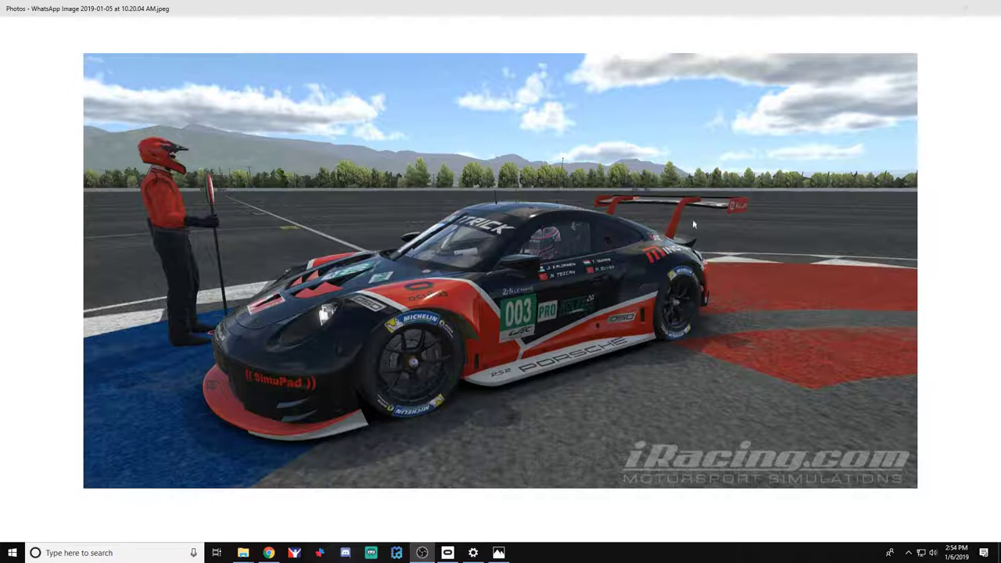
Browse through the saved iRacing car livery screenshots in the photo viewer, then close the viewer
click(712, 270)
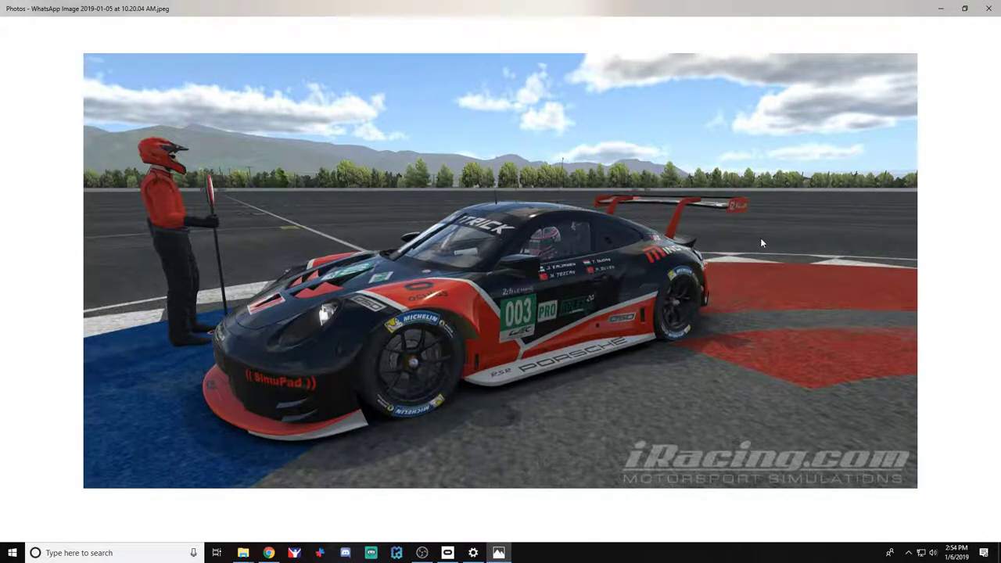
key(Right)
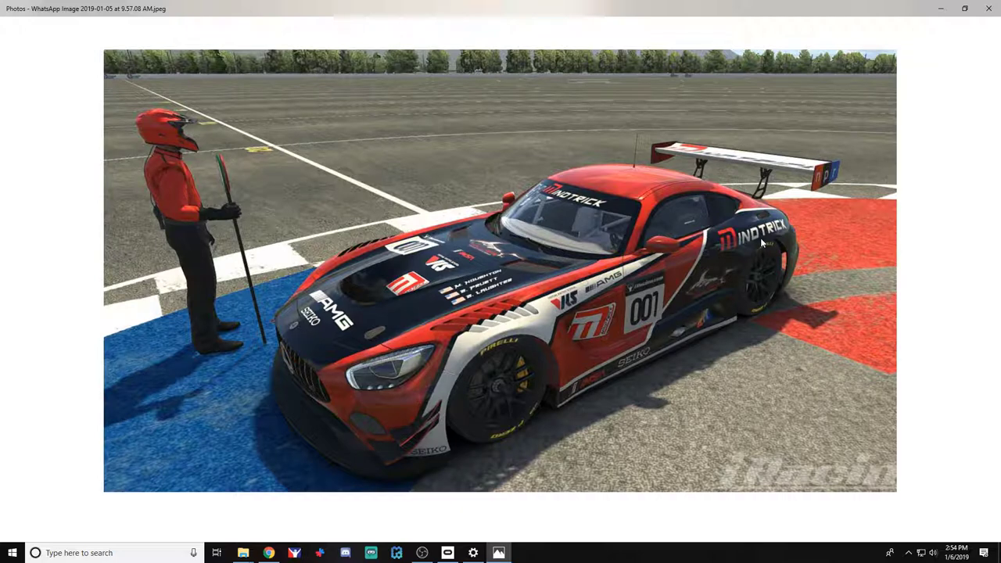
key(Left)
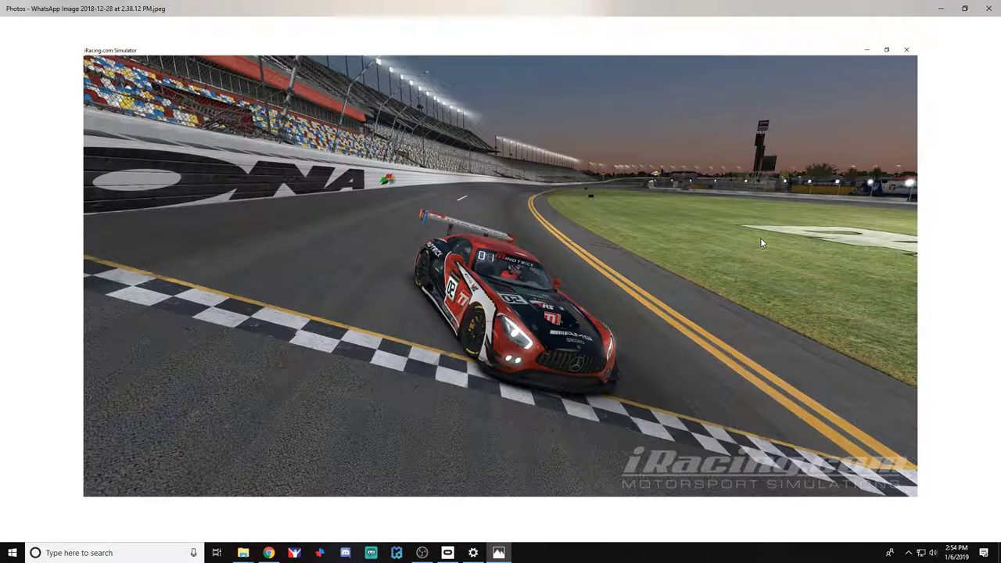
key(Left)
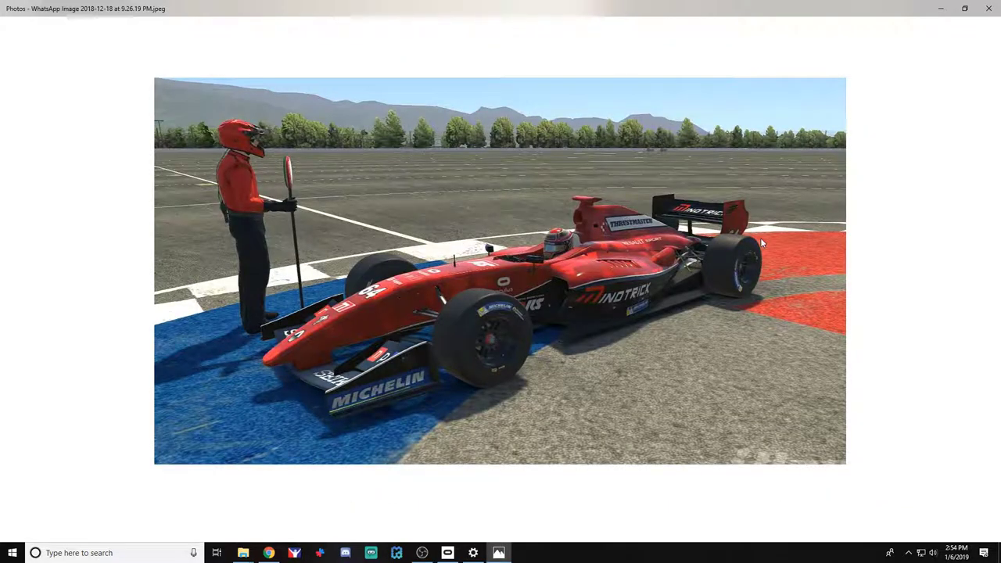
key(Left)
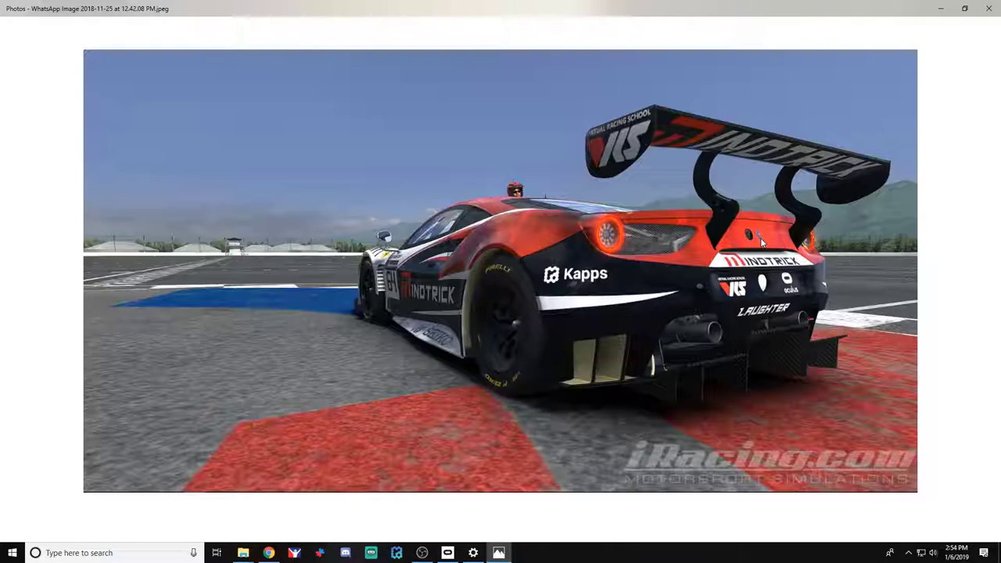
key(Left)
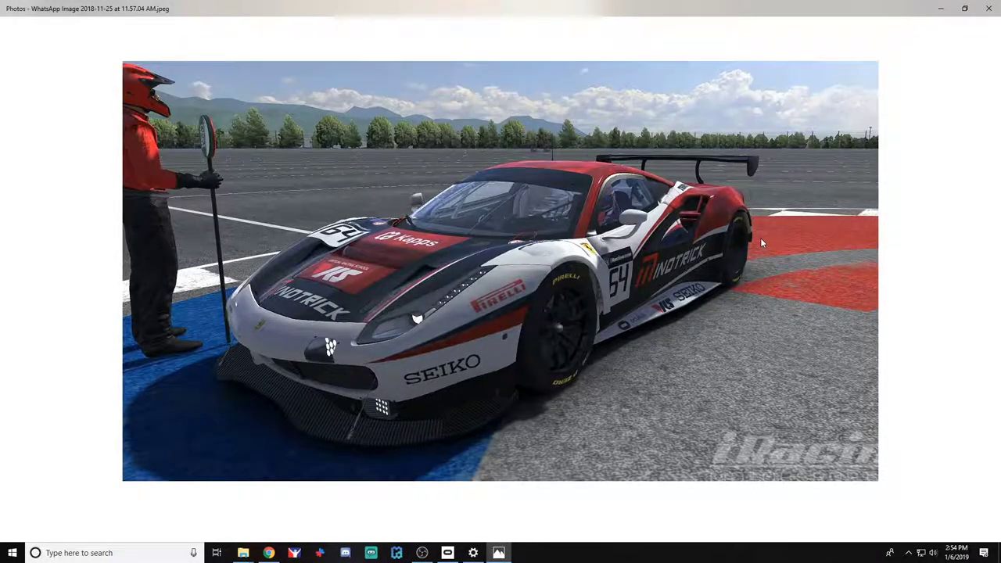
key(Left)
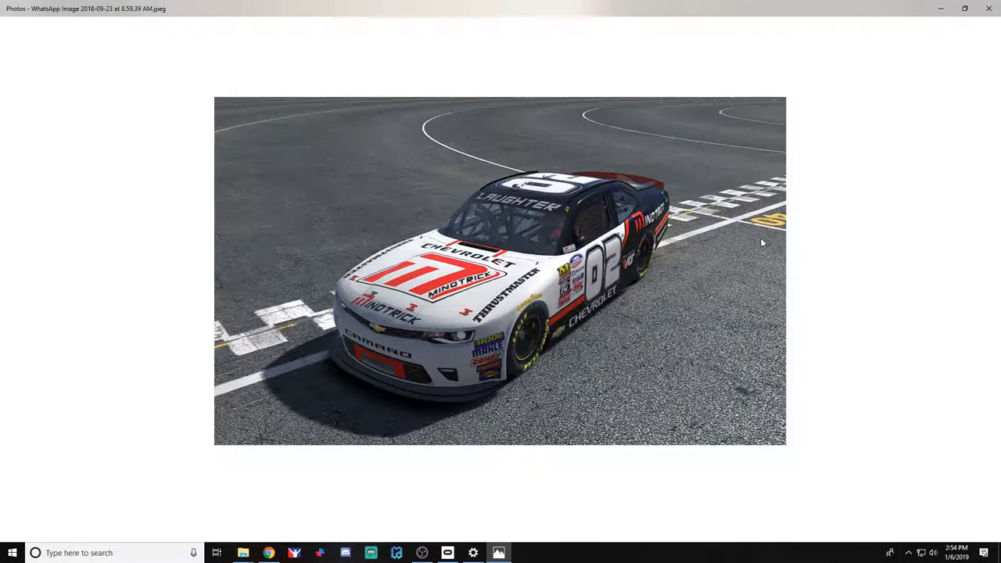
key(Left)
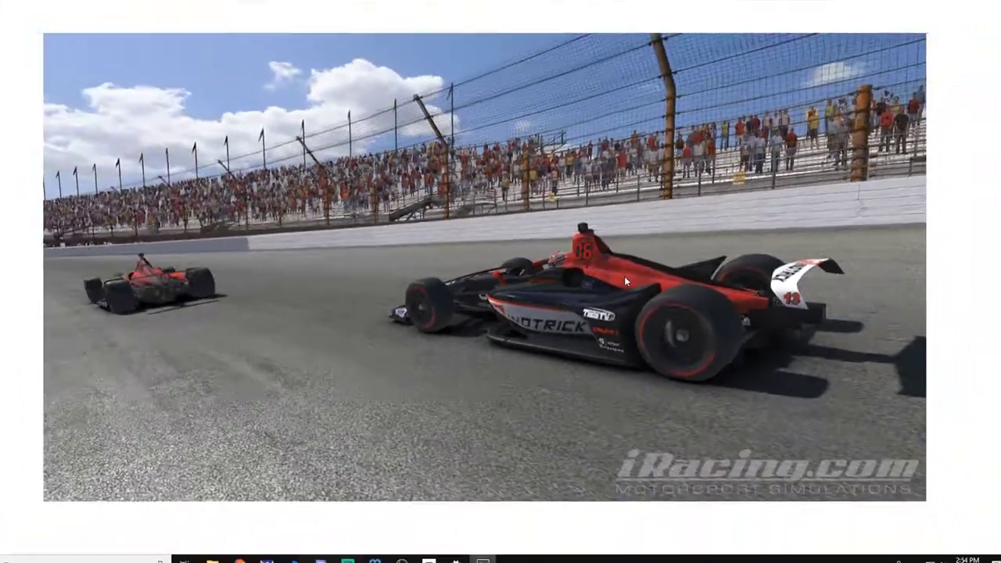
key(Right)
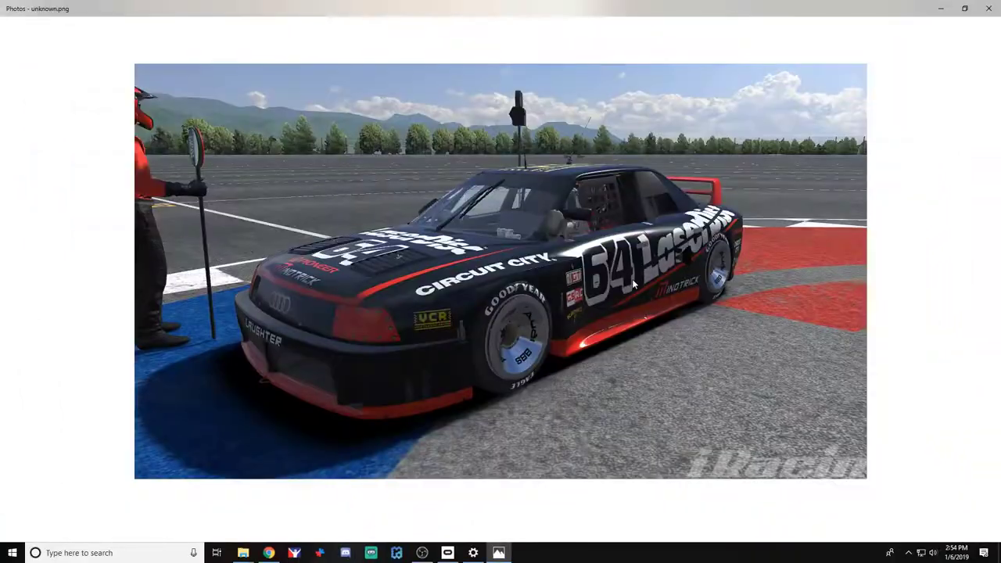
key(Right)
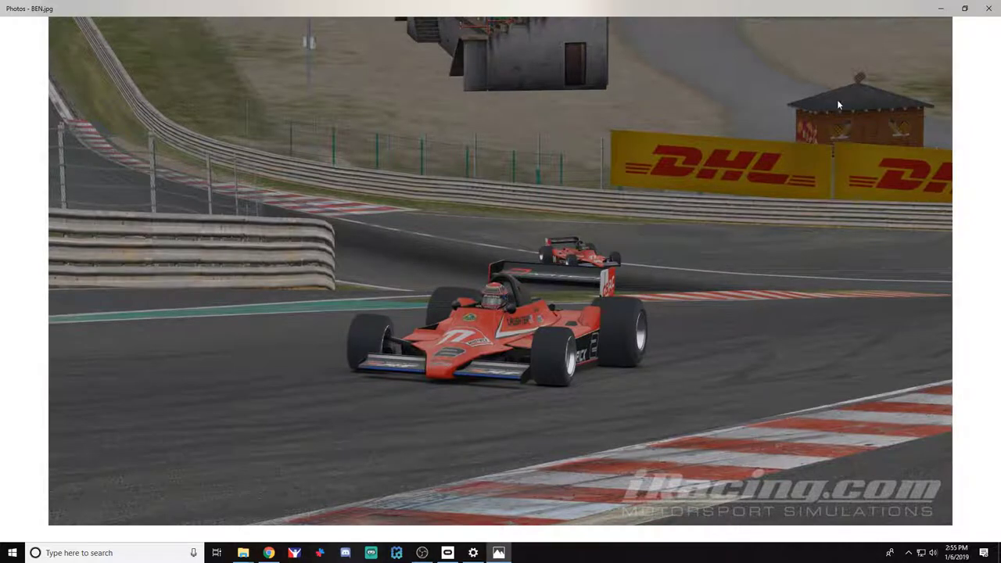
click(988, 8)
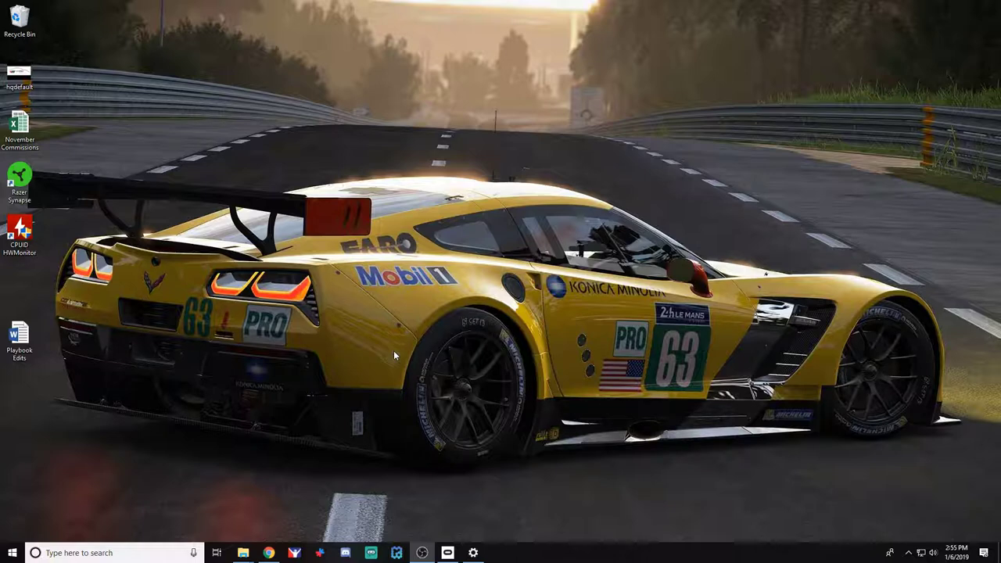
Switch to the iRacing member site in Chrome and check the weather settings among the test session options
click(268, 553)
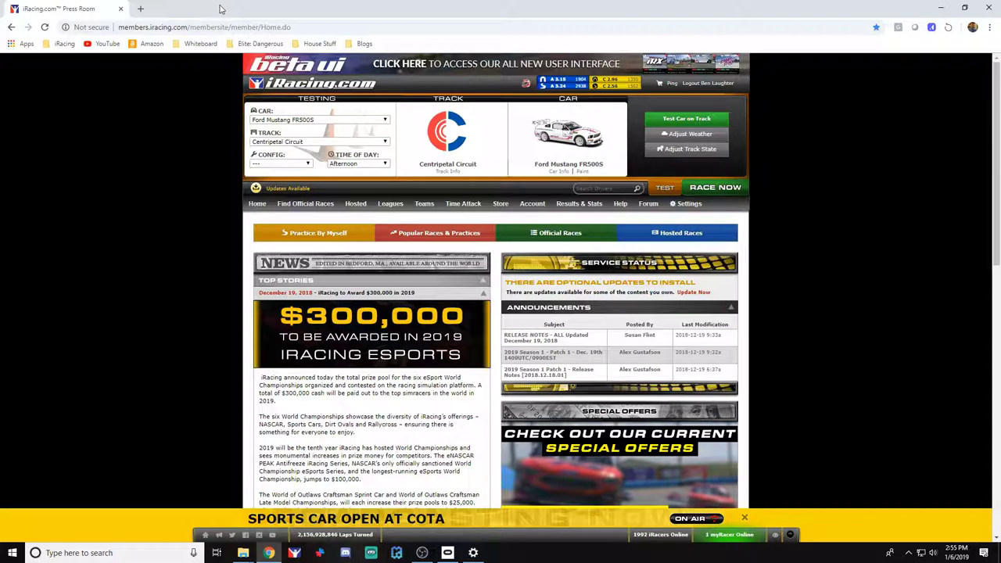
click(665, 192)
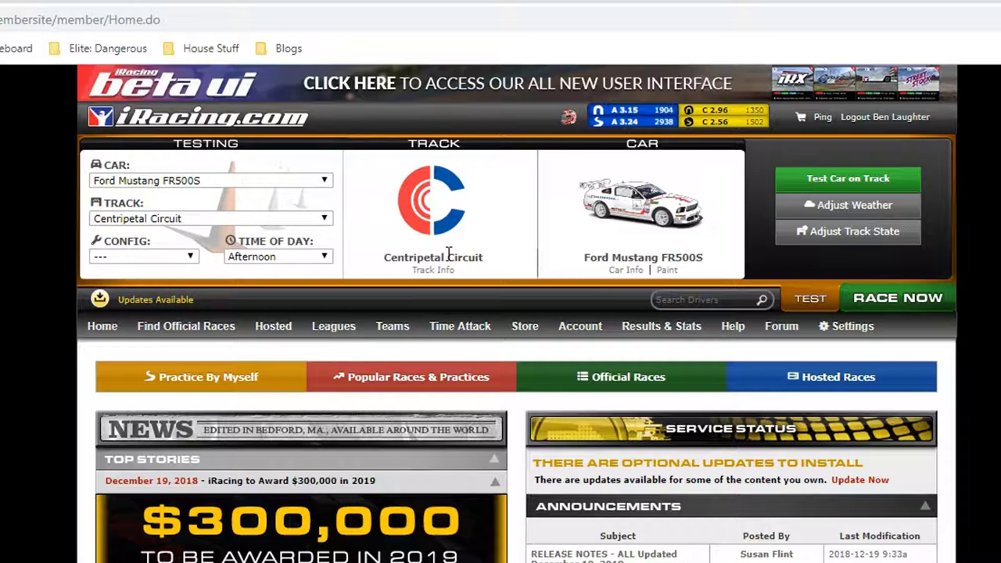
click(850, 207)
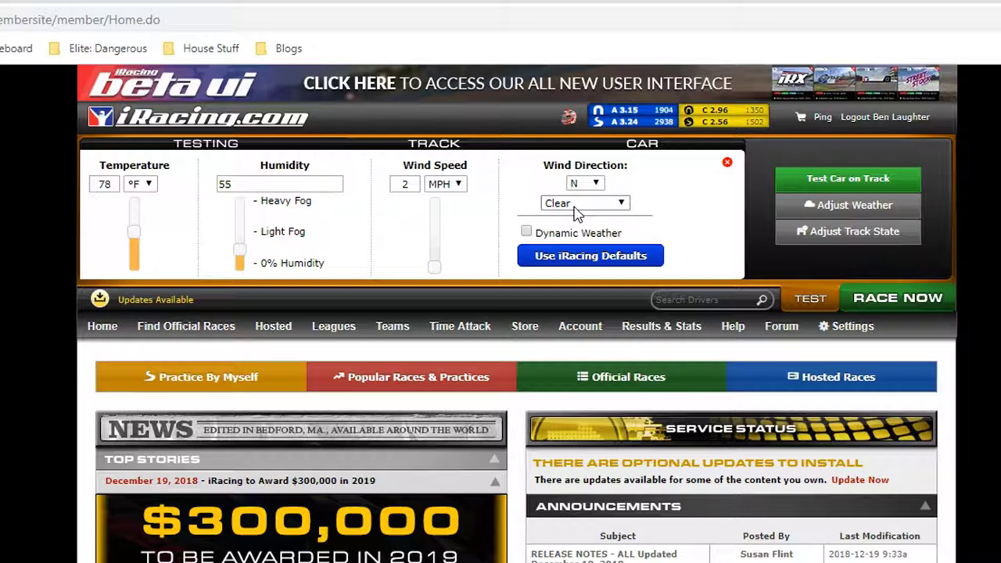
click(726, 162)
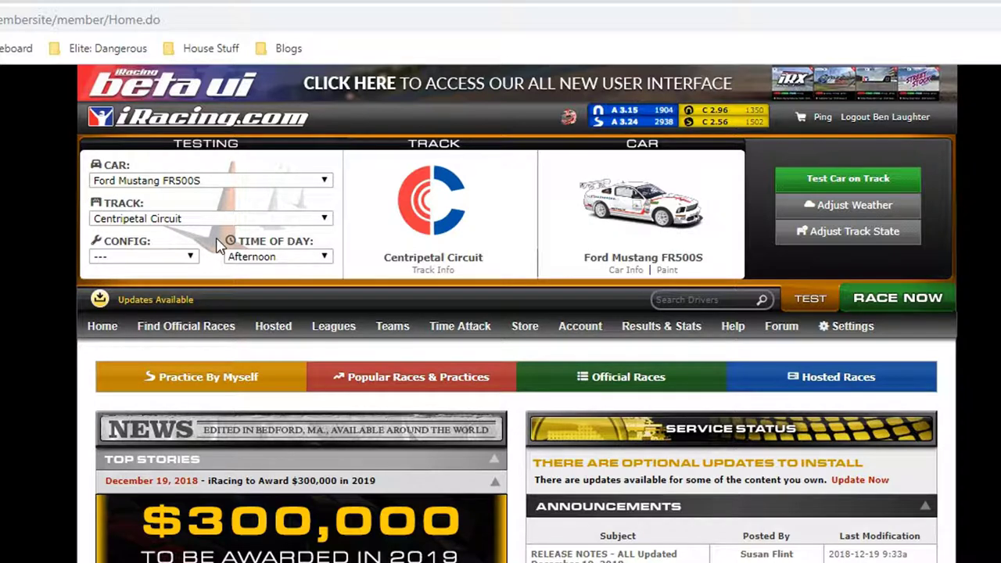
Open the paint page for the Ford Mustang FR500S in a new browser tab and look through its car list
right_click(670, 272)
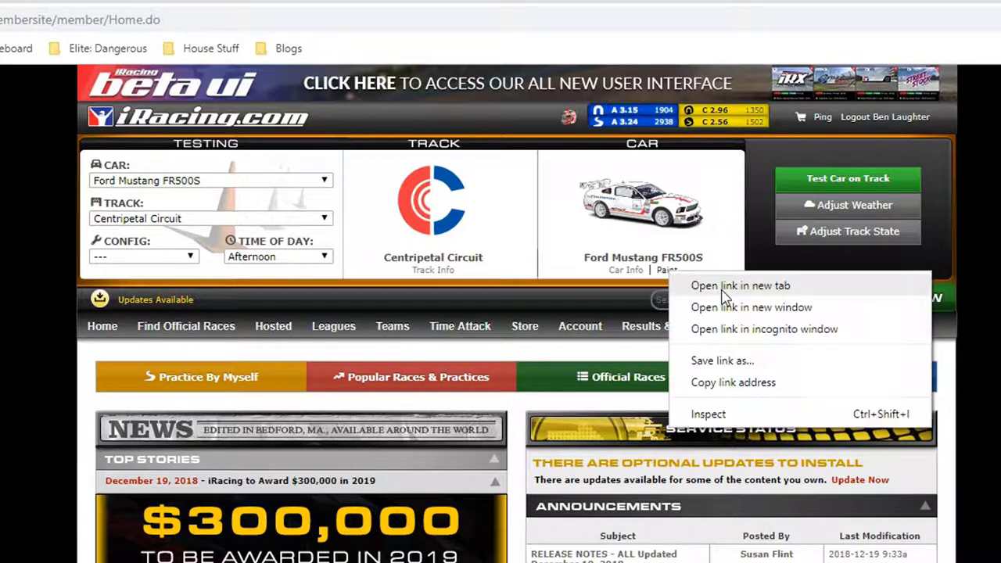
click(723, 289)
click(47, 2)
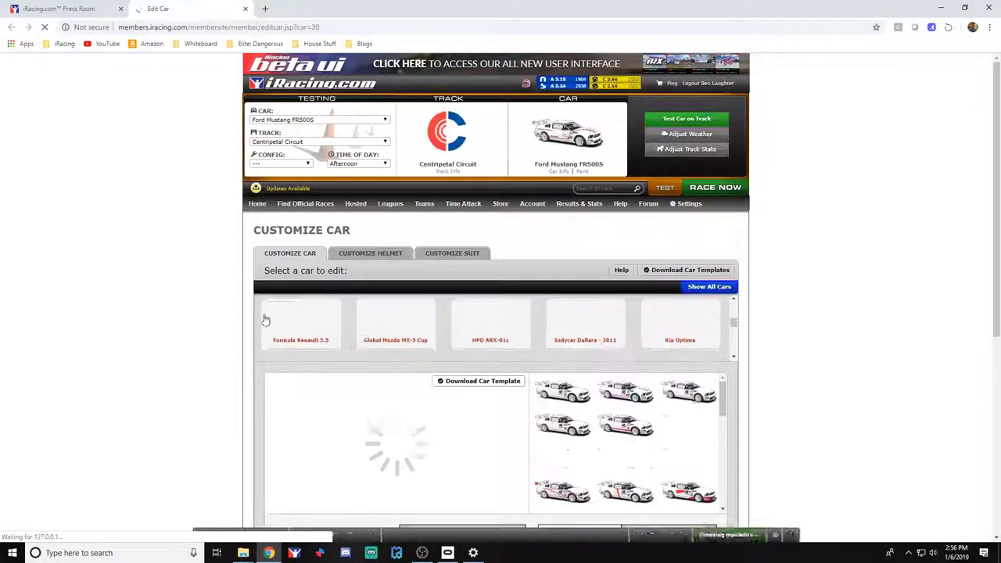
scroll(300, 324, down, 2)
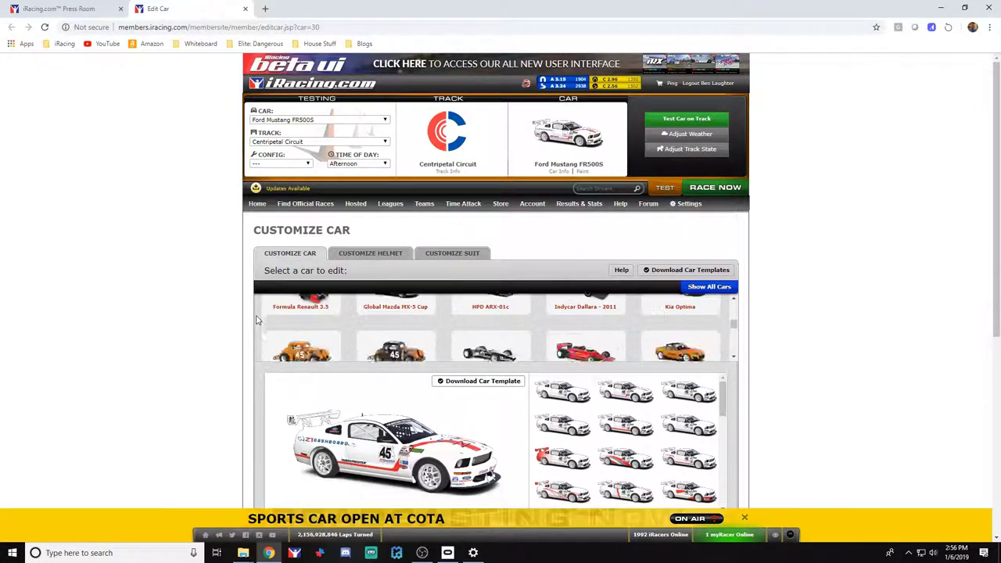
Download the Ford Mustang FR500S car template and open the downloaded 30_template_FR500S.zip archive
click(484, 383)
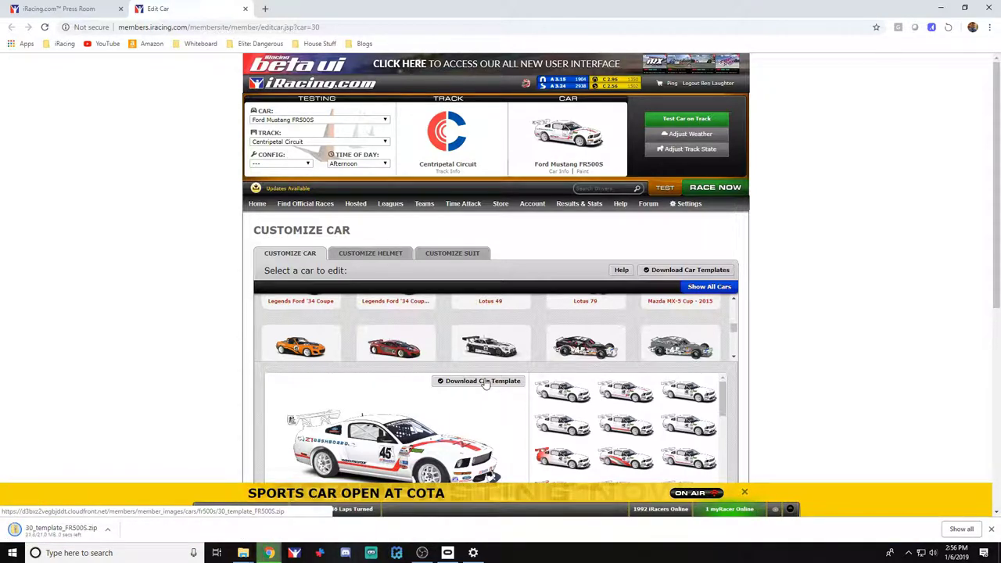
click(110, 531)
click(123, 462)
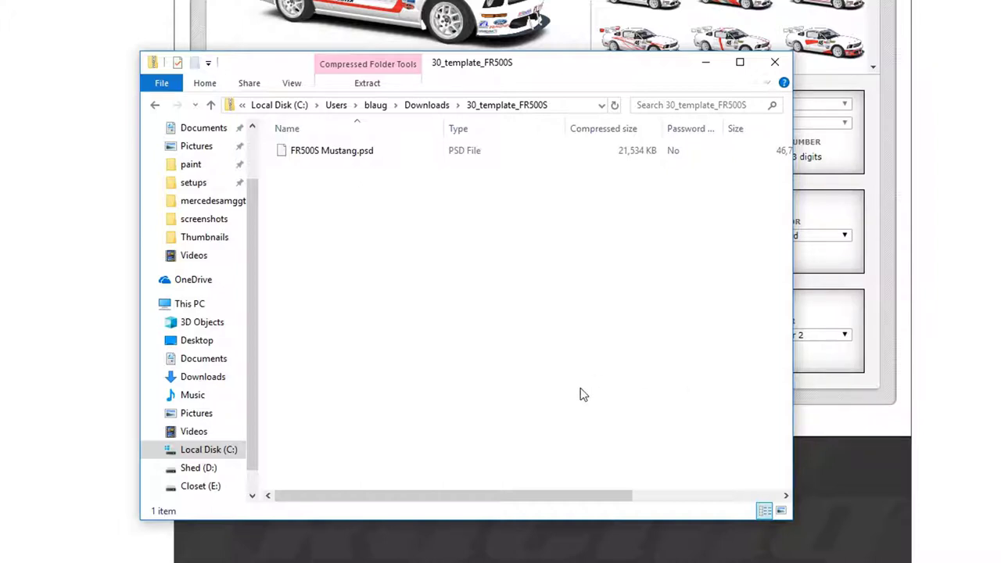
Extract the whole template archive into the folder E:\Paint\Mustang FR500S
click(365, 90)
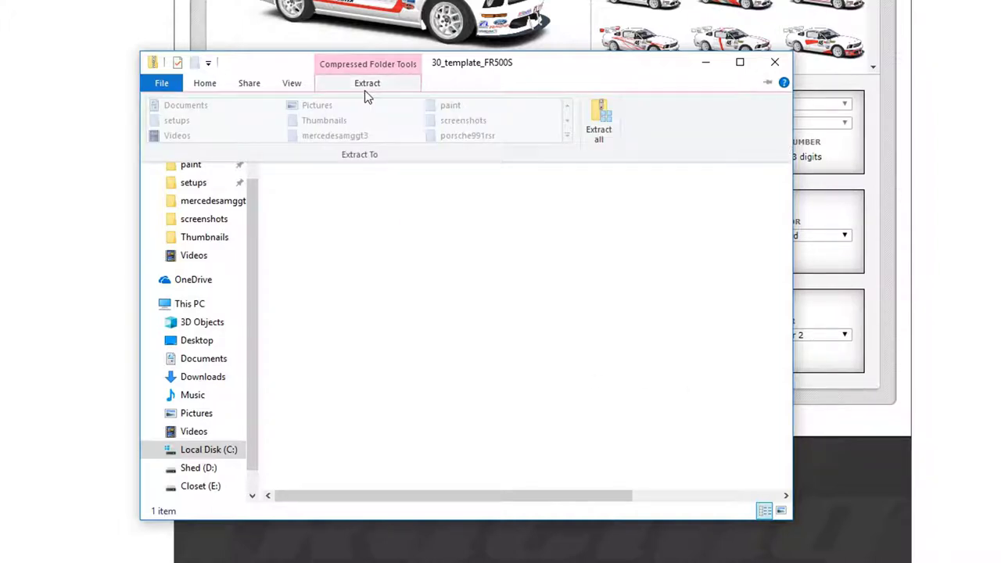
click(610, 128)
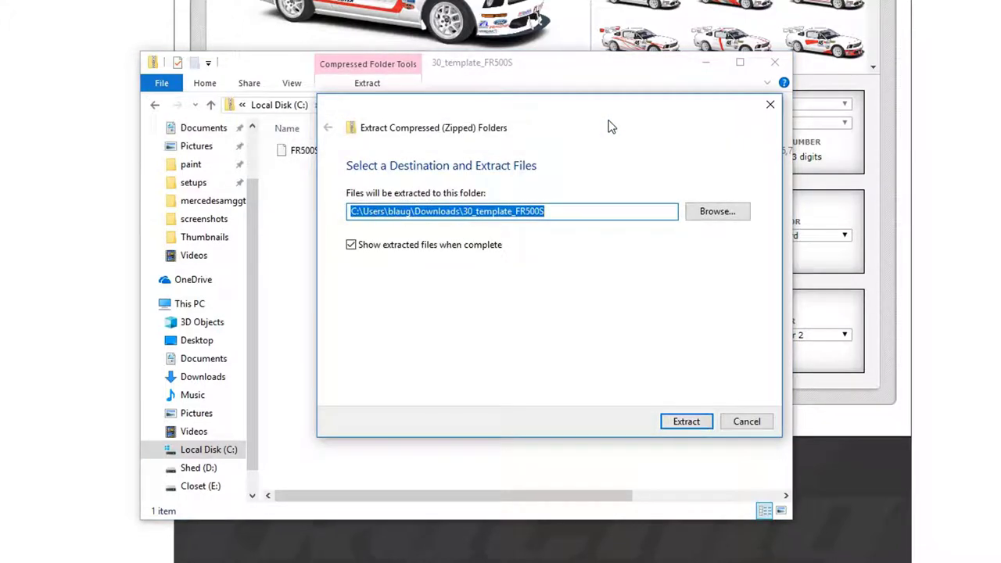
click(711, 217)
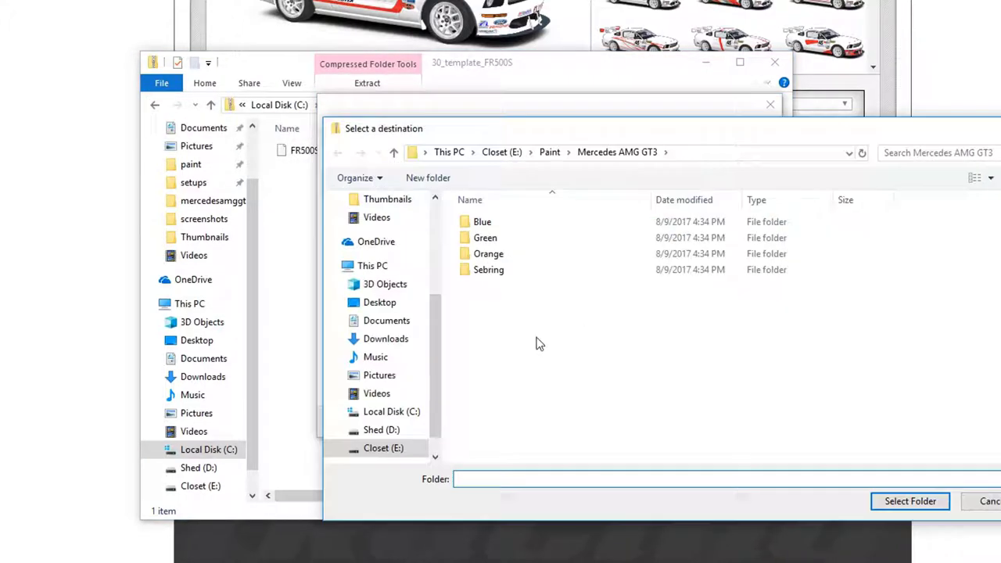
click(381, 451)
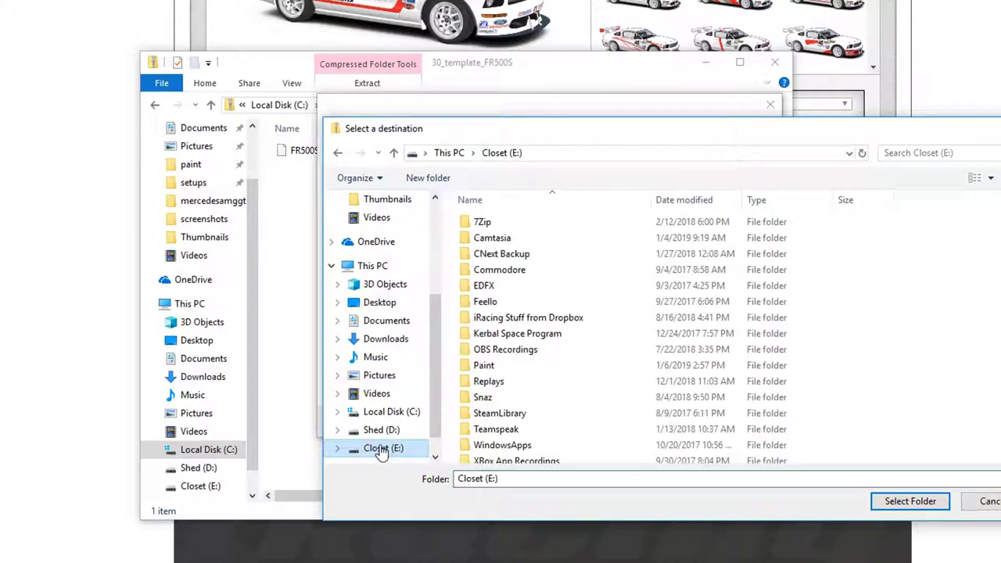
double_click(486, 366)
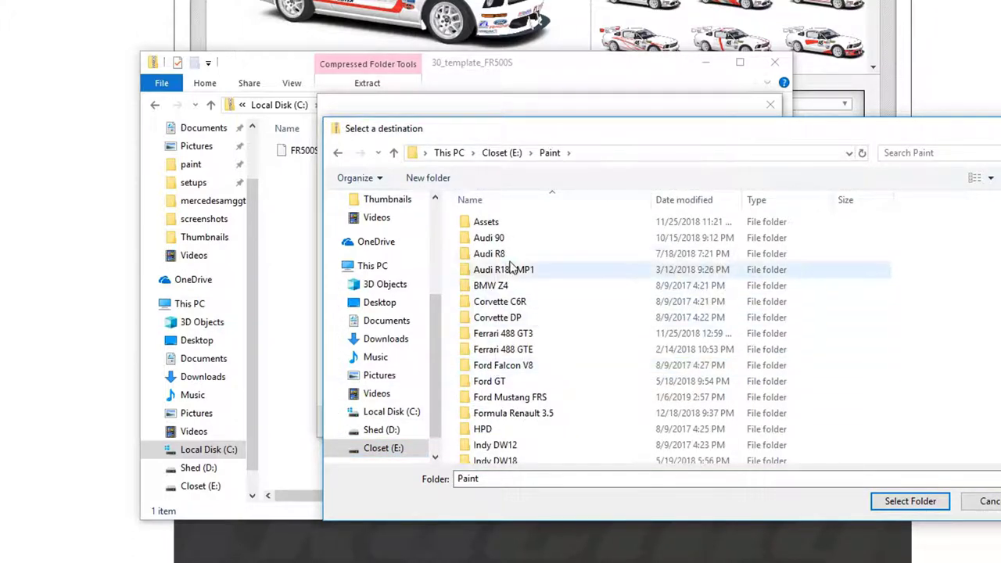
scroll(557, 332, down, 2)
scroll(558, 332, down, 3)
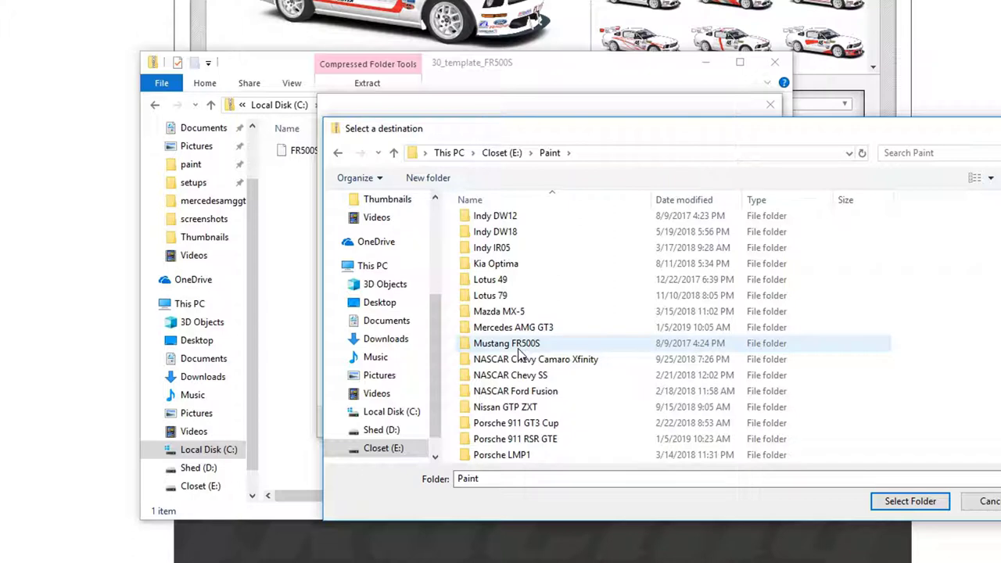
double_click(533, 345)
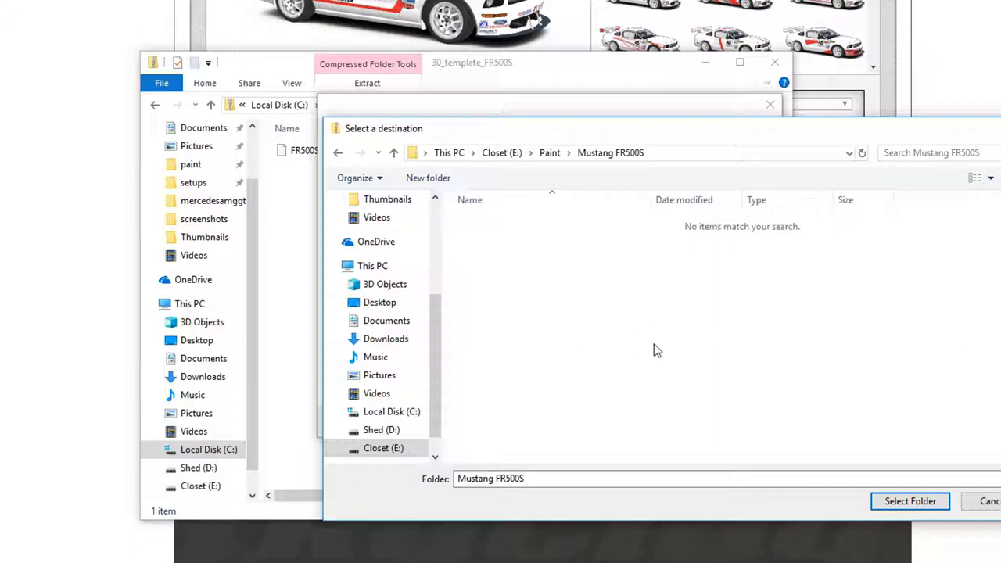
click(910, 500)
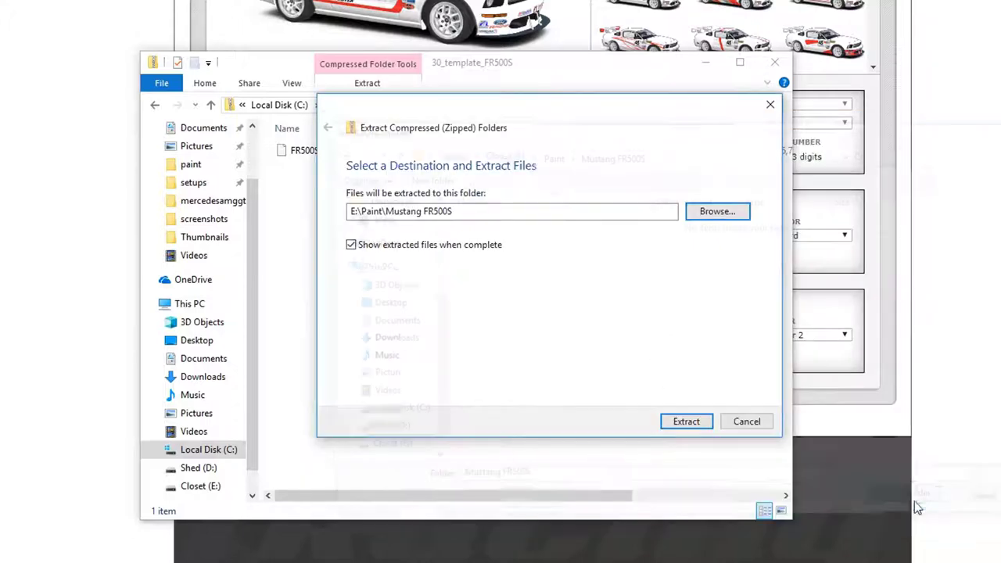
click(686, 426)
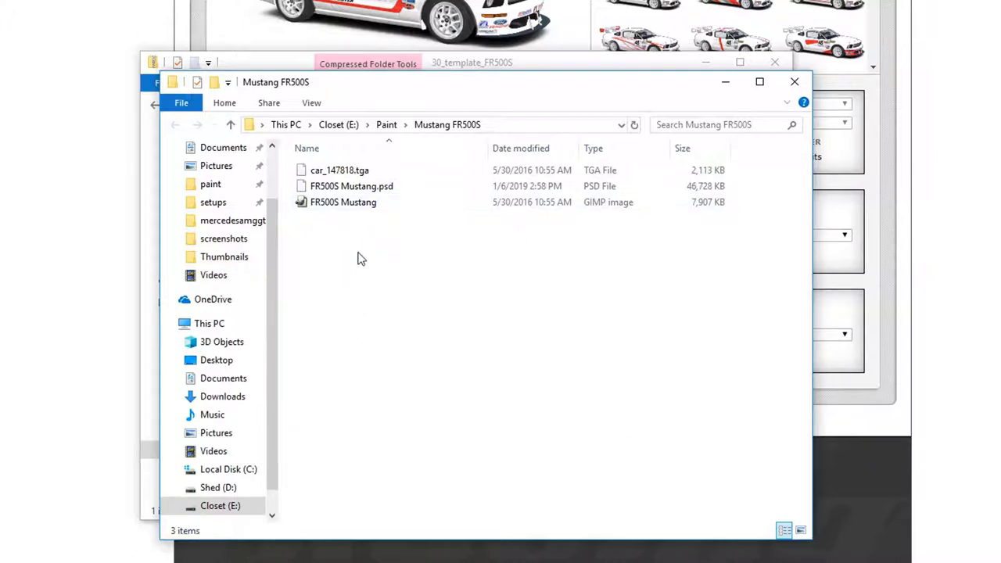
Select the extracted FR500S Mustang.psd file and put away the archive window behind its folder
click(352, 186)
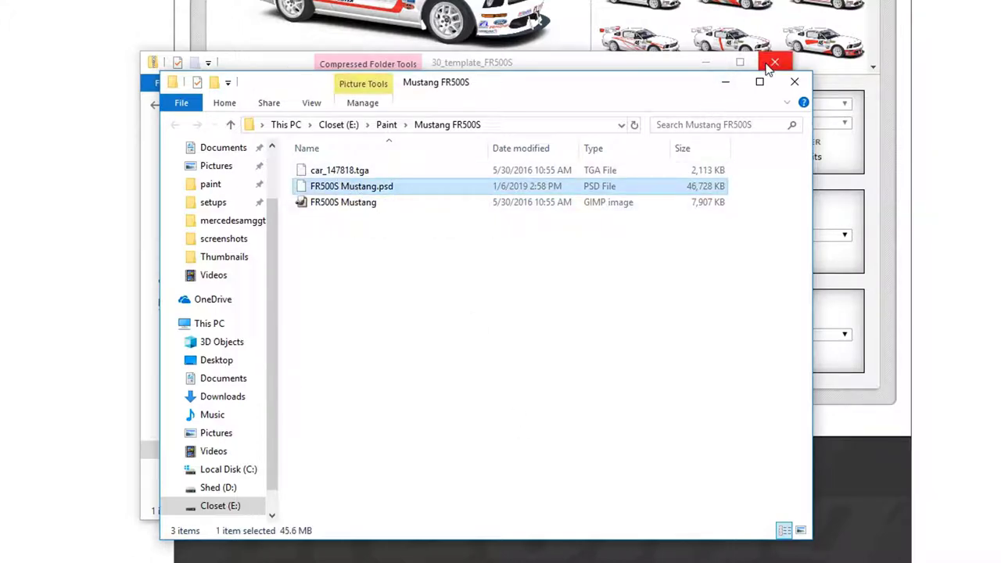
drag(601, 67, 1, 67)
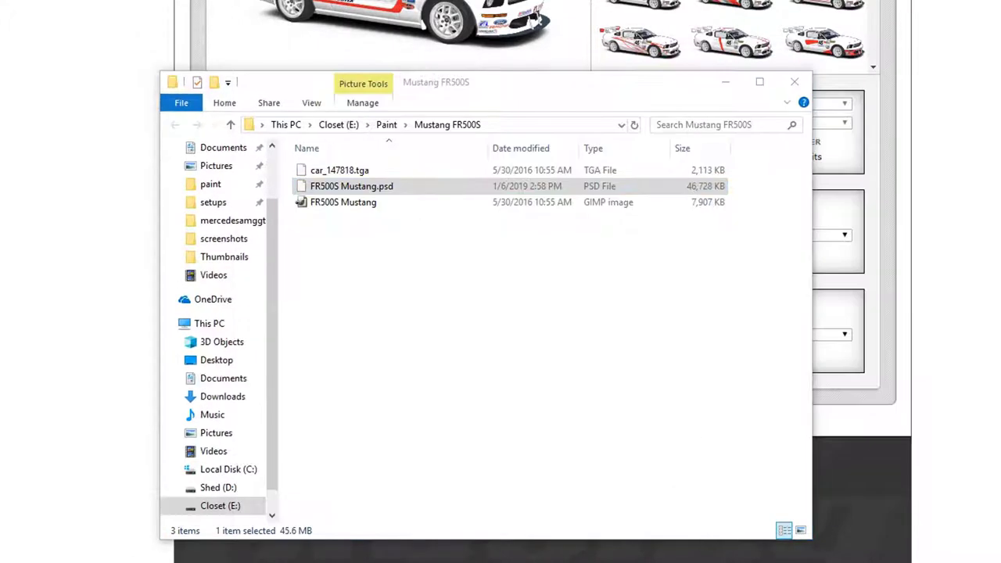
click(524, 91)
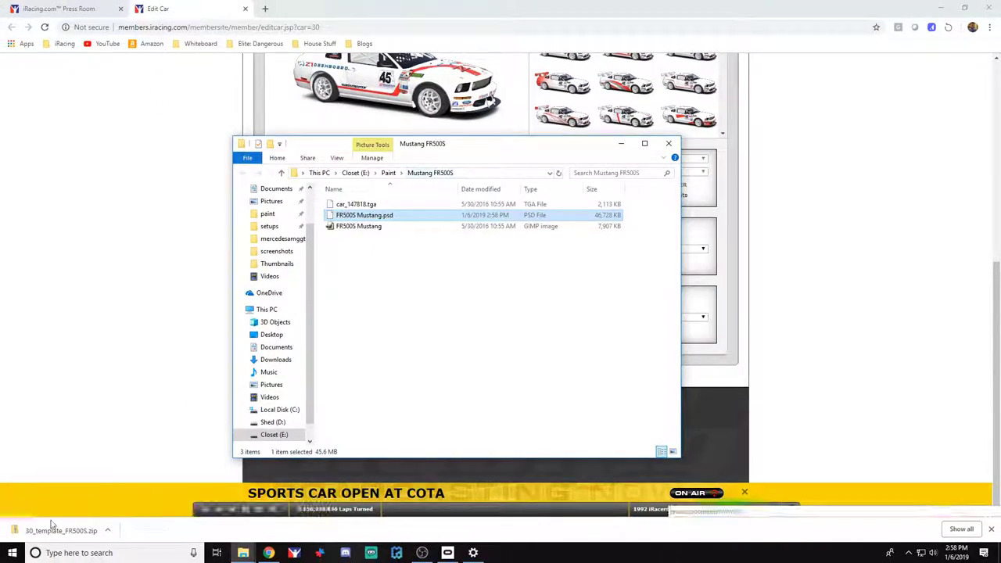
Launch GIMP and open FR500S Mustang.psd from the Mustang FR500S folder, converting its colour profile to GIMP built-in sRGB
click(13, 552)
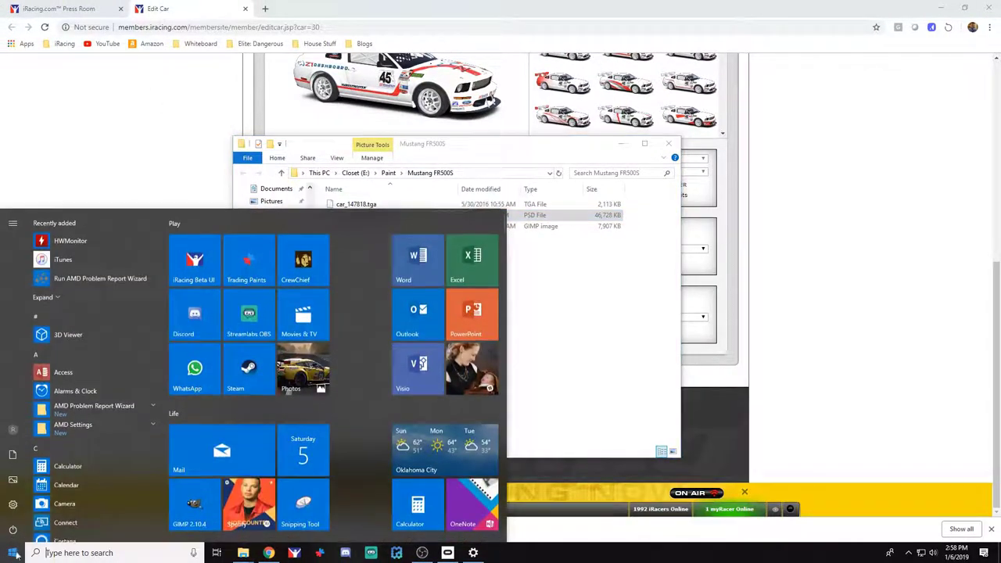
click(180, 517)
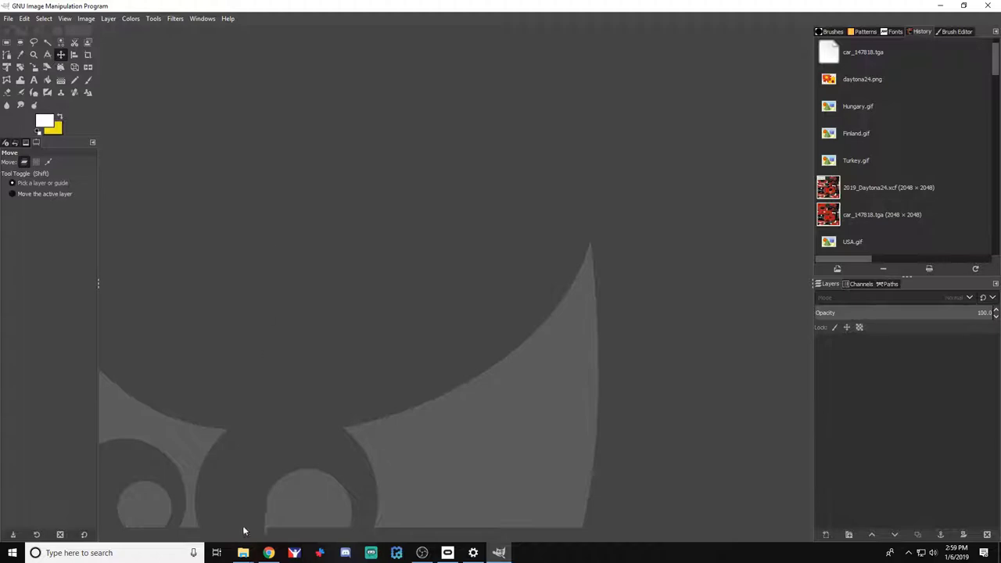
mouse_move(247, 553)
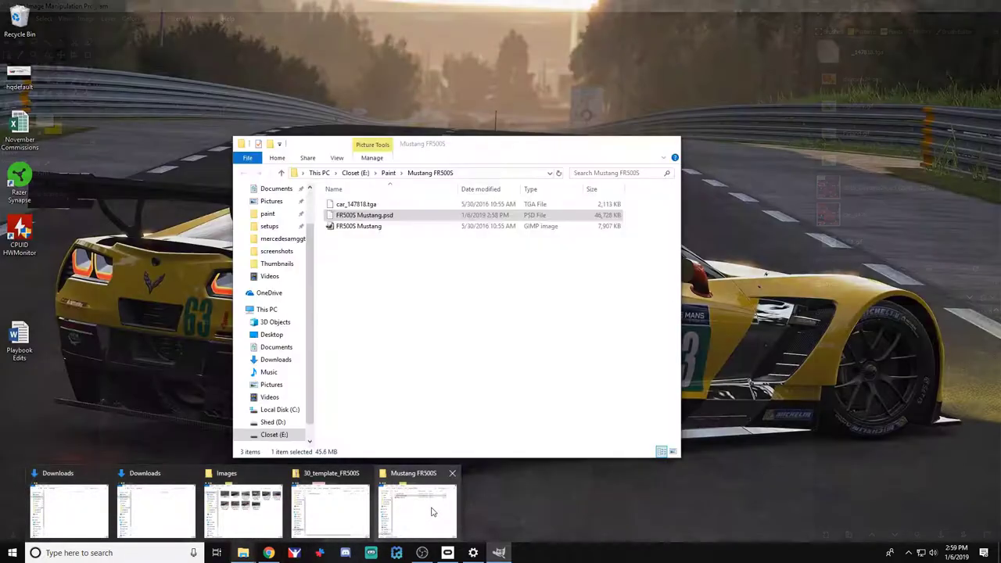
click(431, 512)
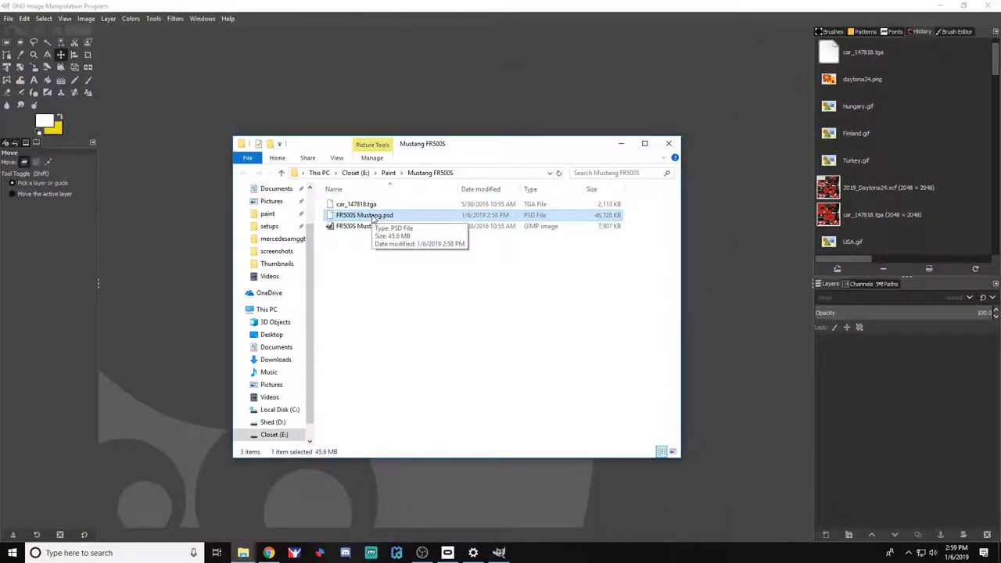
drag(373, 219, 208, 240)
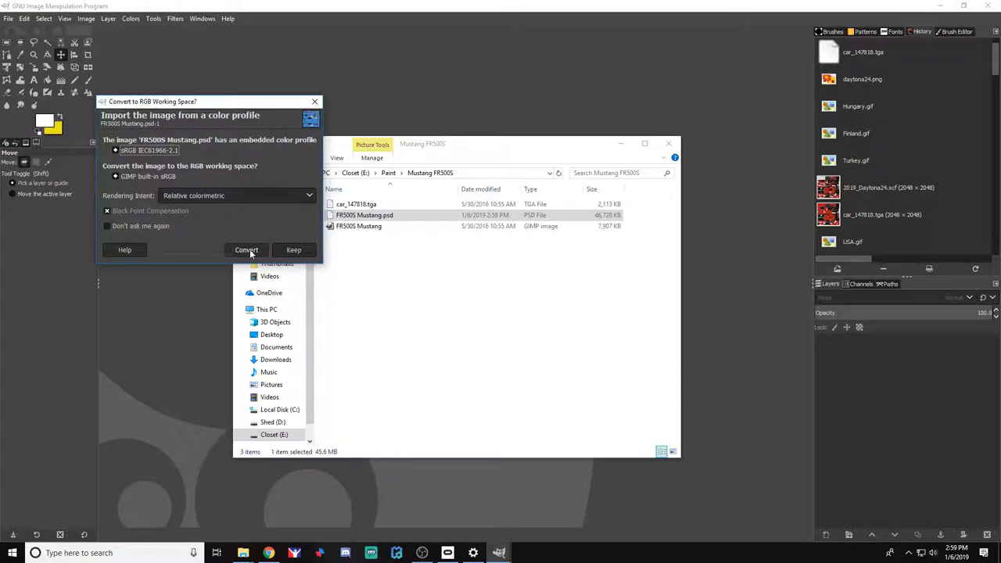
click(246, 251)
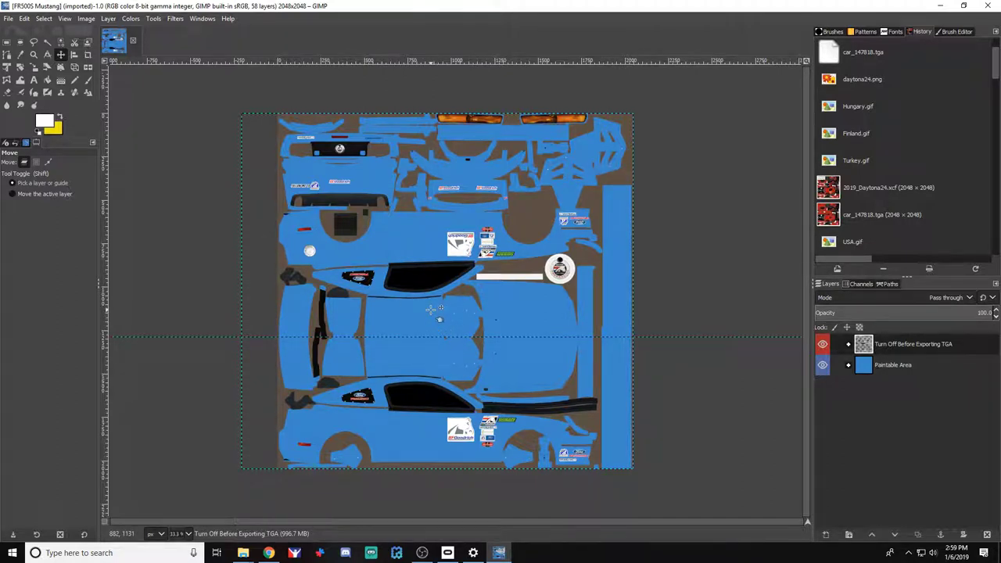
Examine the Mustang template up close, including the bumper and side sponsor decals, the window areas, the fuel cap and the body panels
key(ctrl)
ctrl+scroll(431, 311, up, 3)
ctrl+scroll(431, 310, down, 3)
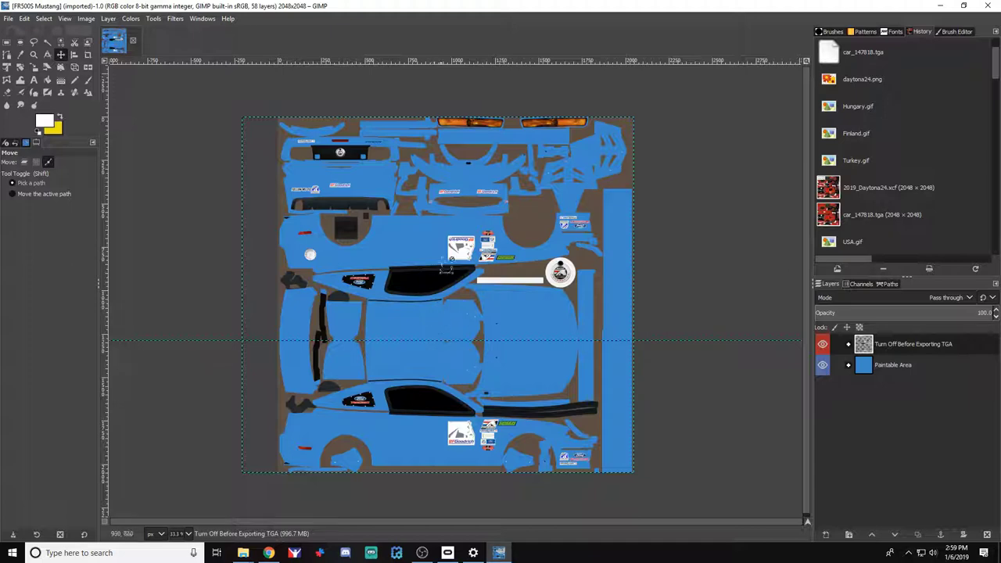
ctrl+scroll(450, 177, up, 3)
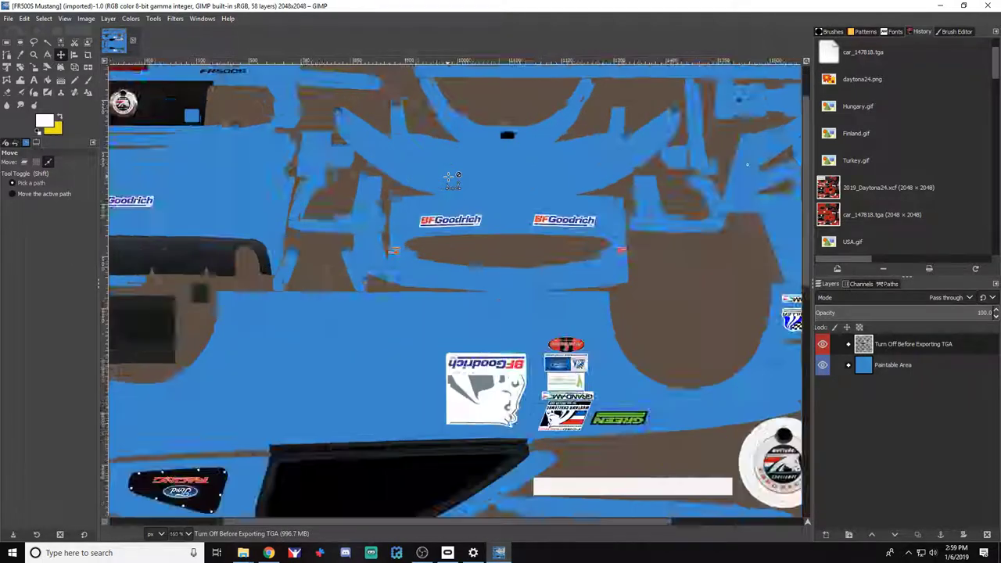
ctrl+scroll(450, 177, down, 3)
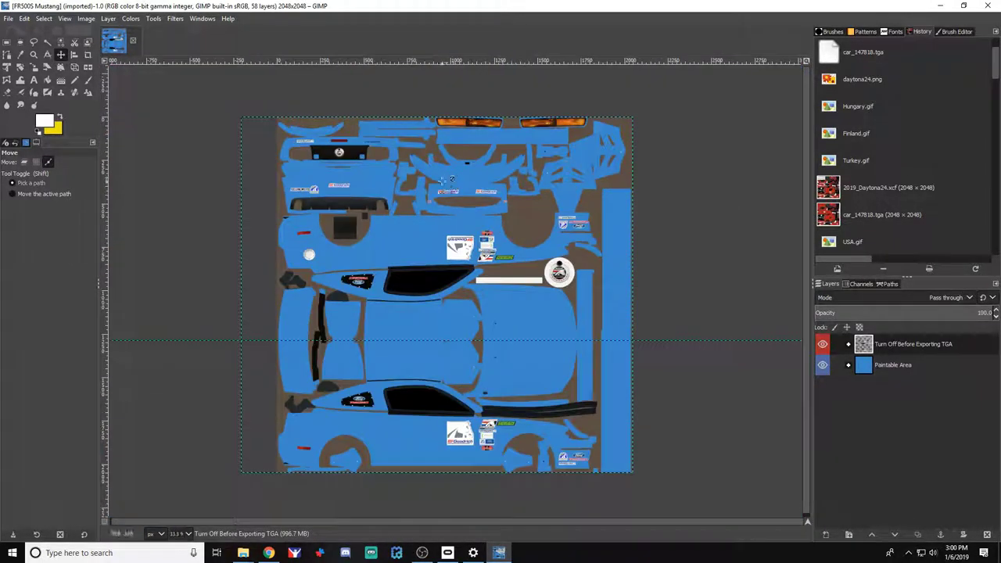
ctrl+scroll(594, 448, up, 2)
ctrl+scroll(595, 448, up, 2)
ctrl+scroll(595, 448, down, 4)
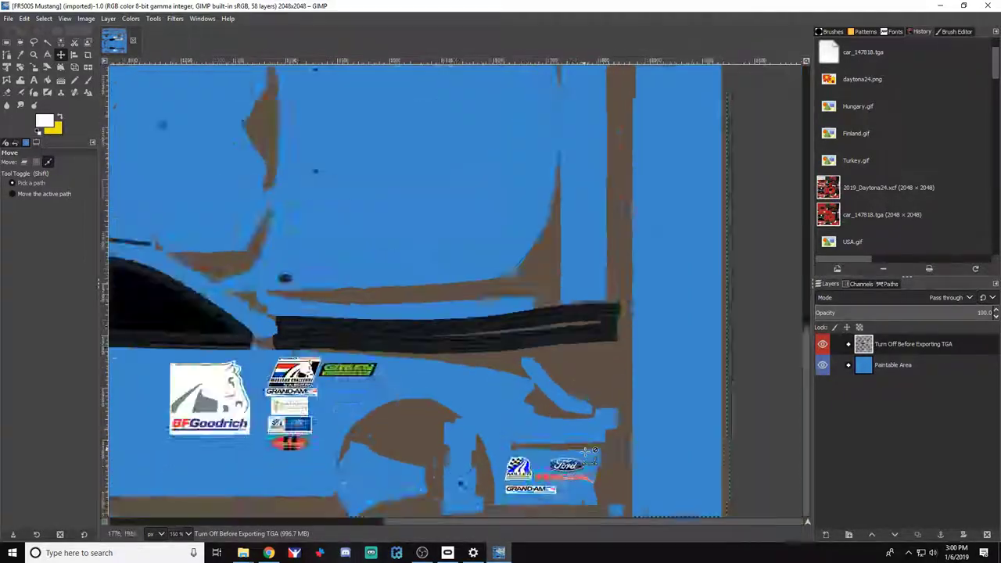
ctrl+scroll(157, 454, up, 3)
ctrl+scroll(157, 454, down, 3)
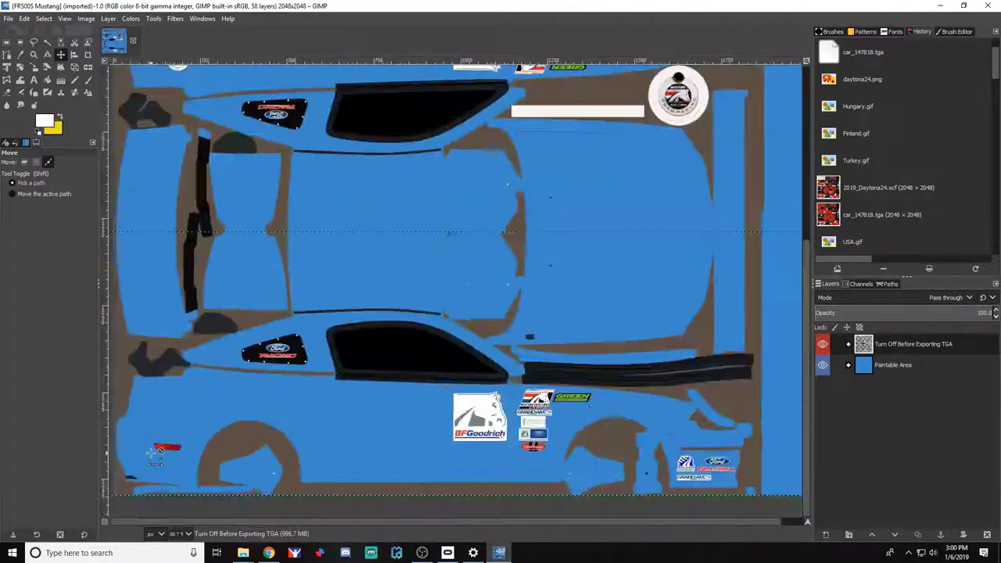
ctrl+scroll(263, 190, up, 5)
ctrl+scroll(263, 190, down, 4)
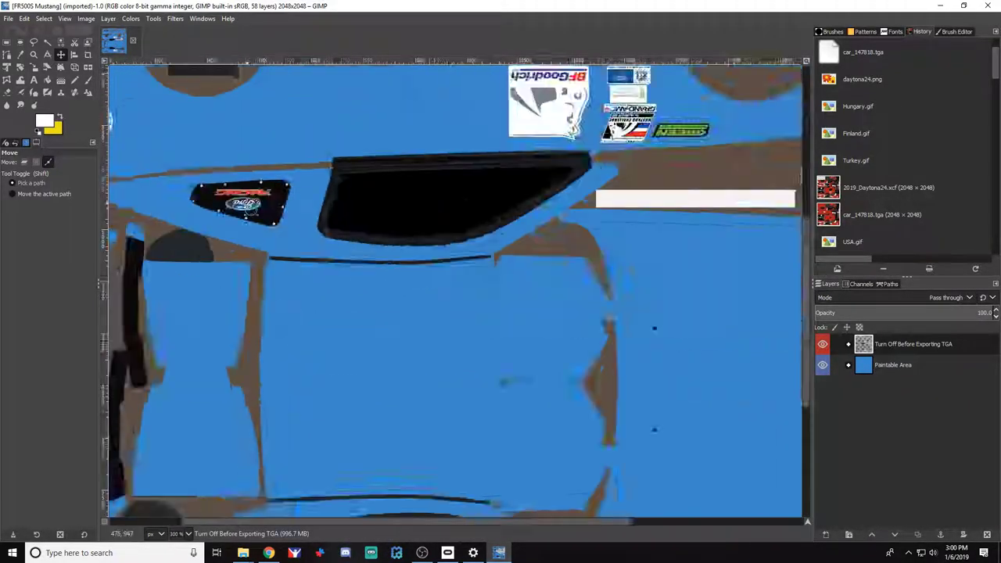
ctrl+scroll(668, 190, up, 4)
ctrl+scroll(669, 190, down, 4)
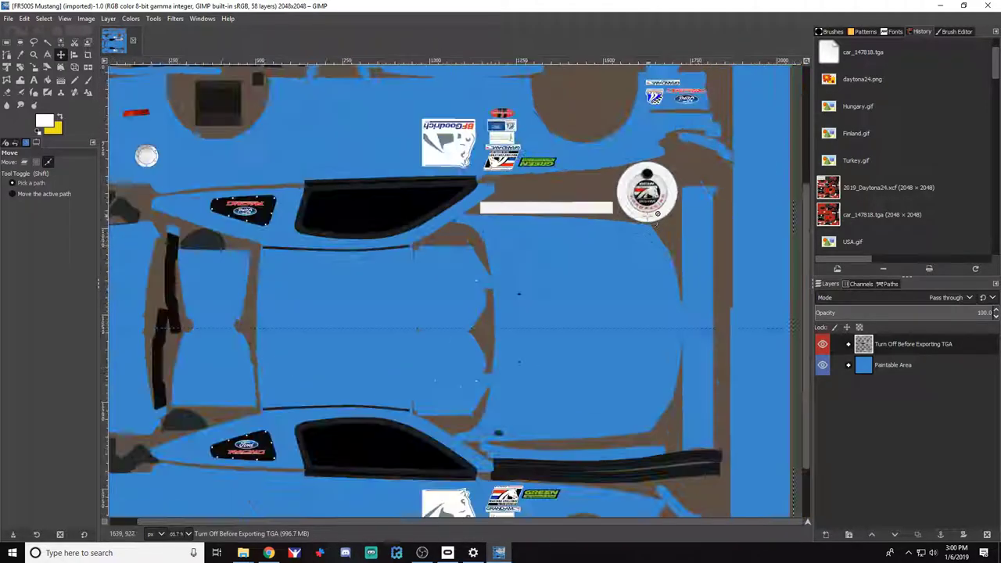
ctrl+scroll(147, 145, up, 4)
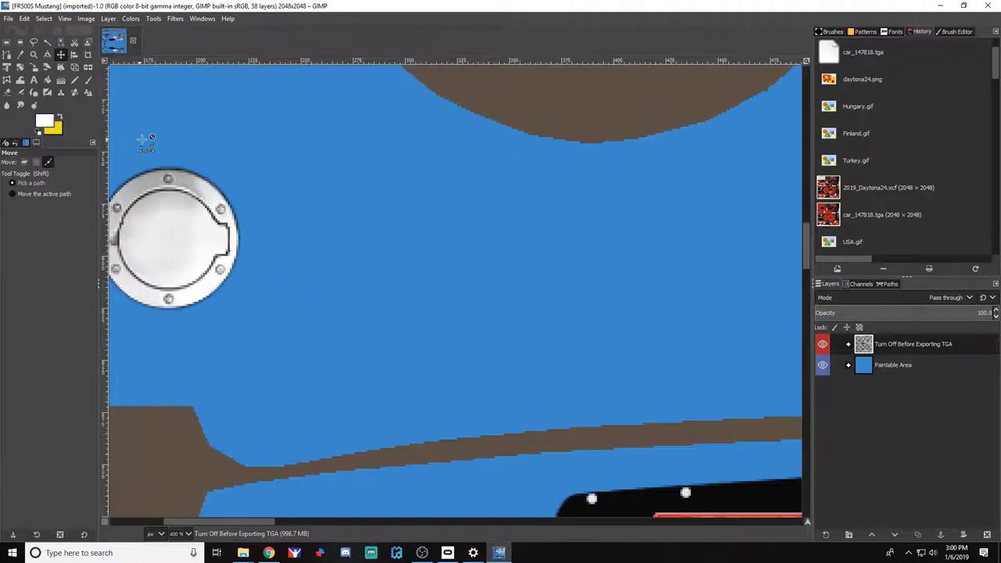
ctrl+scroll(147, 145, down, 4)
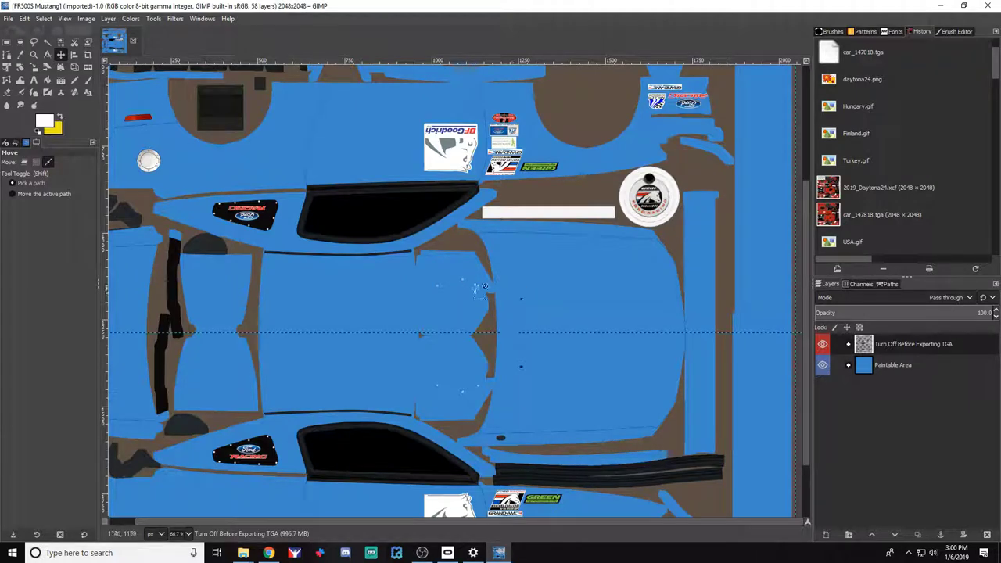
ctrl+scroll(464, 288, down, 1)
Check the contents of the Turn Off Before Exporting TGA group, collapse it, and expand Paintable Area to select Car Patterns
click(848, 345)
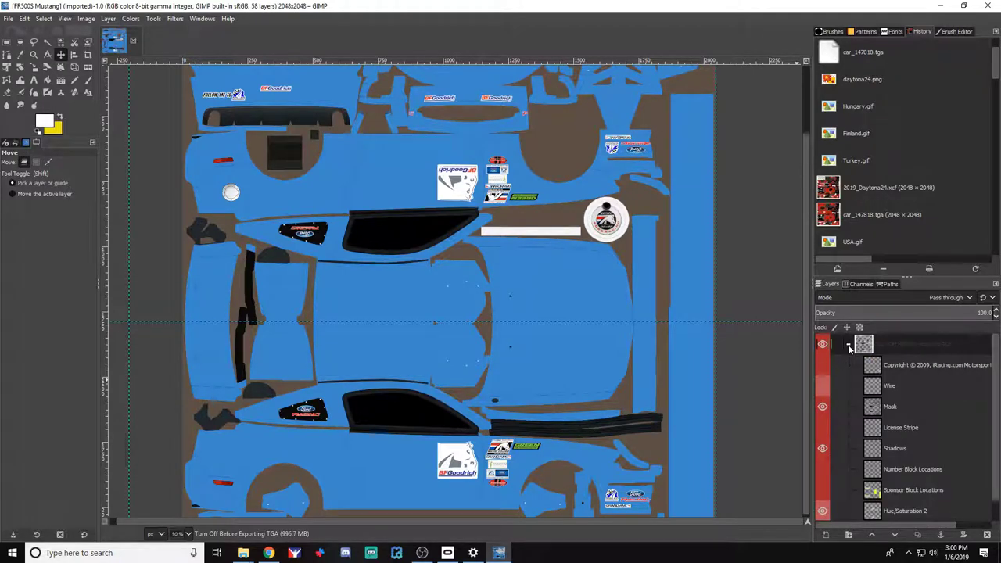
click(848, 345)
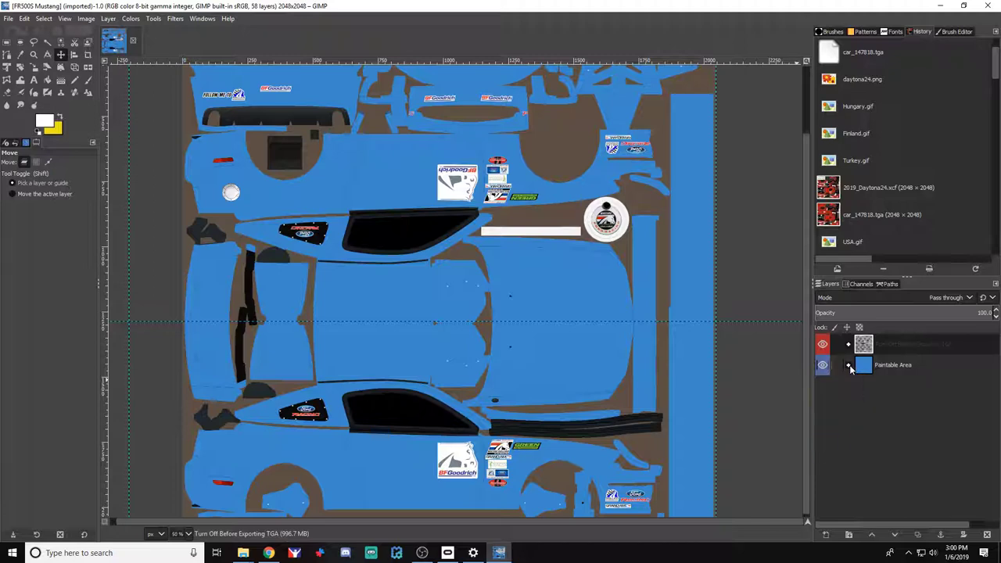
click(848, 365)
click(917, 436)
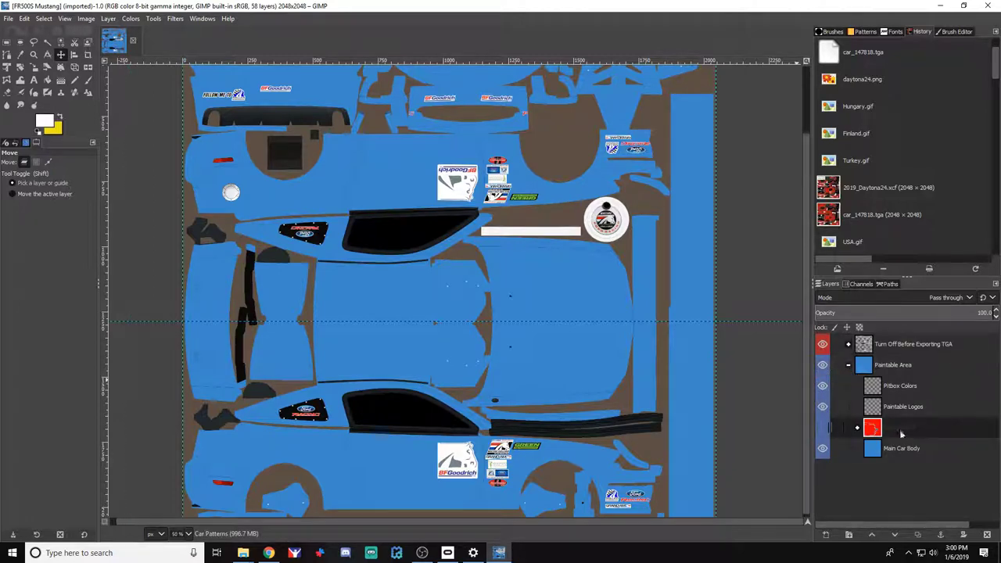
Expand and show the Car Patterns group, hiding car_pattern_001.tga through car_pattern_010.tga one by one to preview the pattern designs
click(857, 428)
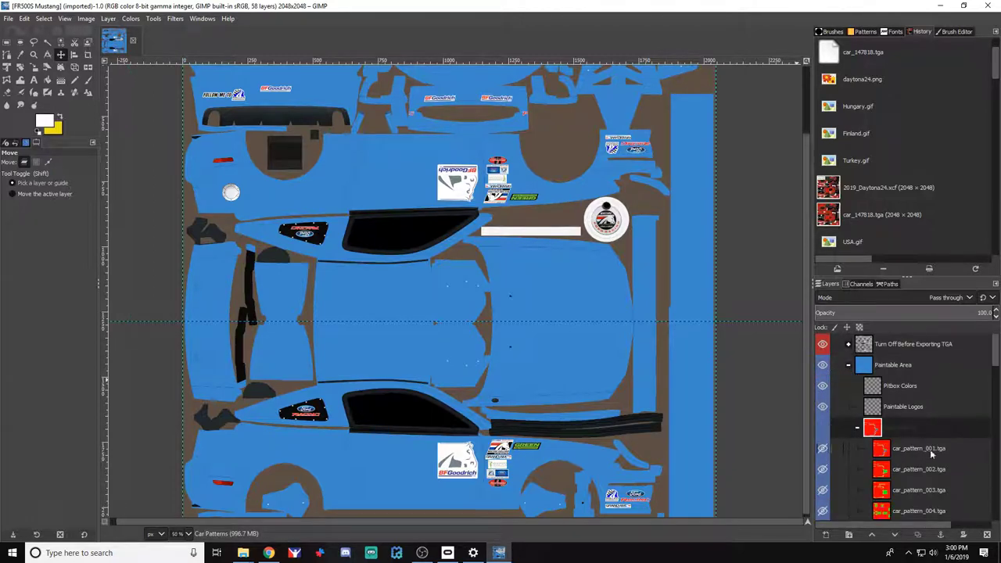
click(822, 428)
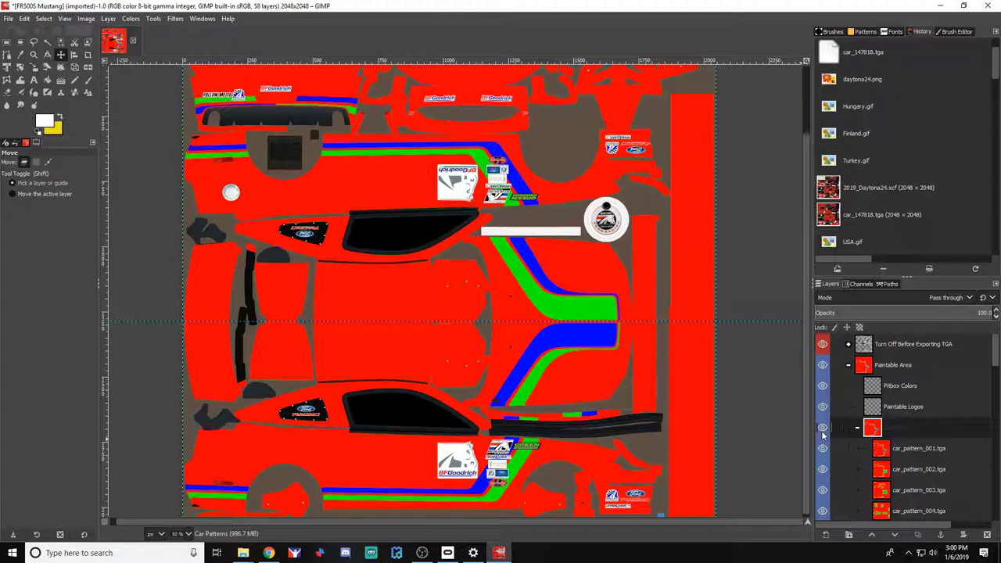
click(822, 469)
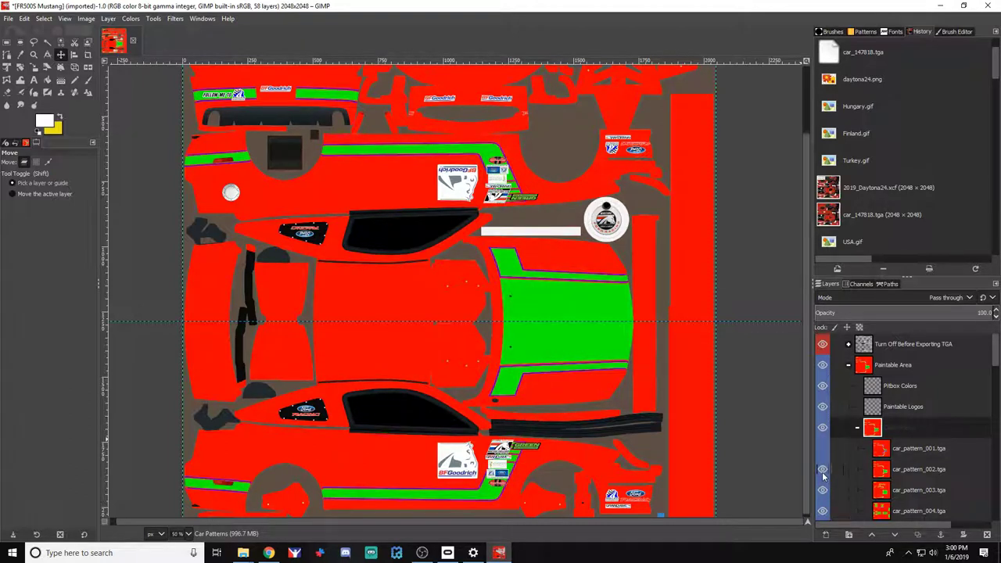
scroll(823, 489, down, 1)
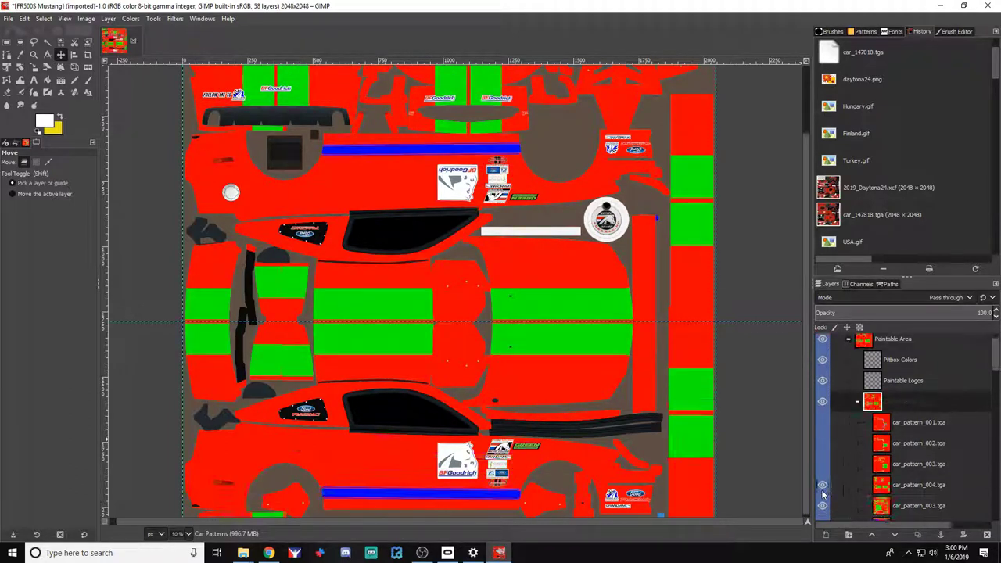
scroll(823, 494, down, 1)
click(822, 459)
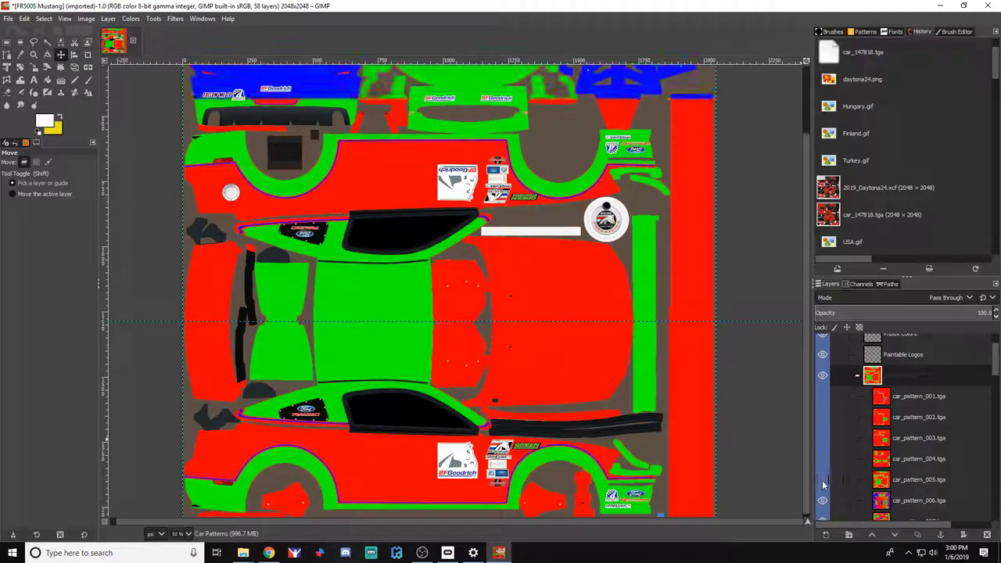
click(823, 483)
scroll(822, 481, down, 1)
click(823, 475)
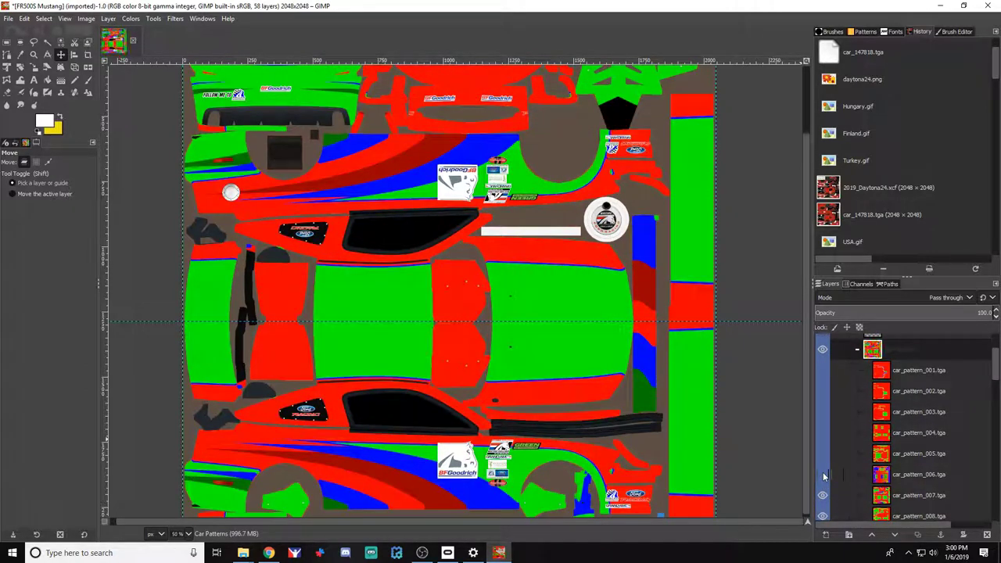
scroll(823, 476, down, 1)
click(822, 469)
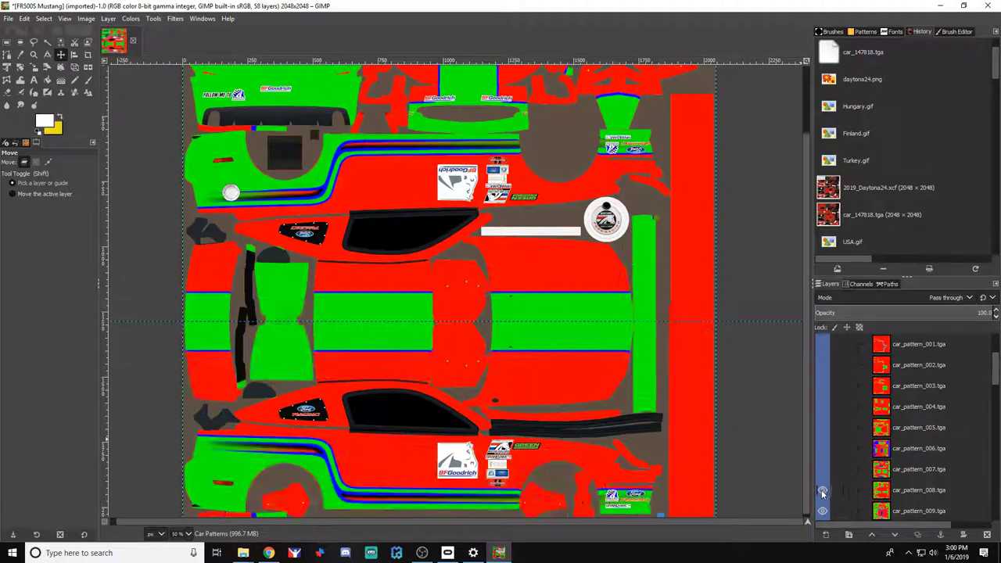
click(823, 490)
scroll(822, 491, down, 1)
click(823, 507)
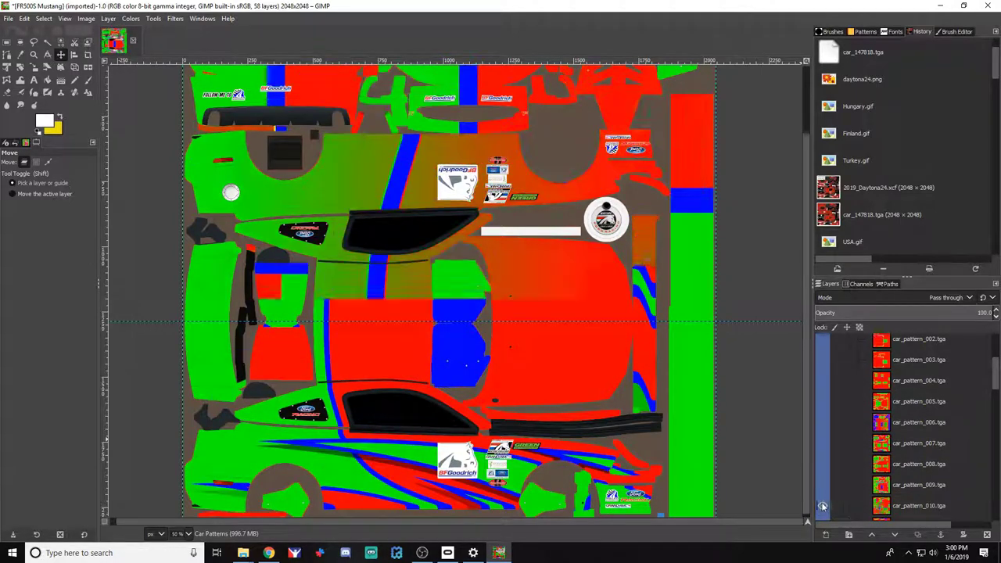
click(823, 506)
scroll(855, 484, down, 3)
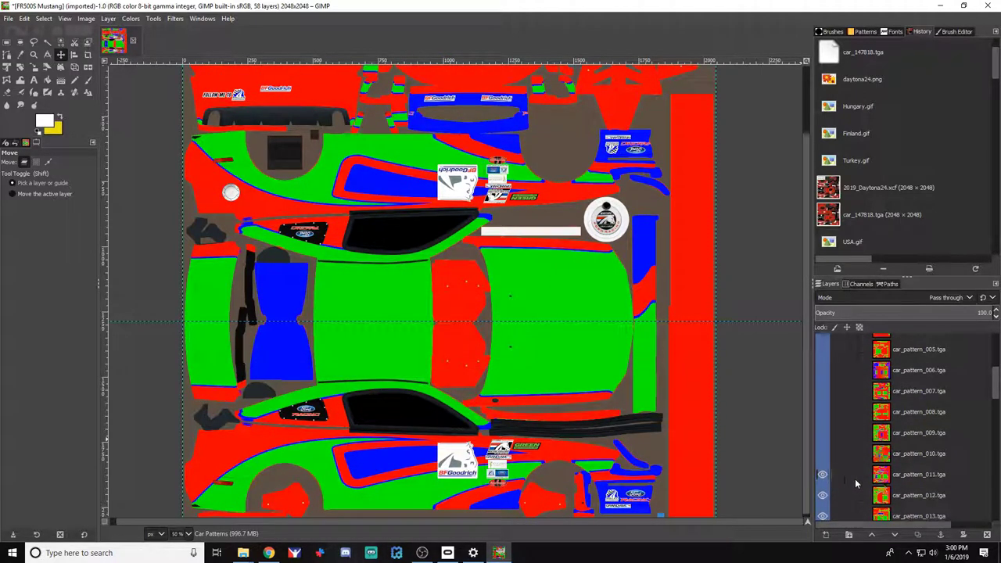
Delete the whole Car Patterns group from Paintable Area
scroll(856, 484, up, 6)
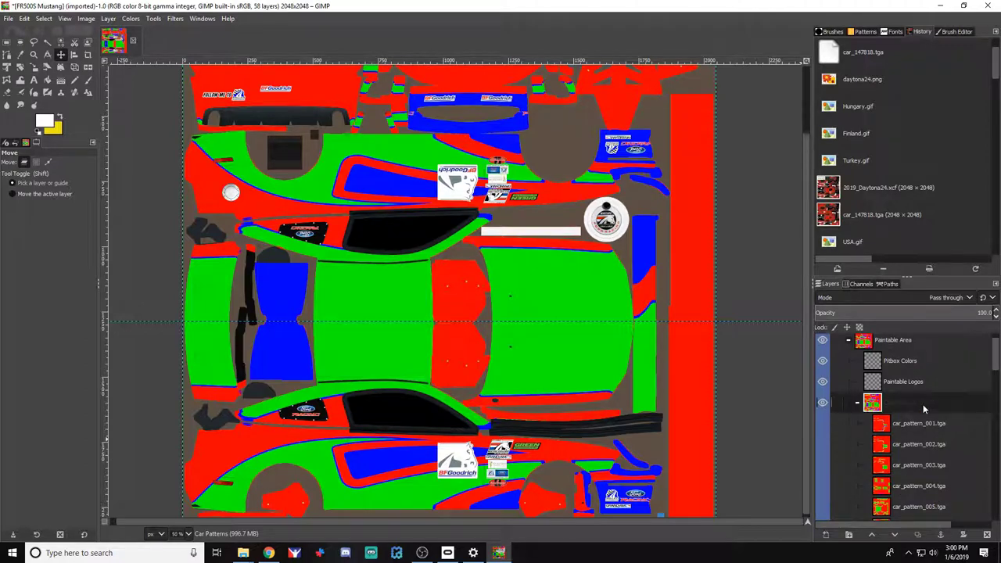
right_click(922, 405)
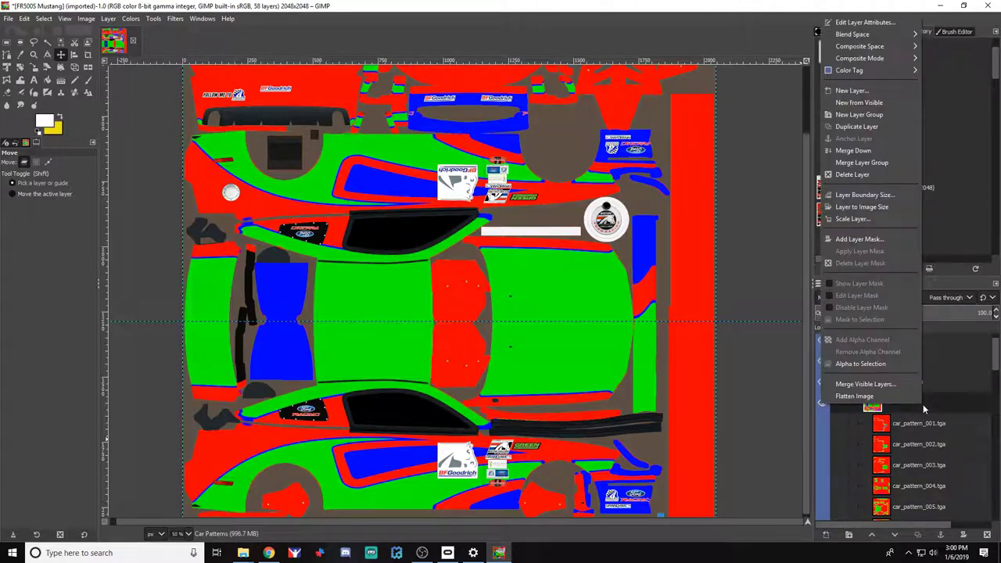
click(870, 173)
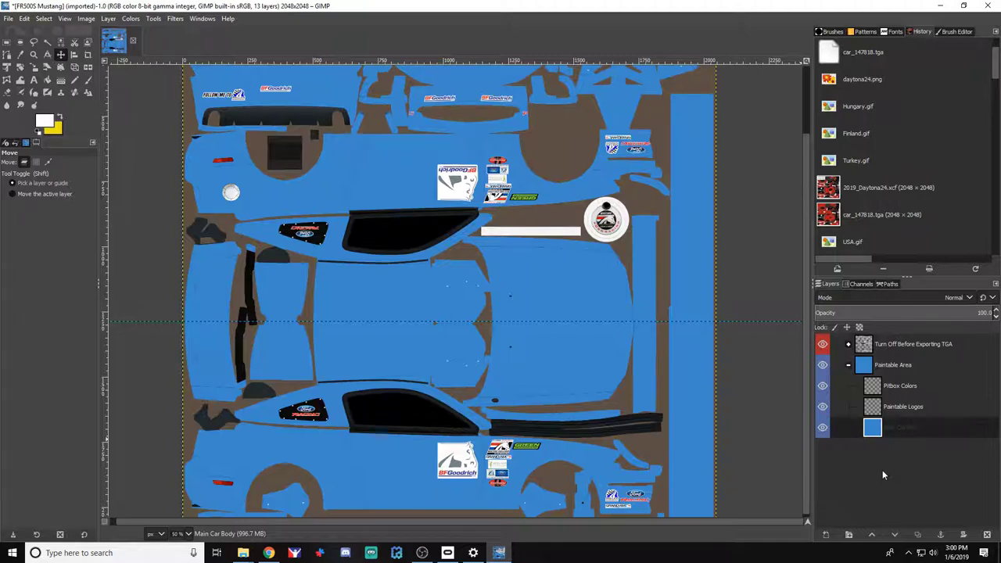
Create a new layer group inside Paintable Area and name it Graphics
click(889, 374)
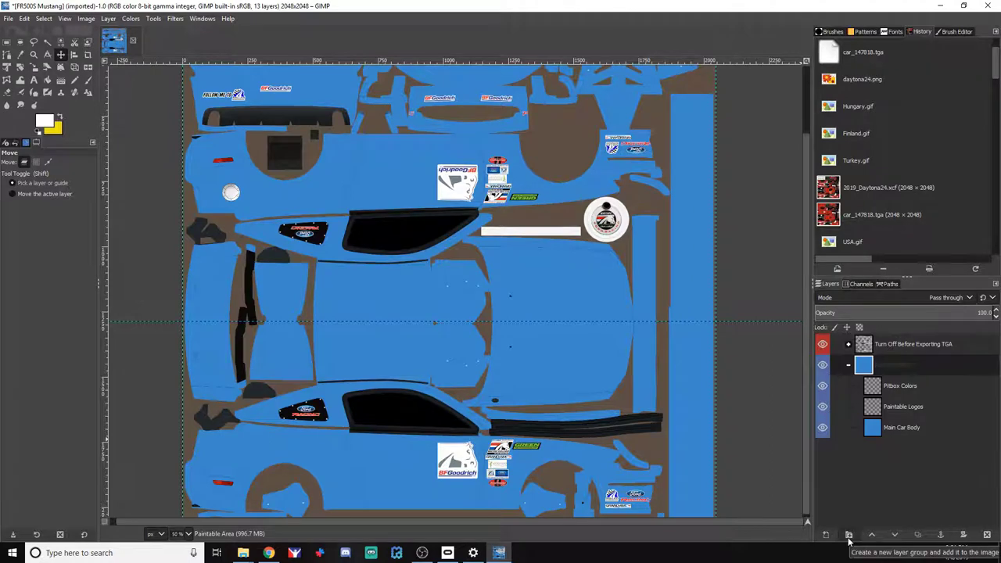
click(848, 535)
double_click(889, 387)
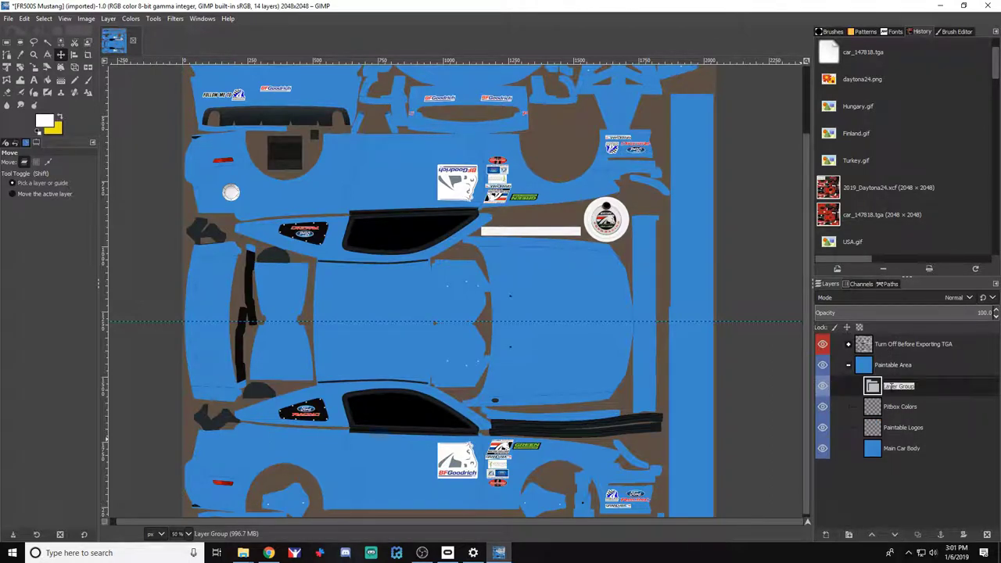
text(Graphics)
key(Return)
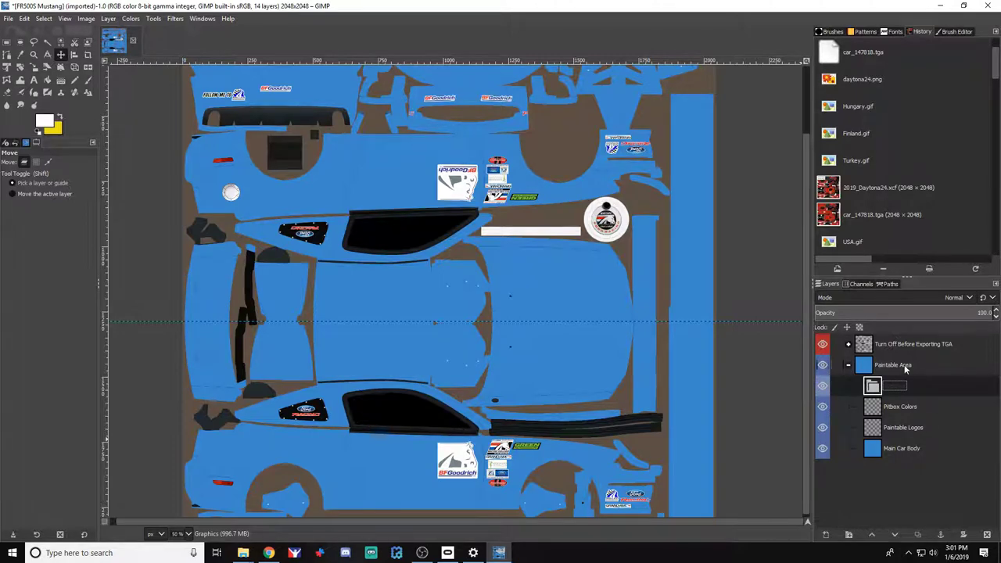
Add another layer group named Logos above Graphics in Paintable Area, and reselect the Graphics group
click(848, 535)
double_click(907, 387)
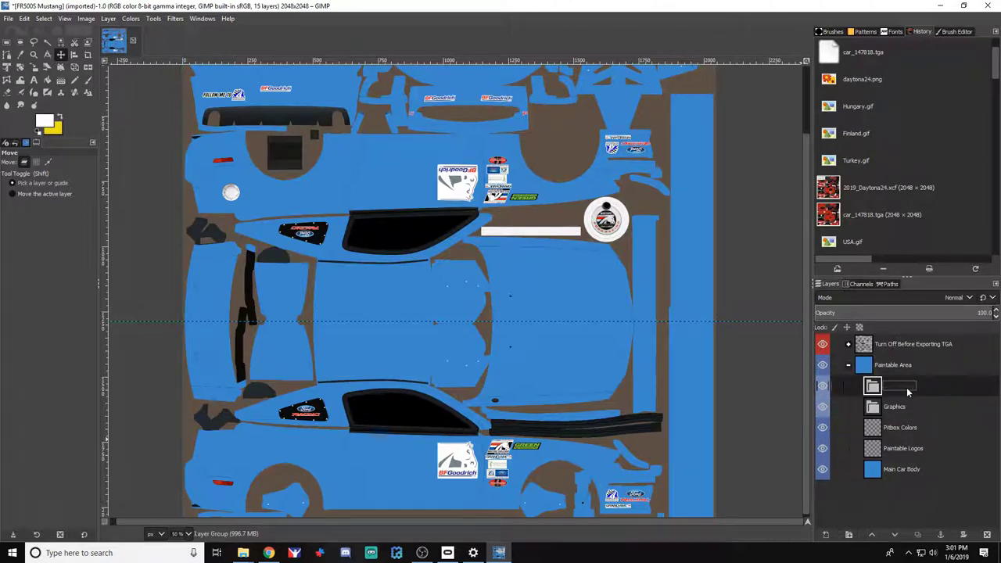
text(Logos)
key(Return)
double_click(910, 410)
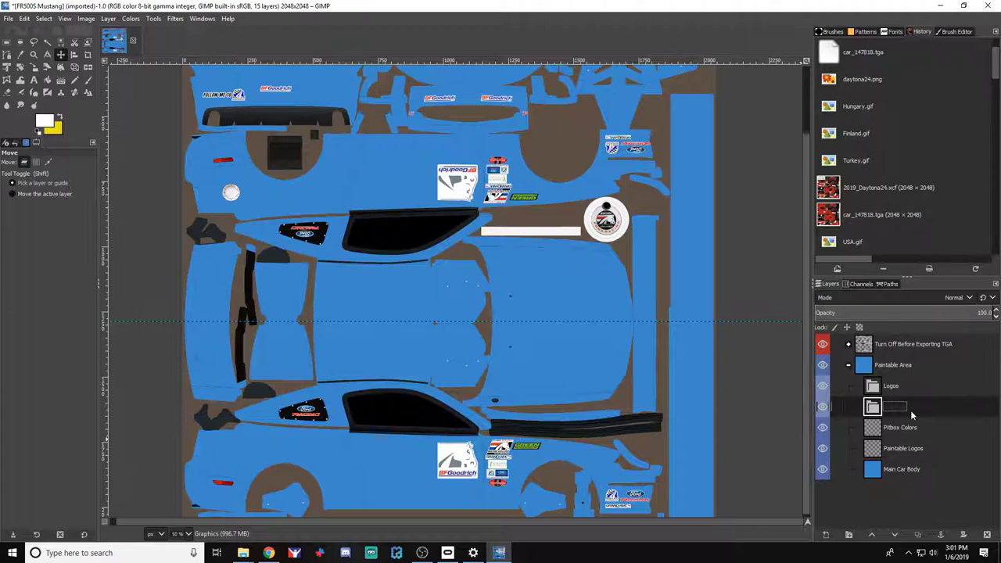
Expand the Turn Off Before Exporting TGA group and show its Copyright and Wire layers
double_click(906, 388)
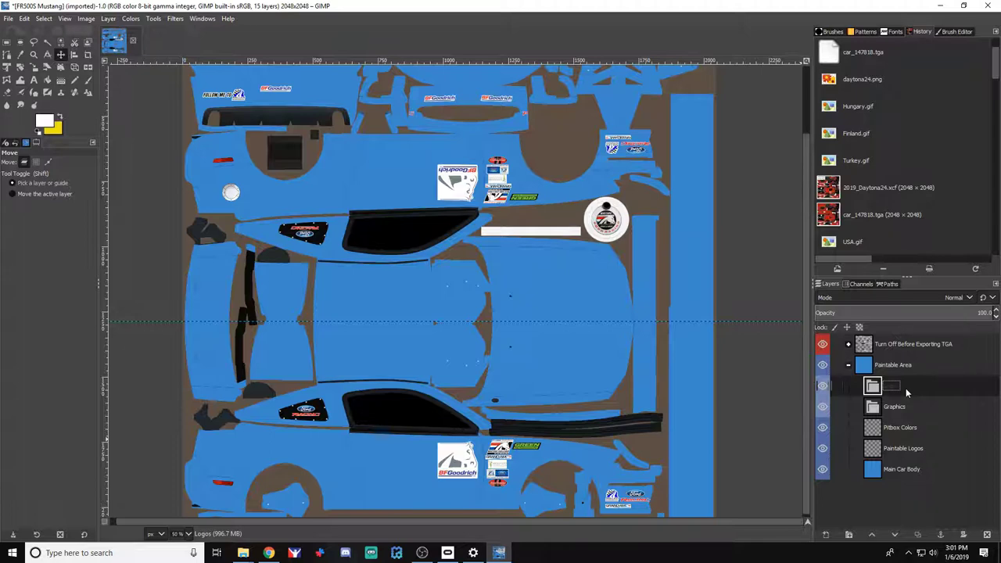
click(849, 344)
click(910, 490)
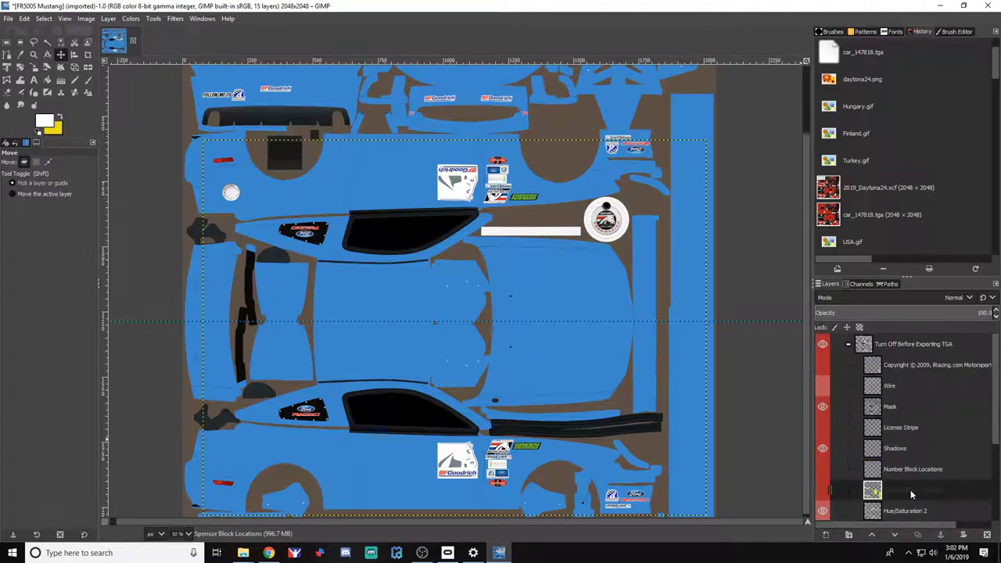
double_click(902, 393)
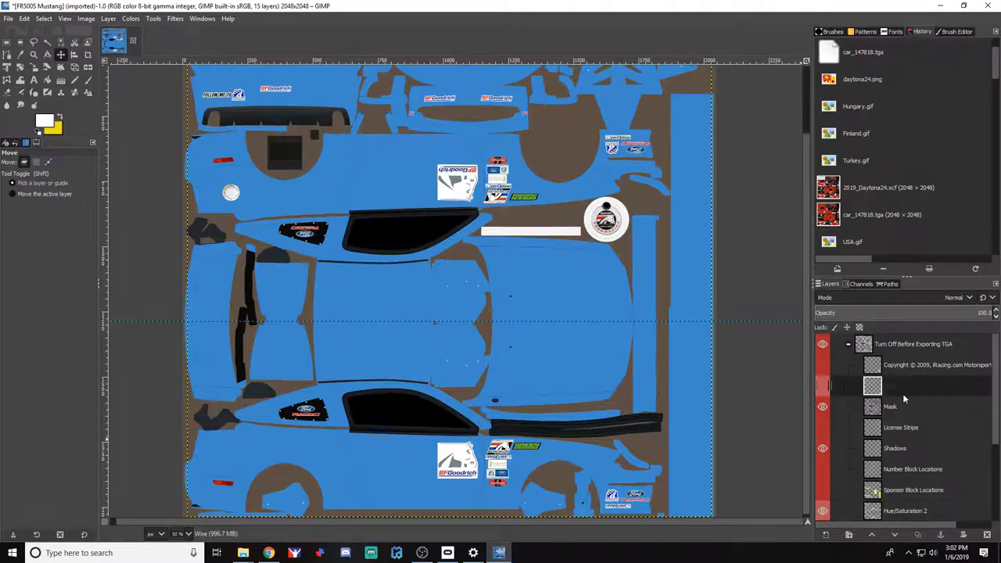
click(822, 364)
click(822, 385)
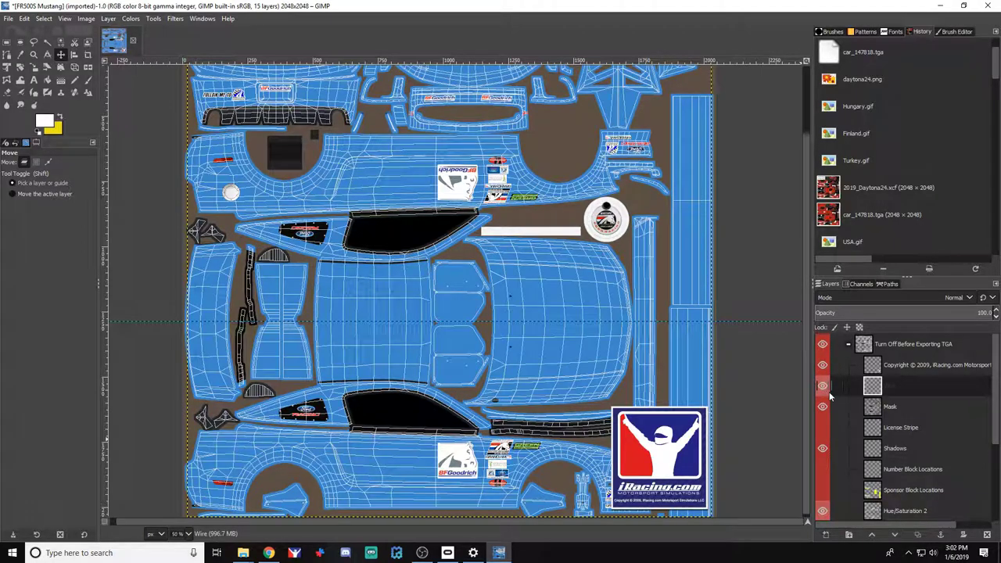
Move the Wire layer above the Copyright layer, inspect the iRacing logo area, and return Wire below it
scroll(654, 452, up, 2)
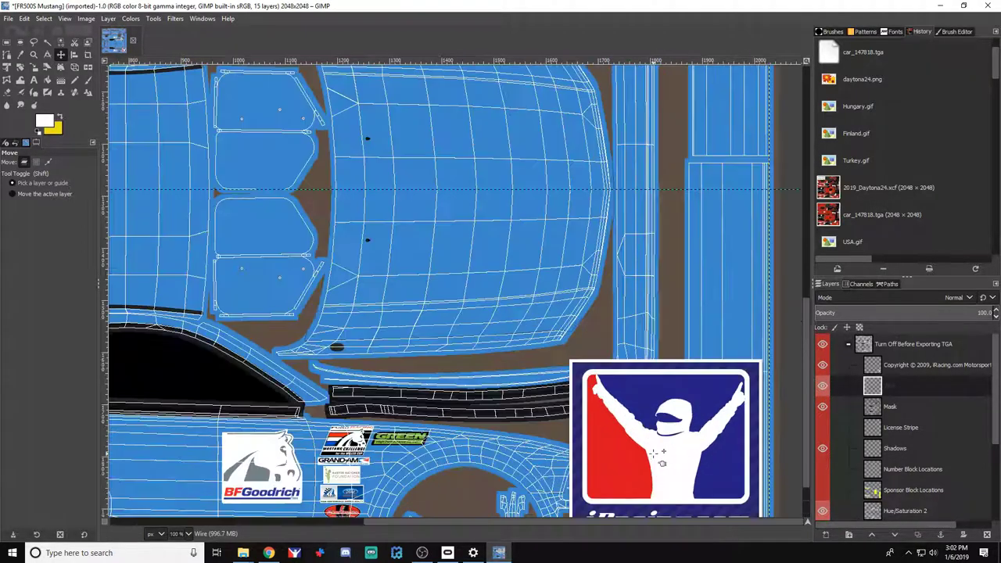
scroll(655, 453, up, 1)
scroll(677, 380, down, 3)
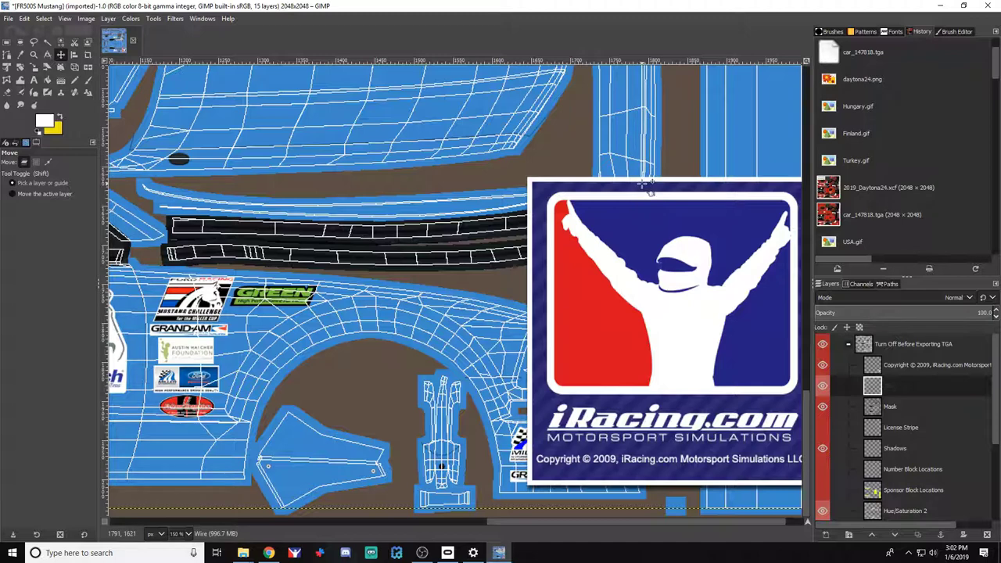
drag(875, 391, 888, 360)
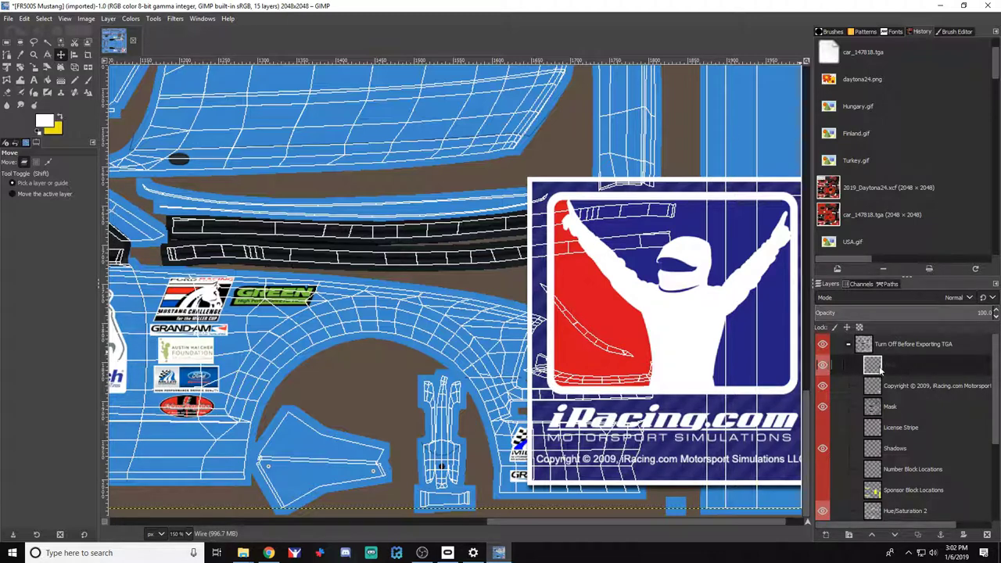
drag(874, 366, 885, 395)
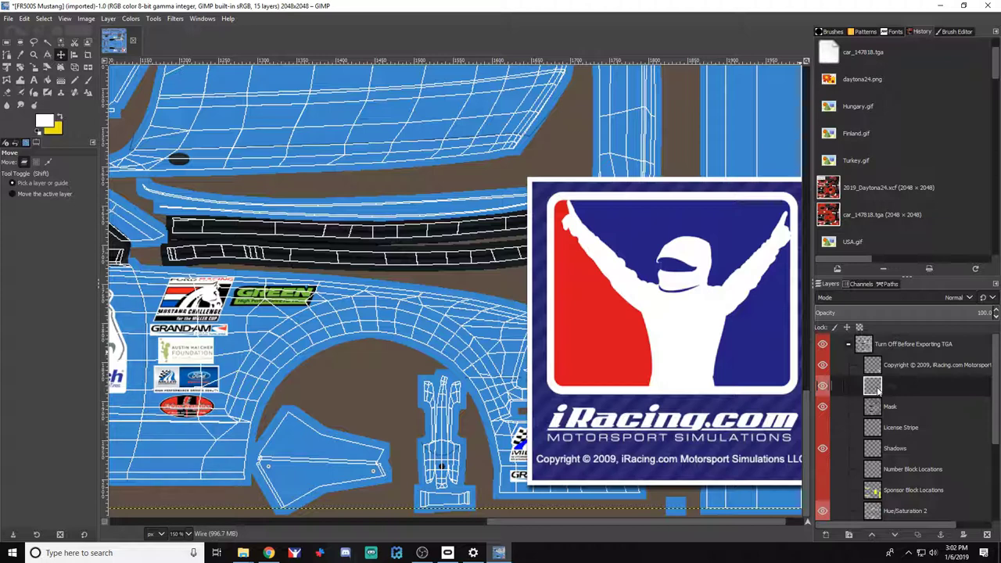
Hide the Copyright layer and examine the wireframe over the remaining layers and the car's side panel
click(821, 366)
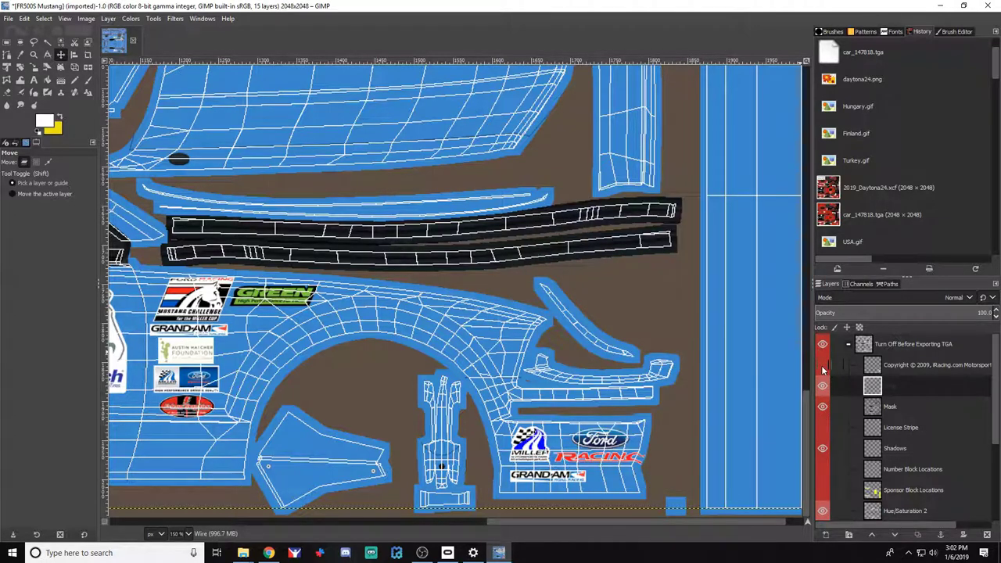
scroll(919, 425, down, 2)
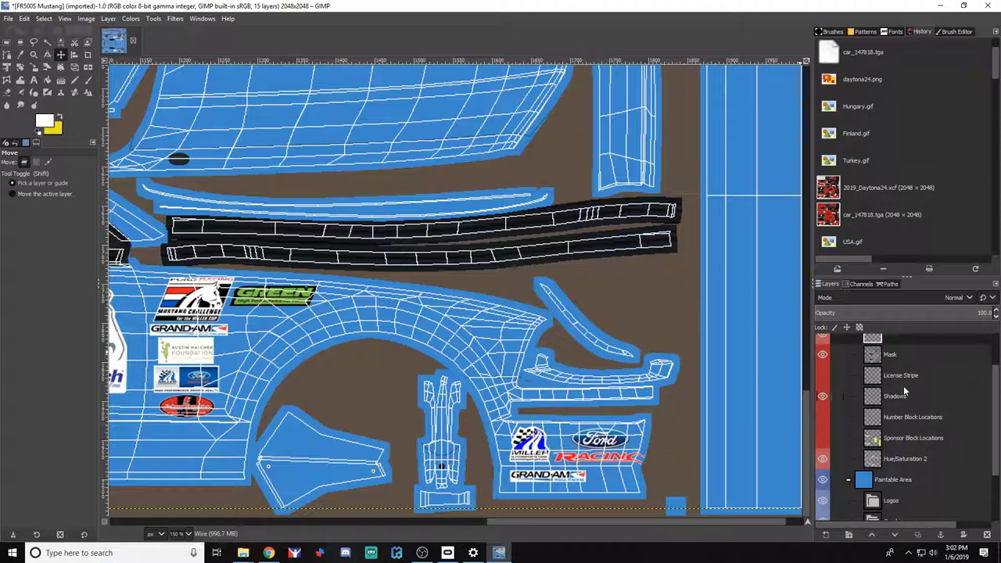
scroll(903, 389, up, 2)
scroll(899, 395, down, 1)
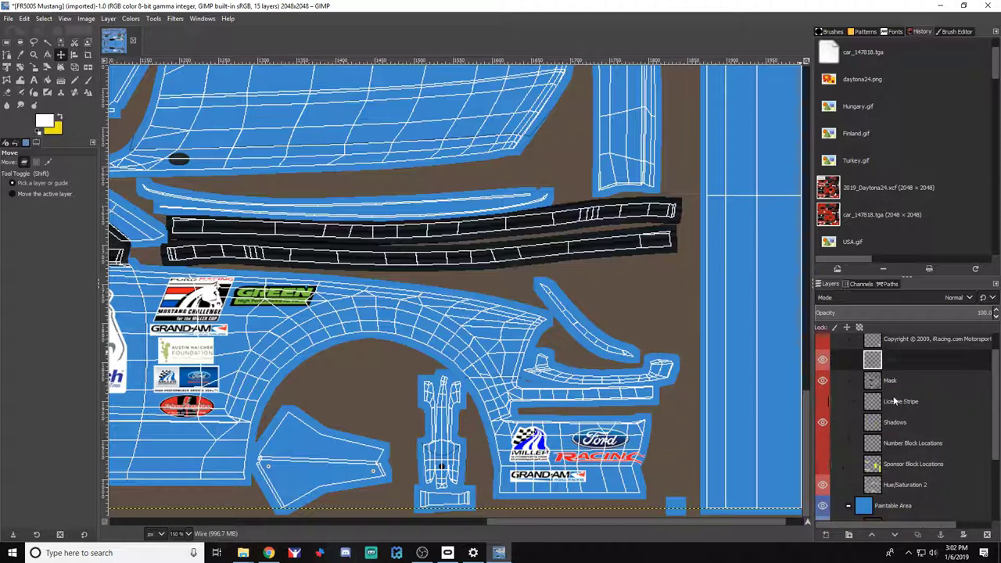
scroll(893, 401, down, 2)
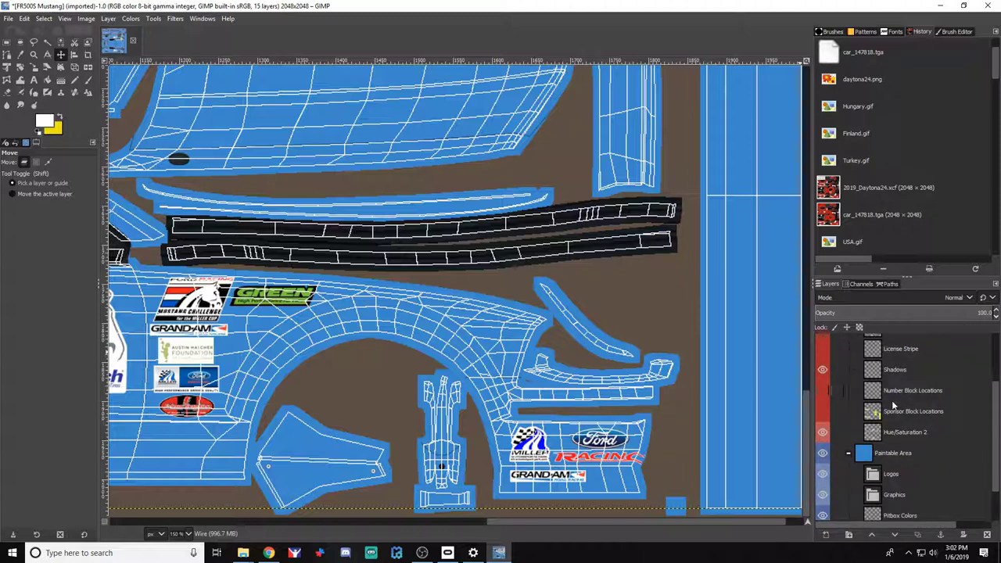
drag(602, 522, 378, 522)
scroll(351, 438, down, 2)
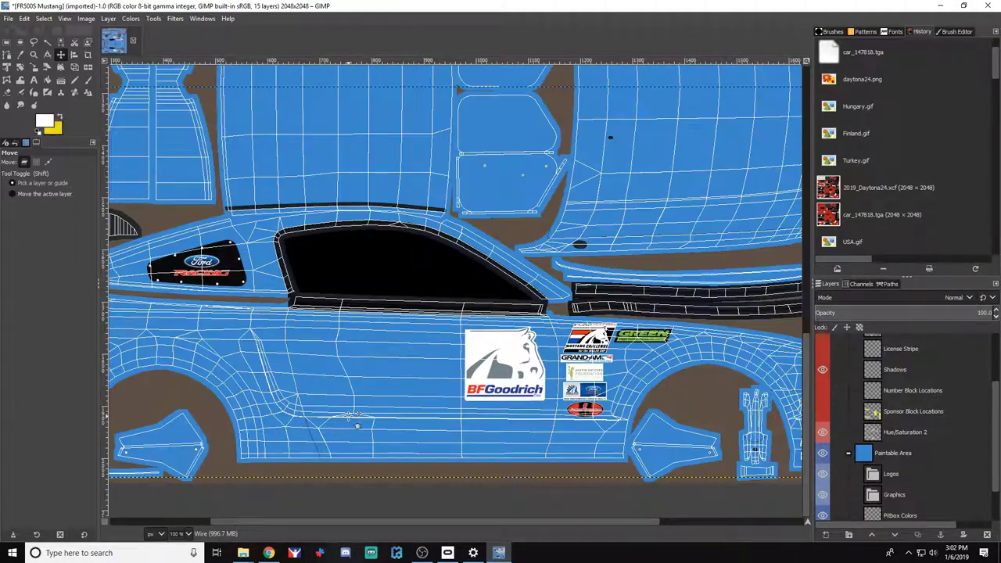
drag(501, 524, 463, 523)
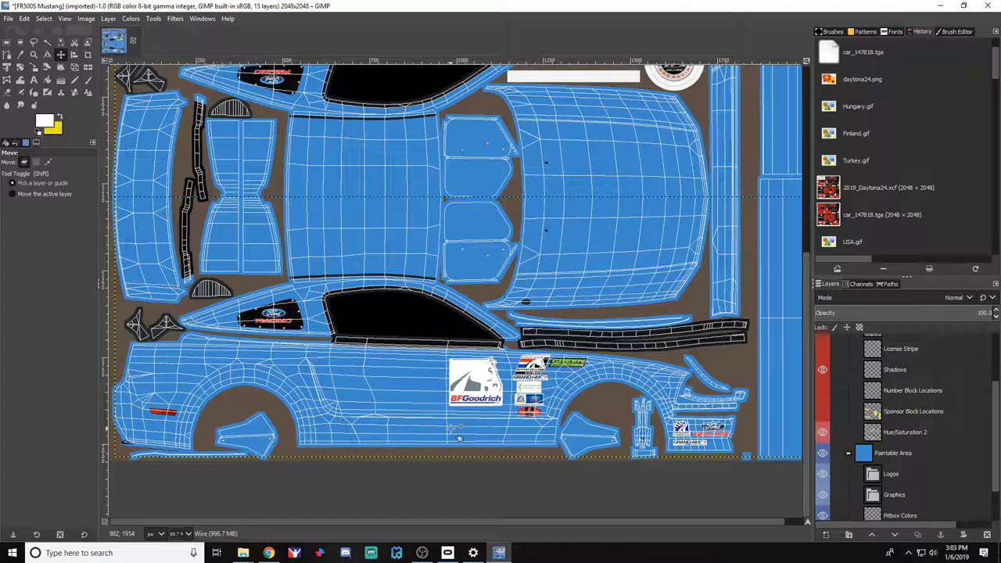
Switch to the iRacing member site in Chrome, launch the FR500S test at Centripetal Circuit, and get into the car in the maximized simulator
click(267, 553)
scroll(450, 414, up, 5)
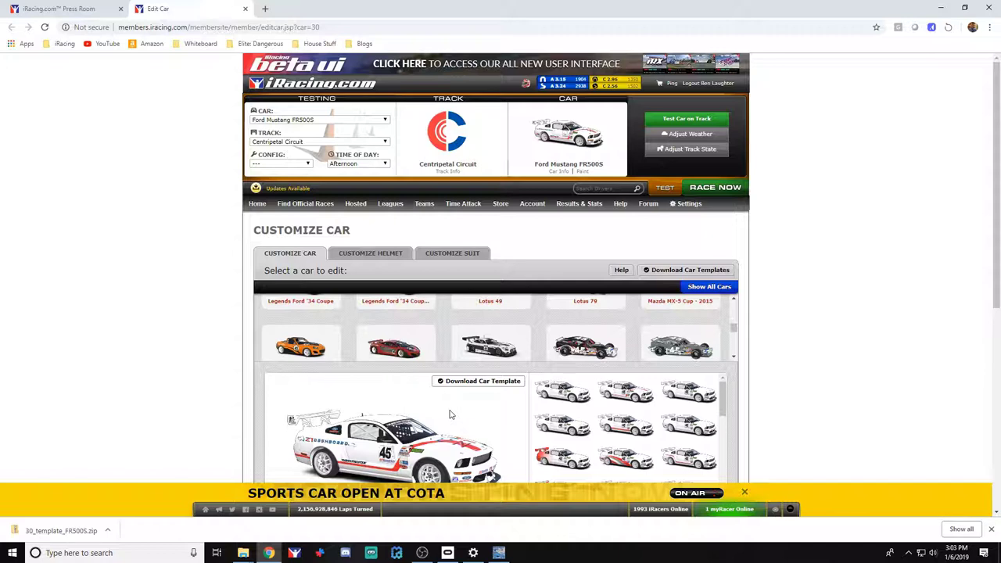
click(704, 119)
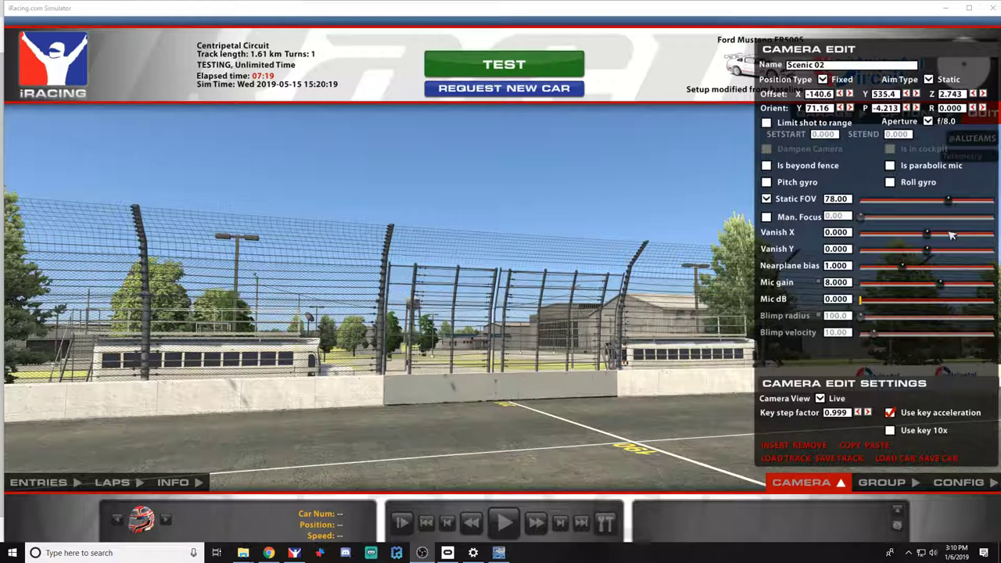
click(493, 66)
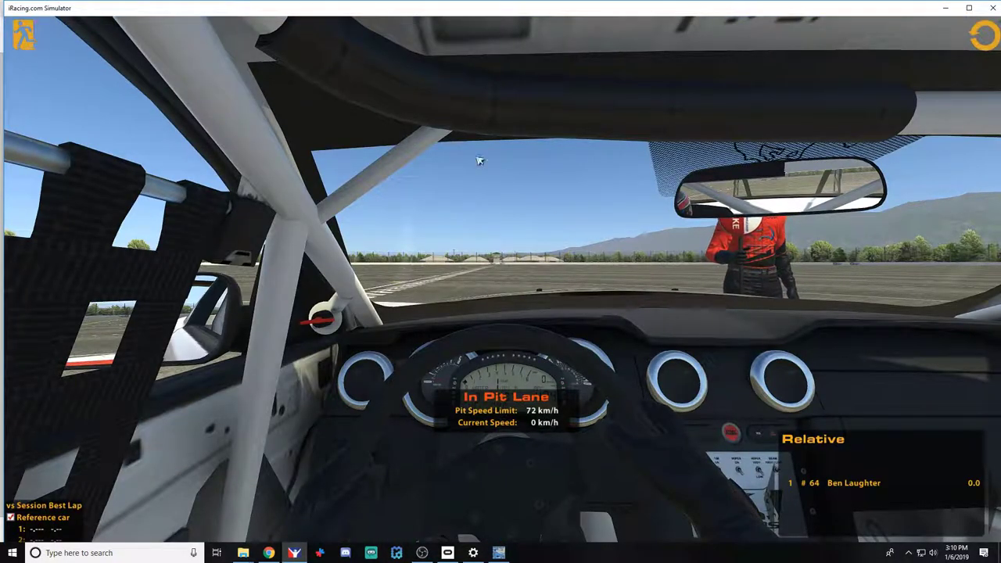
mouse_move(560, 7)
mouse_down()
mouse_move(543, 77)
mouse_move(552, 7)
mouse_move(562, 113)
mouse_move(560, 4)
mouse_up()
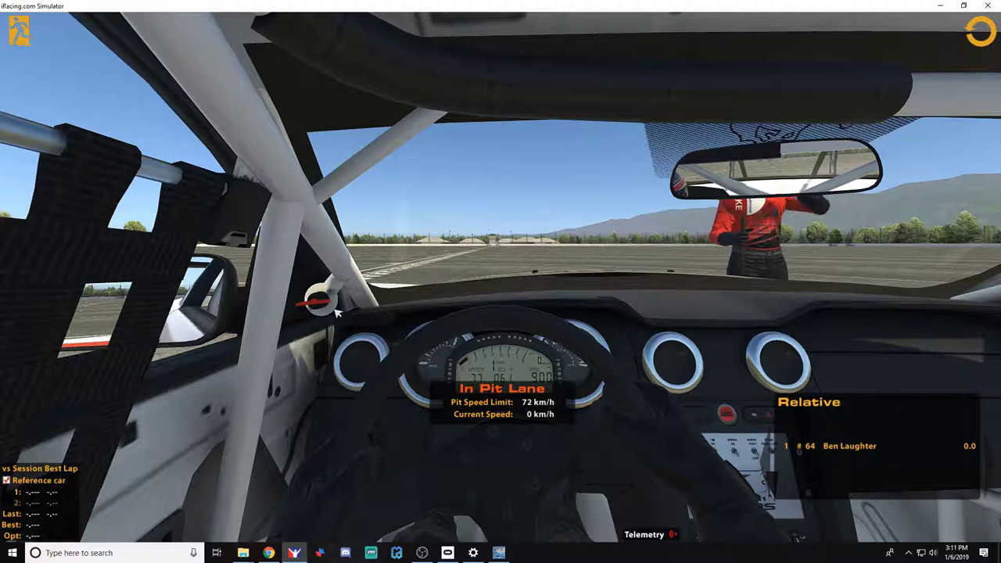
Switch back to the FR500S Mustang template in GIMP
key(alt+Tab)
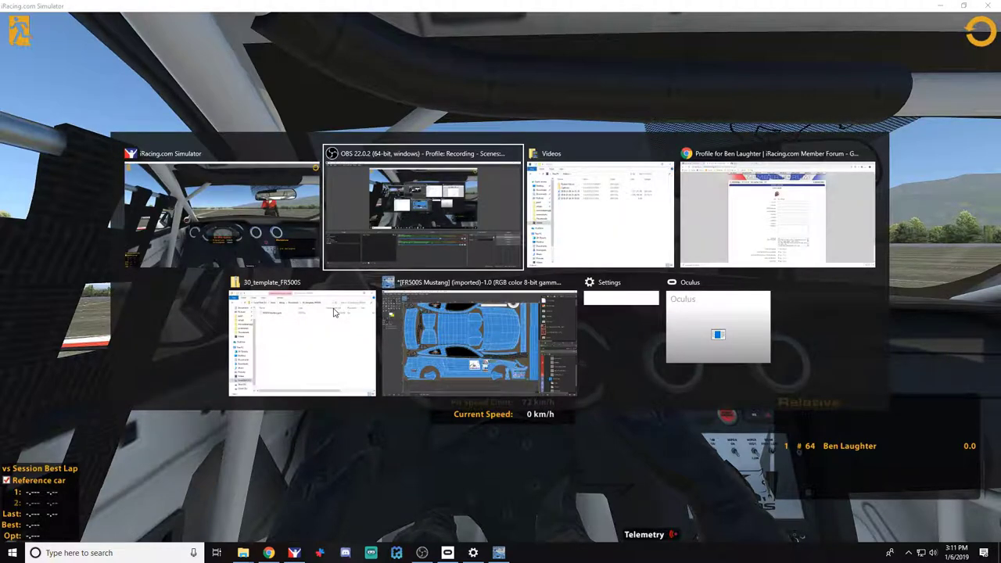
key(alt+Tab)
key(alt+Tab)
key(alt+Tab)
key(alt+Tab)
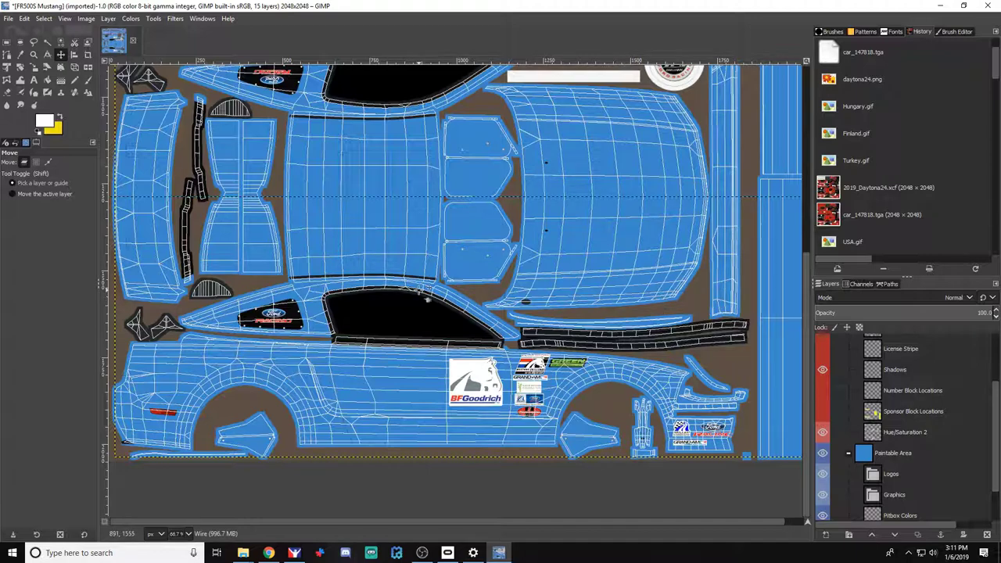
Bring up File Explorer over the template and open the iRacing paint folder inside Documents
mouse_move(247, 551)
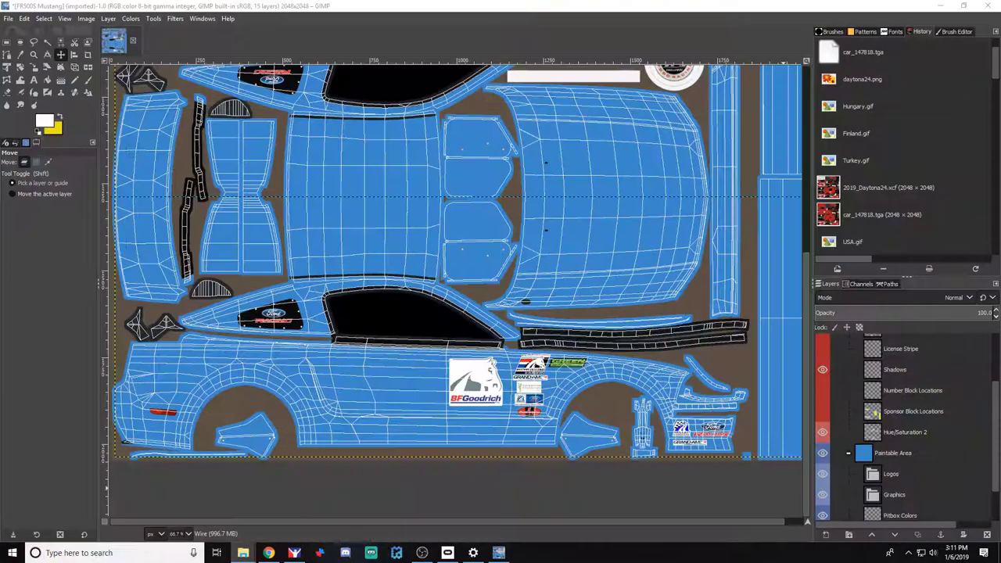
drag(1000, 140, 579, 130)
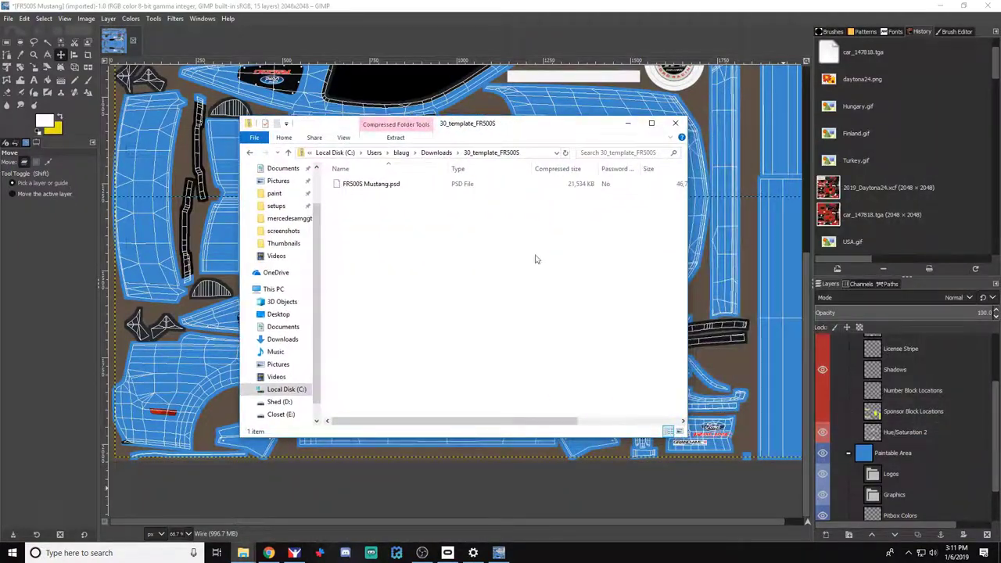
scroll(268, 345, up, 2)
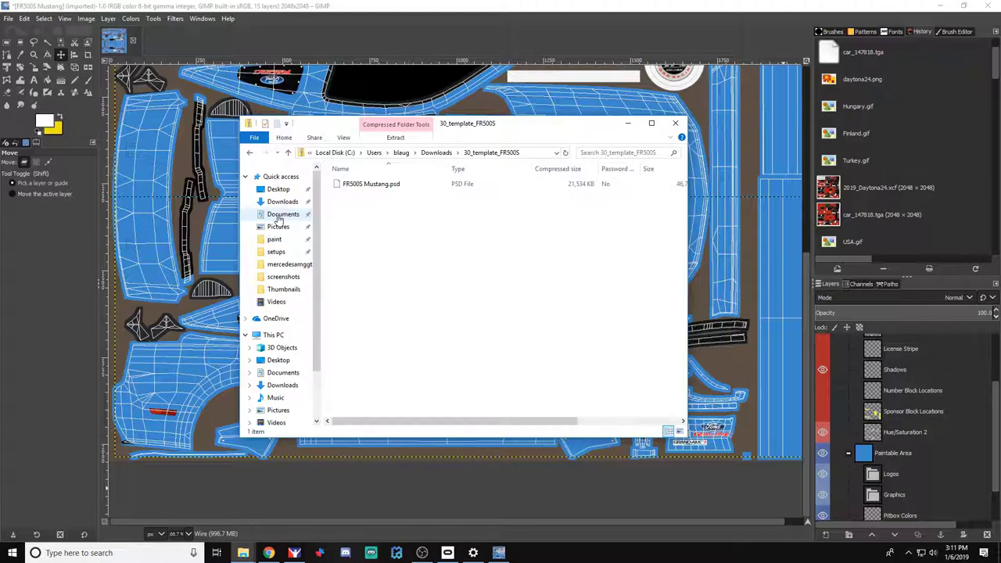
click(279, 215)
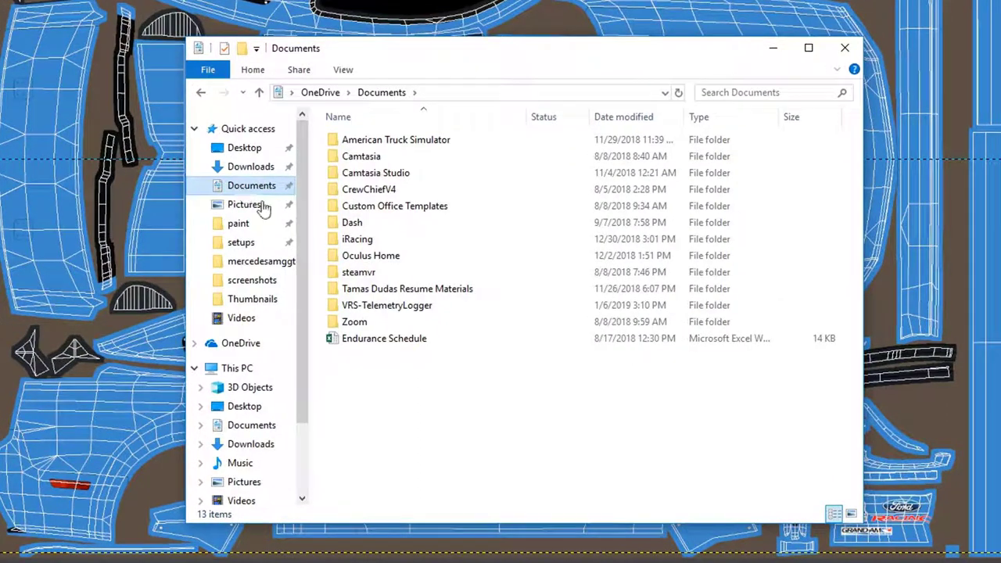
double_click(356, 242)
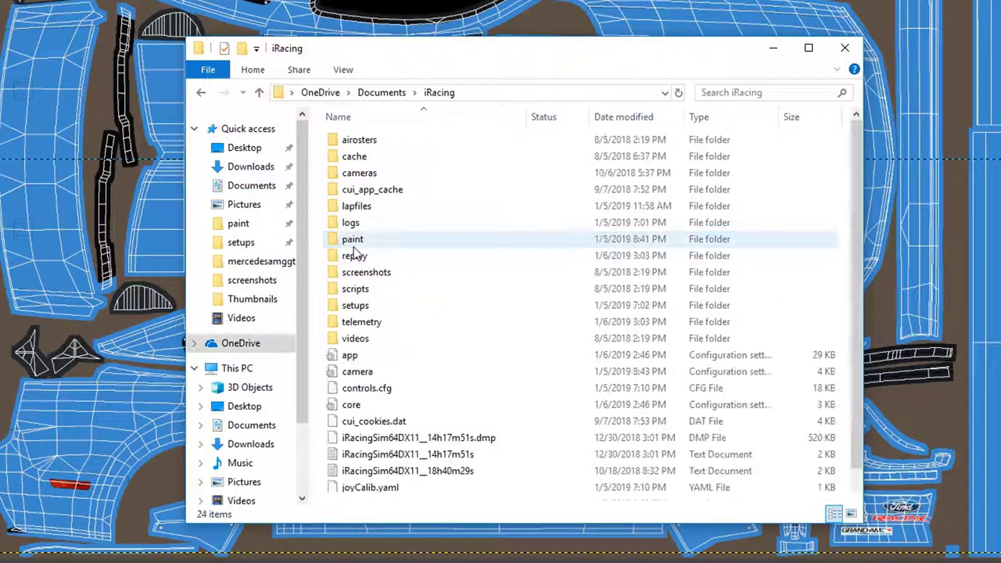
double_click(382, 240)
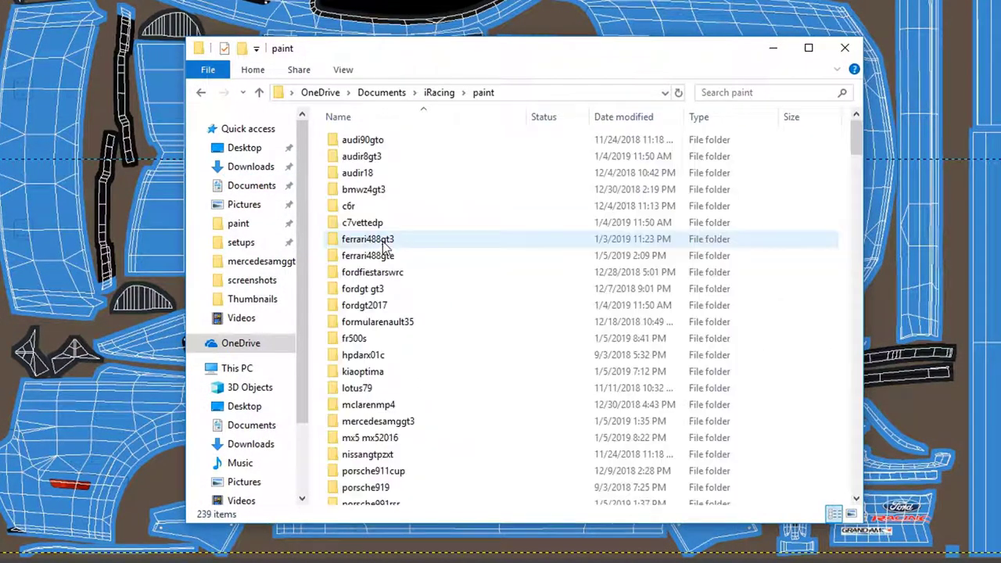
Delete all the loose TGA files, including helmets and suits, from the paint folder, keeping only the car folders
drag(857, 142, 766, 516)
click(445, 498)
scroll(444, 405, up, 20)
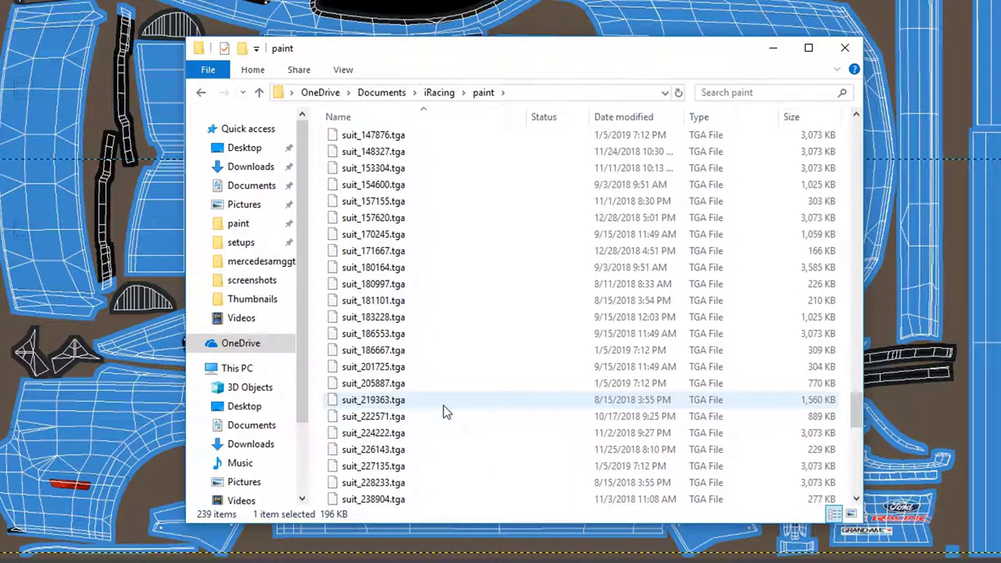
scroll(443, 405, up, 20)
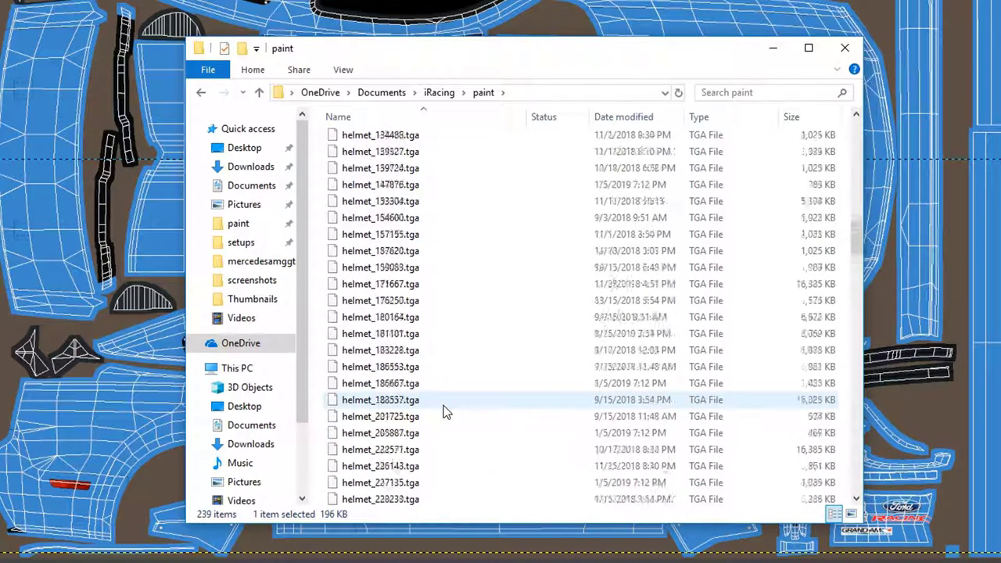
scroll(444, 407, up, 2)
shift+click(391, 316)
right_click(378, 363)
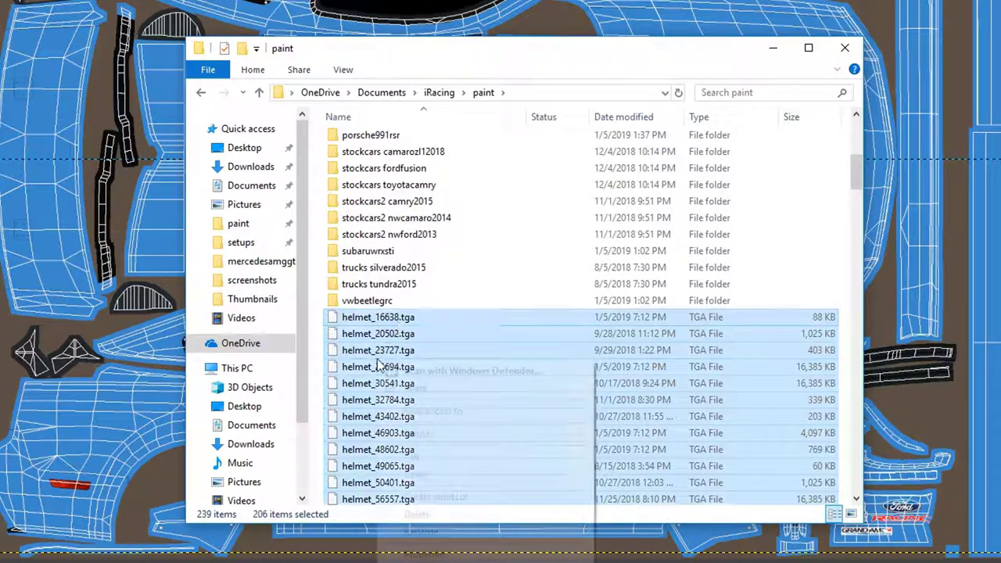
click(438, 514)
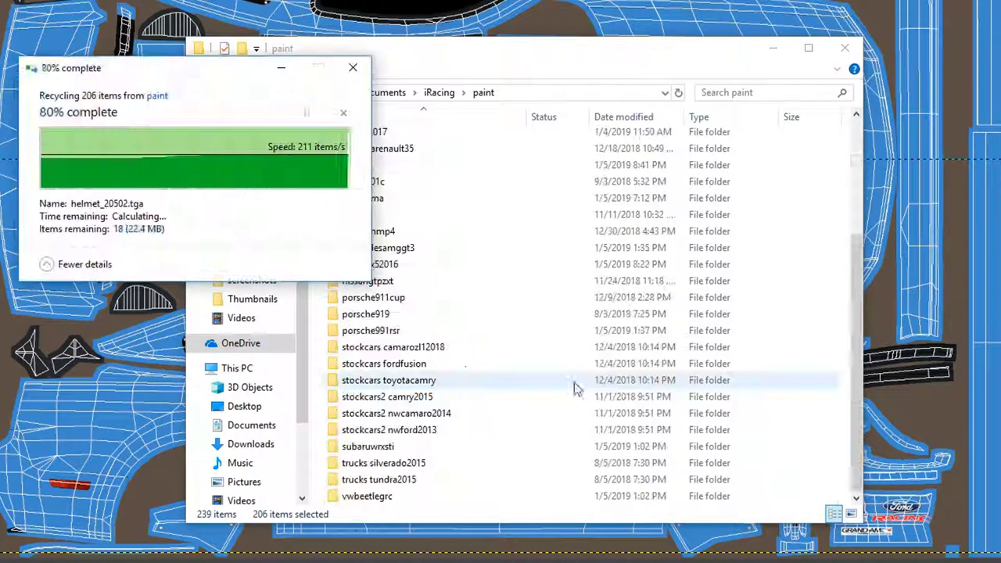
click(534, 396)
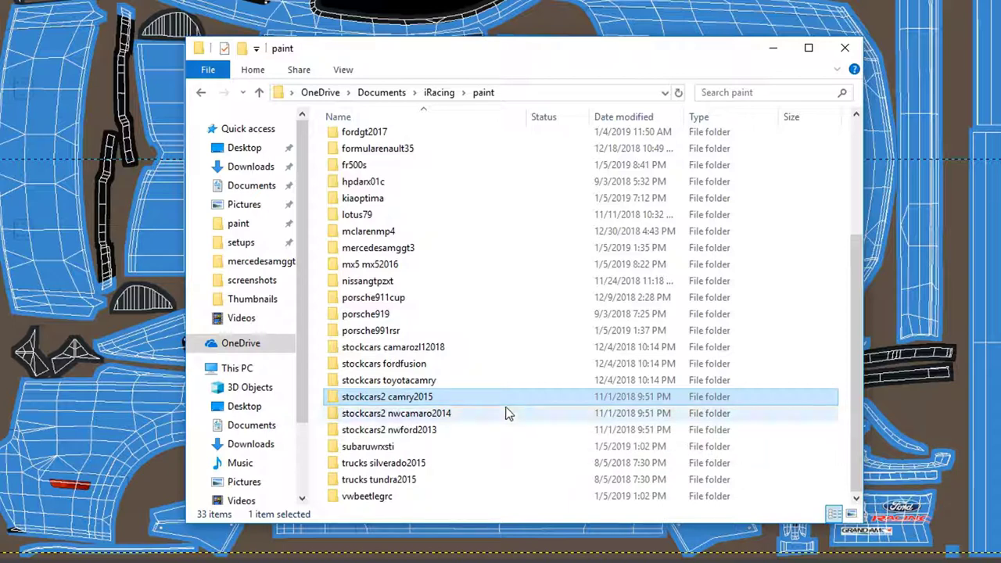
click(442, 376)
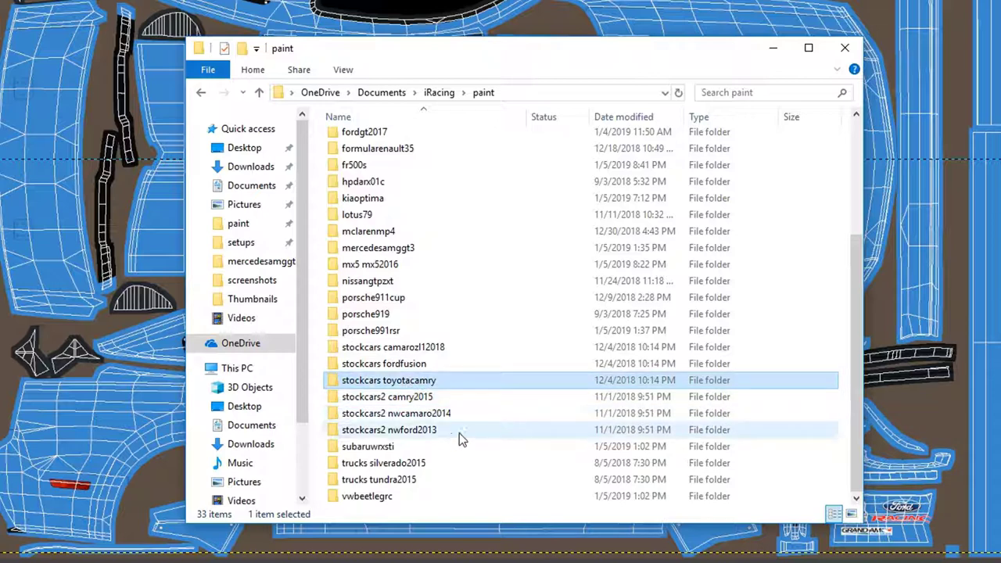
shift+click(451, 434)
click(492, 407)
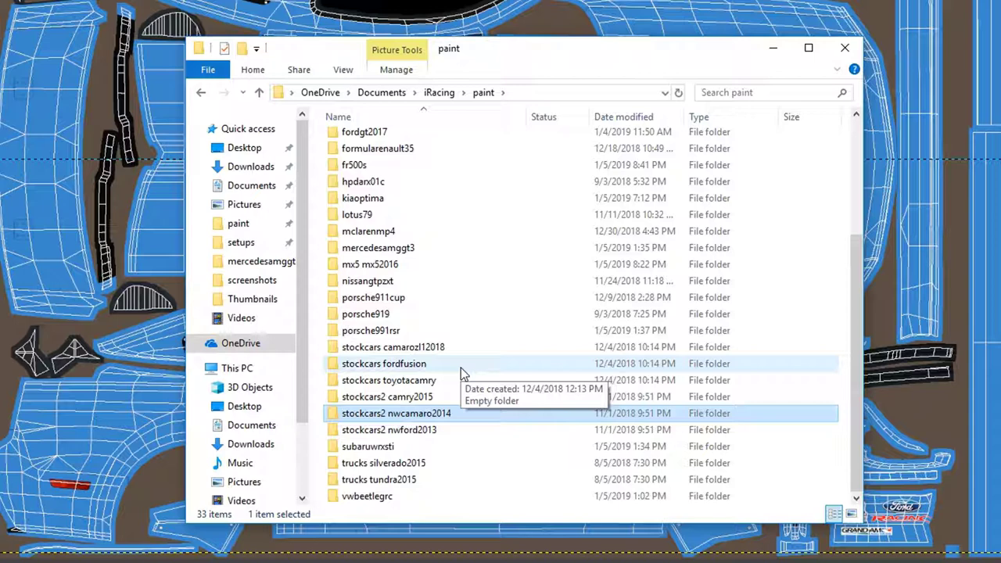
Open the fr500s car folder inside the paint folder
scroll(461, 383, up, 2)
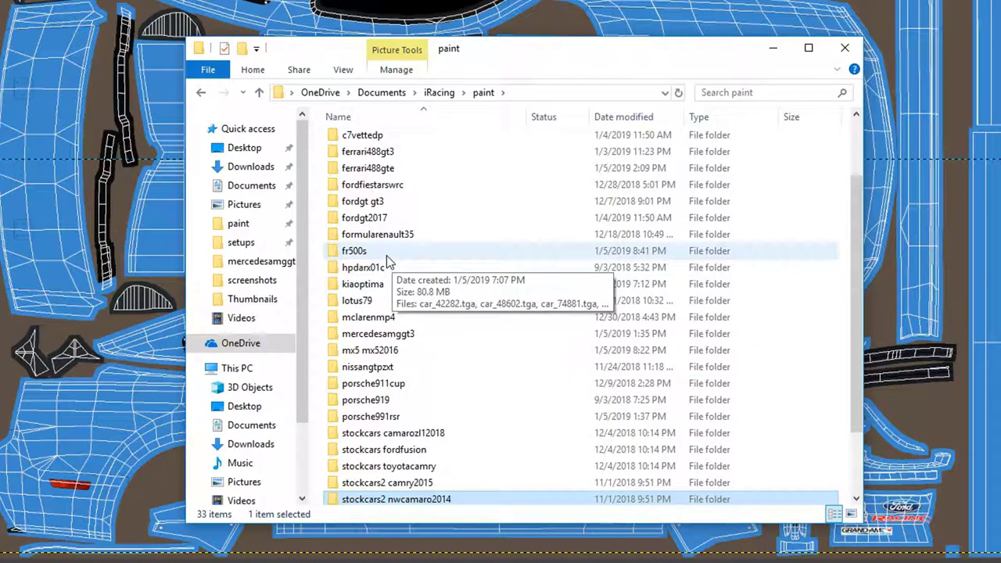
double_click(386, 255)
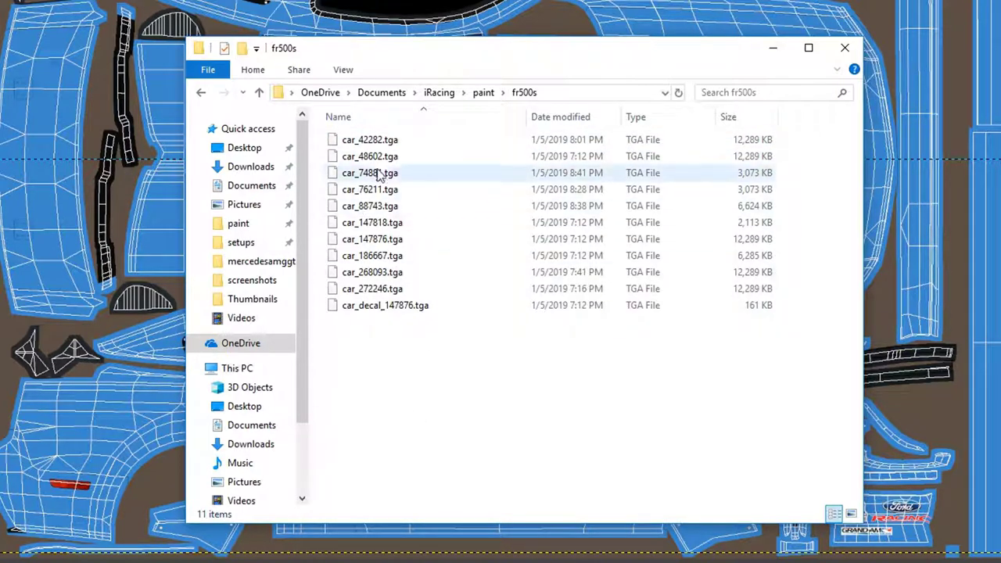
Look through the individual car TGA files in the fr500s folder, from the top of the list down to the last numbered one
click(393, 142)
click(397, 156)
click(399, 173)
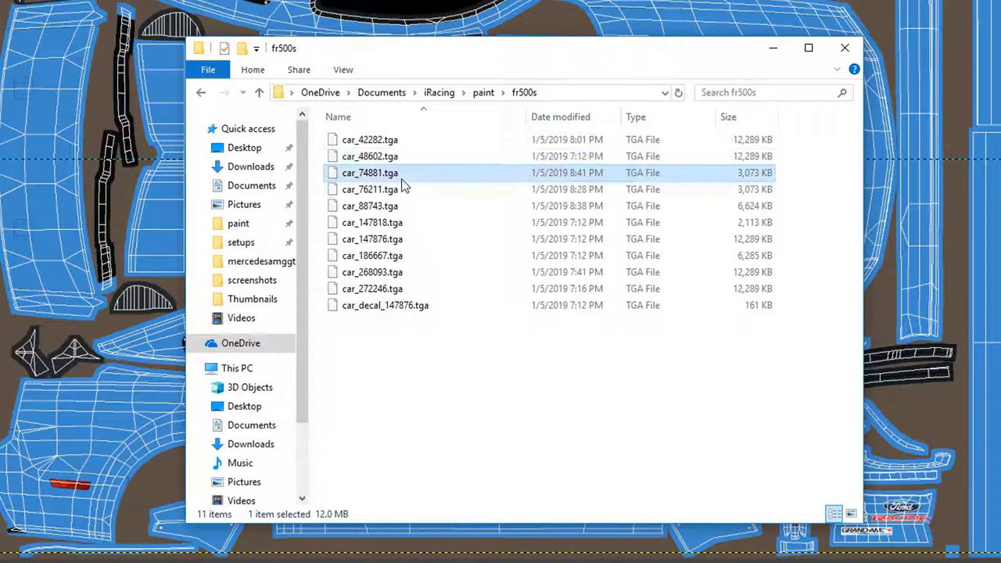
click(401, 190)
click(402, 207)
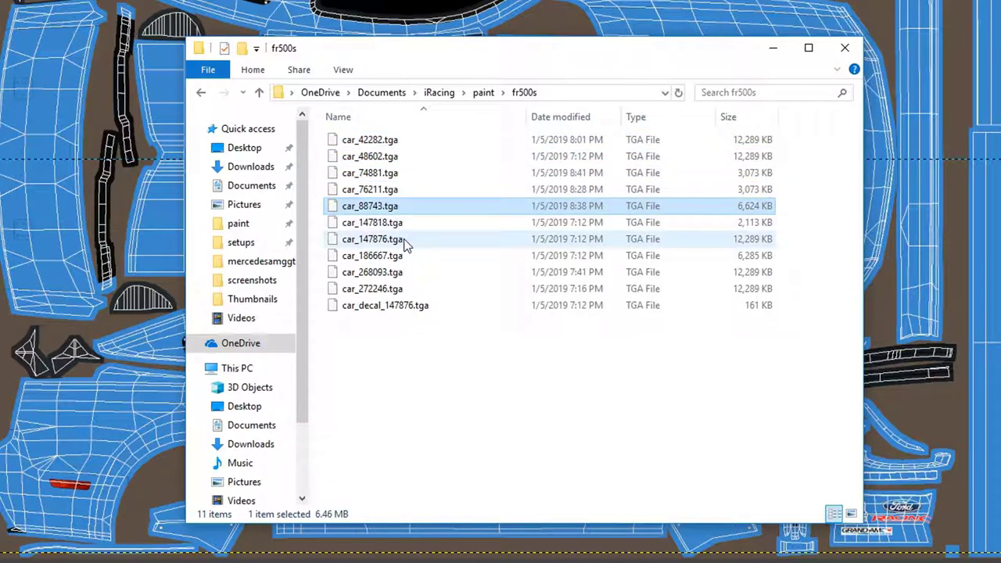
click(402, 224)
click(408, 239)
click(411, 256)
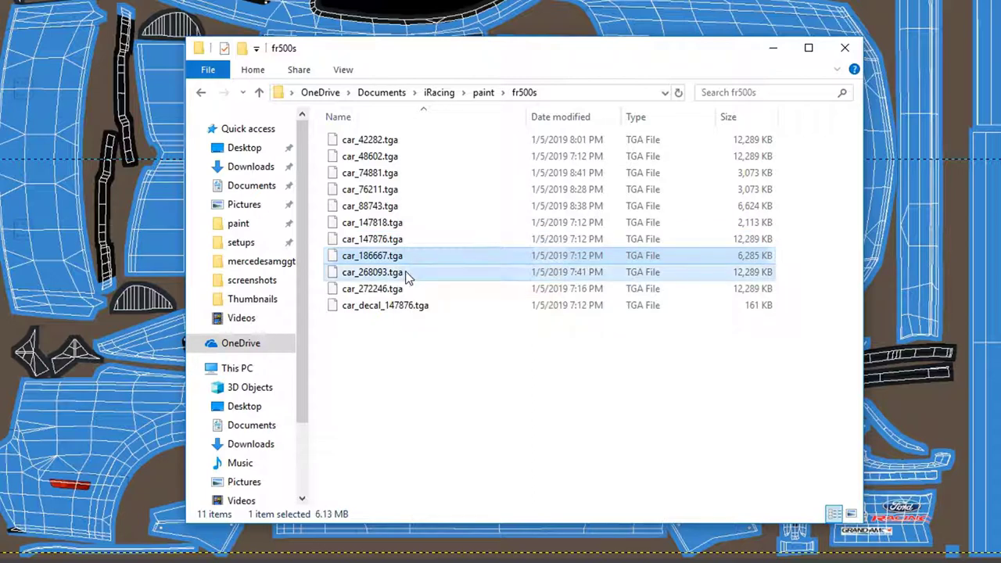
click(407, 272)
click(405, 289)
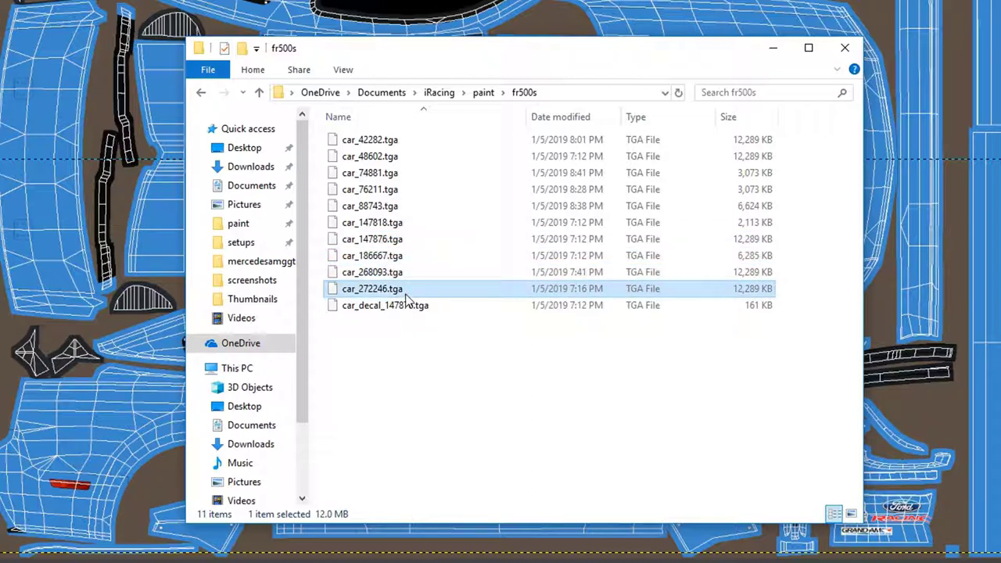
click(453, 367)
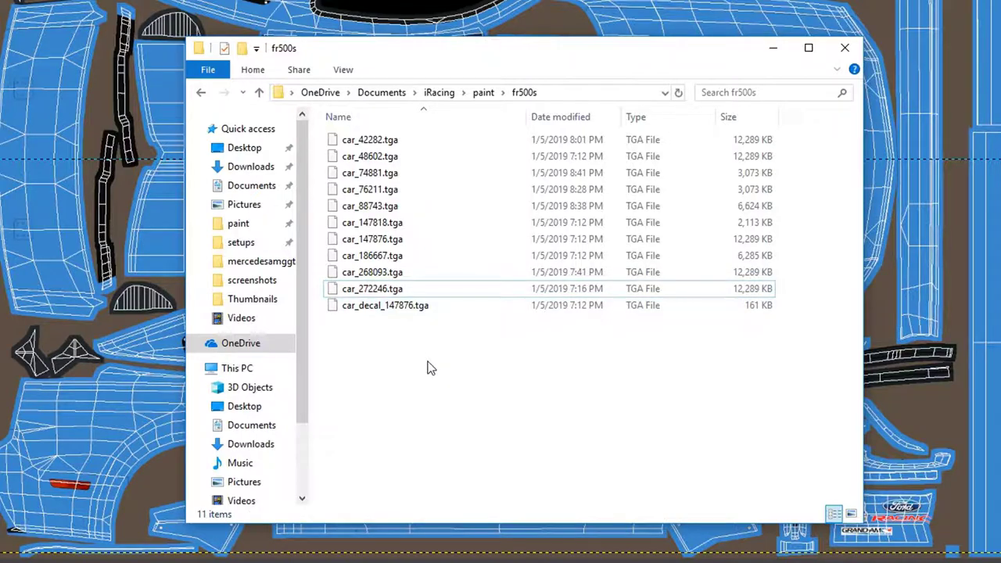
Switch to the iRacing simulator and get out of the car to the session screen
key(alt+Tab)
key(alt+Tab)
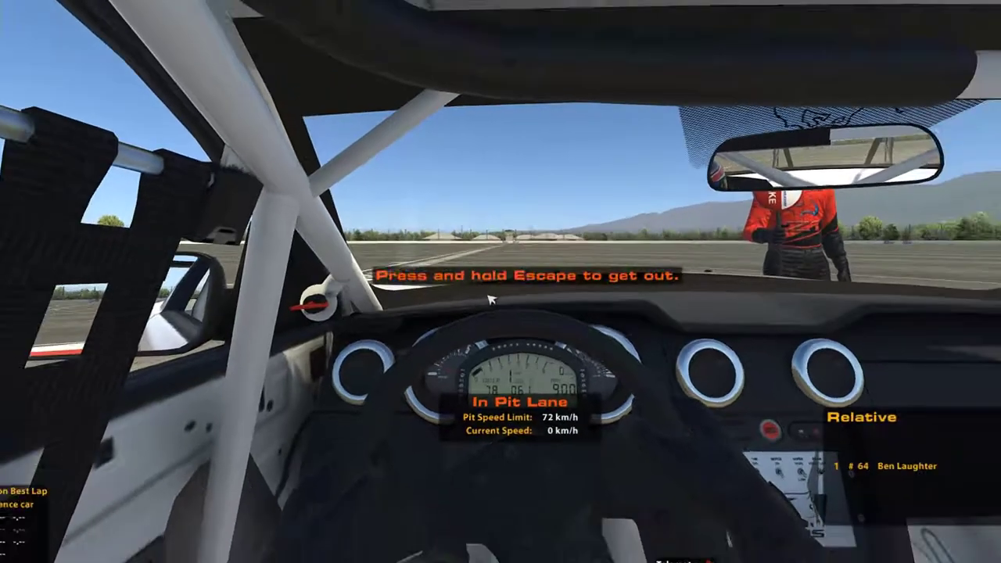
key(Escape)
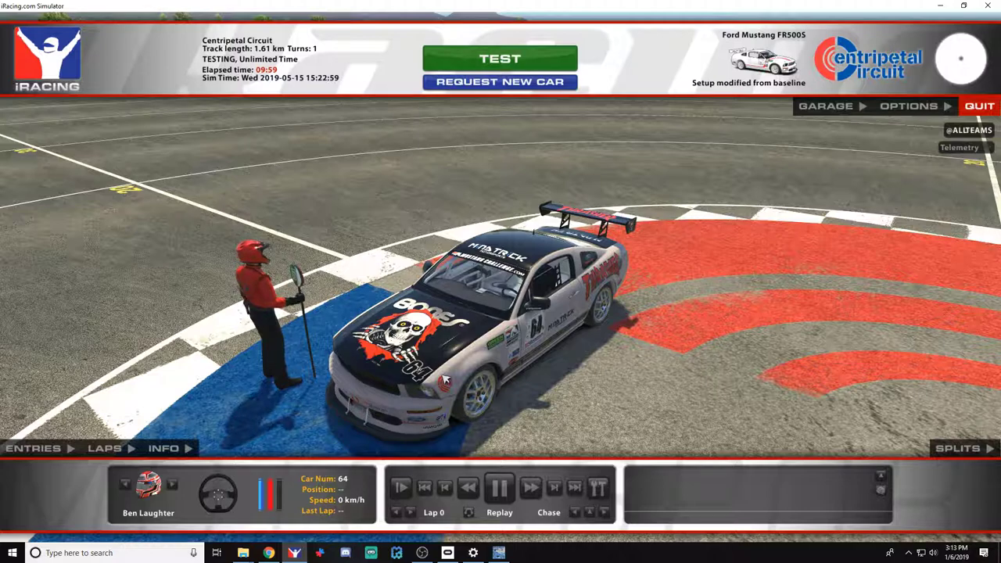
Switch to GIMP and start exporting the FR500S Mustang template, setting the destination to the fr500s folder inside Documents/iRacing/paint
key(alt+Tab)
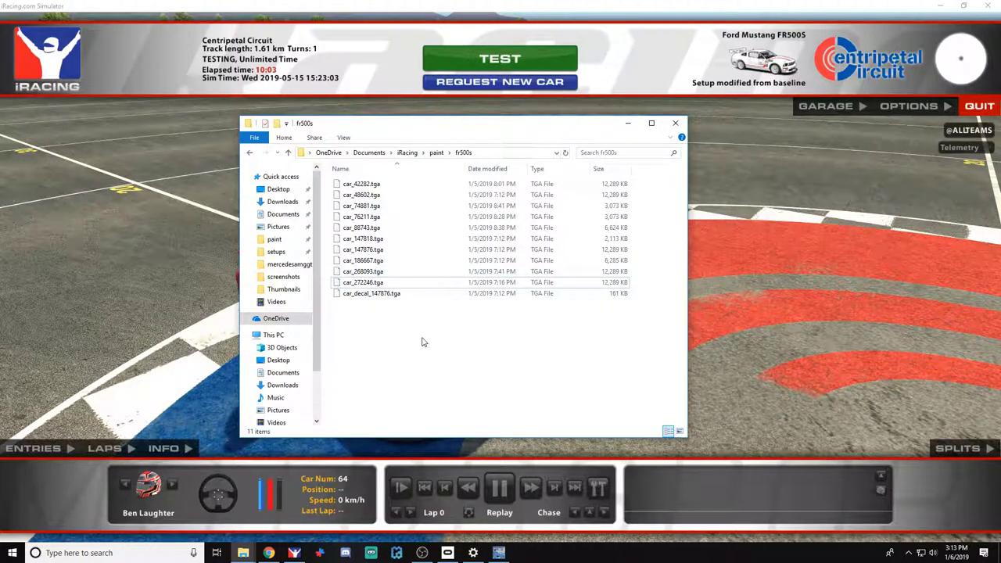
click(498, 553)
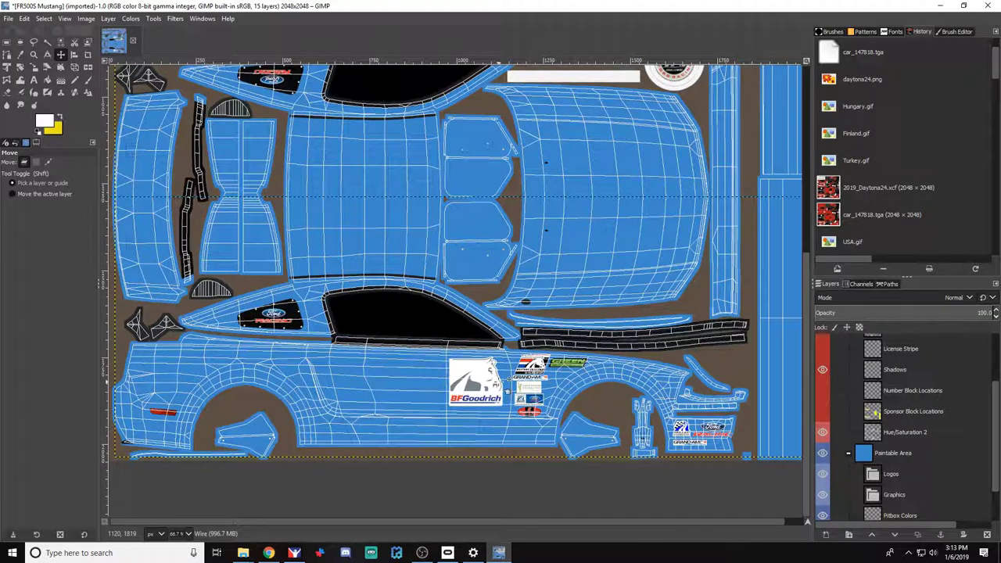
click(9, 19)
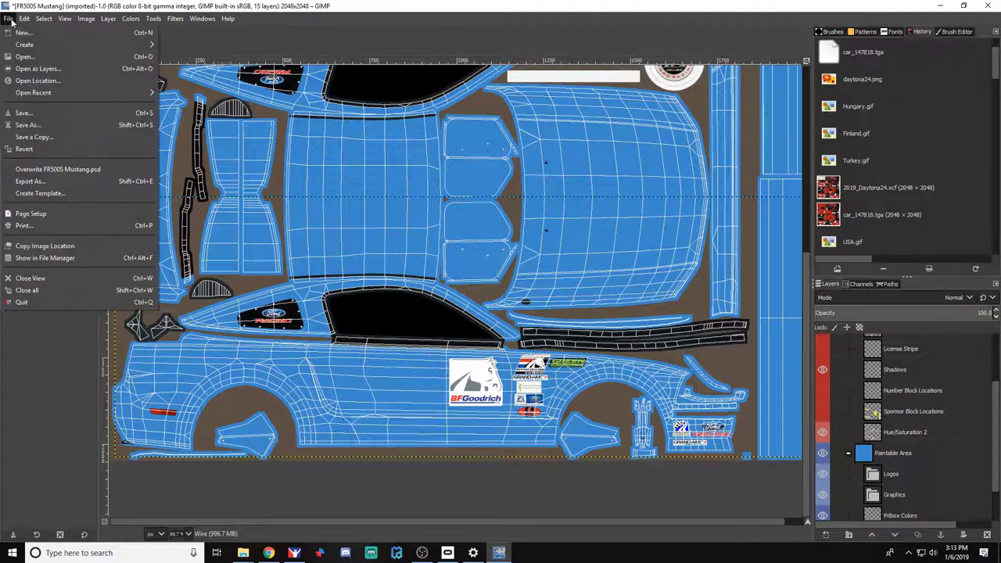
click(49, 181)
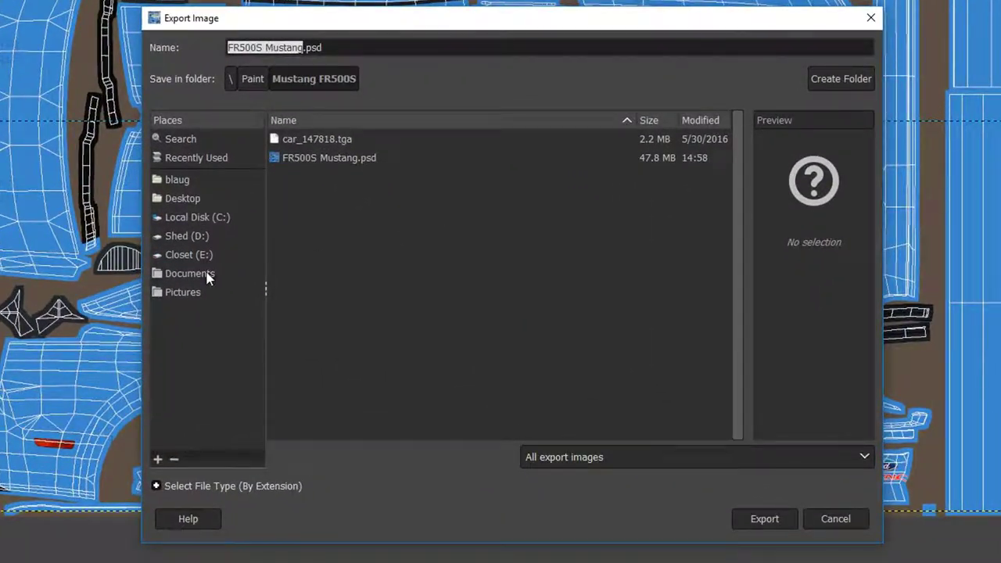
click(208, 275)
double_click(293, 253)
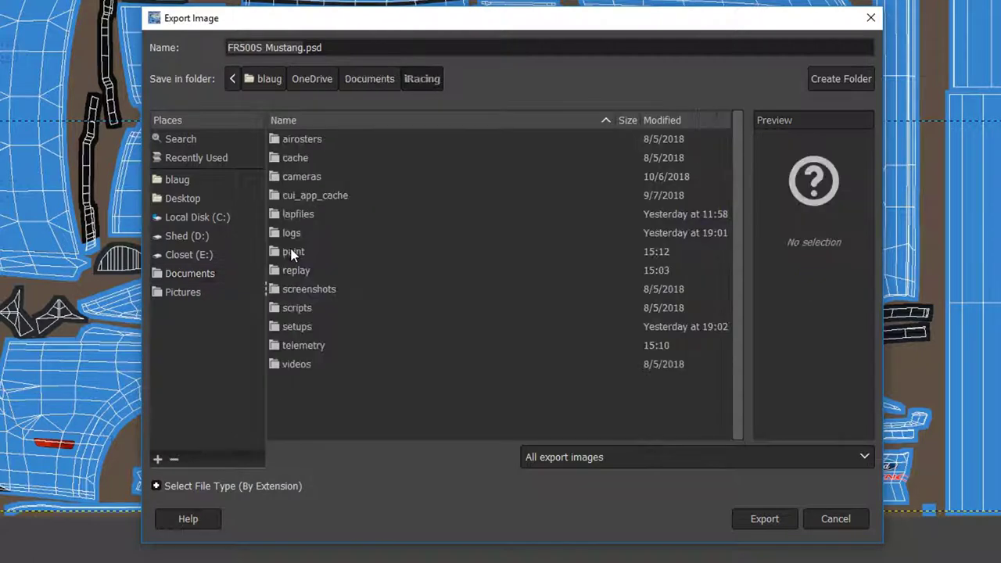
double_click(293, 252)
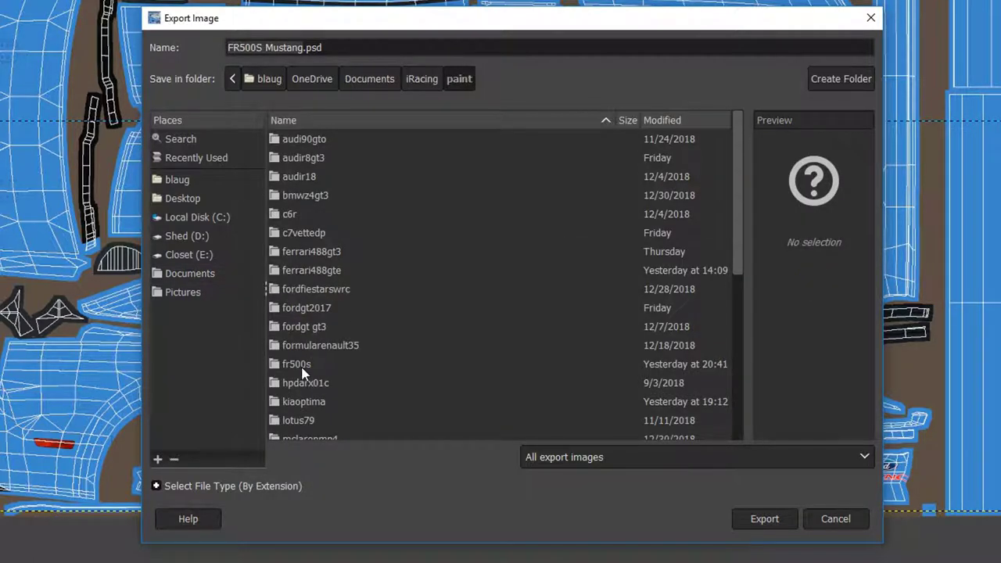
click(303, 372)
double_click(288, 361)
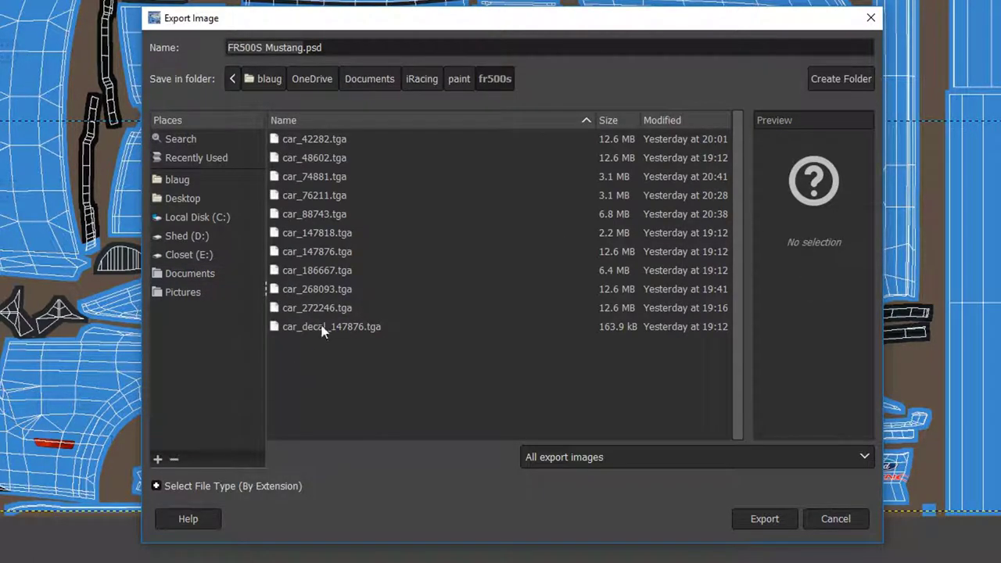
Check the customer ID on the iRacing profile page and export the template as the matching car TGA file, replacing the existing one
click(351, 233)
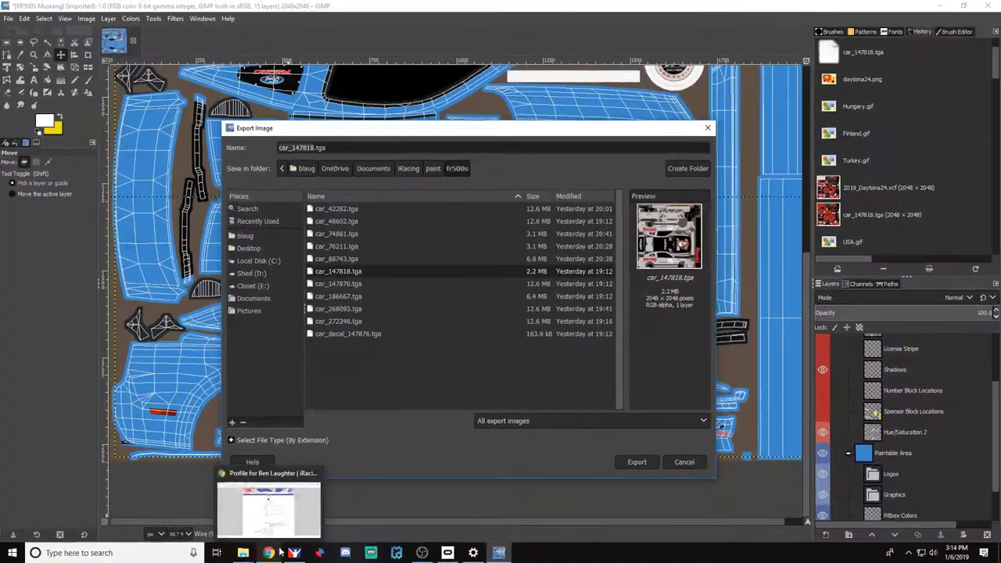
click(279, 552)
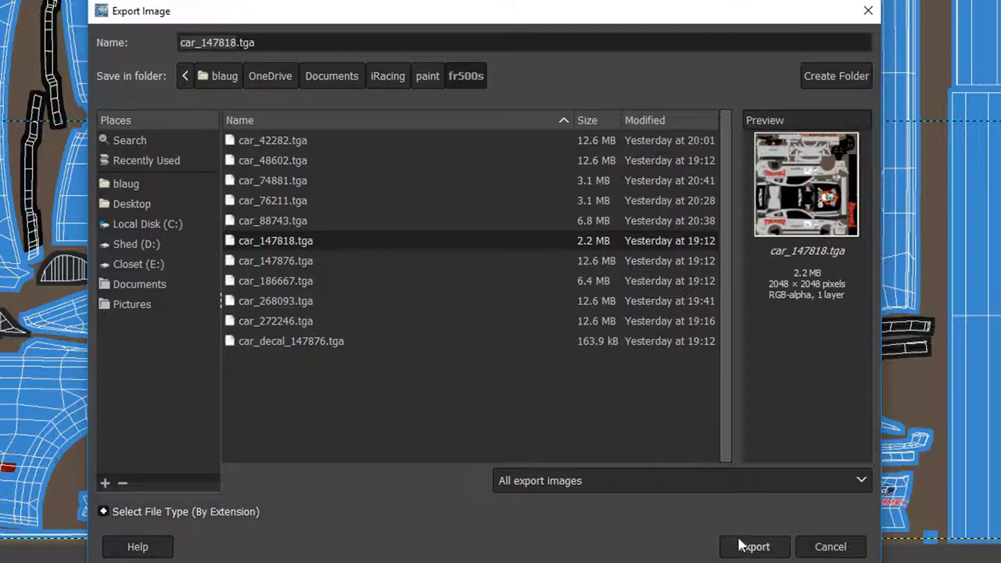
click(278, 44)
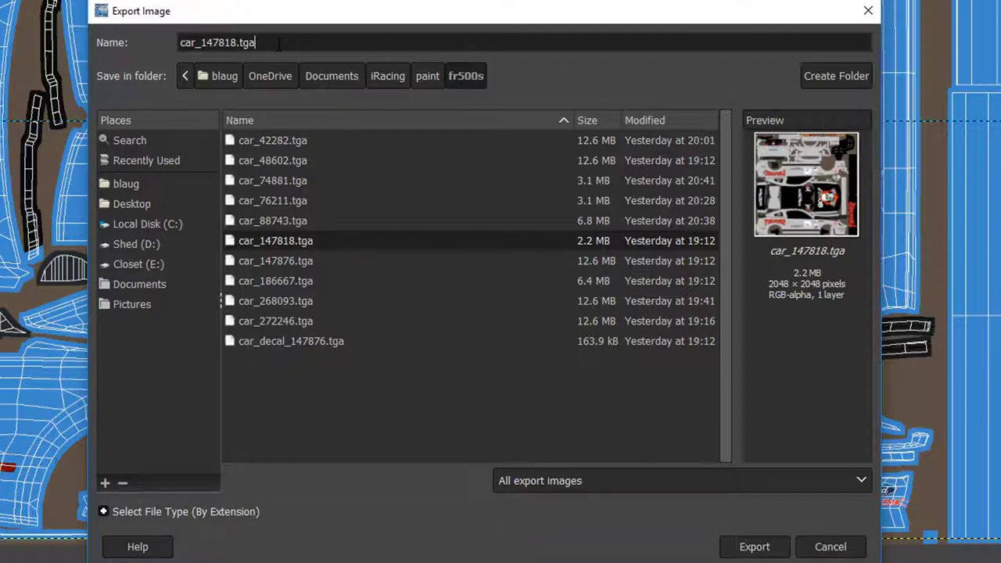
key(shift+Left)
key(shift+Left)
key(shift+Left)
click(305, 45)
click(752, 548)
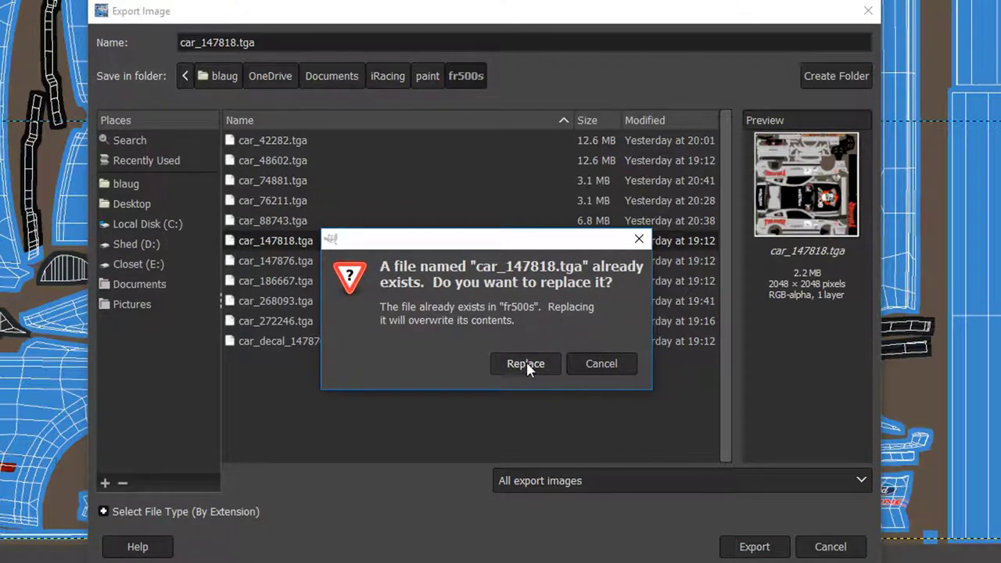
click(525, 364)
click(539, 319)
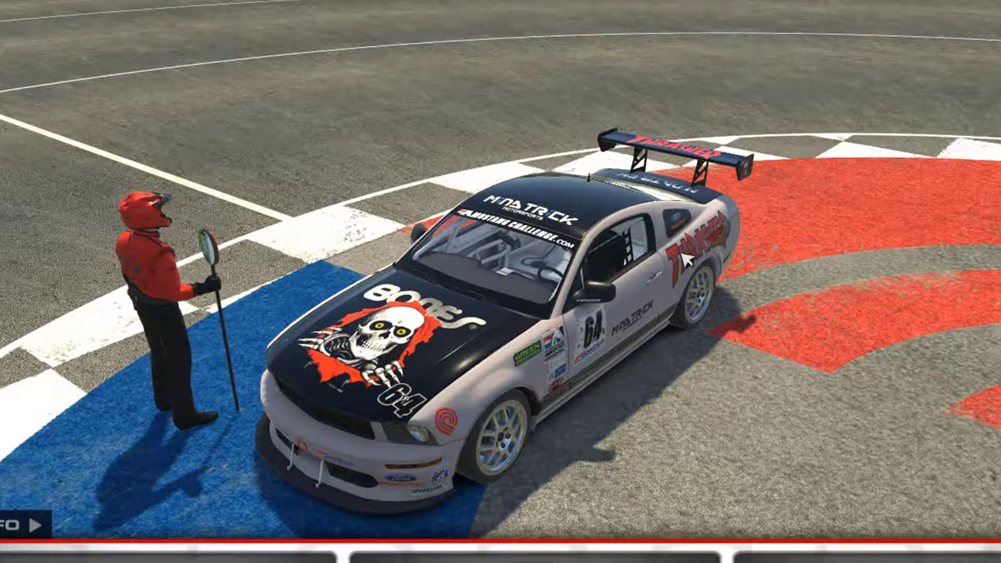
Open the camera edit tool in the iRacing simulator and reload the car textures
key(ctrl+F12)
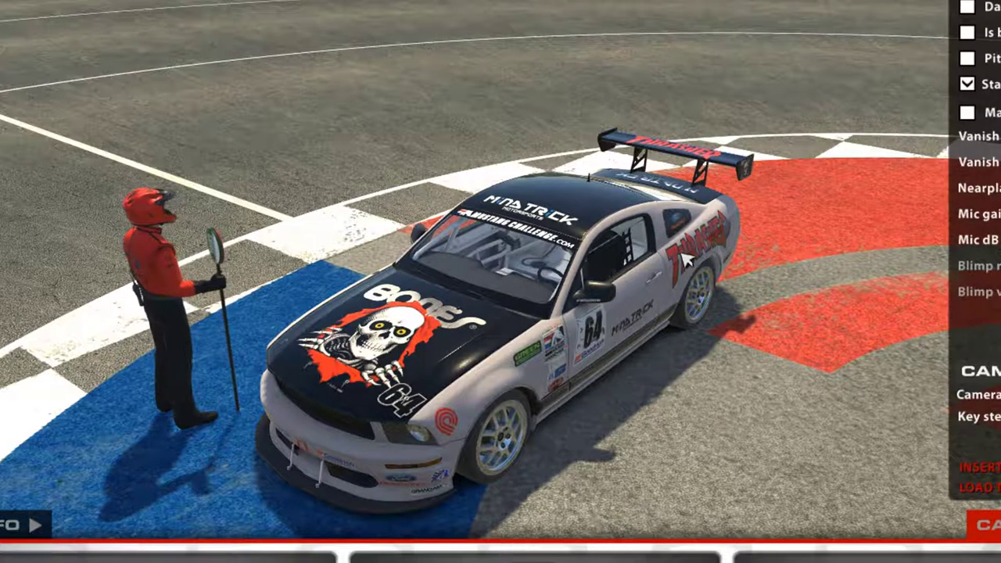
key(ctrl+r)
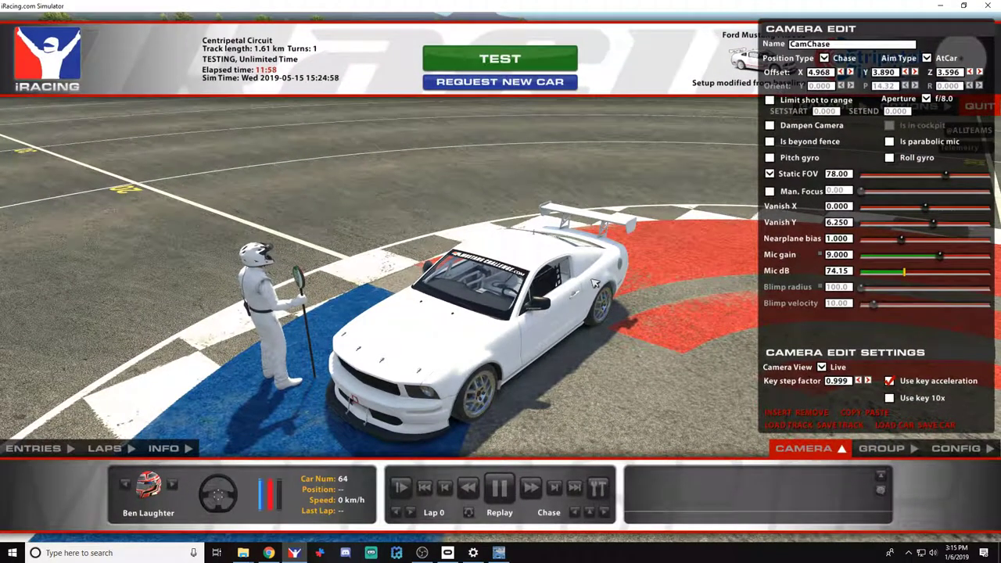
Move the chase camera in close beside the Mustang's driver-side door and window
key(w)
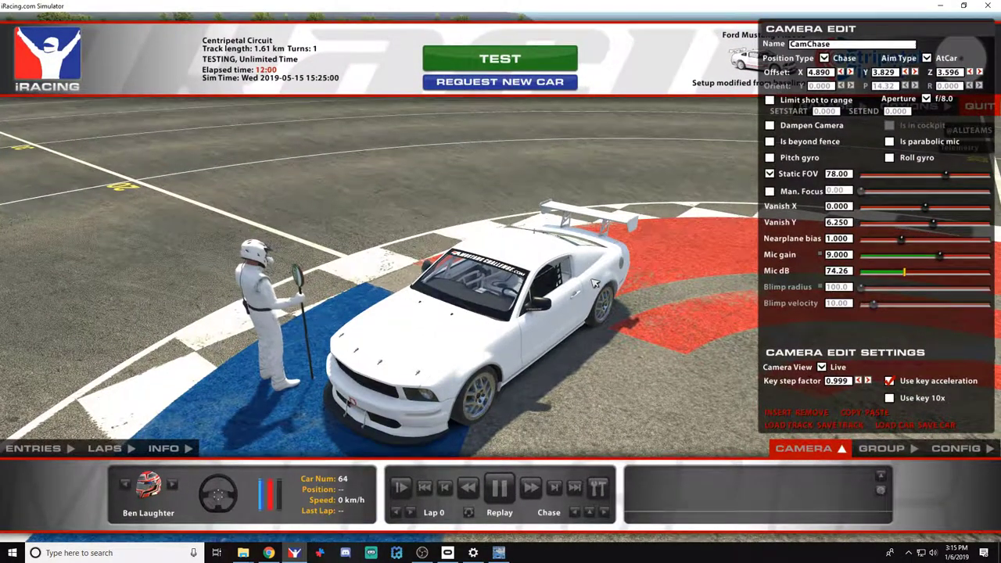
key(KP_8)
key(KP_8)
key(KP_8)
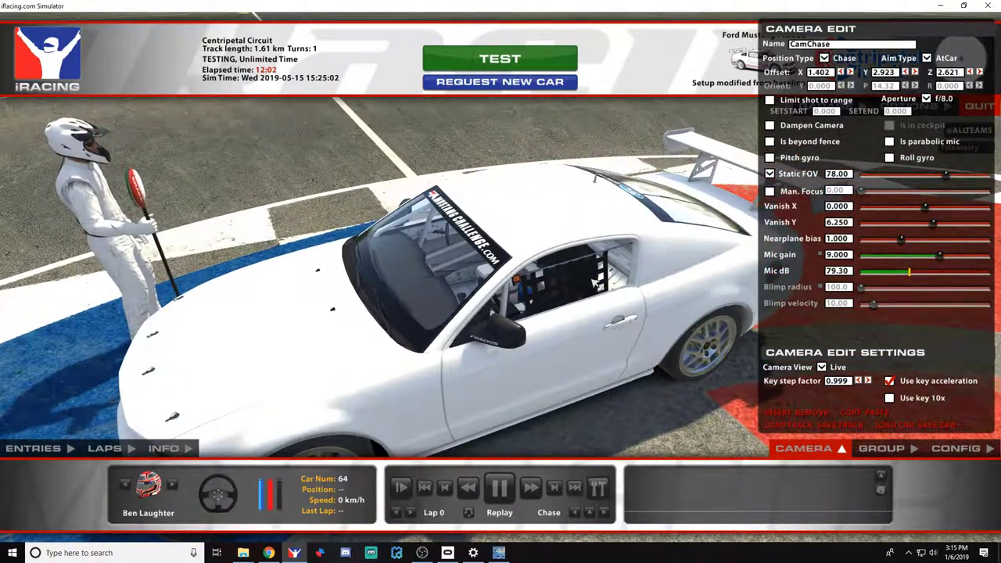
key(KP_3)
key(KP_3)
key(KP_3)
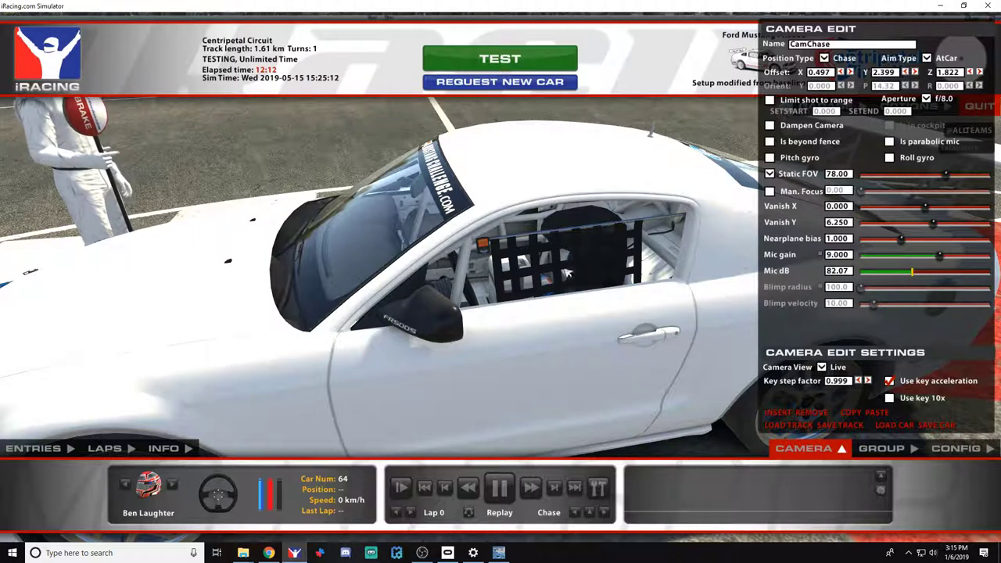
Rewind the replay at up to 12x speed, pause it, and inspect the car's template paint from the side and front
click(467, 486)
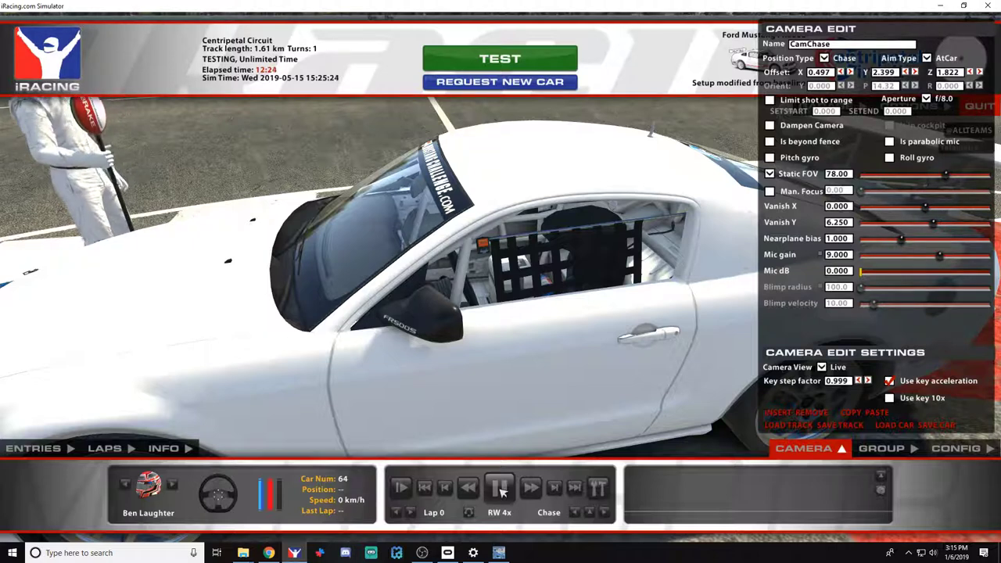
click(468, 489)
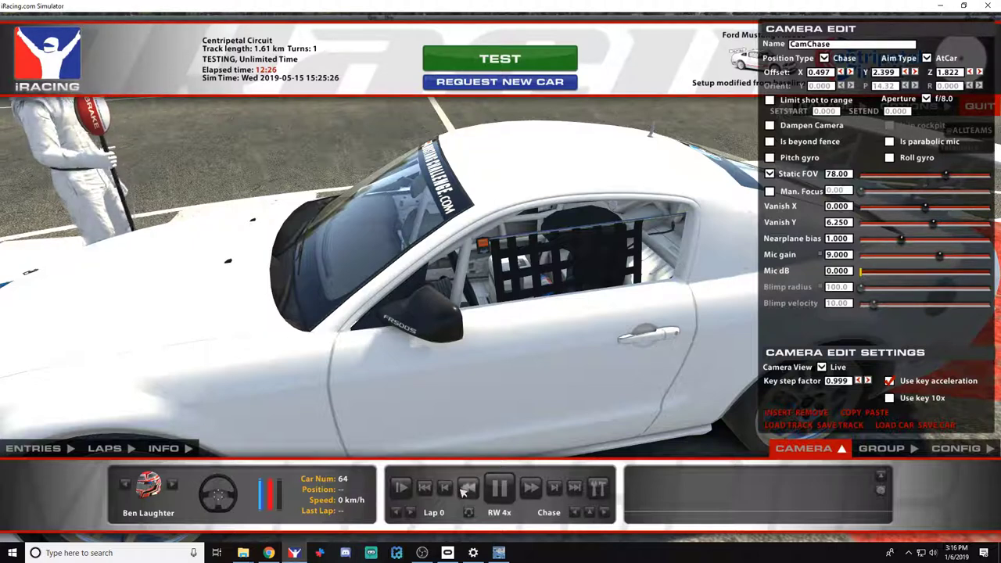
click(466, 490)
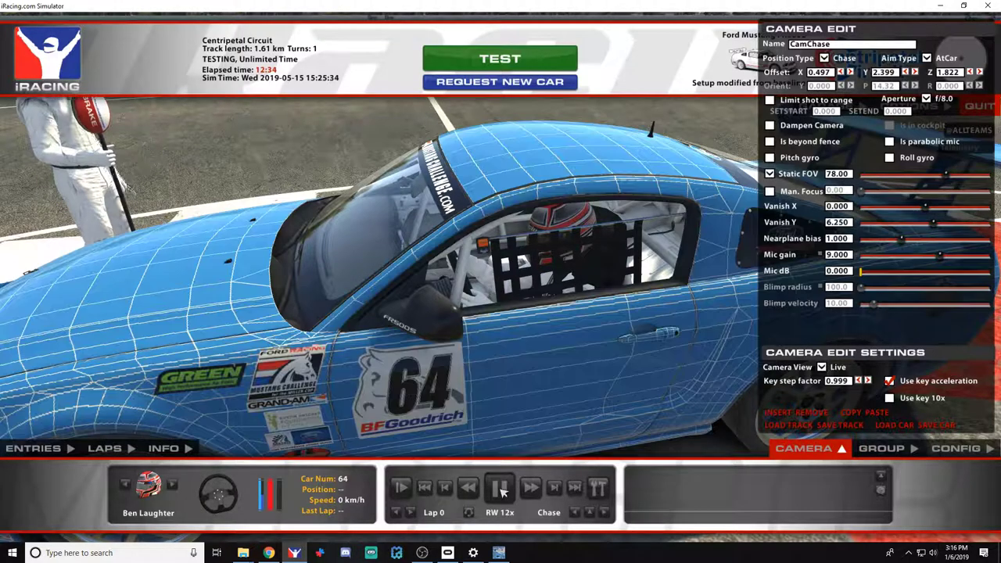
click(500, 488)
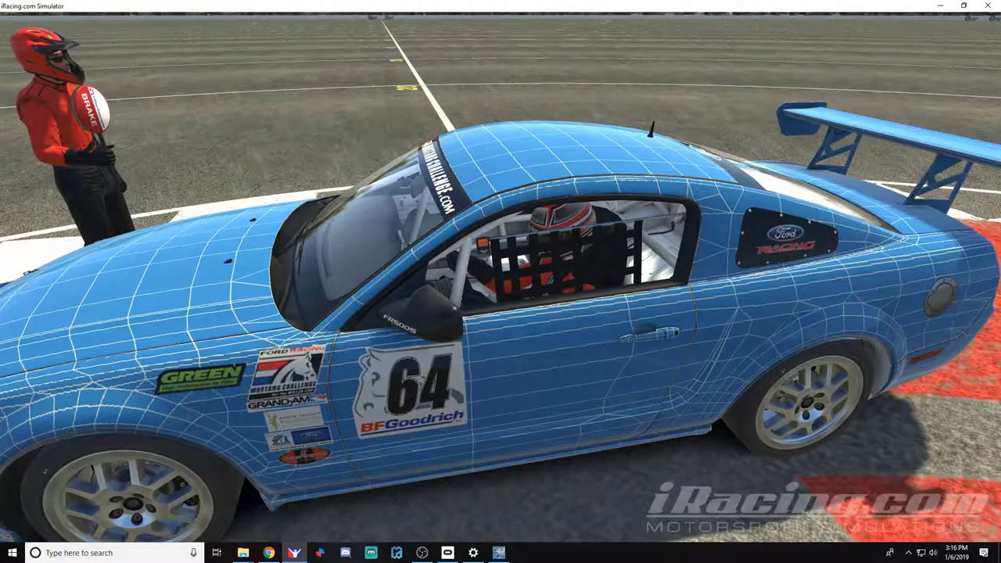
drag(500, 281, 610, 235)
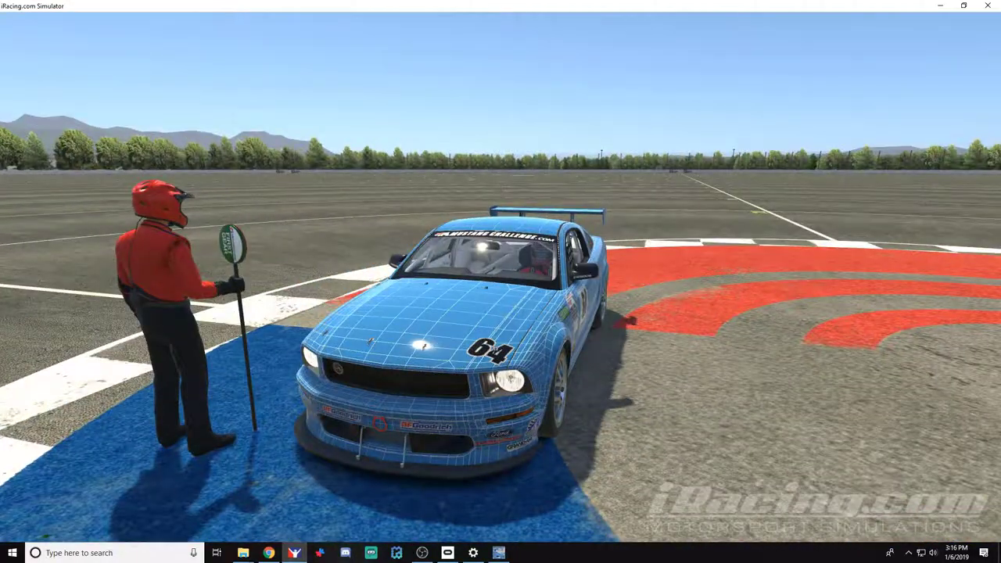
Switch to GIMP and paint a white circle on the hood with the Paintbrush at size 283.62
click(498, 553)
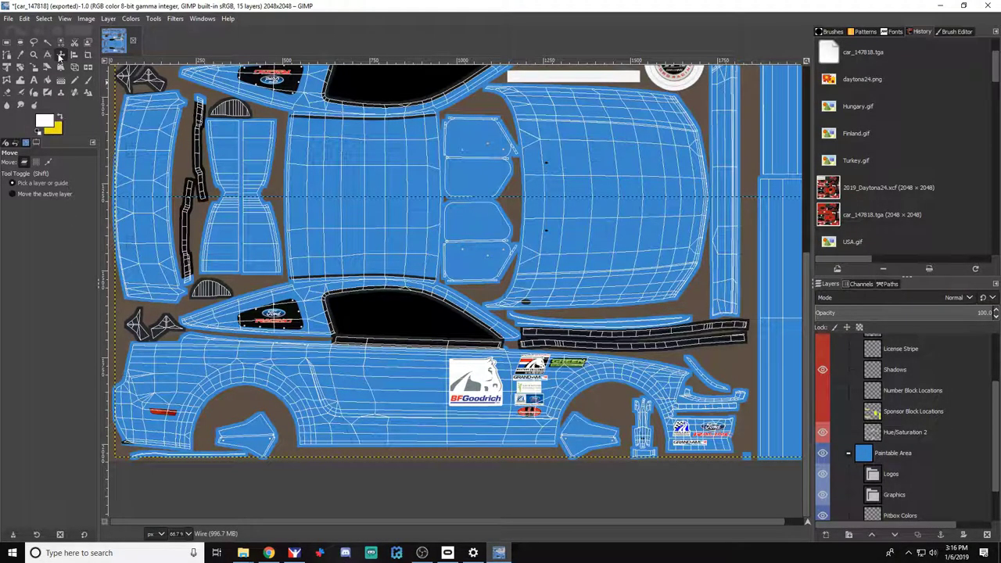
click(88, 79)
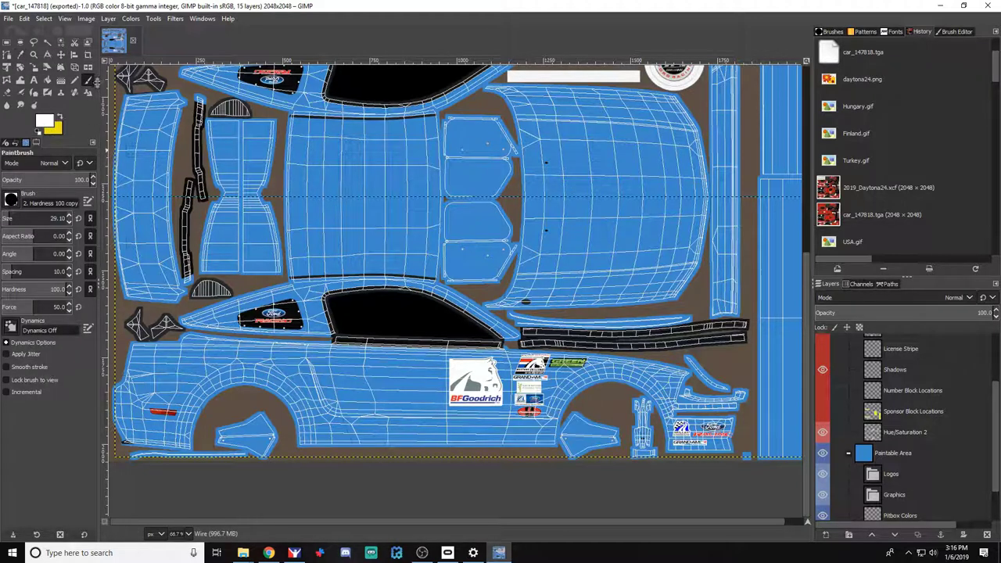
click(46, 216)
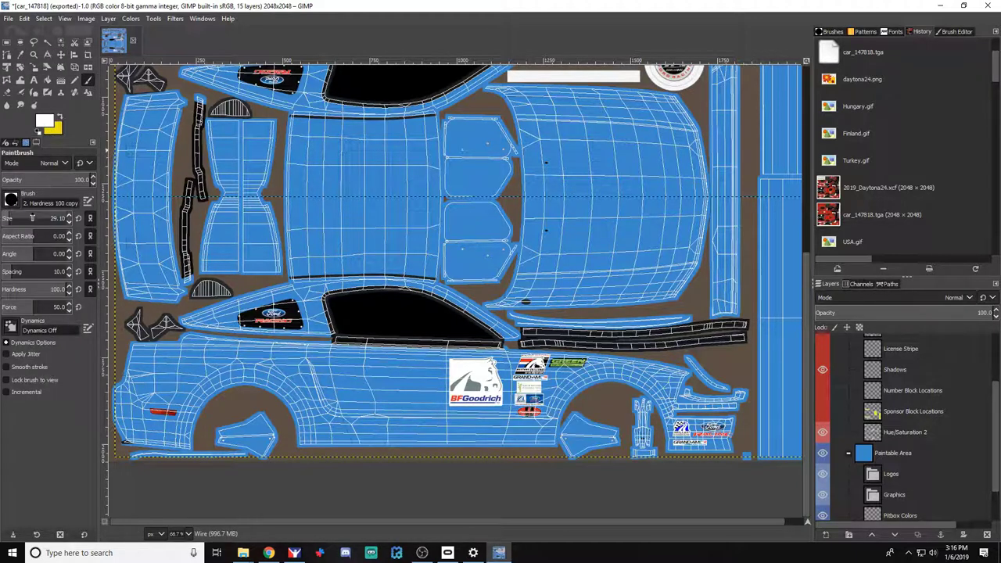
click(615, 201)
Re-export the edited image to the same car TGA file in the fr500s folder
key(alt+Tab)
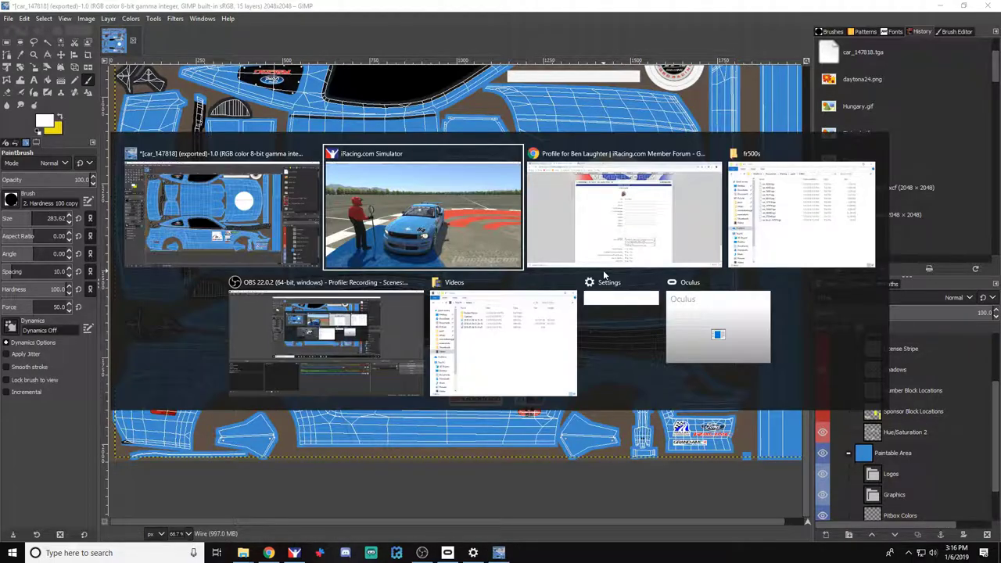
key(alt+Tab)
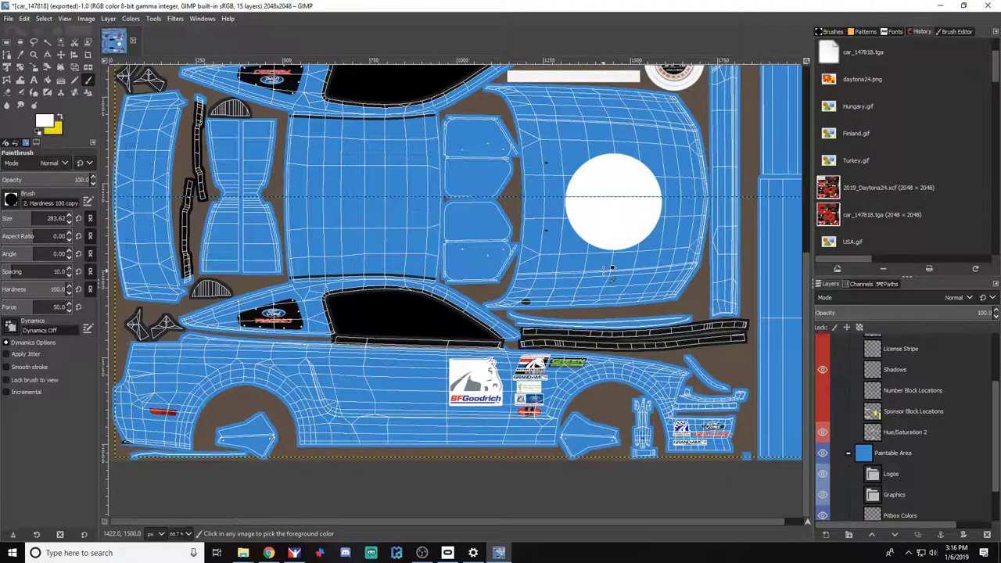
key(ctrl+e)
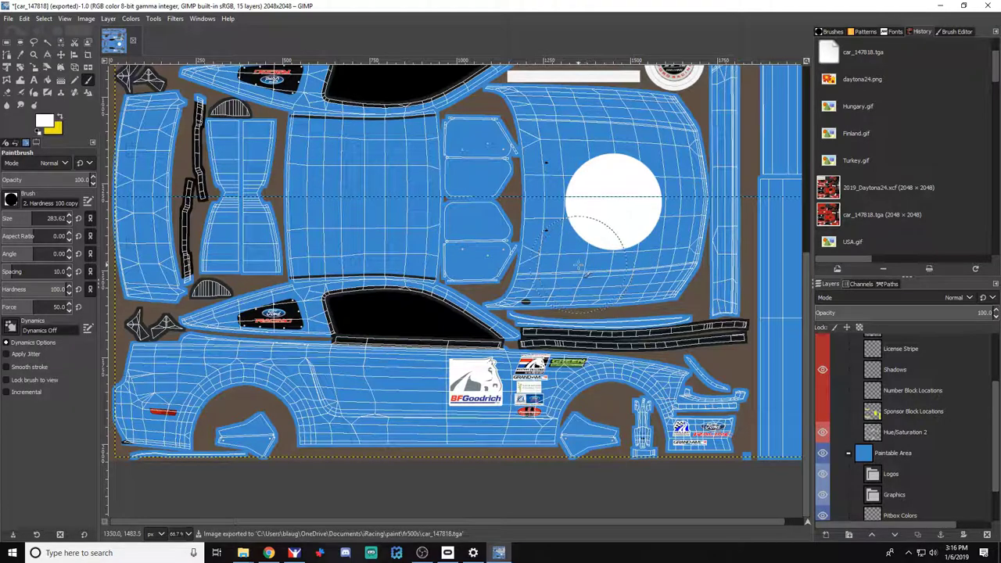
Export the image with the white hood circle to the car TGA again and reload the car textures in iRacing
click(8, 18)
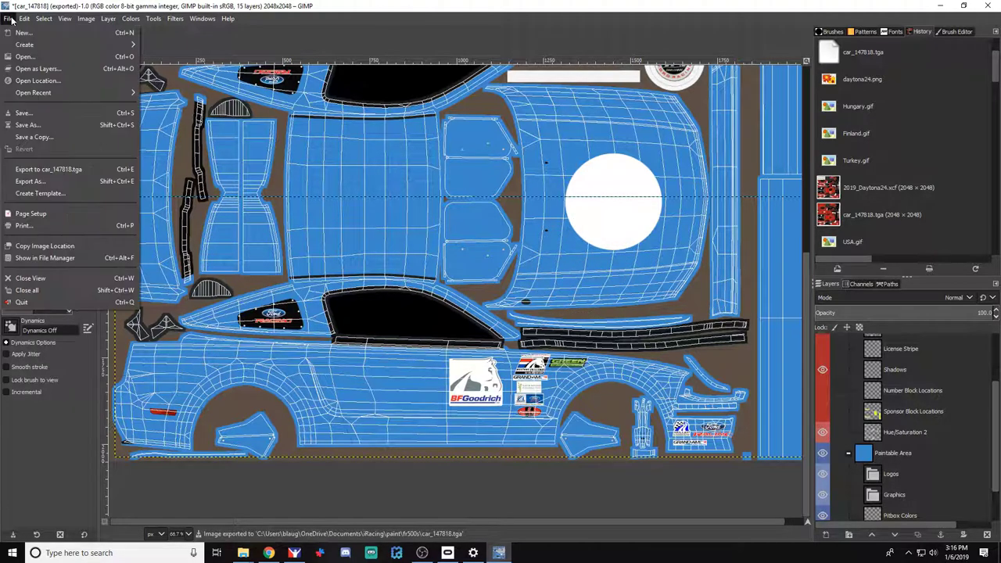
click(96, 167)
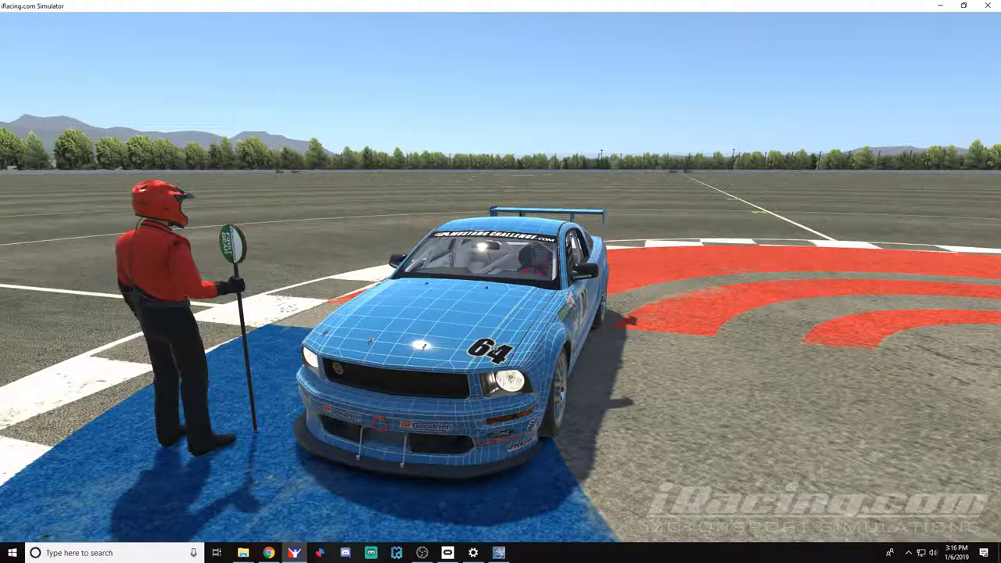
key(ctrl+r)
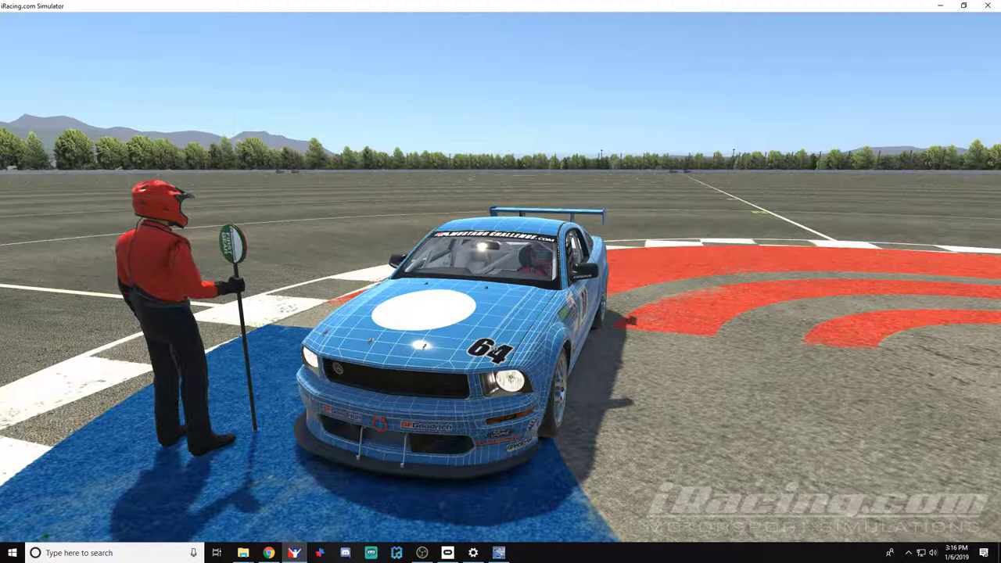
Return to GIMP and undo the white circle painted on the hood
key(alt+Tab)
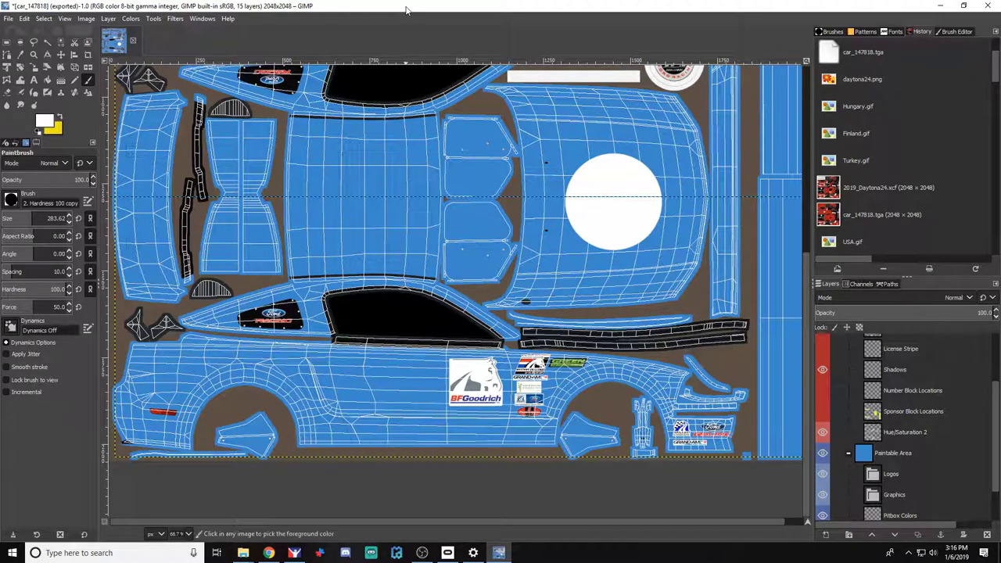
key(ctrl+z)
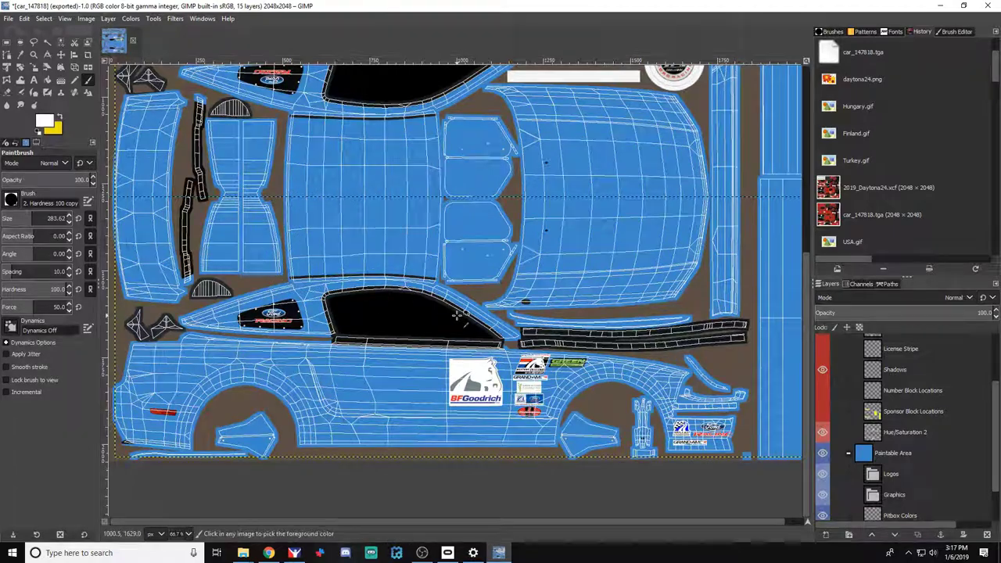
scroll(453, 314, down, 4)
scroll(453, 314, up, 3)
scroll(454, 315, up, 1)
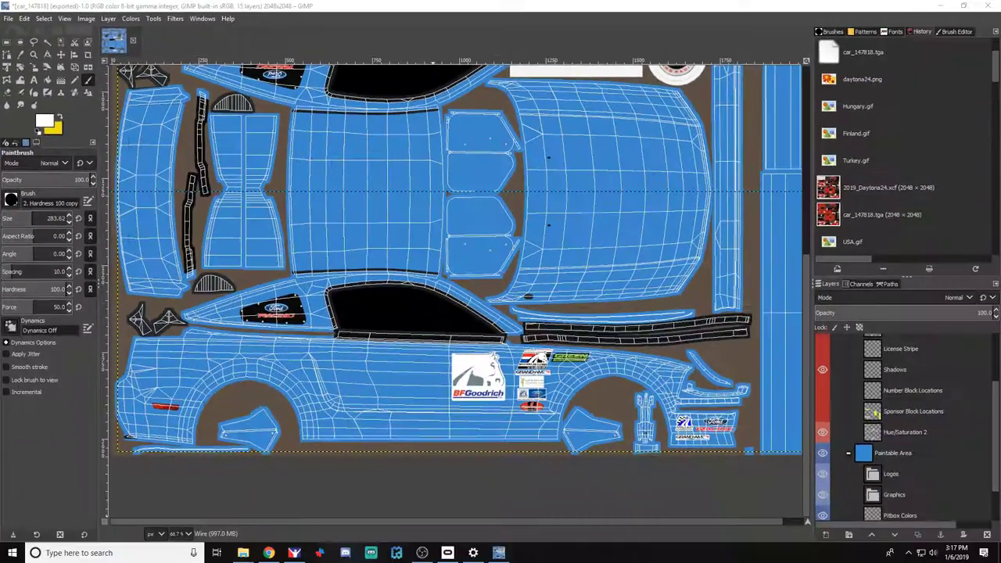
Browse the race-car livery screenshots in the Images folder for design reference, closing the viewer and returning to GIMP
click(244, 553)
double_click(369, 198)
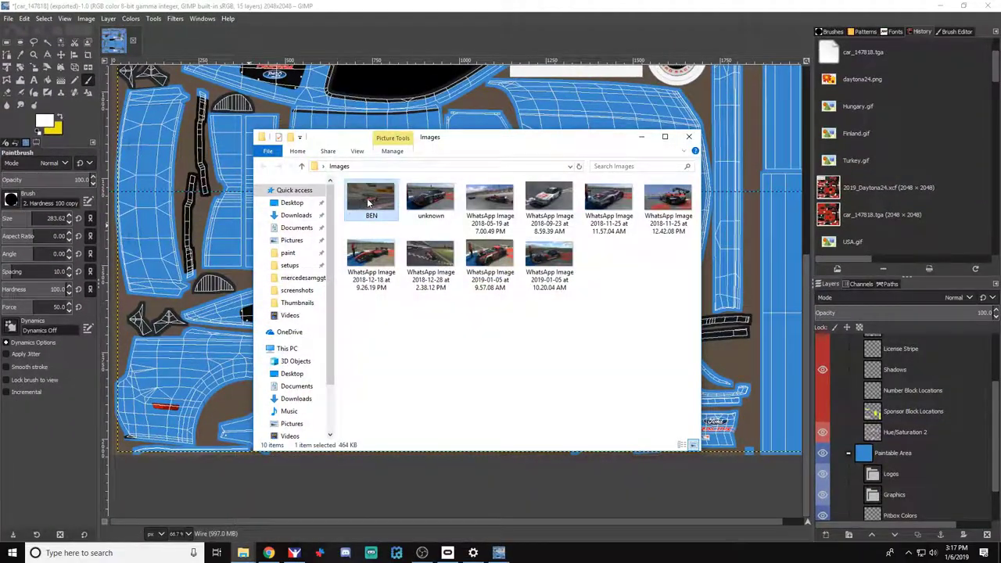
key(Right)
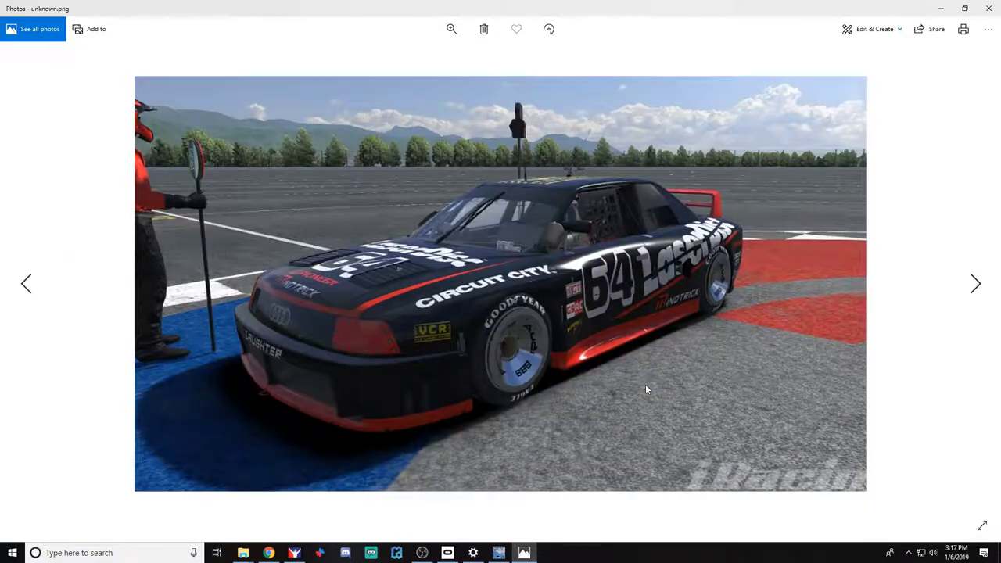
key(Right)
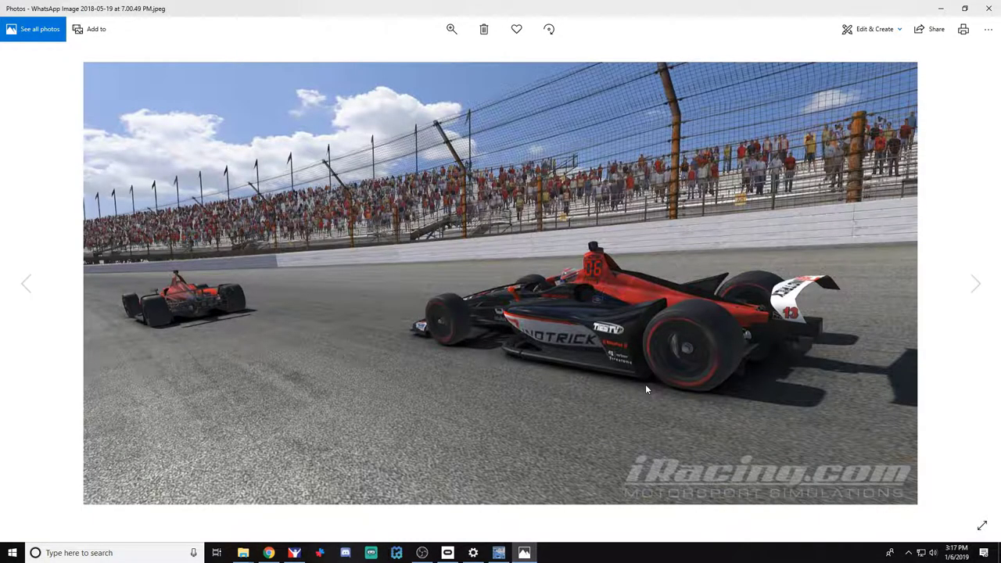
key(Right)
key(Right)
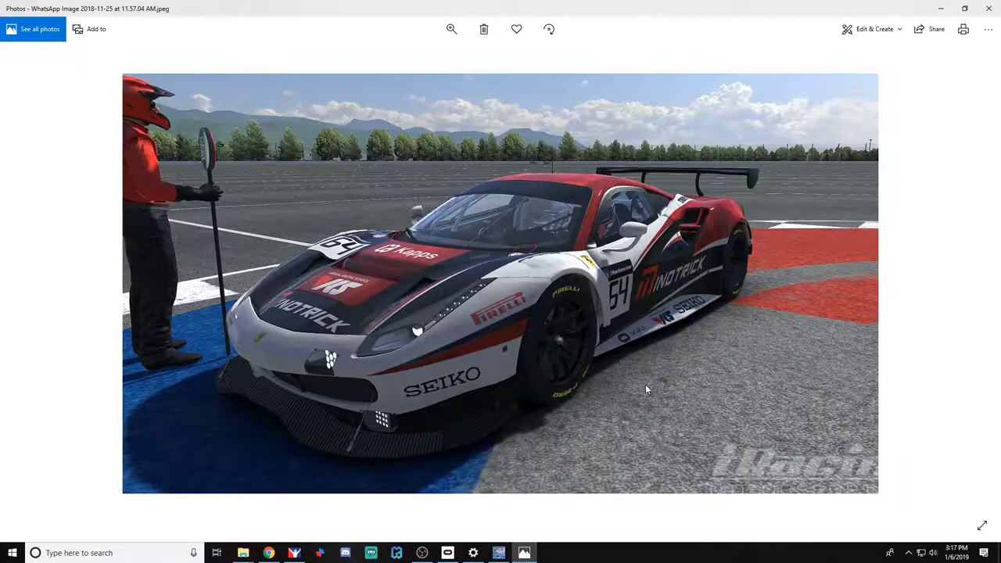
key(Right)
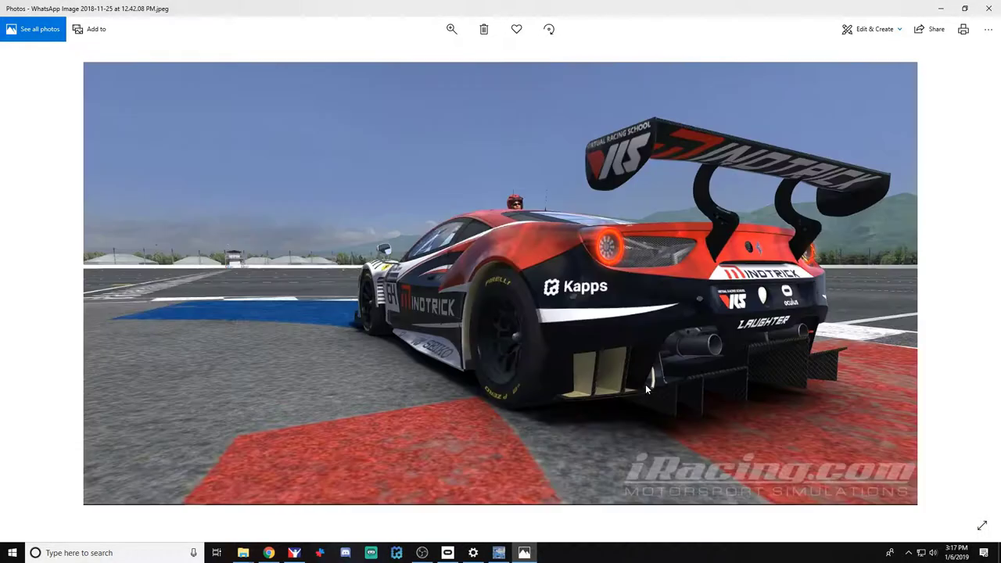
key(Right)
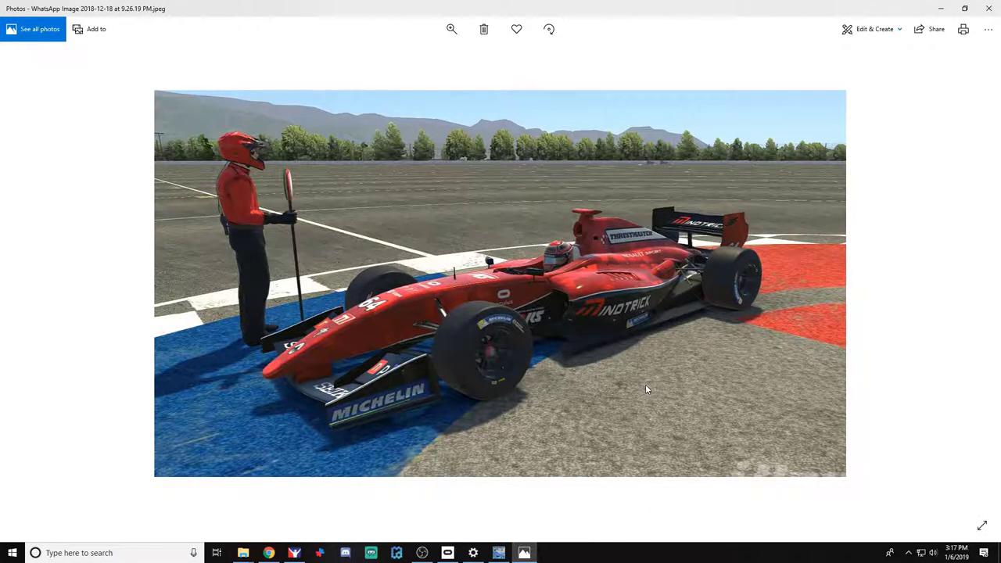
key(Right)
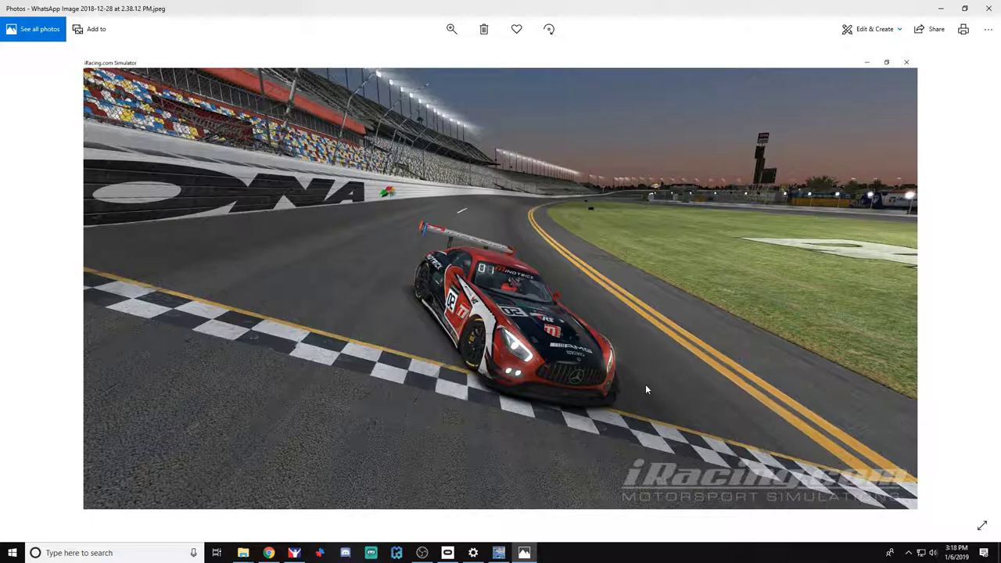
key(Right)
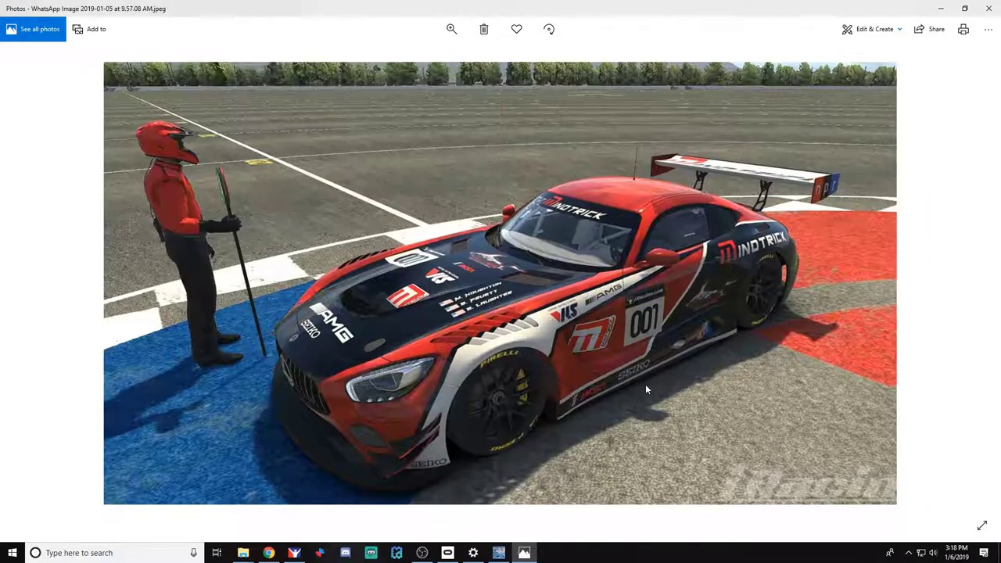
key(Right)
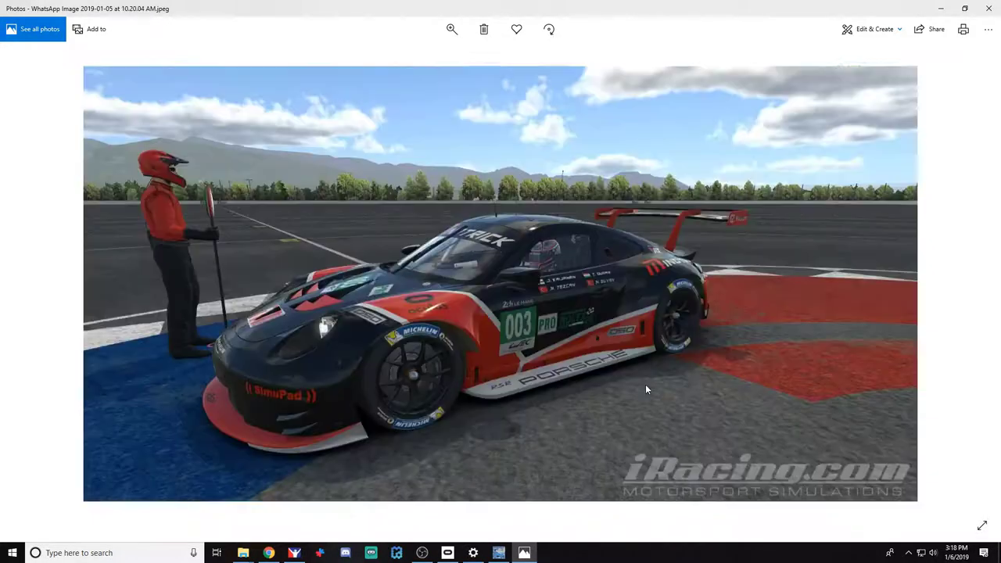
key(Left)
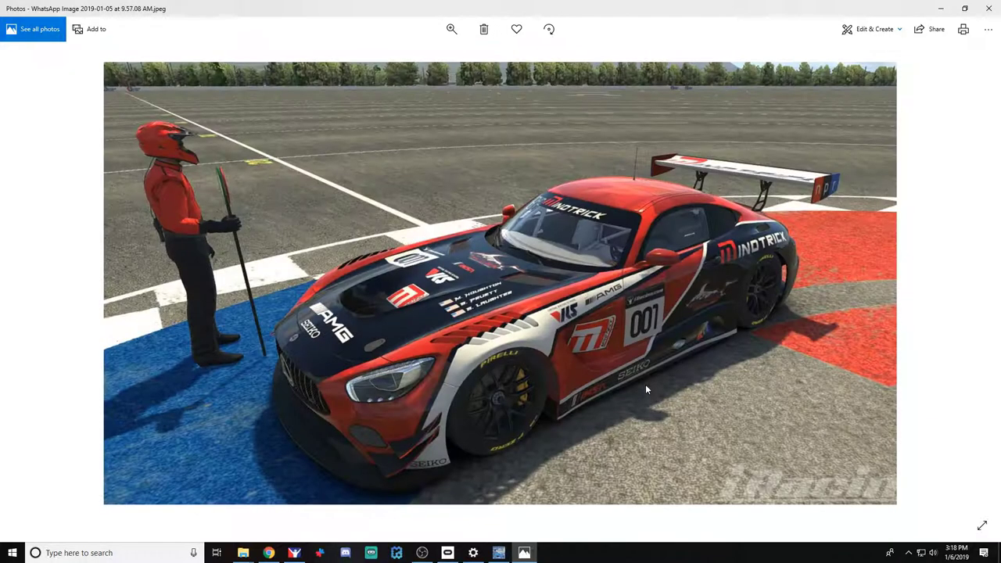
click(992, 6)
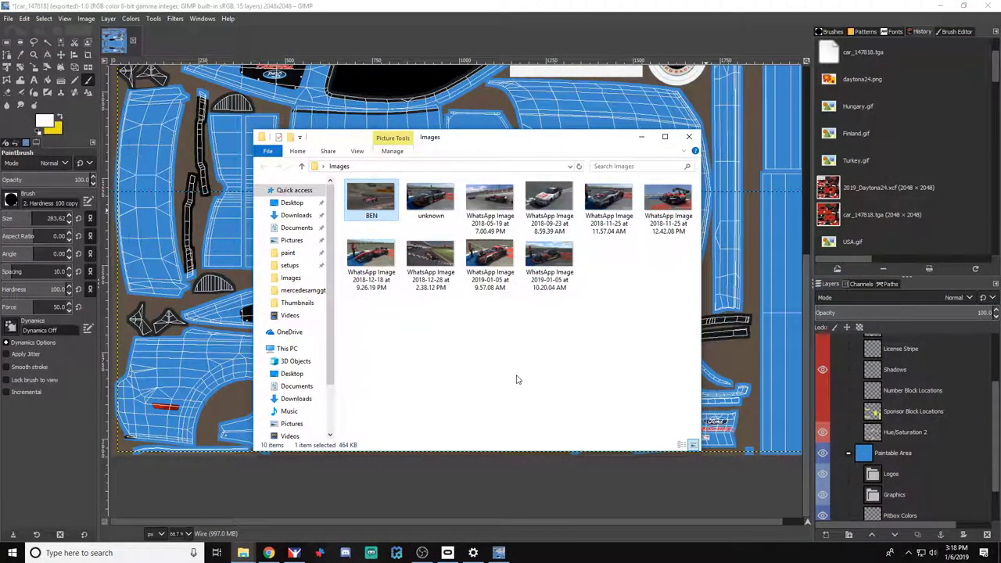
click(648, 3)
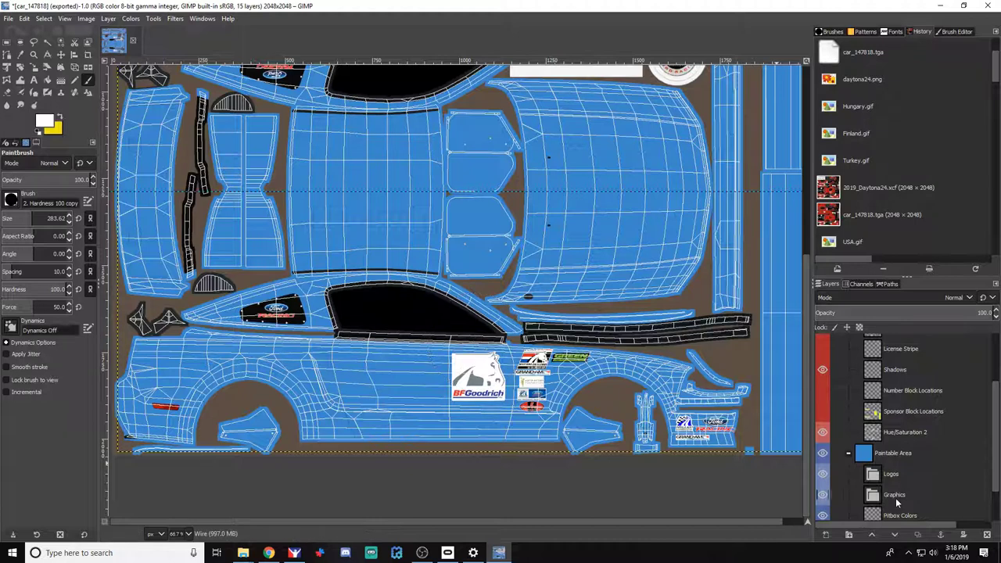
Add a transparent layer named Red Background inside the Graphics group
scroll(899, 500, down, 2)
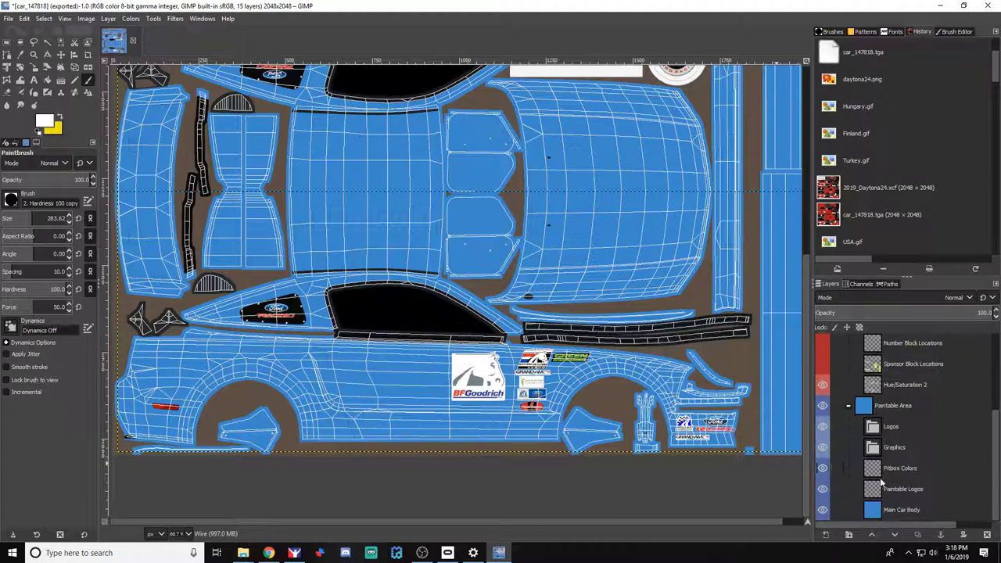
double_click(915, 447)
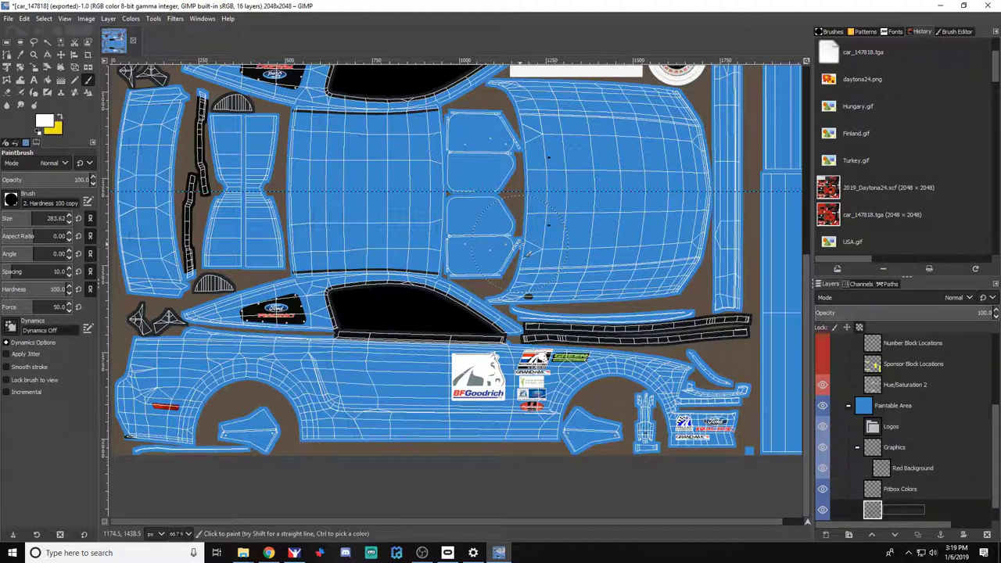
Fill the Main Car Body layer with black (000000) using Bucket Fill
scroll(933, 450, down, 1)
click(899, 512)
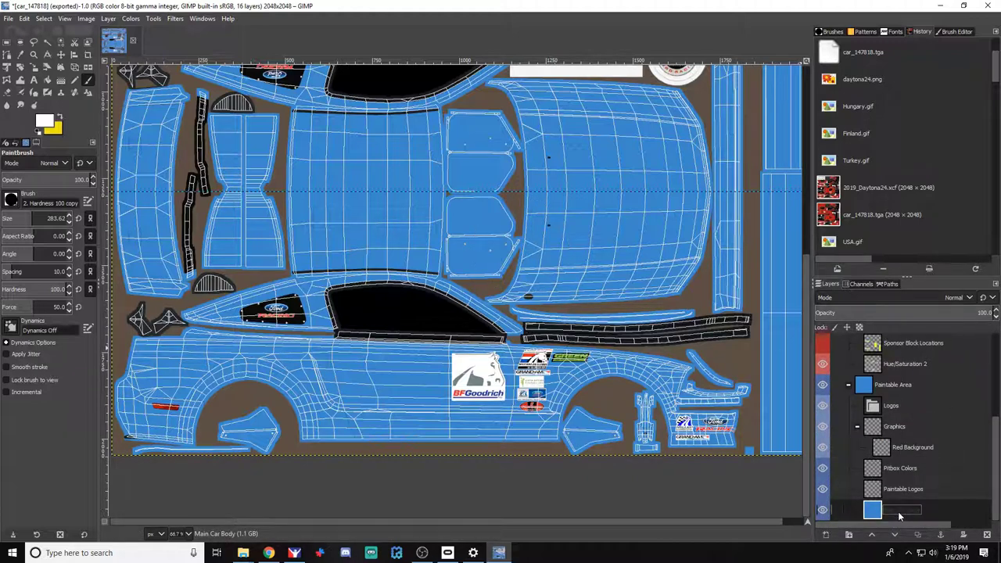
click(46, 119)
click(129, 187)
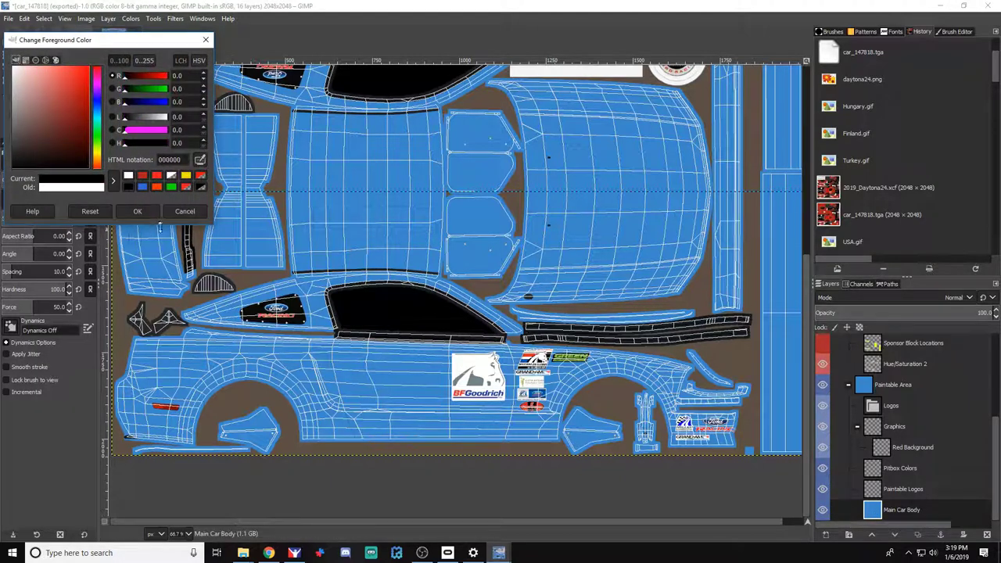
click(137, 211)
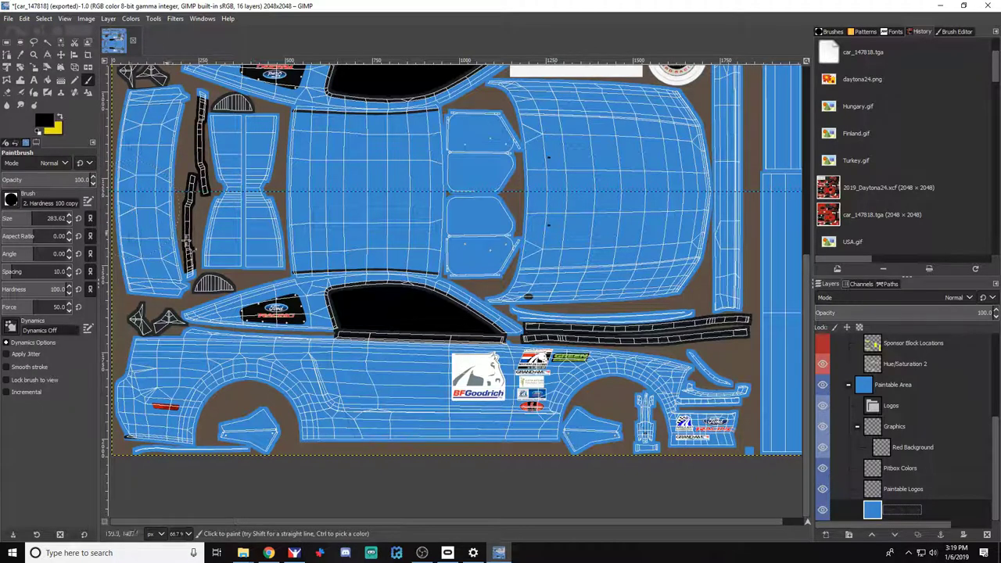
click(47, 80)
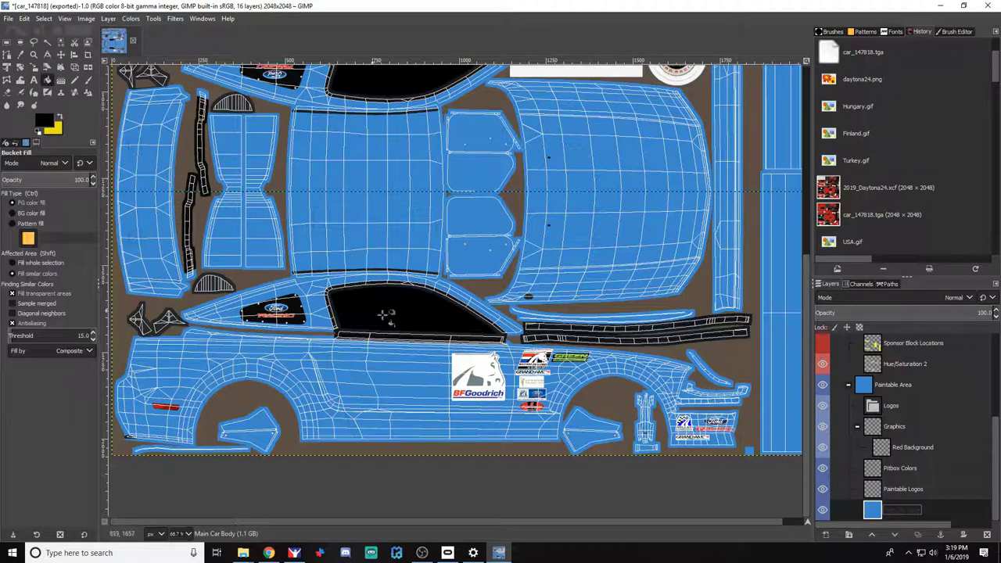
click(417, 237)
scroll(583, 333, up, 5)
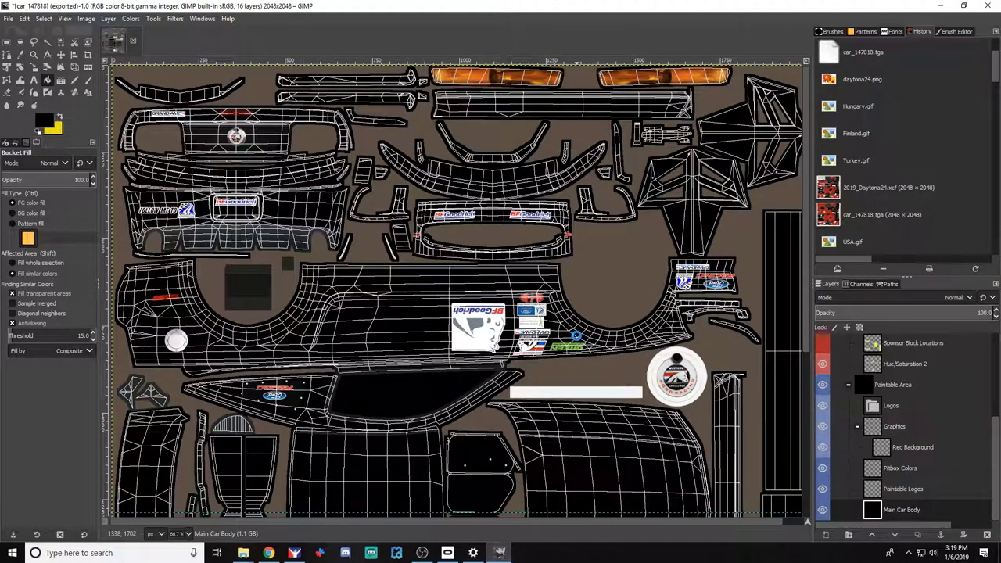
Export the black base to the car TGA, reload the textures in iRacing, and inspect the car from the side and rear
key(ctrl+e)
key(alt+Tab)
key(alt+Tab)
key(alt+Tab)
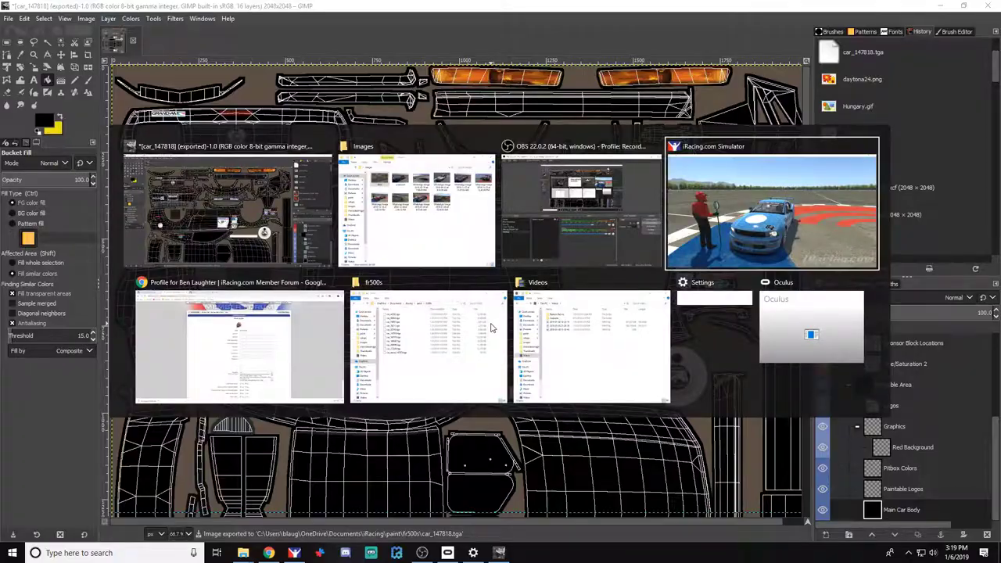
key(ctrl+r)
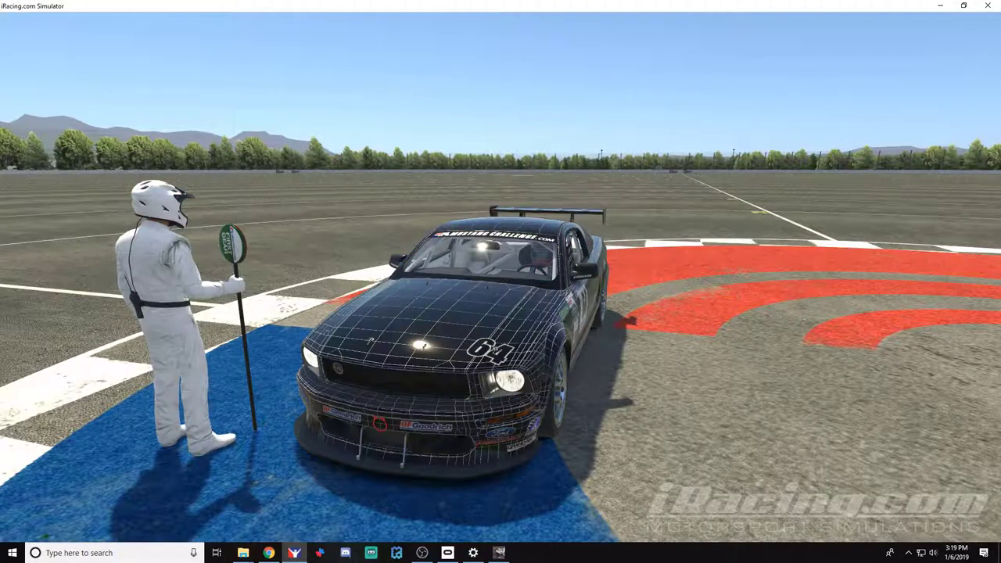
drag(501, 281, 312, 301)
scroll(313, 301, up, 3)
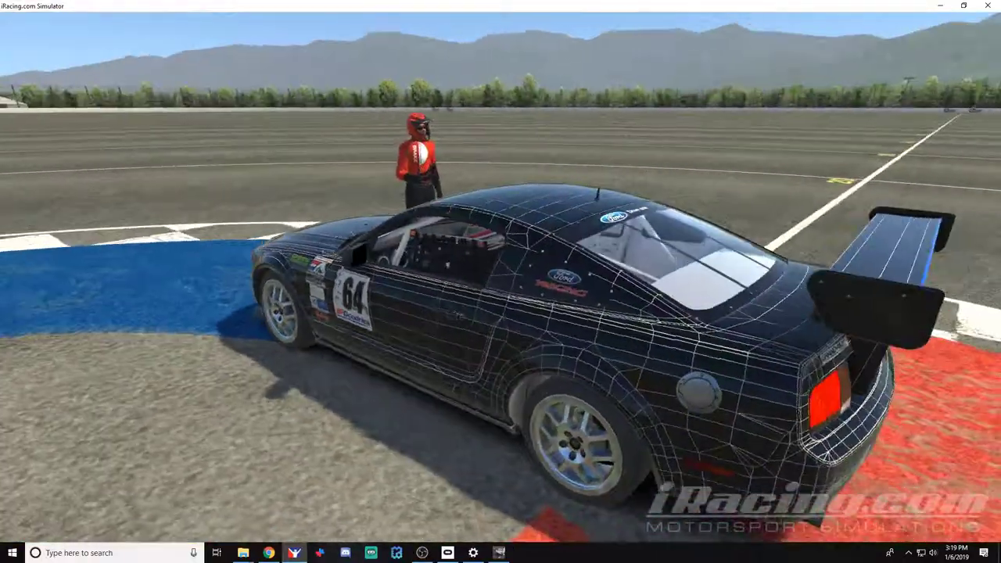
Switch back to GIMP and examine the lower car-side panels of the template from rear to front
key(alt+Tab)
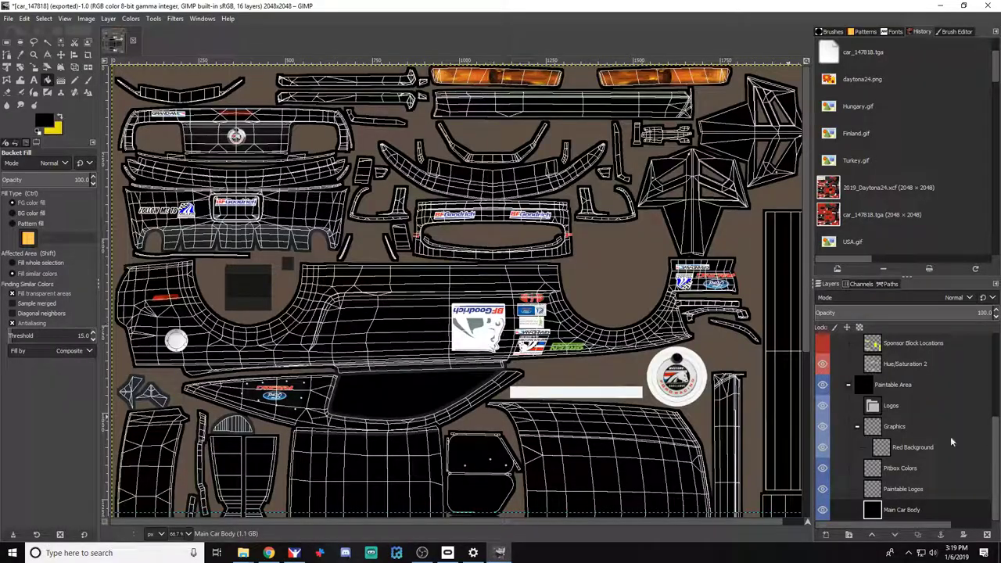
scroll(486, 320, down, 5)
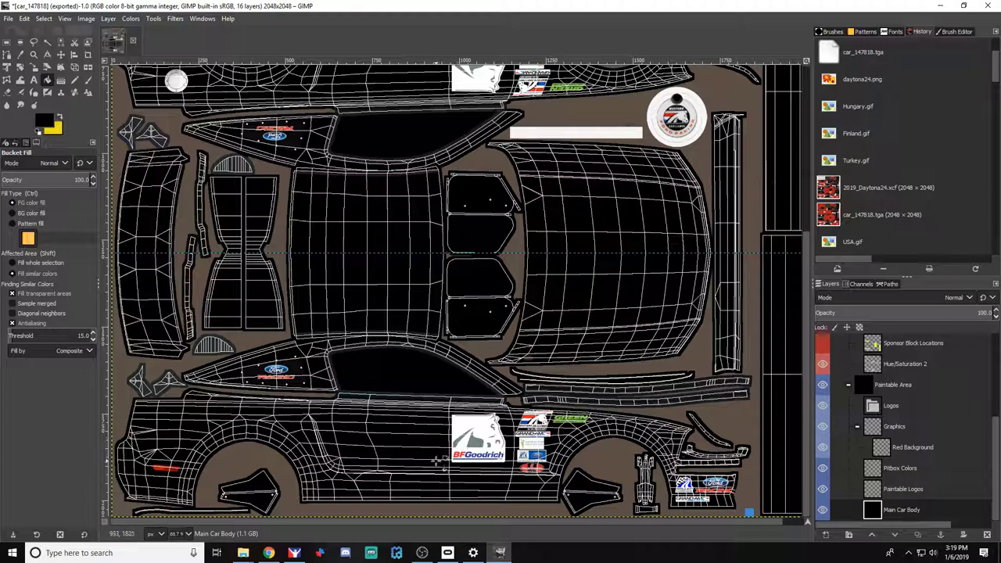
scroll(403, 488, up, 1)
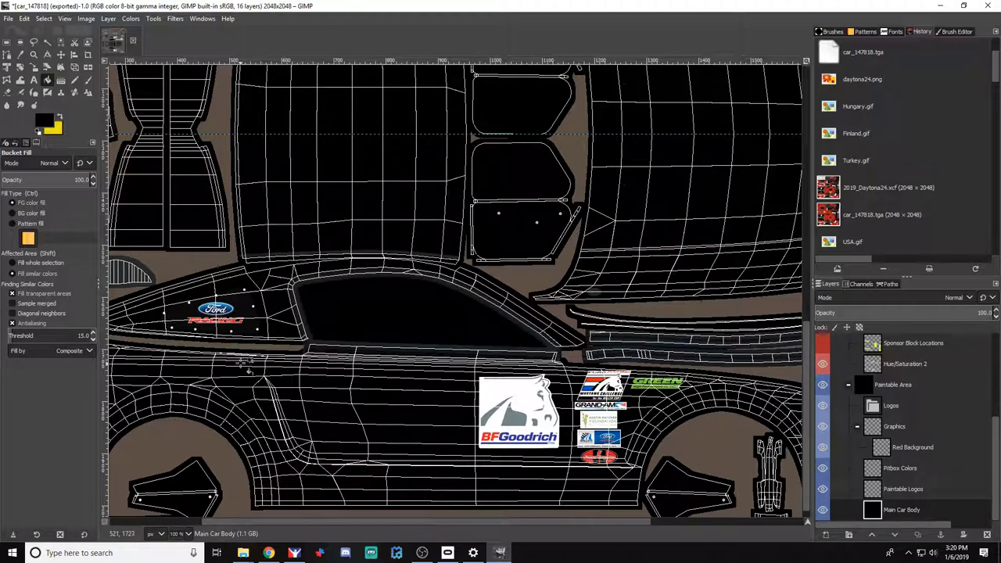
drag(472, 522, 318, 524)
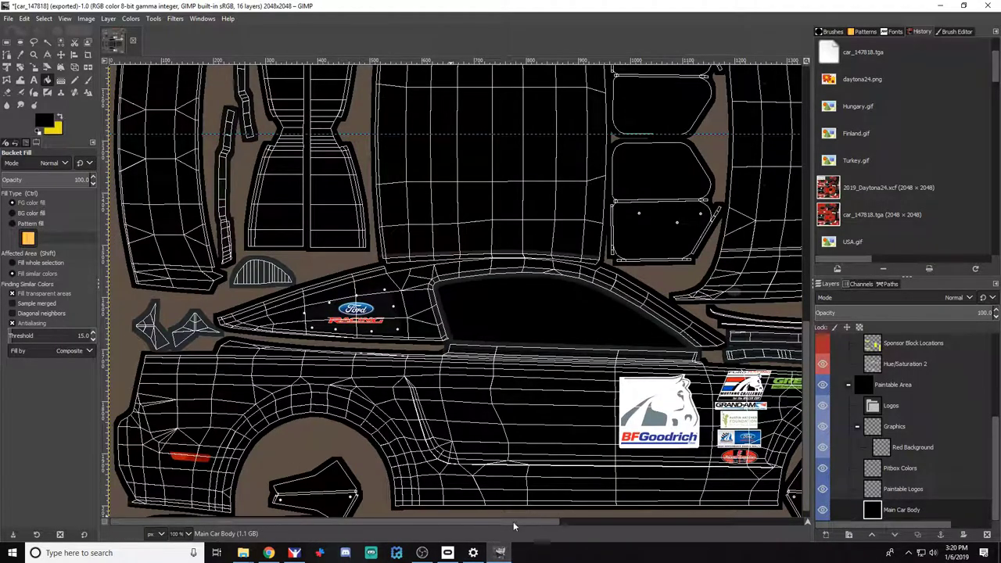
drag(514, 527, 691, 526)
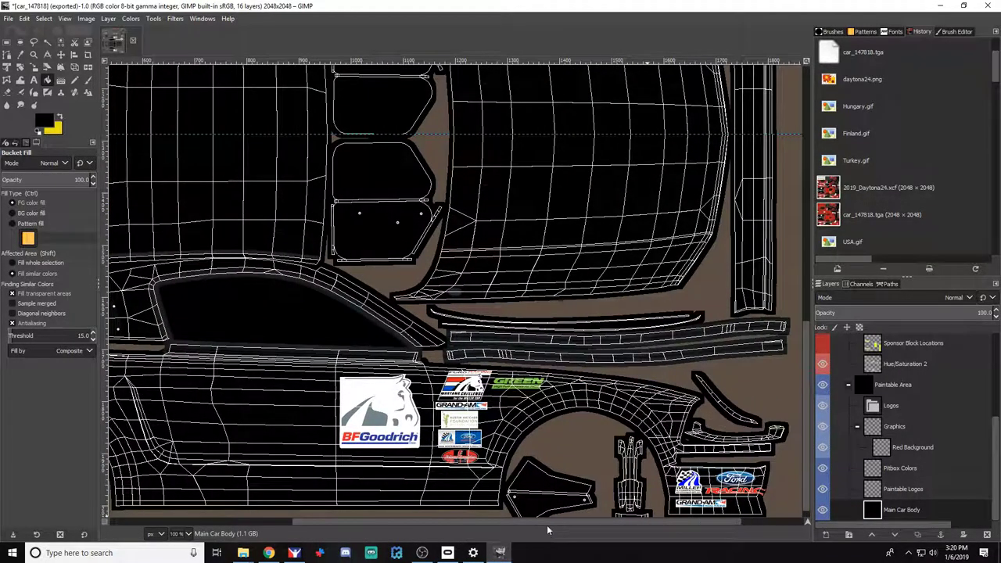
drag(553, 524, 386, 523)
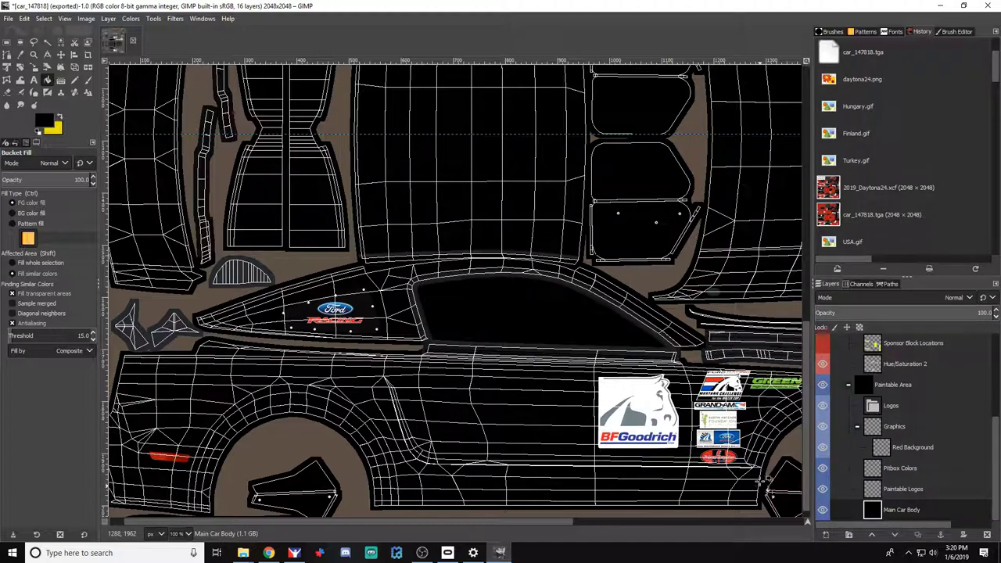
Make the Red Background layer active and choose the Paintbrush tool
click(6, 55)
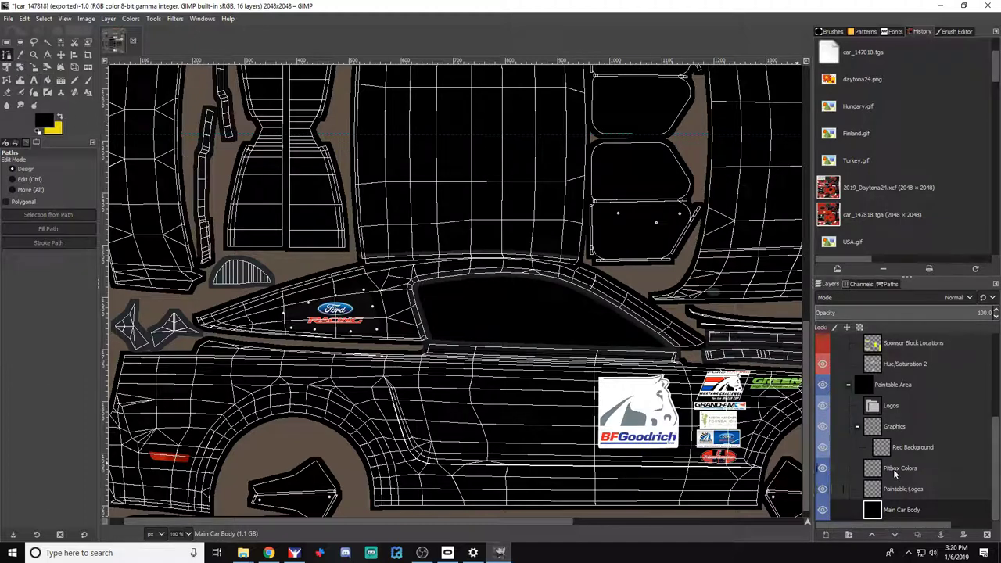
double_click(922, 449)
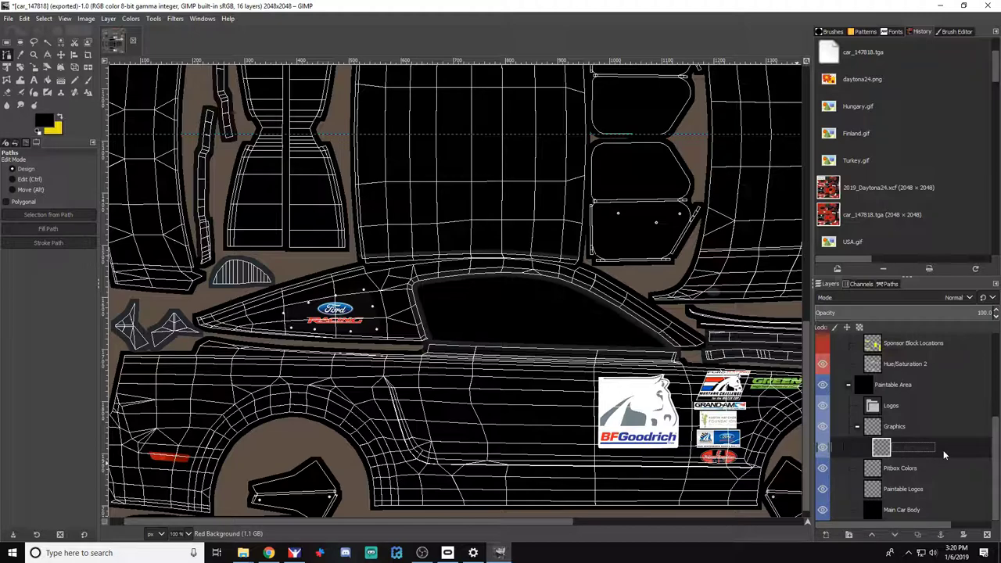
click(87, 80)
Switch to File Explorer and open the Assets folder inside Paint on the Closet (E:) drive
mouse_move(243, 553)
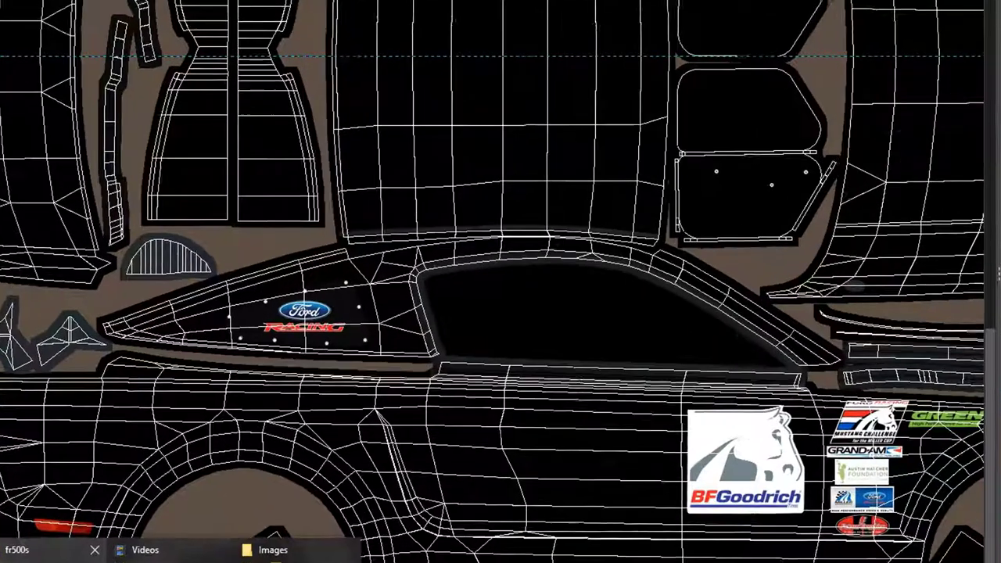
click(49, 557)
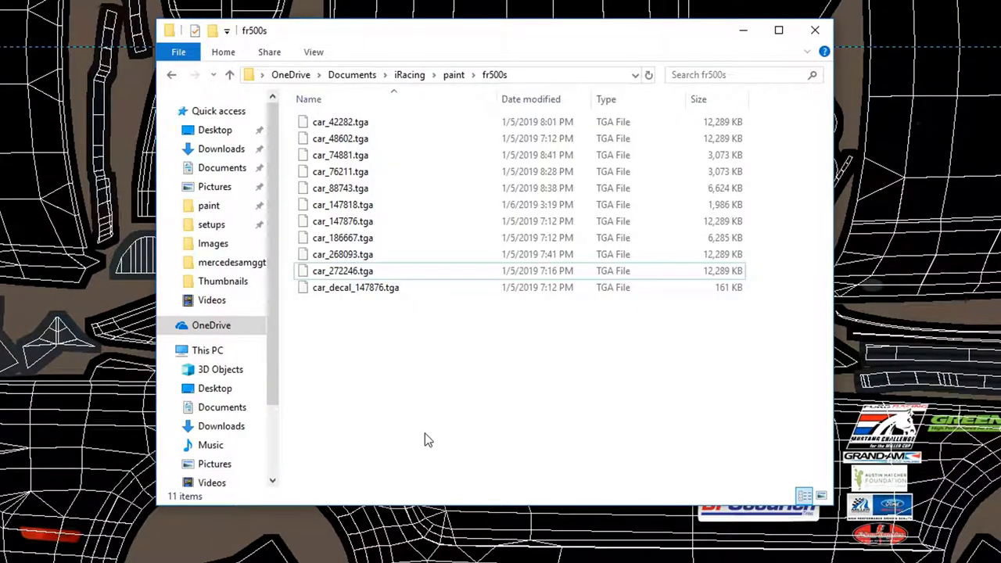
scroll(210, 270, down, 2)
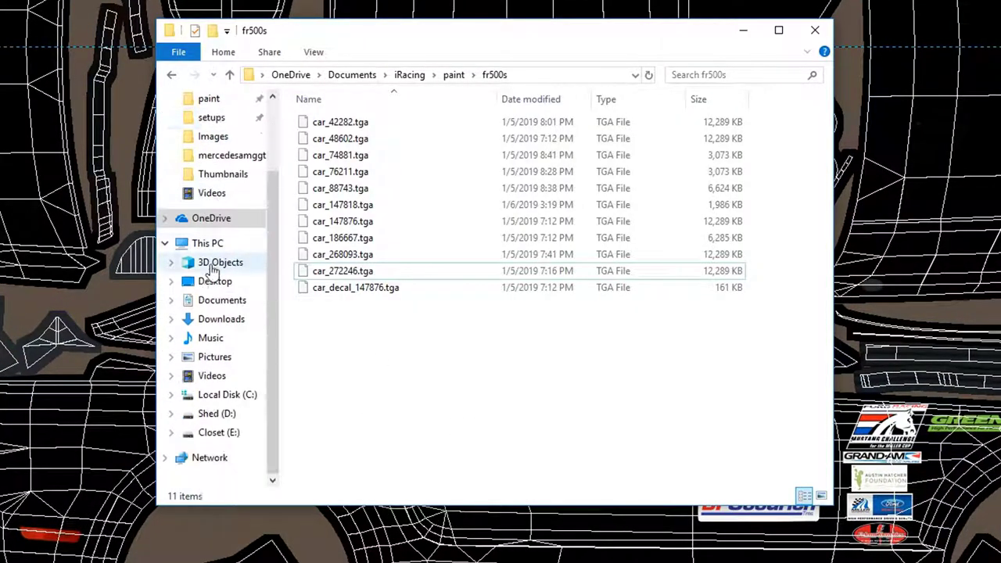
click(220, 435)
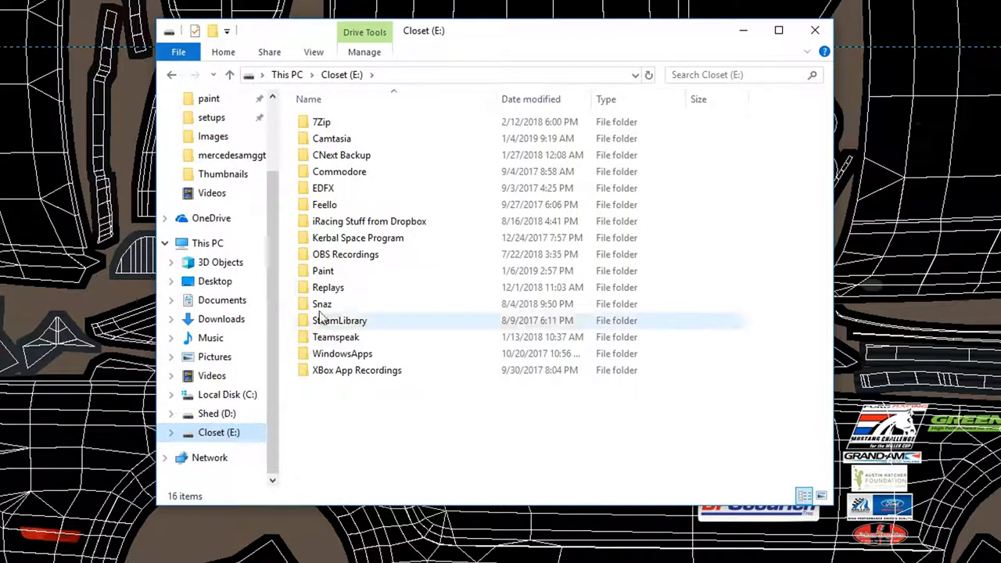
double_click(323, 271)
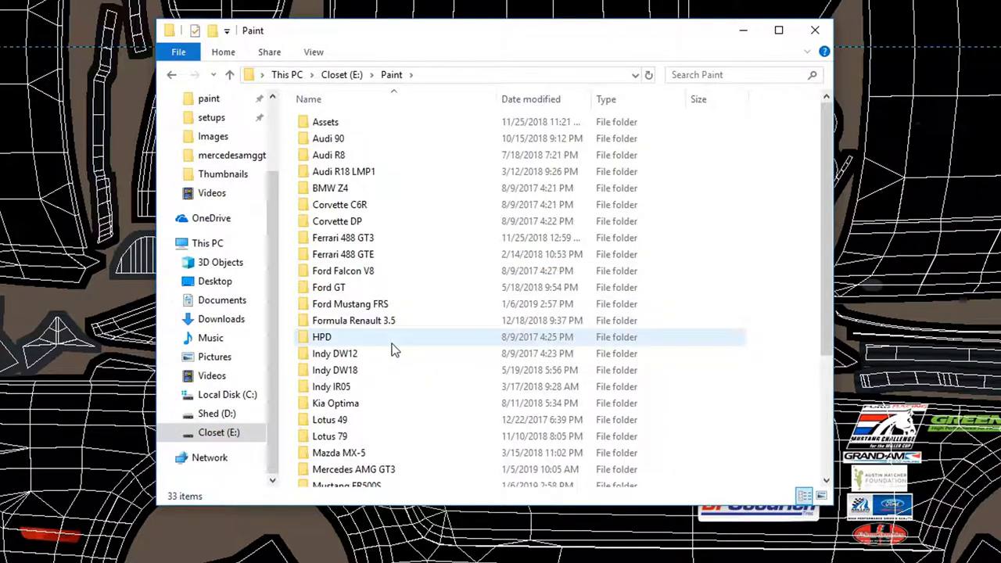
click(363, 122)
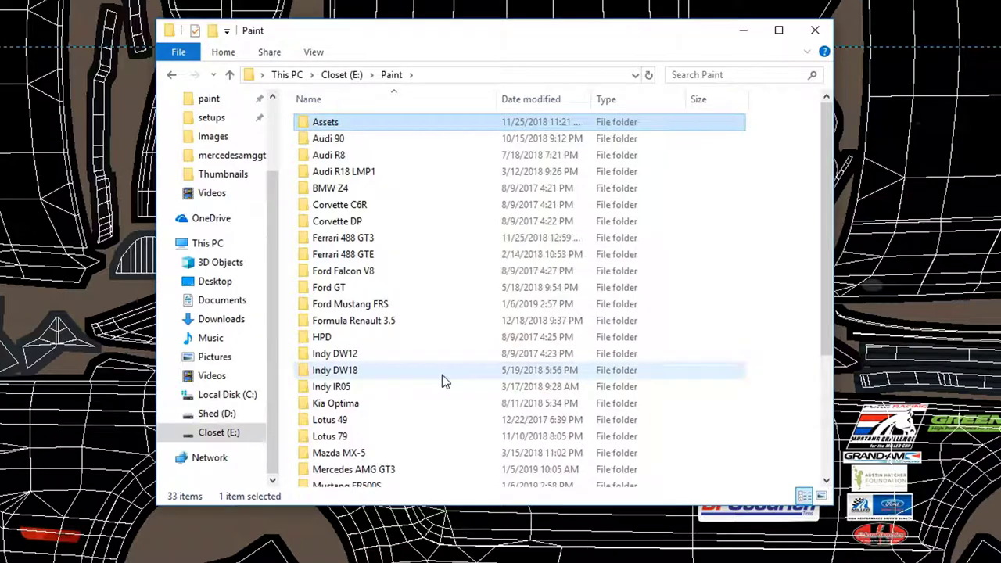
scroll(415, 381, down, 4)
scroll(414, 381, up, 4)
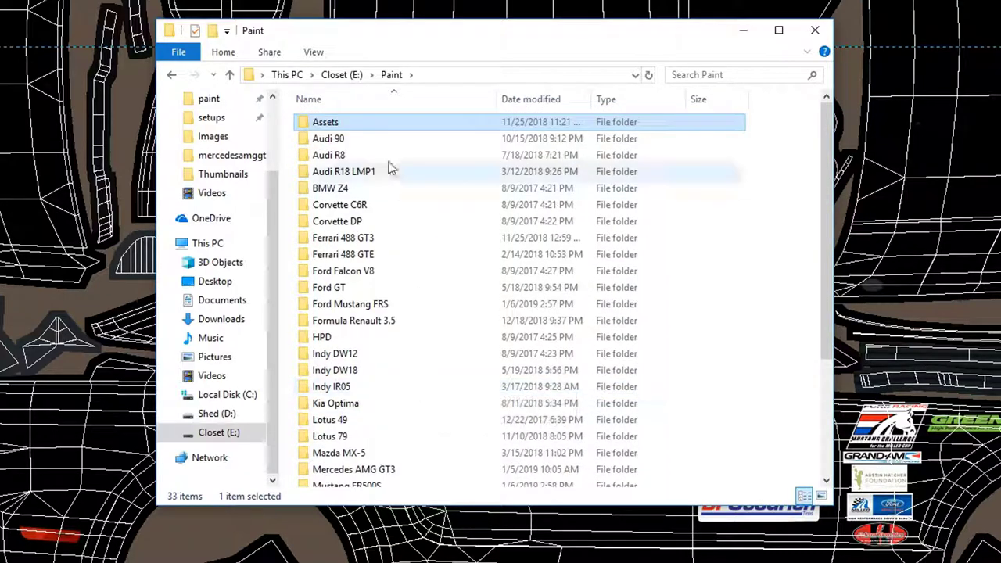
double_click(334, 125)
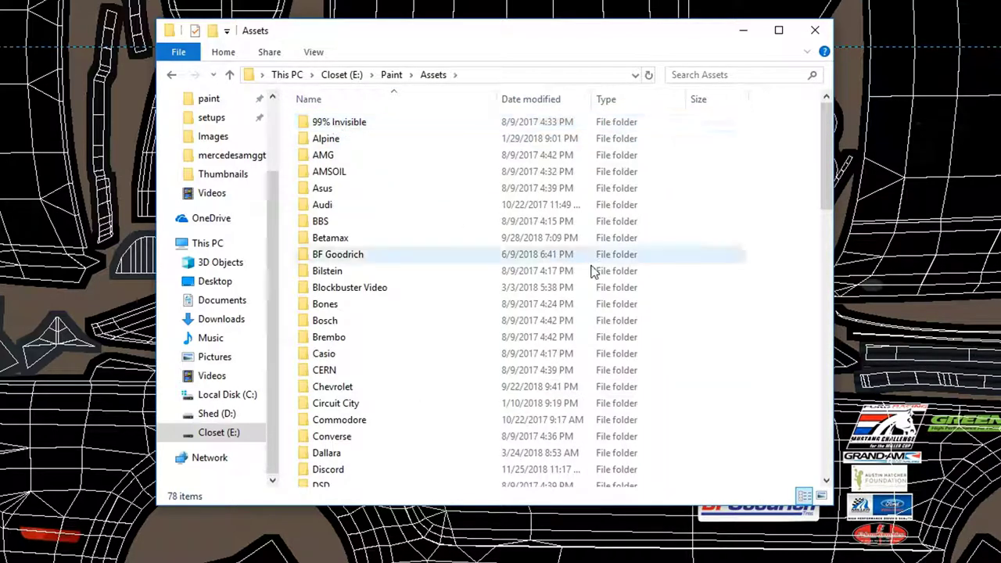
Look through the Audi, Betamax and Circuit City logo folders within Assets
double_click(369, 206)
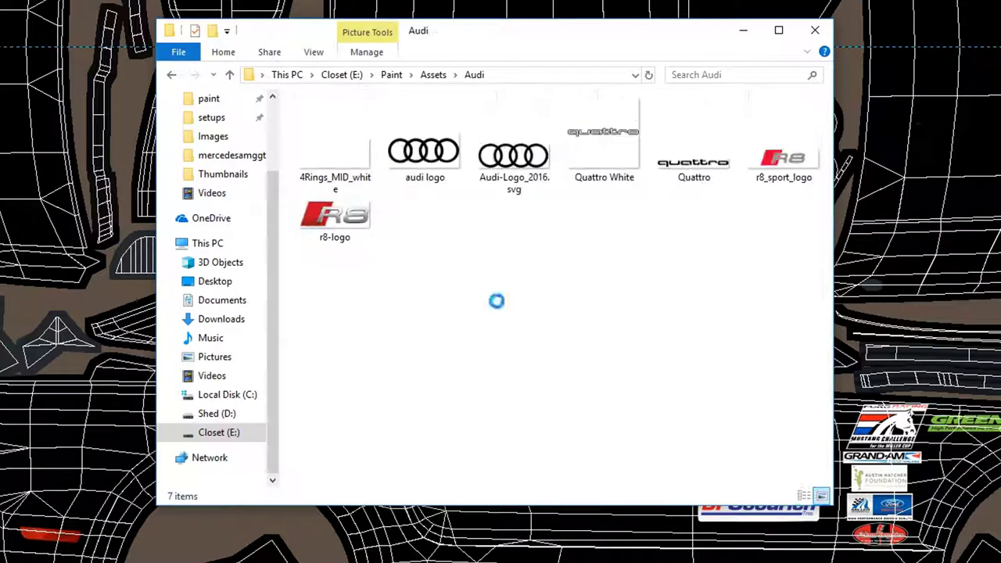
key(alt+Left)
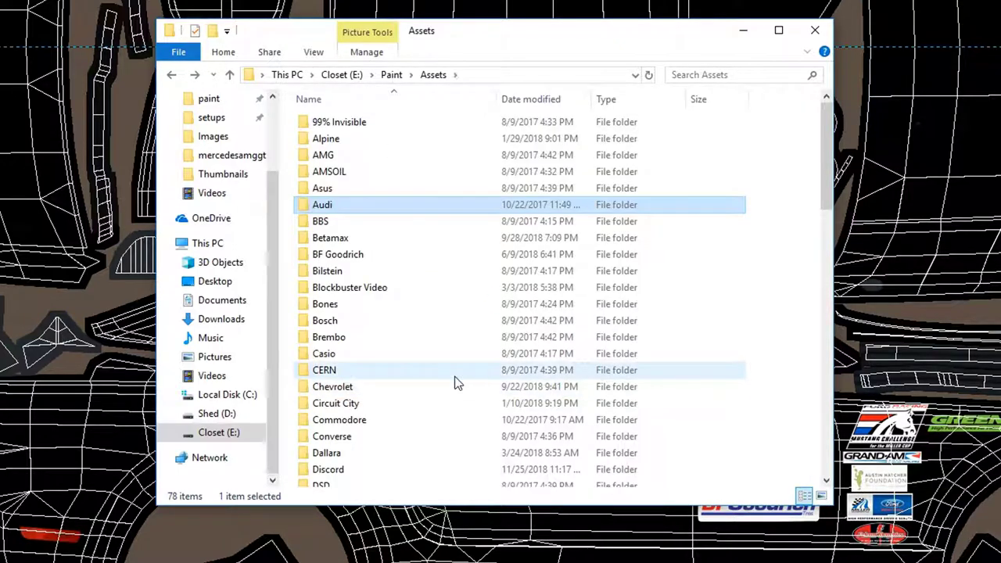
scroll(438, 351, down, 1)
click(342, 202)
double_click(342, 202)
key(alt+Left)
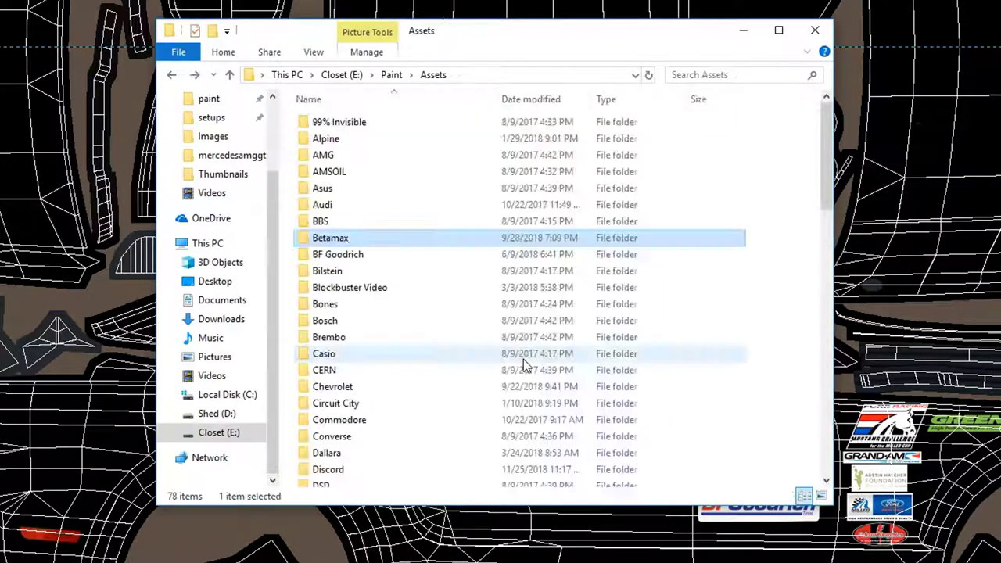
scroll(440, 384, down, 2)
double_click(369, 316)
key(alt+Left)
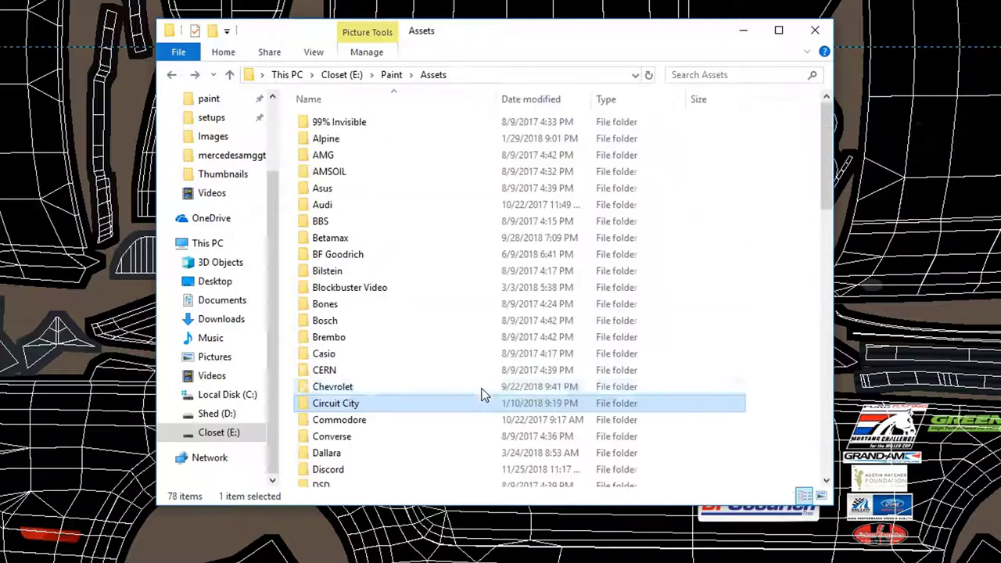
scroll(493, 398, down, 3)
scroll(397, 417, down, 2)
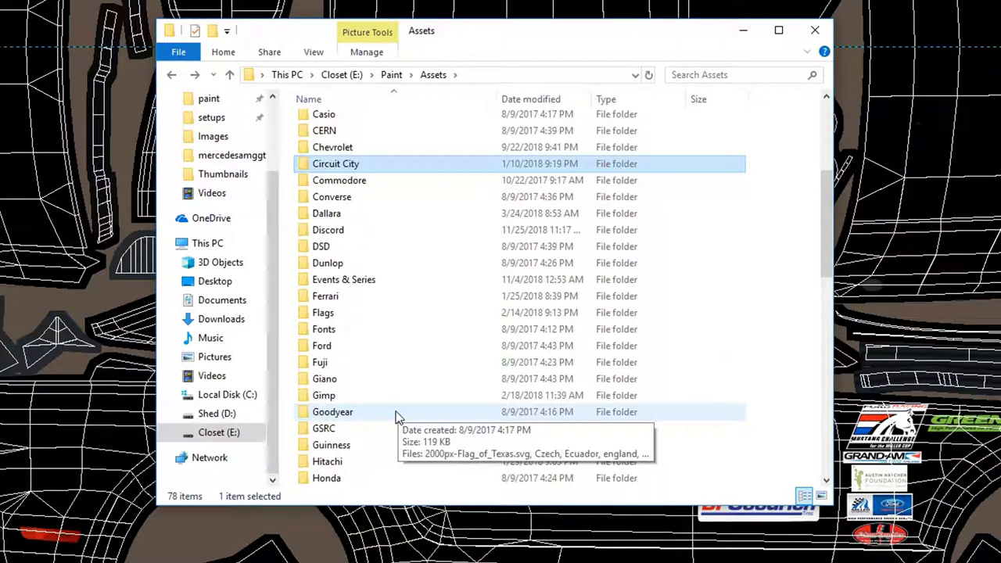
Review the Events & Series and GSRC logo folders, then look through the remaining Assets folders
double_click(384, 281)
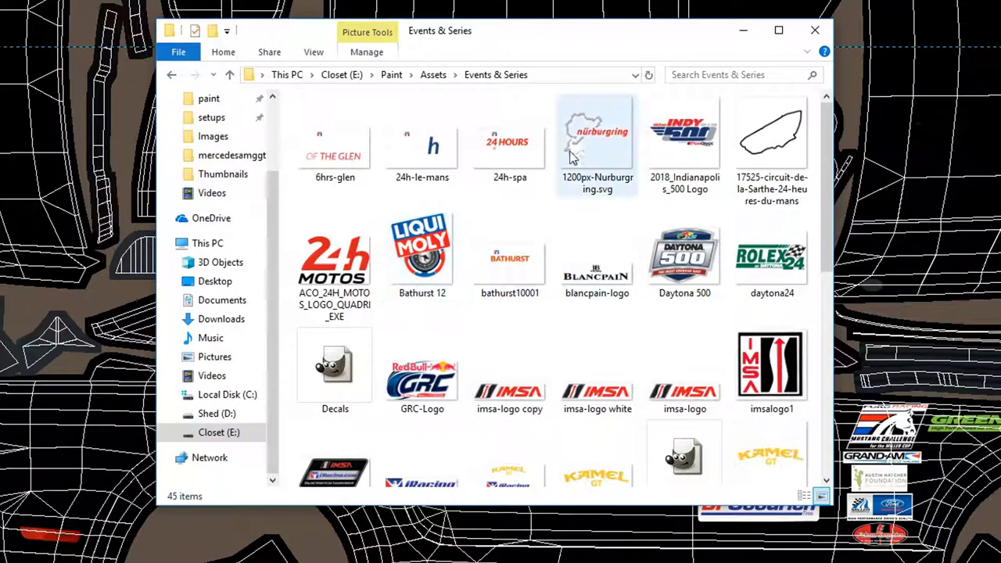
scroll(563, 313, down, 5)
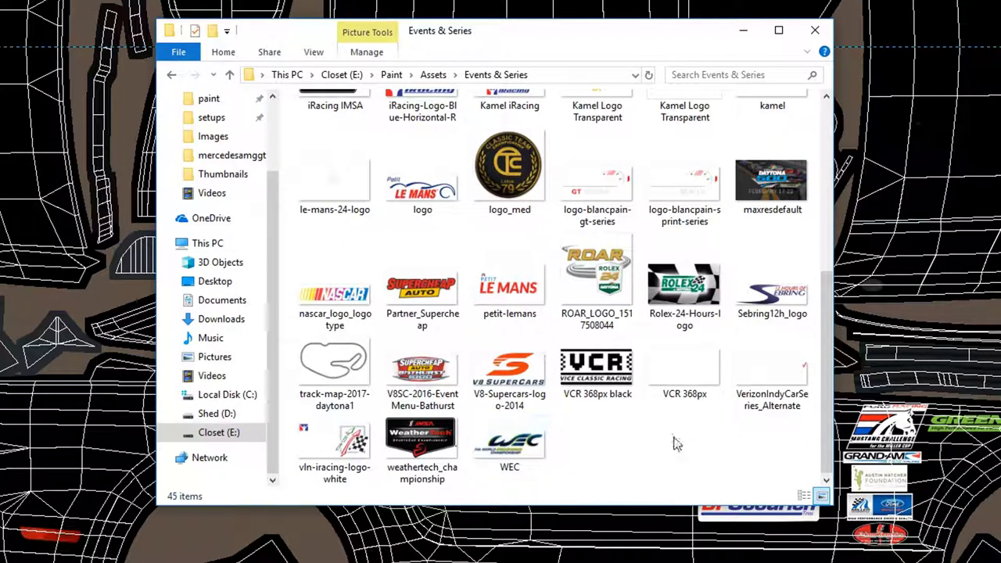
scroll(676, 443, up, 10)
key(alt+Left)
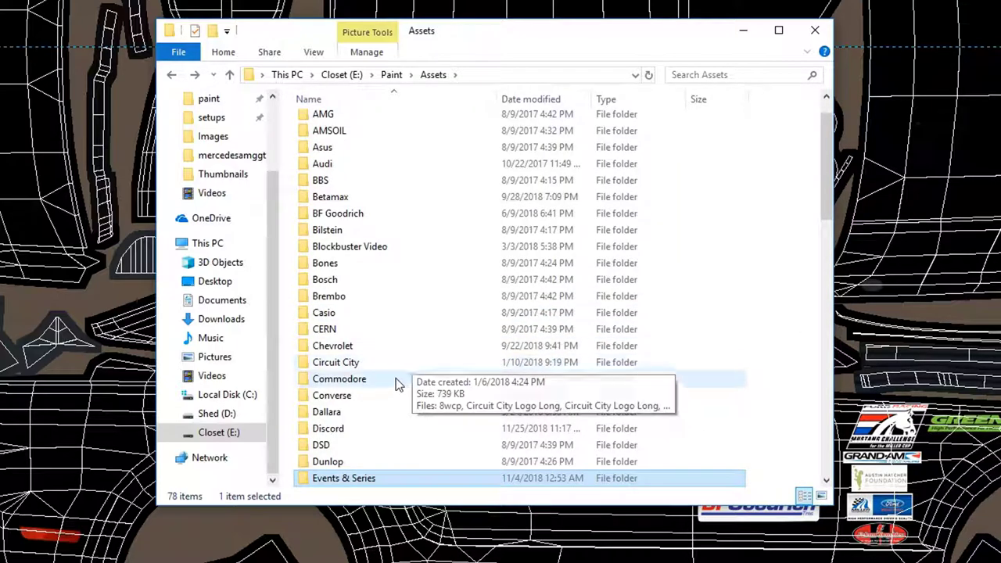
scroll(396, 395, down, 2)
scroll(376, 402, down, 2)
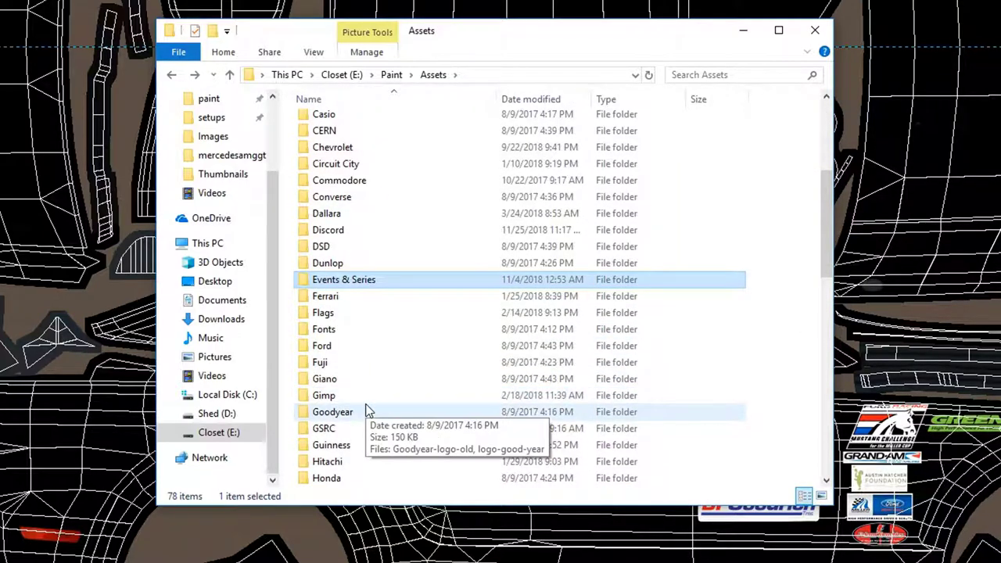
double_click(368, 430)
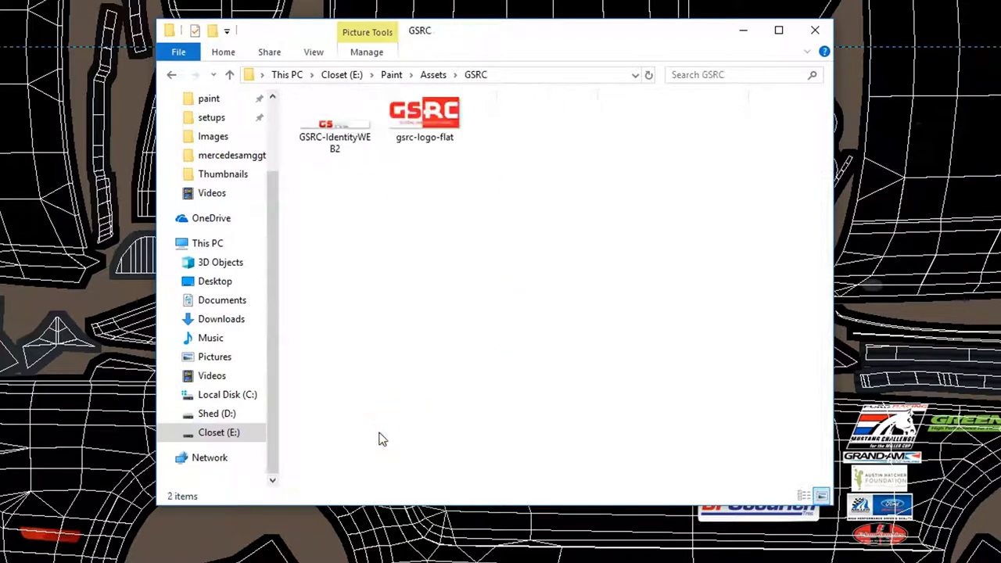
key(alt+Left)
scroll(454, 390, down, 4)
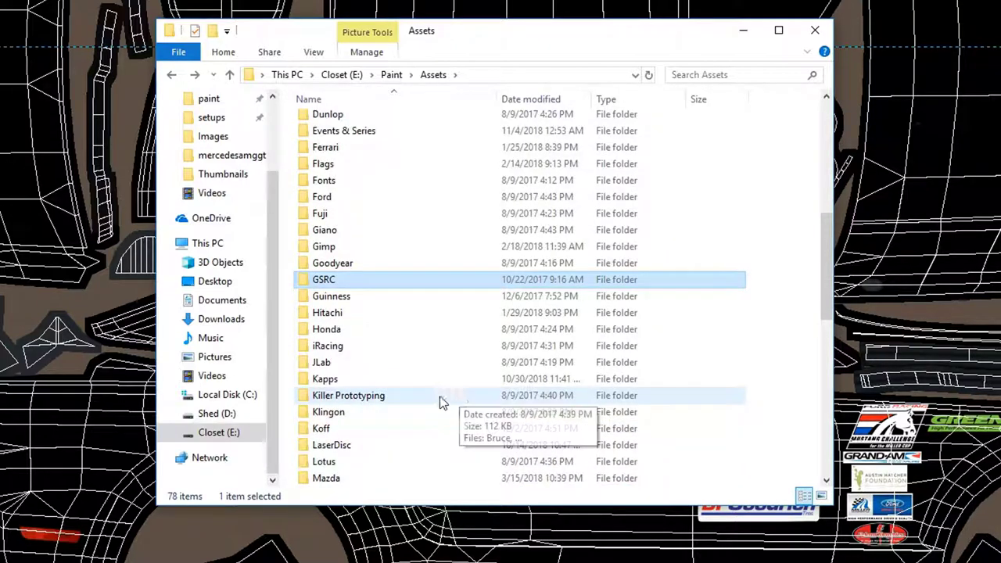
scroll(437, 403, up, 6)
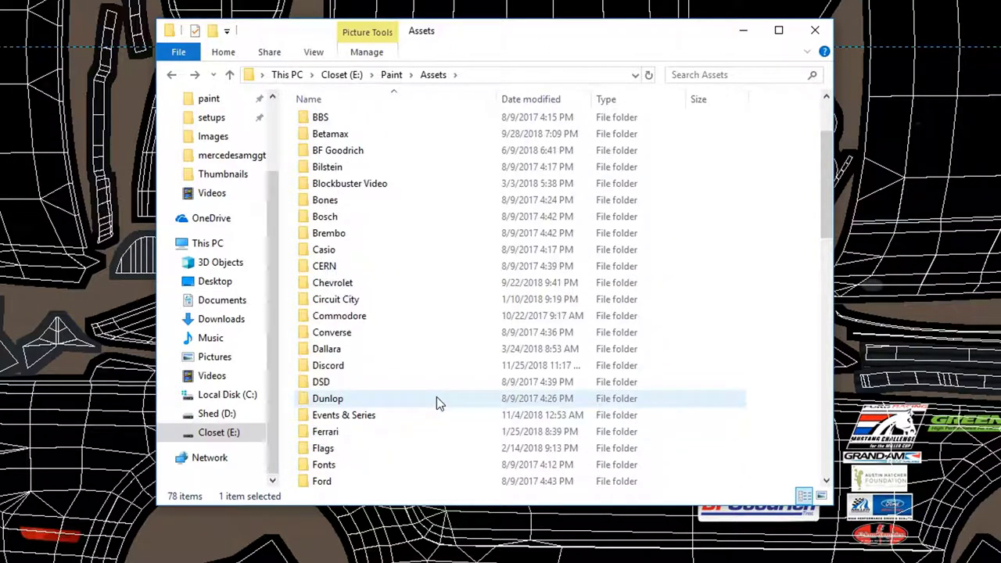
scroll(436, 398, down, 4)
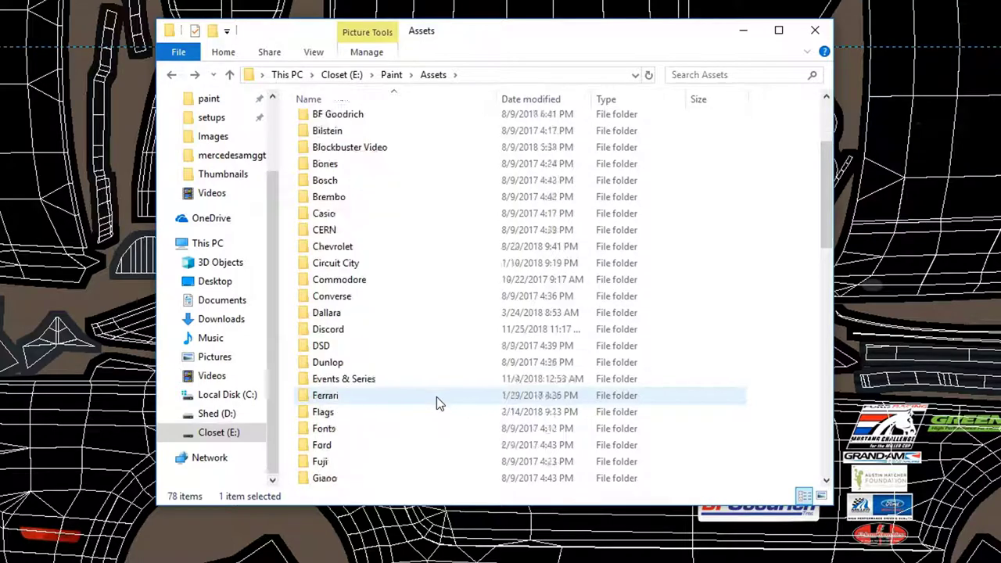
scroll(437, 400, down, 4)
scroll(436, 401, down, 4)
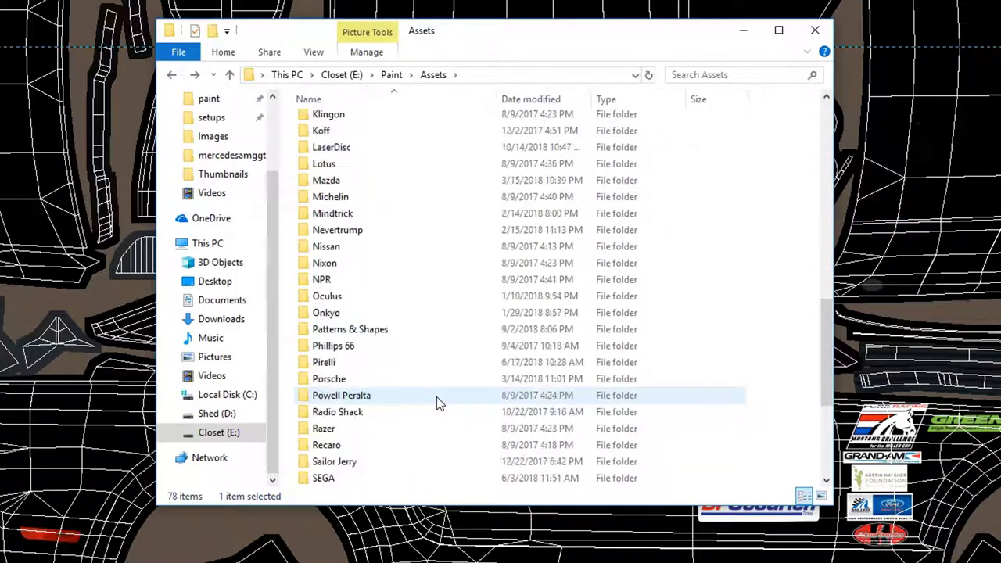
Place the Red up to right image from Patterns & Shapes on the template as a layer, and delete the empty Red Background layer
double_click(405, 330)
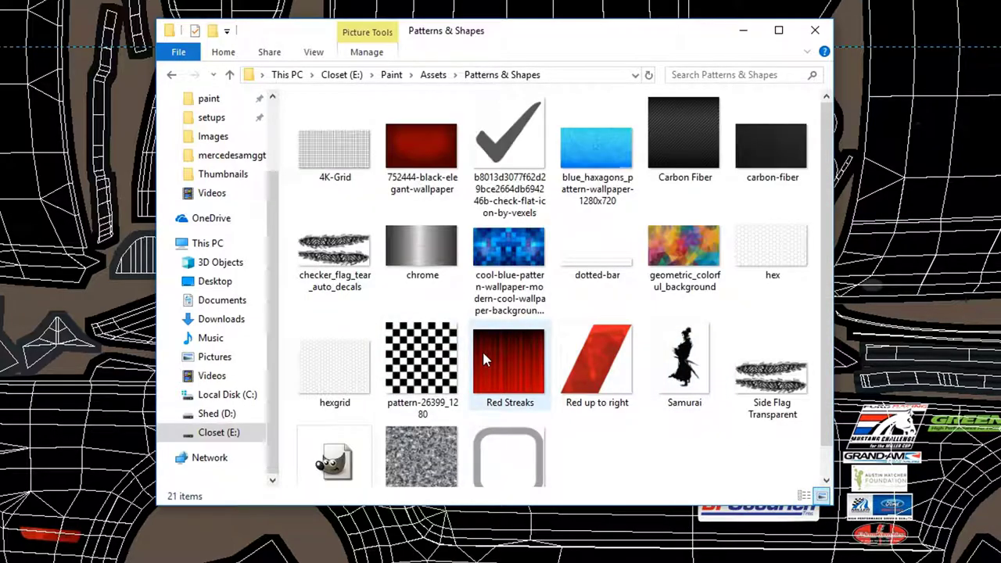
click(595, 367)
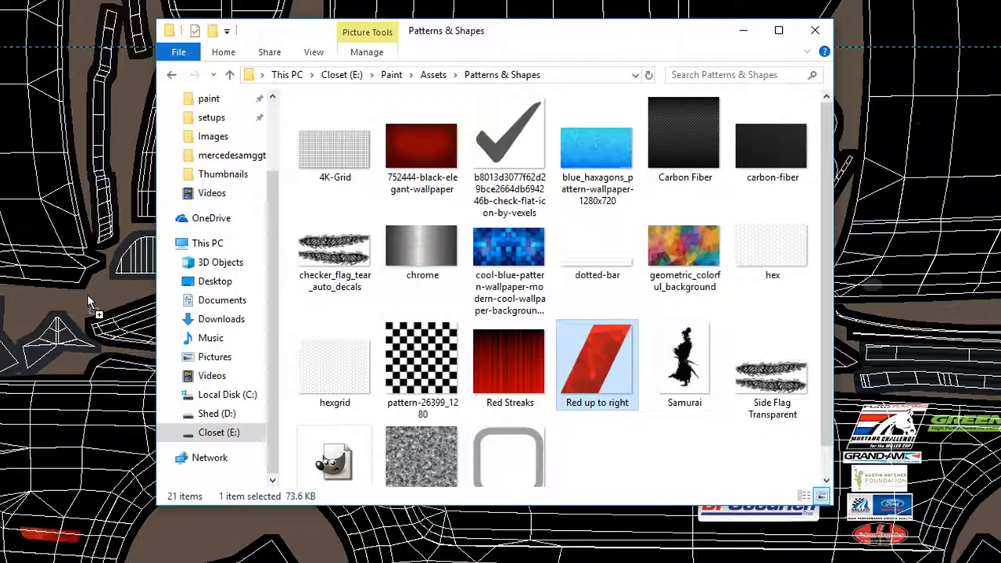
drag(87, 294, 87, 294)
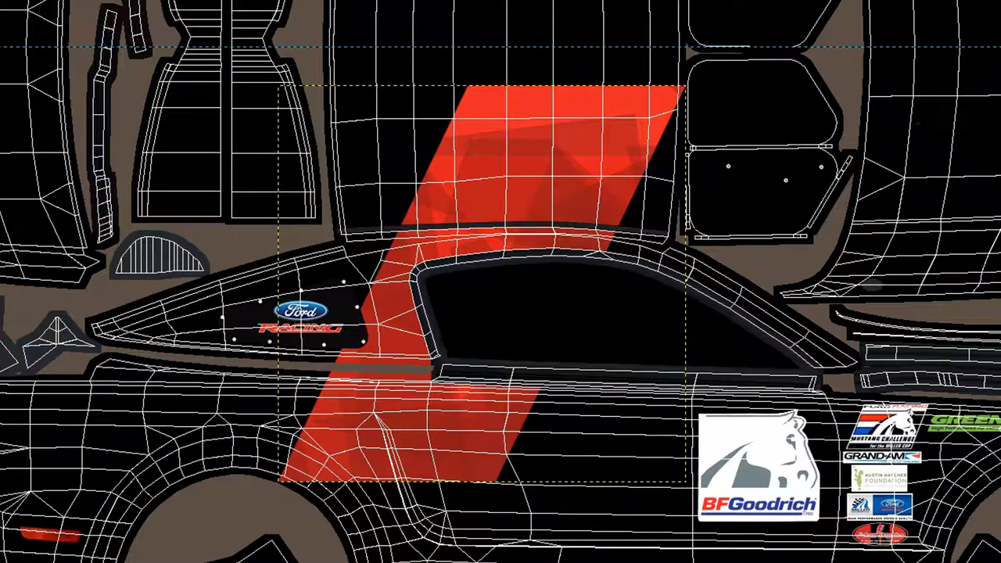
right_click(916, 448)
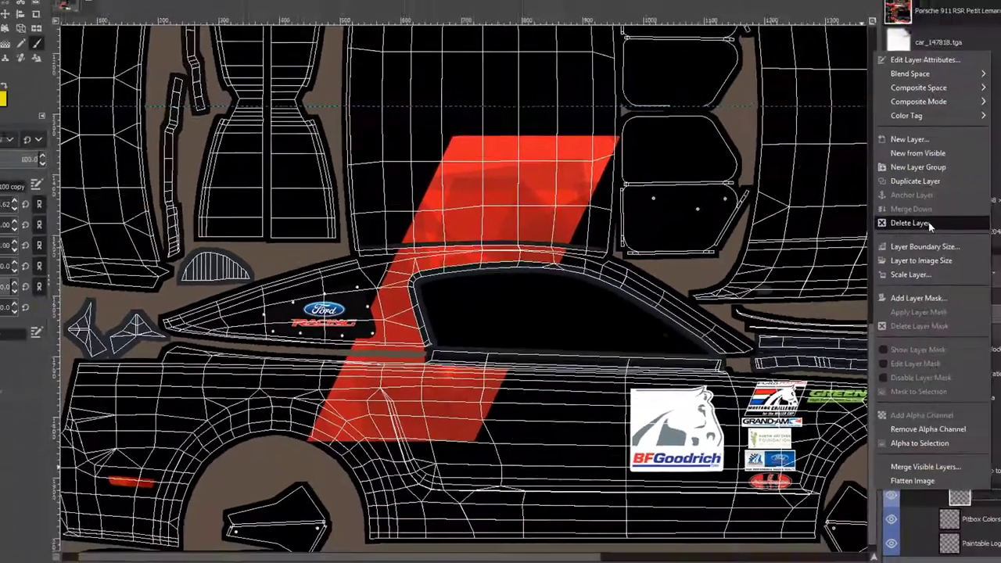
click(950, 484)
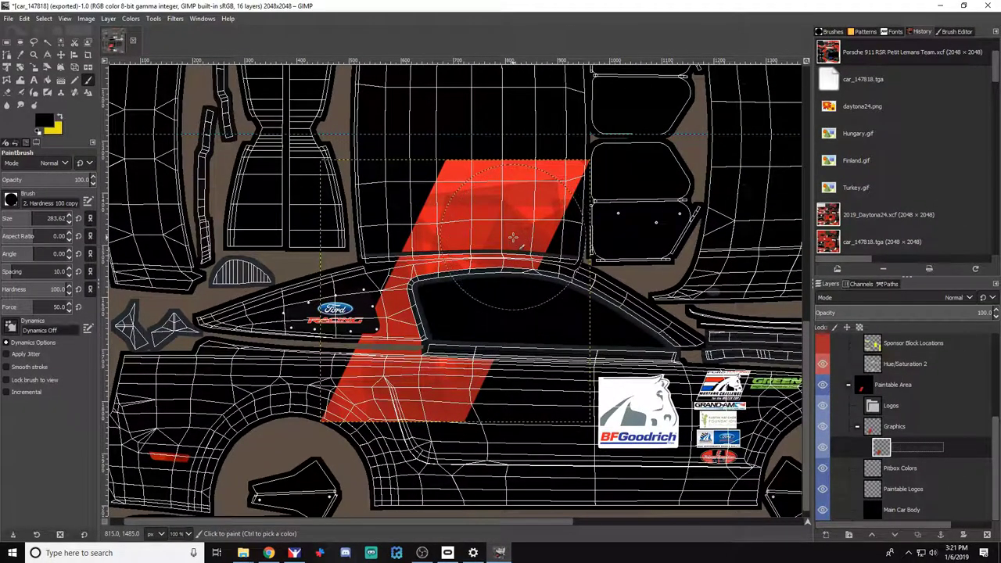
Rotate the Red up to right layer by about 64.42° so that its long edges run horizontally
click(7, 54)
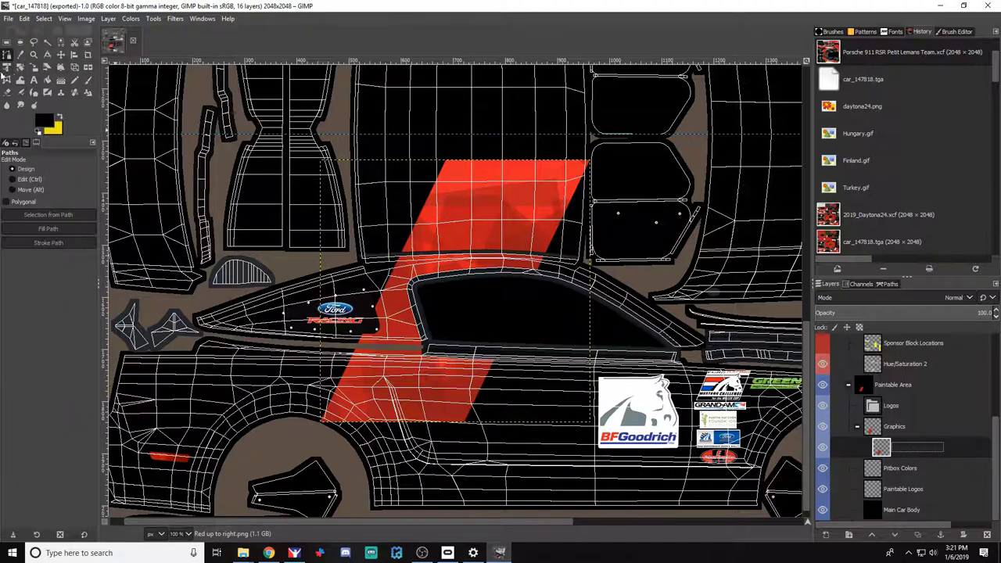
click(21, 68)
click(485, 244)
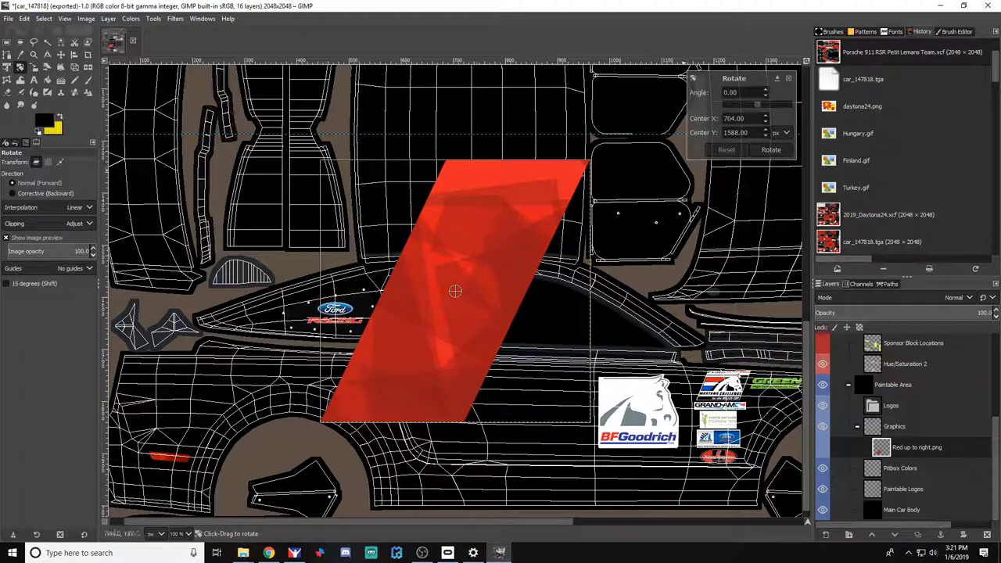
text(90)
key(Return)
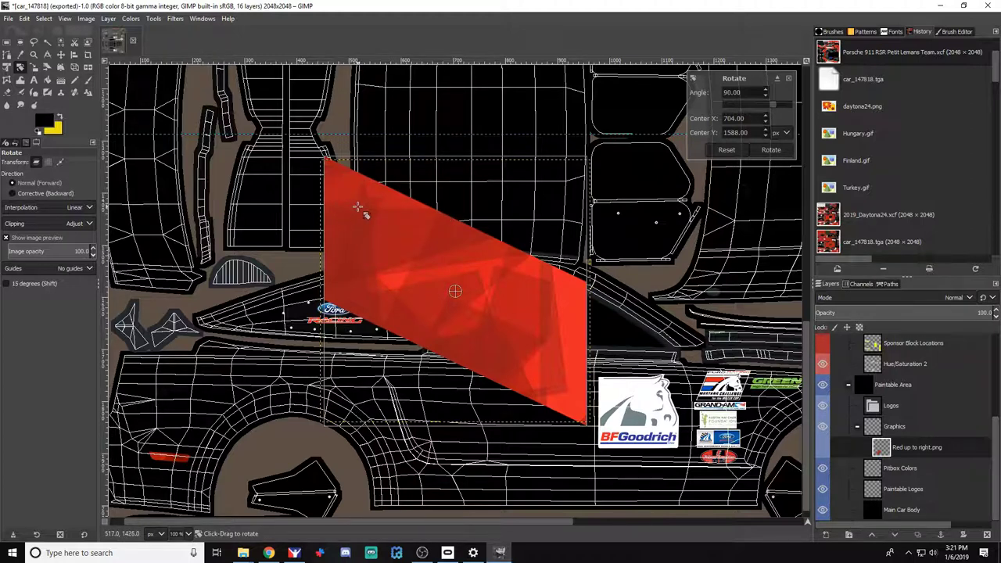
drag(355, 204, 345, 259)
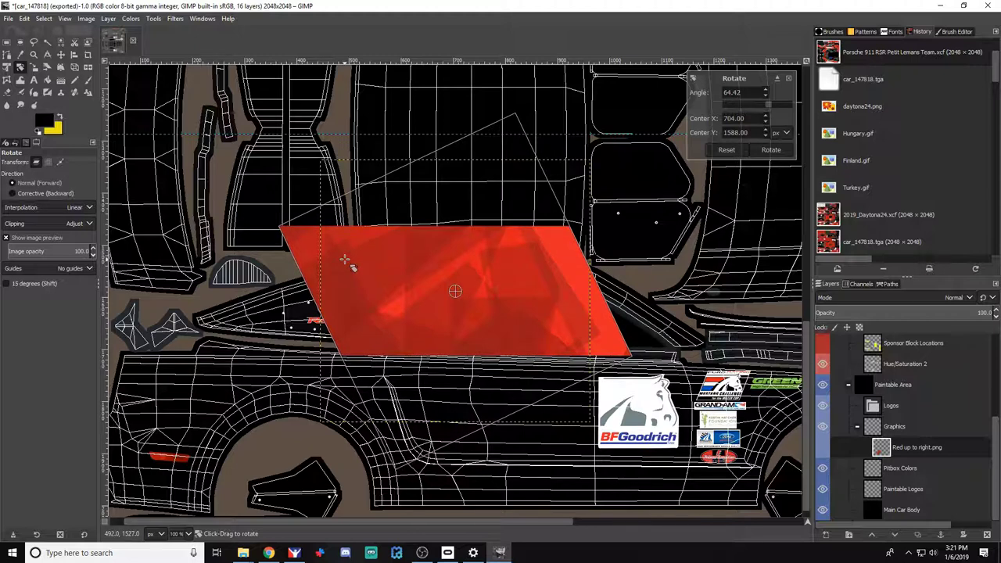
click(770, 149)
Move the rotated red graphic down onto the lower door and side skirt, with its front end reaching the front wheel arch
click(63, 54)
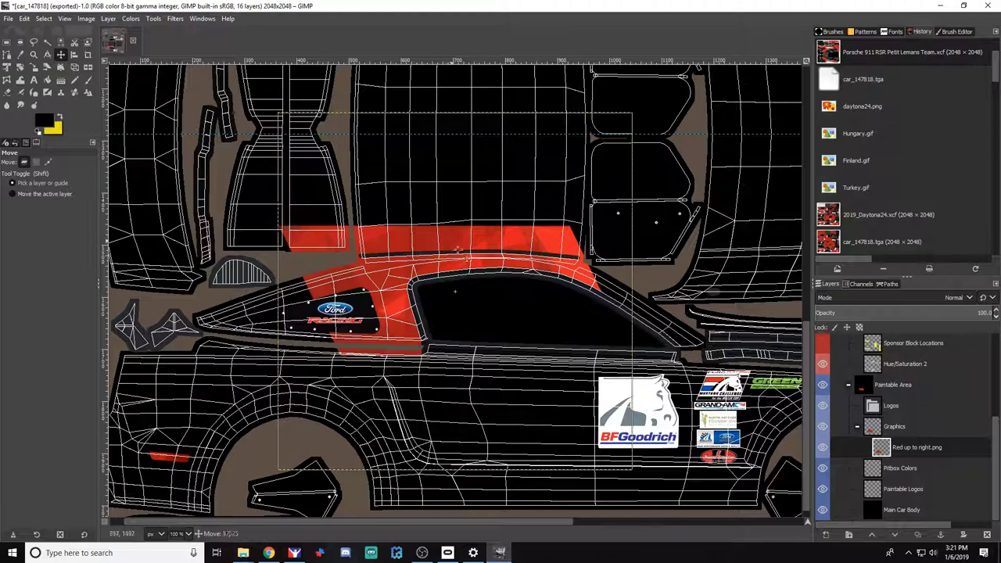
drag(446, 235, 528, 373)
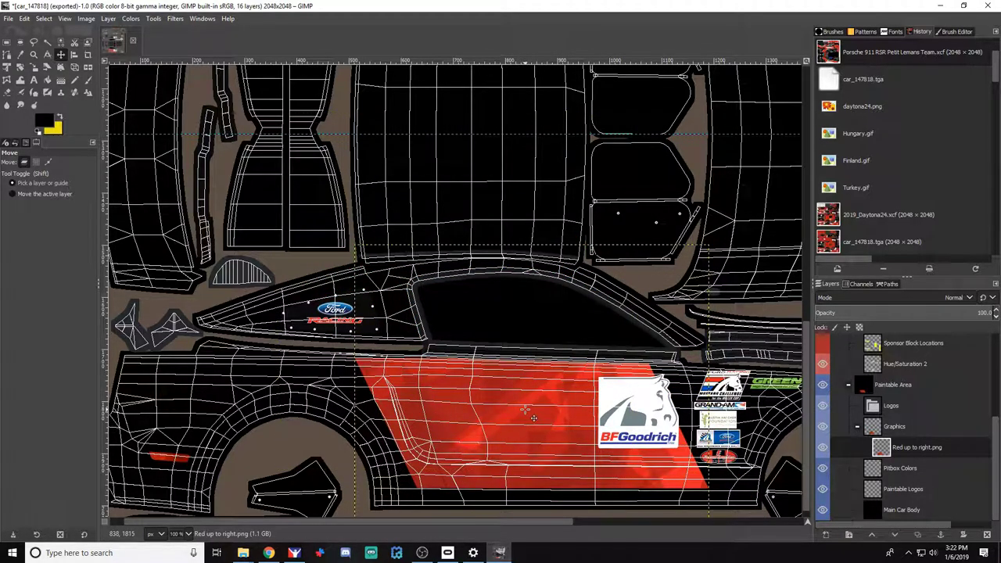
drag(528, 415, 660, 508)
drag(481, 522, 558, 523)
scroll(638, 476, down, 1)
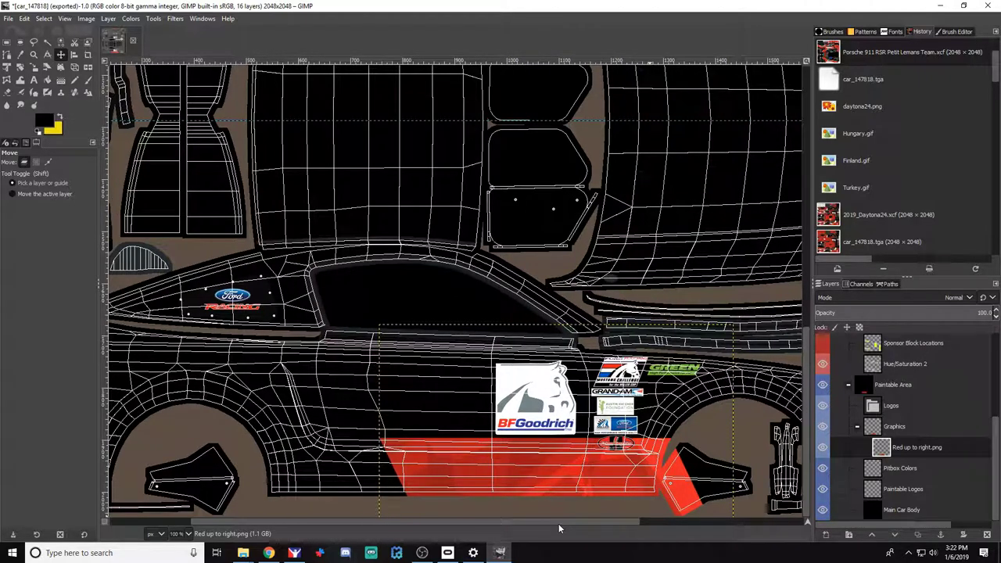
drag(558, 523, 534, 525)
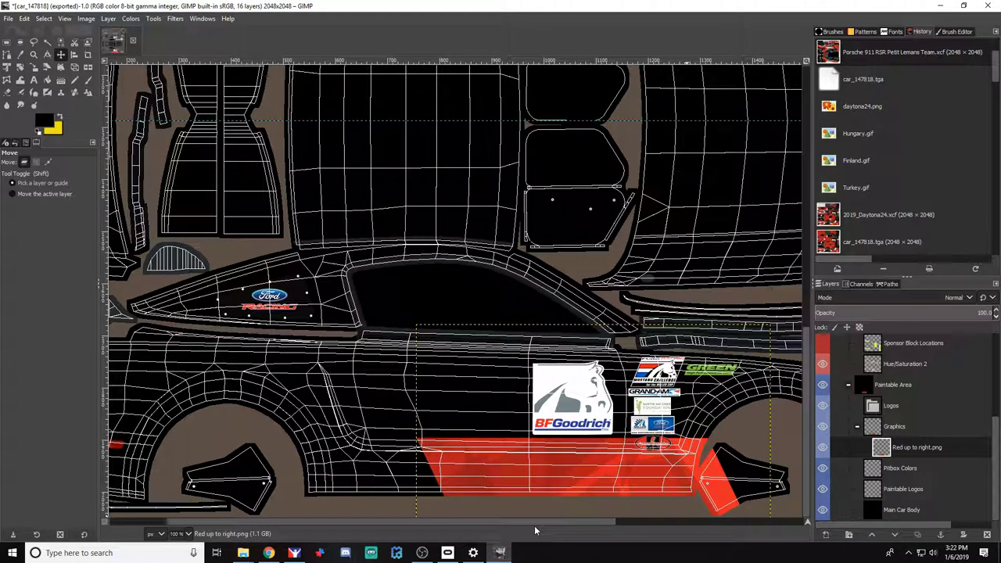
Duplicate the red graphic layer and shift the copy horizontally toward the rear until the red band covers the whole side skirt
right_click(910, 451)
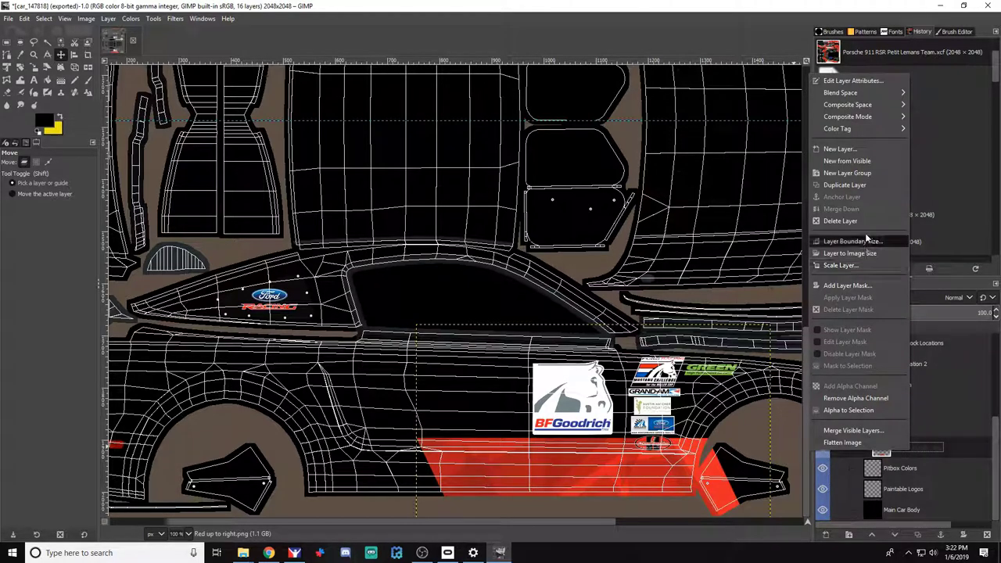
click(860, 185)
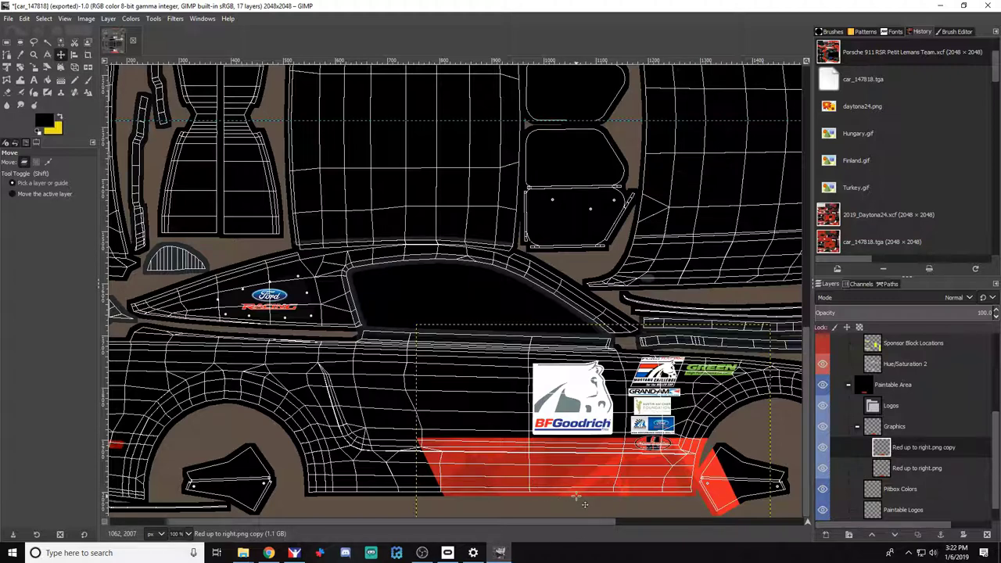
key(ctrl+Up)
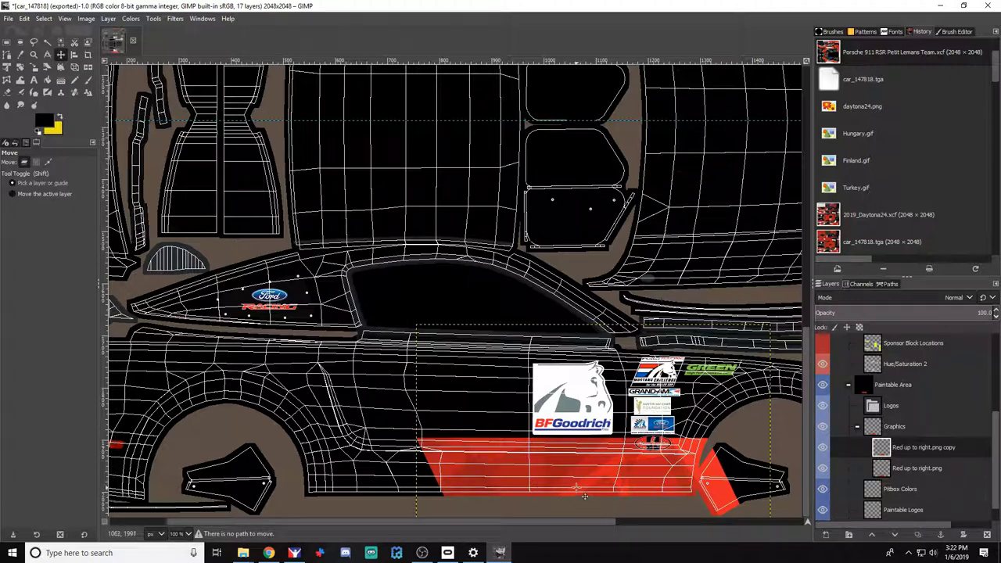
key(shift+Left)
key(shift+Left)
key(shift+Left)
key(shift+Left)
key(shift+Left)
key(shift+Left)
key(shift+Left)
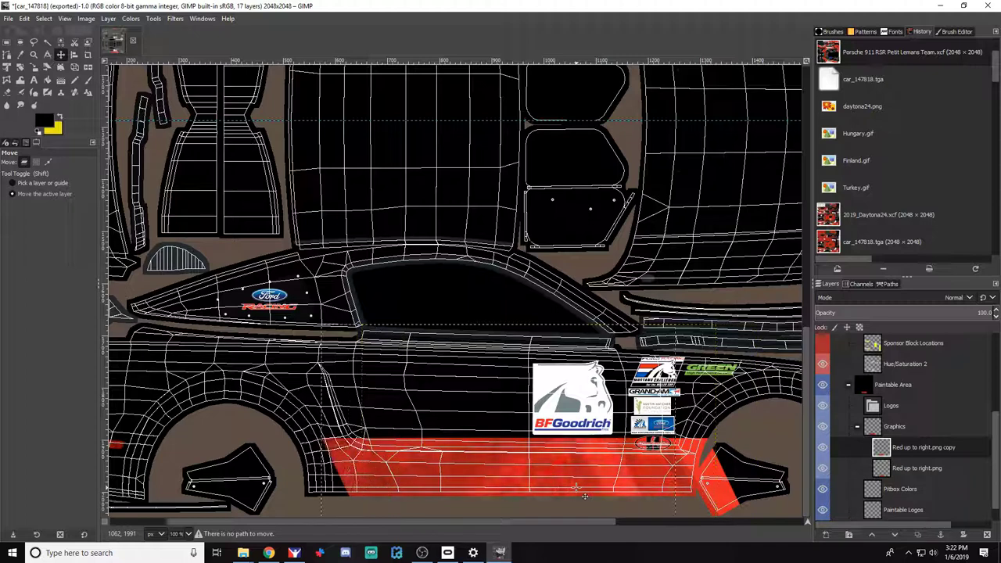
key(shift+Left)
key(shift+Left)
key(shift+Left)
key(shift+Left)
key(shift+Left)
key(shift+Left)
key(shift+Left)
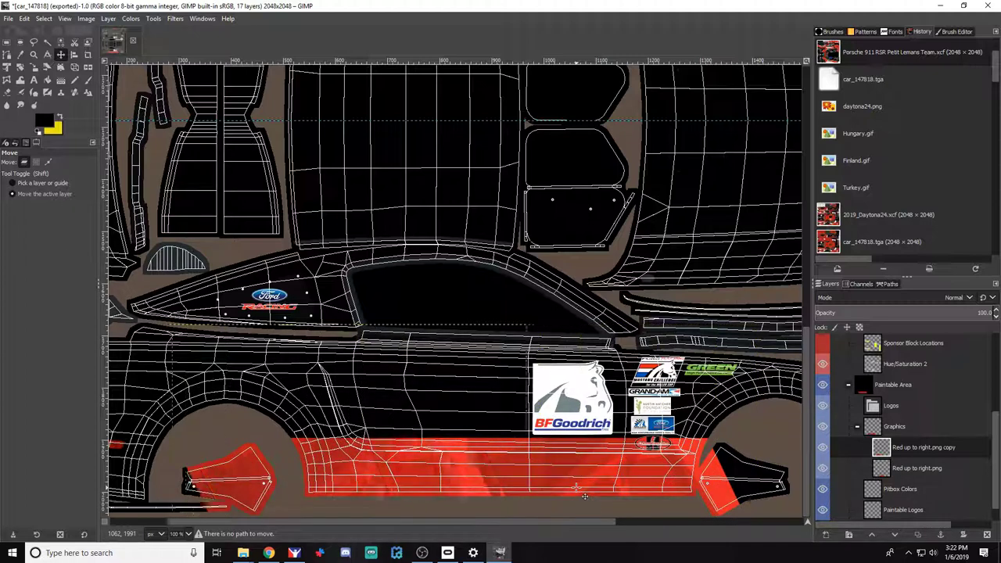
key(shift+Left)
key(shift+Left)
key(shift+Left)
key(shift+Left)
key(shift+Right)
key(shift+Right)
key(shift+Right)
key(shift+Right)
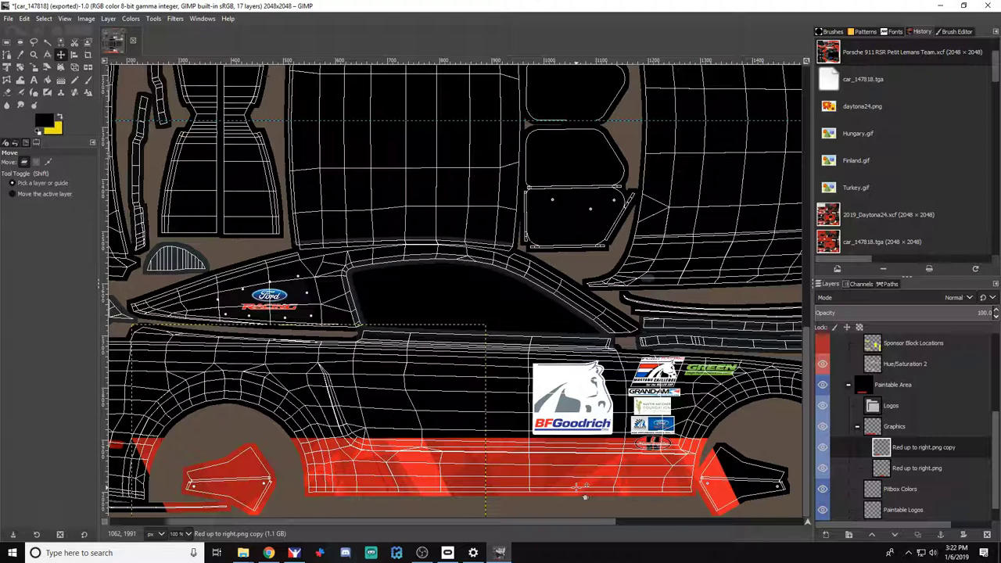
Duplicate the red copy and move it rearward and up to cover the rear bumper and the area around the rear wheel arch
drag(579, 523, 510, 536)
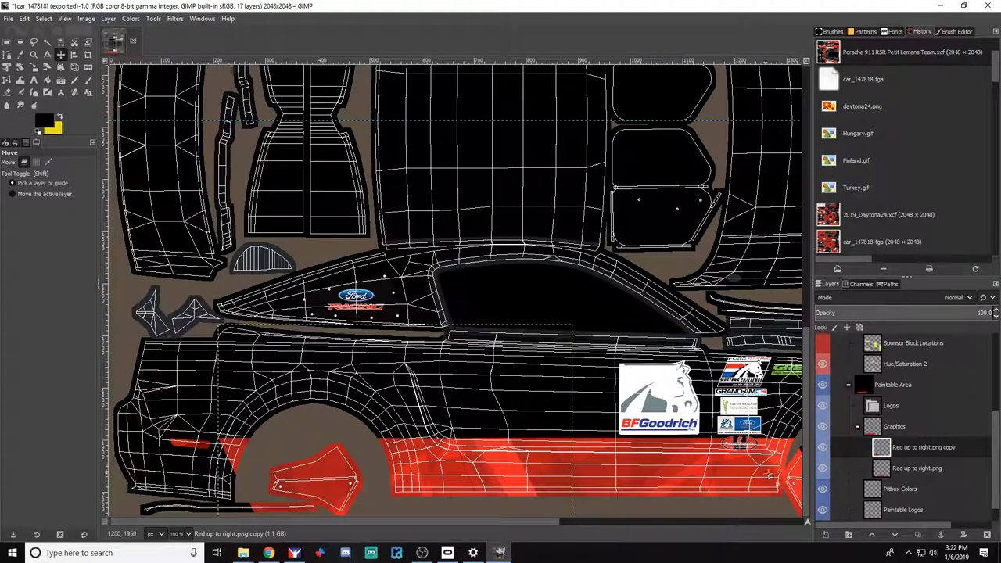
right_click(897, 452)
click(957, 188)
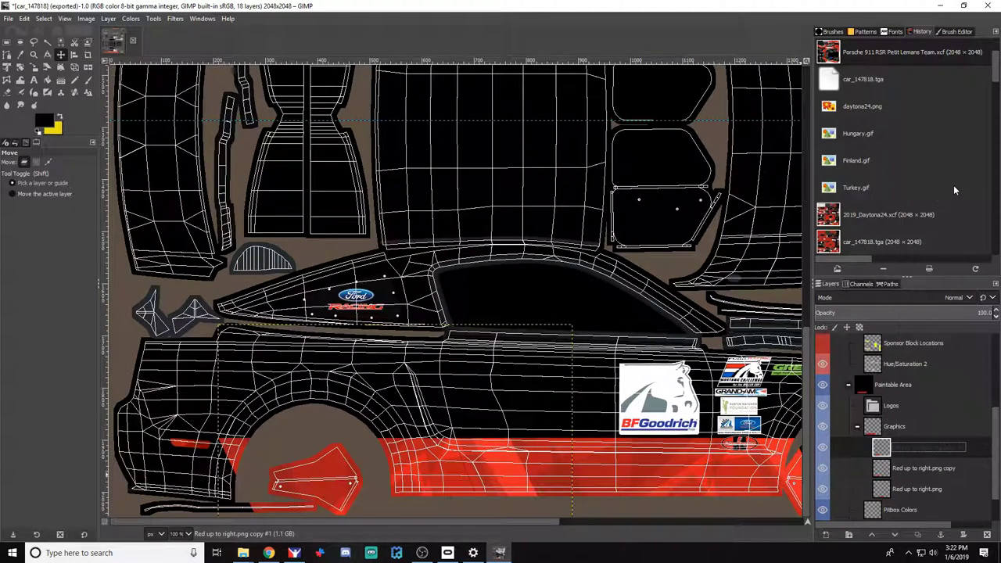
key(shift+Left)
key(shift+Left)
key(shift+Left)
key(shift+Left)
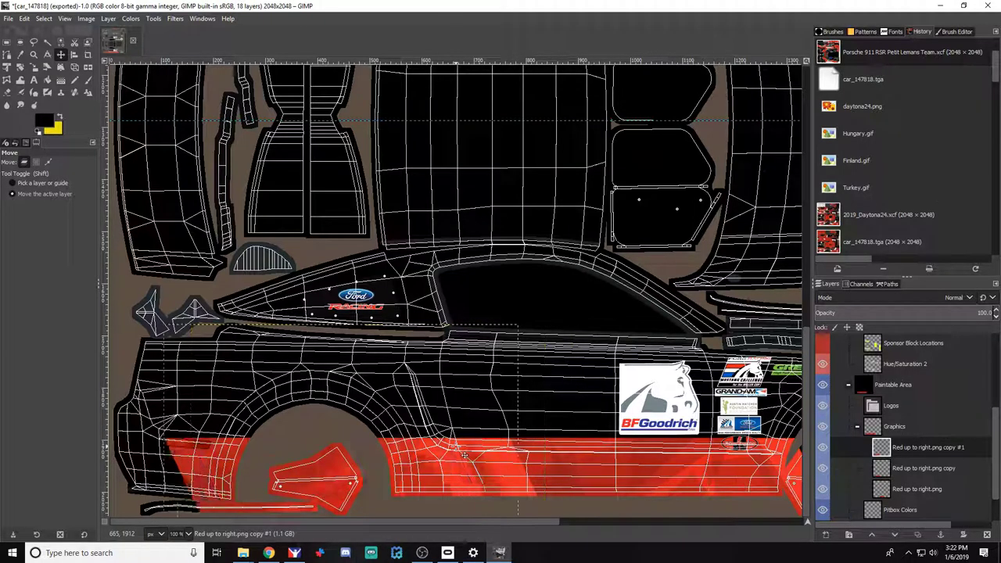
key(shift+Left)
key(shift+Left)
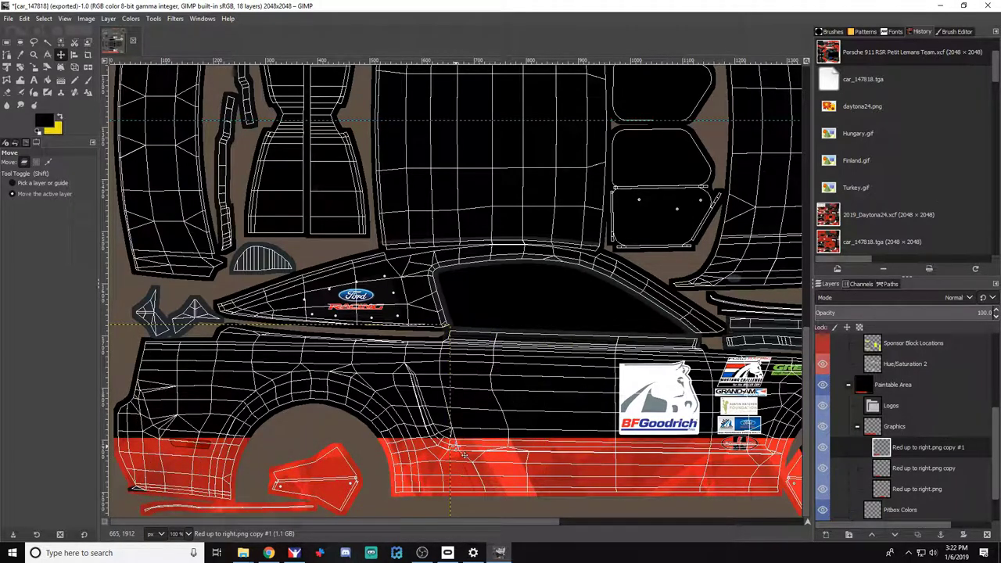
key(shift+Up)
key(shift+Up)
key(shift+Up)
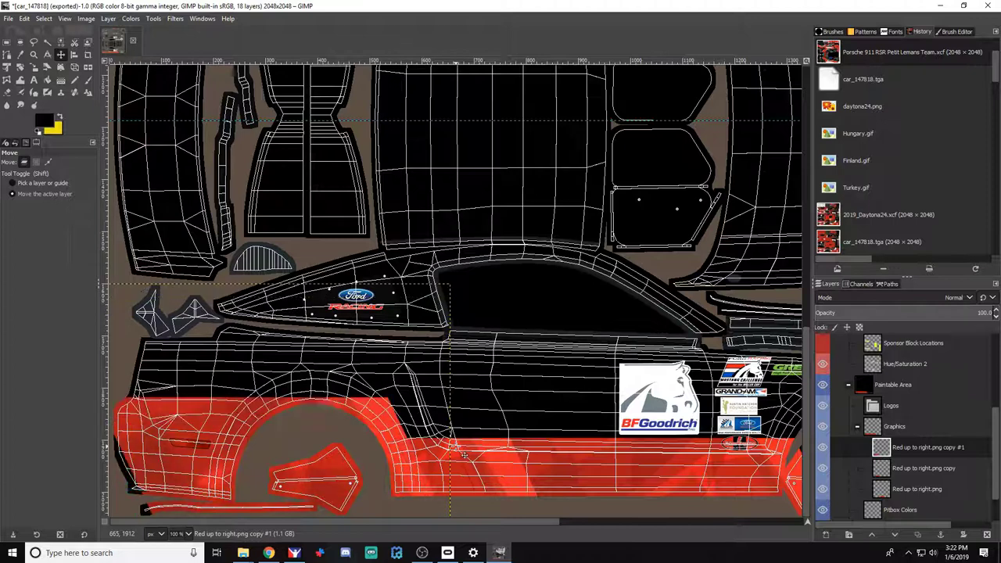
key(shift+Up)
key(shift+Up)
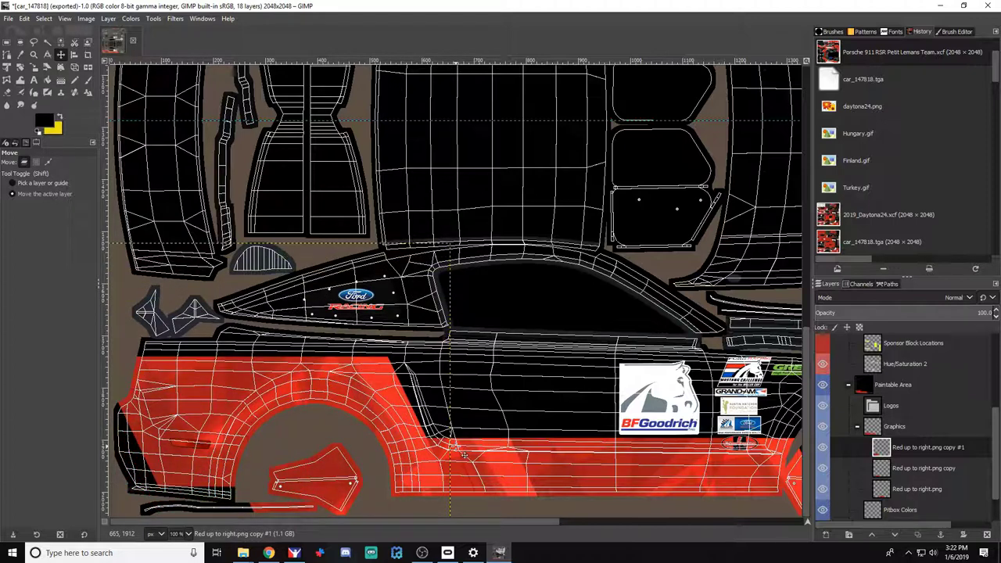
key(shift+Left)
key(shift+Left)
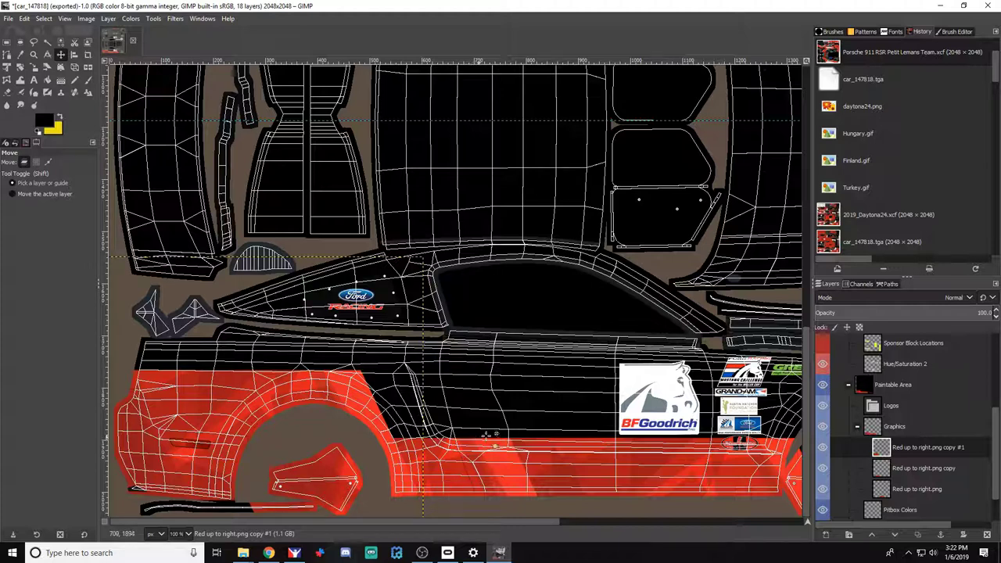
Duplicate the rear red layer and shift the new copy forward and up to fill the rear quarter panel to its upper edge
right_click(905, 454)
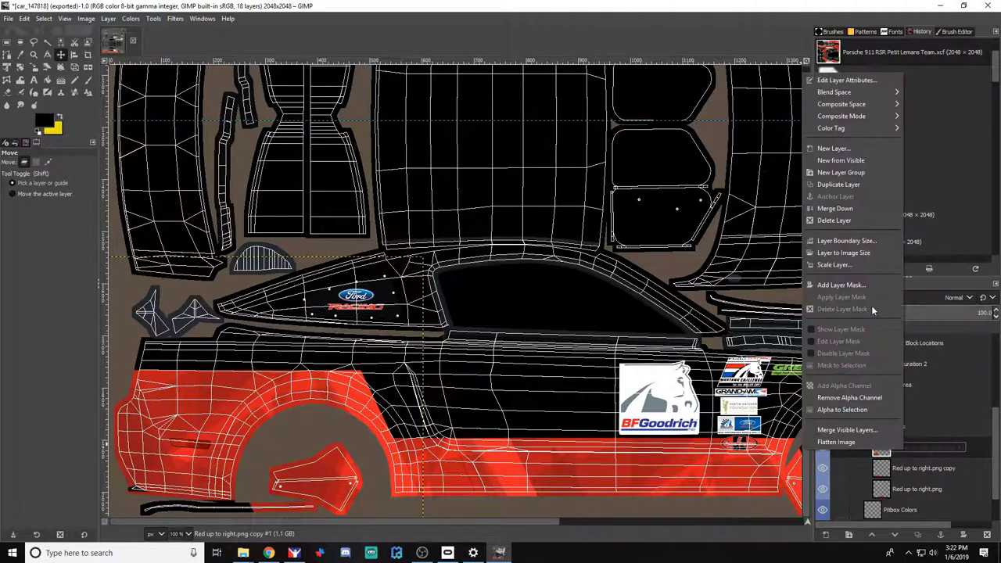
click(863, 186)
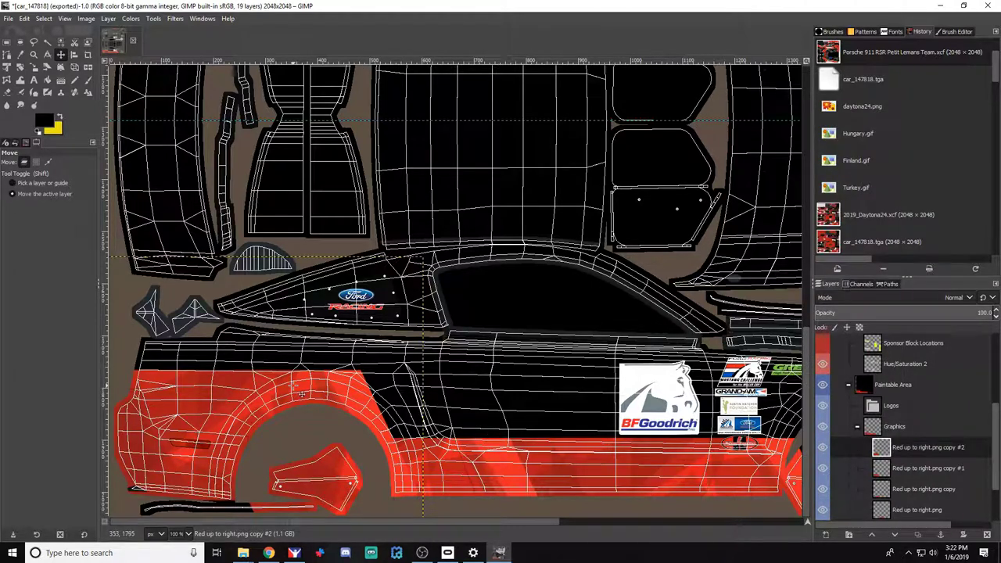
key(shift+Right)
key(shift+Right)
key(shift+Right)
key(shift+Right)
key(shift+Right)
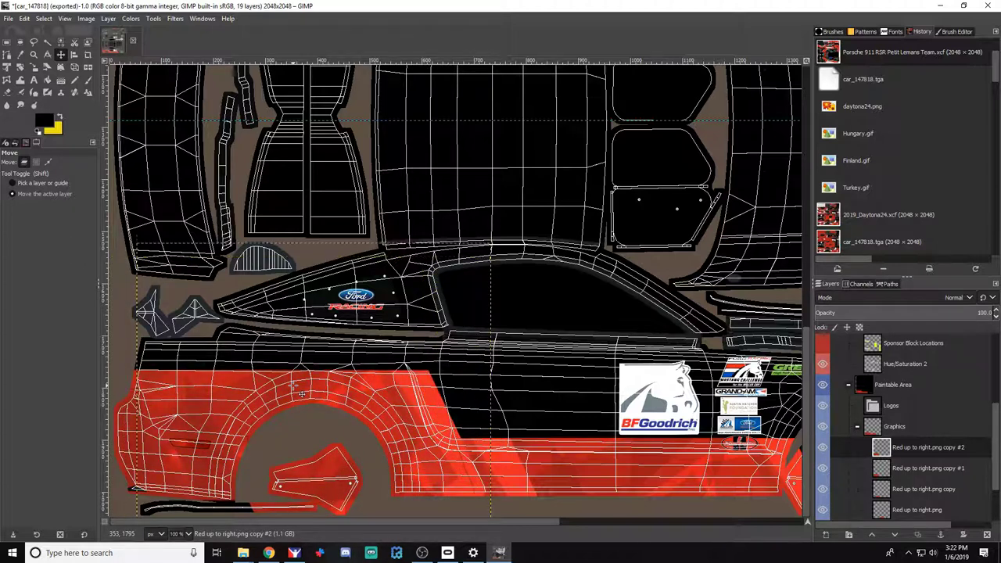
key(shift+Up)
key(shift+Up)
key(shift+Left)
key(shift+Up)
key(shift+Left)
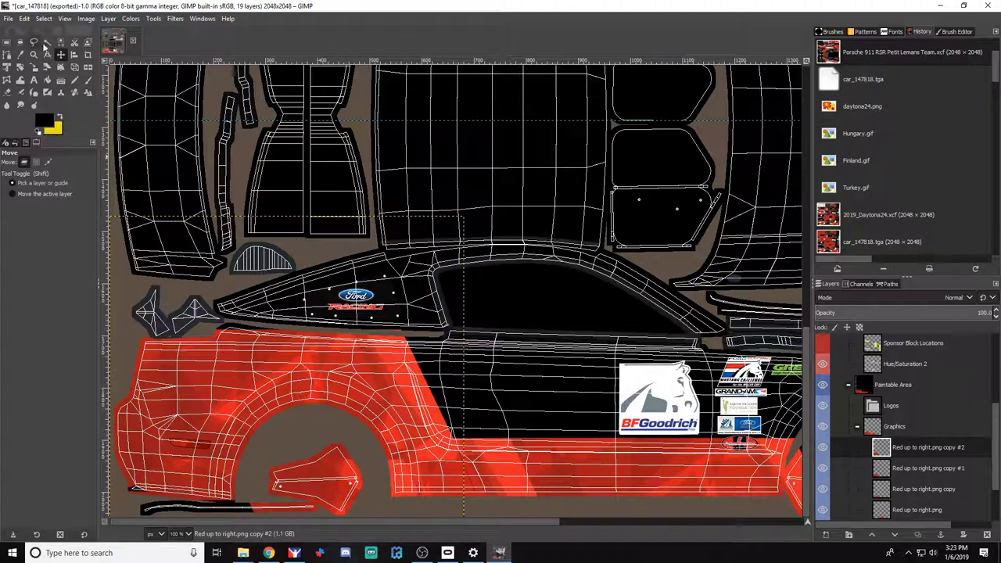
Rotate the newest red copy on the rear quarter panel by -180°
click(21, 67)
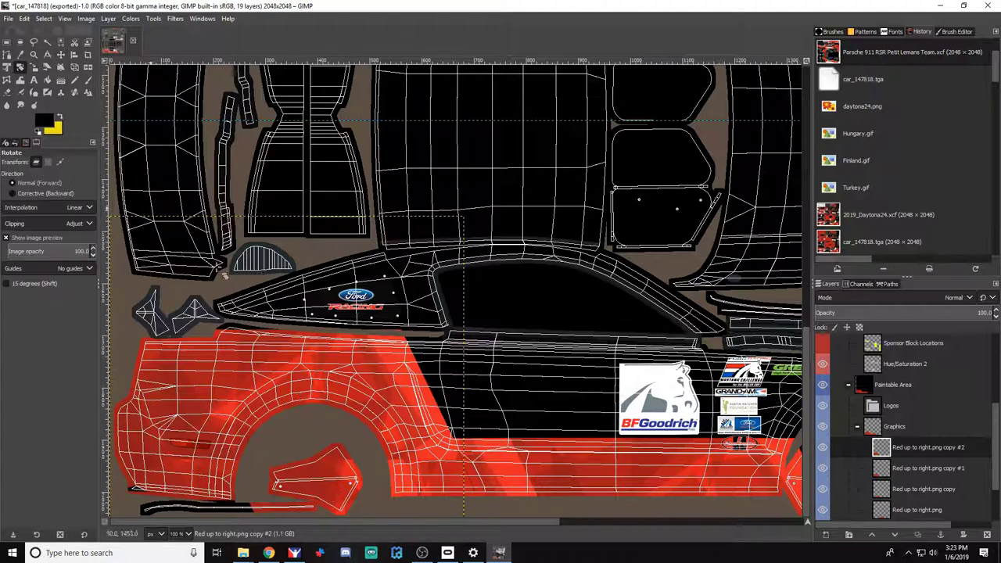
click(279, 365)
drag(757, 104, 676, 114)
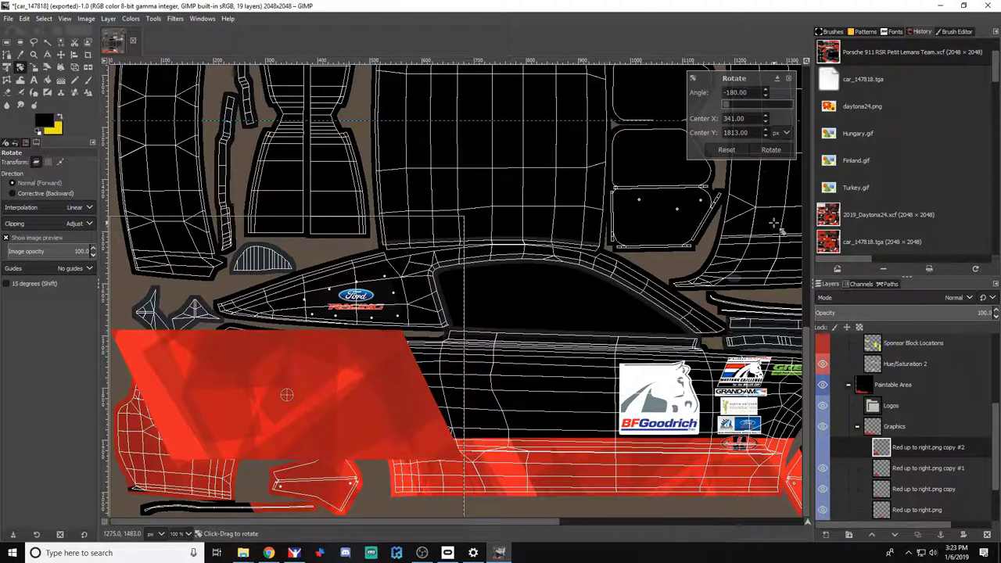
click(771, 149)
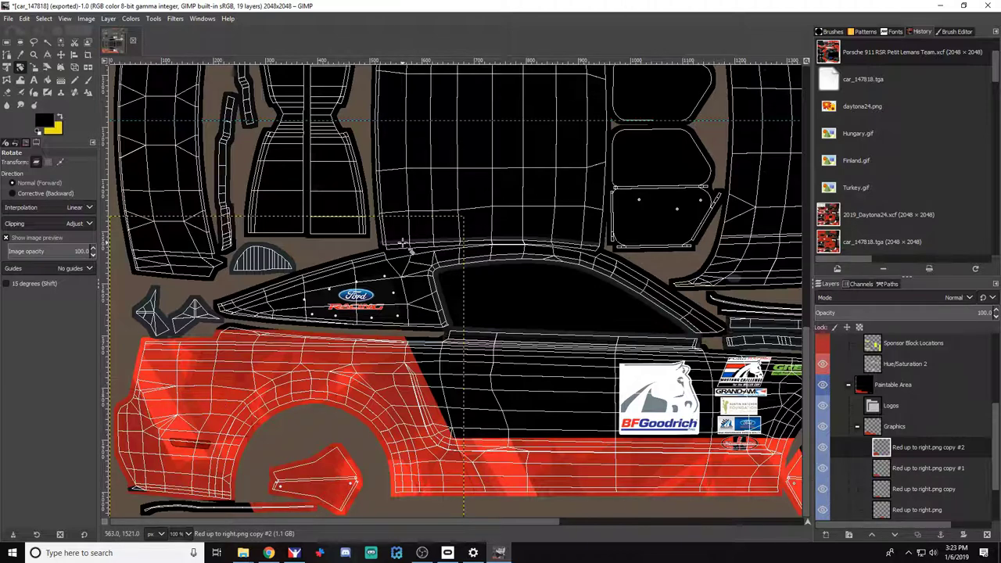
Export the livery to car_147818.tga, switch to the iRacing simulator and reload the car textures
key(ctrl+e)
key(alt+Tab)
key(alt+Tab)
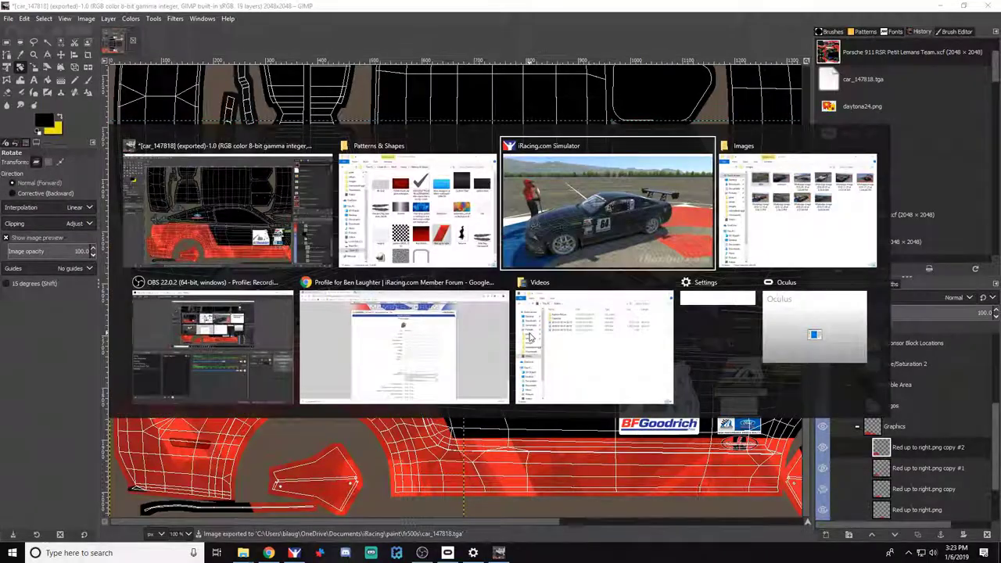
key(ctrl+r)
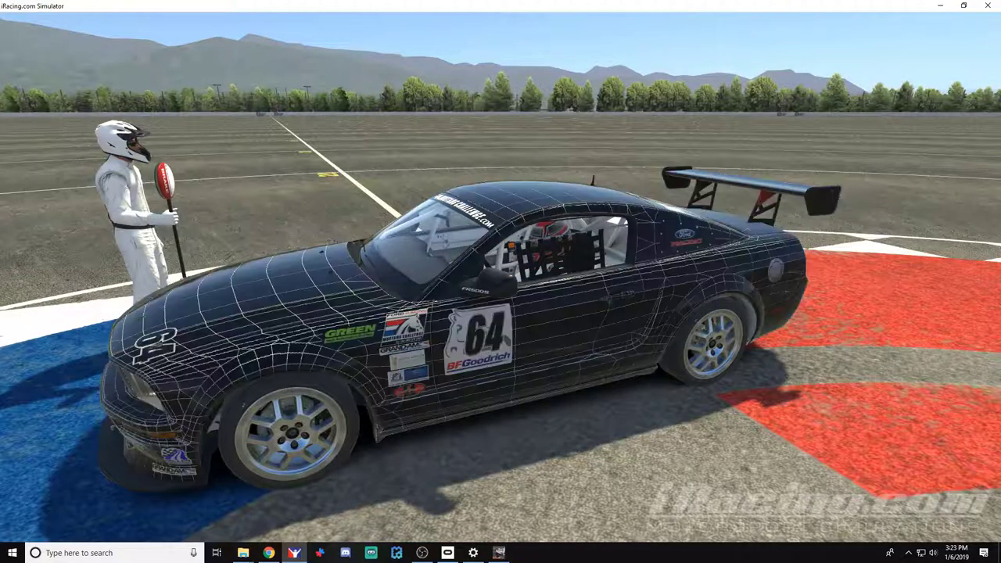
Examine the red graphics on the Mustang's side in iRacing, then bring the simulator interface back up
drag(501, 281, 218, 277)
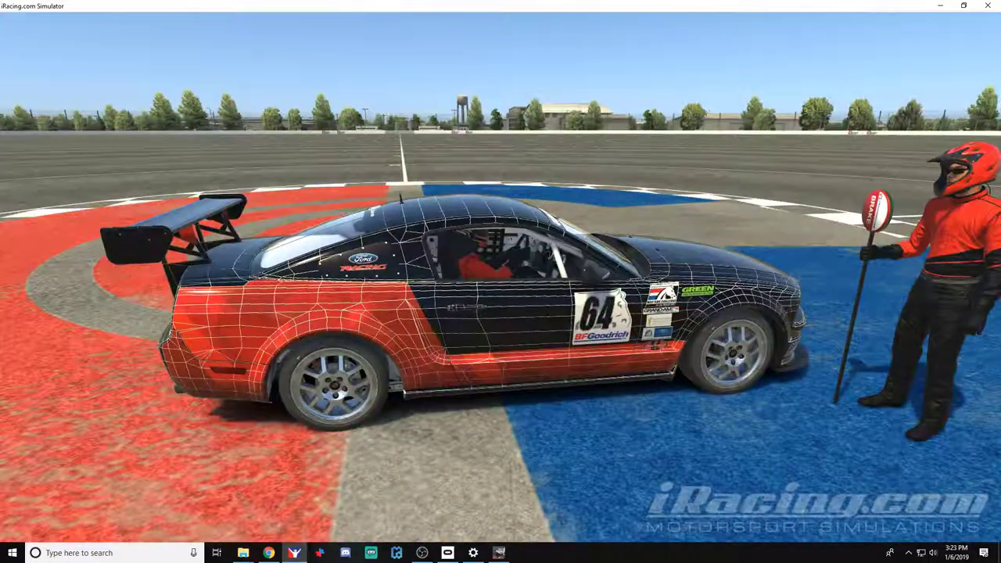
drag(500, 281, 438, 254)
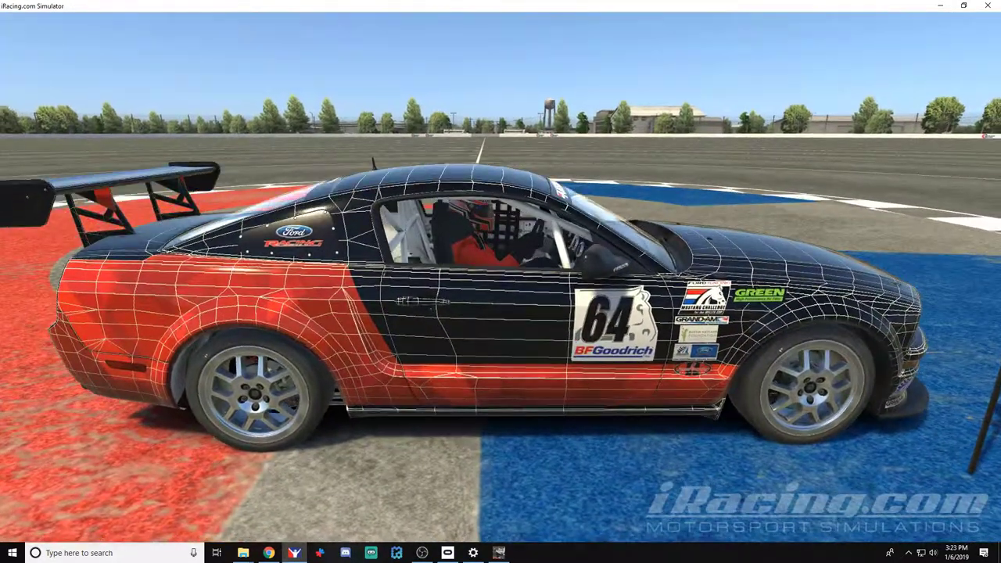
key(space)
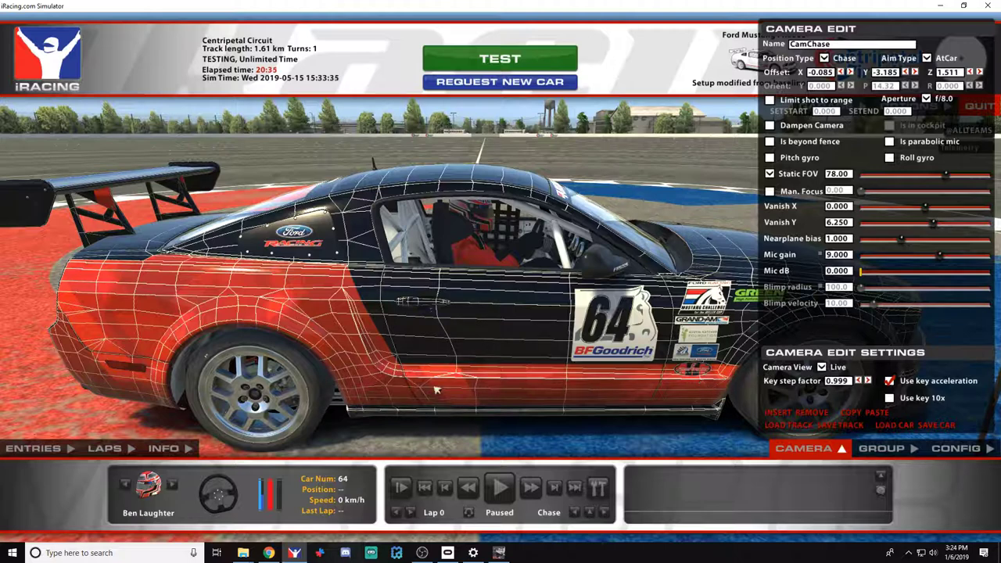
Switch to GIMP and start a path with the Paths tool where the lower door crease meets the front wheel arch
key(alt+Tab)
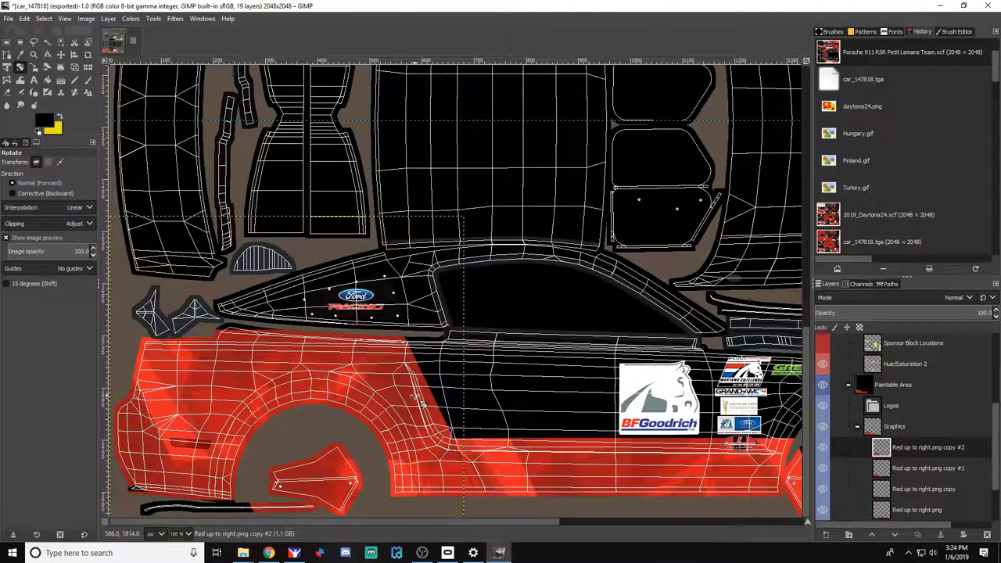
click(7, 55)
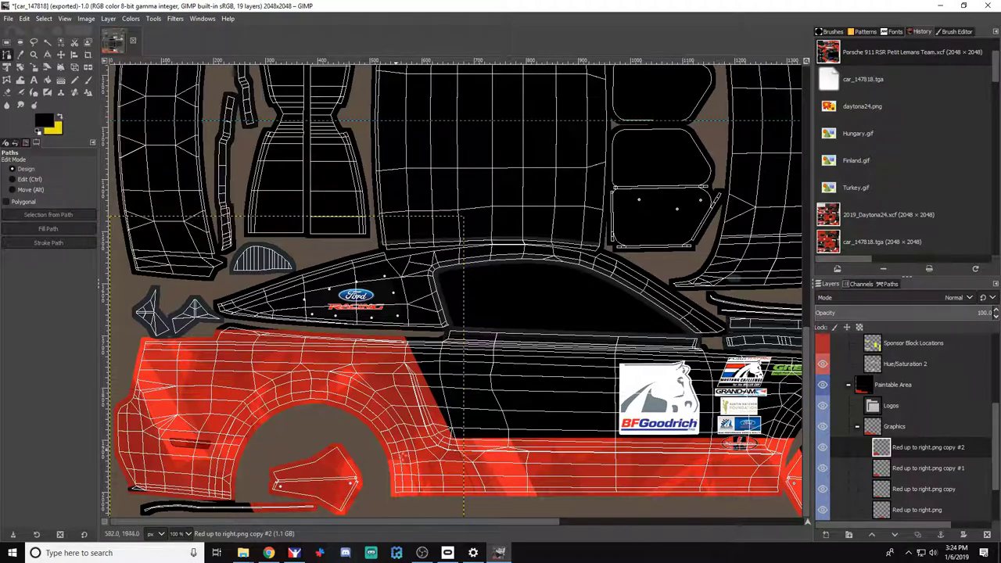
drag(506, 521, 564, 524)
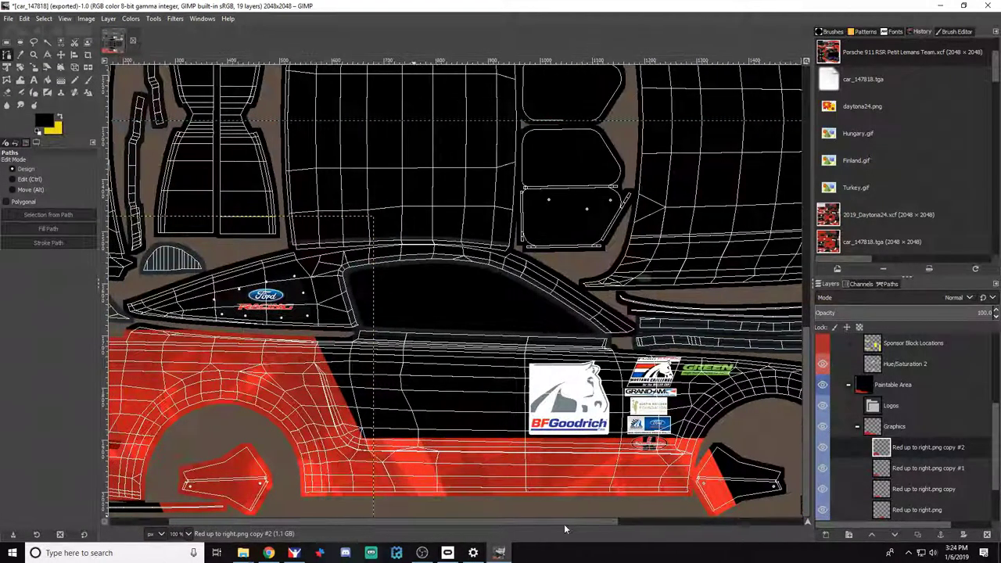
scroll(663, 494, up, 2)
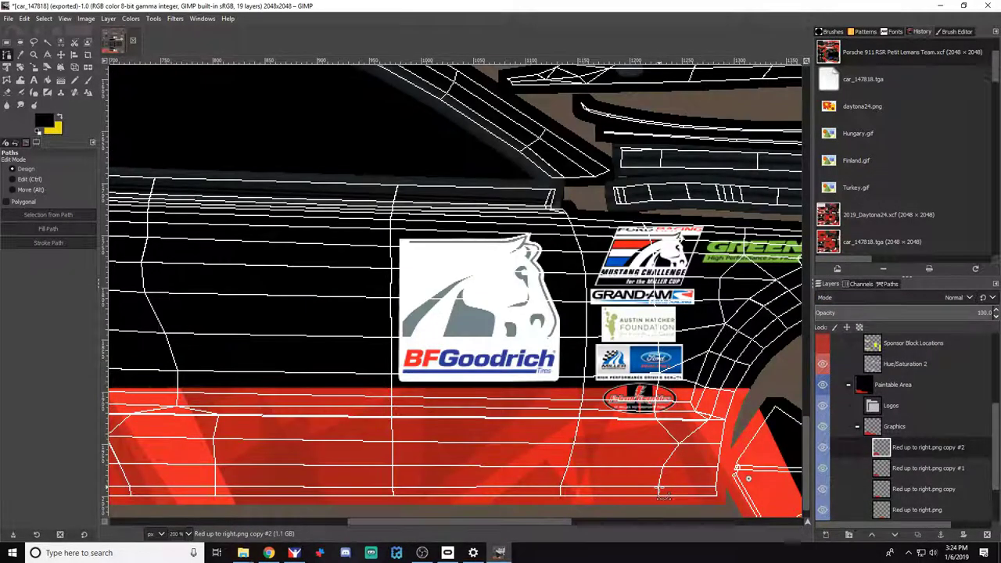
scroll(663, 494, down, 1)
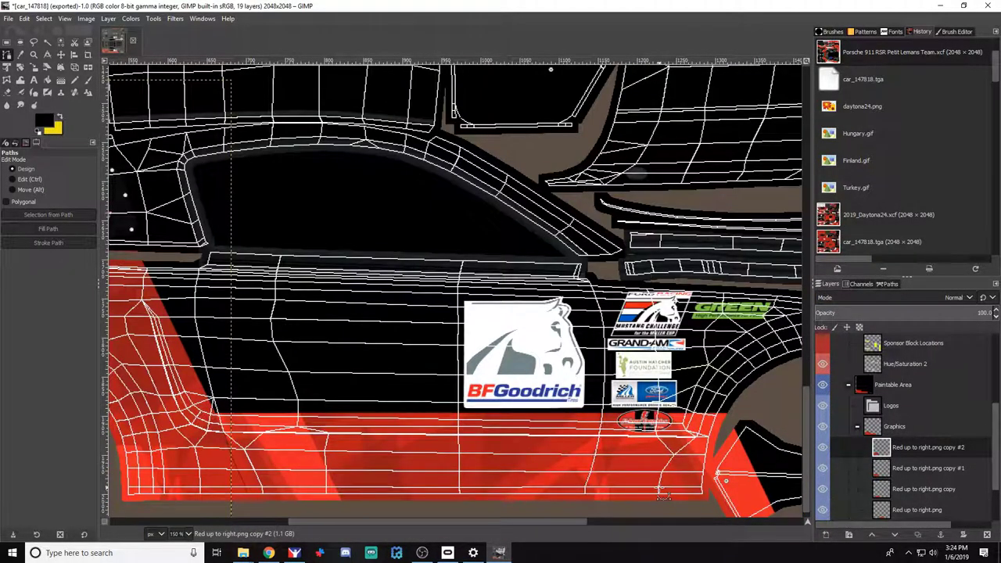
mouse_move(566, 523)
mouse_down()
mouse_move(576, 524)
mouse_move(558, 526)
mouse_up()
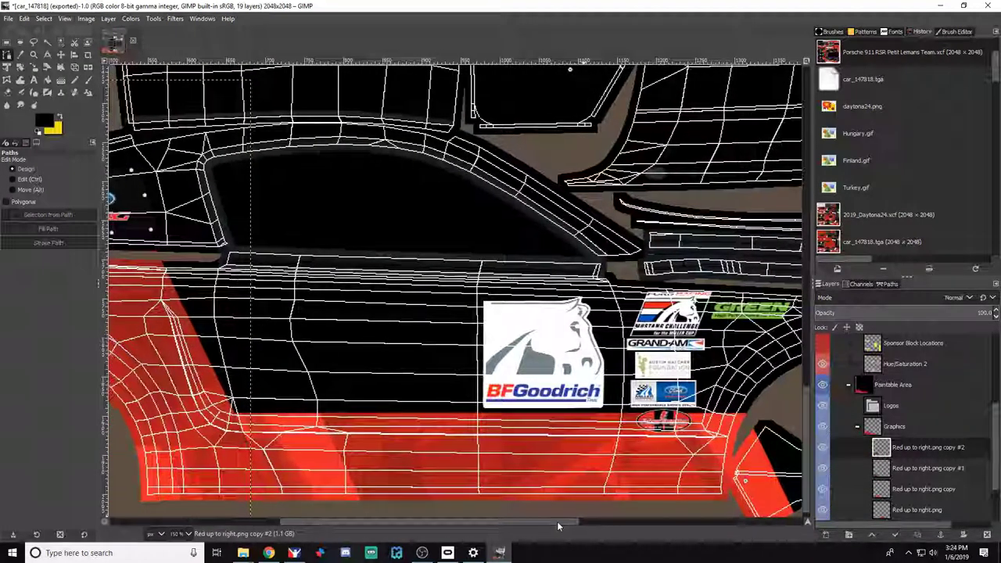
click(741, 437)
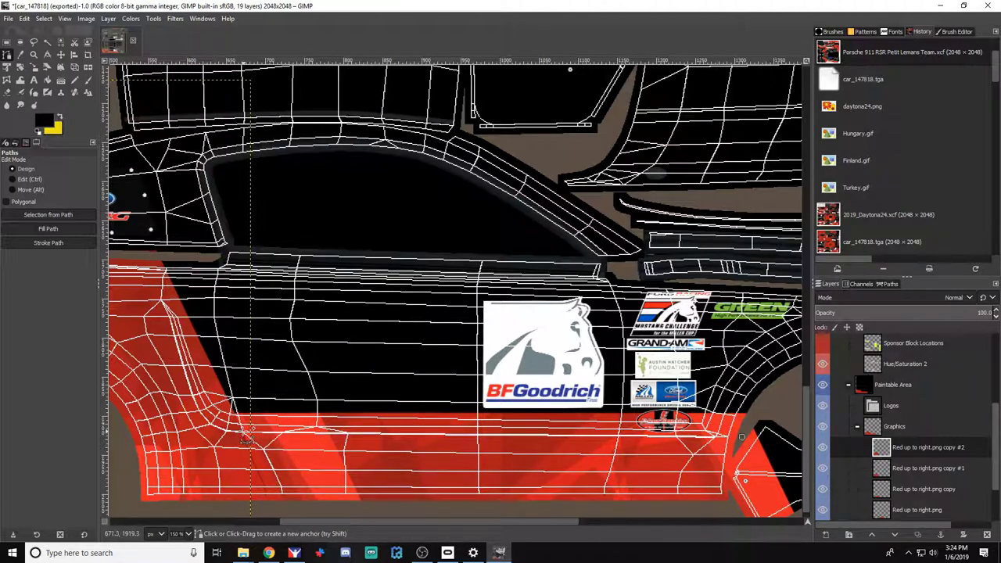
Continue the path back to the door's lower rear corner, up the crease behind the door and onto the upper quarter panel
scroll(244, 442, up, 3)
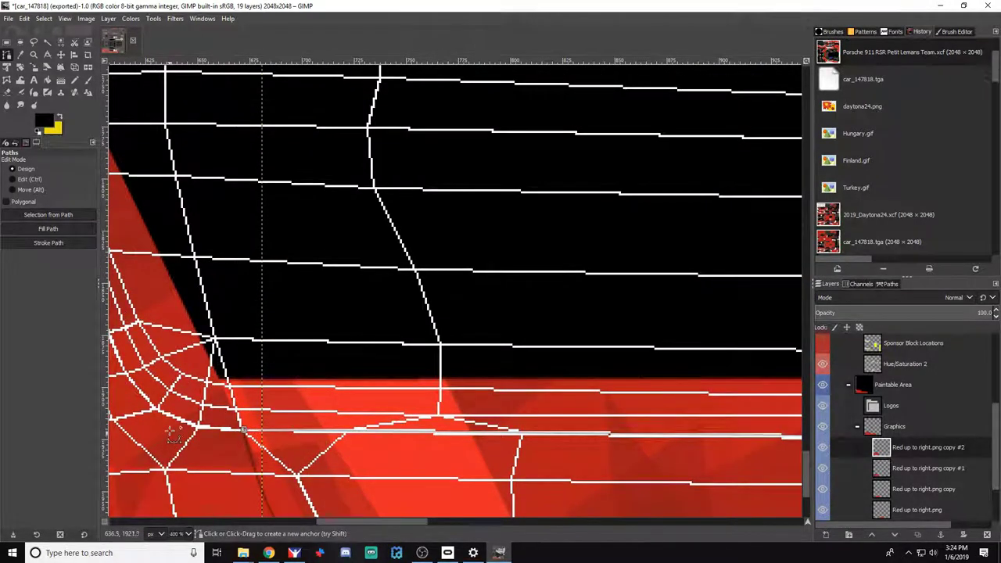
scroll(245, 436, down, 1)
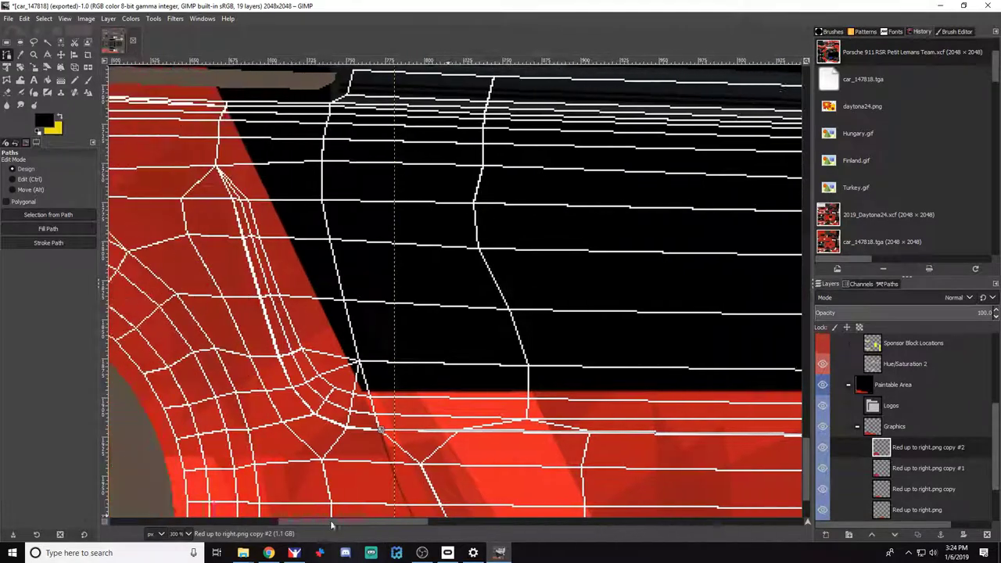
scroll(518, 478, left, 5)
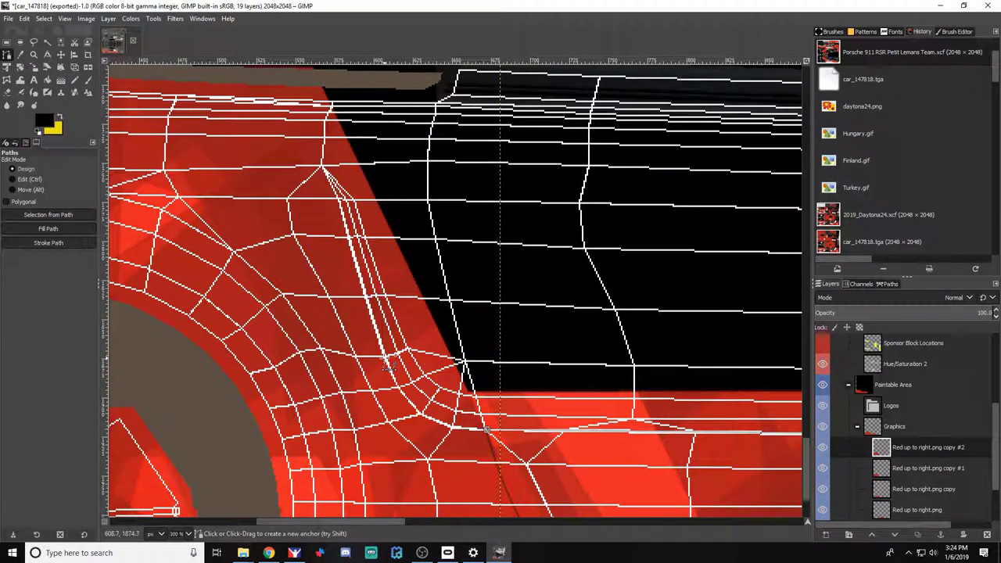
click(384, 357)
scroll(474, 395, left, 5)
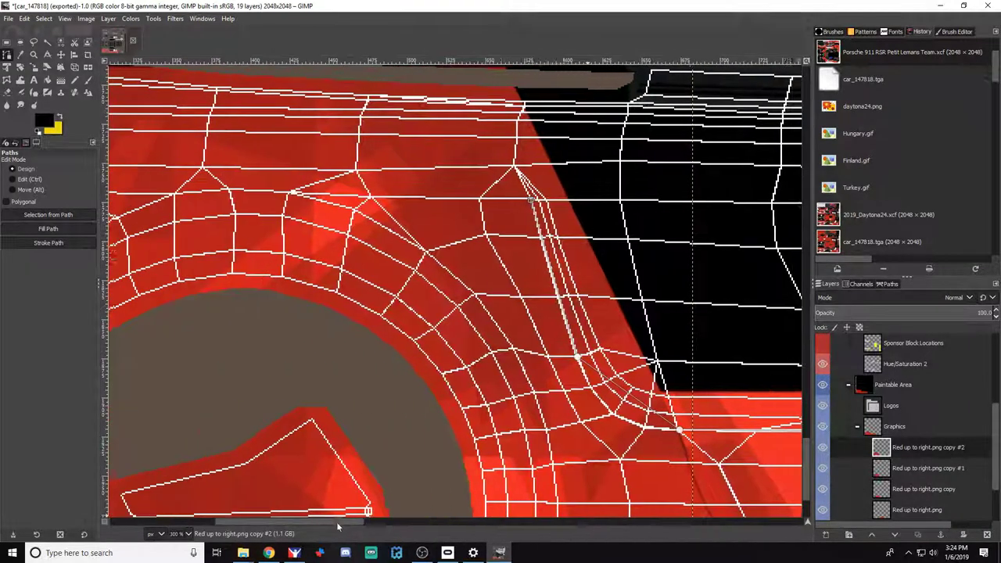
scroll(475, 395, up, 3)
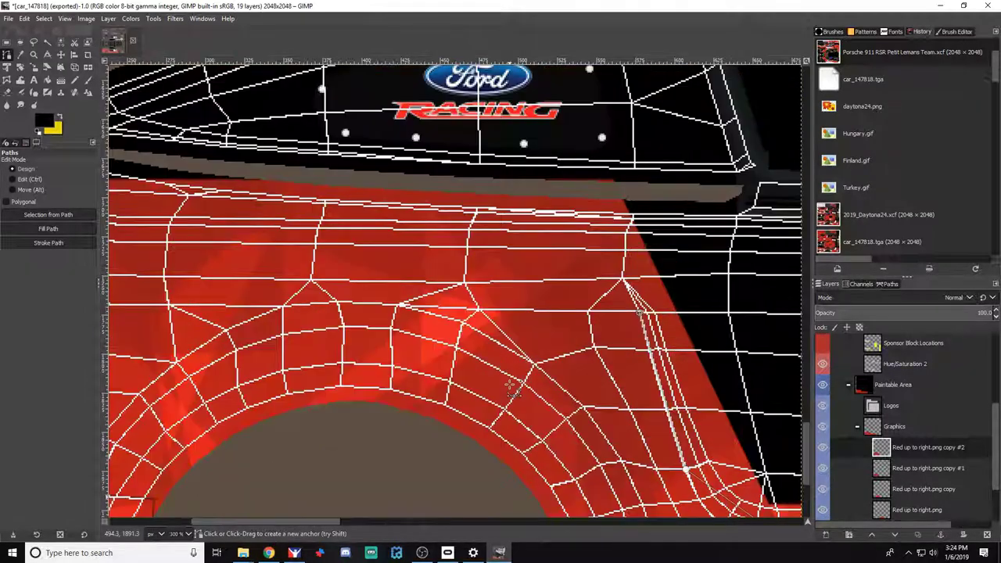
click(531, 249)
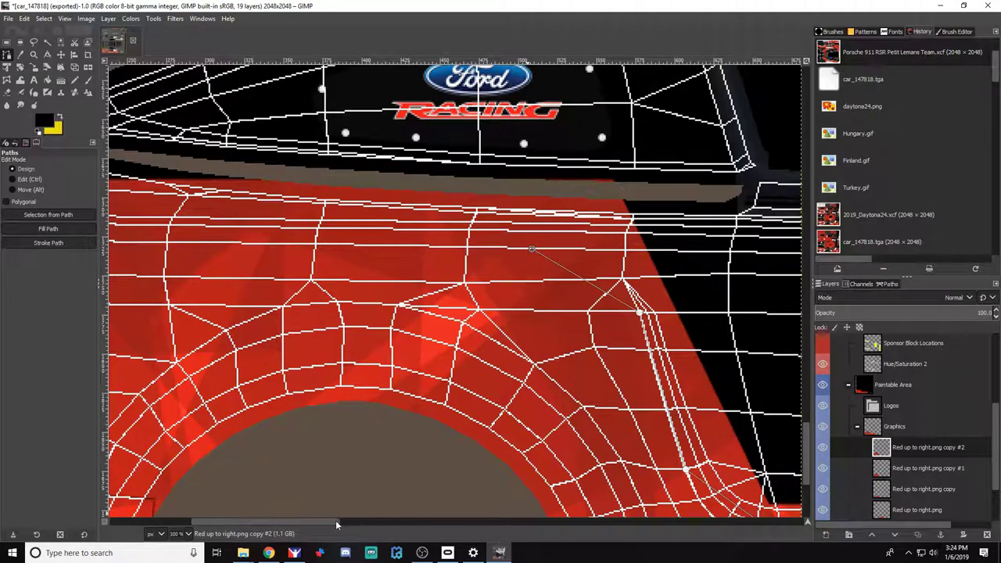
Extend the path rearward along the upper body line to an anchor just outside the quarter panel's rear edge
drag(336, 524, 252, 522)
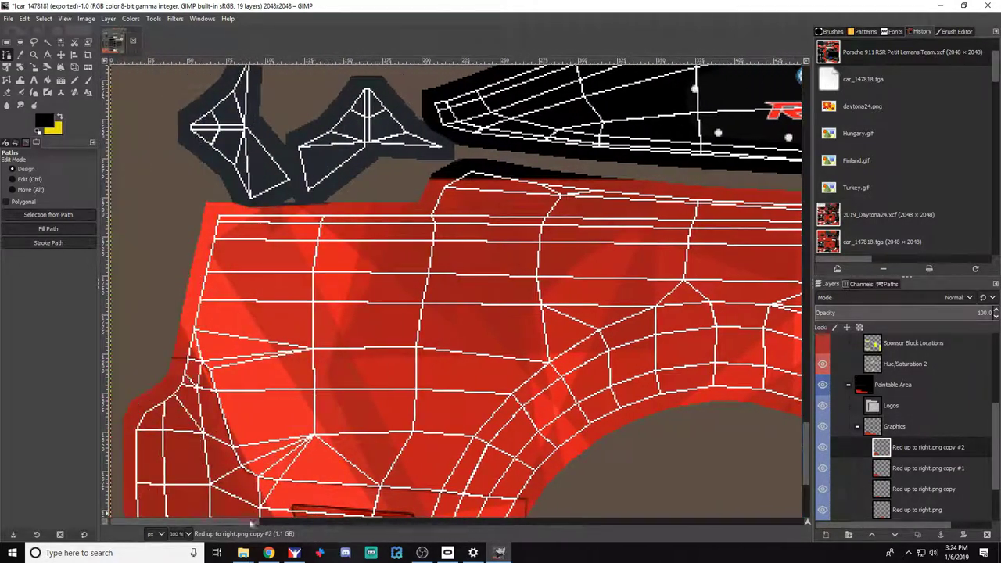
click(181, 243)
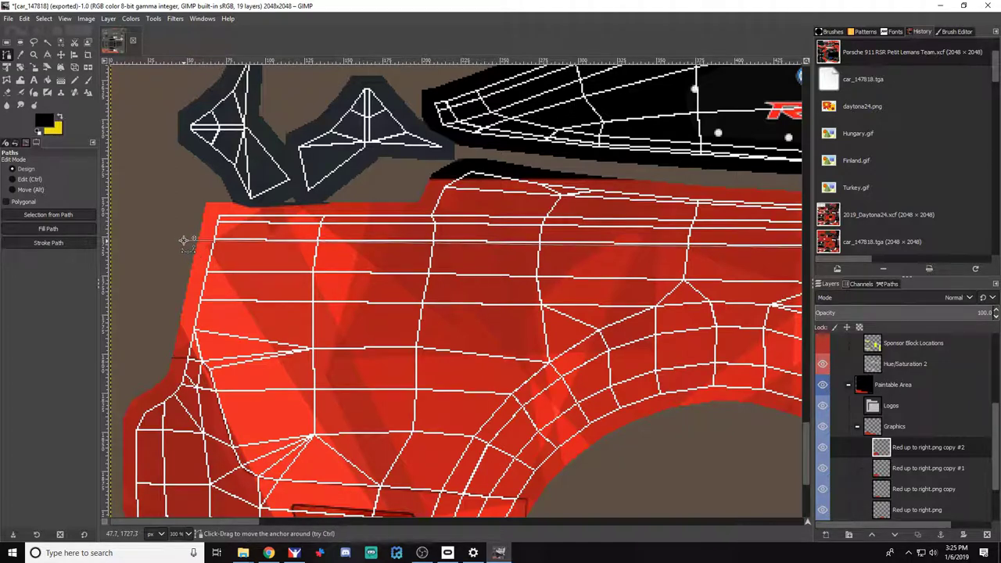
drag(181, 242, 172, 239)
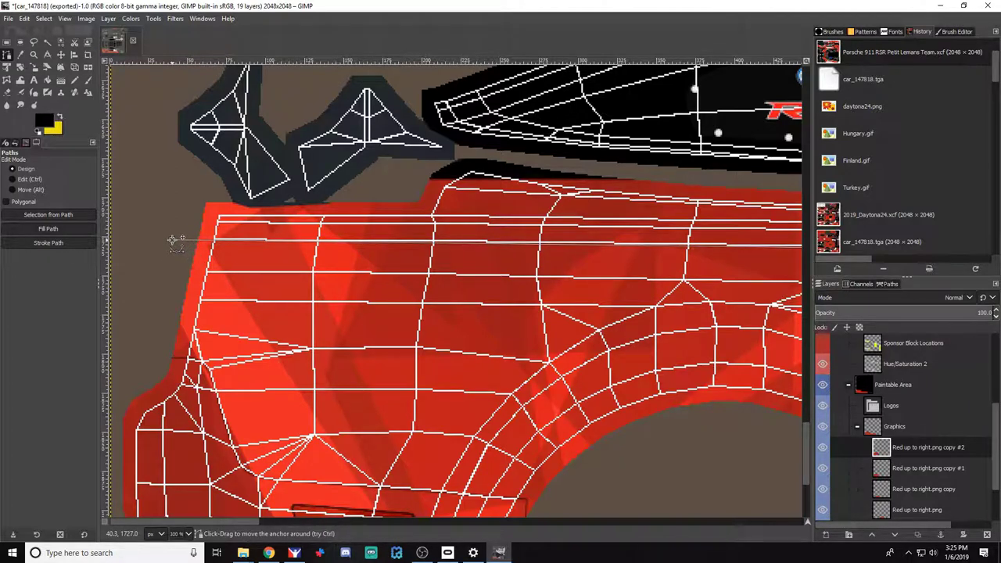
click(117, 414)
click(129, 485)
scroll(125, 511, down, 2)
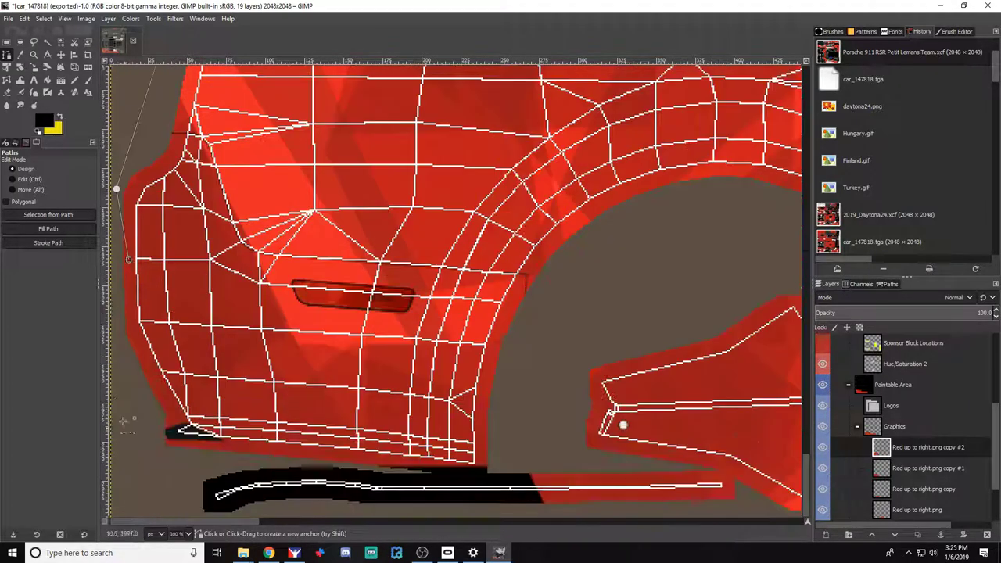
click(123, 358)
click(178, 456)
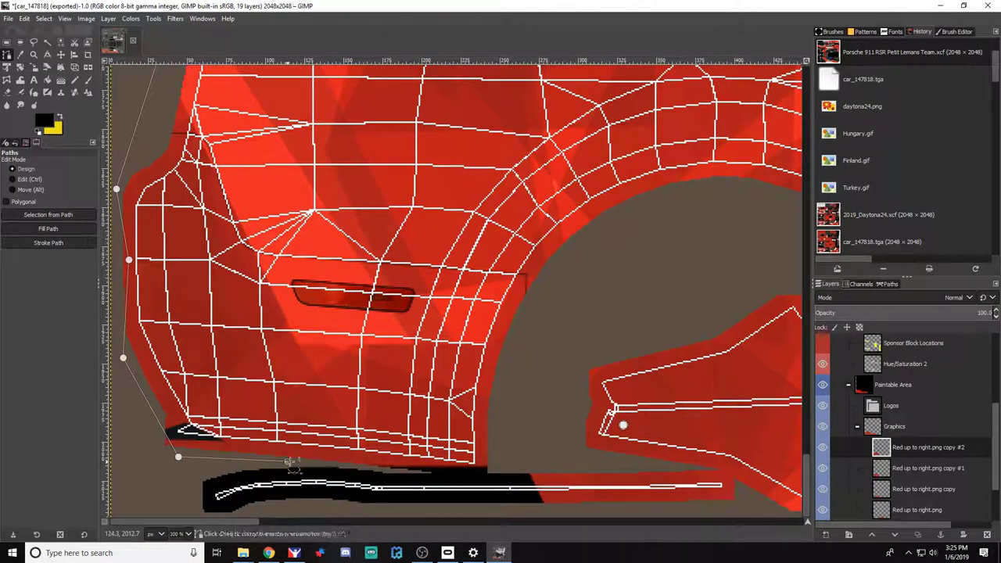
click(420, 465)
click(491, 470)
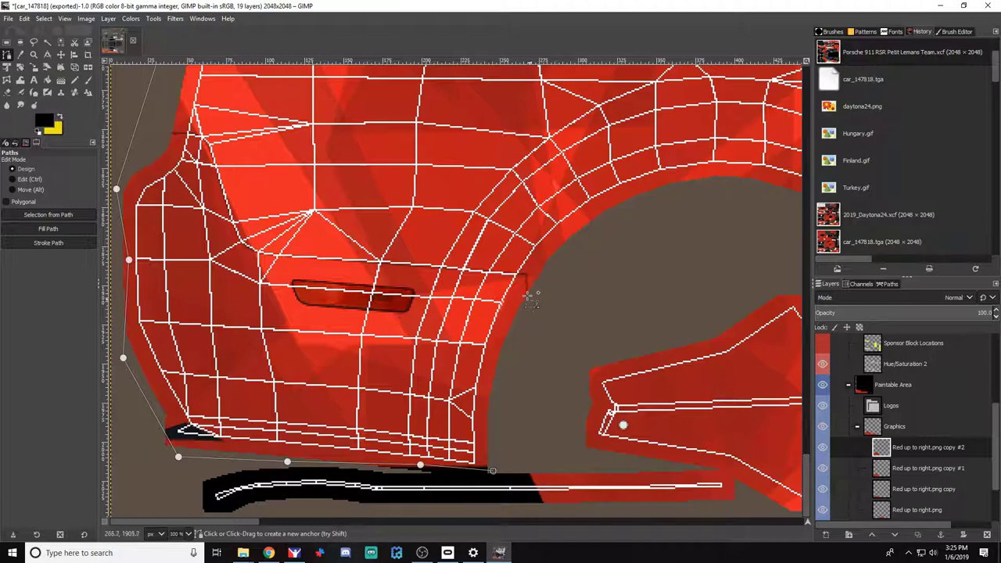
drag(526, 294, 728, 217)
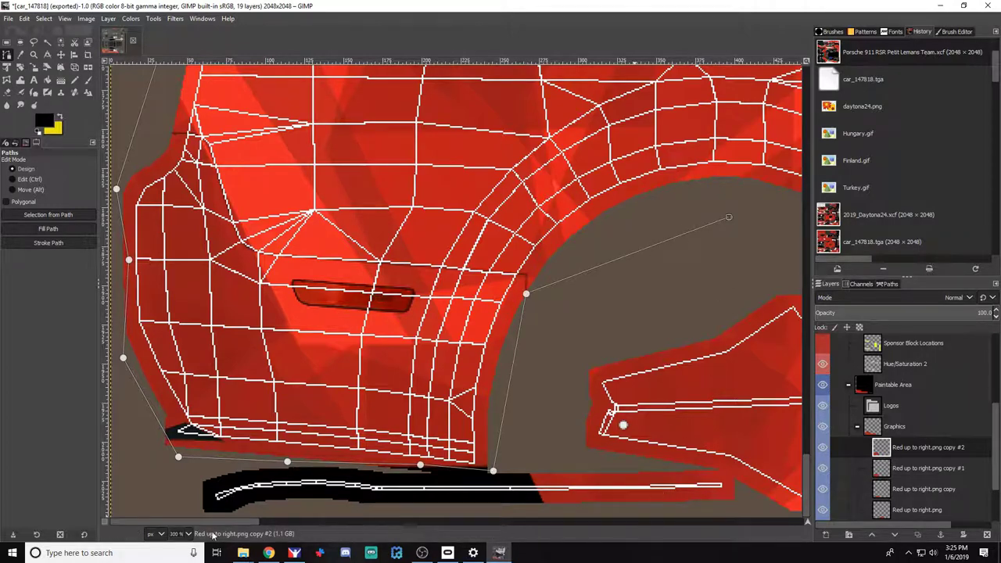
drag(229, 522, 325, 520)
click(403, 251)
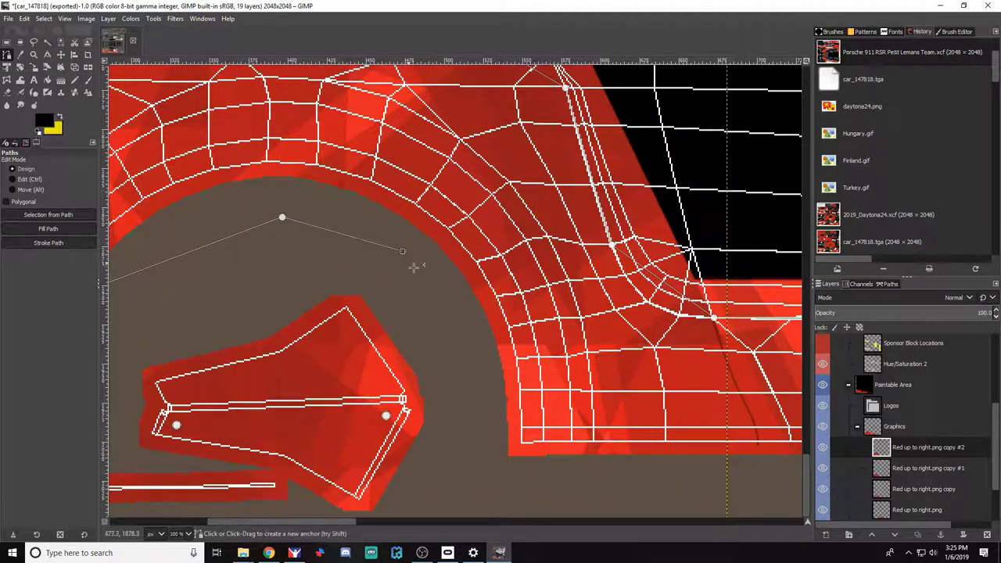
click(485, 335)
click(491, 448)
click(550, 476)
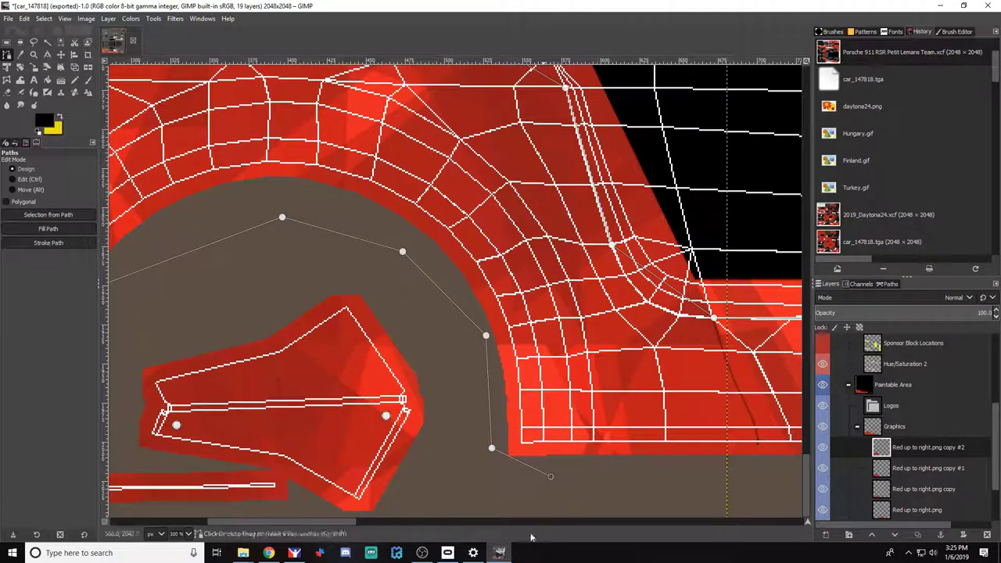
drag(333, 522, 298, 528)
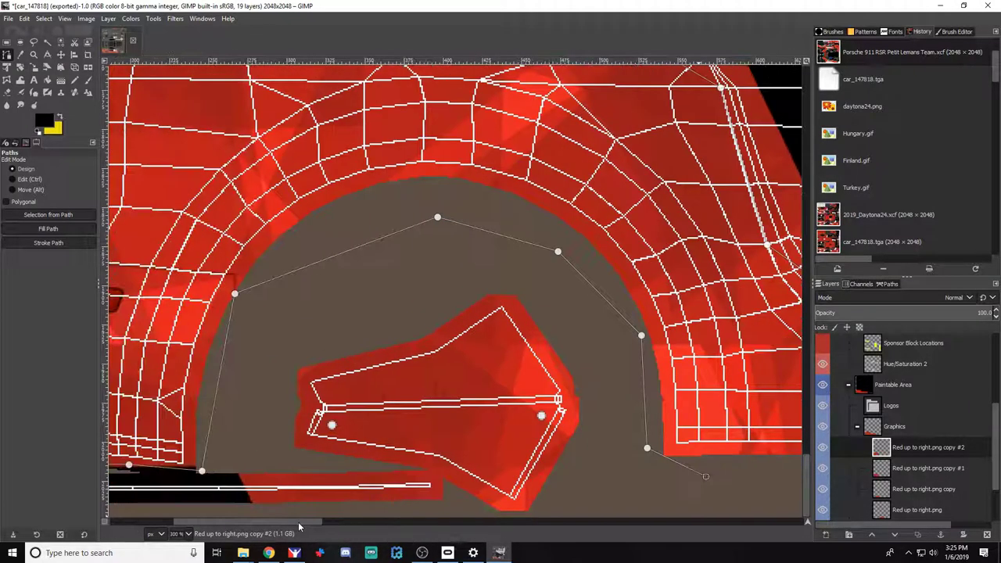
ctrl+scroll(325, 376, down, 3)
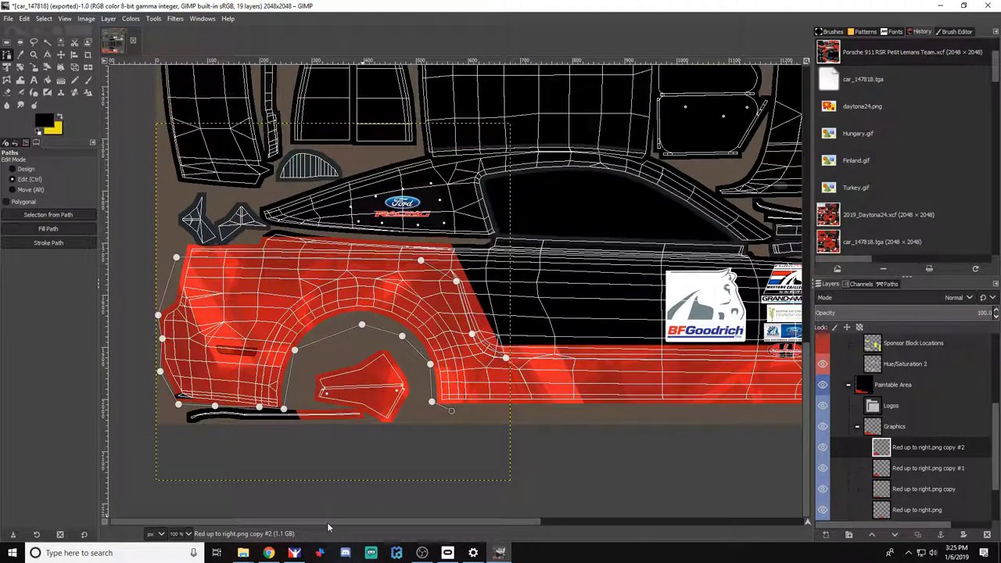
key(ctrl+z)
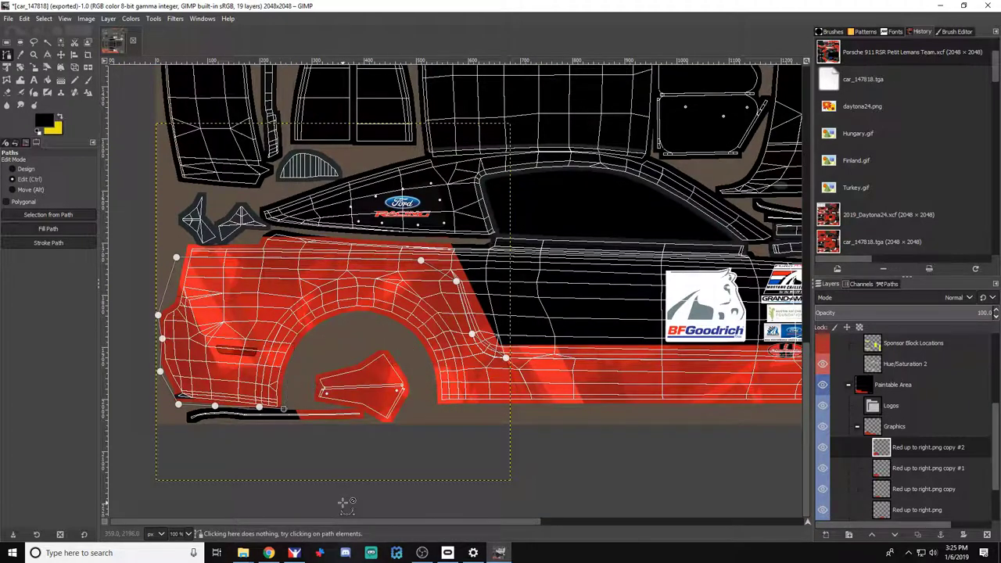
key(ctrl+z)
key(ctrl+z)
key(ctrl+z)
key(ctrl+z)
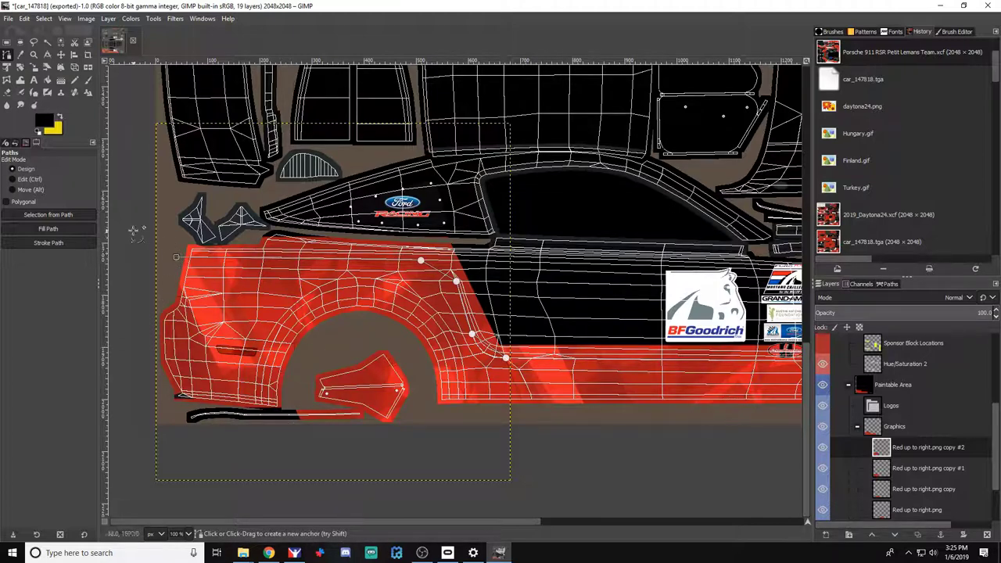
Route the path above the quarter panel's upper edge, down across the rear of the door and forward above the red sill to the front wheel arch
click(180, 242)
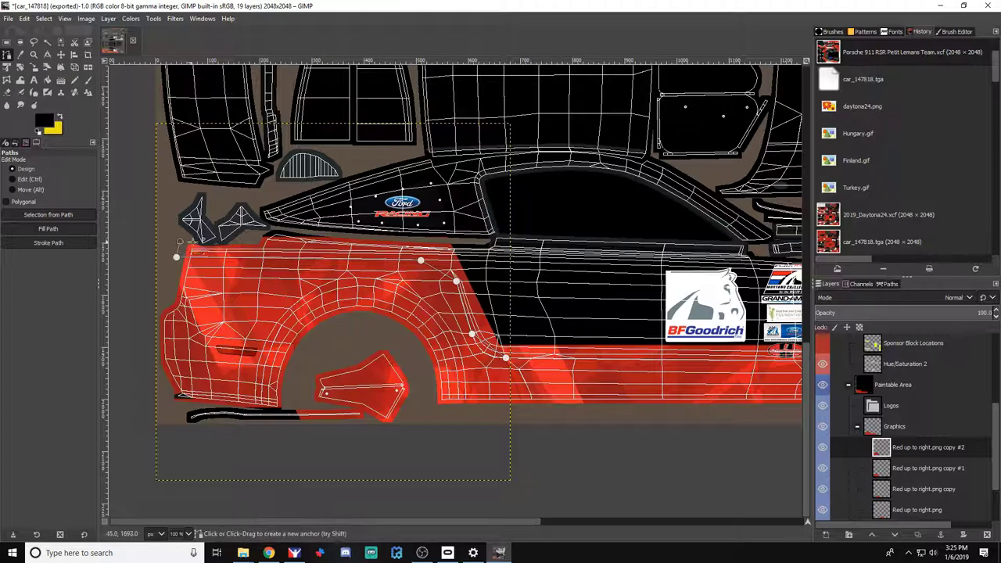
click(249, 241)
click(265, 232)
click(360, 239)
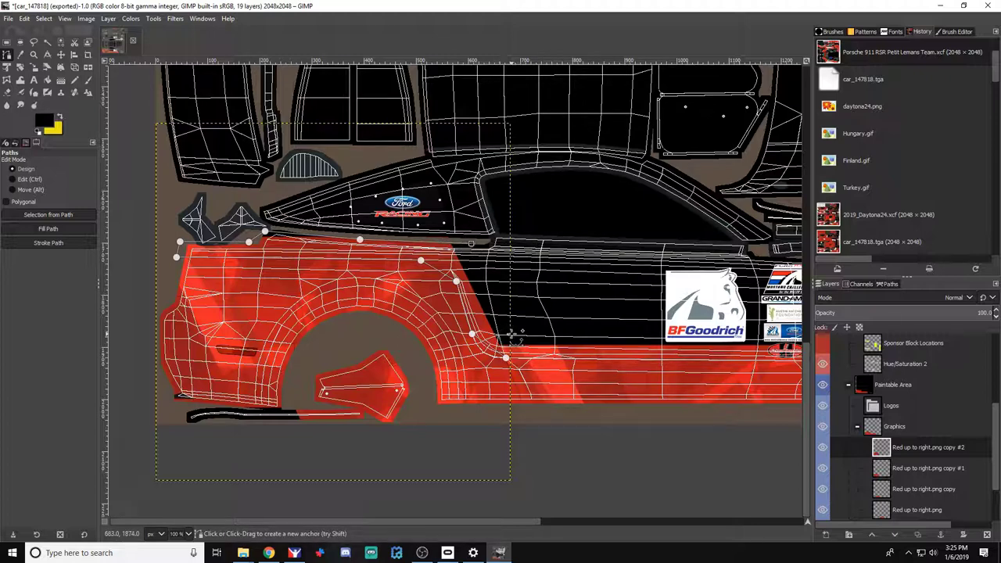
click(511, 333)
drag(431, 522, 501, 521)
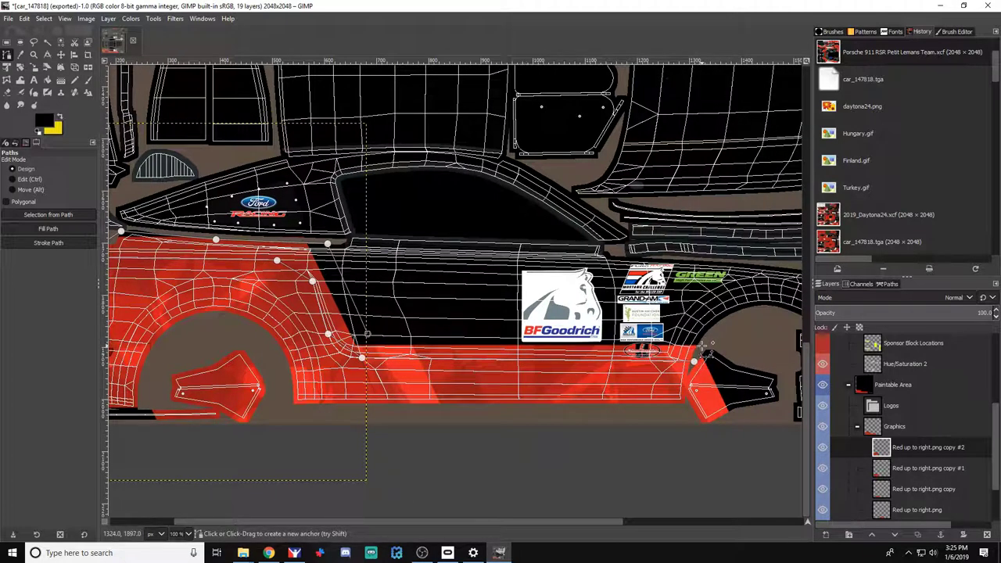
click(701, 345)
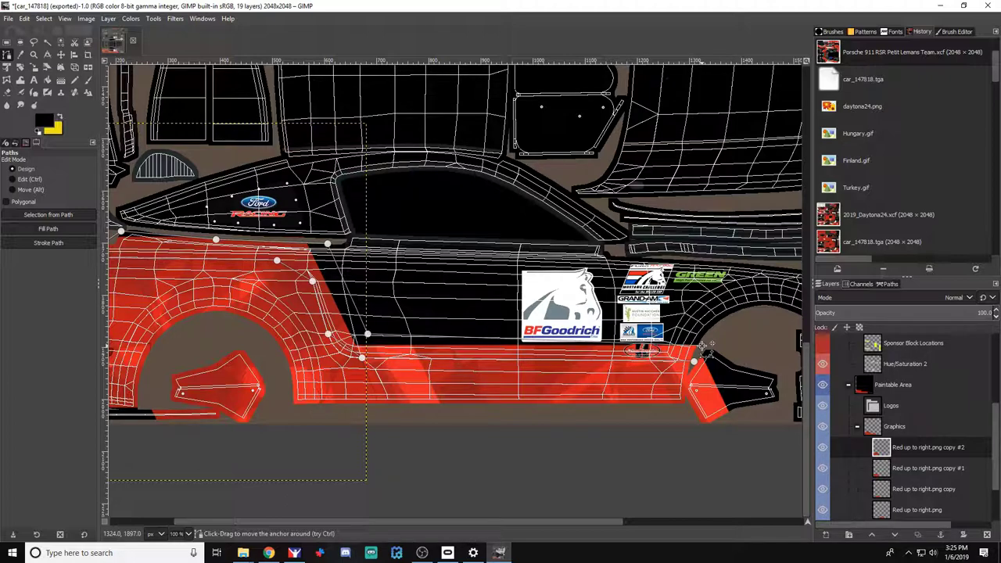
scroll(704, 344, up, 4)
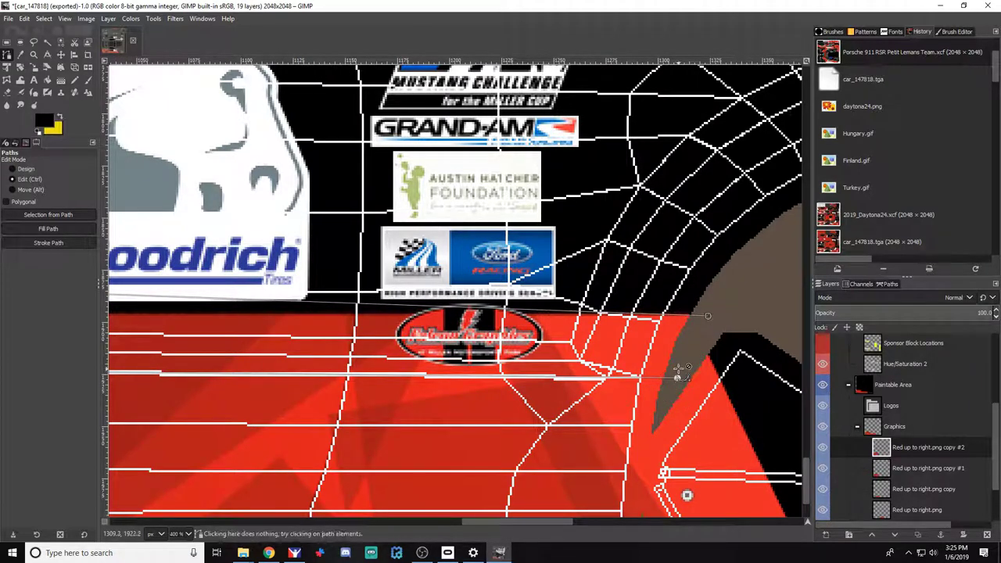
Bend the path segment at the door's lower rear corner and adjust its handles to follow the curved crease into the sill line
scroll(678, 367, down, 2)
drag(545, 534, 375, 534)
scroll(465, 374, up, 3)
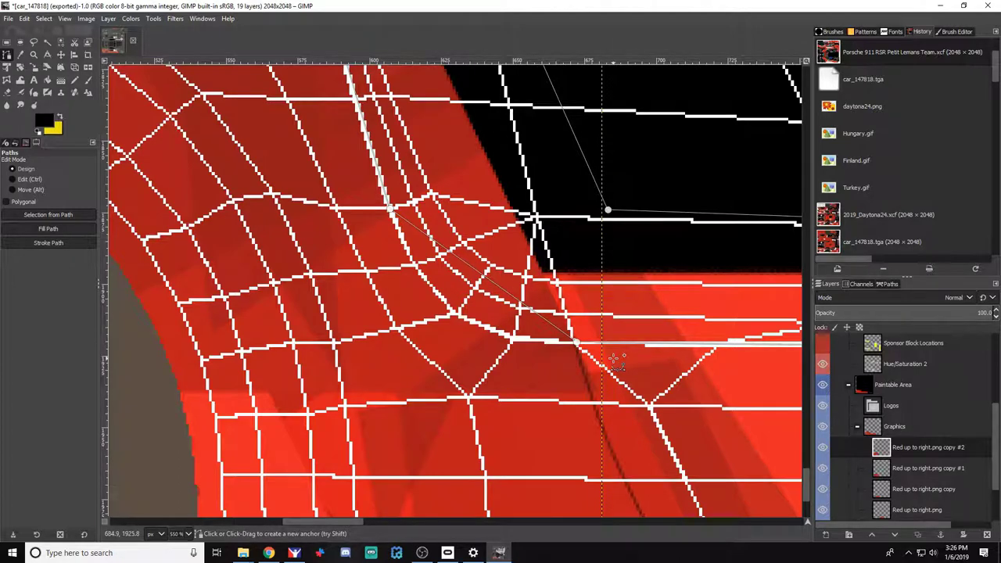
scroll(496, 321, up, 1)
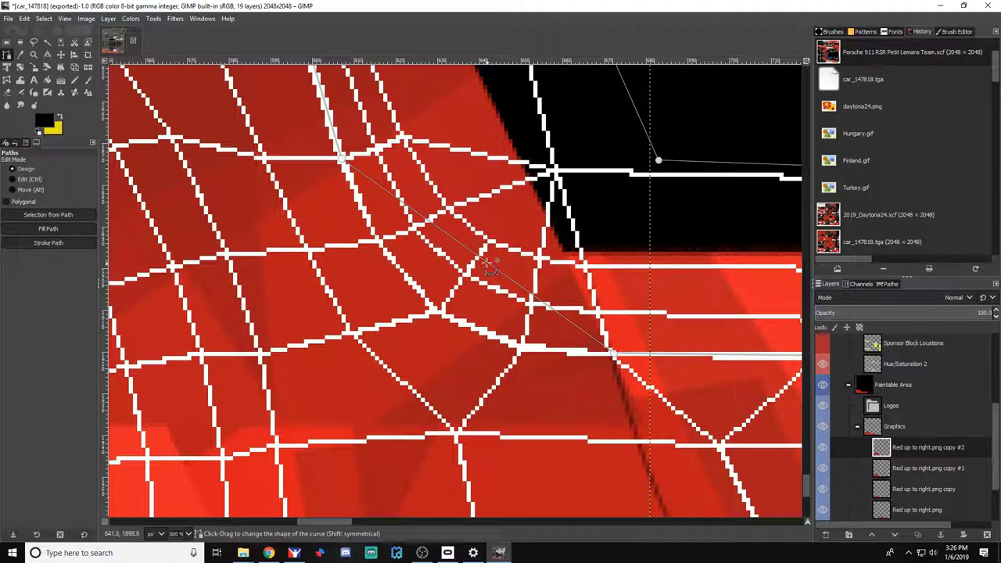
drag(485, 266, 433, 308)
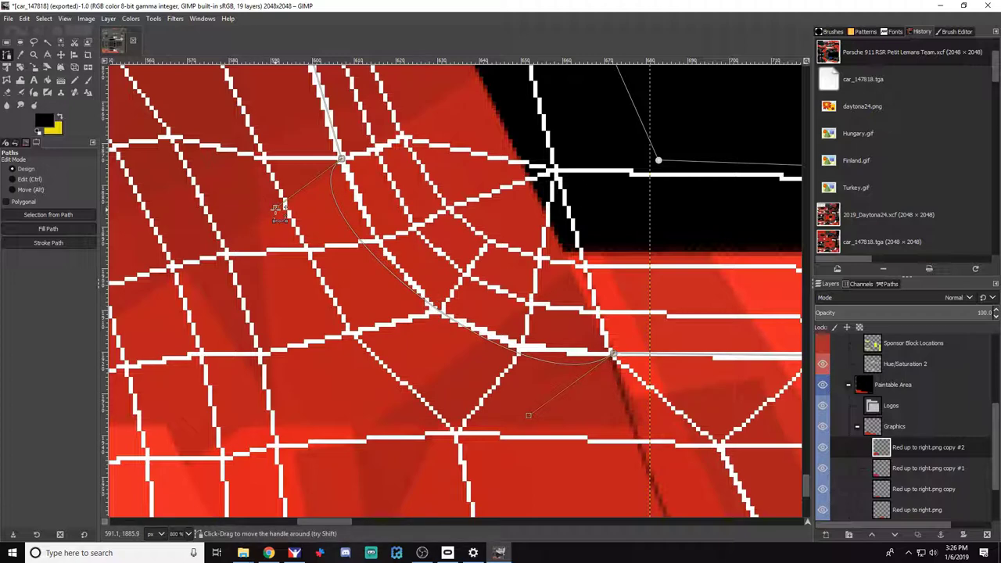
drag(275, 207, 340, 249)
drag(303, 240, 272, 210)
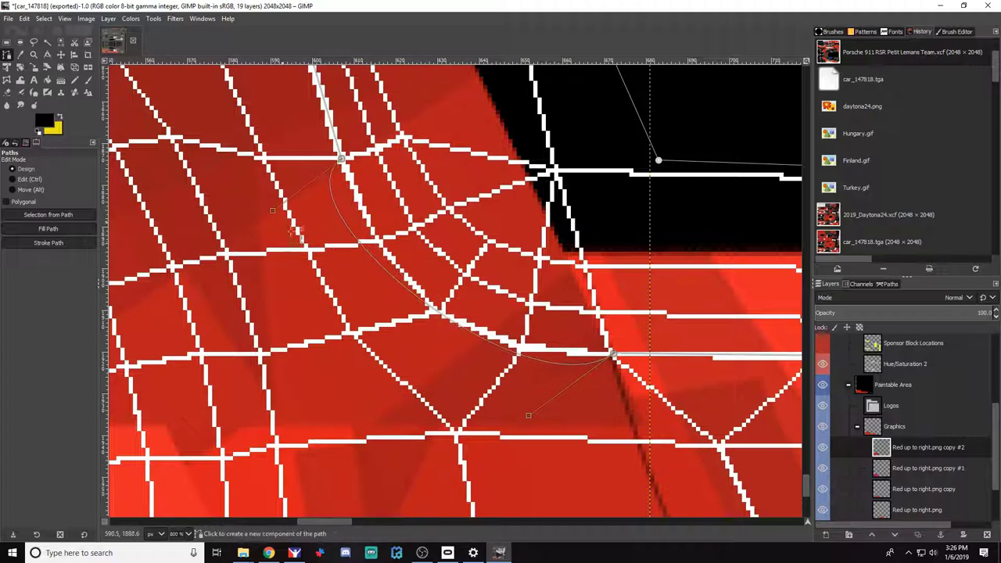
drag(528, 415, 419, 356)
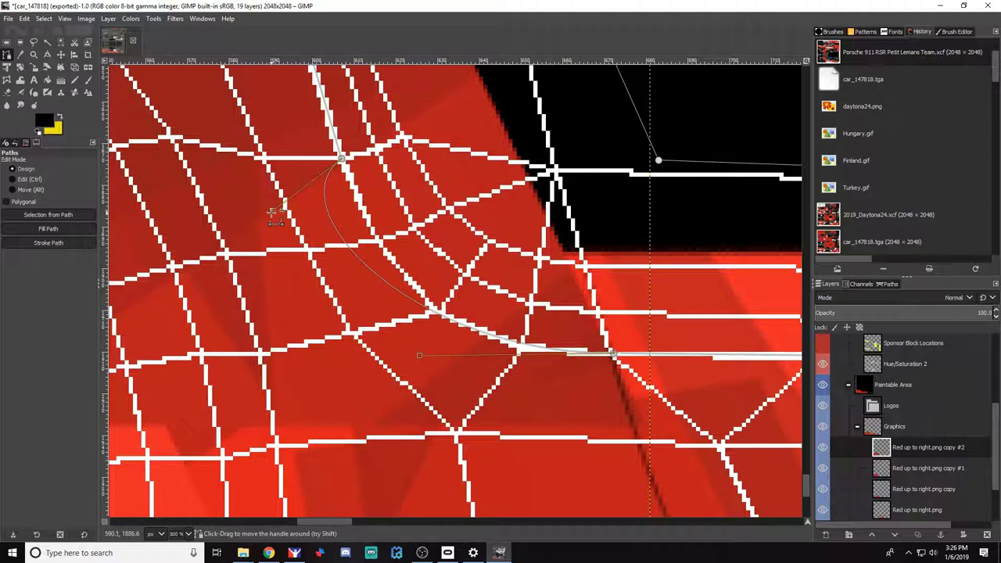
drag(272, 213, 369, 245)
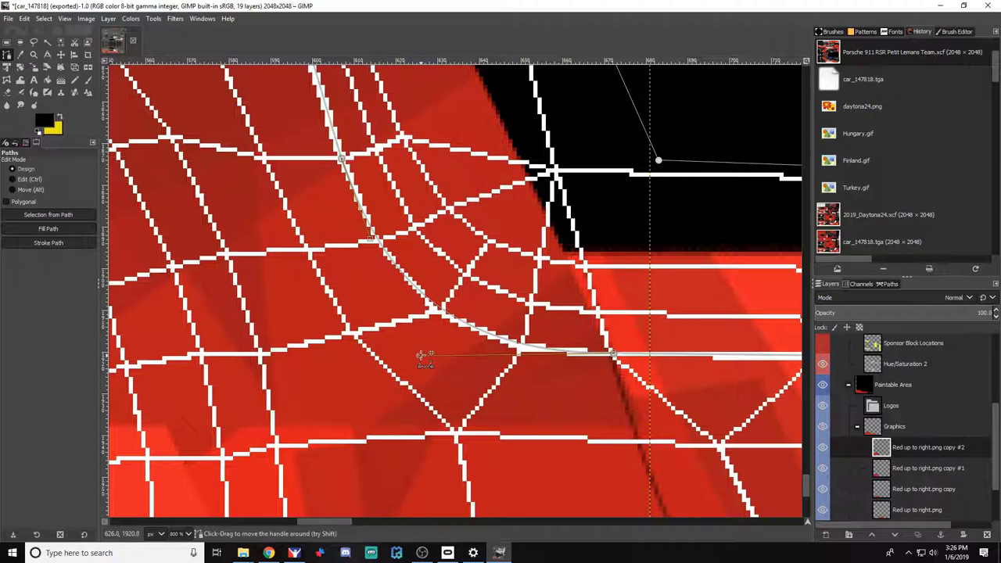
drag(421, 355, 413, 361)
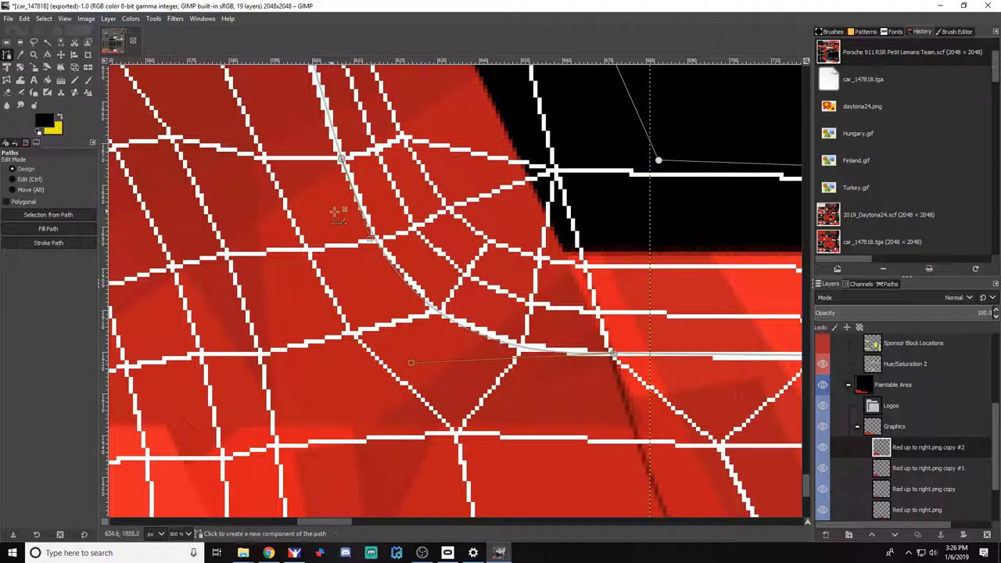
drag(371, 240, 386, 235)
Curve the path segment at the top of the crease behind the door, adjusting both handles to blend into the upper quarter panel line
scroll(316, 283, up, 5)
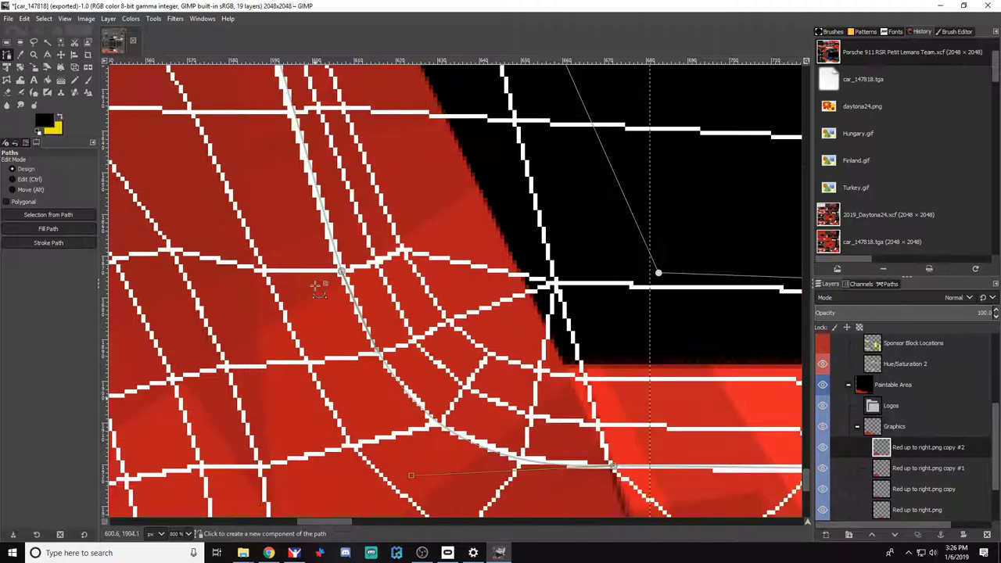
scroll(319, 284, up, 5)
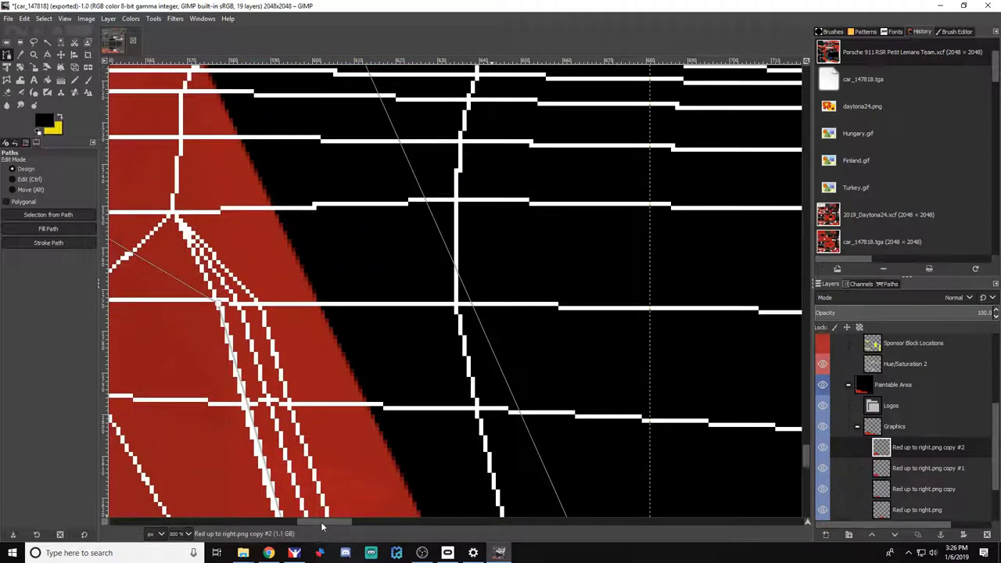
drag(321, 523, 295, 525)
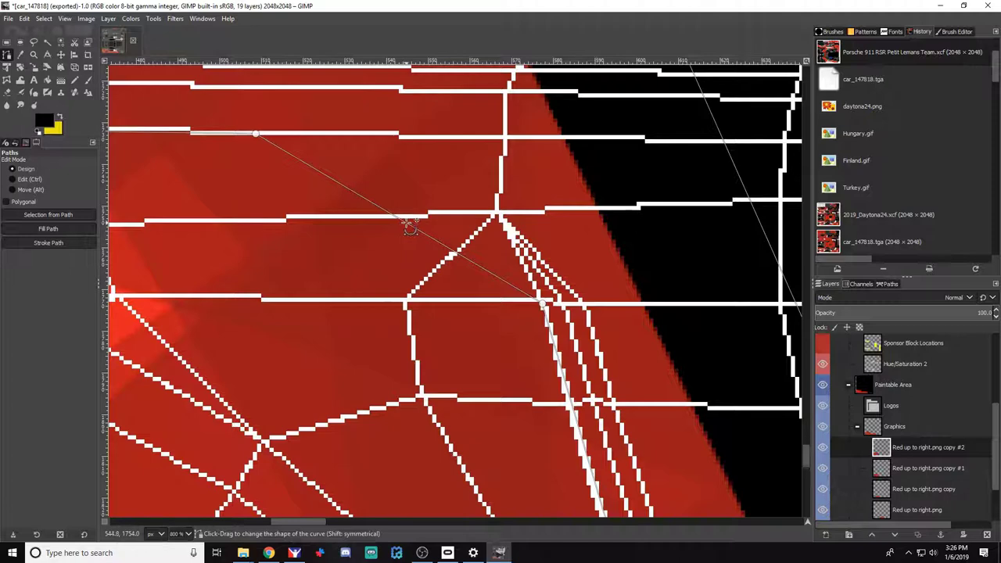
drag(408, 225, 480, 186)
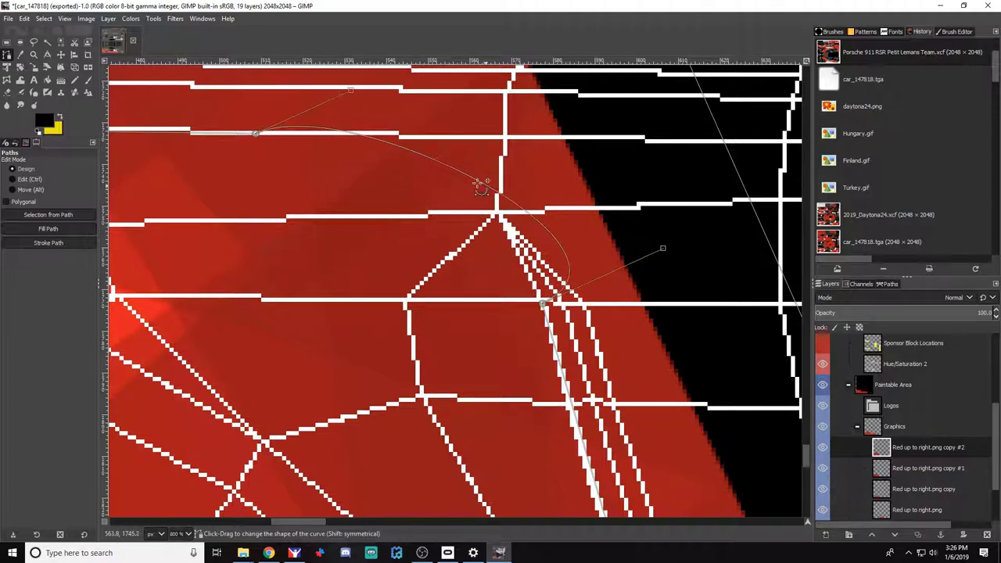
drag(350, 91, 414, 123)
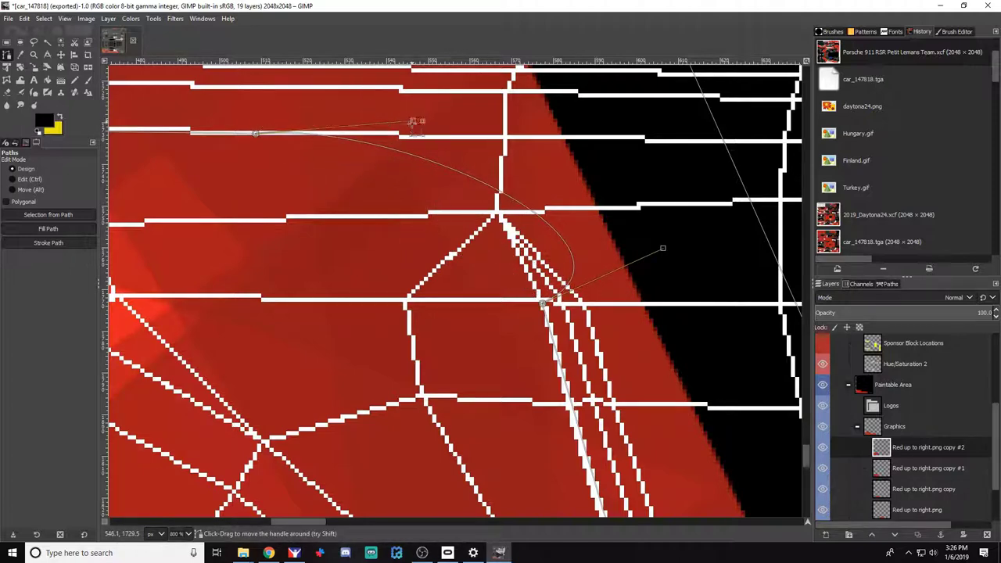
drag(662, 248, 532, 211)
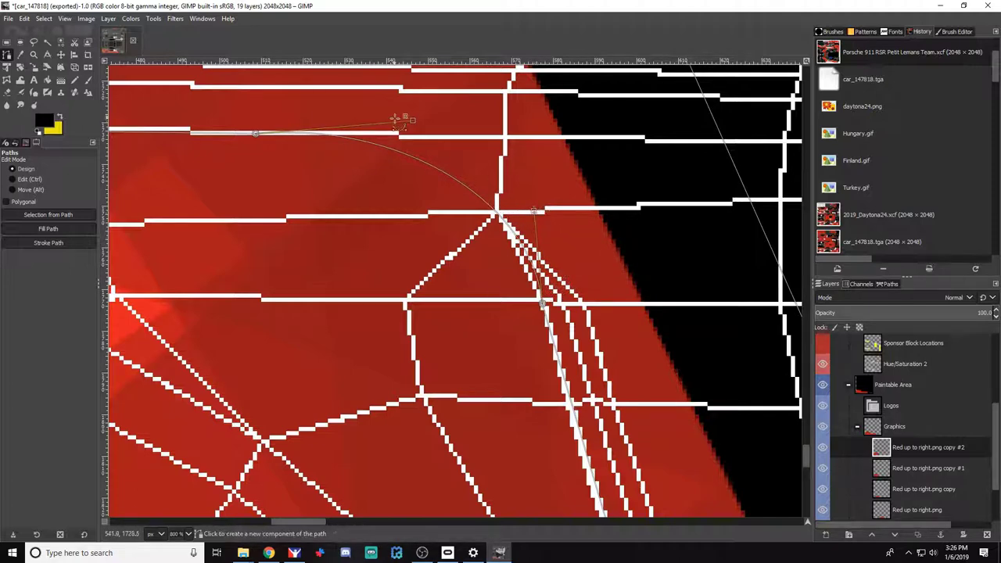
drag(411, 121, 415, 135)
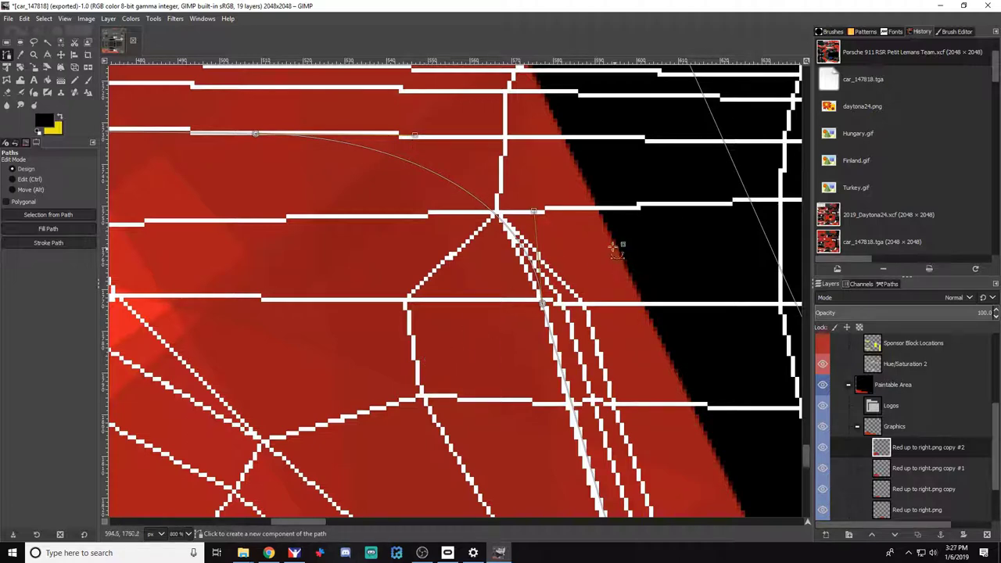
drag(535, 217, 518, 221)
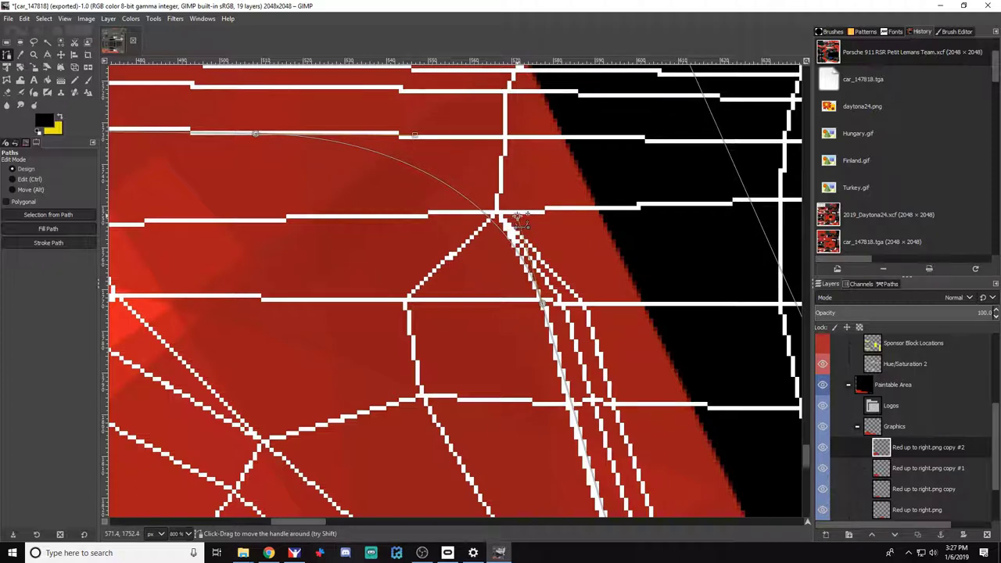
Convert the closed path to a selection and choose the Paintbrush with a white foreground colour
scroll(500, 321, down, 6)
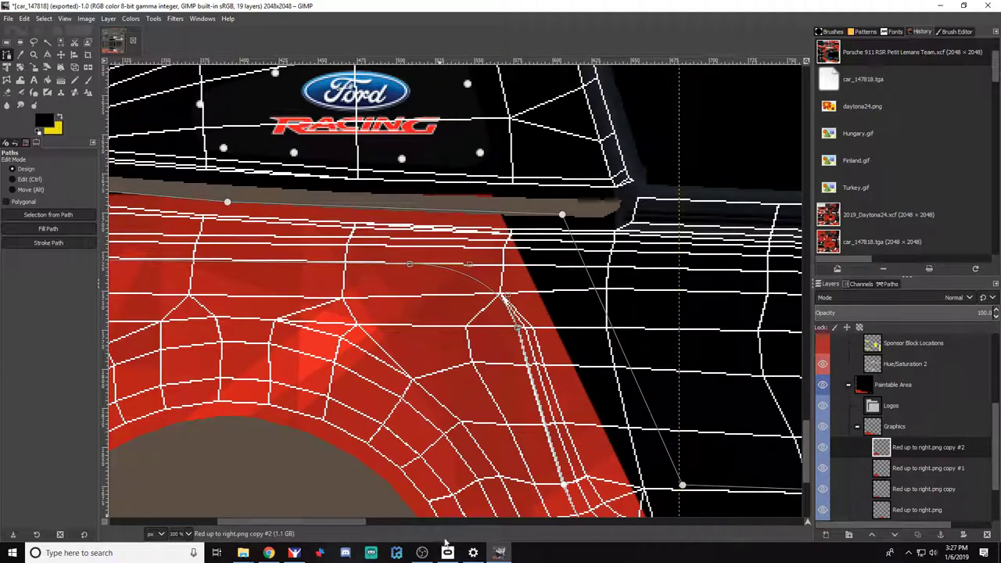
drag(364, 526, 584, 522)
scroll(545, 485, down, 5)
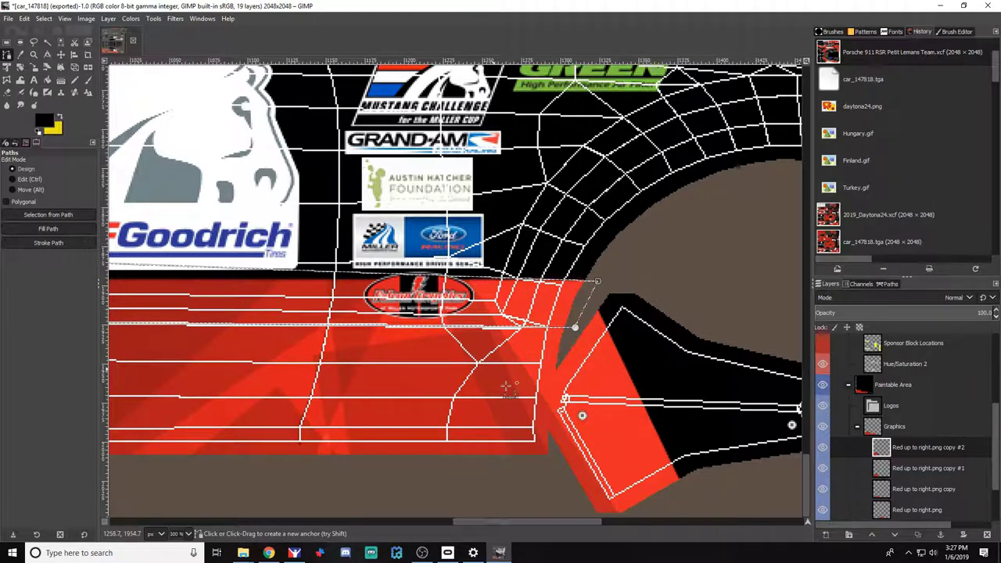
drag(481, 520, 465, 539)
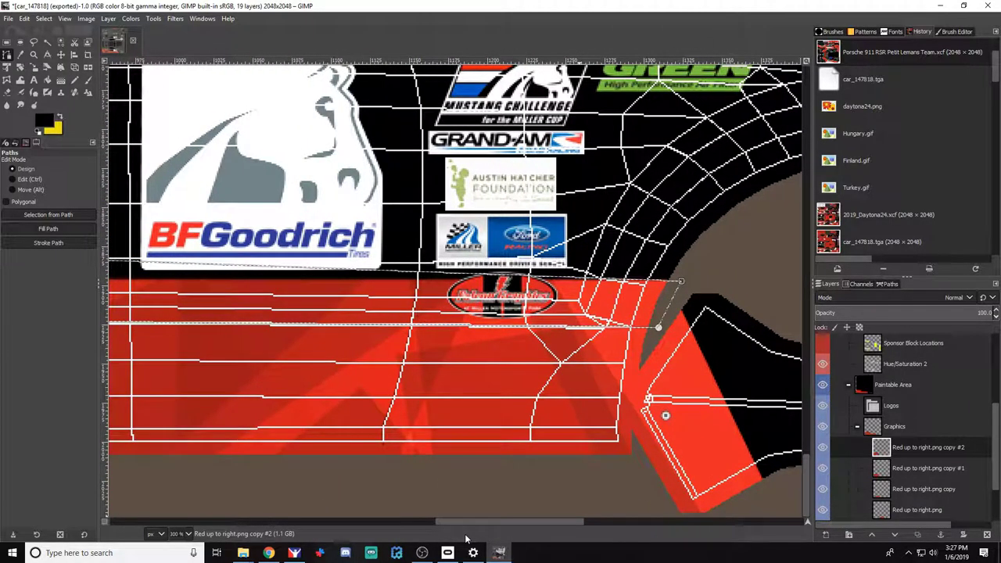
click(87, 79)
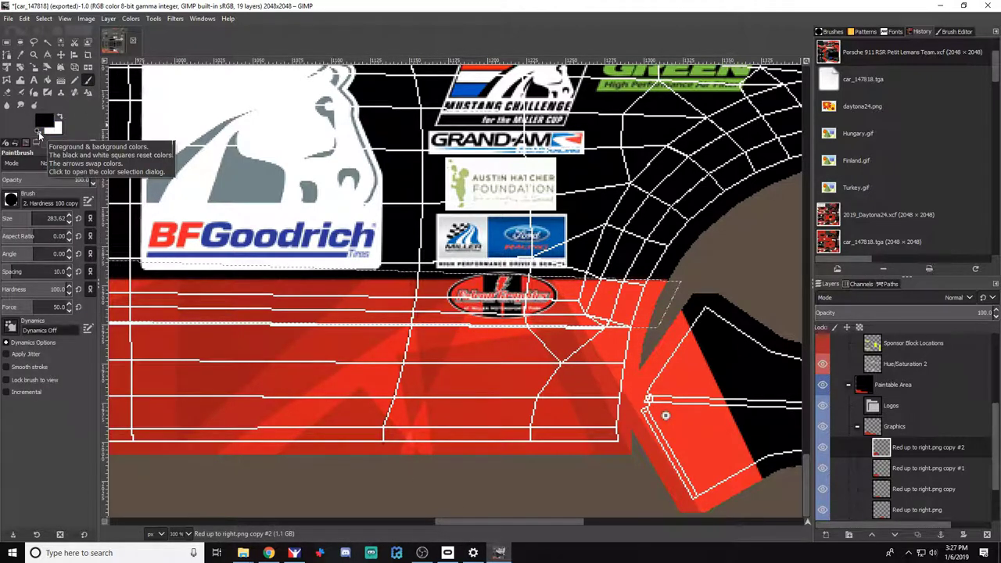
click(59, 117)
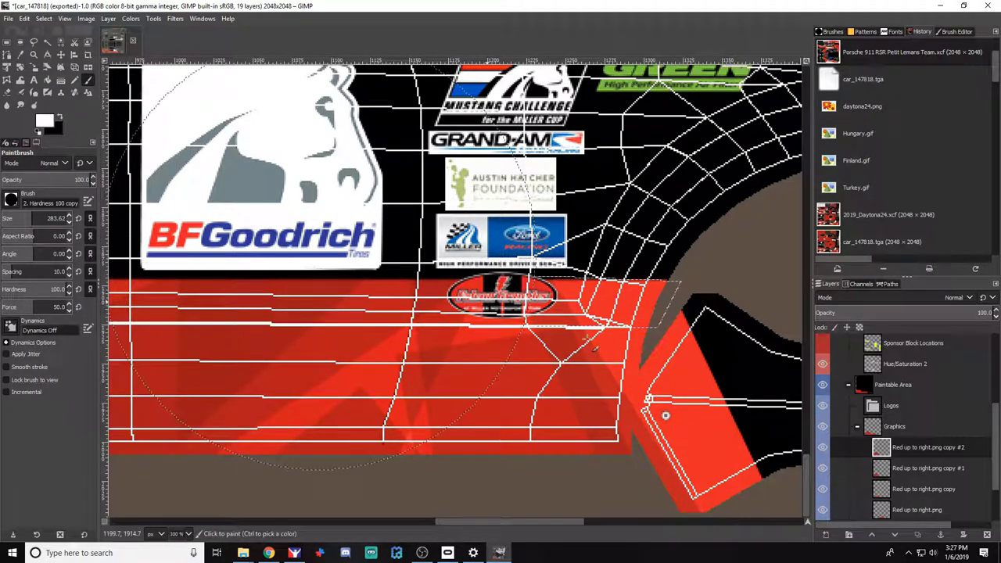
Create a transparent layer named "Right White Pinstripe Rough" inside the Graphics group
double_click(894, 426)
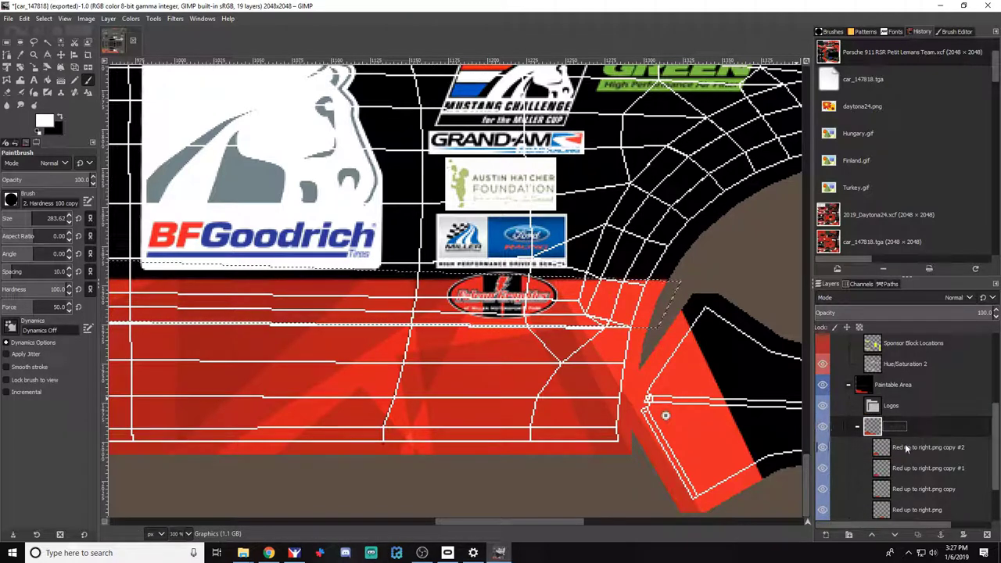
scroll(906, 447, down, 1)
click(826, 534)
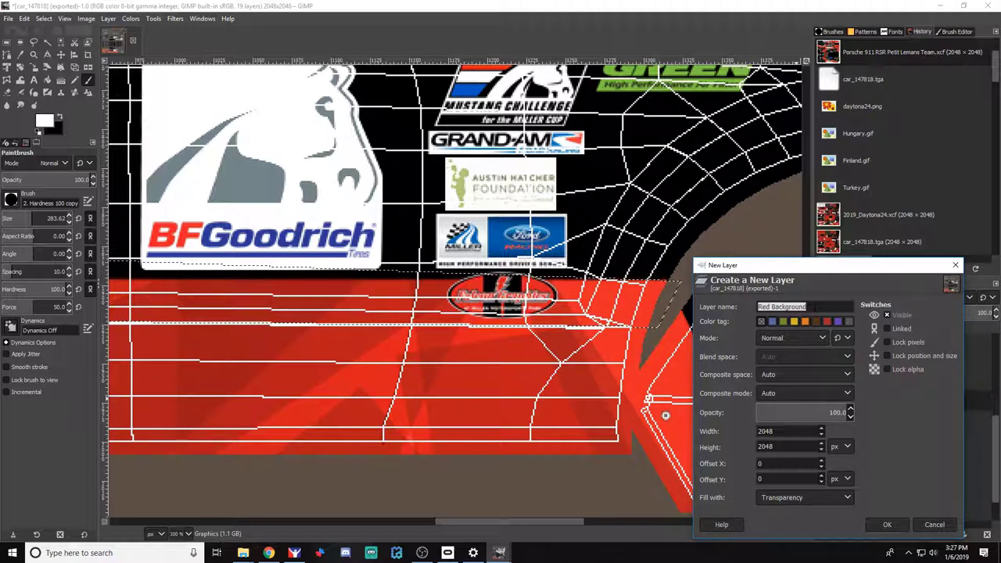
text(Right White Pins)
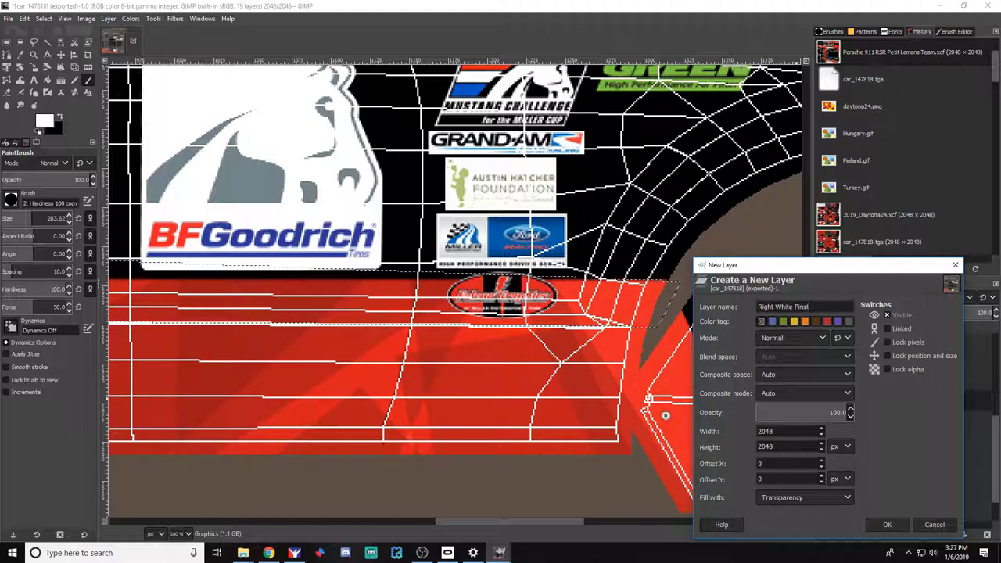
text(gh)
key(Return)
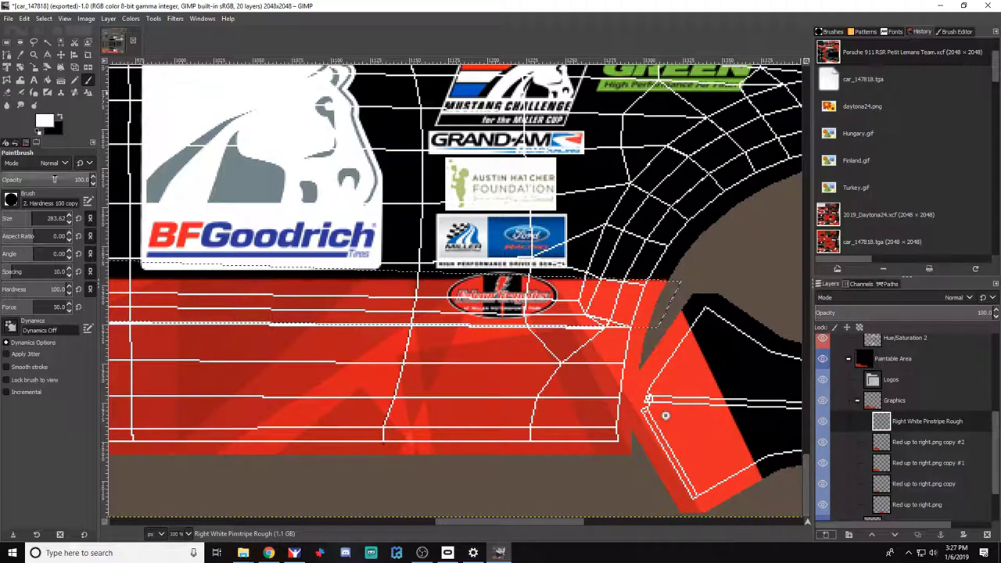
Set the brush size to 71.57 and paint the selected strip above the sill white from the front wheel arch to the door's rear
drag(25, 220, 1, 220)
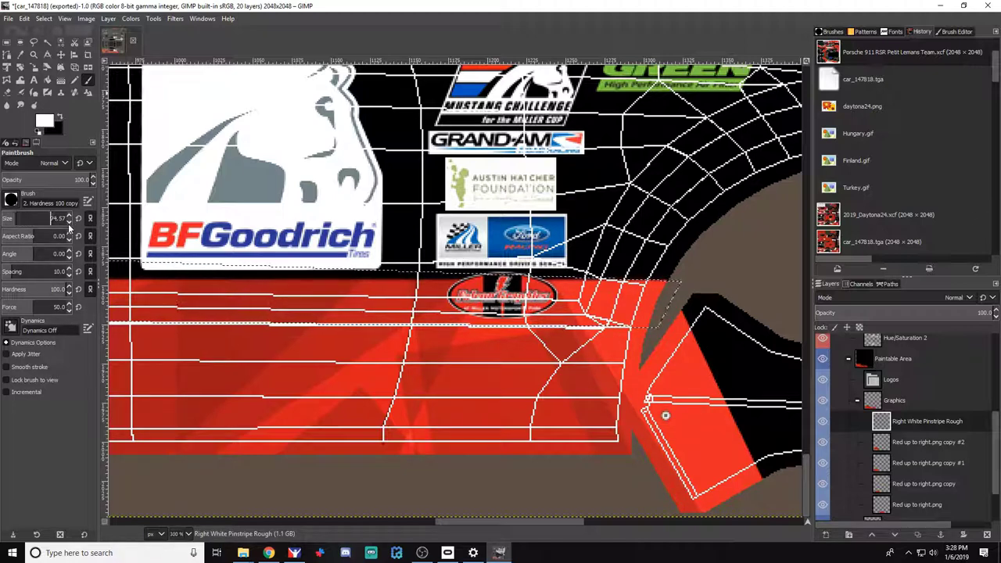
click(68, 224)
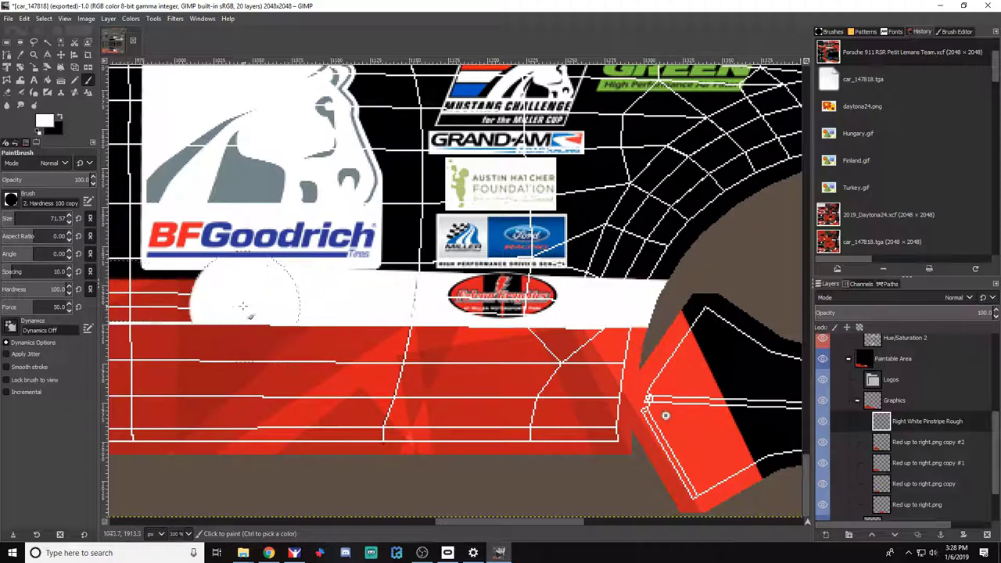
drag(483, 522, 373, 525)
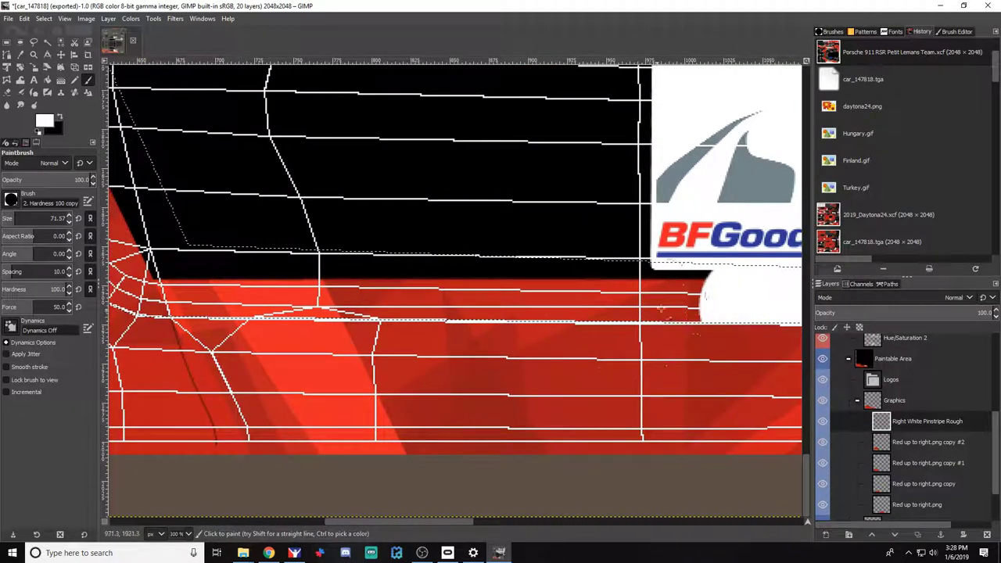
mouse_move(703, 295)
mouse_down()
mouse_move(288, 270)
mouse_move(161, 282)
mouse_move(713, 295)
mouse_move(253, 290)
mouse_up()
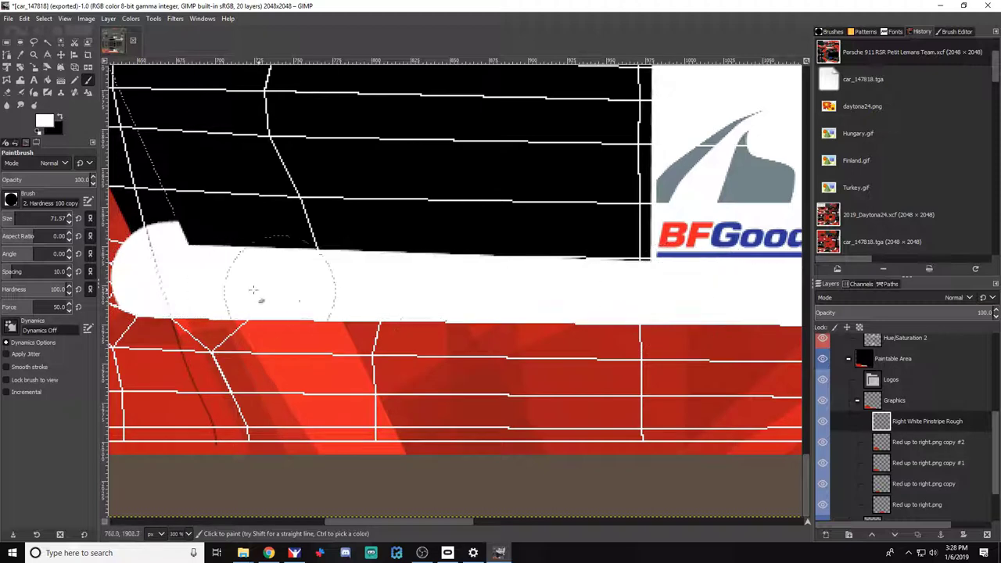
Paint the selected band white from the door's lower rear corner up the crease to the upper quarter panel
drag(367, 521, 309, 514)
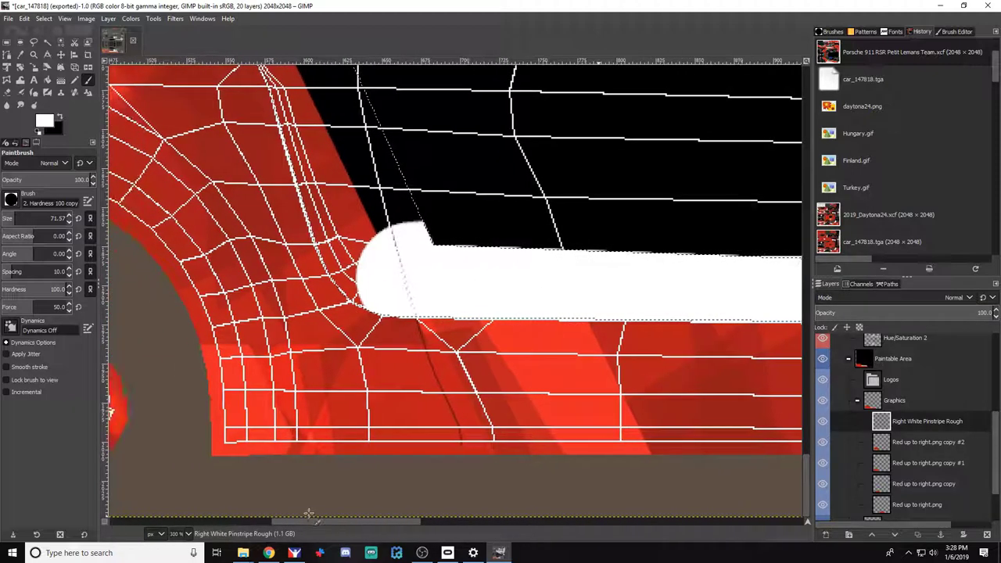
scroll(307, 417, up, 2)
mouse_move(430, 395)
mouse_down()
mouse_move(305, 313)
mouse_move(223, 137)
mouse_move(256, 166)
mouse_move(360, 187)
mouse_move(335, 121)
mouse_move(276, 179)
mouse_up()
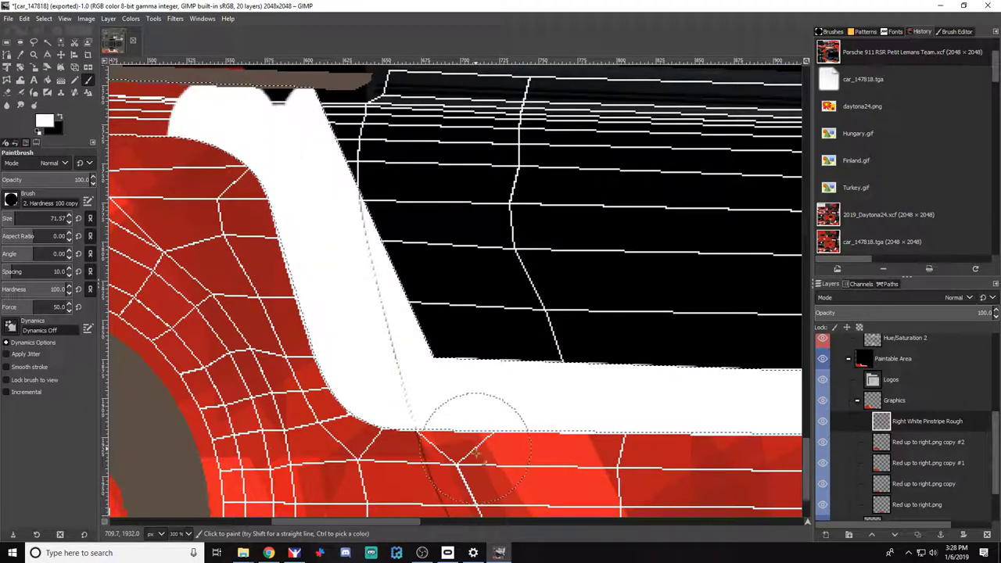
Paint the rest of the selection white along the upper quarter panel to its rear edge, filling the gap at the upper corner
scroll(398, 424, left, 5)
scroll(551, 276, up, 3)
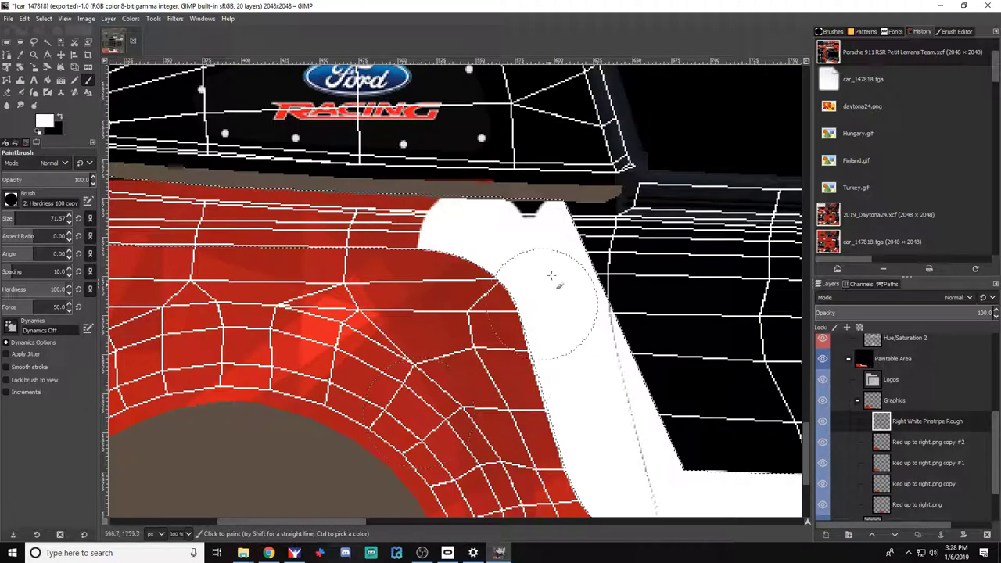
mouse_move(551, 275)
mouse_down()
mouse_move(556, 243)
mouse_move(233, 201)
mouse_move(586, 244)
mouse_move(212, 224)
mouse_up()
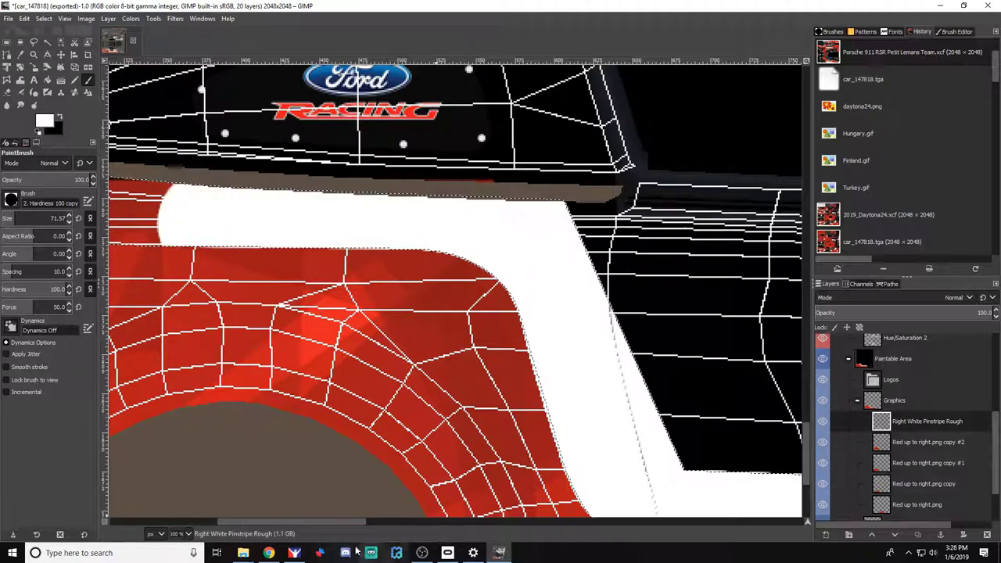
scroll(516, 313, left, 8)
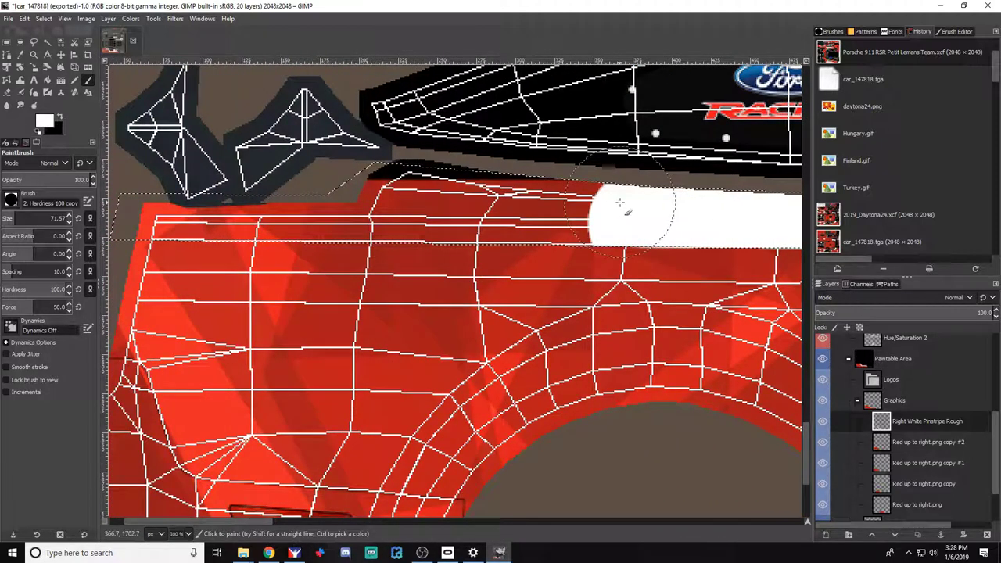
mouse_move(619, 203)
mouse_down()
mouse_move(330, 189)
mouse_move(356, 207)
mouse_move(266, 222)
mouse_up()
mouse_move(625, 223)
mouse_down()
mouse_move(249, 224)
mouse_move(205, 230)
mouse_move(208, 251)
mouse_move(173, 227)
mouse_up()
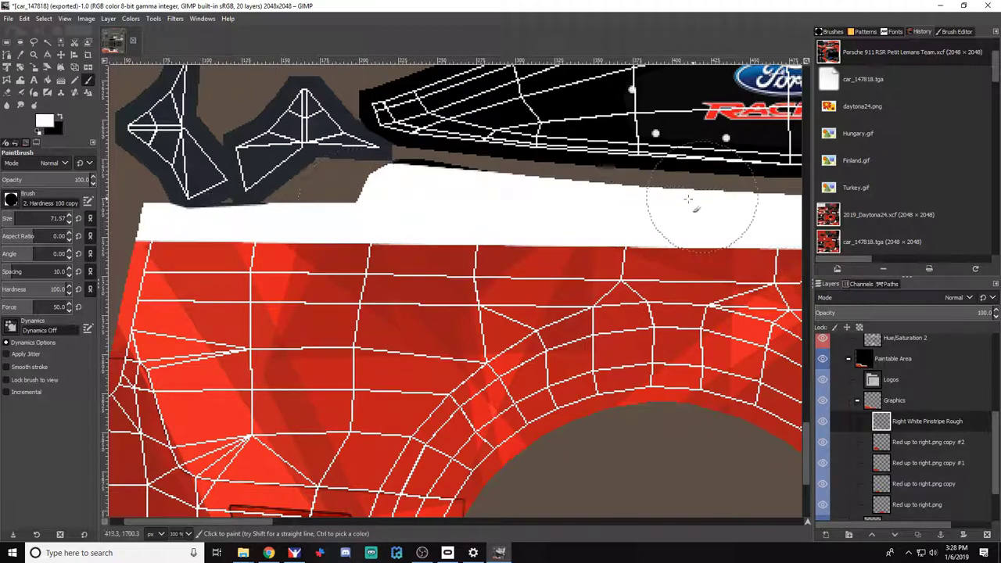
drag(257, 523, 341, 524)
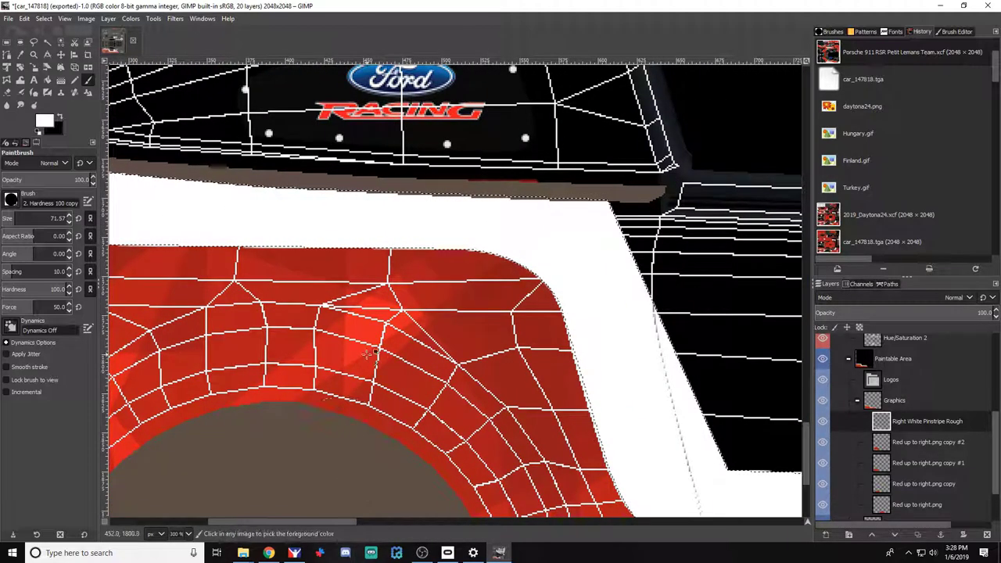
Examine the painted white band along the right side from the rear quarter panel to the front wheel arch
scroll(309, 395, down, 2)
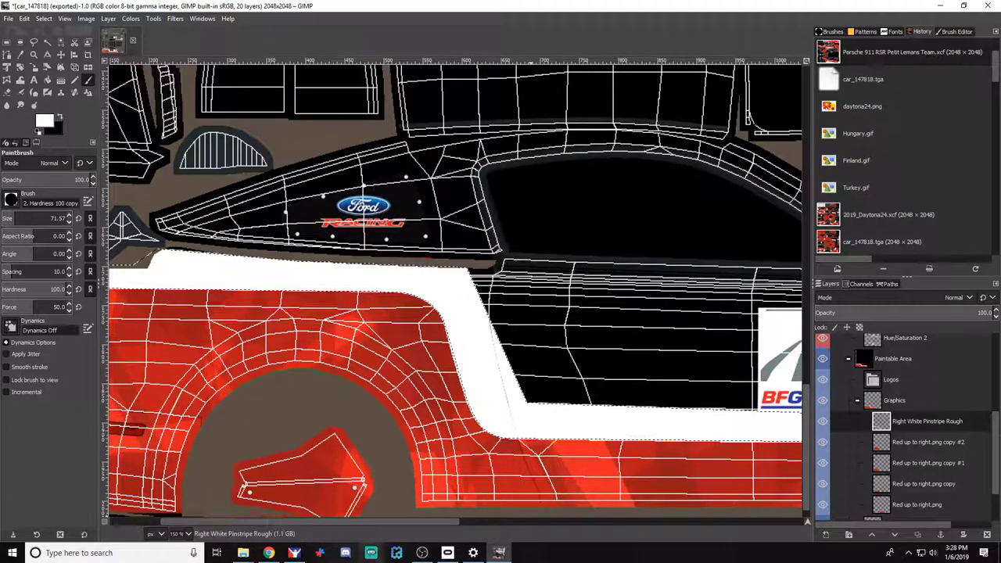
scroll(453, 312, right, 4)
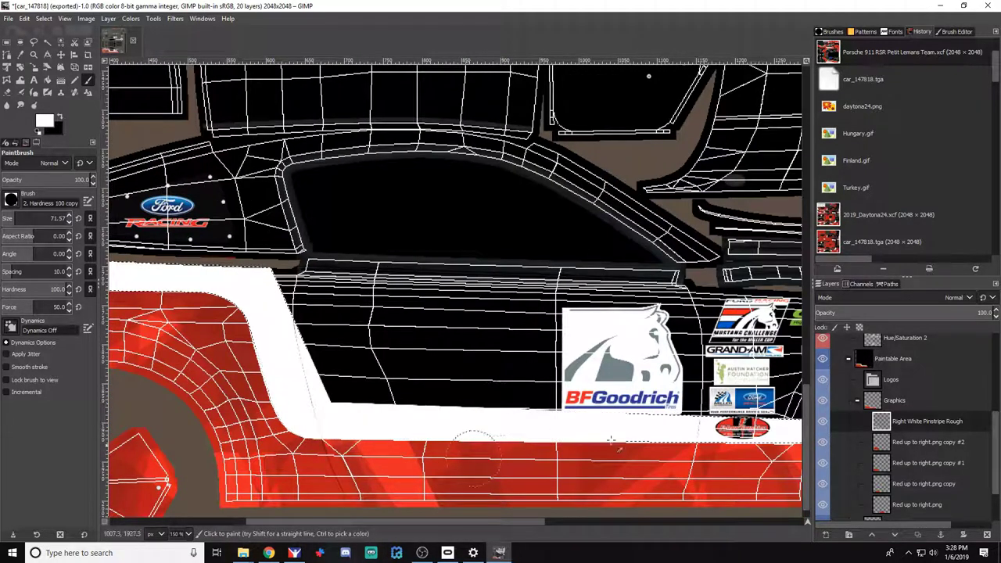
scroll(570, 524, right, 4)
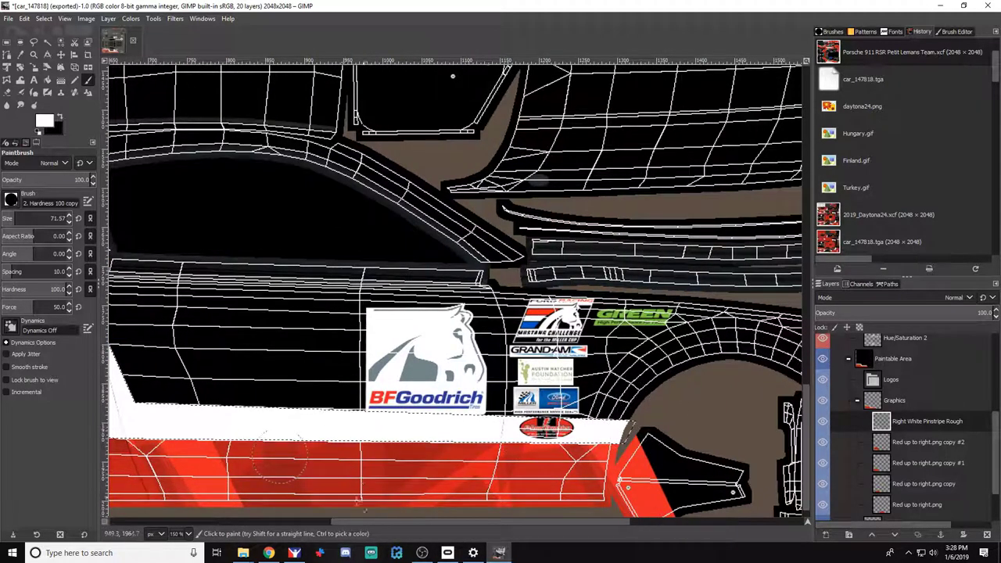
scroll(213, 534, left, 7)
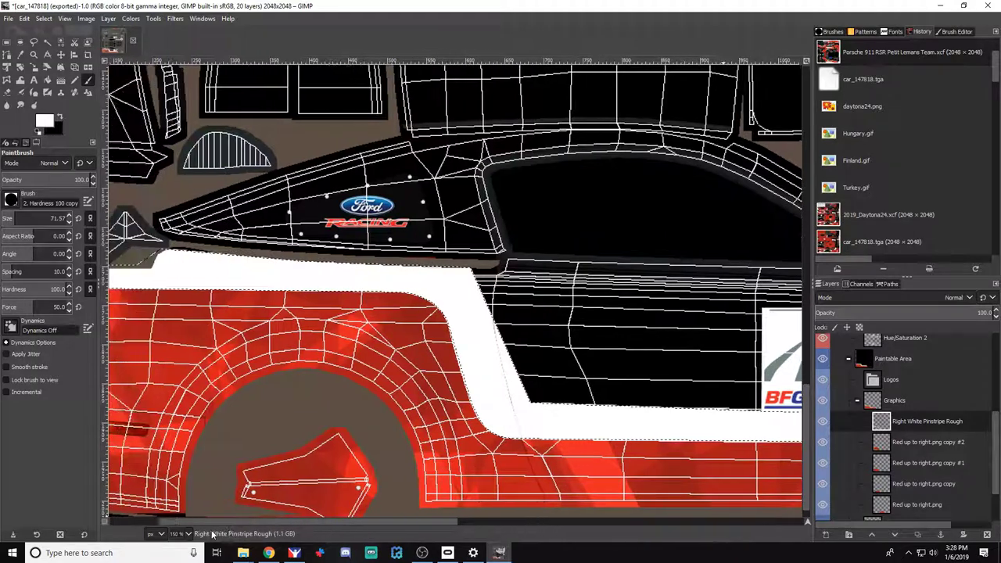
scroll(212, 534, right, 7)
scroll(180, 538, left, 9)
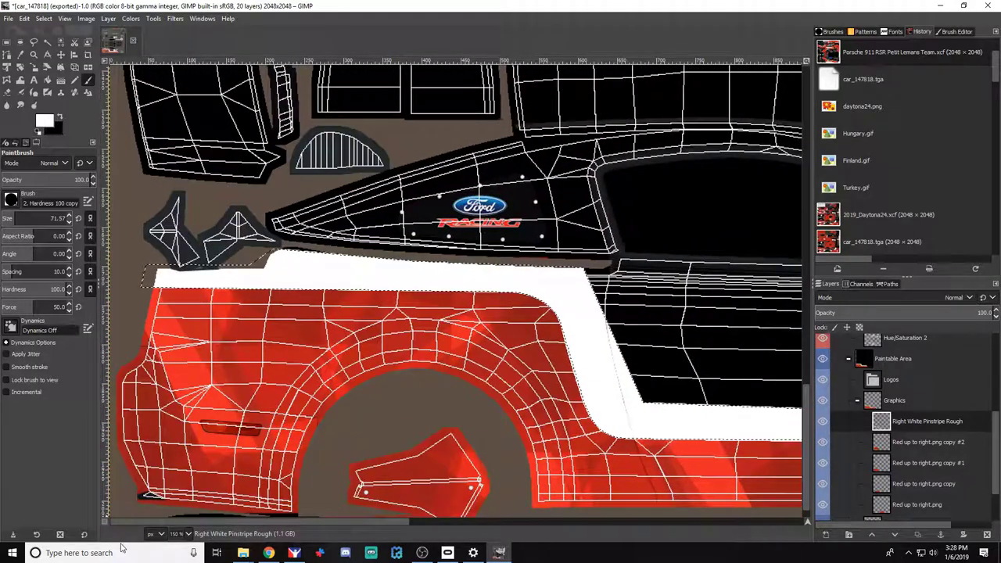
scroll(265, 542, right, 5)
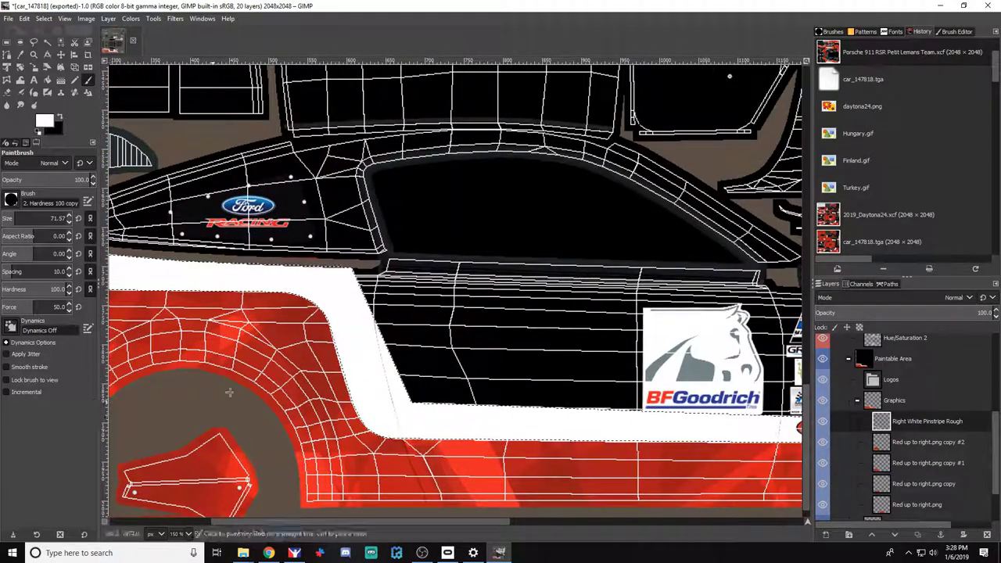
Hide the Wire layer, re-export the TGA texture and reload it on the car in the iRacing Simulator with the interface hidden
scroll(903, 399, up, 4)
scroll(903, 398, up, 1)
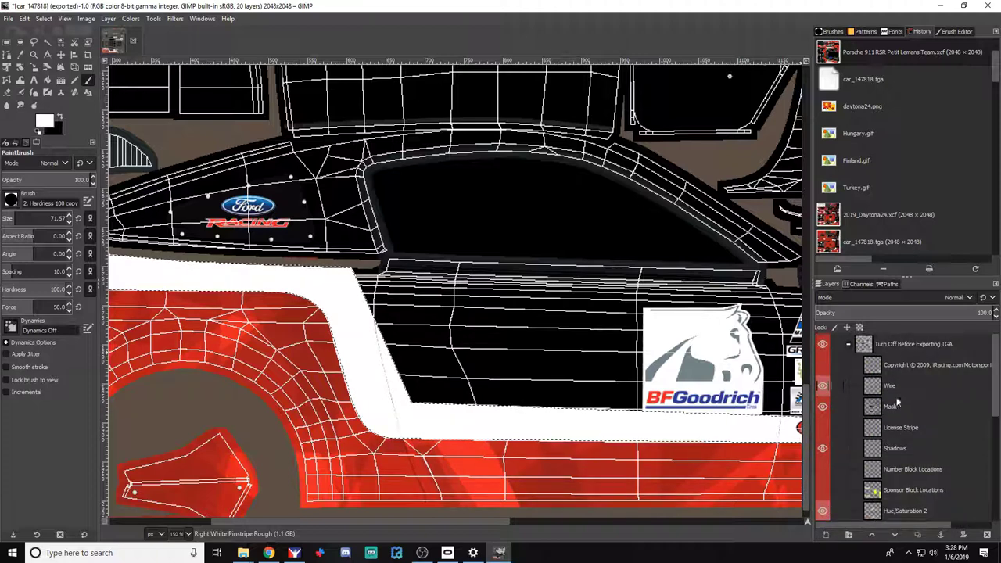
click(822, 386)
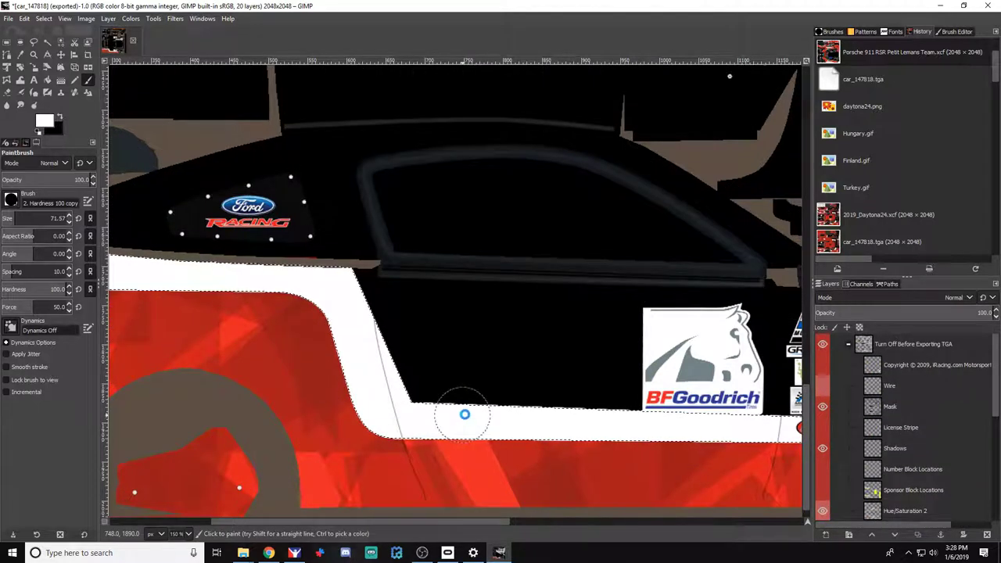
key(ctrl+e)
key(alt+Tab)
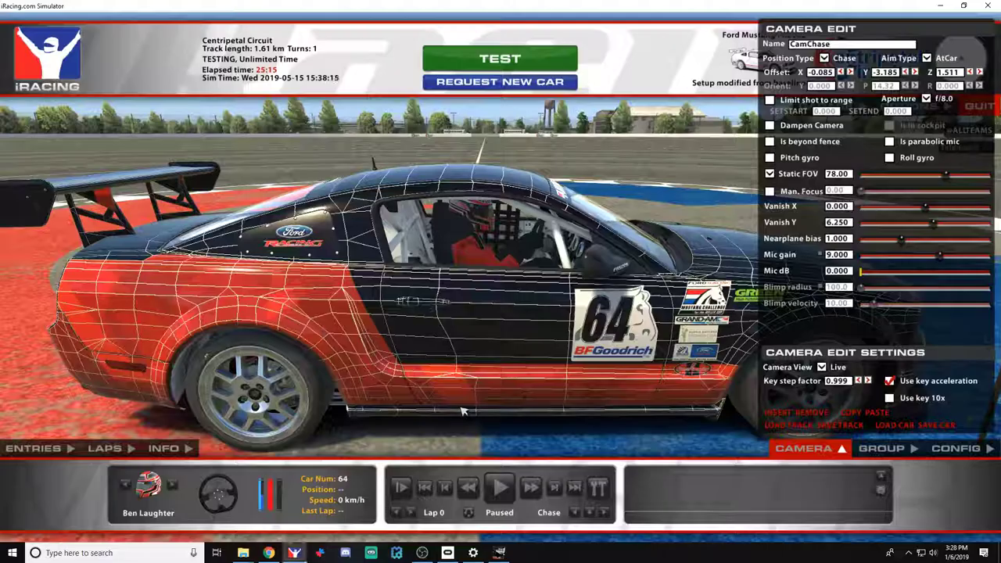
key(ctrl+r)
key(space)
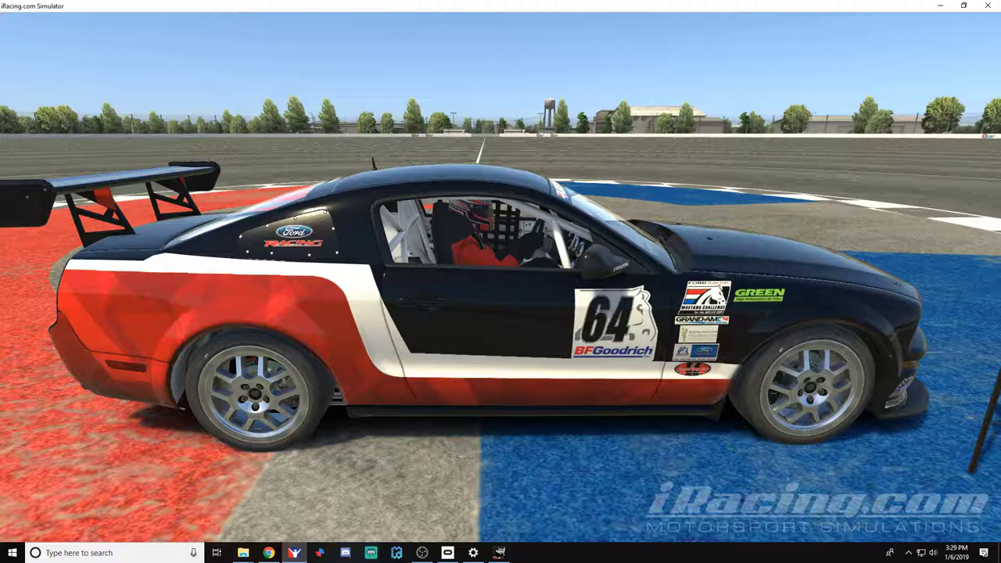
Switch back to GIMP and create a layer group named "Right Side" inside the Graphics group
key(alt+Tab)
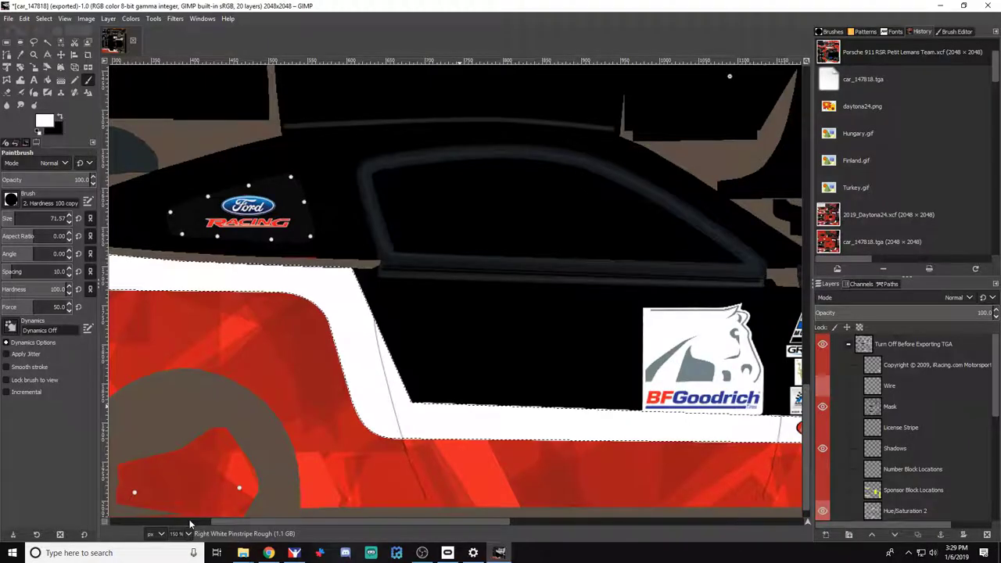
scroll(438, 410, down, 2)
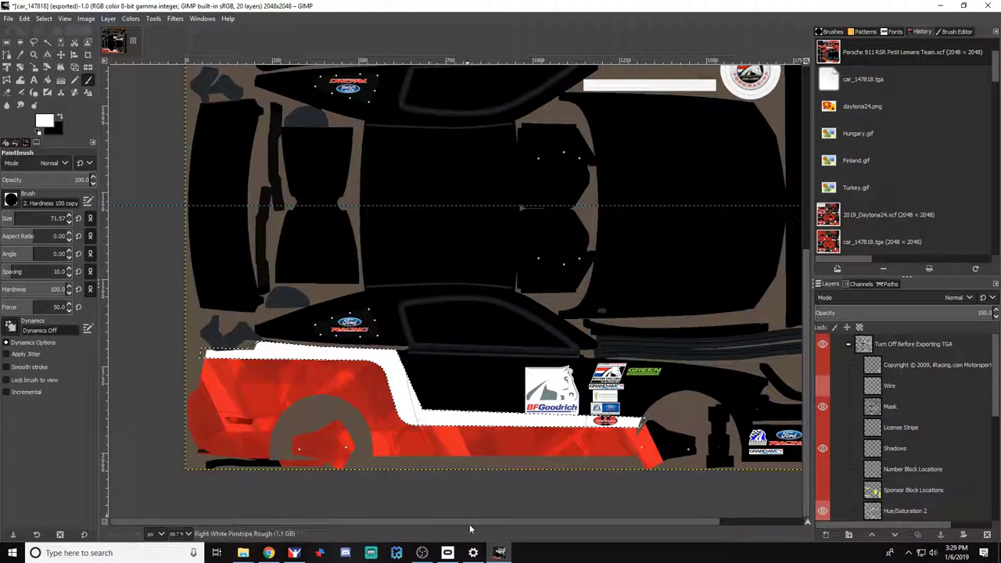
scroll(942, 416, down, 5)
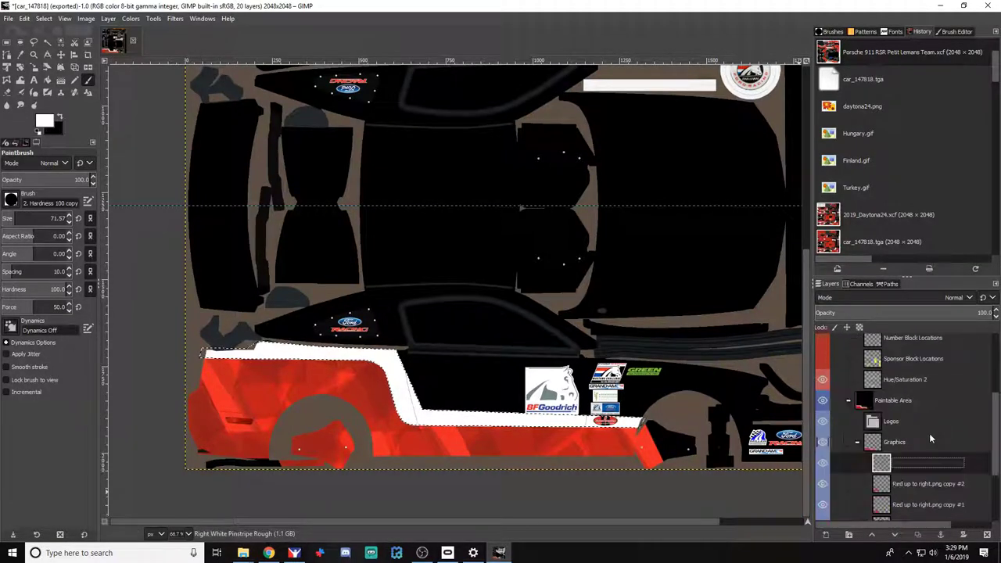
click(915, 384)
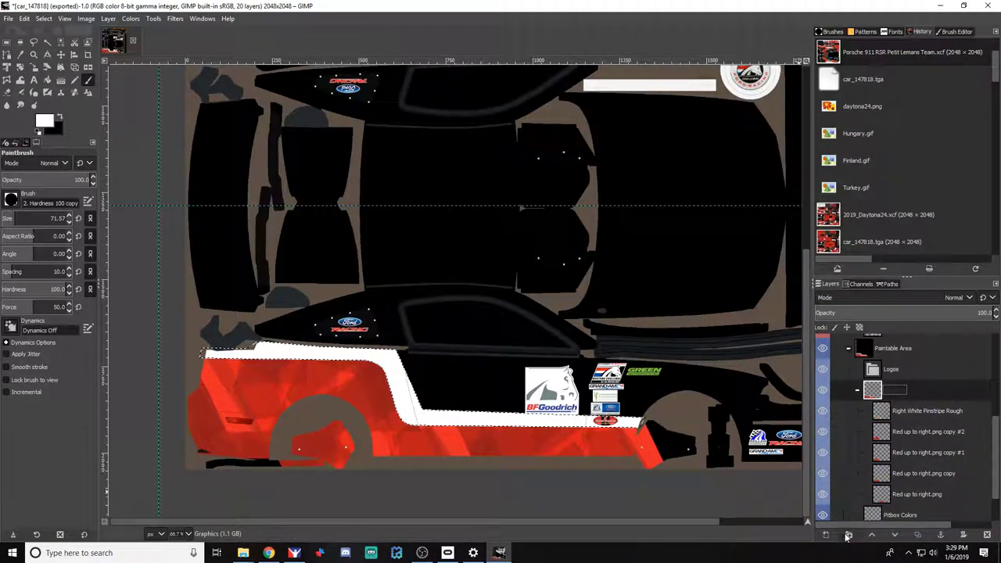
click(849, 534)
double_click(911, 412)
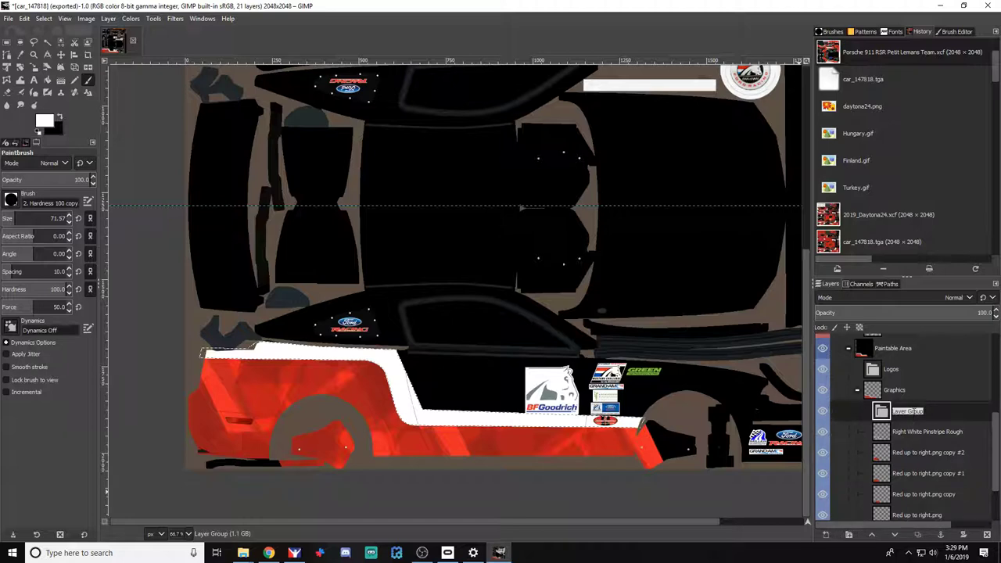
key(Return)
Move the Right White Pinstripe Rough layer and the four red graphic layers into the Right Side group
drag(916, 431, 917, 480)
scroll(915, 454, down, 1)
click(916, 430)
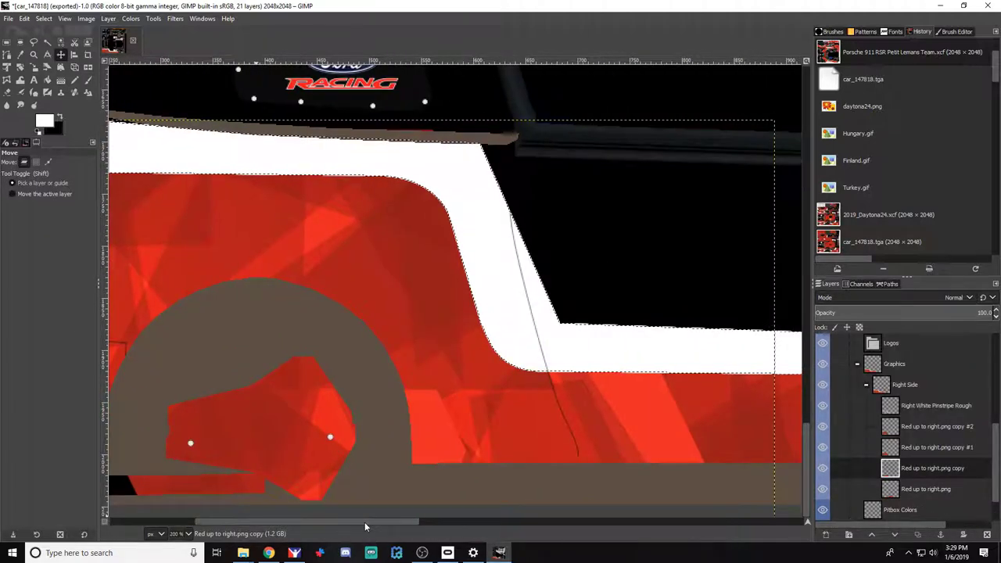
Set the Move tool to move the selection and shift the pinstripe selection slightly upward, off the white band's lower edge
click(36, 162)
key(minus)
key(minus)
key(minus)
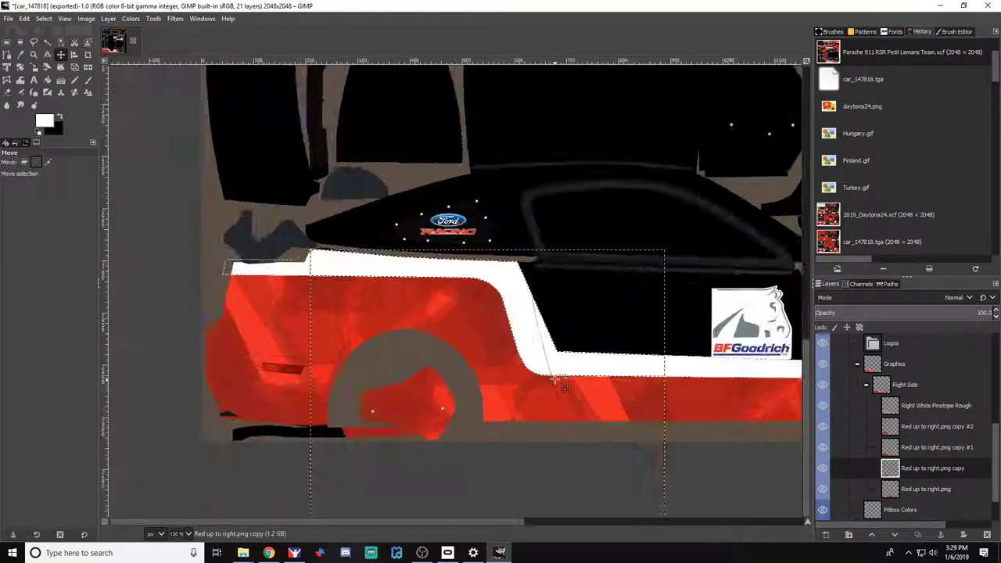
drag(449, 524, 538, 516)
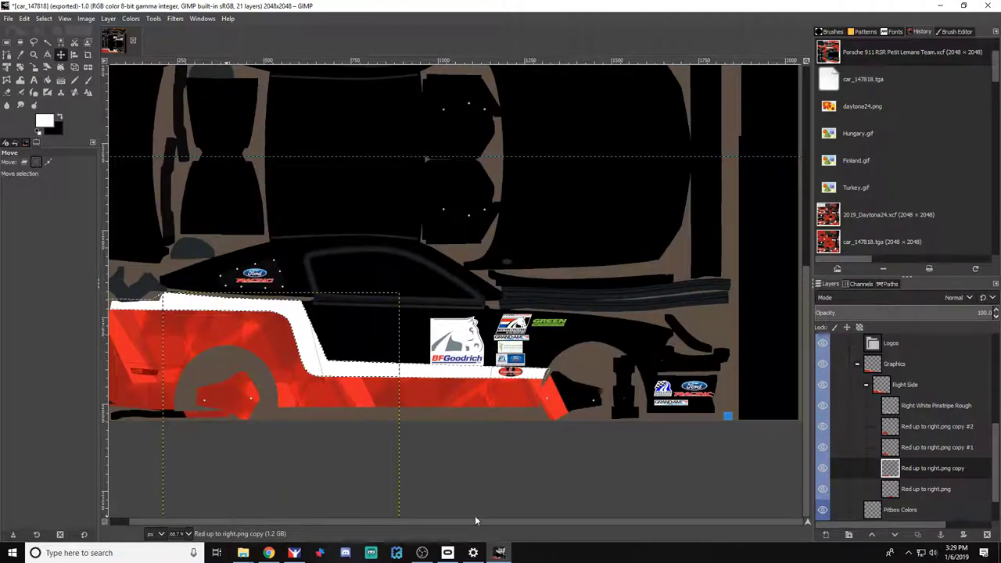
drag(475, 520, 433, 510)
key(2)
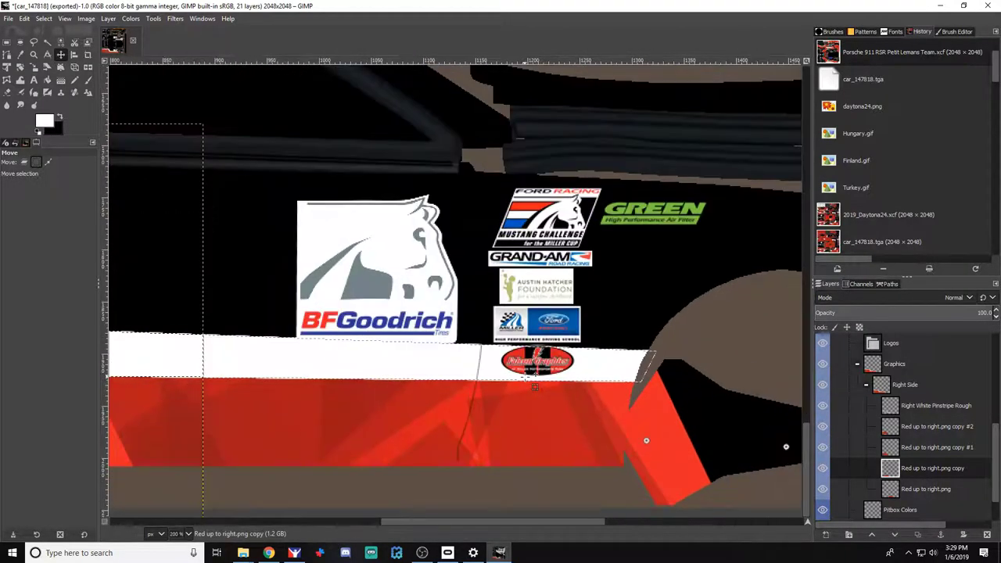
drag(477, 521, 459, 520)
Create a transparent layer named "Right Black Patch over Pinstripe" inside the Right Side group
double_click(913, 385)
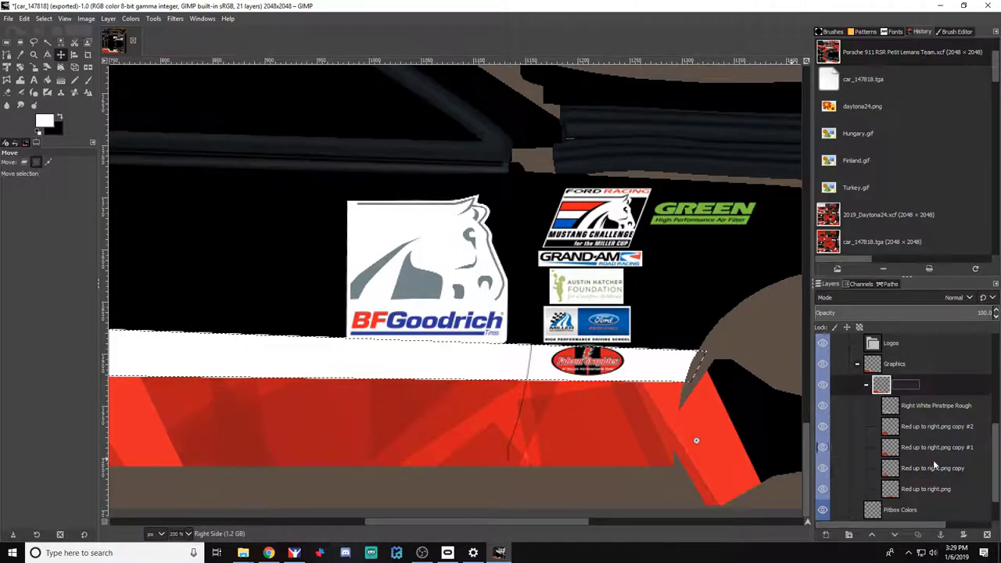
click(848, 534)
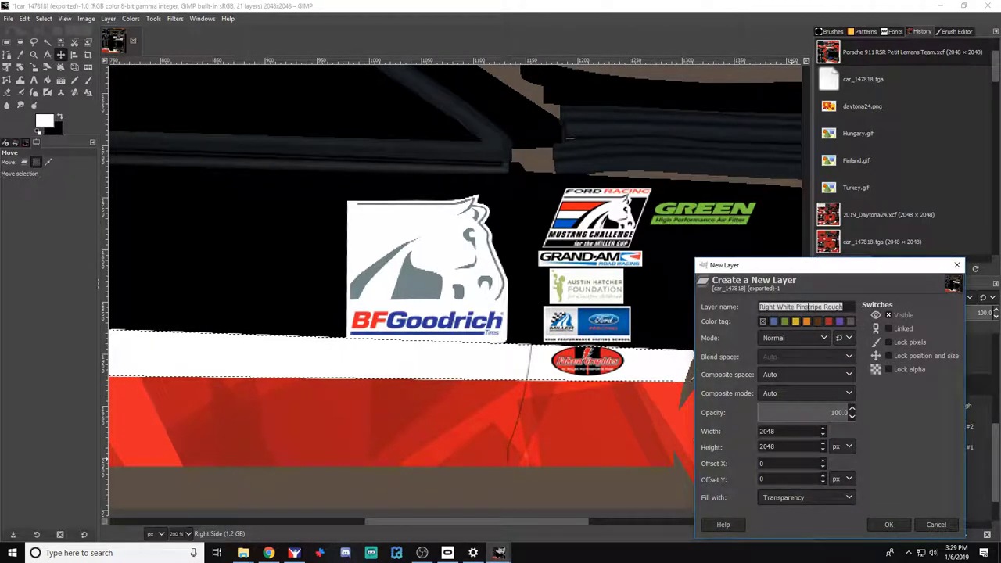
text(Right)
text(Bl)
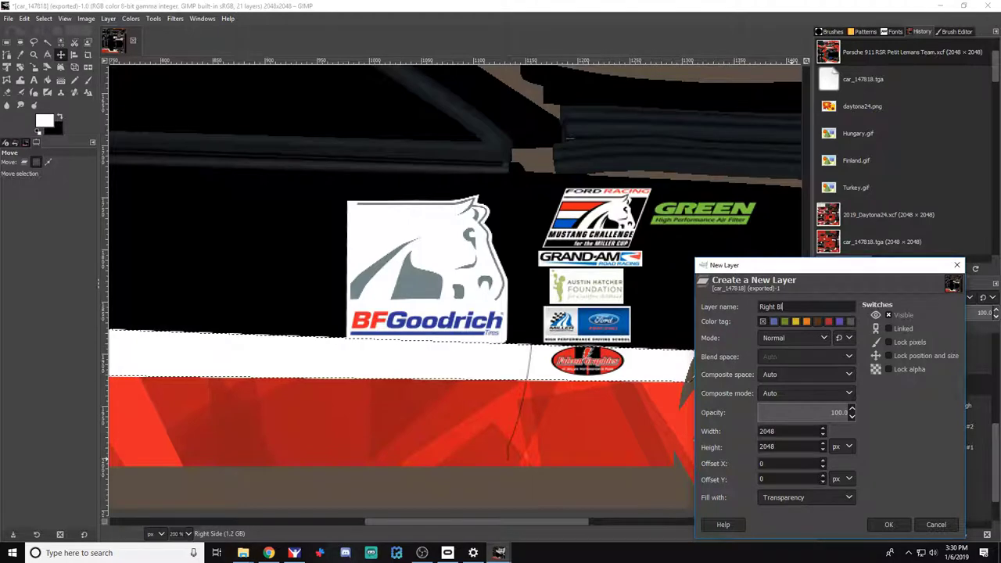
text(ack Patch over )
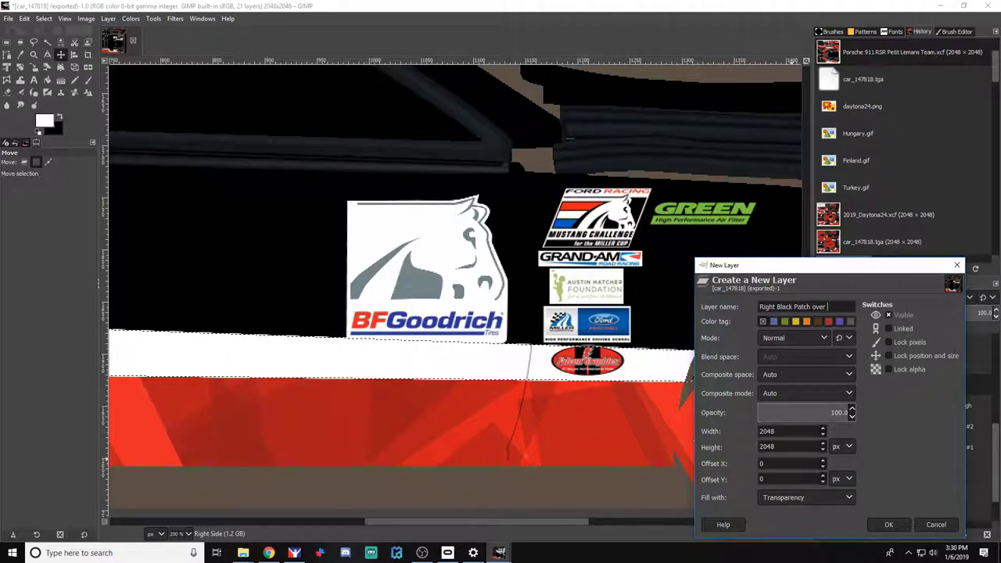
text(Pinstripe)
click(889, 523)
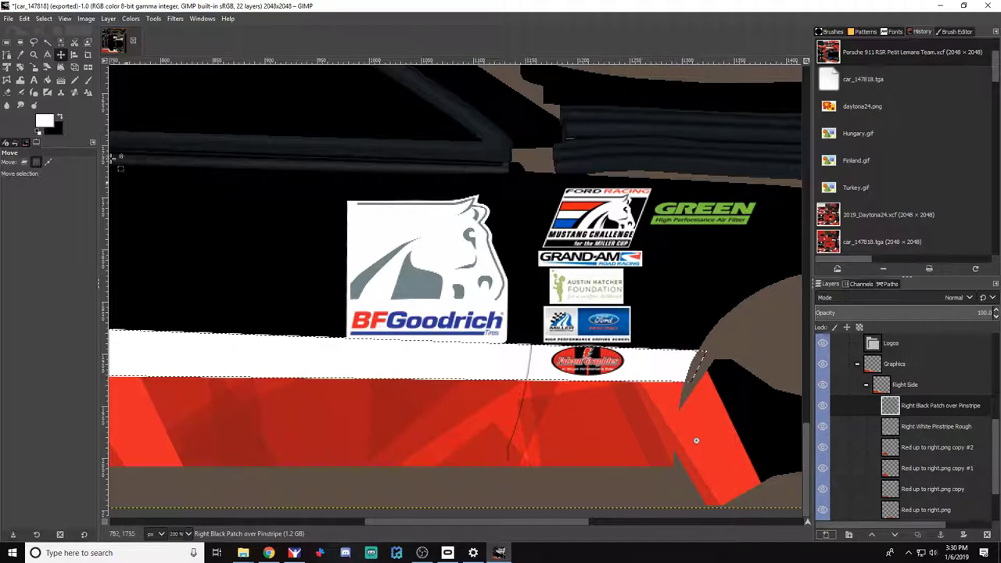
Paint the selected band above the sill black with the Paintbrush, from the front wheel arch back across the door
click(86, 79)
click(61, 118)
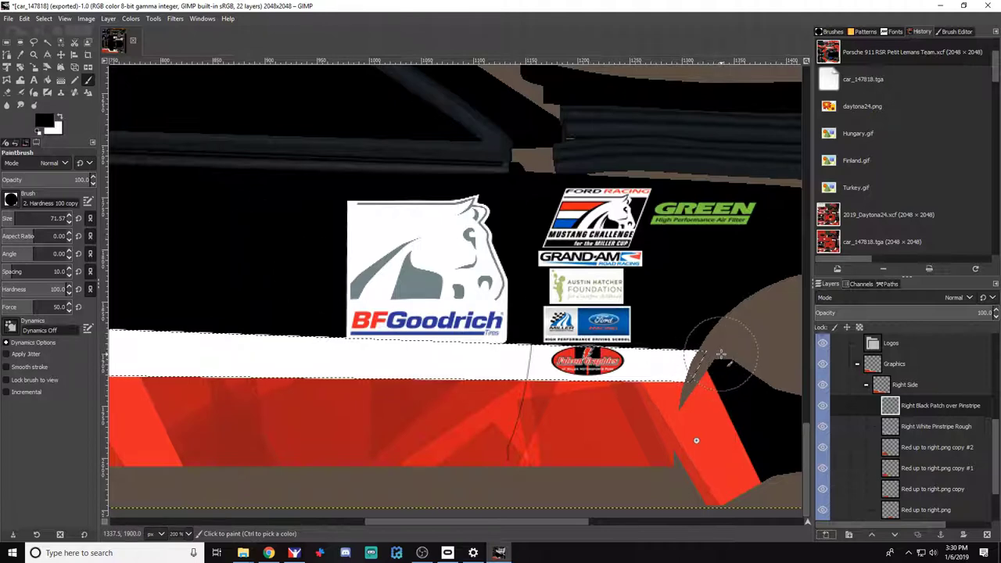
drag(700, 361, 176, 356)
drag(383, 348, 78, 350)
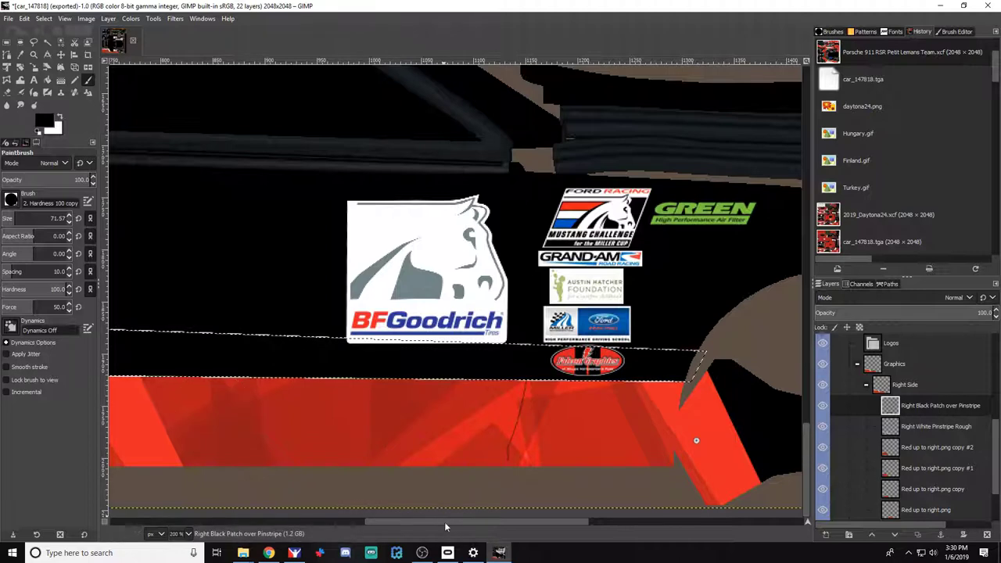
Continue painting the selection black up the crease behind the door and along the upper quarter panel to its rear edge
drag(444, 522, 327, 525)
mouse_move(456, 350)
mouse_down()
mouse_move(241, 351)
mouse_move(469, 335)
mouse_move(437, 351)
mouse_move(335, 351)
mouse_move(359, 270)
mouse_move(320, 203)
mouse_move(305, 149)
mouse_move(125, 160)
mouse_up()
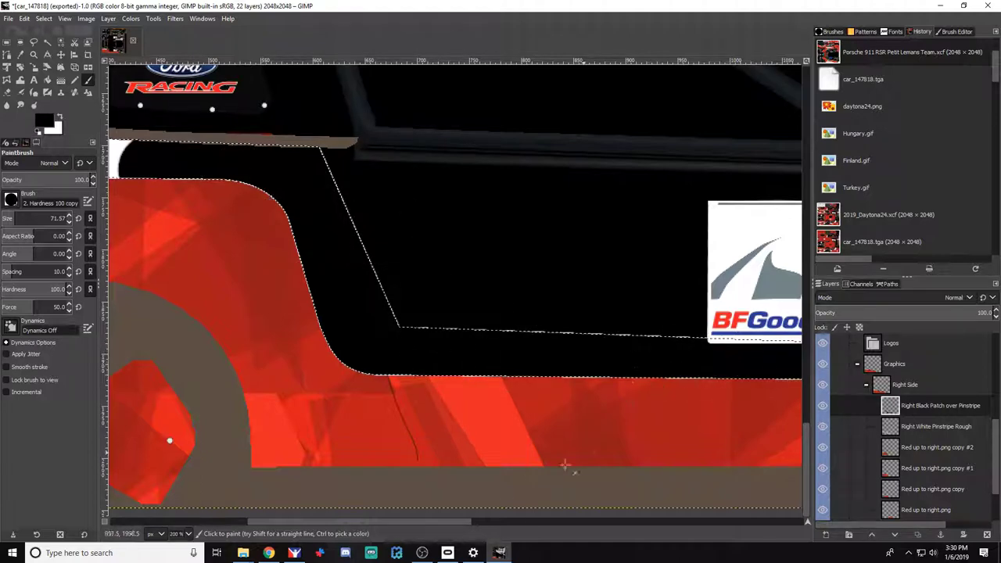
drag(420, 524, 283, 527)
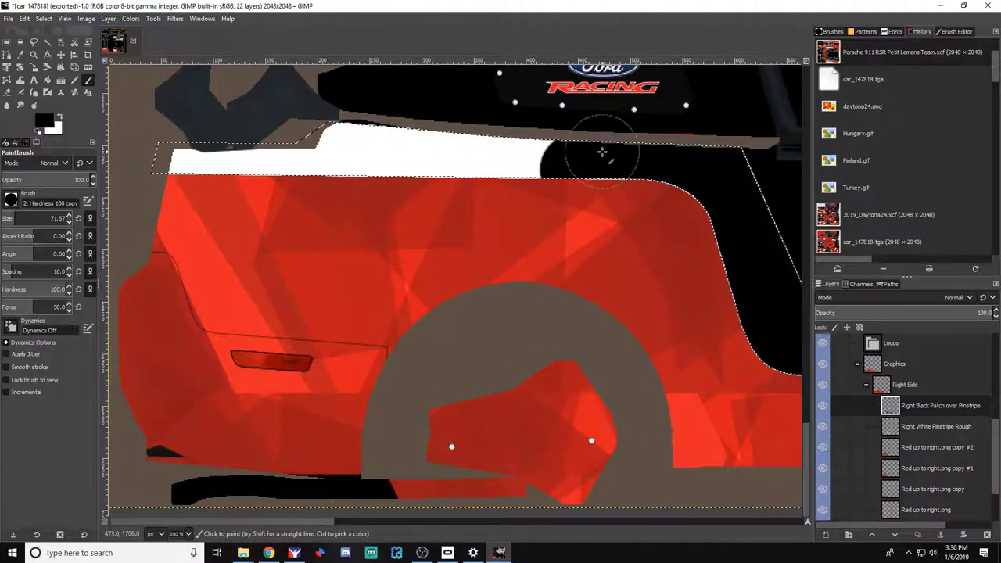
mouse_move(603, 152)
mouse_down()
mouse_move(76, 186)
mouse_move(326, 143)
mouse_up()
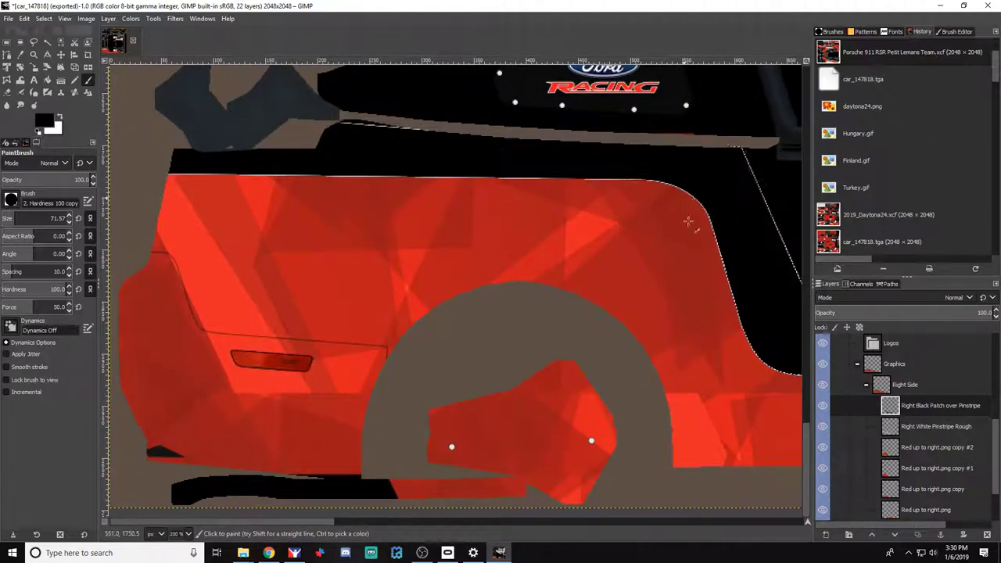
Inspect the thin white pinstripe along the right side with the selection outline temporarily out of view
drag(301, 530, 574, 522)
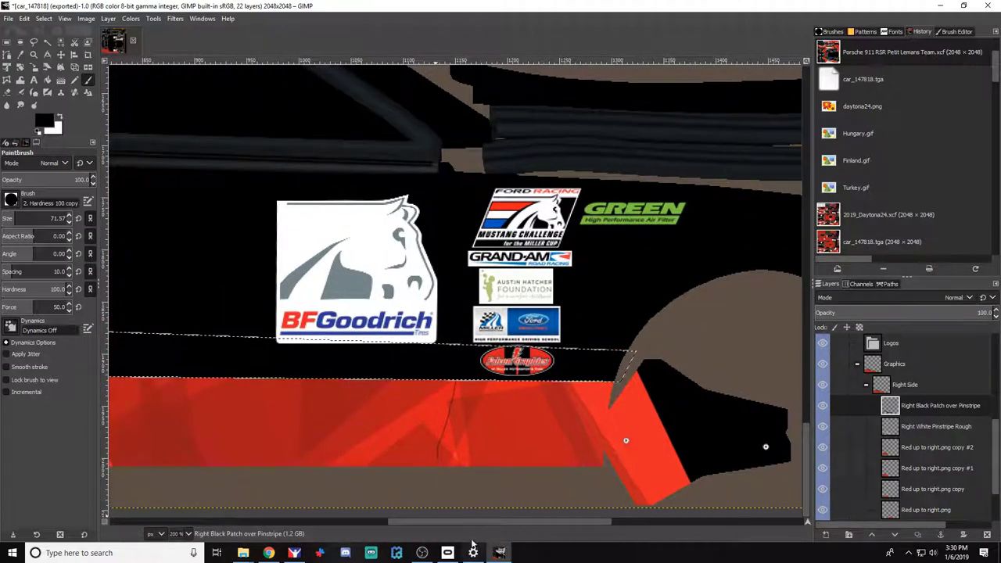
drag(467, 525, 337, 529)
scroll(446, 414, down, 2)
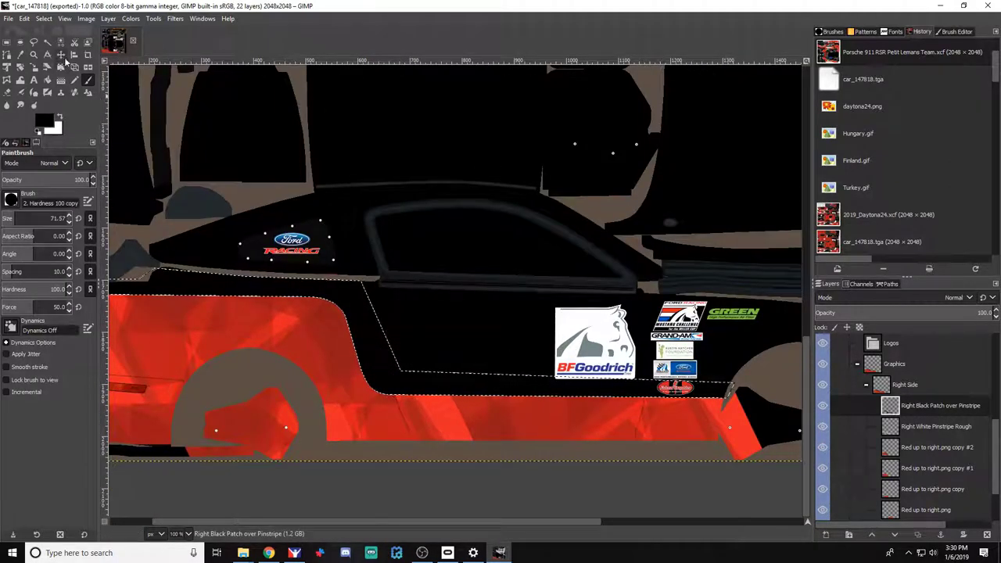
click(61, 55)
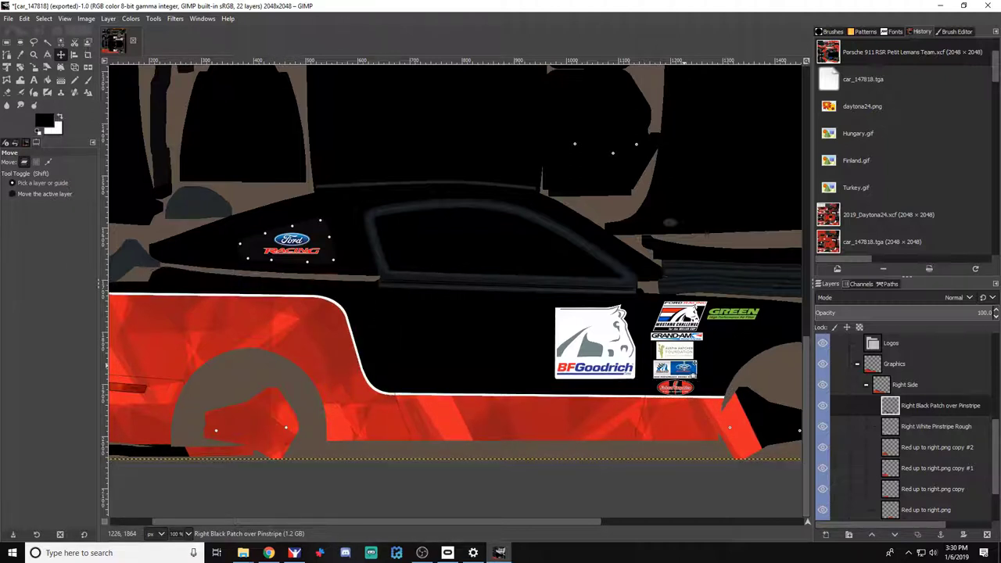
key(ctrl+shift+a)
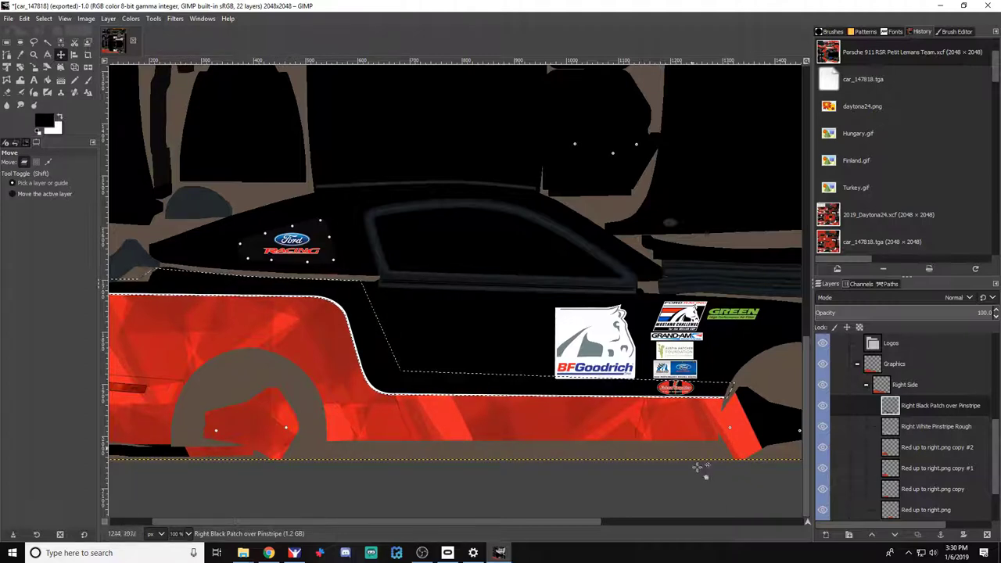
mouse_move(518, 523)
mouse_down()
mouse_move(458, 522)
mouse_move(517, 522)
mouse_up()
key(ctrl+shift+a)
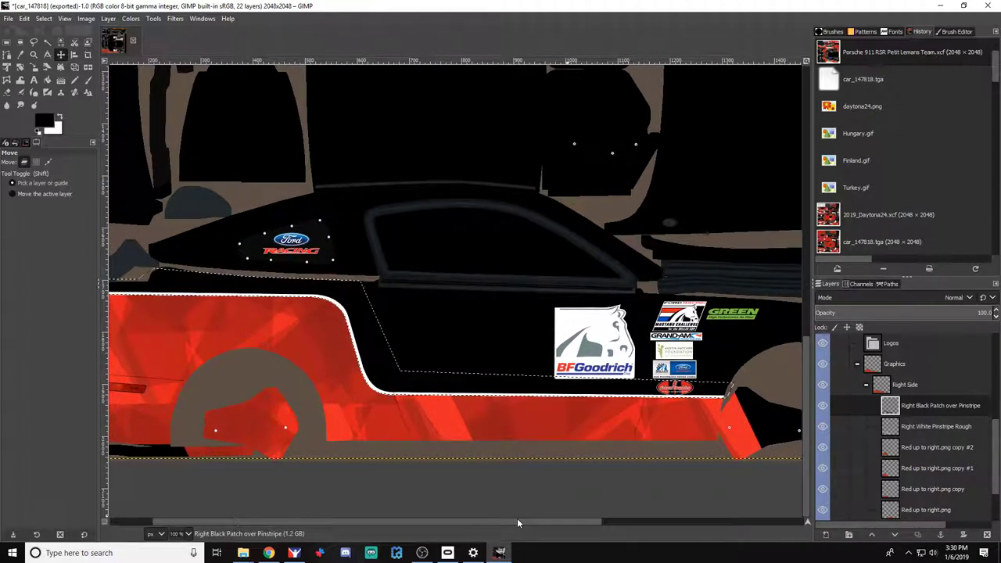
Re-export the livery to the existing TGA, then switch to iRacing and reload the car textures to check the right-side pinstripe
key(ctrl+e)
key(alt+Tab)
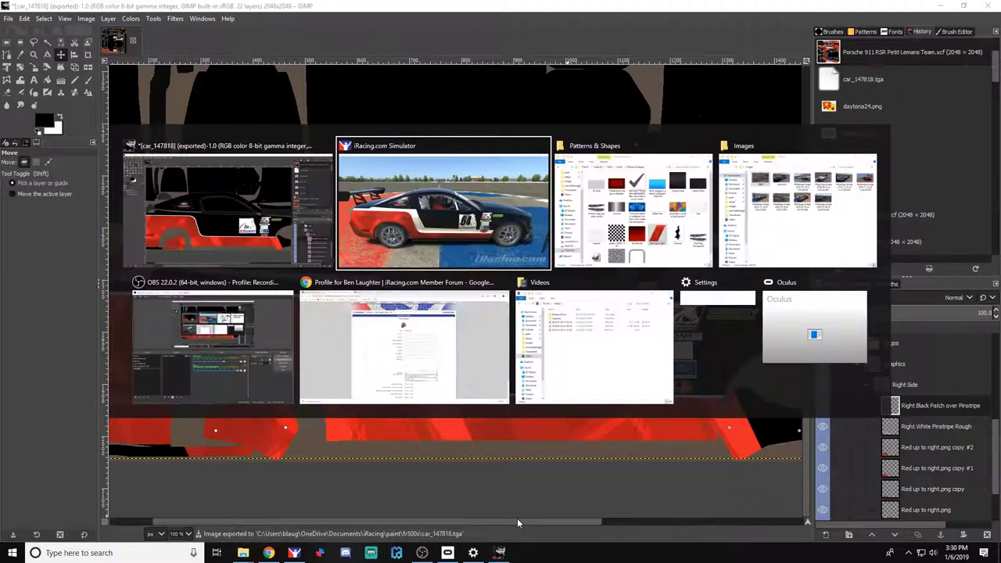
key(ctrl+r)
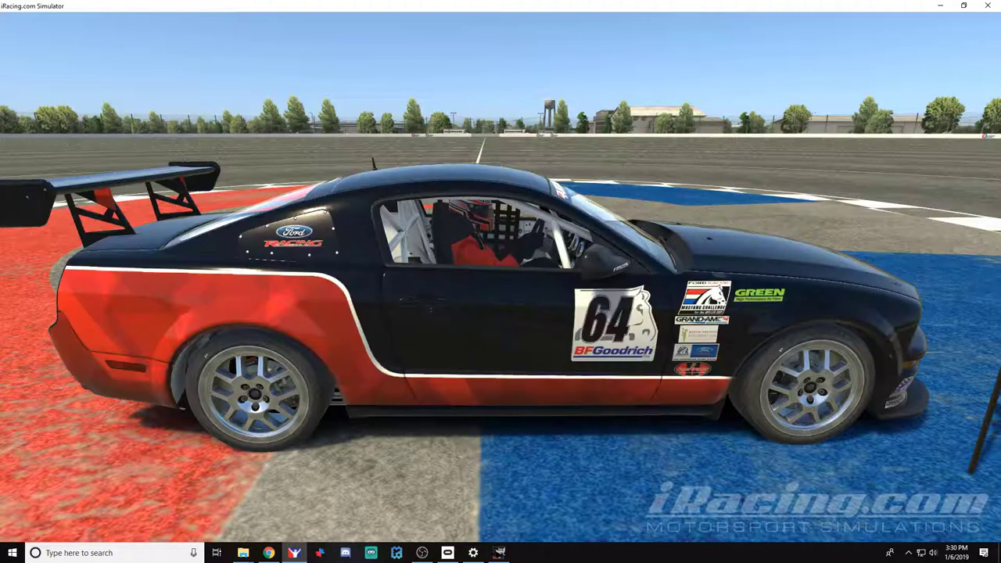
drag(547, 297, 407, 297)
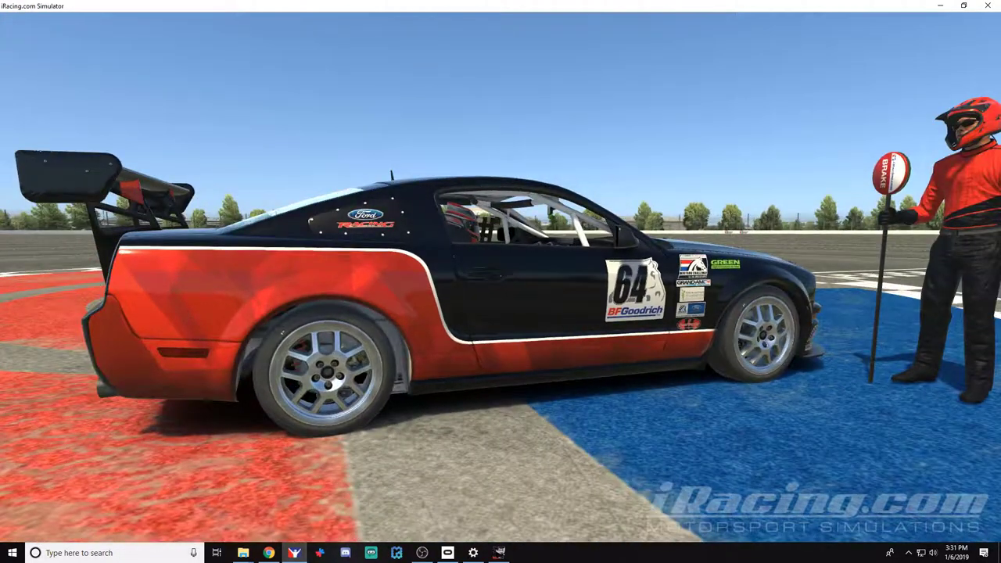
key(space)
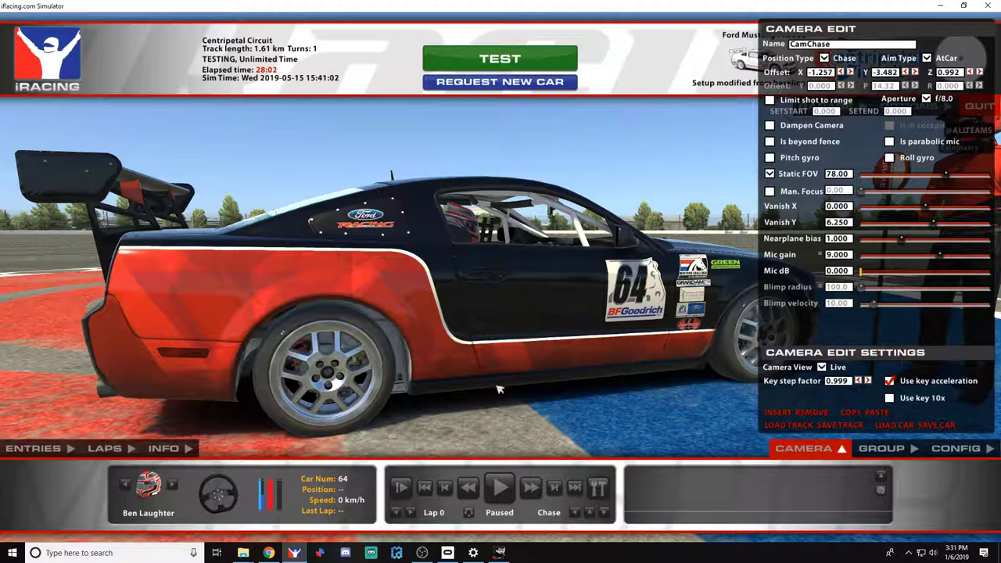
Switch back to GIMP and save the layered livery as an XCF file in the Paint > Ford Mustang FRS folder on the Closet (E:) drive
key(alt+Tab)
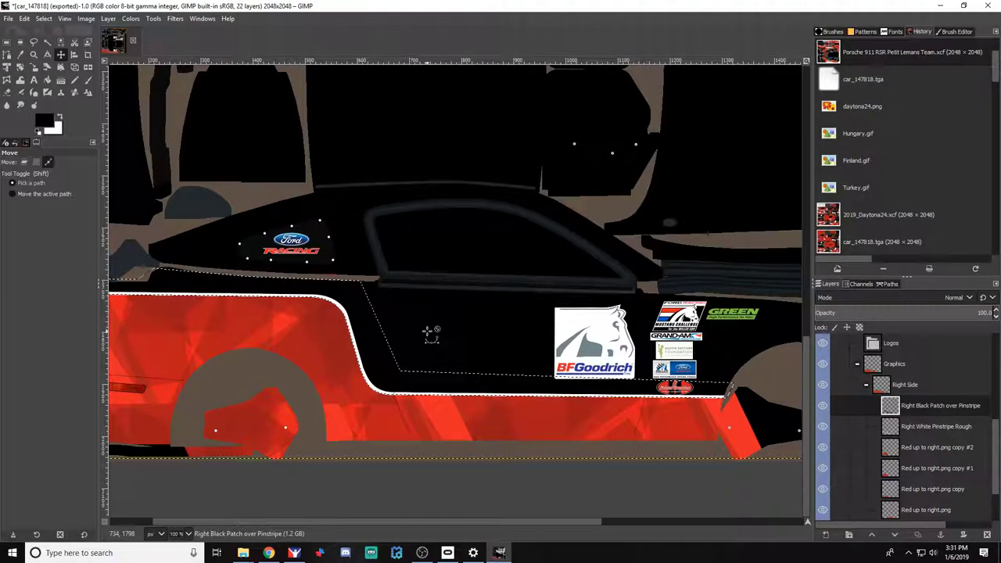
key(ctrl+s)
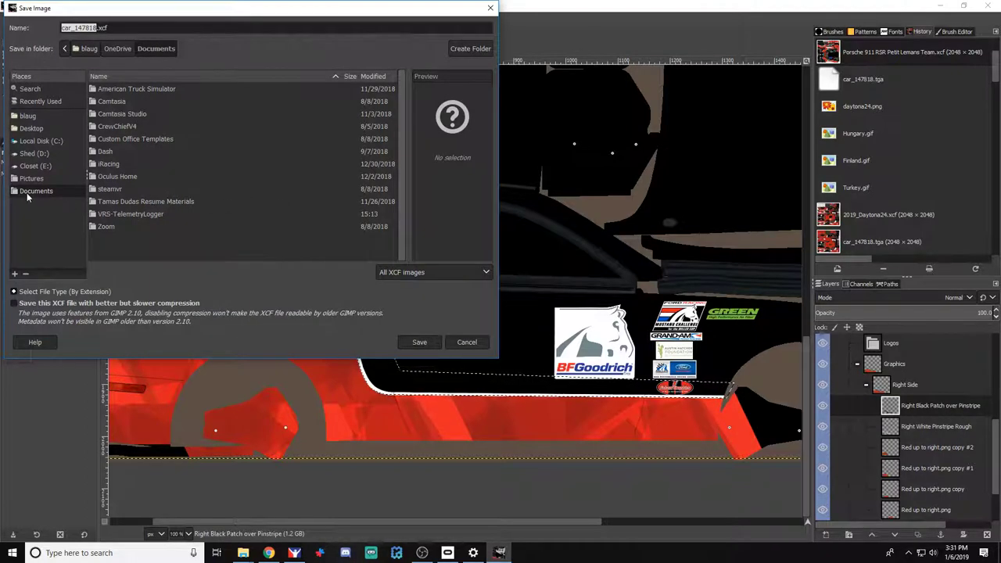
click(36, 166)
double_click(141, 202)
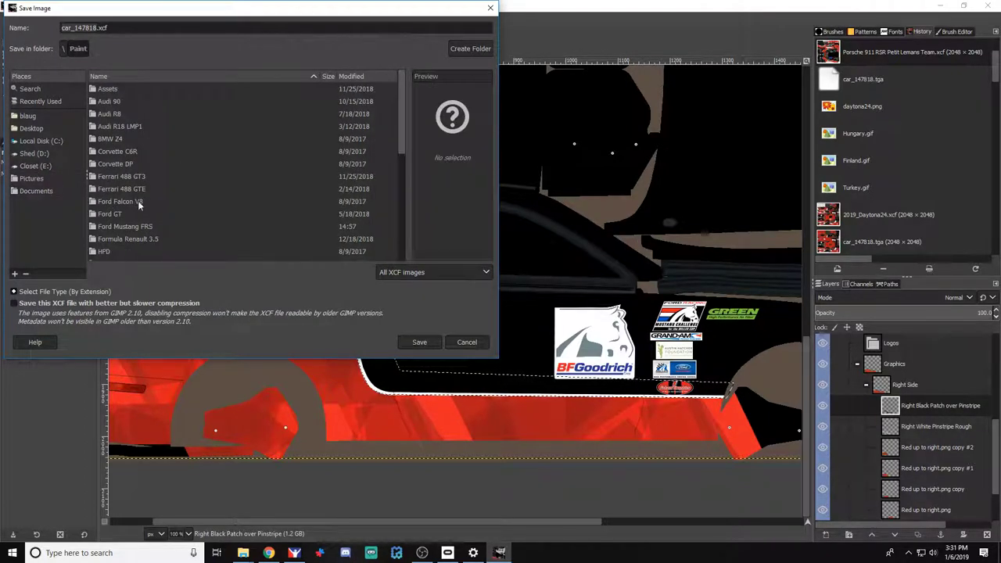
scroll(139, 207, down, 4)
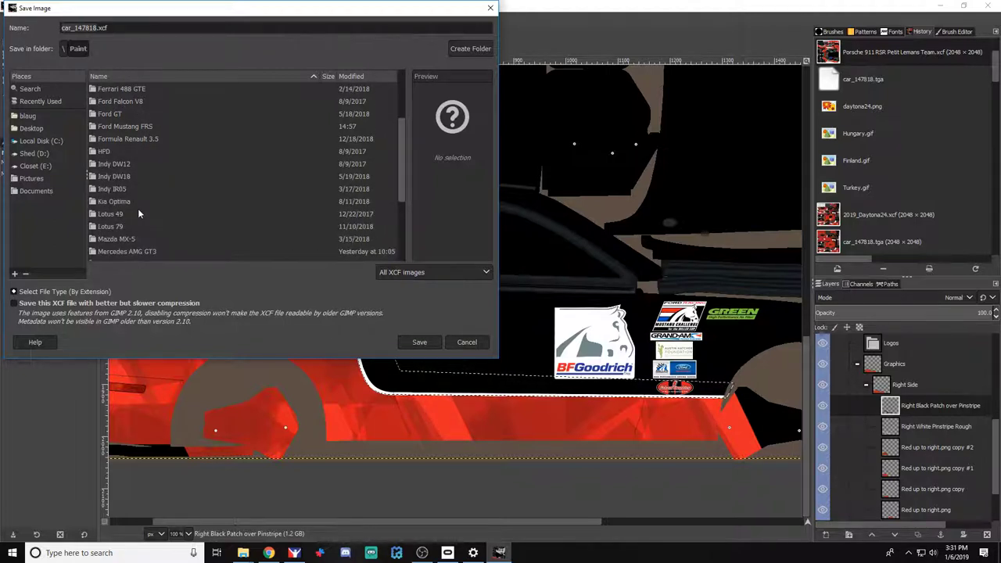
scroll(137, 208, up, 2)
click(126, 178)
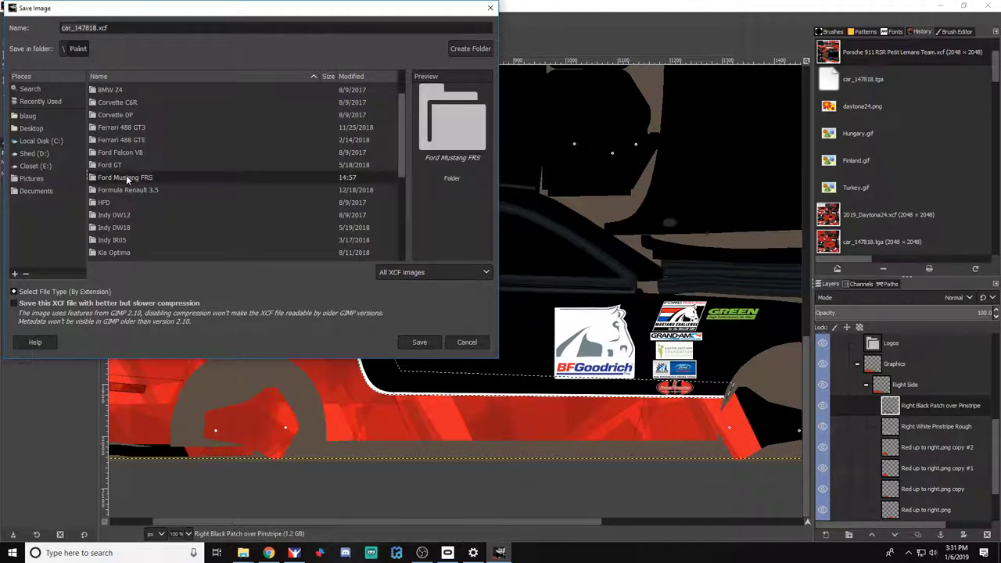
double_click(126, 177)
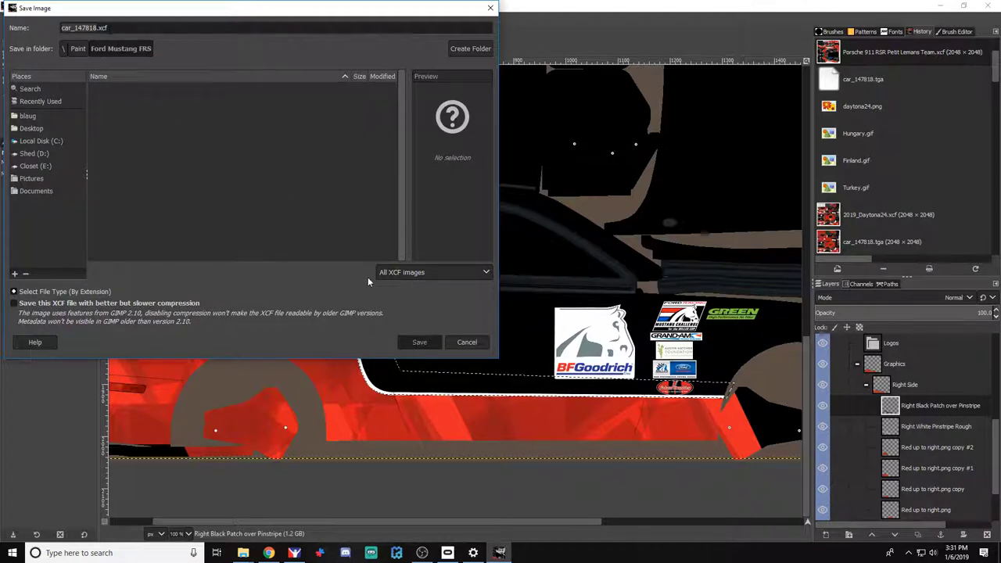
key(Return)
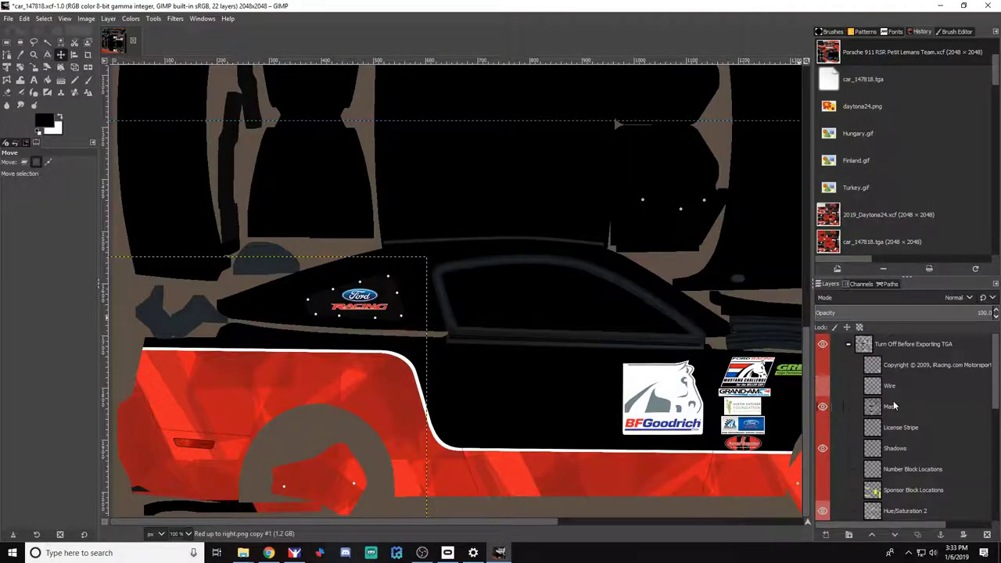
Merge the three "Red up to right.png" copies in the Right Side group down into the original "Red up to right.png" layer
scroll(899, 407, down, 2)
scroll(911, 420, down, 3)
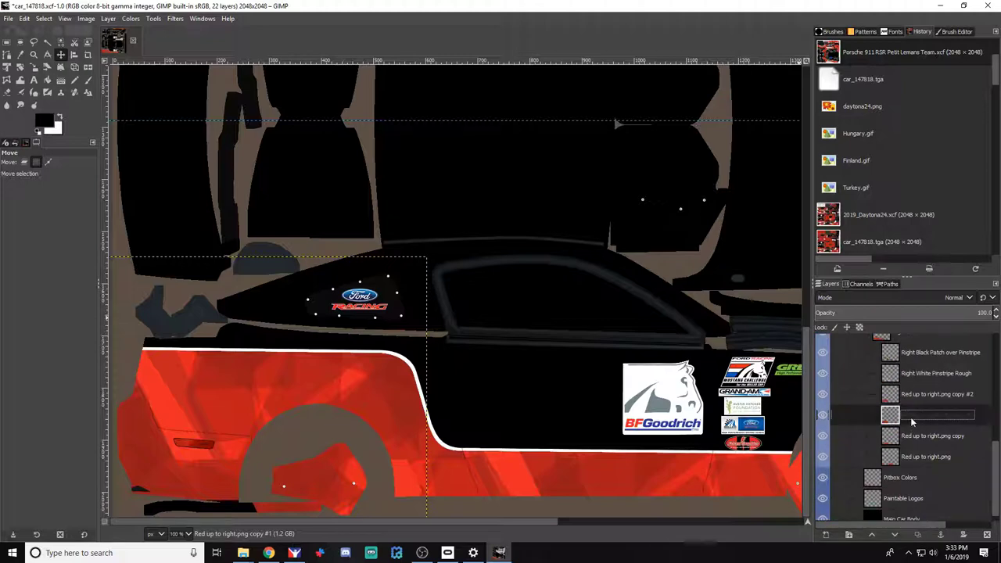
click(915, 446)
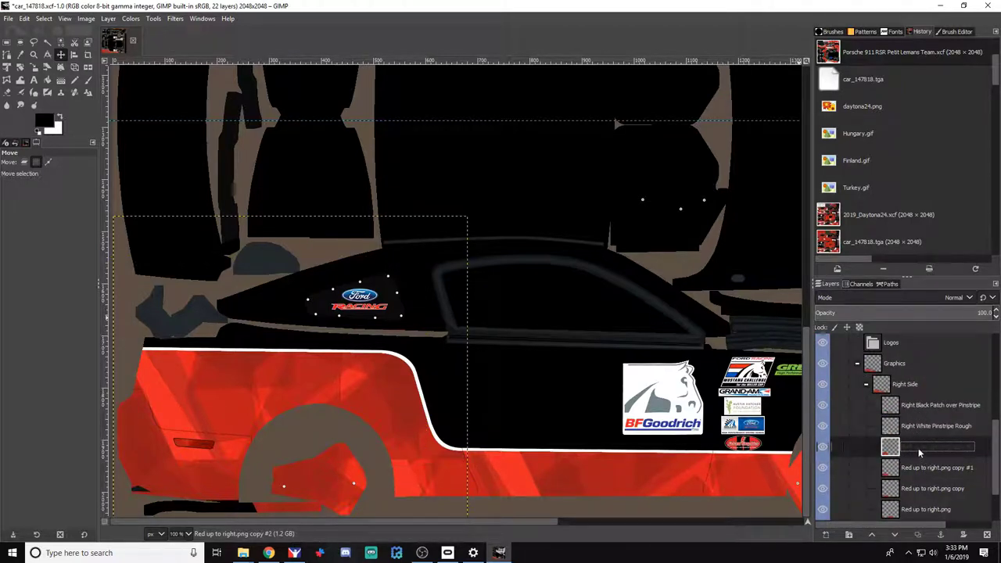
scroll(918, 448, down, 1)
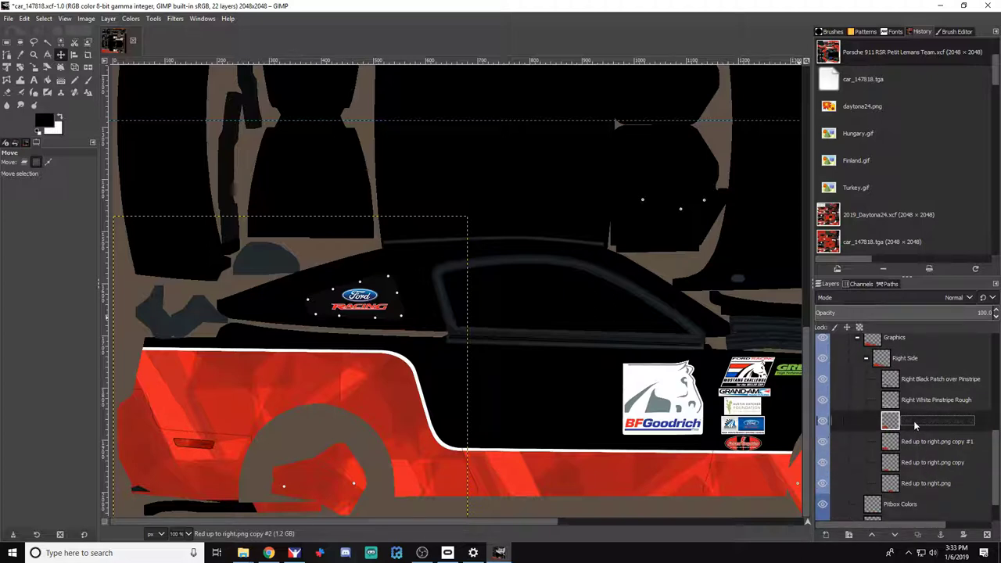
right_click(913, 421)
click(869, 179)
right_click(918, 411)
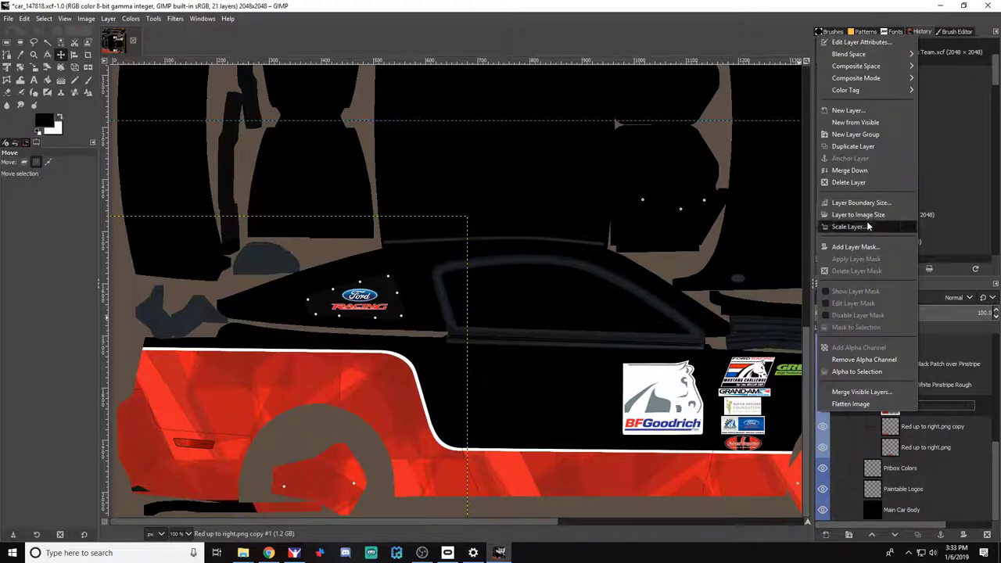
click(854, 171)
right_click(931, 426)
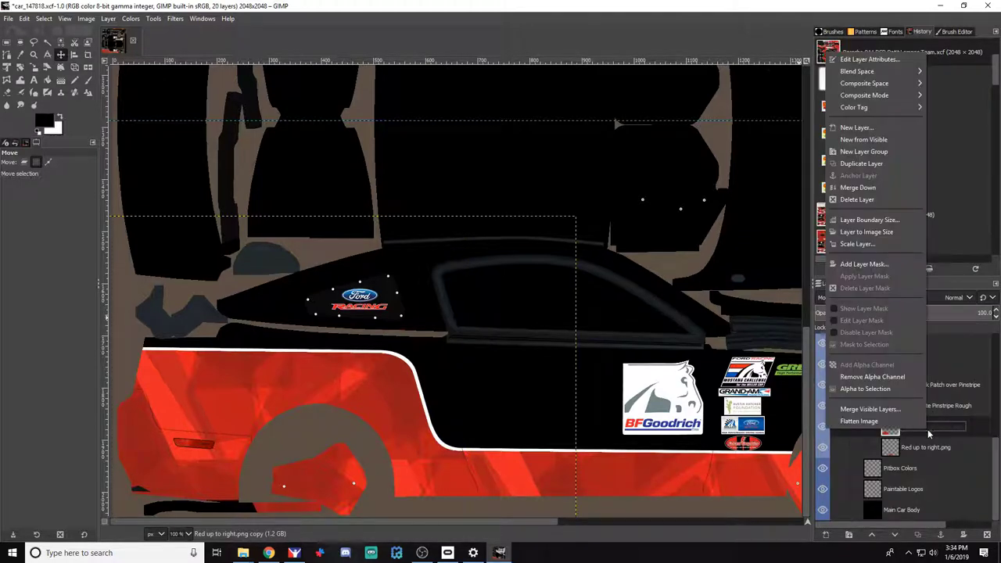
click(866, 190)
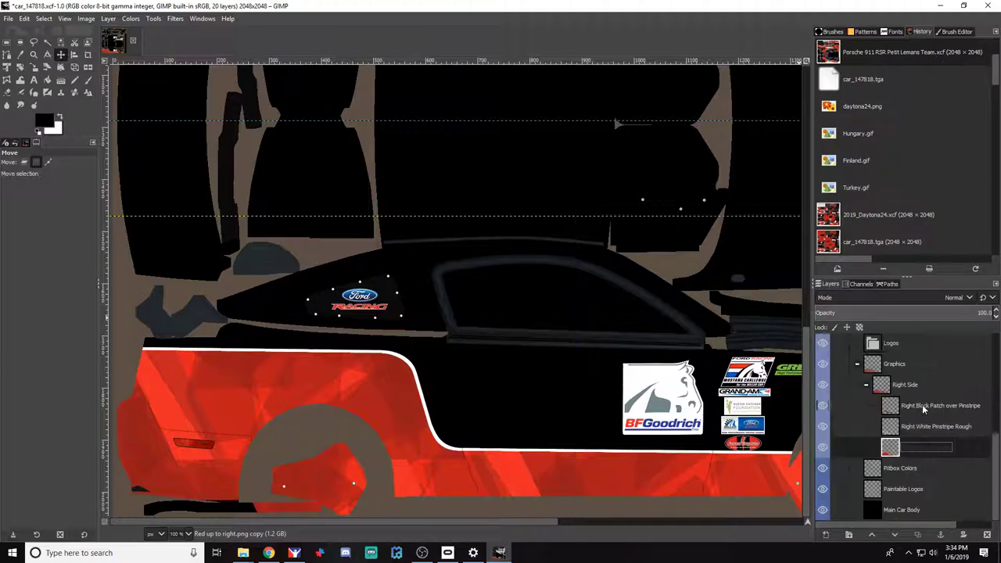
Toggle the merged red pattern layer off and on to check what it covers on the car's side
click(825, 447)
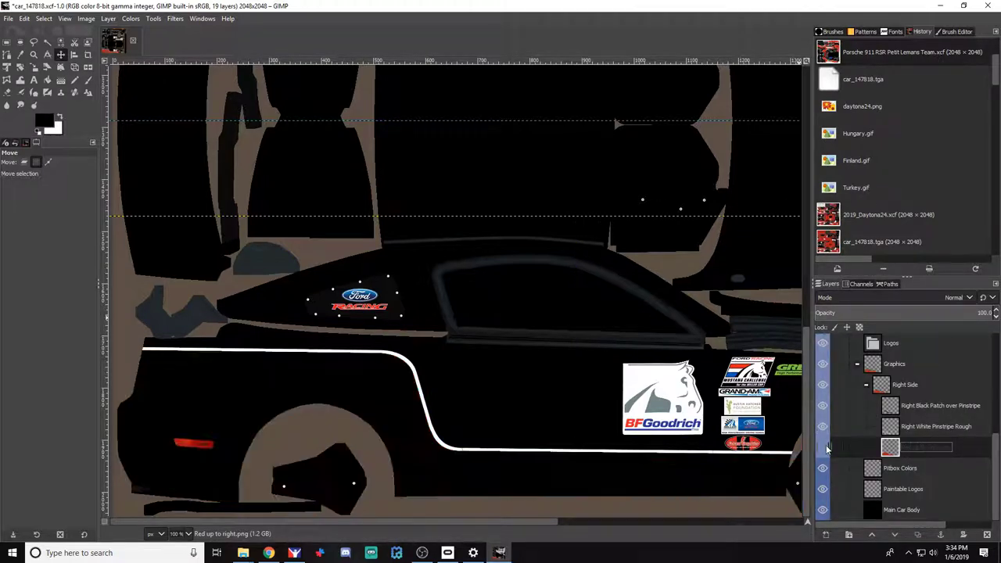
click(824, 448)
click(825, 449)
click(825, 448)
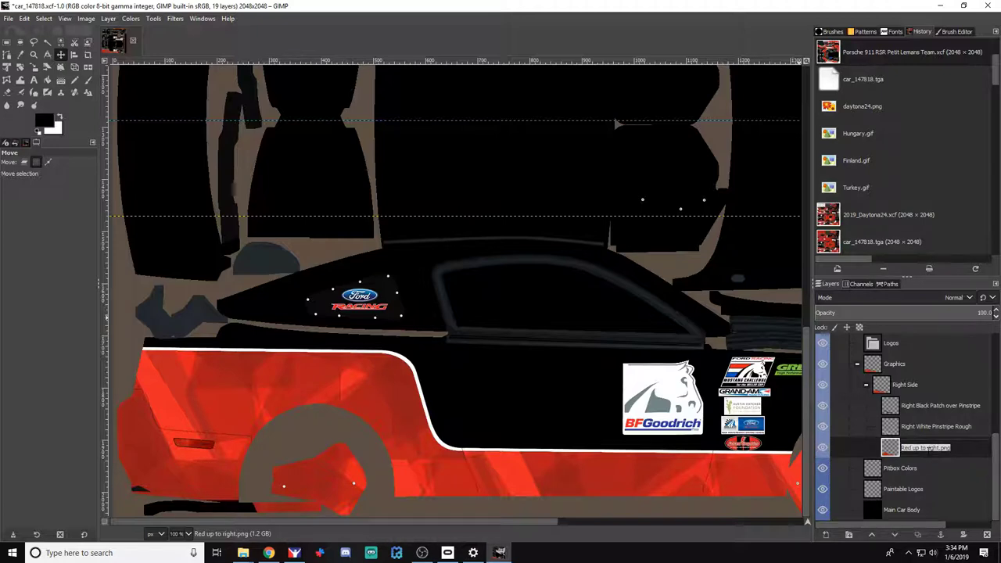
Rename the merged red layer as "Right Red Pattern"
text(Red Pattern Right)
key(Return)
text(Right)
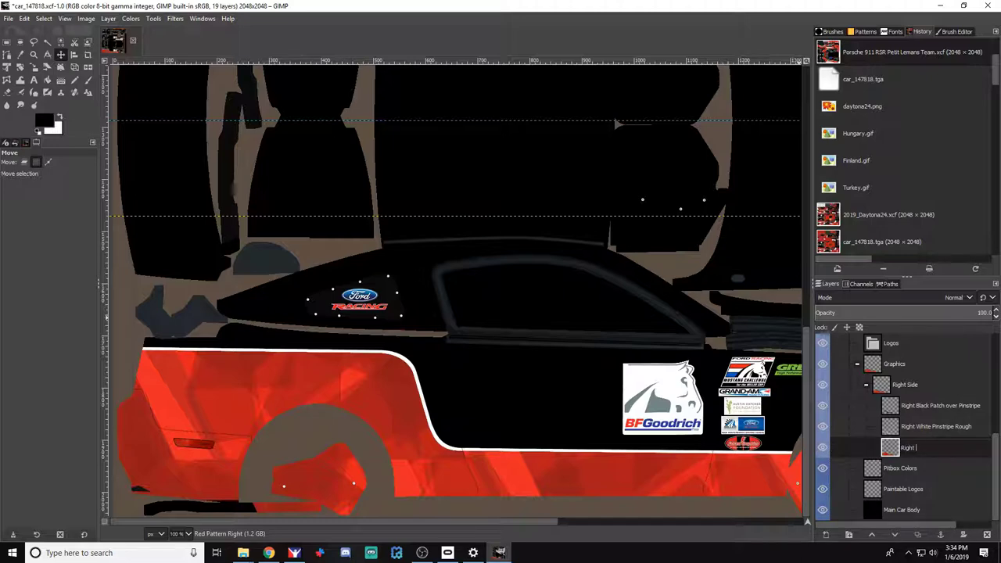
text( Red Pattern)
key(Return)
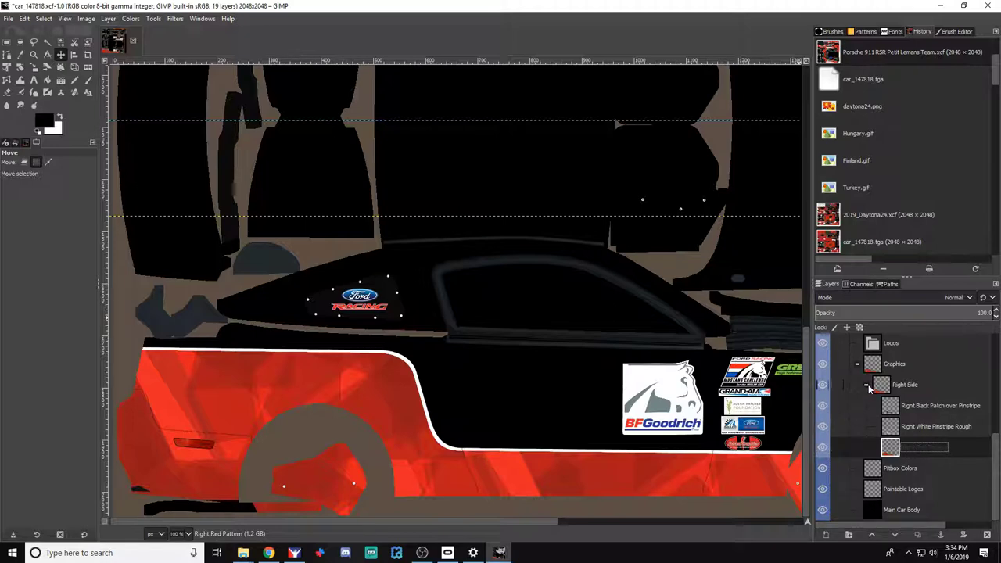
Review the layers in the Right Side group, toggling "Right Black Patch over Pinstripe" to compare the pinstripe with and without it
double_click(919, 386)
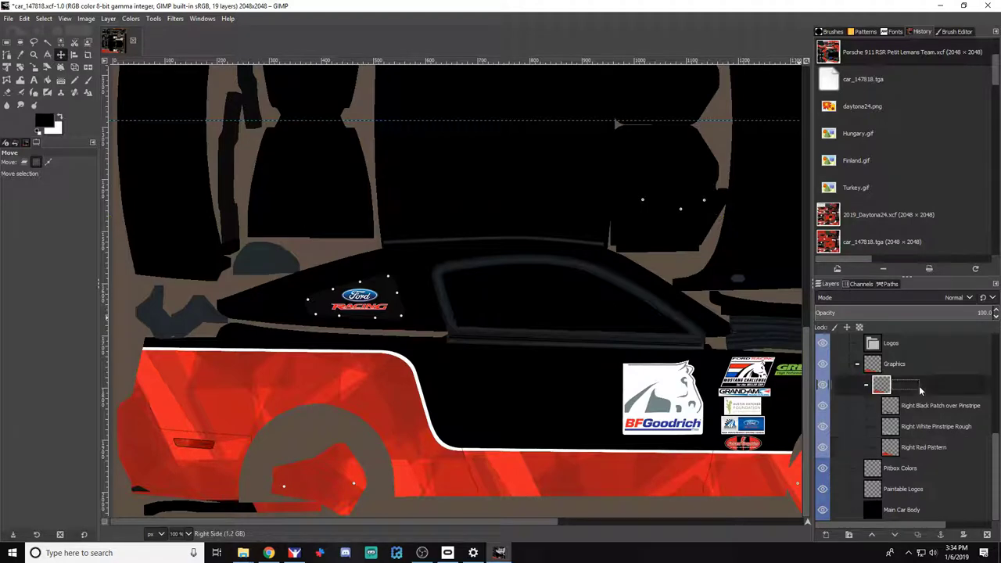
double_click(932, 446)
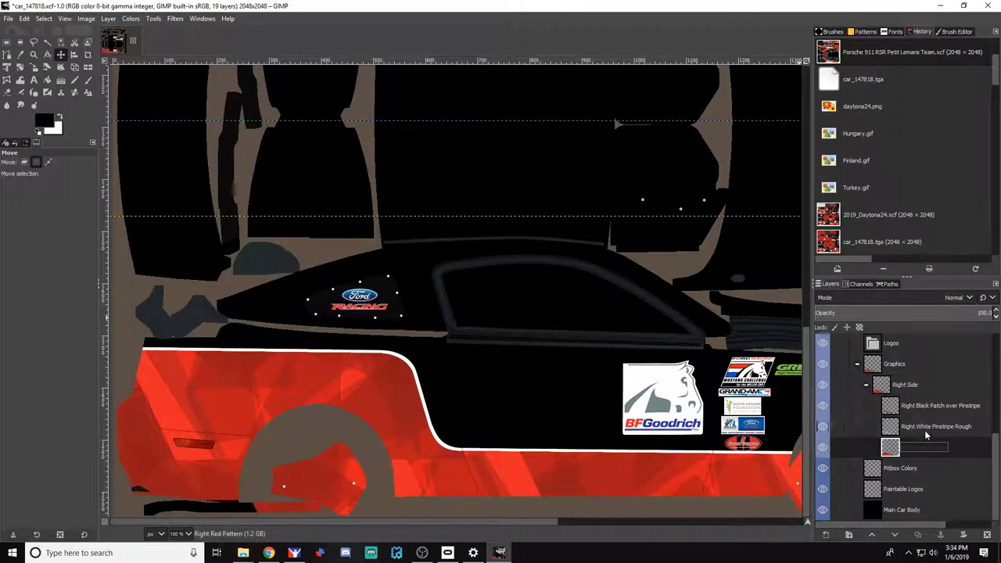
double_click(924, 428)
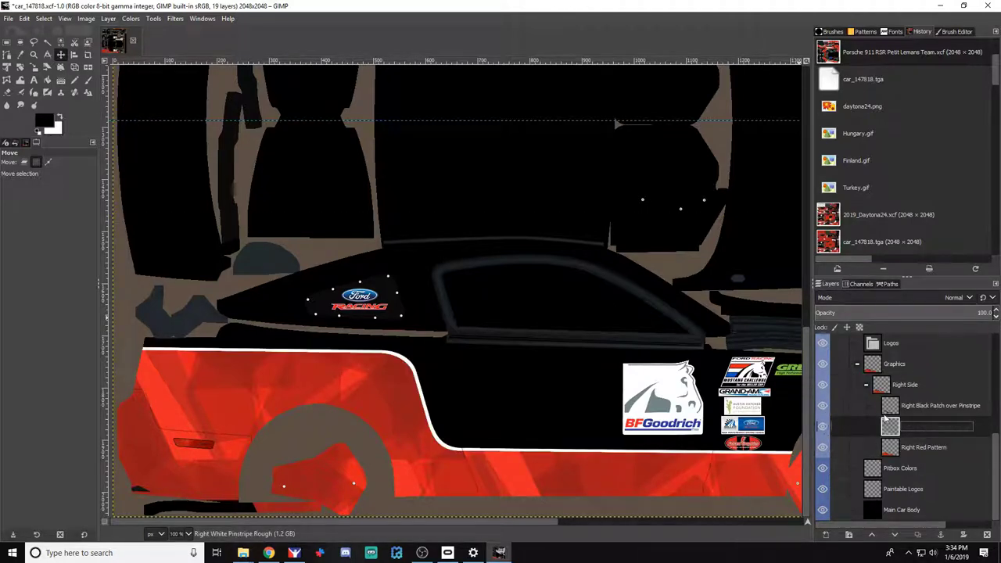
click(888, 408)
click(822, 406)
click(822, 405)
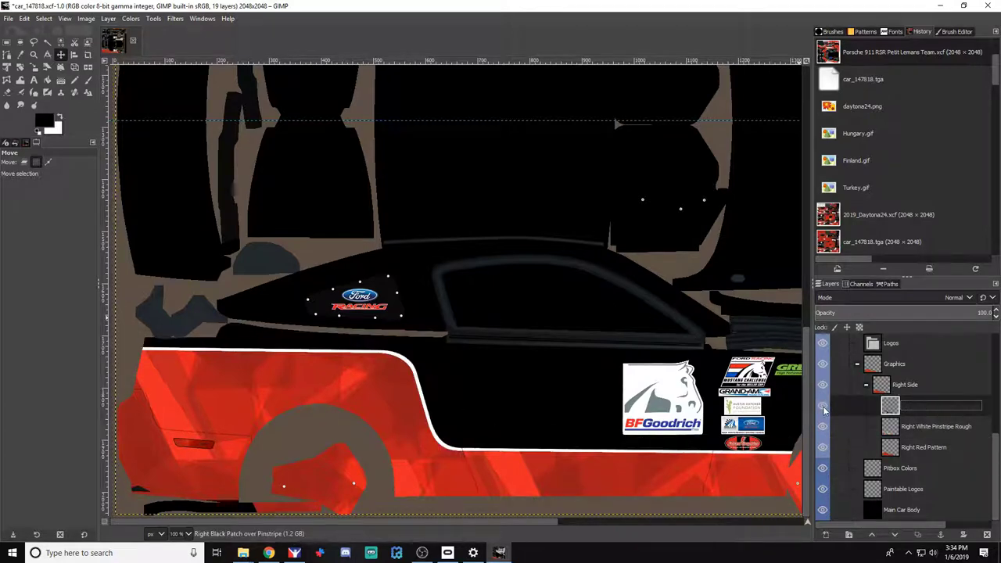
click(822, 406)
click(822, 407)
click(822, 406)
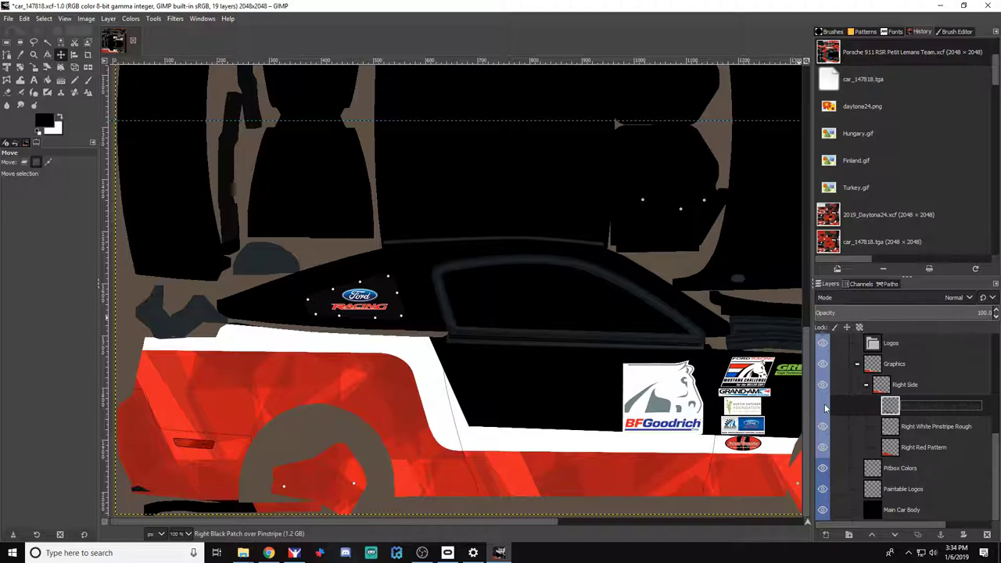
click(823, 405)
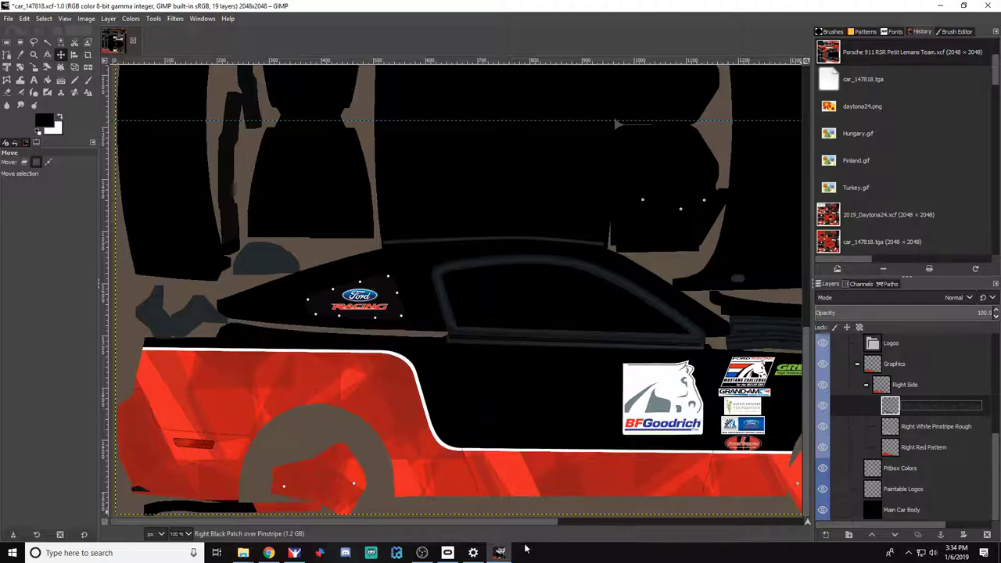
Add a transparent 2048 × 2048 px layer named "Right Black Patch over Red Pattern" directly above the Right Red Pattern layer
drag(510, 522, 563, 520)
click(931, 446)
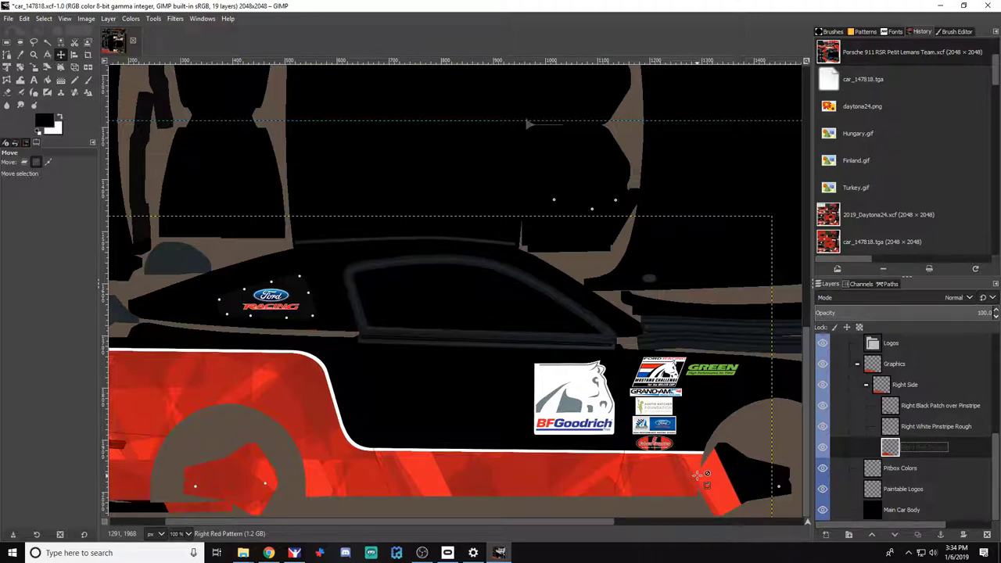
click(826, 535)
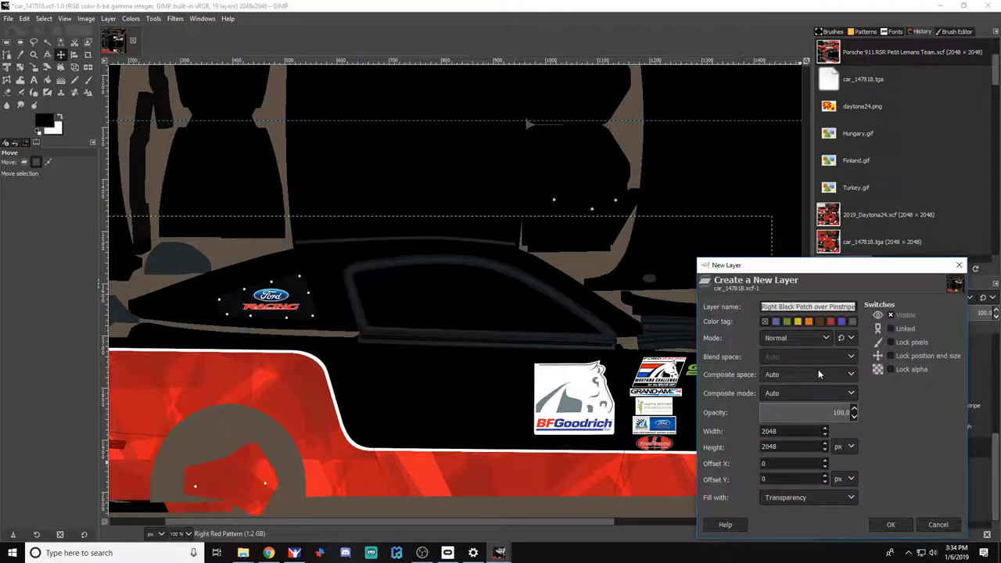
text(Right Black Pat)
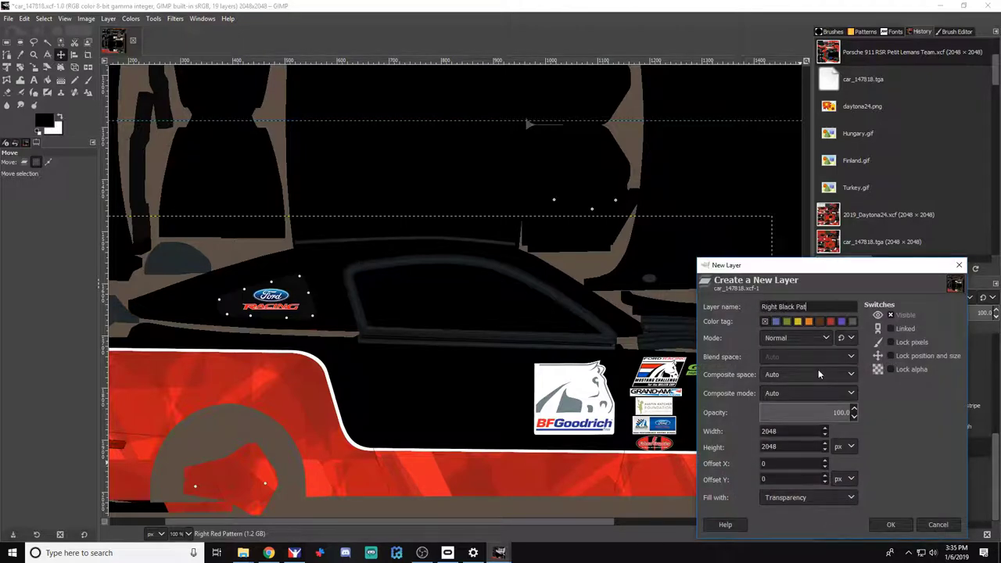
text(ch over Red Pattern)
key(Return)
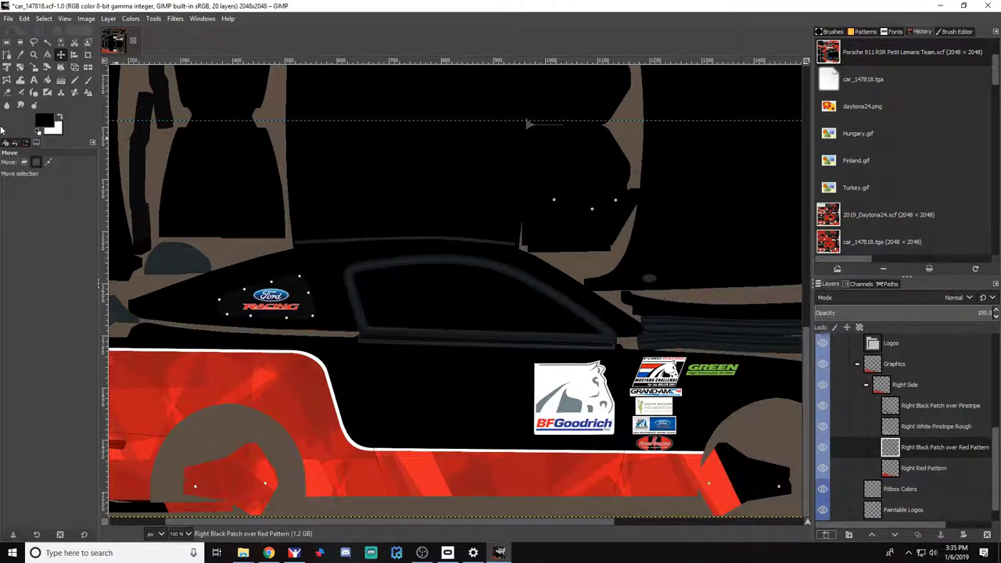
Paint black over the red area of the separate body piece inside the front wheel arch with the Paintbrush
click(88, 79)
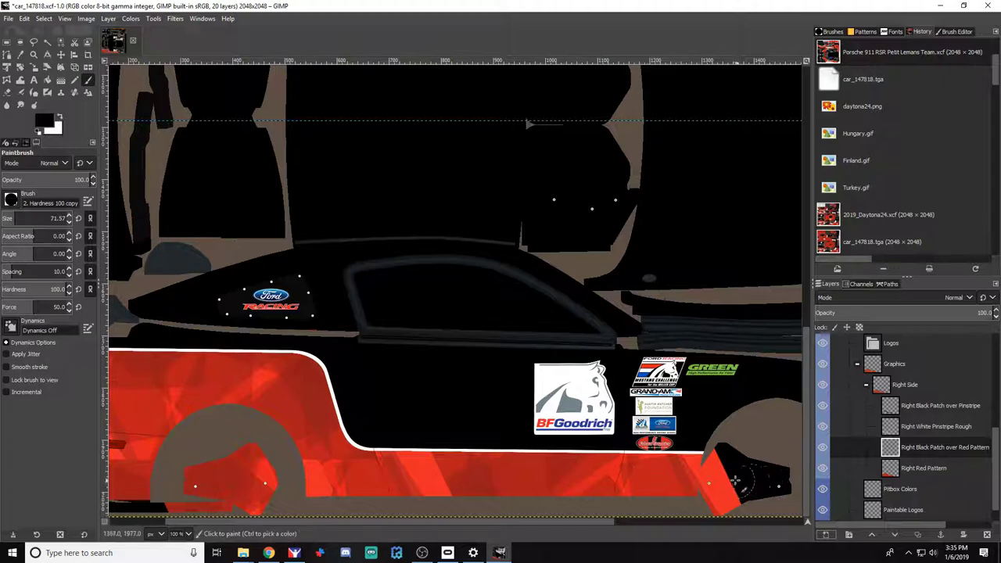
scroll(714, 477, up, 2)
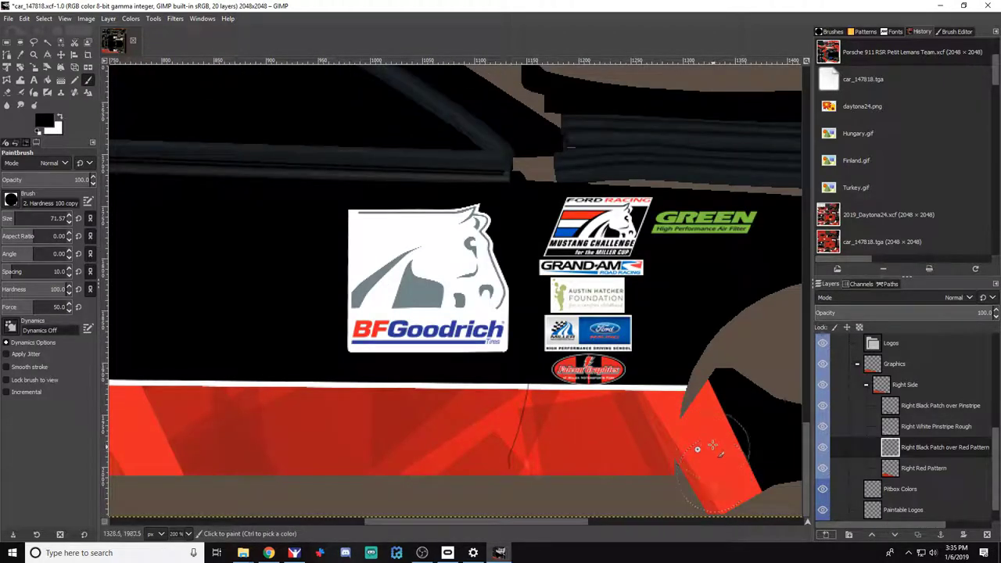
mouse_move(713, 442)
mouse_down()
mouse_move(704, 454)
mouse_move(726, 402)
mouse_move(706, 454)
mouse_move(732, 487)
mouse_up()
Show the Wire layer, and paint black over the red on the piece inside the rear wheel arch and the thin strip below
scroll(907, 426, up, 5)
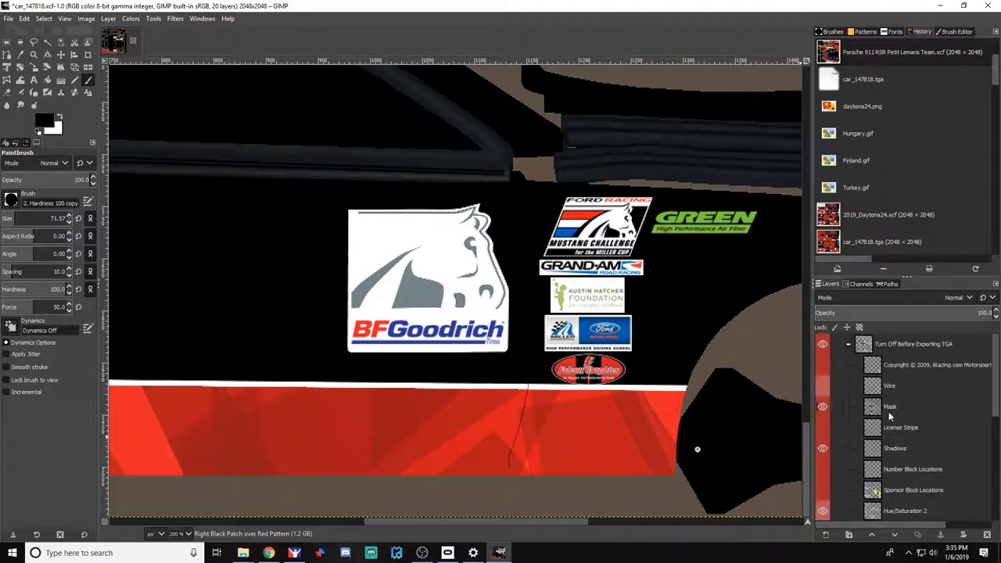
click(822, 385)
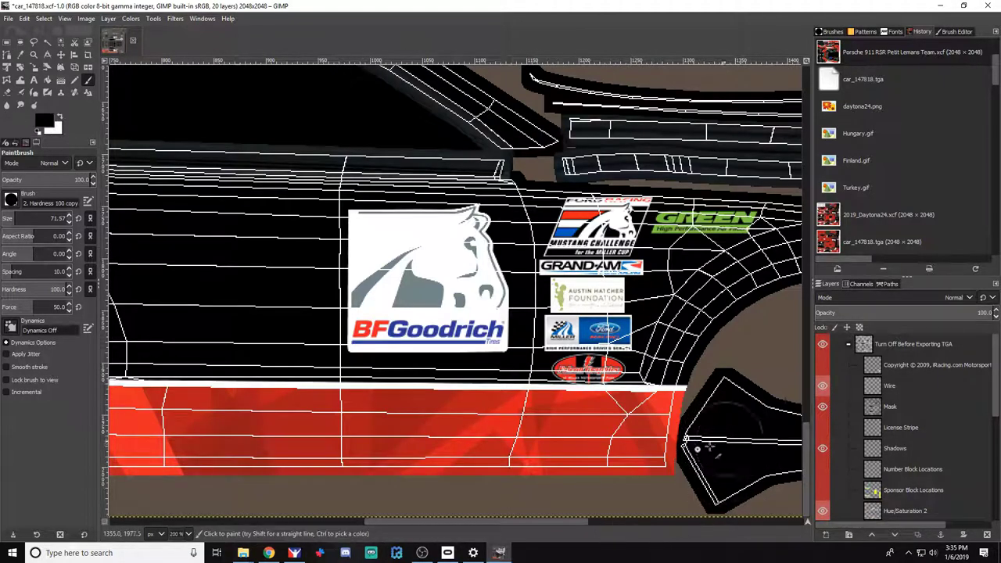
drag(579, 525, 334, 532)
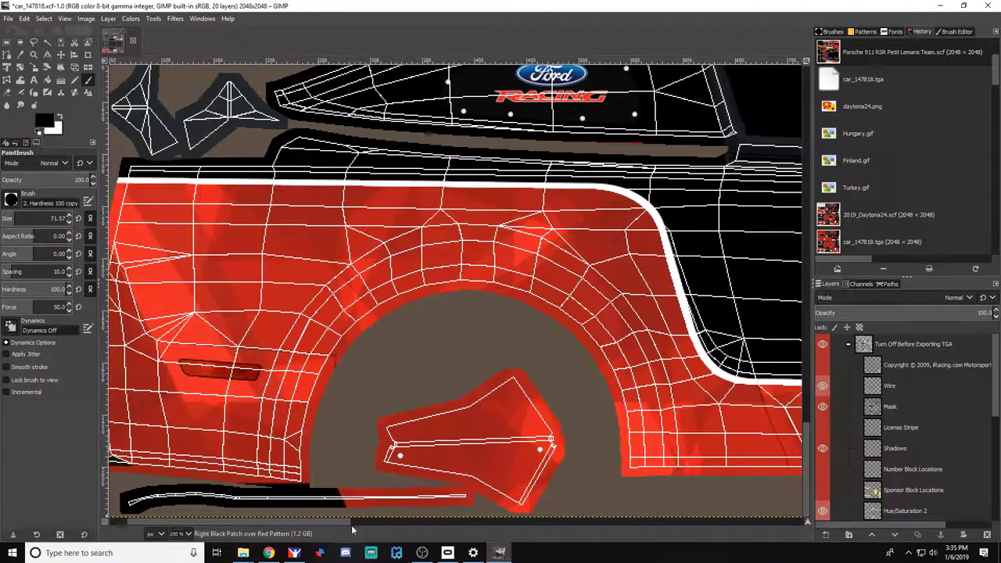
mouse_move(401, 415)
mouse_down()
mouse_move(401, 453)
mouse_move(418, 462)
mouse_move(566, 481)
mouse_move(503, 487)
mouse_move(522, 483)
mouse_move(536, 441)
mouse_move(487, 399)
mouse_move(433, 426)
mouse_move(526, 382)
mouse_move(447, 481)
mouse_move(456, 500)
mouse_move(472, 497)
mouse_move(386, 494)
mouse_up()
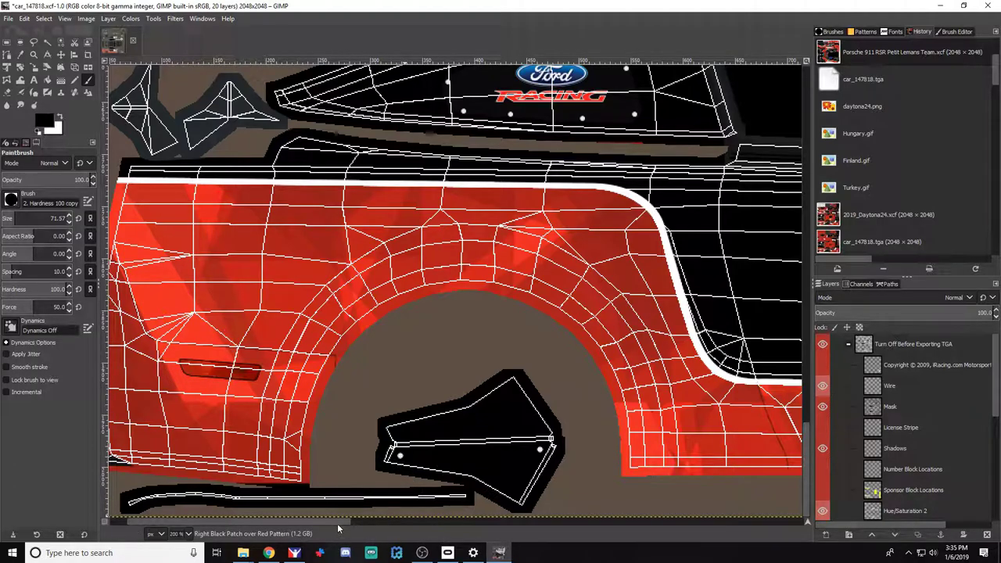
Save the car_147818.xcf image and bring the door area into view
drag(338, 525, 516, 524)
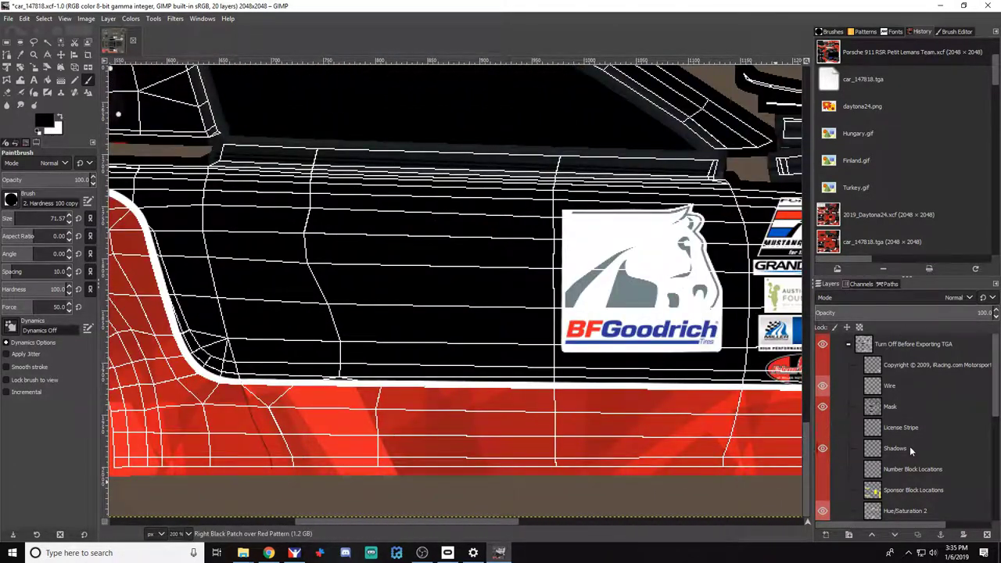
key(ctrl+s)
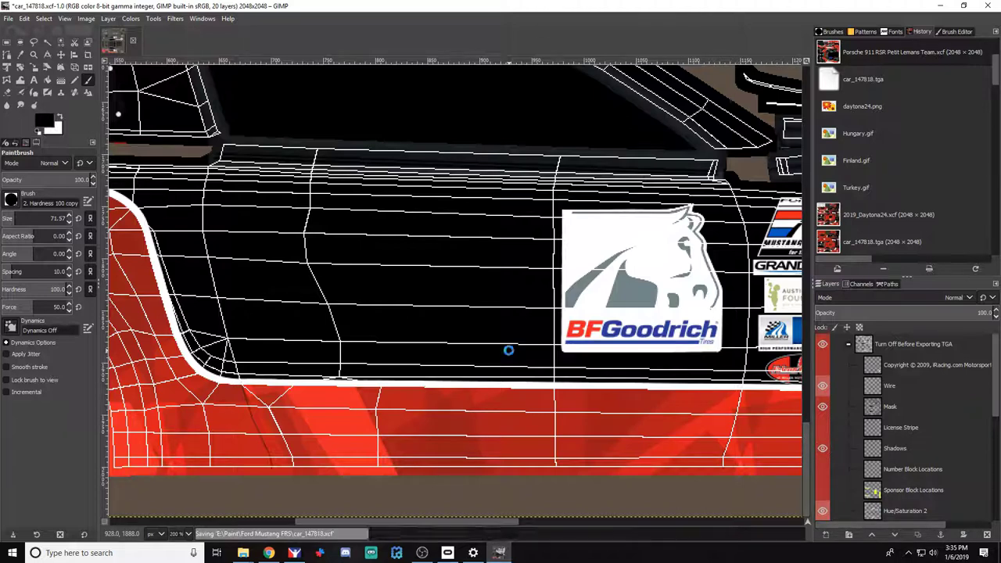
drag(466, 527, 452, 526)
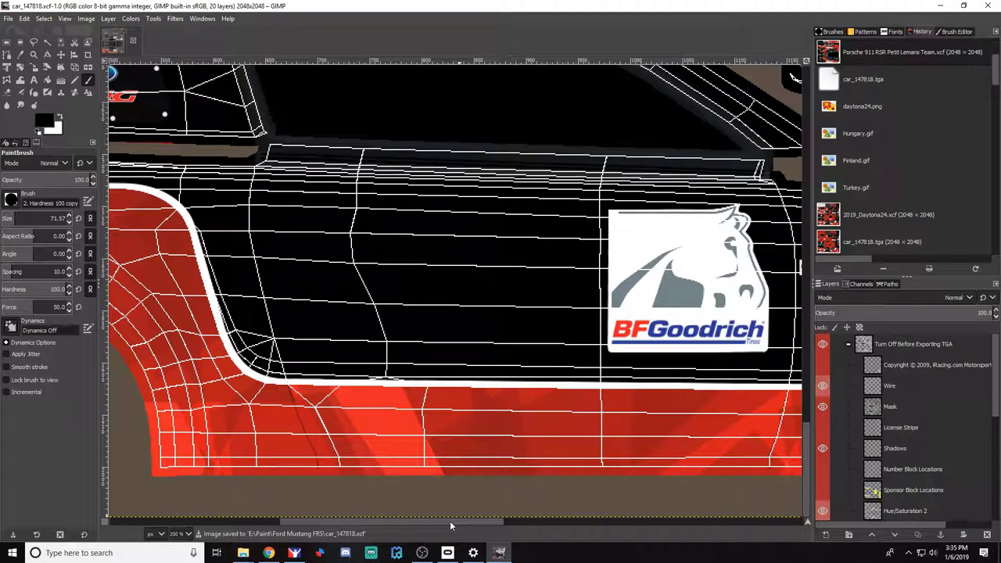
Switch to File Explorer and open the Mindtrick logo folder inside Paint > Assets
click(244, 552)
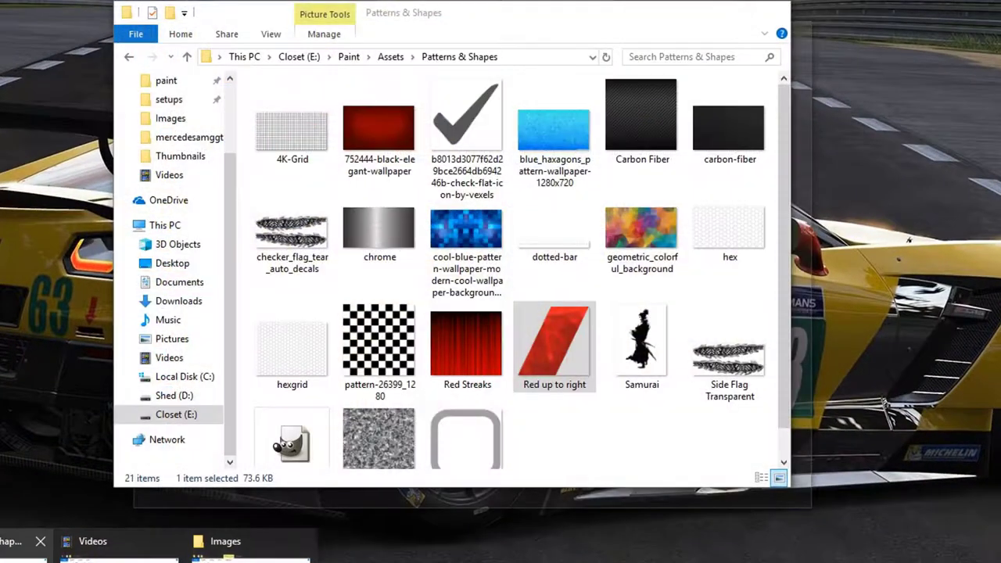
click(156, 505)
click(129, 56)
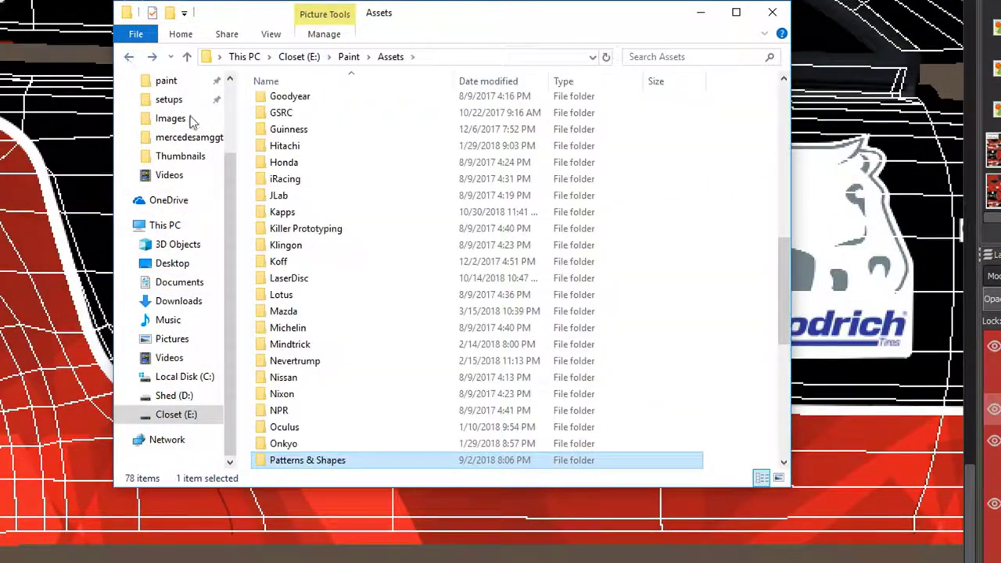
scroll(319, 419, down, 1)
scroll(314, 424, up, 5)
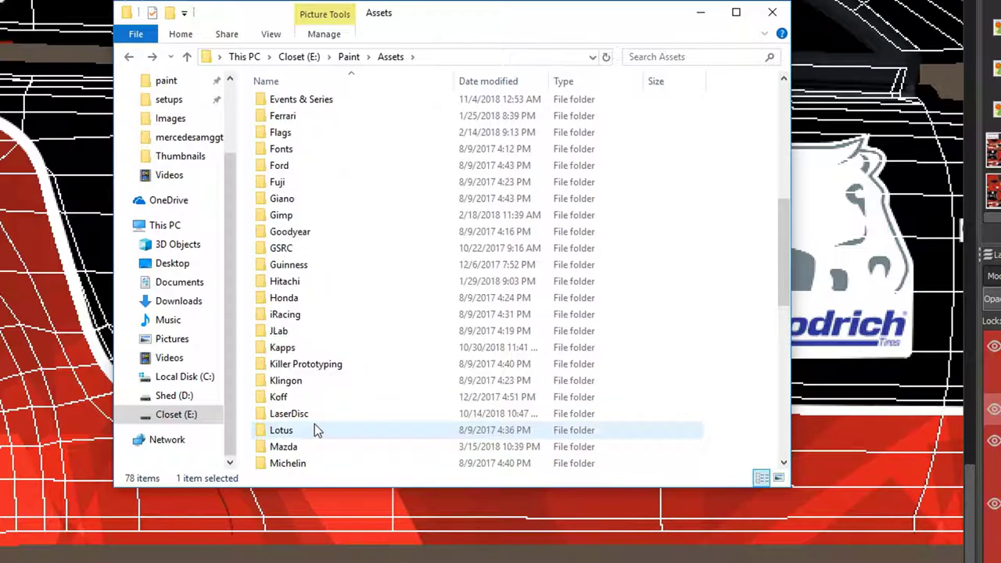
scroll(314, 424, up, 5)
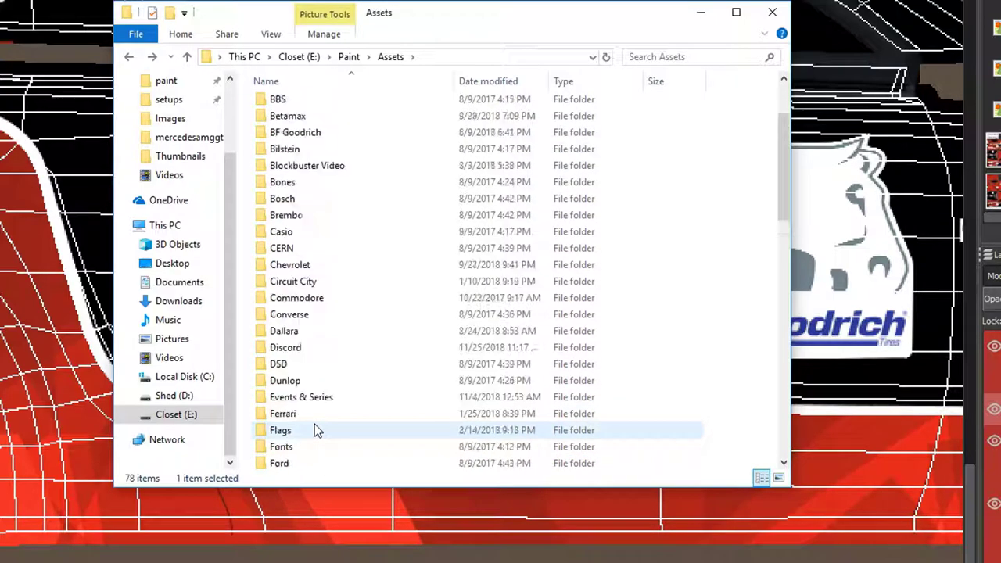
scroll(314, 425, down, 3)
scroll(313, 434, down, 5)
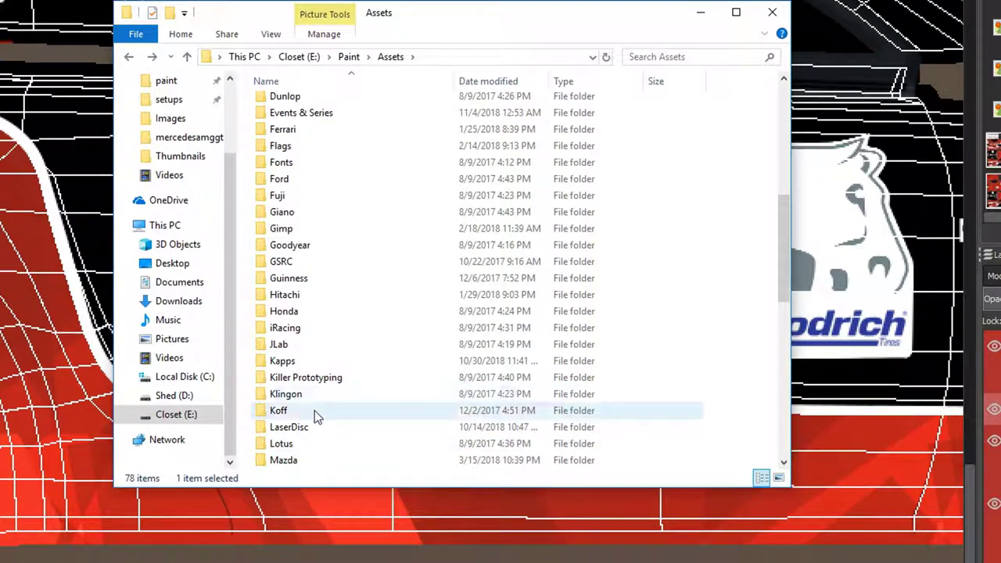
double_click(300, 395)
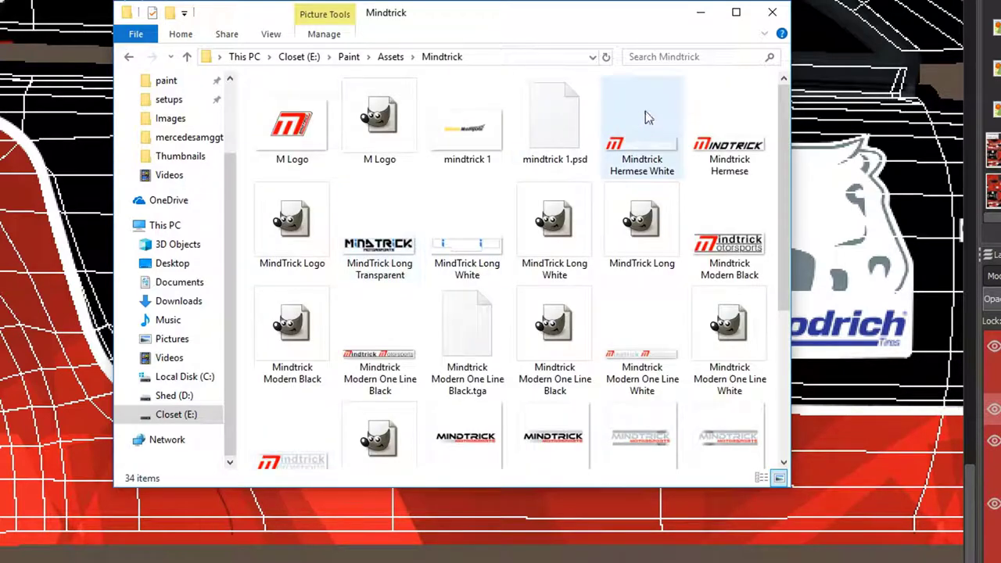
Insert the Mindtrick Hermese White PNG from the Mindtrick folder into the car image as a new layer
click(645, 148)
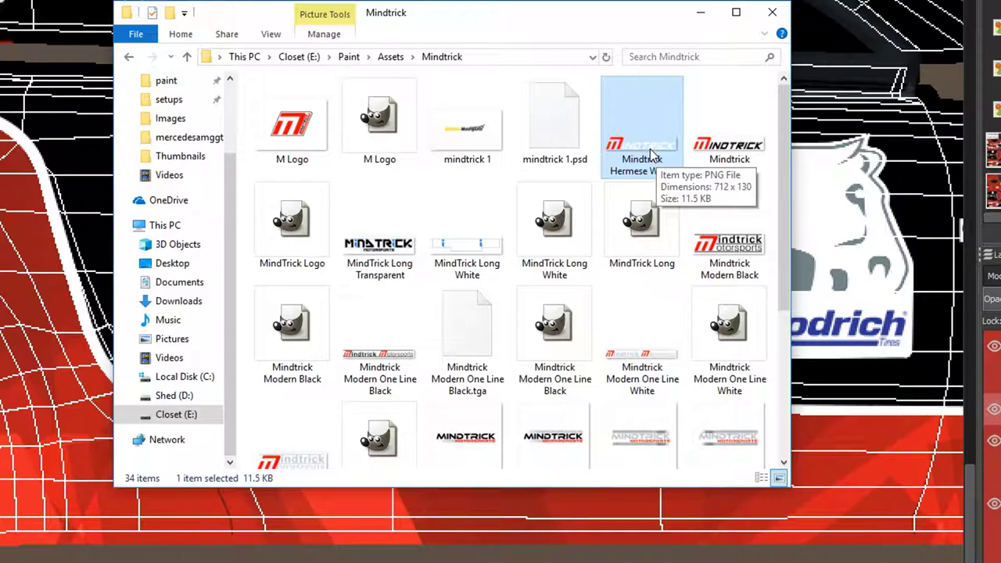
click(741, 154)
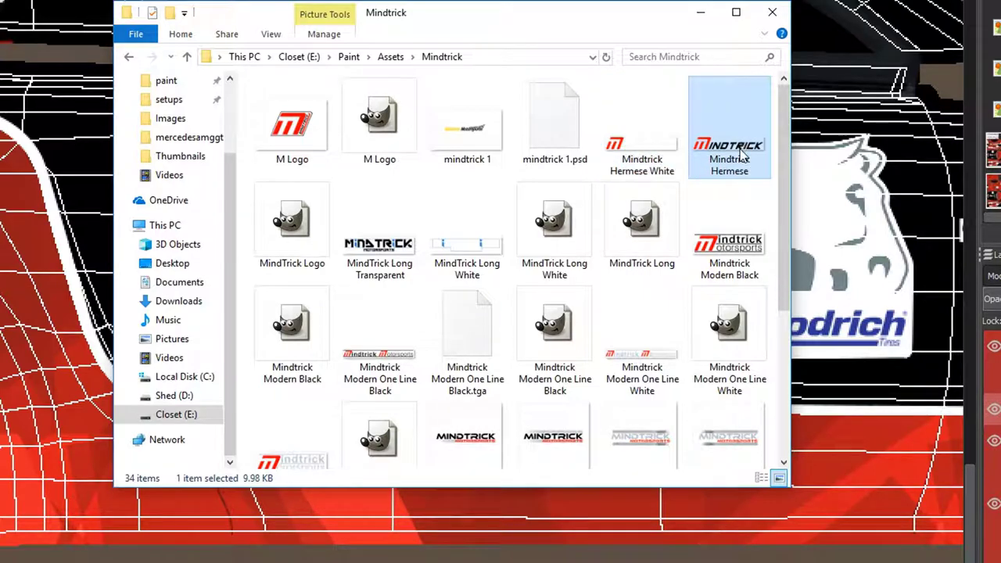
click(643, 151)
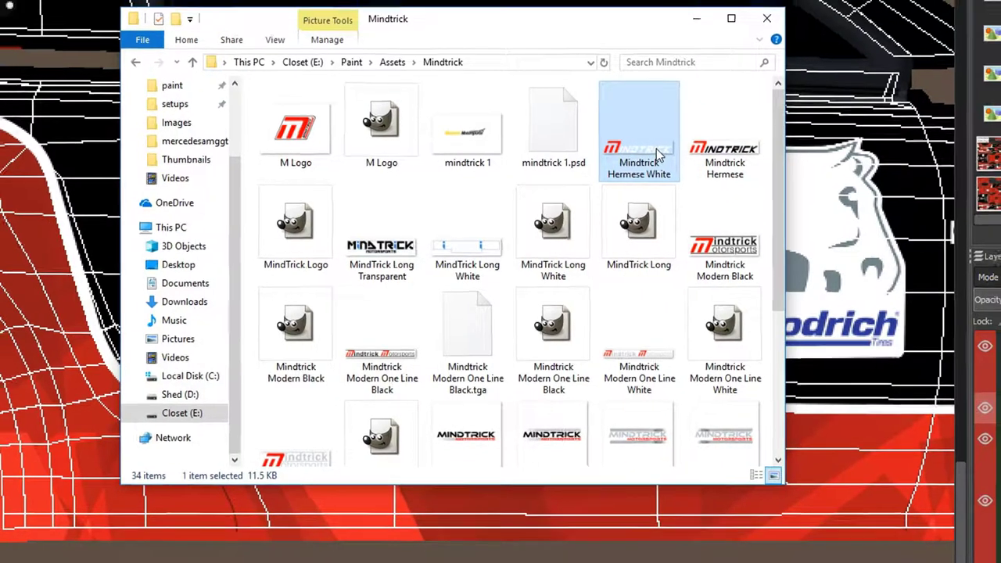
drag(656, 155, 85, 168)
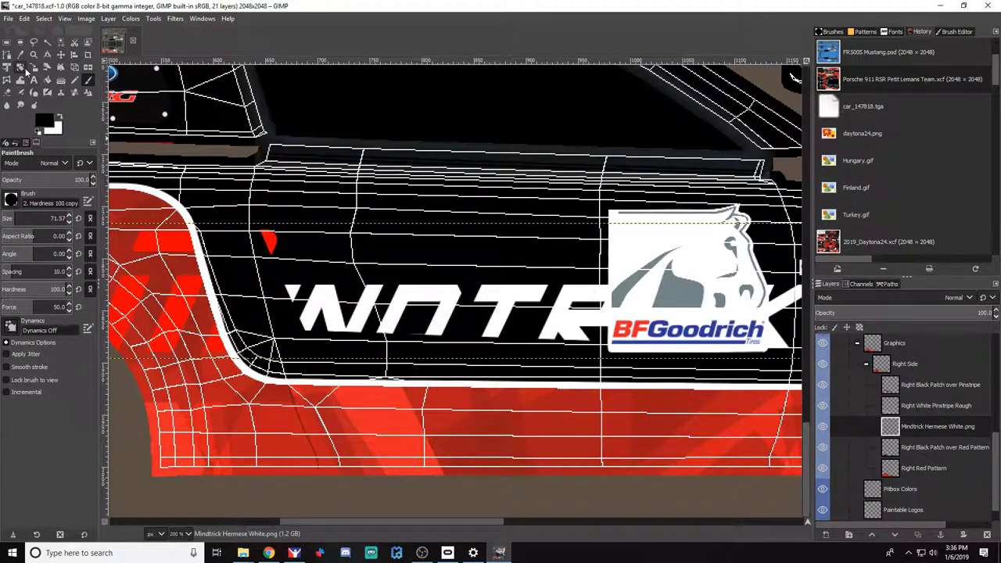
Move the Mindtrick logo layer into the Logos group and place it in a new subgroup named Right
scroll(905, 433, up, 2)
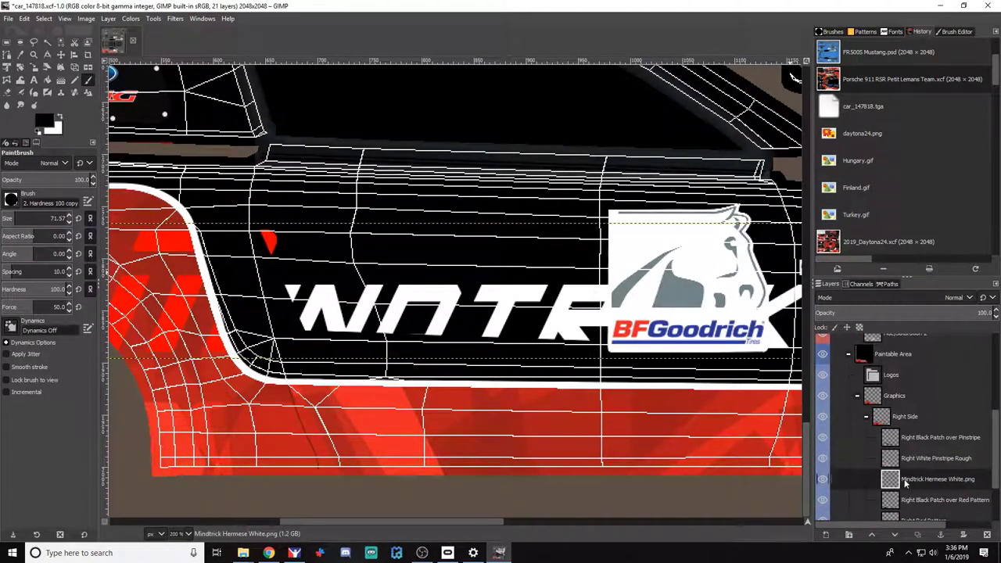
drag(905, 483, 897, 380)
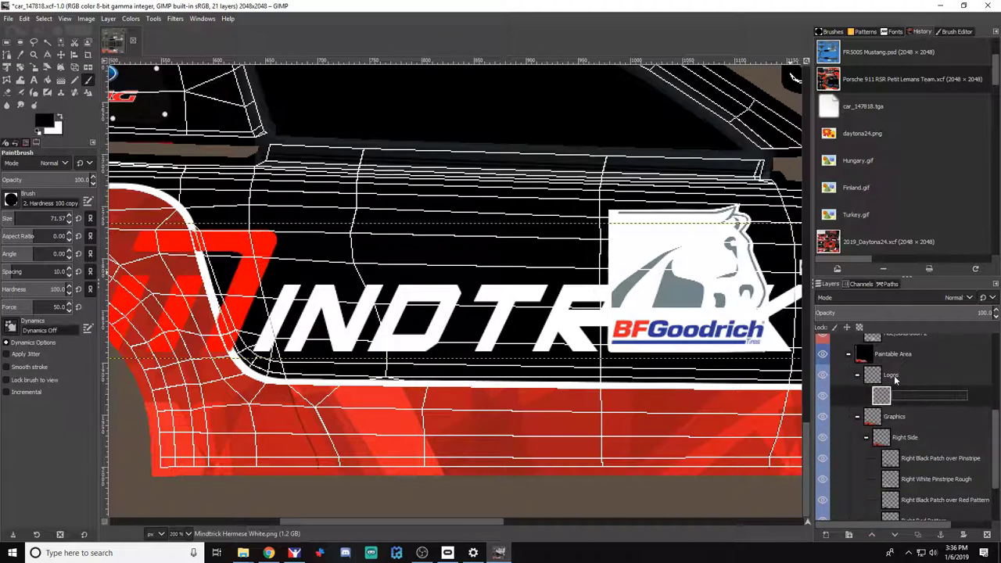
click(849, 534)
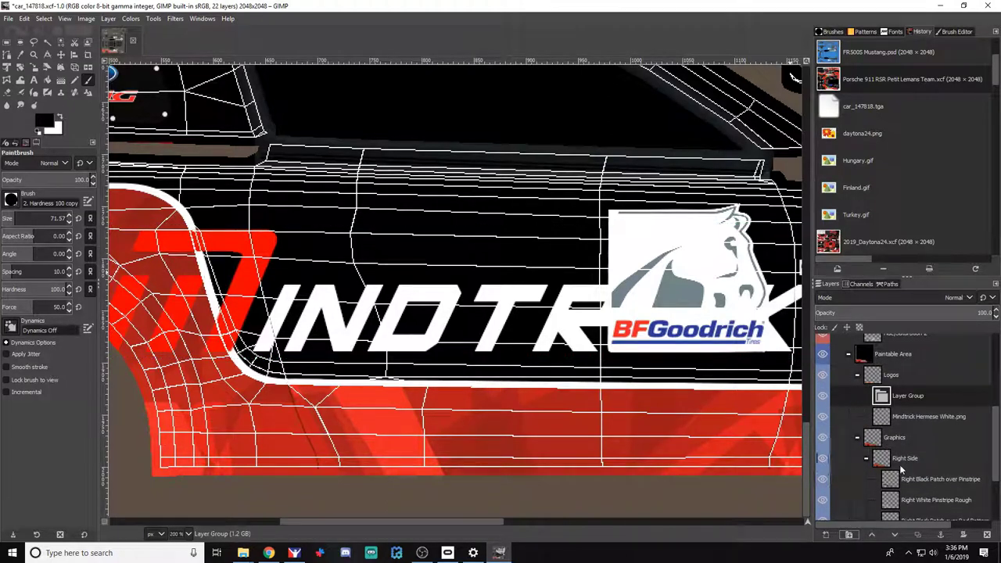
double_click(903, 401)
key(BackSpace)
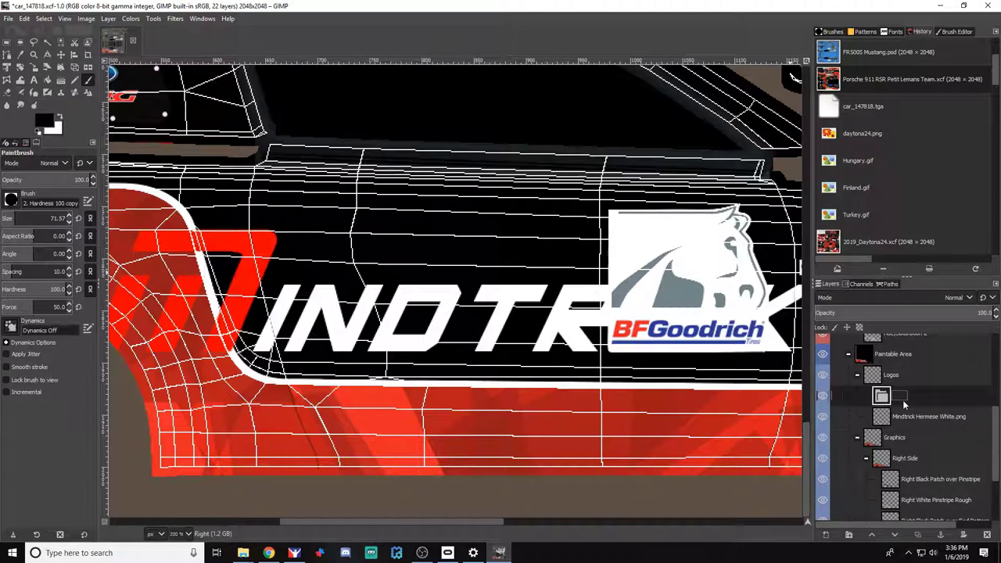
drag(907, 421, 900, 396)
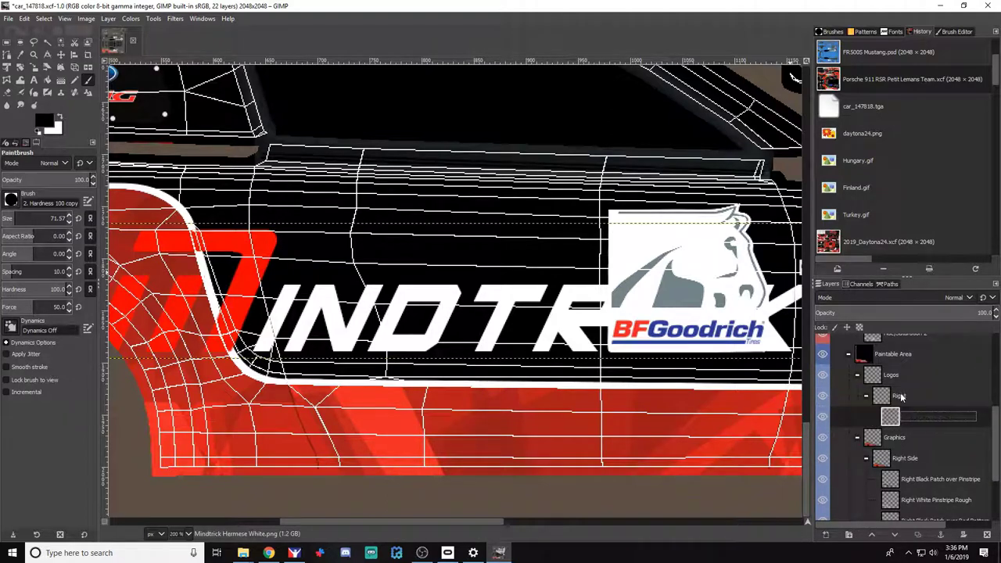
Rename the Mindtrick logo layer as Mindtrick Door
double_click(930, 420)
text(Min)
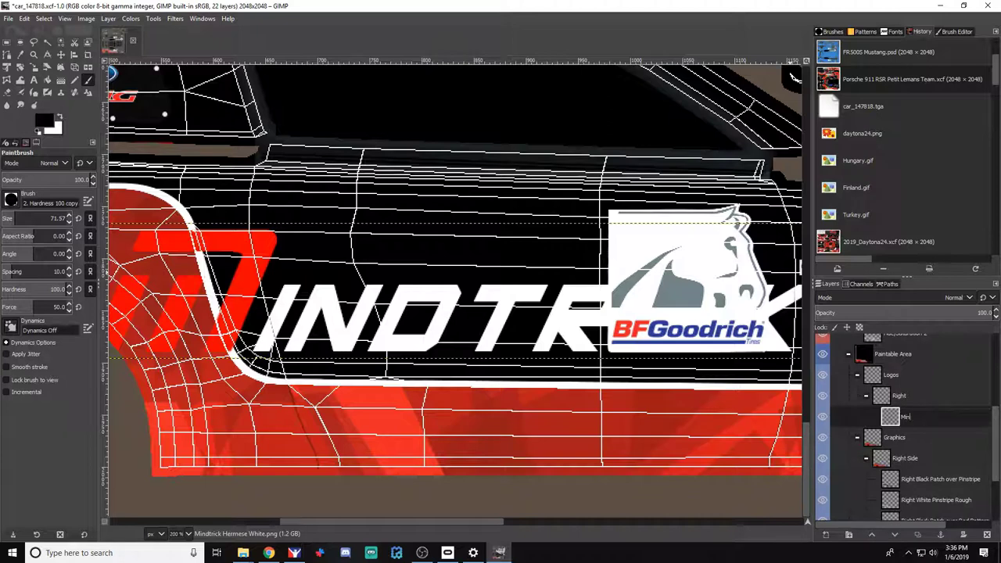
text(dtrick Door)
key(Return)
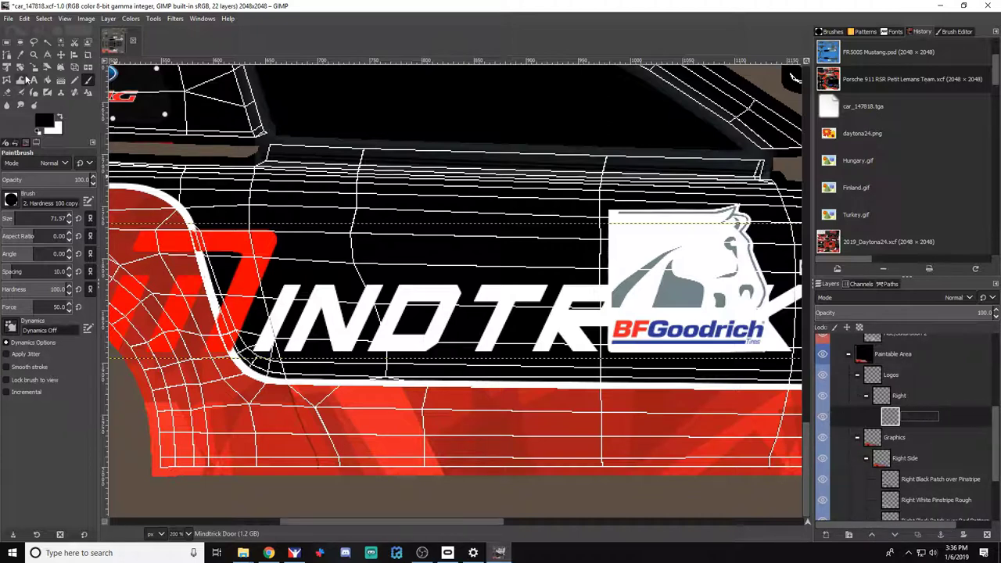
Scale the Mindtrick Door logo down proportionally and place it on the door between the white pinstripe and the BFGoodrich panel
key(shift+s)
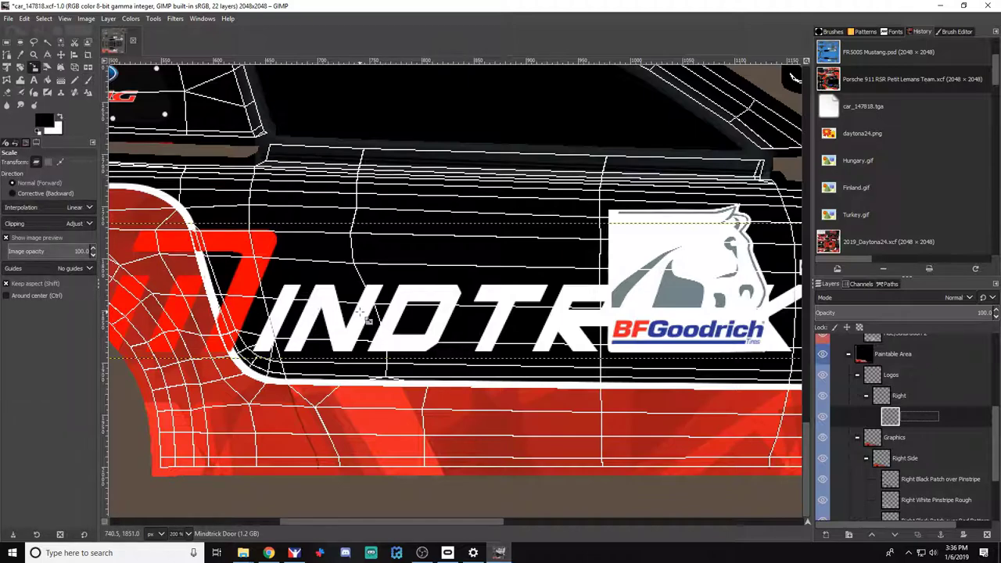
click(366, 319)
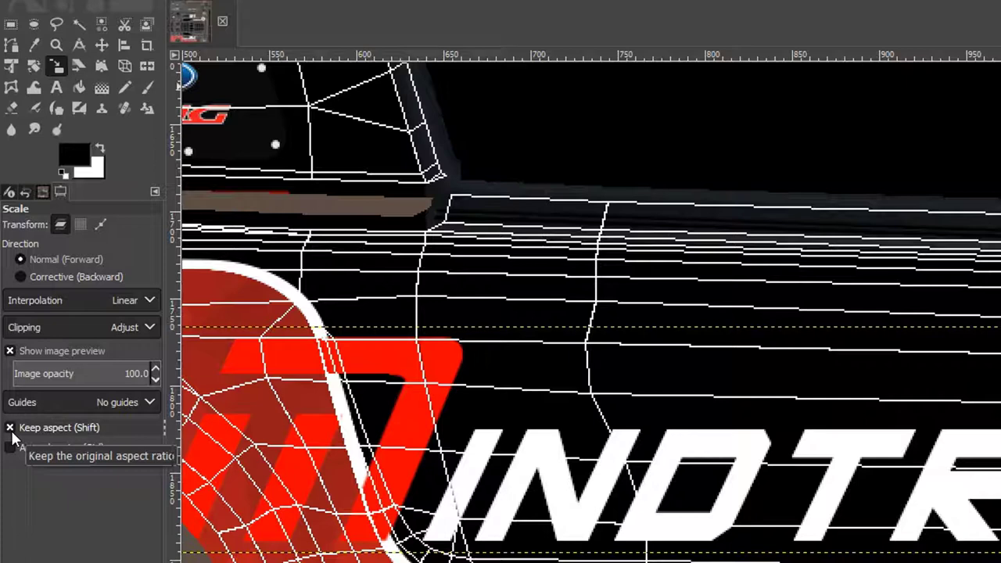
click(426, 370)
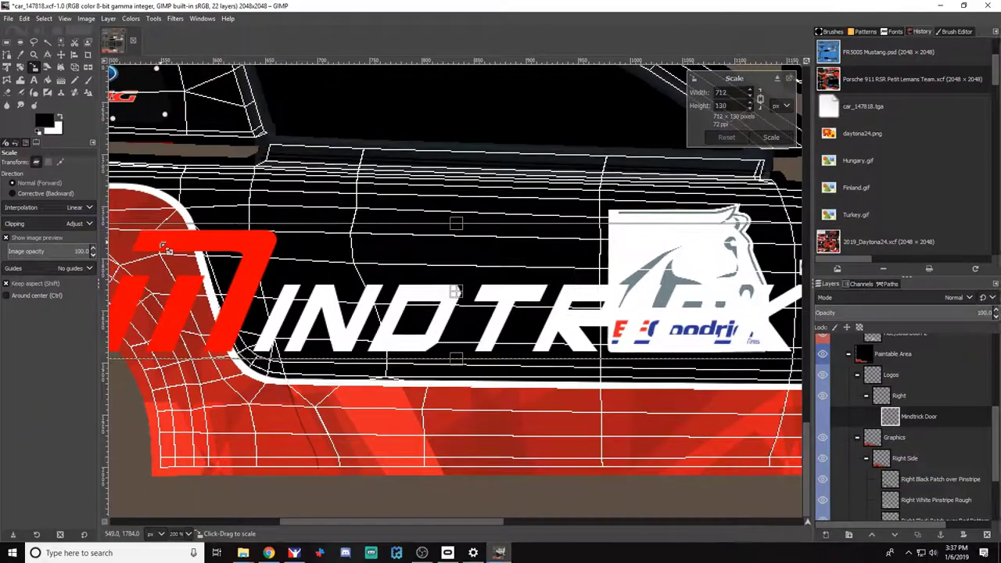
drag(166, 249, 519, 314)
key(Return)
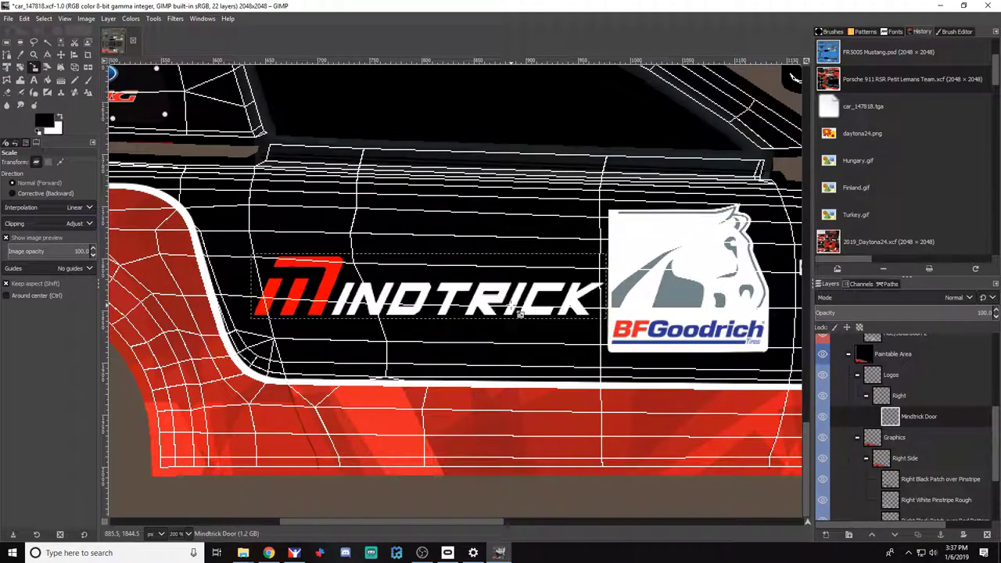
Hide the Wire layer, then switch to the iRacing simulator and reload the car's paint
scroll(838, 387, up, 4)
scroll(838, 387, up, 1)
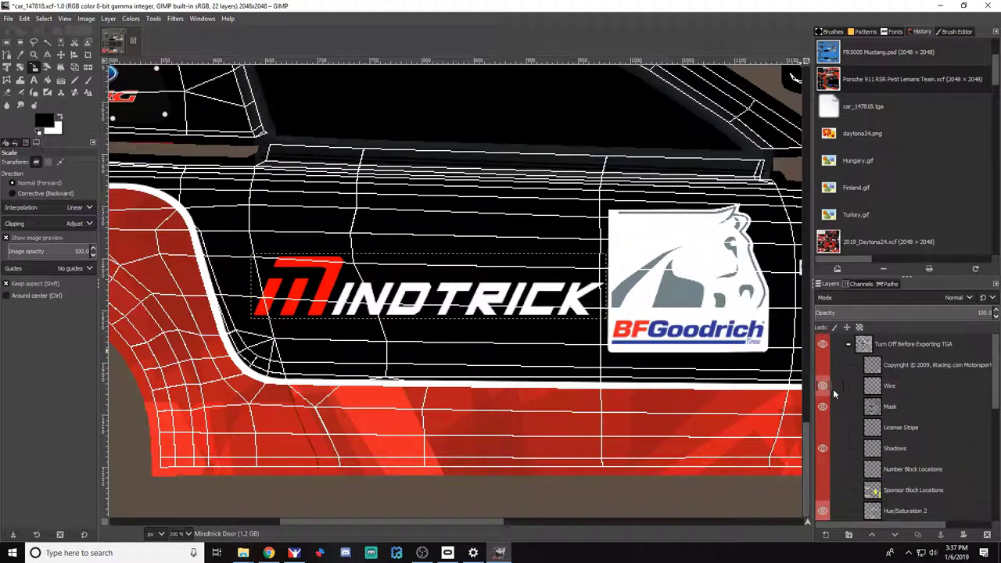
click(822, 387)
key(alt+Tab)
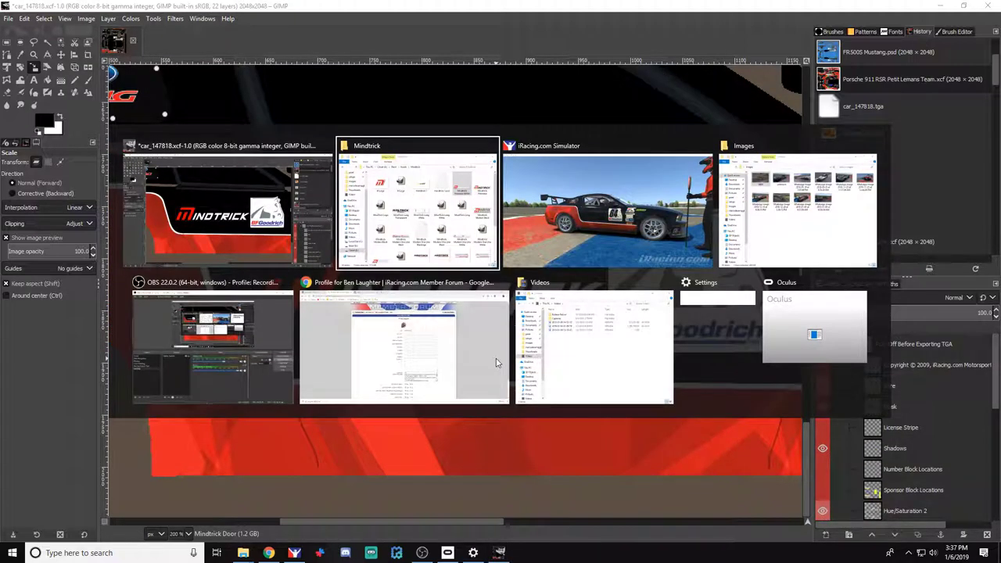
key(alt+Tab)
key(alt+Tab)
key(Tab)
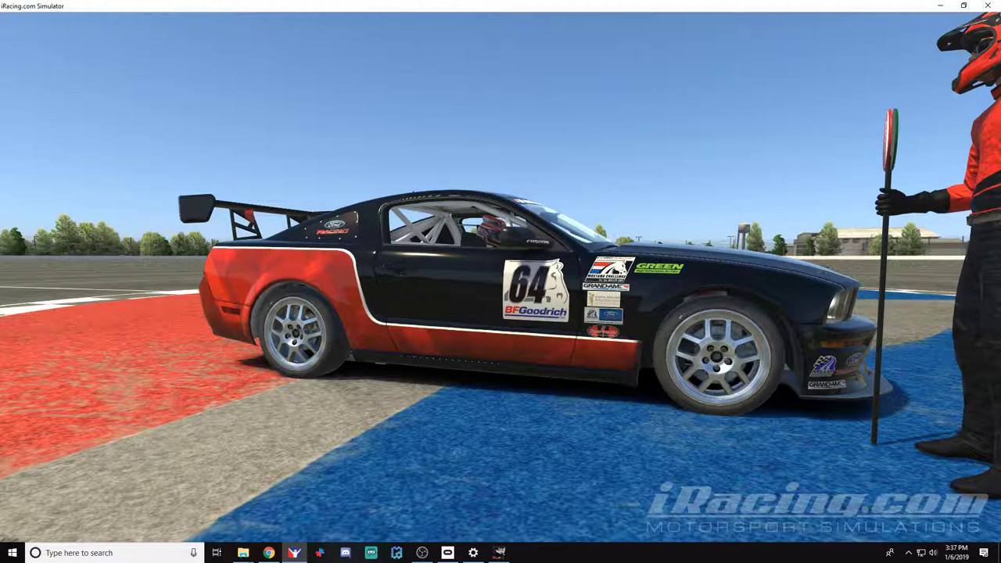
key(ctrl+r)
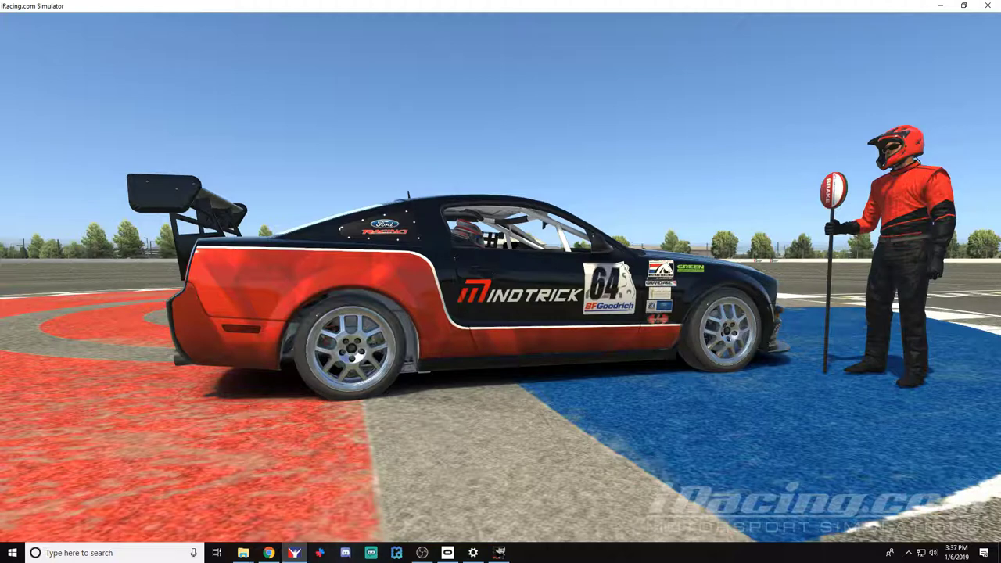
Move the chase camera along the car's right side to examine the Mindtrick logo on the door
key(space)
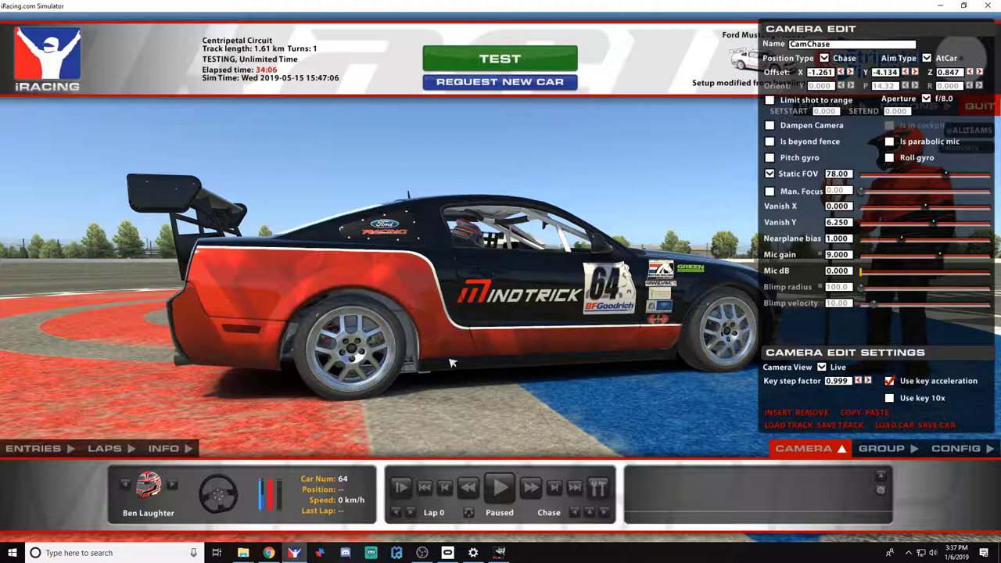
key(w)
key(w)
key(w)
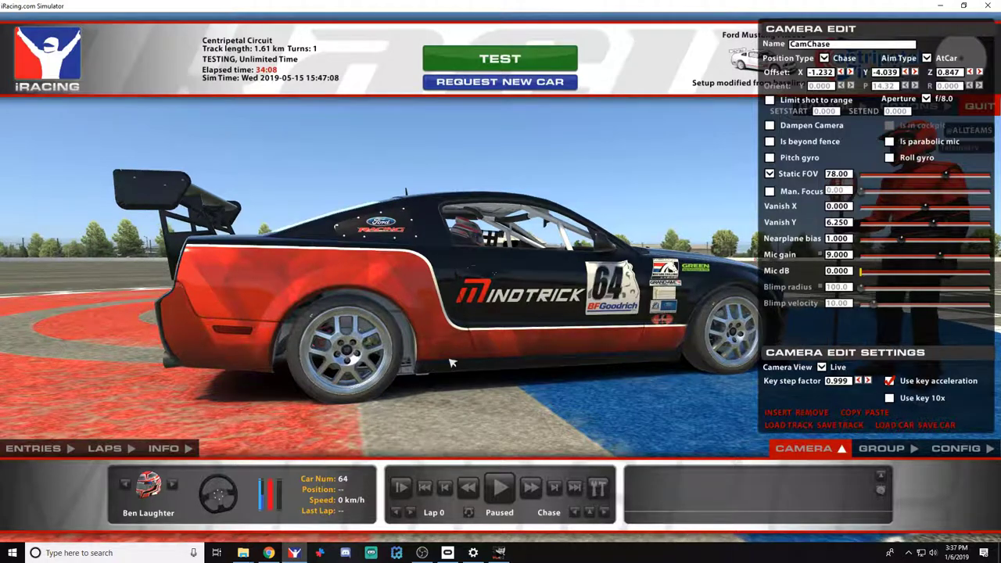
key(s)
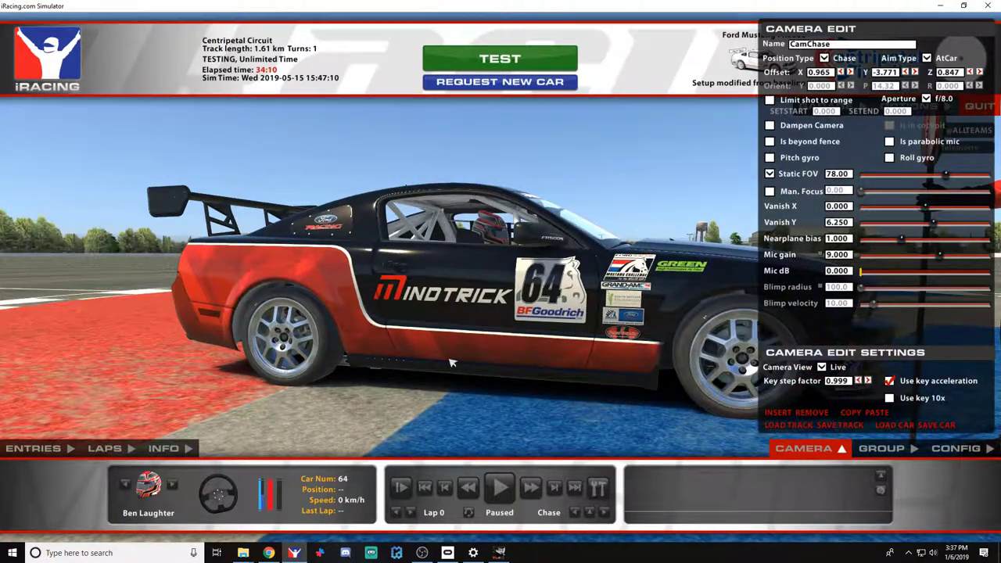
key(a)
key(a)
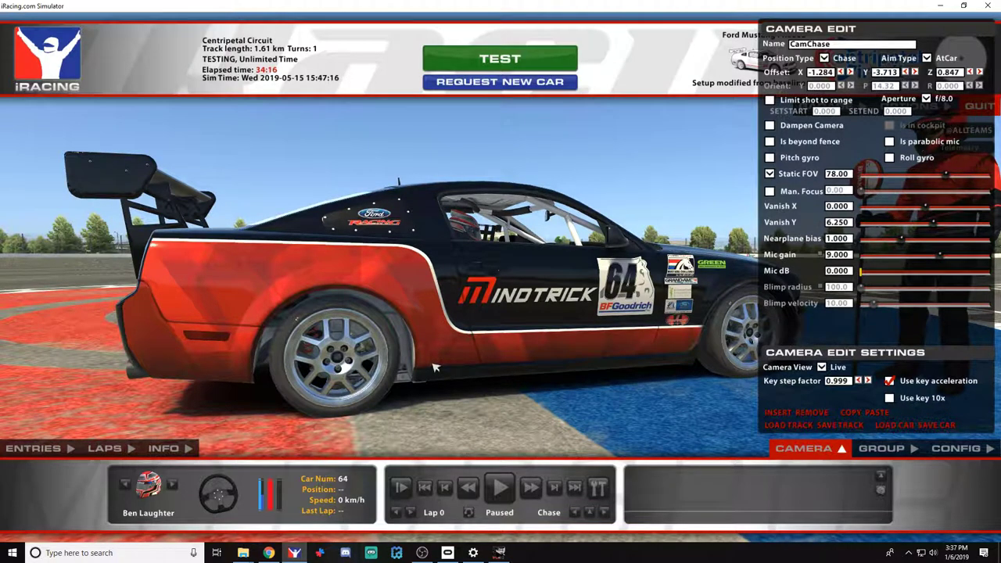
key(d)
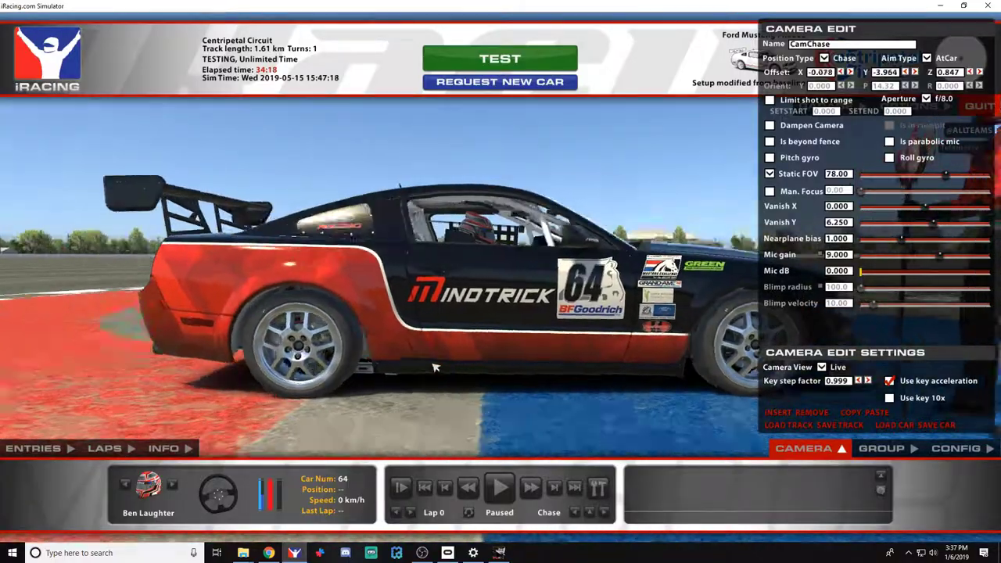
key(a)
Switch back to GIMP and shift the Right Red Pattern layer straight down in coarse increments with the Move tool
key(alt+Tab)
scroll(422, 370, down, 2)
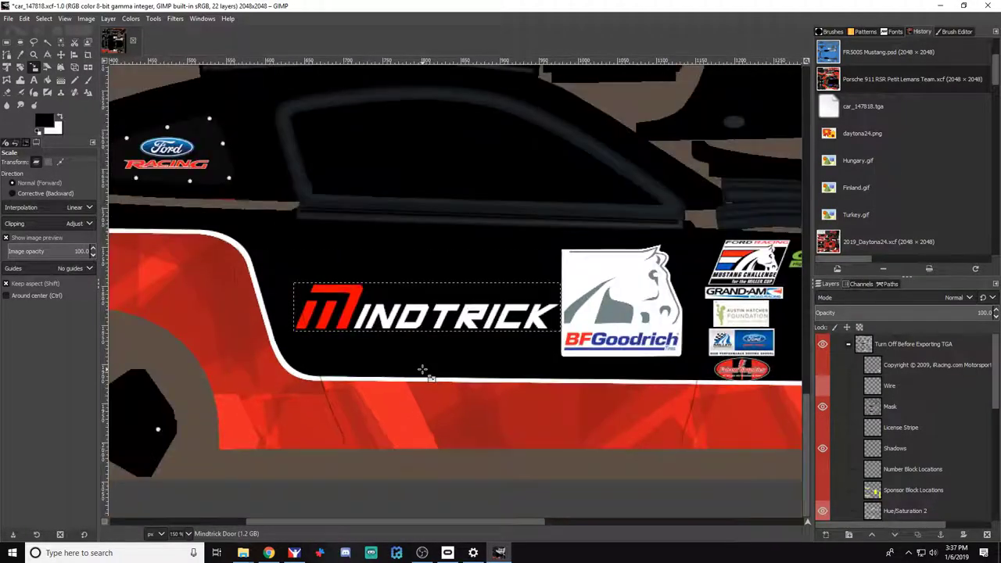
scroll(422, 369, down, 1)
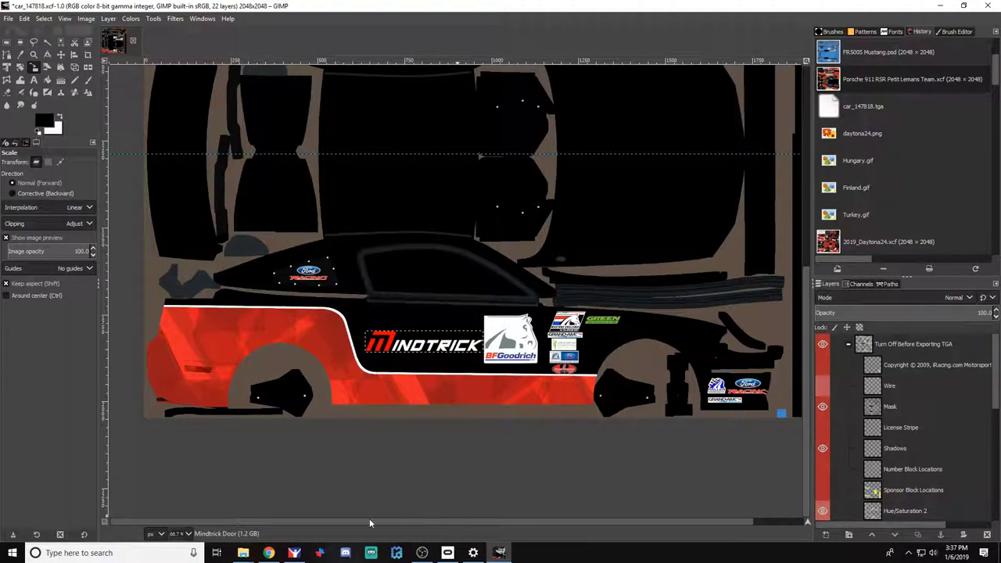
scroll(872, 428, down, 5)
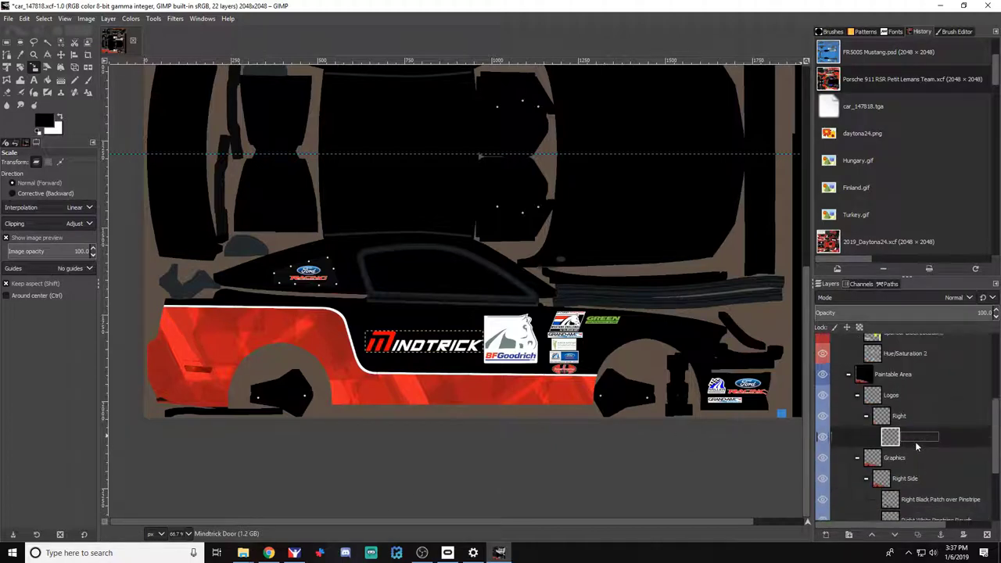
scroll(903, 441, down, 2)
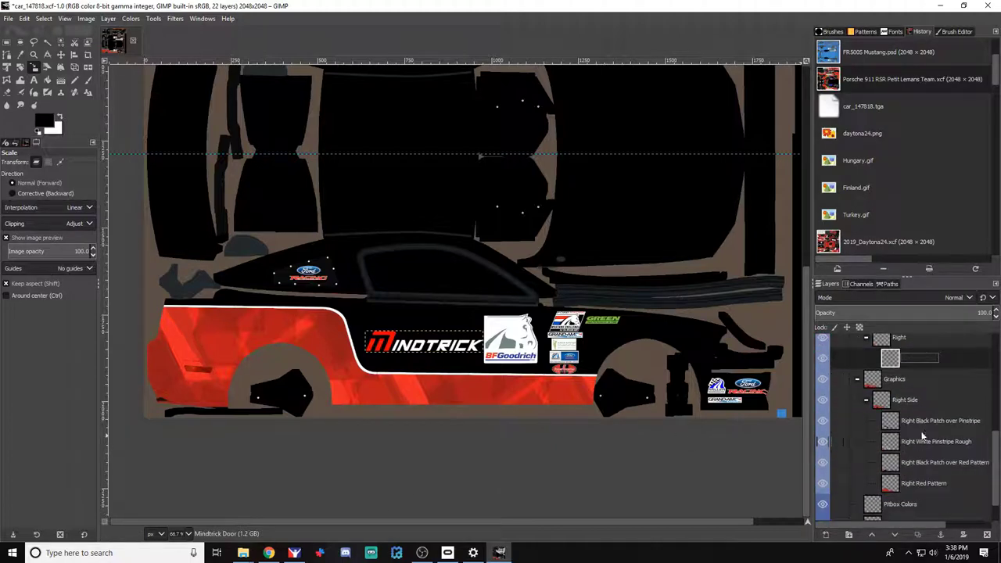
double_click(919, 483)
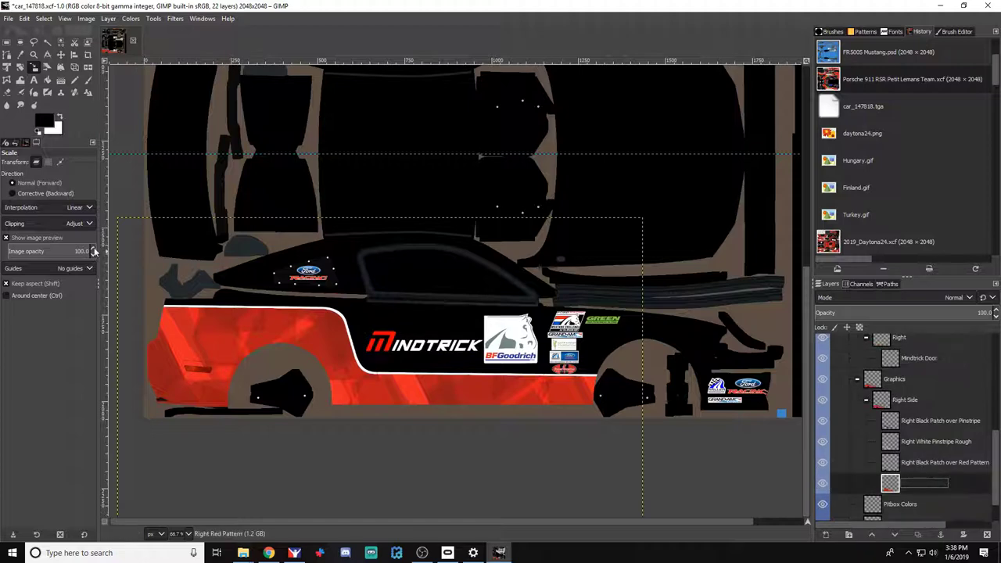
click(87, 80)
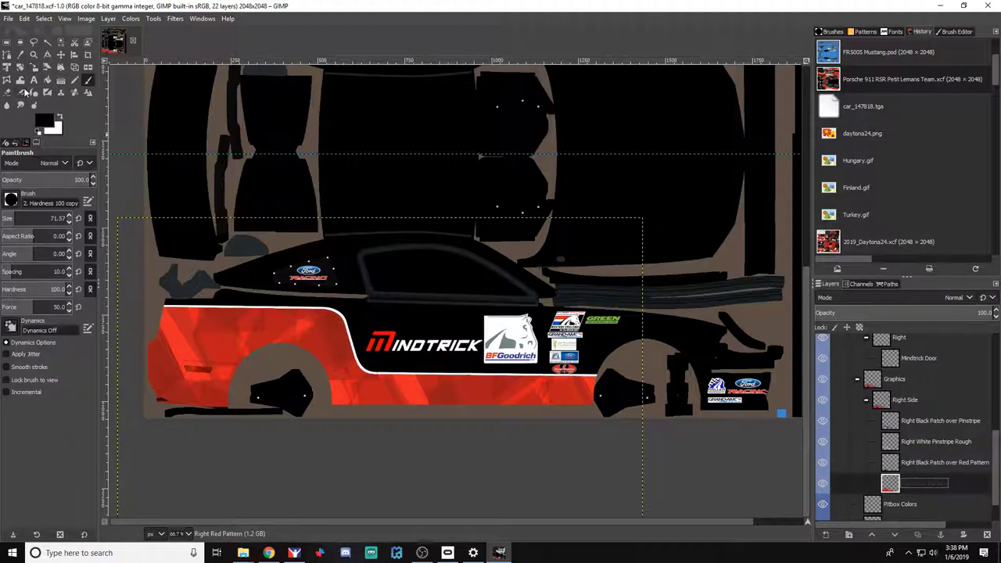
click(61, 55)
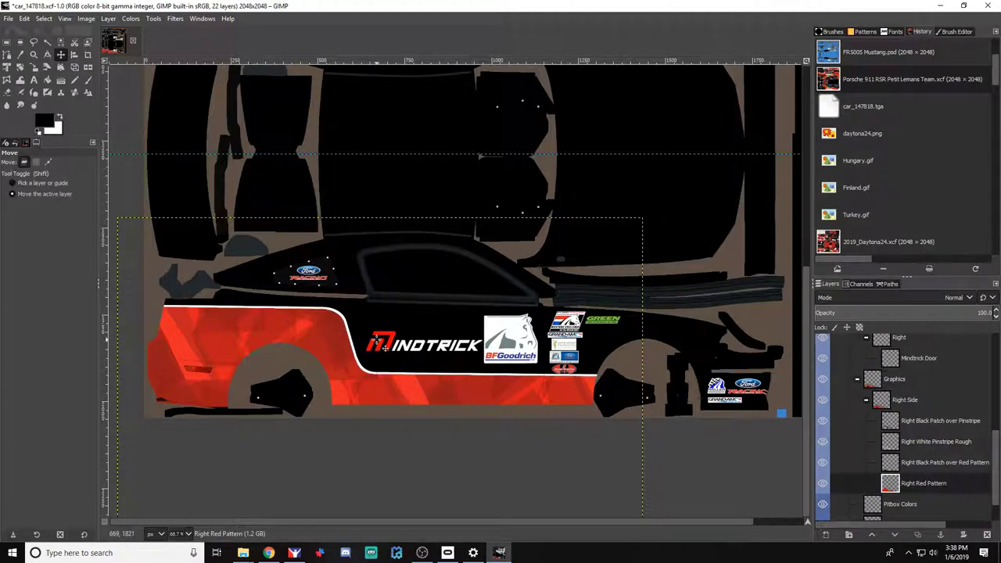
key(shift+Down)
key(shift+Down)
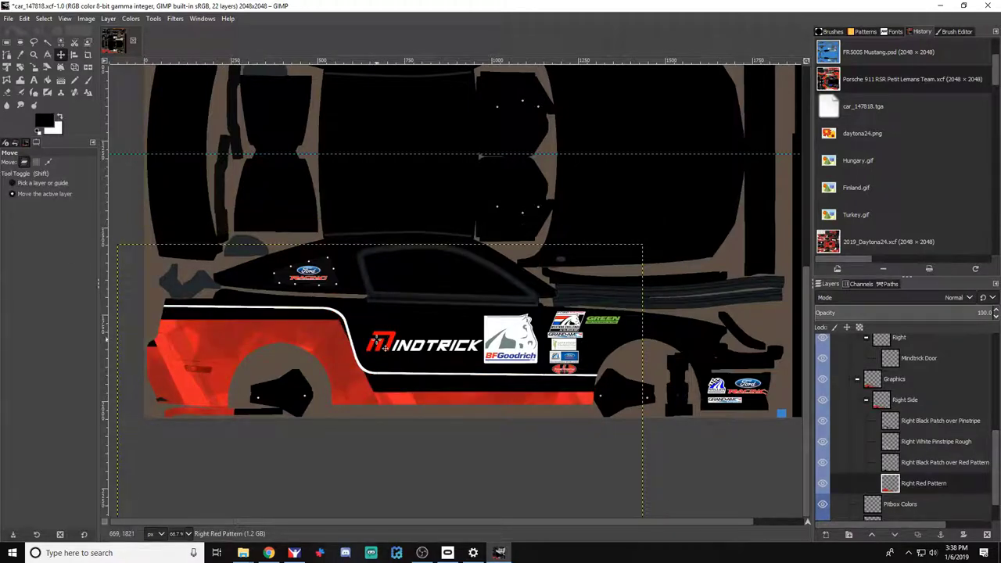
key(shift+Down)
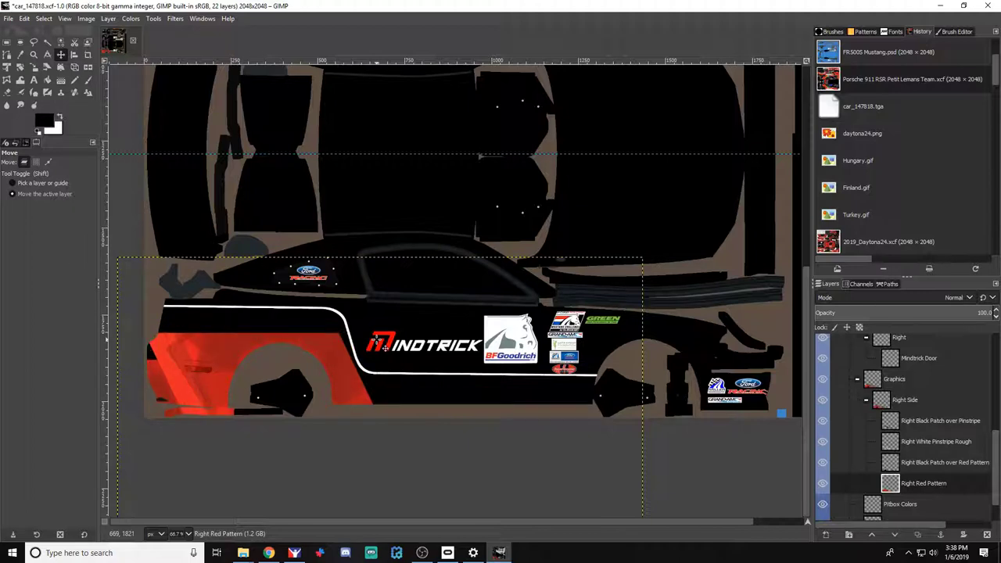
Move the Right Red Pattern layer back up so the pattern fills the body side beneath the white pinstripe
key(shift+Up)
key(shift+Up)
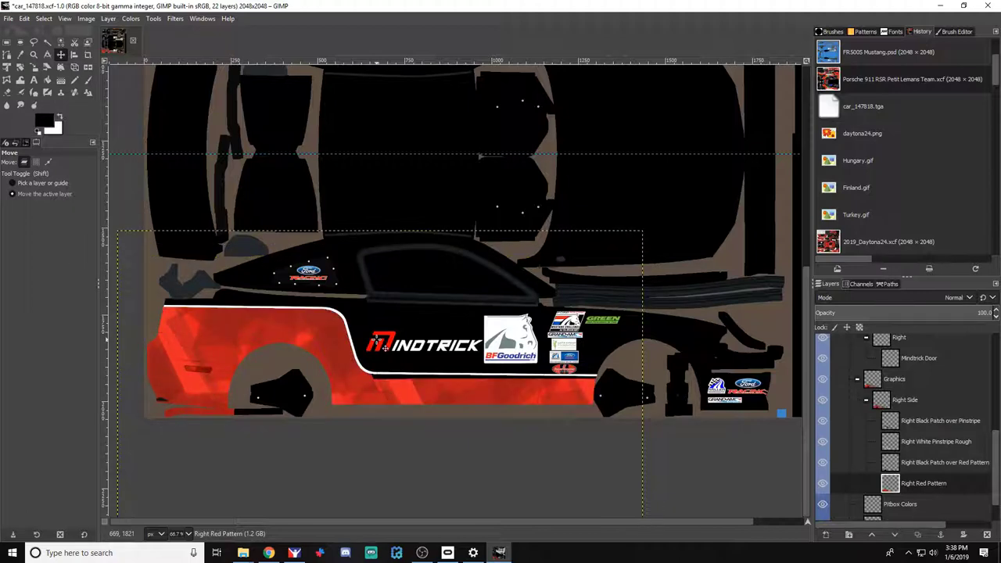
key(shift+Left)
key(shift+Left)
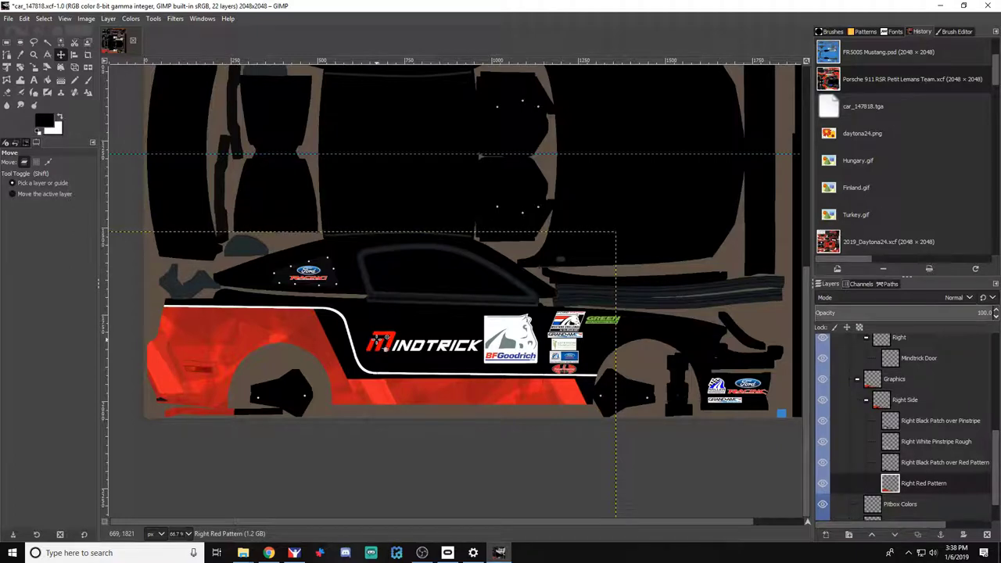
key(shift+Up)
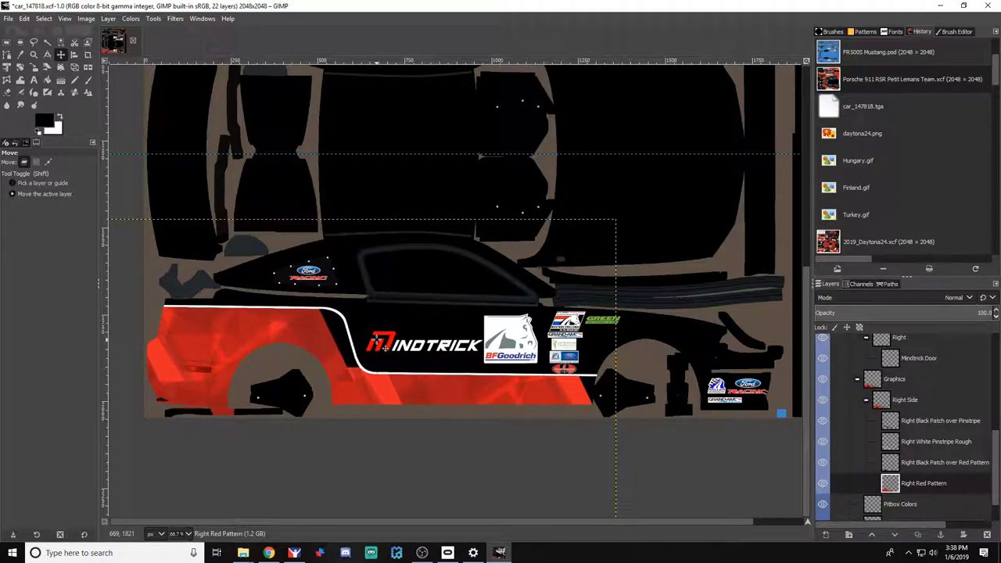
key(shift+Down)
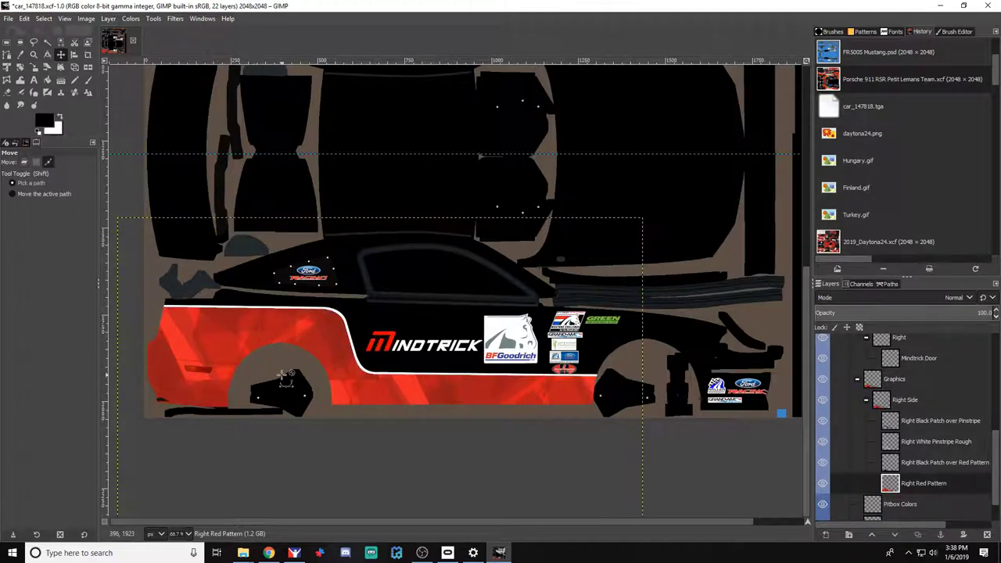
Add a transparent layer named "Right White Hip White" at the top of the Right Side group
scroll(299, 356, up, 2)
scroll(299, 356, up, 1)
drag(389, 522, 275, 516)
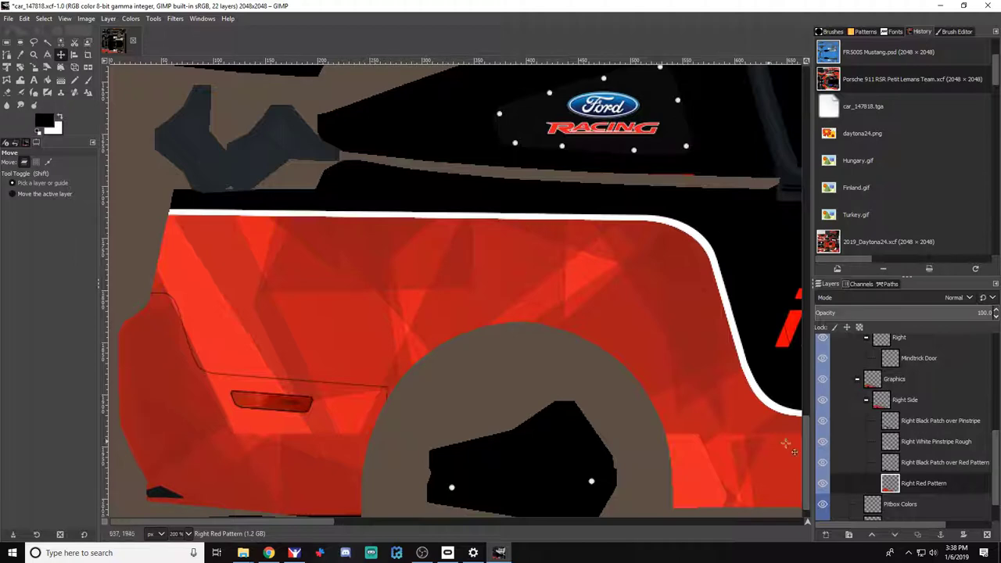
scroll(930, 454, down, 1)
double_click(920, 390)
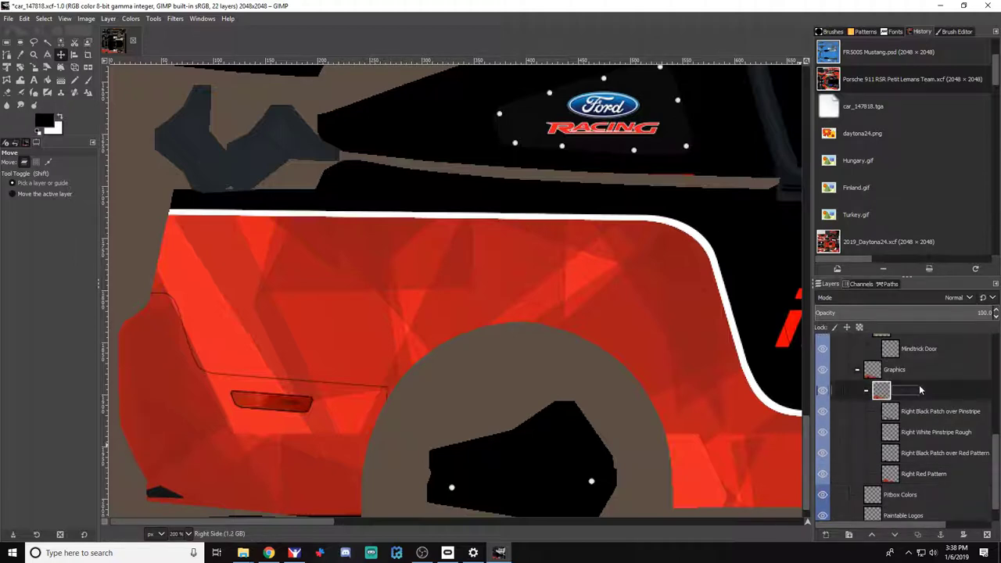
click(826, 537)
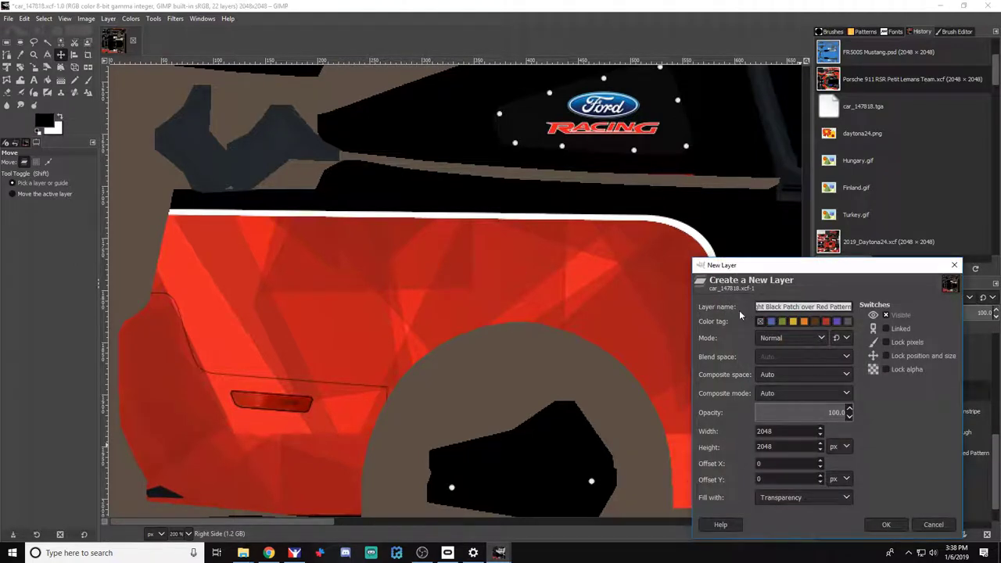
text(Right White E)
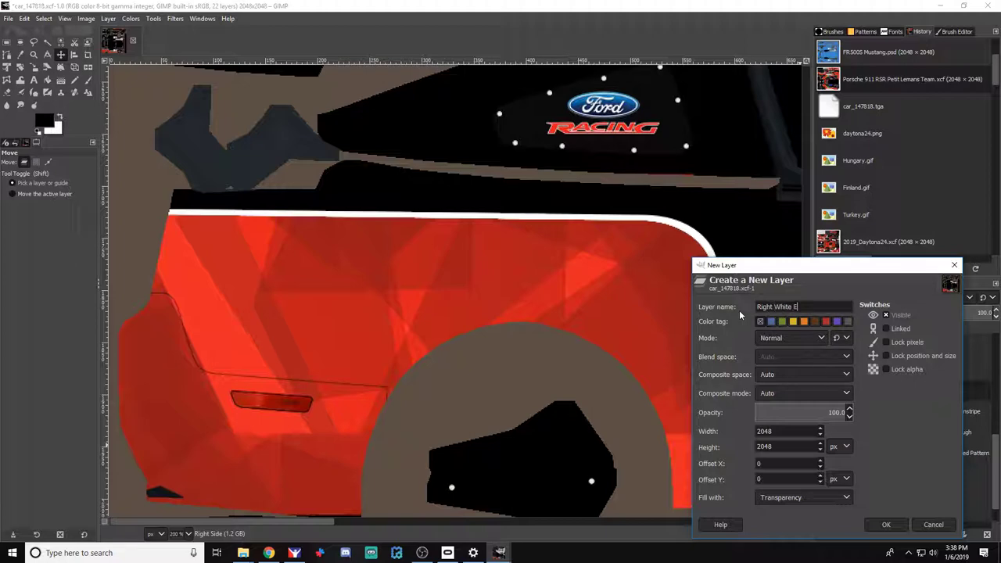
text(xperime)
key(BackSpace)
key(BackSpace)
key(BackSpace)
key(BackSpace)
key(BackSpace)
key(BackSpace)
key(BackSpace)
key(BackSpace)
text(Blp White)
key(Return)
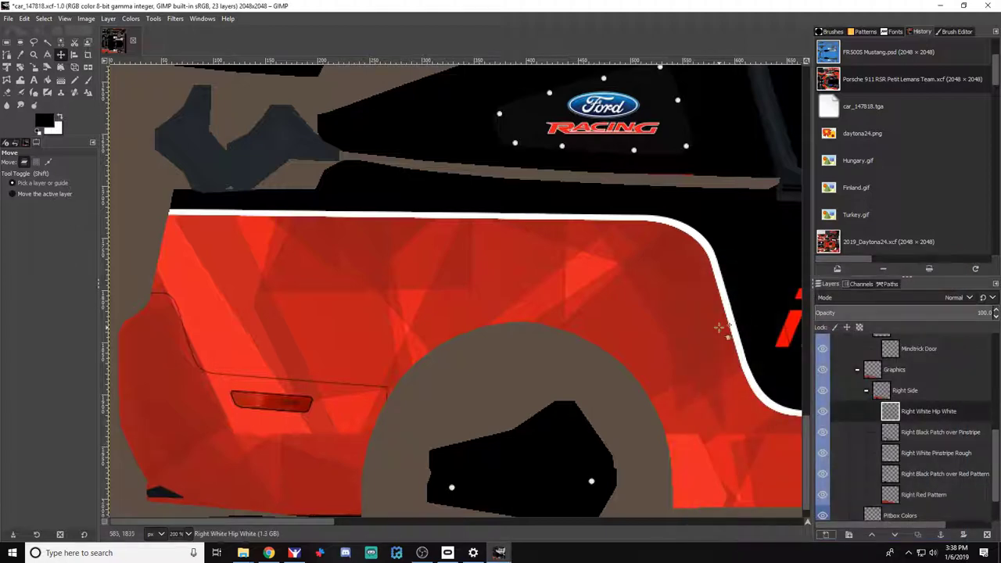
Trace a path around the rear hip, from the rear edge over the wheel arch and back along the pinstripe
click(9, 54)
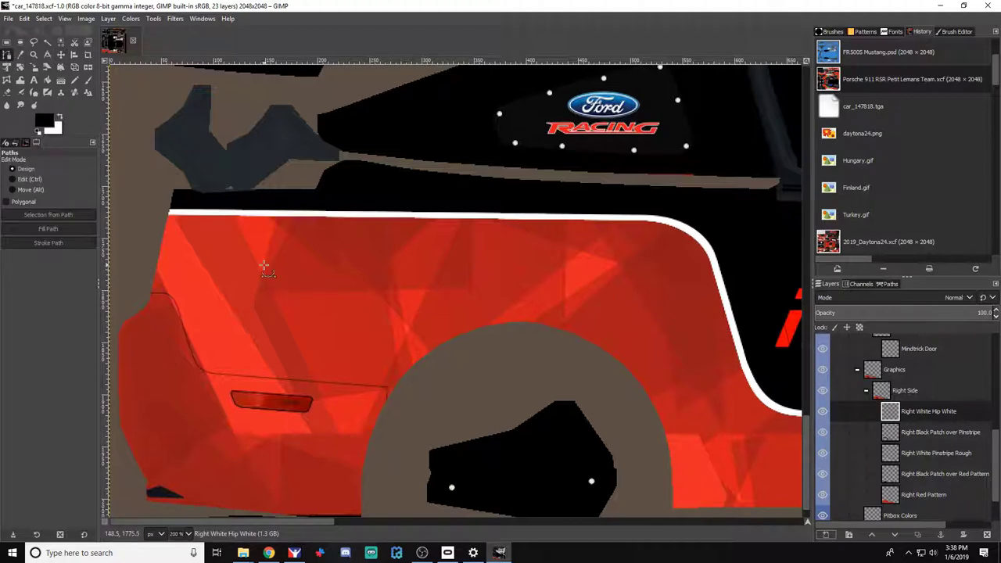
click(131, 274)
click(648, 220)
mouse_move(137, 274)
mouse_down()
mouse_move(137, 214)
mouse_move(121, 276)
mouse_up()
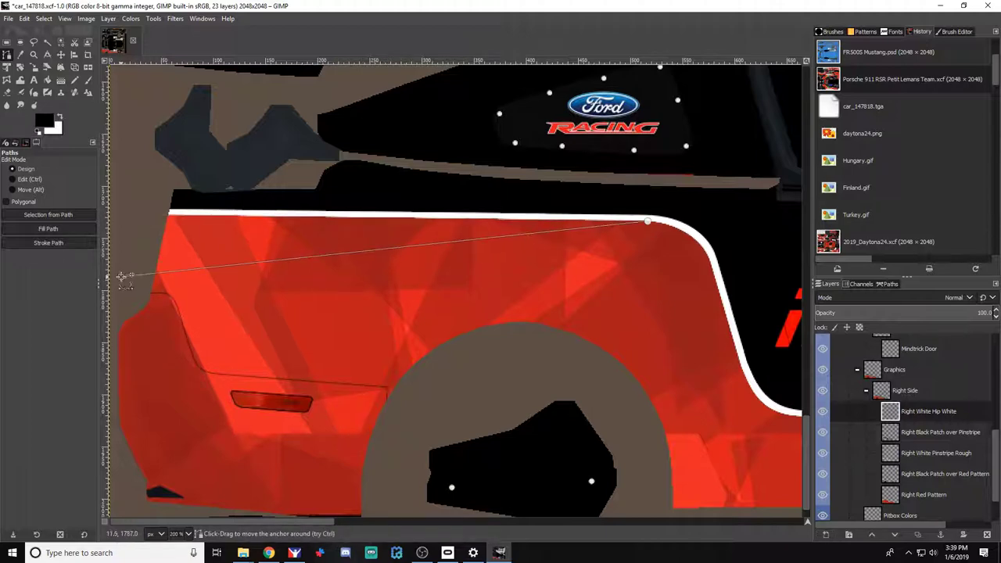
drag(647, 222, 563, 291)
click(698, 432)
drag(289, 521, 394, 521)
drag(379, 430, 366, 398)
click(500, 415)
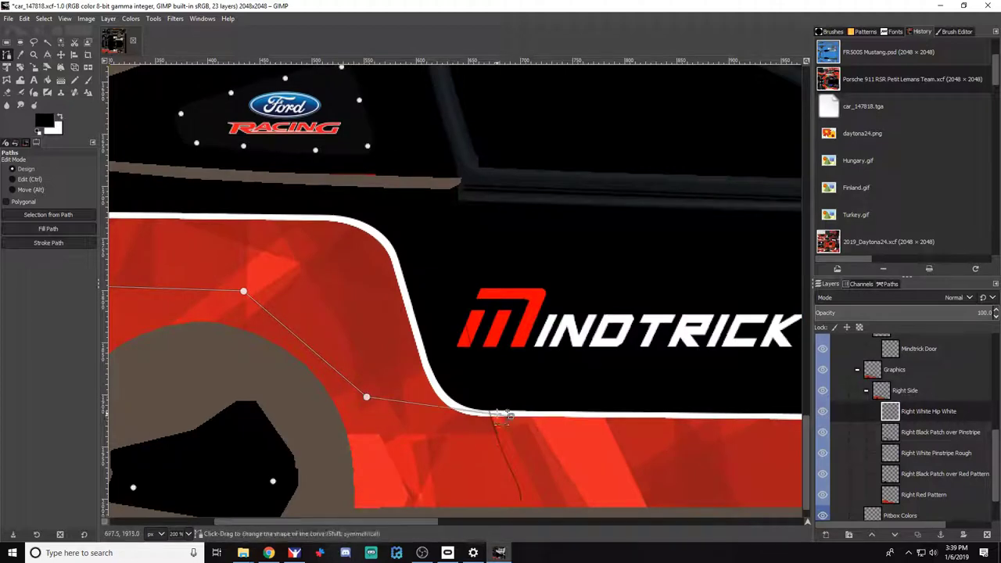
drag(501, 414, 490, 417)
click(471, 410)
click(446, 398)
drag(393, 331, 145, 214)
scroll(331, 220, left, 5)
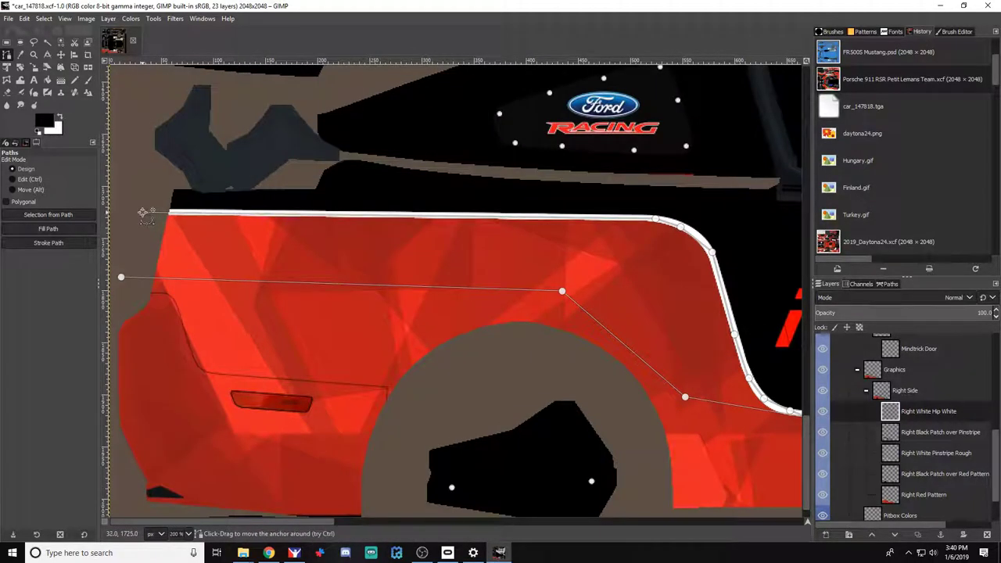
Try to move and bend the path's lower edge so it curves over the rear wheel arch
drag(624, 344, 655, 319)
drag(562, 291, 606, 290)
drag(654, 396, 686, 406)
drag(696, 360, 656, 347)
drag(645, 300, 640, 313)
drag(685, 407, 670, 365)
Undo the latest path edits back to the anchors of the hip's lower edge
key(ctrl+z)
key(ctrl+z)
key(ctrl+z)
key(ctrl+z)
key(ctrl+z)
key(ctrl+z)
key(ctrl+z)
key(ctrl+z)
key(ctrl+z)
key(ctrl+z)
key(ctrl+z)
key(ctrl+z)
Retrace the path's upper edge along the white pinstripe from the door curve back to the car's rear
drag(327, 522, 391, 523)
click(614, 417)
click(582, 408)
click(559, 384)
click(522, 270)
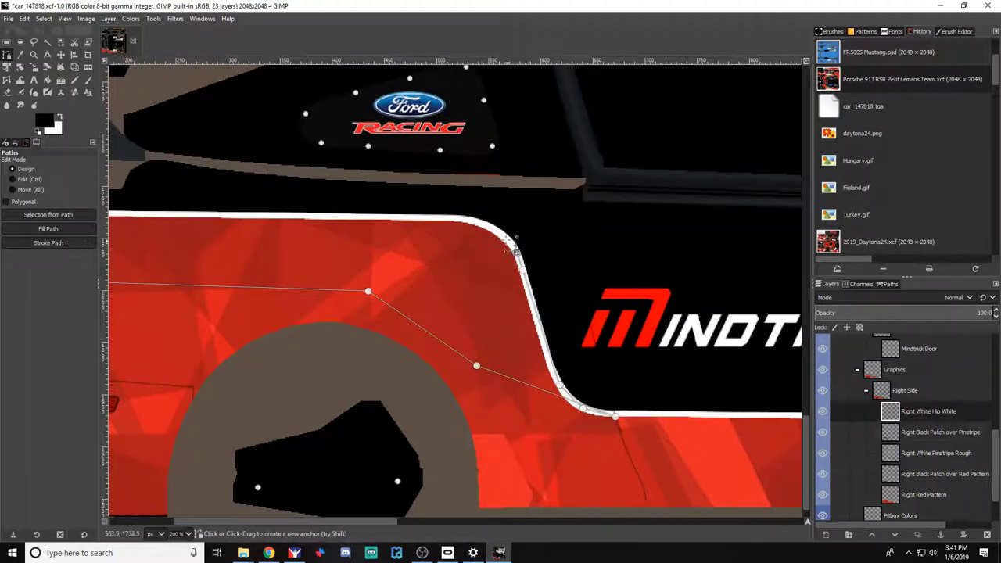
scroll(407, 220, left, 5)
Bend the path's lower edge smoothly around the wheel arch, close the path and convert it to a selection
drag(623, 331, 670, 355)
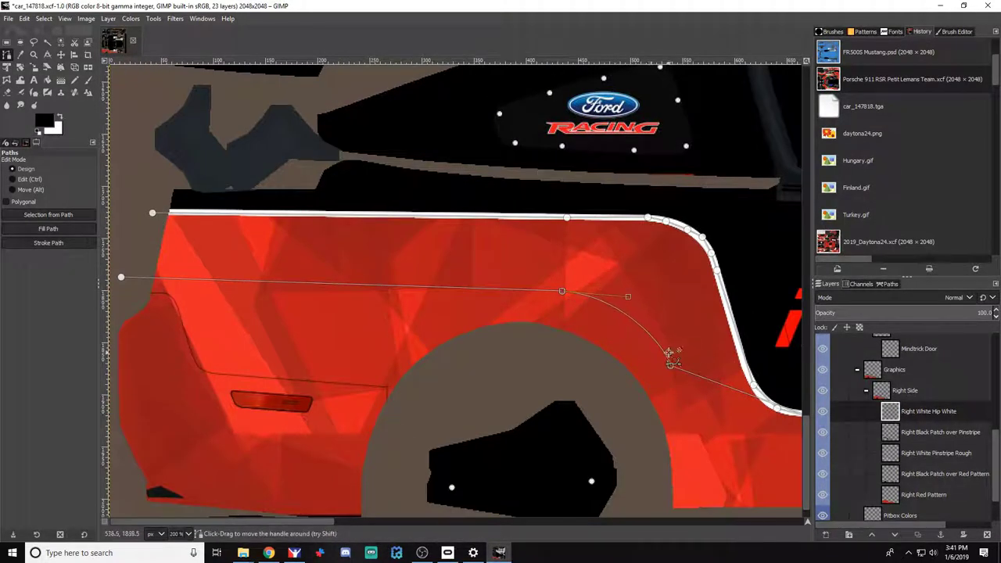
drag(327, 521, 423, 522)
drag(442, 389, 451, 414)
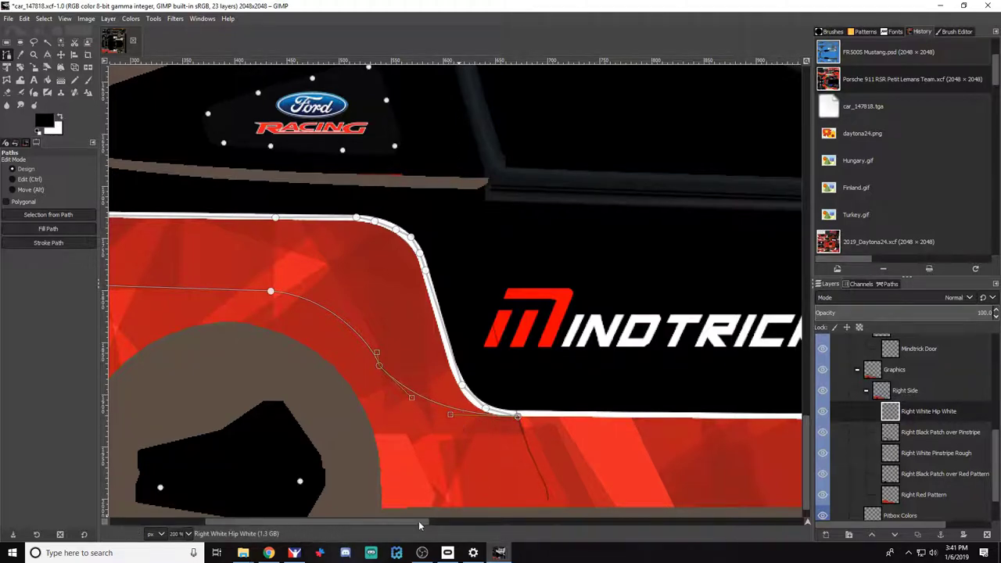
scroll(454, 416, left, 8)
click(153, 214)
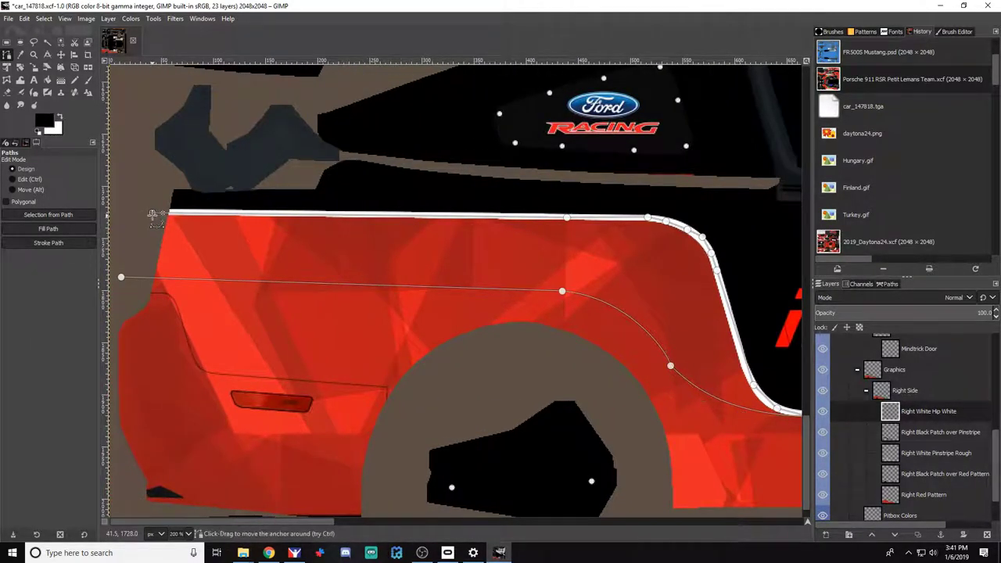
key(Return)
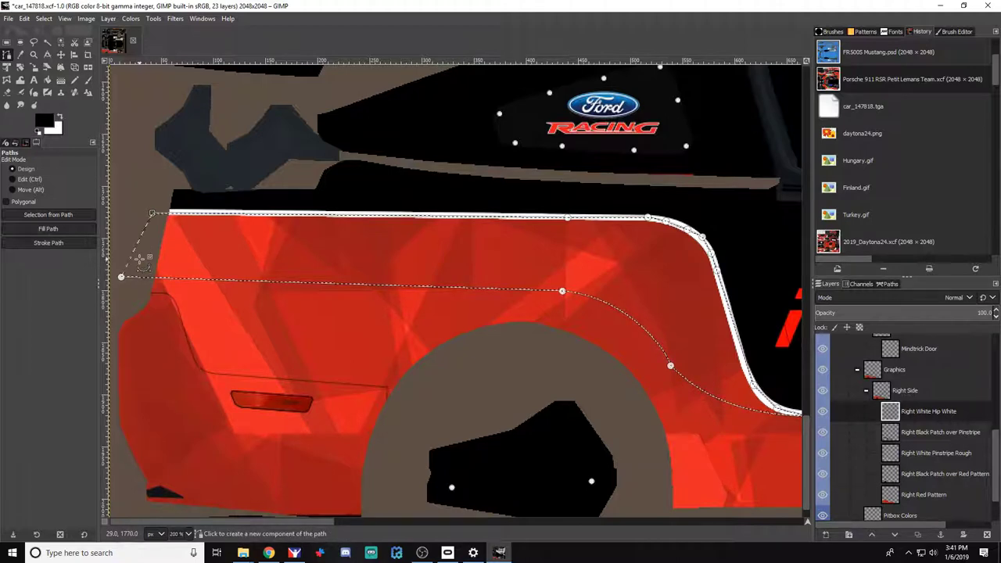
Paint the selected hip area solid white with the Paintbrush on the Right White Hip White layer
click(87, 80)
click(60, 116)
mouse_move(143, 249)
mouse_down()
mouse_move(661, 242)
mouse_move(169, 262)
mouse_move(690, 285)
mouse_move(622, 268)
mouse_move(510, 256)
mouse_move(652, 307)
mouse_move(729, 388)
mouse_move(698, 316)
mouse_move(685, 230)
mouse_move(743, 360)
mouse_up()
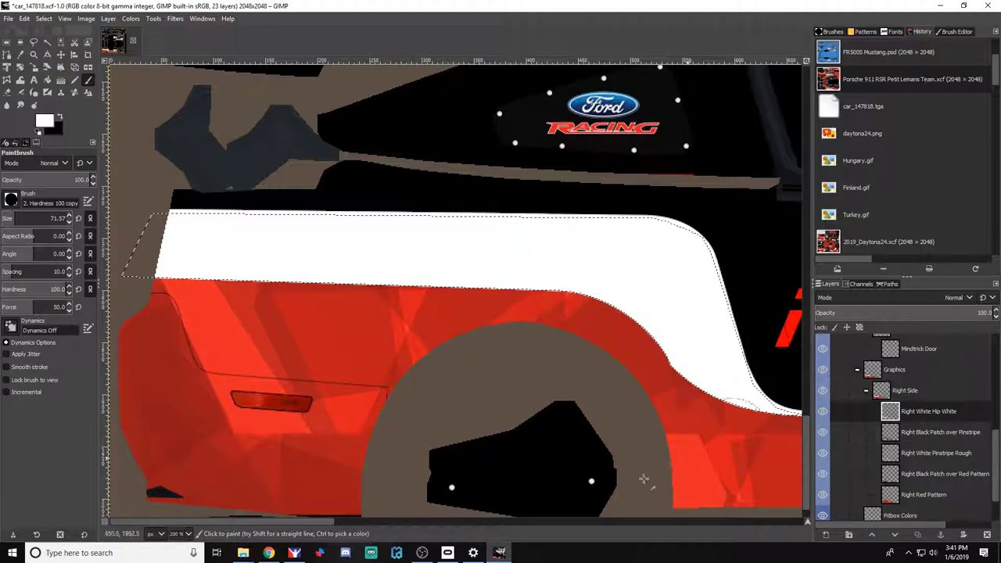
Switch to the iRacing simulator and reload the car's paint to check the white hip area
drag(297, 522, 381, 533)
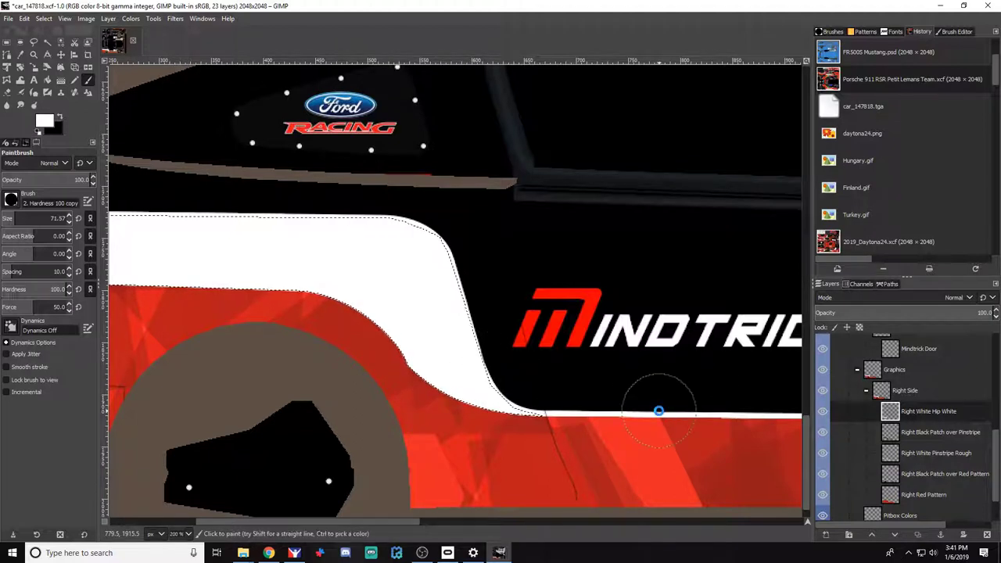
key(alt+Tab)
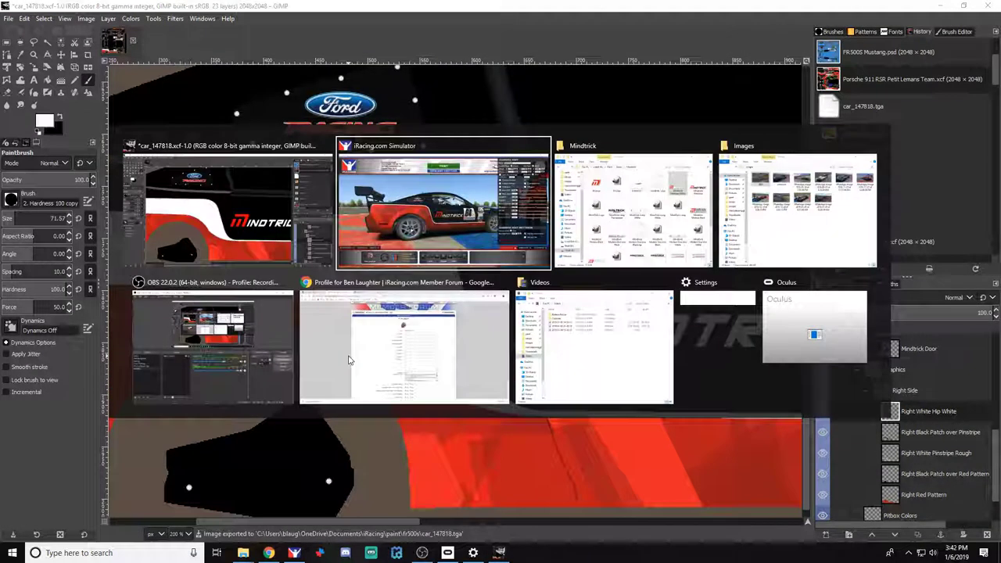
key(ctrl+r)
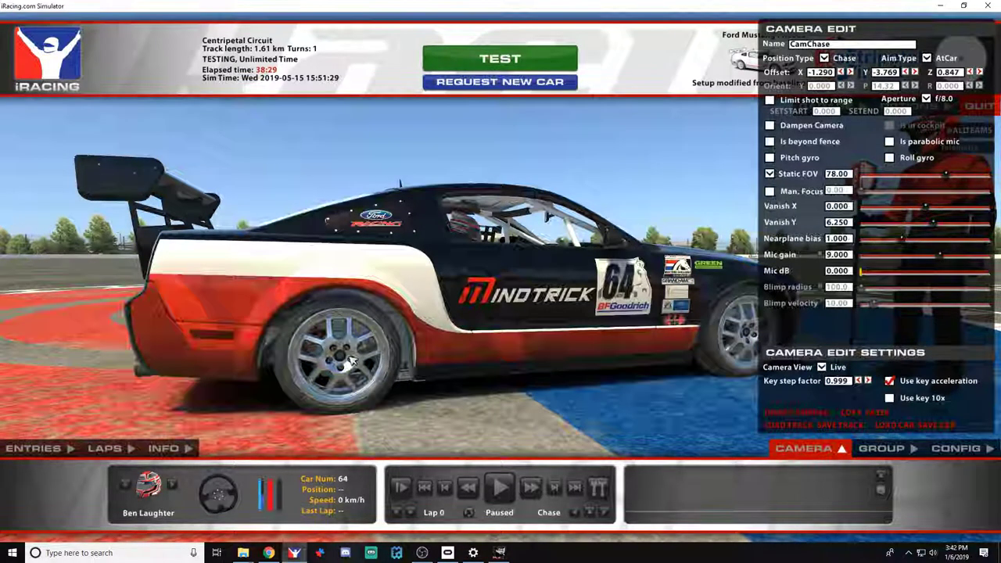
Switch back to GIMP, delete the Right White Hip White layer and clear the selection
key(alt+Tab)
drag(362, 523, 270, 523)
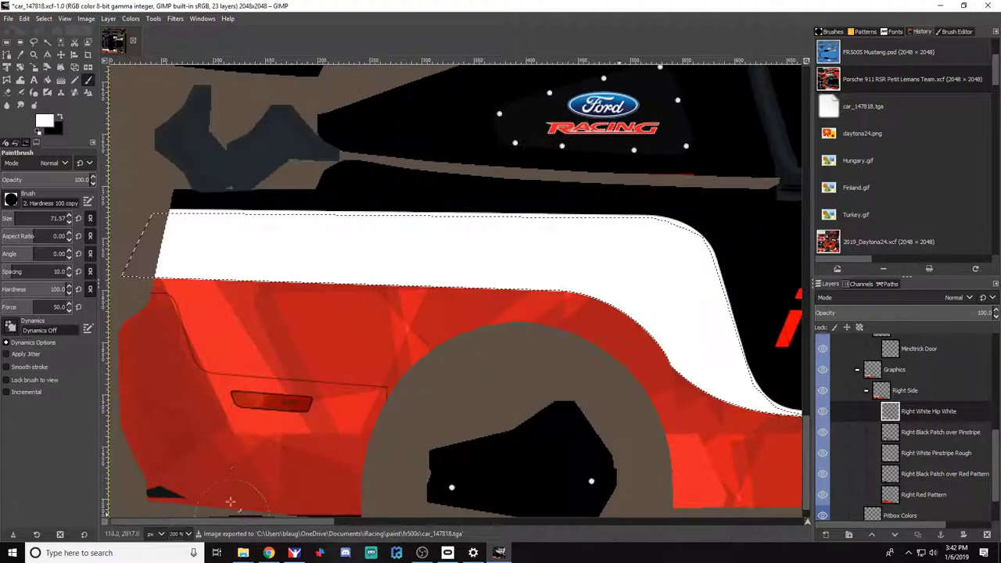
right_click(924, 420)
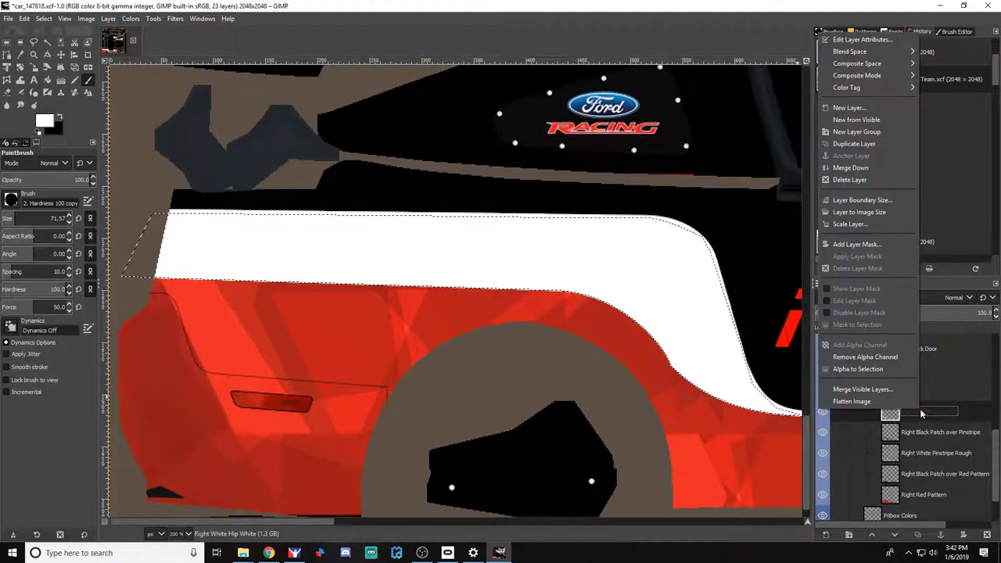
click(854, 180)
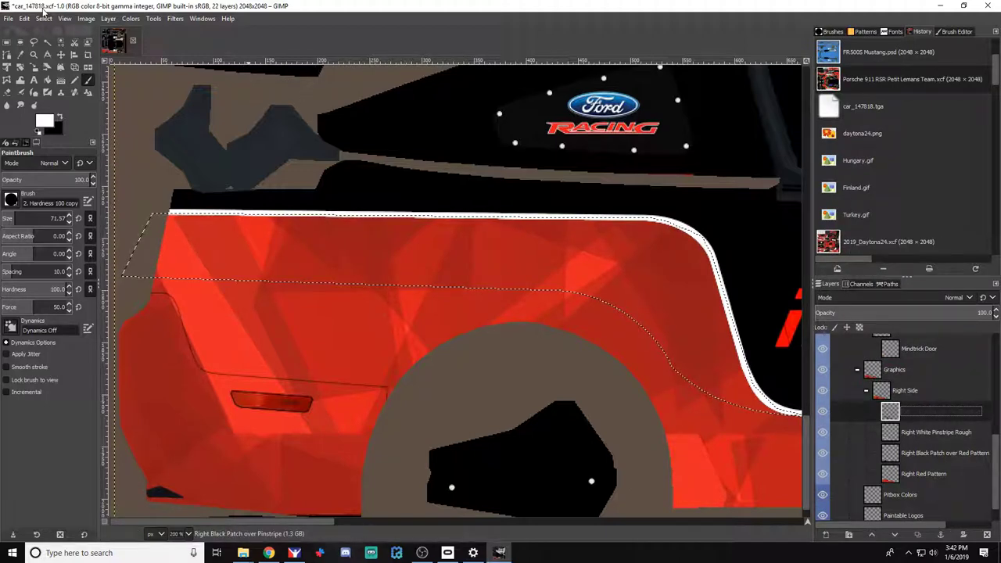
click(44, 18)
click(57, 39)
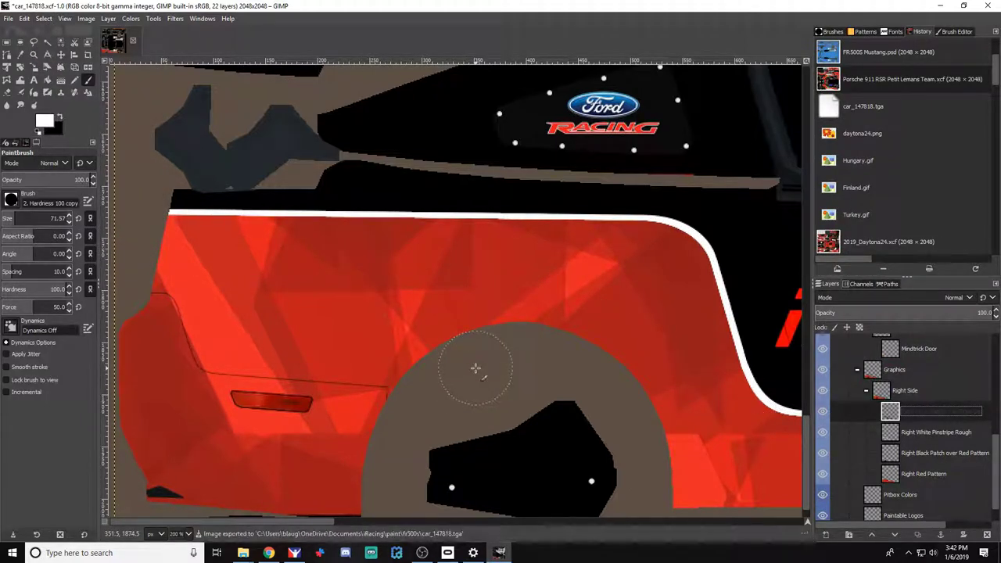
Switch to iRacing, reload the car's paint and move the chase camera around the right side to examine the livery
key(alt+Tab)
key(ctrl+r)
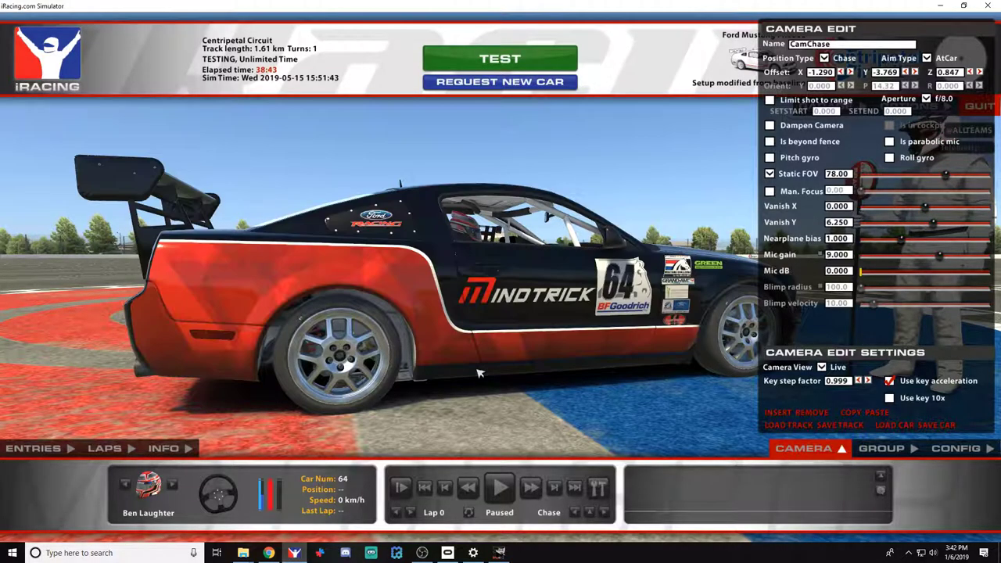
key(s)
key(d)
key(s)
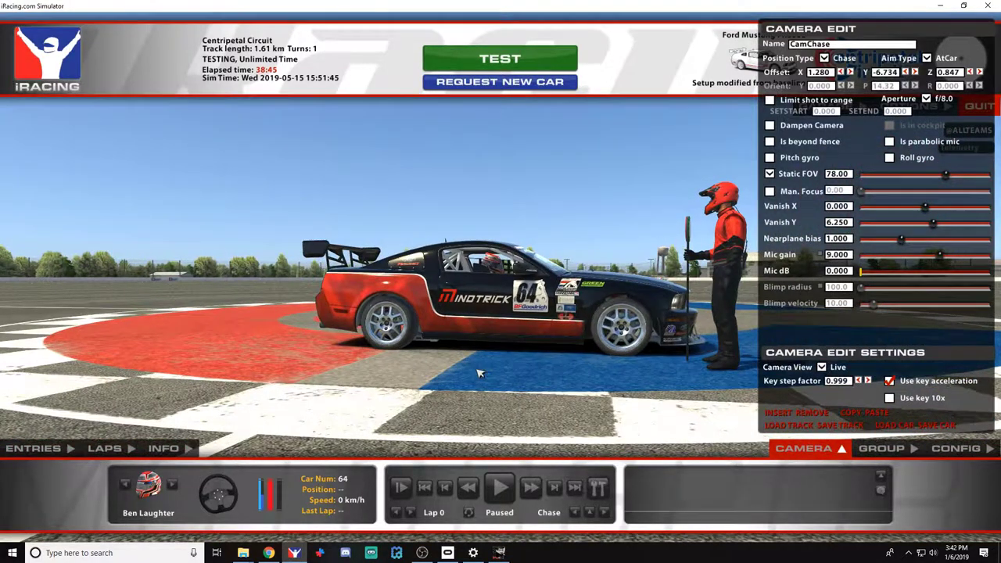
key(a)
key(d)
key(w)
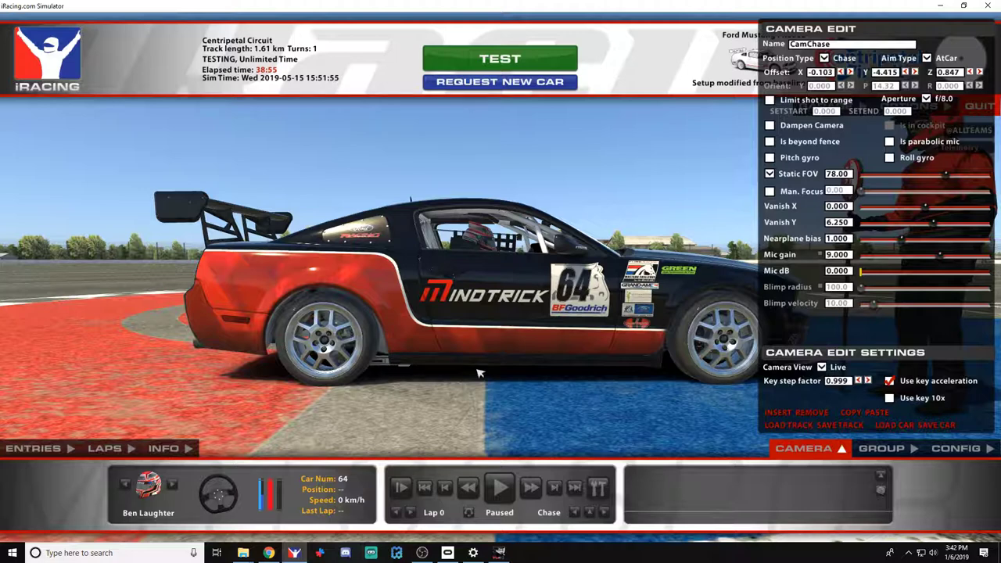
drag(479, 373, 391, 373)
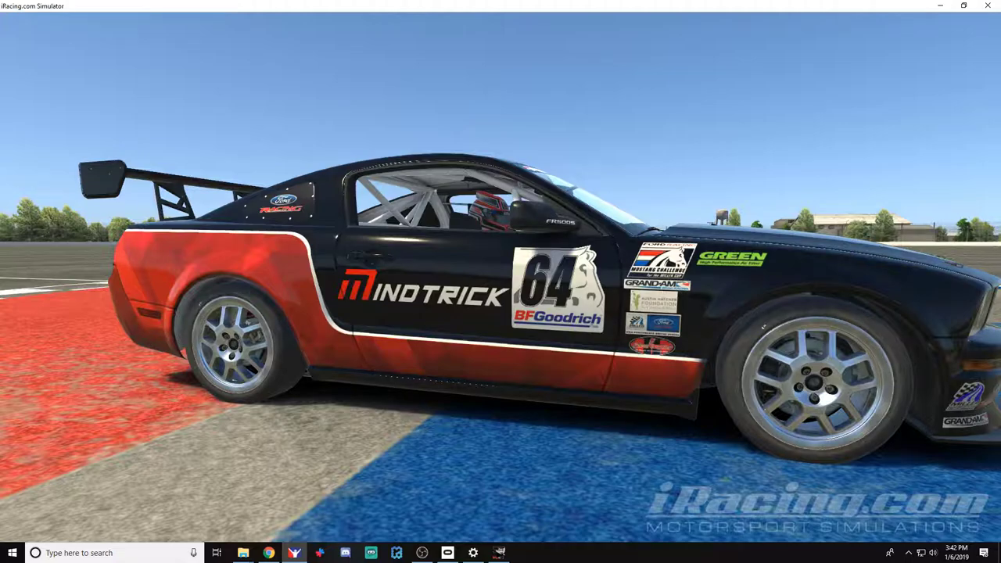
Switch back to GIMP and move the Mindtrick door logo straight down to just above the white pinstripe
key(alt+Tab)
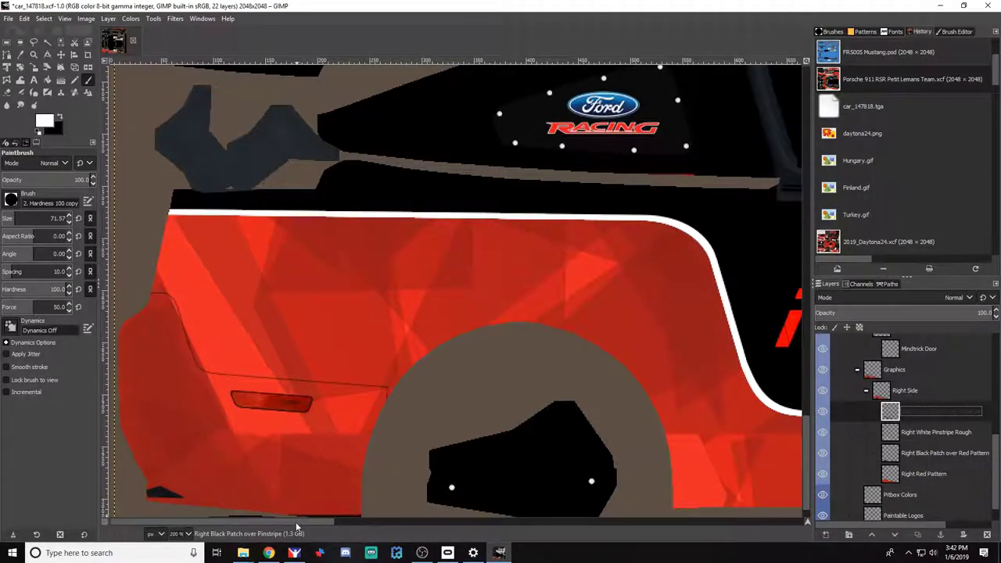
drag(297, 523, 448, 530)
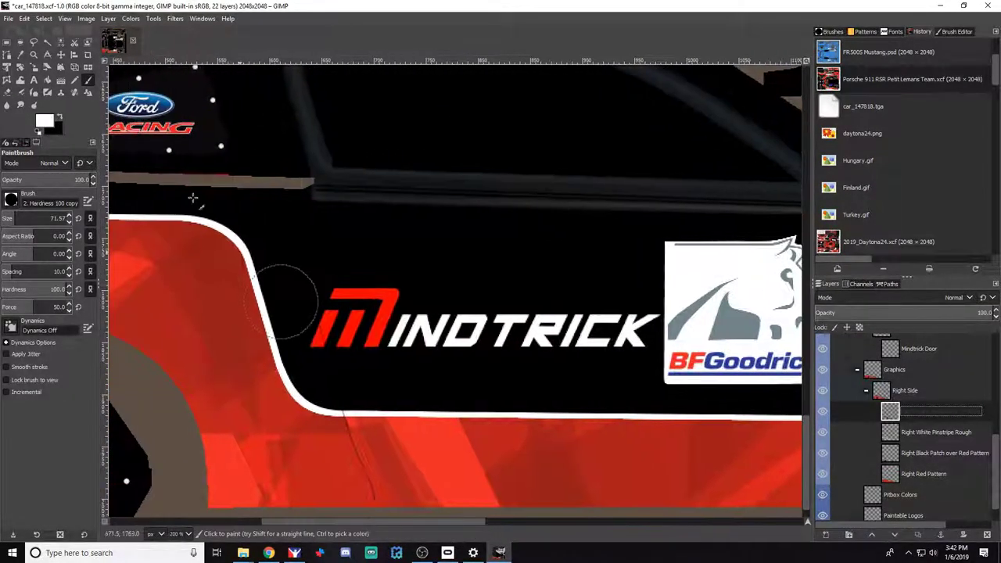
key(m)
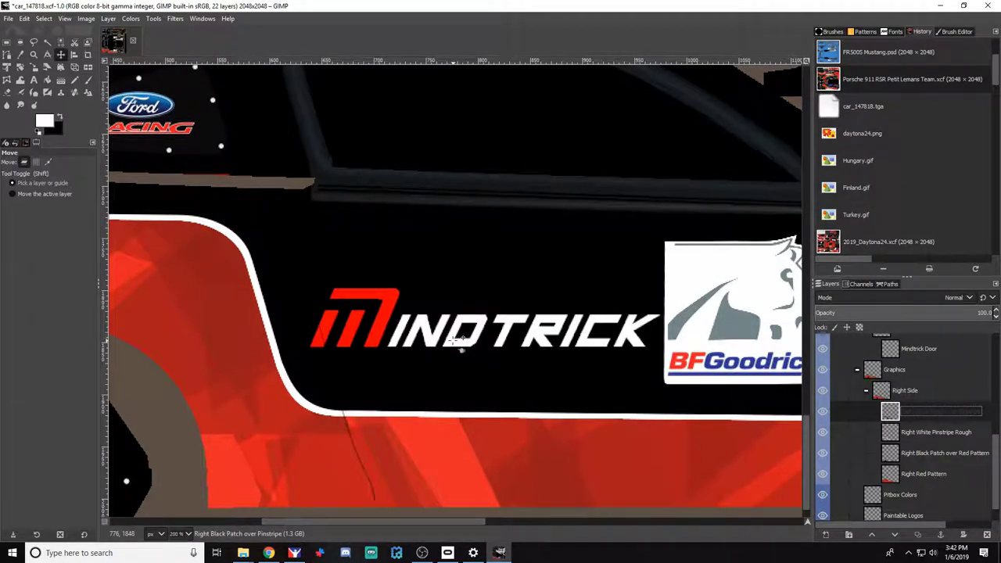
drag(459, 345, 455, 400)
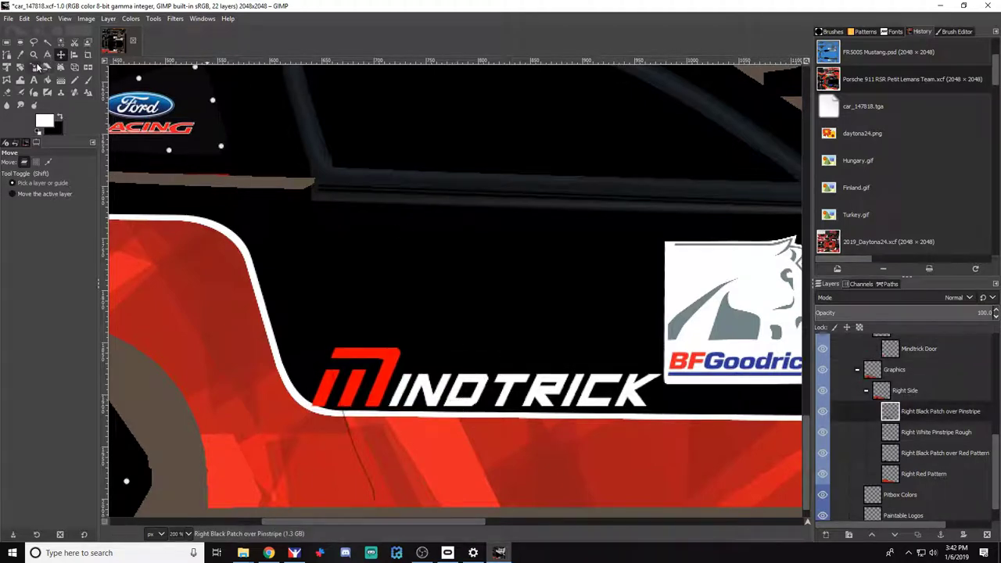
Rotate the Mindtrick Door logo layer clockwise by about 1.05 degrees
click(20, 67)
scroll(920, 451, up, 3)
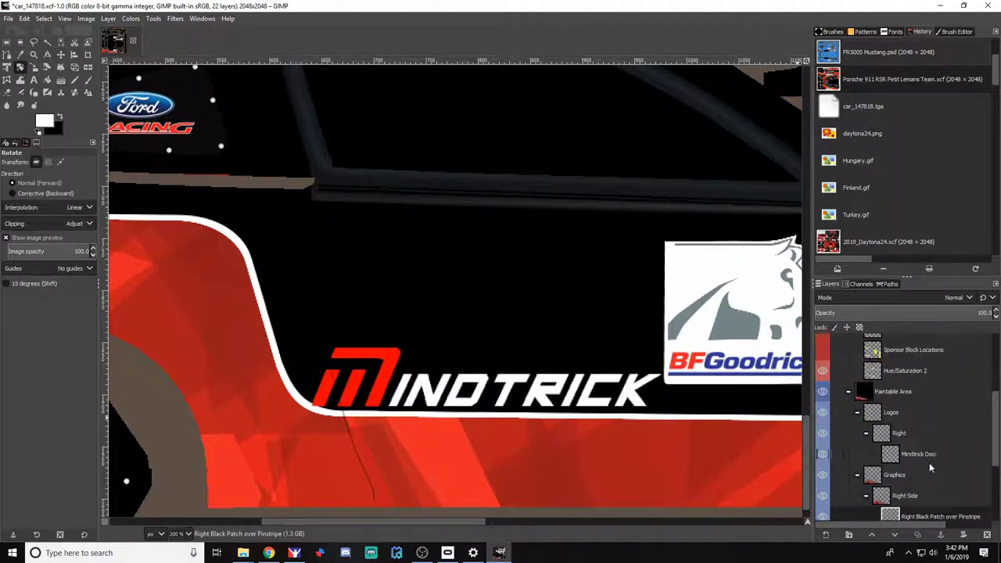
click(922, 456)
drag(583, 404, 623, 399)
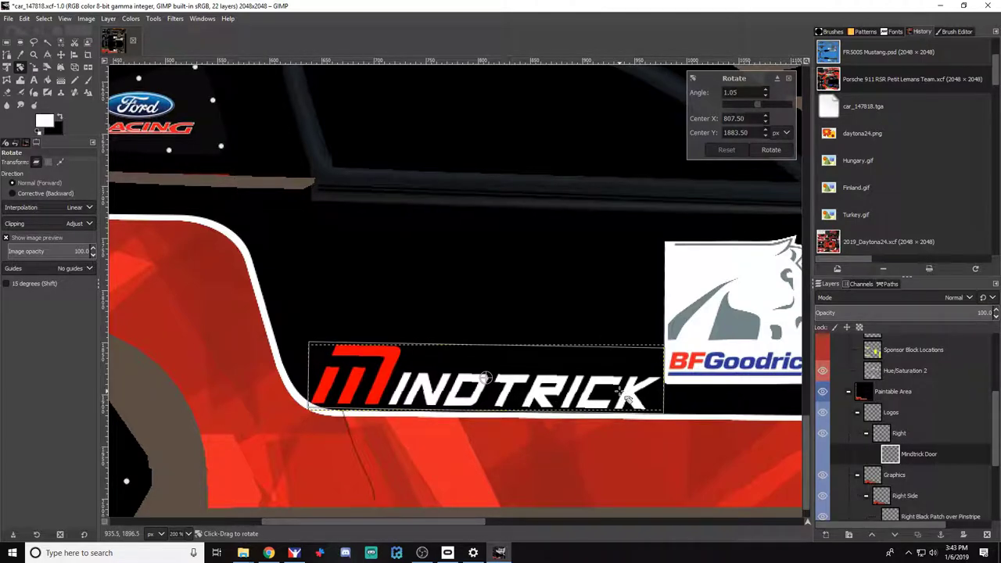
key(Return)
Rotate the Mindtrick door logo slightly back counterclockwise in small angle increments and apply it
click(625, 397)
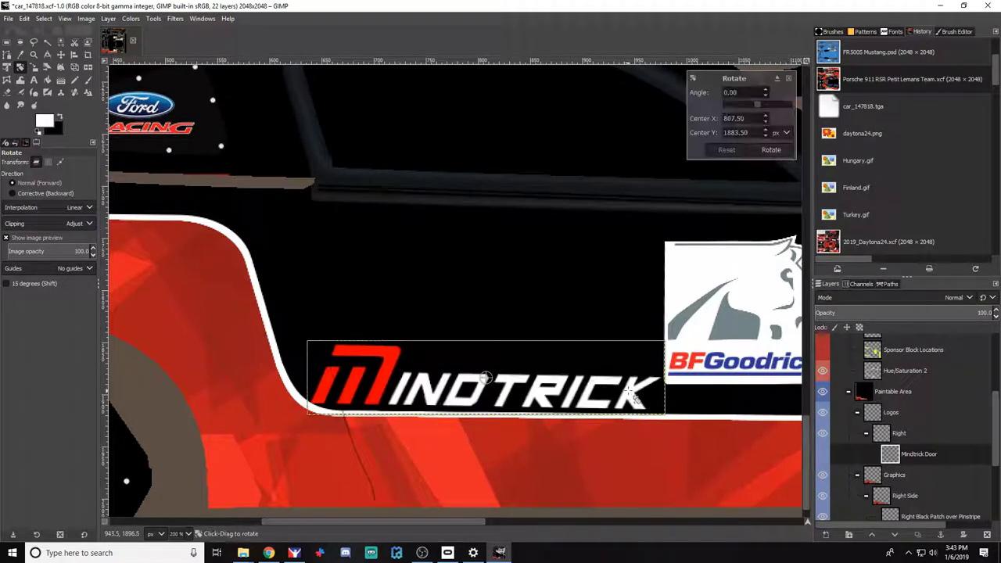
click(766, 96)
click(766, 95)
click(765, 96)
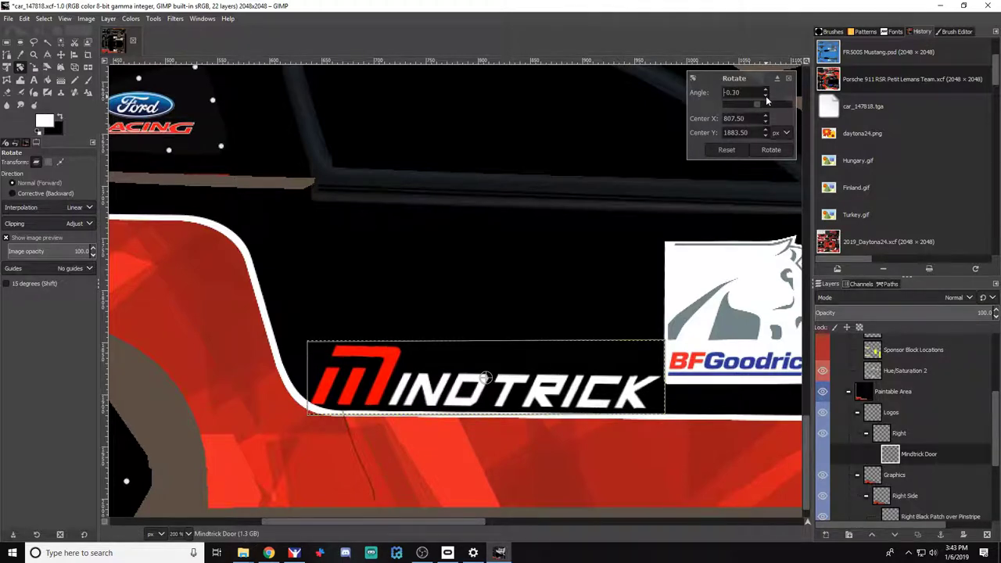
click(766, 95)
click(771, 150)
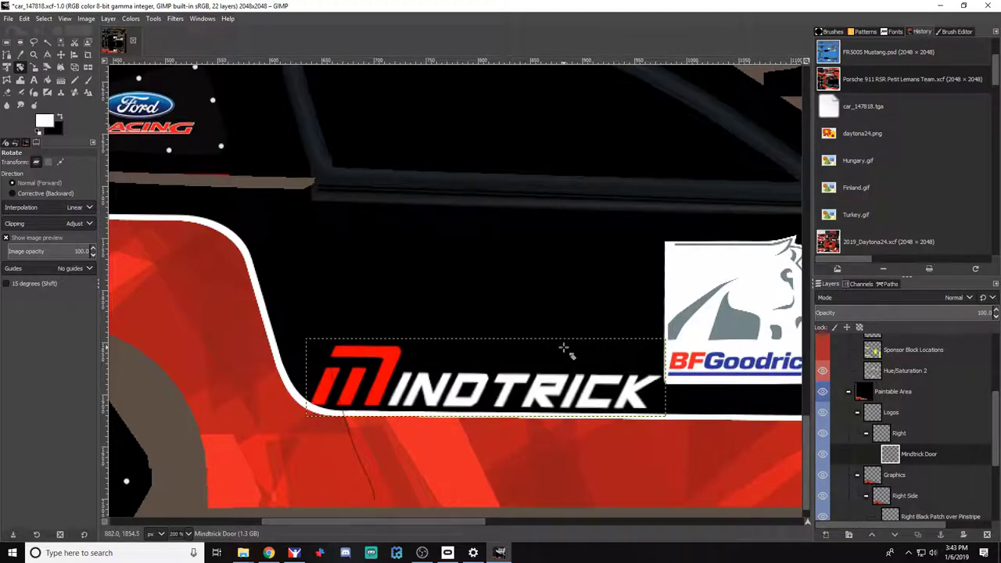
Move the Mindtrick logo up to the middle of the door beside the BFGoodrich block and export the livery to car_147818.tga
click(60, 54)
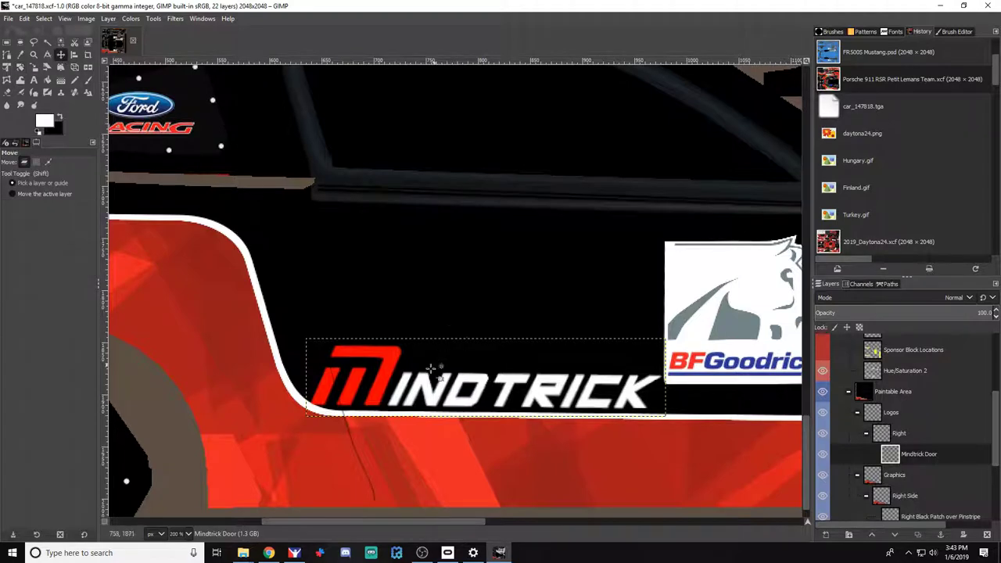
drag(442, 406, 425, 333)
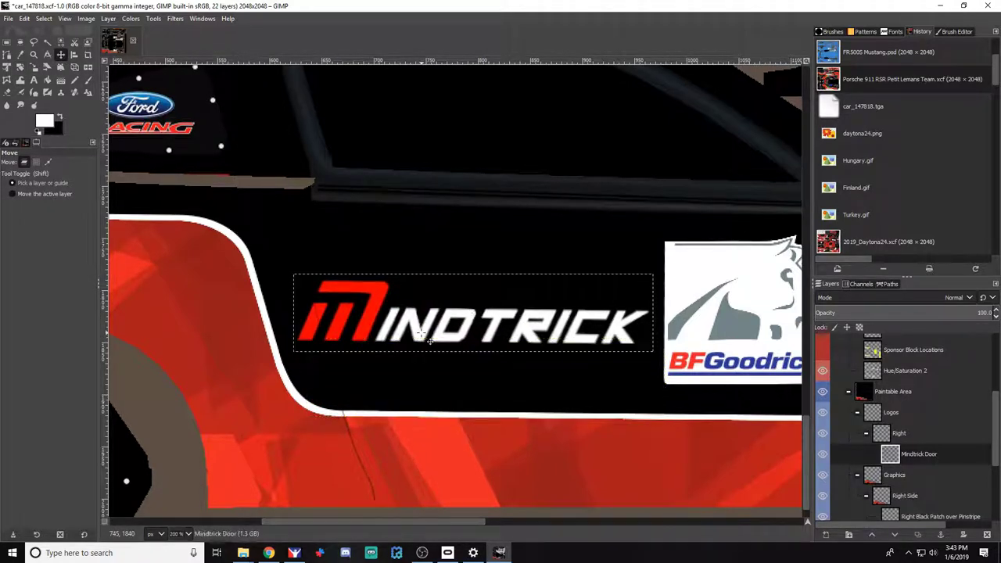
key(ctrl+s)
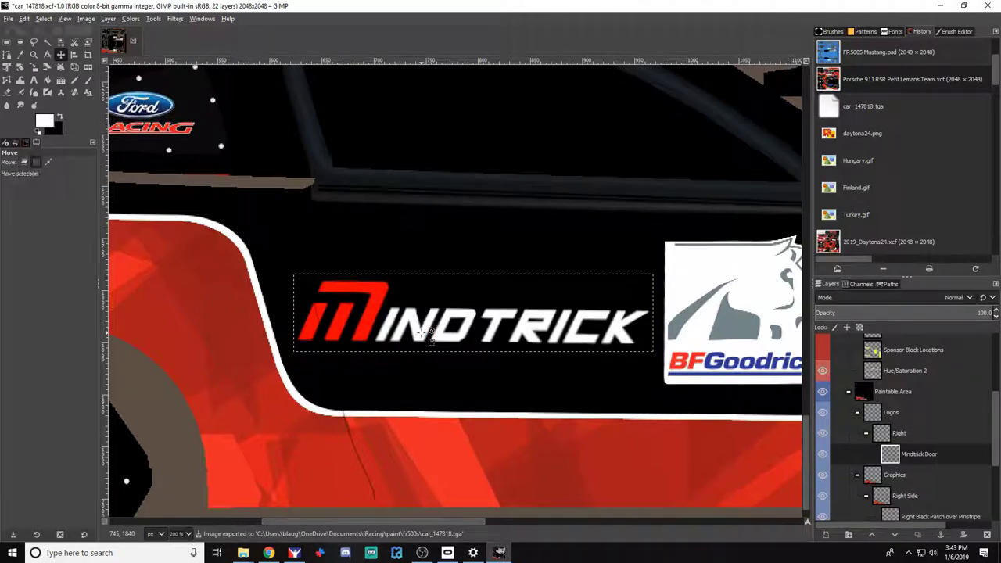
Switch to iRacing and examine the Mindtrick logo on the right door and the car's front and hood
key(alt+Tab)
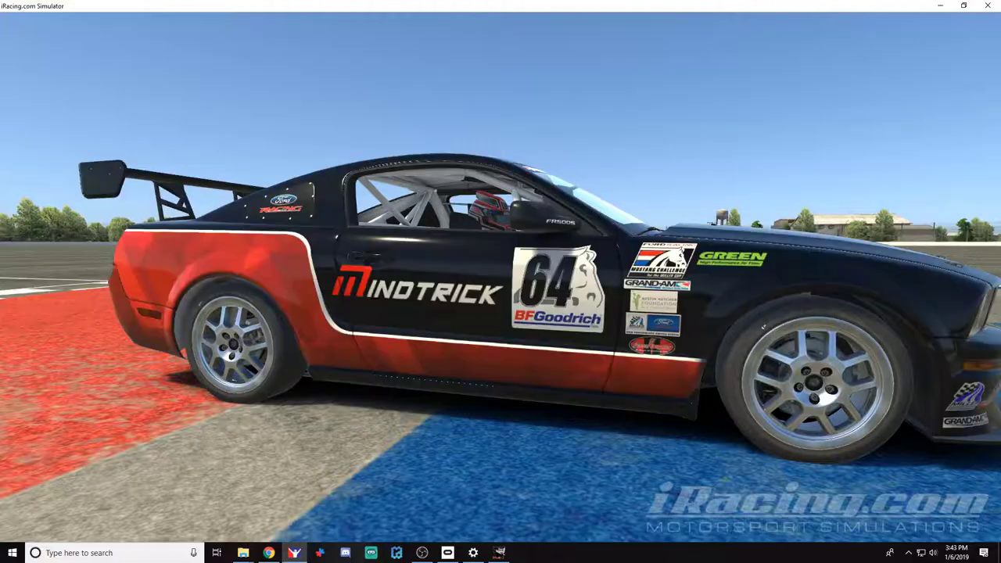
scroll(501, 277, down, 5)
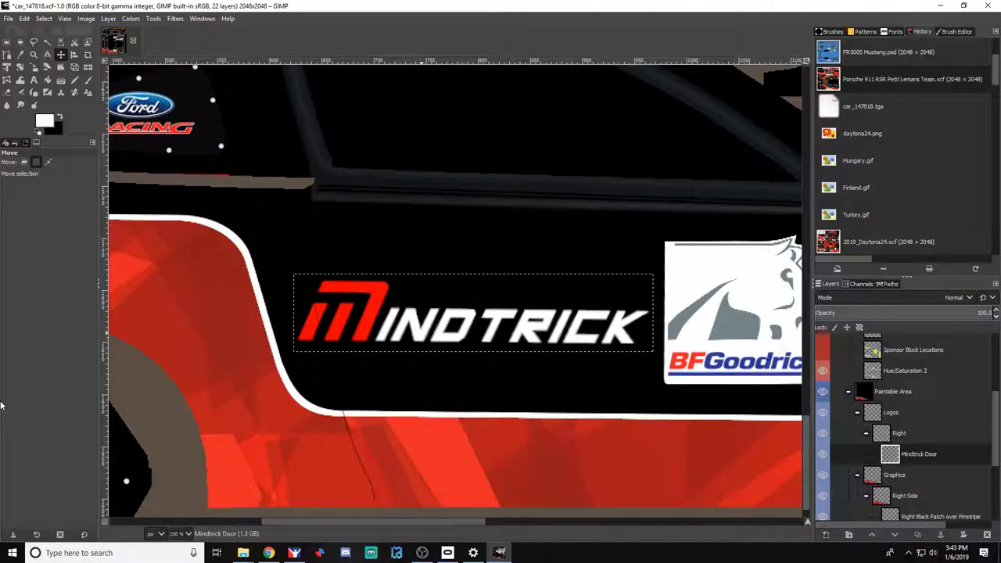
key(alt+Tab)
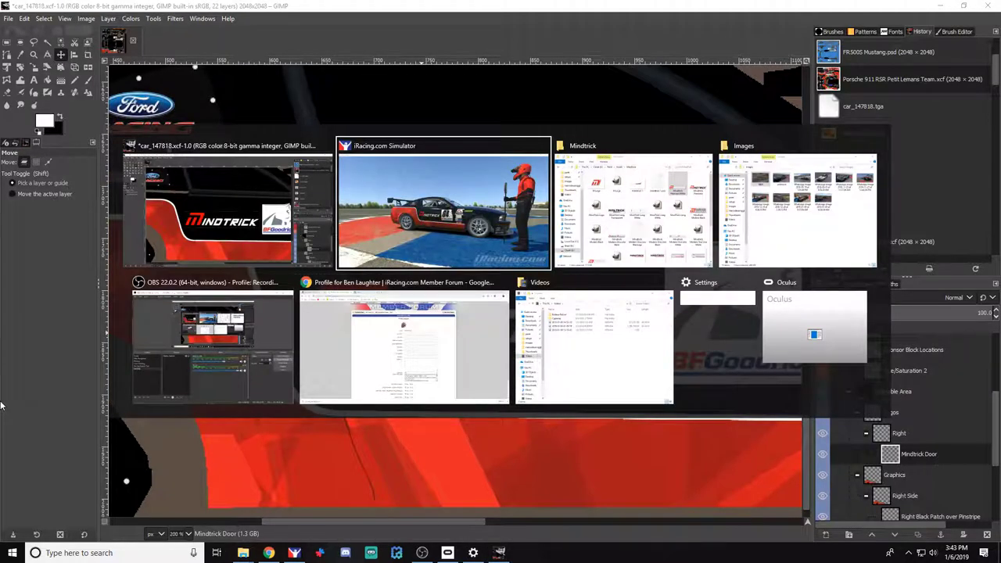
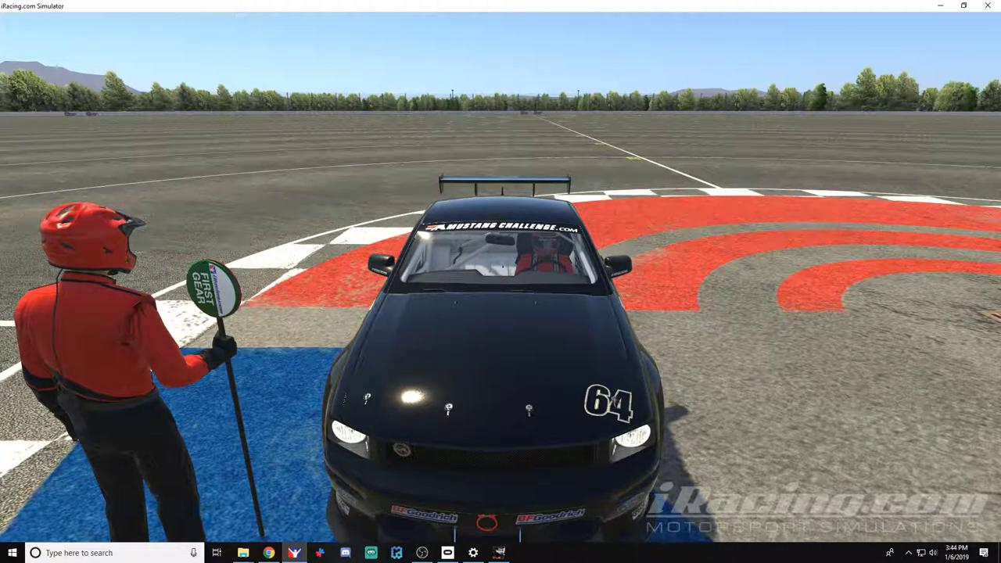
Switch back to GIMP and import Red up to right.png from the Patterns & Shapes assets folder as a new layer
key(alt+Tab)
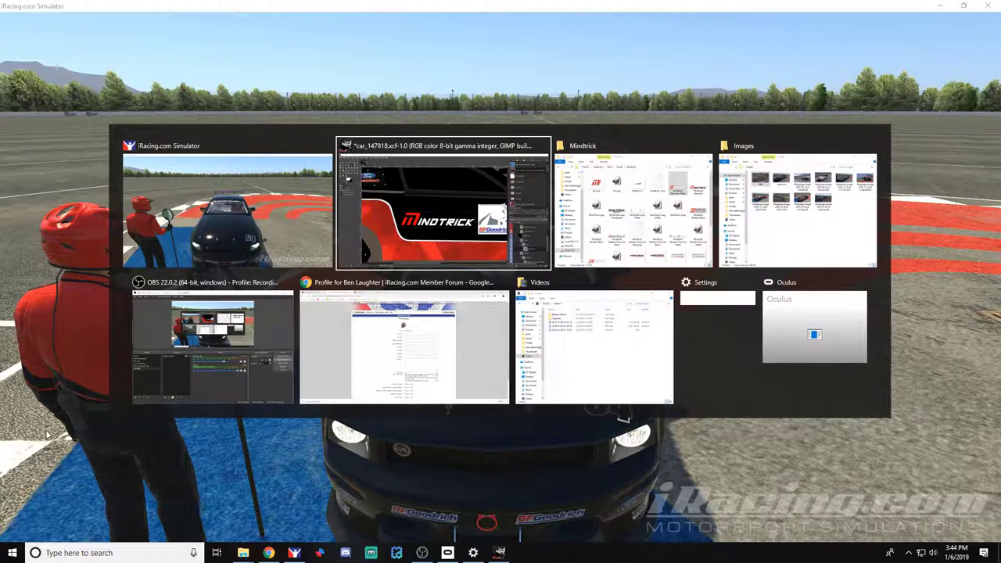
scroll(857, 488, down, 5)
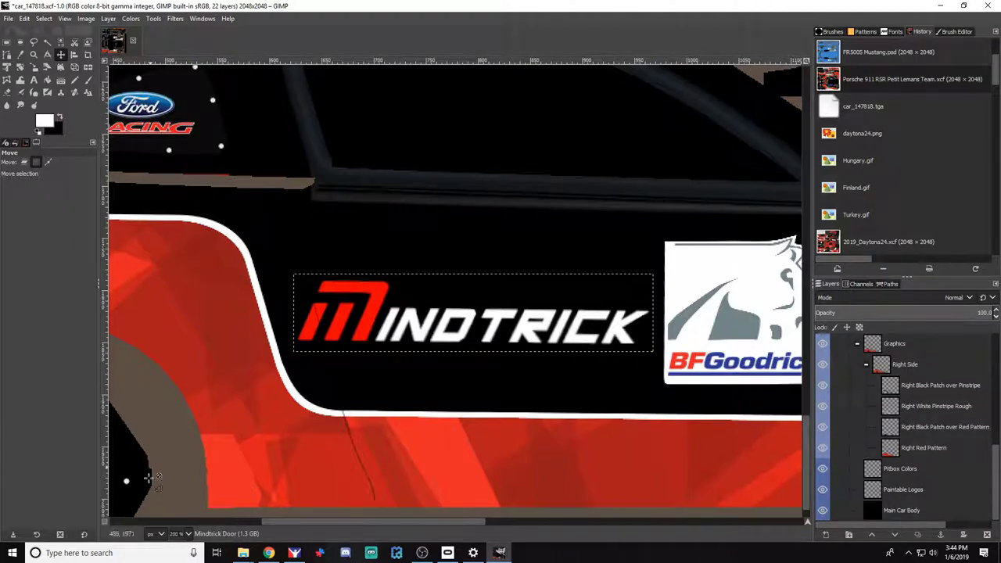
mouse_move(243, 552)
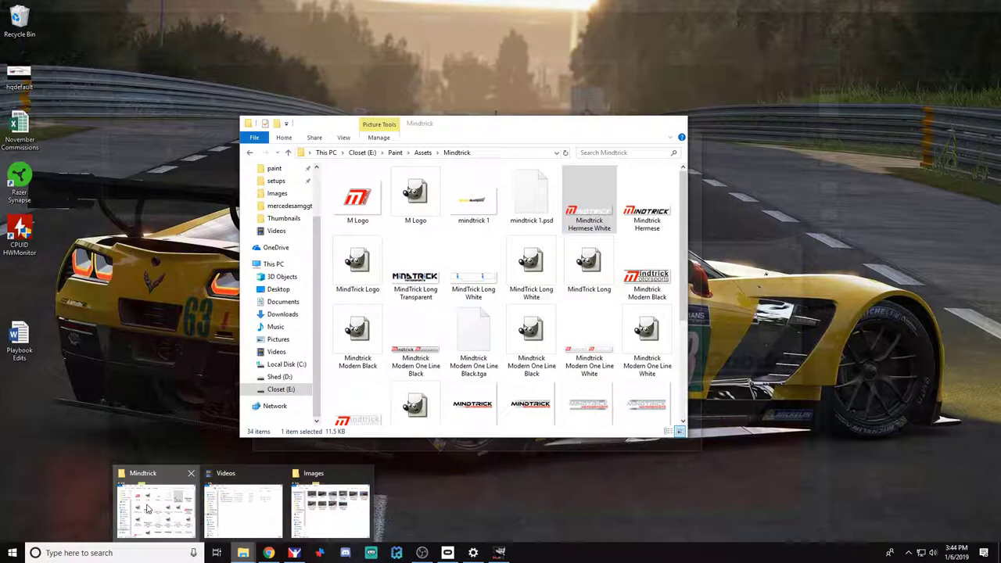
click(137, 509)
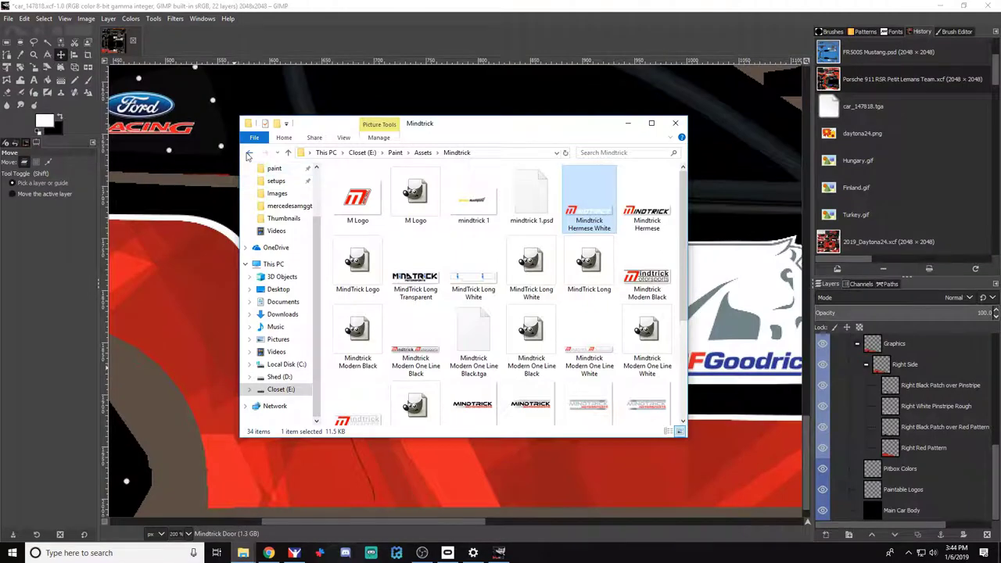
click(249, 152)
scroll(407, 337, down, 4)
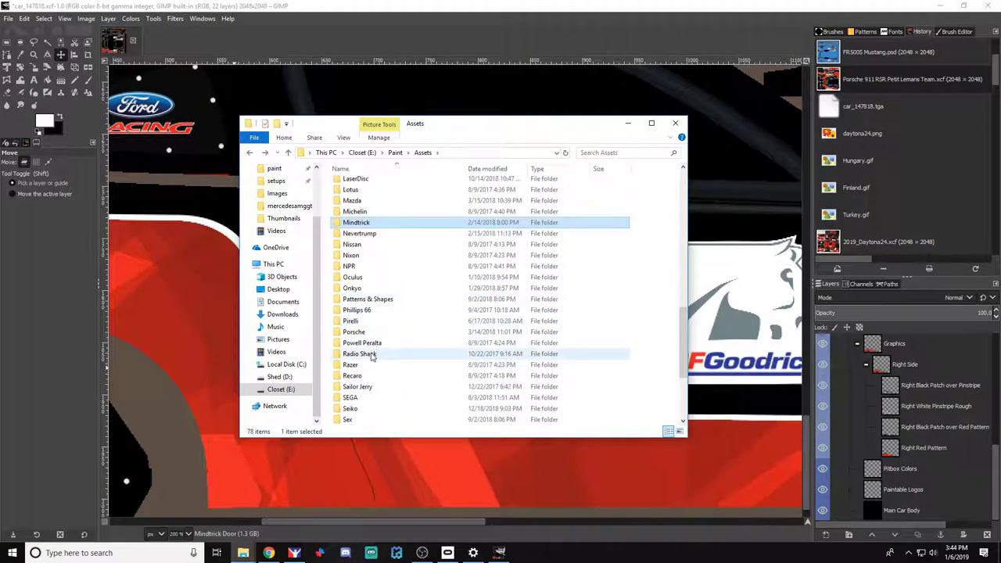
double_click(384, 300)
drag(536, 348, 209, 291)
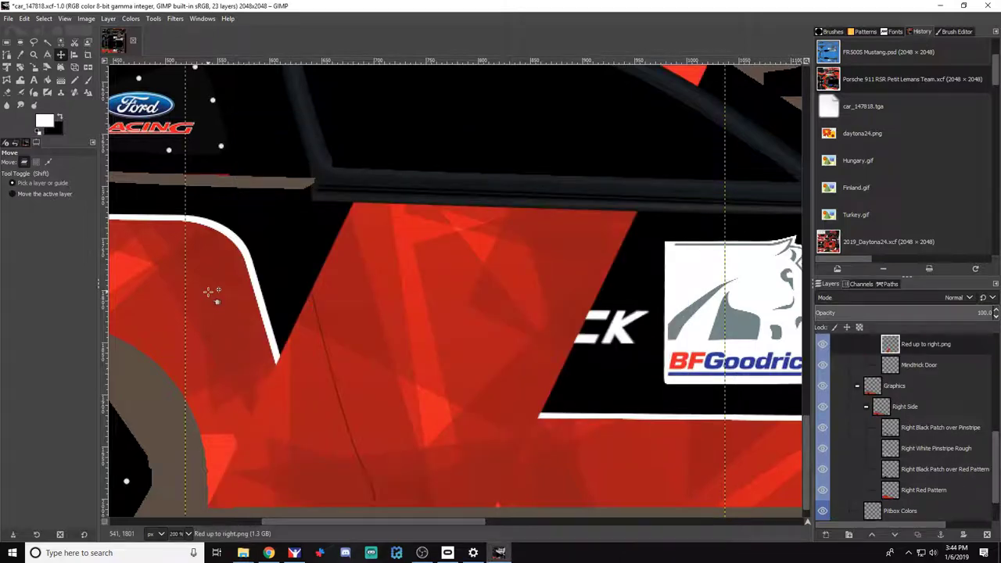
Rotate the Red up to right.png layer by about 63.90 degrees
click(20, 69)
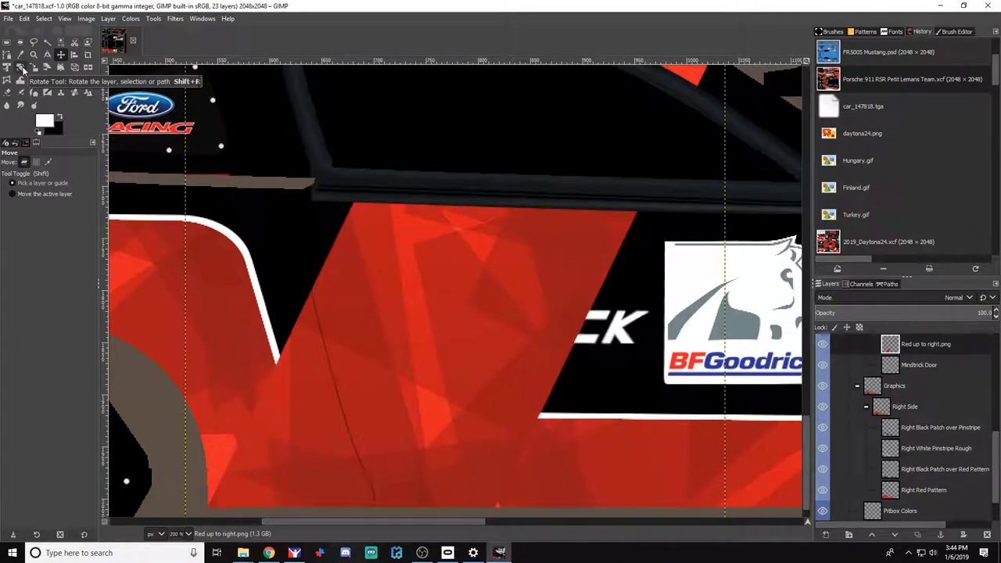
click(402, 381)
drag(559, 210, 623, 353)
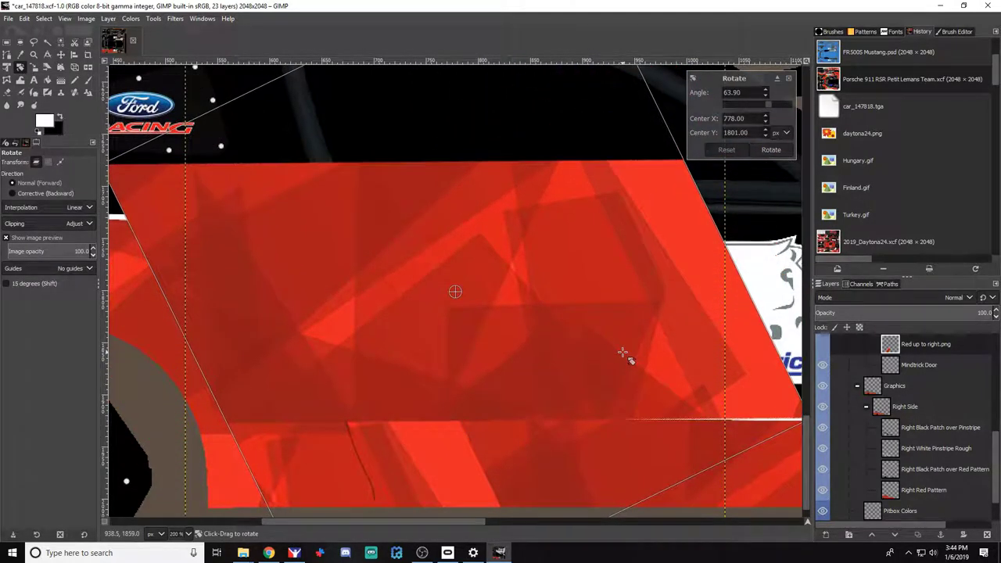
click(782, 149)
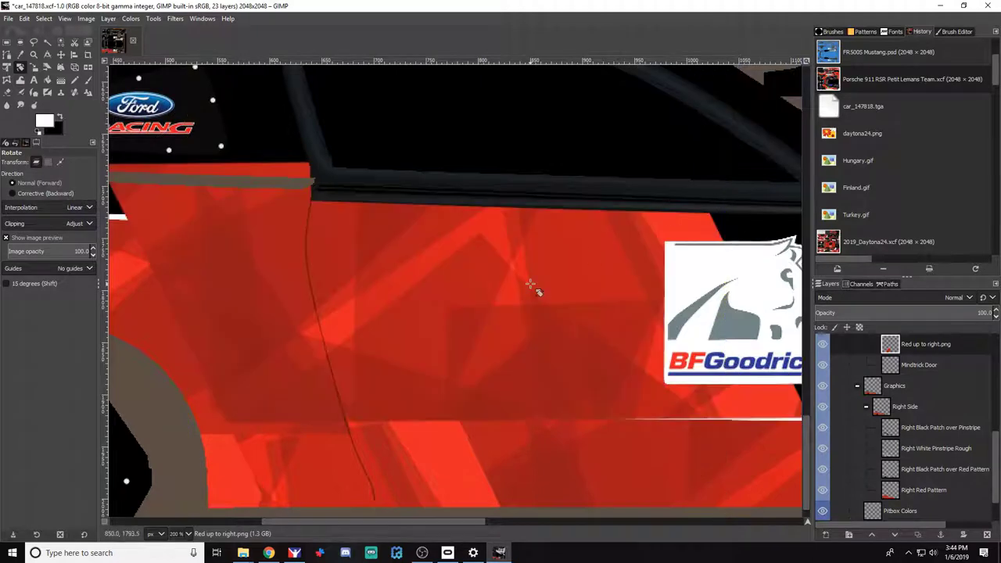
Move the rotated red pattern layer from the right side onto the centre of the hood and its rear edge
scroll(531, 287, down, 3)
key(m)
scroll(534, 391, up, 3)
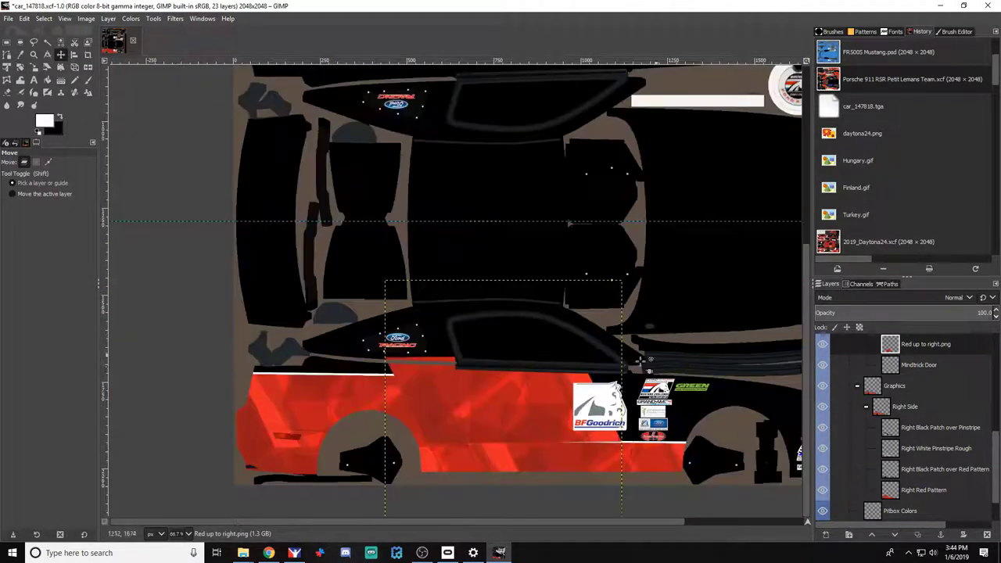
drag(534, 407, 715, 234)
scroll(713, 225, up, 3)
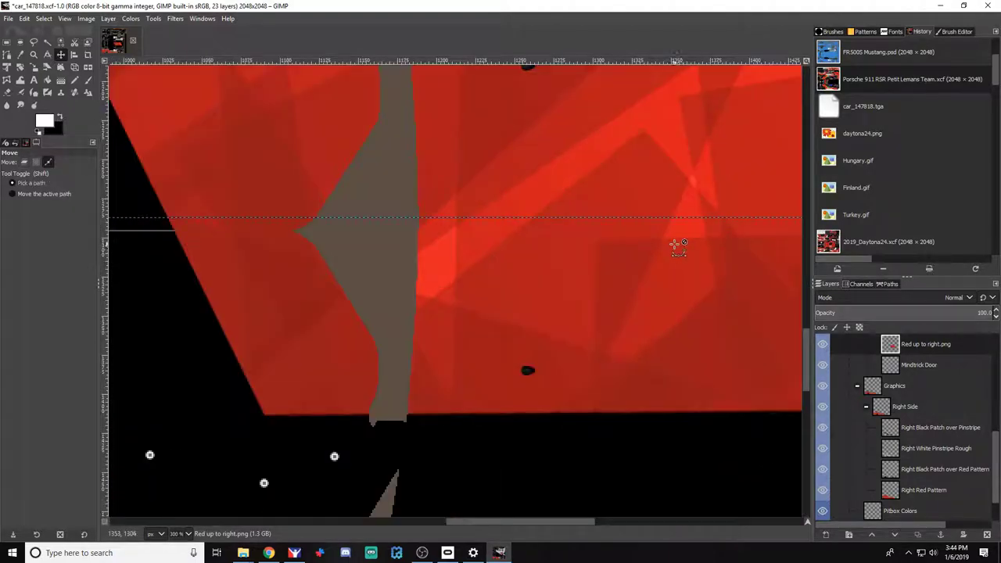
Show the Wire layer and add two horizontal guides and one vertical guide around the rear of the hood
scroll(673, 246, down, 2)
scroll(887, 399, up, 5)
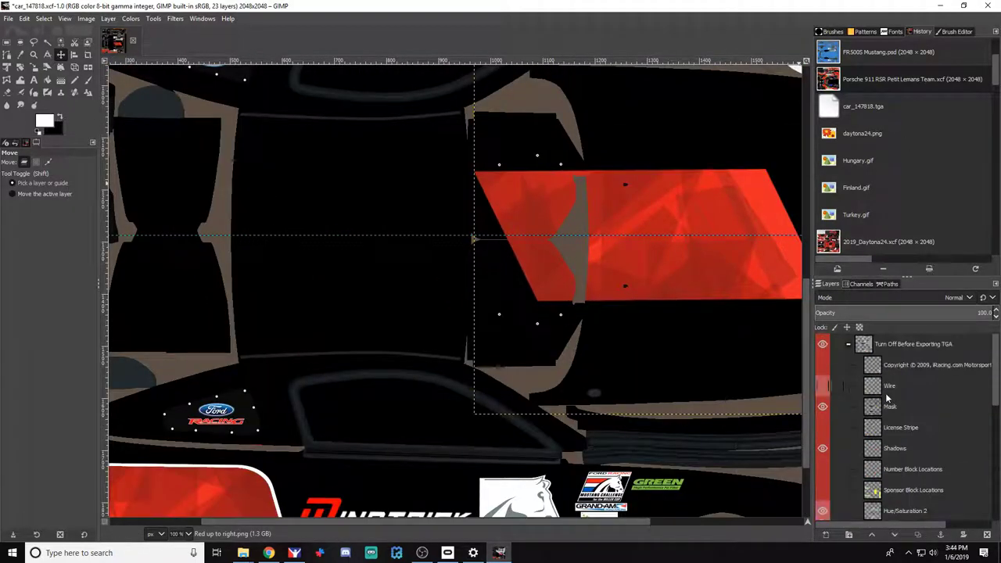
click(823, 385)
scroll(641, 274, up, 4)
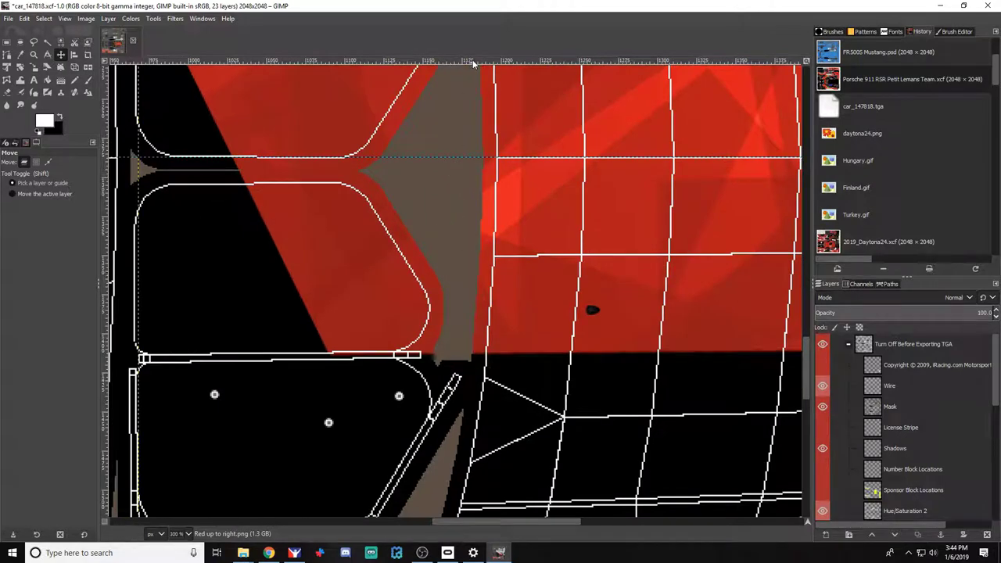
drag(472, 62, 479, 385)
drag(494, 61, 462, 117)
drag(104, 226, 431, 223)
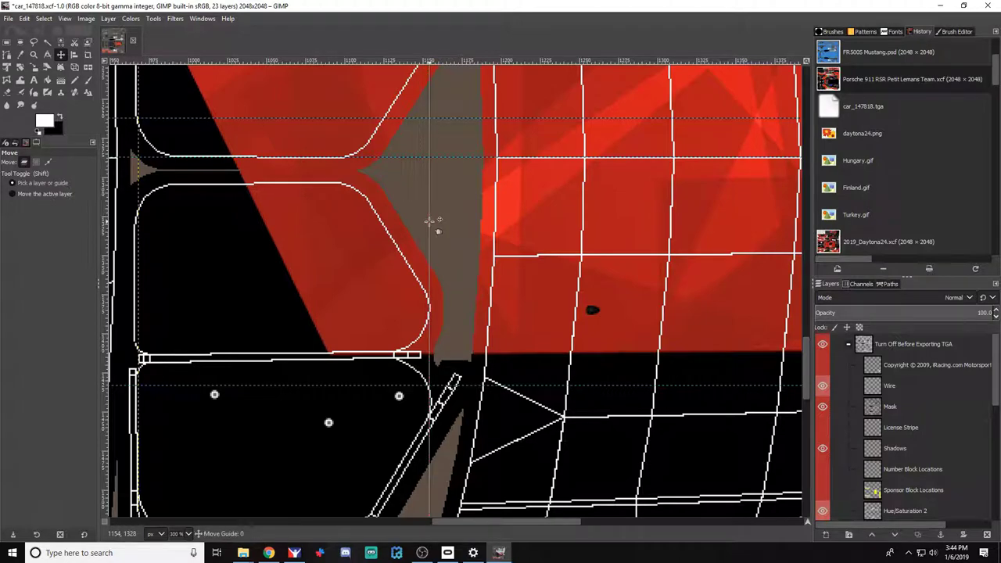
Reposition the horizontal guides to the red pattern's upper edge and to the lower dark spot on the hood
scroll(505, 227, up, 4)
scroll(504, 227, down, 2)
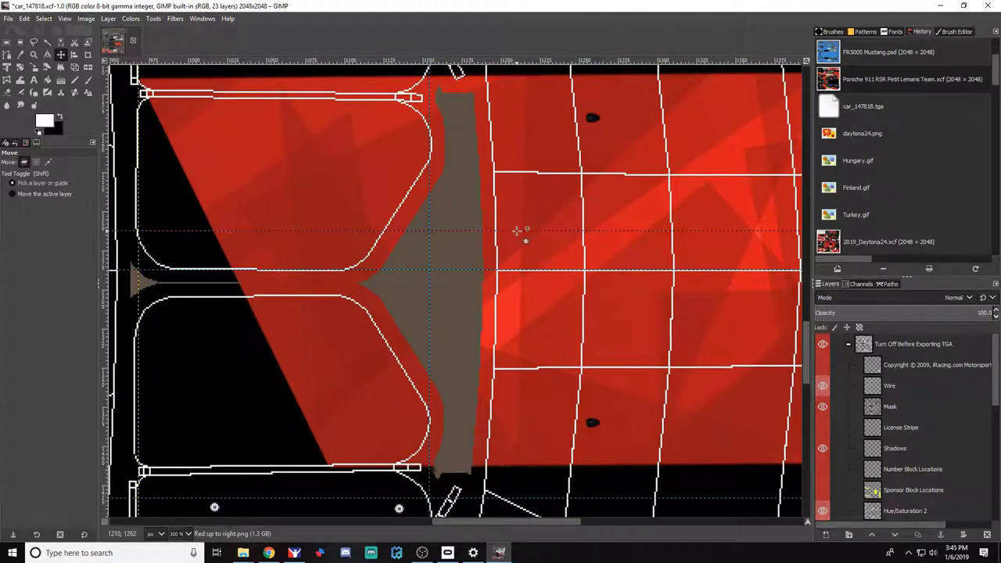
drag(518, 230, 492, 69)
drag(552, 497, 541, 428)
Export the livery with the wireframe to car_147818.tga, switch to iRacing and reload the paint to check the hood
key(ctrl)
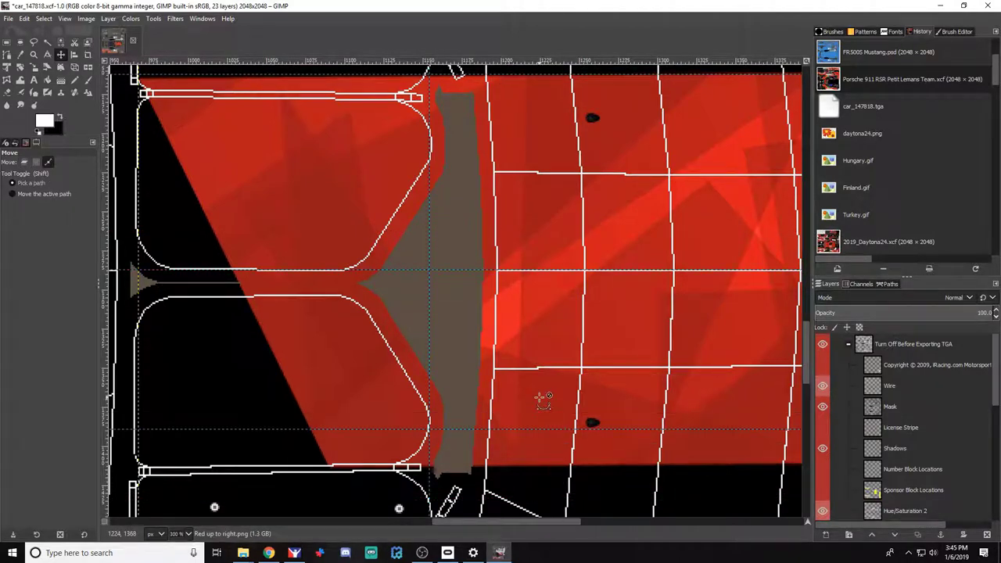
key(shift+m)
key(alt+Tab)
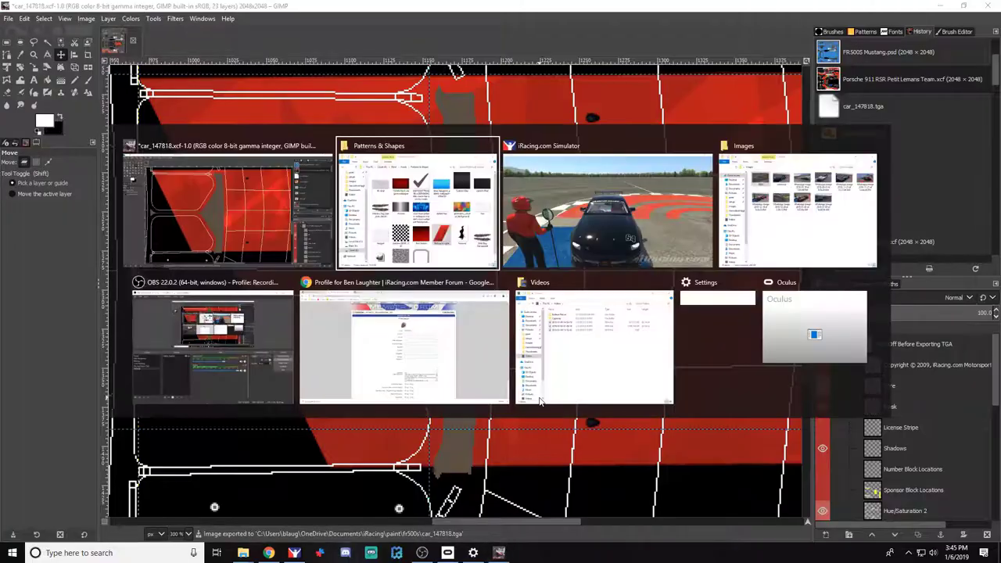
key(ctrl+r)
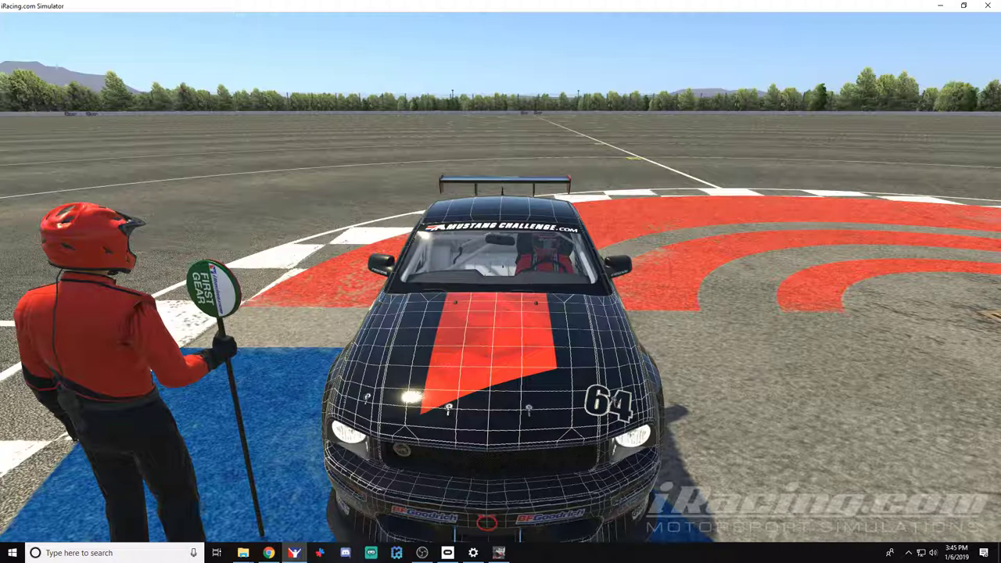
Switch back to GIMP and move the Red up to right.png layer from the Right logo group to the top of the Graphics group
key(alt+Tab)
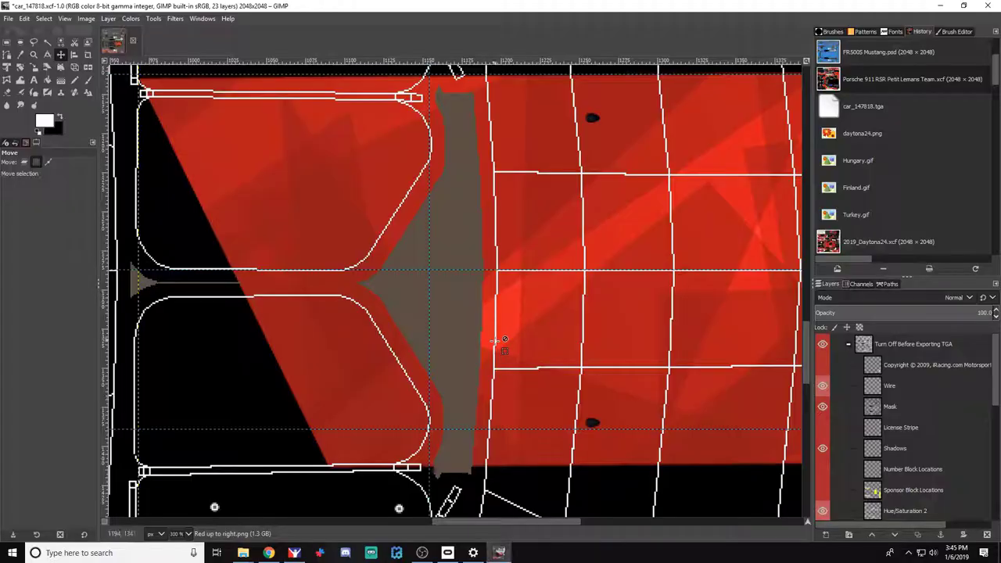
key(minus)
key(minus)
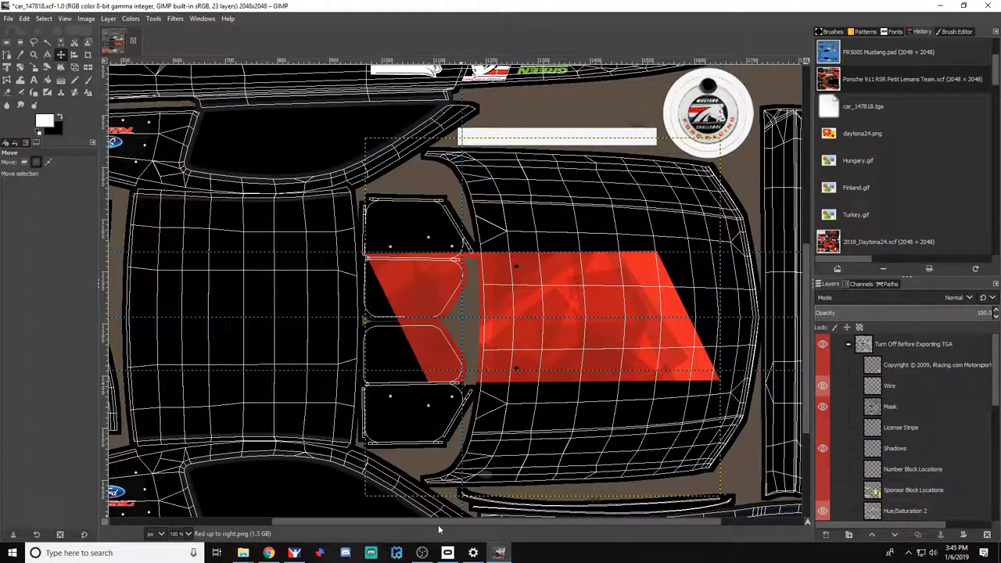
drag(438, 521, 573, 516)
scroll(875, 426, down, 1)
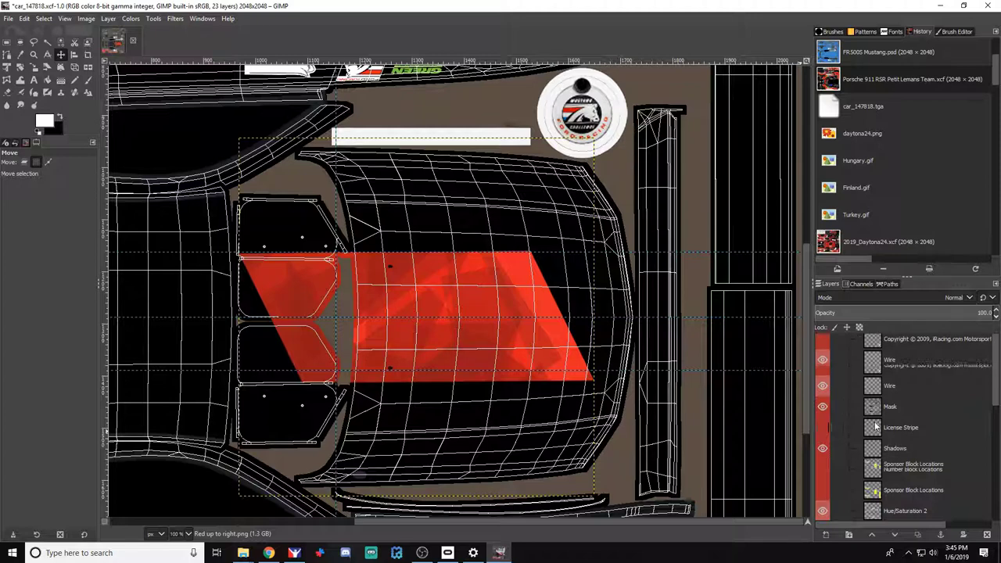
scroll(876, 426, down, 5)
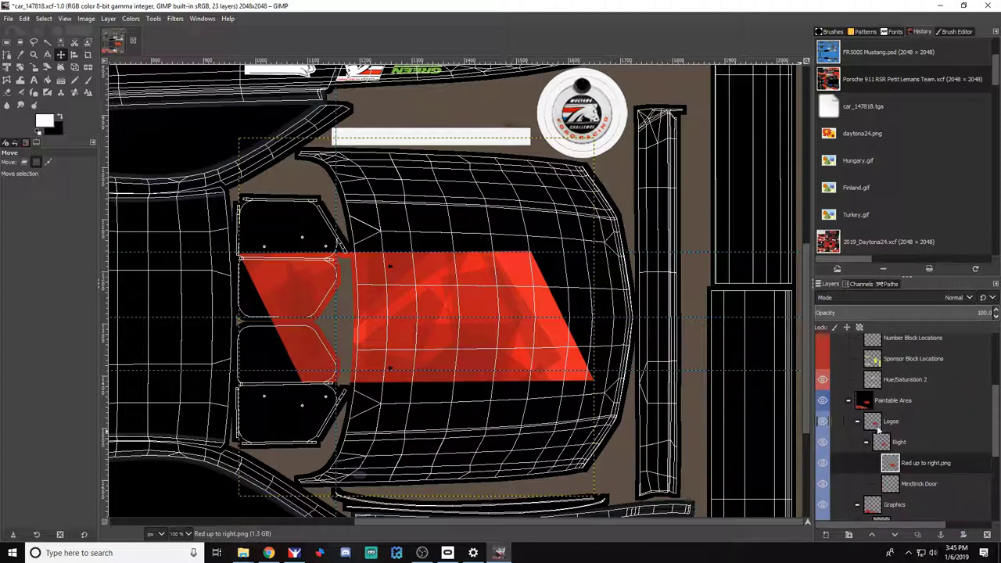
right_click(907, 464)
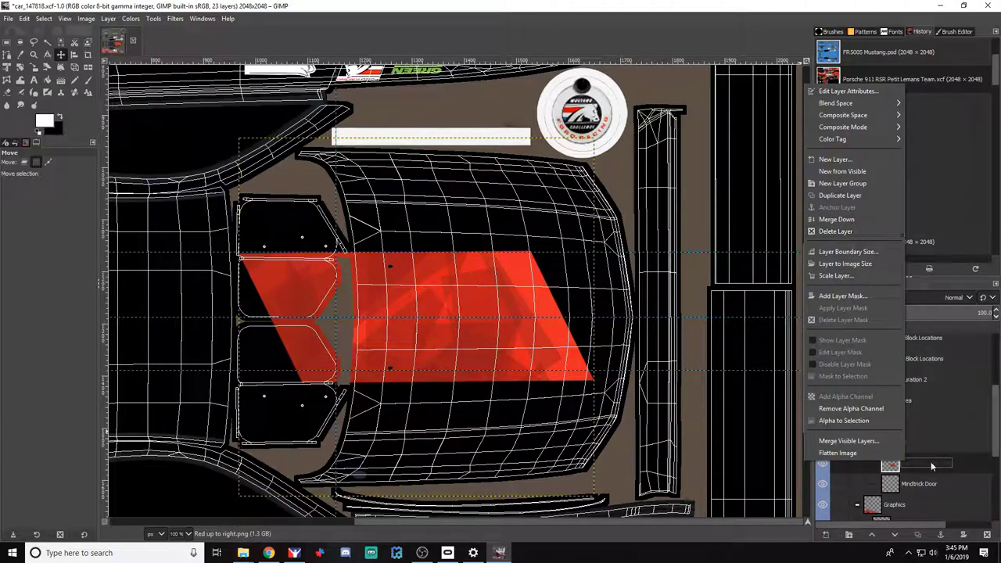
click(932, 467)
click(905, 426)
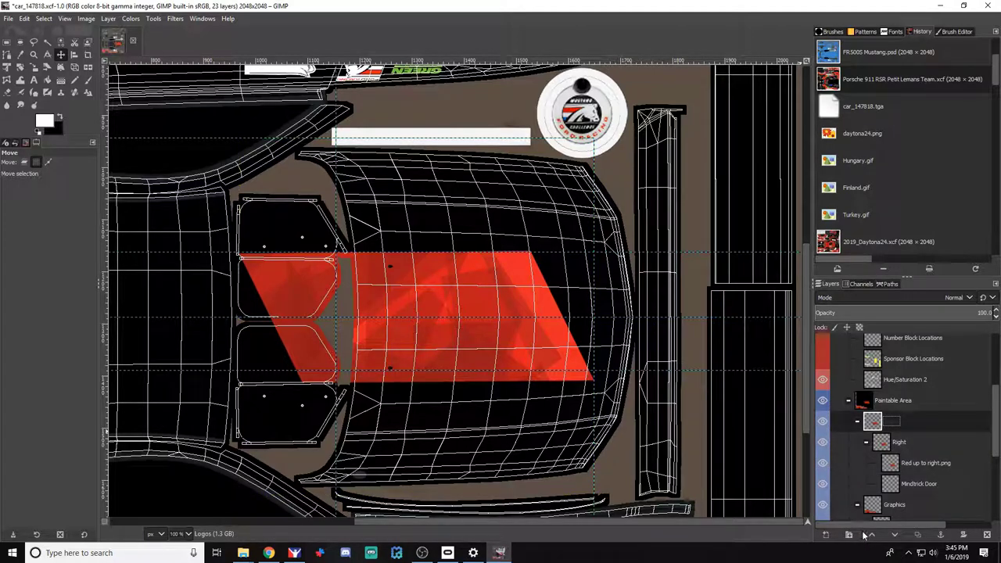
mouse_move(925, 466)
mouse_down()
mouse_move(917, 478)
mouse_move(907, 465)
mouse_up()
scroll(924, 465, down, 2)
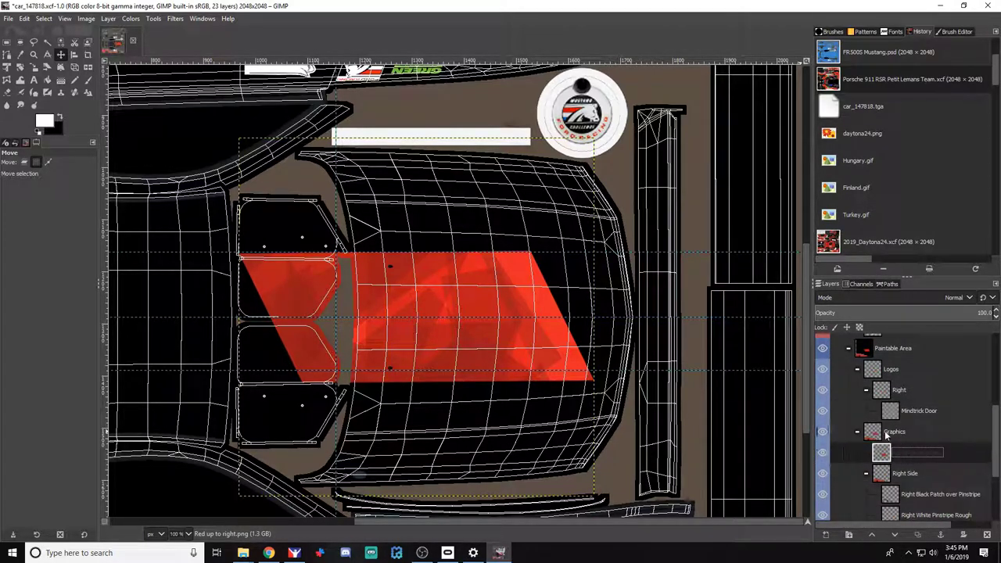
Create a layer group named Racing Stripes inside Graphics and put the Red up to right.png layer into it
click(885, 433)
click(860, 534)
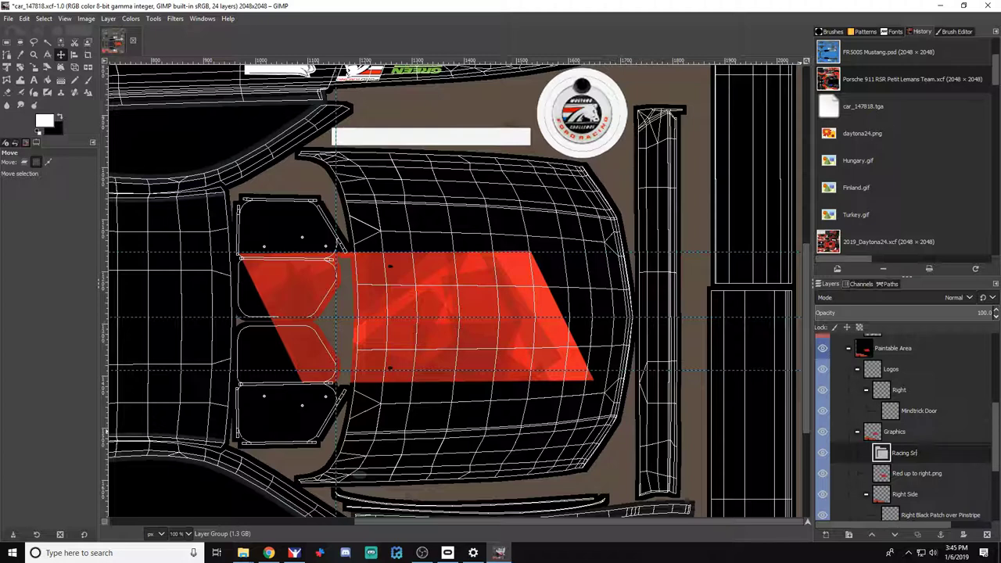
text(Racing Stripes)
key(Return)
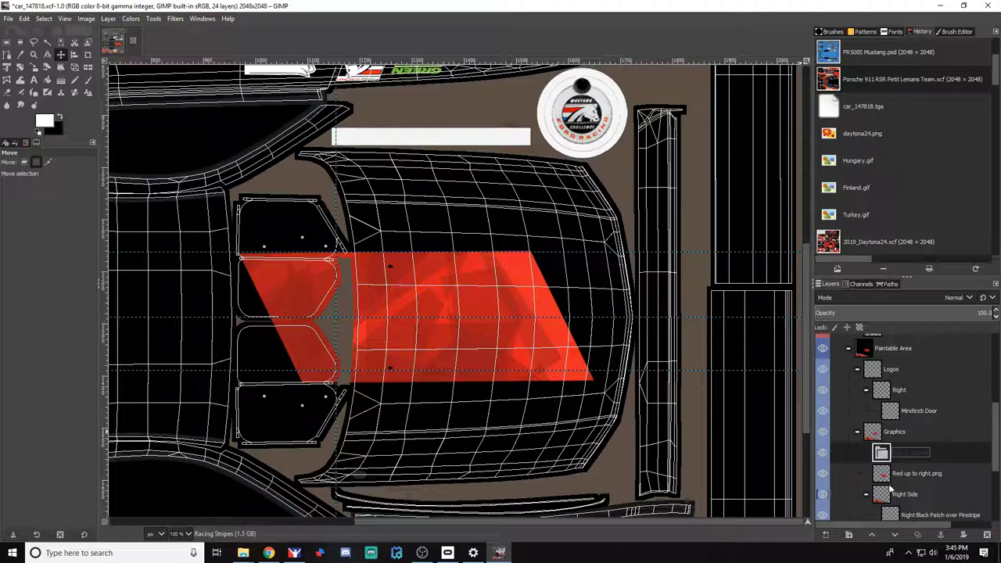
drag(892, 474, 911, 460)
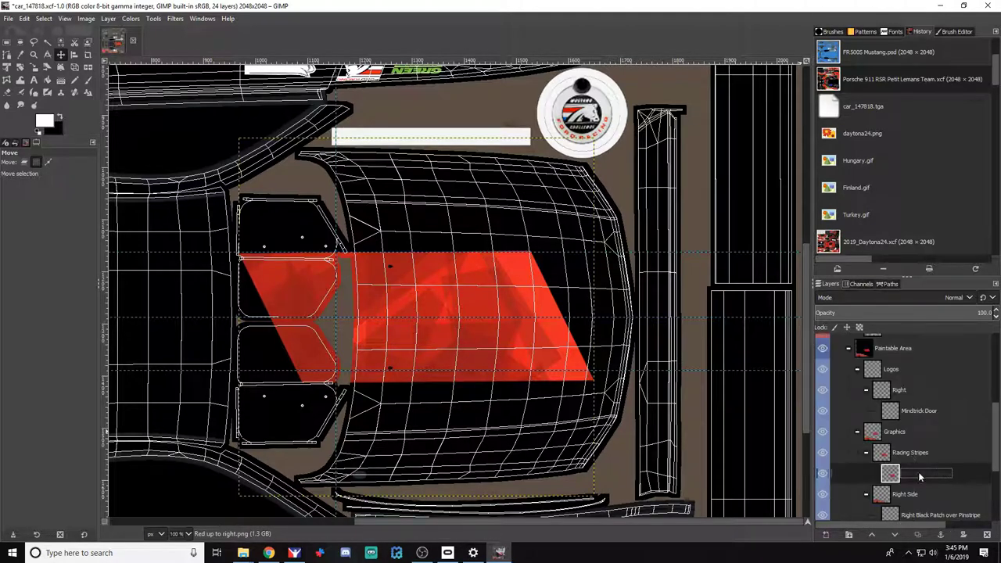
Duplicate the red pattern layer twice and move the newest copy forward to cover the front of the hood and nose
right_click(919, 476)
click(866, 212)
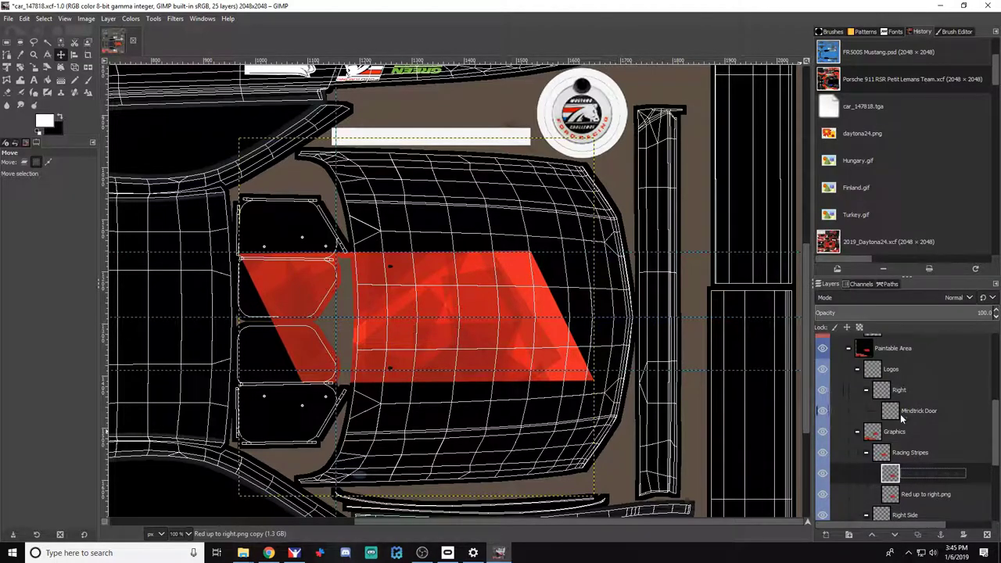
right_click(920, 475)
click(856, 201)
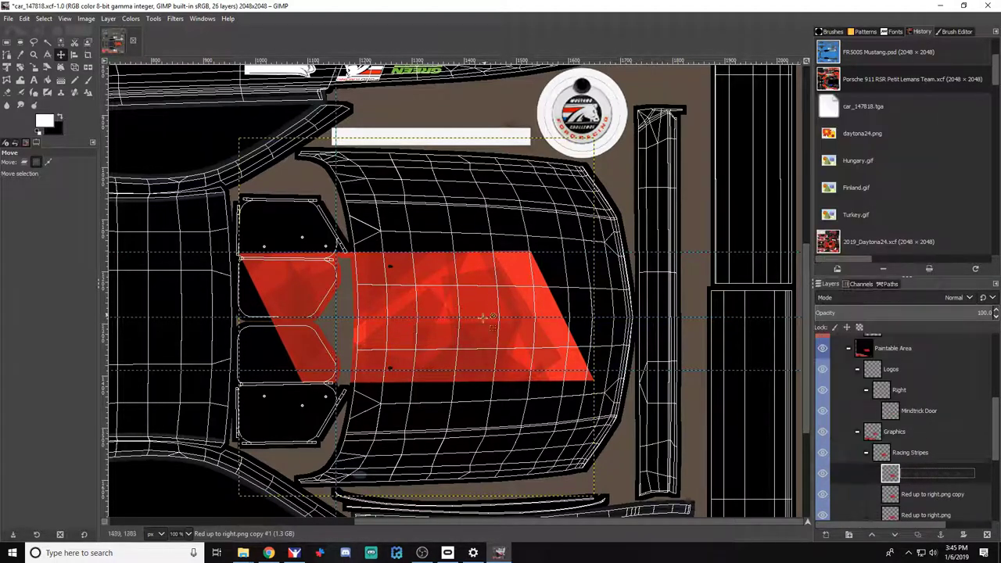
drag(642, 350, 804, 351)
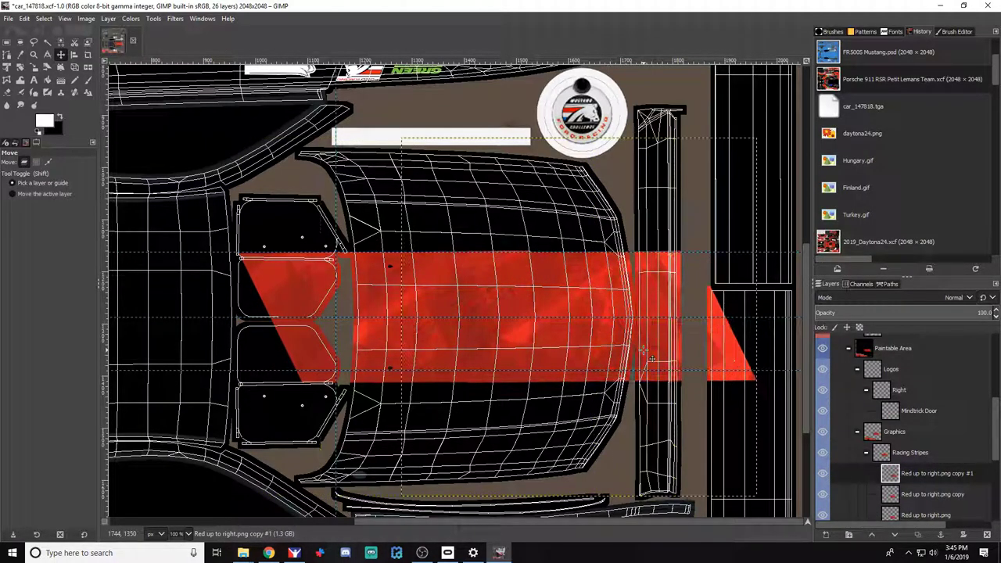
Move the first pattern copy back over the roof, then duplicate copy #1 and place that duplicate over the rear window and trunk
drag(626, 522, 548, 522)
click(932, 494)
drag(791, 331, 516, 330)
drag(415, 521, 249, 531)
right_click(920, 474)
click(855, 201)
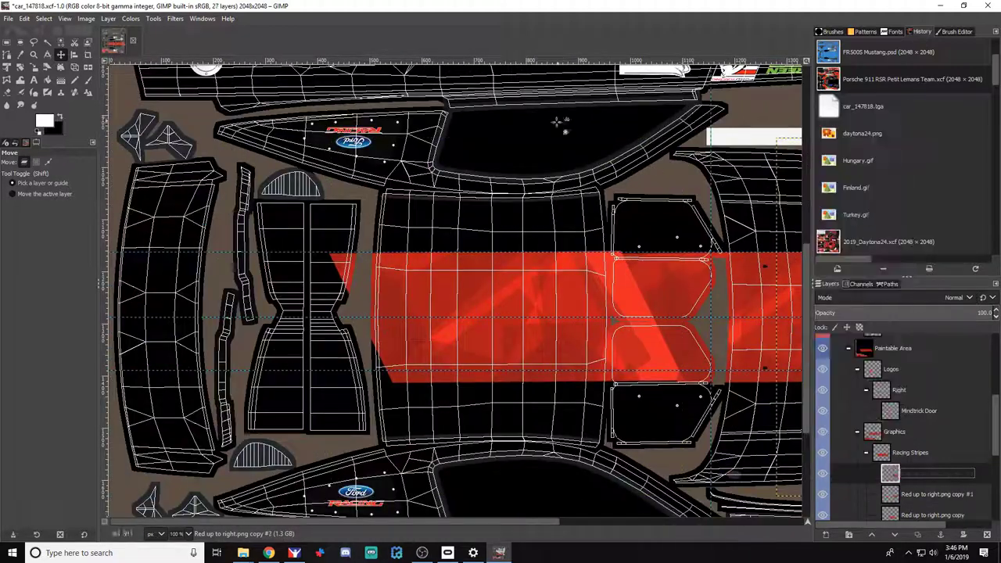
drag(783, 308, 470, 315)
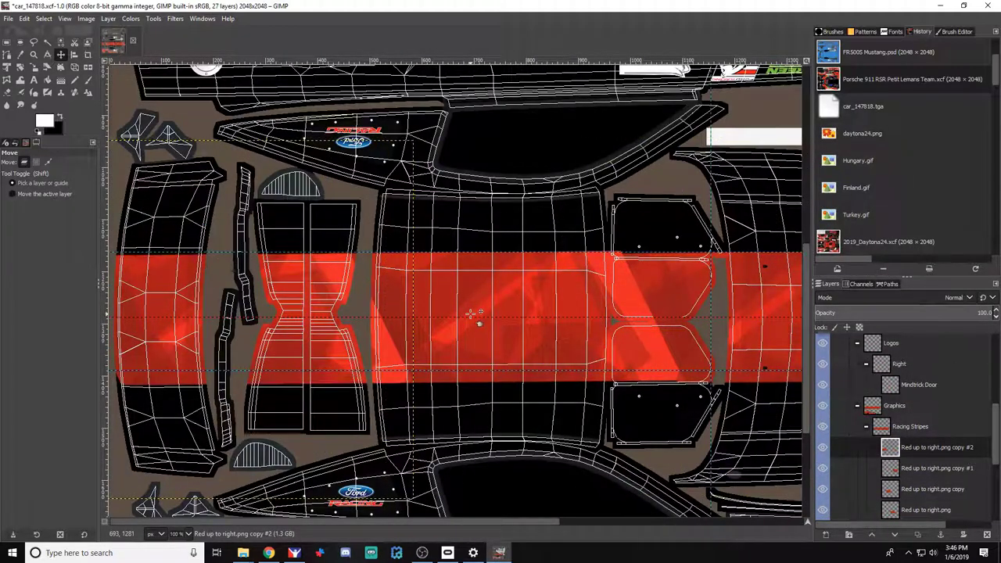
Hide the Wire layer and check the joins between the red pattern copies along the stripe
scroll(386, 375, up, 4)
scroll(391, 368, down, 3)
scroll(901, 425, up, 5)
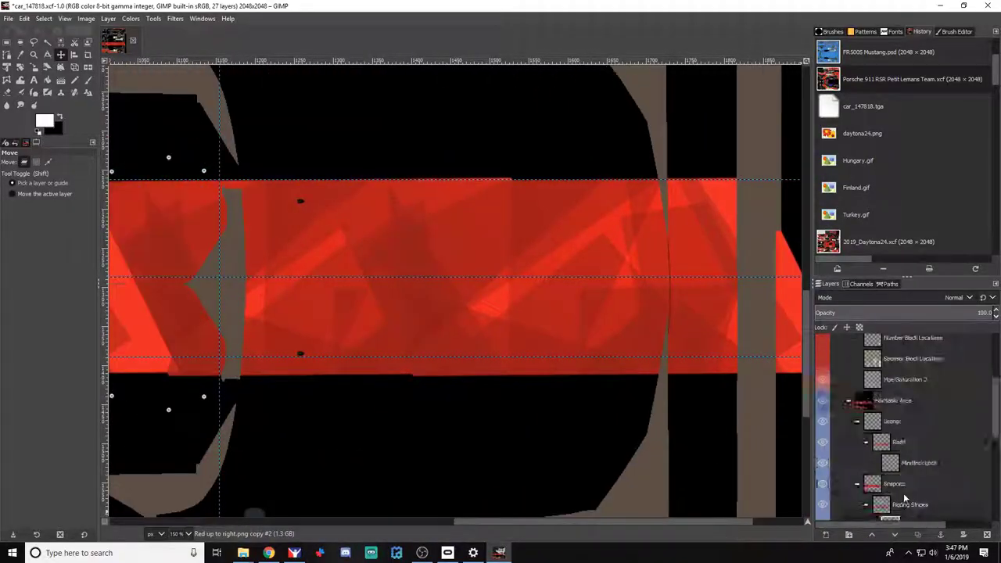
key(2)
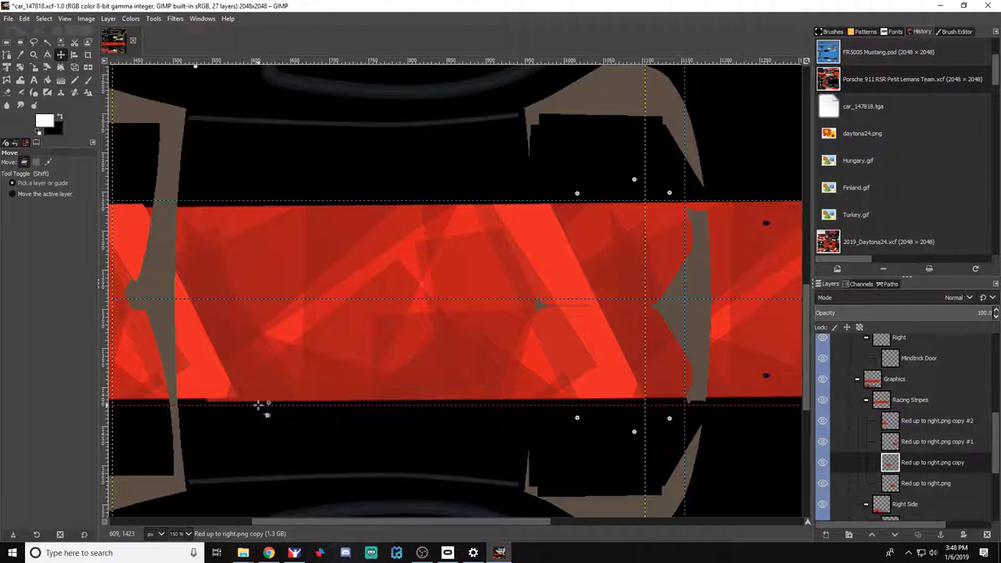
Add a transparent 2048 × 2048 px layer named Racing Stripe Black Cover at the top of the Racing Stripes group
double_click(914, 398)
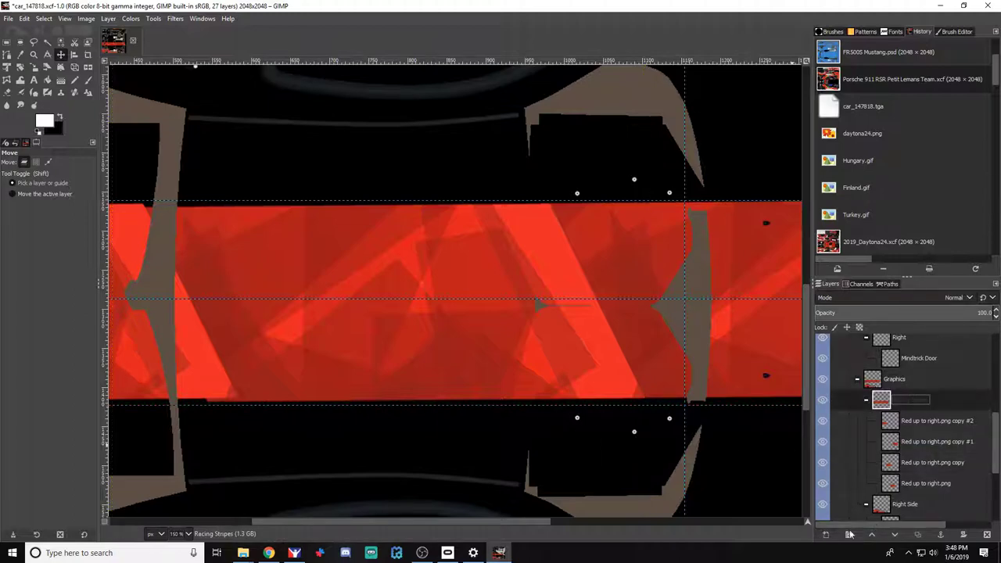
click(825, 535)
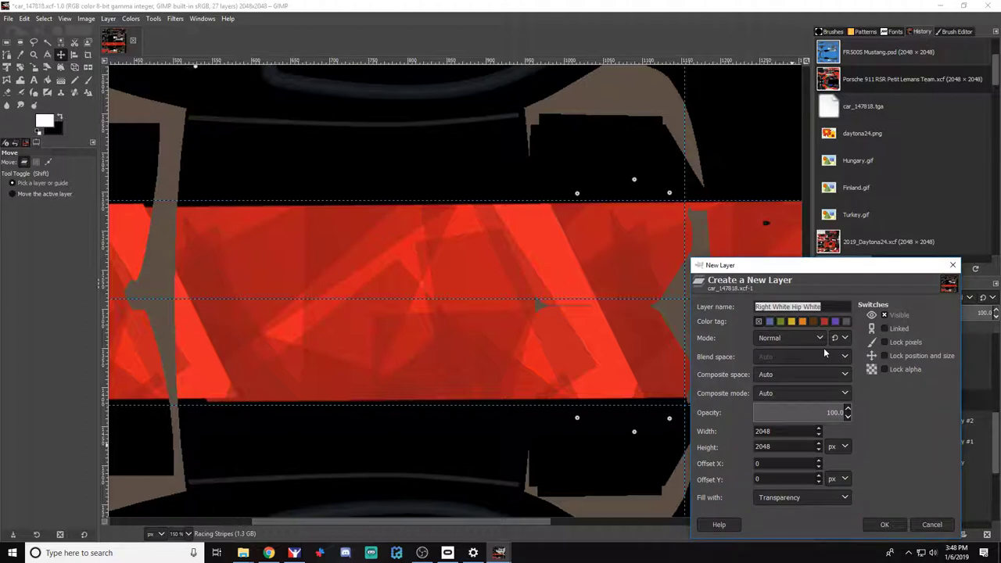
text(Racing Sr)
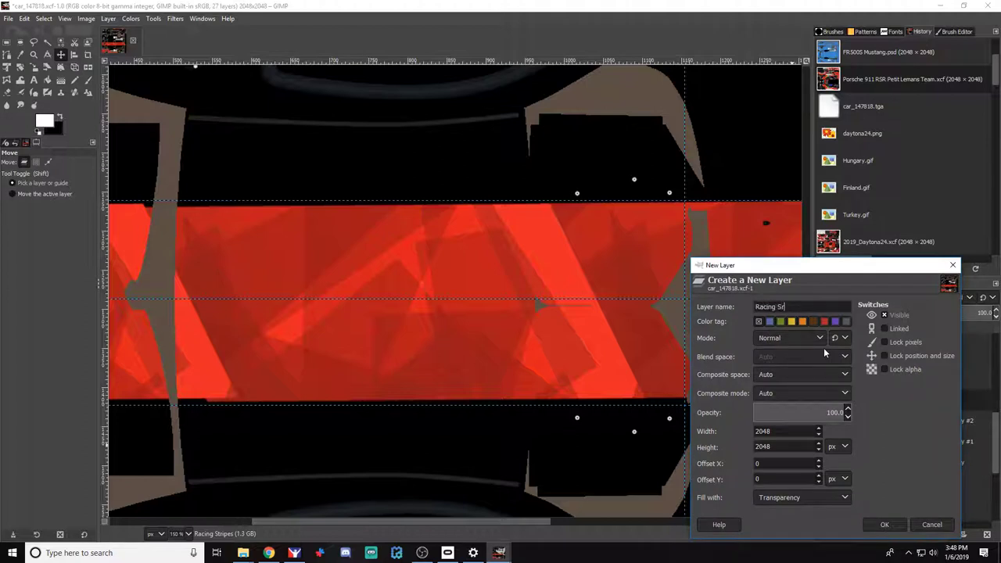
key(BackSpace)
text(tripe Black Cover)
key(Return)
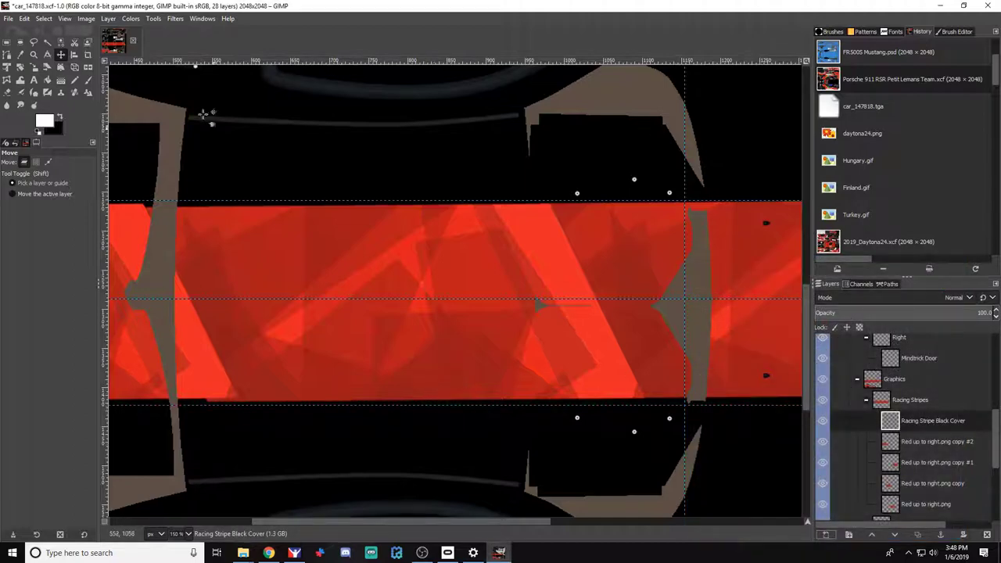
Set up the Paintbrush with black as the foreground colour and a brush size of 186.11
click(88, 81)
scroll(242, 406, down, 2)
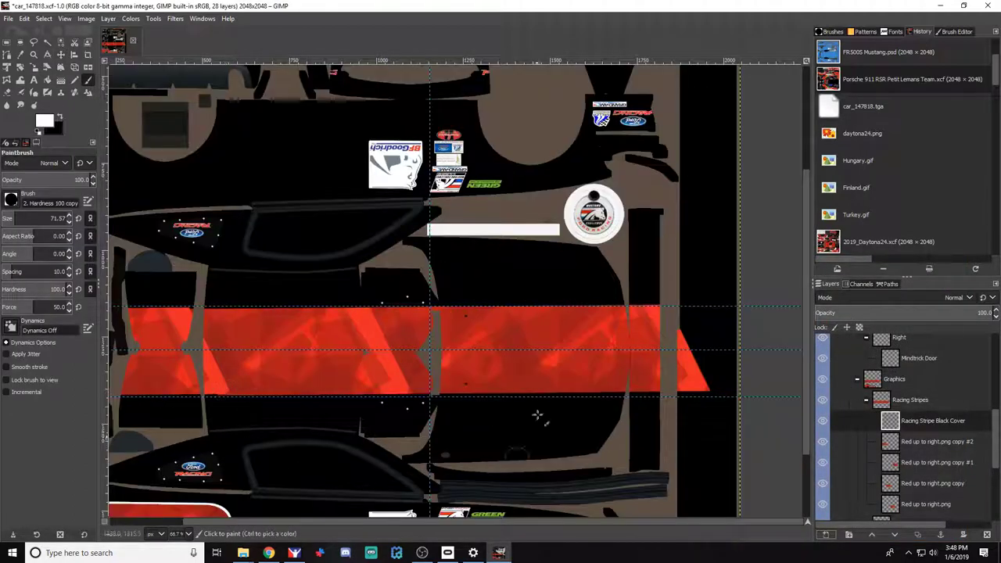
click(60, 116)
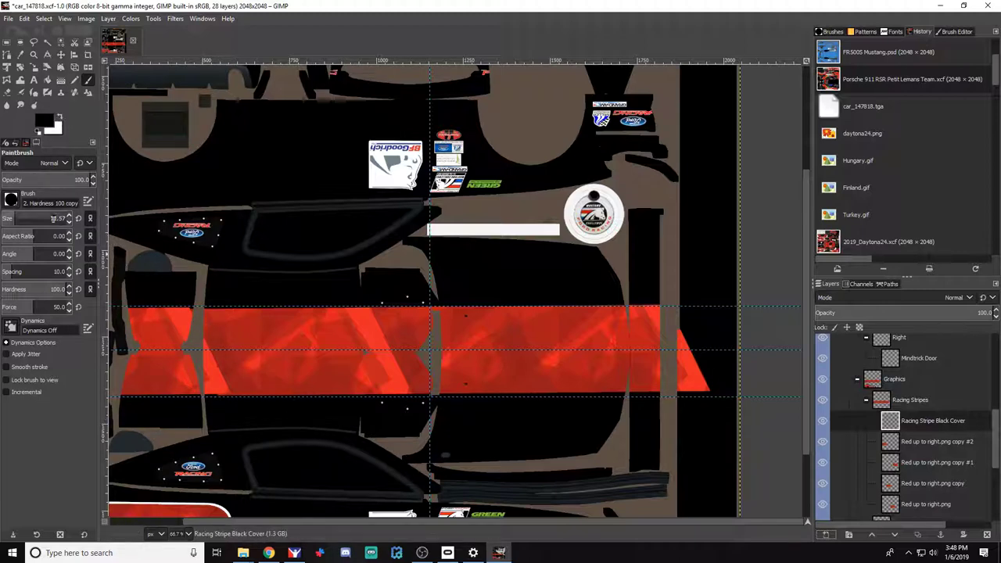
drag(13, 216, 26, 217)
Make a rectangular selection of 2043 × 291 px, starting at 0, 1147, around the full length of the red stripe
drag(298, 522, 164, 521)
click(7, 42)
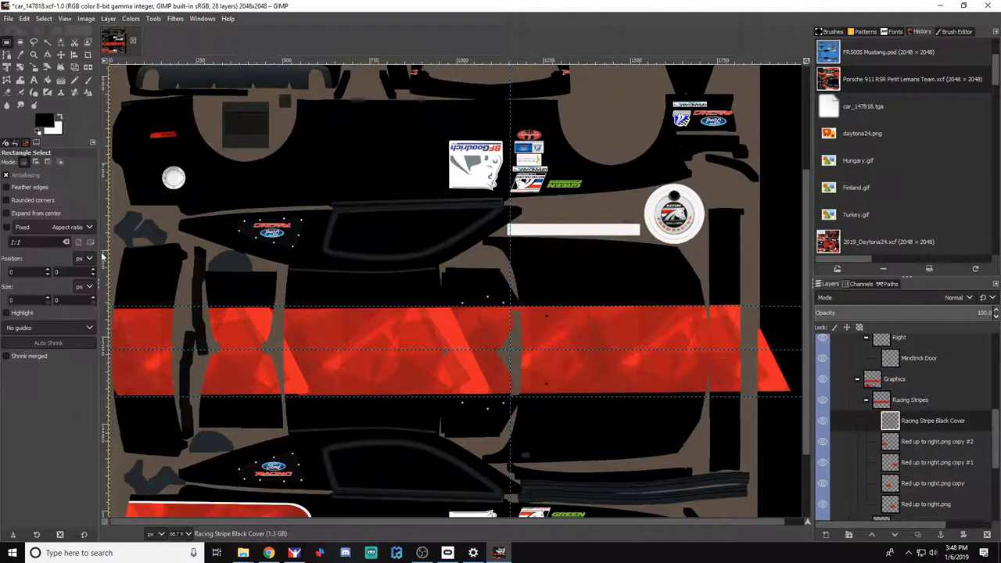
drag(108, 300, 799, 397)
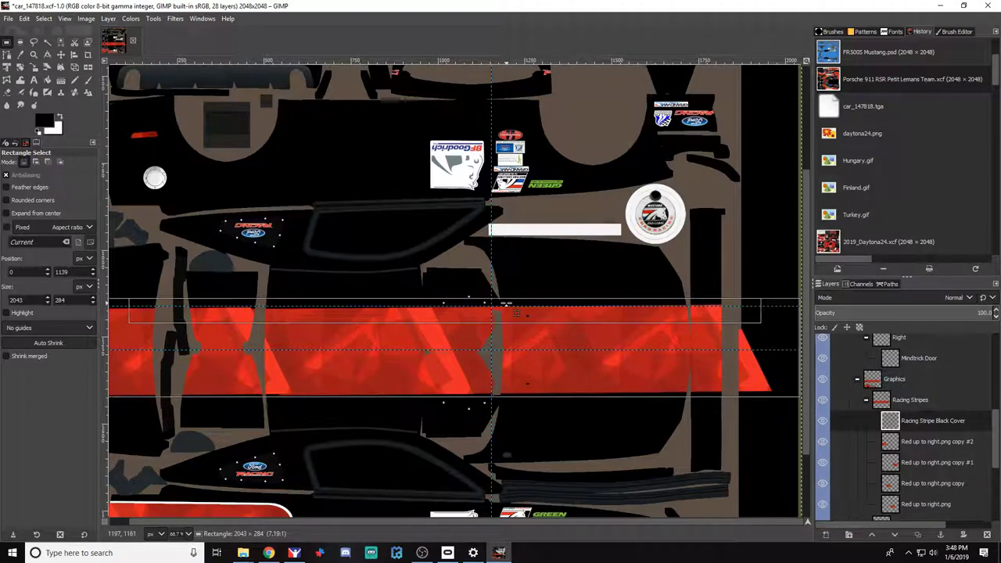
drag(515, 312, 516, 317)
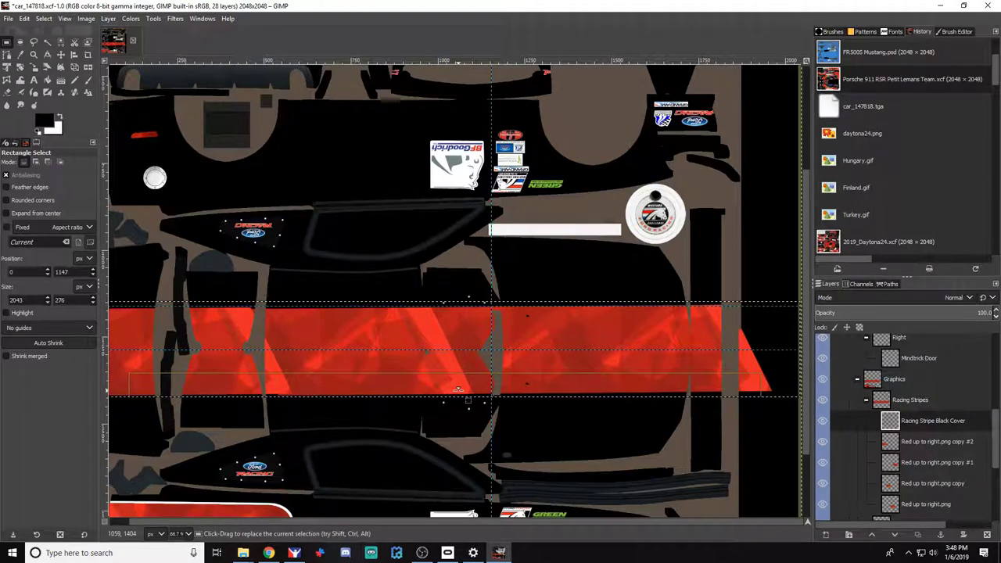
drag(458, 388, 454, 394)
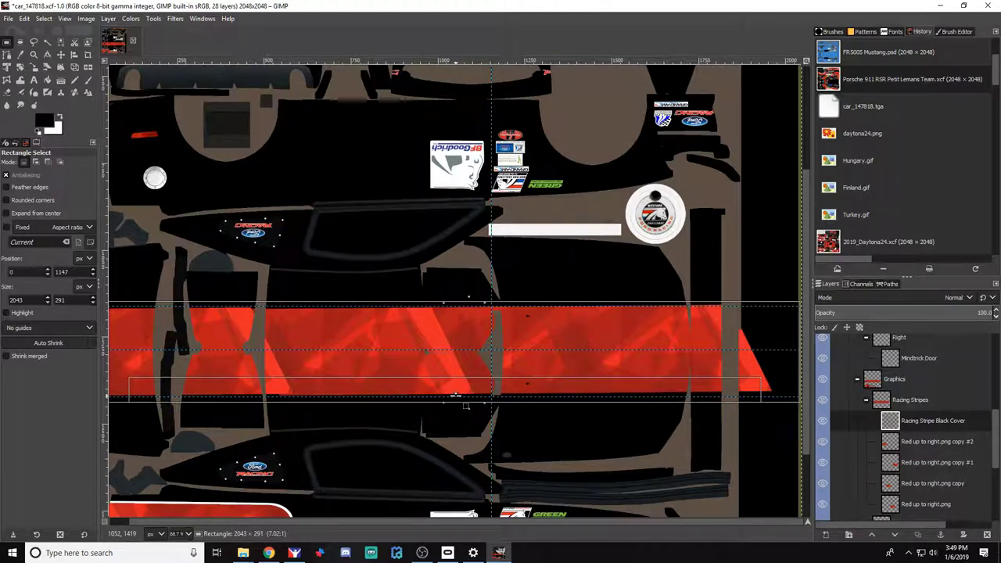
key(Return)
Paint the whole selected stripe area black on the Racing Stripe Black Cover layer, from the nose to the trunk
key(p)
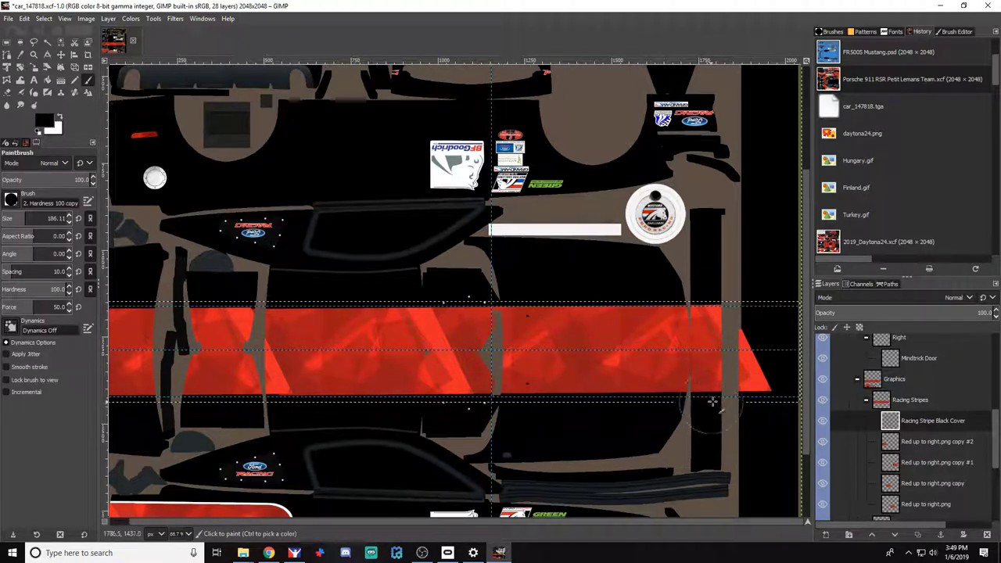
mouse_move(712, 401)
mouse_down()
mouse_move(737, 331)
mouse_move(362, 326)
mouse_move(437, 397)
mouse_move(435, 406)
mouse_up()
drag(412, 523, 336, 535)
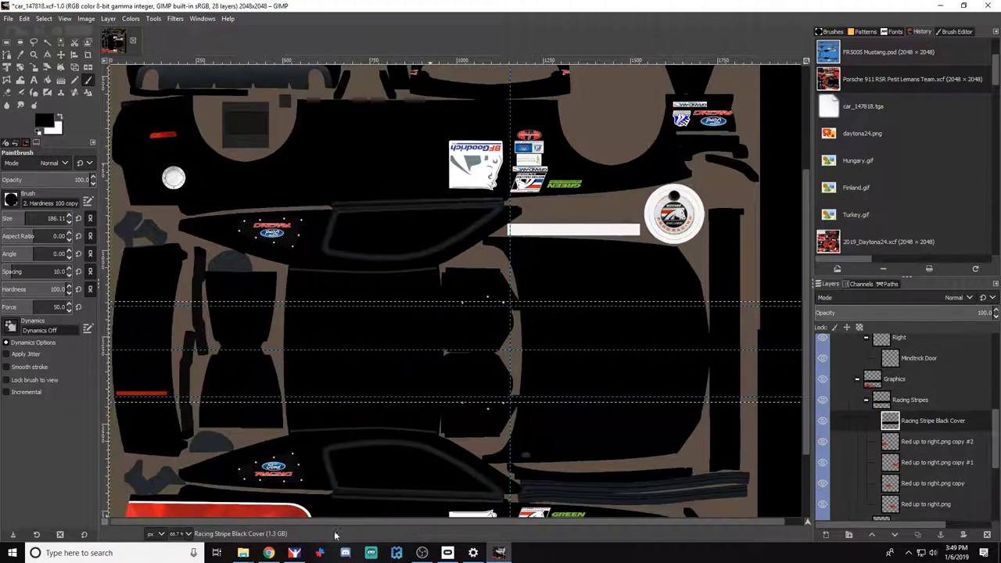
click(146, 352)
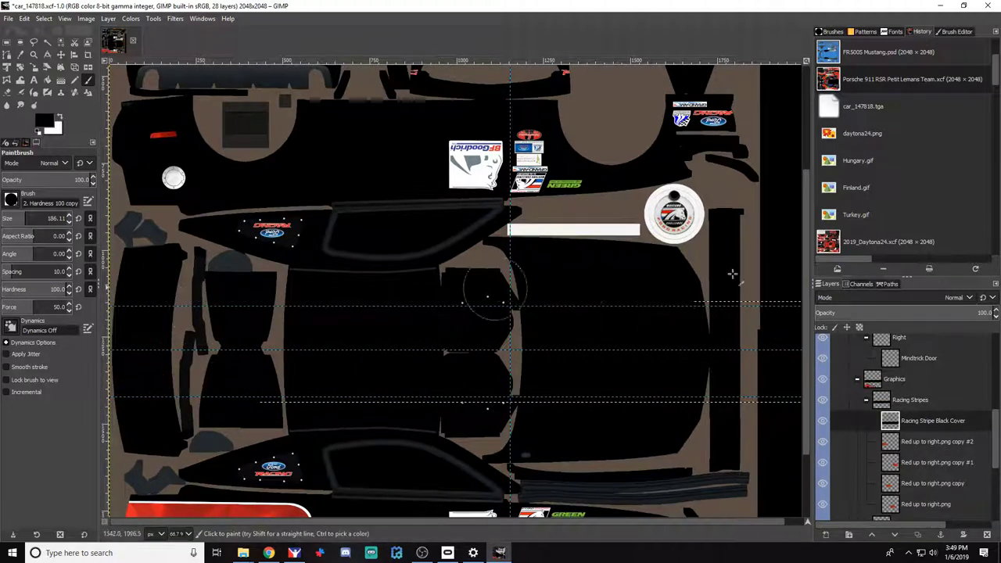
drag(270, 524, 355, 523)
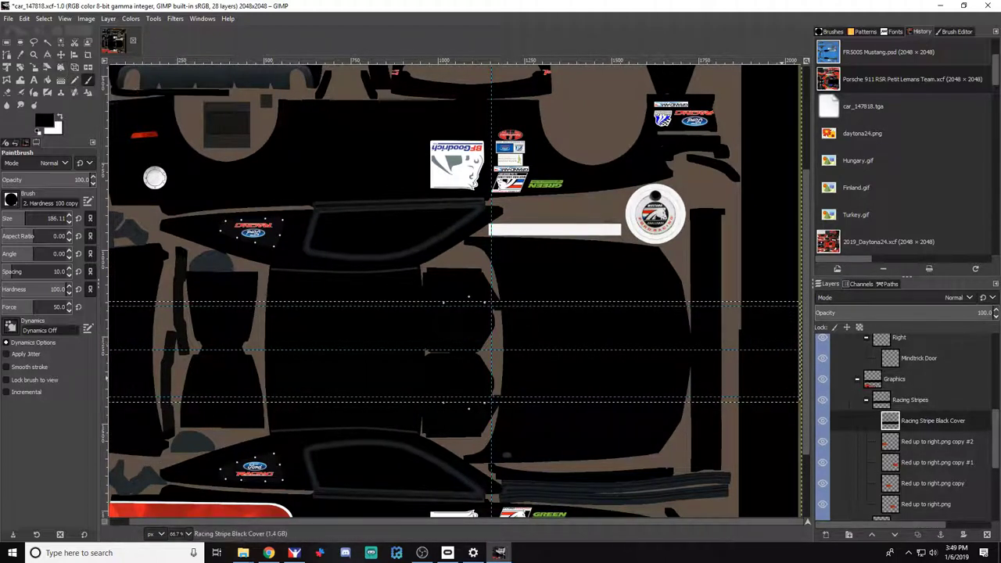
click(910, 400)
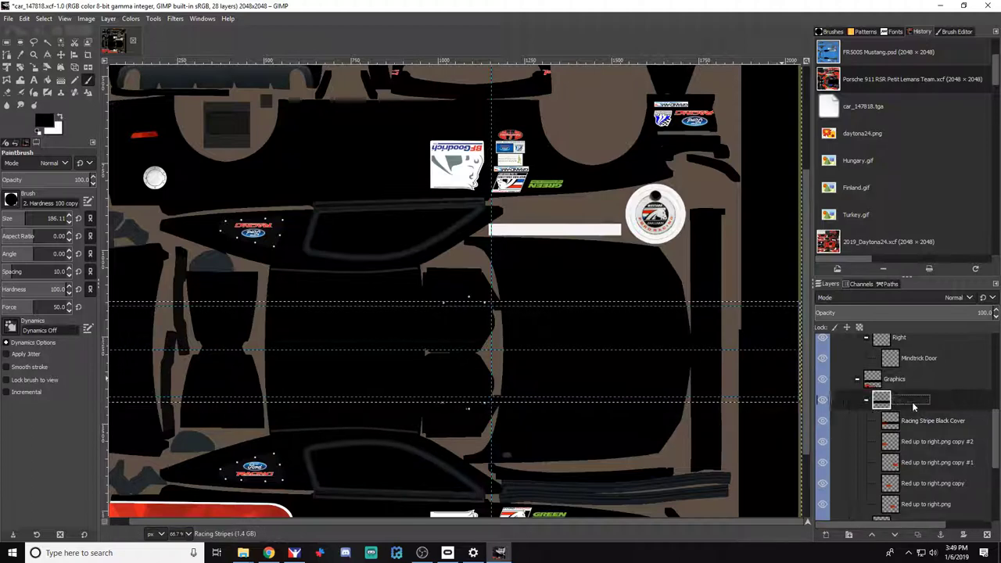
click(825, 534)
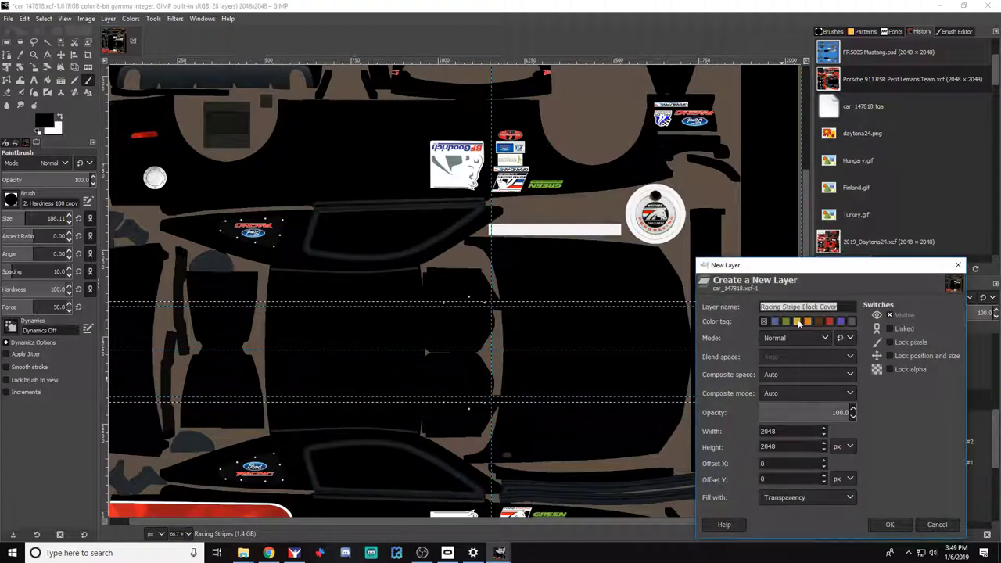
click(937, 524)
Reduce the rectangular selection to 2043 × 120 px, starting at 0, 1287, over the lower half of the blacked-out stripe area
key(2)
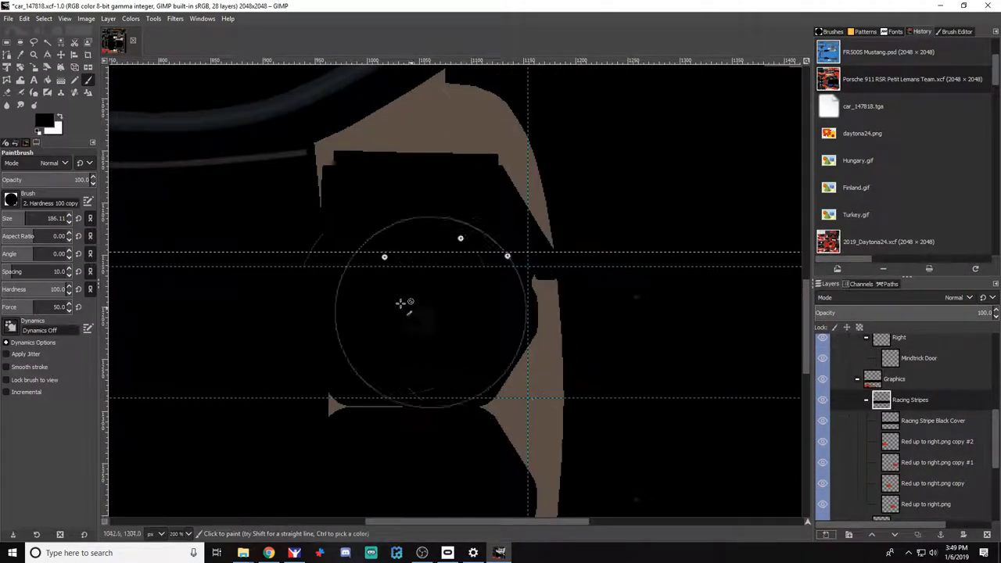
click(6, 42)
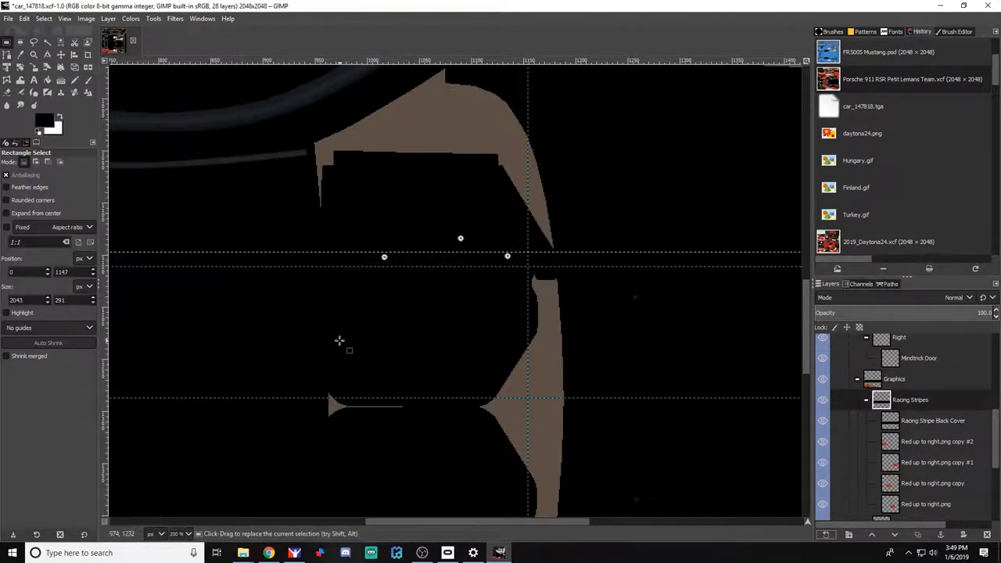
key(1)
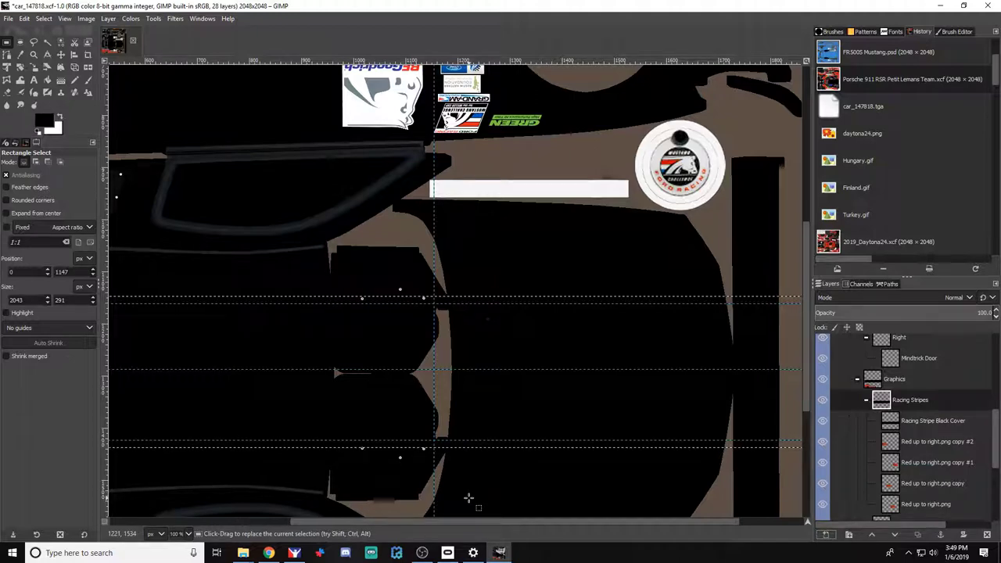
scroll(438, 508, left, 5)
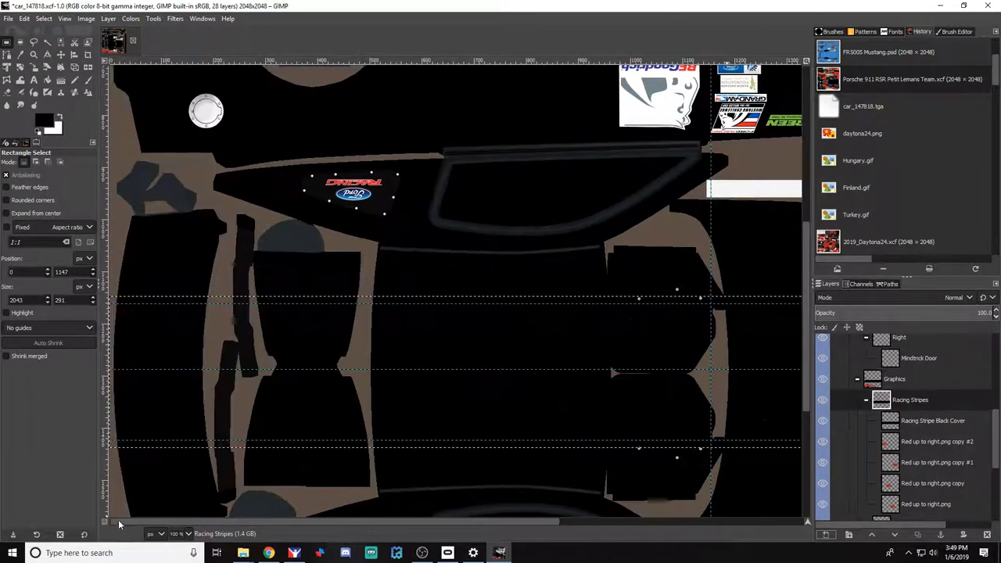
drag(156, 298, 334, 425)
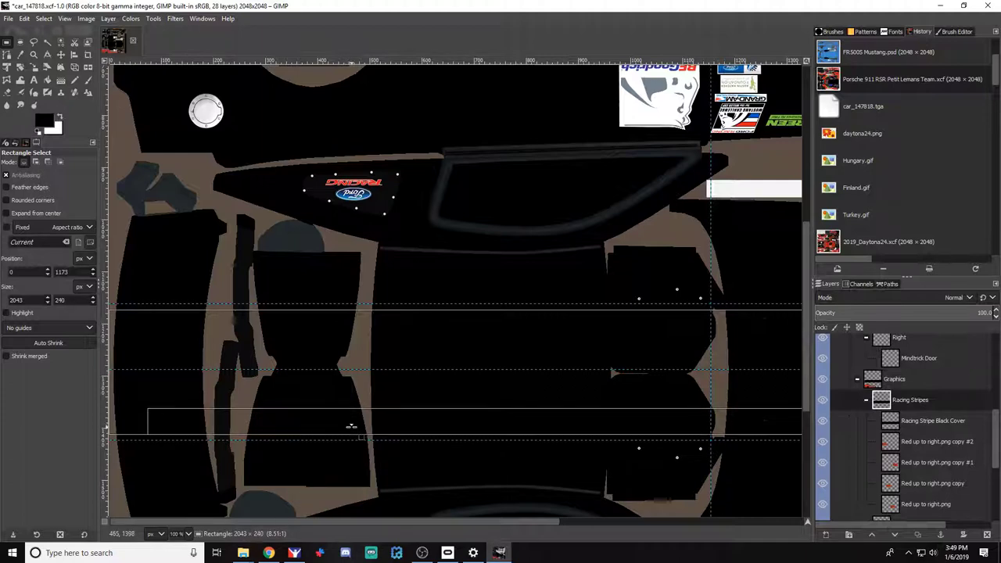
drag(351, 426, 351, 427)
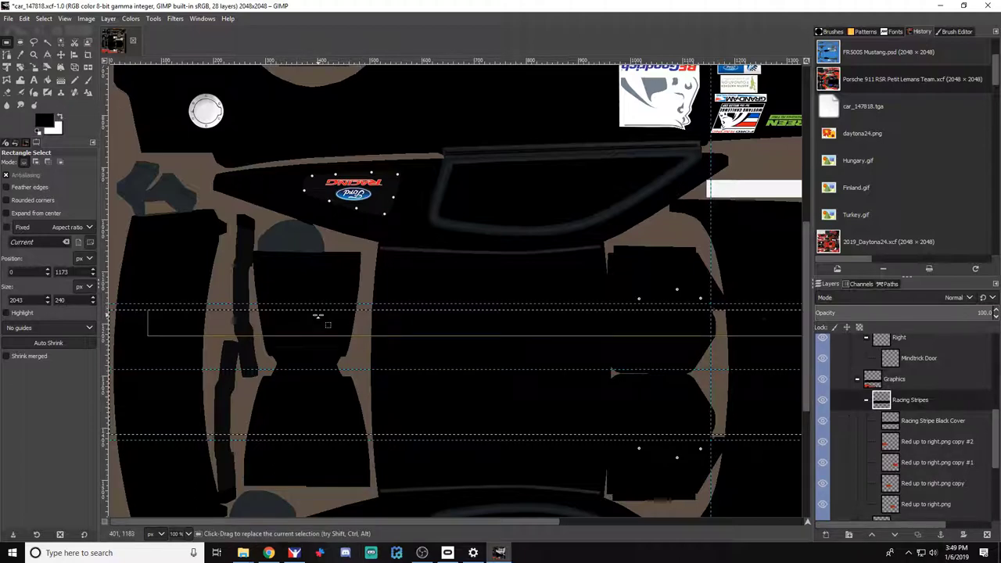
drag(335, 322, 327, 382)
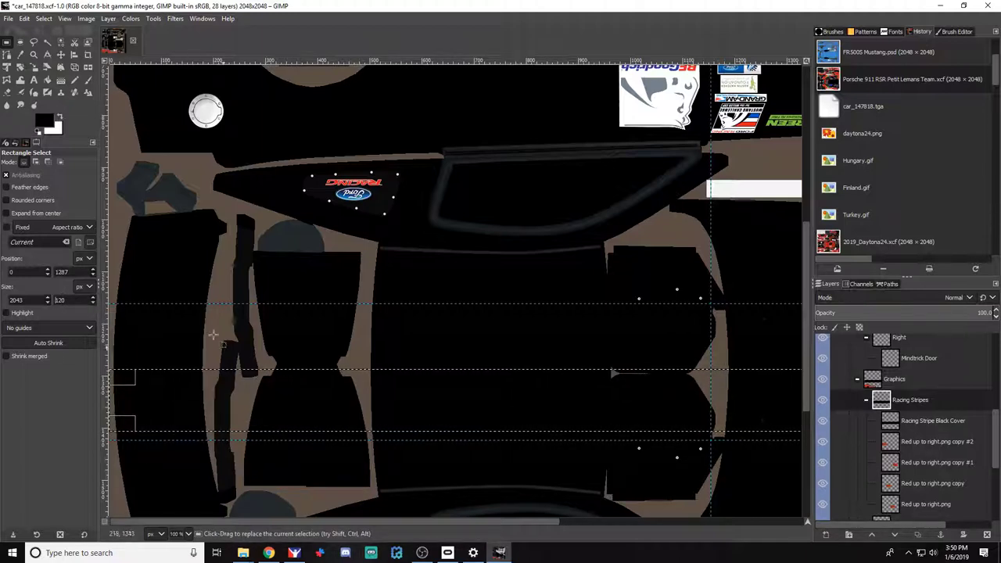
Nudge the selection slightly down and erase the selected strip of the Racing Stripe Black Cover layer along the car's full length
key(m)
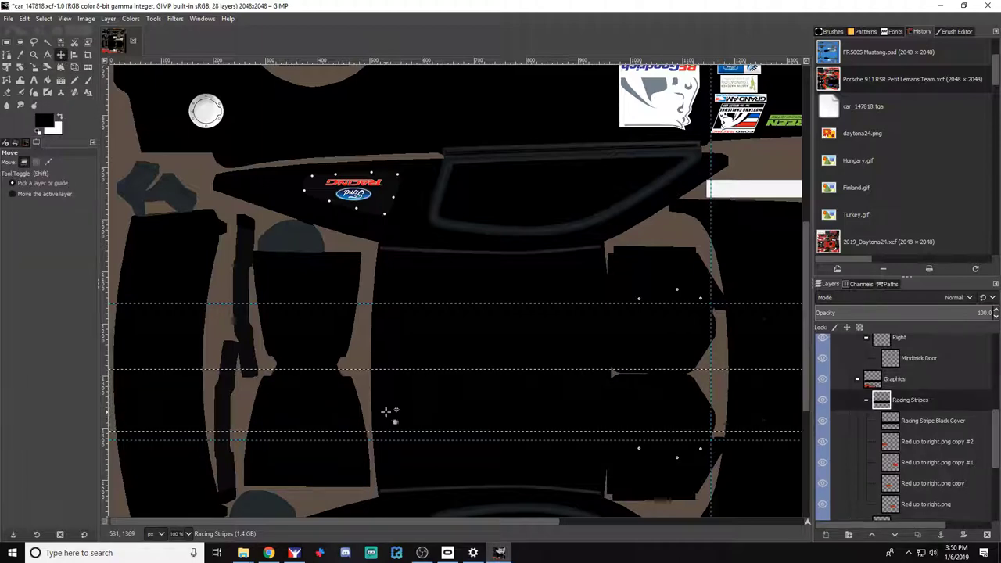
click(36, 162)
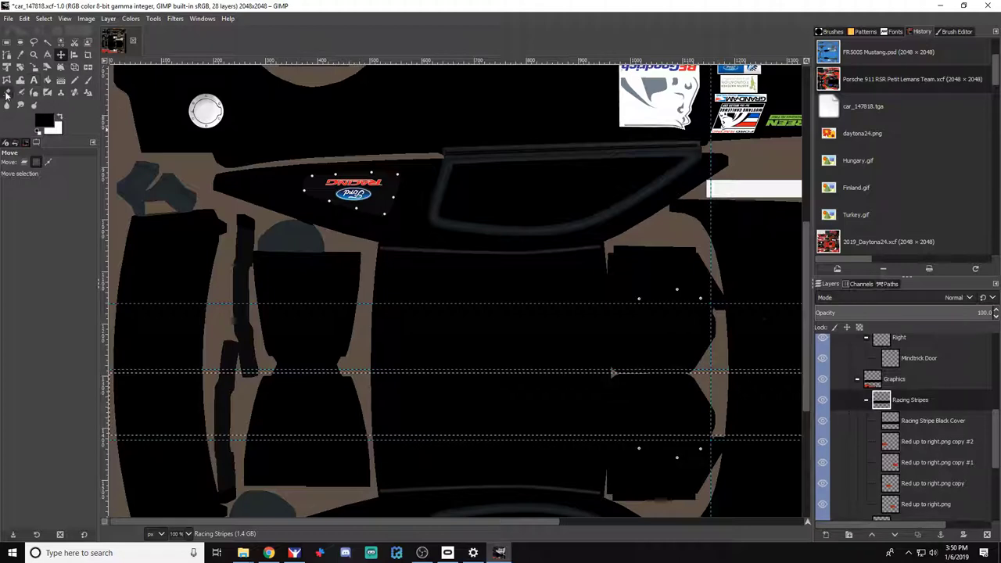
click(7, 93)
scroll(286, 402, down, 2)
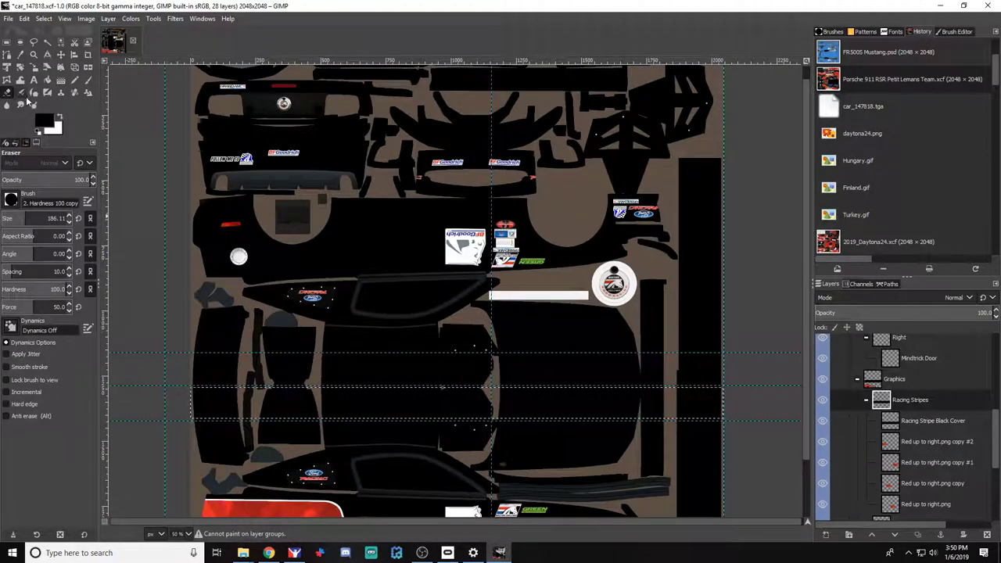
click(936, 416)
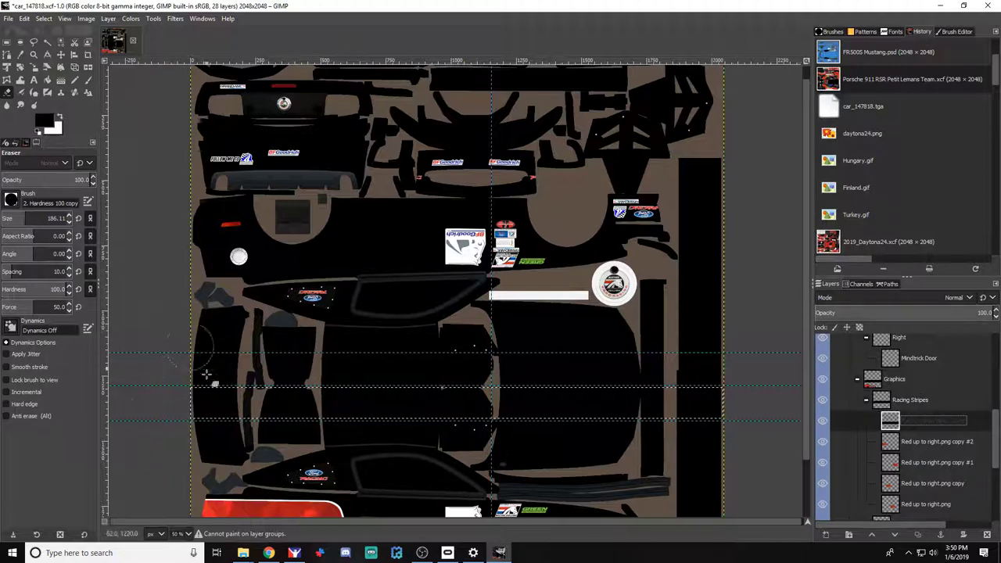
drag(201, 406, 755, 407)
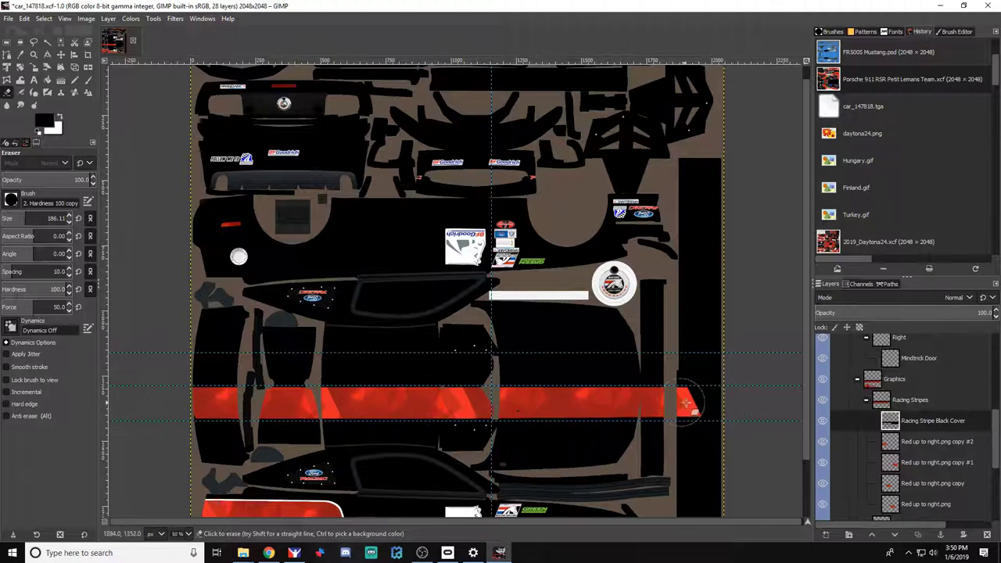
Move the selection outline up to the matching strip above the car's centreline, leaving a narrow black gap beside the lower red stripe
scroll(461, 422, up, 4)
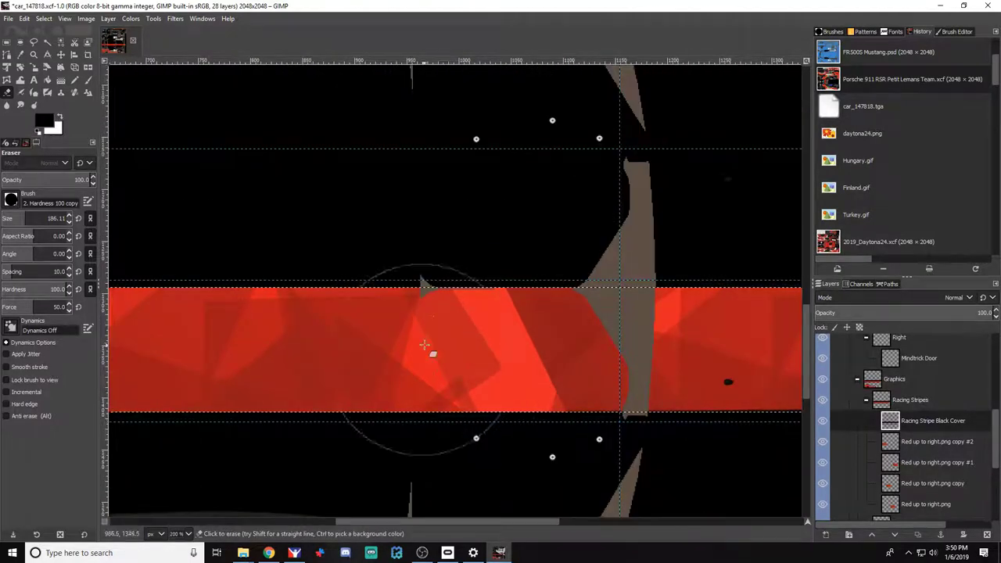
click(61, 54)
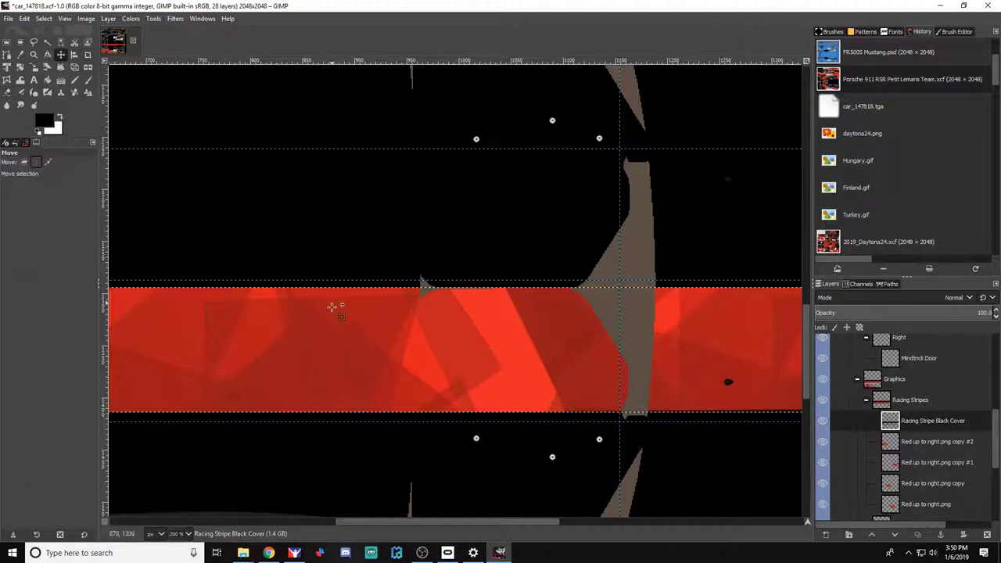
click(331, 315)
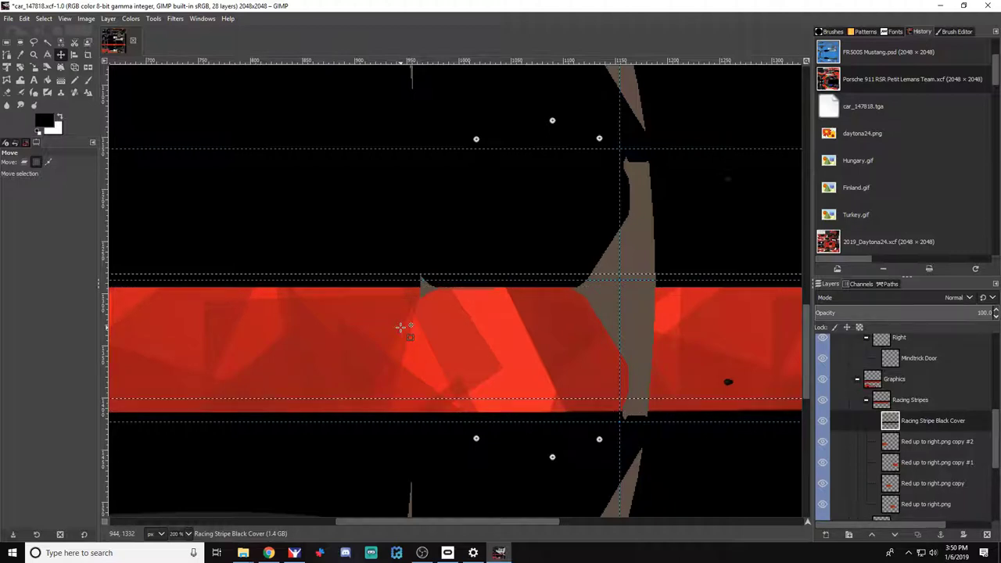
key(Up)
key(Up)
key(Up)
key(Up)
key(Up)
key(Up)
key(Up)
key(Up)
key(Up)
key(Up)
key(Up)
key(Up)
key(Up)
key(Up)
key(Up)
key(Up)
key(Up)
key(Up)
key(Up)
key(Up)
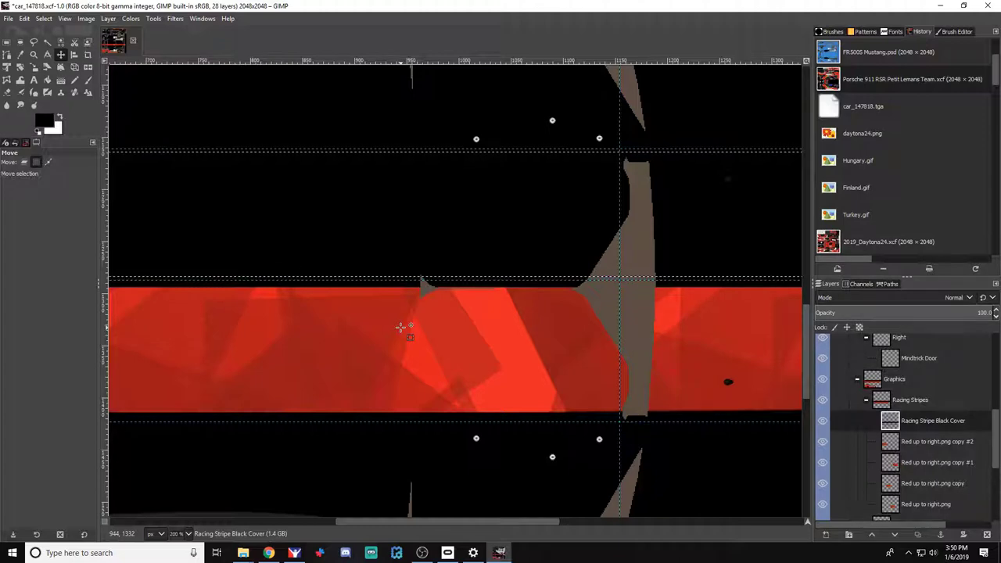
Erase the black cover inside the upper selection along the car's full length and re-export the livery texture
key(1)
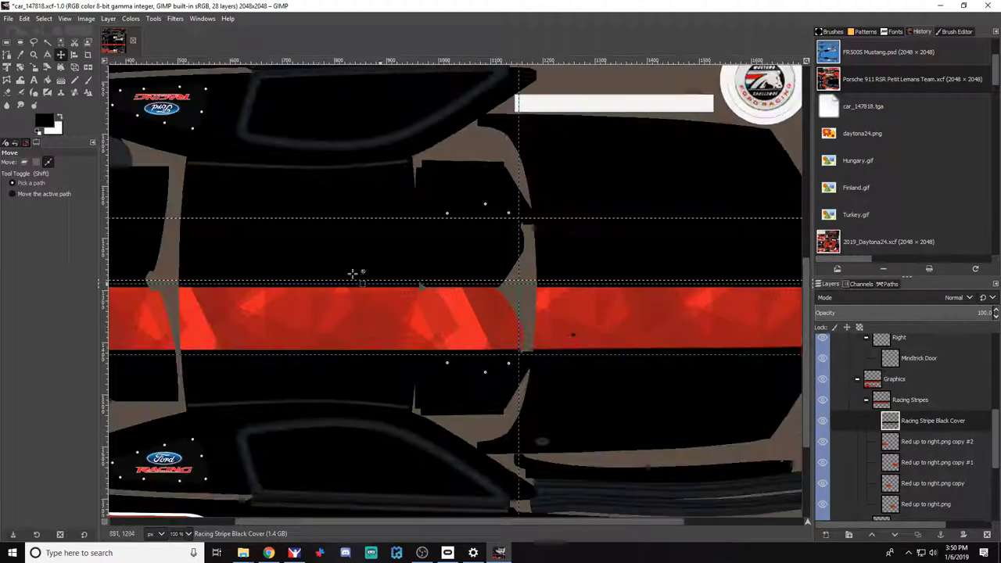
key(shift+e)
scroll(321, 343, down, 2)
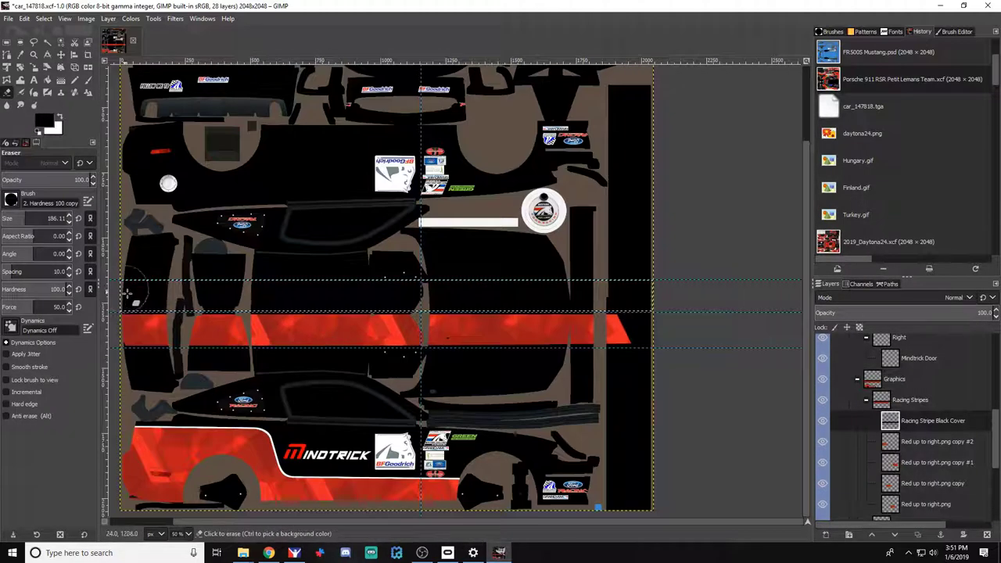
mouse_move(128, 288)
mouse_down()
mouse_move(348, 286)
mouse_move(318, 299)
mouse_move(351, 301)
mouse_up()
drag(131, 292, 214, 294)
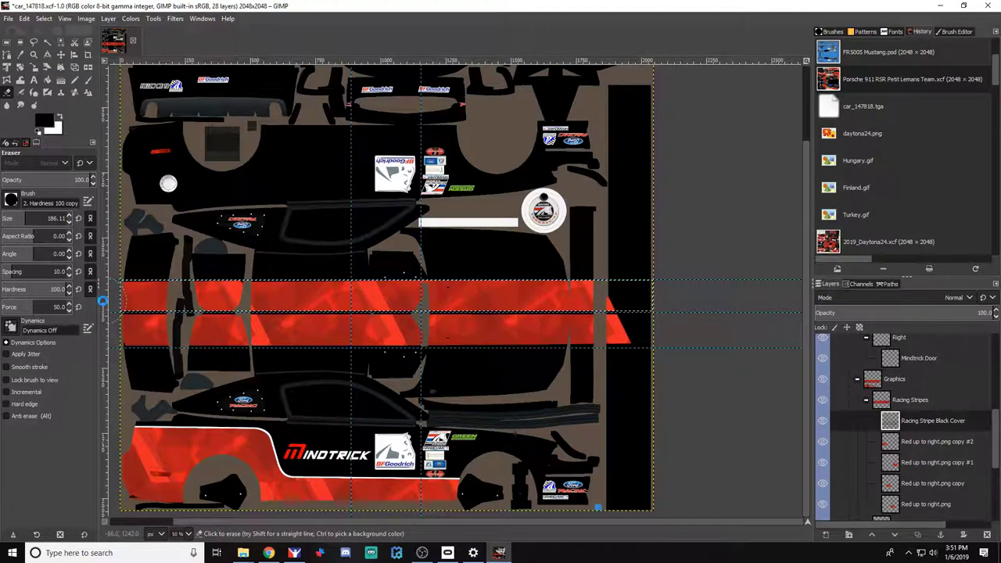
key(ctrl+e)
Switch to the iRacing simulator and examine the twin stripes on the Mustang from the front, side, rear and above
key(alt+Tab)
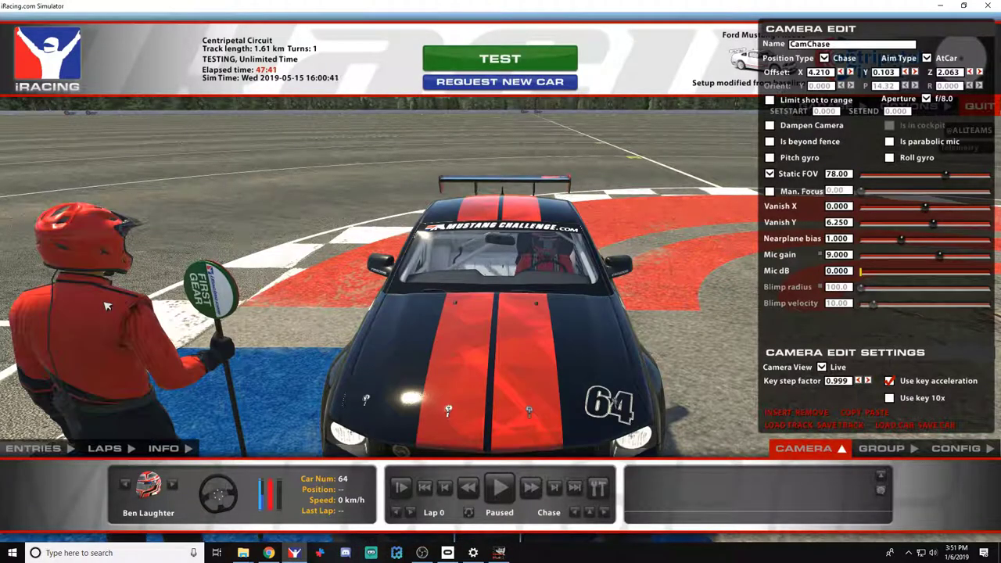
key(s)
key(d)
key(a)
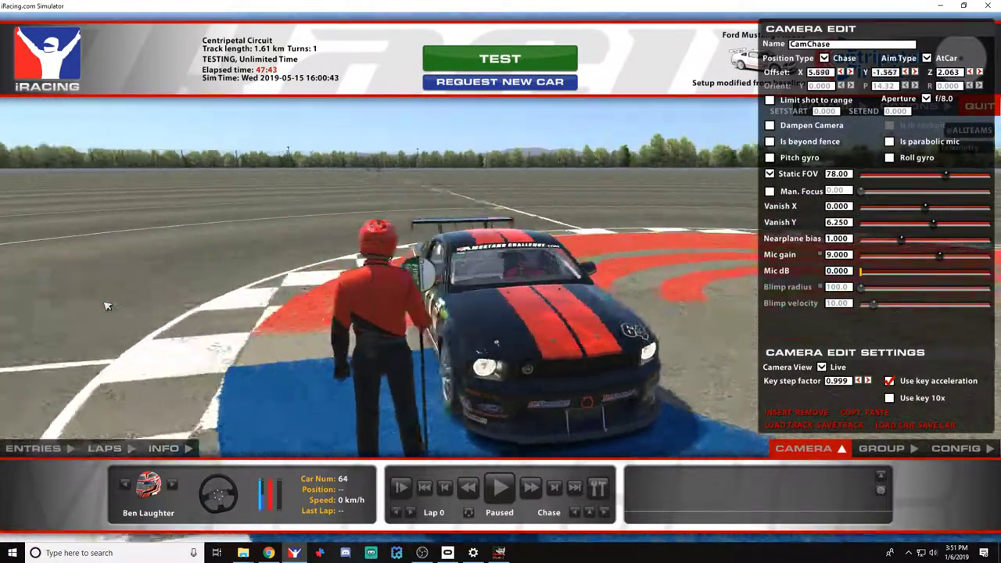
key(Left)
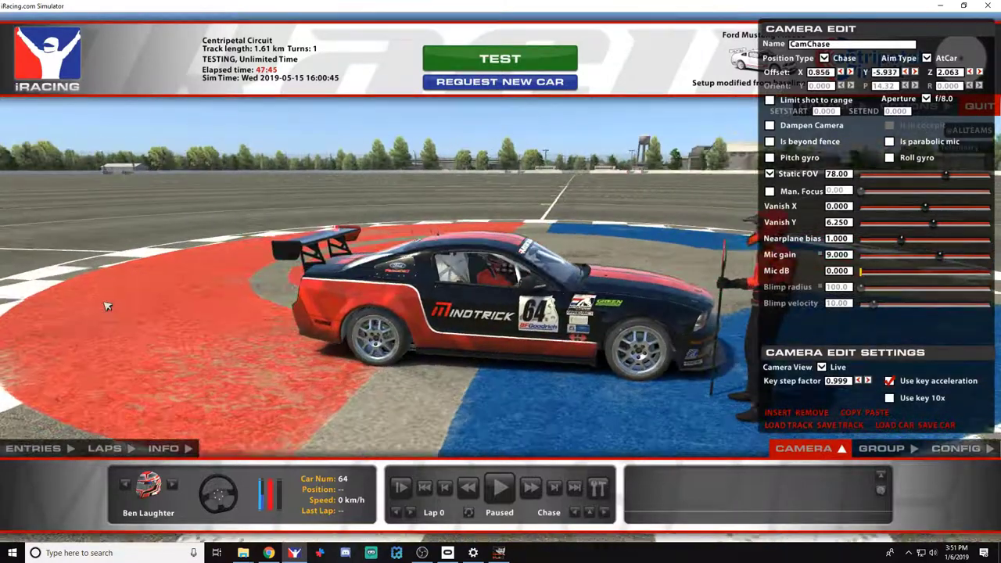
key(d)
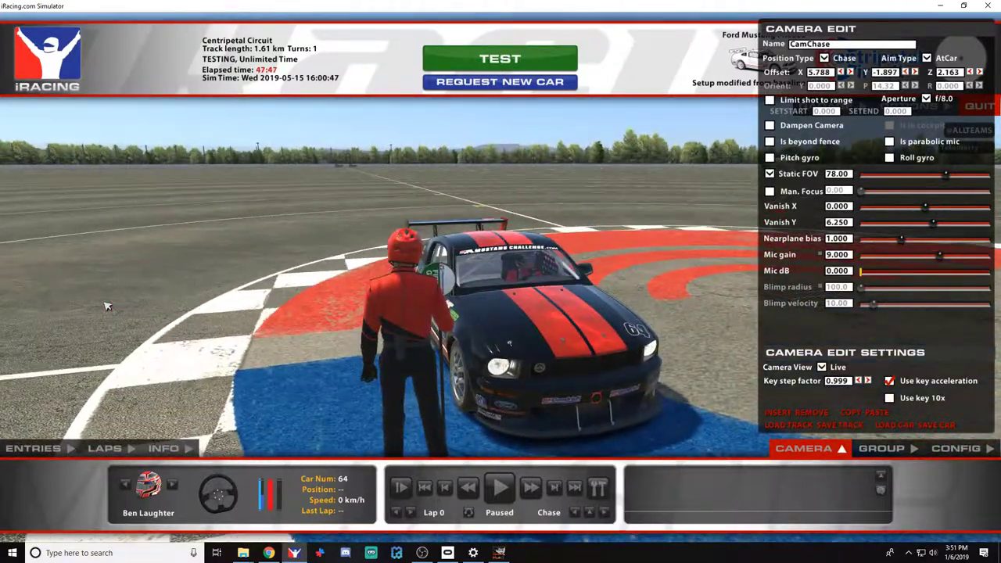
key(alt+w)
key(Left)
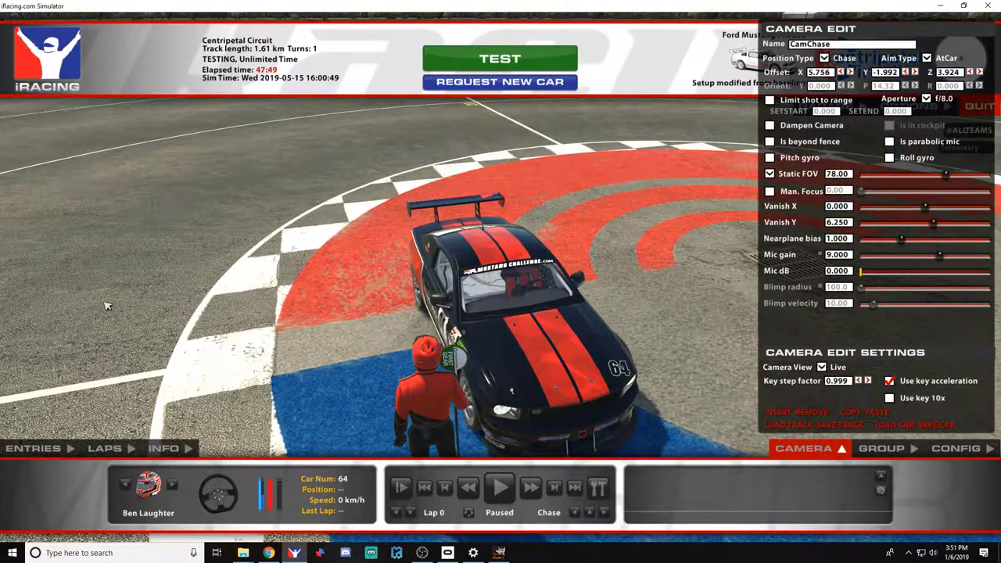
key(Left)
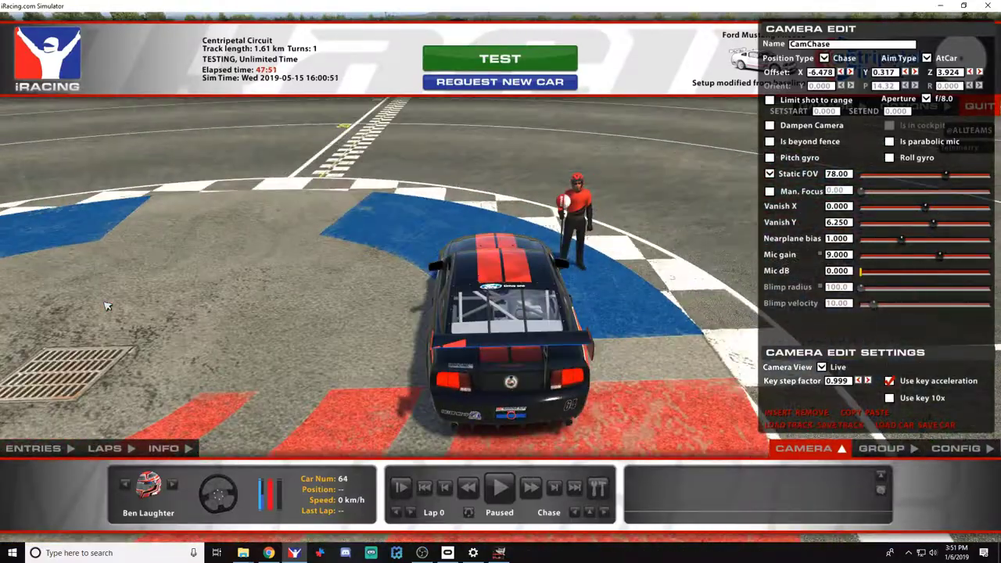
key(Left)
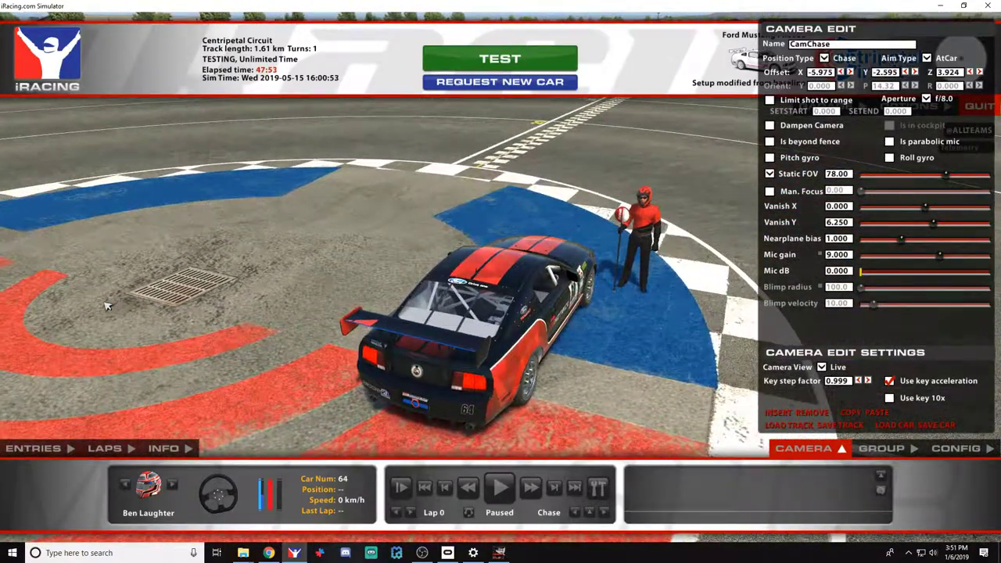
key(Left)
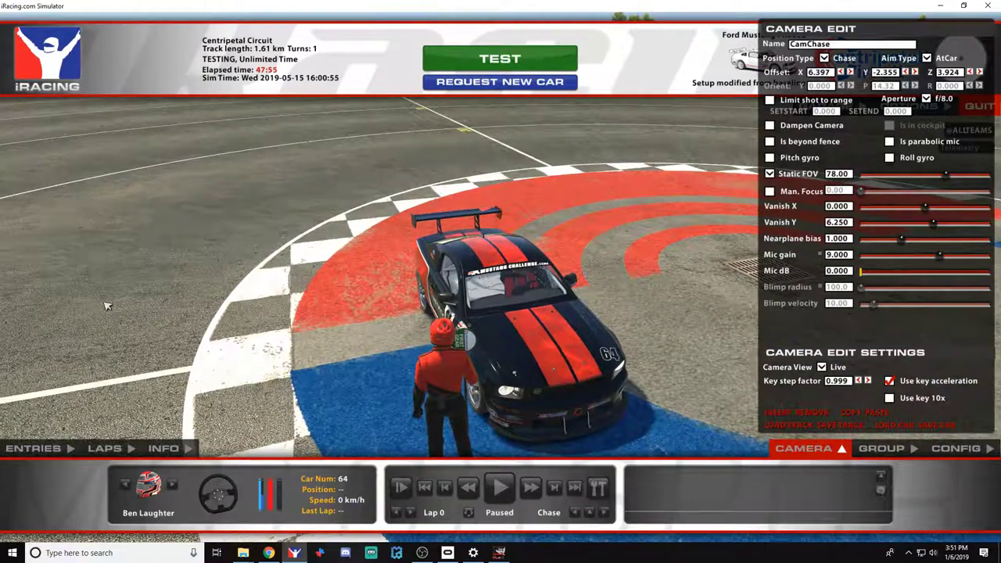
key(alt+s)
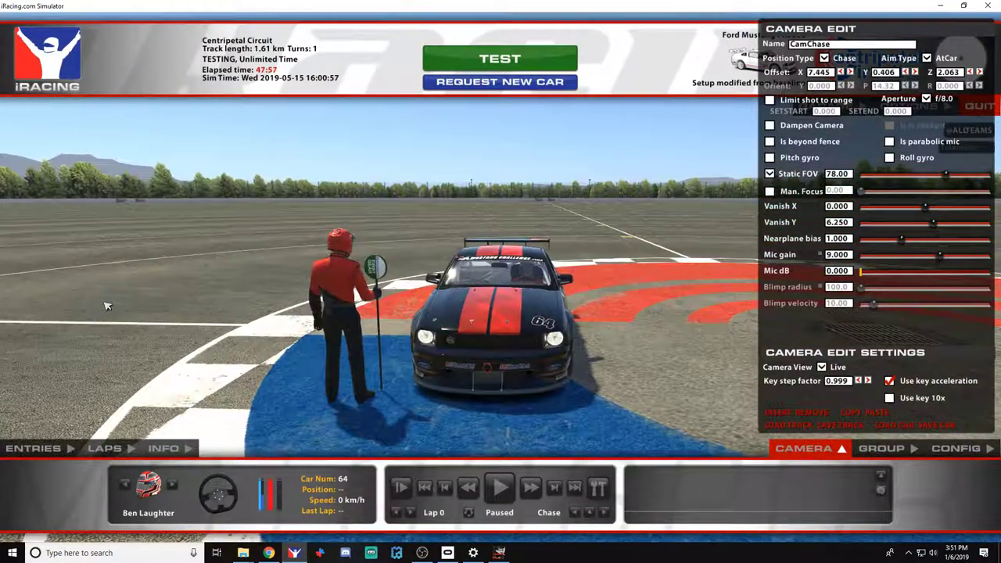
key(w)
key(alt+s)
key(Page_Down)
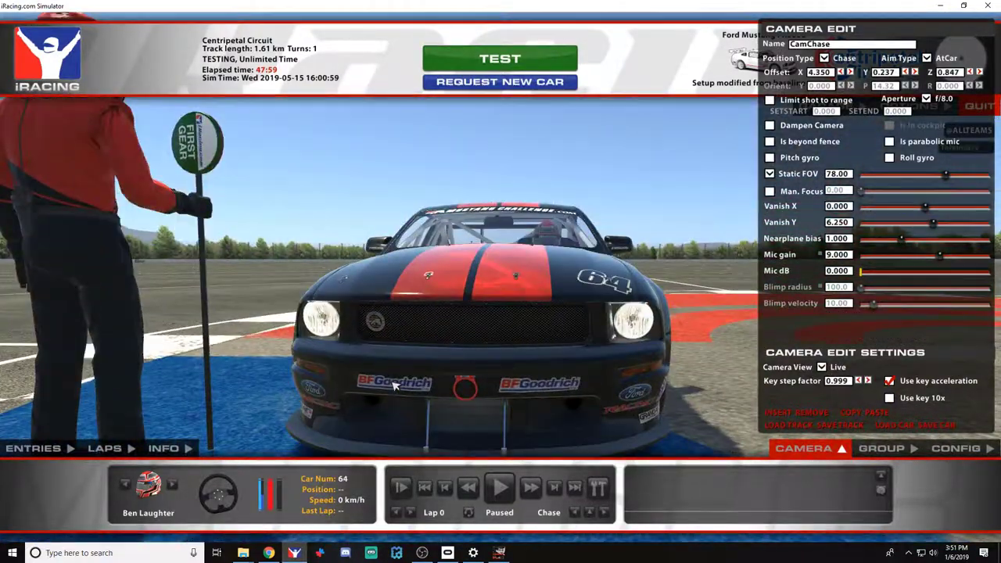
Switch back to GIMP and clear the current selection
key(alt+Tab)
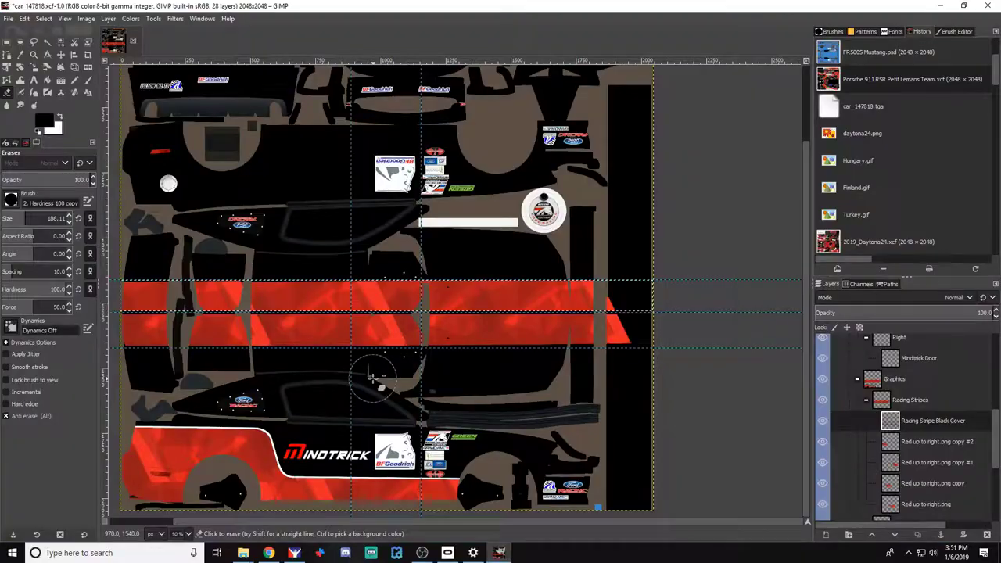
click(43, 18)
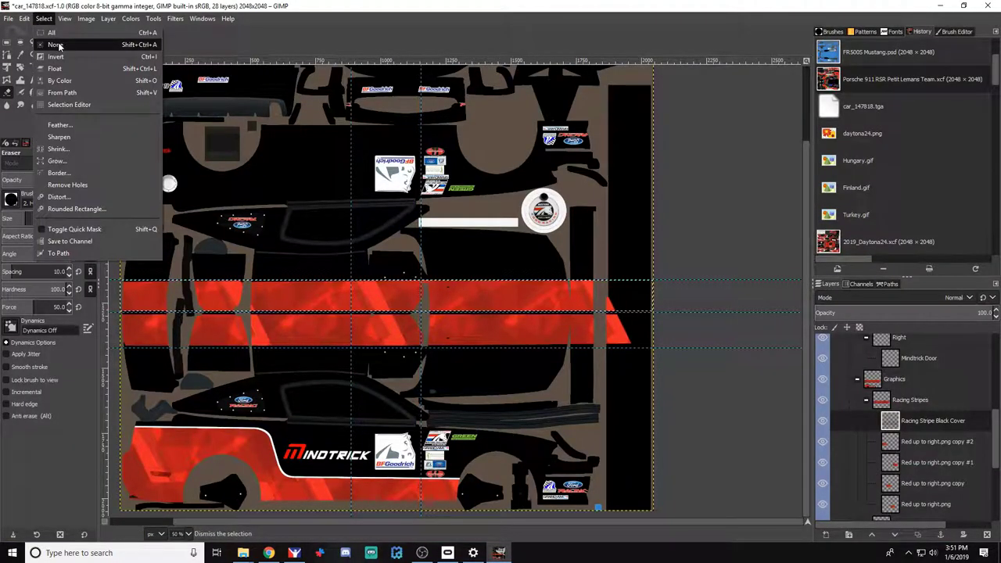
click(57, 45)
Show the Wire layer in the Turn Off Before Exporting TGA group and swap the foreground colour to white
scroll(318, 318, up, 3)
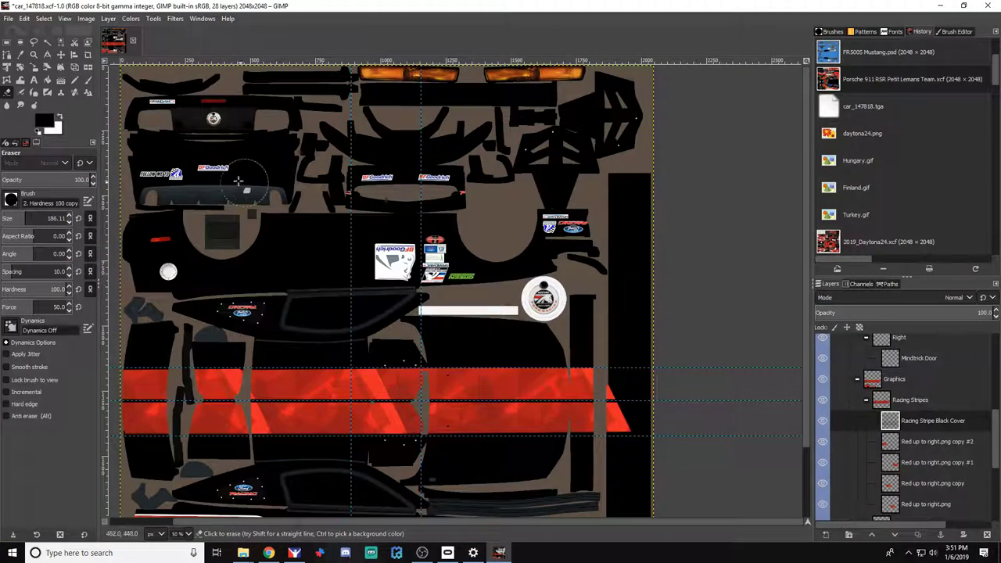
scroll(899, 375, up, 5)
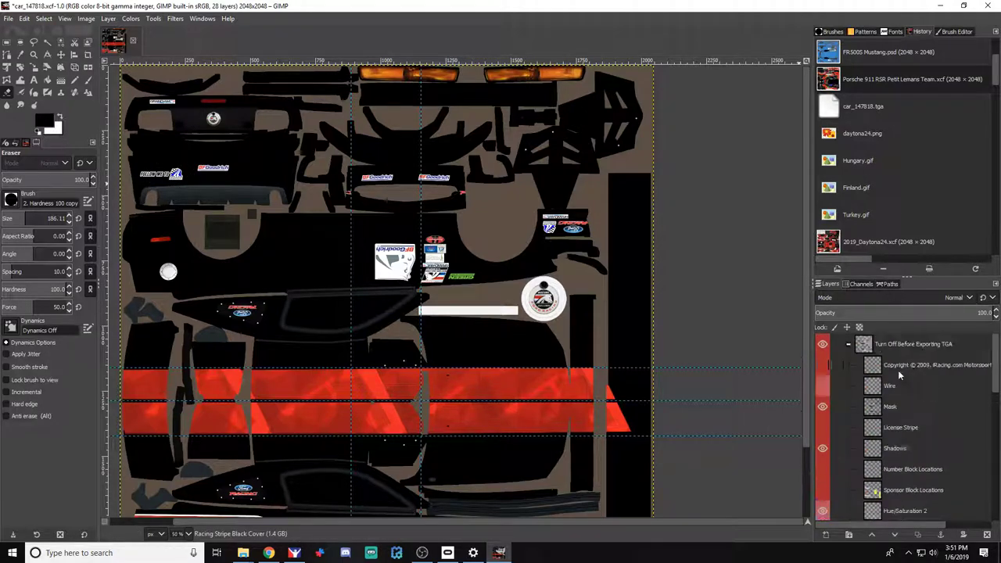
click(822, 385)
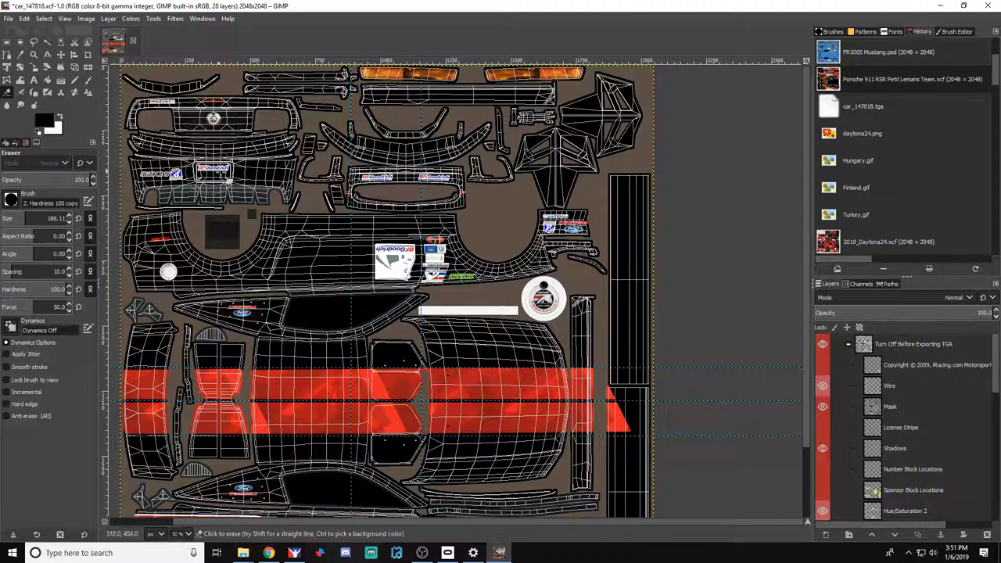
scroll(447, 279, down, 3)
scroll(457, 352, up, 3)
click(60, 116)
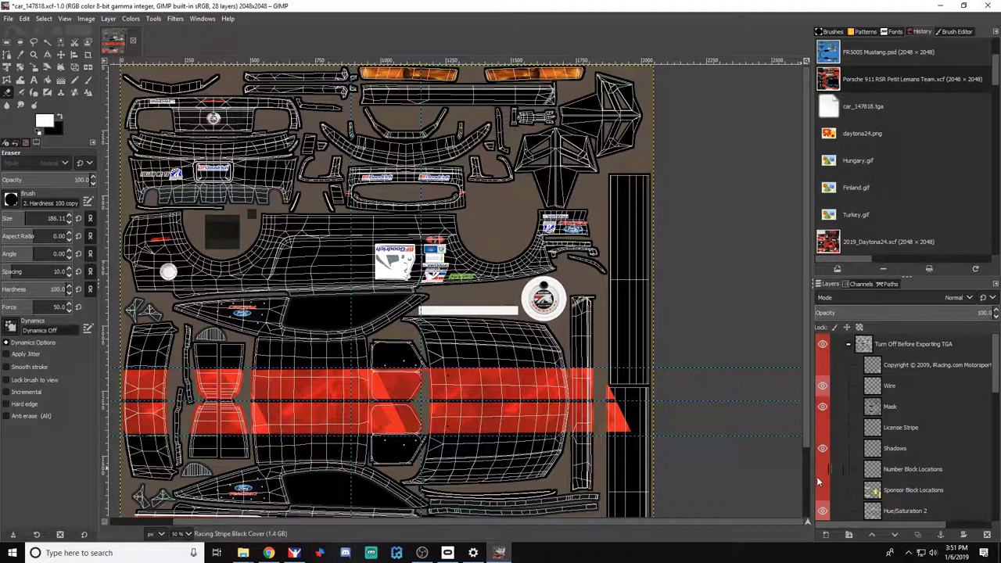
Add a new 2048 × 2048 px transparent layer inside the Graphics group, above the Racing Stripes group
scroll(942, 435, down, 5)
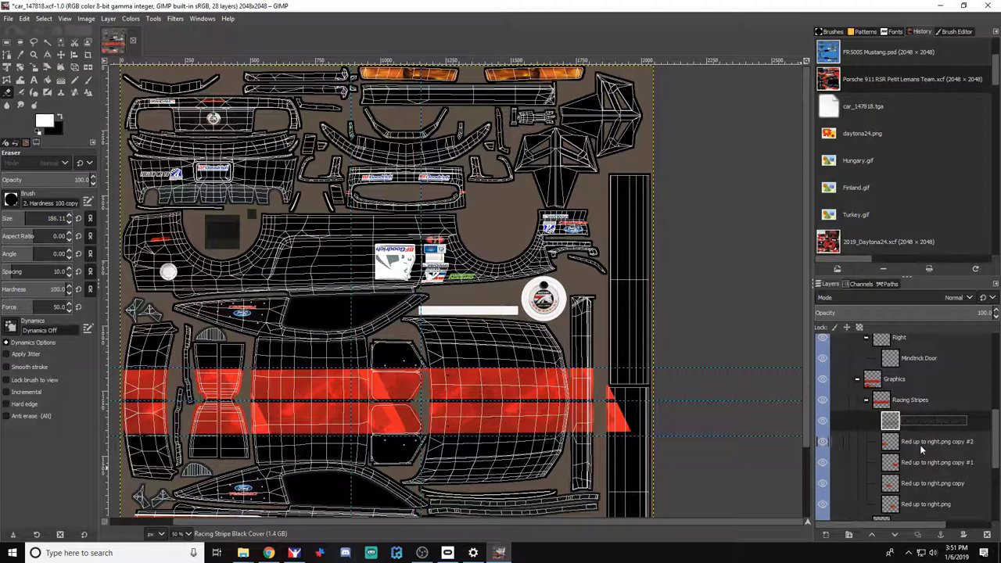
scroll(919, 444, up, 1)
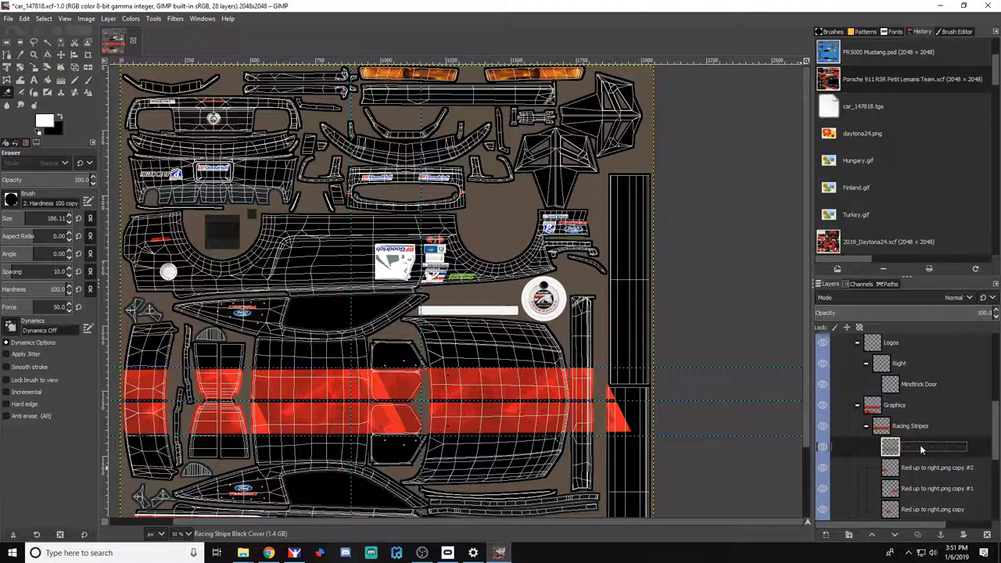
click(889, 402)
click(825, 534)
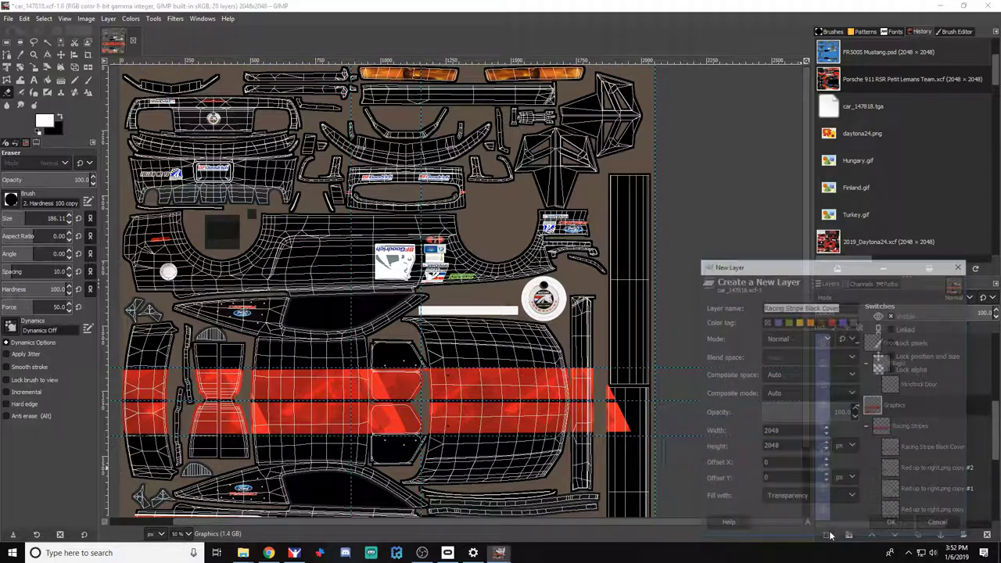
click(892, 525)
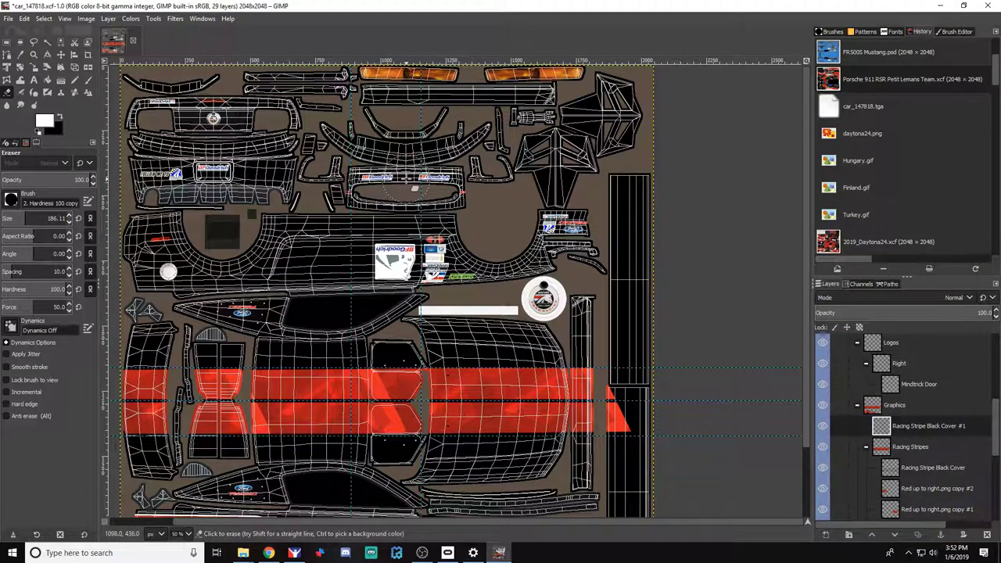
Switch to the iRacing simulator to examine the Mustang's front bumper and return to GIMP
key(alt+Tab)
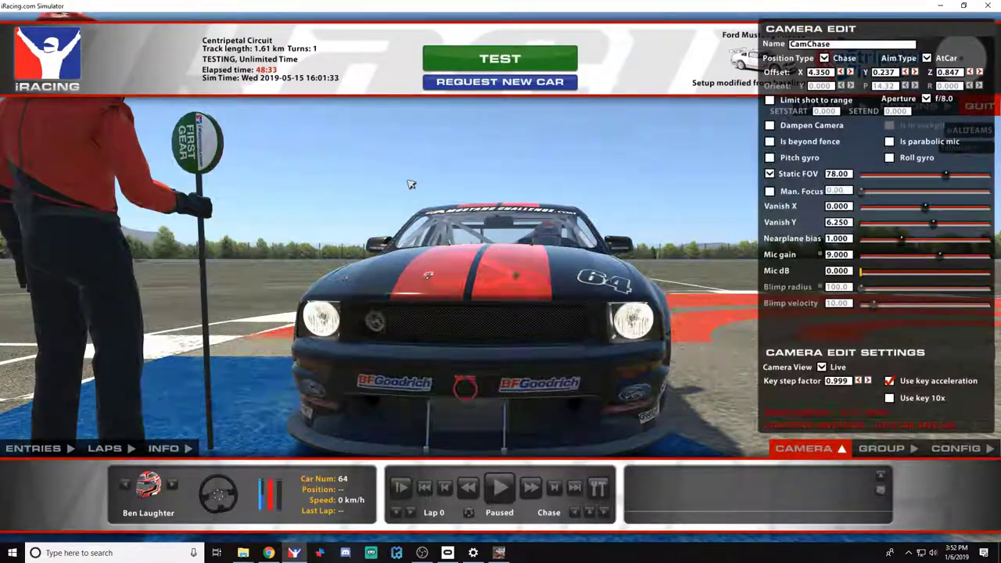
key(alt+Tab)
key(alt+Tab)
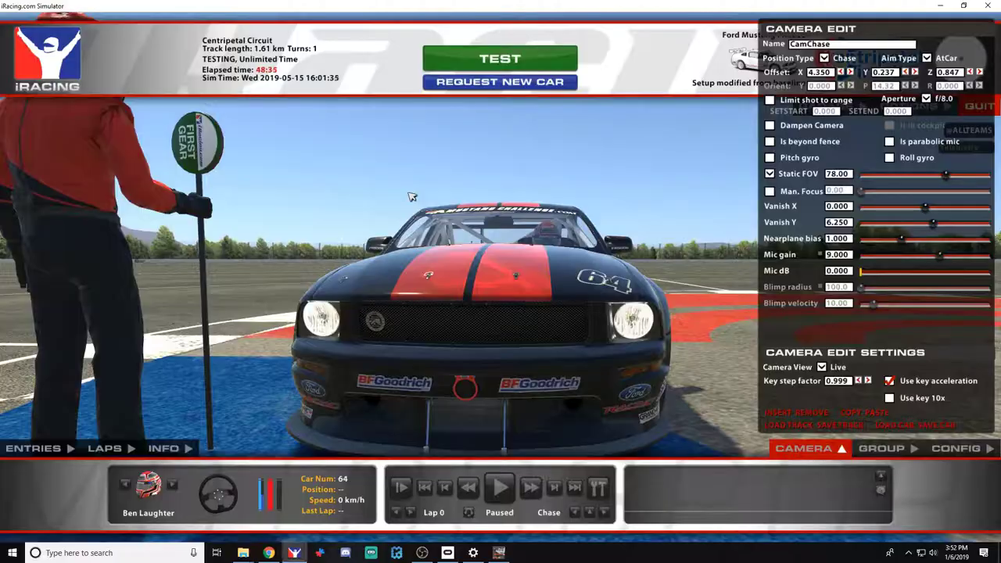
key(alt+Tab)
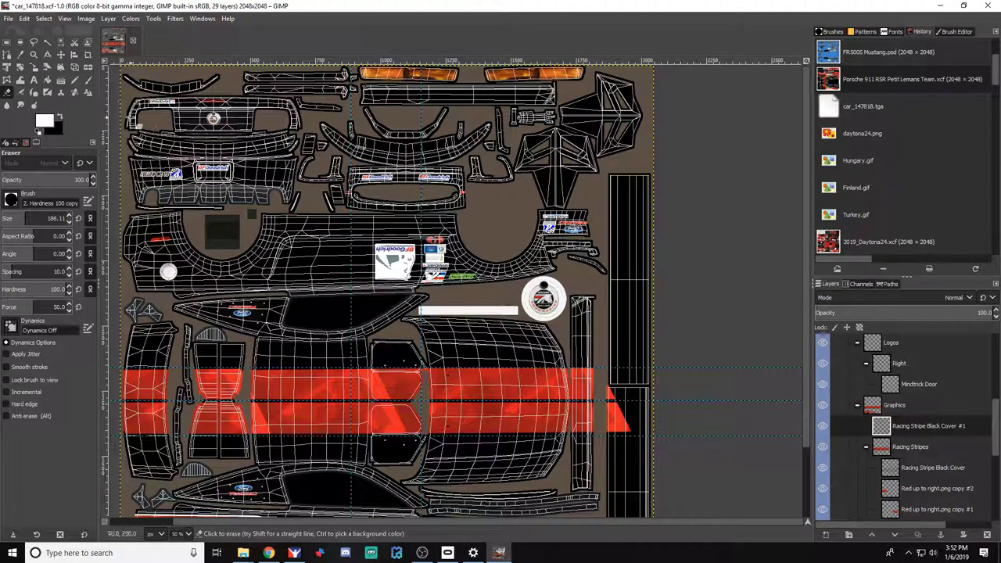
Paint a white vertical test patch across the front bumper pieces and reload the exported texture in the iRacing simulator
click(87, 81)
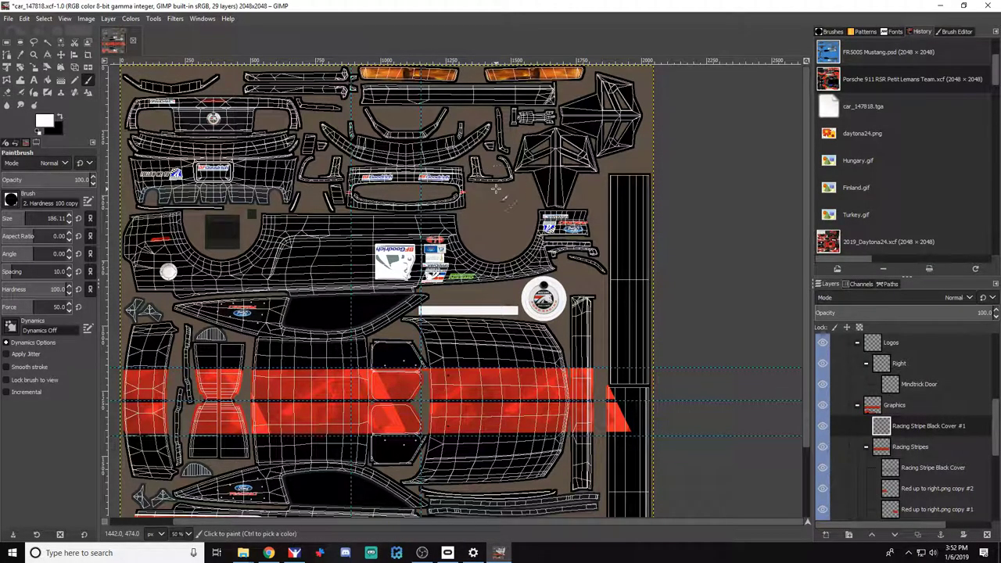
drag(408, 153, 403, 194)
key(alt+Tab)
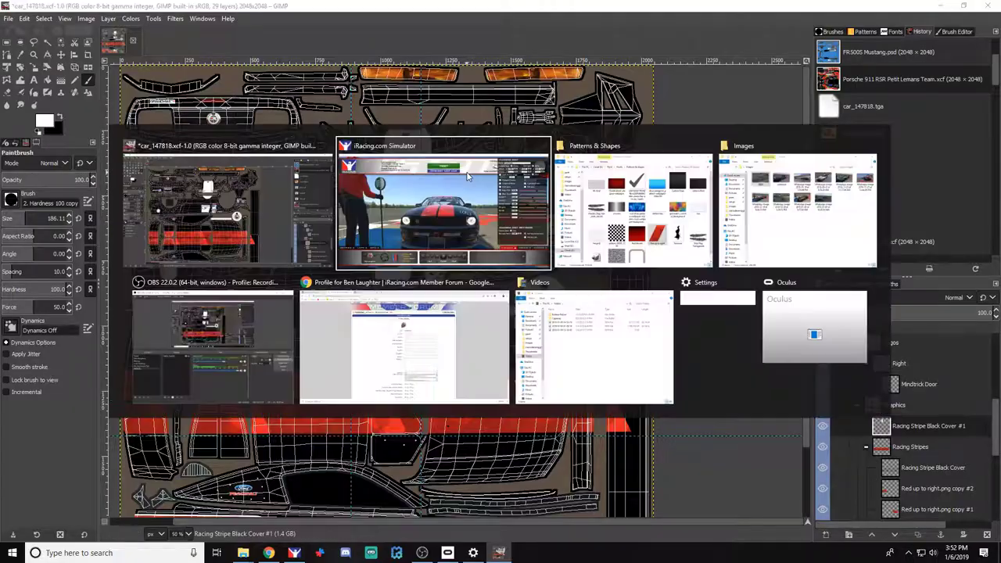
key(alt+Tab)
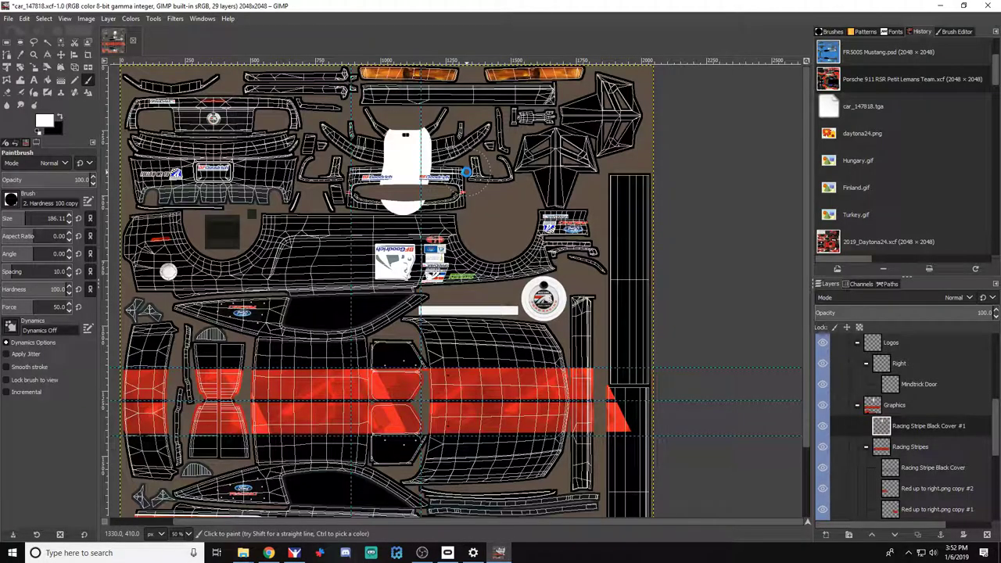
key(alt+Tab)
key(ctrl+r)
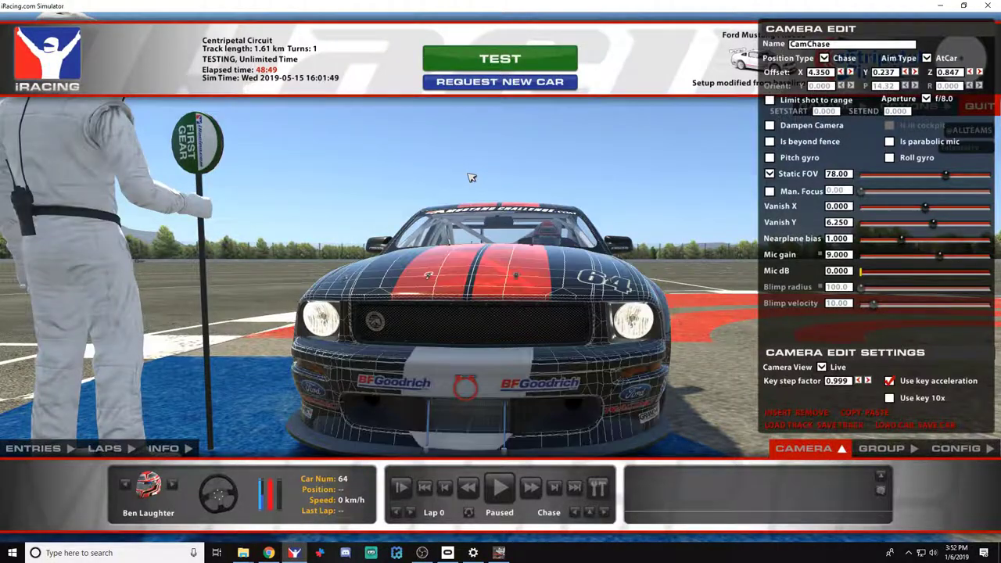
Switch back to GIMP and delete the Racing Stripe Black Cover #1 layer holding the white test patch
key(alt+Tab)
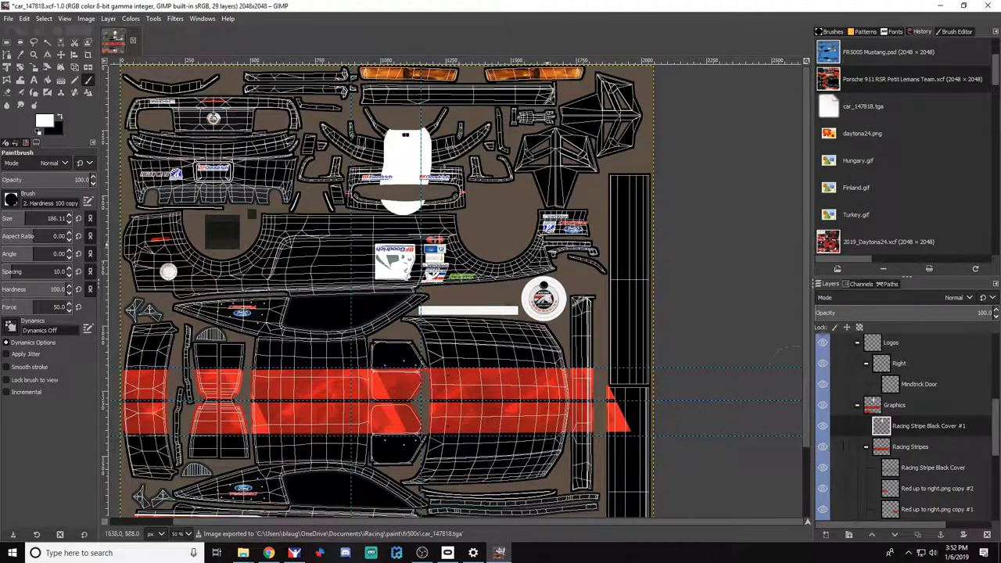
right_click(904, 426)
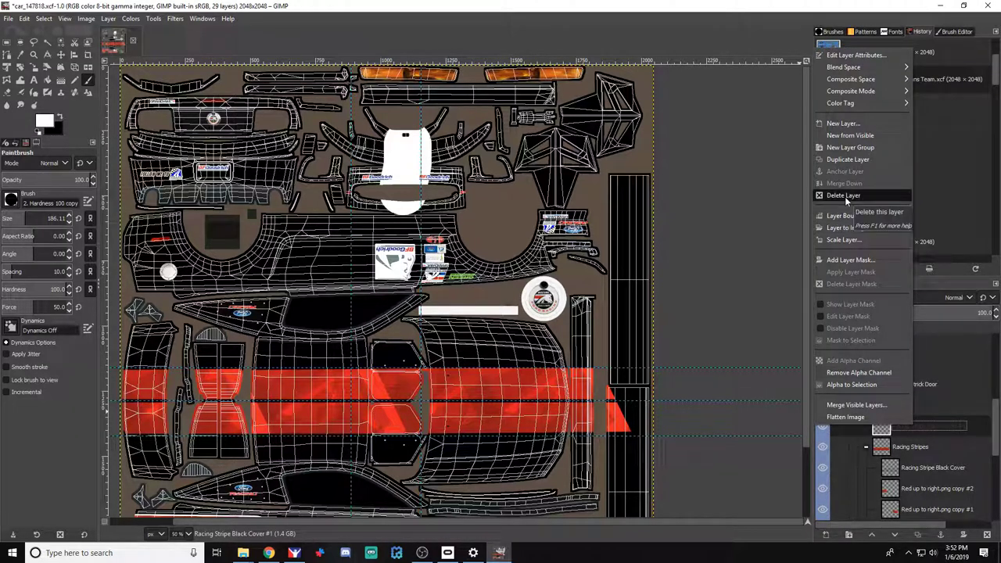
click(968, 437)
right_click(971, 425)
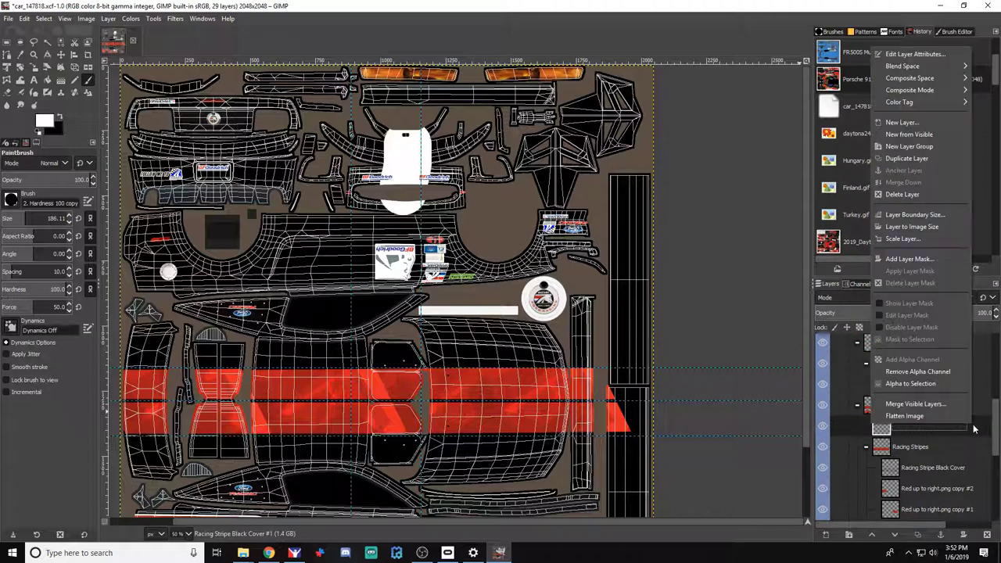
click(895, 193)
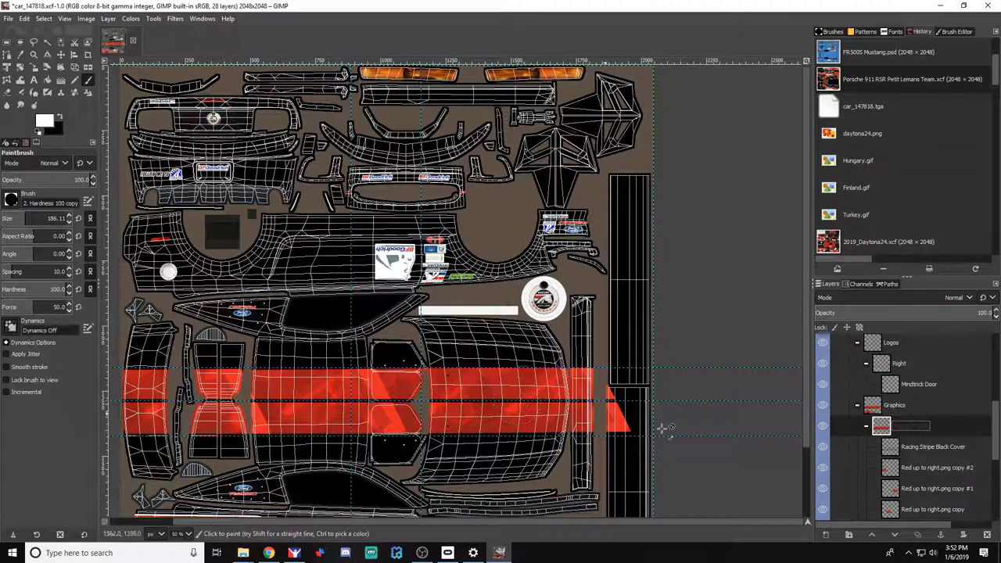
Duplicate the Racing Stripes group inside the Graphics group
scroll(905, 465, down, 2)
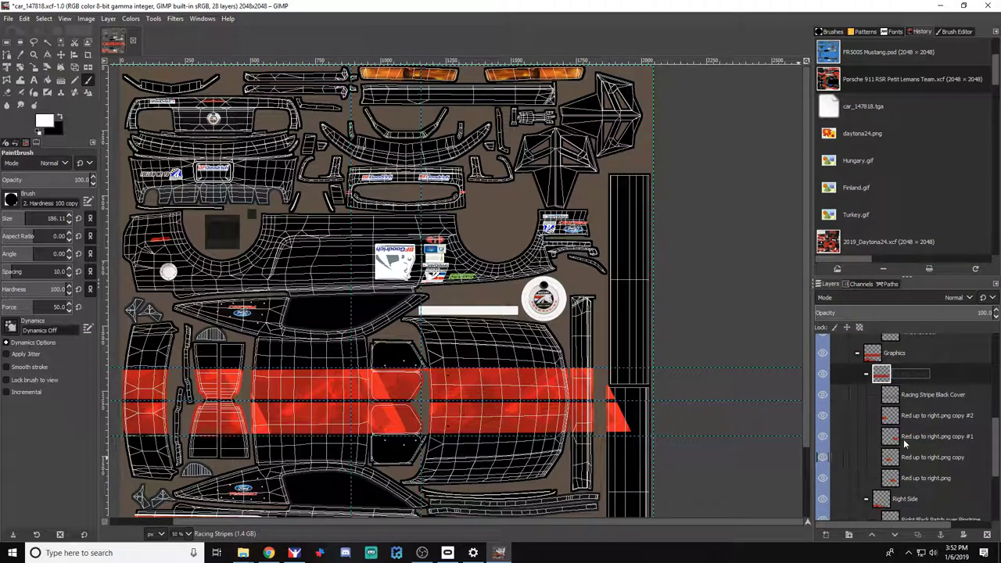
right_click(926, 379)
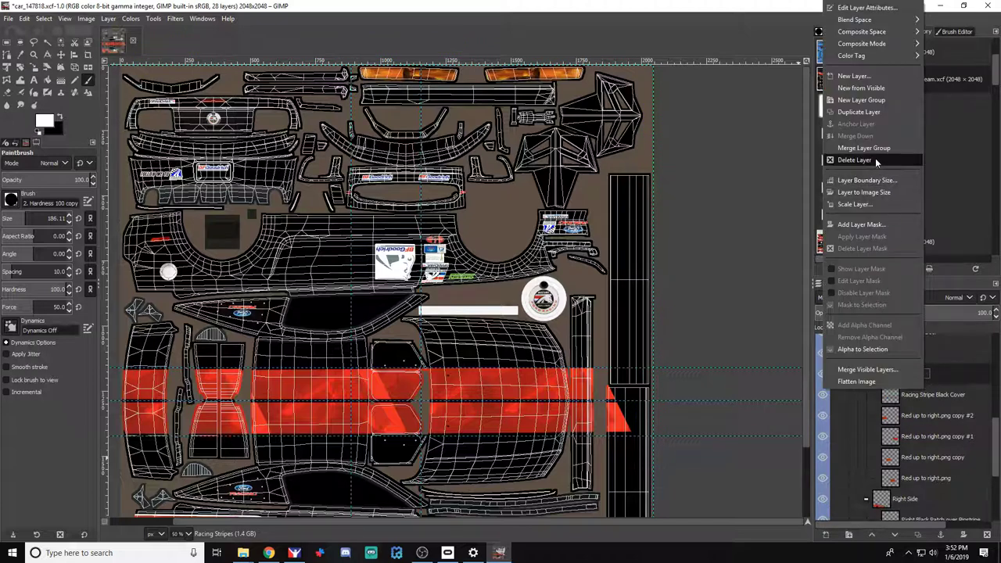
click(859, 112)
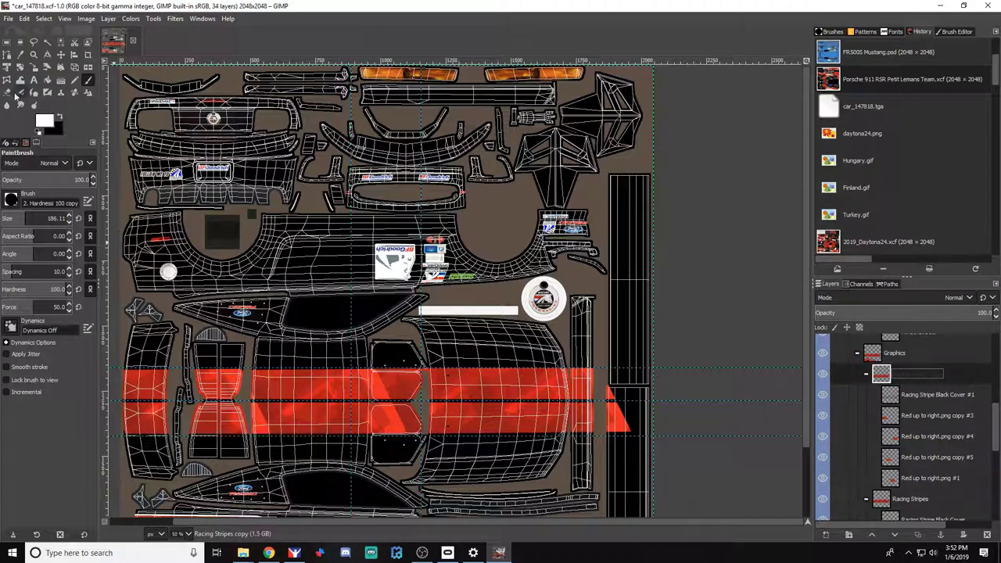
Rotate the Racing Stripes copy group by 90 degrees
click(19, 67)
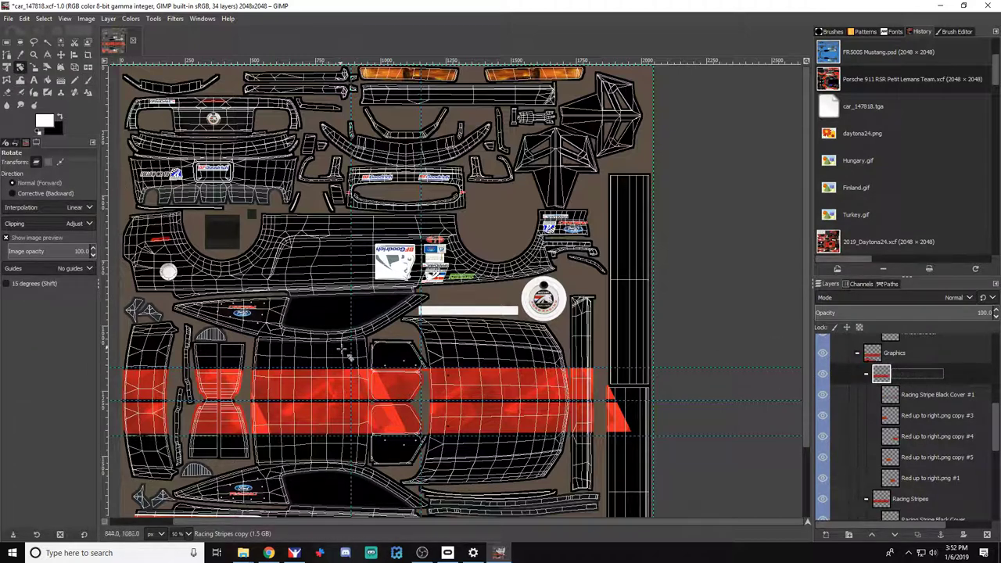
click(342, 389)
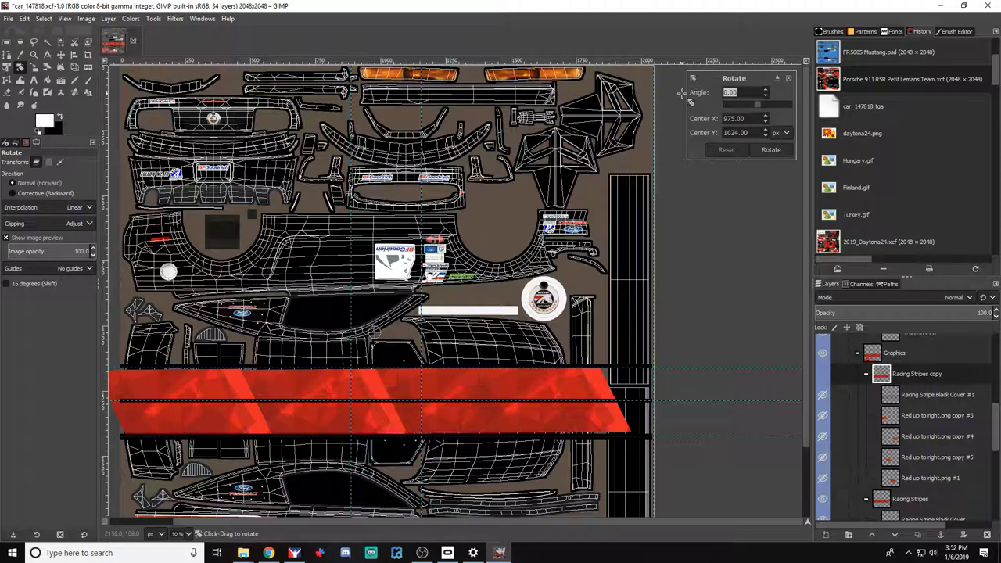
text(90)
key(Tab)
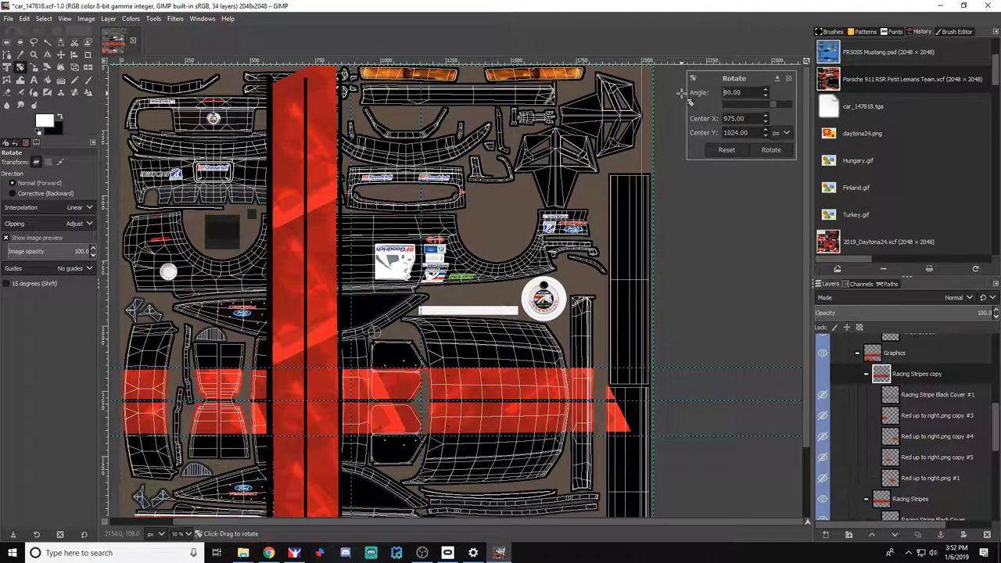
click(775, 152)
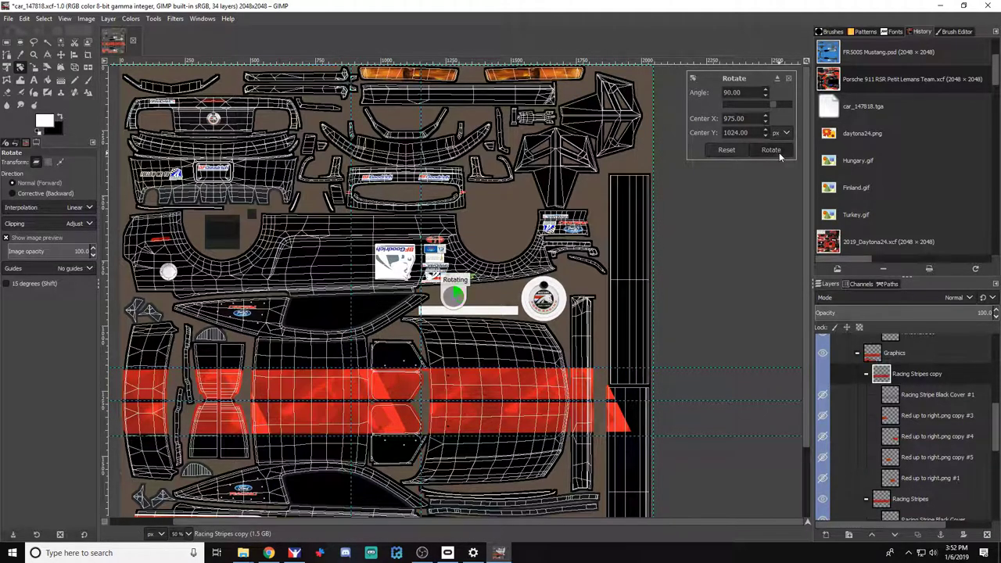
Move the rotated Racing Stripes copy group over the front bumper pieces, centring its black gap between the two BFGoodrich logos
click(60, 55)
scroll(436, 172, up, 1)
drag(313, 226, 403, 226)
key(ctrl+z)
click(936, 374)
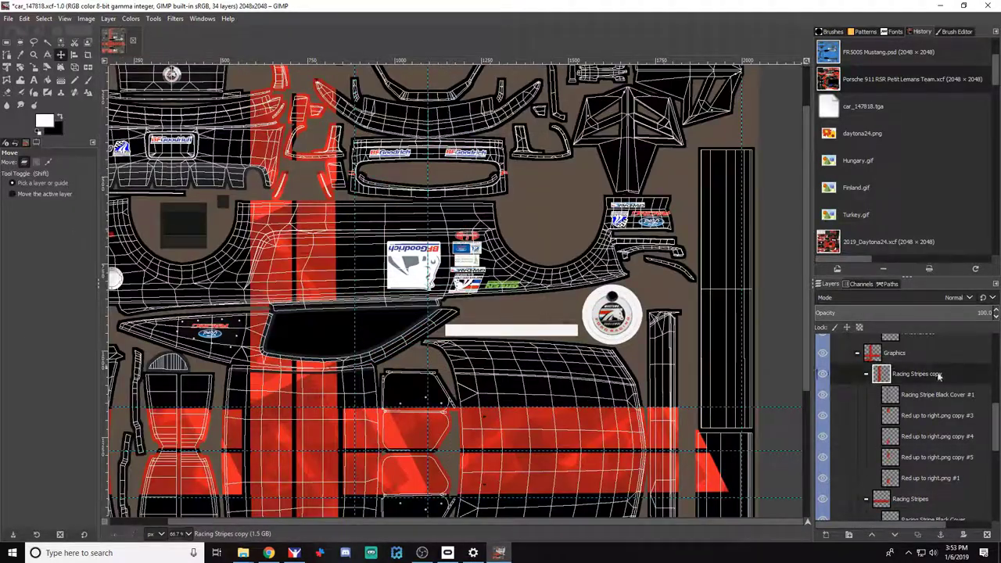
drag(340, 206, 473, 208)
scroll(407, 248, up, 2)
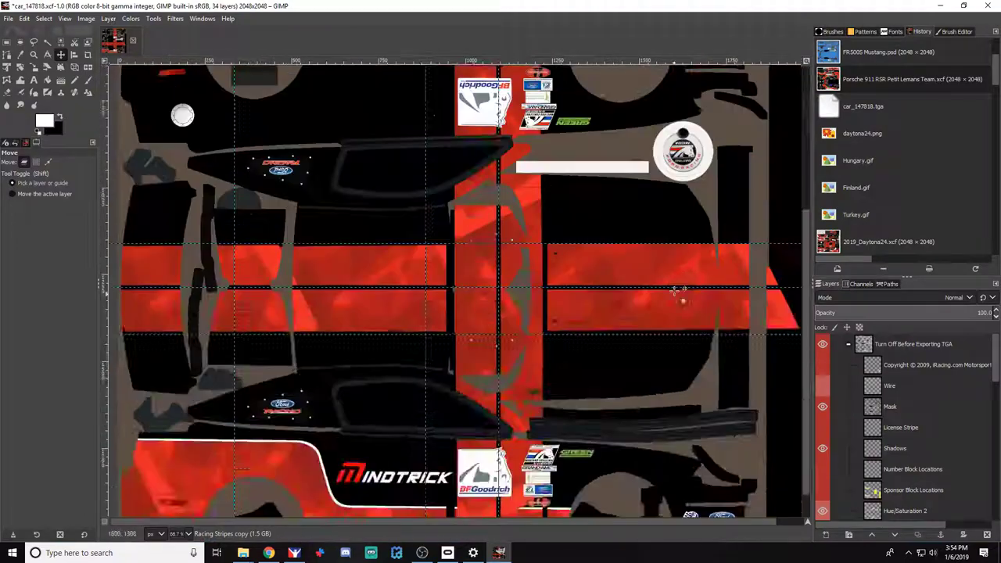
scroll(409, 306, up, 4)
drag(547, 272, 552, 273)
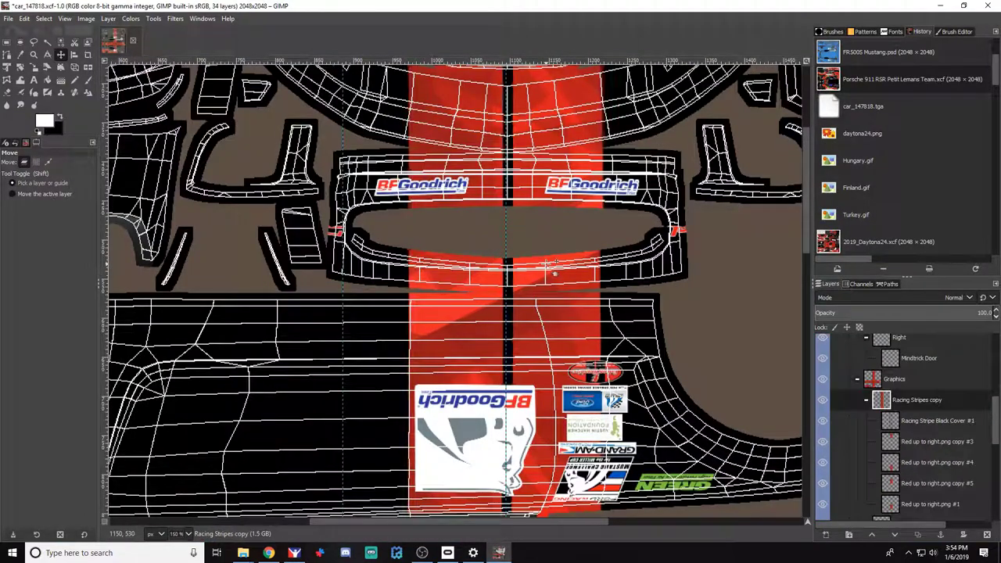
Hide the Wire layer and check the front bumper stripes on the Mustang in the iRacing simulator
scroll(548, 297, up, 1)
scroll(558, 226, up, 2)
scroll(899, 422, up, 10)
click(822, 385)
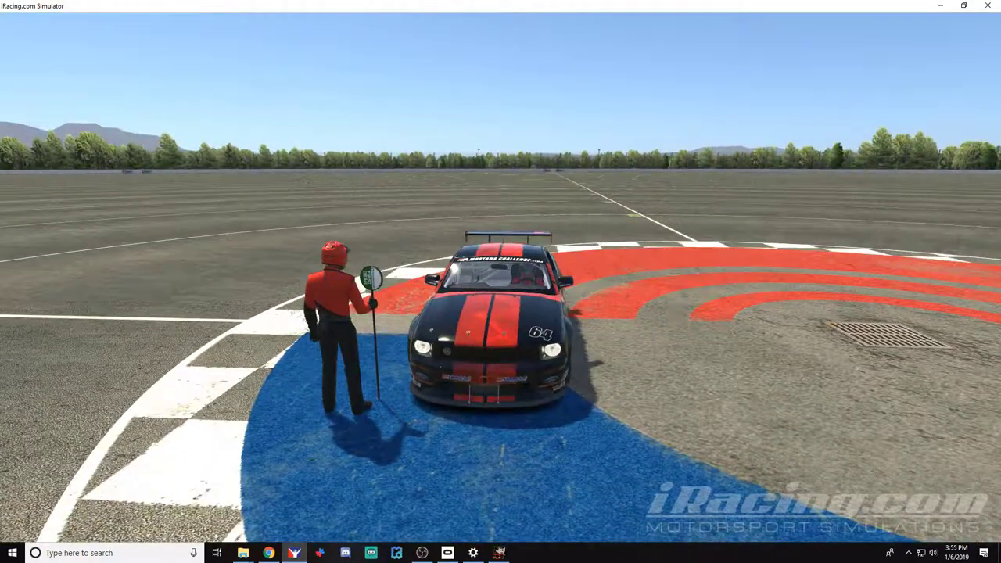
key(space)
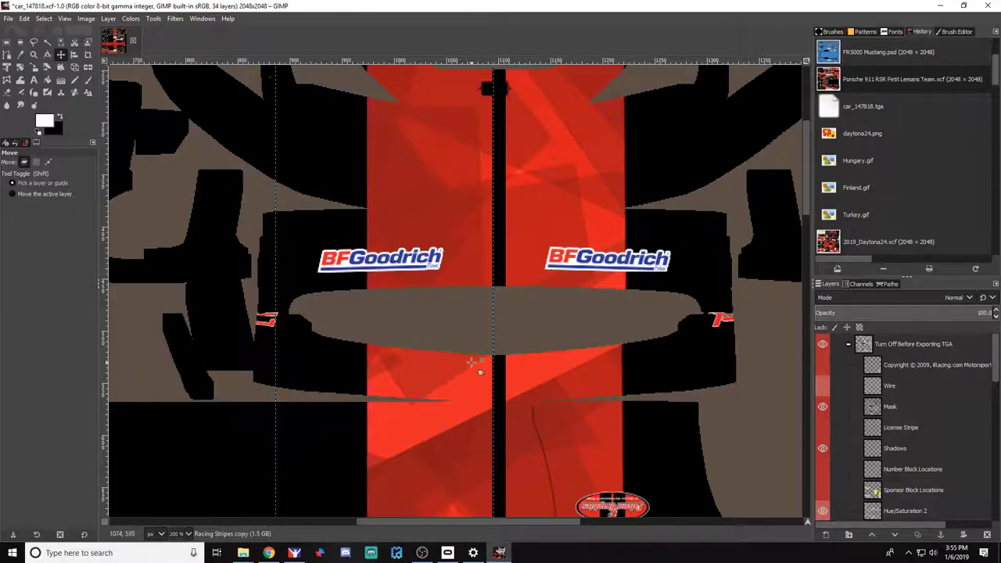
On the Red up to right.png copy #3 layer, erase the stripes across the black strip just below the orange lights
scroll(469, 375, down, 3)
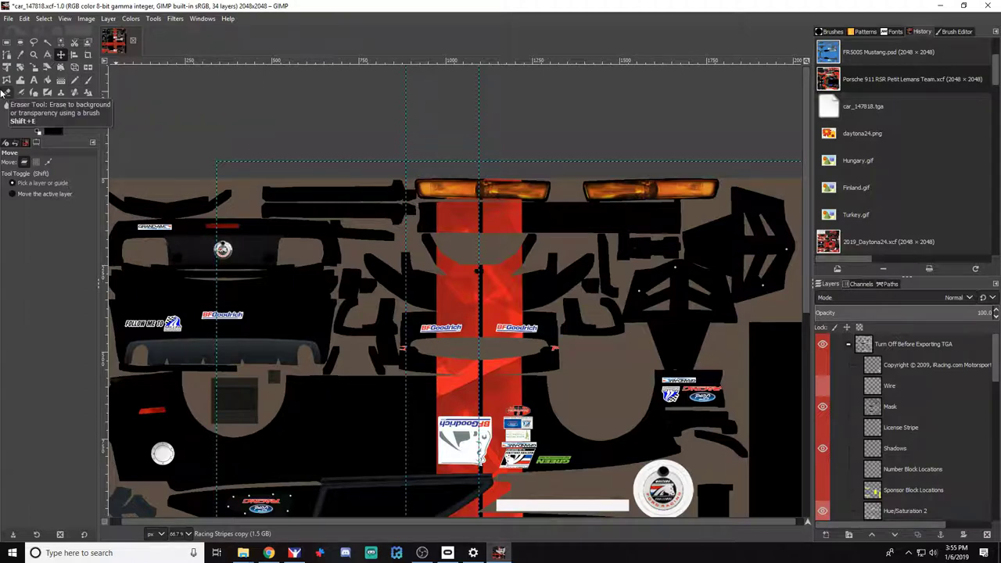
click(8, 92)
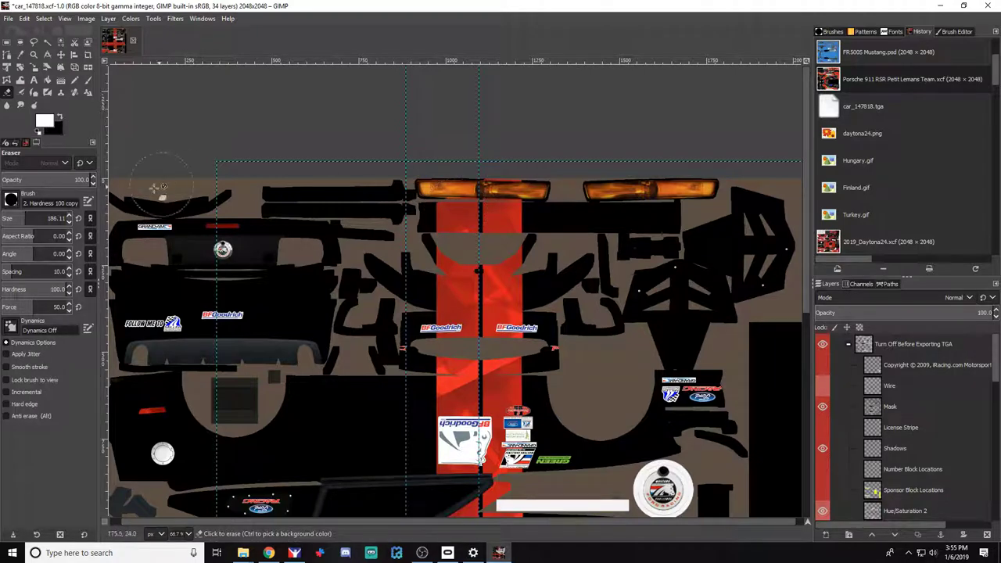
scroll(899, 435, down, 5)
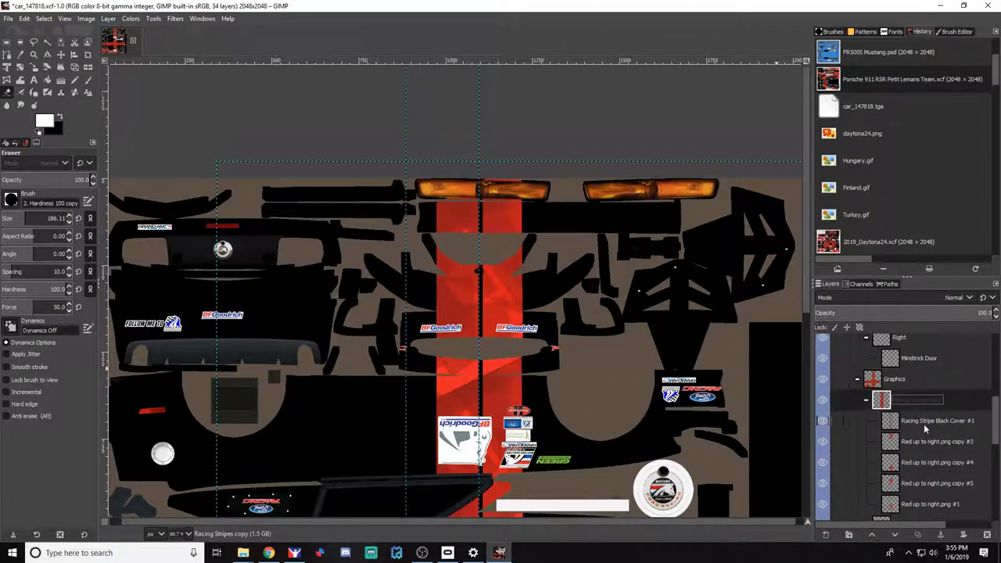
click(925, 442)
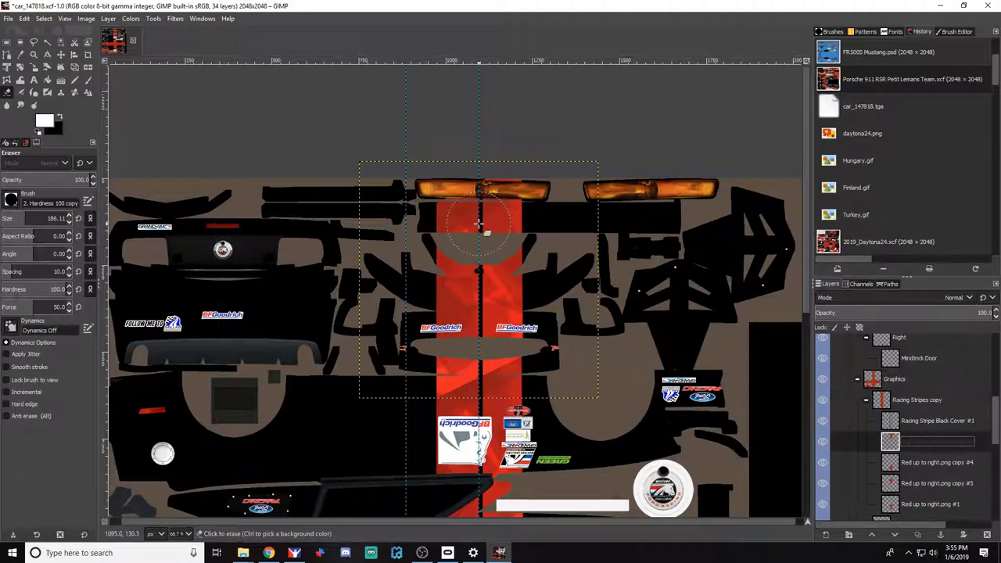
drag(454, 213, 503, 212)
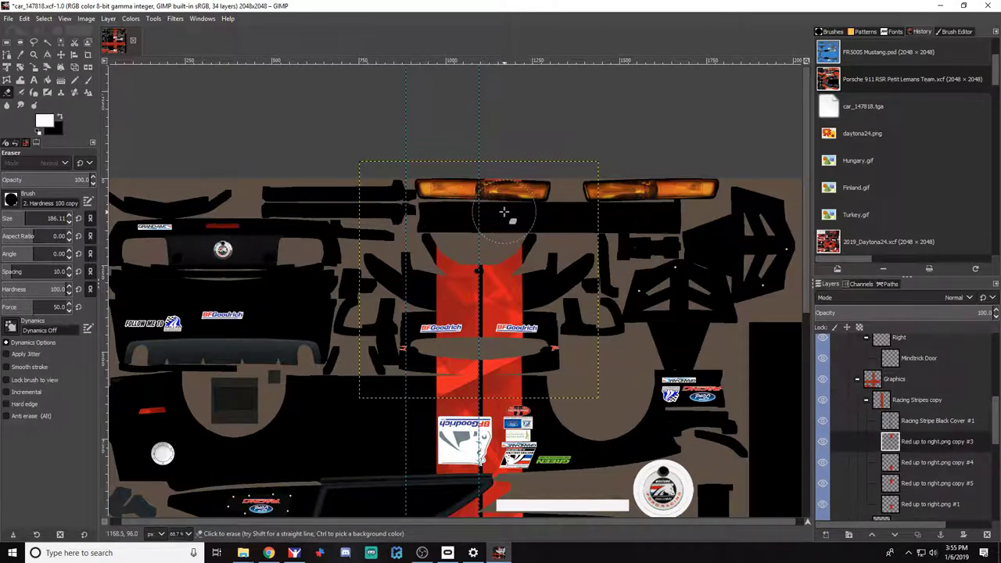
In the Racing Stripes copy group, merge the Red up to right.png copy #3, #4 and #5 layers into Red up to right.png #1
scroll(483, 273, down, 5)
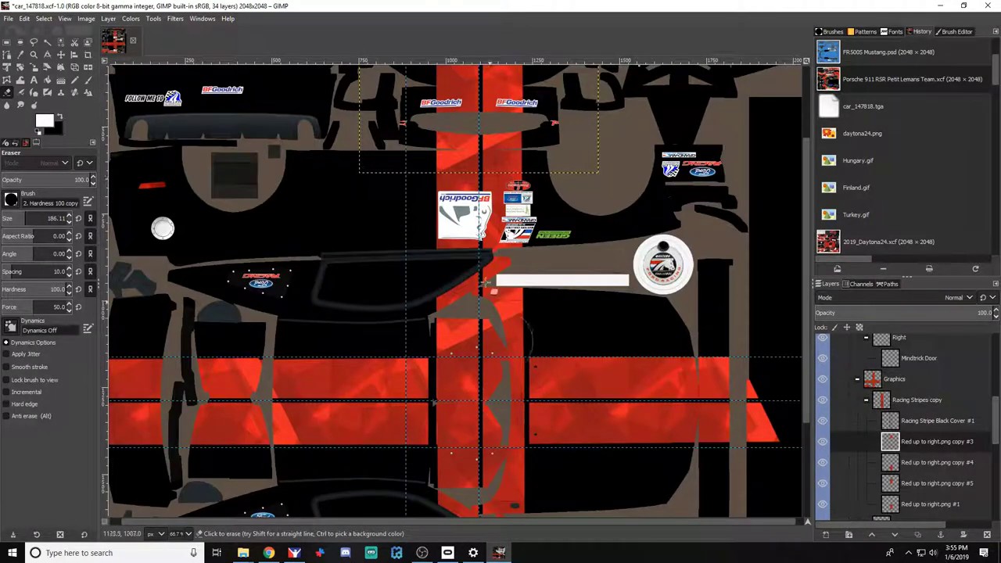
scroll(447, 161, up, 3)
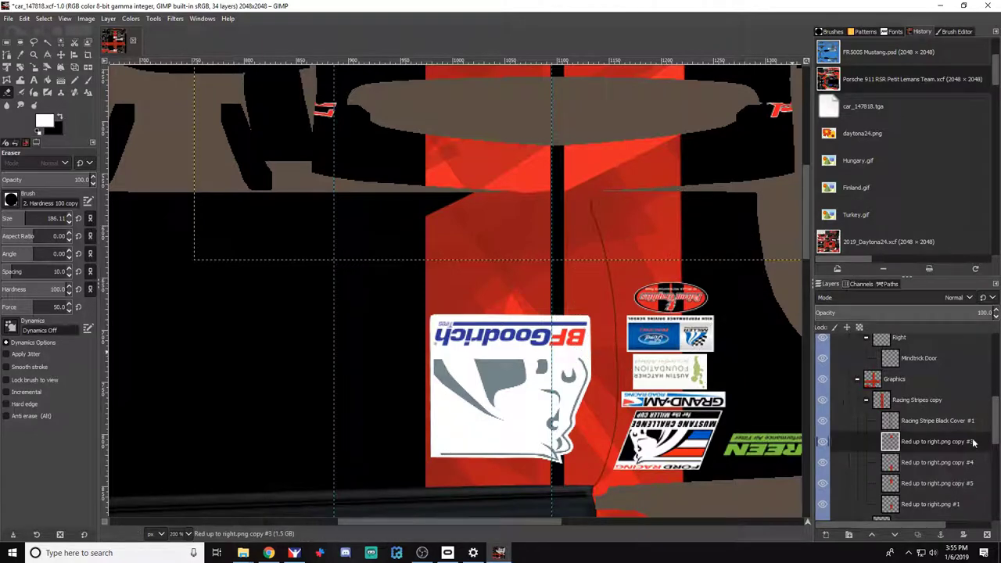
right_click(929, 443)
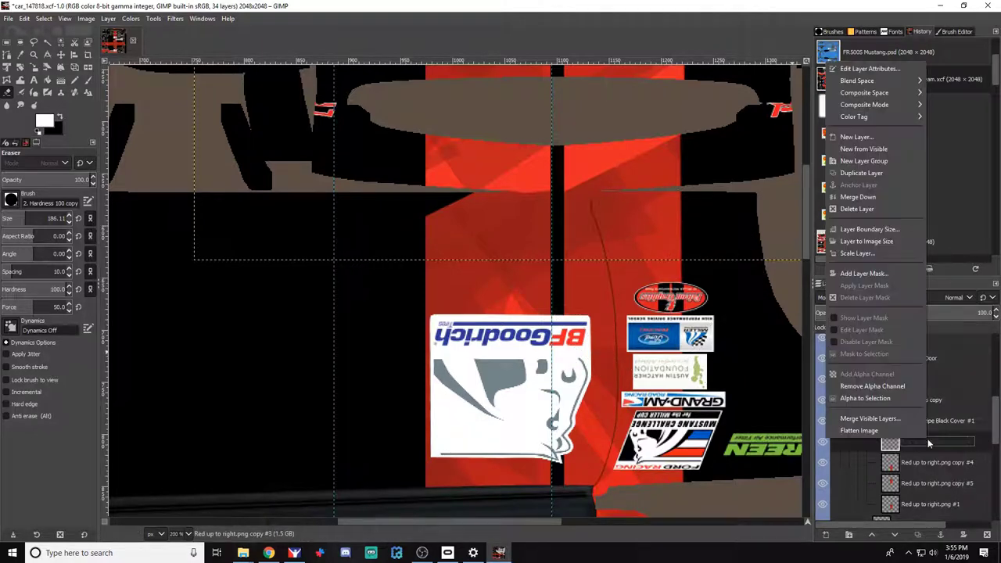
click(873, 199)
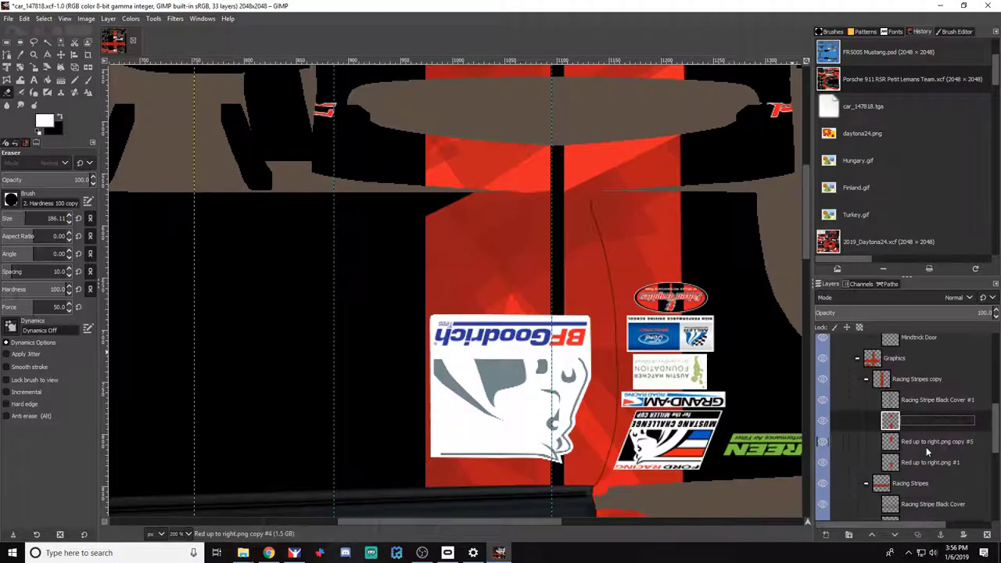
right_click(926, 446)
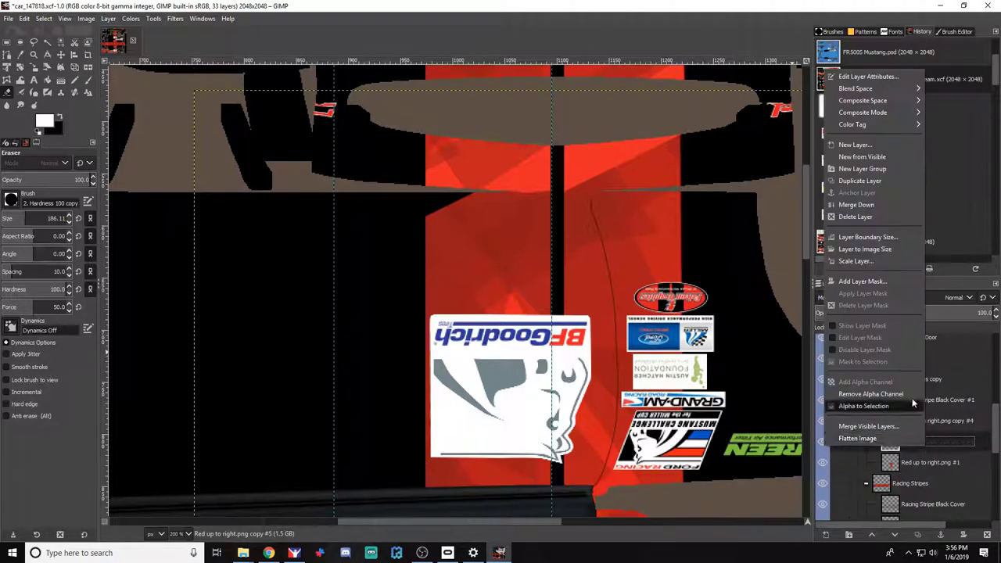
click(867, 217)
right_click(926, 442)
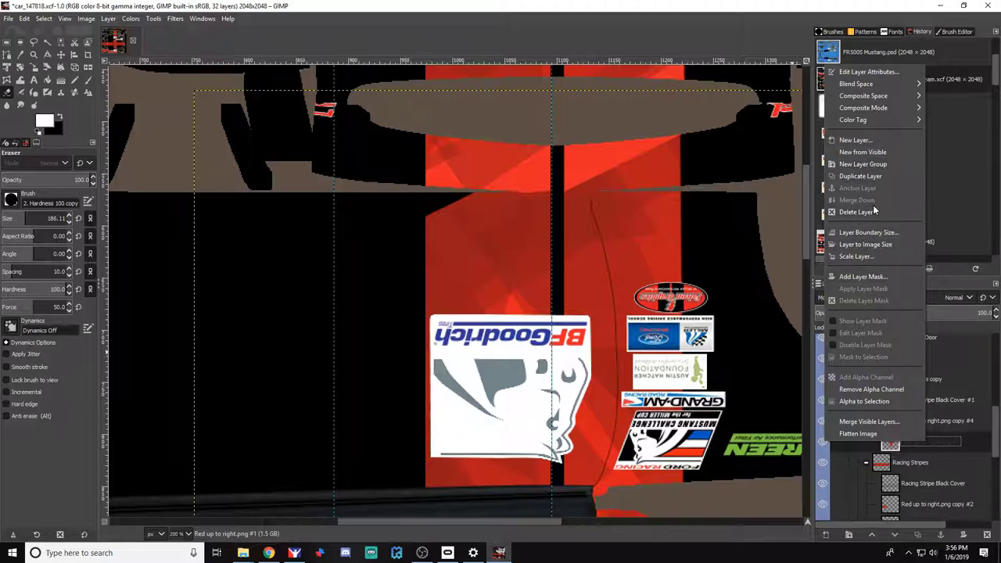
click(942, 462)
click(946, 425)
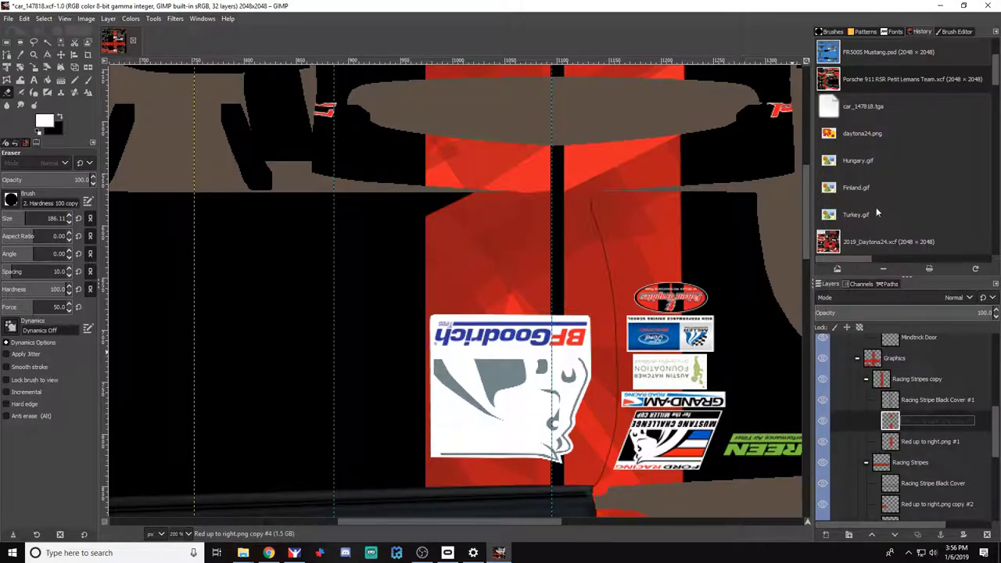
right_click(919, 418)
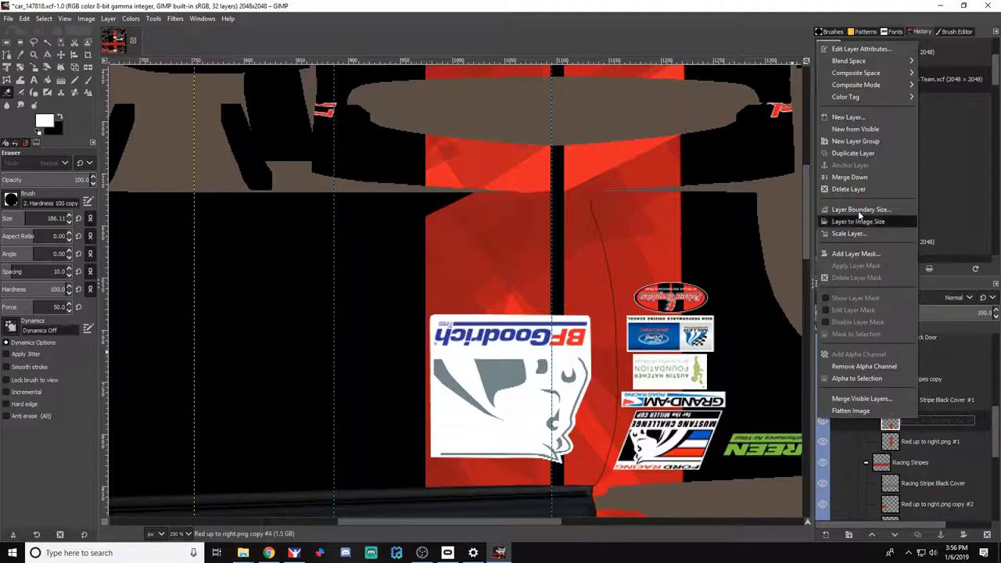
click(867, 220)
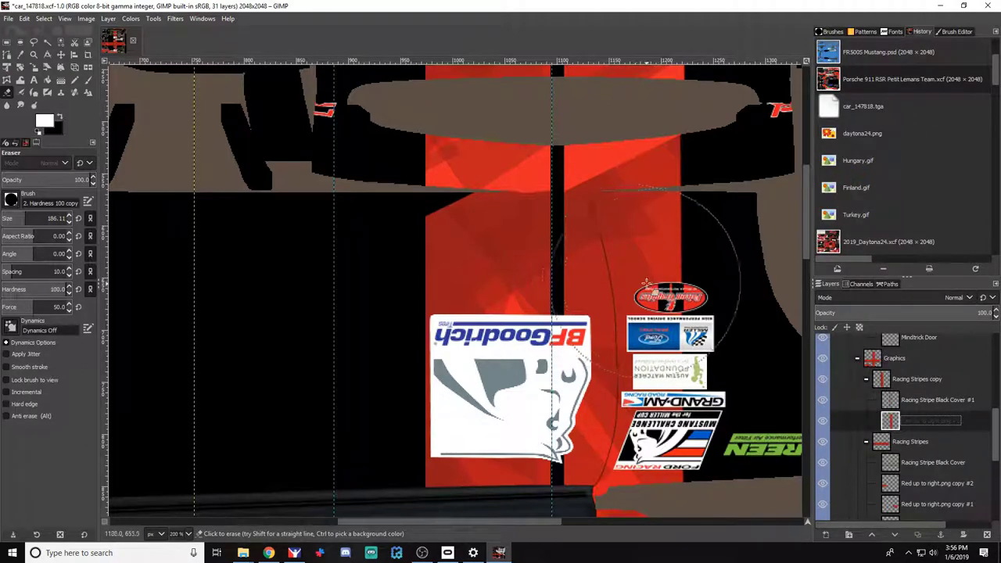
On the merged Red up to right.png #1 layer, erase the vertical stripes from the upper side panel around the BFGoodrich and sponsor logos
click(601, 289)
click(601, 288)
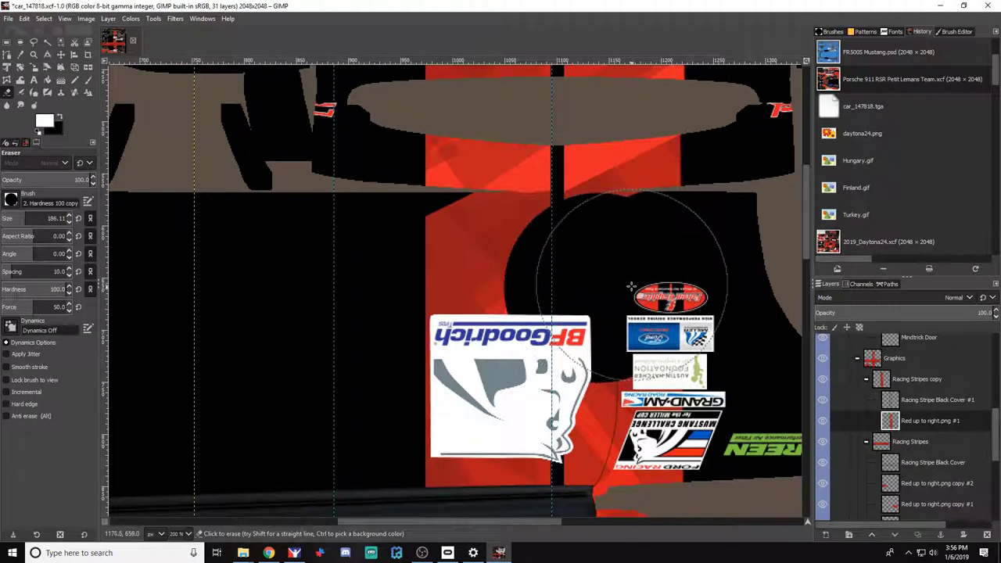
drag(609, 286, 480, 289)
click(486, 286)
scroll(471, 314, down, 2)
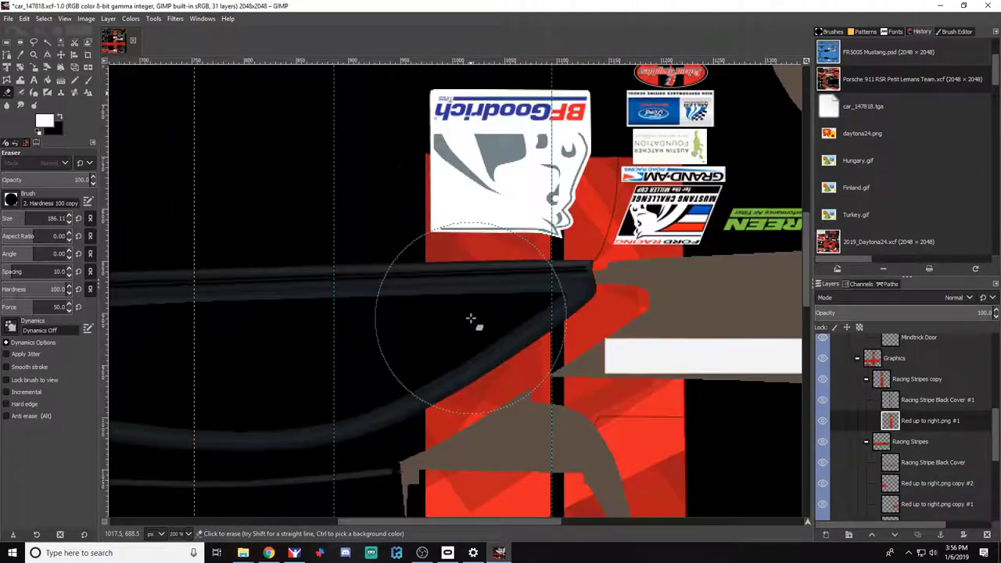
drag(484, 210, 489, 413)
drag(572, 197, 647, 423)
Erase the remaining vertical red stripes below, across the roof, windshield and Mindtrick side panel, keeping the front bumper stripes
scroll(573, 333, down, 2)
scroll(573, 332, down, 4)
drag(546, 161, 545, 469)
drag(597, 193, 599, 471)
scroll(602, 281, down, 4)
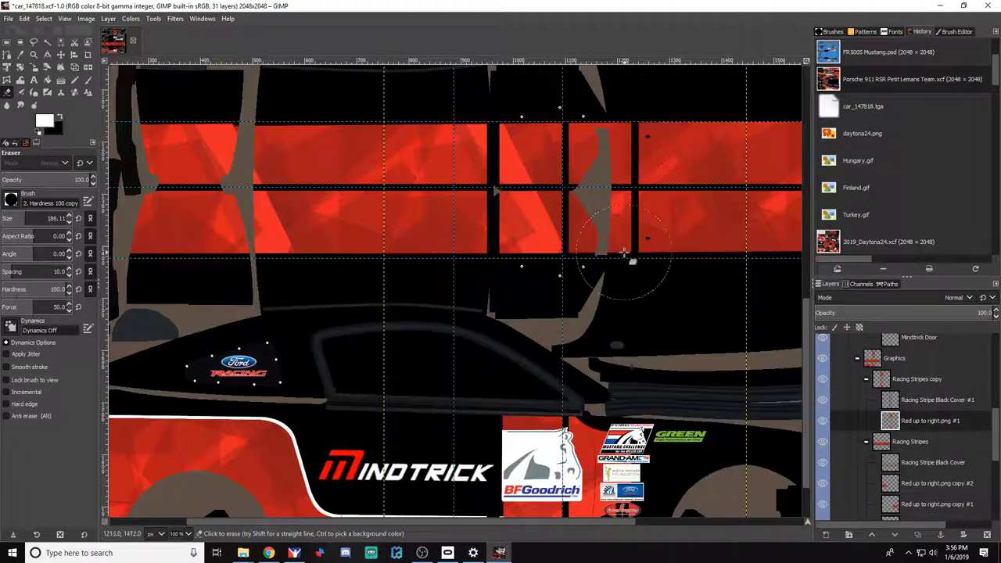
drag(530, 459, 531, 467)
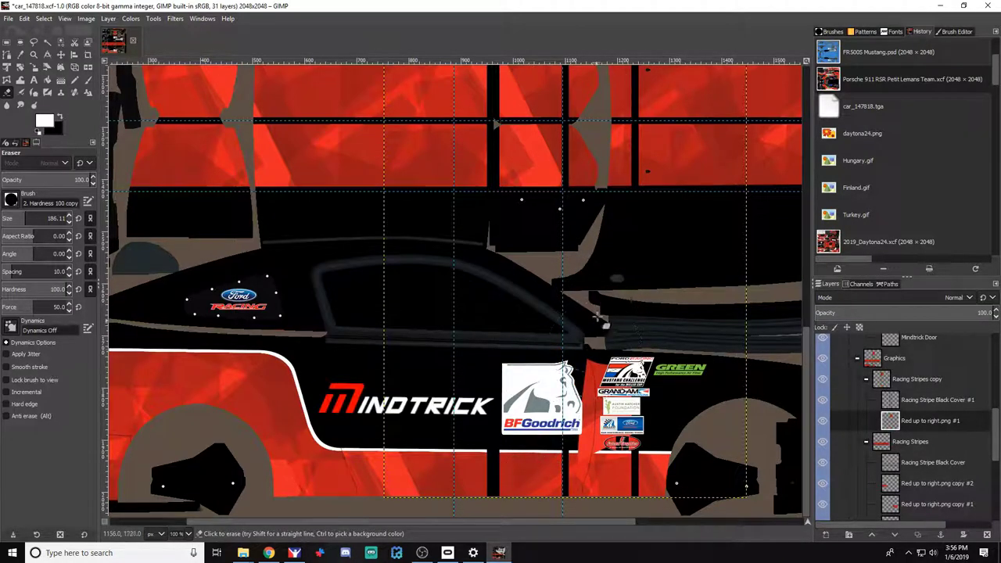
drag(597, 315, 606, 467)
scroll(564, 362, up, 10)
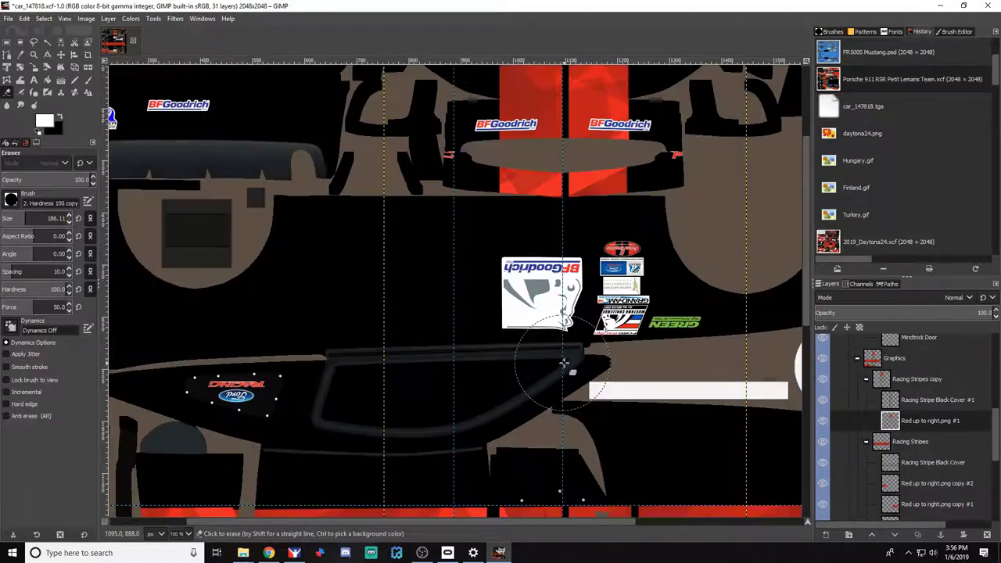
On the Racing Stripe Black Cover #1 layer, erase the vertical black bars crossing the roof, windshield and hood stripes
scroll(564, 362, down, 10)
scroll(582, 309, up, 2)
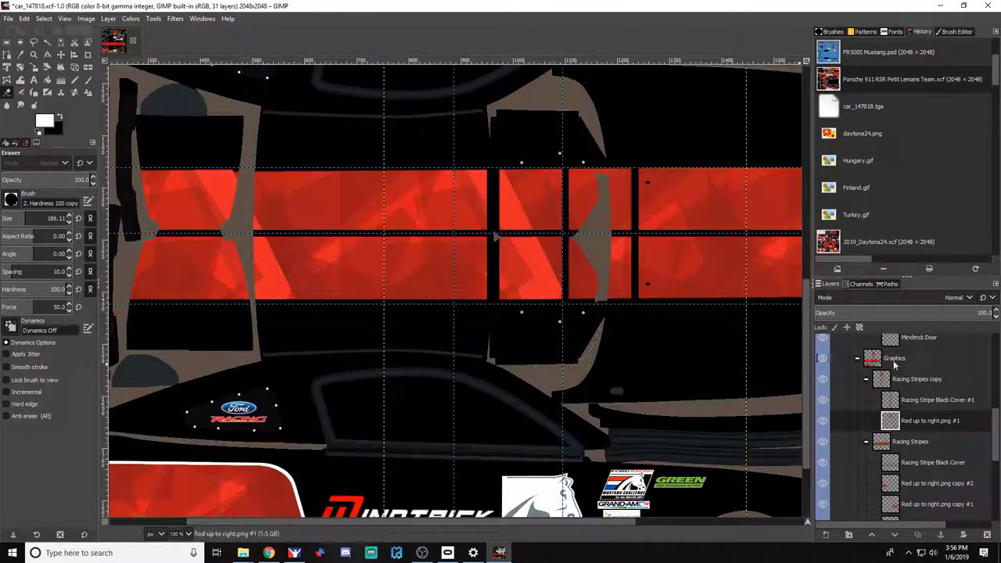
double_click(925, 403)
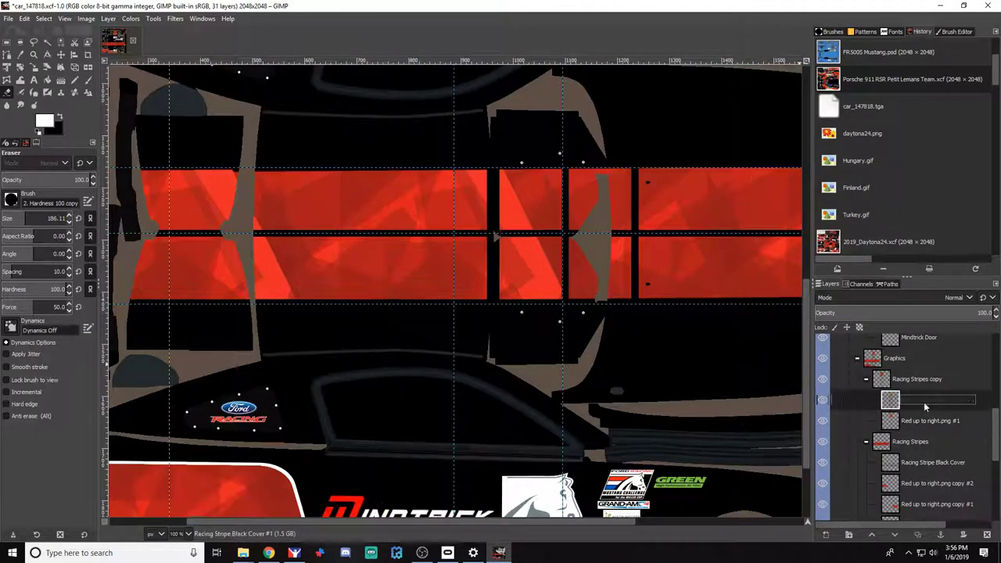
click(822, 401)
click(823, 402)
drag(637, 168, 635, 307)
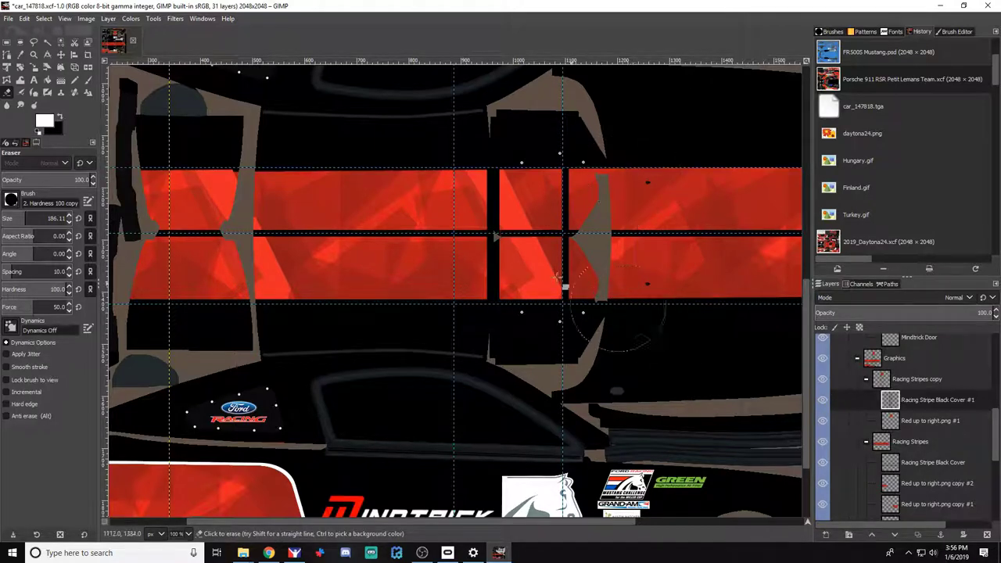
drag(489, 169, 484, 317)
mouse_move(552, 172)
mouse_down()
mouse_move(562, 196)
mouse_move(560, 339)
mouse_up()
scroll(584, 375, up, 2)
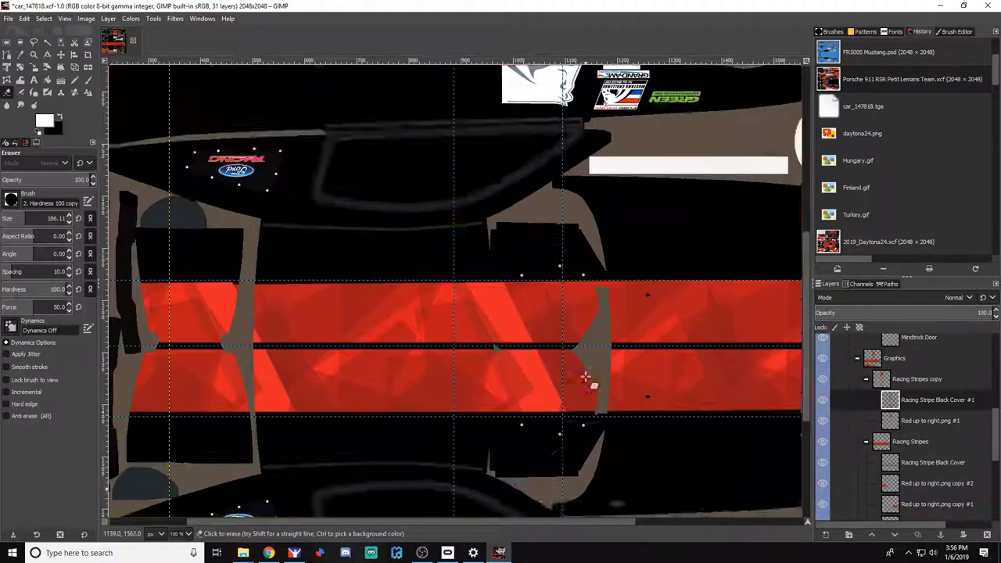
scroll(584, 376, up, 6)
Erase the leftover black bars from the red lower edge of the Mindtrick side panel and check the template for remnants
scroll(585, 377, down, 12)
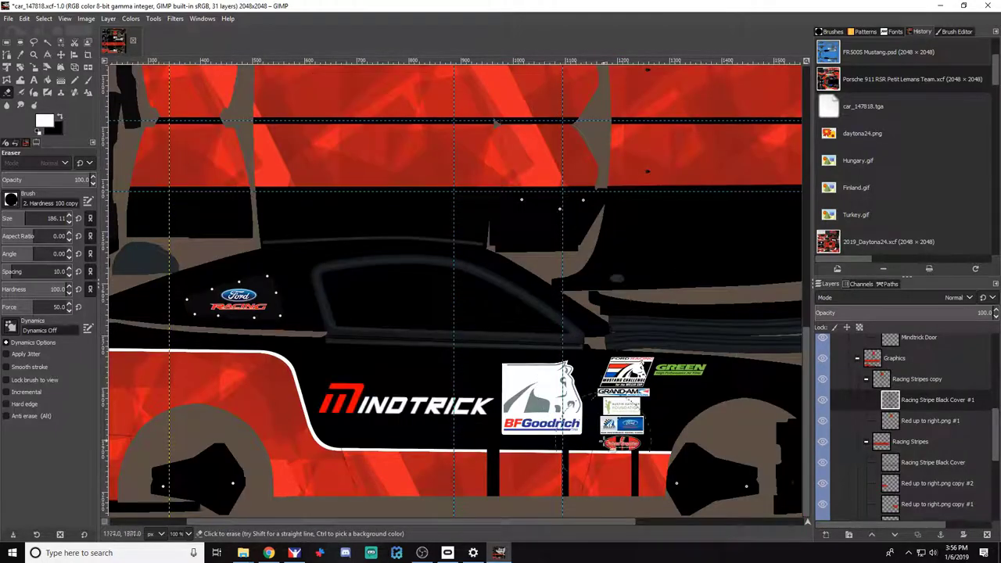
drag(638, 449, 638, 497)
drag(568, 450, 568, 497)
drag(494, 448, 494, 497)
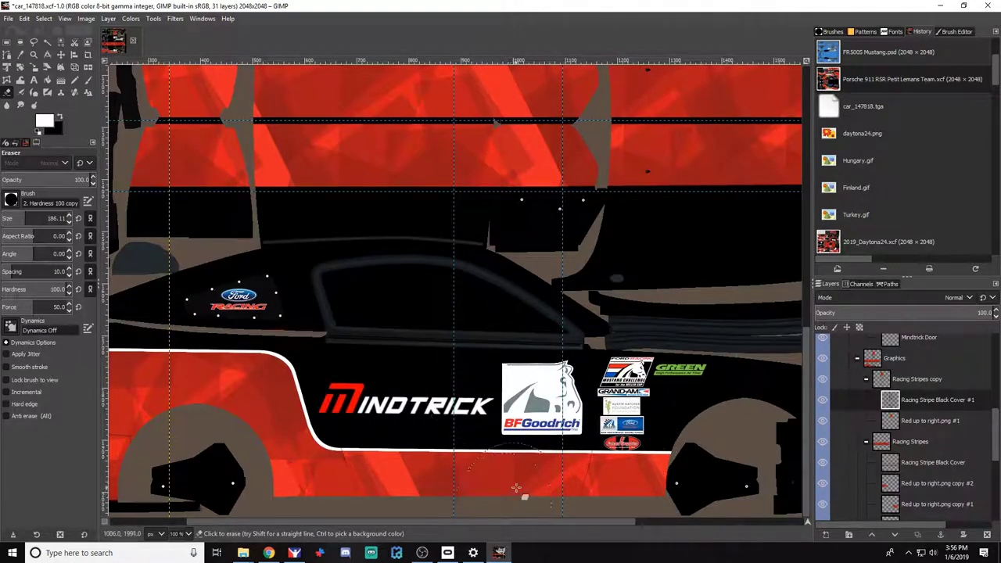
scroll(516, 489, up, 15)
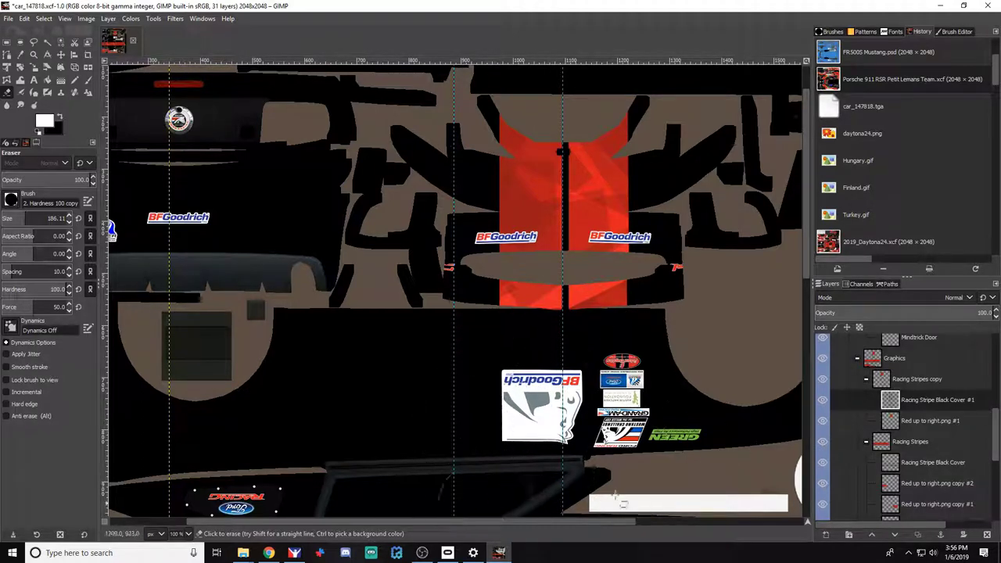
scroll(532, 438, down, 8)
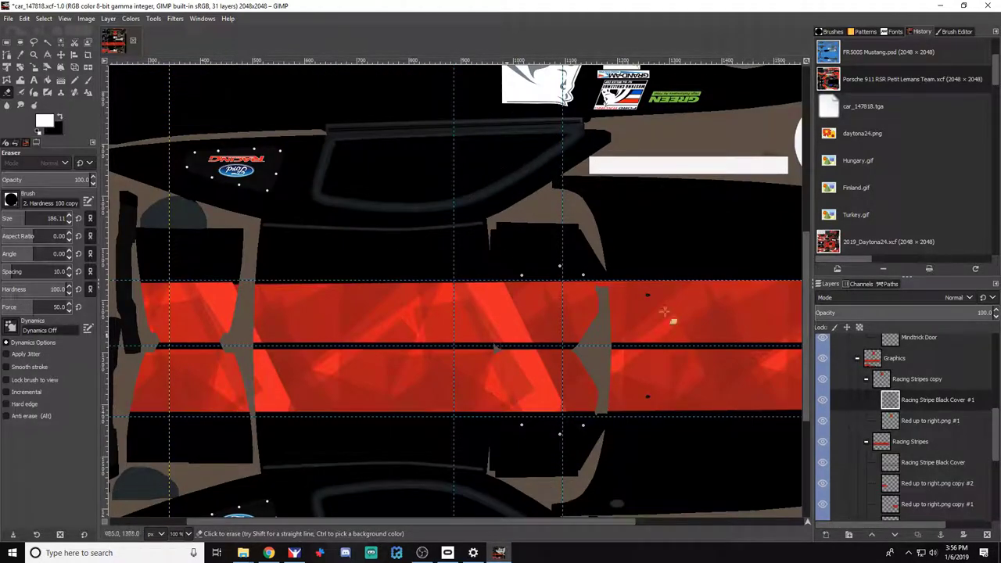
scroll(592, 444, down, 6)
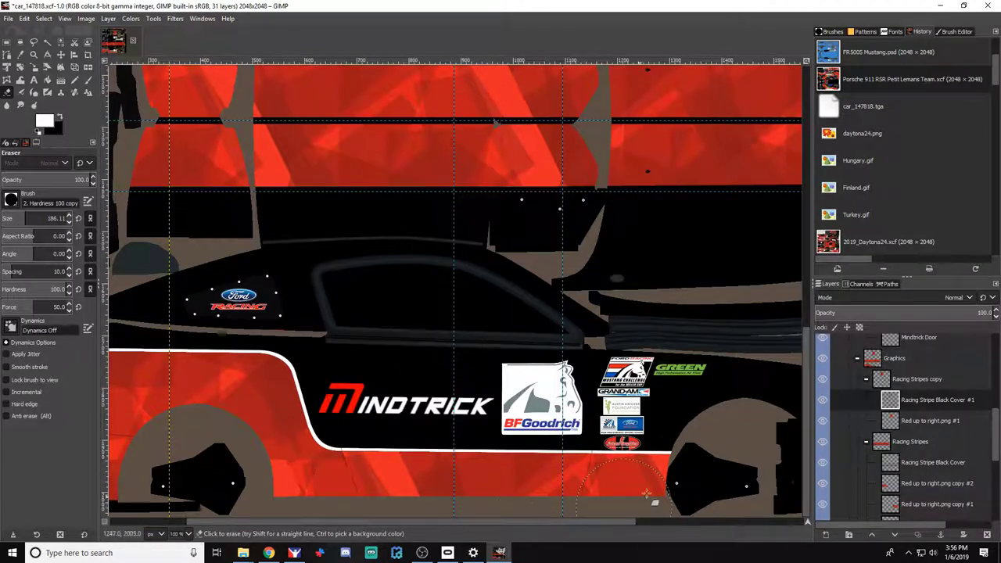
scroll(560, 358, down, 5)
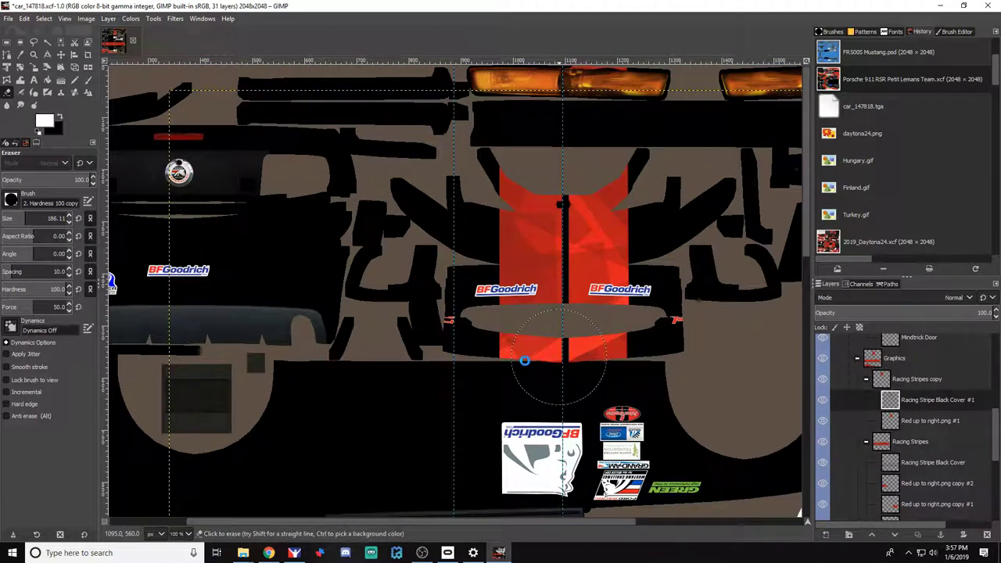
Export the livery to the car's TGA file and inspect the updated Mustang's front, side and rear in iRacing
key(ctrl+e)
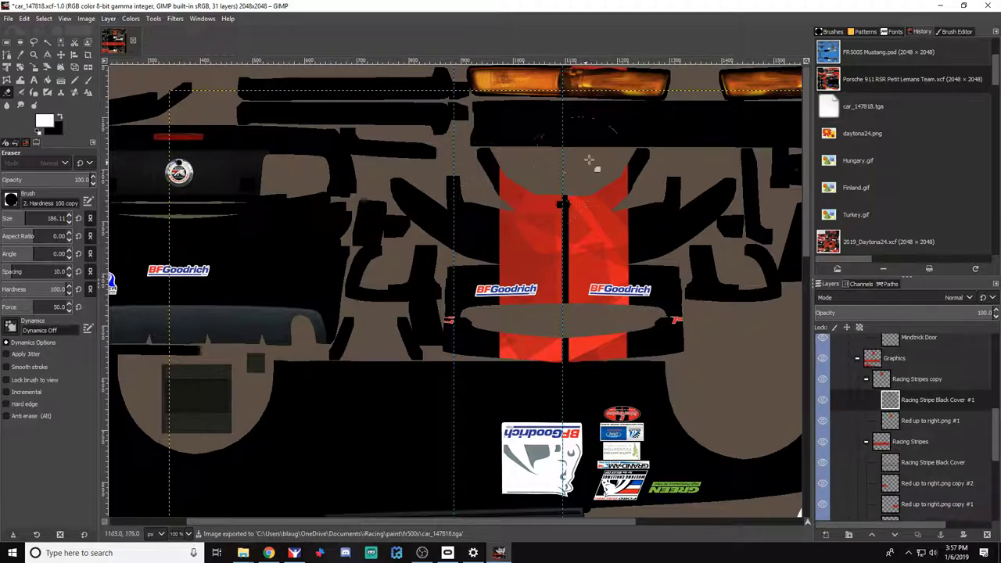
key(alt+Tab)
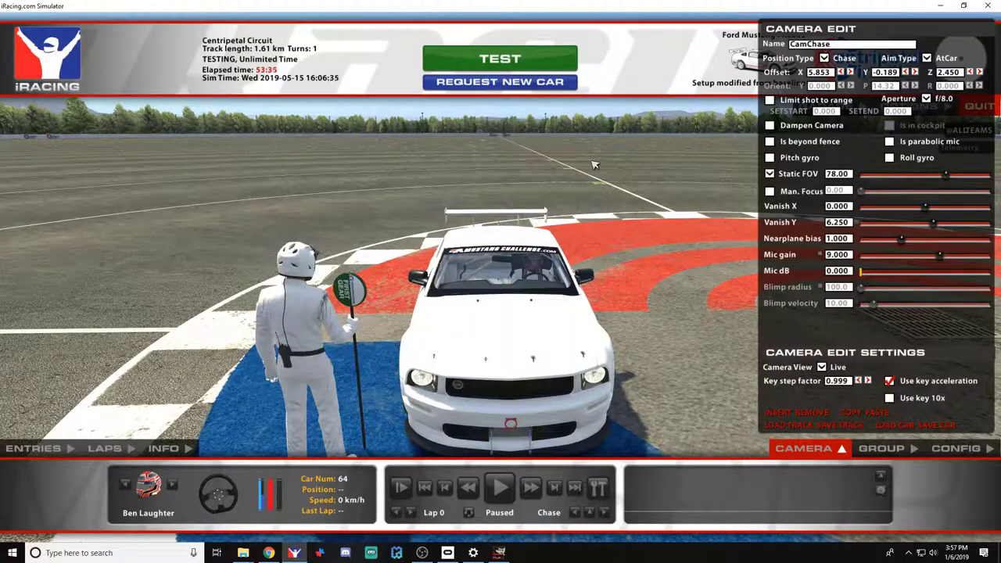
key(a)
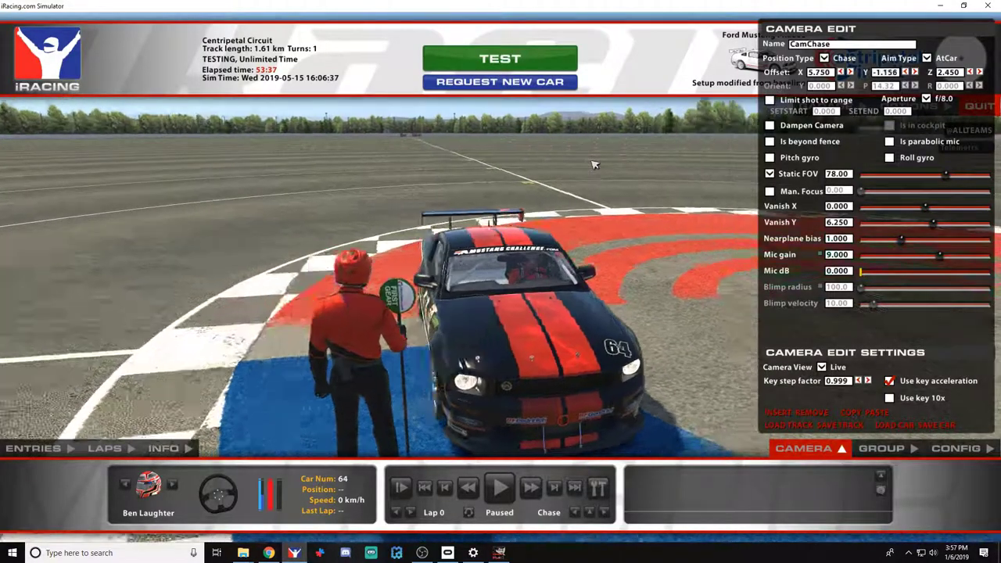
key(a)
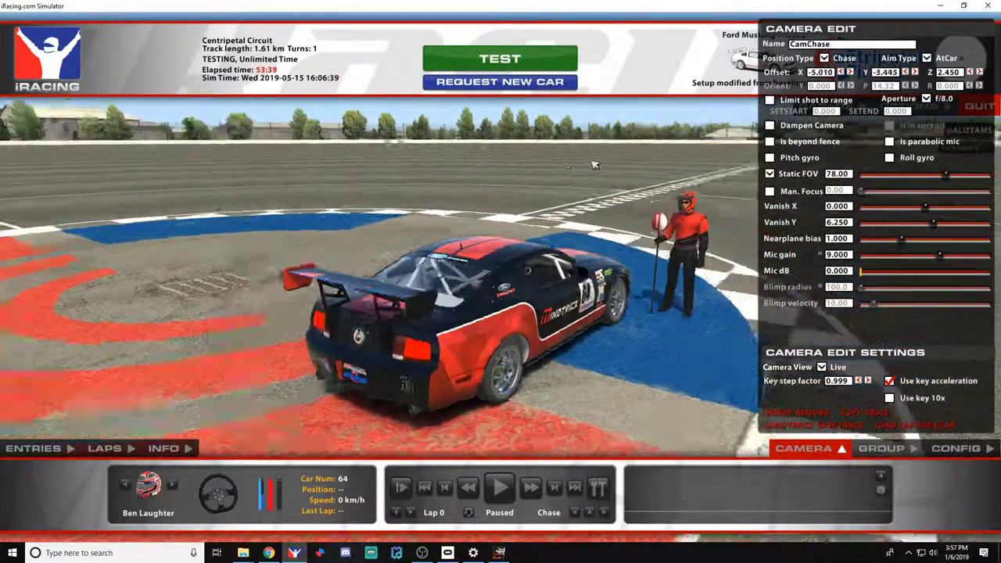
key(a)
key(w)
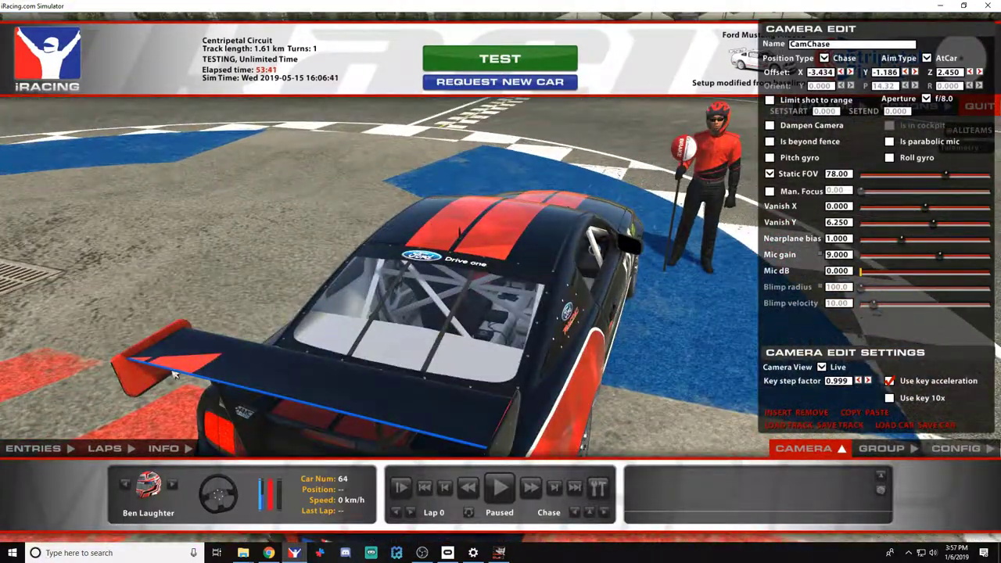
Compare the angled stripe ends in the GIMP template with the rear wing and body of the Mustang in iRacing
key(alt+Tab)
scroll(596, 328, down, 3)
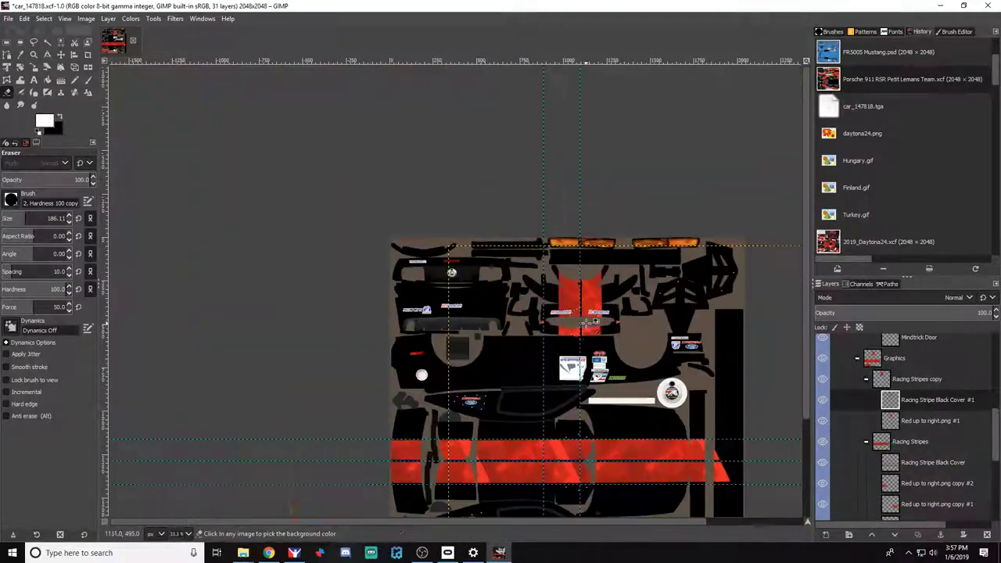
scroll(550, 394, down, 3)
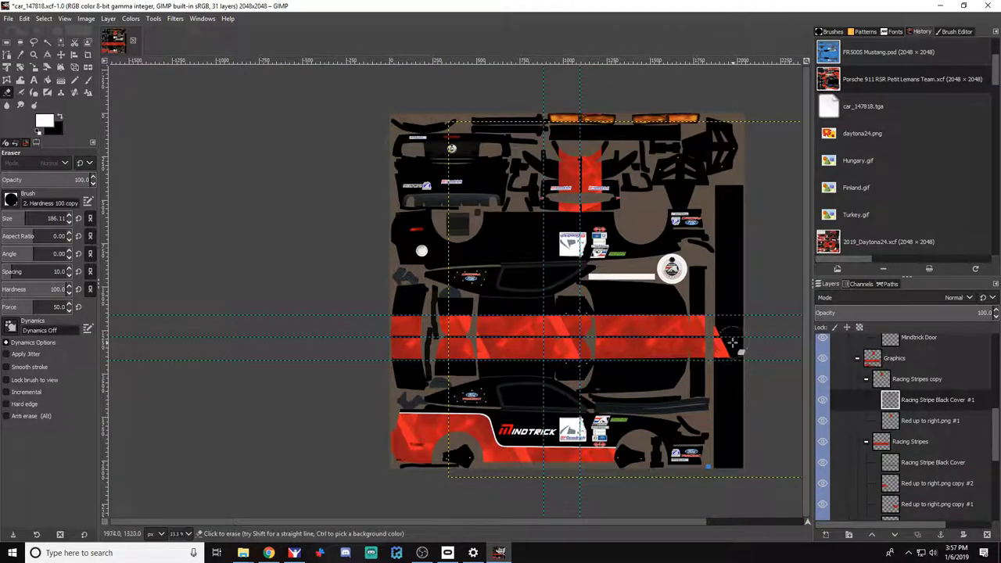
scroll(733, 342, up, 3)
key(alt+Tab)
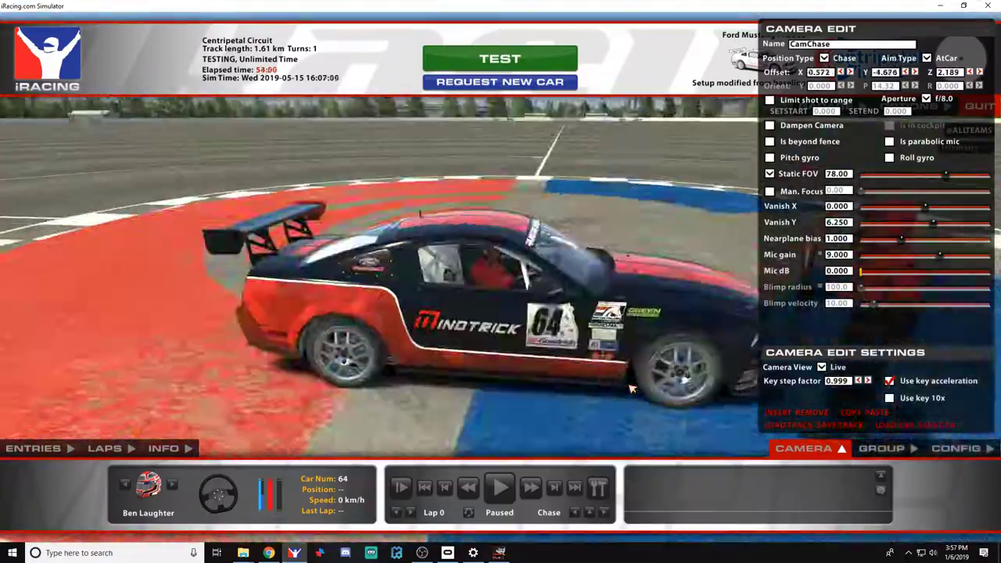
key(s)
key(space)
key(a)
Switch back to GIMP and select the Red up to right.png copy #2 layer in the Racing Stripes group
key(alt+Tab)
scroll(469, 312, up, 3)
click(930, 472)
double_click(922, 435)
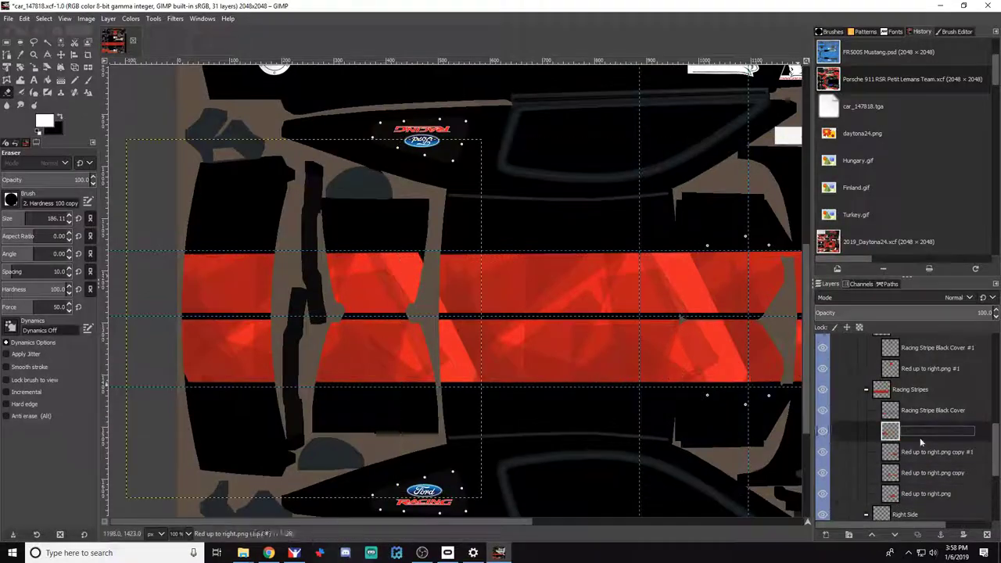
scroll(384, 261, down, 4)
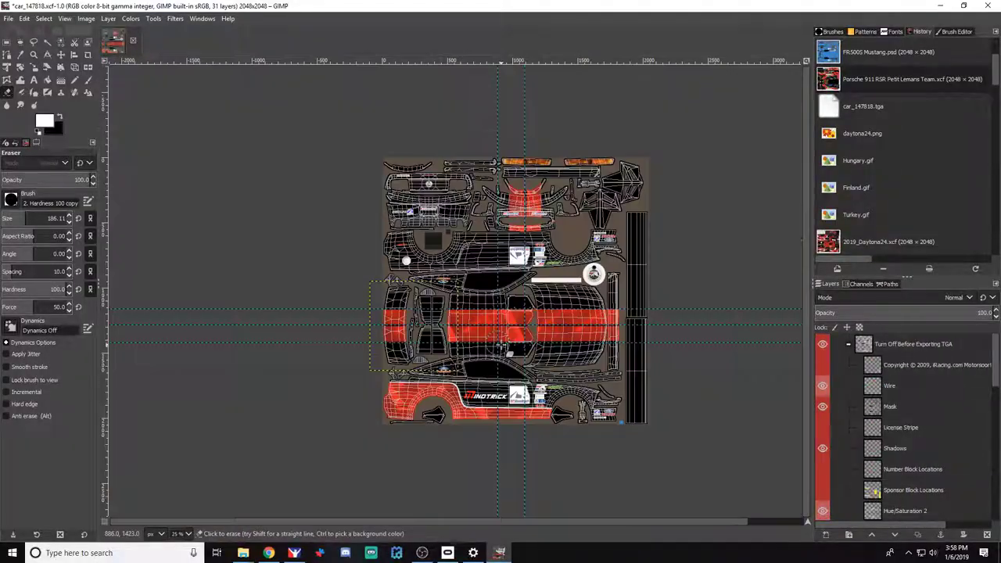
Erase the red stripes from the windshield pieces on the Red up to right.png copy and Red up to right.png layers
scroll(501, 345, up, 4)
scroll(899, 440, down, 5)
click(890, 446)
click(889, 467)
drag(500, 336, 529, 344)
click(889, 487)
drag(516, 258, 516, 284)
click(889, 467)
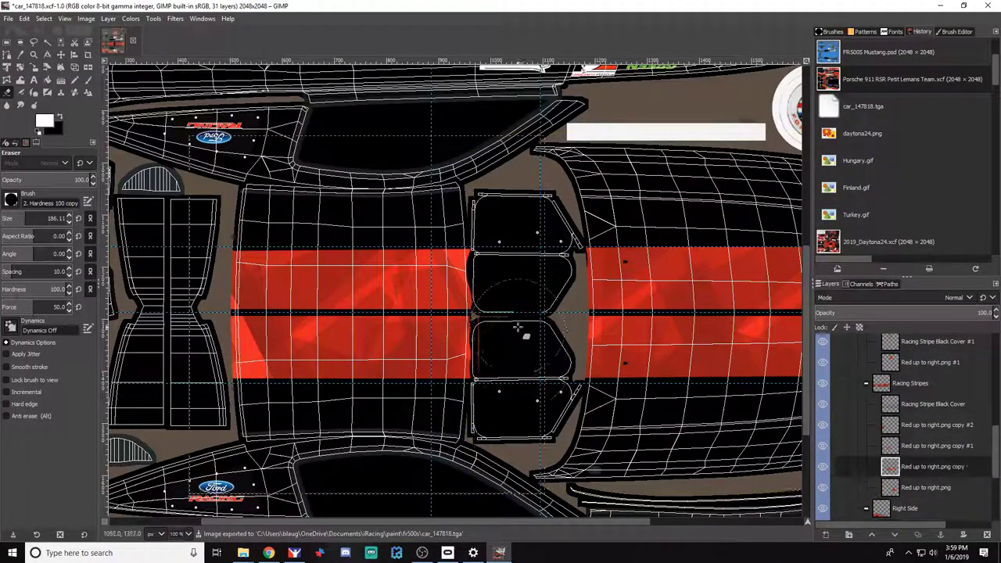
Hide the Wire layer in the Turn Off Before Exporting TGA group
key(Page_Up)
key(Page_Up)
key(Page_Up)
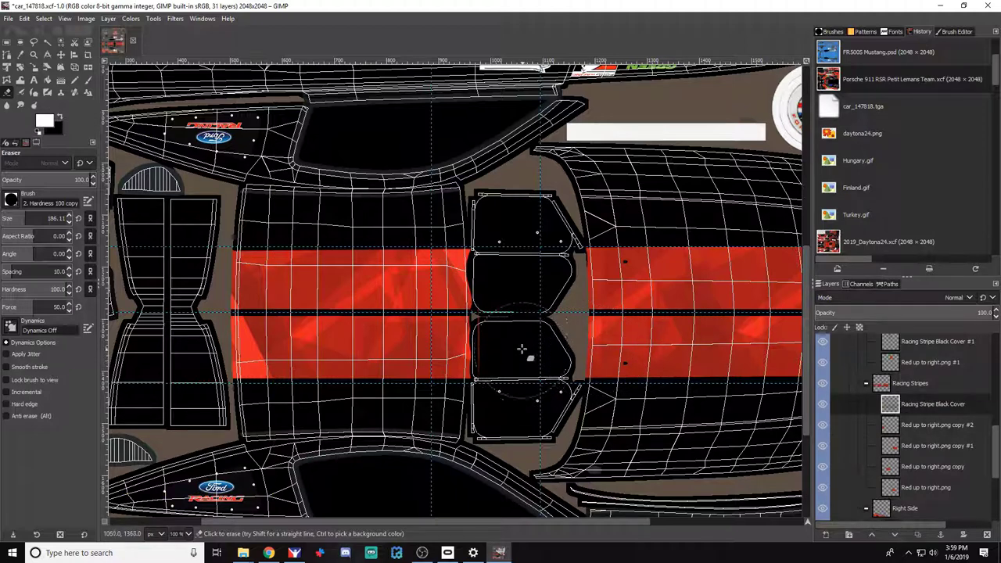
scroll(939, 410, up, 2)
click(929, 419)
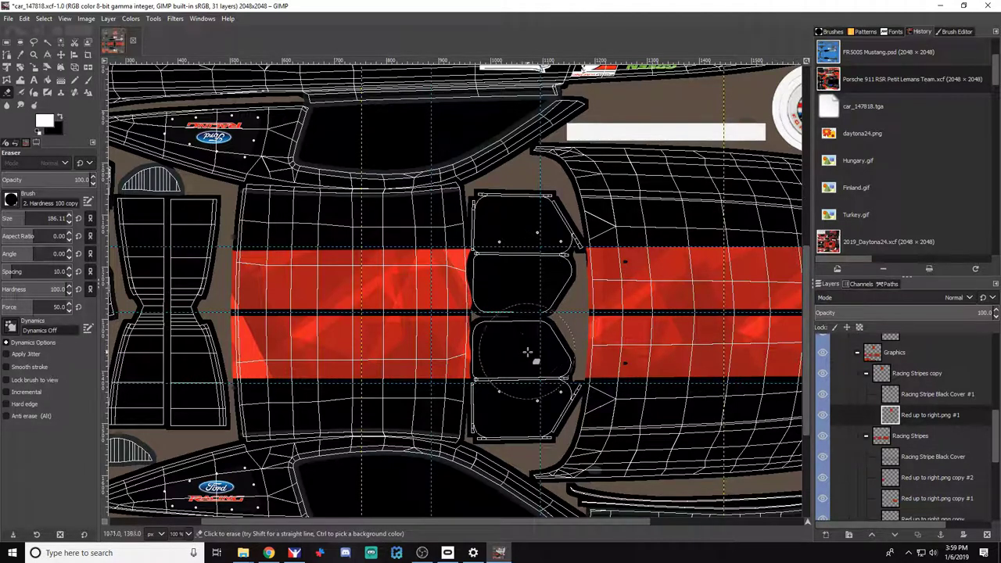
scroll(936, 426, up, 5)
click(821, 386)
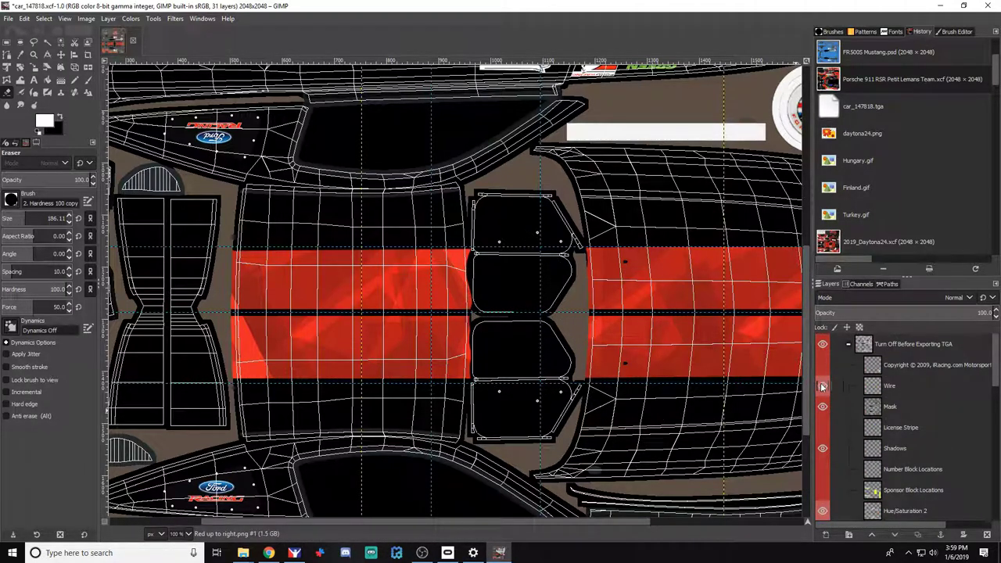
Switch to iRacing, reload the car's paint and inspect the Mustang's trunk and rear wing from behind
key(alt+Tab)
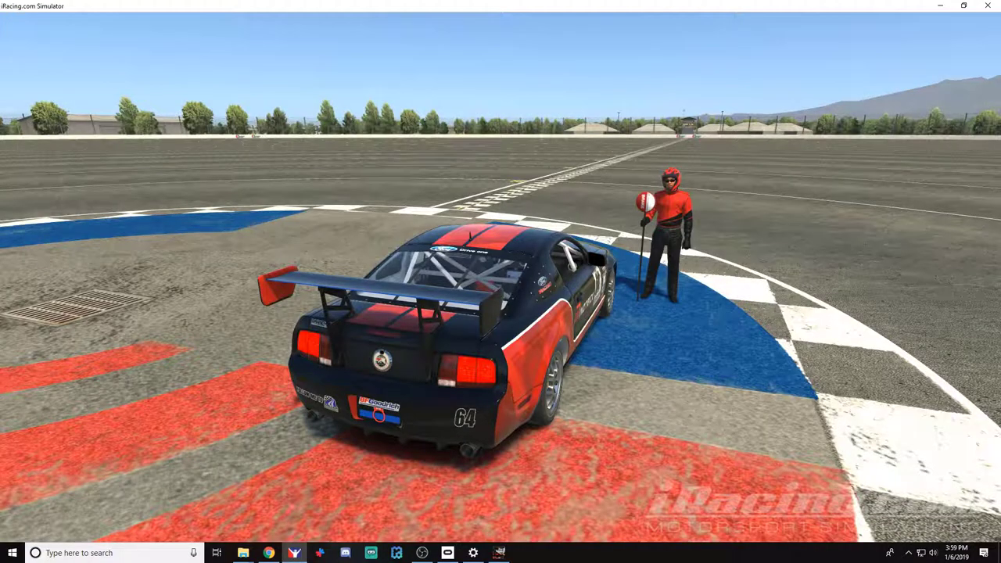
key(ctrl+r)
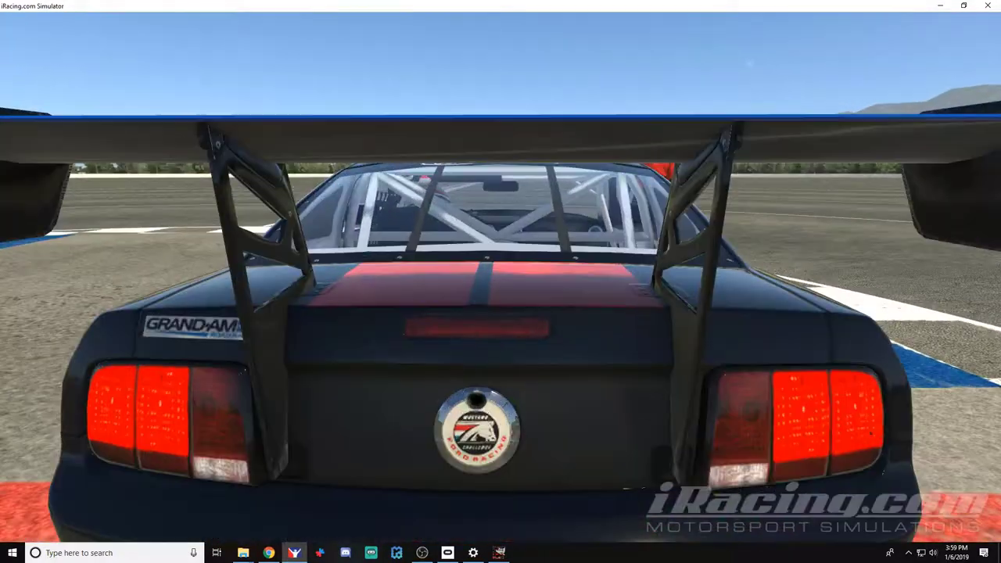
key(s)
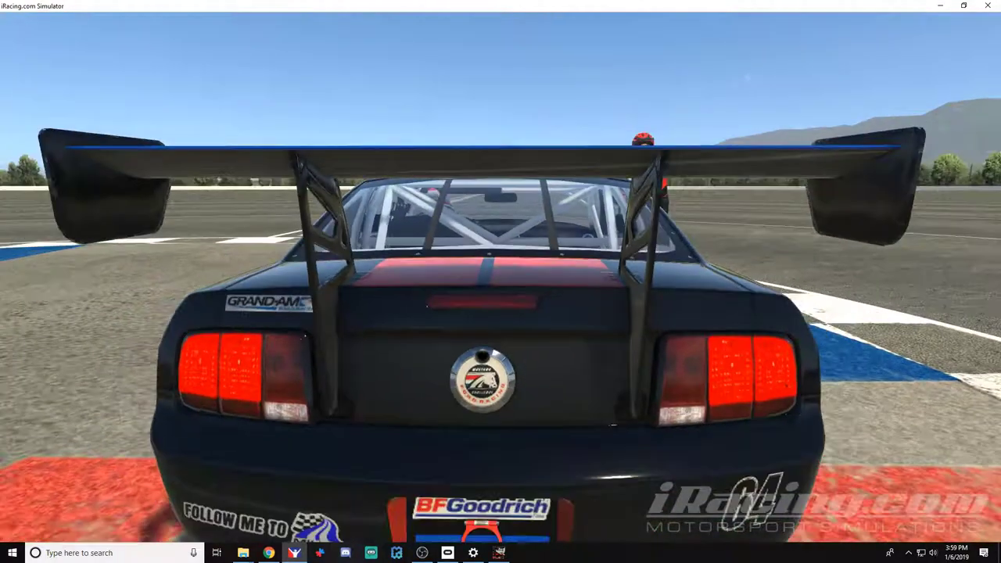
key(space)
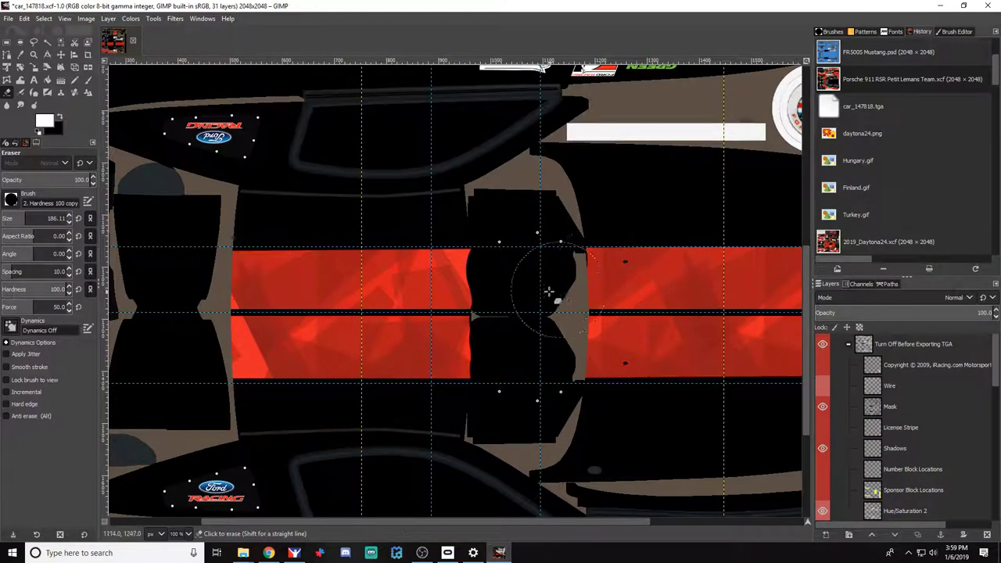
Back in GIMP, create a transparent 2048 × 2048 px layer named Wing in the Graphics group
scroll(547, 290, down, 3)
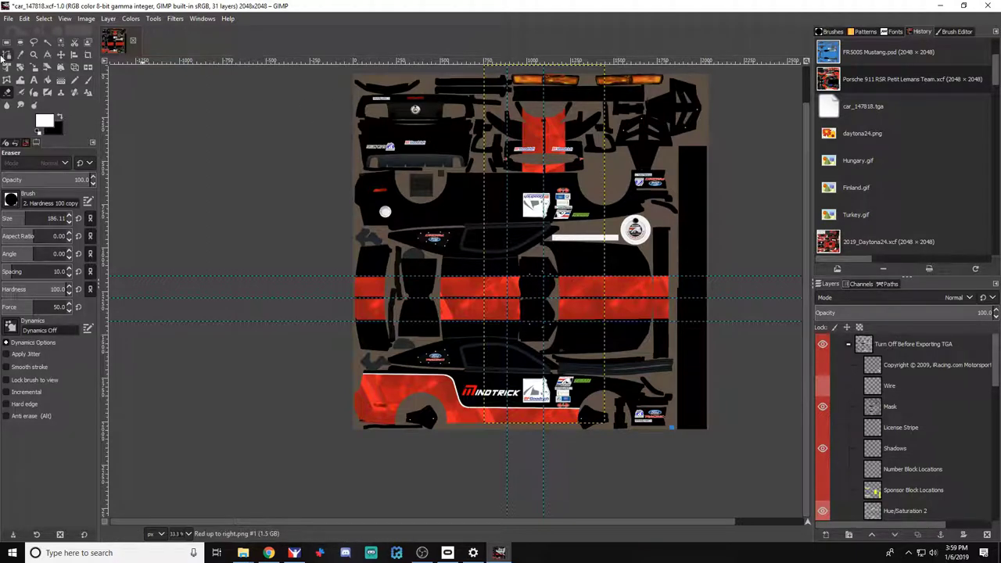
click(6, 43)
scroll(925, 417, down, 5)
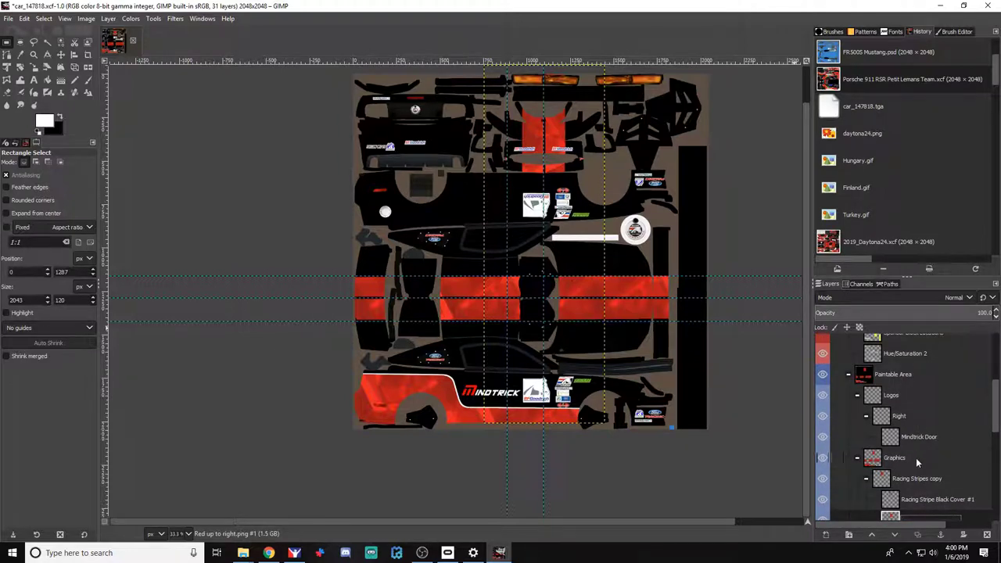
double_click(895, 457)
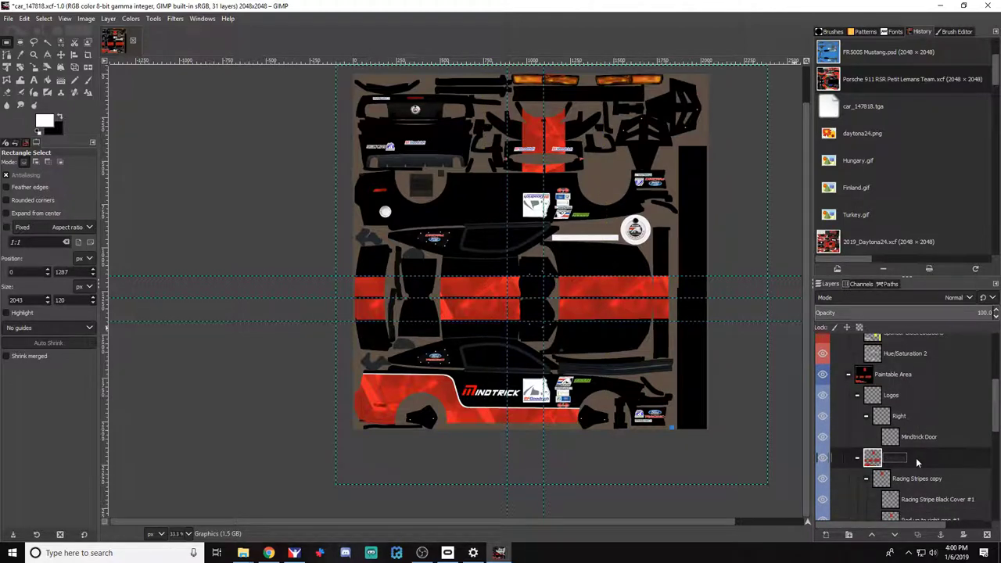
scroll(911, 452, down, 1)
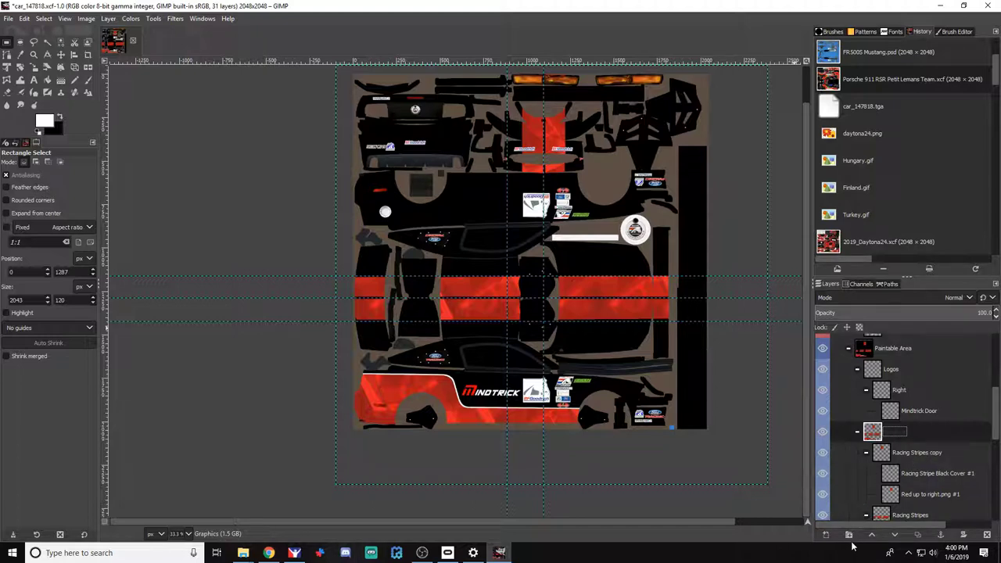
click(825, 535)
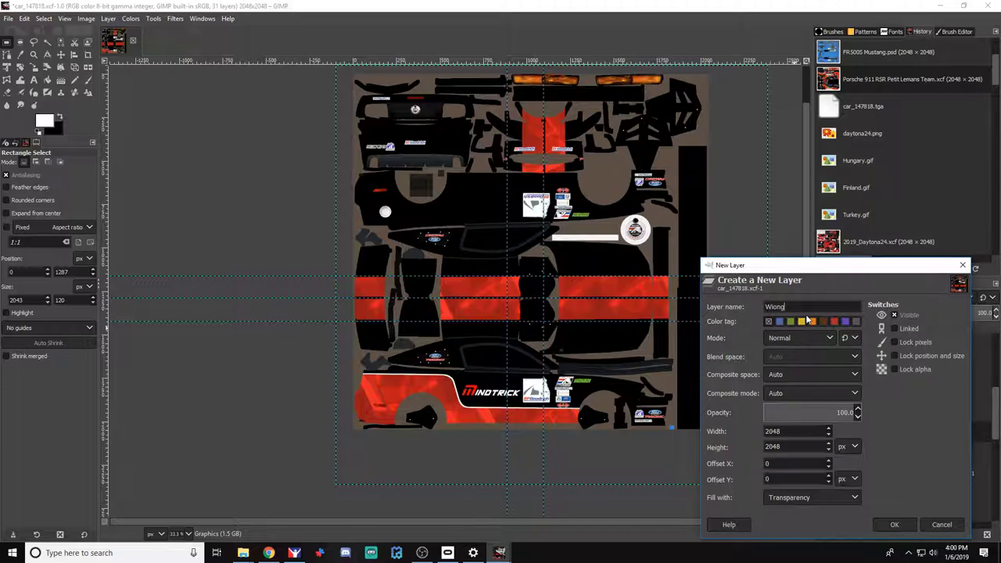
text(ng)
key(Return)
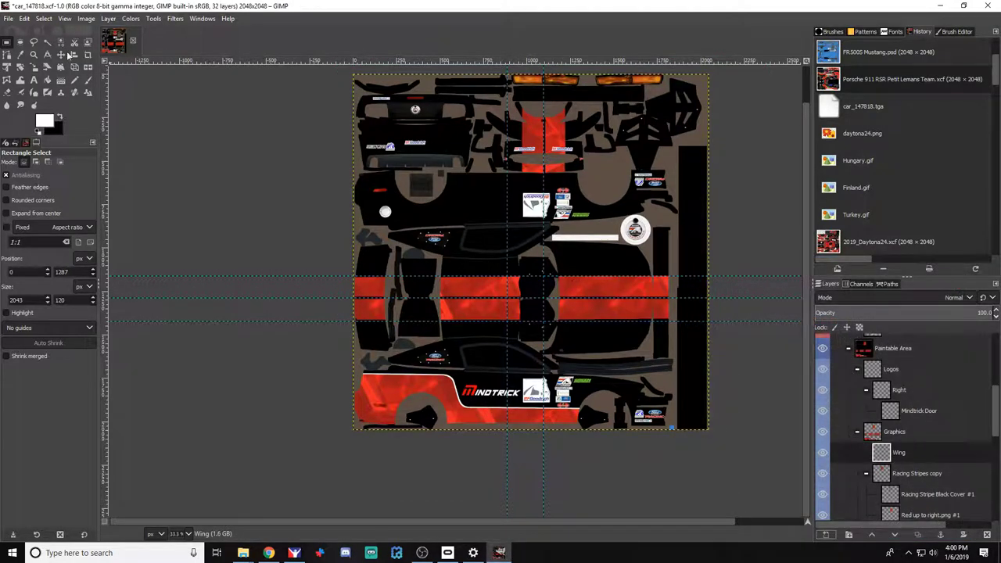
Select the tall black strip along the template's right edge, about 182 × 1646 px, and paint it white on the Wing layer
scroll(698, 264, up, 2)
scroll(699, 264, down, 1)
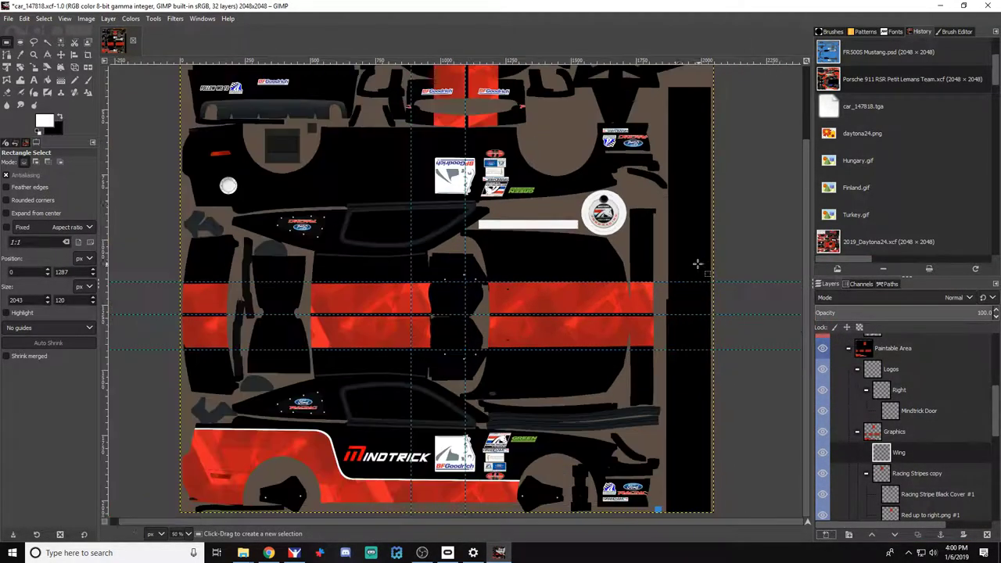
drag(664, 83, 713, 513)
drag(666, 199, 671, 201)
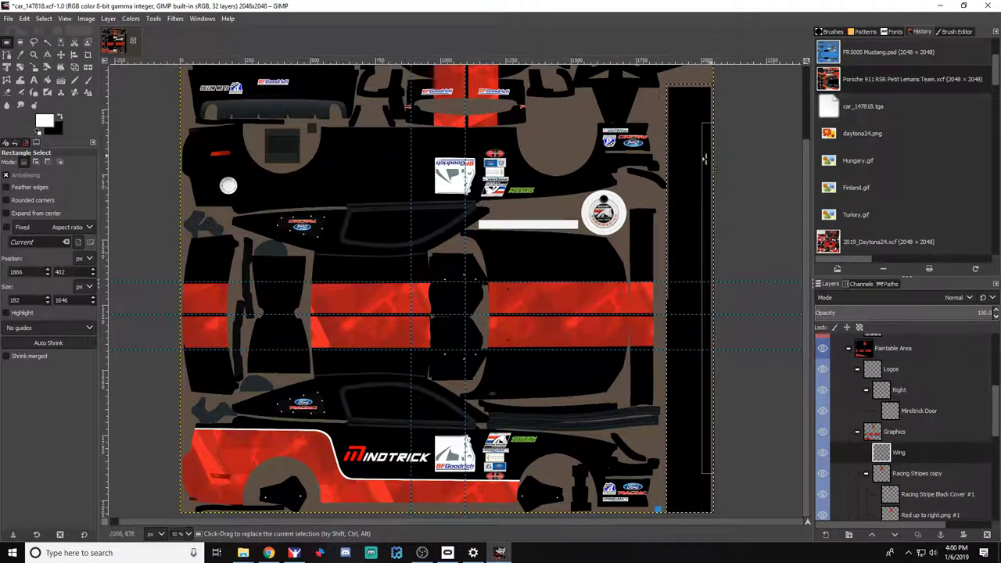
key(p)
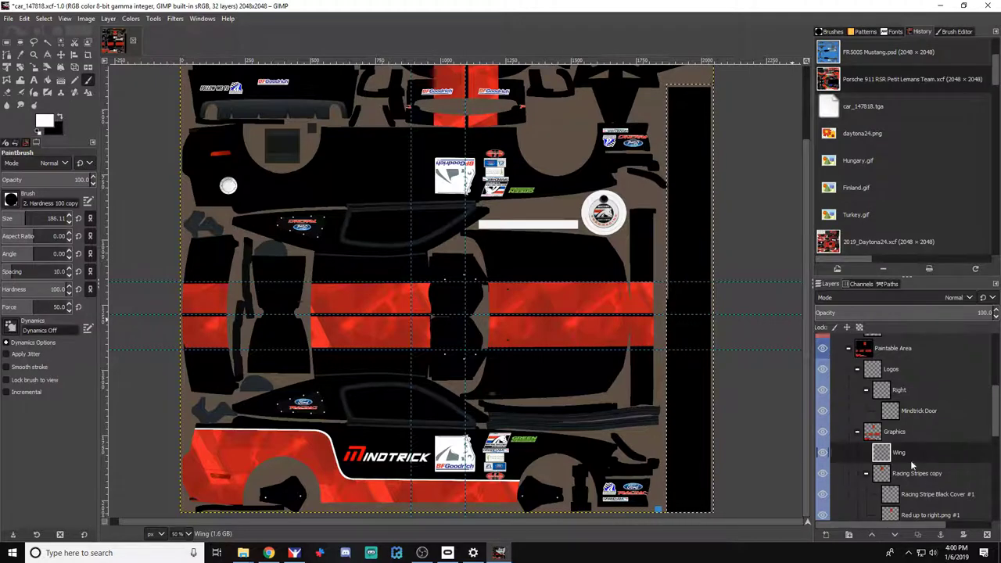
mouse_move(688, 103)
mouse_down()
mouse_move(717, 100)
mouse_move(699, 99)
mouse_move(732, 341)
mouse_move(719, 506)
mouse_move(705, 508)
mouse_move(696, 376)
mouse_move(705, 125)
mouse_move(692, 108)
mouse_move(681, 315)
mouse_move(692, 512)
mouse_up()
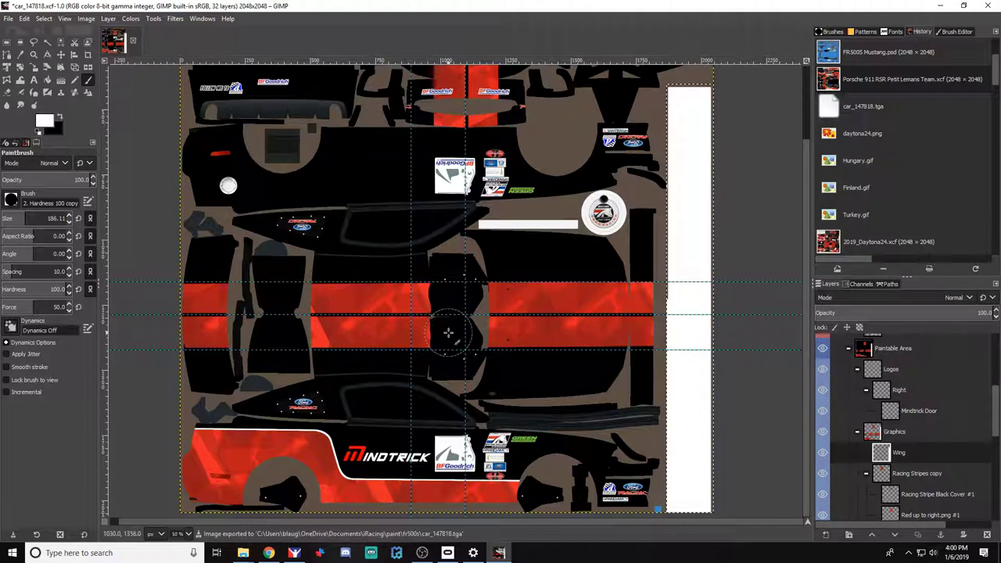
Switch to iRacing, reload the paint and inspect the white area on the Mustang's rear wing
key(alt+Tab)
key(ctrl+r)
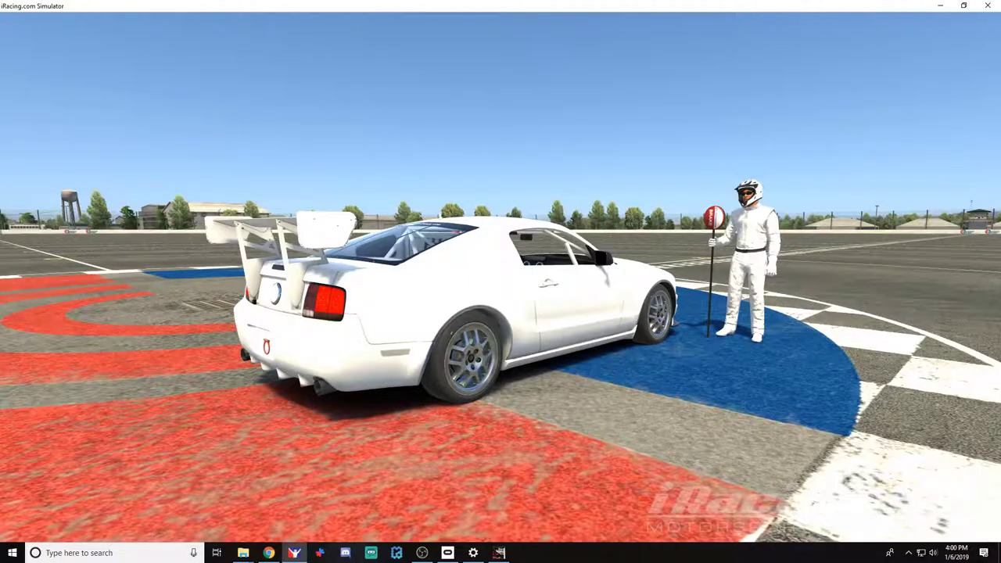
drag(437, 313, 582, 312)
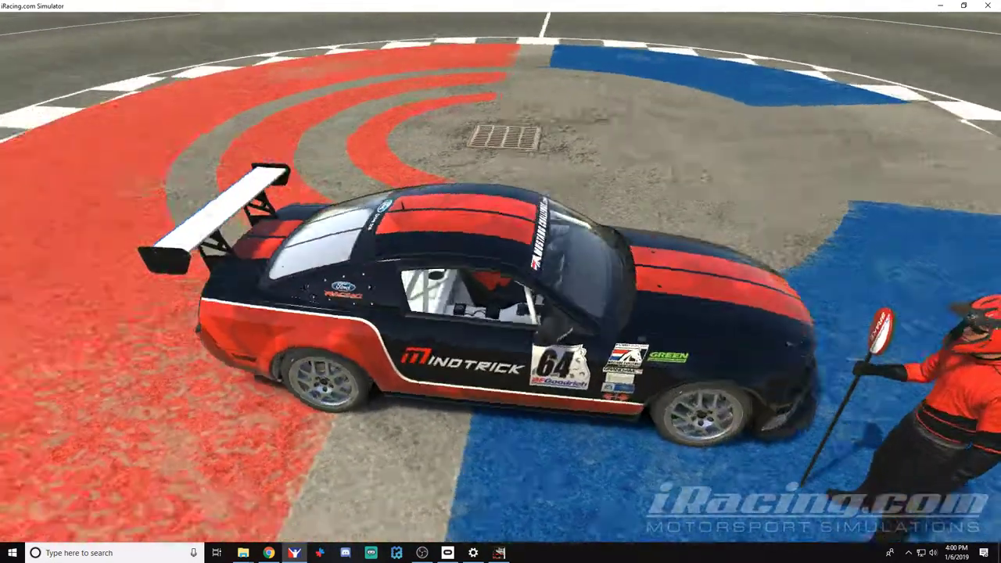
Add the Mindtrick Hermese image from the Assets > Mindtrick folder to the GIMP template as a new layer
key(alt+Tab)
key(alt+Tab)
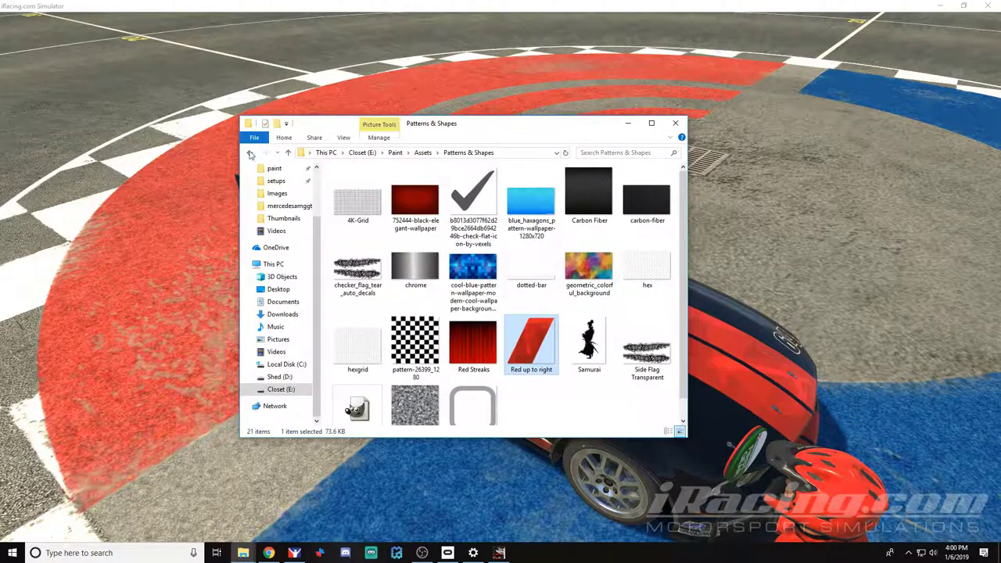
click(250, 154)
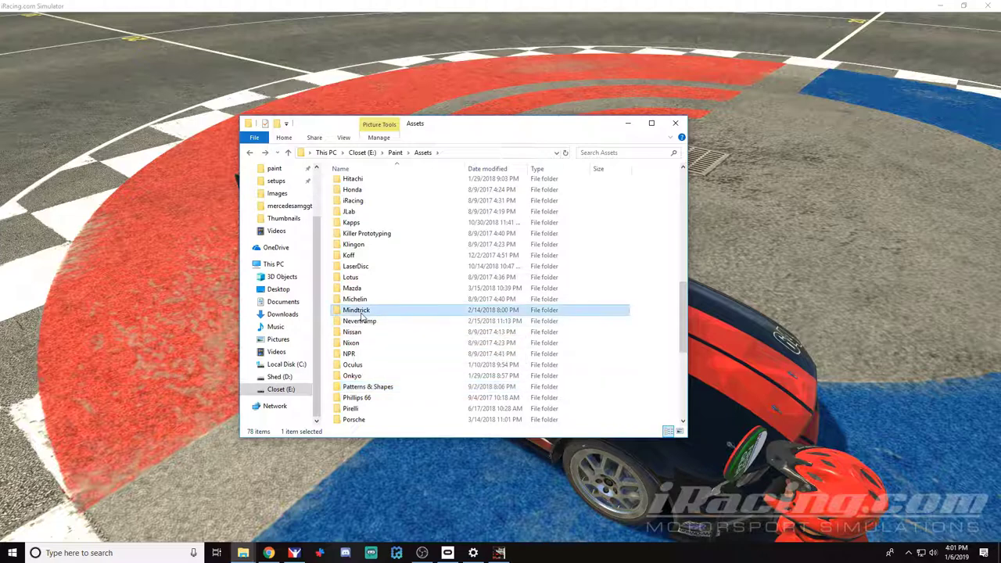
double_click(358, 310)
click(646, 215)
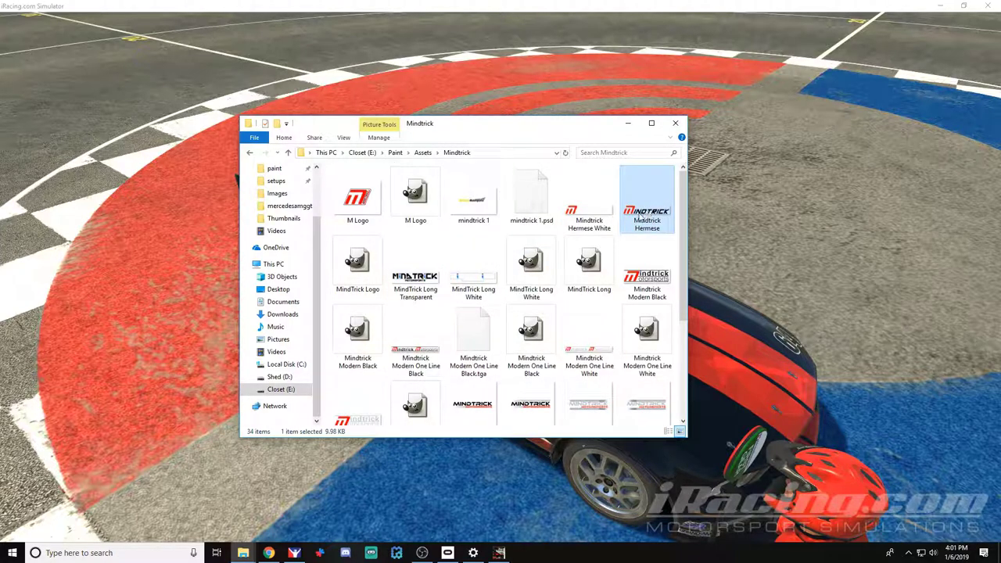
key(alt+Tab)
key(alt+Tab)
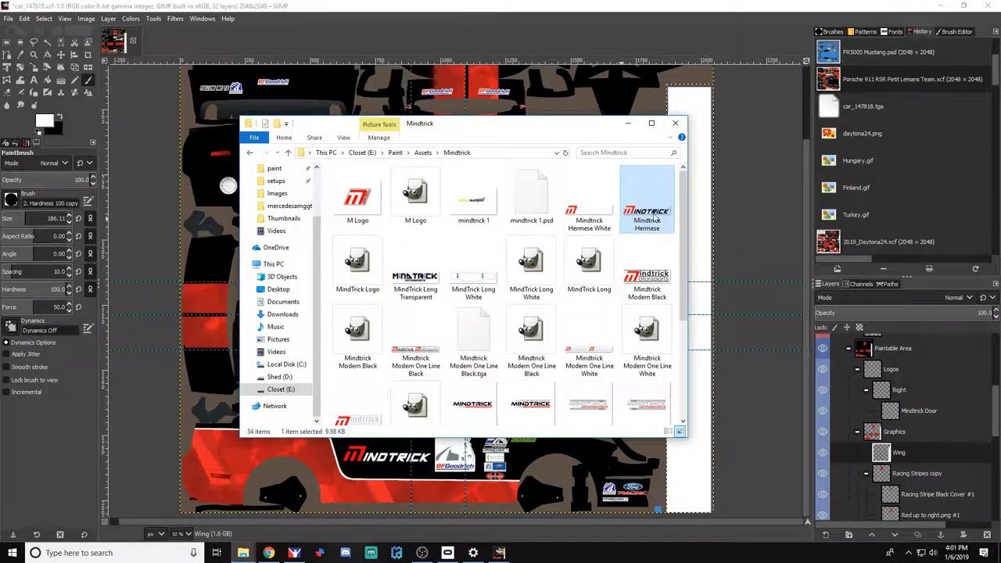
drag(646, 215, 359, 494)
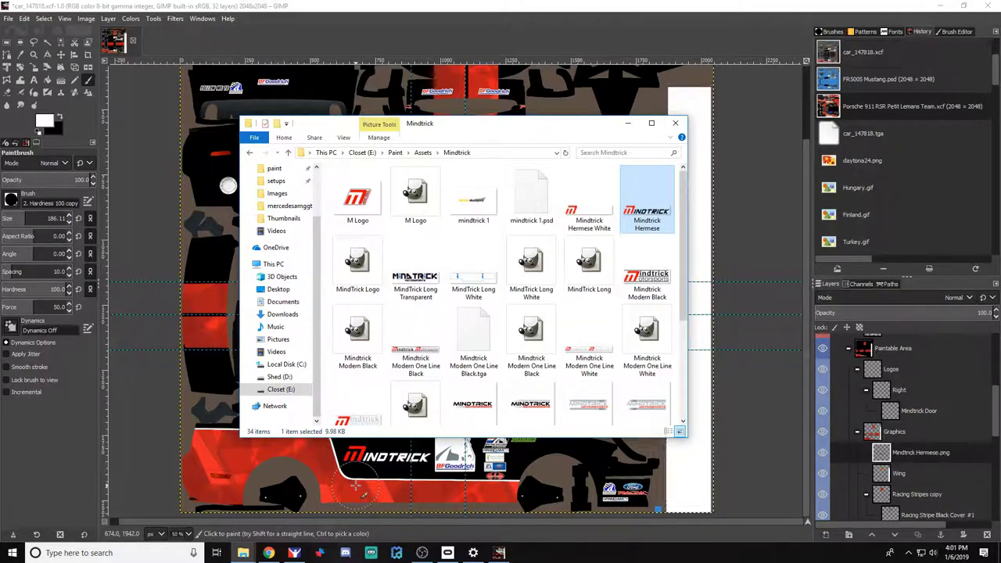
Move the Mindtrick Hermese logo toward the white wing strip and try to rotate it
click(60, 54)
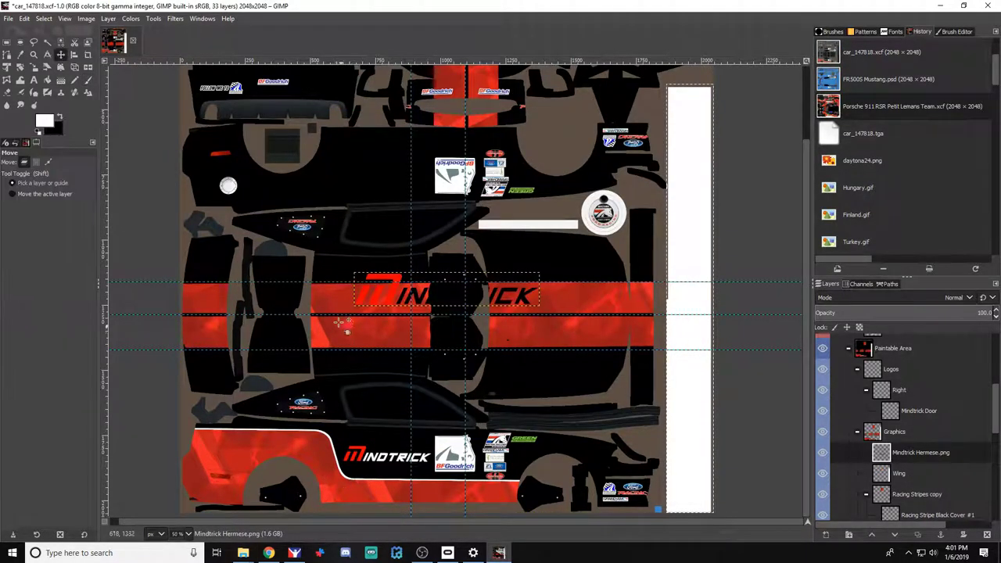
drag(386, 294, 551, 345)
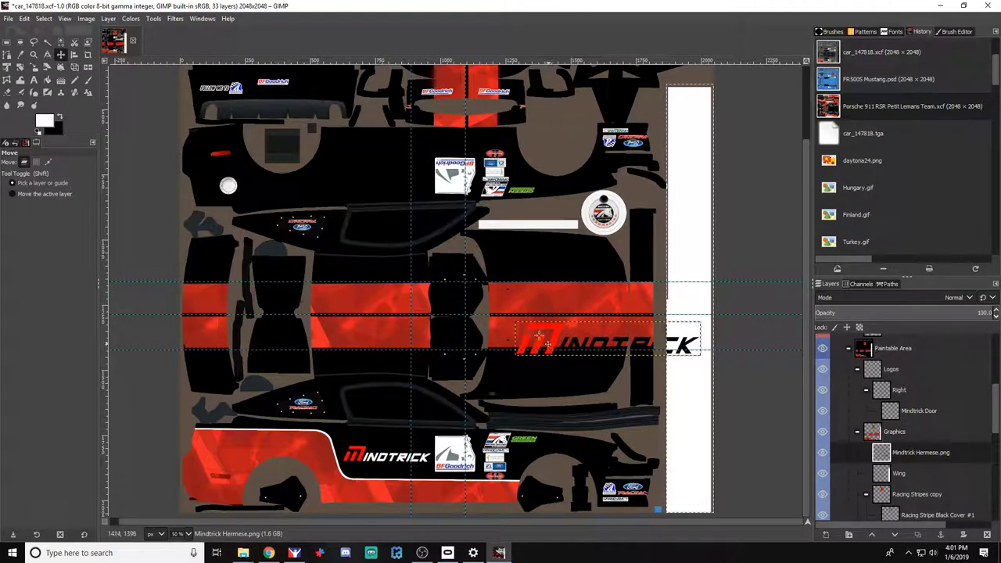
click(20, 66)
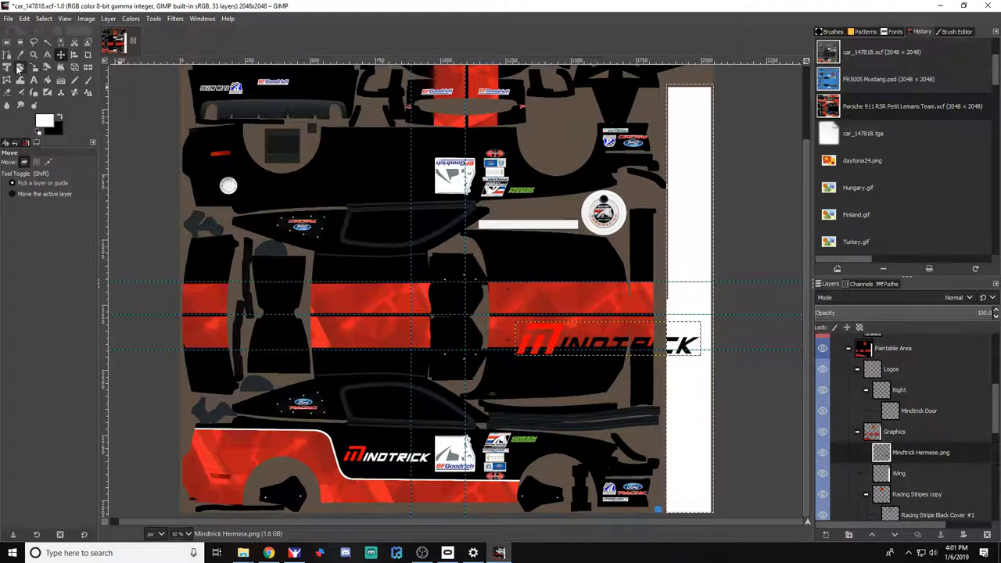
click(582, 341)
click(764, 153)
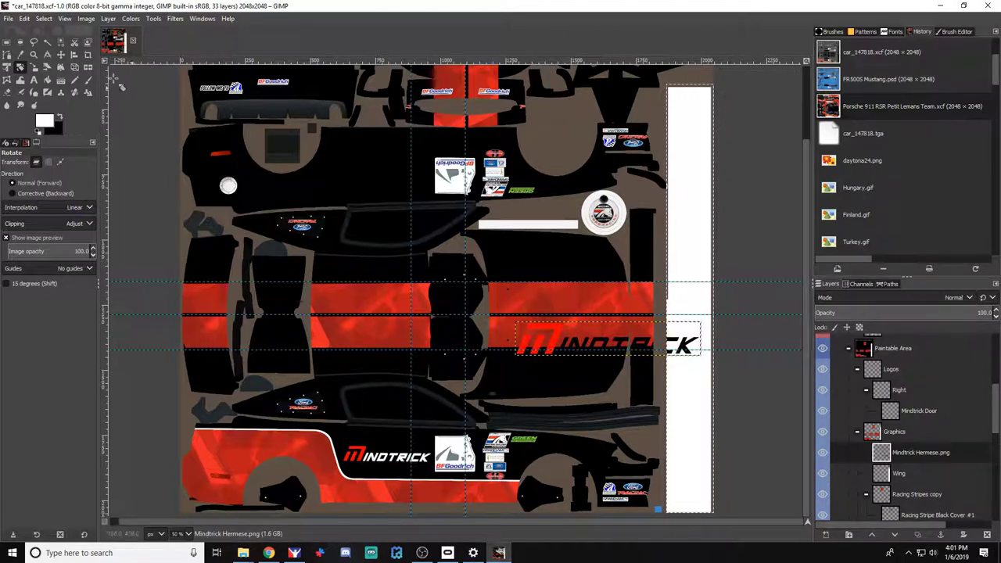
Clear the selection and rotate the Mindtrick Hermese logo by 90 degrees
click(43, 18)
click(59, 45)
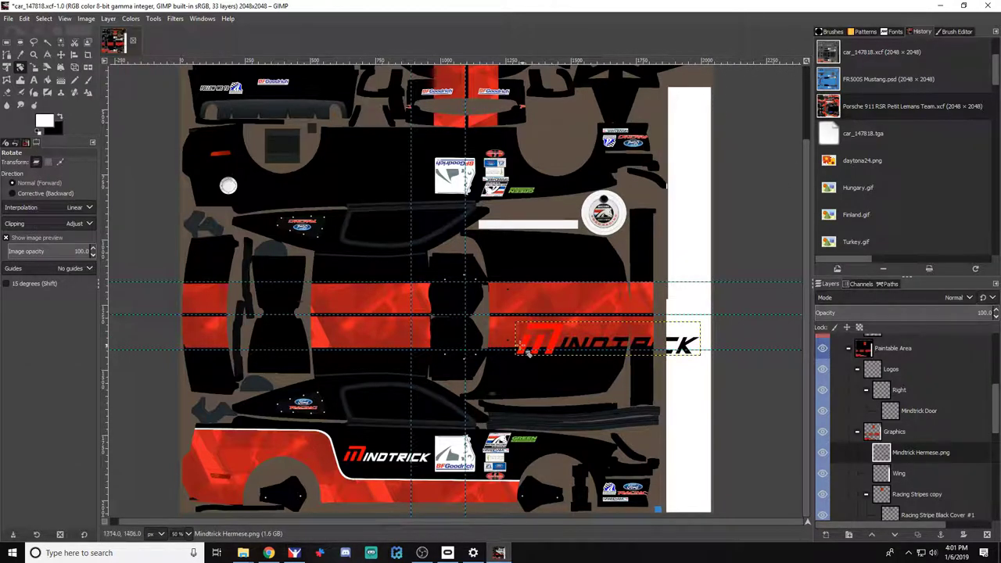
click(581, 344)
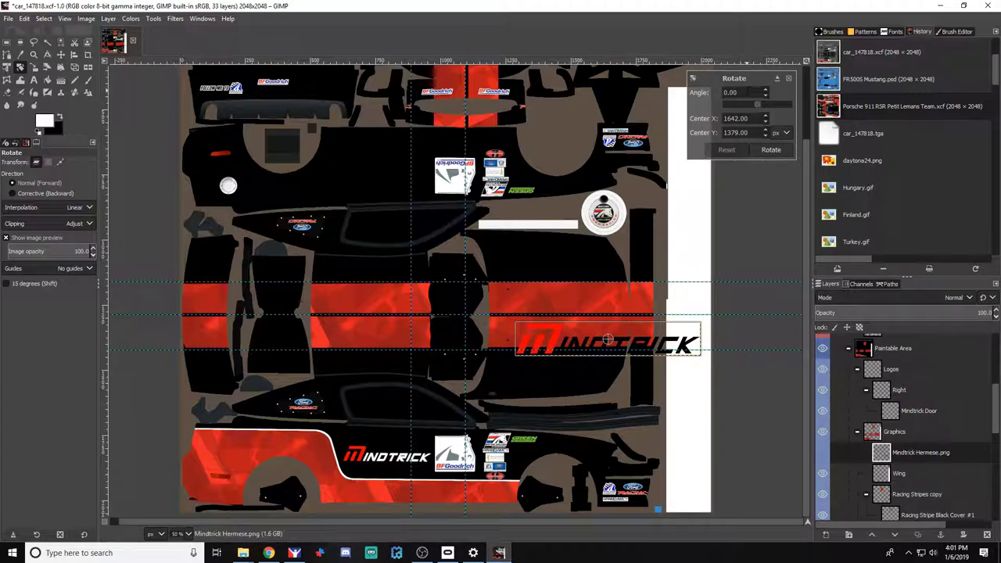
text(90)
key(Tab)
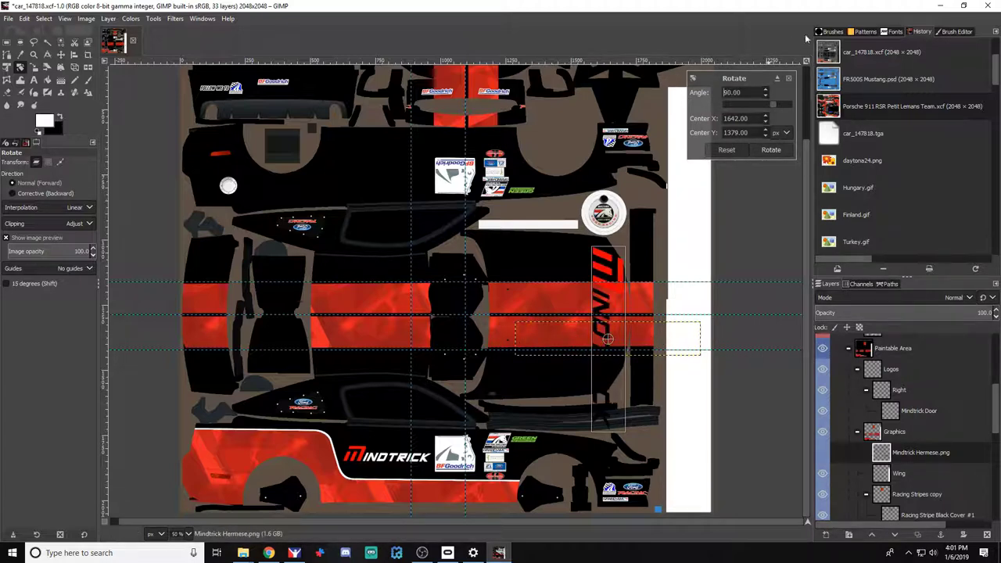
click(771, 150)
Move the rotated Mindtrick logo onto the lower part of the white wing strip
key(m)
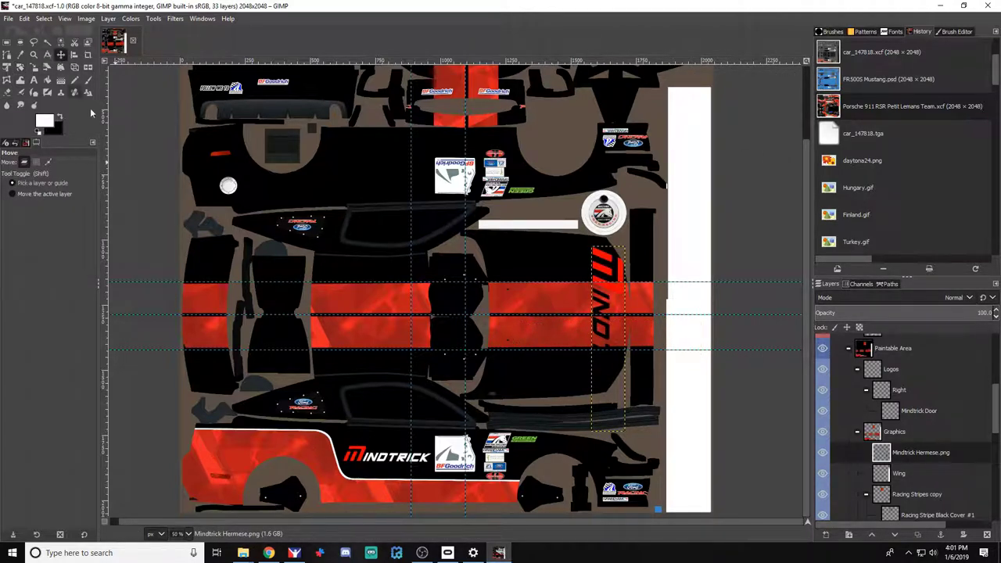
ctrl+scroll(609, 315, up, 1)
scroll(608, 315, down, 1)
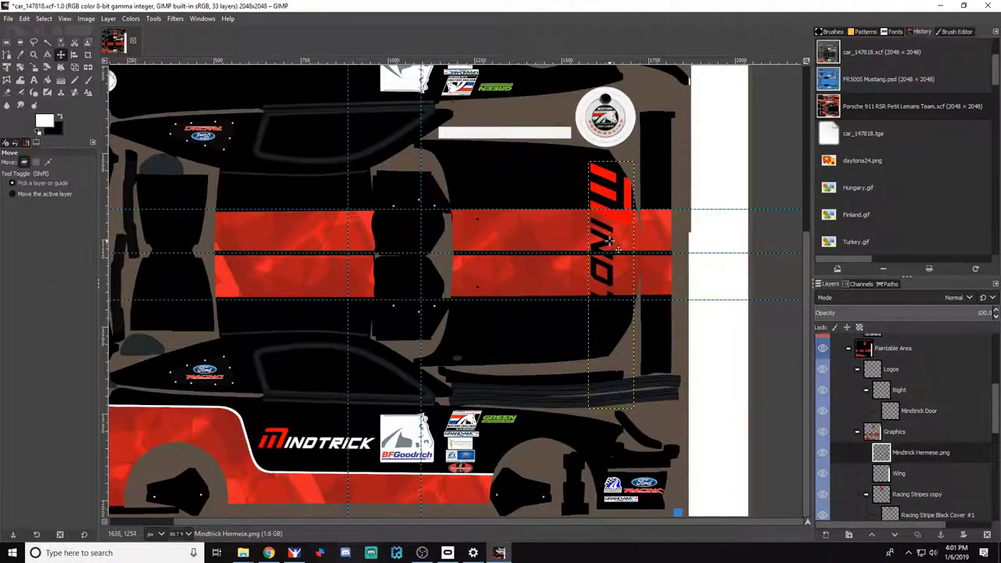
drag(609, 243, 731, 401)
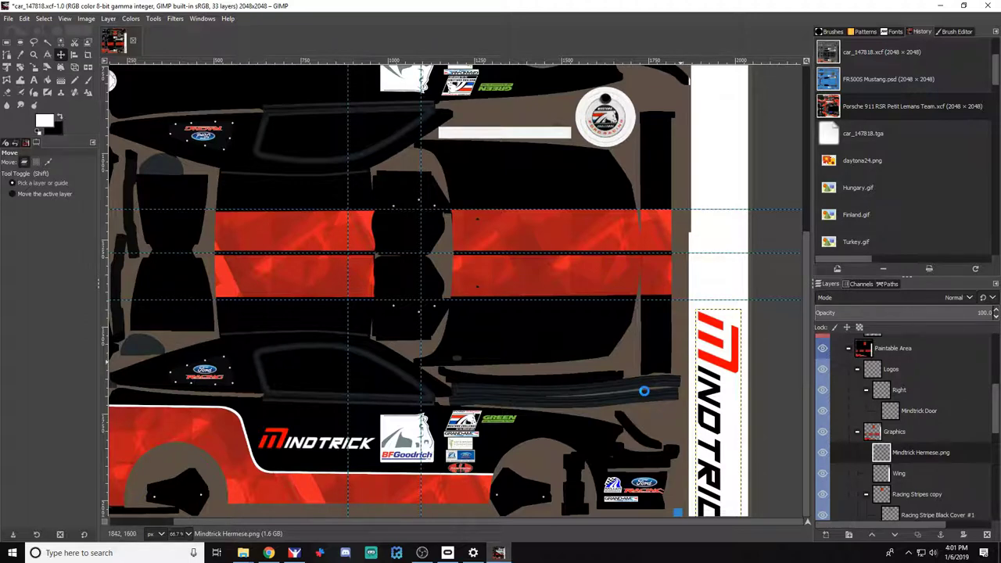
Switch to iRacing and check the Mindtrick logo's placement on the Mustang's rear wing
key(alt+Tab)
key(alt+Tab)
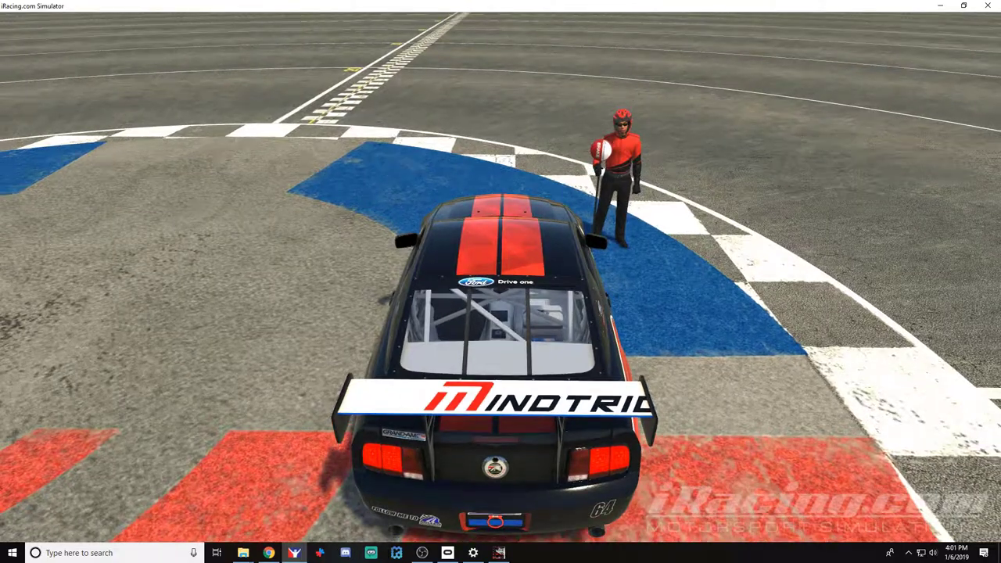
Switch back to GIMP, show the Wire layer and hide the white Wing layer
key(alt+Tab)
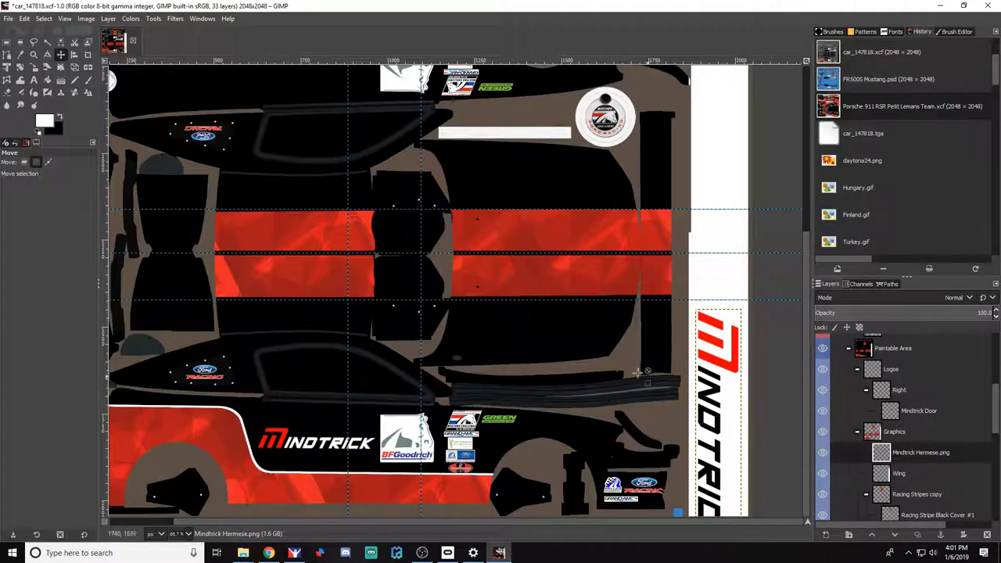
scroll(895, 401, up, 3)
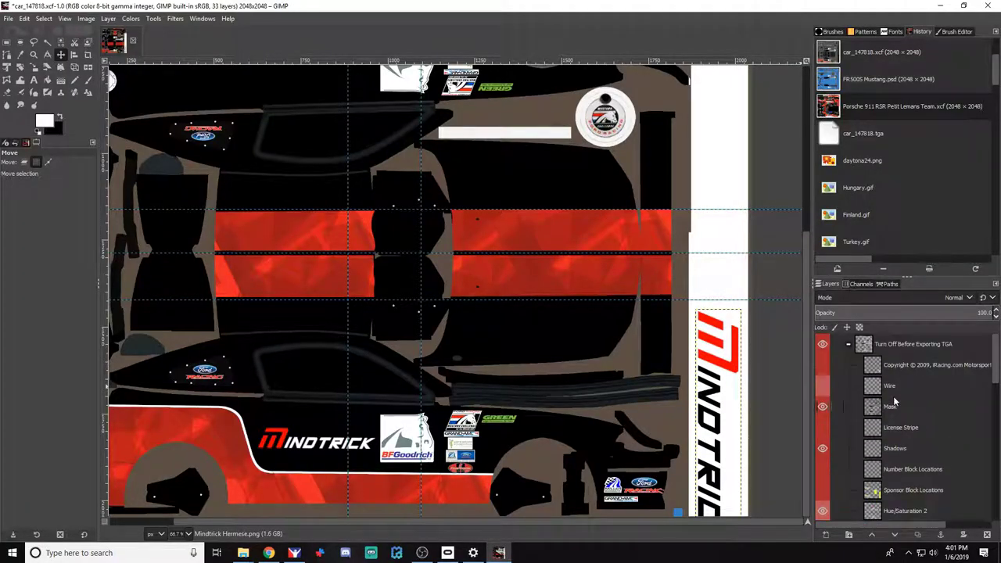
click(822, 386)
scroll(882, 418, down, 5)
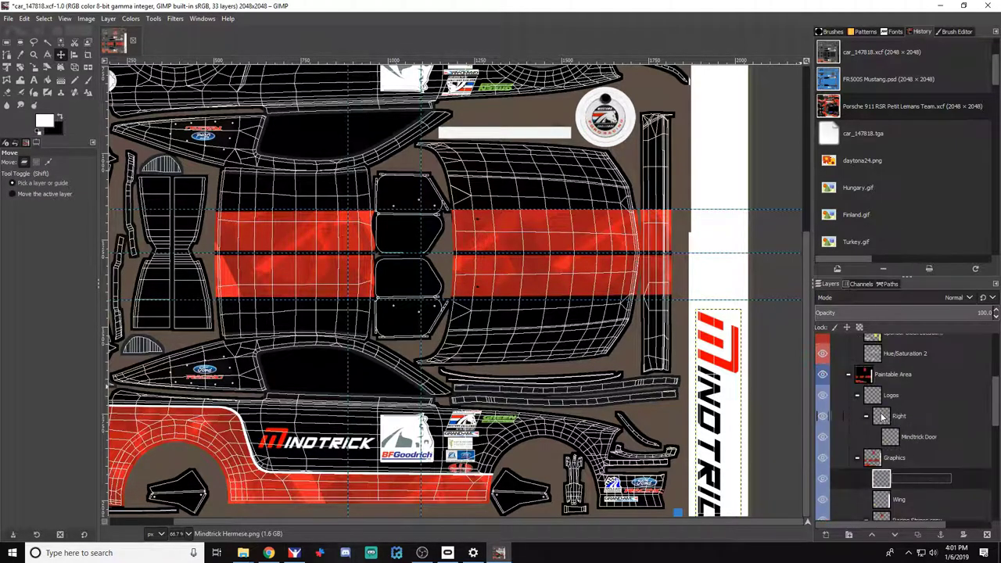
scroll(886, 422, up, 2)
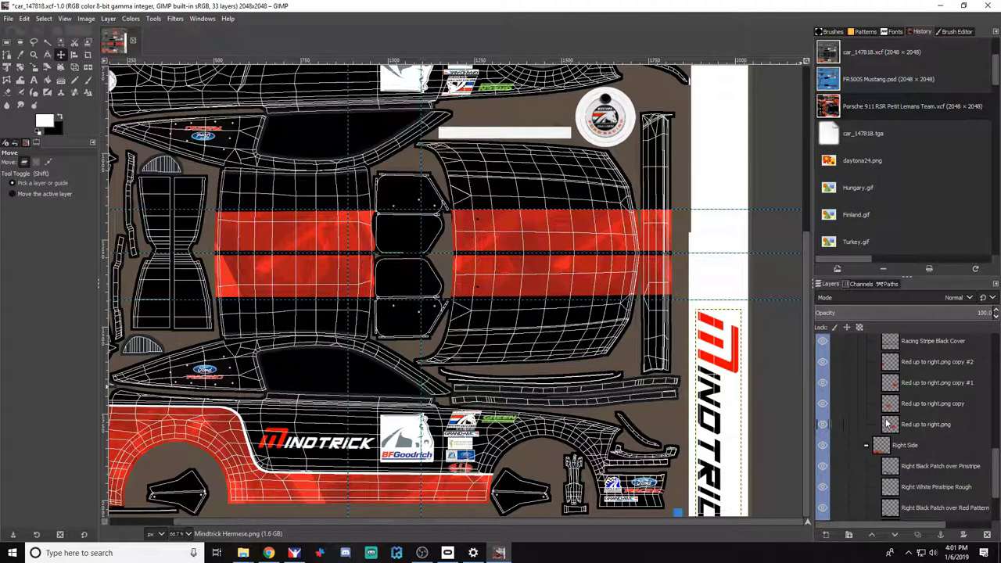
click(823, 395)
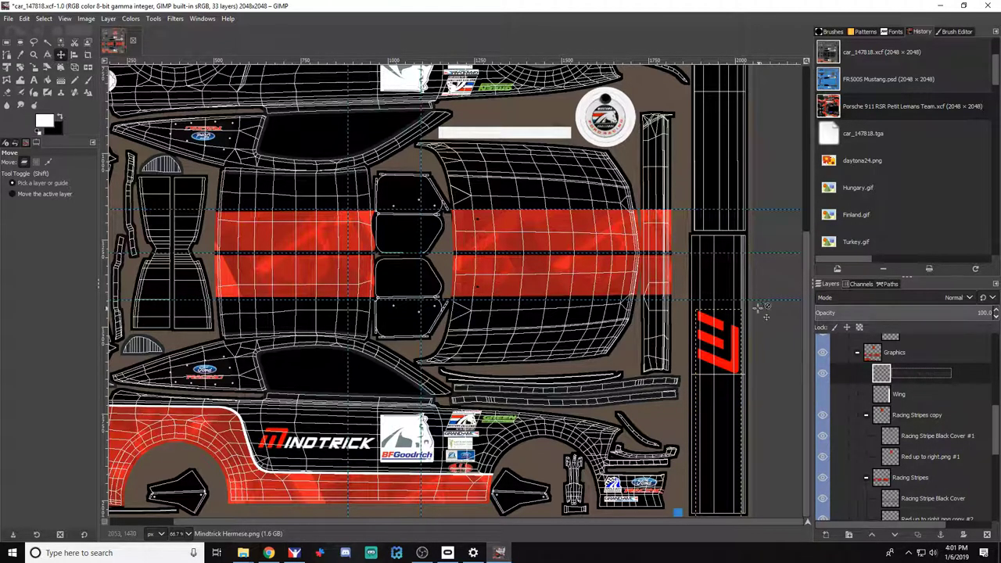
Nudge the Mindtrick Hermese logo upward along the wing panel to fit it within the wireframe
click(719, 338)
key(shift)
key(Up)
key(Up)
key(Up)
key(Up)
key(Up)
key(Up)
key(Up)
key(Up)
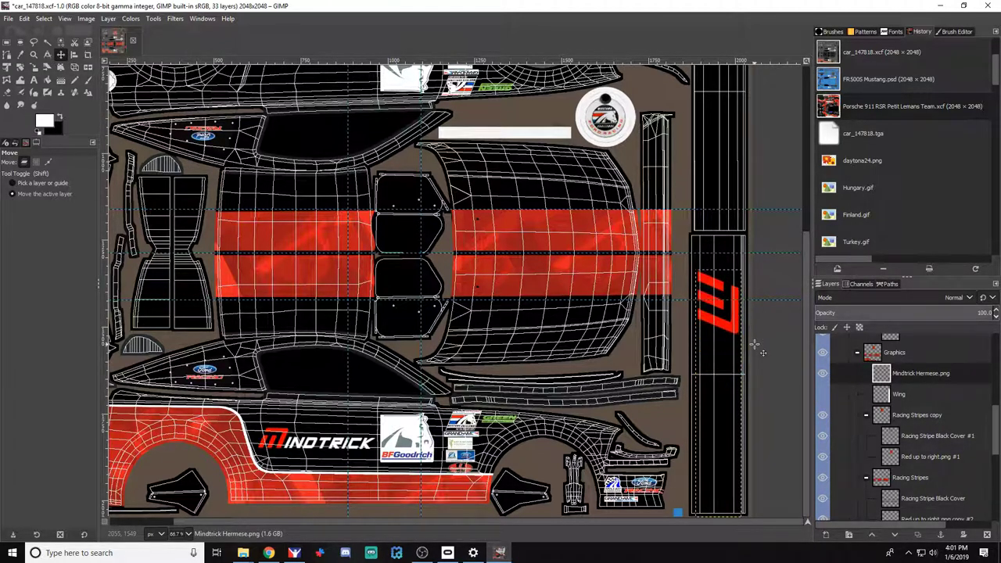
key(Down)
key(Down)
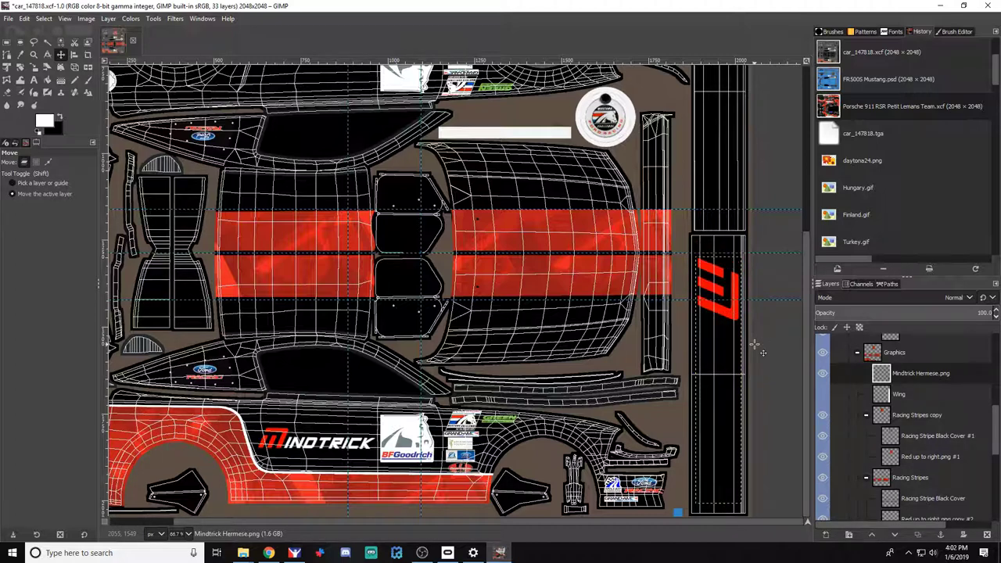
key(Up)
key(Up)
key(Up)
key(Up)
key(Up)
key(Up)
key(Up)
key(Up)
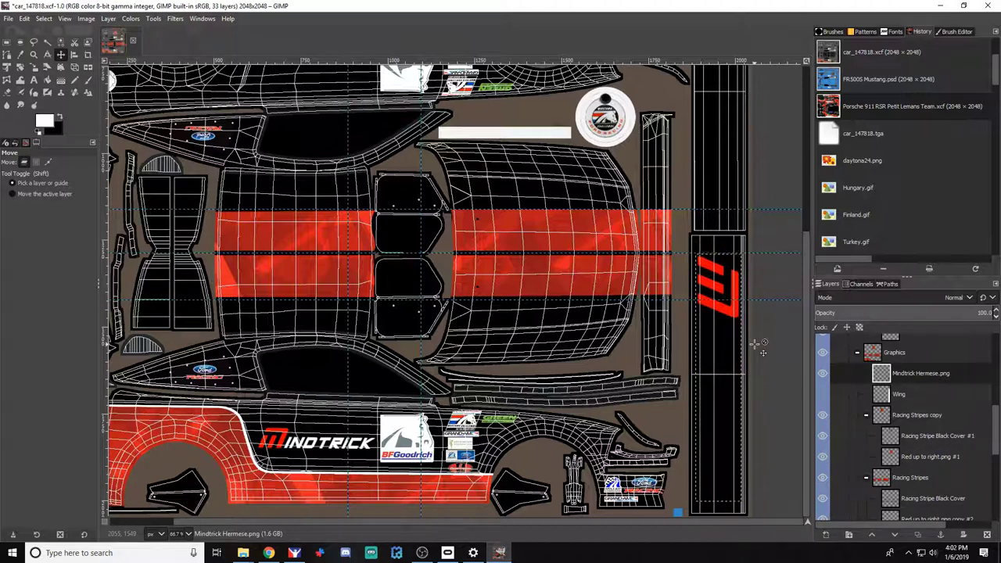
key(Up)
key(Up)
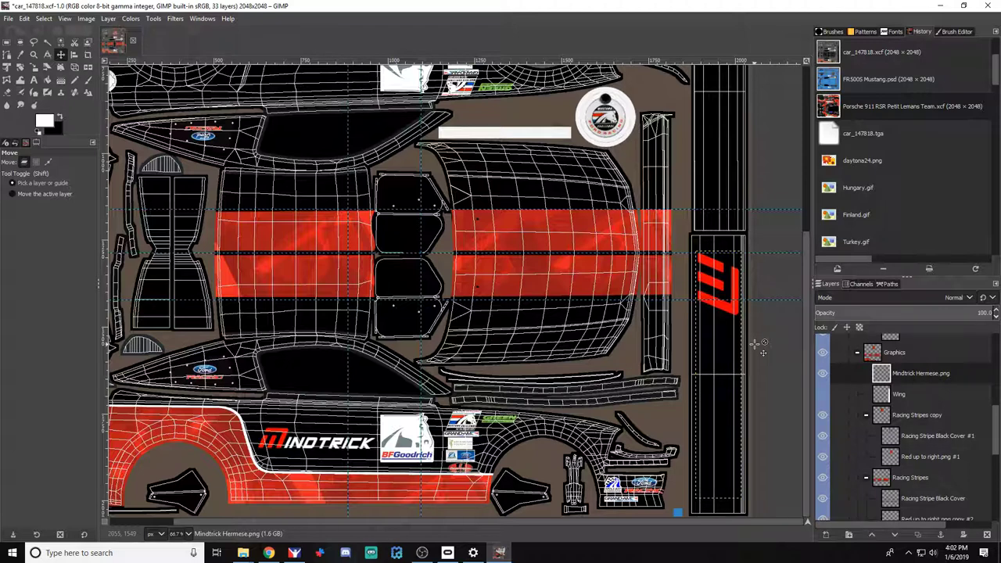
Move a horizontal guide to the wing panel's middle line and centre the Mindtrick Hermese logo on it within the panel's width
drag(682, 299, 705, 373)
drag(733, 311, 734, 327)
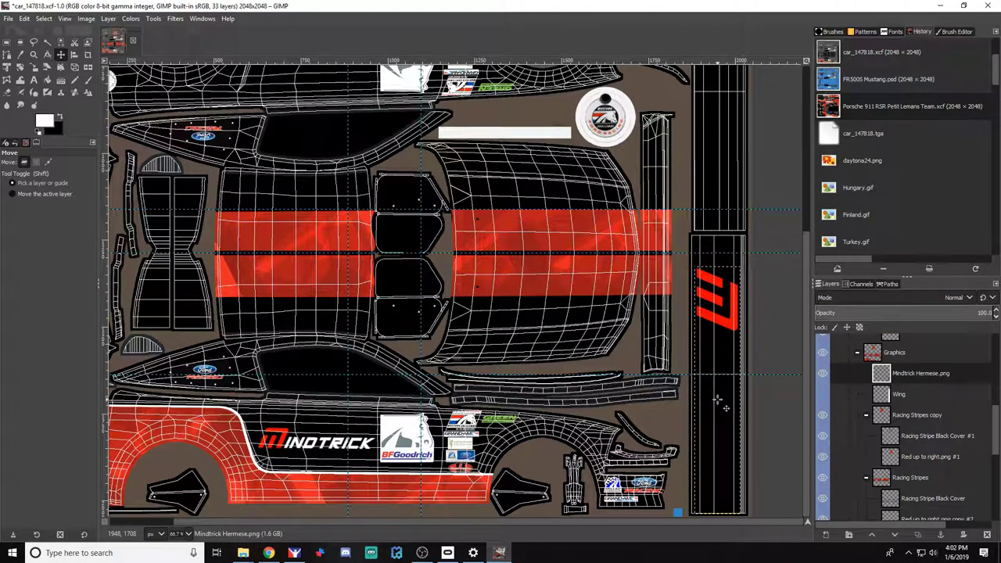
scroll(717, 400, up, 3)
scroll(787, 133, up, 1)
drag(762, 100, 755, 120)
scroll(740, 209, up, 2)
drag(726, 256, 715, 185)
scroll(600, 301, down, 4)
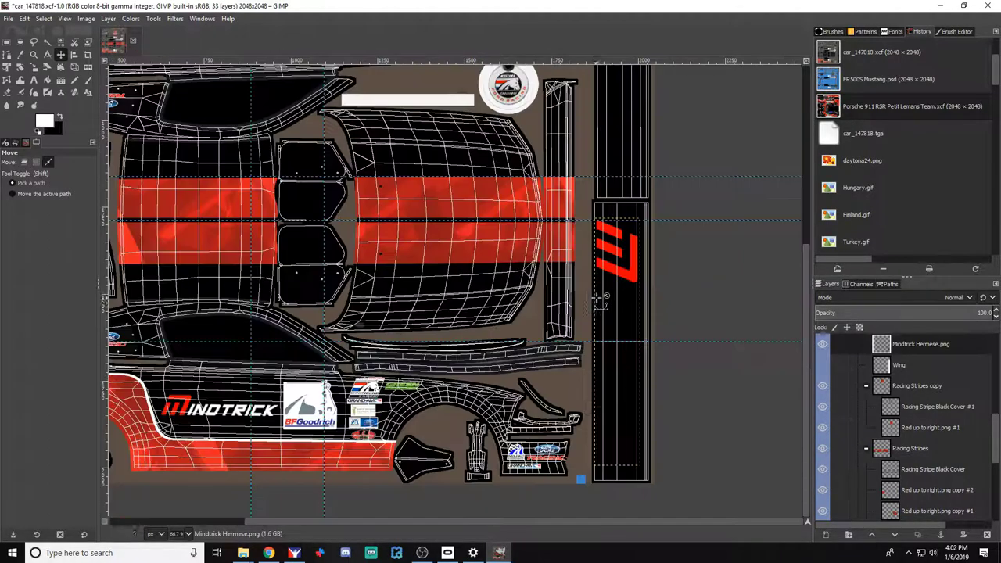
key(ctrl+z)
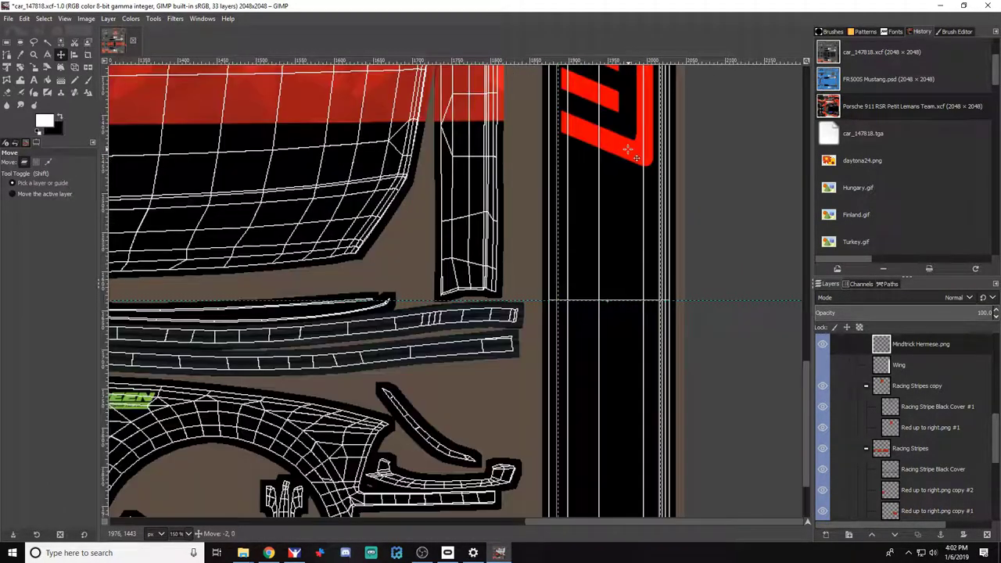
drag(627, 149, 625, 150)
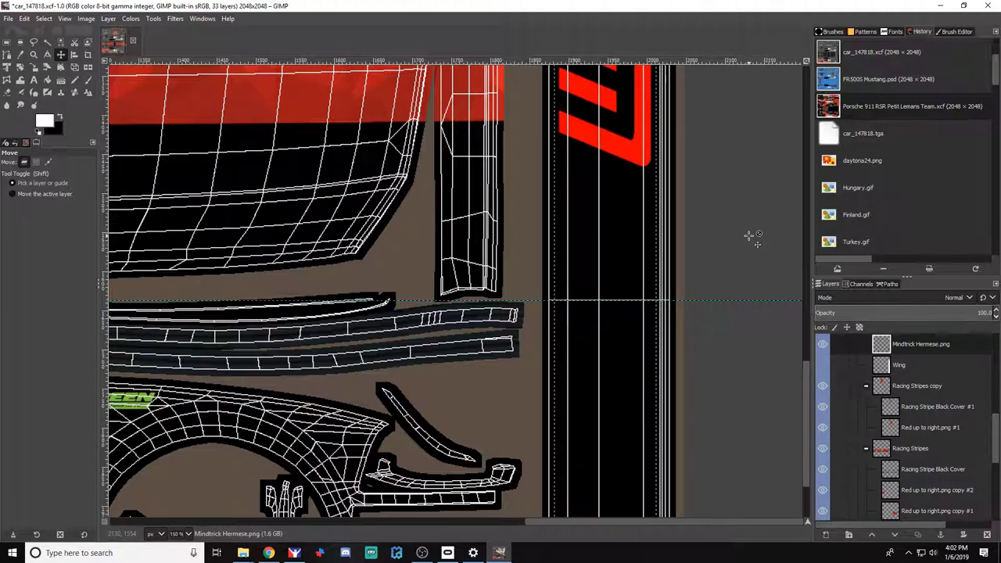
Export the livery with the Wing layer shown and check the logo's placement on the Mustang's wing in iRacing
click(821, 365)
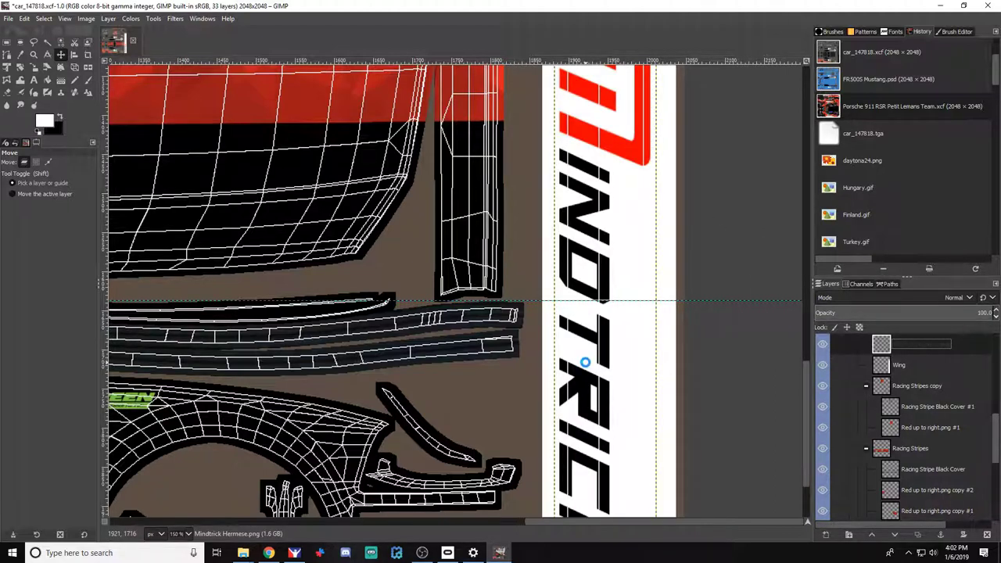
key(alt+Tab)
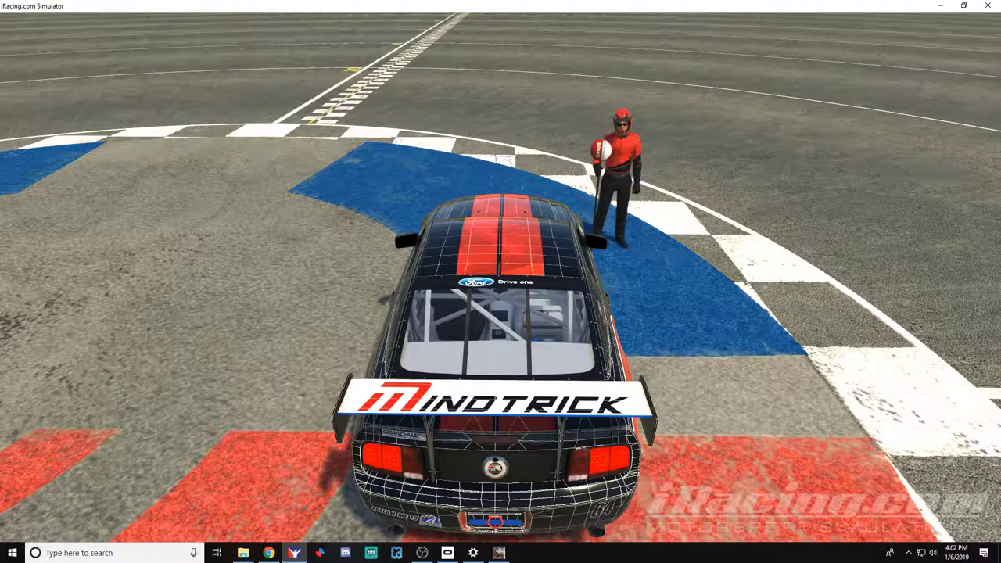
key(alt+Tab)
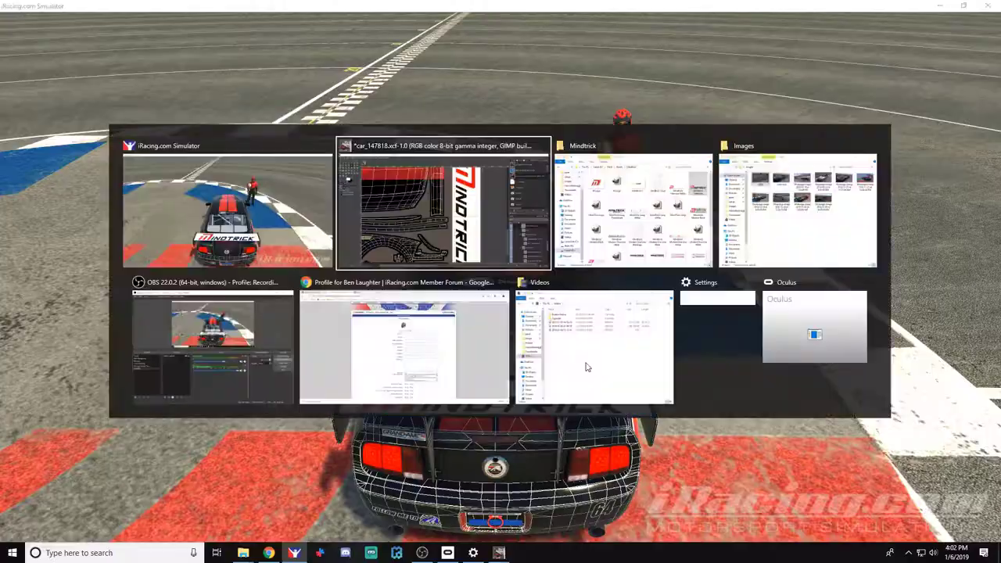
Move the Mindtrick Hermese layer into the Logos group and place it in a new layer group named Wing
scroll(904, 387, up, 1)
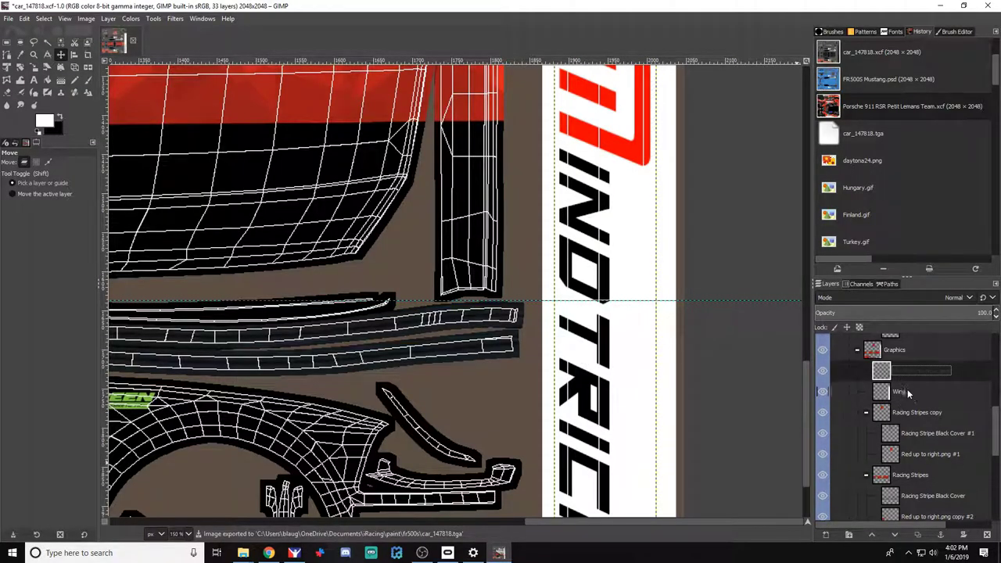
scroll(888, 389, up, 2)
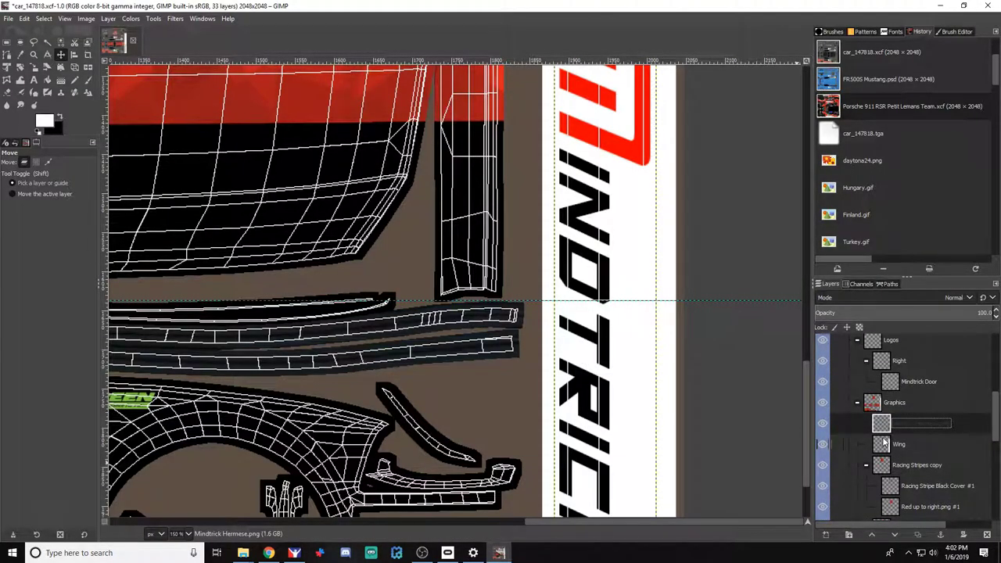
drag(885, 423, 888, 358)
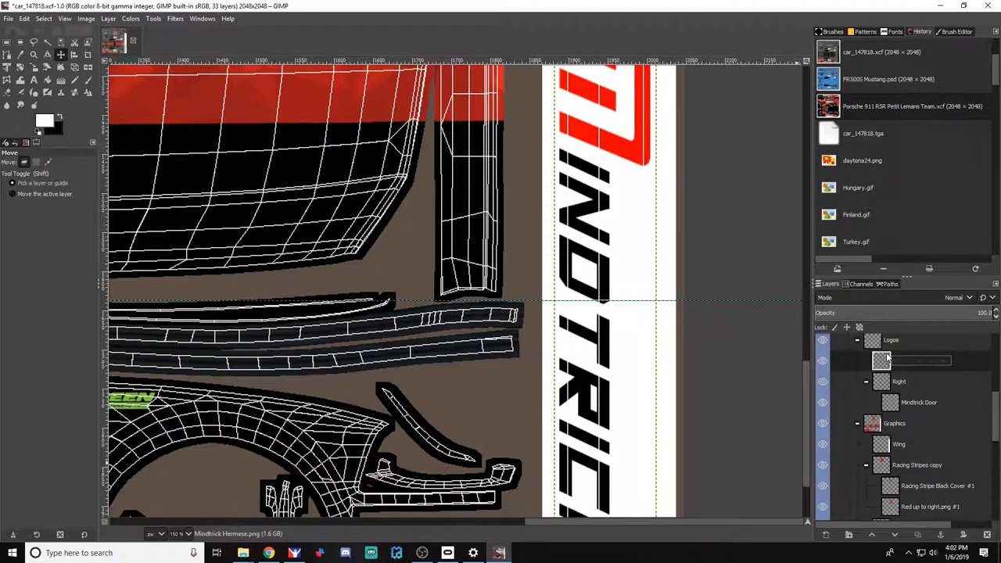
click(848, 534)
double_click(903, 365)
key(BackSpace)
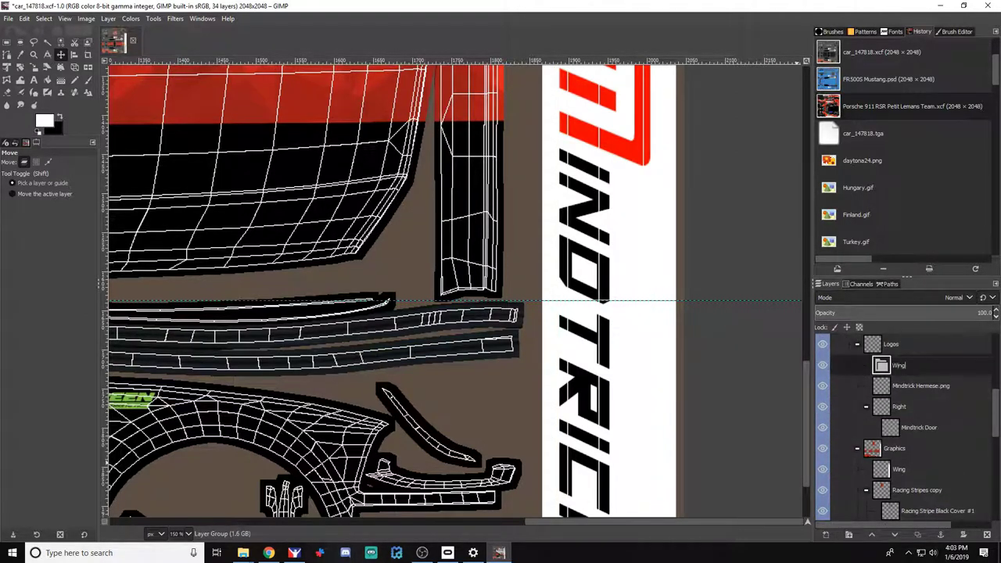
drag(923, 390, 903, 369)
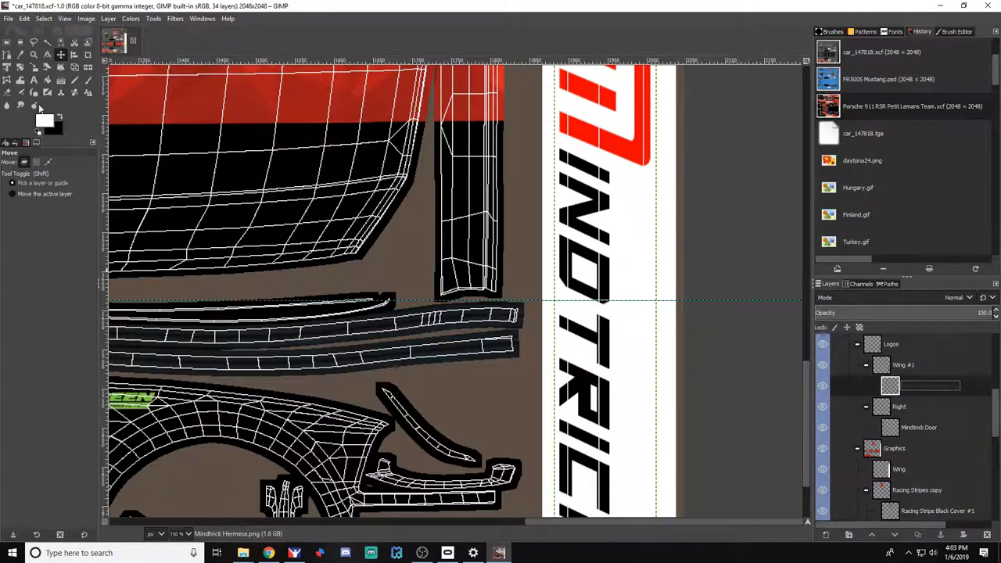
Rotate the Mindtrick Hermese logo on the wing by -180 degrees
click(20, 68)
click(571, 267)
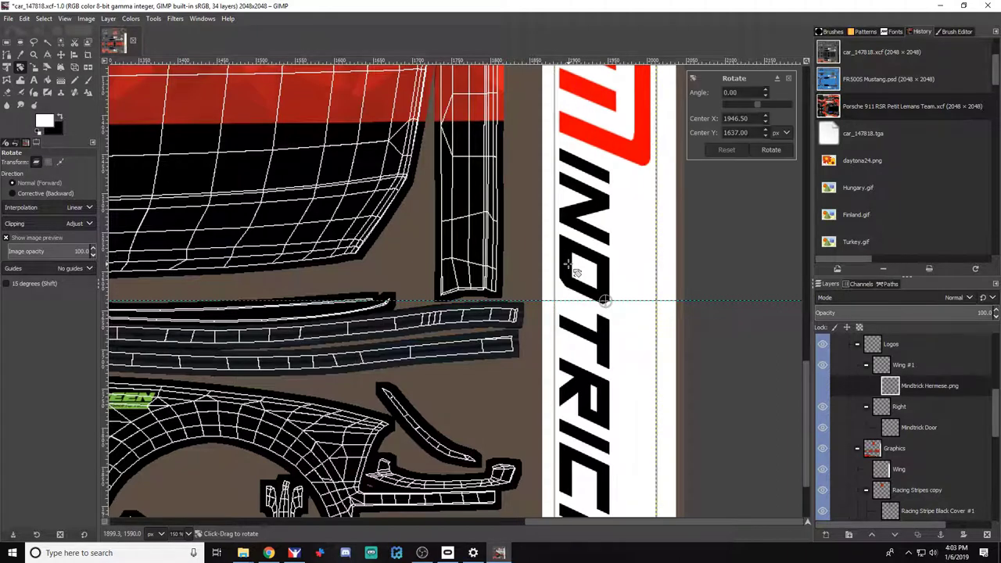
drag(757, 104, 723, 104)
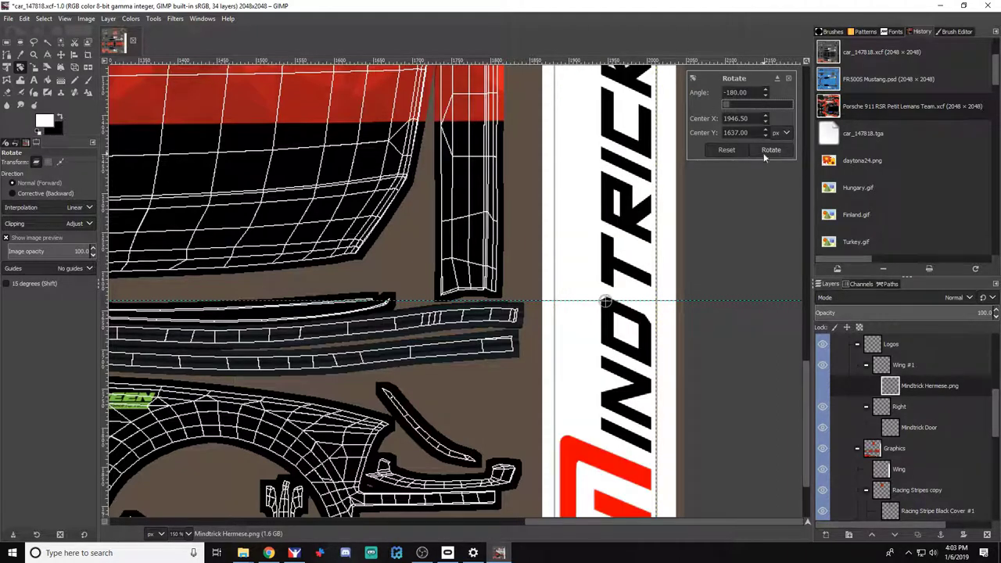
click(770, 150)
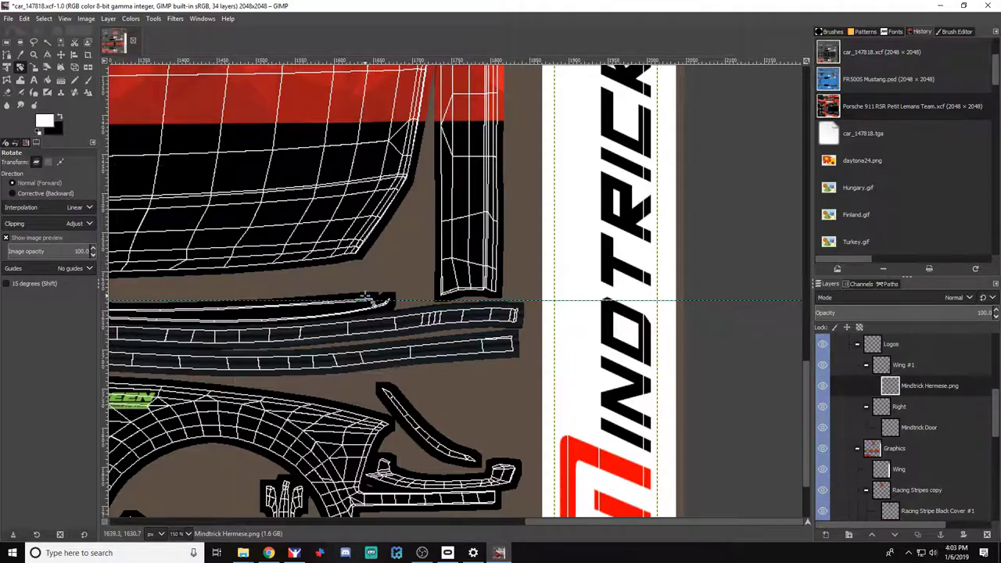
Switch to iRacing, reload the car textures and inspect the Mustang's rear wing from behind
key(alt+Tab)
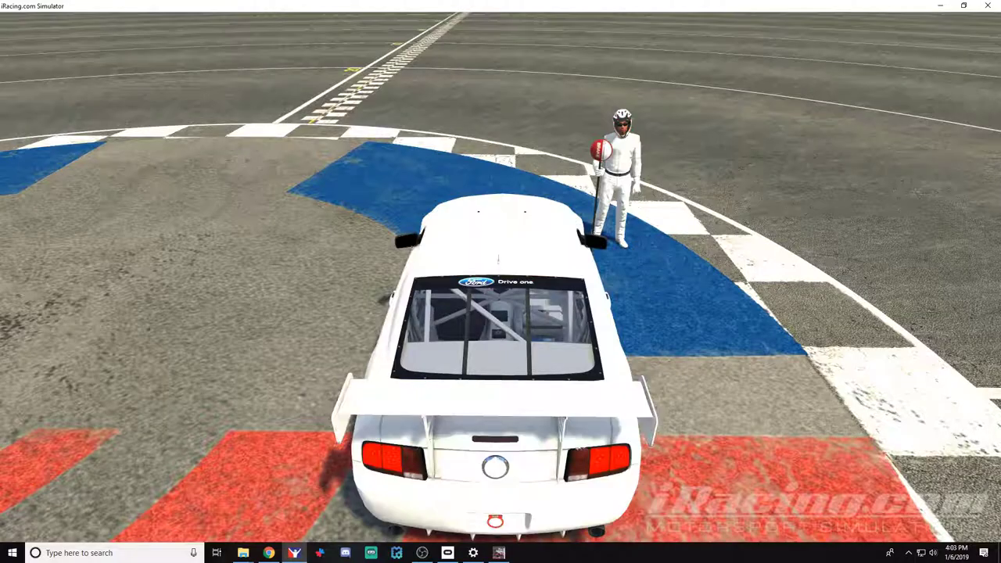
key(ctrl+r)
drag(438, 281, 688, 286)
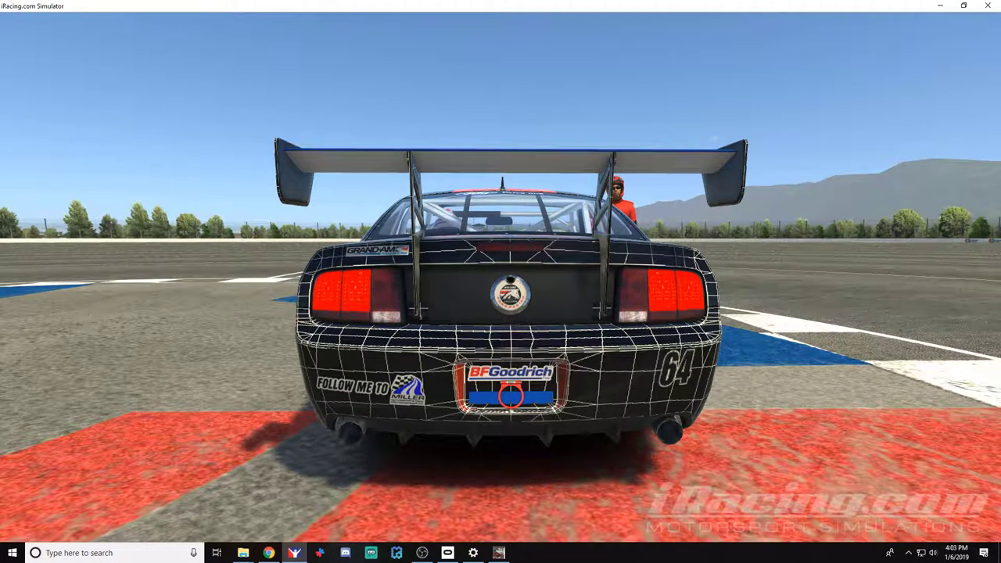
Switch back to GIMP, hide the Wing layer to inspect the wing wireframe under the logo, and show it again
key(alt+Tab)
scroll(596, 304, down, 3)
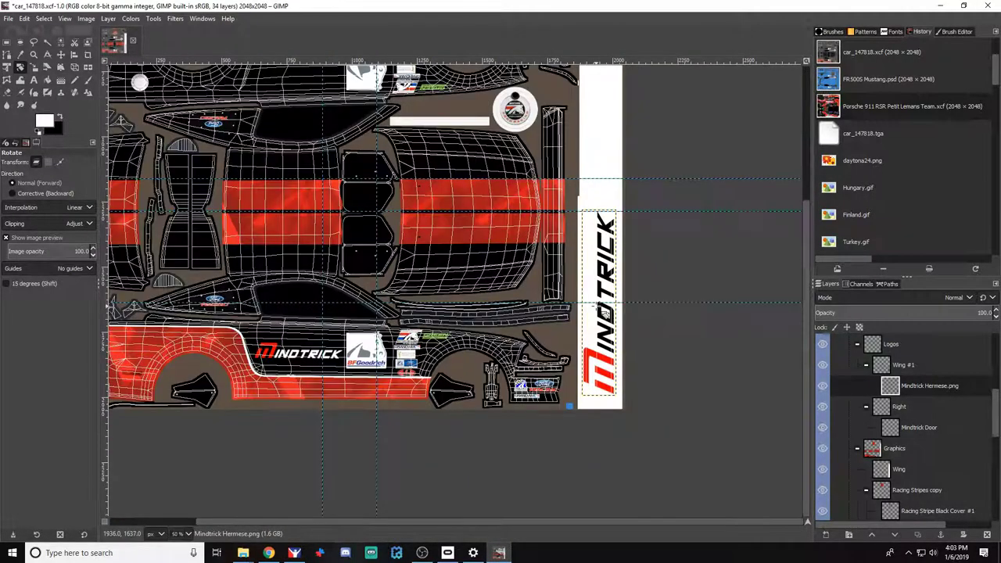
scroll(855, 426, down, 4)
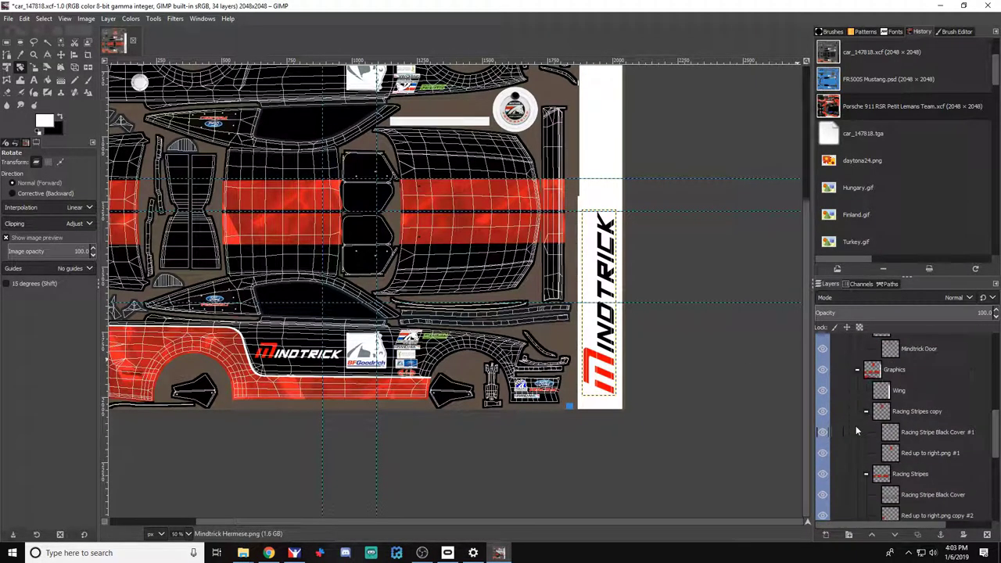
click(822, 390)
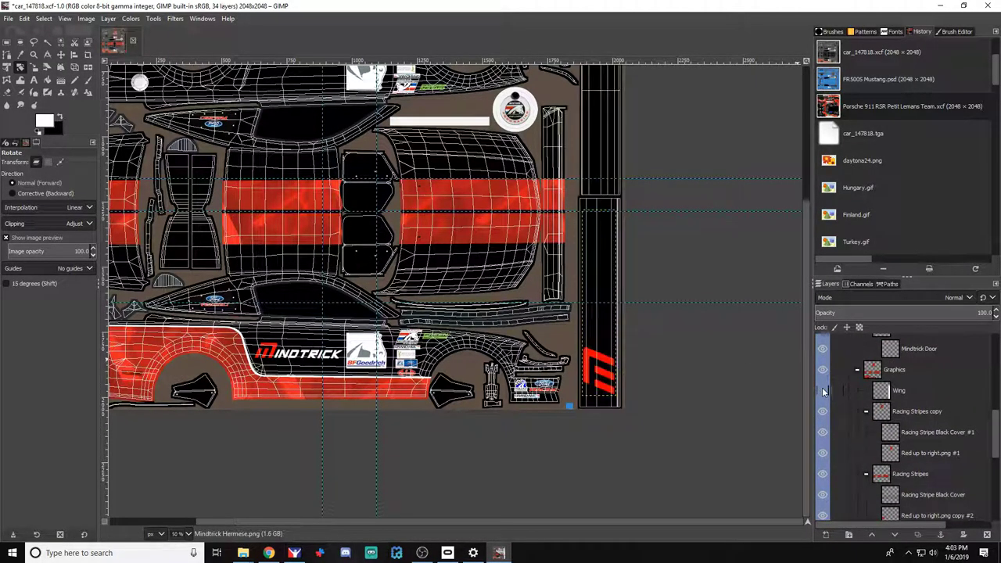
click(920, 395)
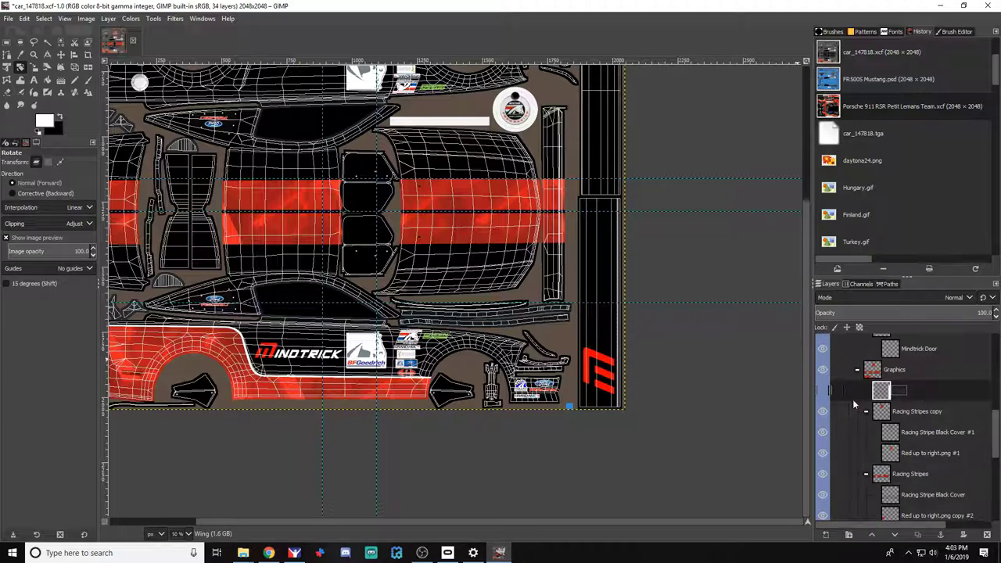
click(822, 391)
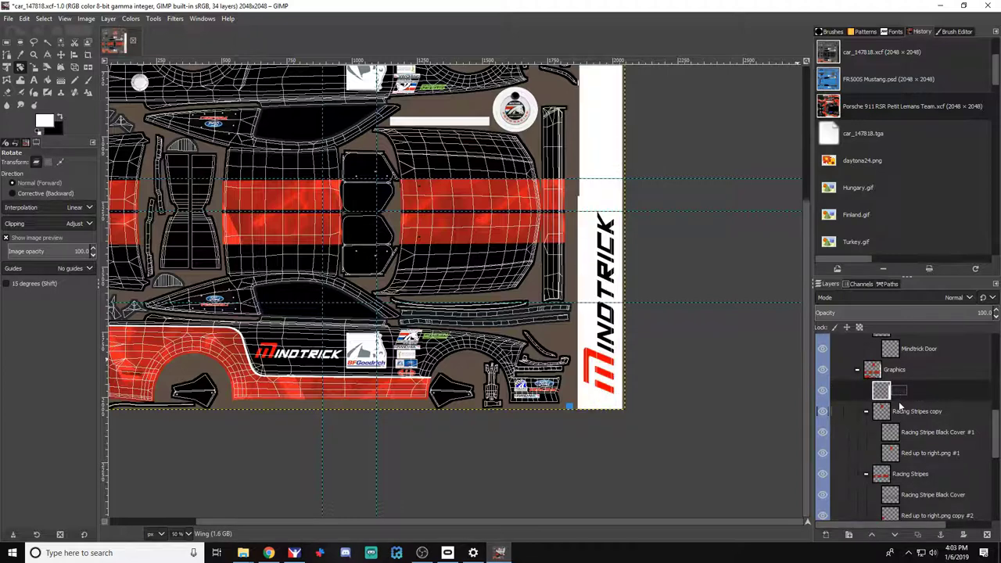
Duplicate the Mindtrick Door layer in the Right group
scroll(900, 404, up, 3)
right_click(924, 405)
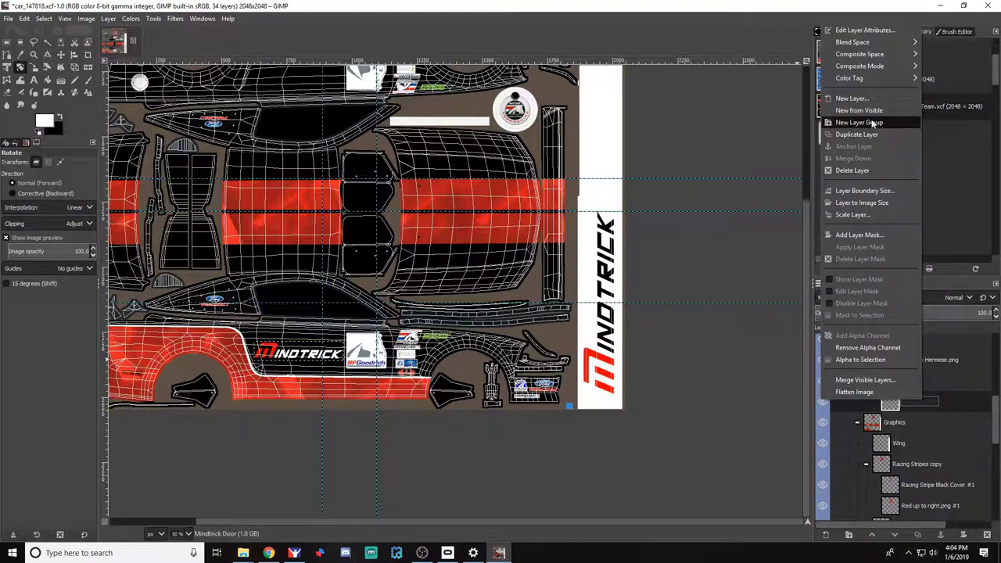
click(875, 123)
scroll(632, 303, up, 5)
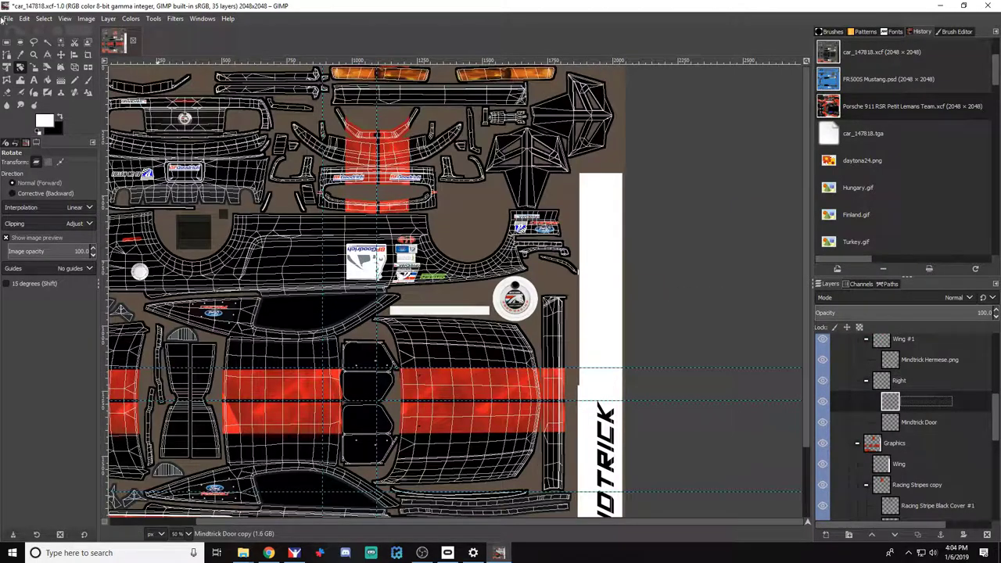
Try nudging the duplicated Mindtrick Door logo vertically, and delete the Mindtrick Door copy layer from the Right group
click(61, 55)
scroll(602, 371, down, 2)
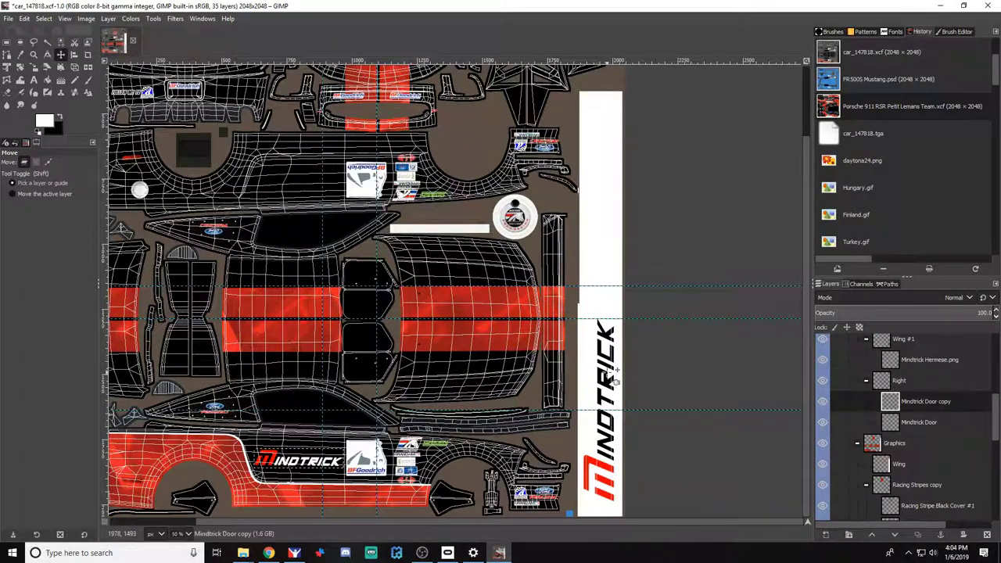
key(shift+Up)
key(shift+Up)
key(shift+Down)
key(shift+Down)
right_click(931, 402)
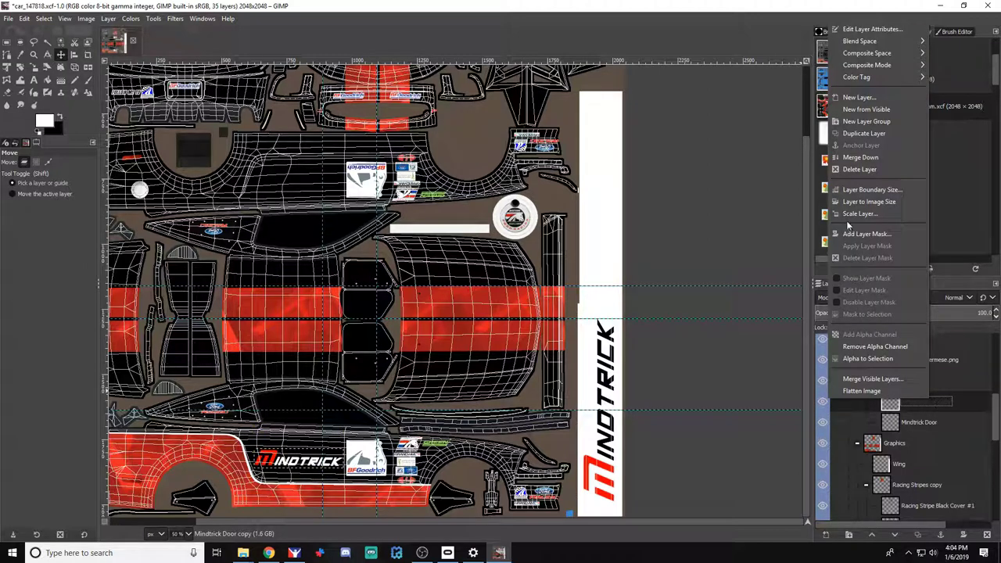
click(859, 169)
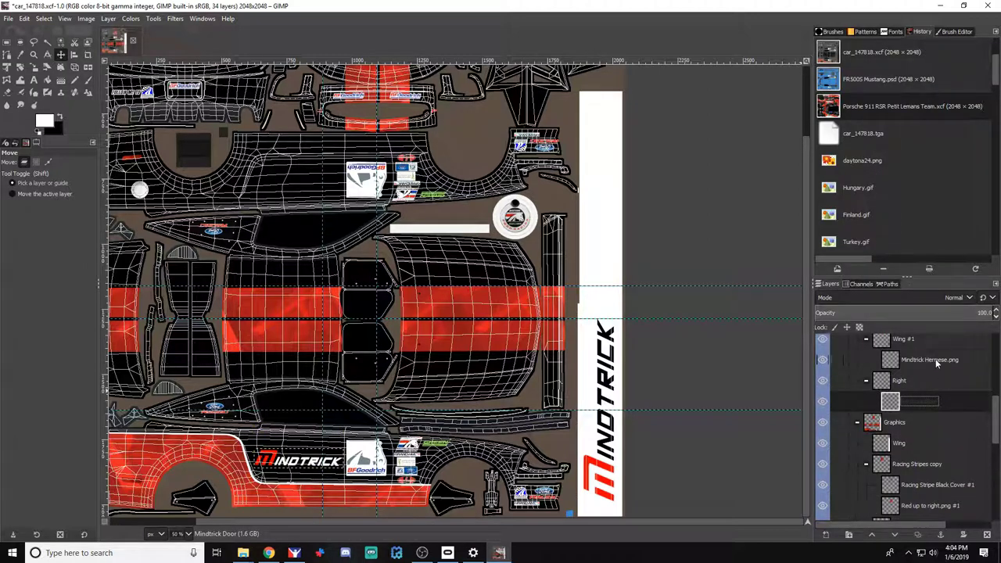
Rename the Mindtrick Hermese.png layer in the Wing #1 group as Mindtrick Wing
click(936, 363)
click(918, 361)
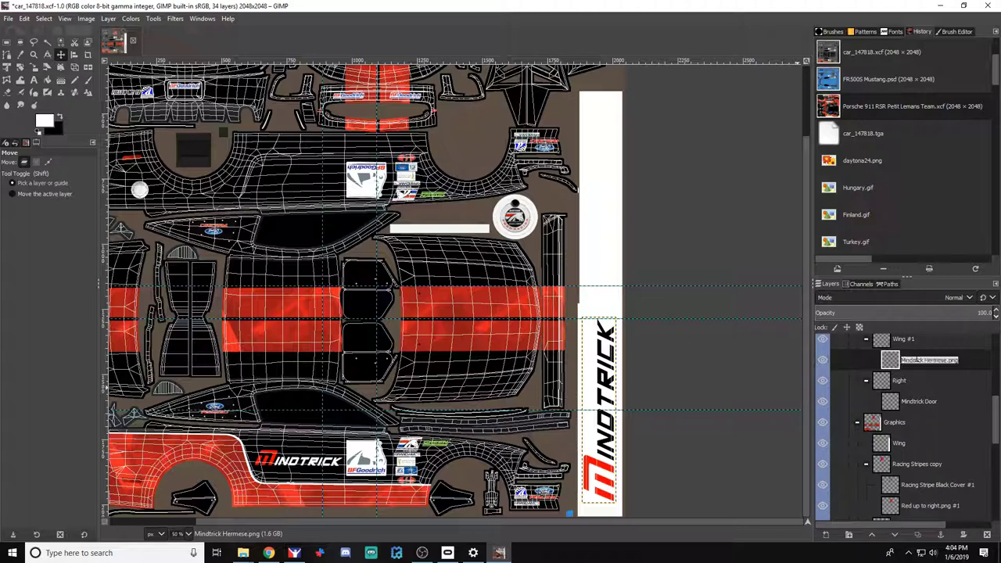
text(Mindt)
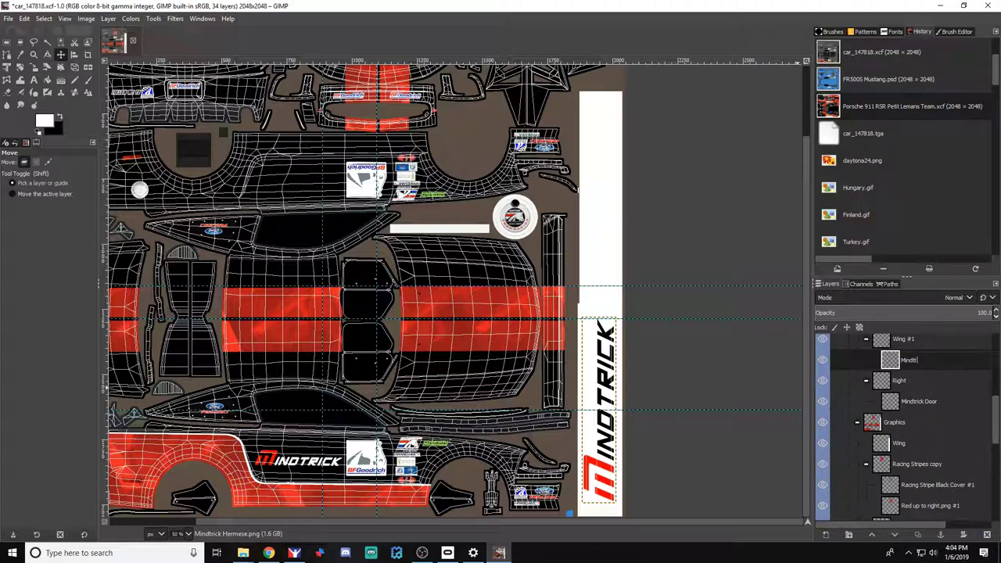
text(rick Wing)
key(Return)
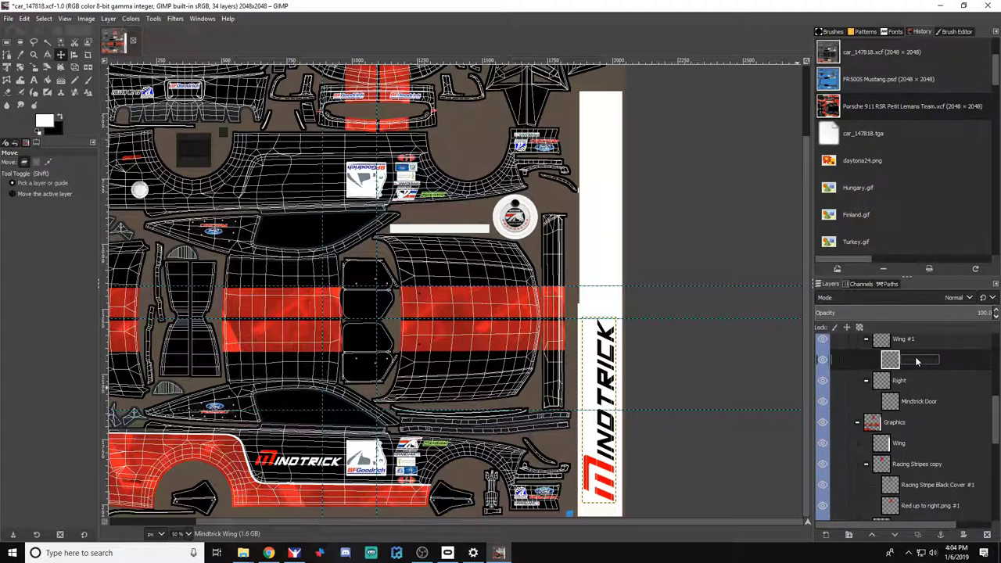
Duplicate the Mindtrick Wing layer and move the copy straight up onto the upper half of the white wing strip
right_click(916, 360)
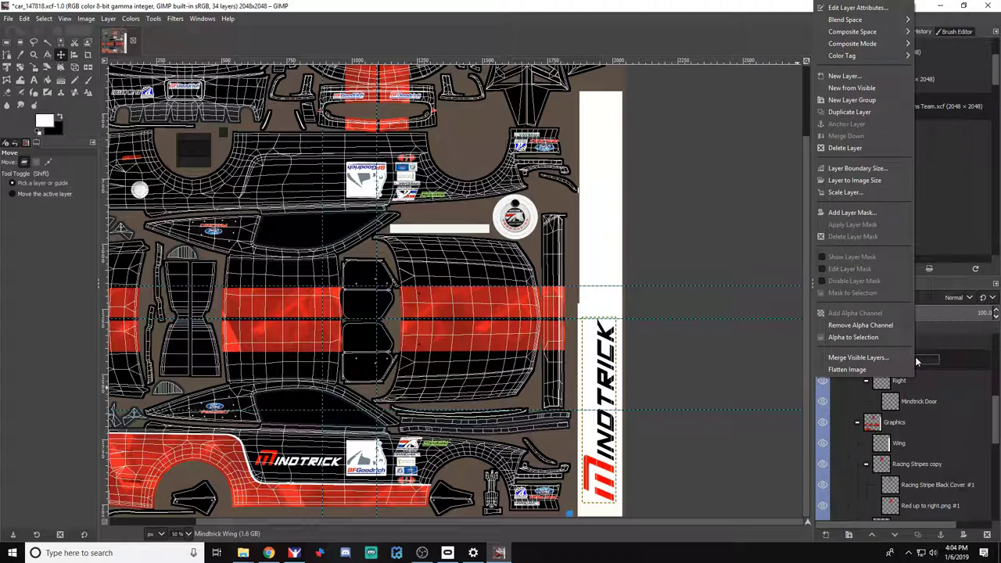
click(852, 114)
key(shift+Up)
key(shift+Up)
key(shift+Up)
key(shift+Up)
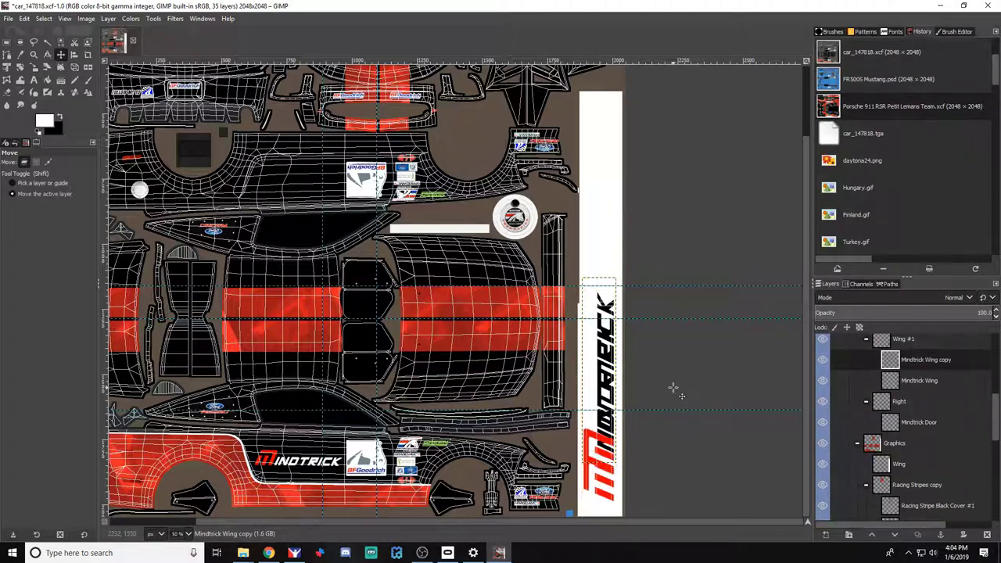
key(shift+Up)
key(shift+Up)
key(shift+Up)
key(shift+Up)
key(shift+Up)
key(shift+Up)
key(shift+Up)
key(shift+Up)
key(shift+Up)
key(shift+Up)
key(shift+Up)
key(shift+Up)
key(shift+Up)
key(shift+Up)
key(shift+Up)
key(shift+Up)
key(shift+Up)
key(shift+Up)
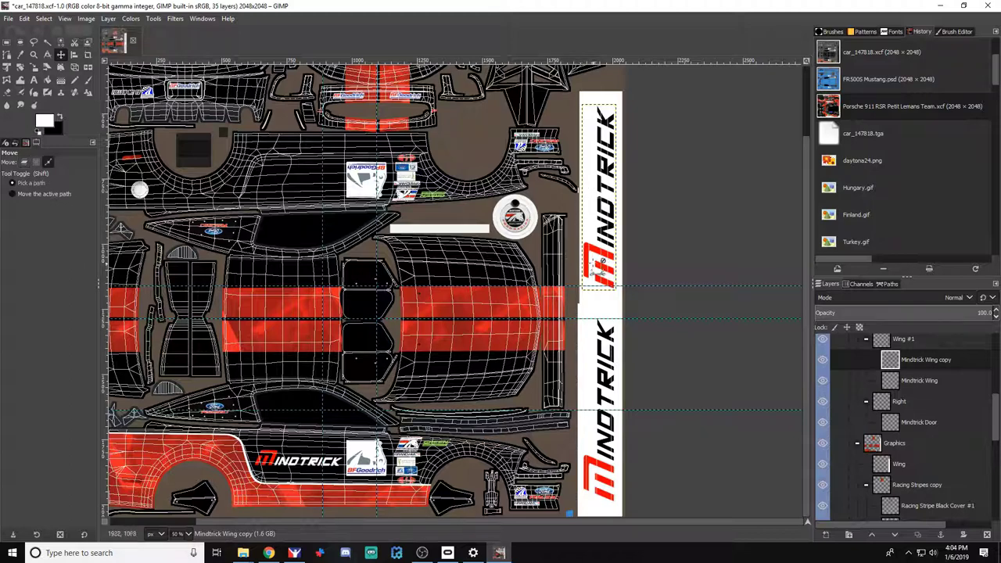
scroll(599, 261, up, 2)
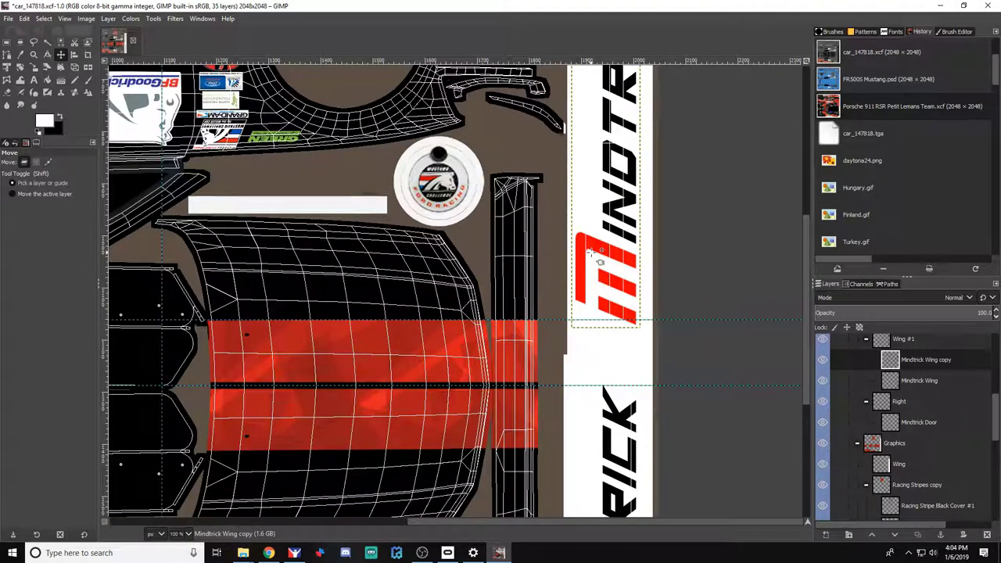
Rotate the Mindtrick Wing copy layer by -180 degrees and check the reloaded car paint in the iRacing simulator
click(34, 68)
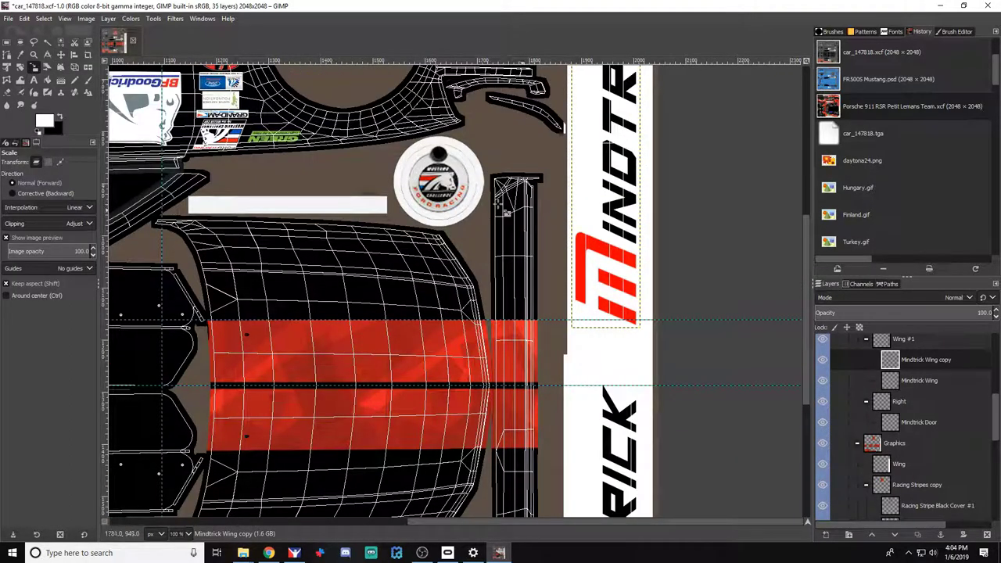
click(20, 67)
click(561, 197)
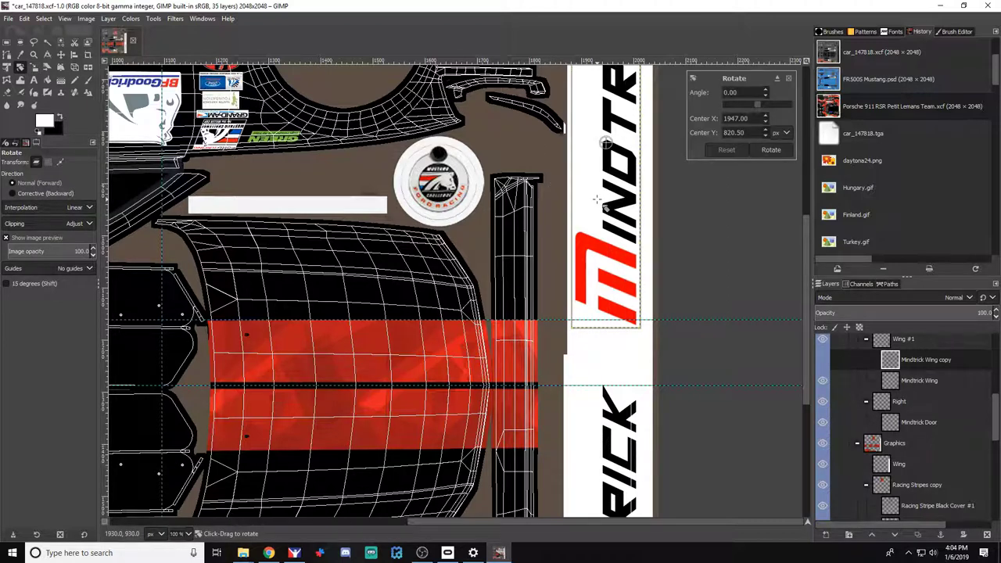
drag(756, 101, 791, 102)
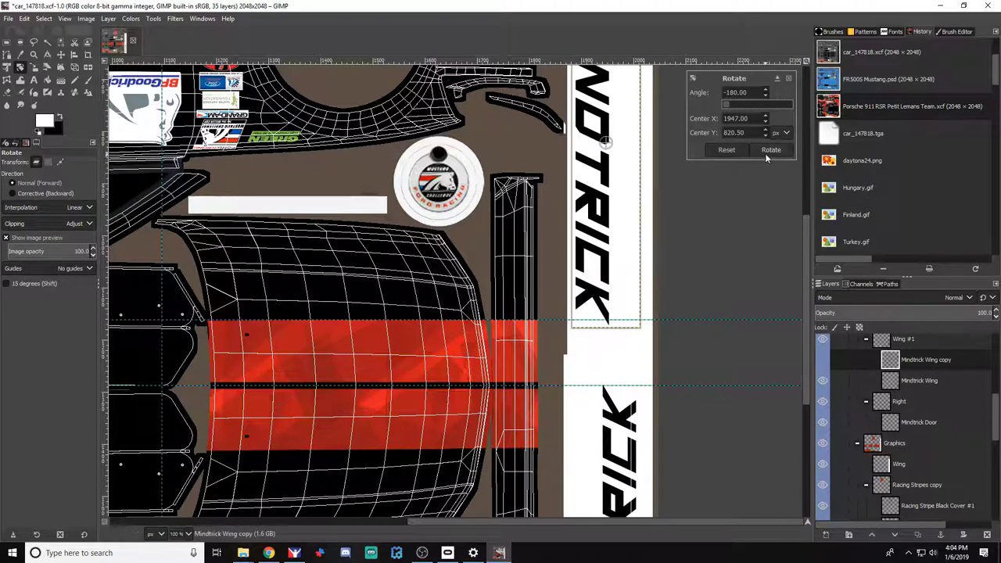
click(771, 149)
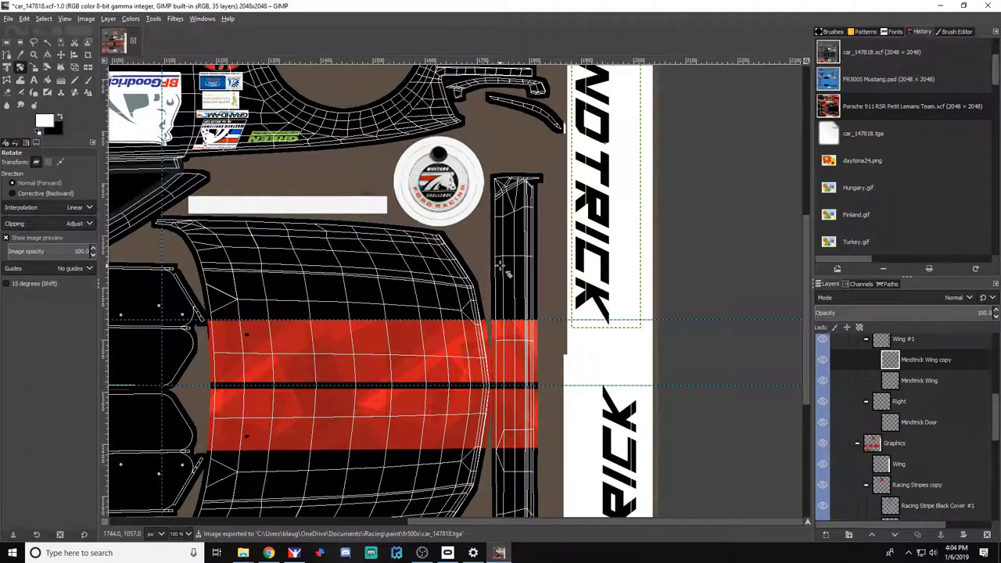
key(alt+Tab)
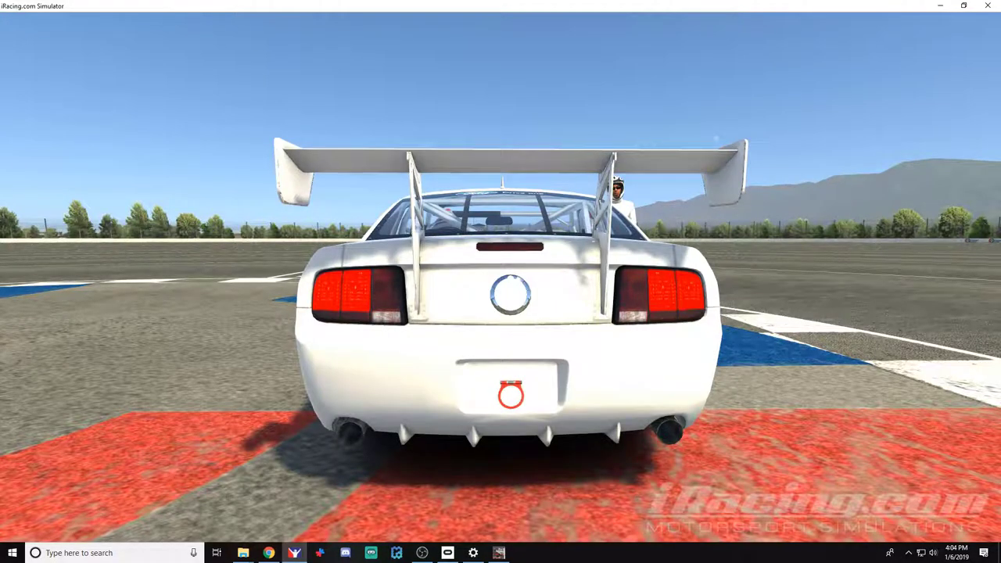
key(ctrl+r)
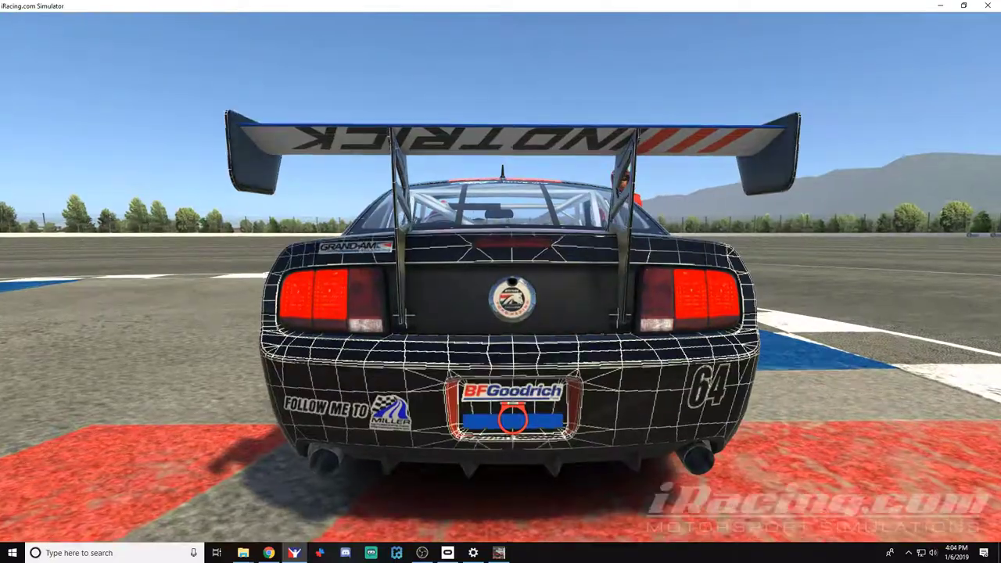
Switch back to GIMP, undo the wing logo rotation and re-export the car texture
key(alt+Tab)
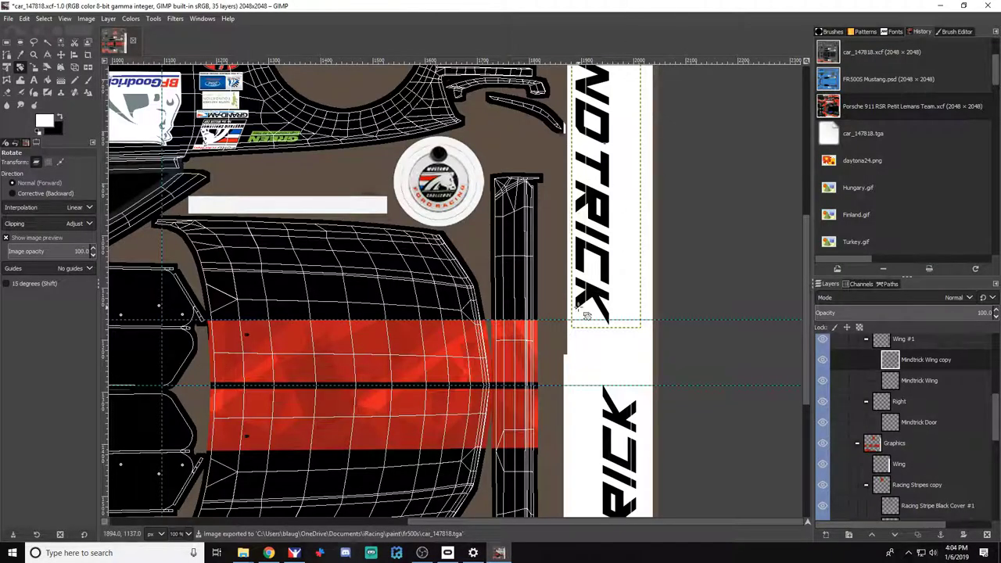
key(ctrl+z)
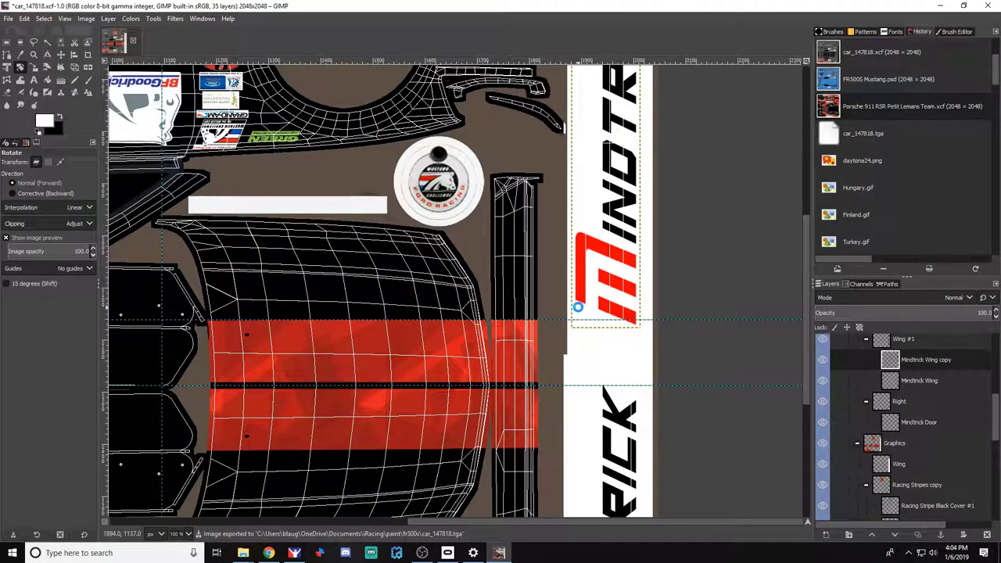
key(ctrl+e)
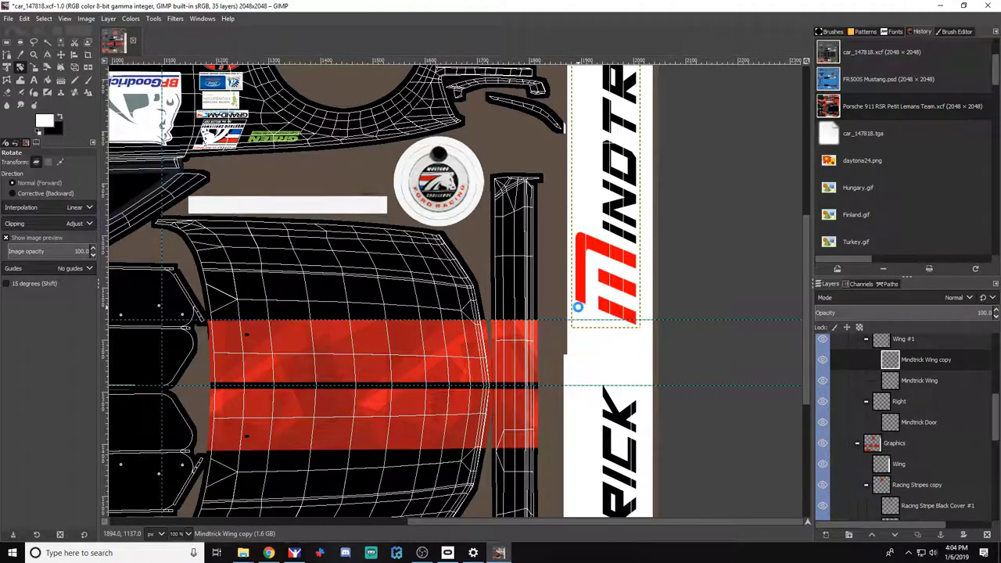
Switch to the iRacing simulator, reload the car paint and examine the logo on the rear wing
key(alt+Tab)
key(ctrl+r)
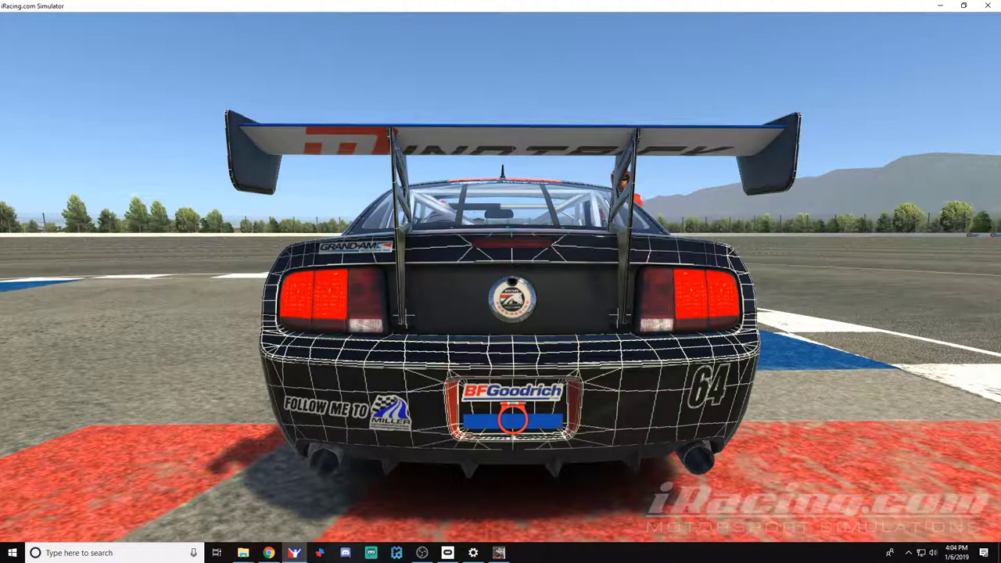
scroll(501, 282, down, 5)
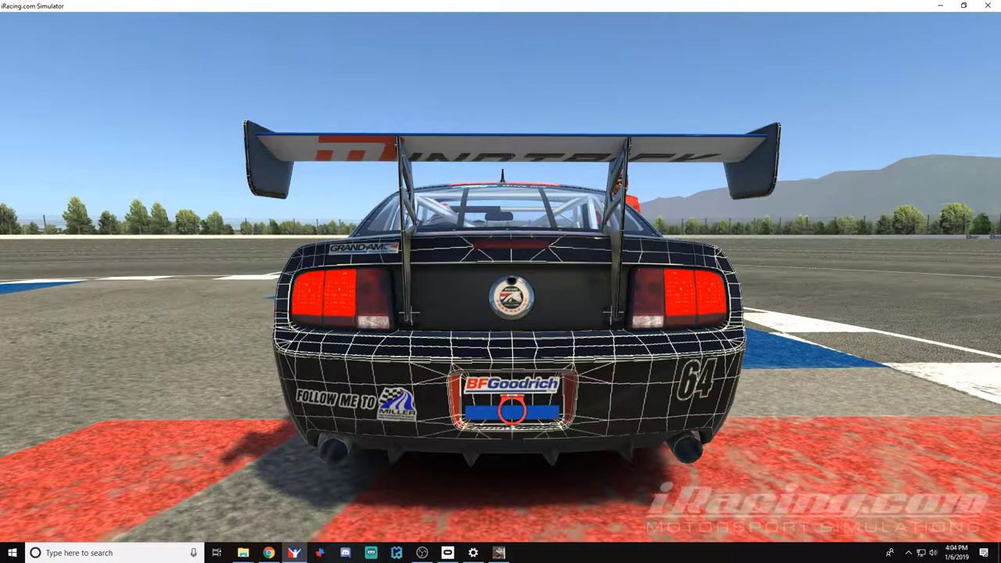
scroll(500, 281, up, 3)
scroll(500, 313, up, 4)
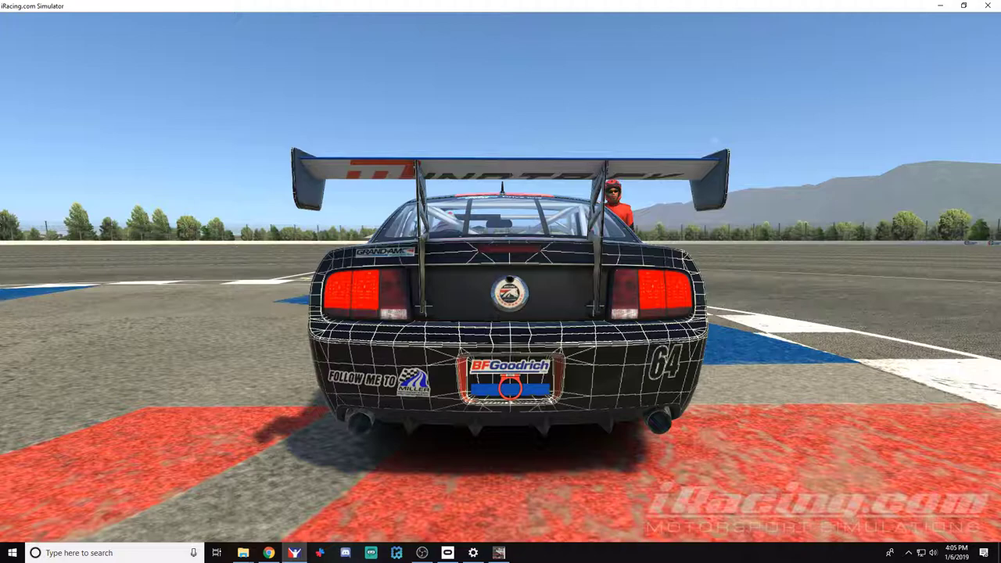
Switch back to GIMP and duplicate the Mindtrick Wing copy layer
key(alt+Tab)
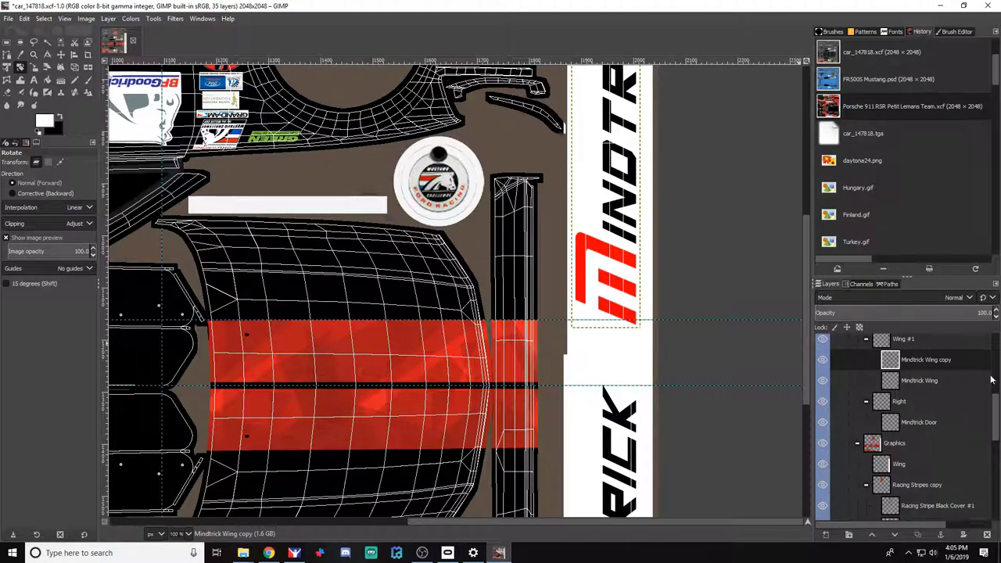
right_click(910, 362)
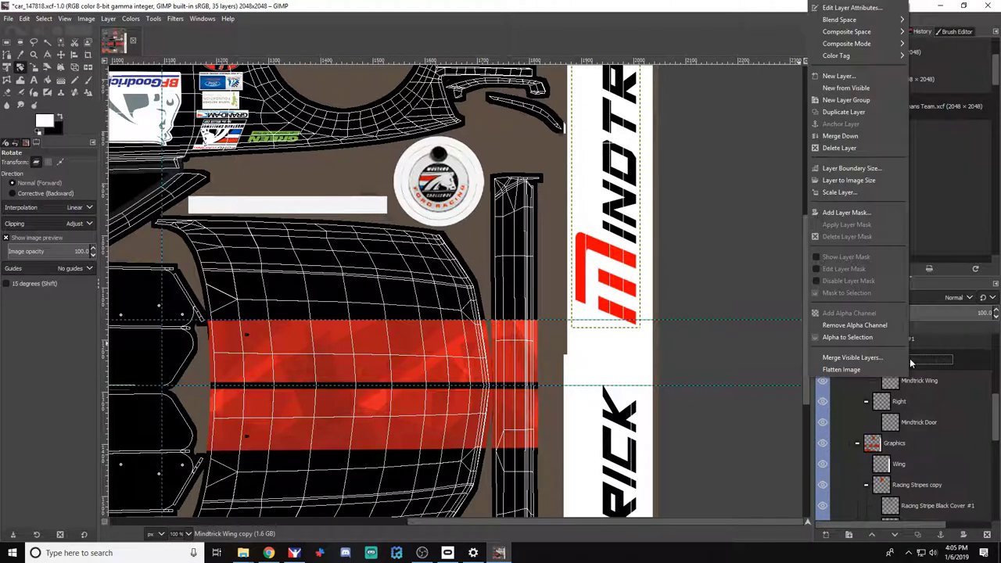
click(854, 114)
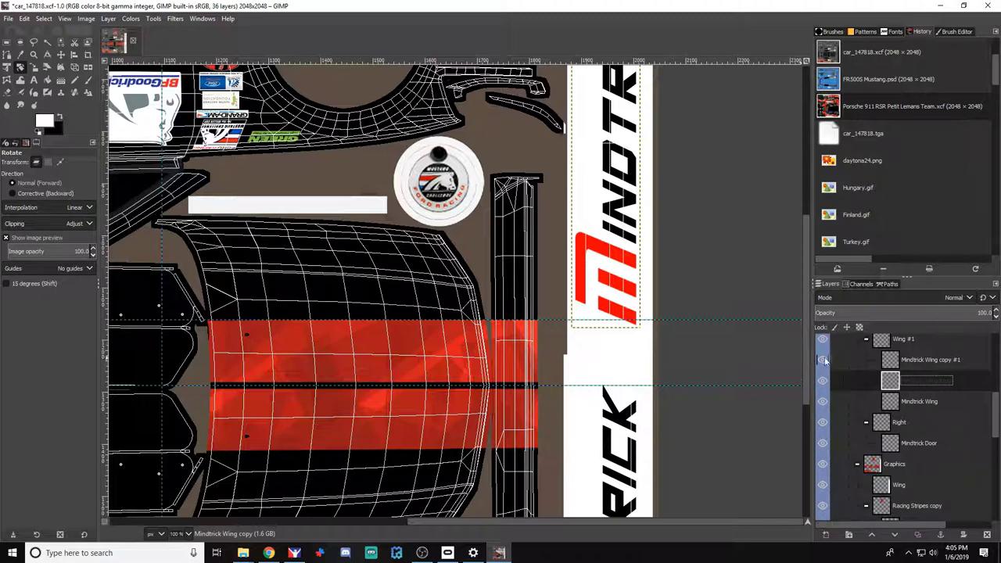
Erase the black lettering from the Mindtrick Wing copy layer, keeping only the red M, with the duplicate layer hidden
scroll(635, 296, up, 3)
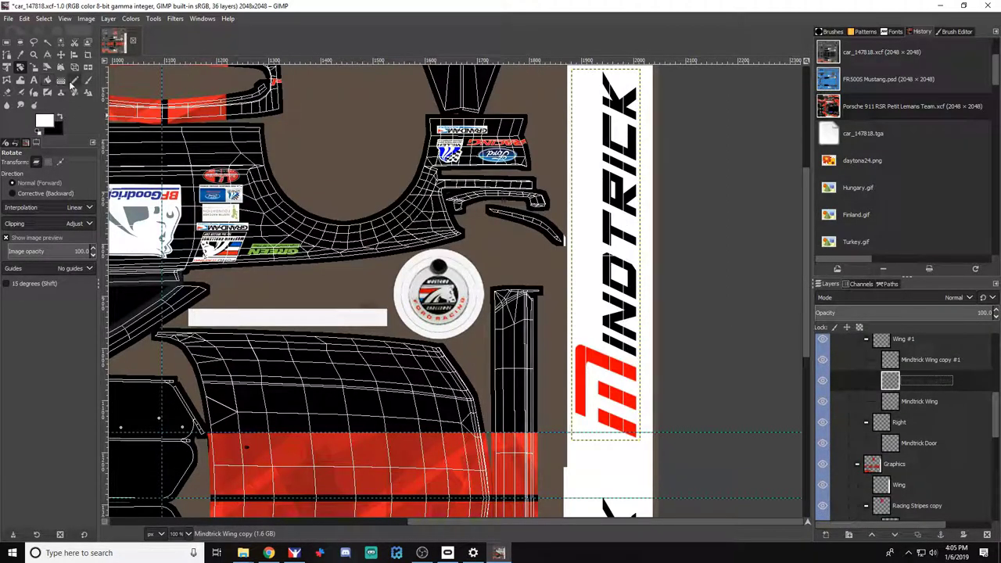
click(7, 94)
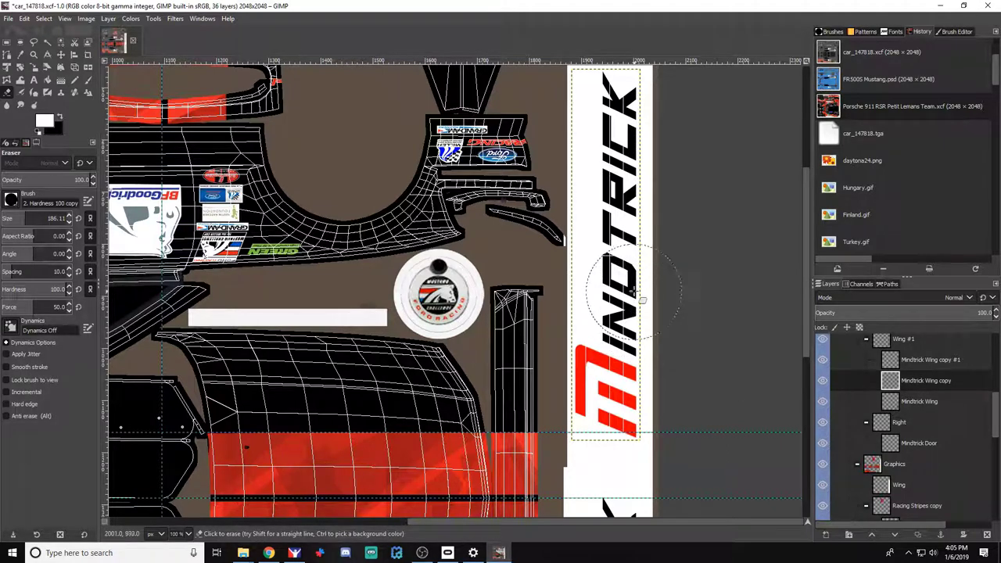
click(822, 380)
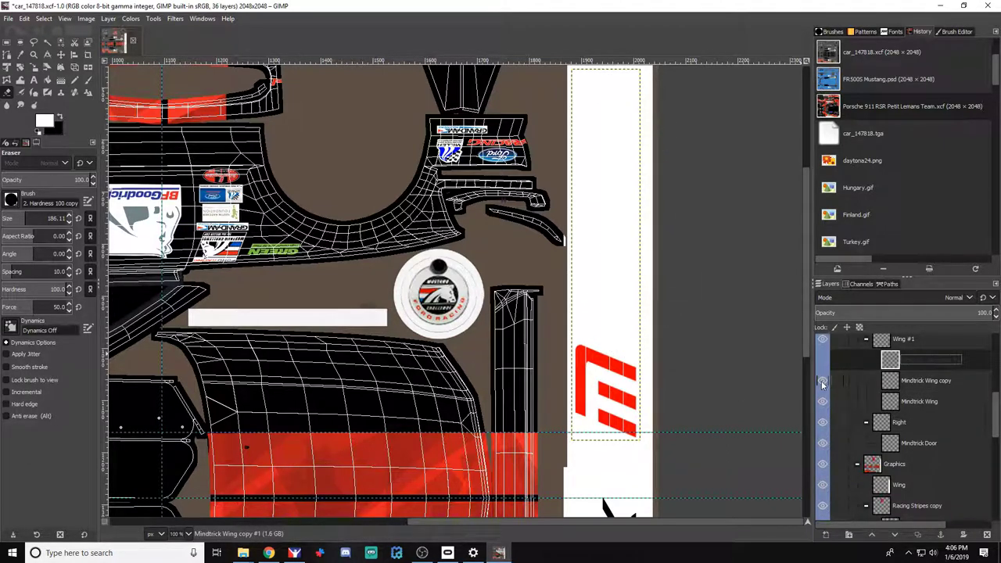
click(944, 382)
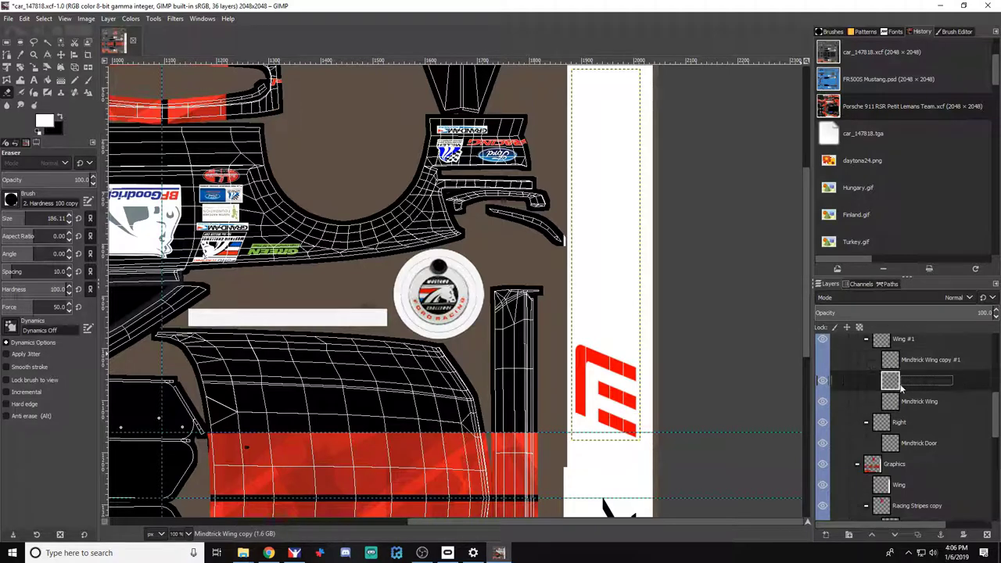
scroll(600, 301, up, 3)
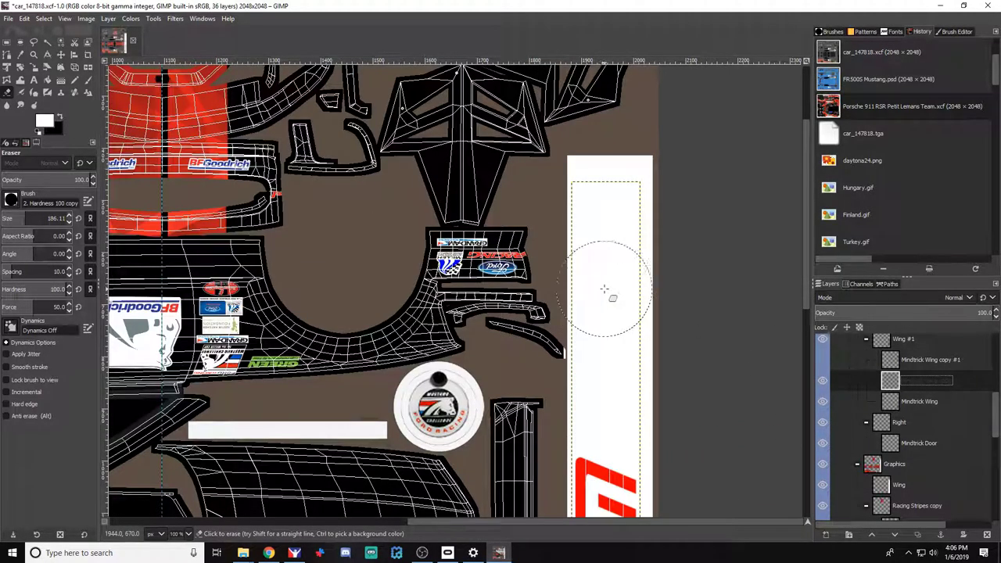
scroll(602, 293, down, 3)
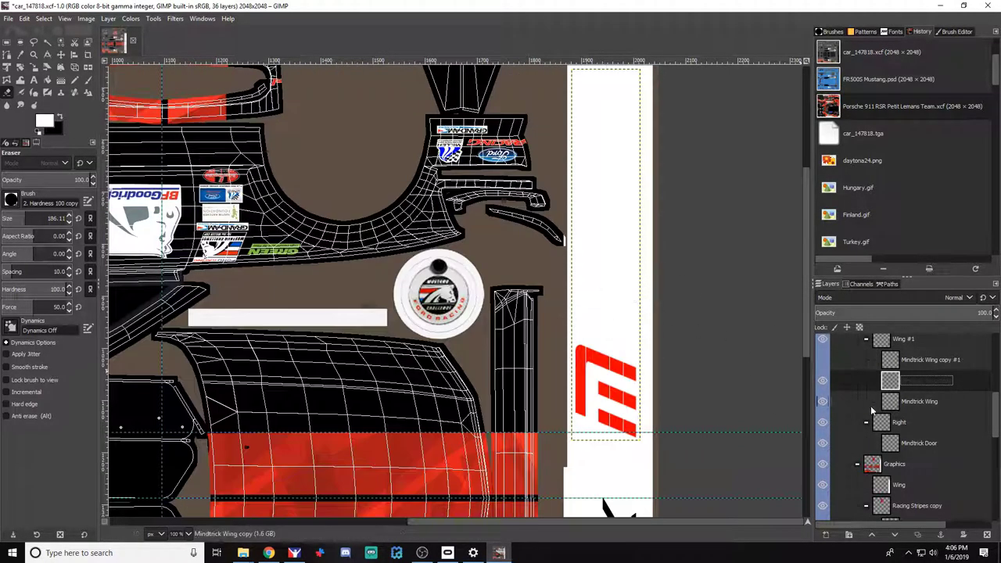
Erase the red M from the Mindtrick Wing copy #1 layer and make both logo layers visible
click(821, 360)
click(913, 360)
scroll(649, 328, up, 3)
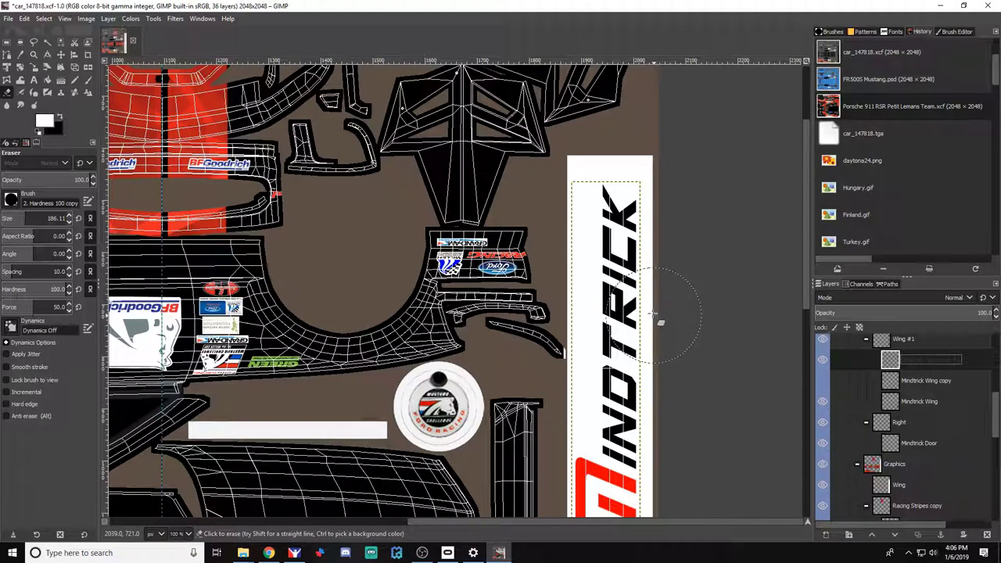
scroll(599, 309, down, 3)
mouse_move(583, 396)
mouse_down()
mouse_move(607, 397)
mouse_move(613, 409)
mouse_up()
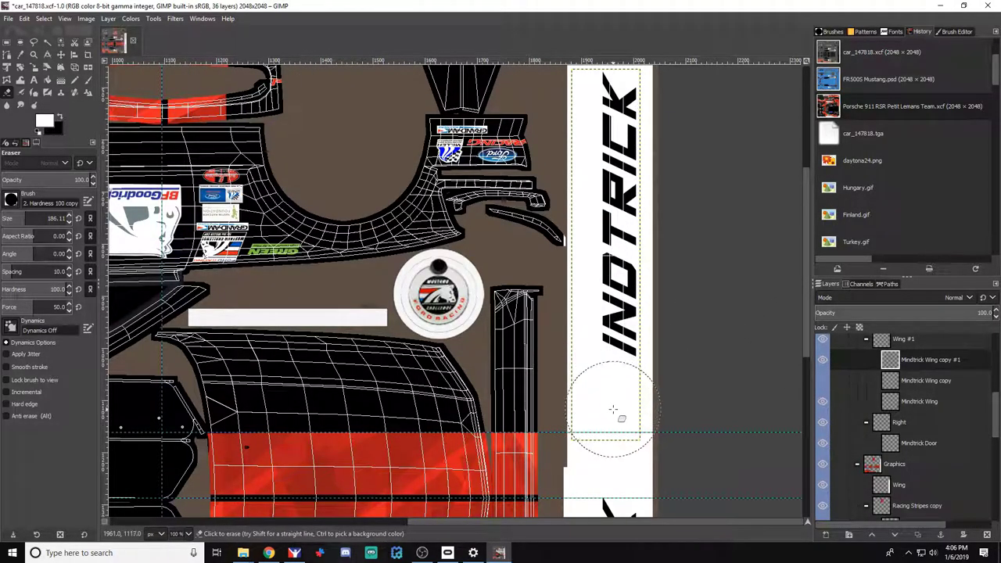
click(822, 380)
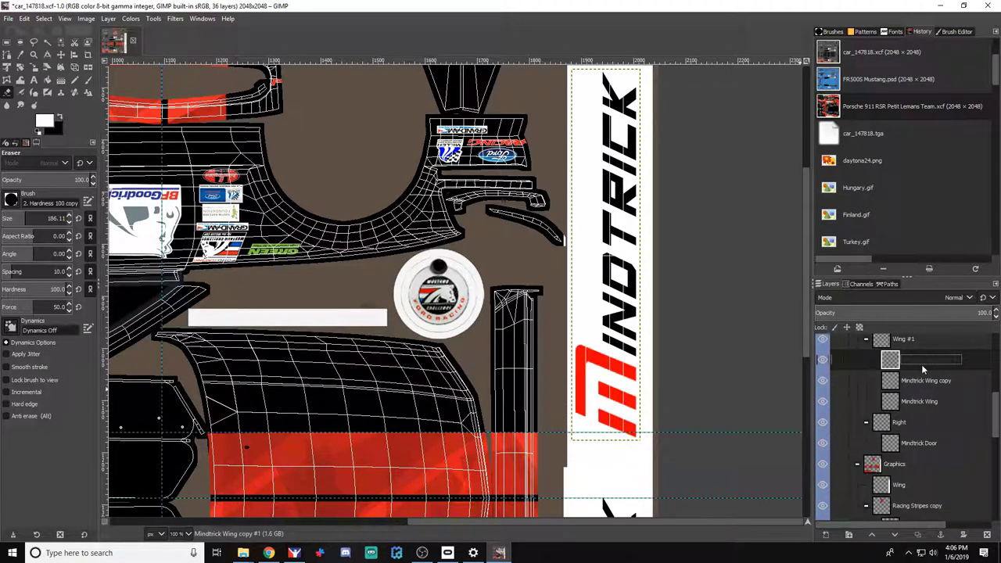
click(823, 360)
click(822, 361)
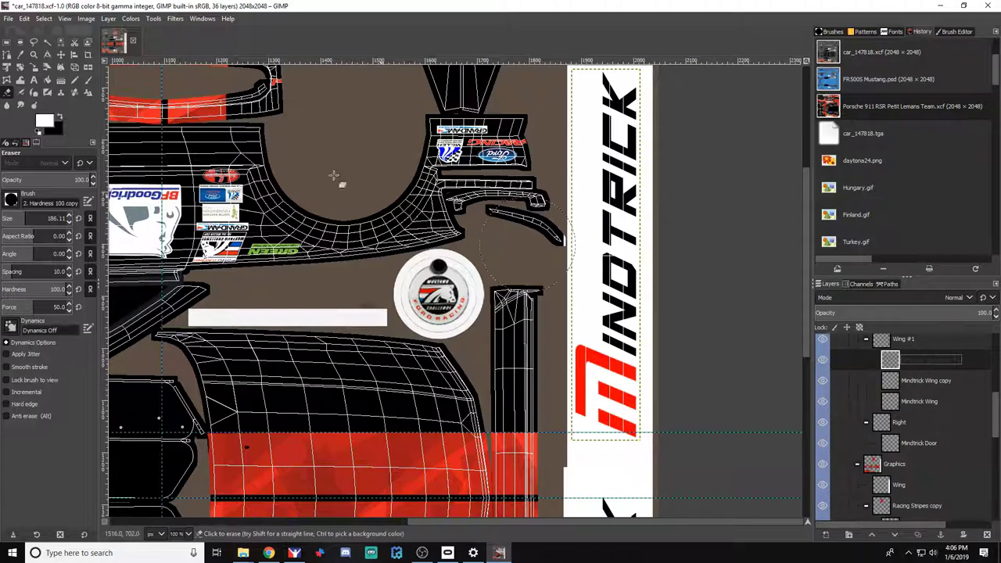
Move the black lettering on the Mindtrick Wing copy #1 layer left toward the left edge of the red M
key(m)
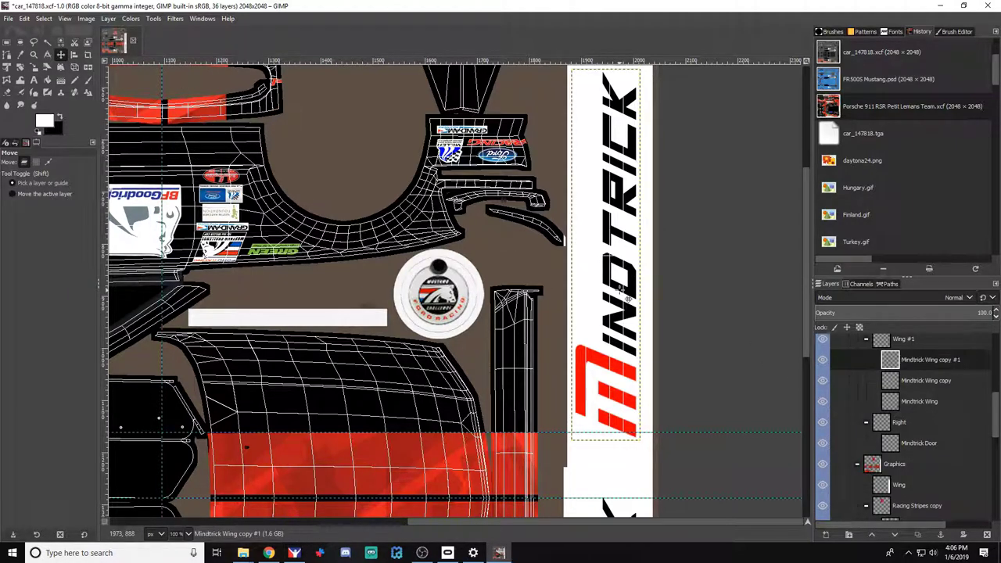
key(shift+Left)
key(shift+Left)
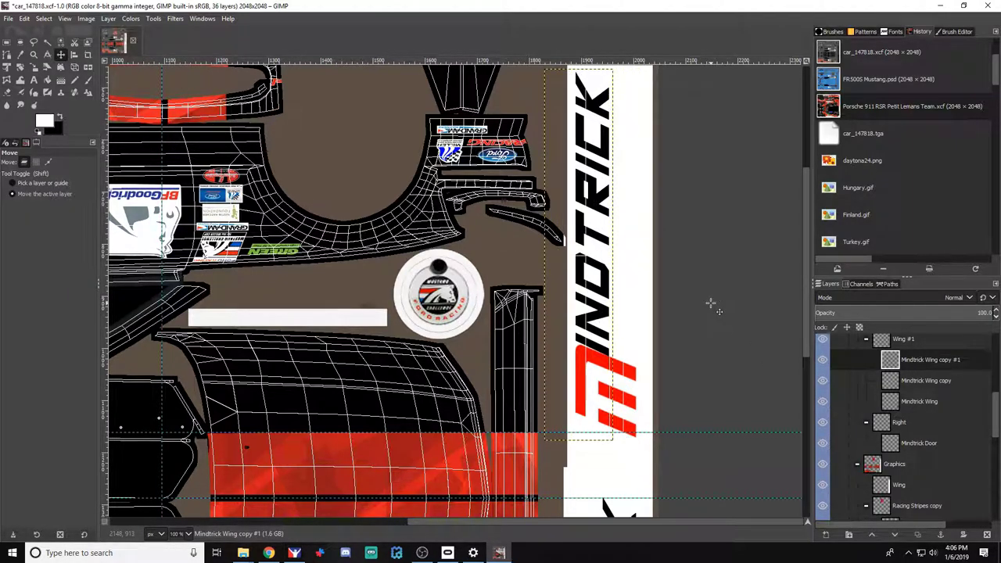
Place a vertical guide along the red M's left edge and nudge the black lettering to line up with it
scroll(609, 361, up, 1)
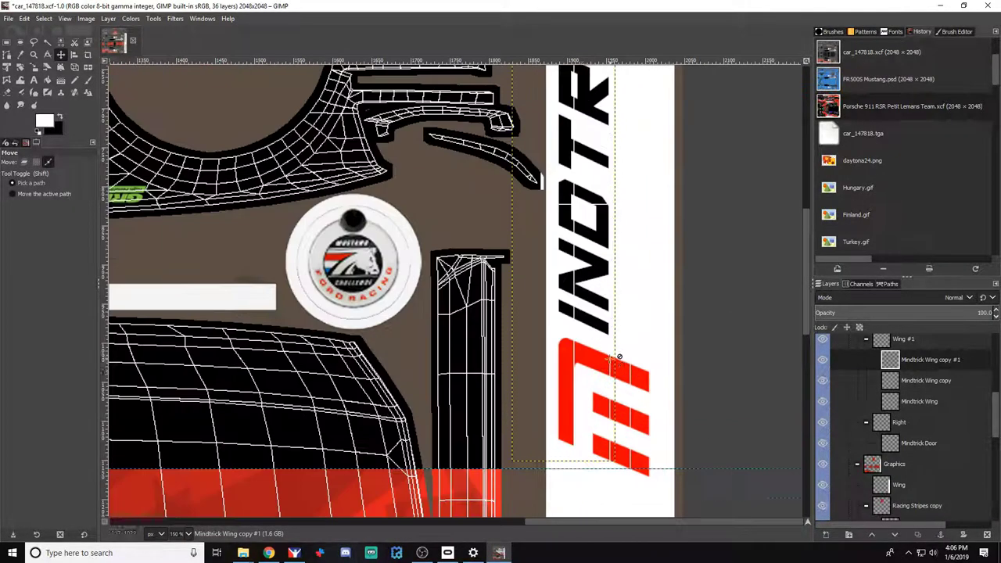
drag(106, 360, 559, 399)
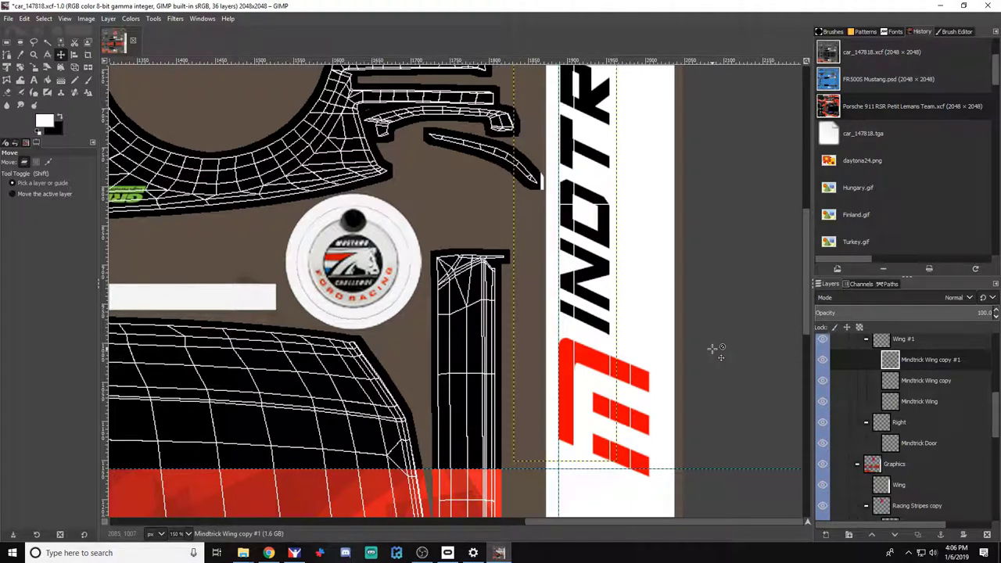
key(Right)
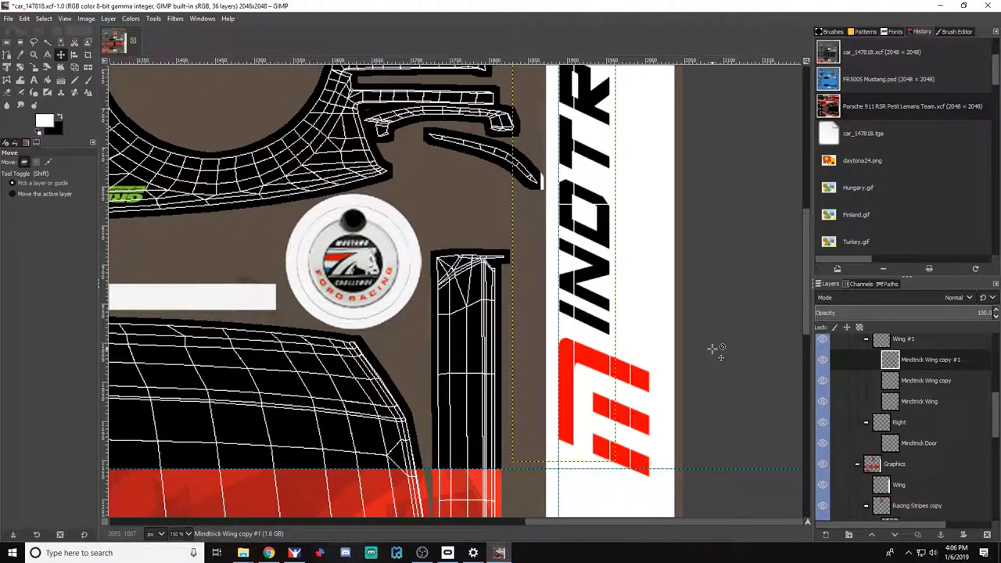
key(Down)
key(Down)
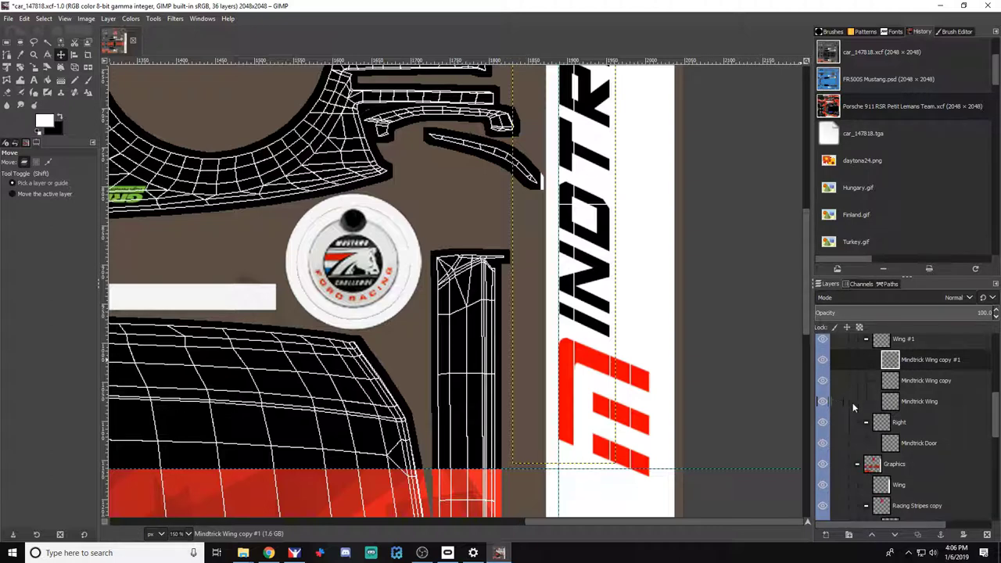
Hide the white Wing graphic layer and place a horizontal guide on the wing template's cross line
scroll(856, 423, down, 2)
click(821, 433)
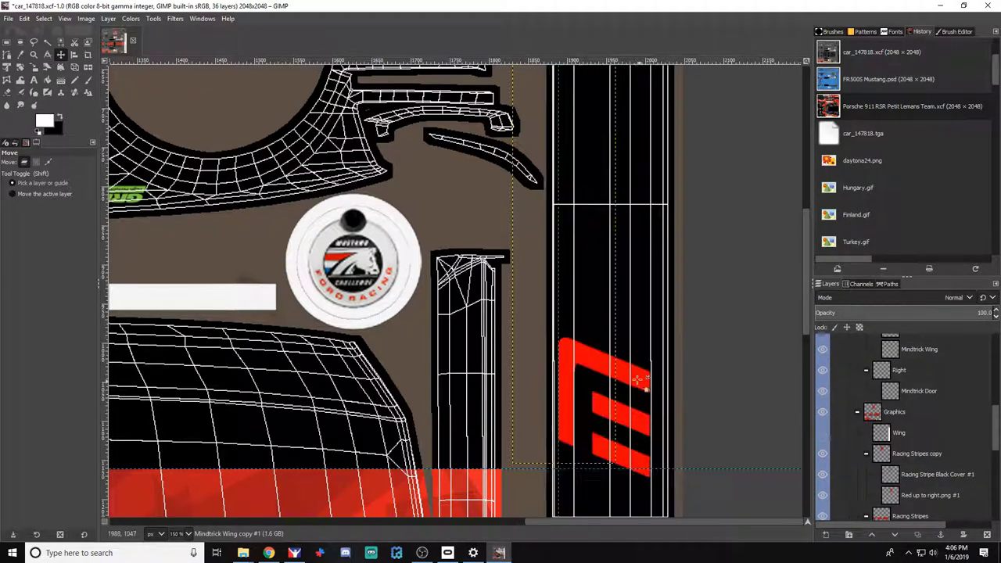
scroll(637, 381, up, 3)
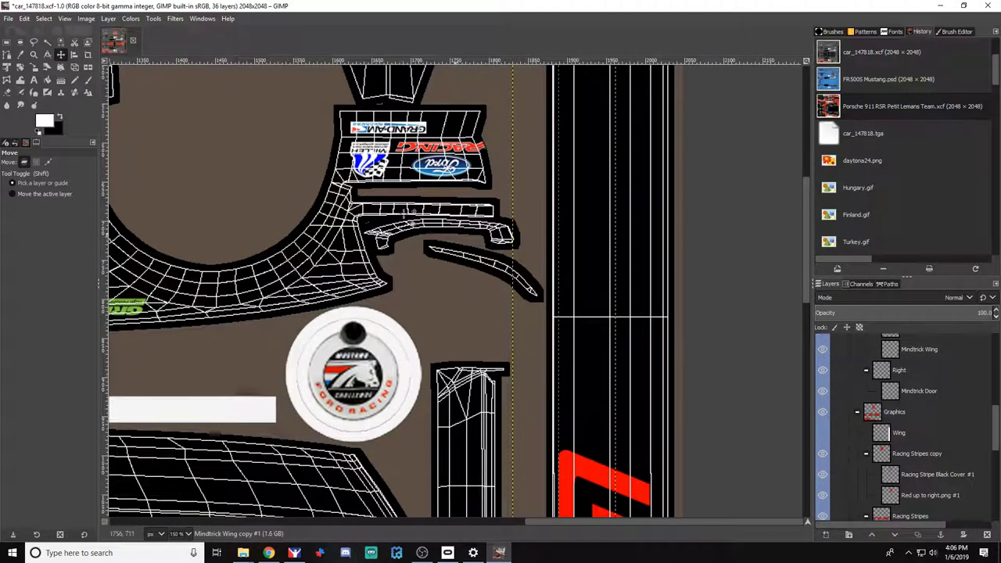
drag(420, 62, 441, 321)
scroll(906, 413, down, 1)
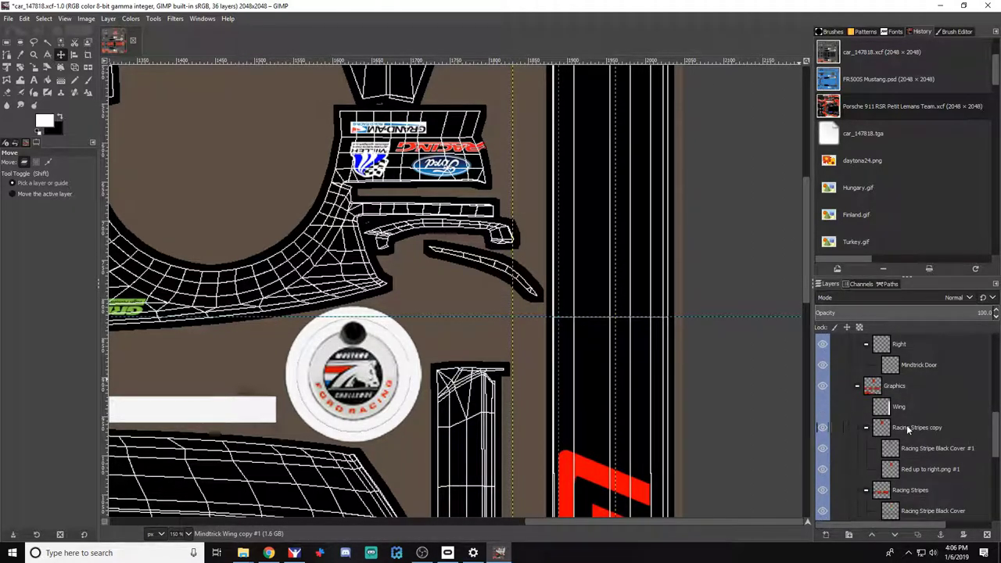
Merge the Mindtrick Wing copy #1 layer down into Mindtrick Wing copy and check the merged layer by toggling its visibility
scroll(906, 424, up, 5)
right_click(935, 387)
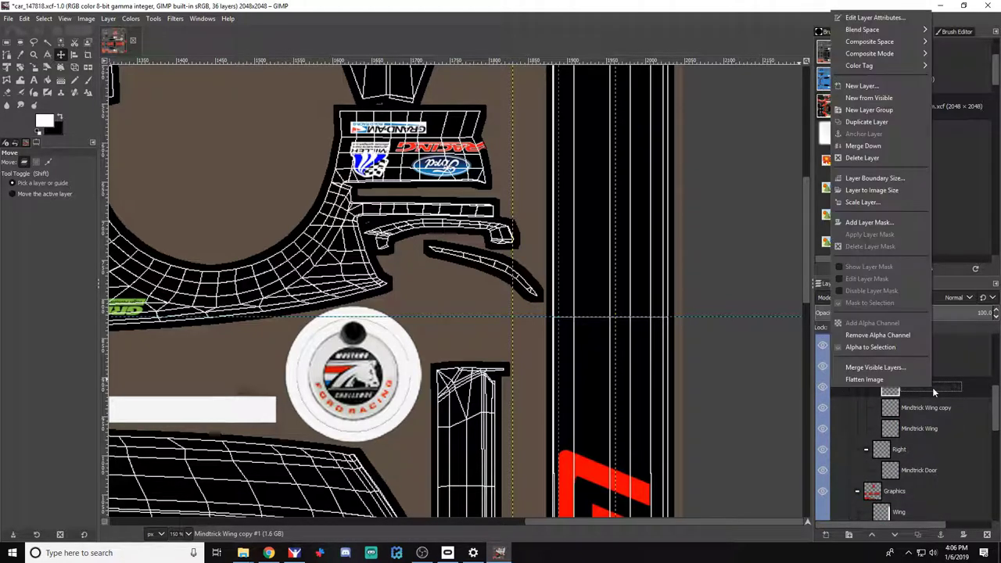
click(875, 146)
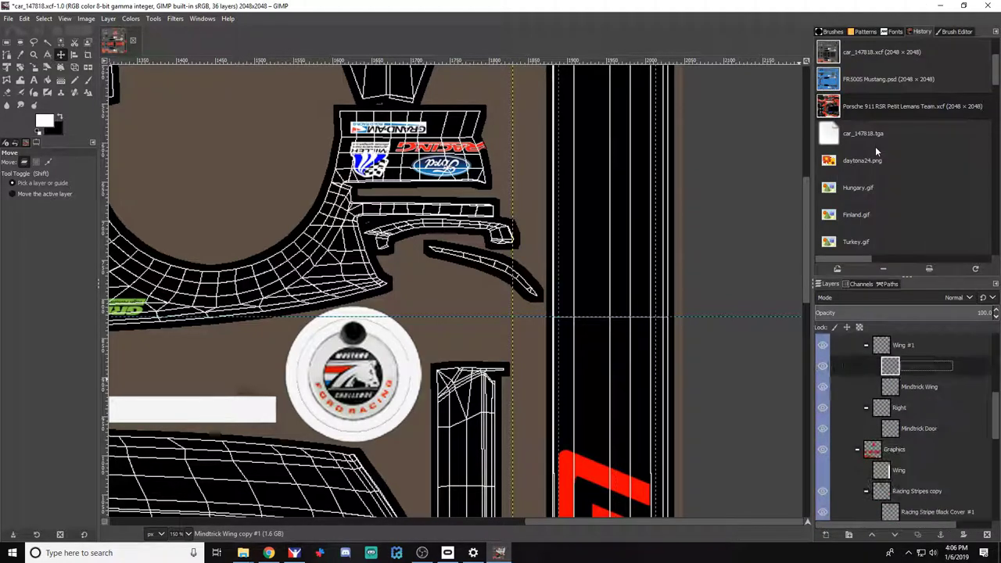
click(822, 367)
click(823, 367)
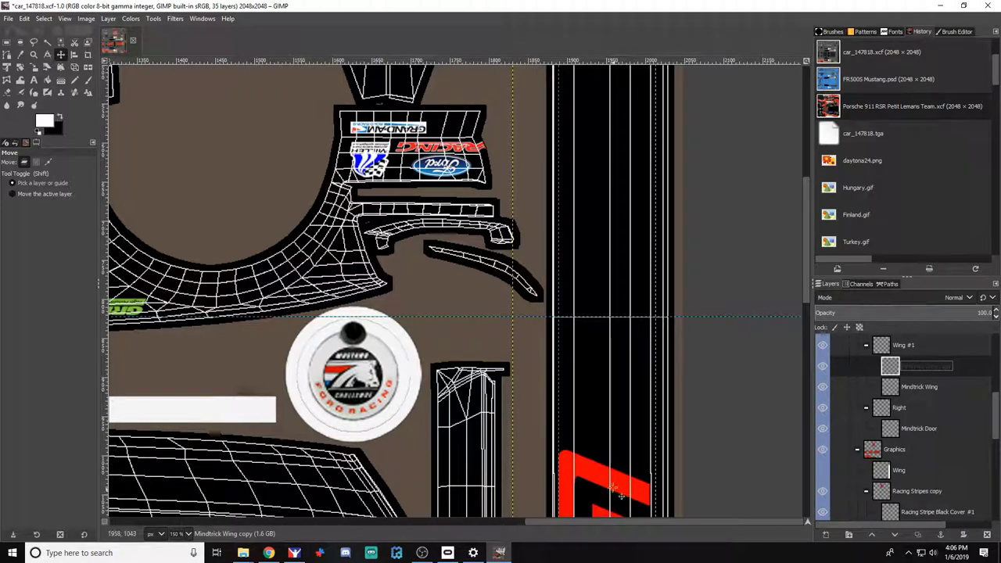
Nudge the merged Mindtrick logo down about 13 px on the wing, show the white Wing layer and hide the Wire overlay
mouse_move(612, 486)
mouse_down()
mouse_move(602, 497)
mouse_move(597, 486)
mouse_up()
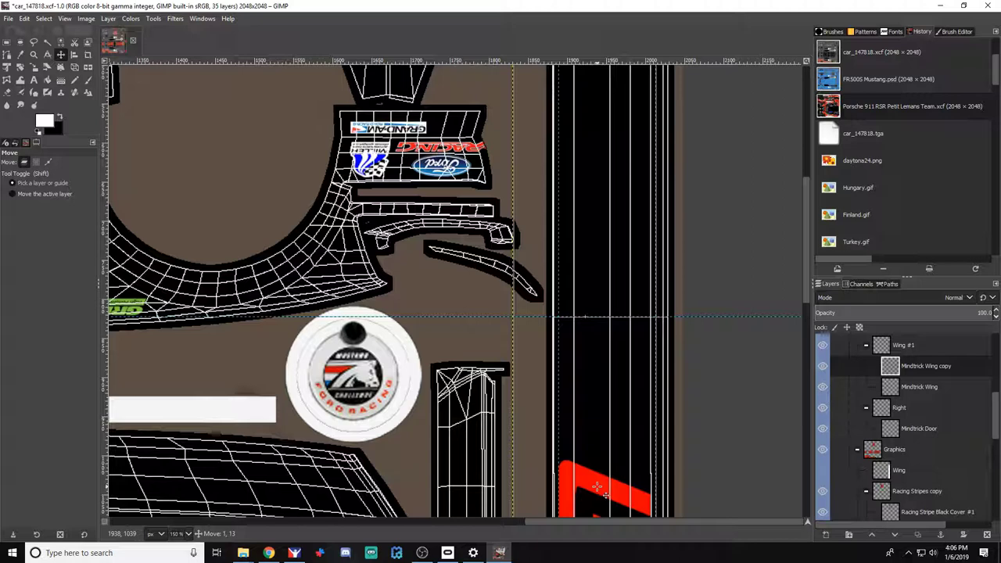
click(822, 471)
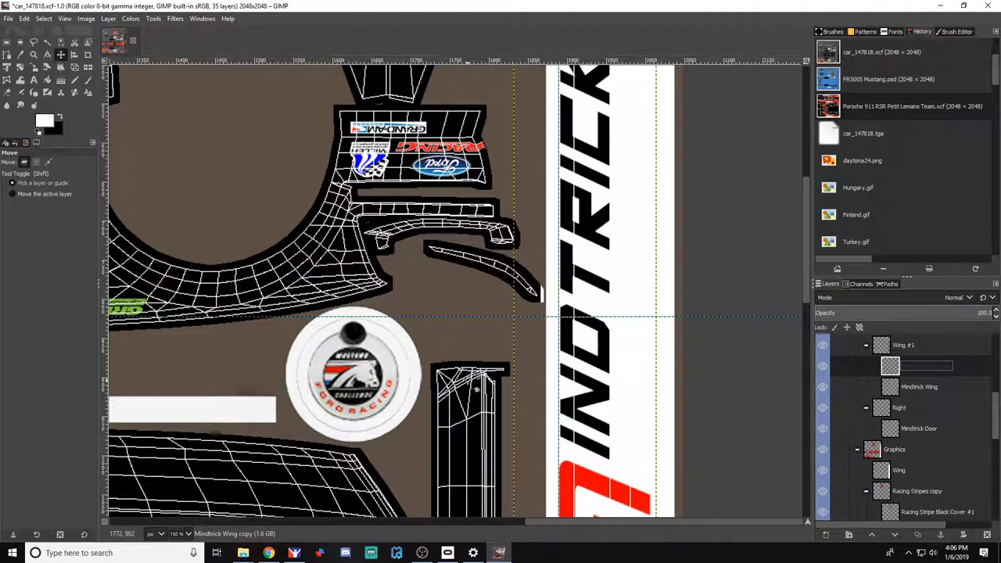
scroll(919, 416, up, 5)
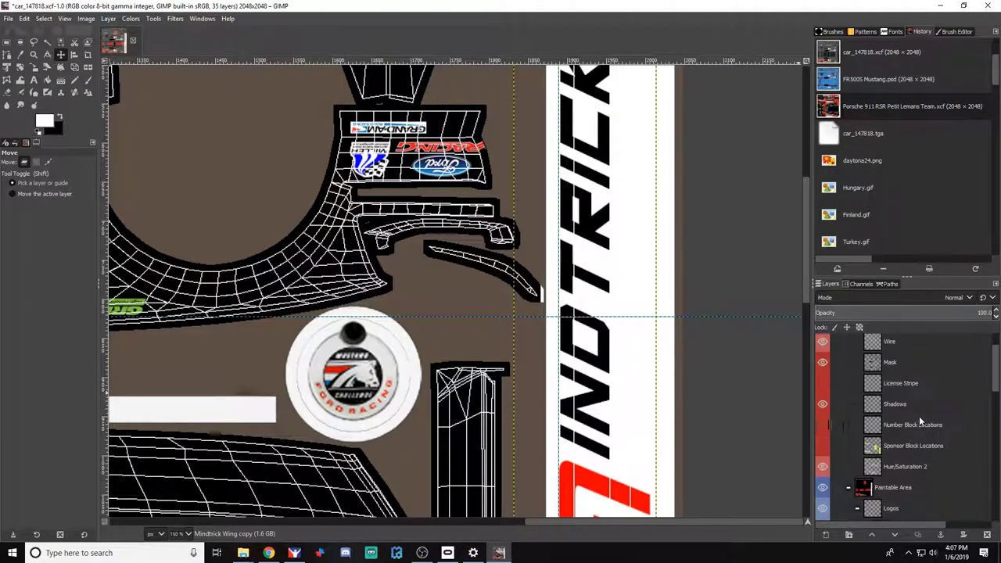
scroll(919, 416, up, 2)
click(824, 386)
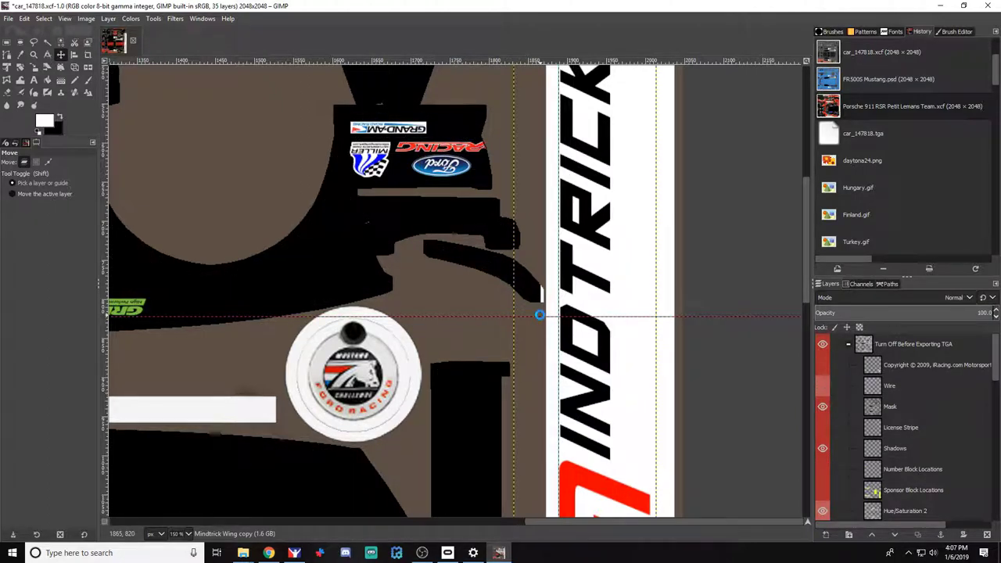
Switch to iRacing, reload the car's paint and inspect the Mindtrick lettering on the rear wing
key(alt+Tab)
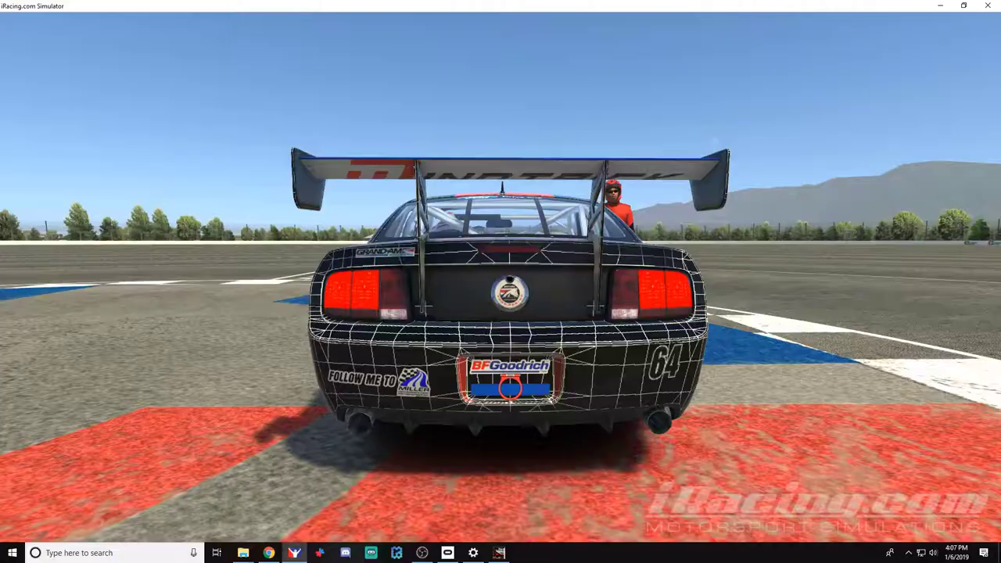
key(ctrl+r)
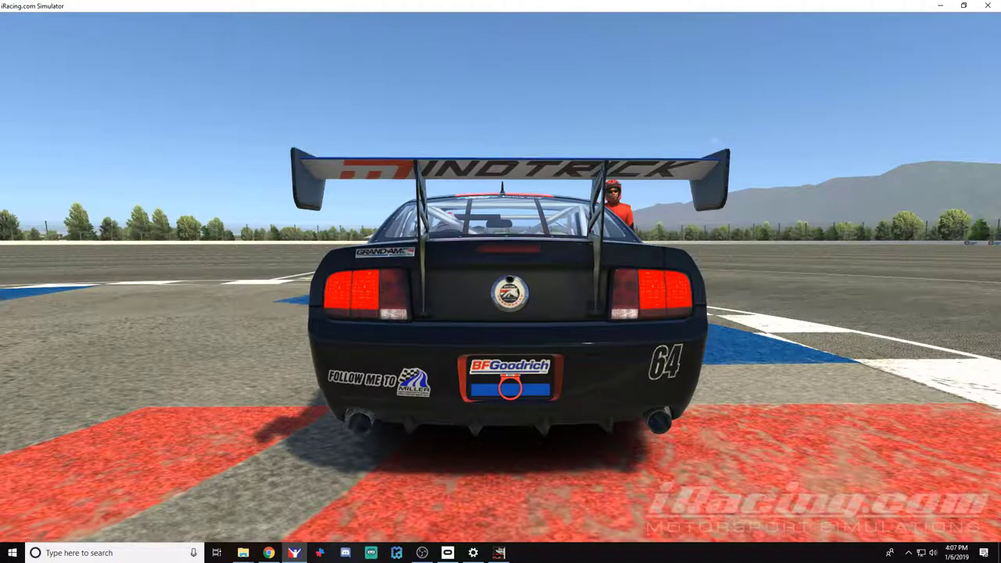
scroll(500, 281, down, 4)
scroll(500, 281, up, 5)
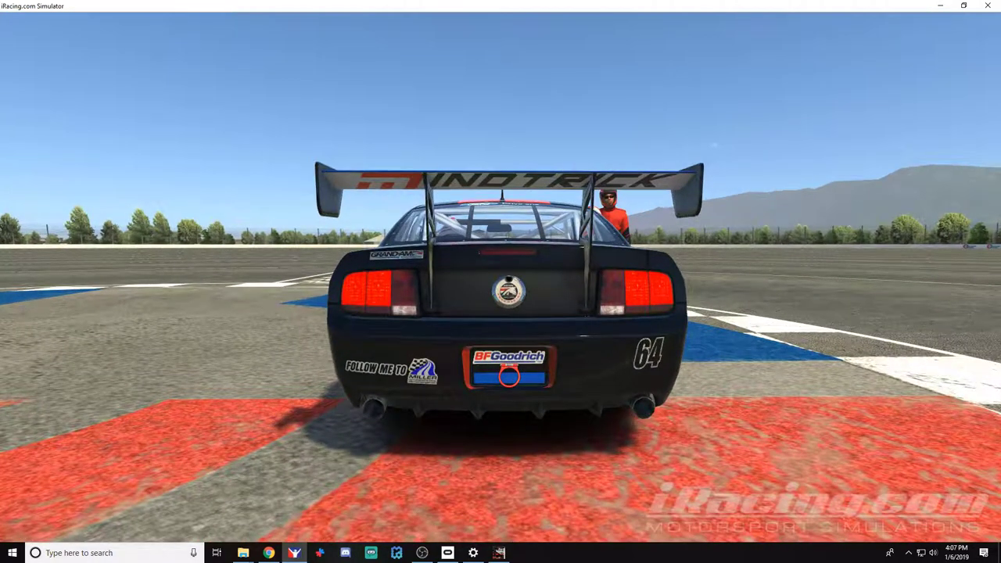
Return to GIMP and save the car_147818.xcf template
key(alt+Tab)
key(ctrl+s)
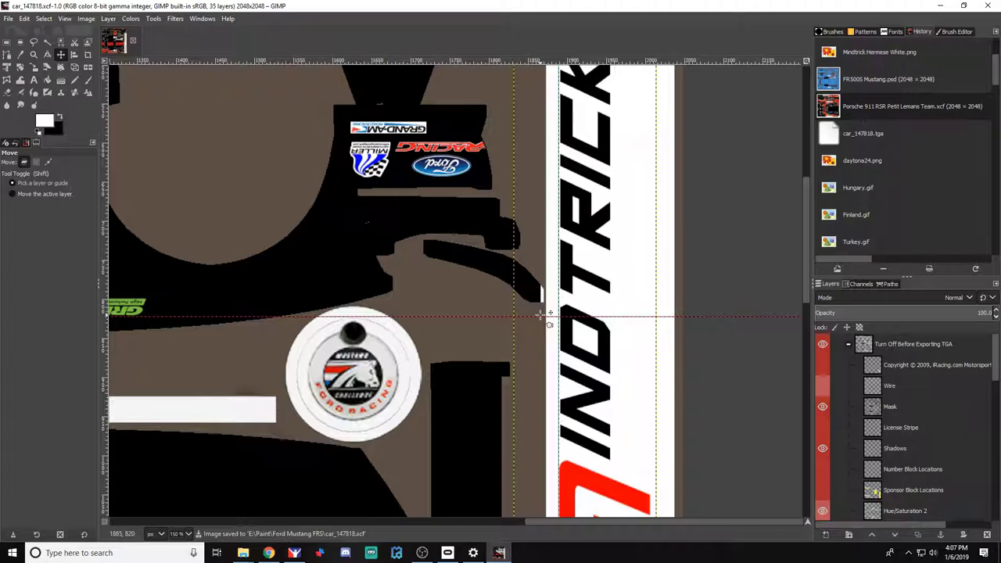
scroll(515, 394, down, 3)
scroll(507, 402, down, 3)
Switch to iRacing and examine the Mustang's paint from the rear and both sides with the interface hidden
key(alt+Tab)
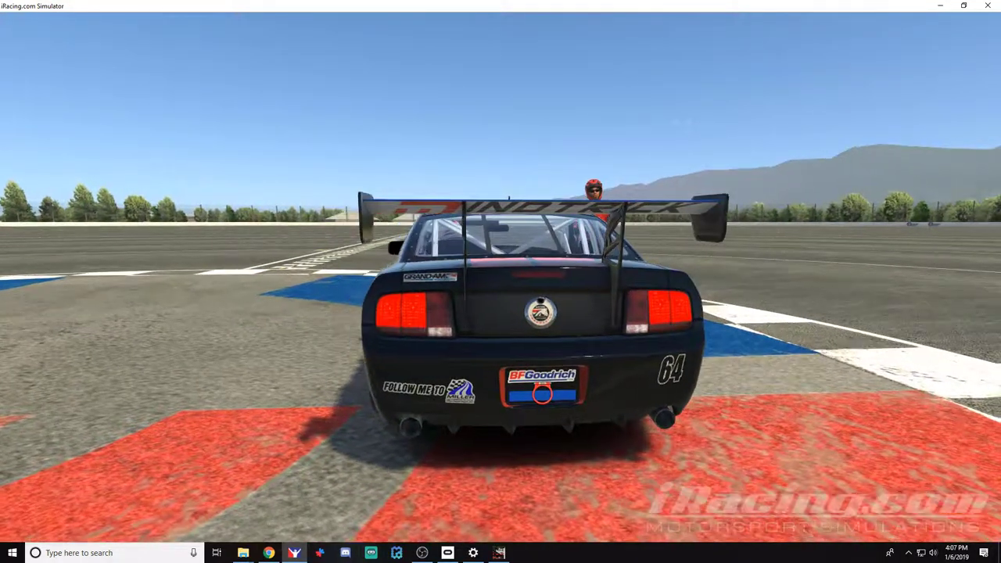
key(space)
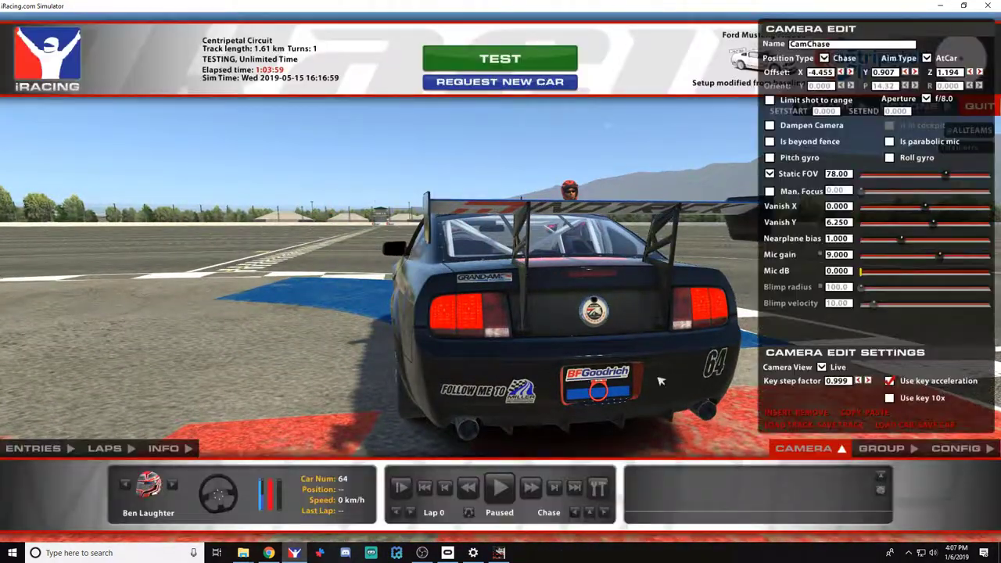
key(space)
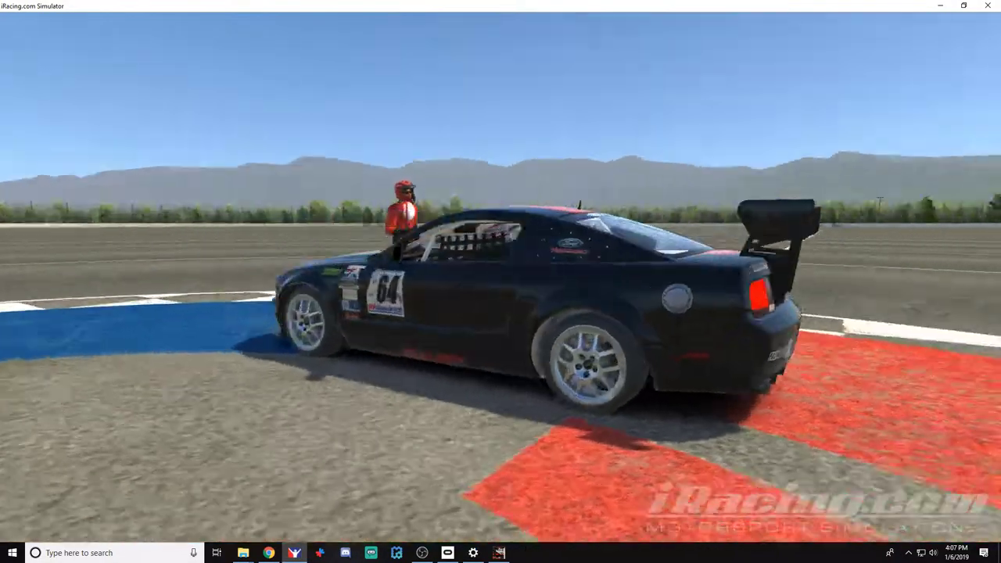
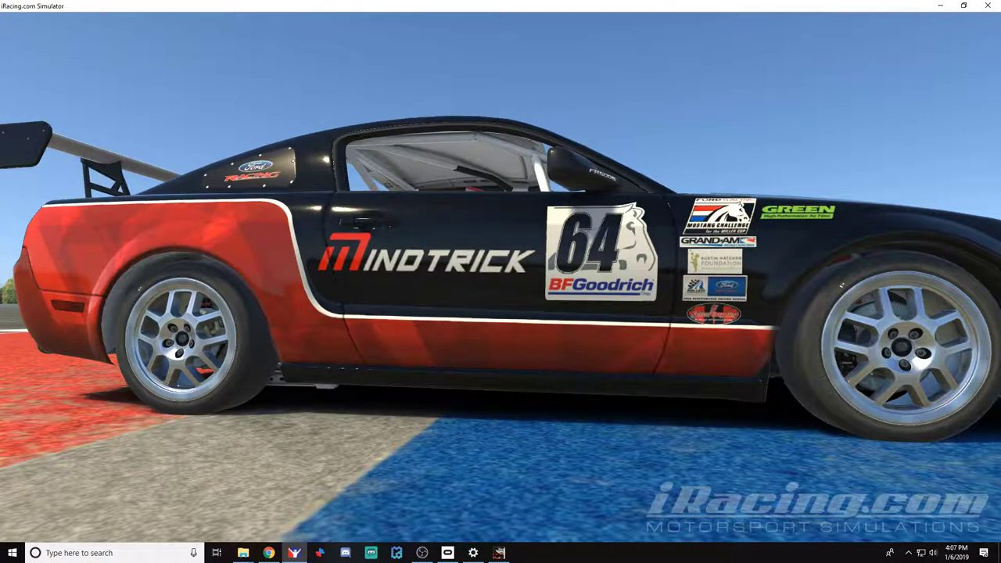
Return to GIMP and show the Wire overlay to locate the side strip's panel on the template
key(alt+Tab)
scroll(407, 396, down, 1)
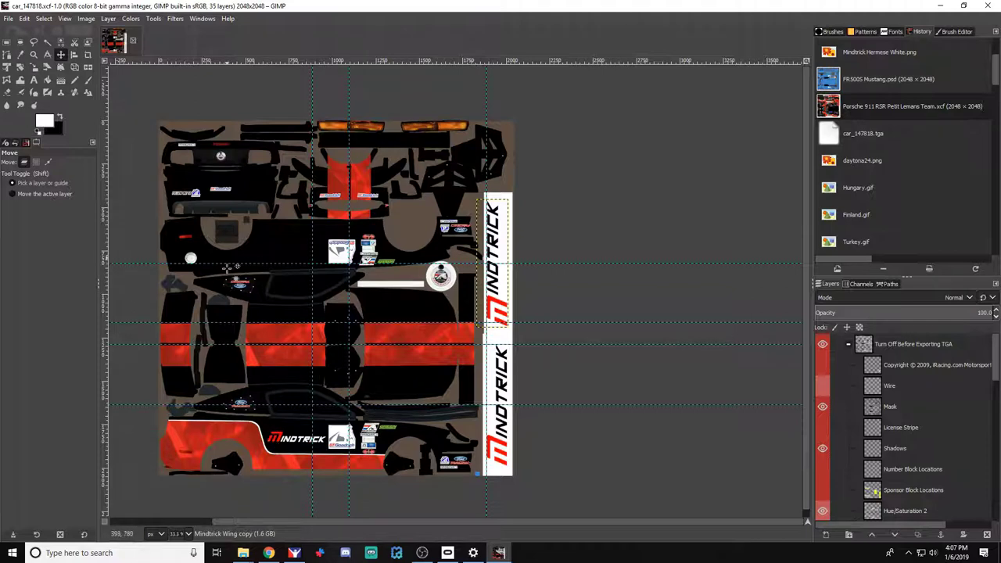
key(plus)
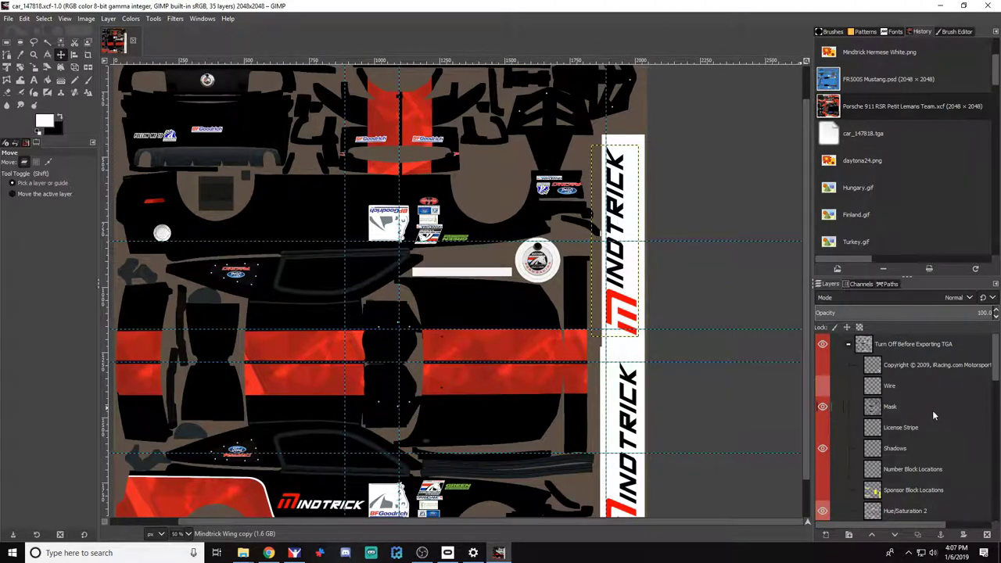
click(822, 386)
key(plus)
key(plus)
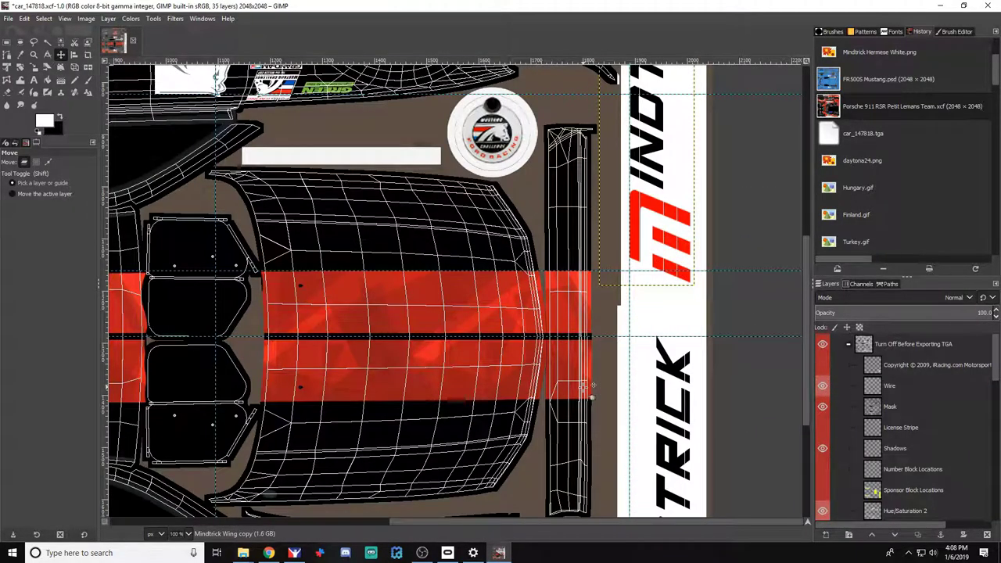
scroll(582, 386, down, 10)
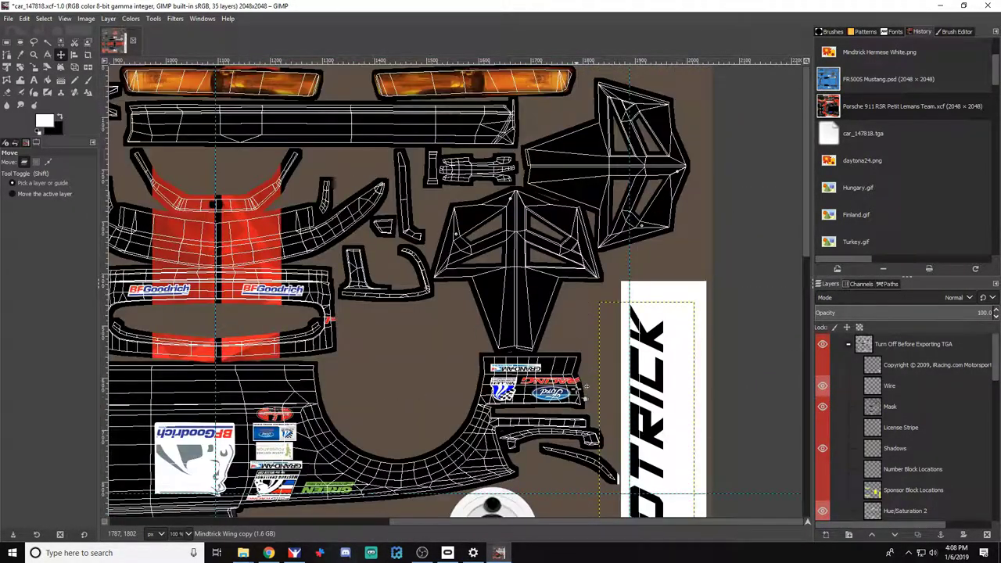
scroll(553, 338, up, 10)
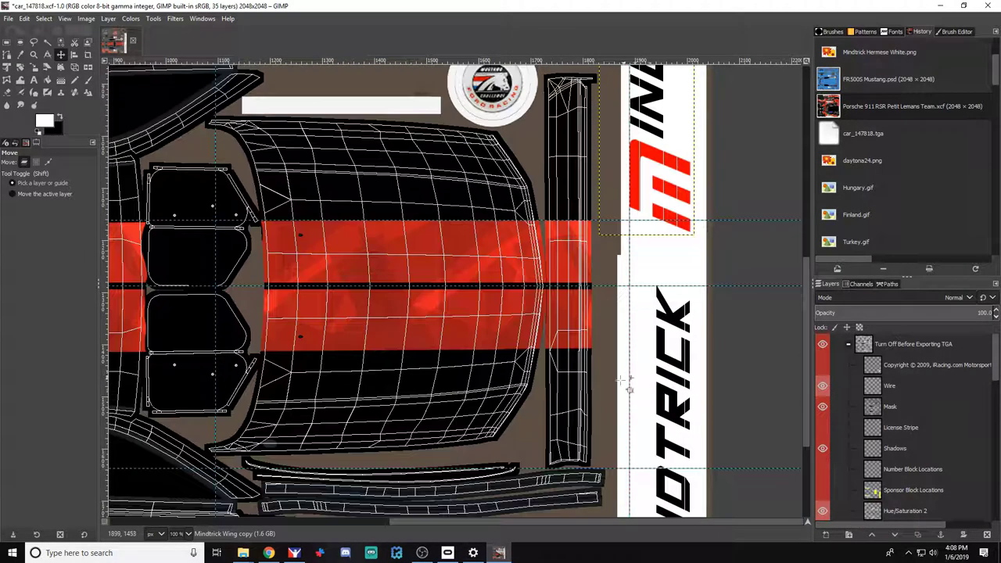
Select the Right Side group under Graphics and collapse the Racing Stripes and Racing Stripes copy groups
scroll(932, 413, down, 4)
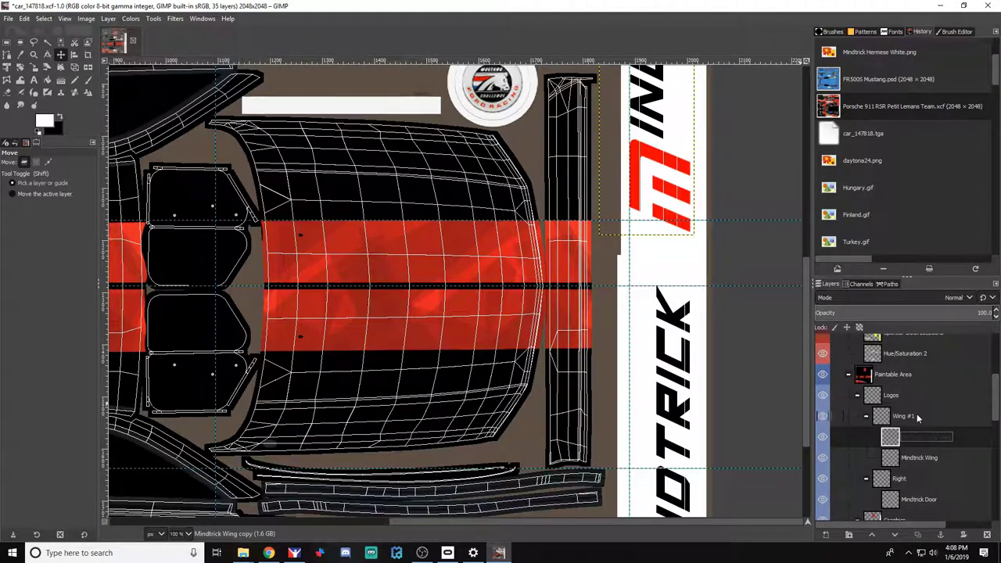
scroll(910, 426, down, 3)
click(918, 399)
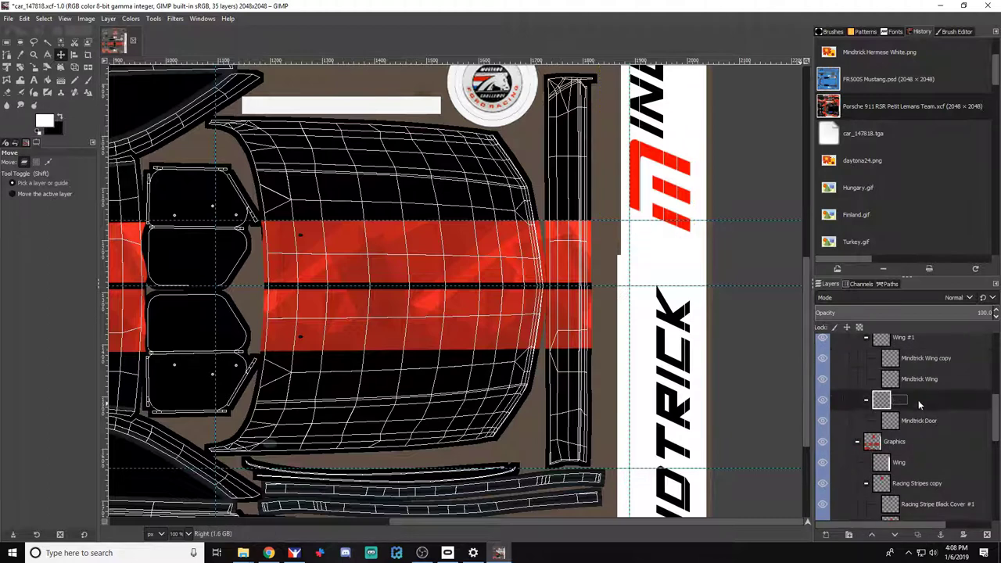
scroll(926, 440, down, 3)
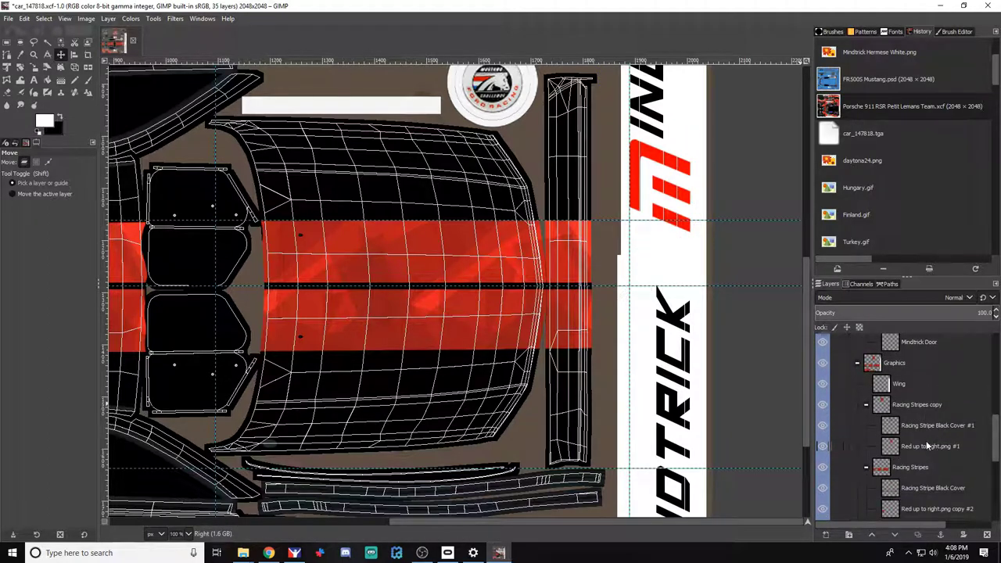
scroll(927, 445, down, 4)
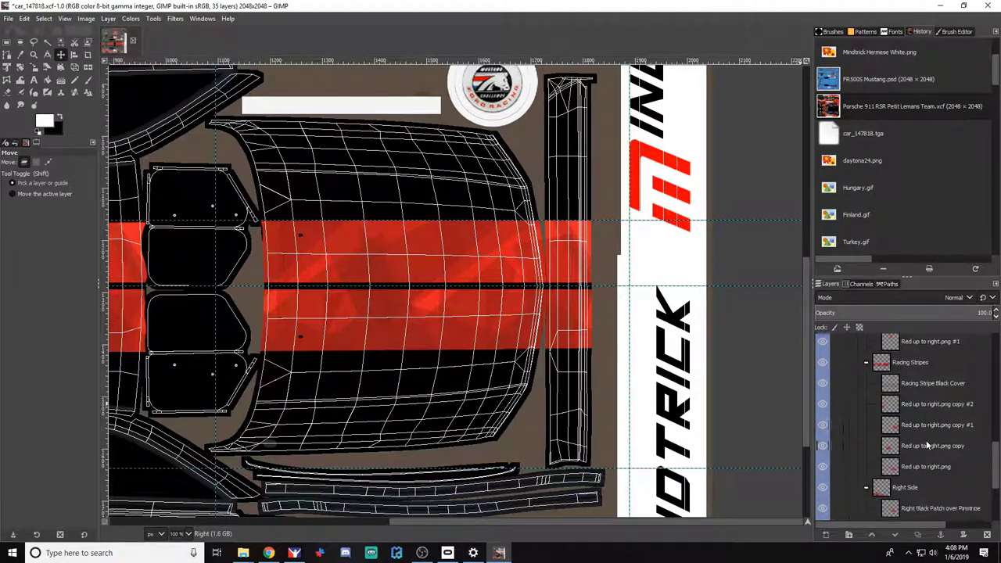
scroll(928, 444, down, 2)
click(905, 440)
scroll(878, 433, up, 2)
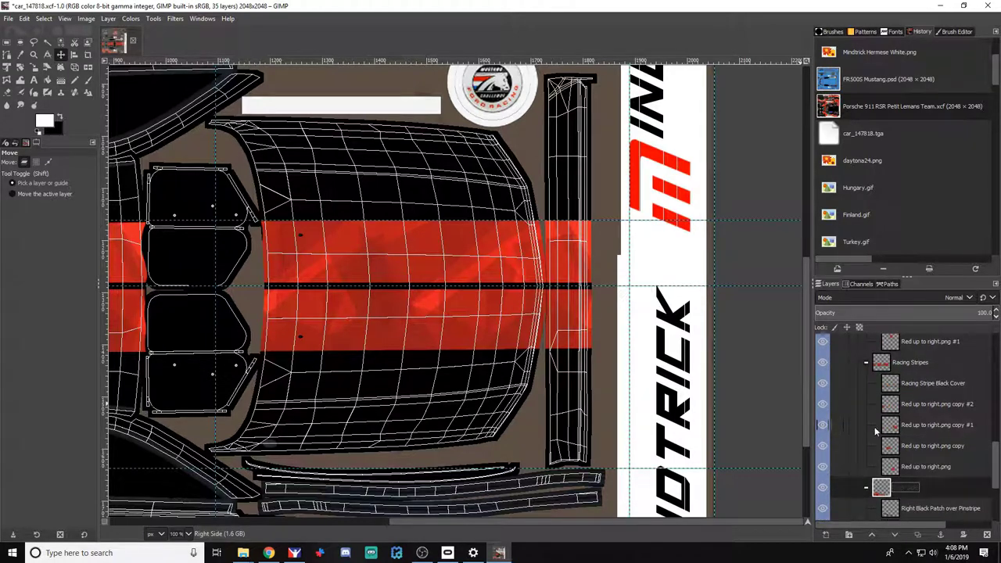
click(864, 365)
scroll(866, 375, up, 3)
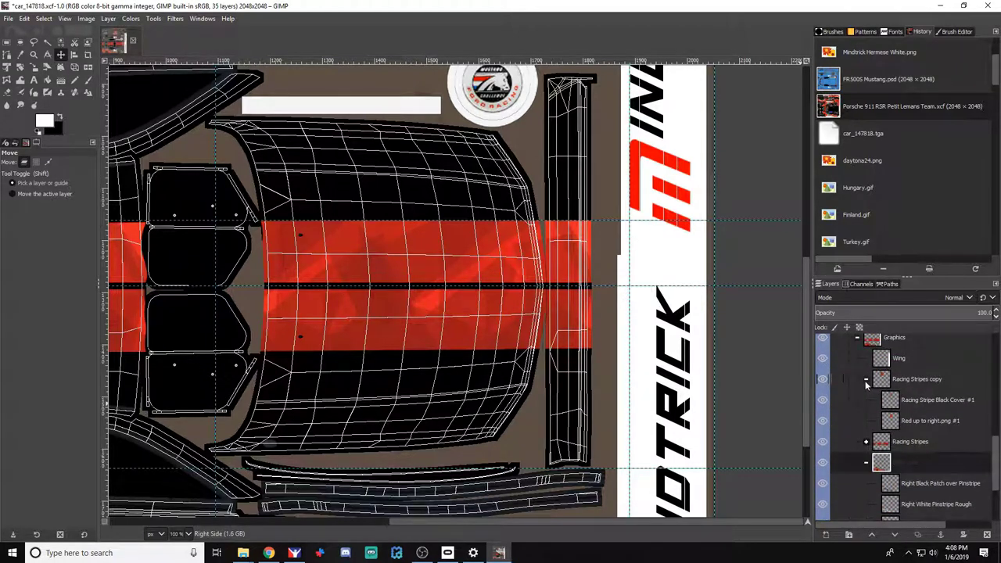
click(865, 380)
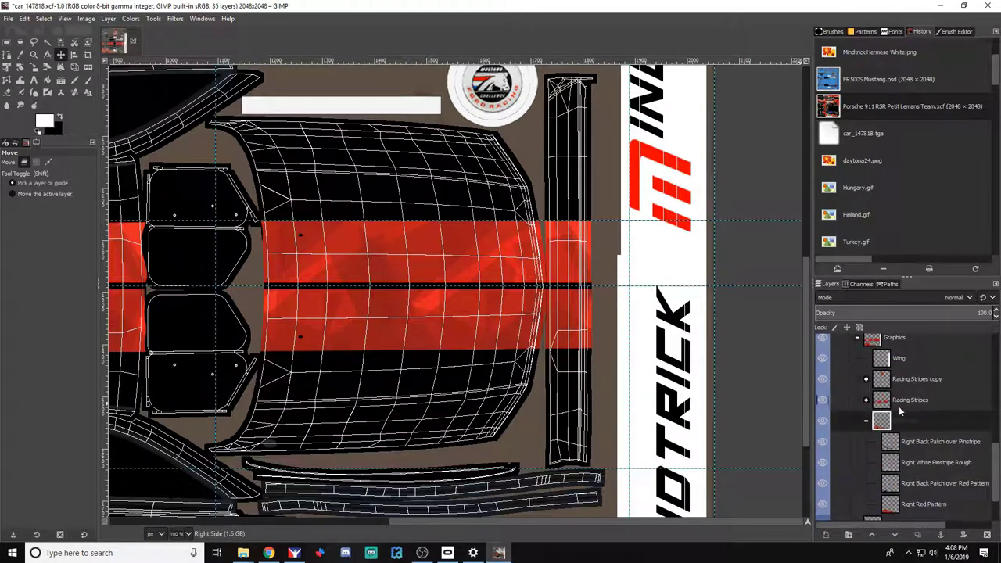
Create a new 2048 × 2048 transparent layer named Door Sill inside the Right Side group
scroll(891, 422, down, 2)
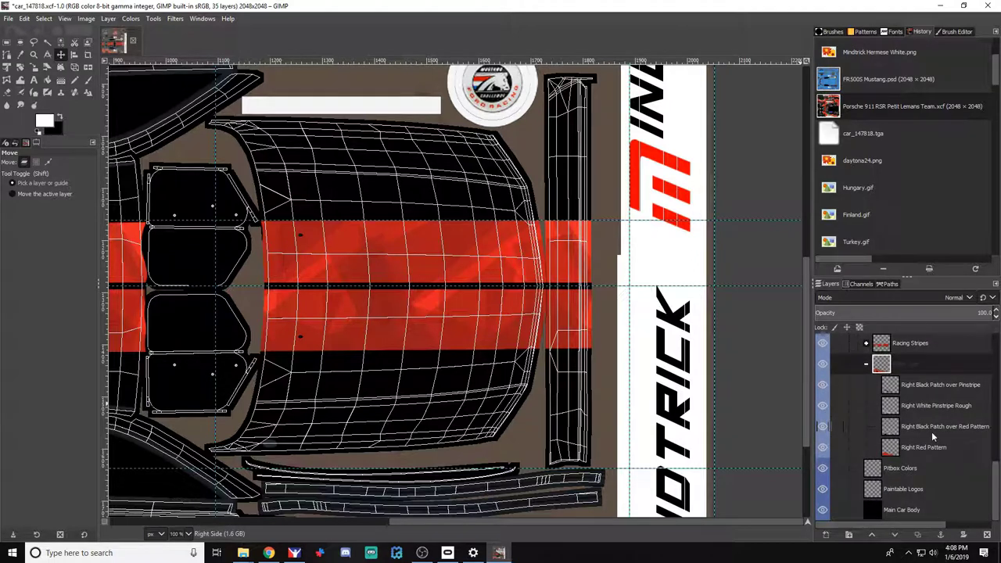
click(828, 535)
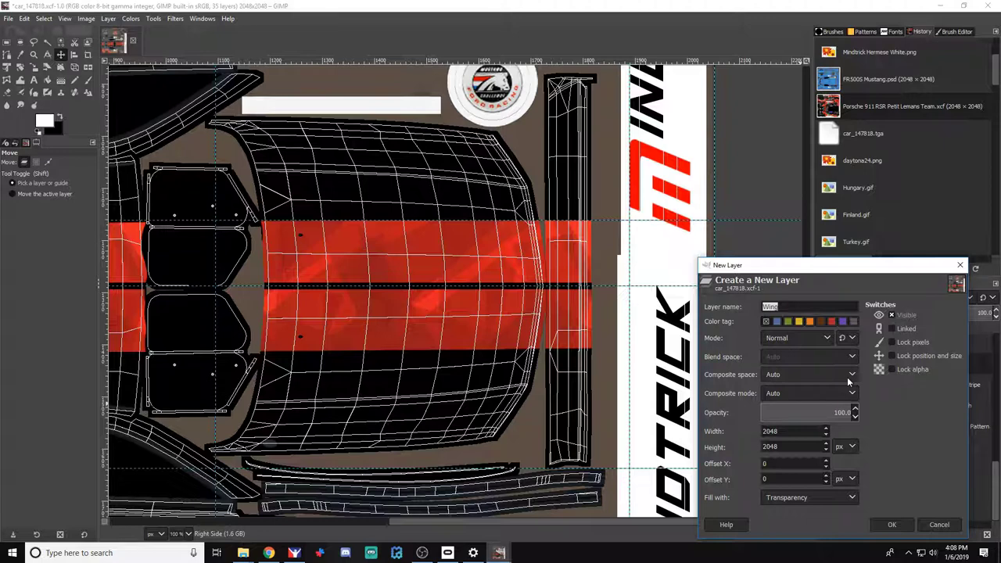
text(Door Sill)
key(Return)
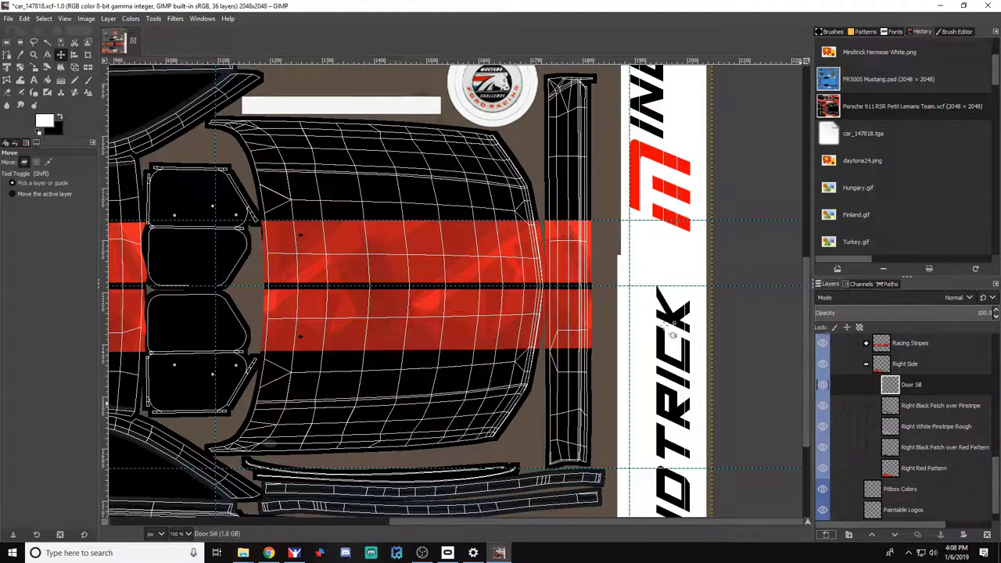
Make a rectangular selection of about 99 × 759 px around the tall narrow panel between the hood and the wing
click(88, 79)
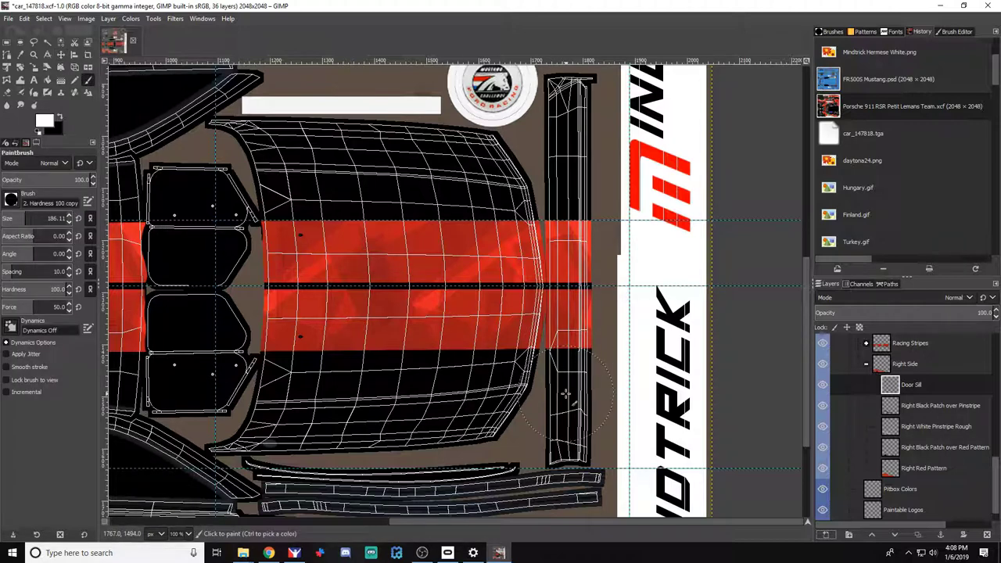
click(7, 42)
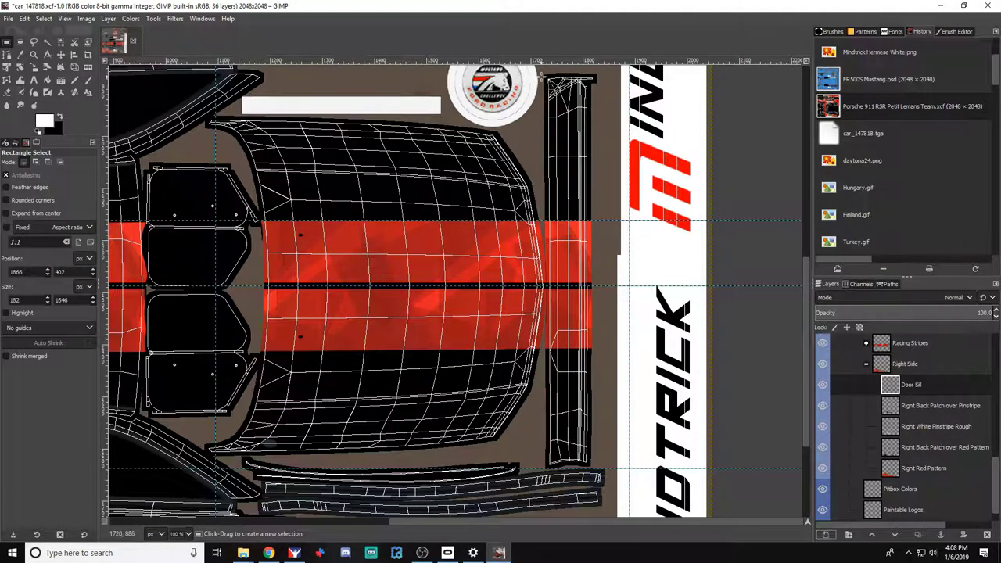
drag(546, 73, 590, 466)
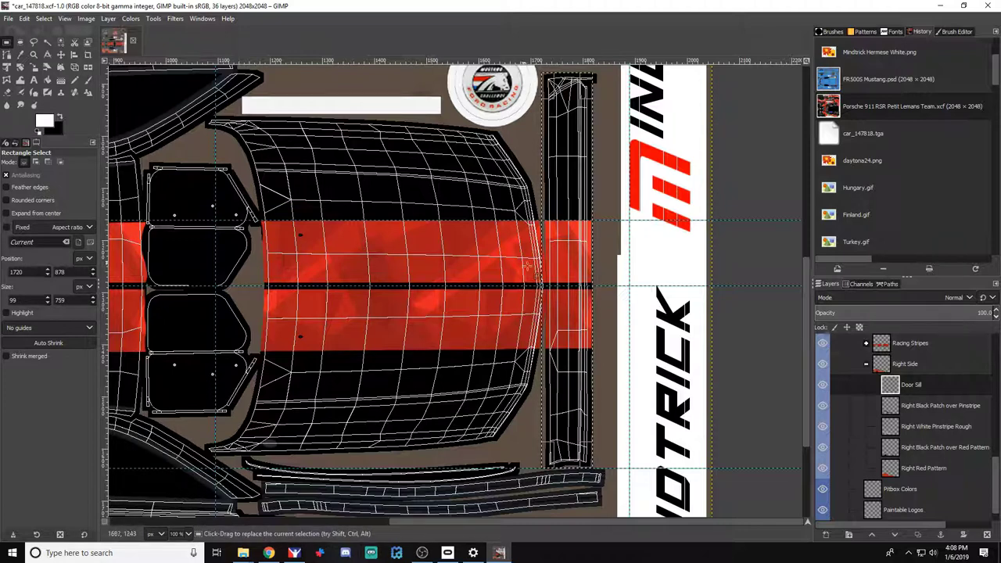
Paint the selected narrow panel white on the Door Sill layer with the Paintbrush
click(87, 80)
drag(580, 98, 579, 431)
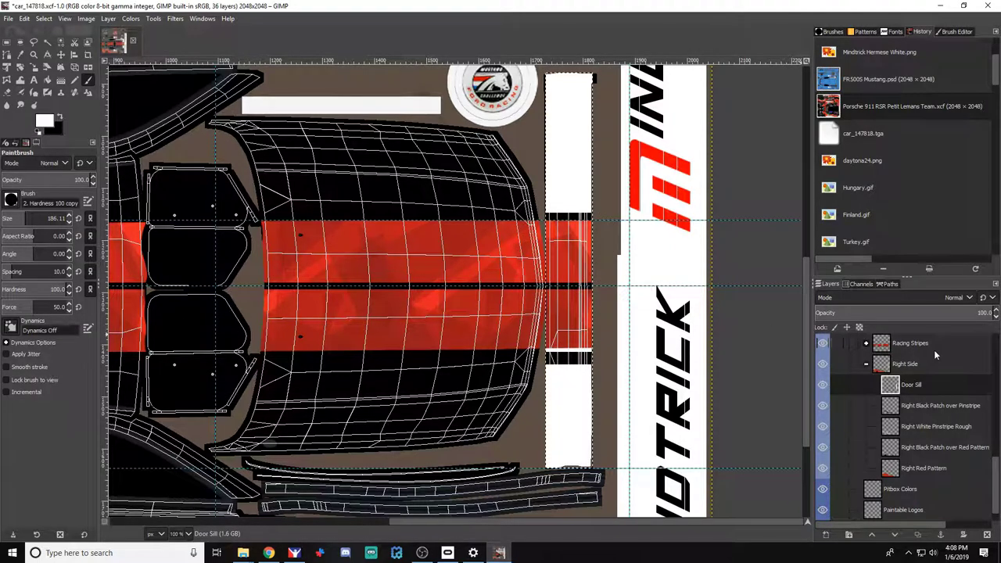
scroll(929, 375, up, 2)
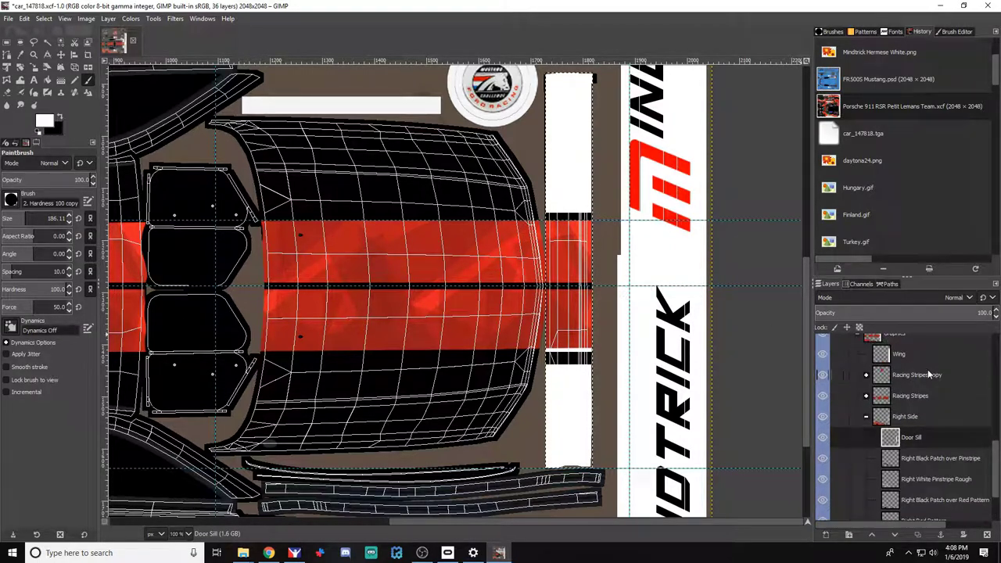
Create a transparent layer named White Patch over Sill in the Racing Stripes group and paint the selected panel white on it
click(866, 396)
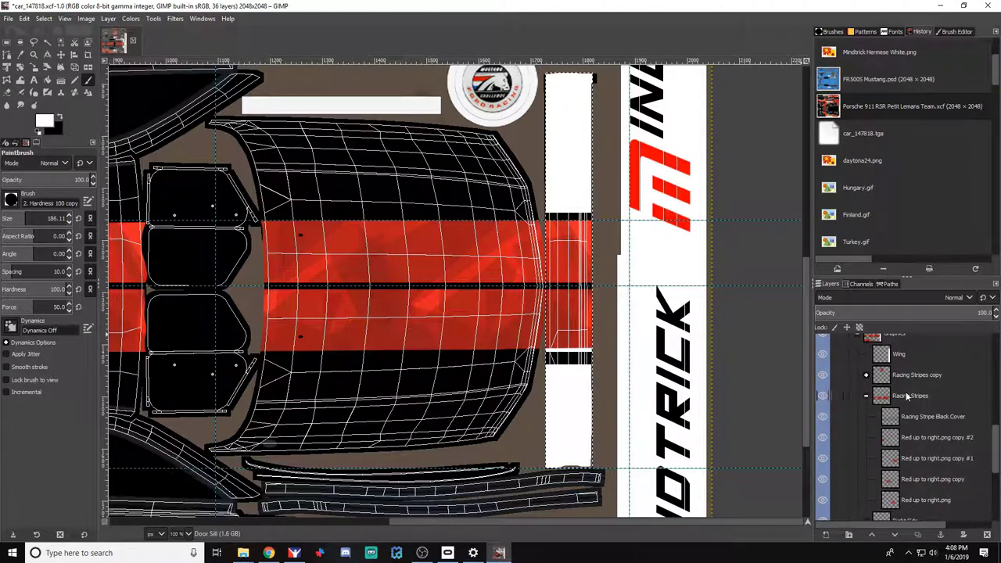
click(907, 396)
click(824, 534)
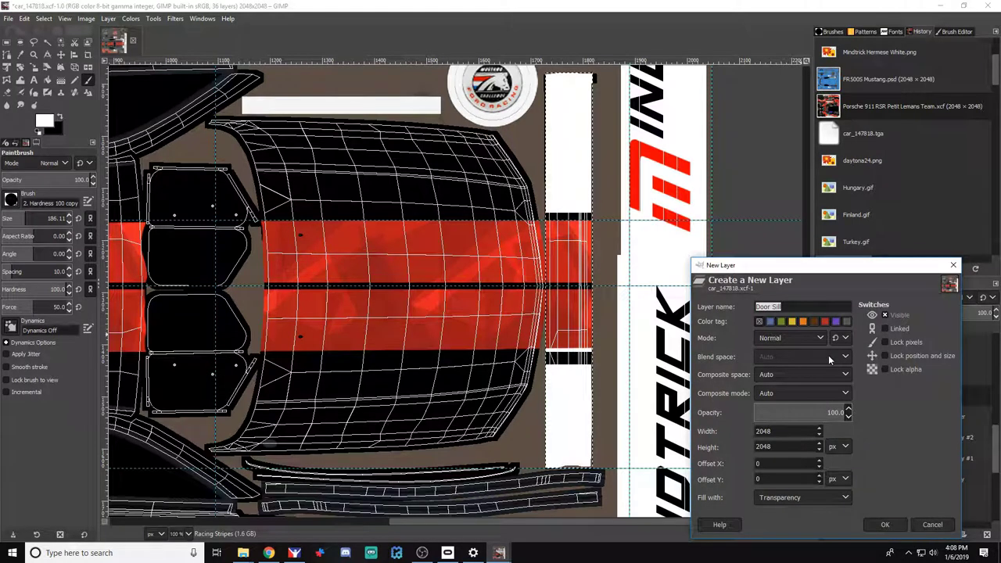
text(White Patch)
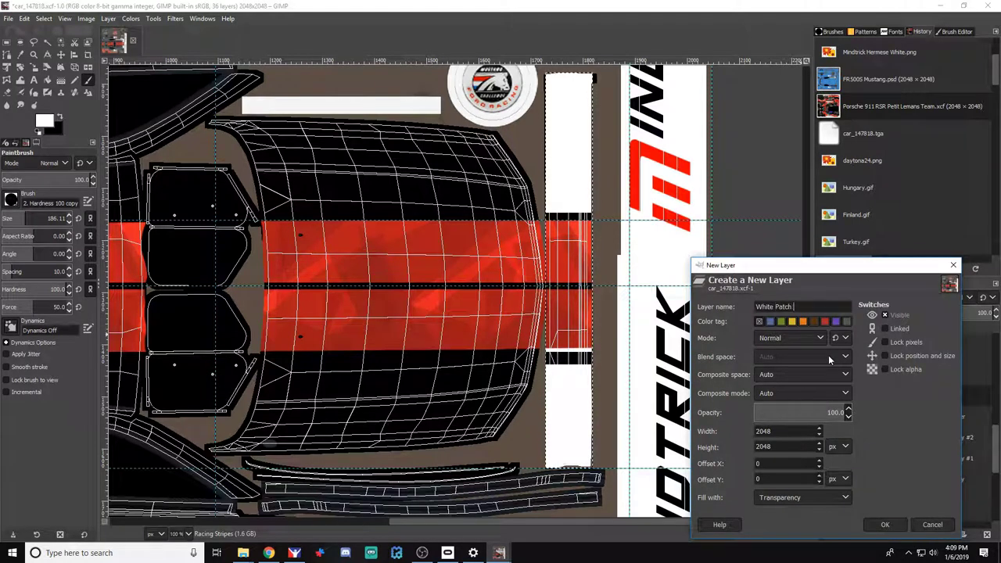
text( over Sill)
key(Return)
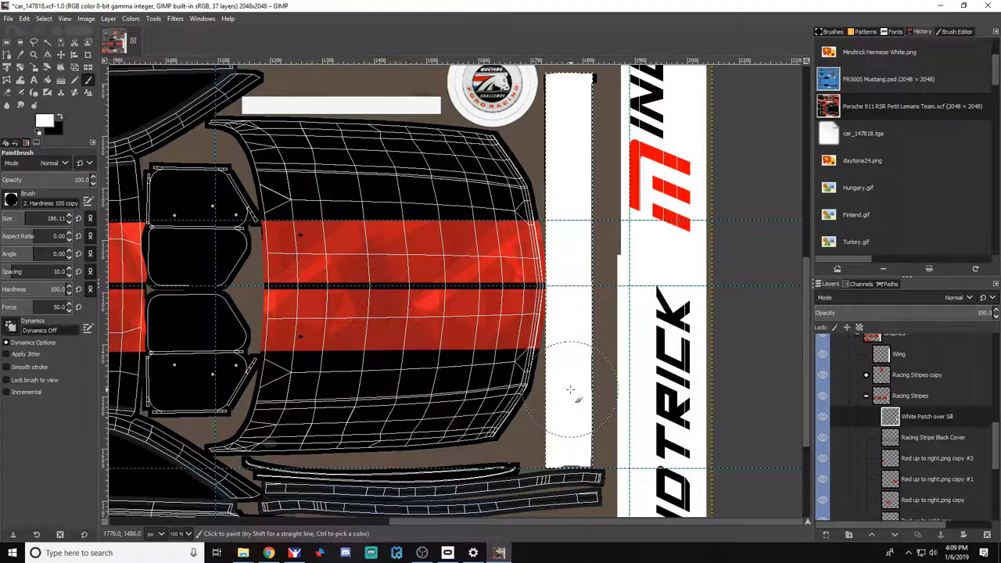
Export the template as TGA and reload the car's paint in iRacing to check the door sill
key(ctrl+s)
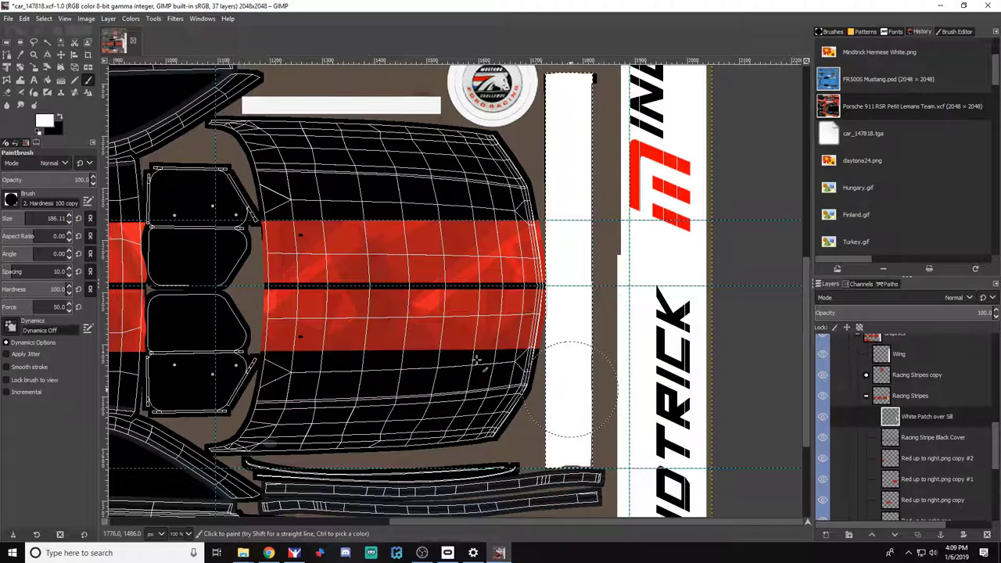
key(alt+Tab)
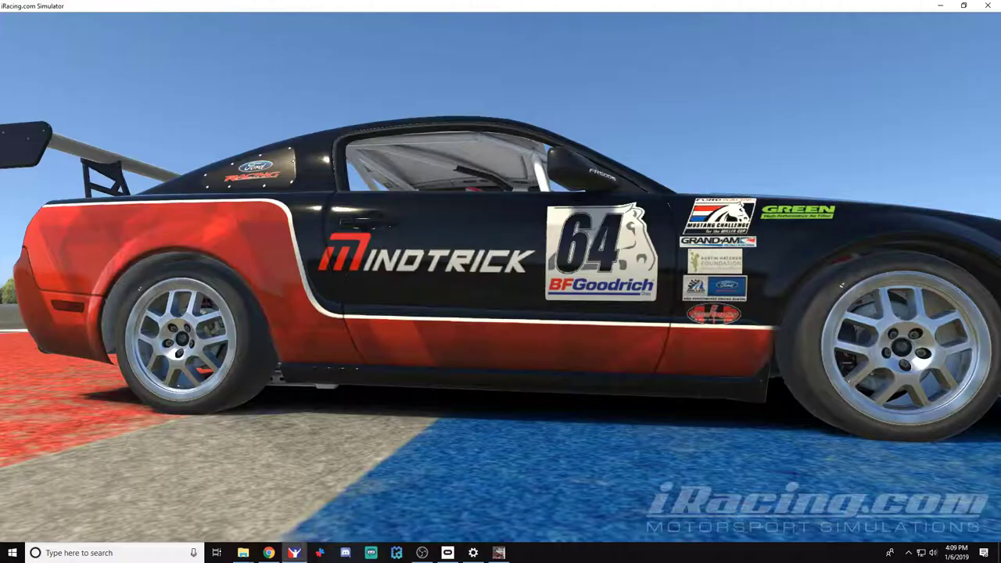
key(ctrl+r)
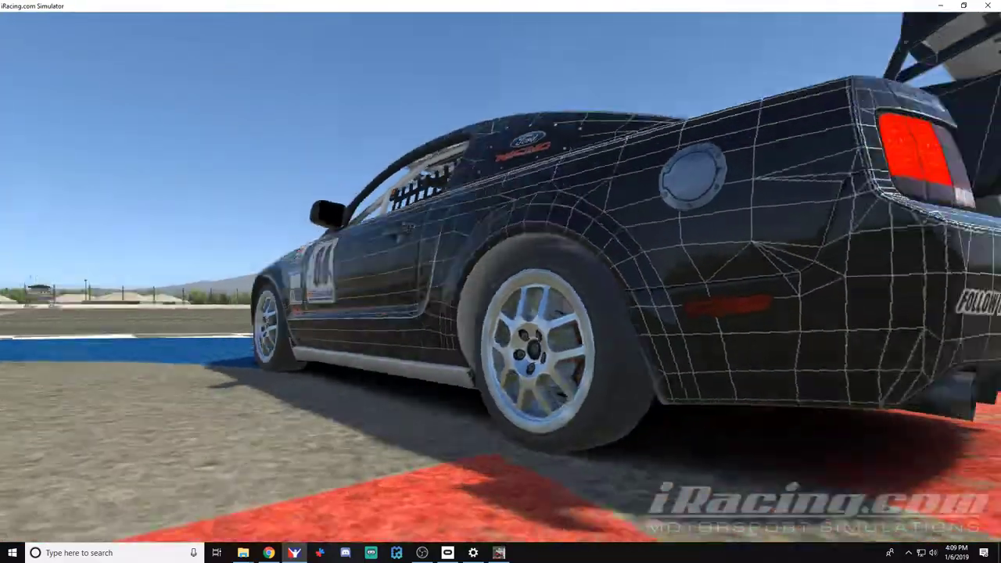
key(alt+Tab)
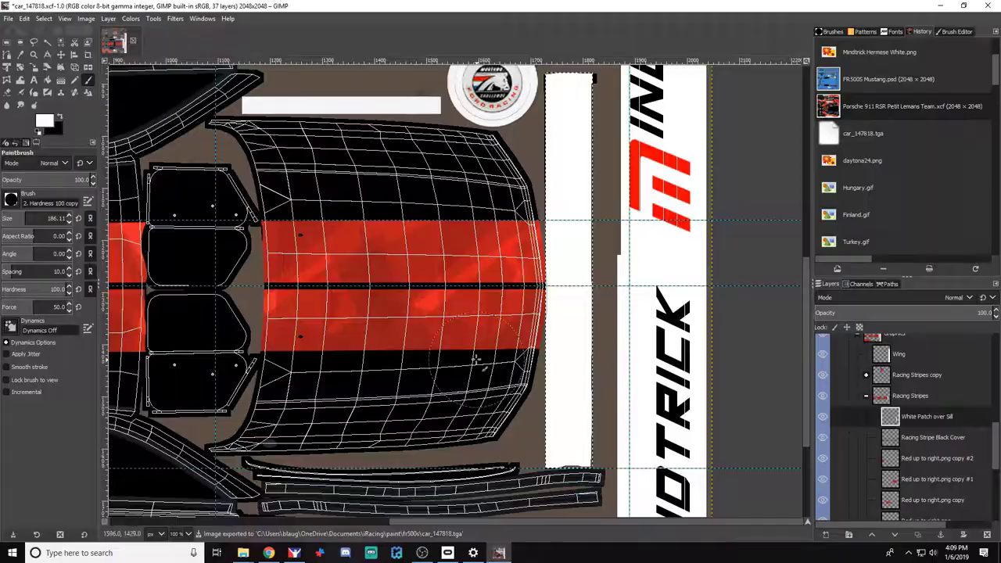
Select about 757 × 96 px around the long panel below the orange lights and paint it white with the Paintbrush
scroll(577, 288, up, 9)
click(7, 42)
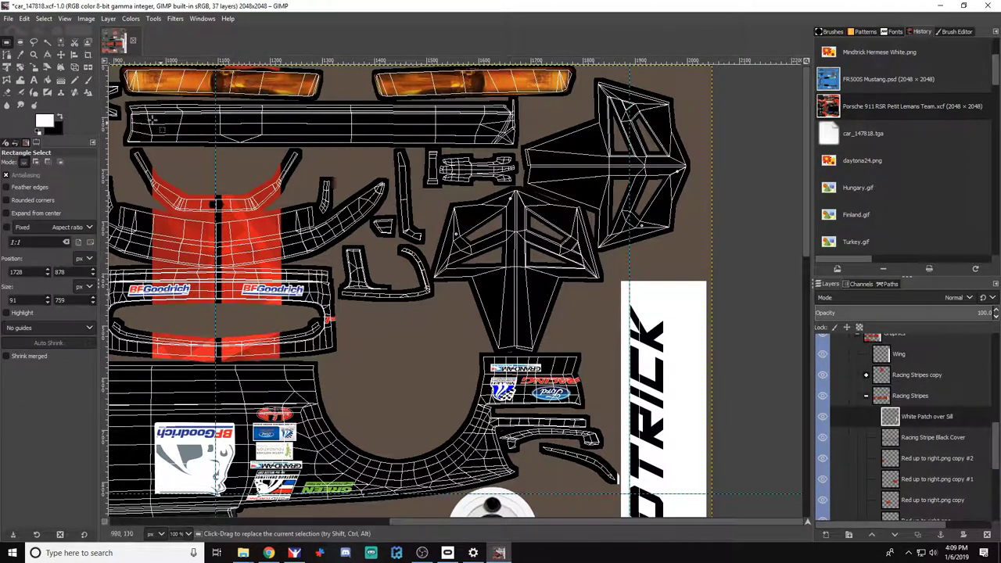
drag(124, 98, 525, 143)
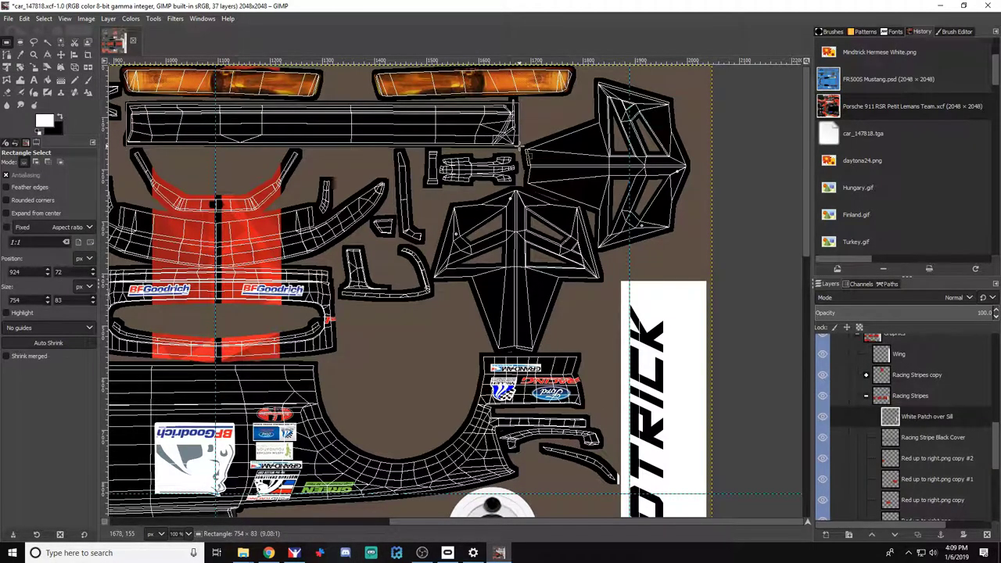
drag(471, 106, 464, 103)
drag(270, 137, 267, 138)
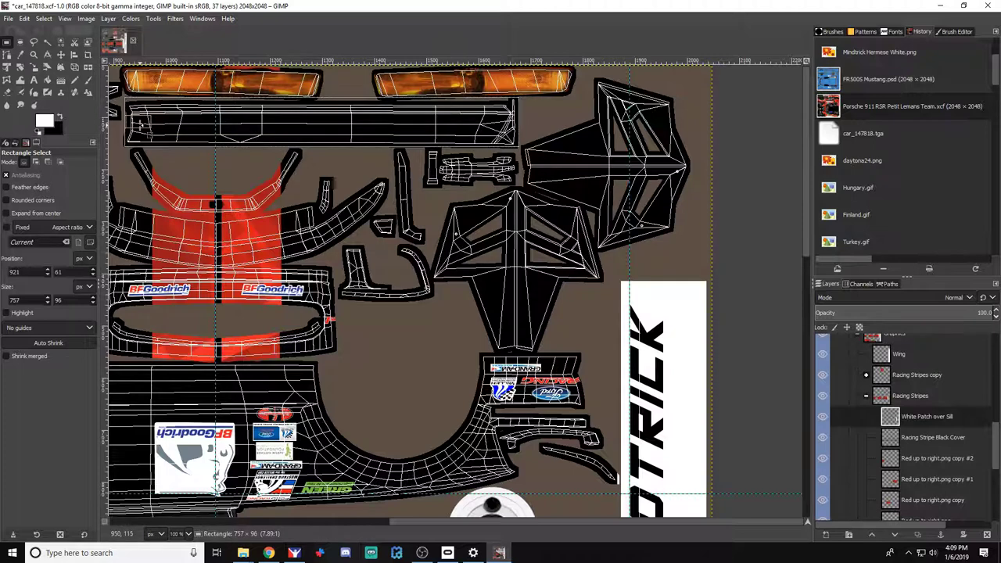
drag(126, 124, 508, 117)
click(86, 80)
Export the template as TGA with the Wire layer hidden and check the car's right side in iRacing
scroll(899, 422, up, 10)
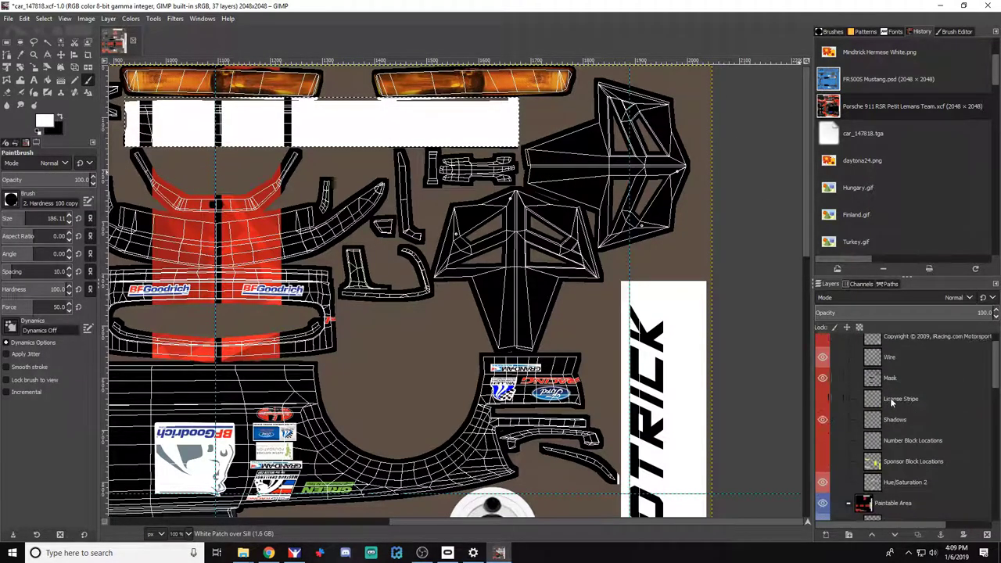
click(822, 357)
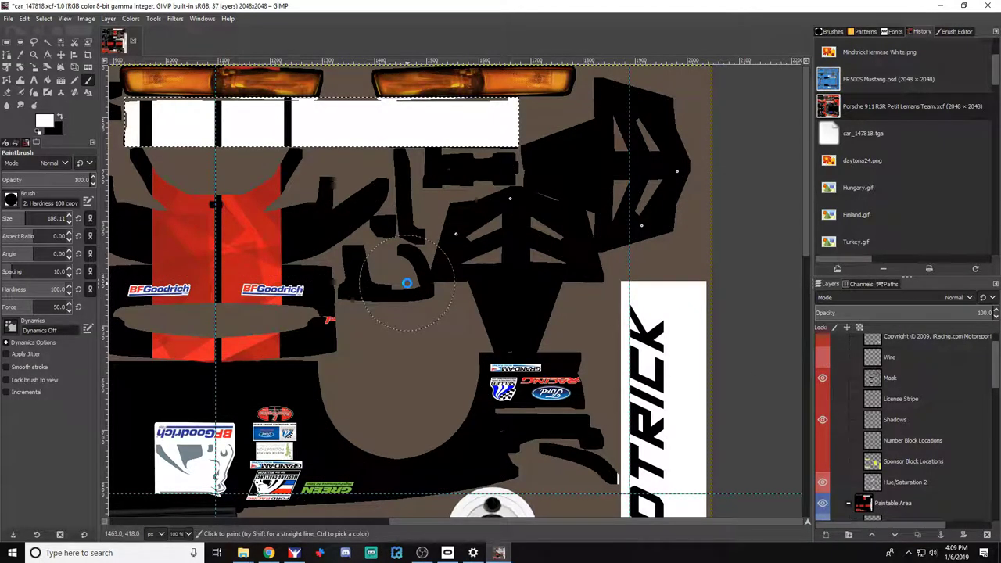
key(ctrl+e)
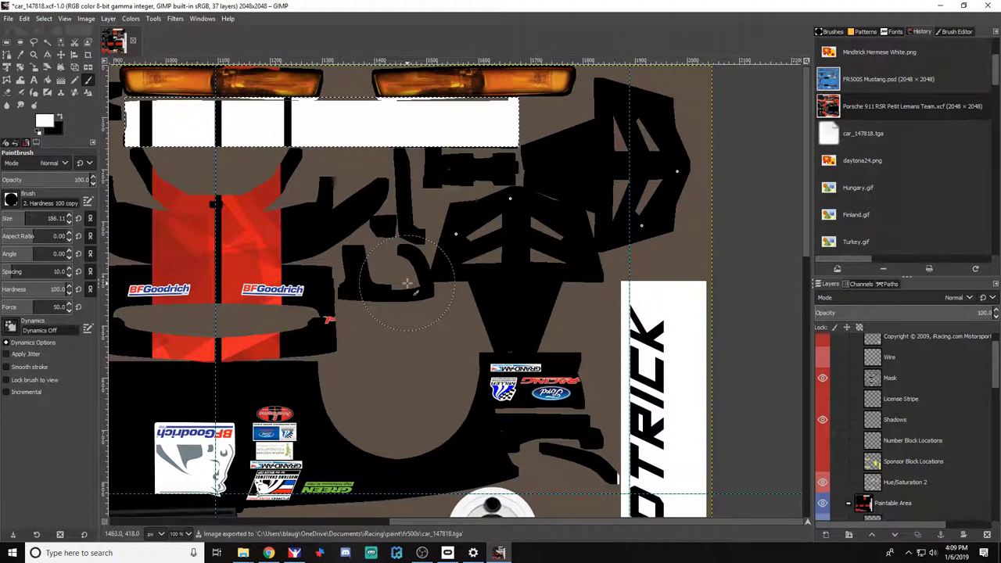
key(alt+Tab)
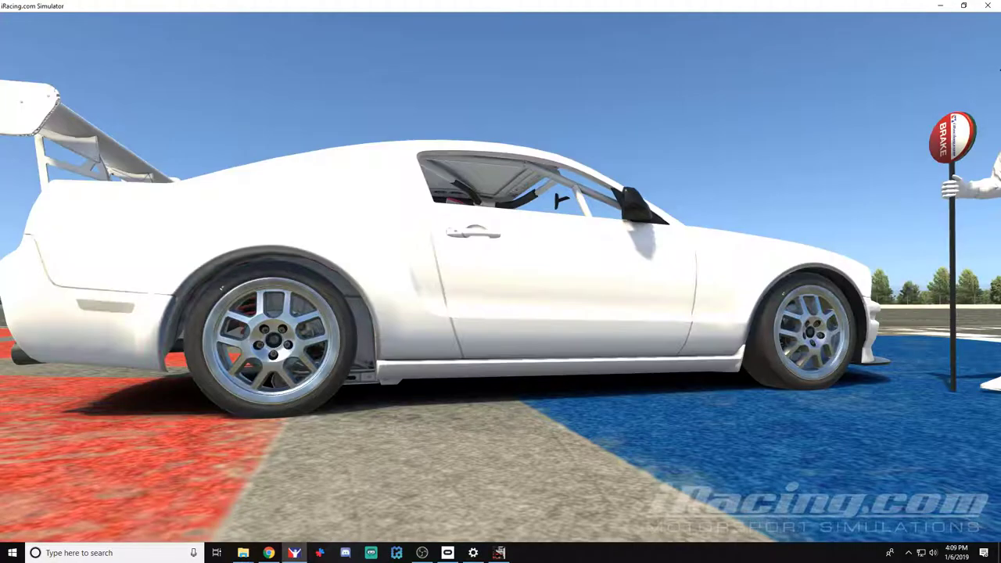
scroll(500, 282, down, 5)
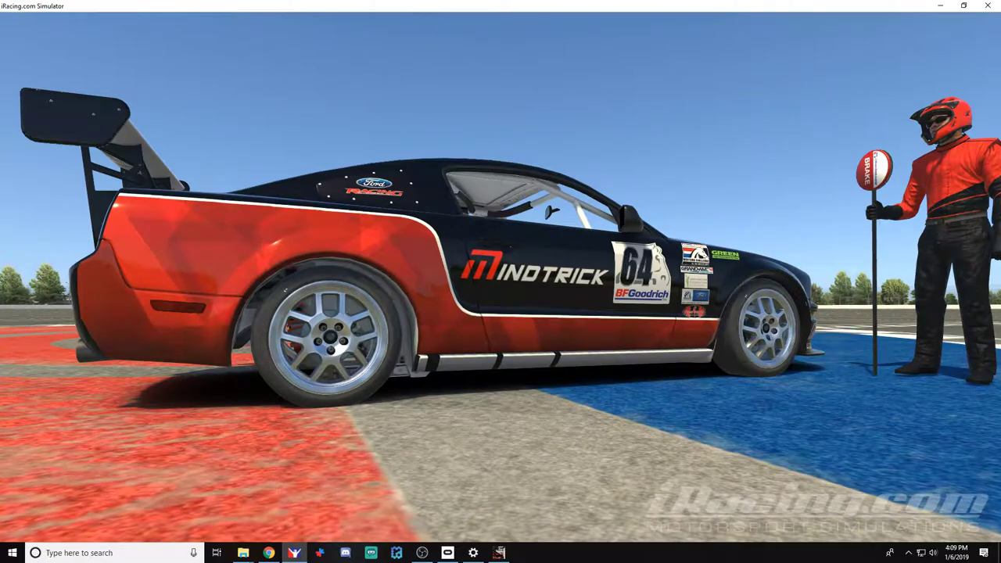
key(alt+Tab)
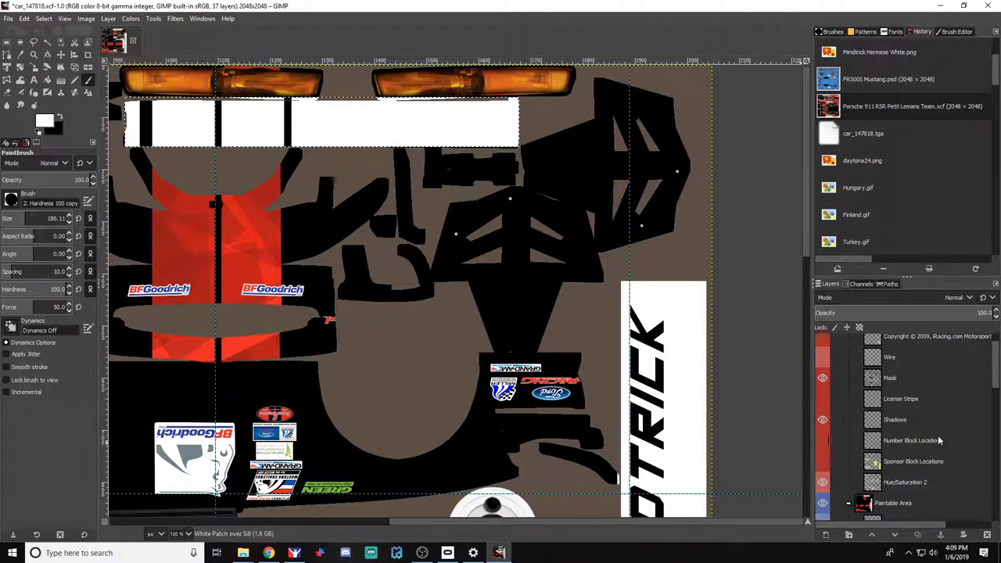
Erase the black bars crossing the white sill panel from the Racing Stripe Black Cover #1 layer in Racing Stripes copy
scroll(938, 438, up, 1)
scroll(937, 435, down, 5)
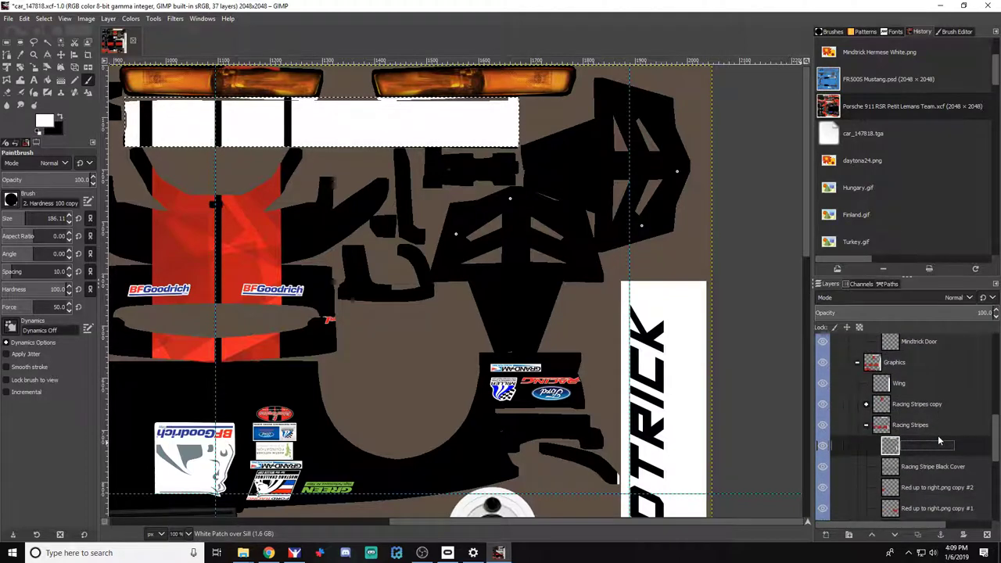
click(922, 405)
click(865, 404)
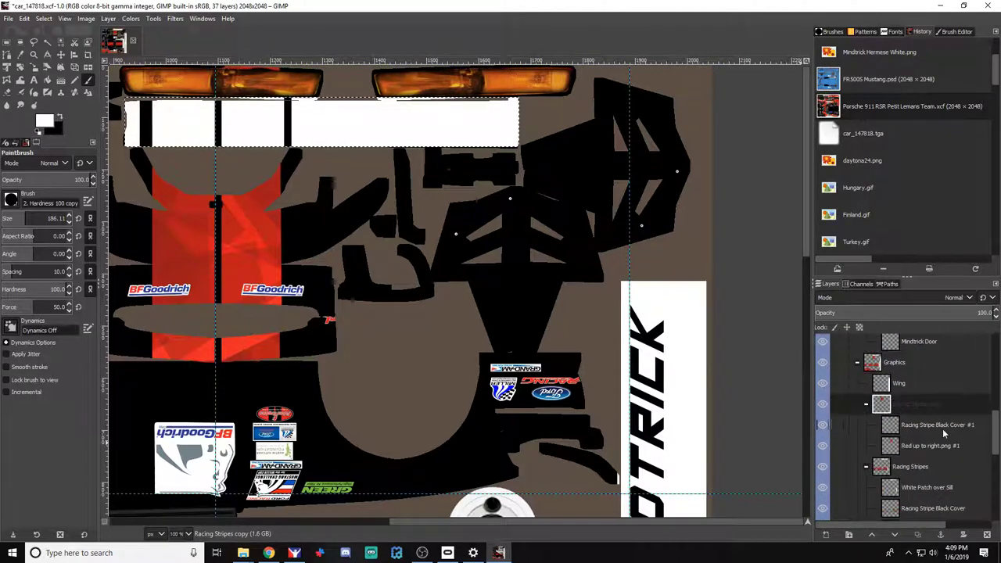
click(907, 429)
click(8, 92)
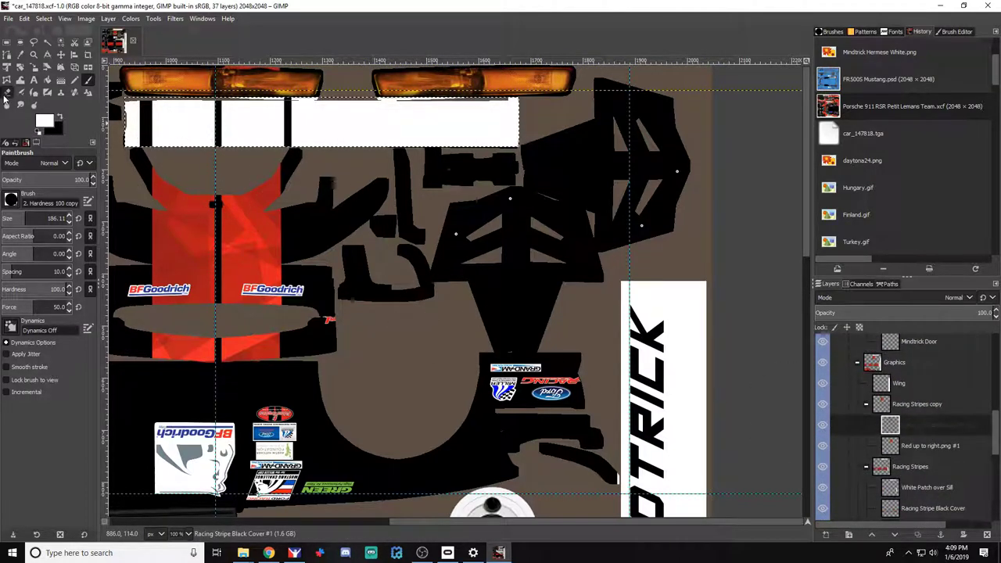
drag(147, 111, 274, 111)
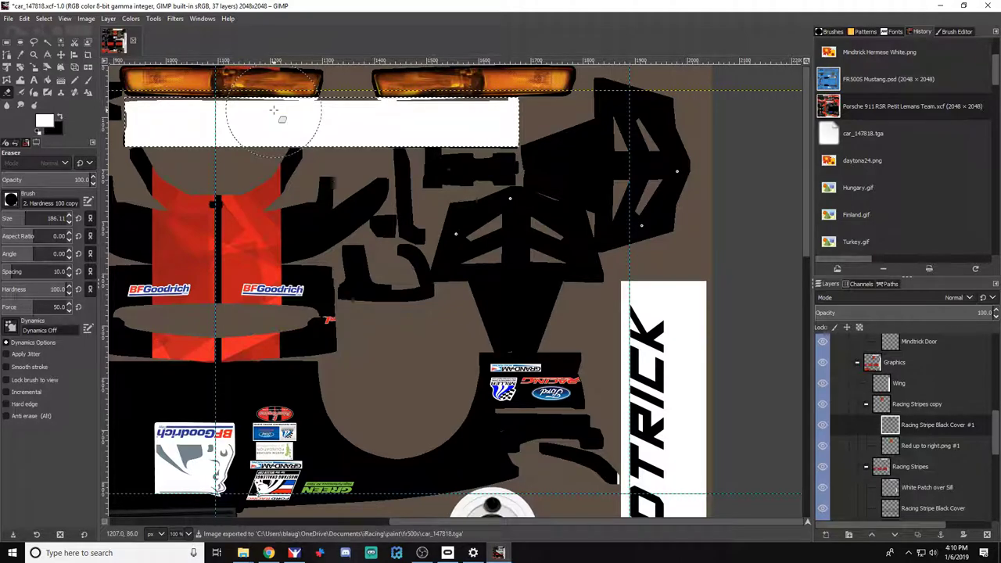
Reload the exported paint in iRacing and inspect the sill from the side and rear of the car
key(ctrl+r)
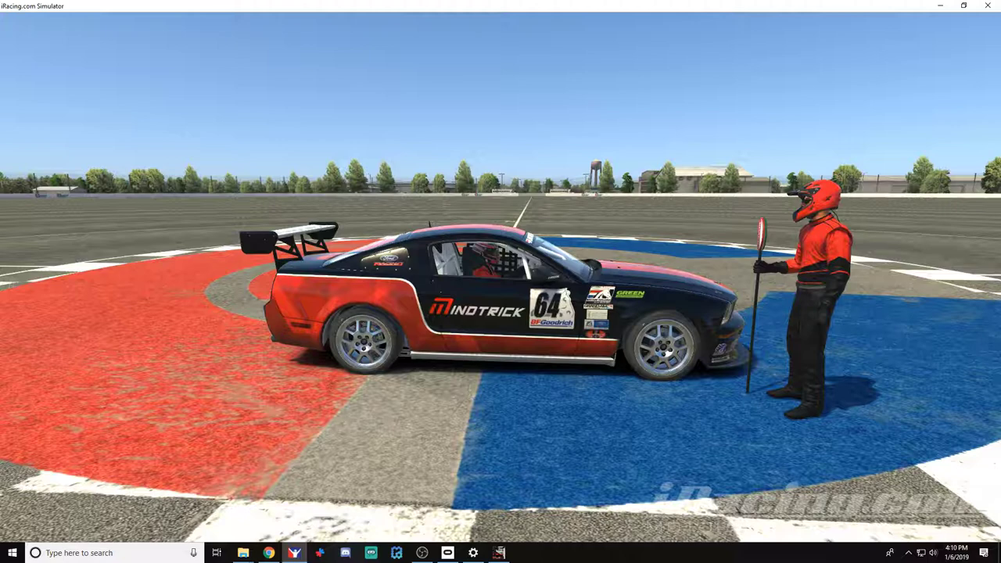
key(space)
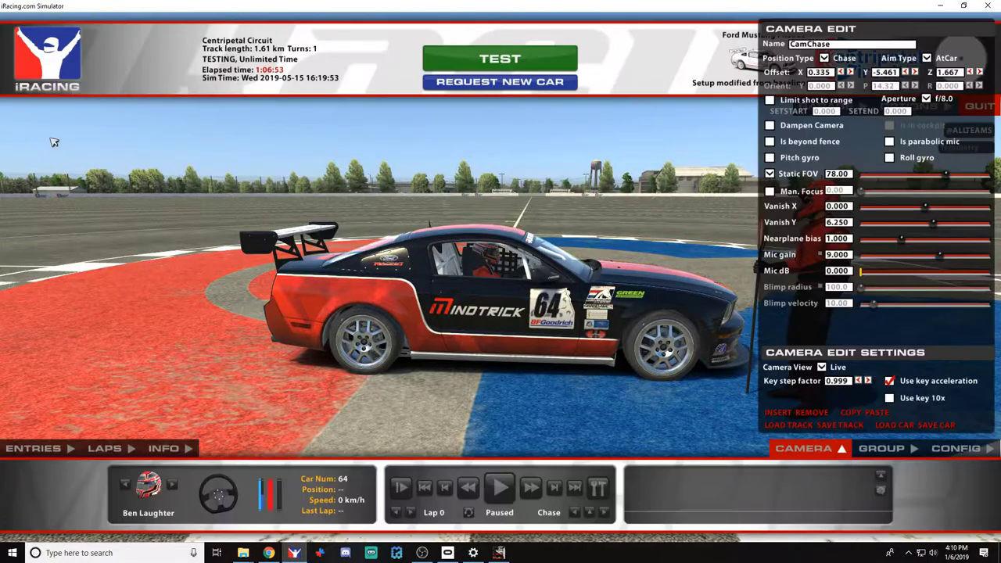
key(space)
key(d)
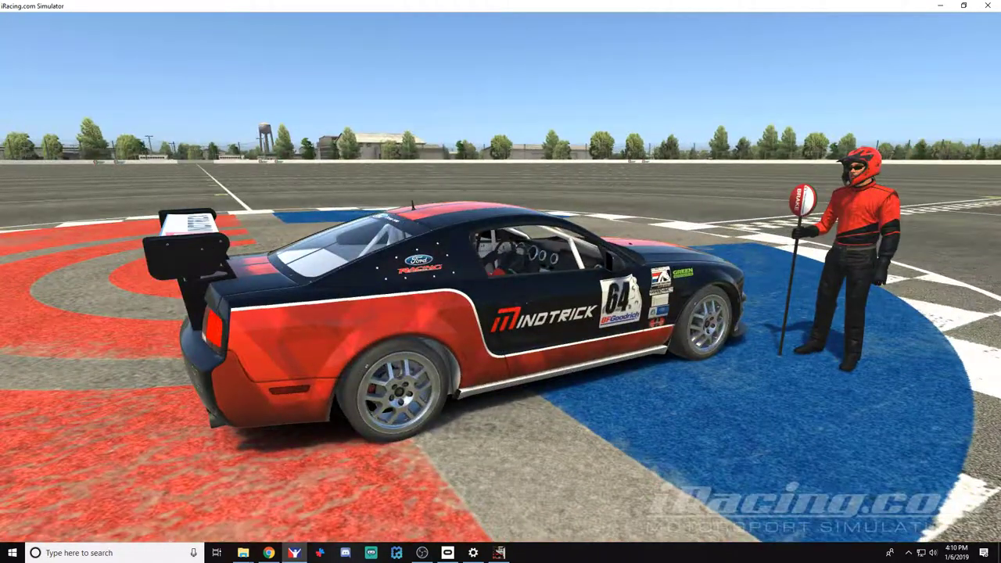
Switch to File Explorer, go up from the Mindtrick folder to Assets and look through the brand folders
key(alt+Tab)
key(alt+Tab)
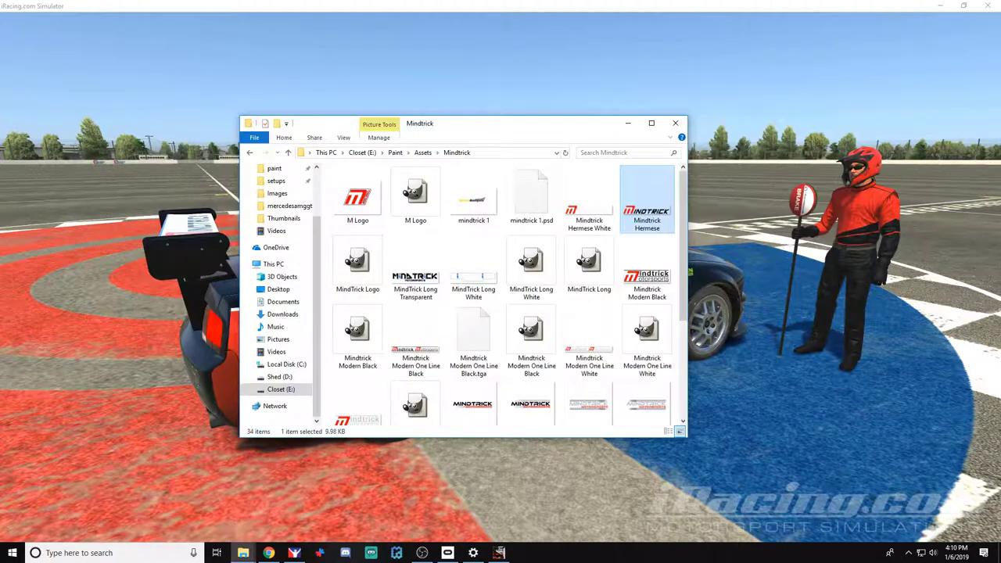
click(576, 302)
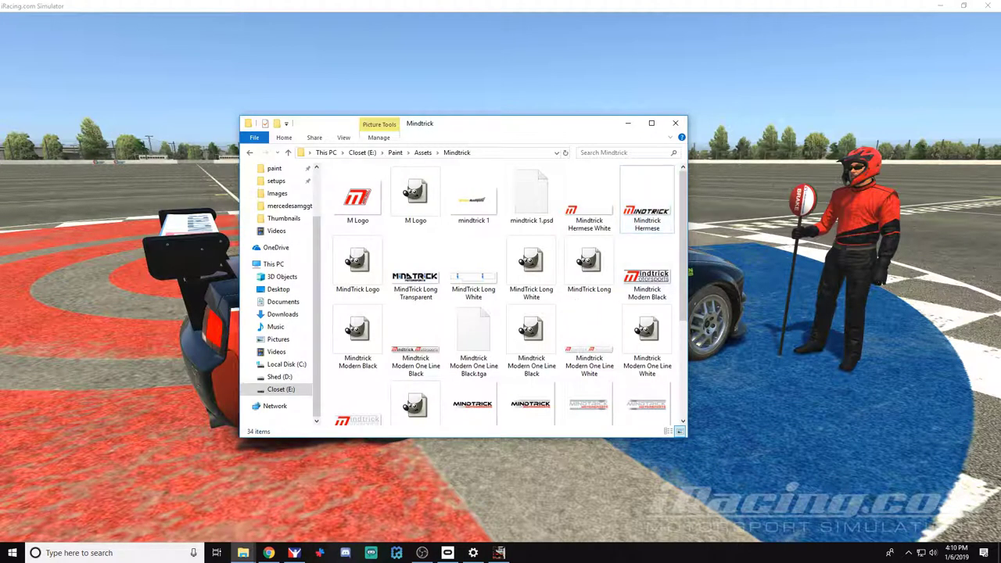
click(252, 157)
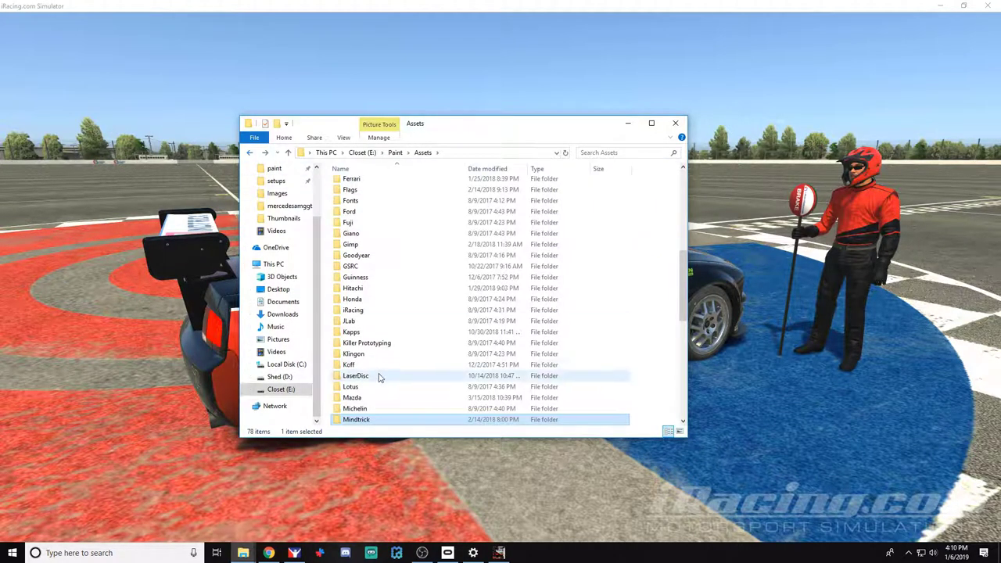
scroll(431, 391, up, 5)
click(439, 379)
scroll(439, 379, up, 3)
scroll(440, 379, down, 2)
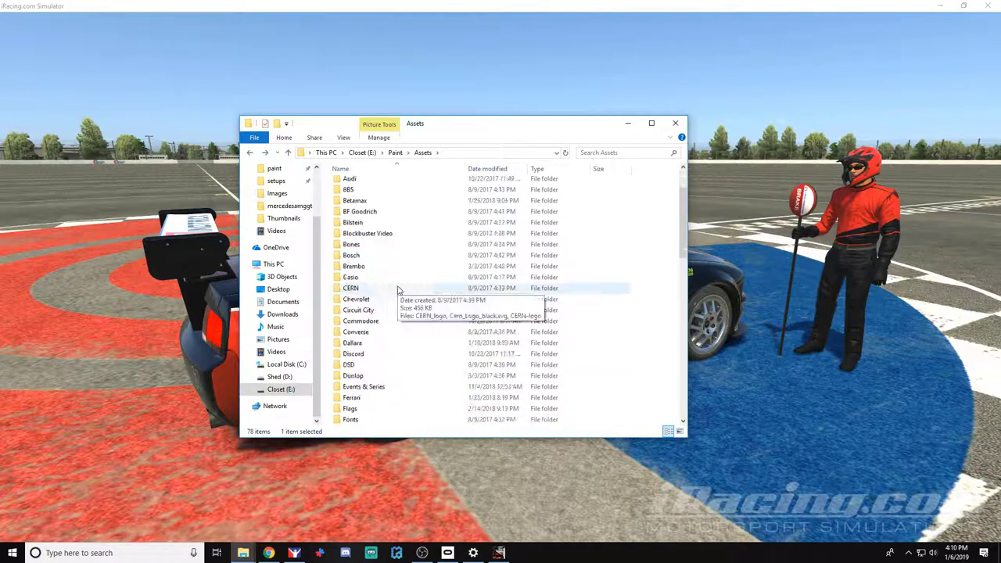
Import Ford-Logo-Transparent-Background.png from the Assets folder into the paint template in GIMP
double_click(391, 423)
key(alt+Tab)
key(alt+Tab)
key(alt+Tab)
key(alt+Tab)
drag(390, 196, 743, 313)
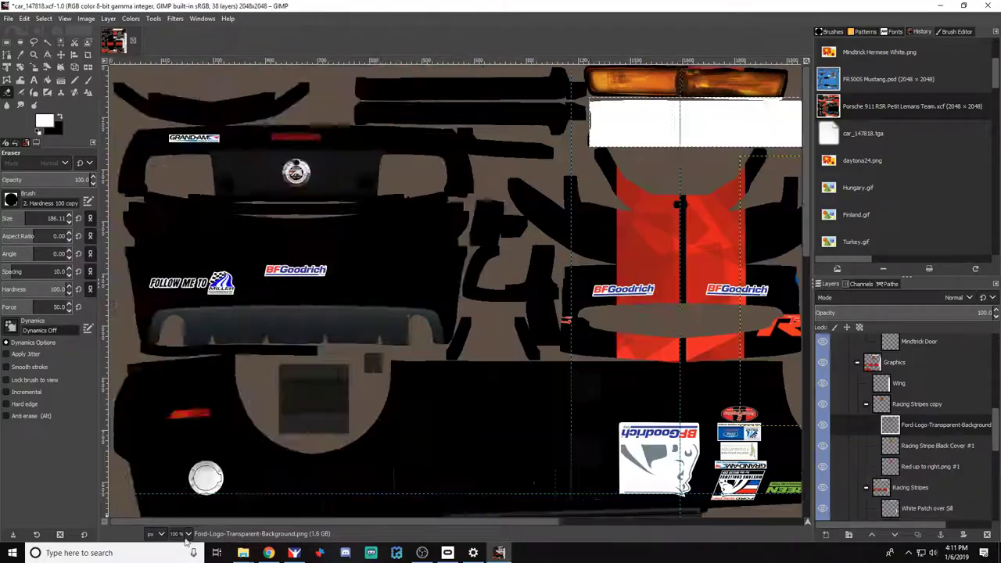
Try the Ford logo over the red rear quarter panel, and undo its move and import
scroll(570, 446, down, 2)
key(m)
drag(570, 446, 408, 494)
scroll(407, 494, down, 2)
scroll(403, 493, up, 4)
scroll(490, 391, down, 2)
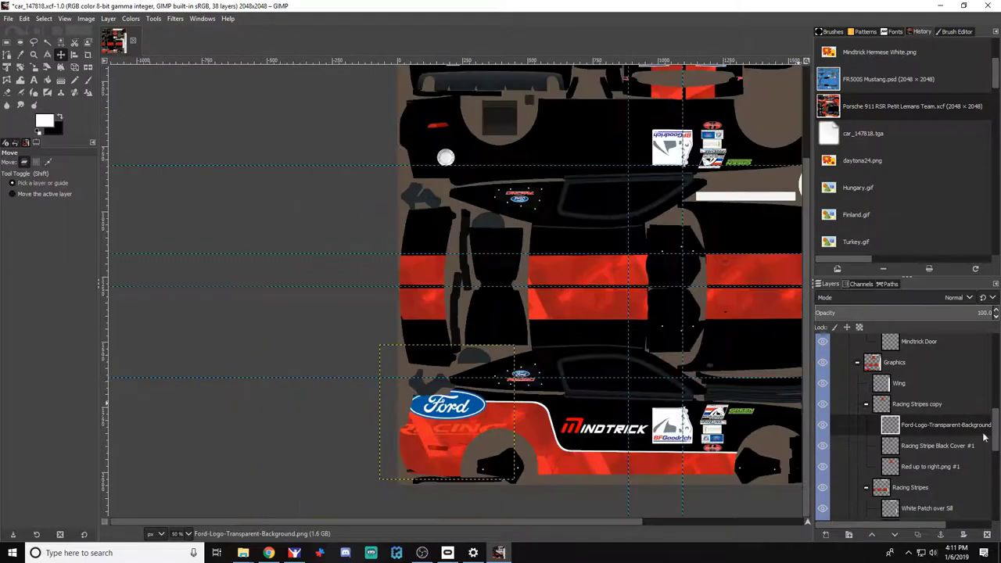
key(ctrl+z)
key(ctrl+z)
Switch back to File Explorer and examine the logos in the VRS folder under Assets
key(alt+Tab)
key(alt+Left)
scroll(429, 297, down, 5)
scroll(430, 297, down, 7)
double_click(406, 255)
scroll(487, 333, down, 4)
double_click(360, 386)
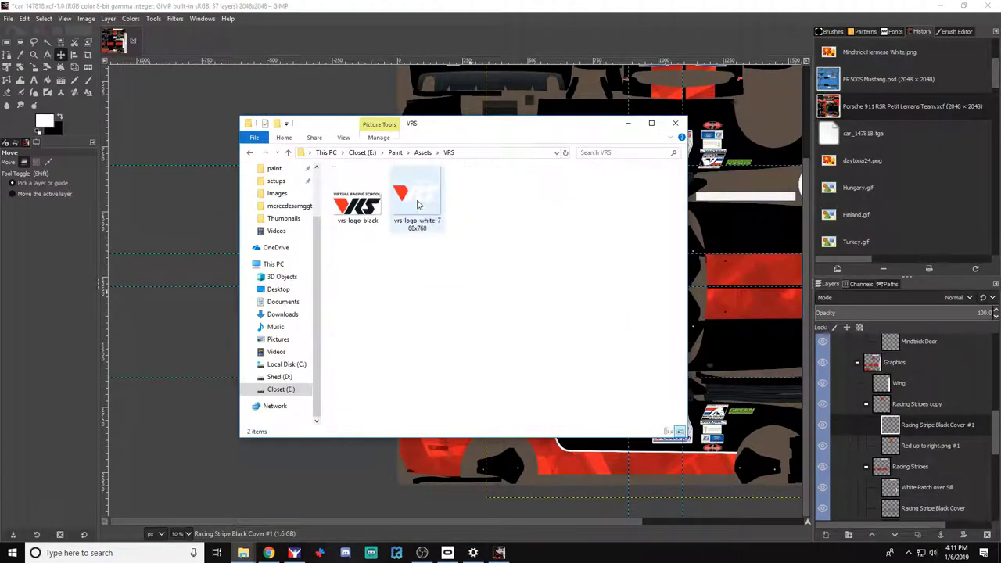
Check further sponsor folders under Assets for logos that could go on the car
key(alt+Left)
double_click(355, 386)
double_click(374, 320)
key(alt+Left)
scroll(375, 317, up, 2)
double_click(379, 335)
key(alt+Left)
click(391, 312)
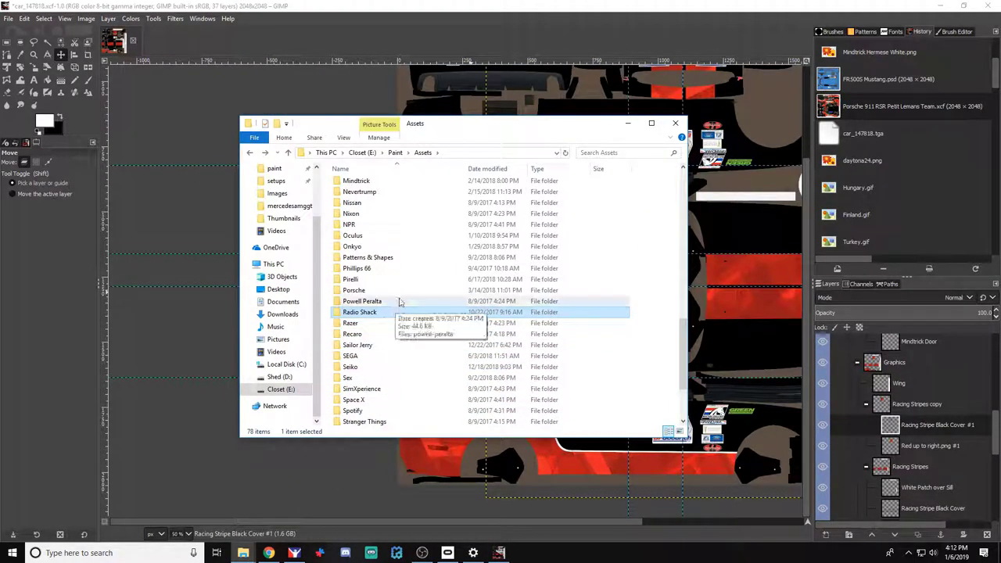
Import logo.png from the Michelin folder under Assets into the paint template in GIMP
key(alt+Tab)
key(alt+Tab)
scroll(383, 301, up, 1)
click(381, 269)
scroll(383, 320, up, 3)
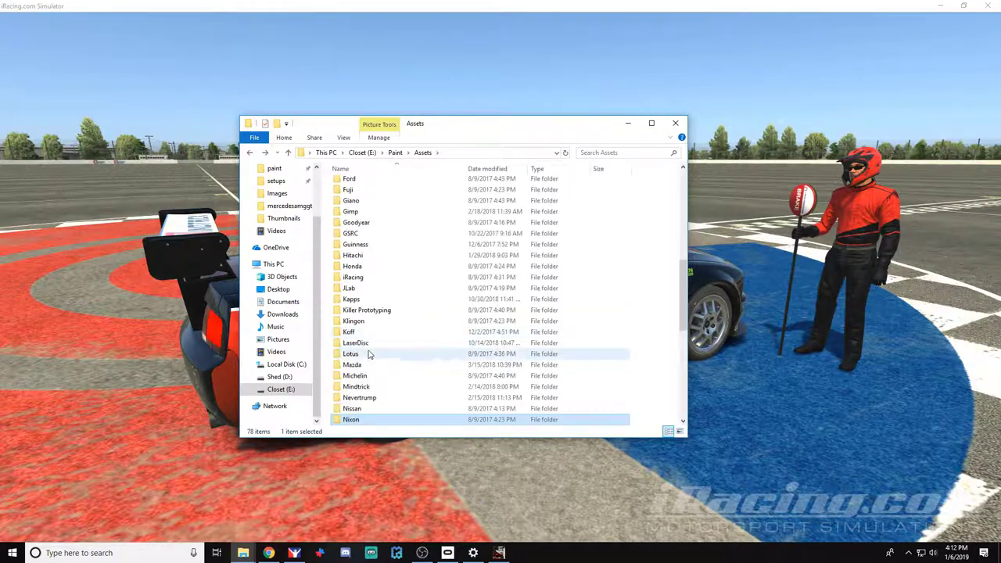
key(alt+Tab)
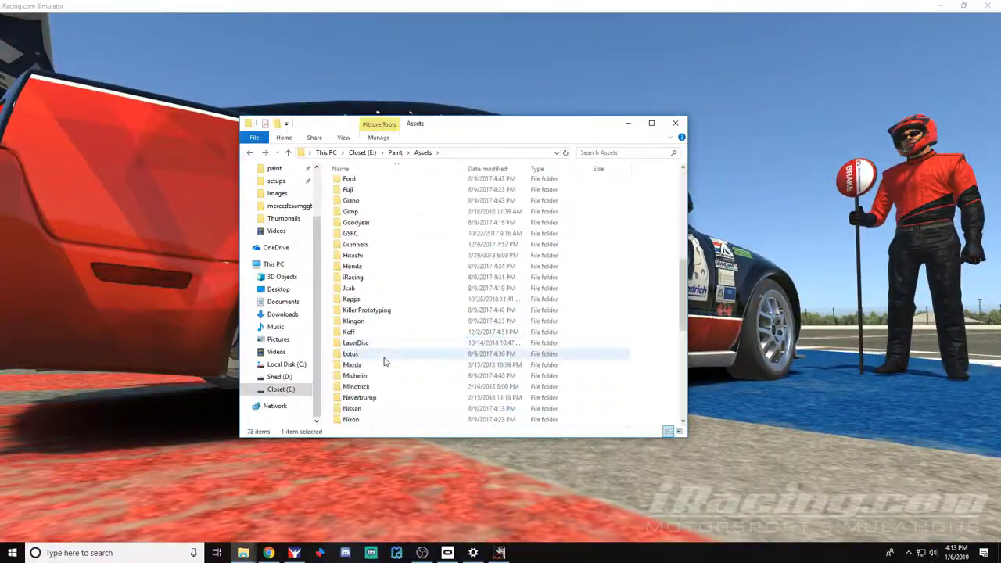
key(alt+Tab)
key(alt+Tab)
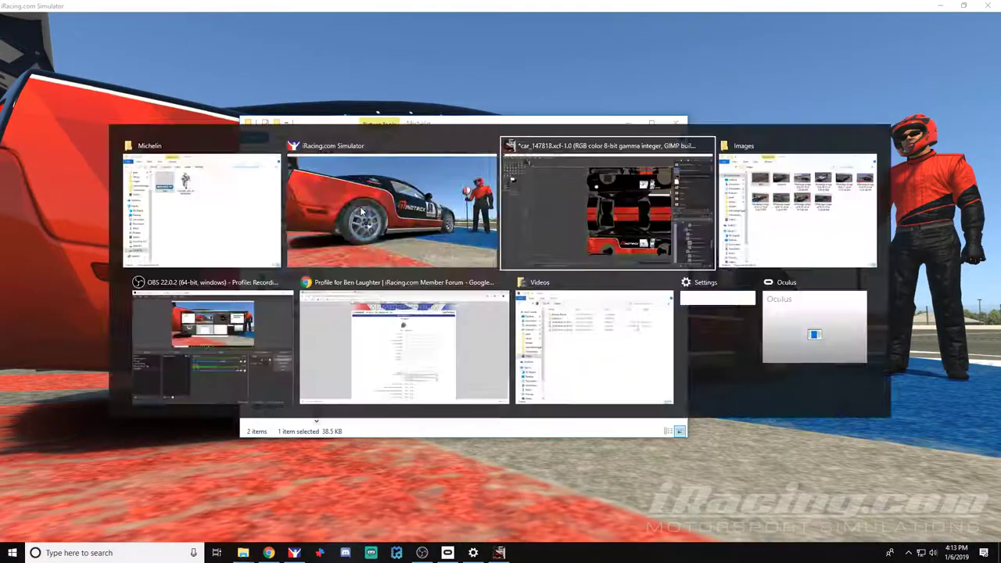
scroll(561, 326, down, 2)
Clear the selection and scale the Michelin logo down to a small badge over the red rear quarter panel
click(61, 55)
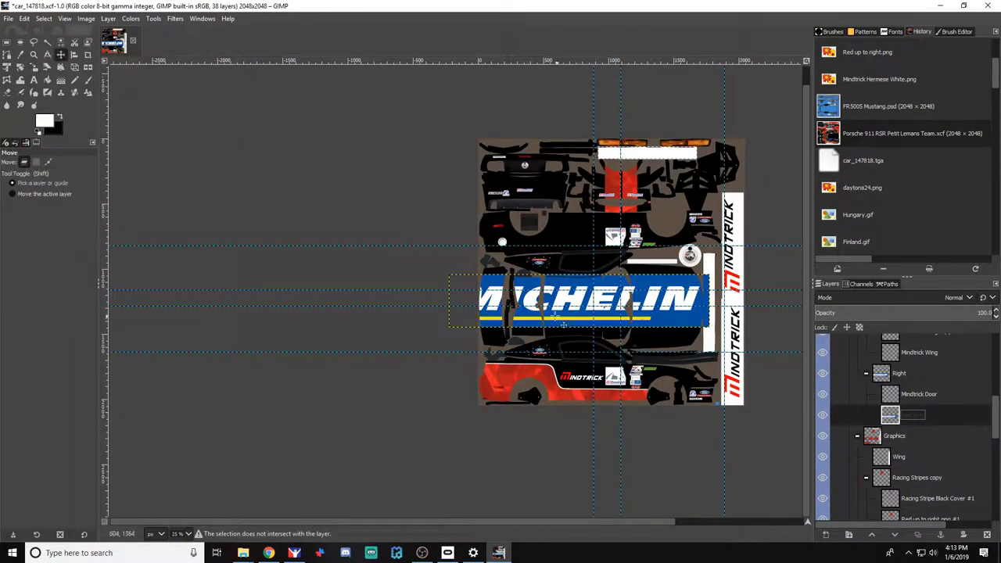
drag(561, 283, 561, 328)
scroll(563, 330, up, 4)
click(34, 67)
click(915, 417)
click(46, 18)
click(55, 43)
drag(499, 479, 493, 503)
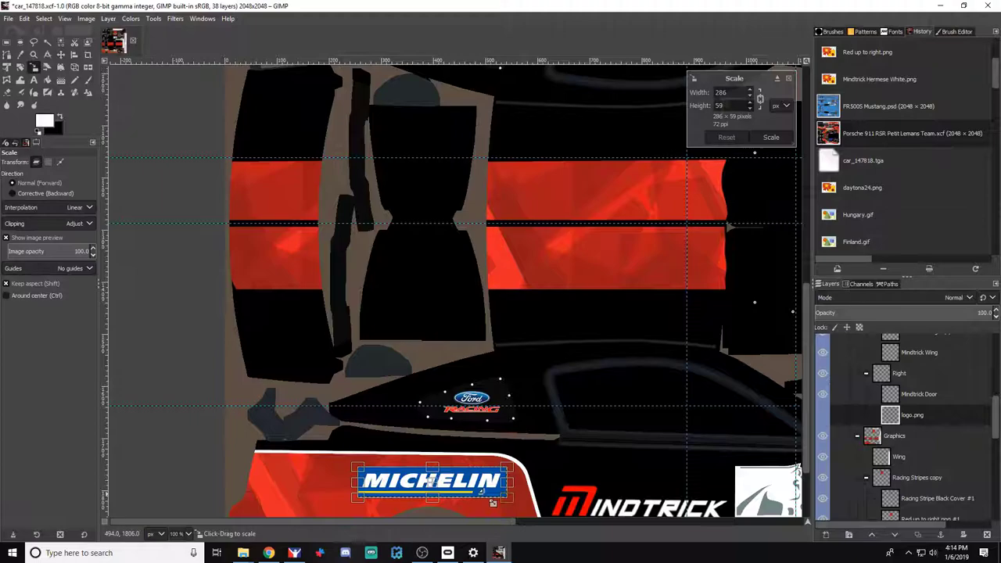
drag(483, 492, 419, 482)
key(Return)
Try the Michelin logo just above the rear wheel arch, export the paint and check it on the car in iRacing
click(61, 54)
drag(400, 476, 430, 487)
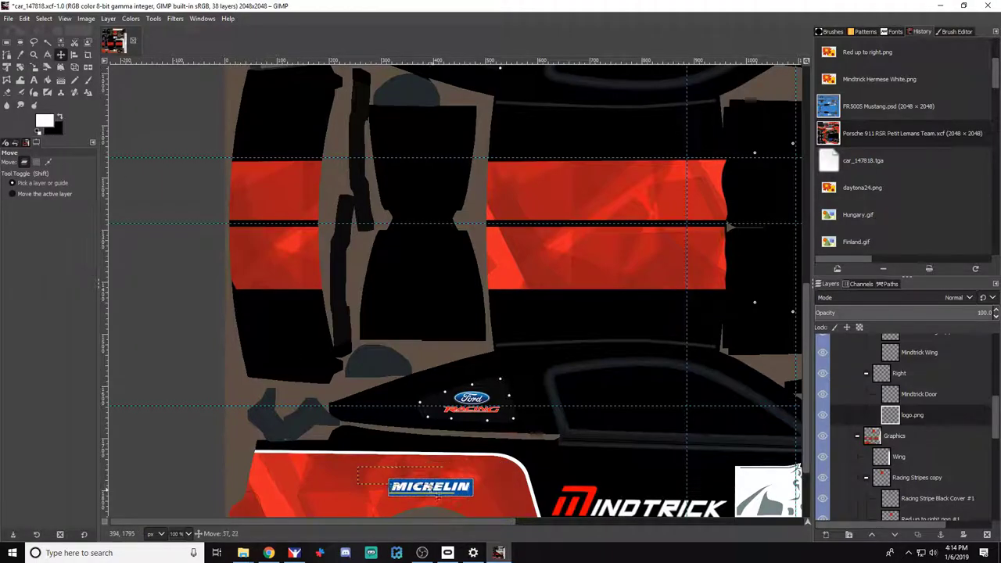
key(ctrl+e)
key(alt+Tab)
key(alt+Tab)
key(shift+Up)
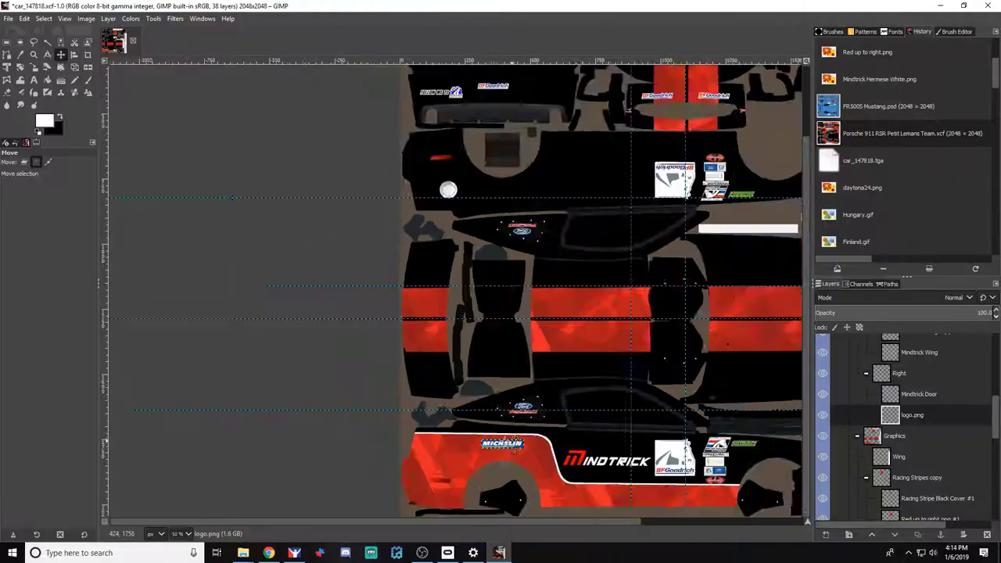
Move the Michelin logo onto the red lower stripe just behind the front wheel and check it in iRacing
key(1)
drag(347, 479, 535, 481)
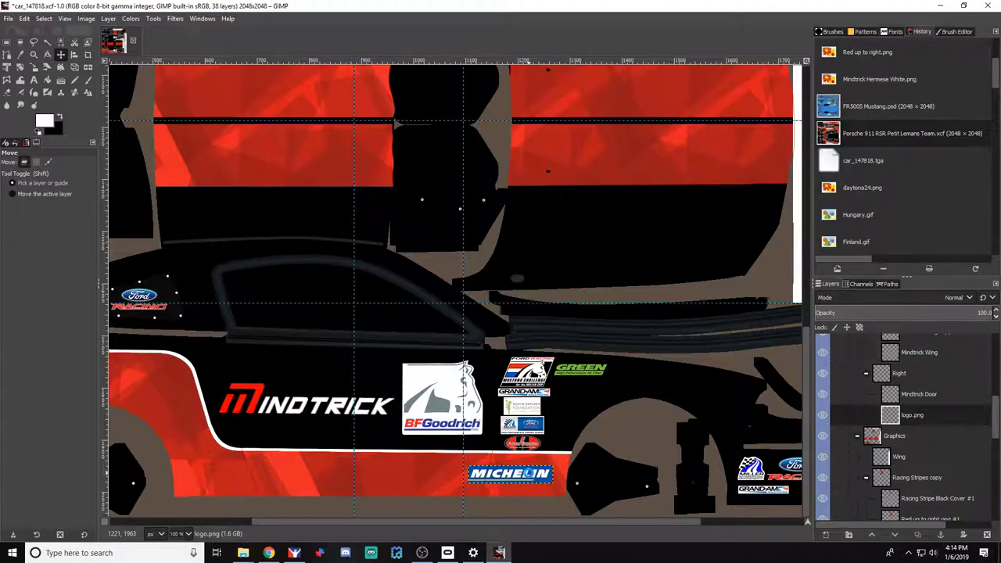
key(alt+Tab)
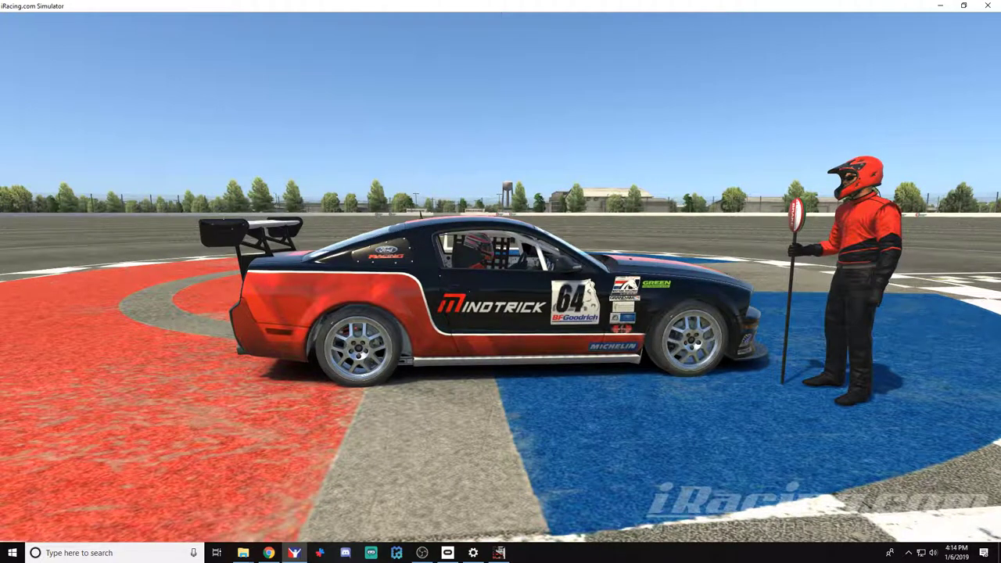
key(alt+Tab)
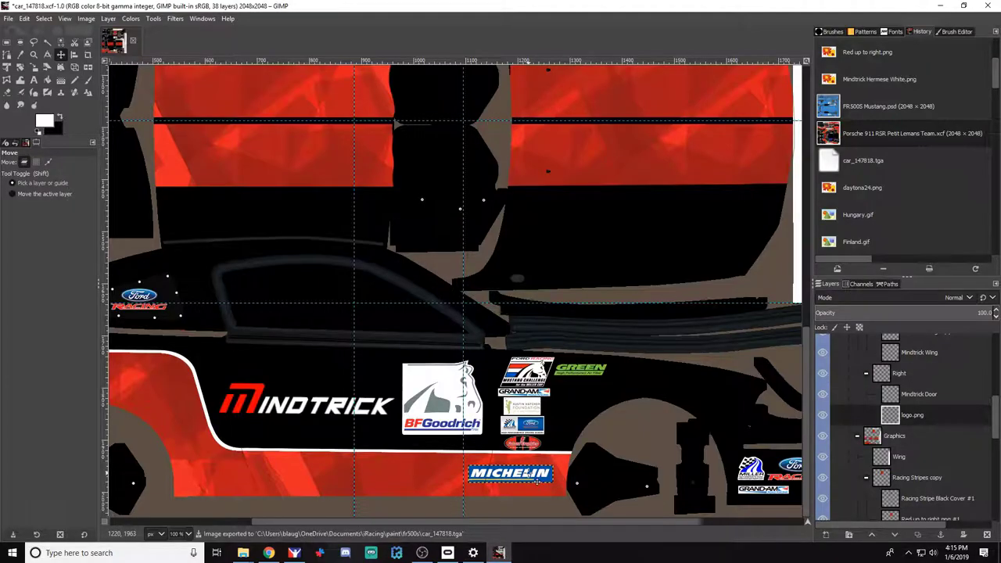
Nudge the Michelin logo up about 10 pixels within the red lower stripe and check it on the car in iRacing
key(Up)
key(Up)
key(Up)
key(Up)
key(Up)
key(Up)
key(Up)
key(Up)
key(Up)
key(Up)
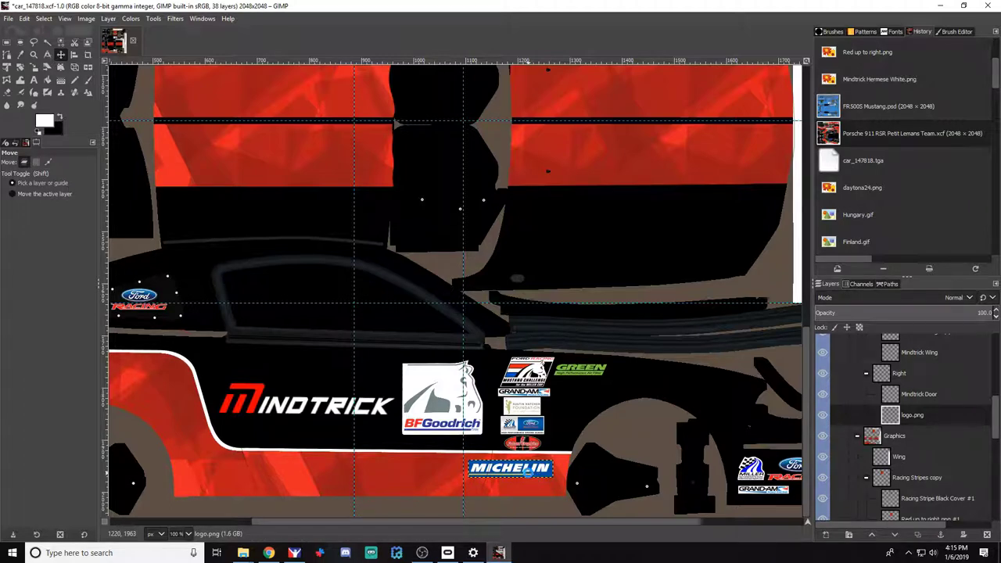
key(alt+Tab)
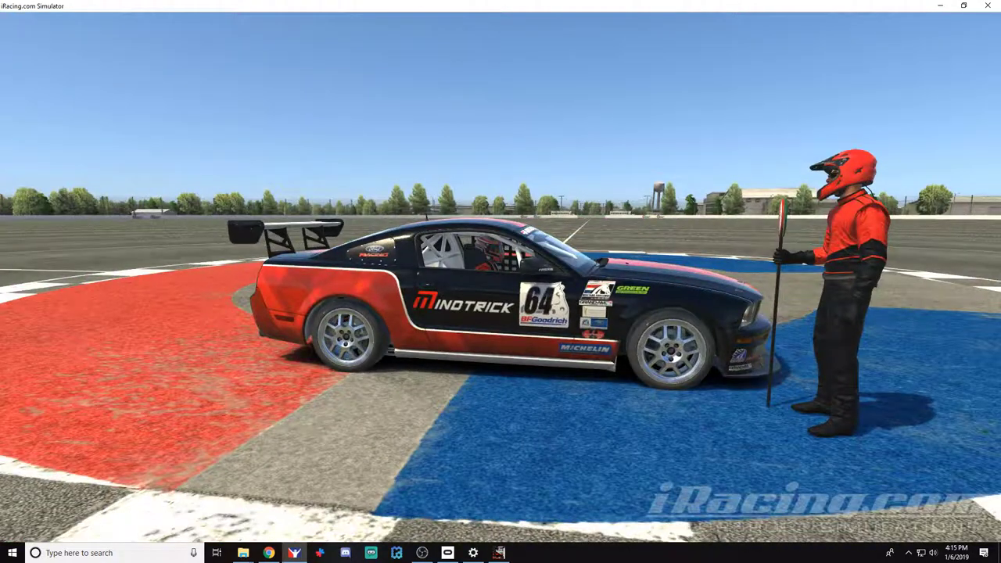
key(space)
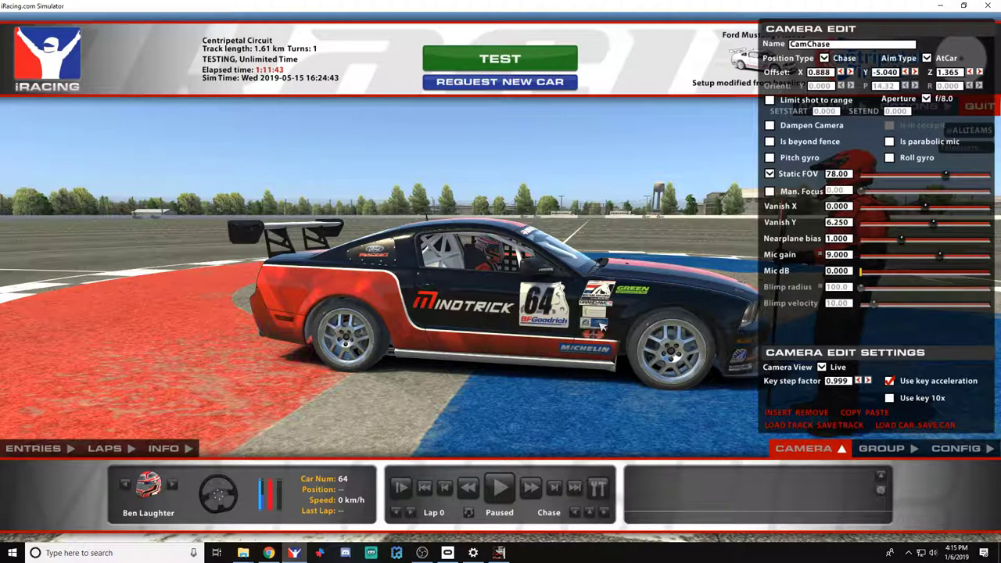
key(space)
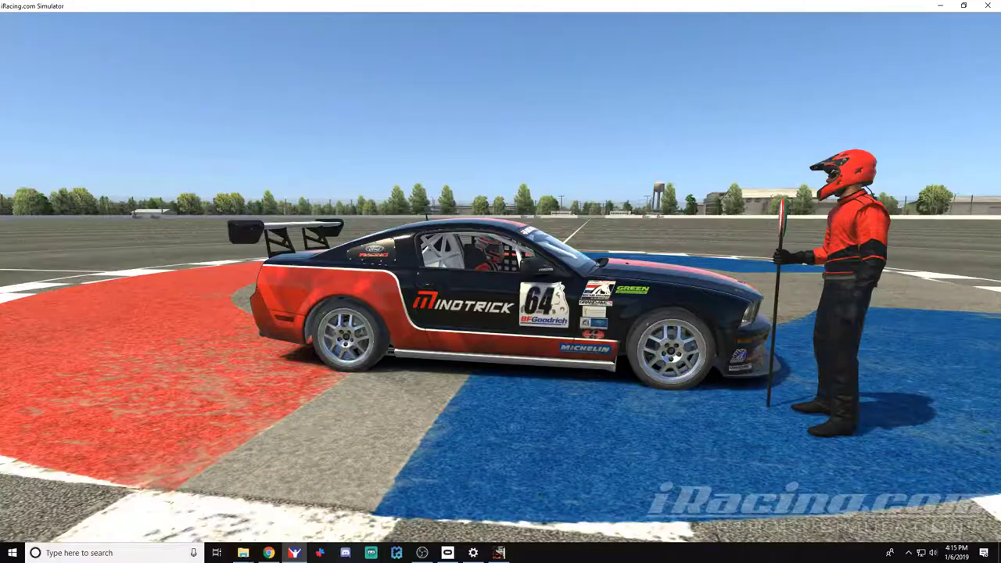
Switch to File Explorer and look through the remaining Assets folders, including VRS, for another sponsor logo
key(alt+Tab)
key(alt+Tab)
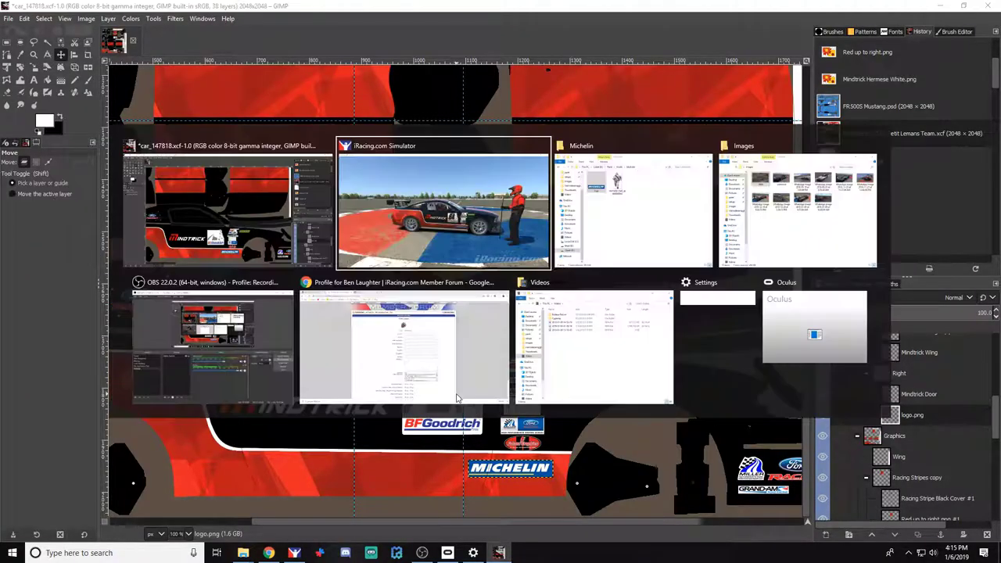
key(alt+Tab)
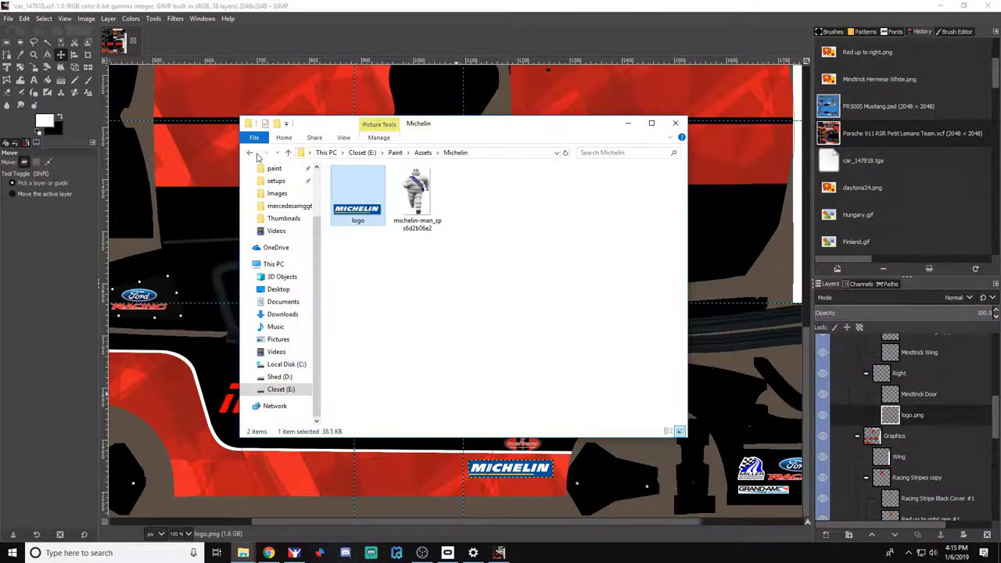
click(251, 153)
scroll(419, 367, down, 2)
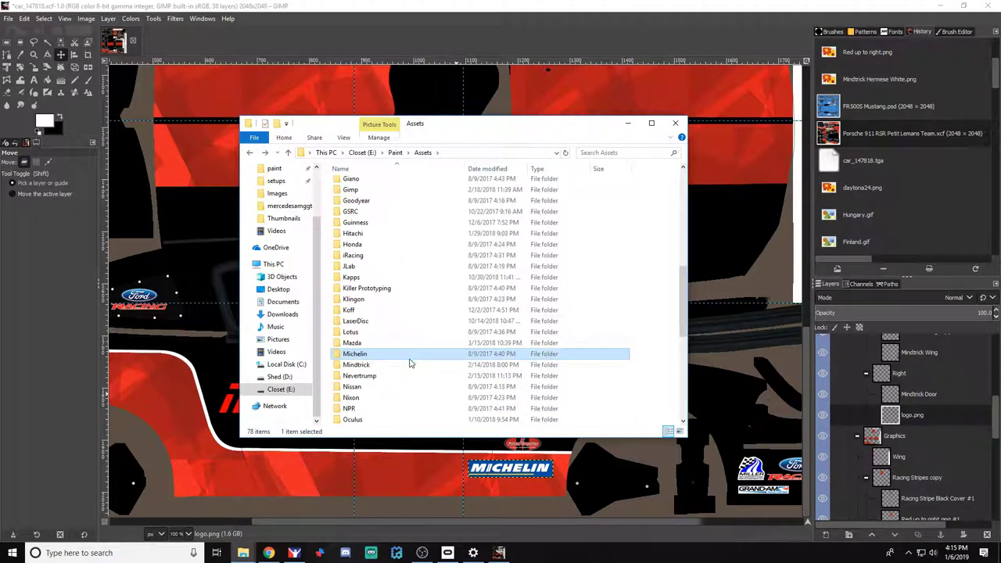
scroll(409, 364, down, 5)
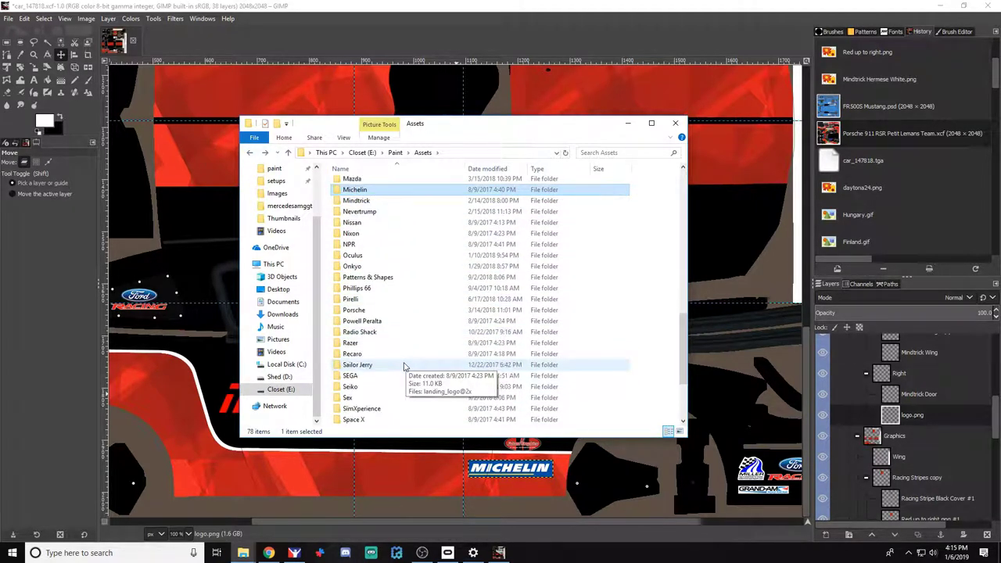
click(405, 366)
scroll(399, 373, down, 2)
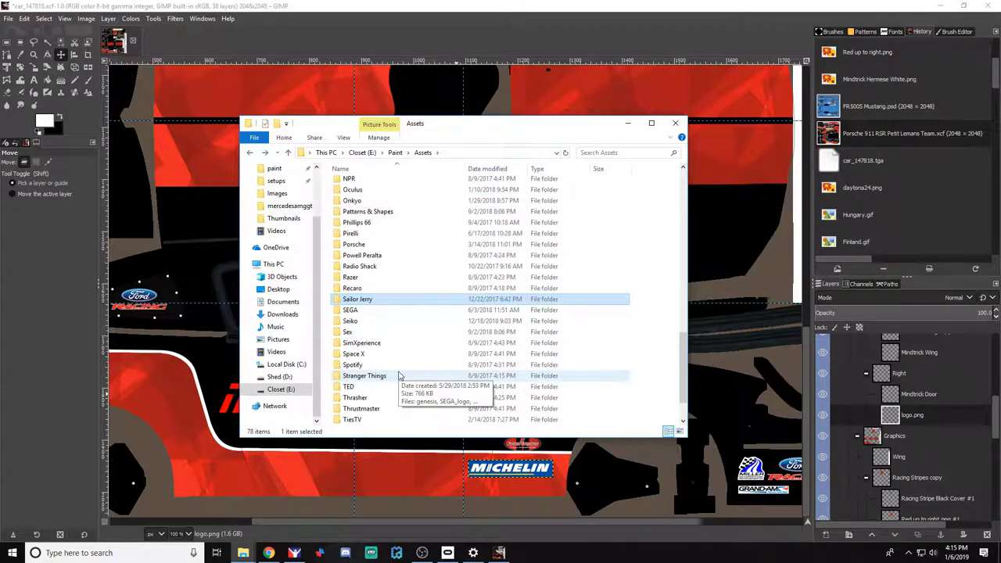
click(397, 376)
scroll(395, 379, down, 2)
click(381, 386)
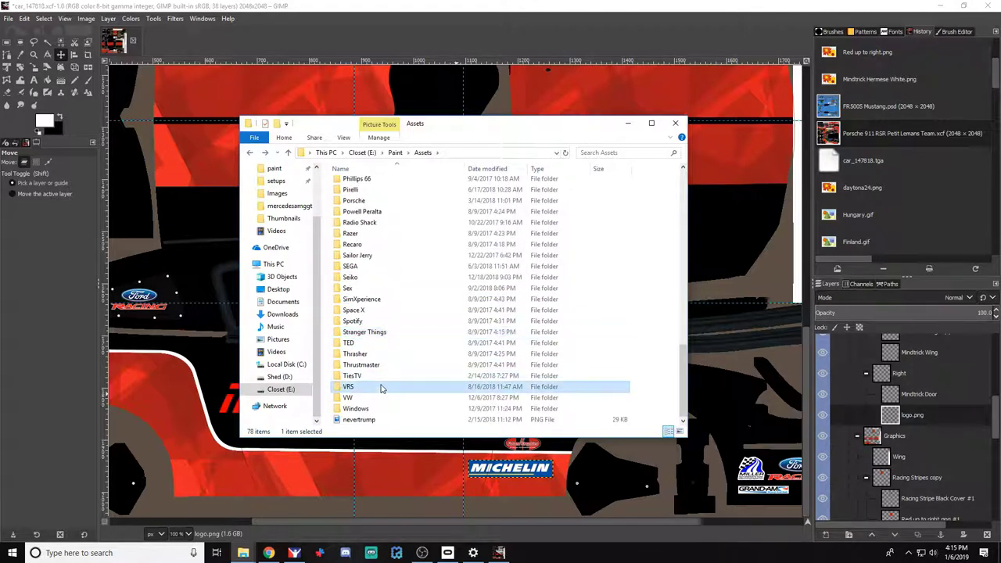
double_click(381, 387)
double_click(368, 270)
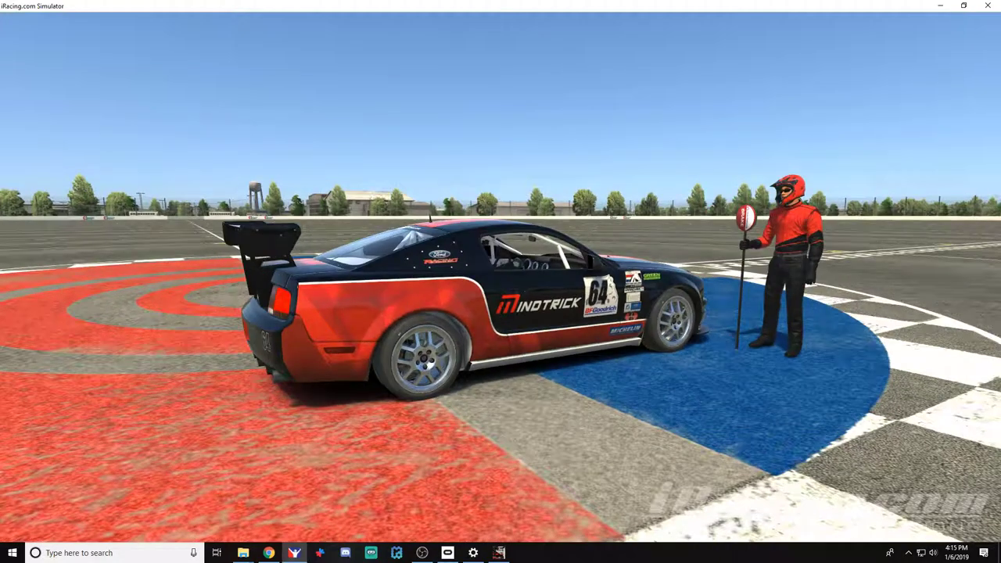
Import the white oculus-logo.png from the Oculus folder into GIMP and move it over the red rear quarter panel
key(alt+Tab)
key(alt+Tab)
key(alt+Tab)
drag(536, 200, 180, 257)
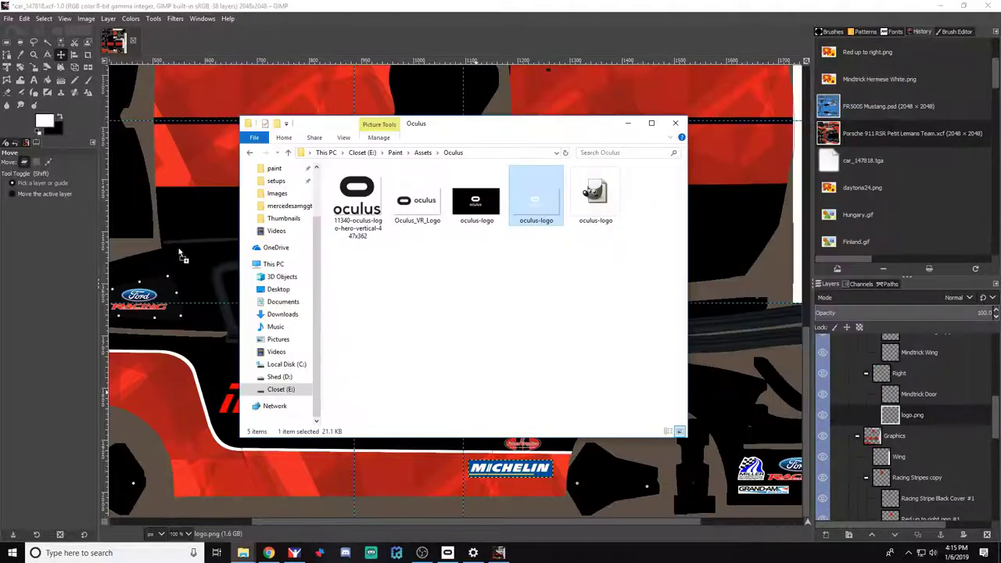
drag(405, 523, 263, 525)
drag(671, 248, 221, 347)
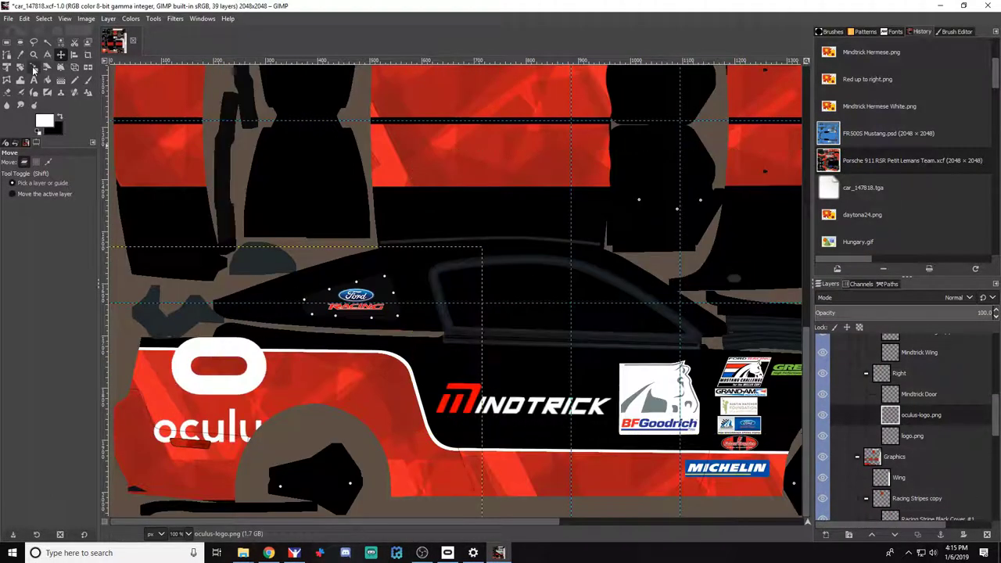
Rotate the Oculus logo counterclockwise so its lettering slopes upward toward the front of the car
click(22, 68)
drag(336, 411, 359, 356)
click(61, 55)
Scale the angled Oculus logo down and move it toward the rear edge of the red quarter panel
click(33, 68)
click(349, 349)
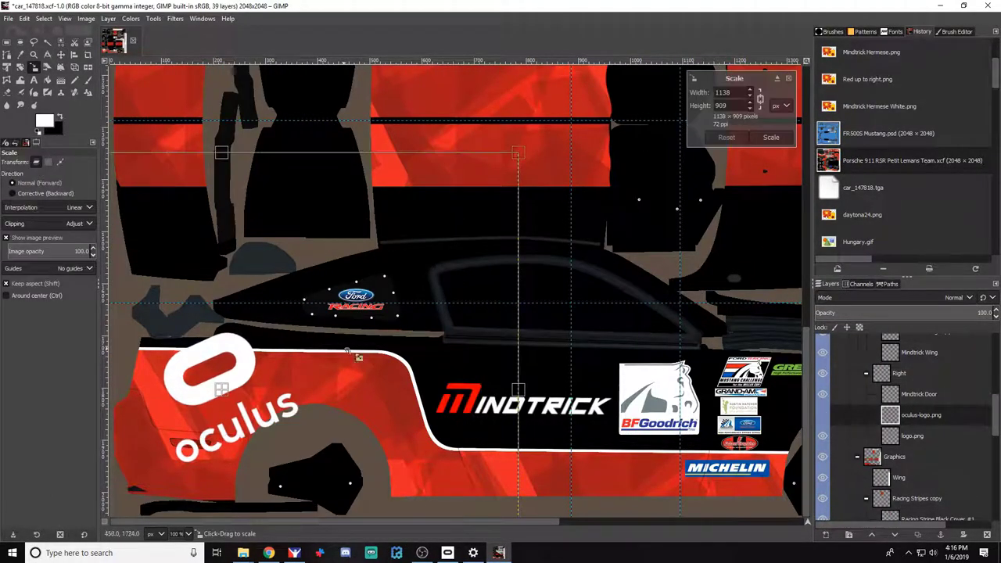
drag(517, 156, 450, 207)
key(Return)
key(m)
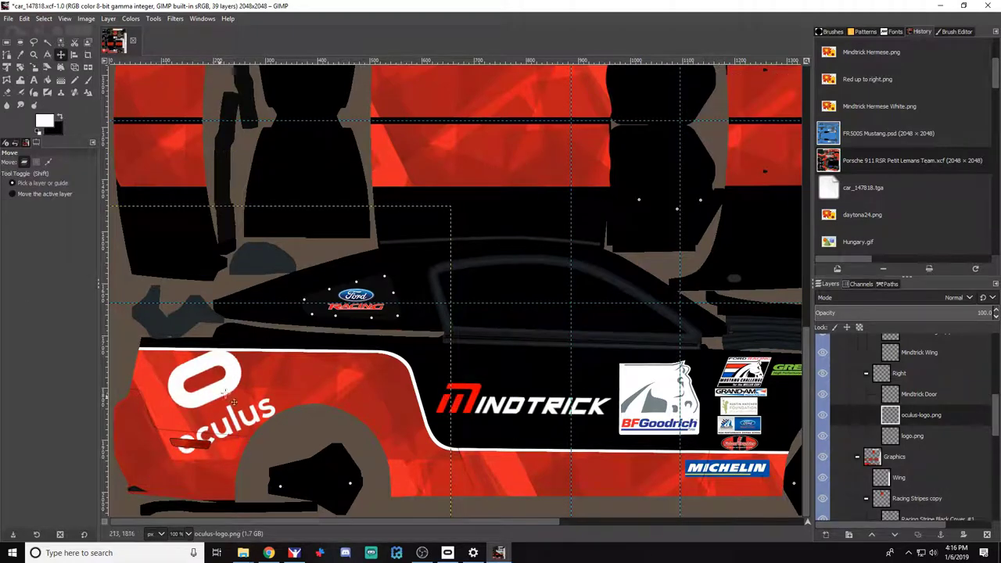
drag(251, 394, 214, 402)
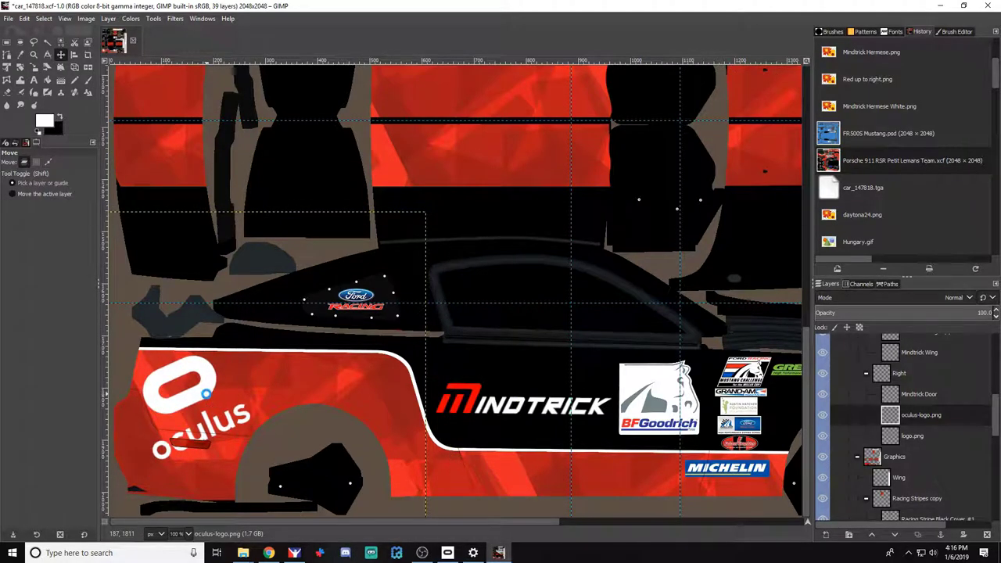
Export the paint to check the angled Oculus logo in iRacing, and undo the logo's move, scaling and rotation
key(ctrl+e)
key(alt+Tab)
key(alt+Tab)
key(ctrl+r)
key(alt+Tab)
key(ctrl+z)
key(ctrl+z)
key(ctrl+z)
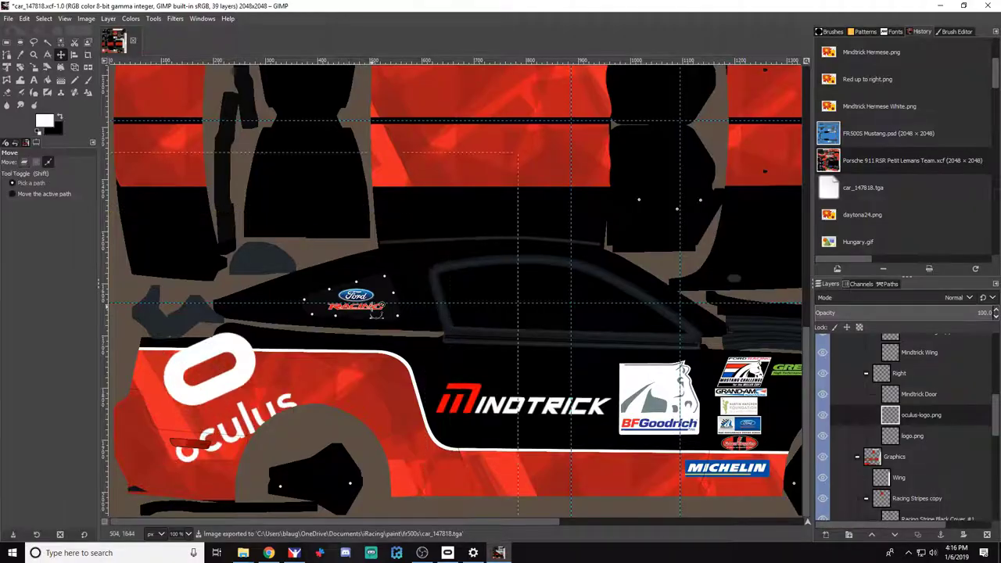
Scale the upright Oculus logo down and place it on the rear quarter panel above the side marker light
click(35, 68)
drag(367, 485, 315, 448)
key(Return)
drag(135, 348, 200, 397)
click(61, 55)
Export the paint to check the upright Oculus logo in iRacing, and remove the oculus-logo.png layer
key(ctrl+e)
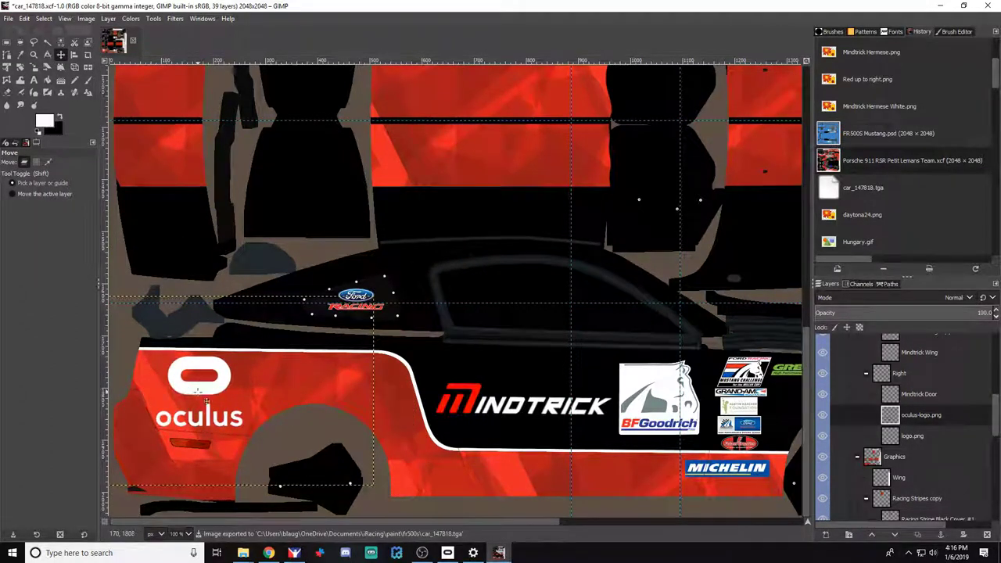
key(alt+Tab)
key(alt+Tab)
key(ctrl+x)
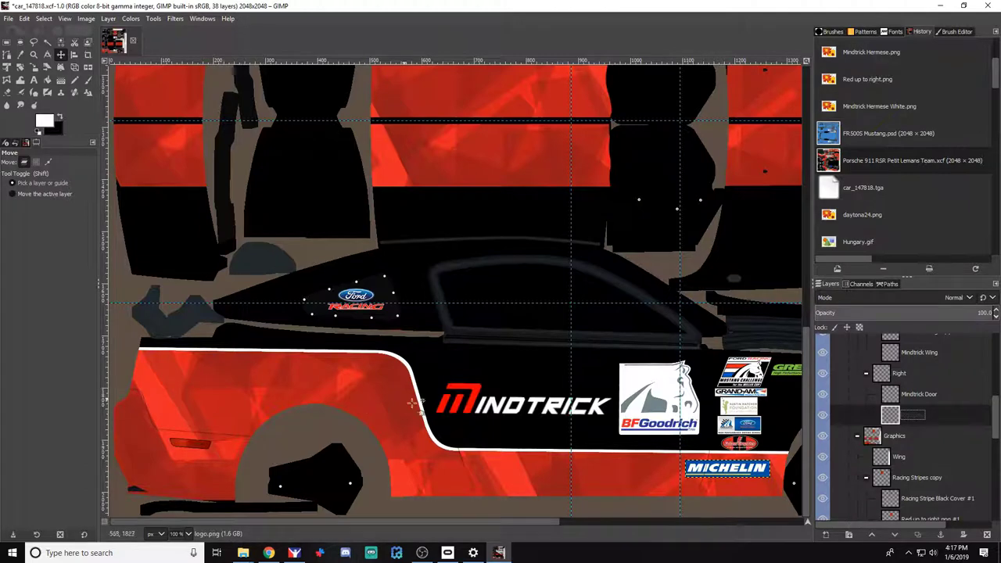
Move the Right Side layer group down until its lower white pinstripe runs behind the Michelin logo
scroll(928, 438, down, 2)
scroll(928, 440, down, 5)
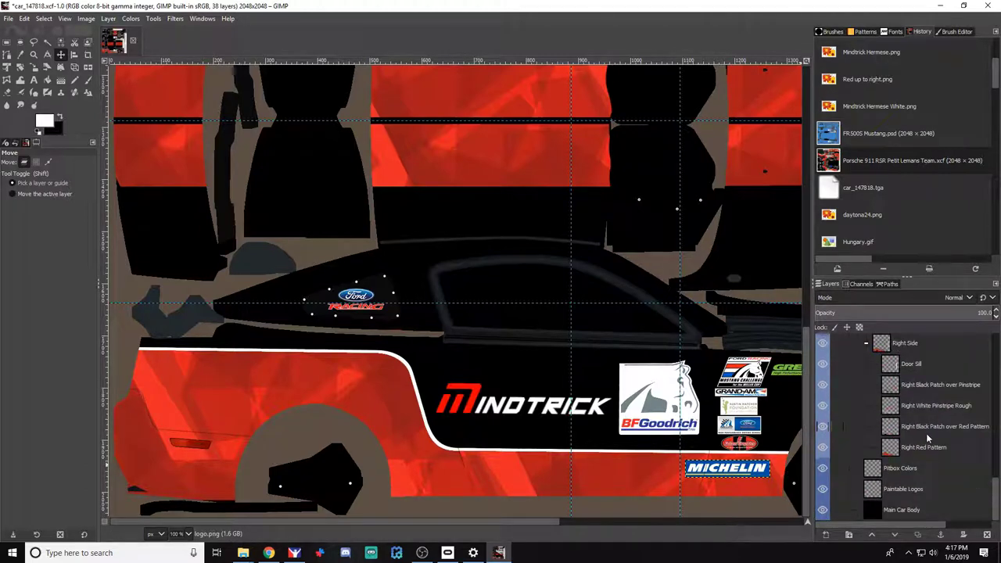
click(921, 426)
click(822, 422)
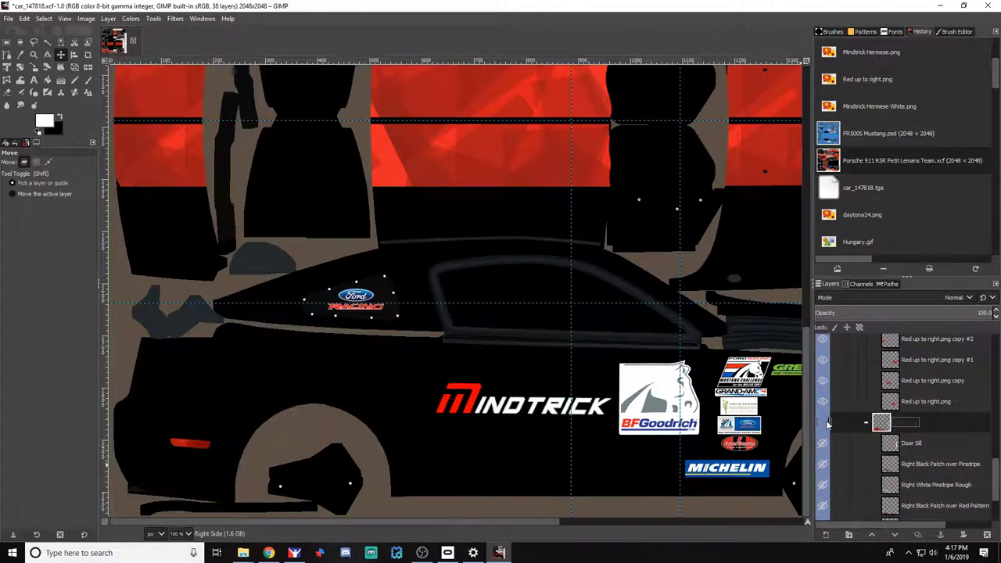
click(823, 423)
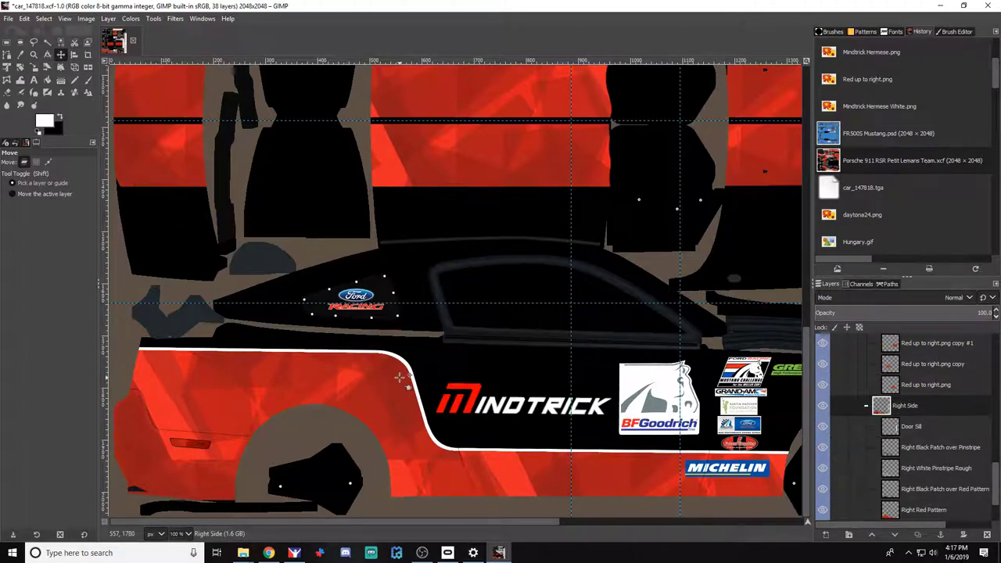
key(Down)
key(Down)
key(Down)
key(Down)
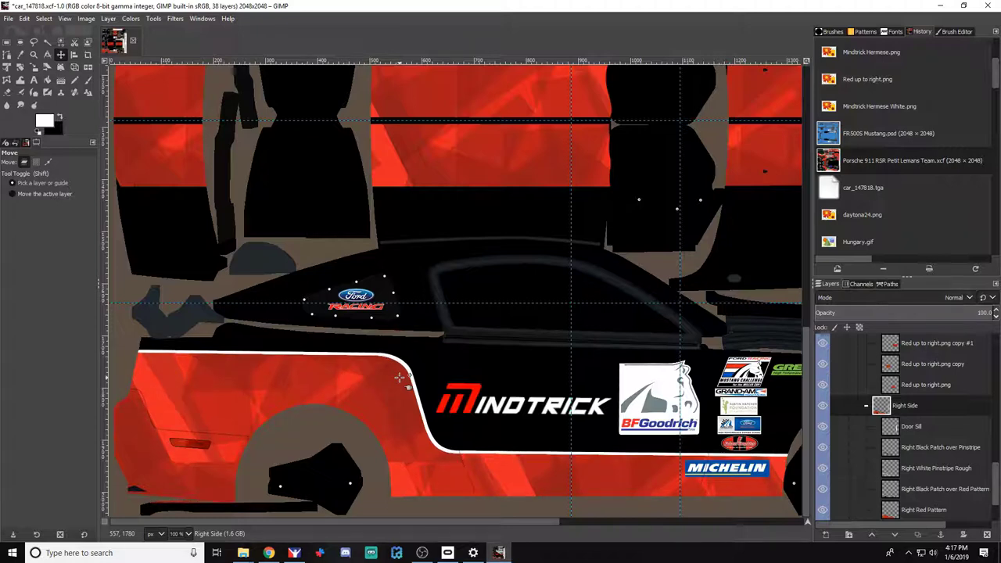
key(Down)
key(Down)
key(Down)
key(Down)
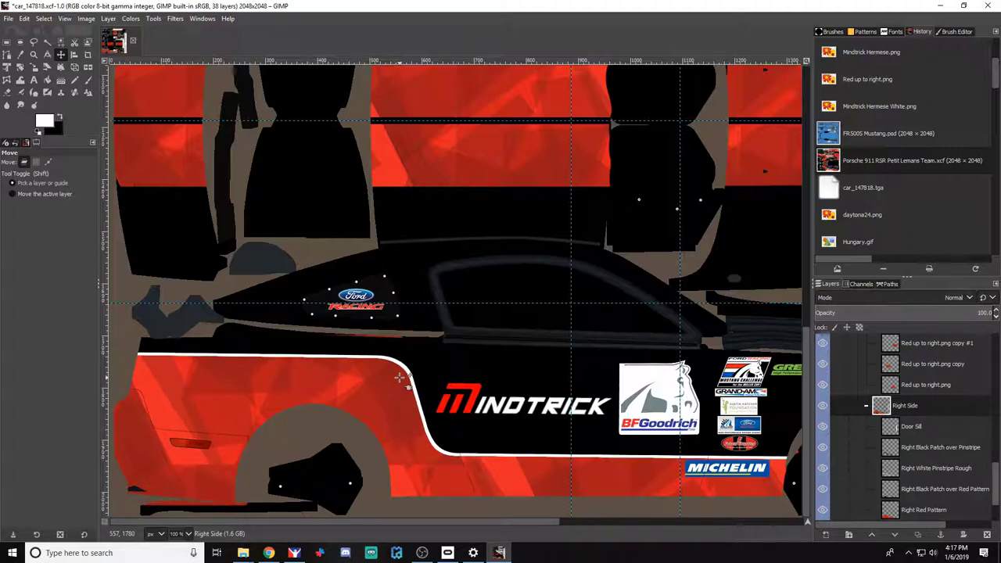
key(Down)
key(Down)
key(Down)
key(Down)
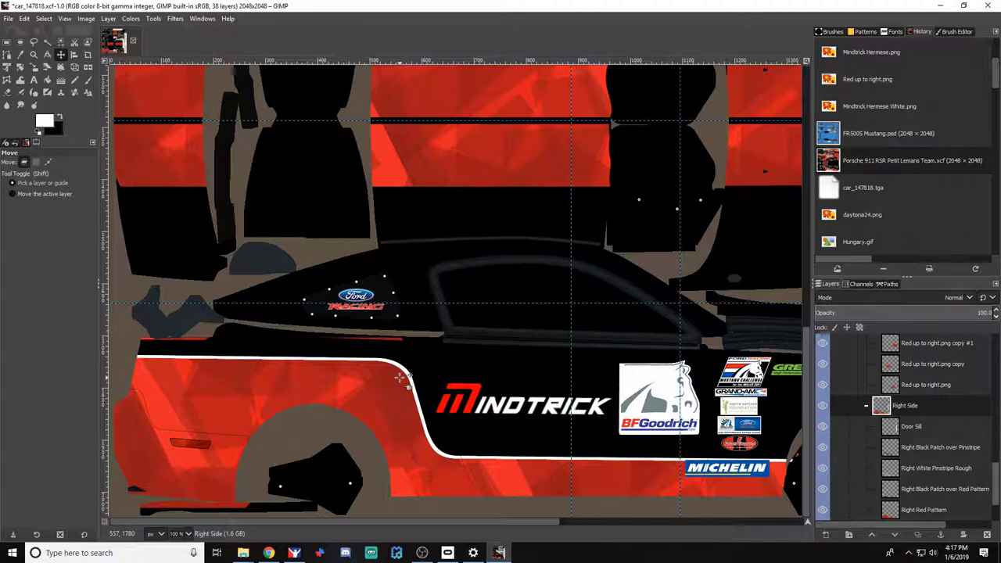
key(Down)
key(Down)
key(Down)
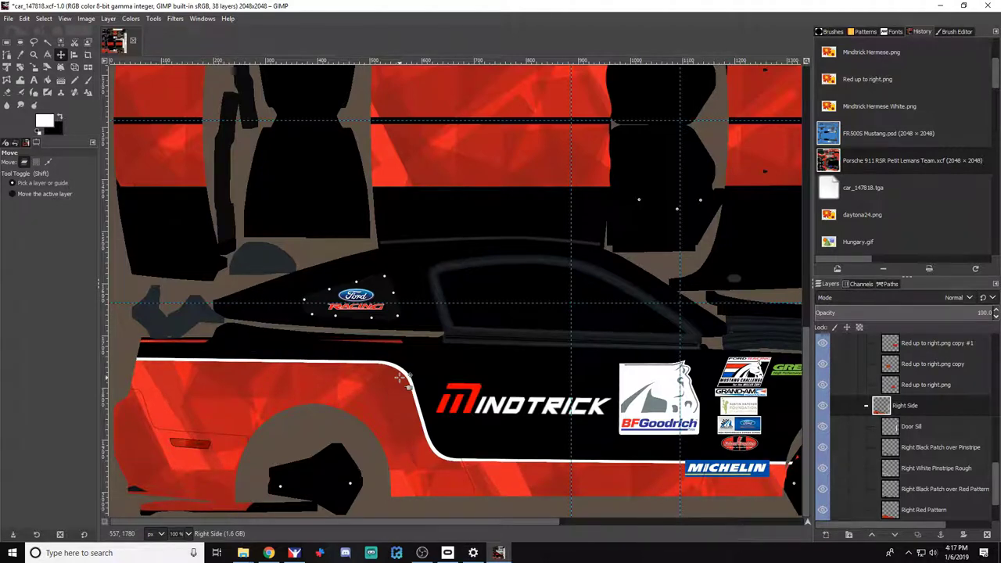
key(Down)
key(Down)
key(Down)
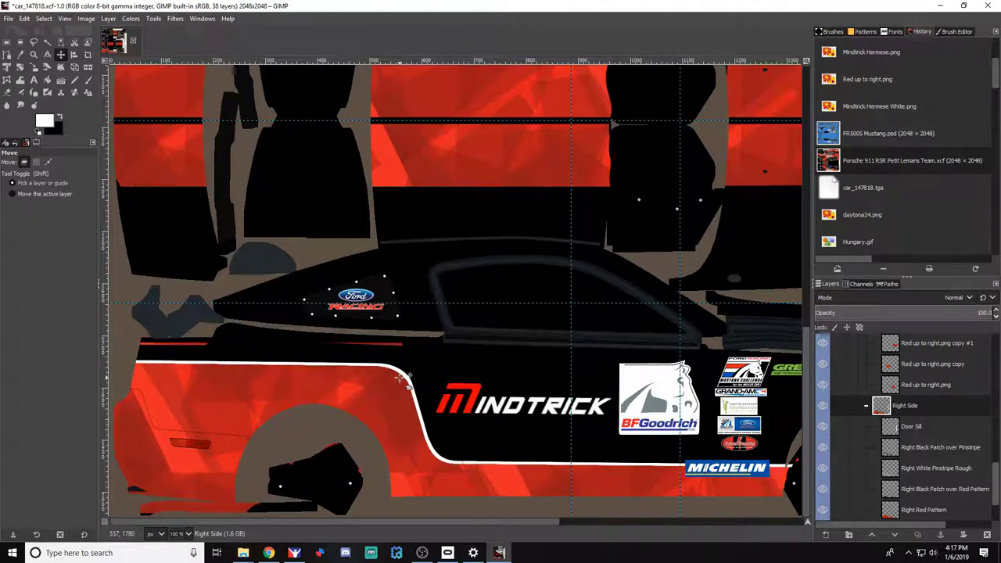
key(Down)
key(Down)
key(Down)
key(Down)
key(Down)
key(Down)
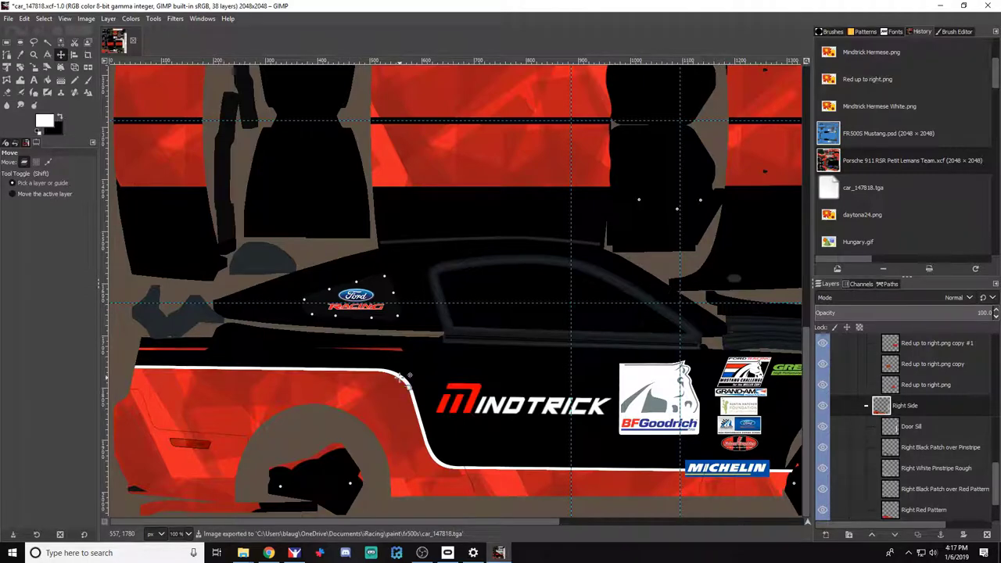
Export the paint and reload the car in iRacing to check the lowered side graphics
key(alt+Tab)
key(ctrl+r)
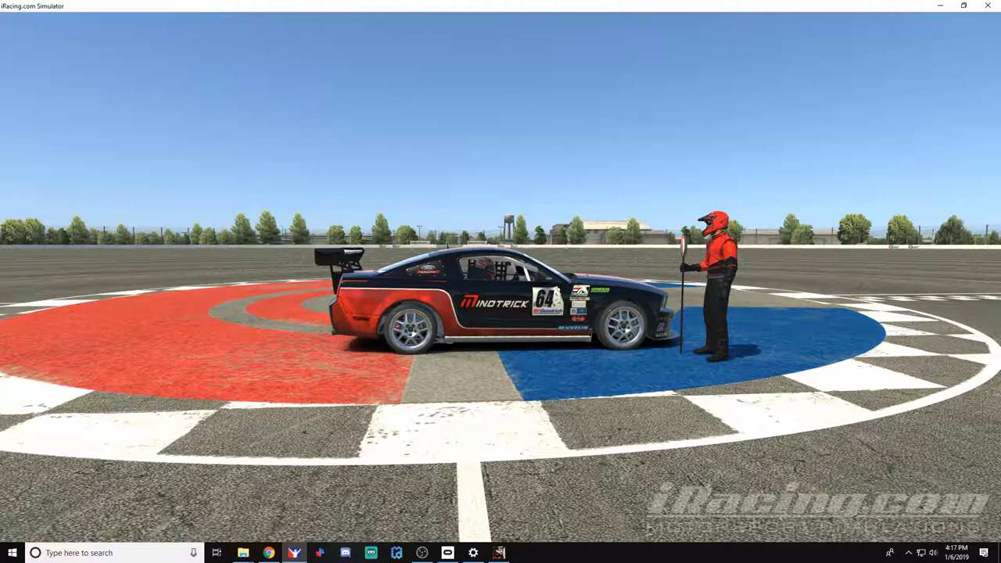
key(alt+Tab)
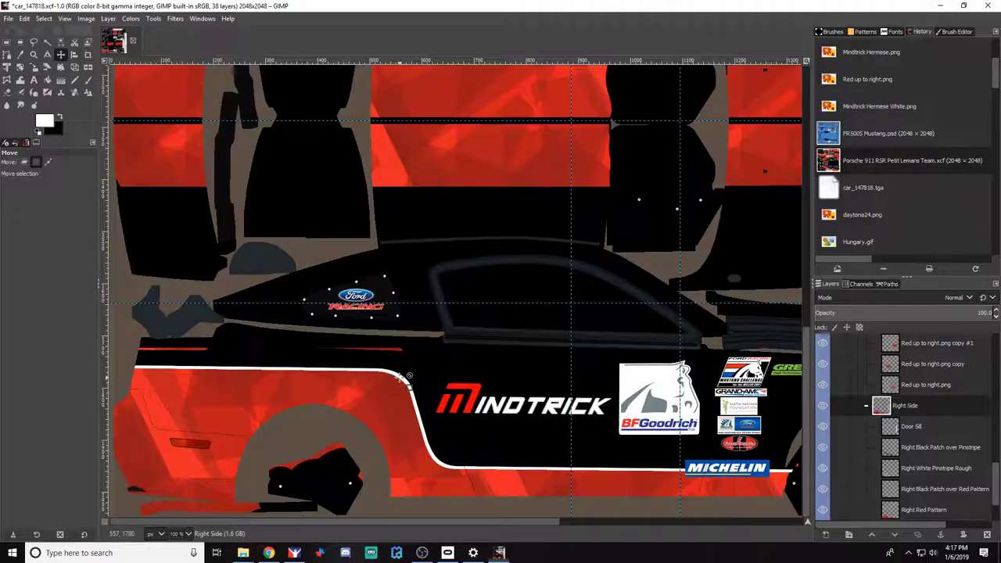
Shift the Right Side group slightly toward the rear of the car, undoing the nudge that goes too far
drag(408, 375, 400, 377)
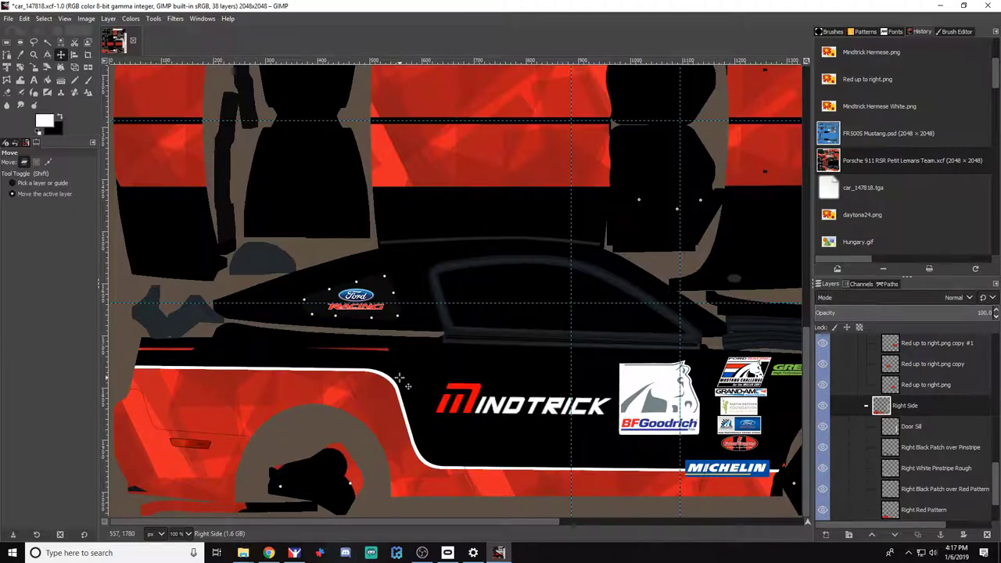
key(shift+Left)
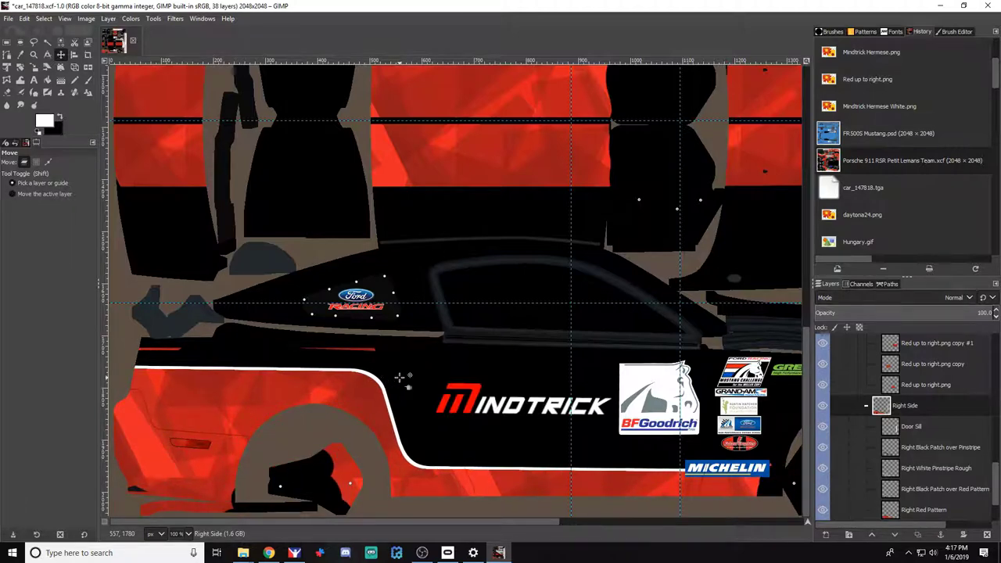
key(ctrl+z)
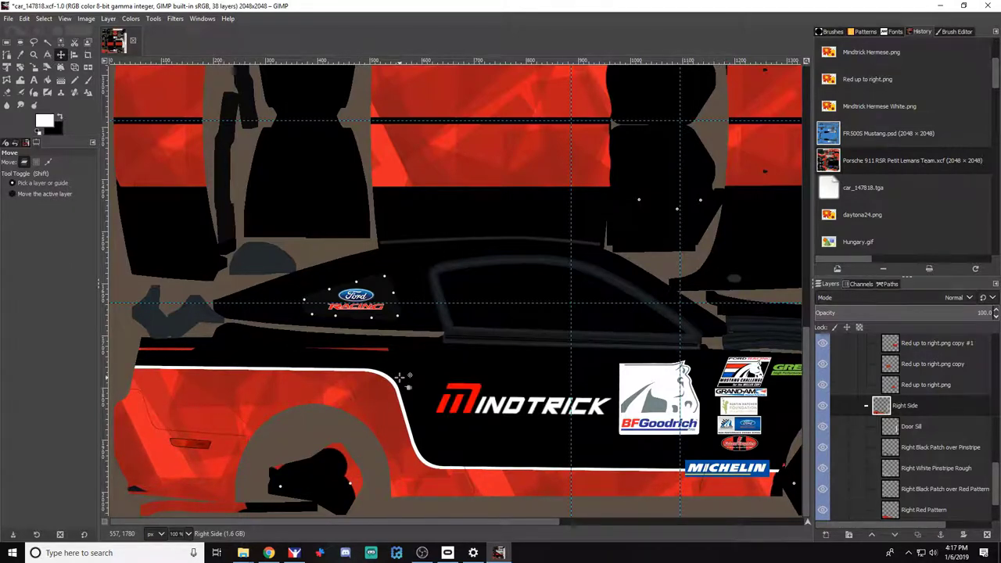
drag(407, 376, 399, 378)
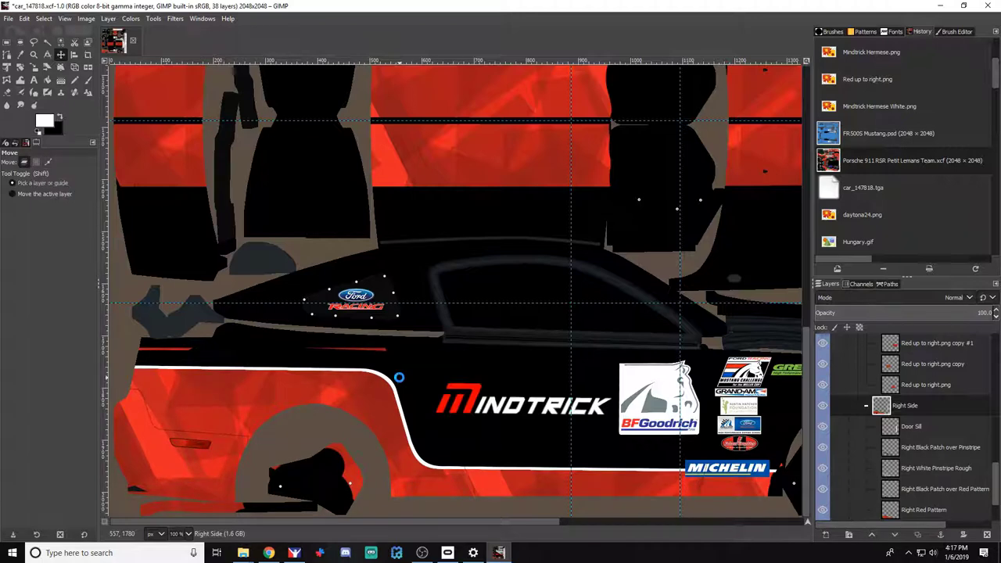
Reload the paint in iRacing and check the rearward position of the pinstripe curve
key(alt+Tab)
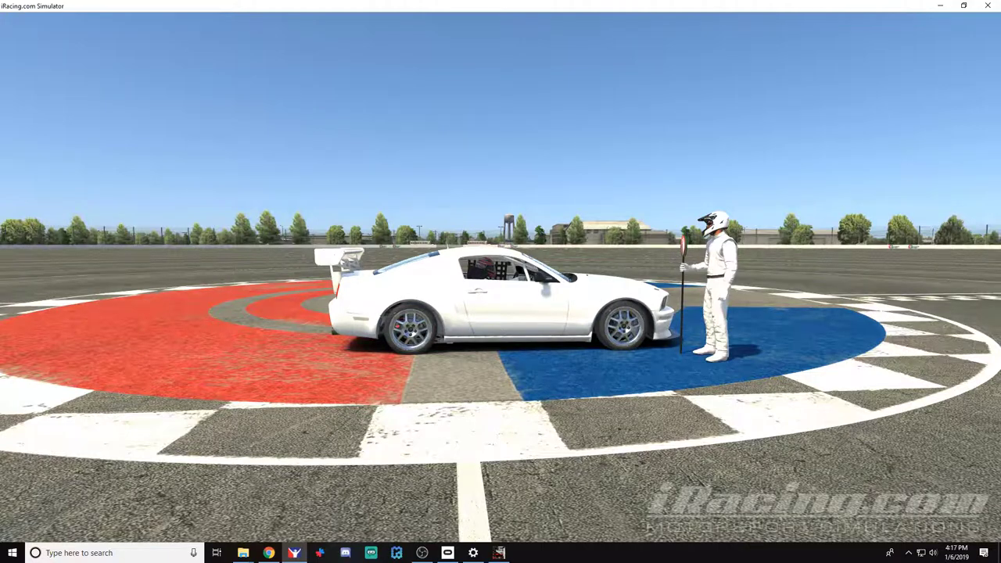
key(ctrl+r)
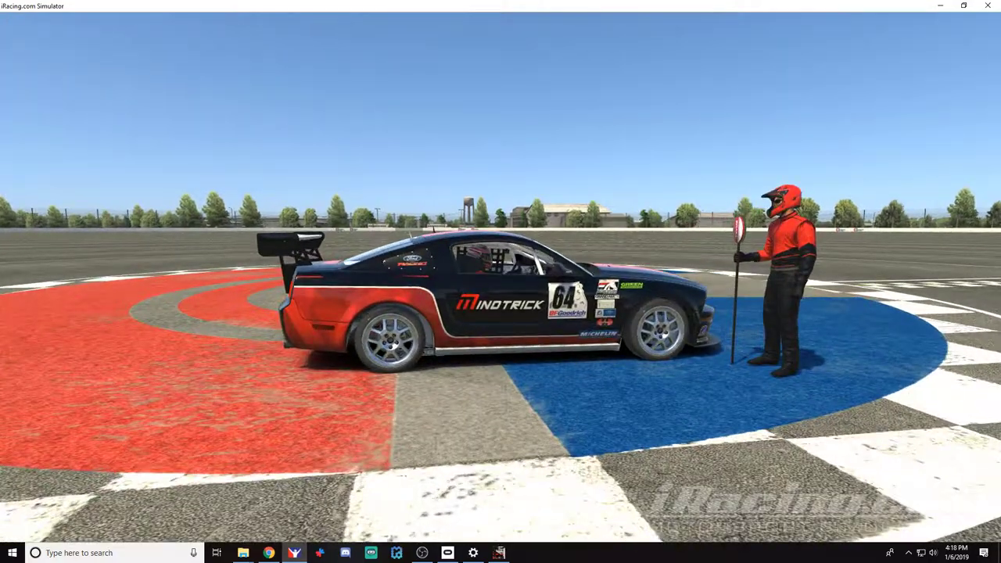
key(alt+Tab)
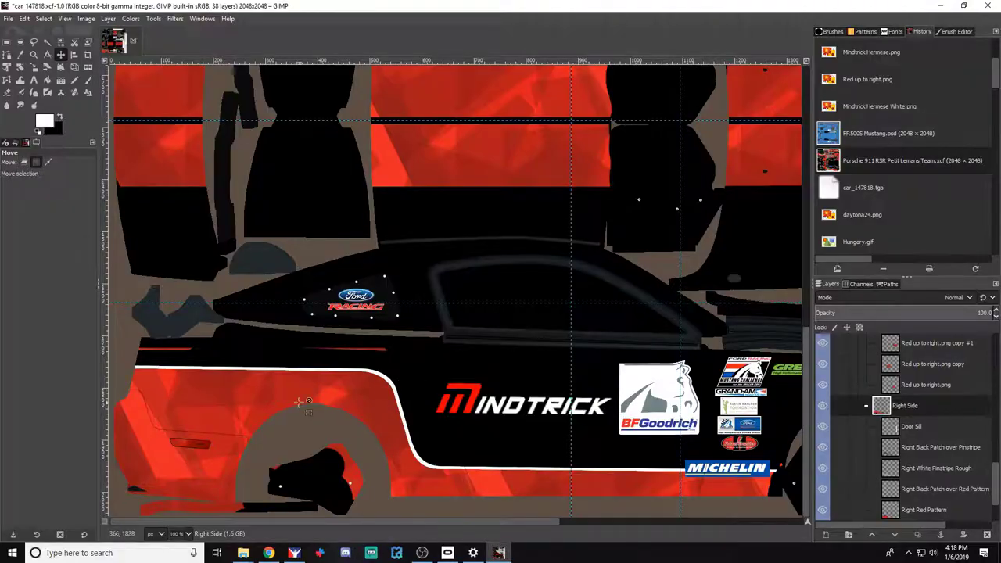
Erase the stray red strip above the rear pinstripe on the Right Red Pattern layer
click(216, 397)
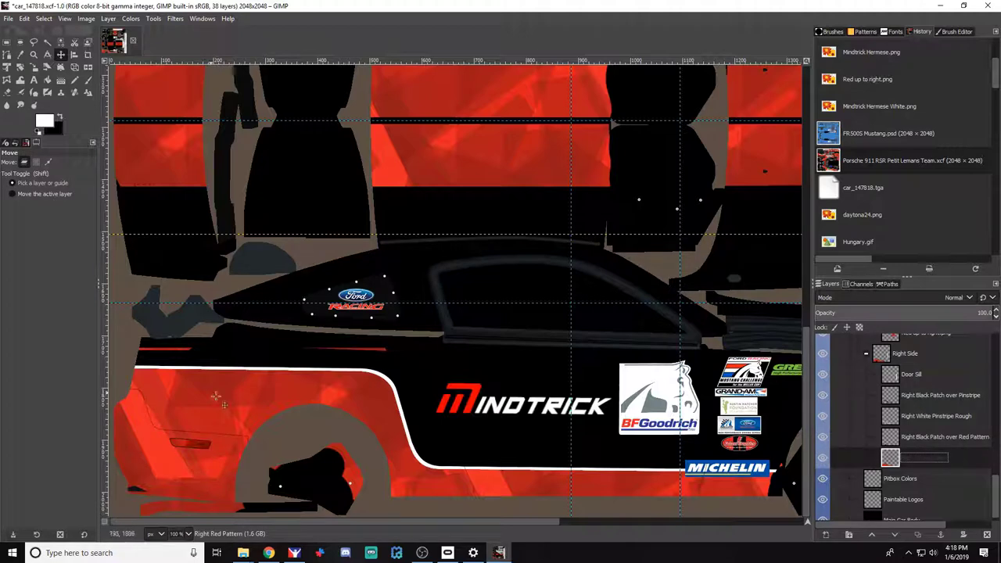
click(8, 92)
drag(161, 311, 408, 313)
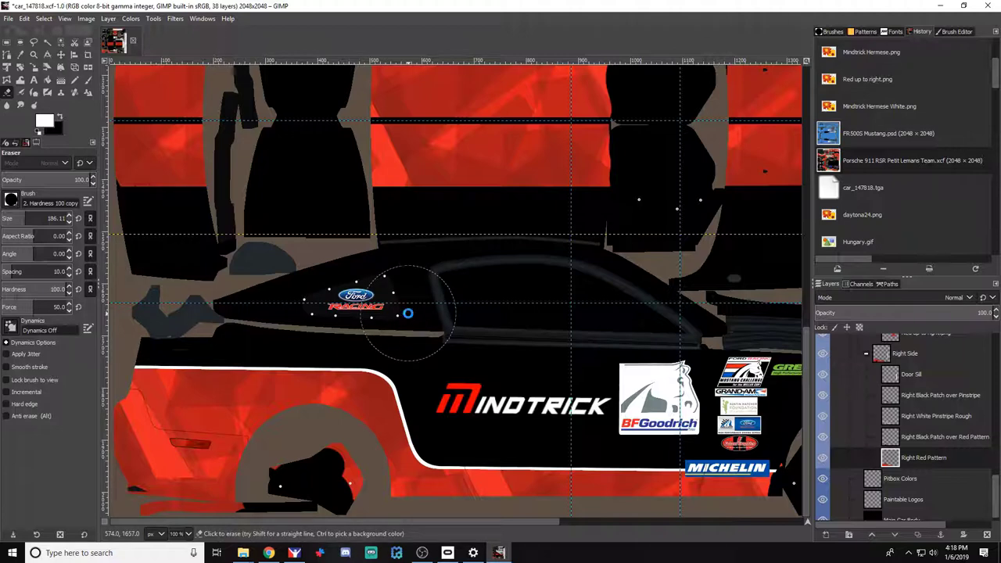
Reload the paint in iRacing and inspect the rear quarter panel where the red strip was erased
key(alt+Tab)
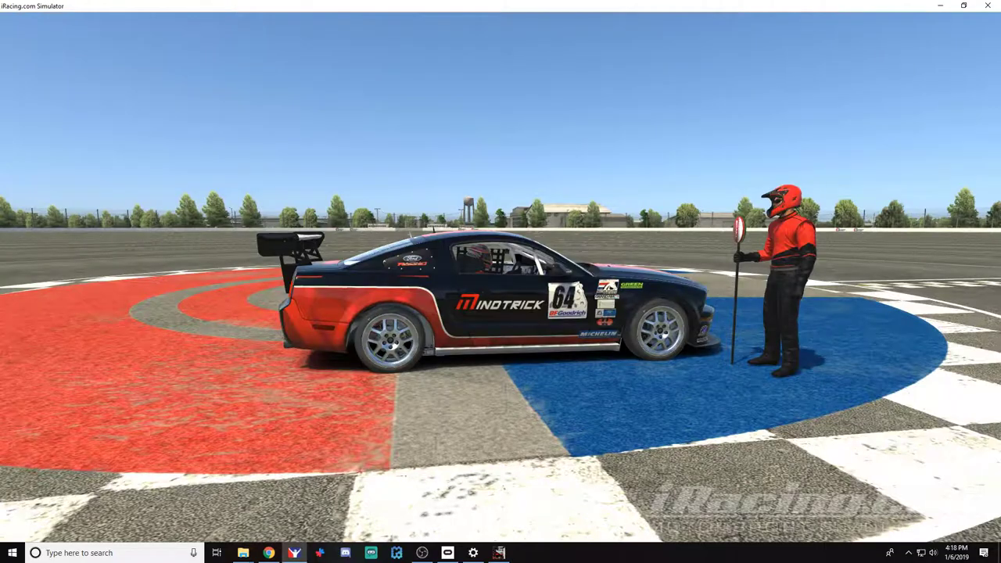
key(ctrl+r)
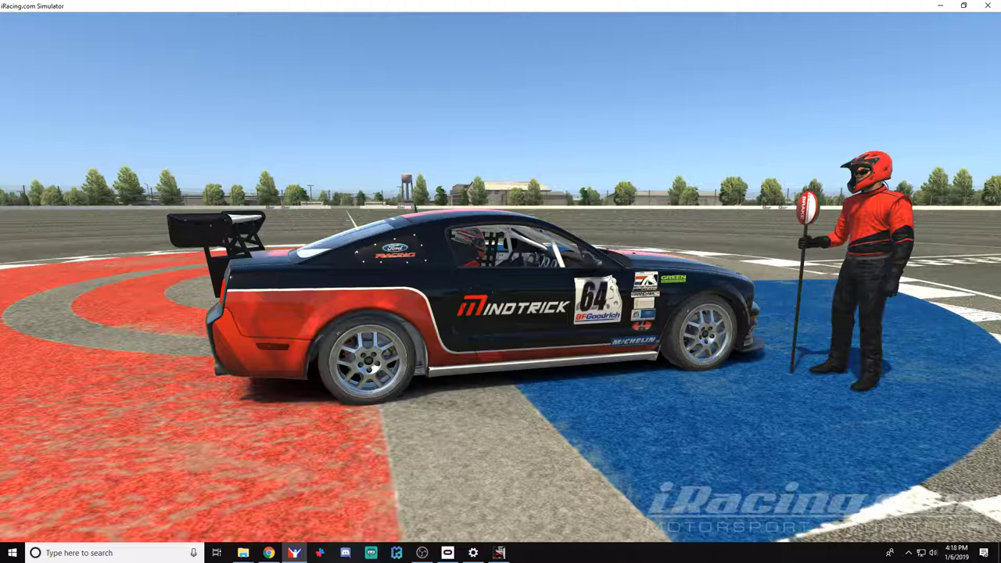
key(alt+Tab)
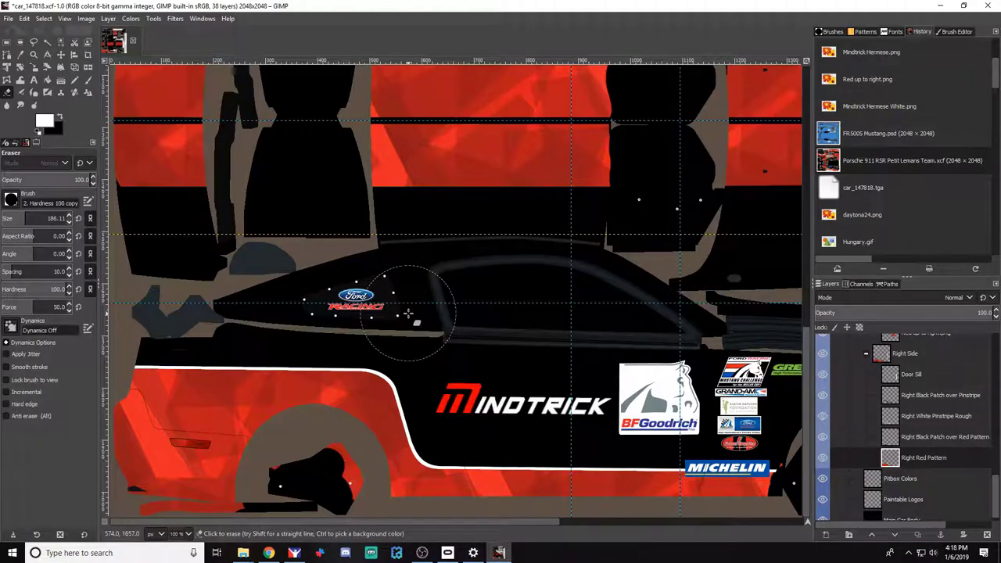
Hide and reshow the Right White Pinstripe Rough layer, and make Right Black Patch over Pinstripe the active layer for the Move tool
double_click(934, 416)
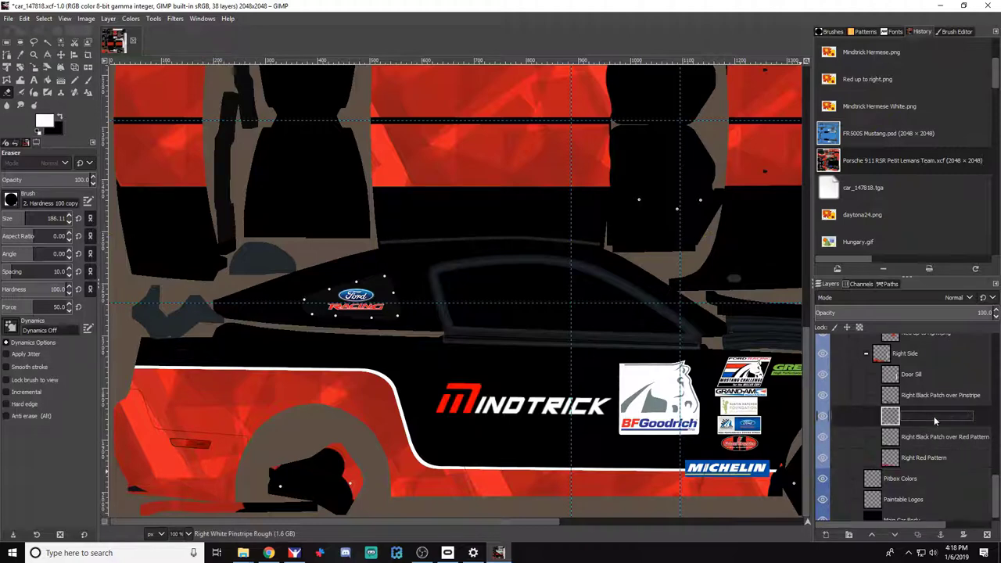
click(822, 417)
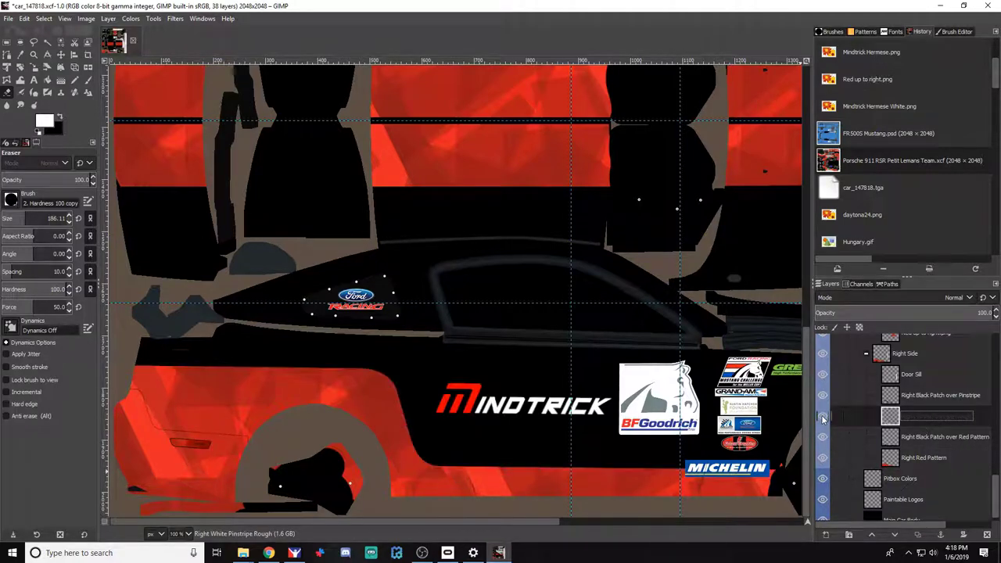
click(823, 417)
click(946, 399)
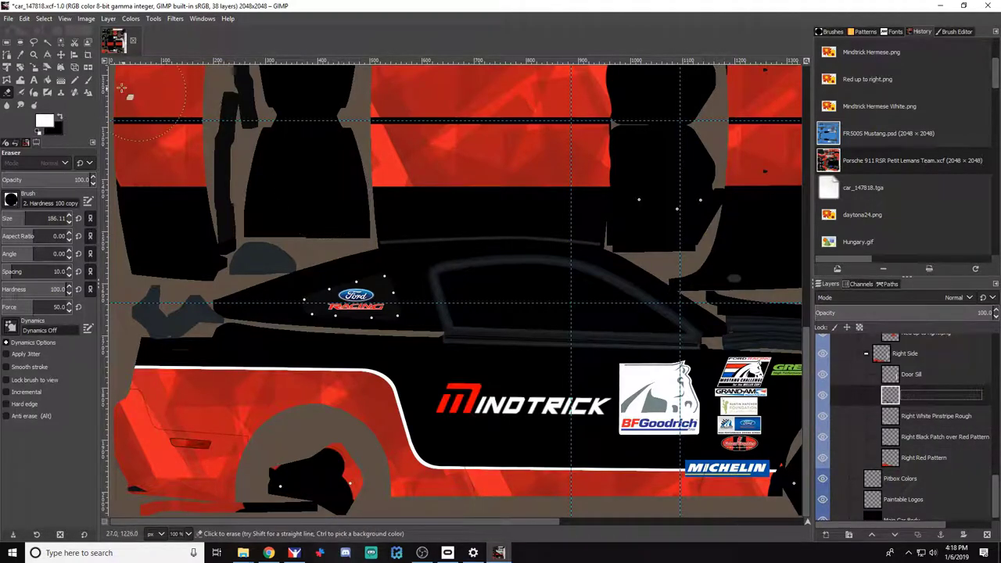
key(m)
click(473, 459)
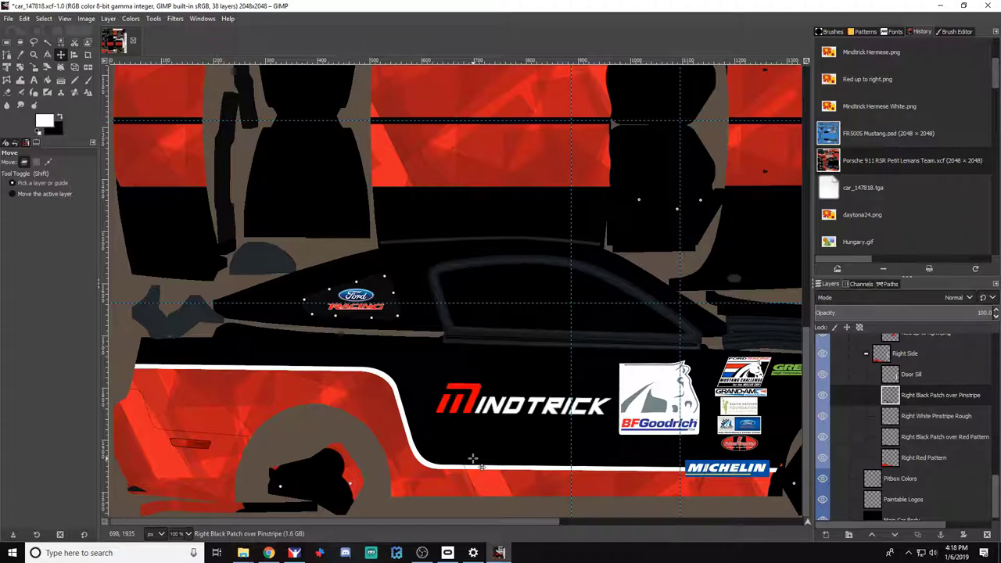
Save the paint, reload it in iRacing and examine the side pinstripe from the rear quarter
key(ctrl+s)
key(alt+Tab)
key(ctrl+r)
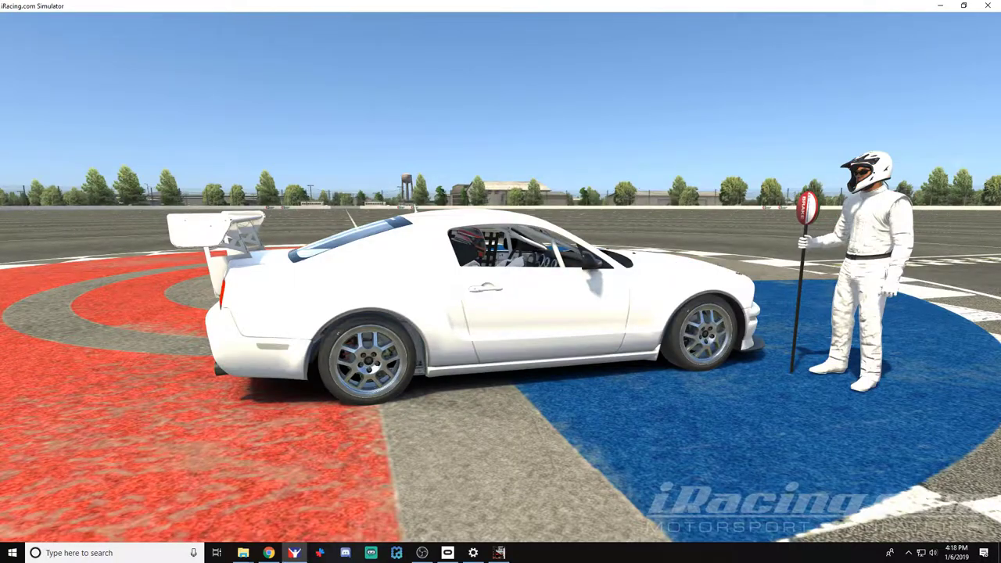
scroll(500, 281, down, 5)
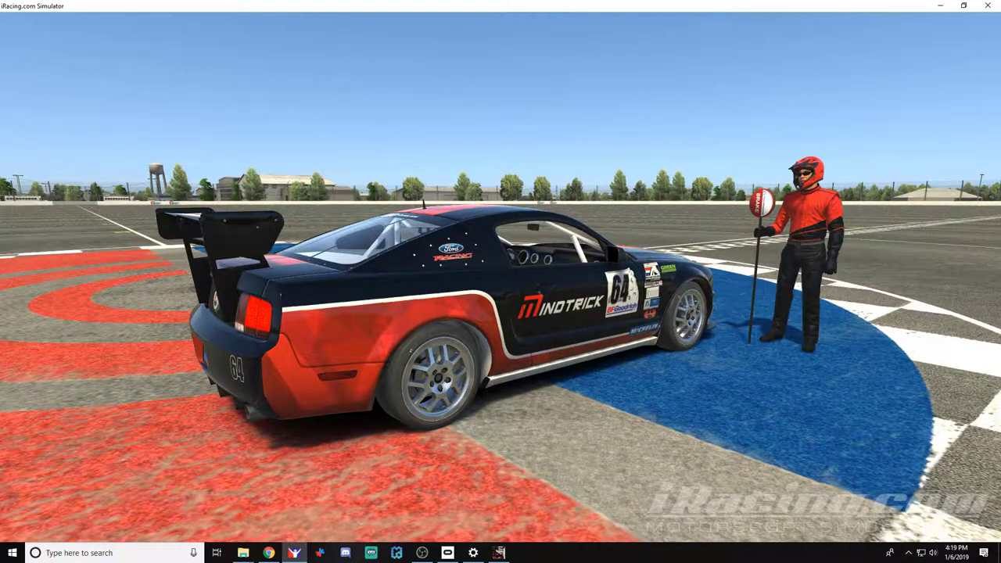
Switch to File Explorer, return to the Assets folder and open the Seiko folder to look for a logo
mouse_move(244, 553)
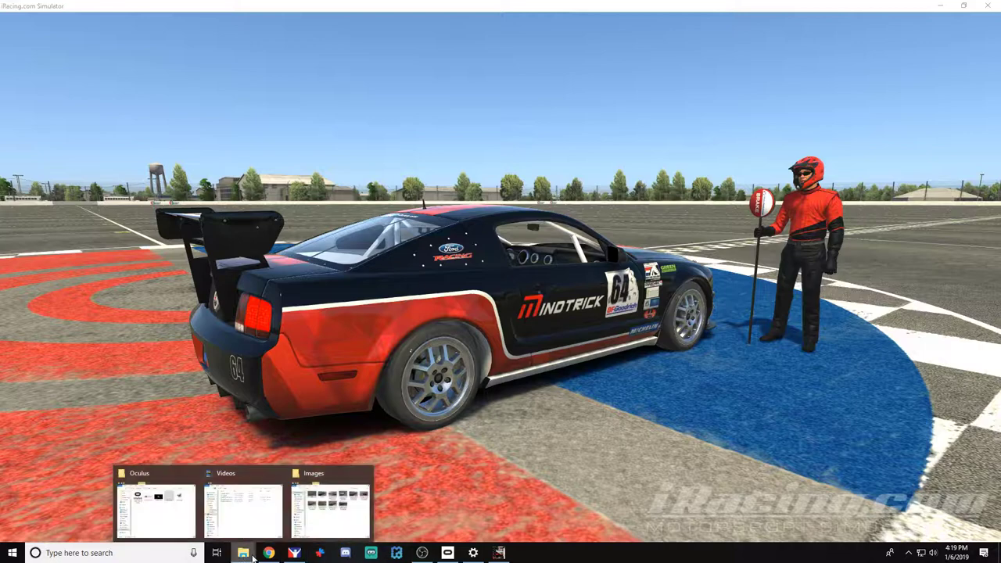
click(158, 506)
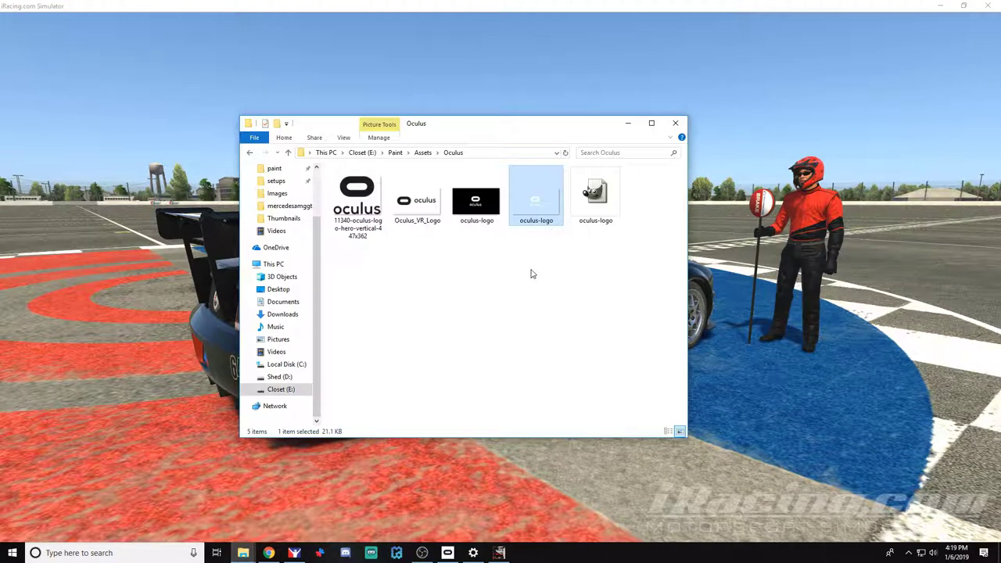
click(249, 153)
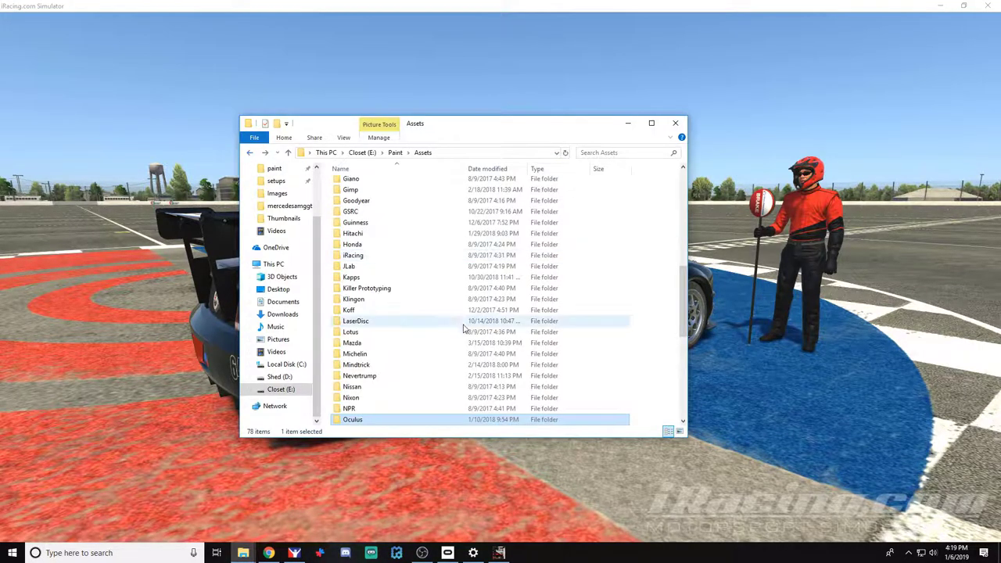
scroll(385, 350, down, 3)
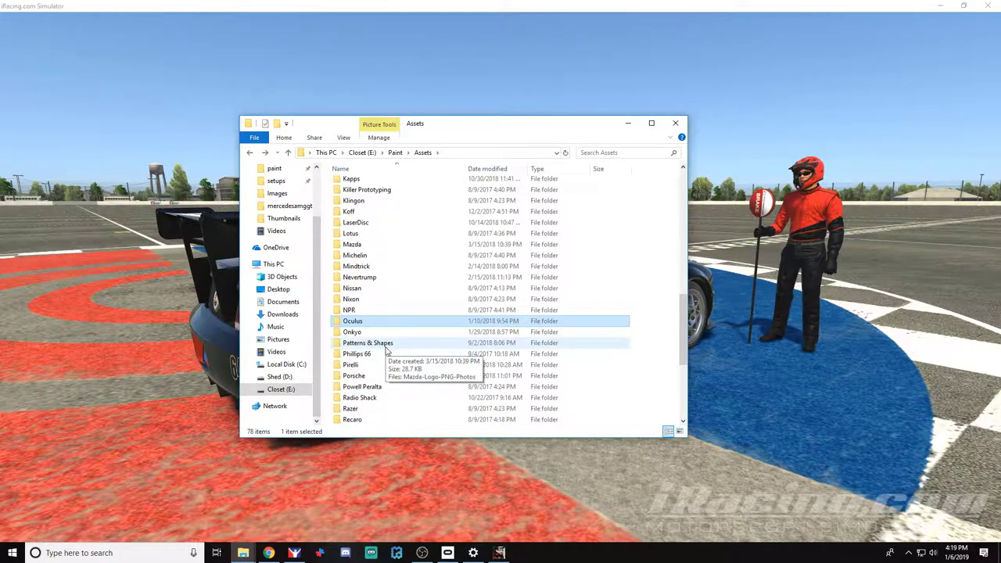
scroll(386, 350, down, 2)
click(356, 388)
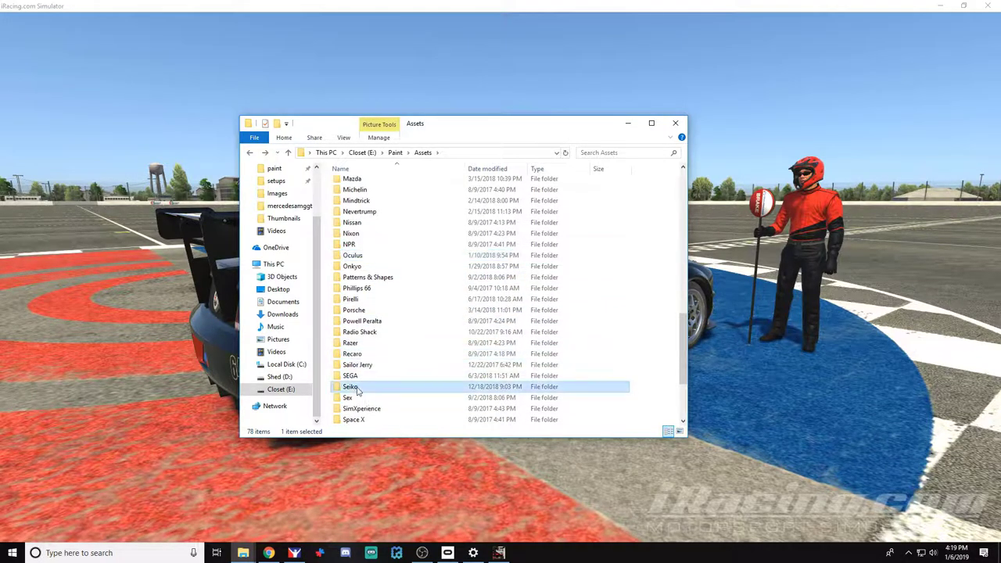
double_click(354, 387)
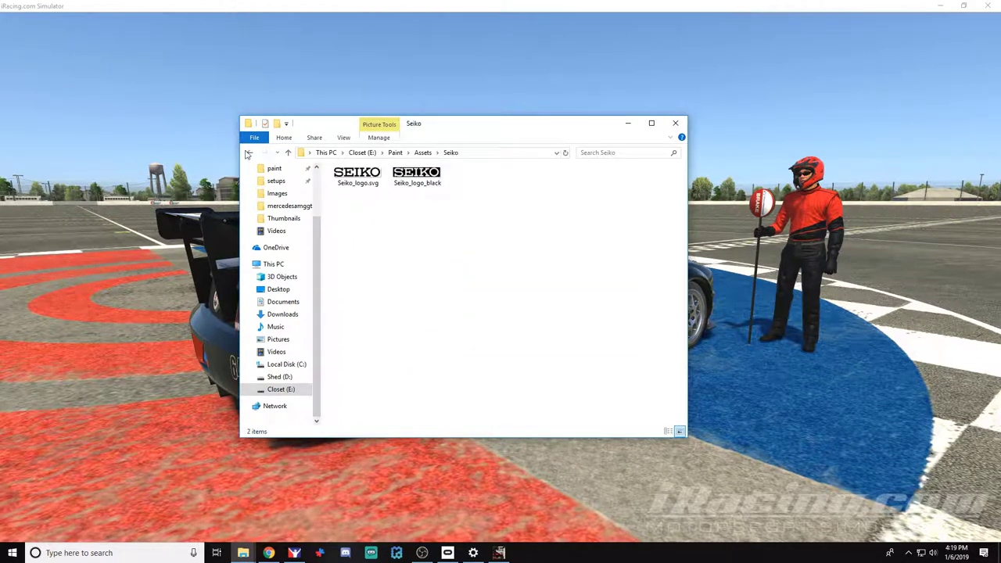
Return to the Assets folder, open the VRS folder and select the vrs-logo-white-768x768 file
click(249, 153)
scroll(402, 368, down, 2)
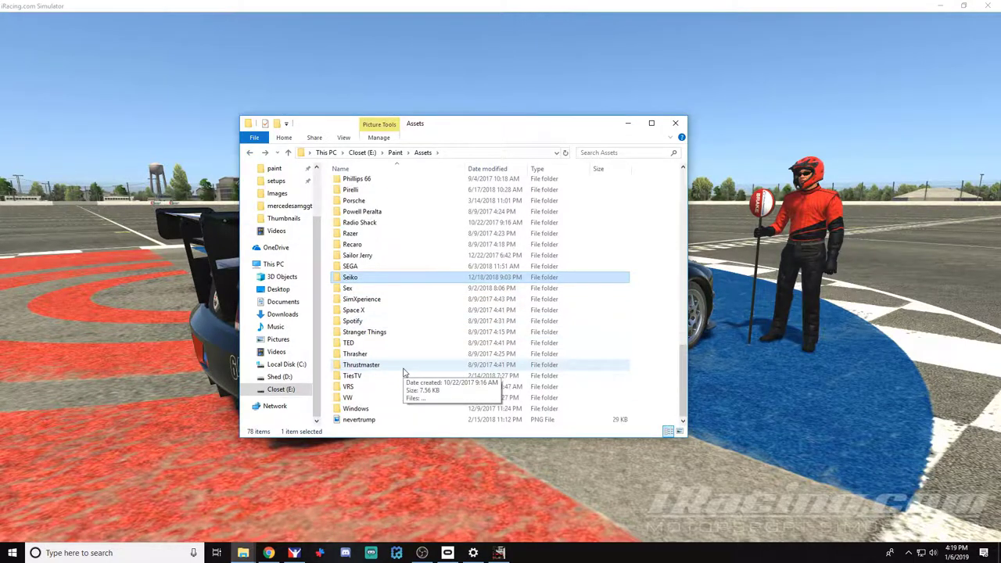
double_click(349, 387)
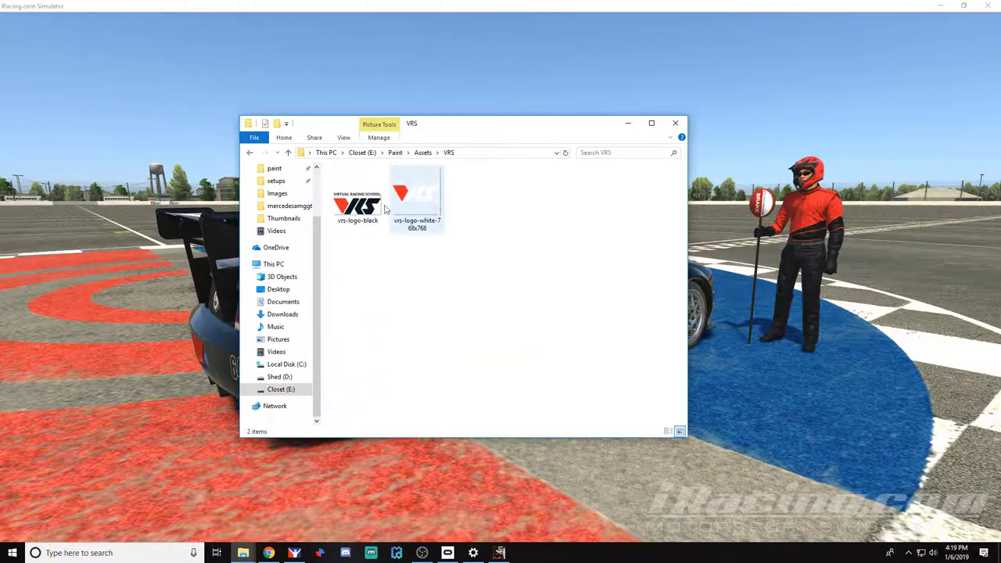
click(409, 205)
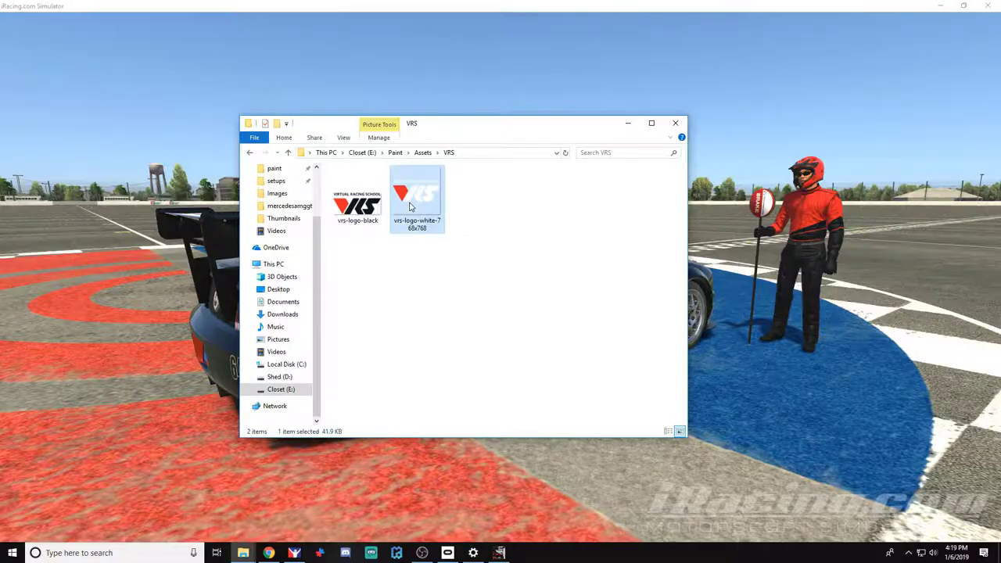
Switch to GIMP, add the white VRS logo as a layer and place it in the Right logos group above Mindtrick Door
key(alt+Tab)
key(Tab)
key(alt+Tab)
drag(410, 206, 889, 362)
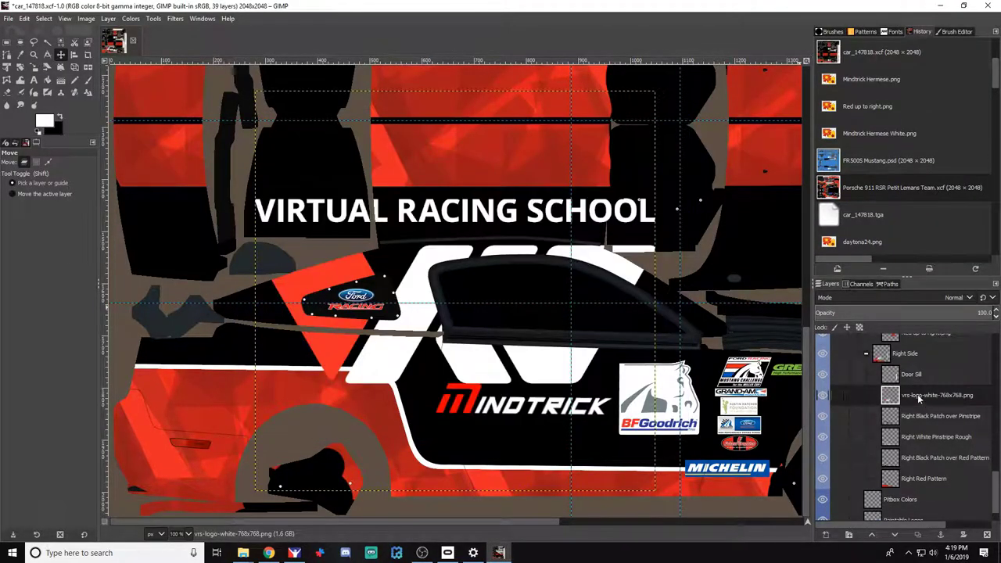
drag(919, 397, 896, 448)
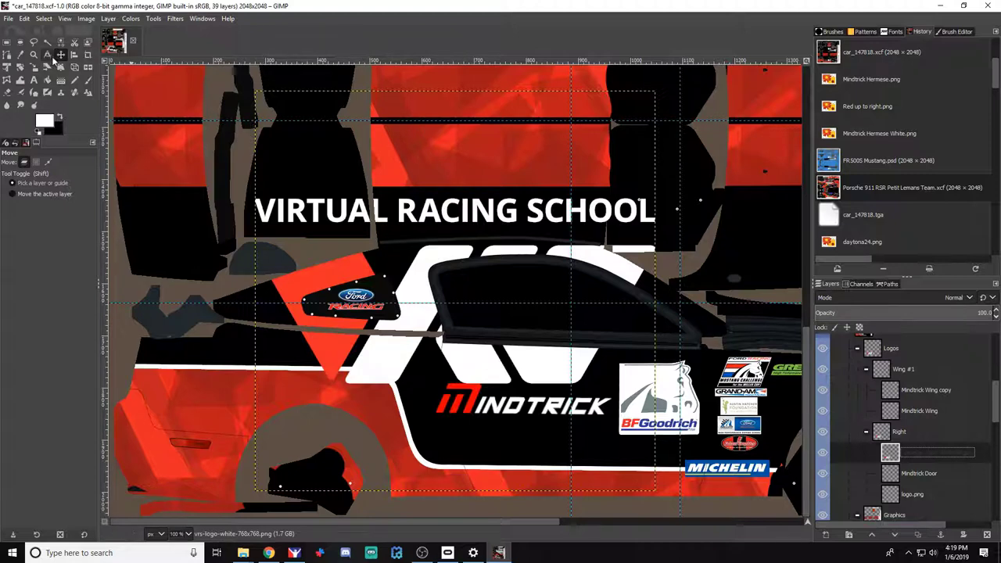
Scale the VRS logo layer down proportionally to about 95 × 96 px
click(35, 67)
click(528, 251)
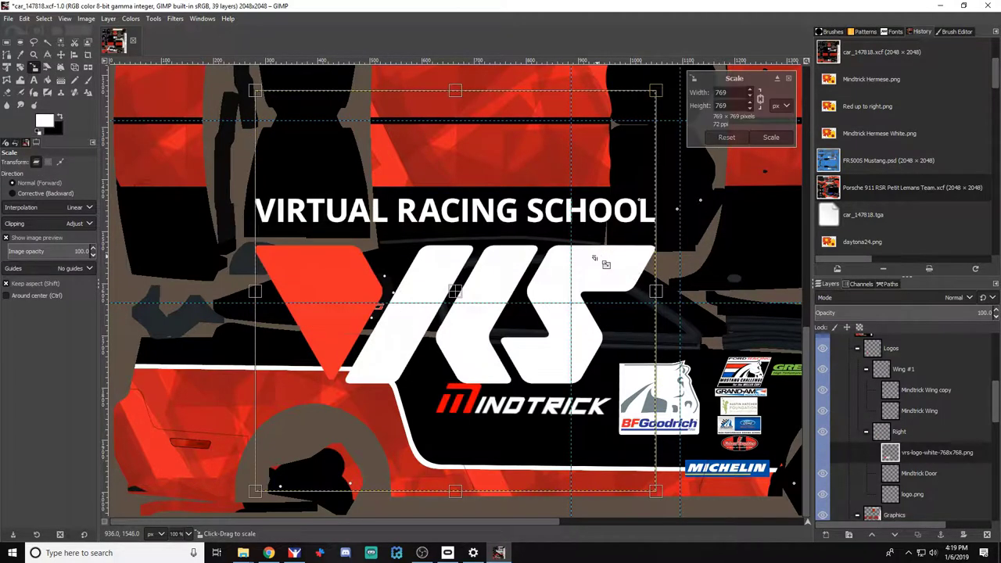
drag(528, 251, 413, 378)
key(Return)
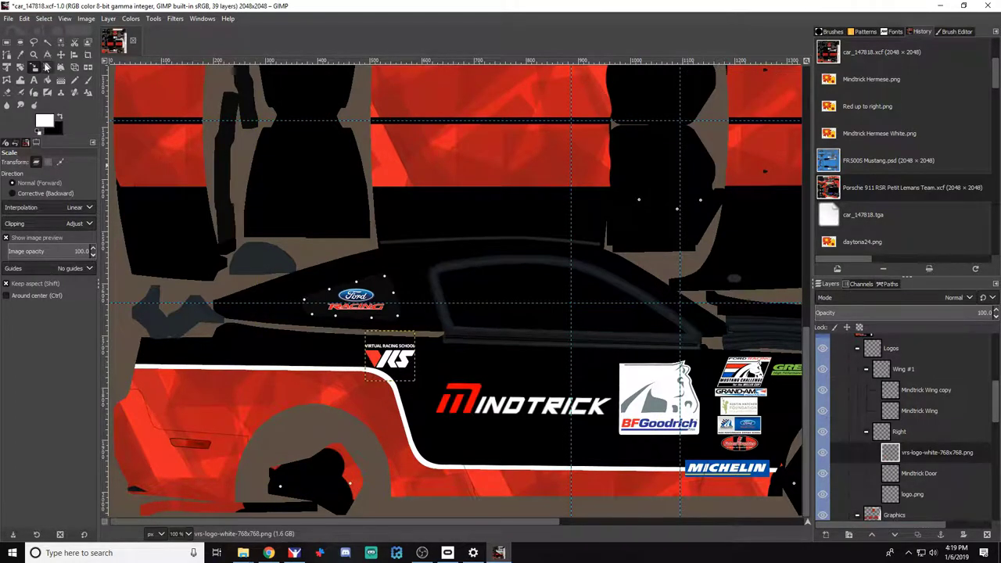
Move the VRS logo to the rear end of the car's right side, just above the white pinstripe
click(61, 55)
drag(399, 362, 270, 360)
drag(200, 355, 189, 365)
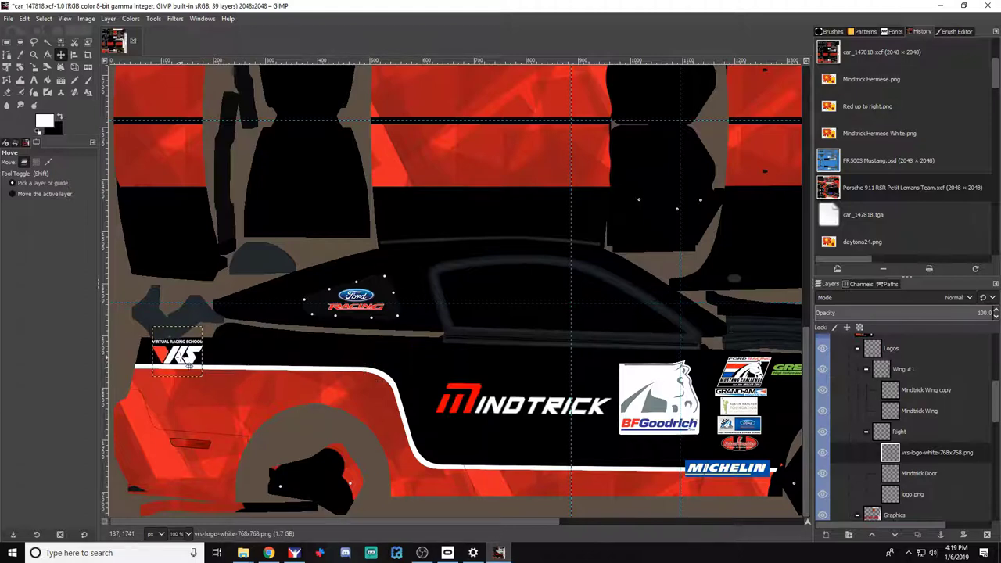
Save the paint and switch to iRacing to examine the VRS logo on the rear quarter panel
key(ctrl+s)
key(alt+Tab)
key(alt+Tab)
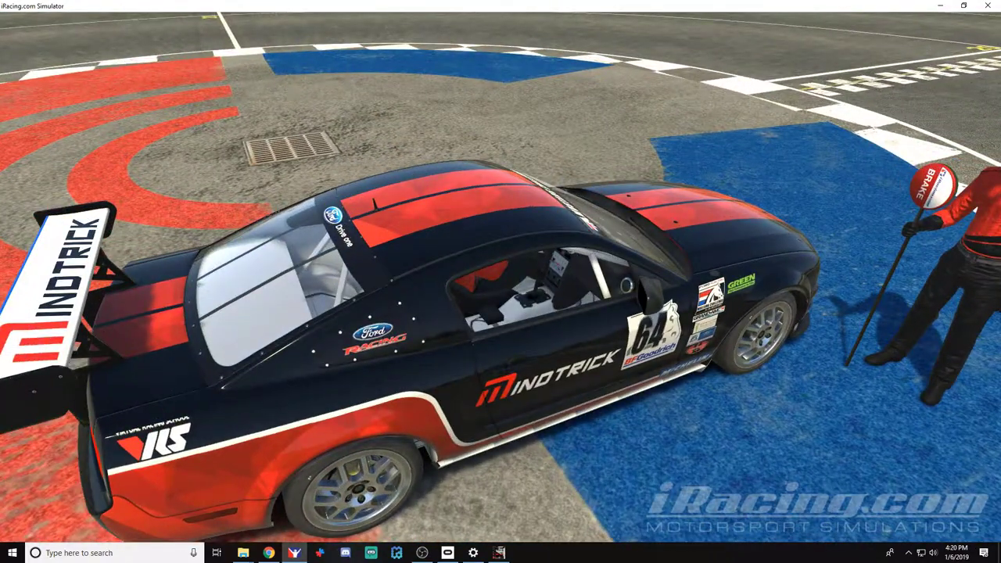
Switch back to GIMP and scale the VRS logo layer down to about 85 × 86 px
key(alt+Tab)
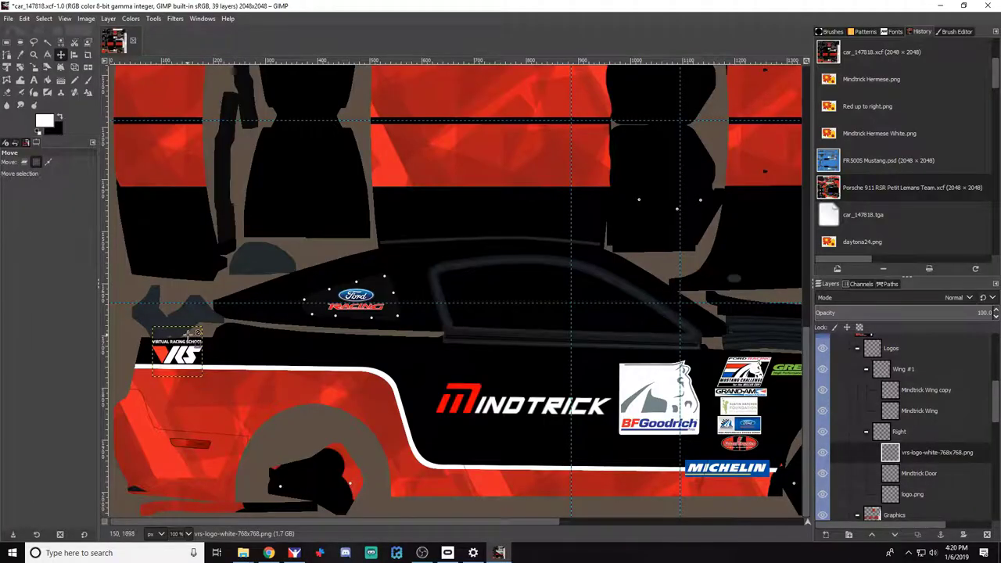
scroll(197, 332, up, 2)
click(36, 67)
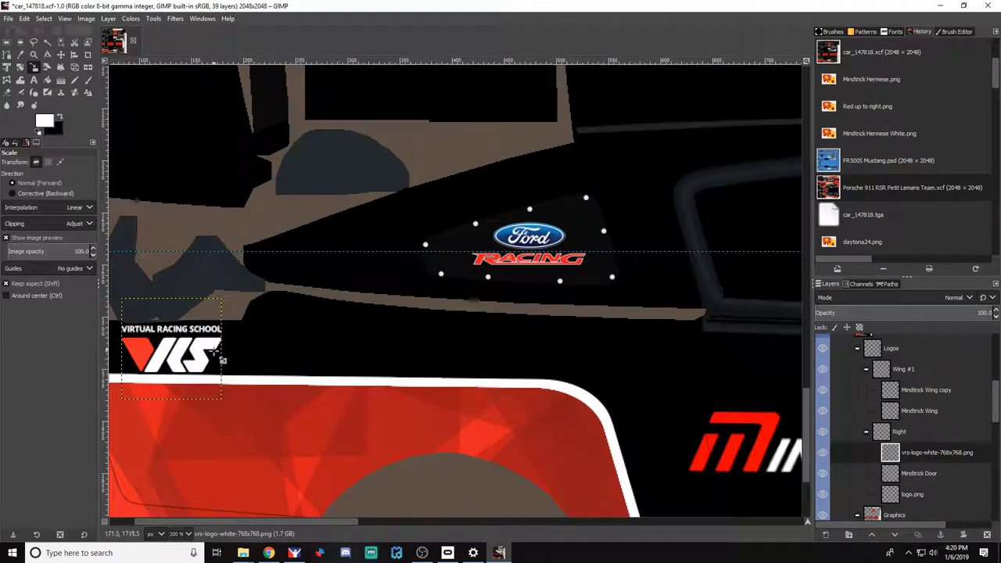
click(198, 344)
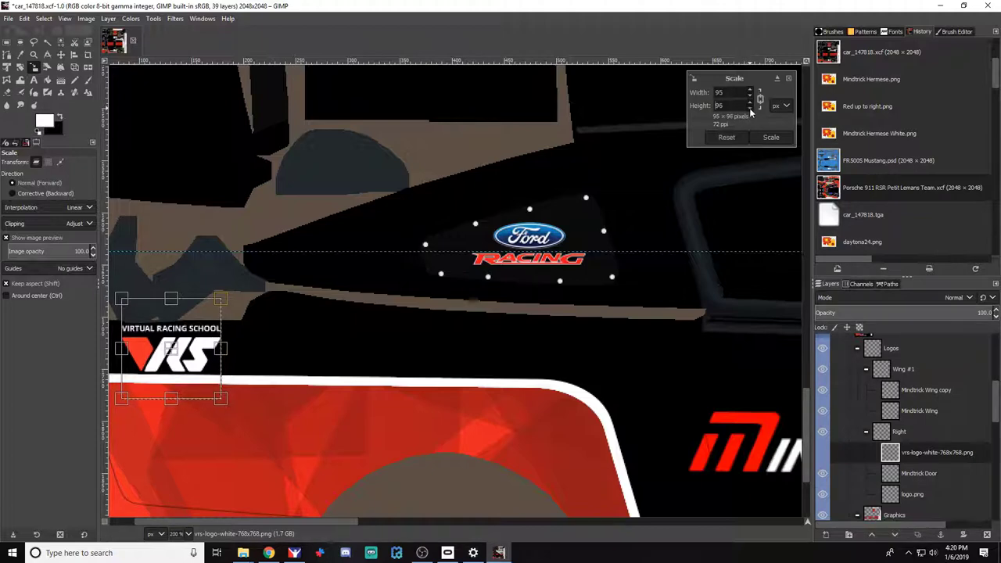
scroll(750, 113, down, 8)
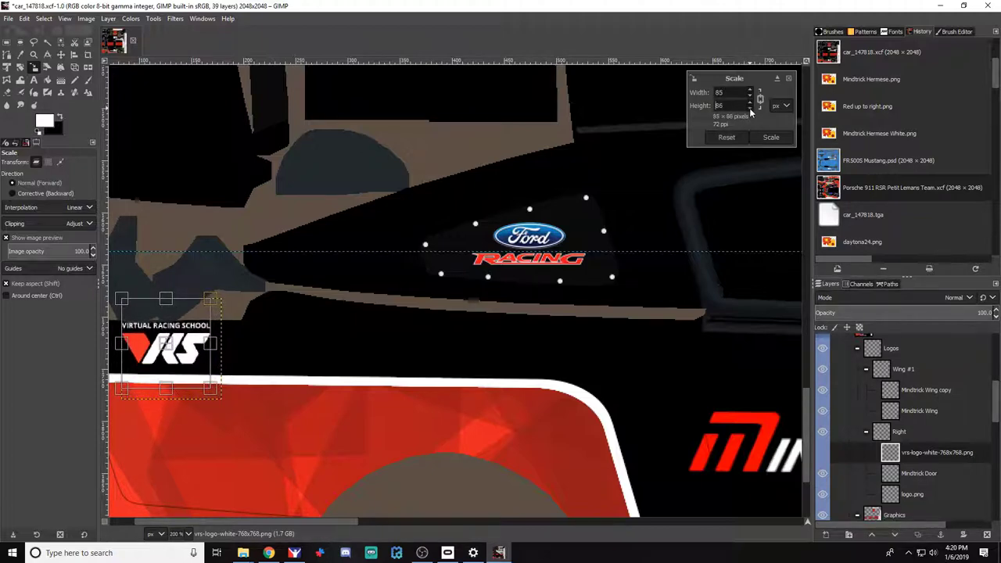
click(771, 137)
Set the Move tool to act on layers and nudge the VRS logo down toward the white pinstripe
click(60, 54)
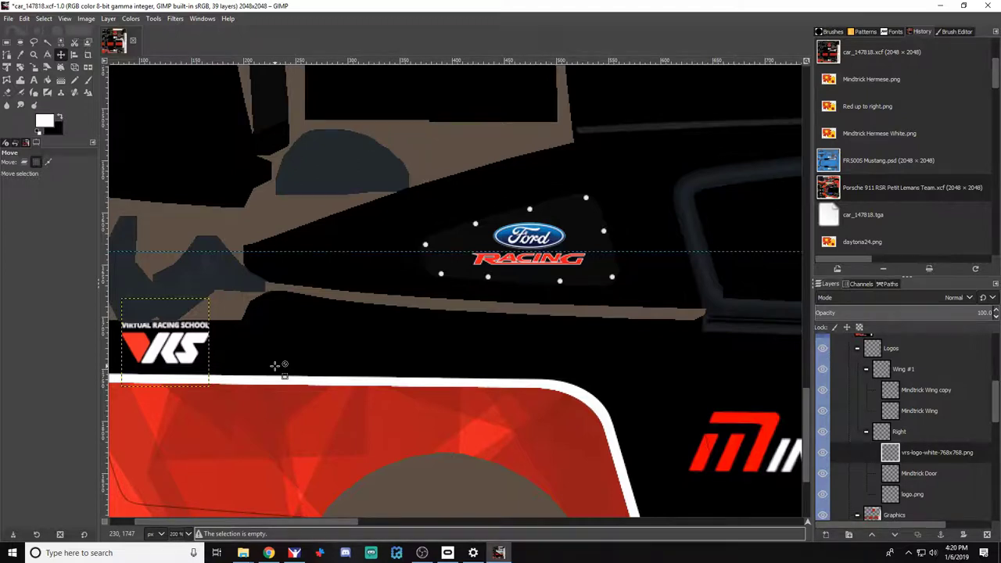
click(24, 162)
click(187, 381)
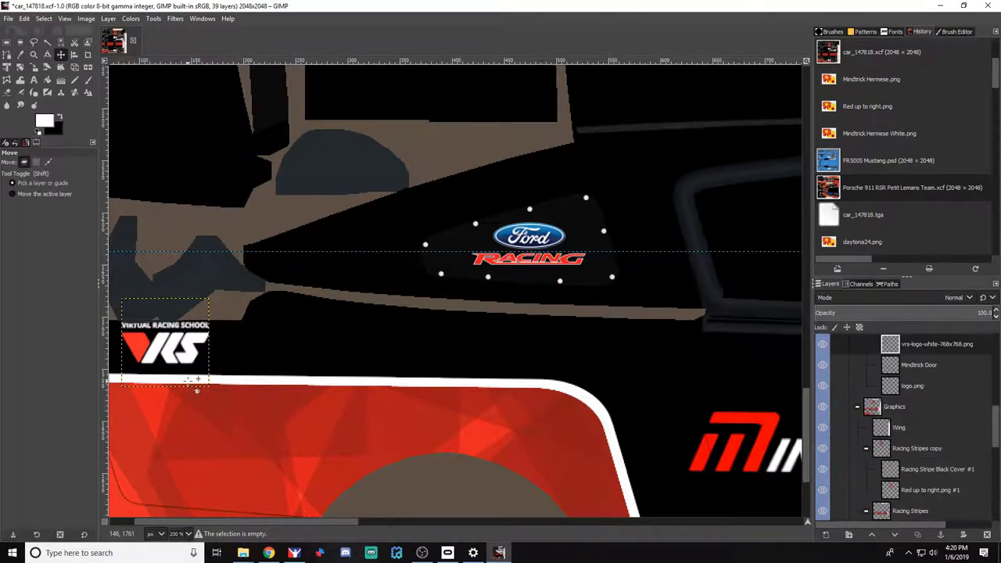
key(Down)
key(Down)
key(Down)
key(Down)
key(Down)
key(Down)
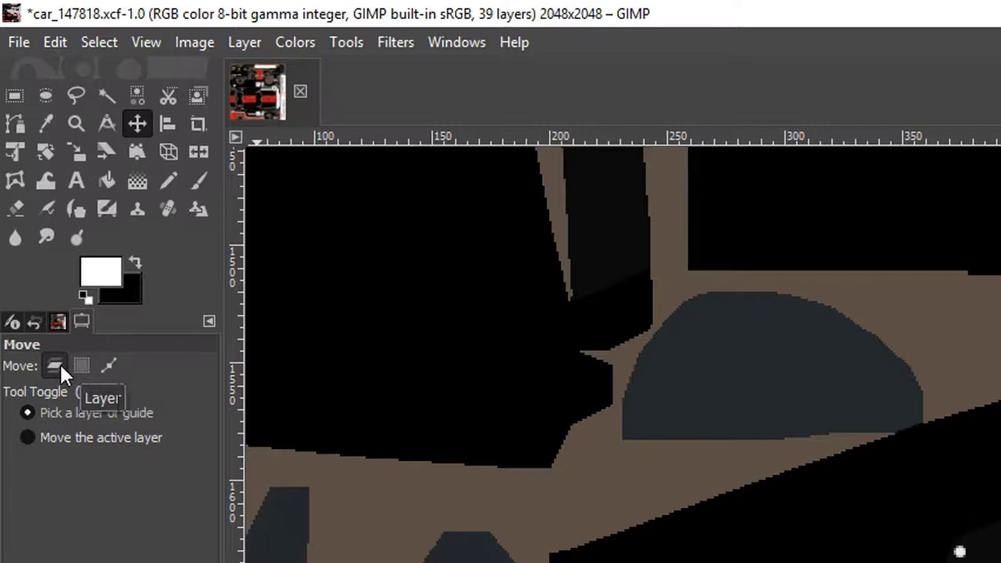
Switch the Move tool to selection mode and back to layer mode, and finish nudging the VRS logo down
click(80, 365)
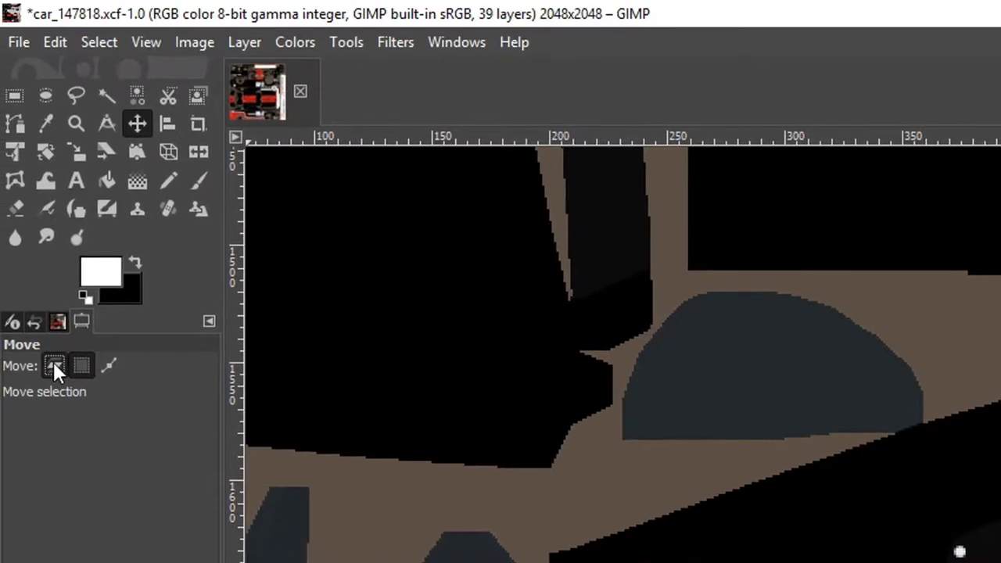
click(54, 365)
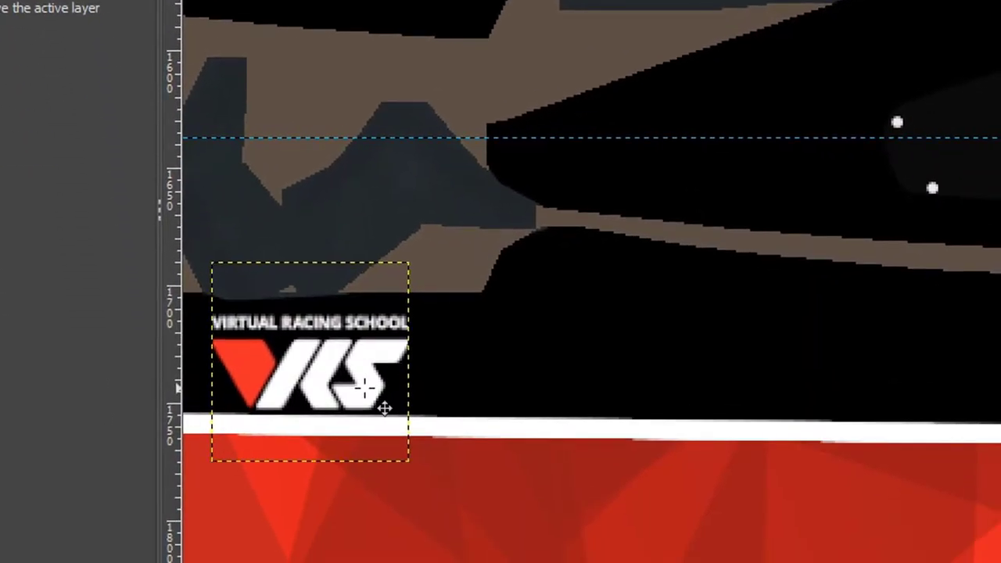
key(ctrl)
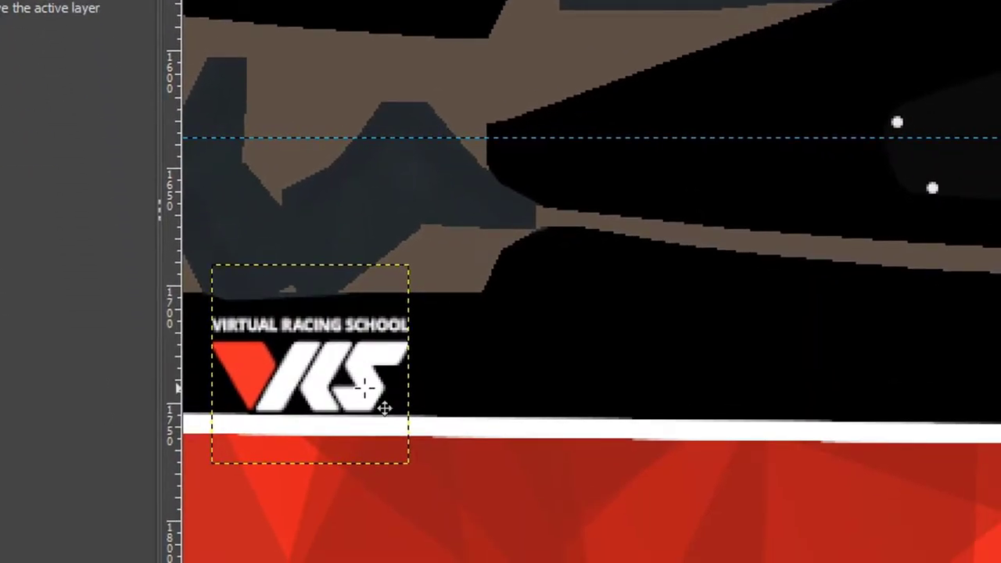
Save and export the paint, and reload it in iRacing to check the VRS logo's size and placement
key(ctrl+s)
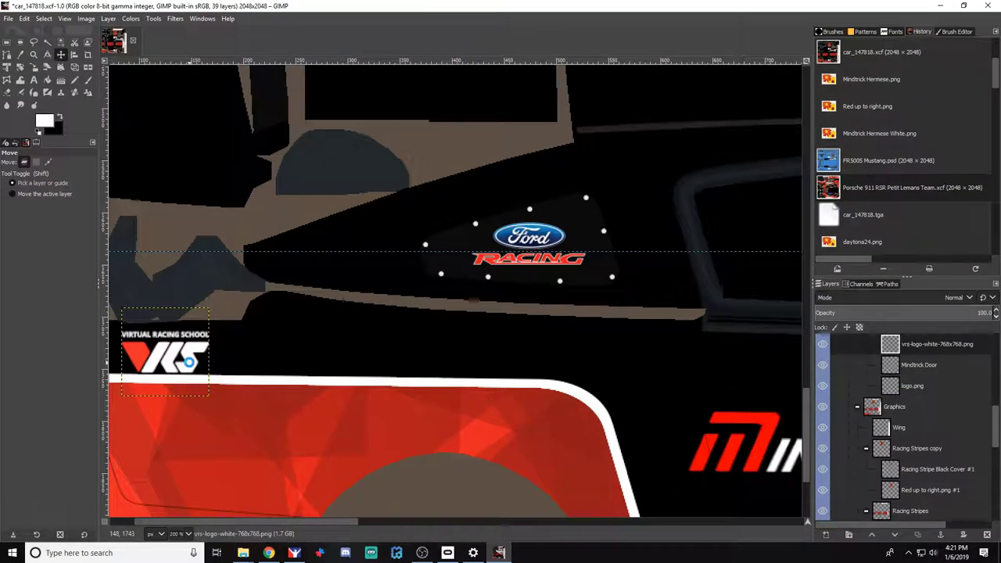
key(ctrl+e)
key(alt+Tab)
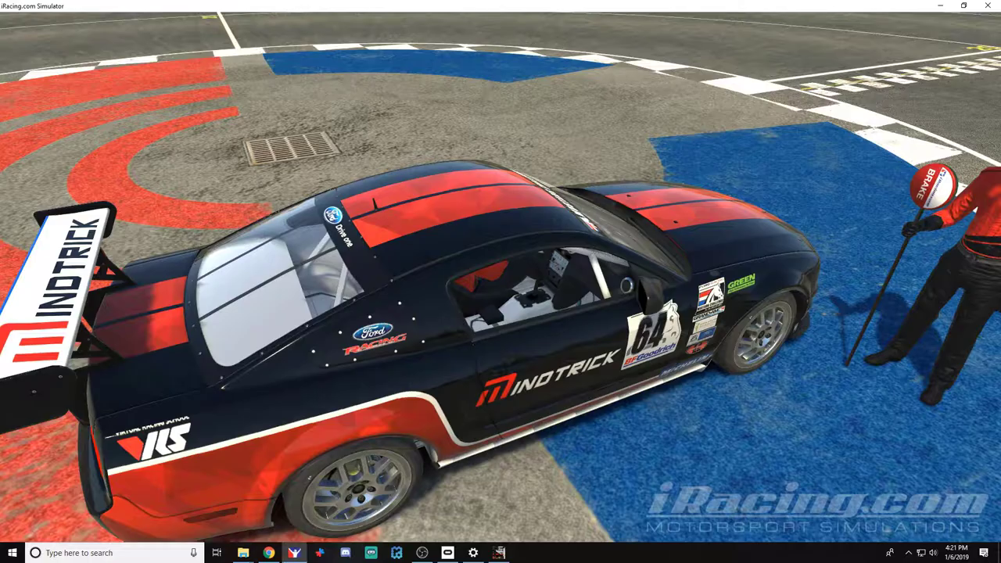
key(ctrl+r)
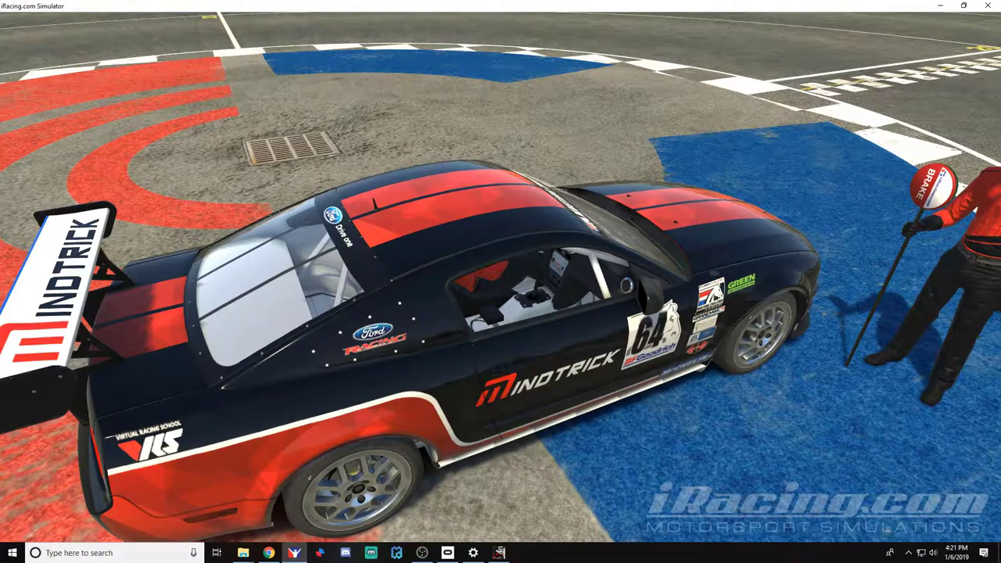
Return to GIMP and scale the VRS logo layer down to about 75 × 76 px
key(alt+Tab)
click(33, 67)
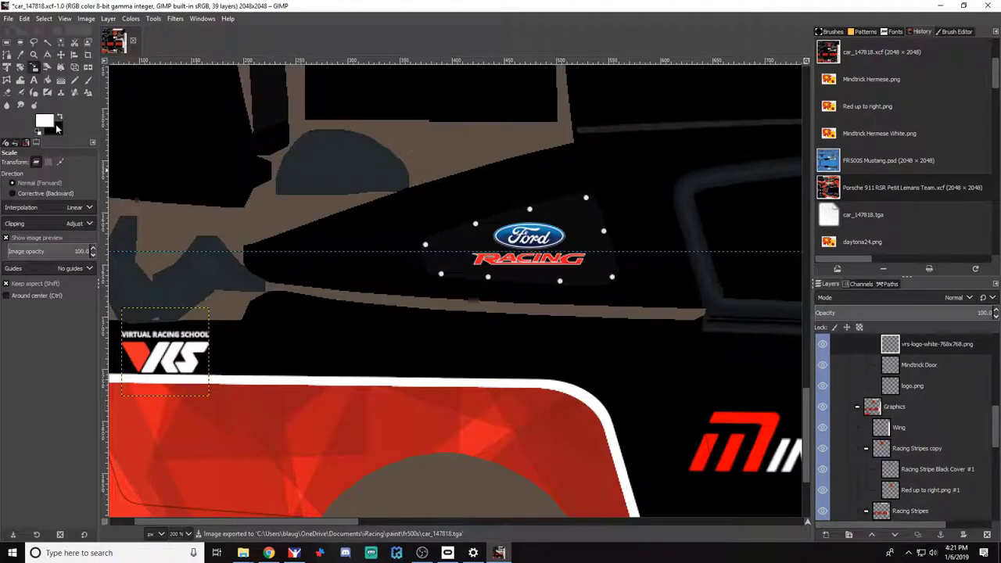
click(172, 364)
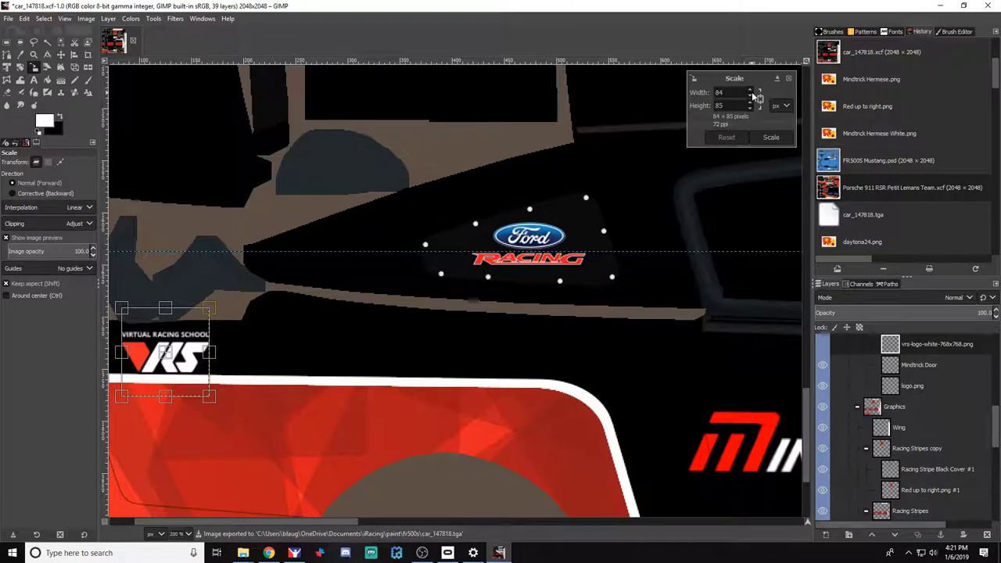
scroll(751, 112, down, 9)
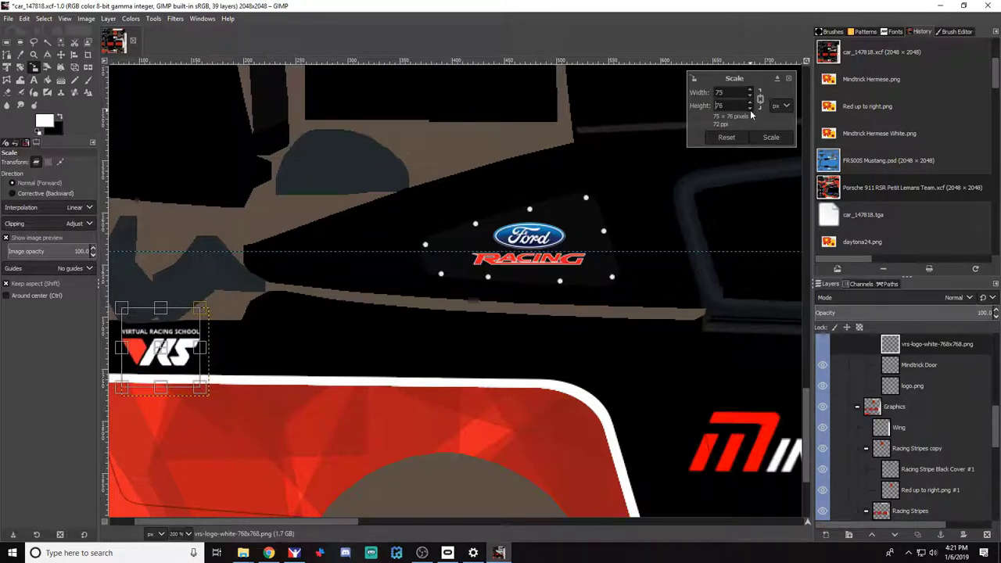
click(771, 137)
Nudge the reduced VRS logo down until it sits just above the white pinstripe
click(62, 55)
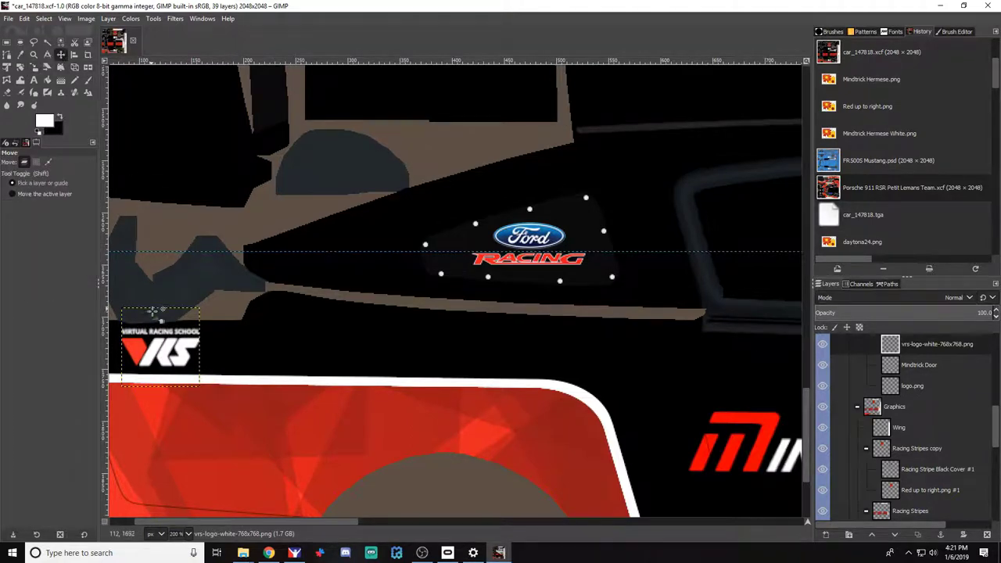
key(Down)
key(Down)
key(Down)
key(Down)
key(Down)
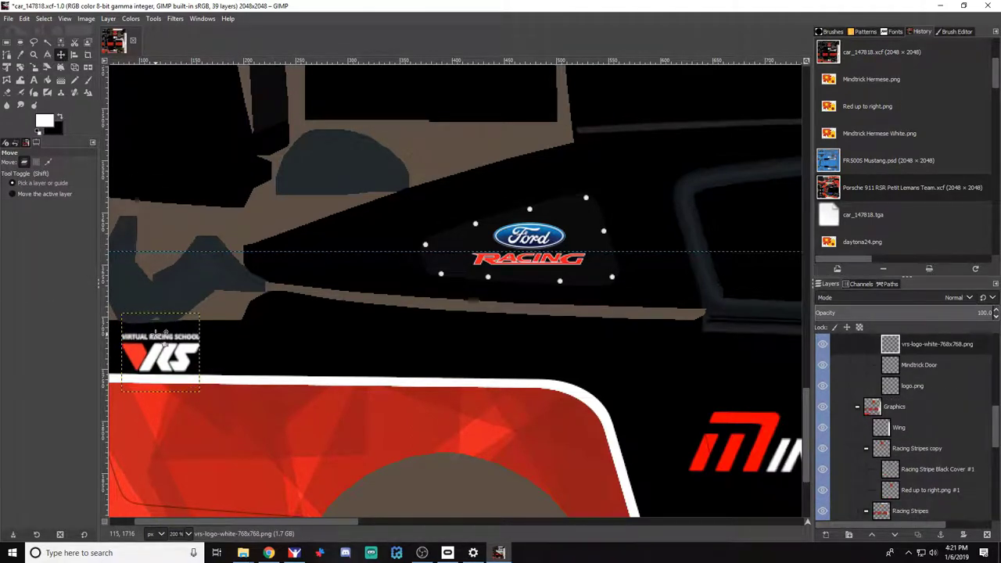
Save the paint and examine the smaller VRS logo on the rear quarter in iRacing
key(ctrl+s)
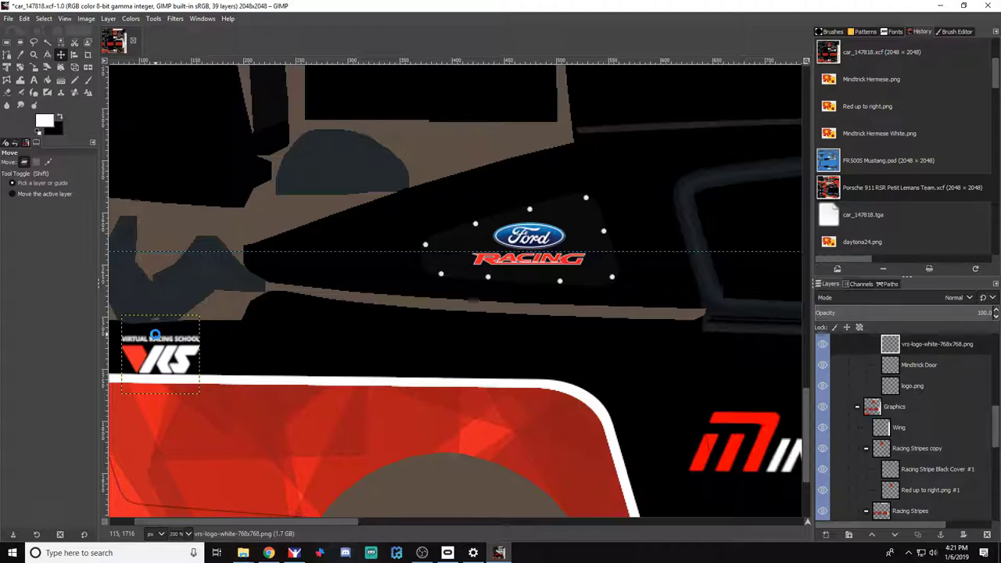
key(alt+Tab)
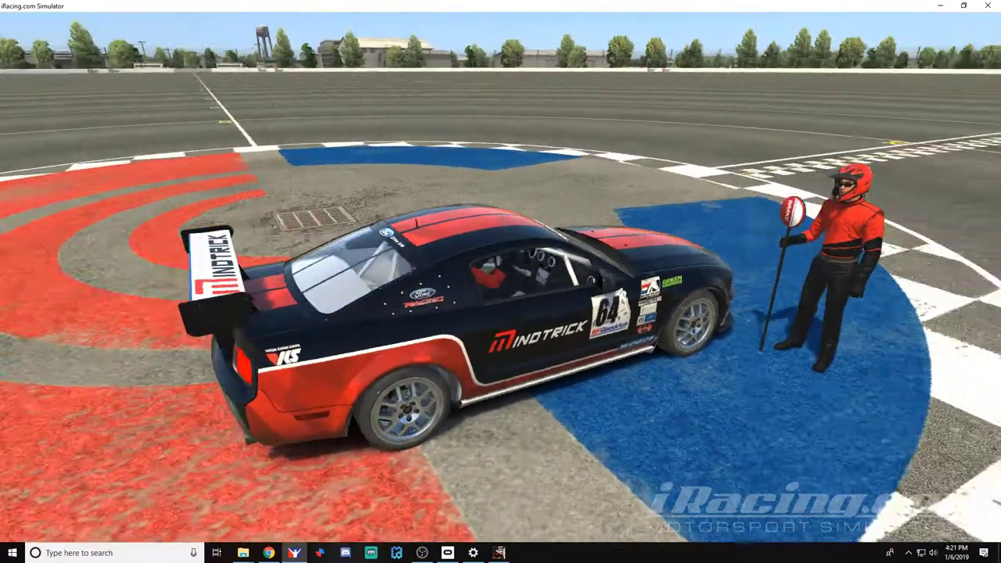
key(alt+Tab)
Open the Thrustmaster folder in Assets from File Explorer and add the white 895803057 logo to the paint in GIMP
key(alt+Tab)
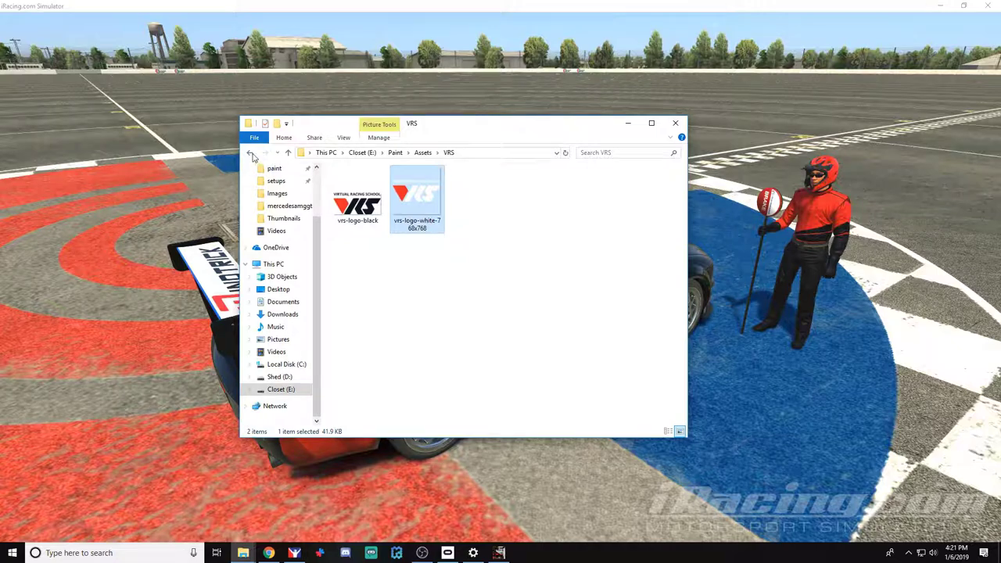
click(250, 152)
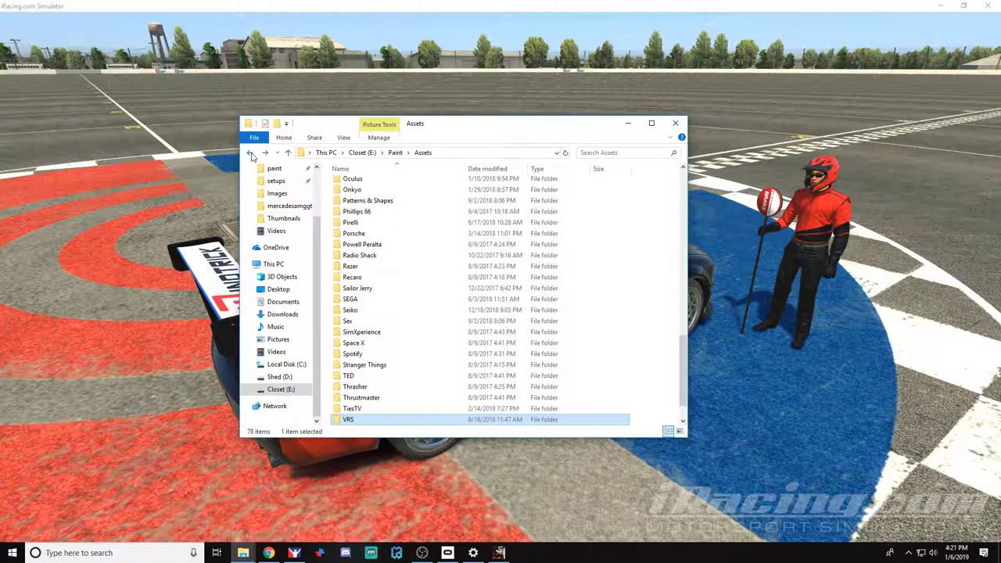
click(384, 399)
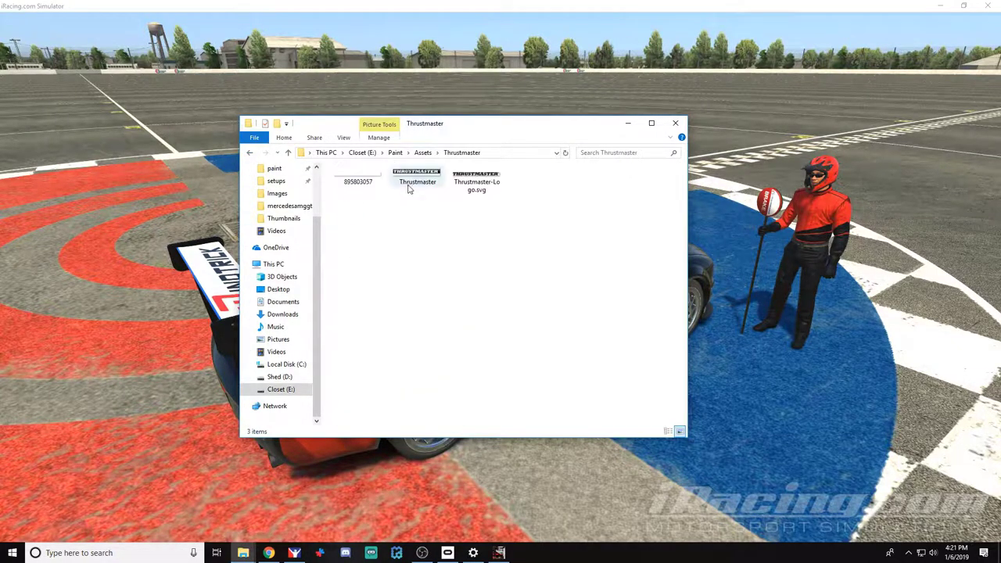
click(372, 176)
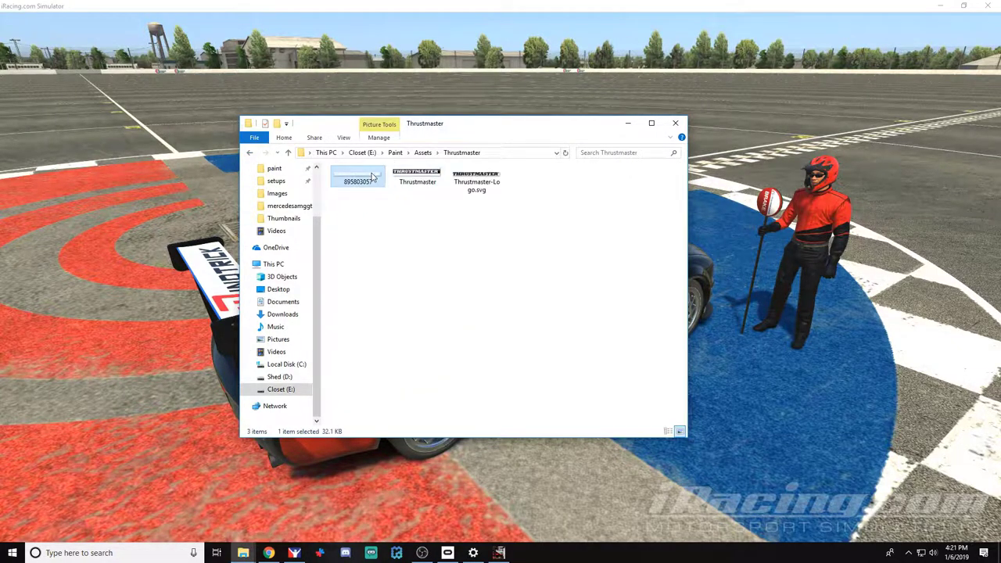
key(alt+Tab)
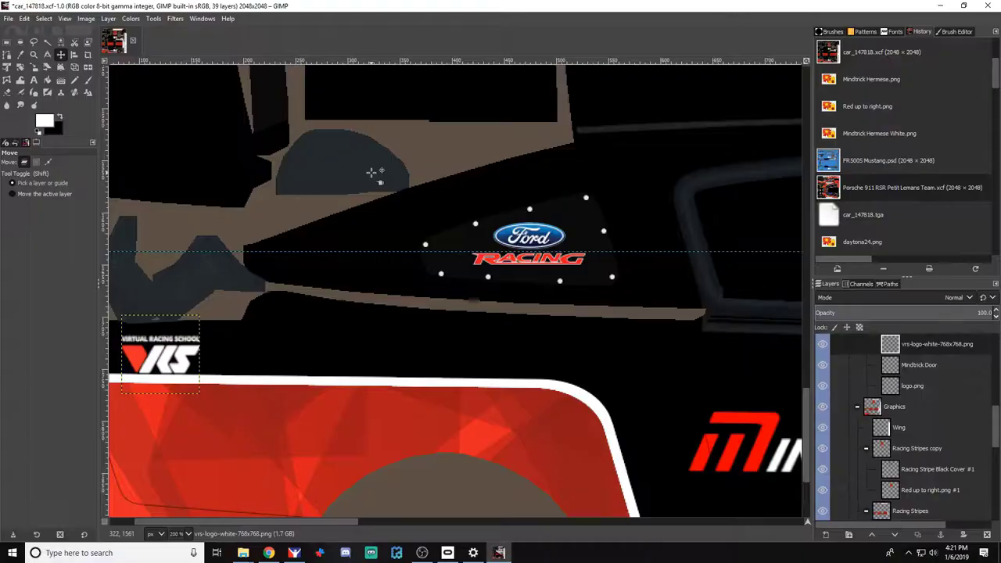
key(alt+Tab)
drag(372, 176, 204, 342)
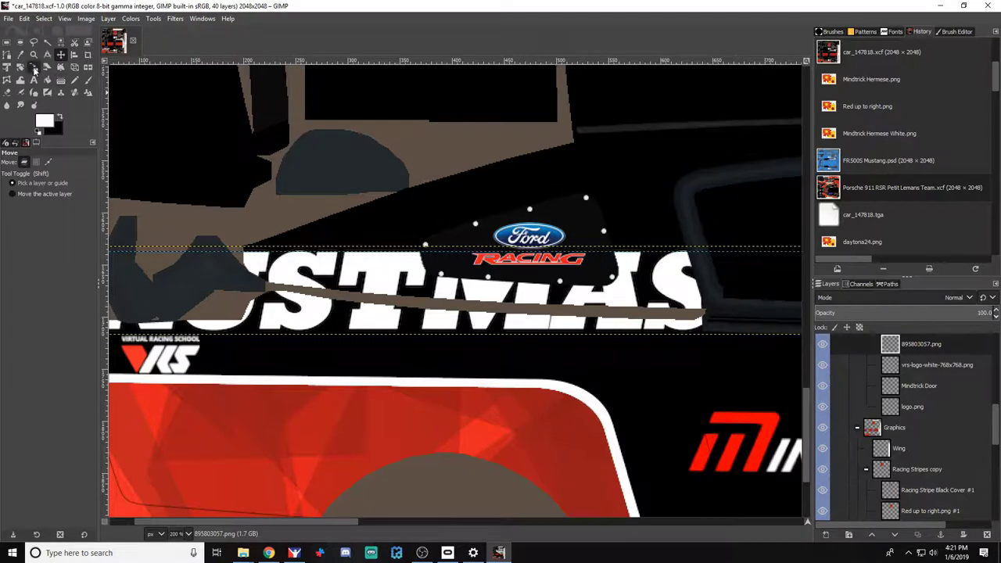
Scale the Thrustmaster logo layer down so that it fits on the Mustang's rear quarter
click(34, 68)
click(274, 290)
drag(176, 255, 557, 362)
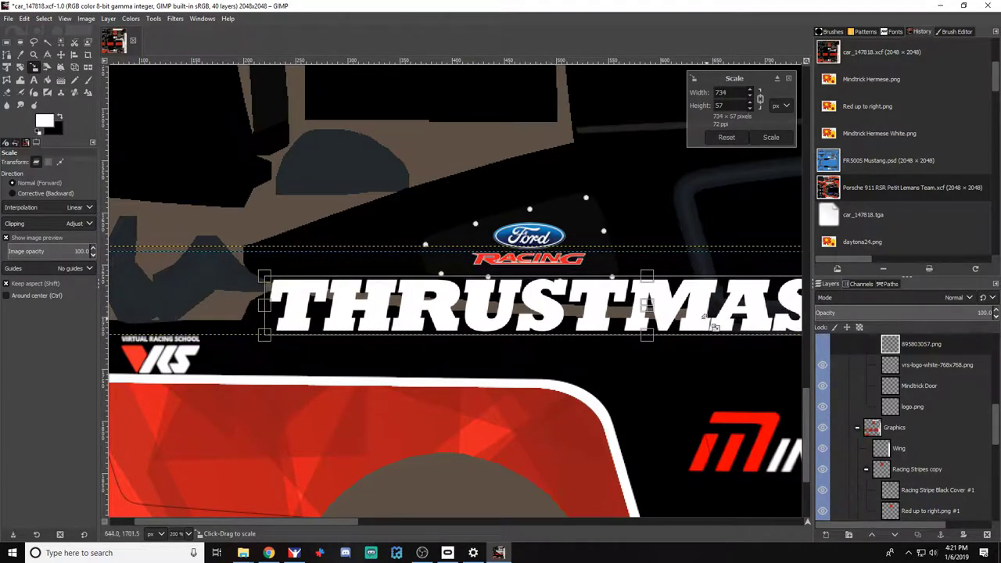
drag(708, 319, 264, 250)
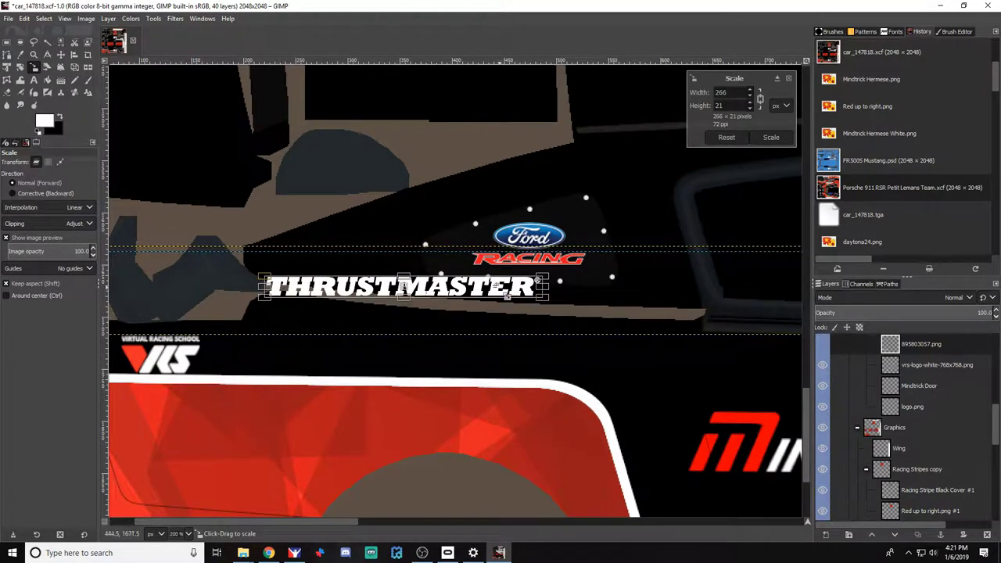
key(Return)
Place the reduced Thrustmaster logo beside the VRS logo, just above the white pinstripe
key(m)
drag(425, 291, 368, 360)
click(22, 68)
click(569, 309)
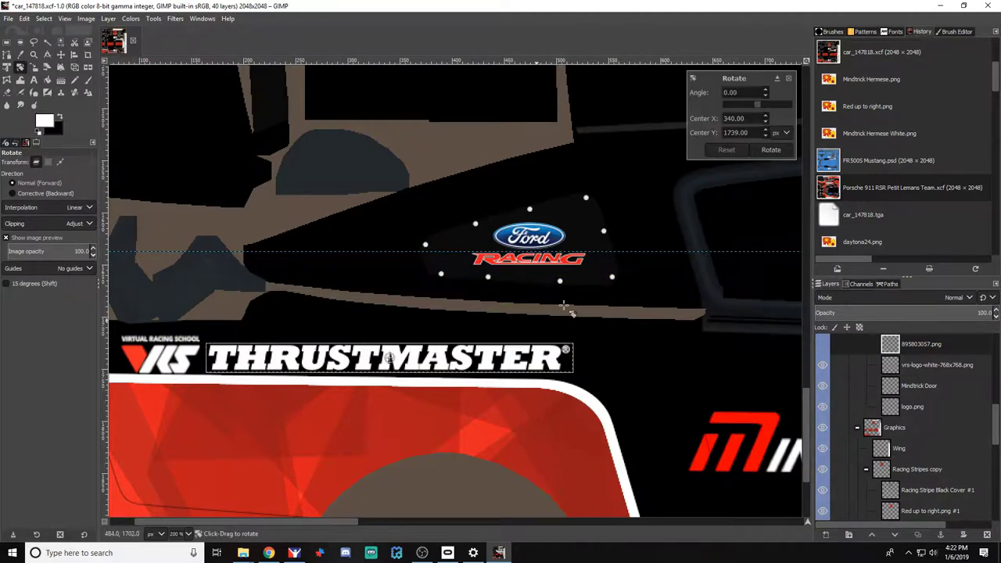
key(Escape)
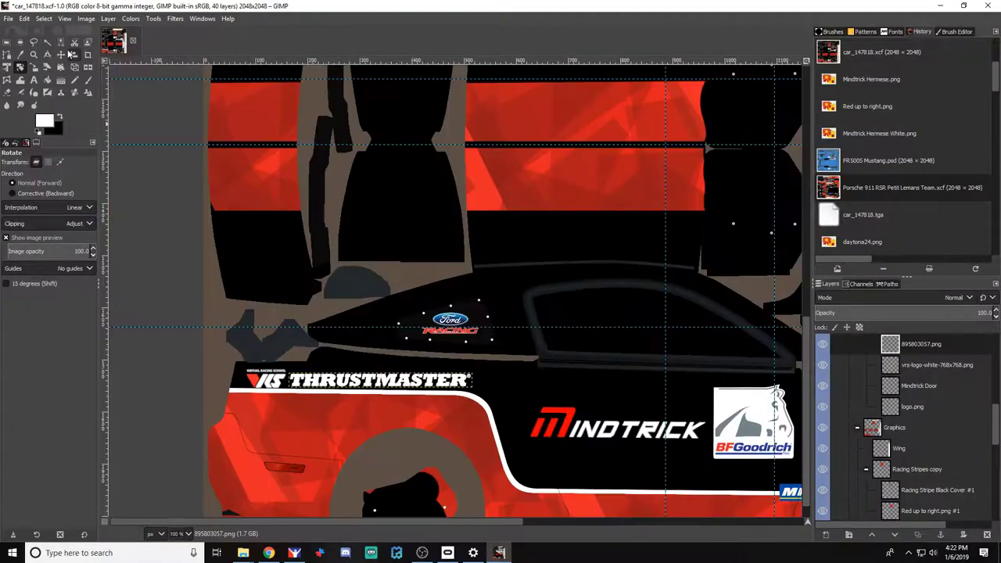
Move the Thrustmaster logo into the red area just below the white pinstripe and check it in iRacing
drag(376, 389, 348, 418)
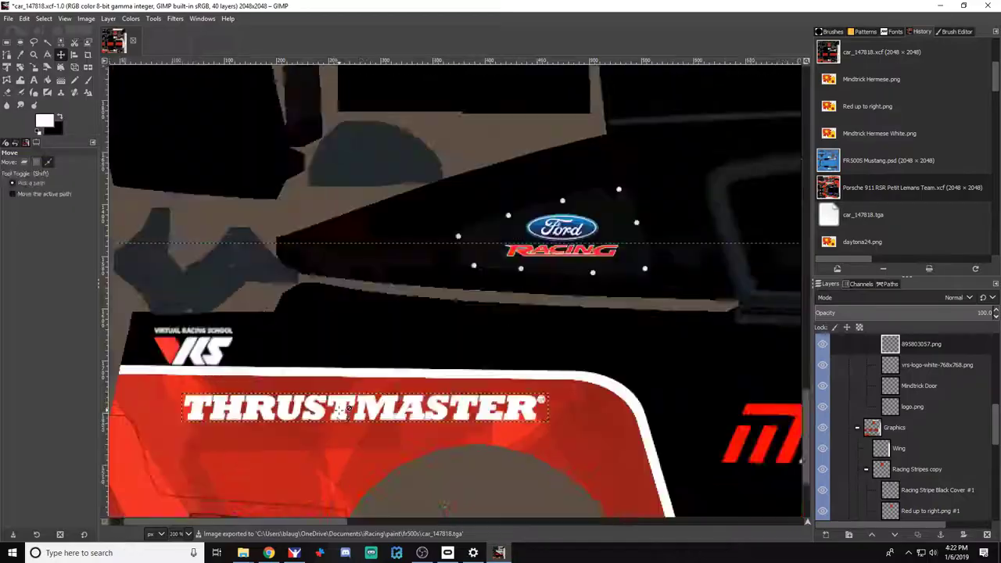
scroll(349, 420, up, 1)
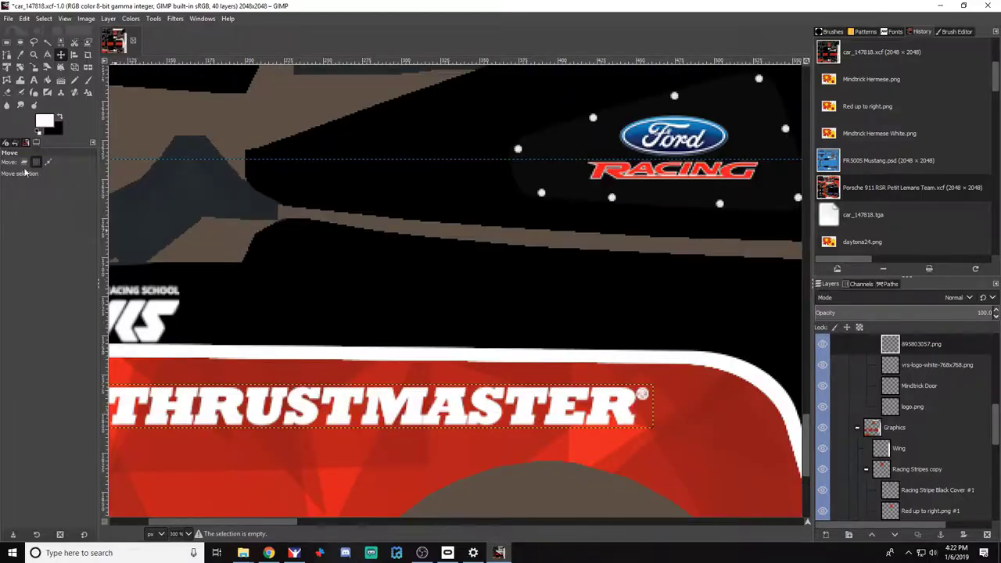
mouse_move(344, 418)
mouse_down()
mouse_move(344, 408)
mouse_move(358, 407)
mouse_up()
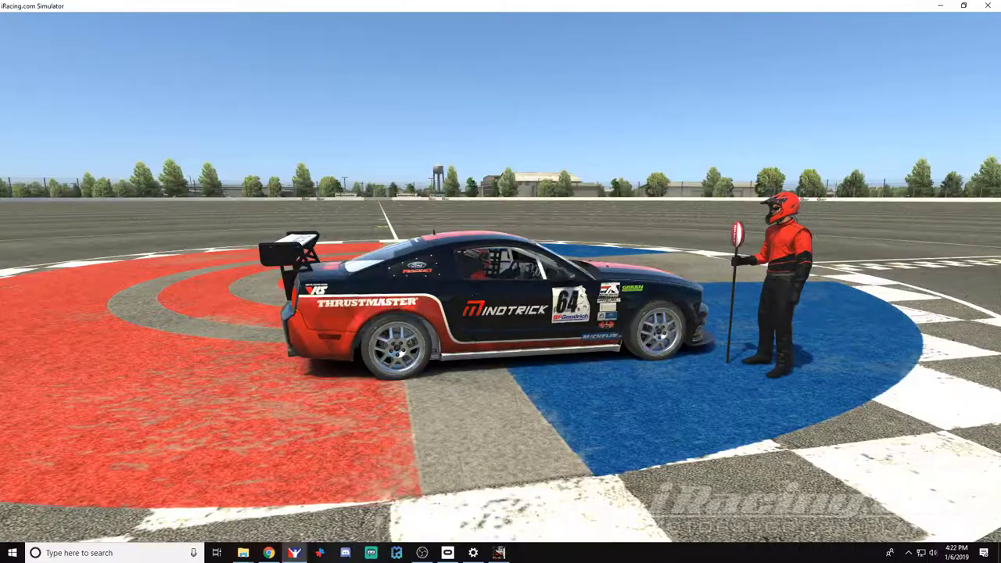
key(alt+Tab)
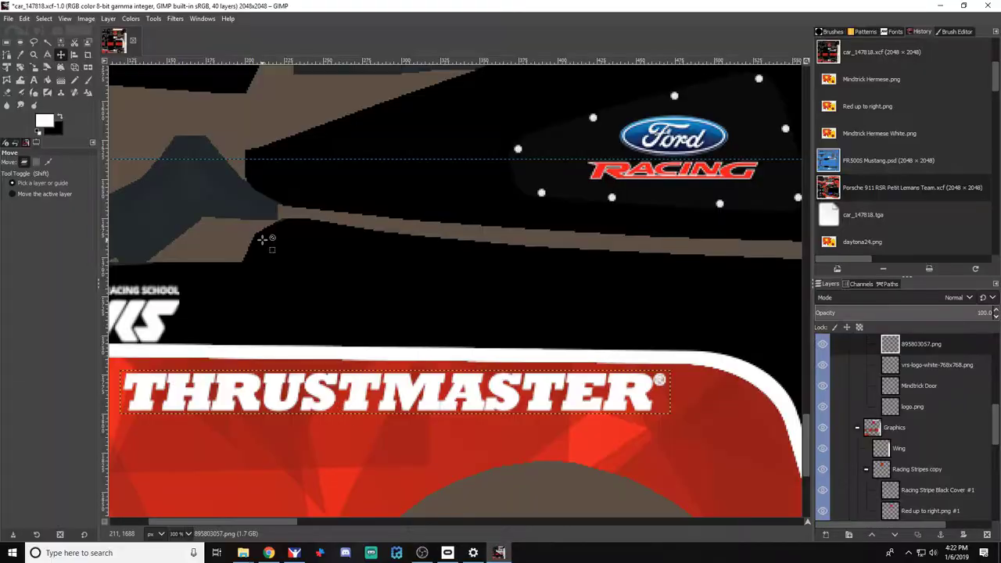
Add ties_logo_white from the TiesTV assets, place it beside the VRS logo above the pinstripe, and check it in iRacing
scroll(356, 305, down, 1)
double_click(361, 401)
click(539, 172)
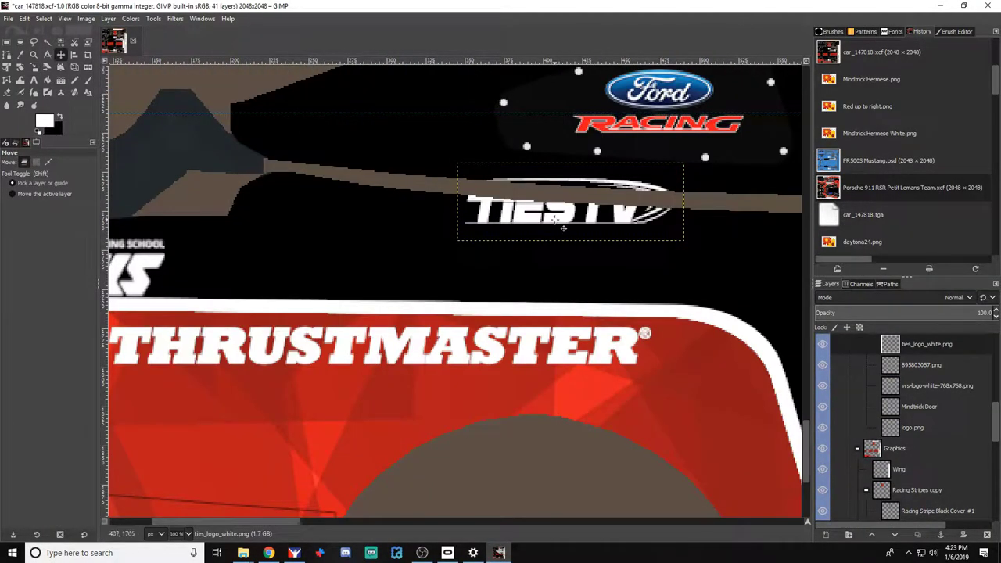
drag(555, 220, 287, 287)
key(alt+Tab)
Open the Seiko folder in Assets from File Explorer and add Seiko_logo_black to the paint in GIMP
key(alt+Tab)
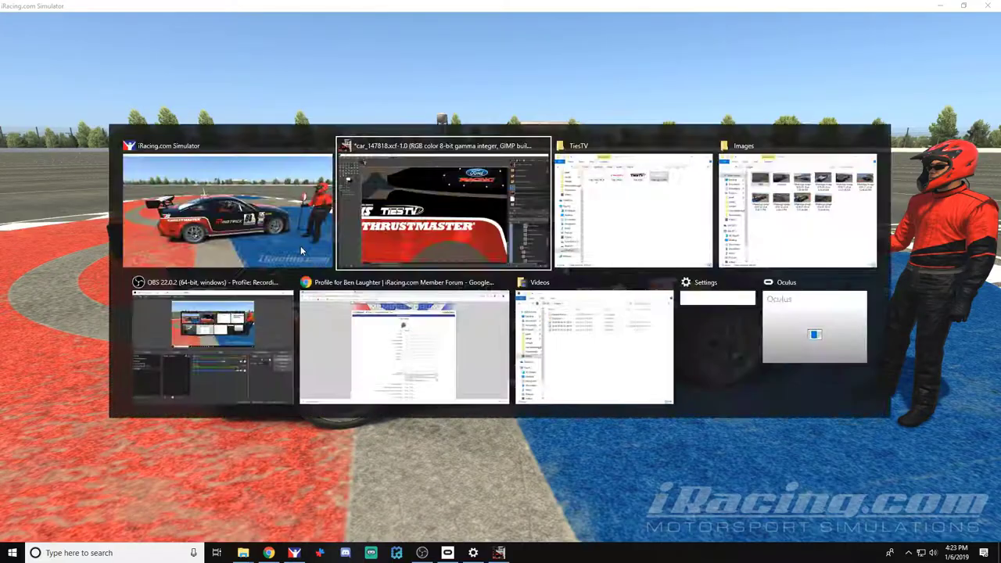
key(alt+Tab)
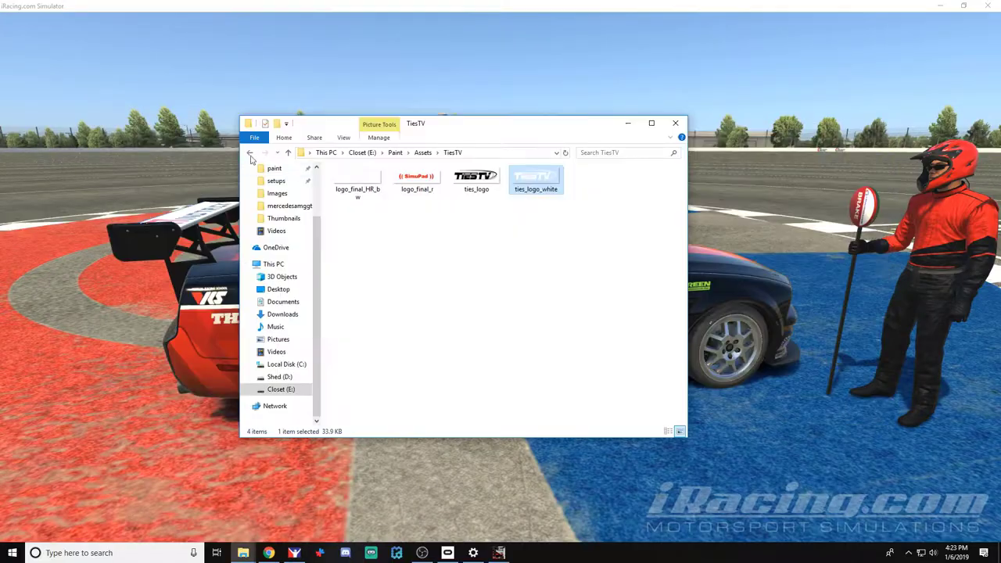
click(250, 154)
double_click(346, 279)
key(alt+Left)
scroll(362, 290, down, 4)
double_click(355, 332)
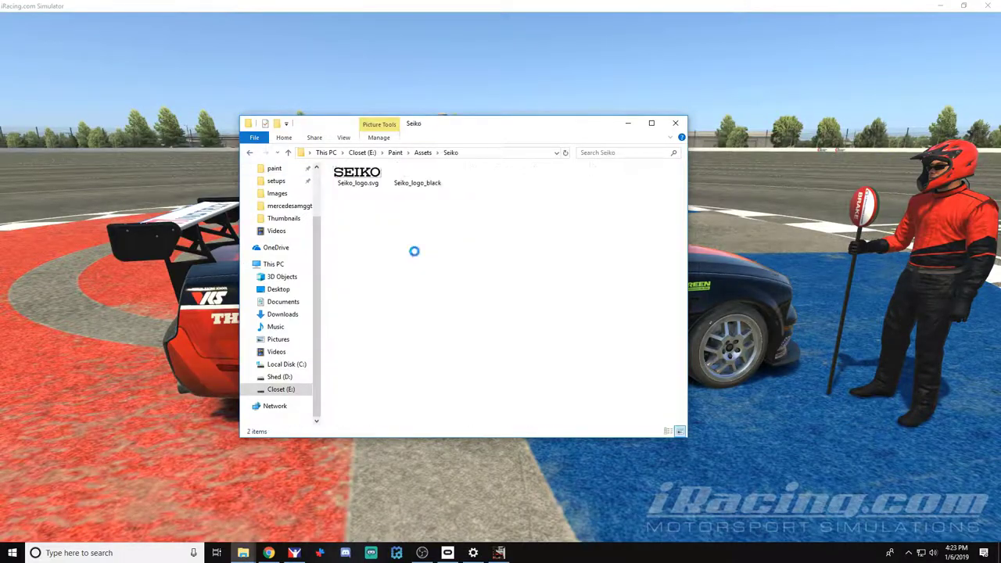
drag(417, 175, 444, 211)
key(alt+Tab)
key(alt+Tab)
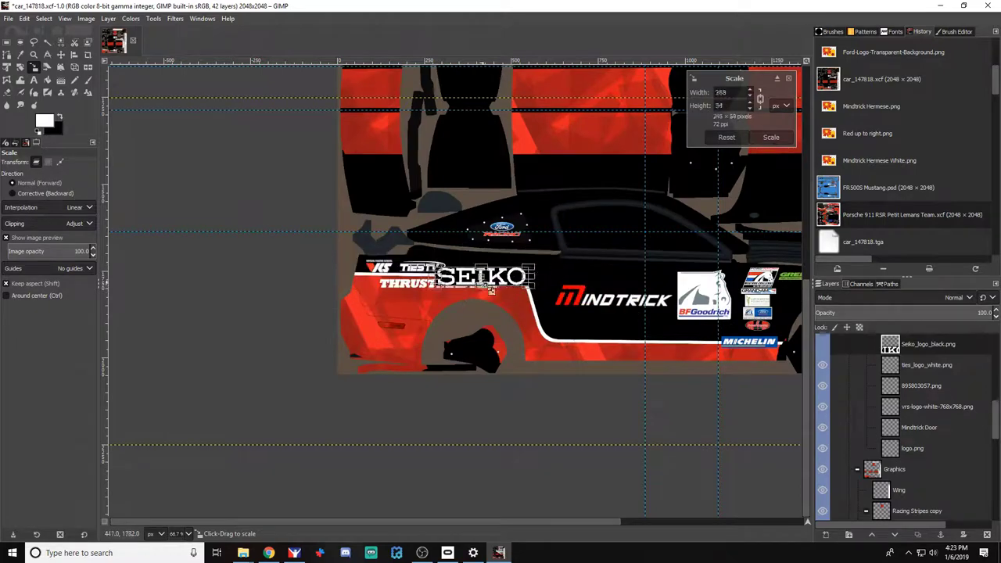
Scale the Seiko logo down and place it beside the TiesTV logo above the white pinstripe
key(Return)
key(1)
key(m)
drag(492, 295, 388, 239)
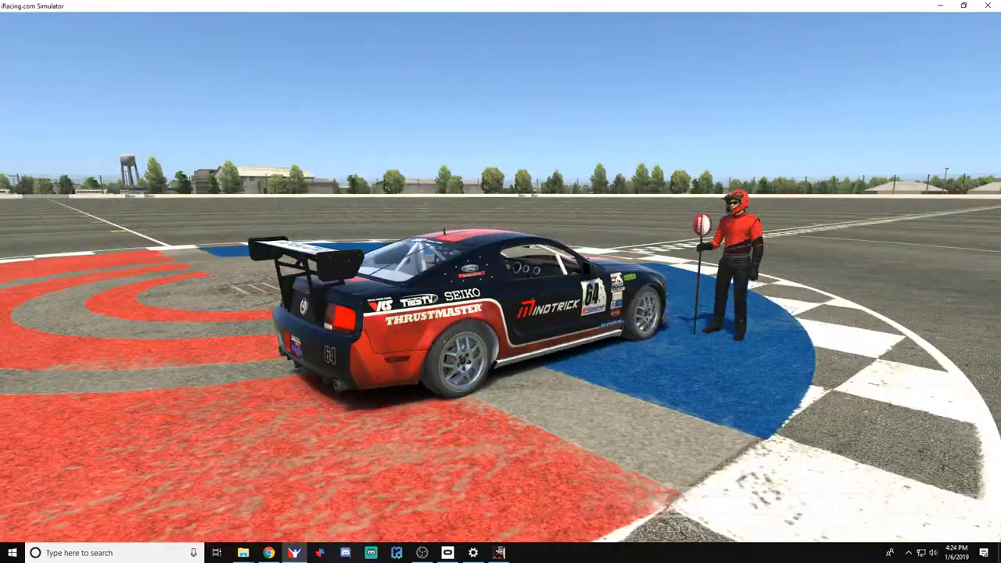
Return to GIMP and delete the Seiko logo layer
key(alt+Tab)
key(alt+Tab)
key(alt+Tab)
click(922, 344)
key(Delete)
Browse the Assets folder in File Explorer and try the white oculus-logo from the Oculus folder
key(alt+Tab)
click(251, 153)
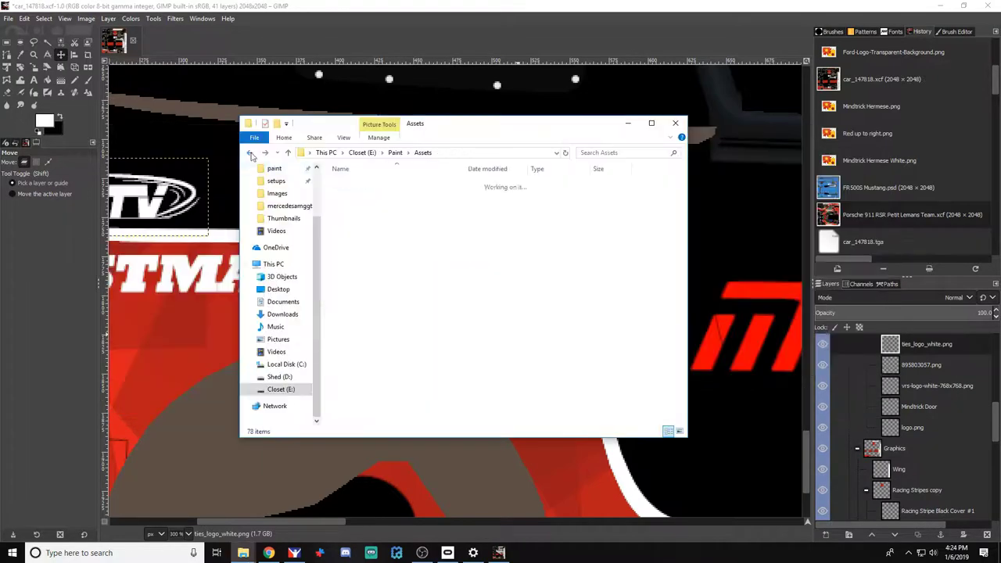
scroll(380, 394, down, 5)
scroll(395, 333, up, 4)
double_click(370, 304)
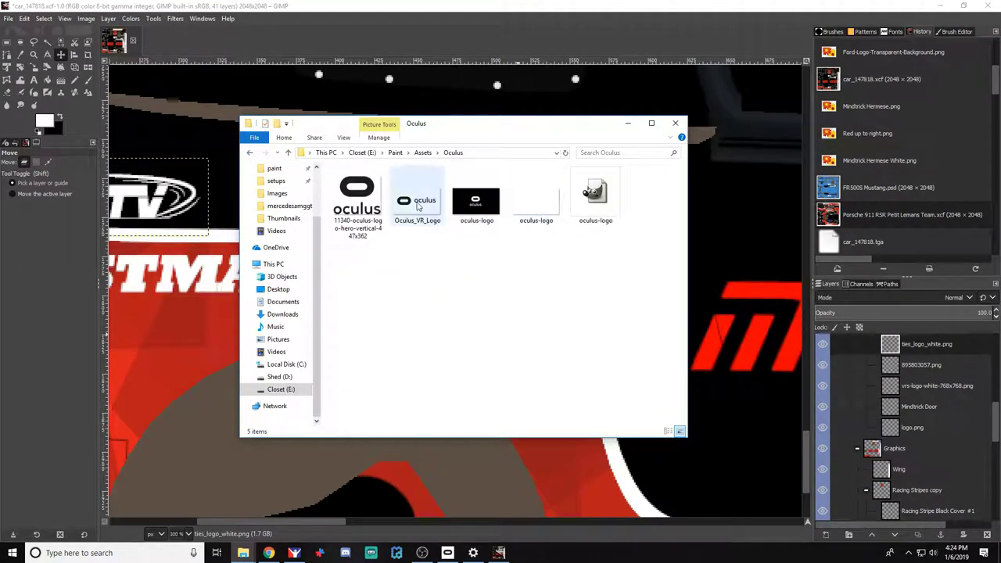
click(536, 203)
Add the white Kapps logo, logo-title-white-1000, from the Assets folder to the paint and scale it down
click(250, 153)
key(i)
double_click(376, 279)
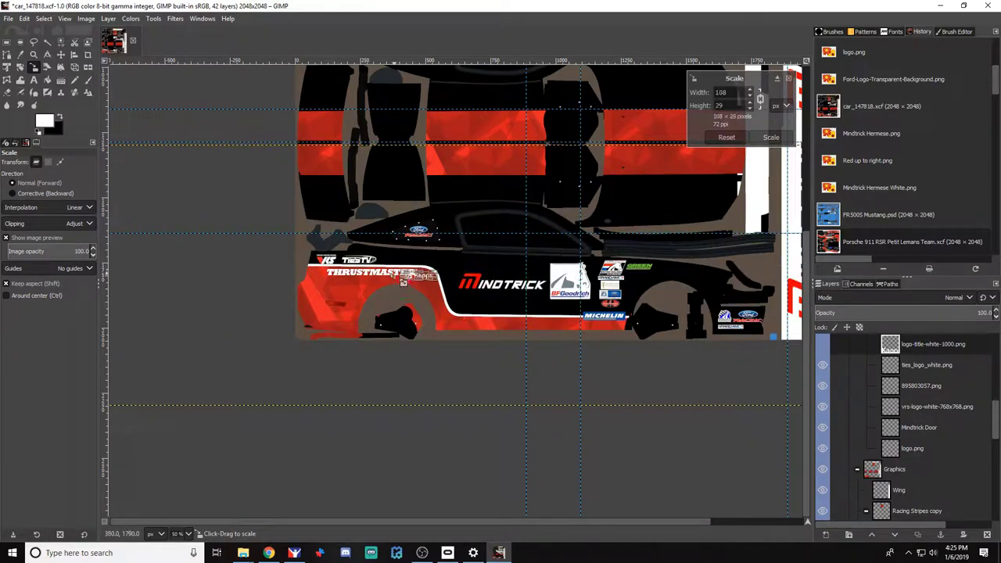
key(Return)
key(2)
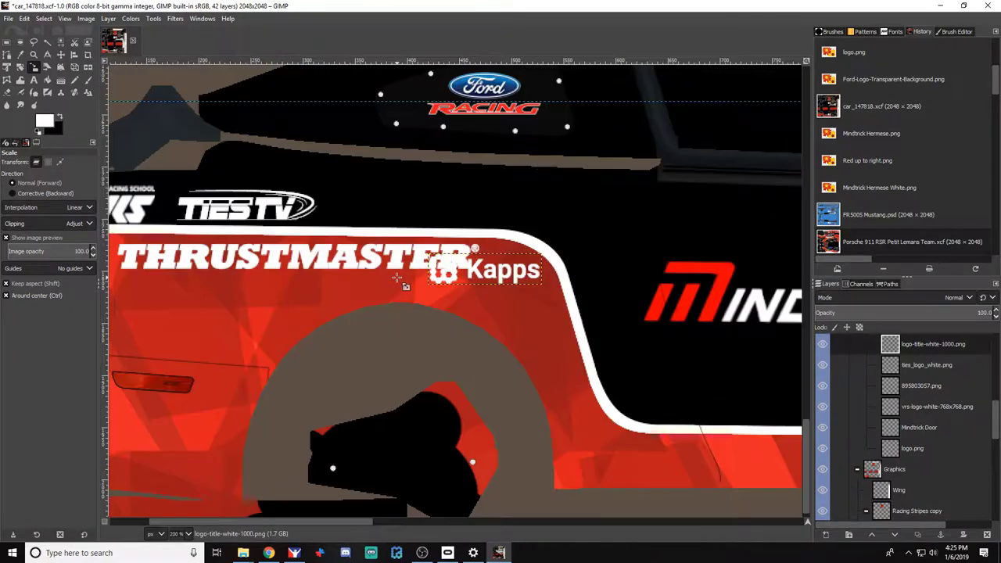
Place the Kapps logo beside TiesTV above the pinstripe and scale it to match the neighbouring logos' height
drag(396, 277, 378, 233)
key(Return)
key(Return)
key(m)
click(34, 67)
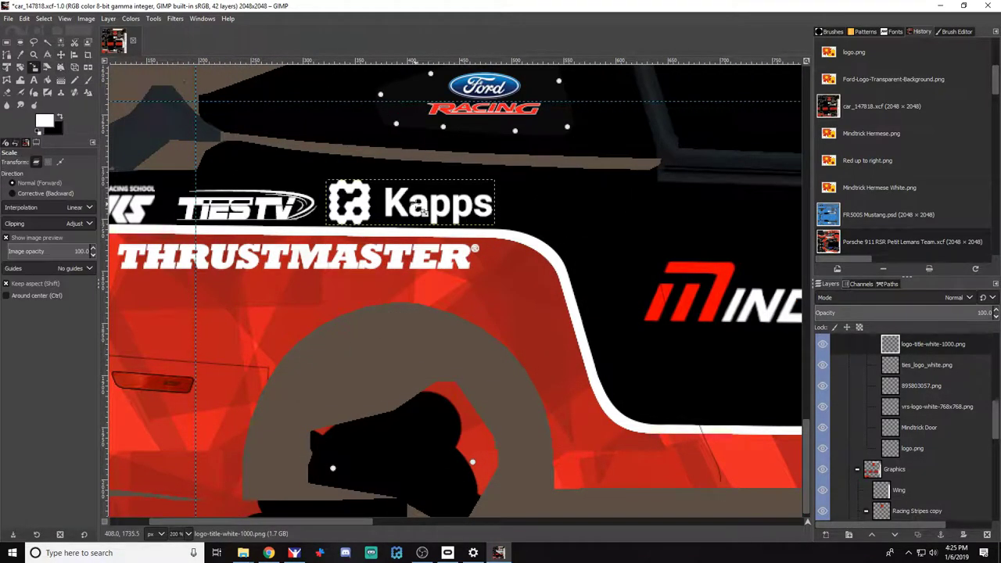
drag(422, 210, 422, 254)
key(Return)
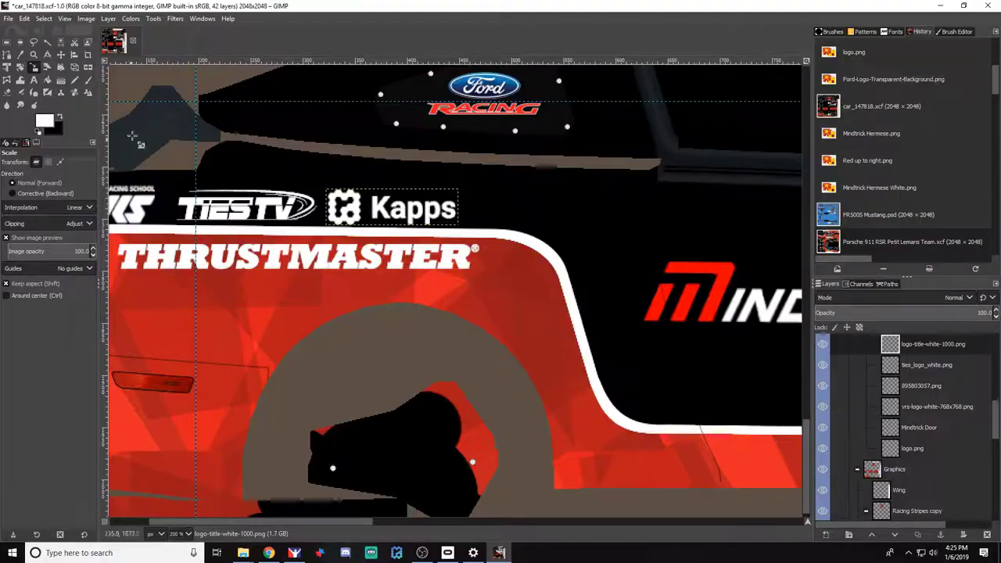
Rearrange the logos above the pinstripe so Kapps sits between VRS and TiesTV with even spacing
drag(55, 212, 298, 221)
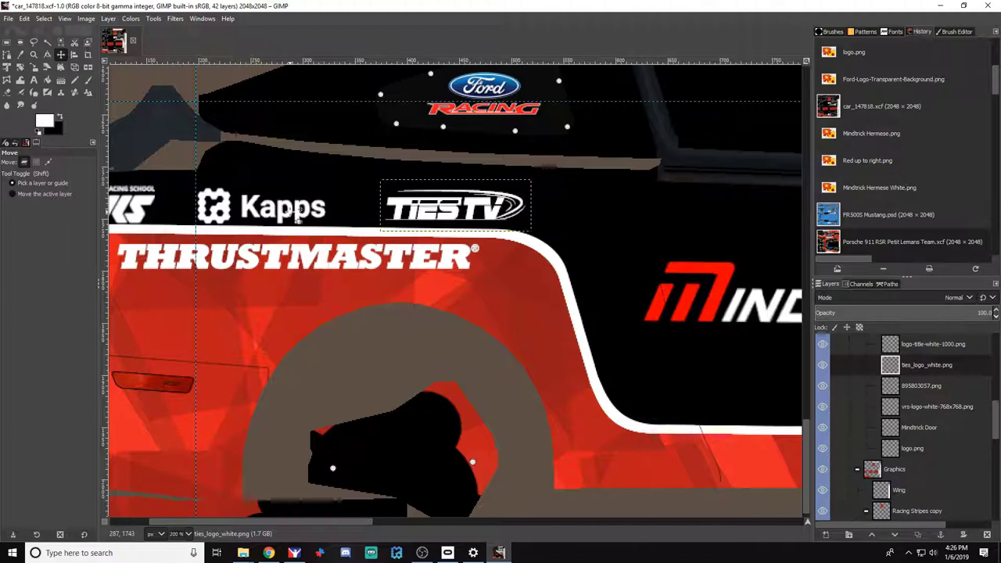
scroll(290, 212, left, 2)
click(927, 345)
drag(407, 213, 414, 214)
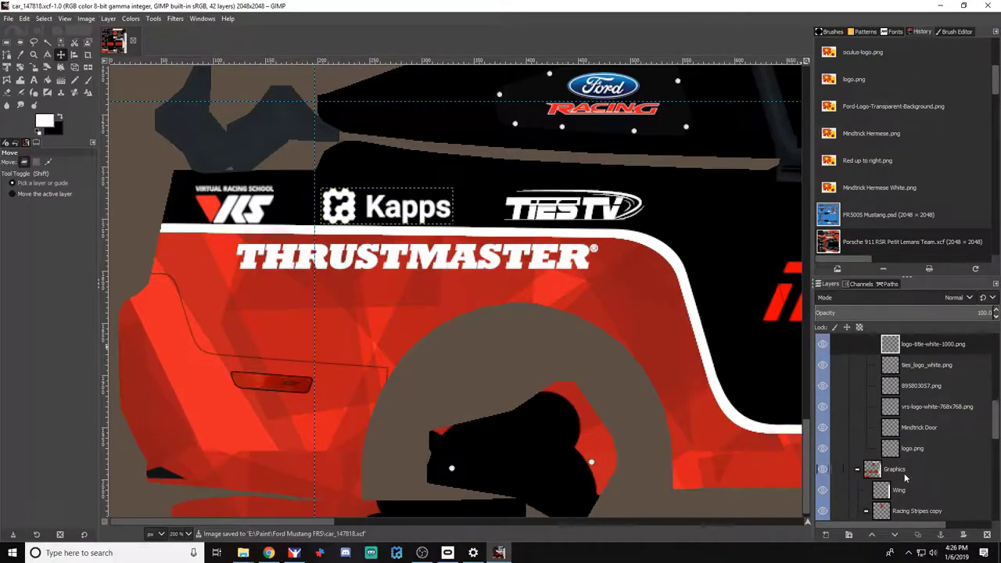
Delete the Thrustmaster logo layer 895803057.png from the Right group and check the car in iRacing
scroll(912, 425, up, 2)
click(913, 437)
key(alt+Tab)
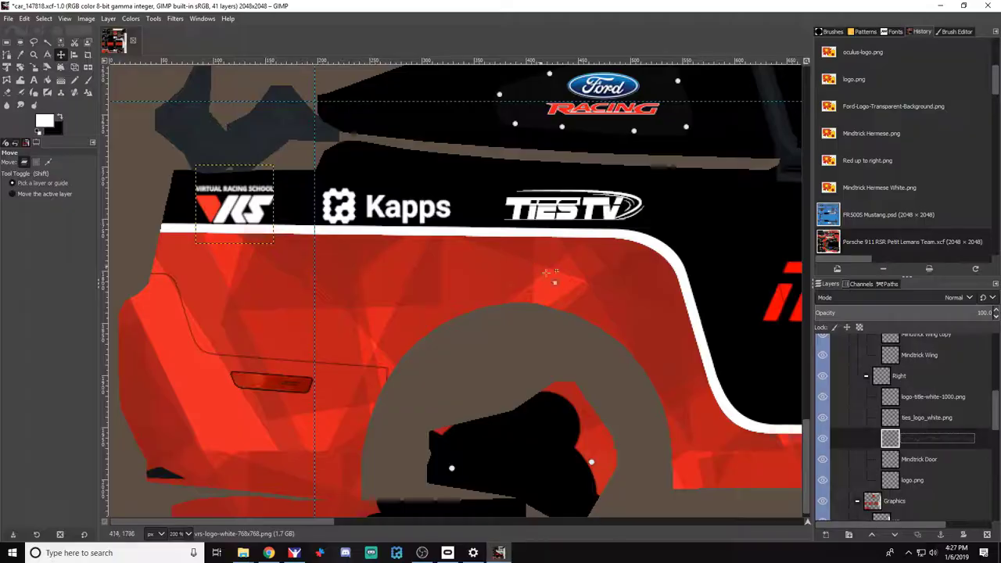
Nudge the Michelin logo down off the white pinstripe into the red sill area, export the paint, and switch to iRacing
scroll(706, 461, up, 2)
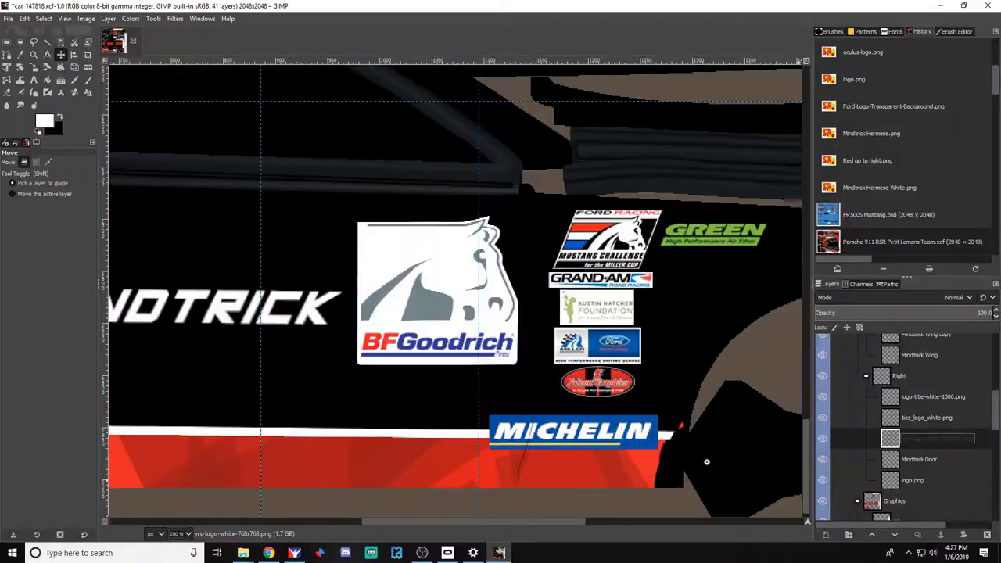
key(Down)
key(Down)
key(Down)
key(Down)
key(Down)
key(Down)
key(Down)
key(Down)
key(Down)
key(Down)
key(Down)
key(Down)
key(Down)
key(Down)
key(Down)
key(Down)
key(Down)
key(Down)
key(Down)
key(Down)
key(ctrl+e)
key(alt+Tab)
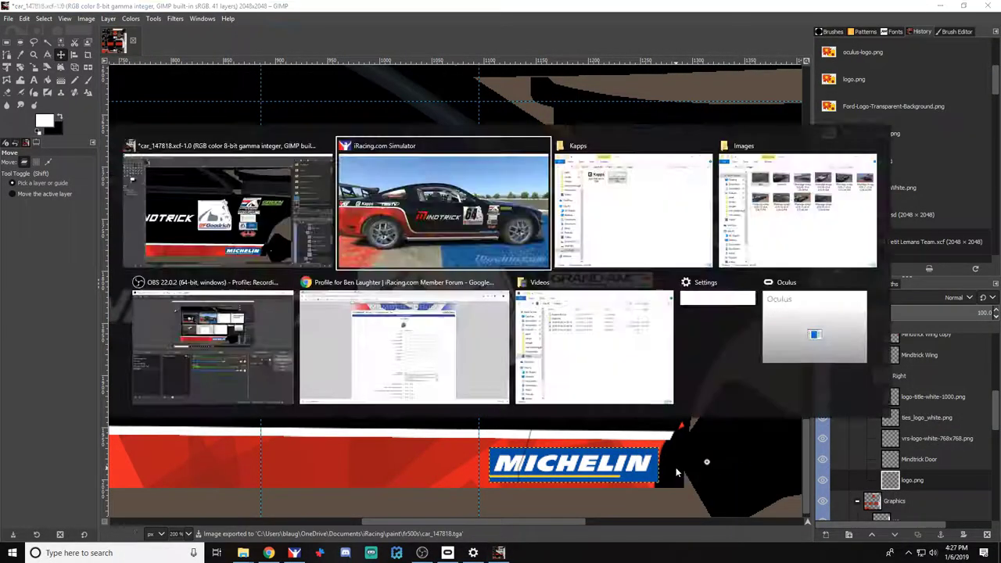
Nudge the Michelin logo slightly back up within the red sill area, export the paint, and view the car in iRacing
key(Up)
key(Up)
key(Up)
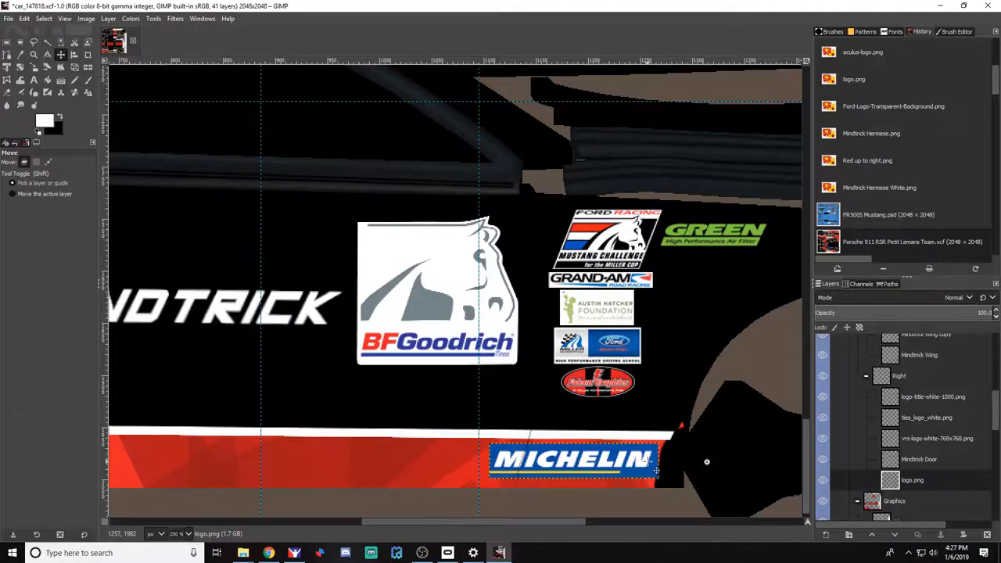
key(Up)
key(Up)
key(ctrl+e)
key(alt+Tab)
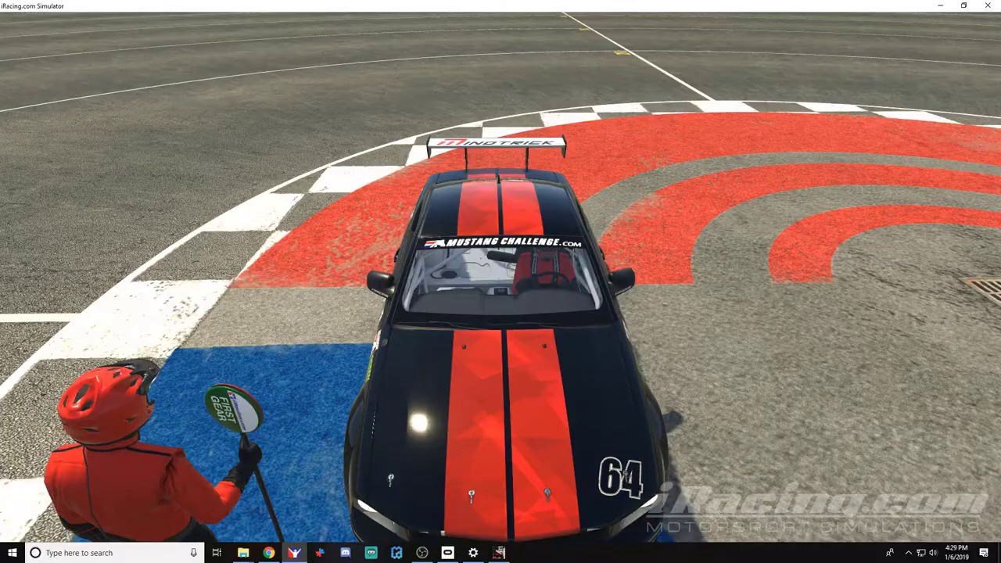
key(ctrl+F12)
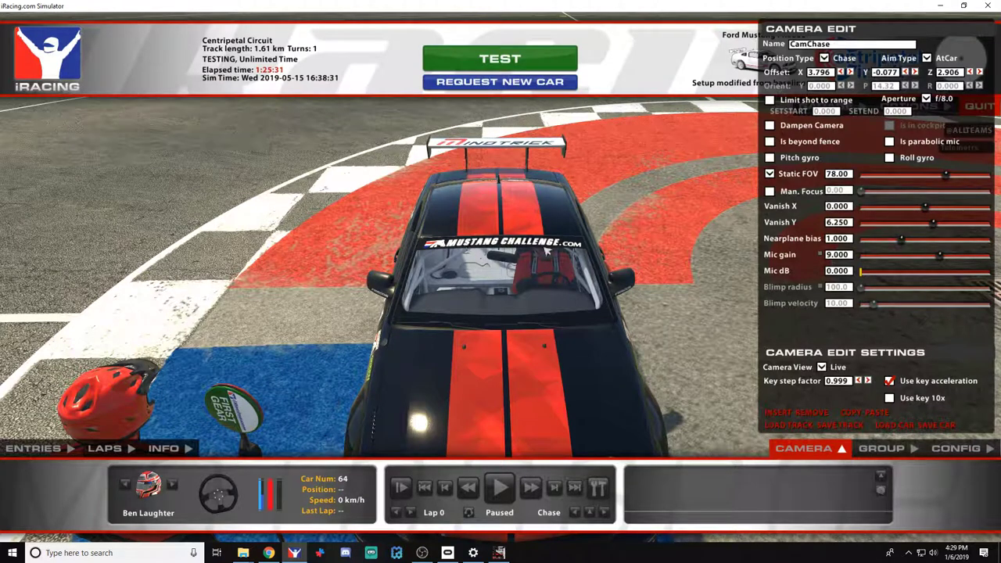
key(space)
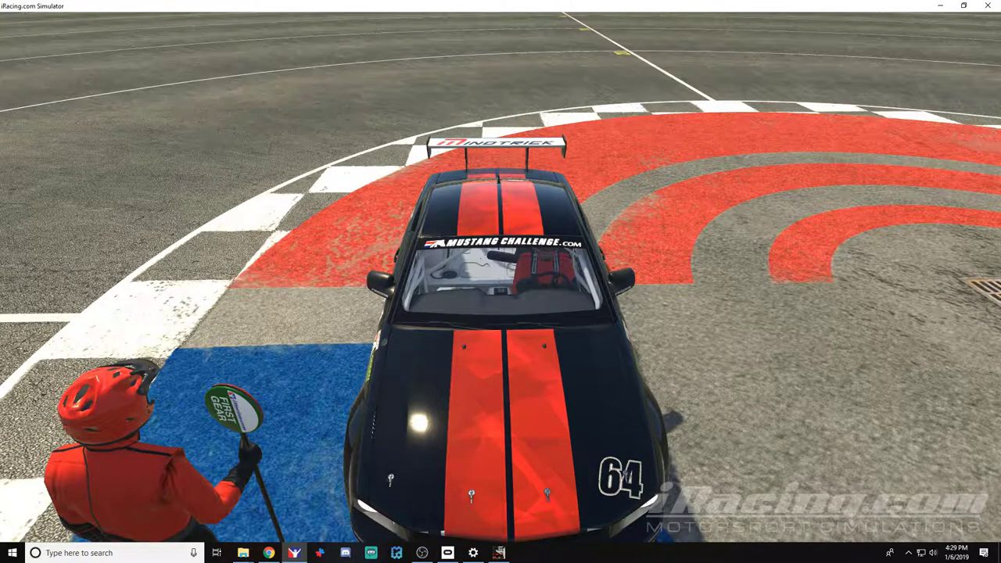
Open the Mindtrick folder in Assets from File Explorer, select the Mindtrick Hermese White logo, and return to iRacing
key(alt+Tab)
key(Tab)
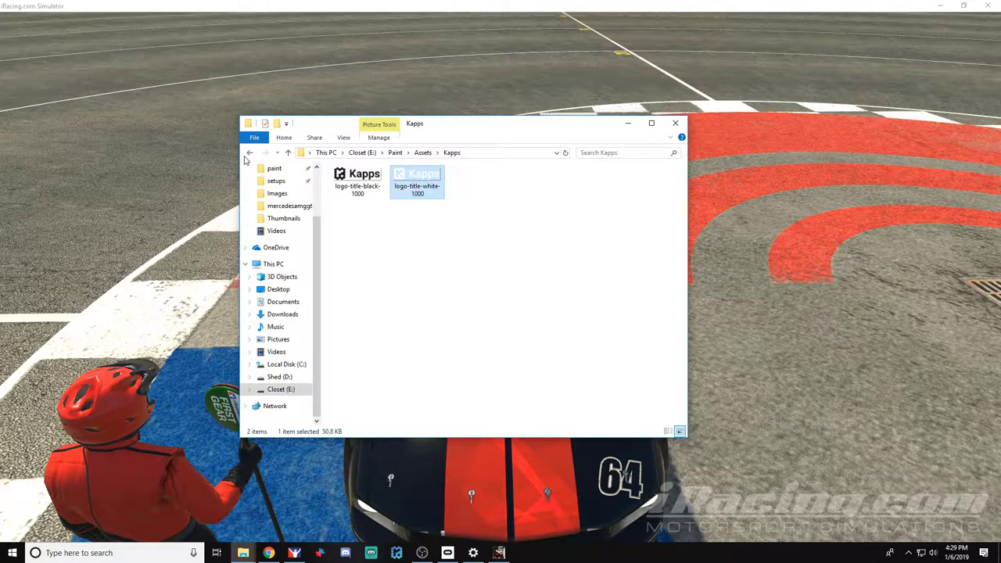
click(249, 153)
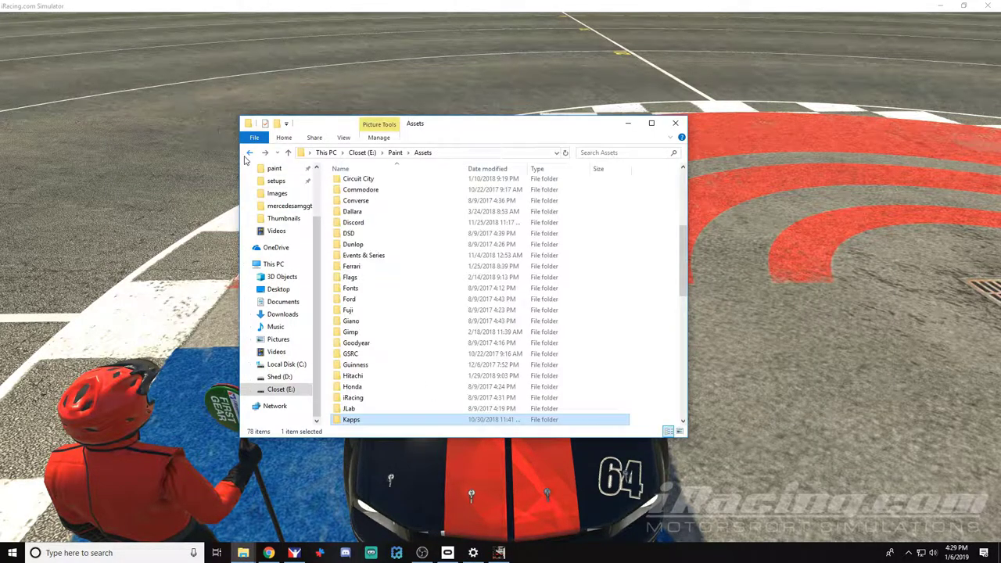
scroll(383, 368, down, 5)
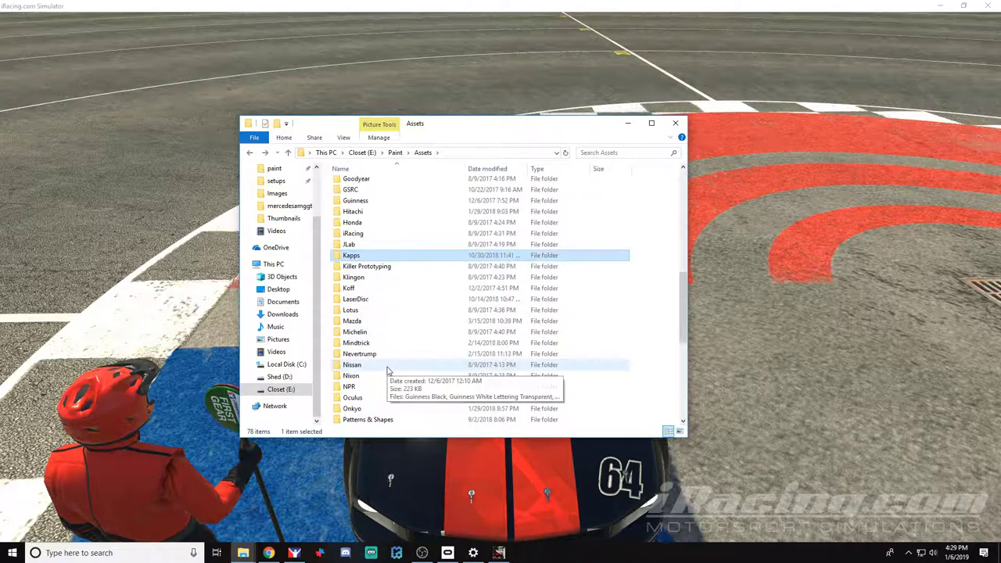
double_click(373, 348)
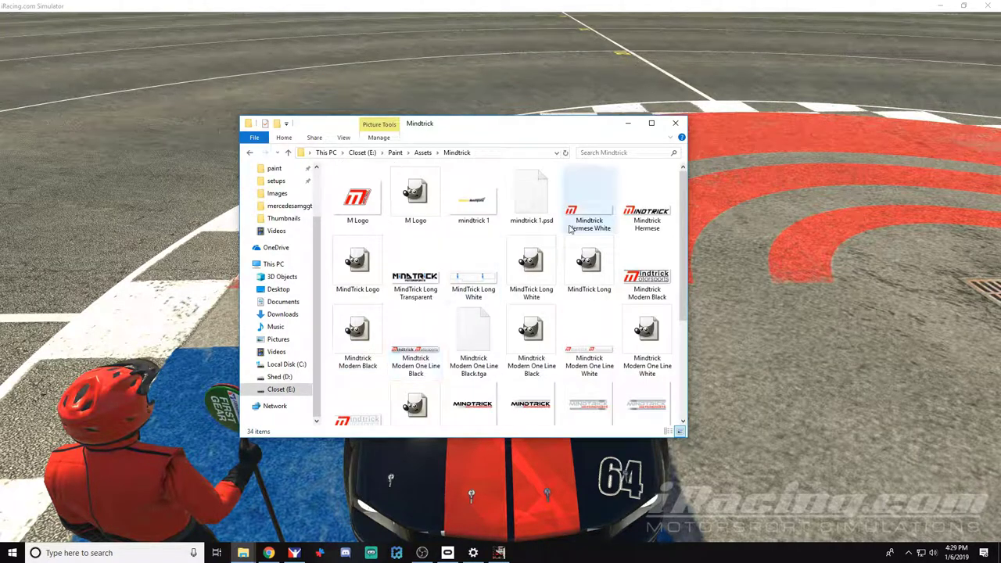
click(593, 220)
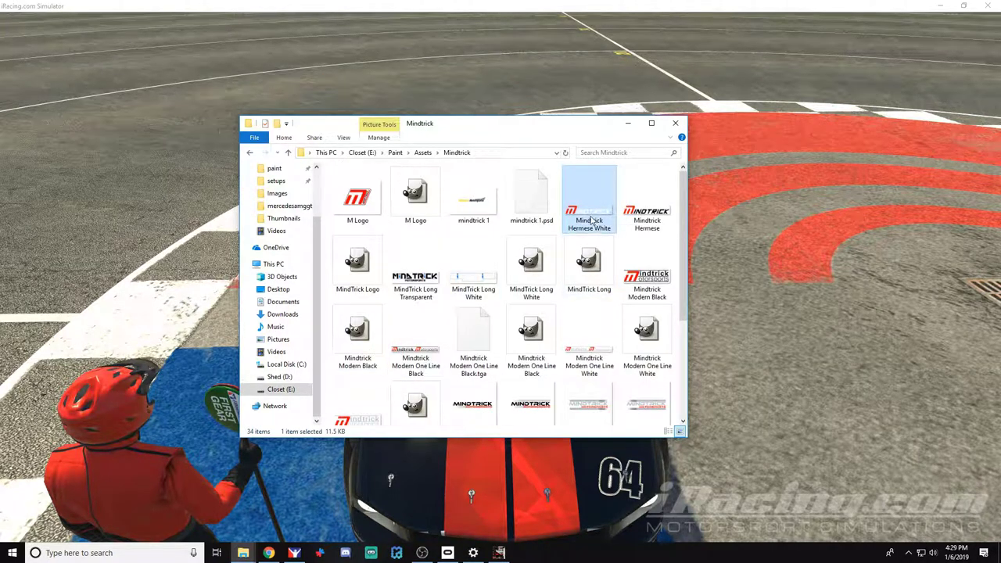
key(alt+Tab)
key(space)
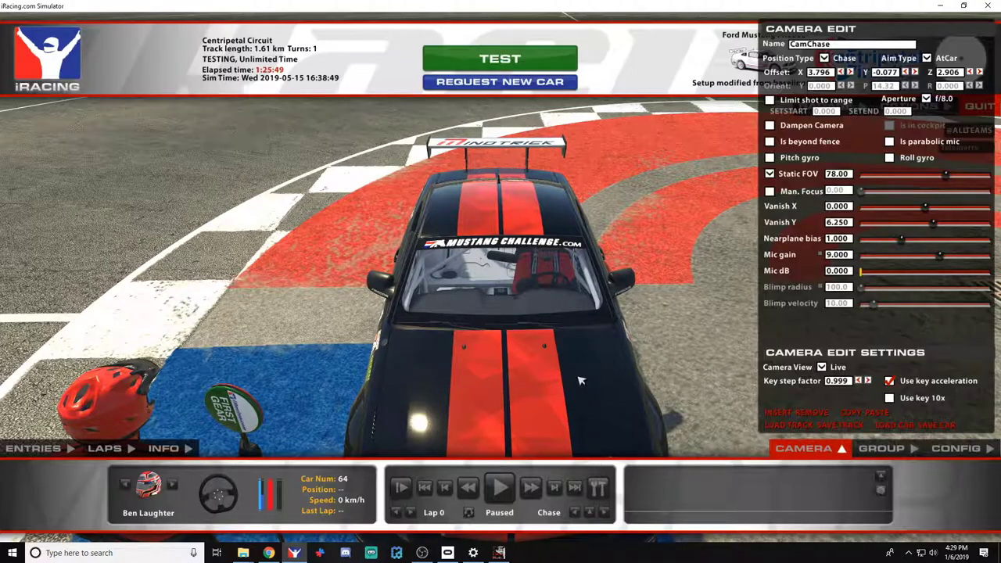
Preview M Logo from the Mindtrick folder in File Explorer and add it to the Mustang paint in GIMP as a layer
key(alt+Tab)
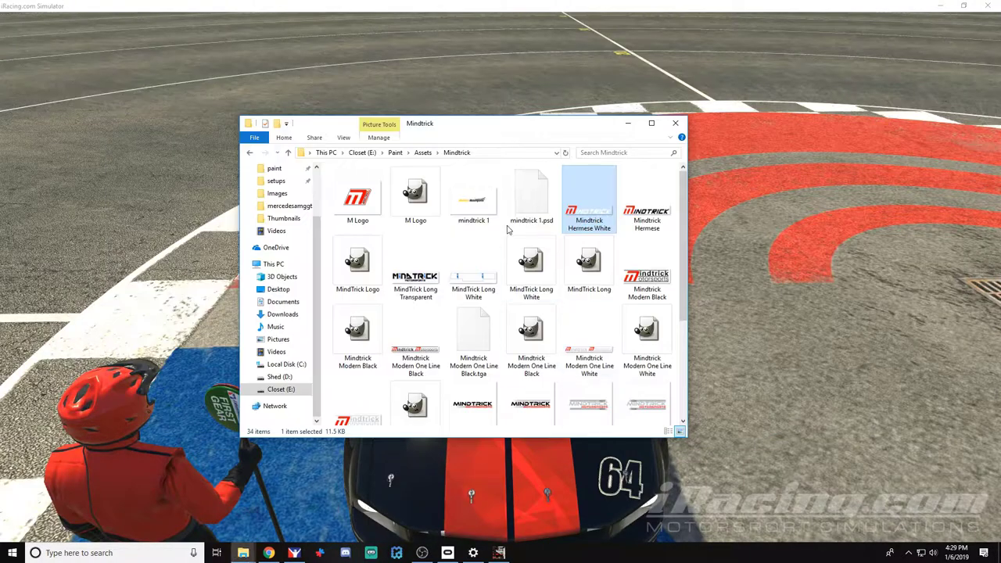
click(357, 203)
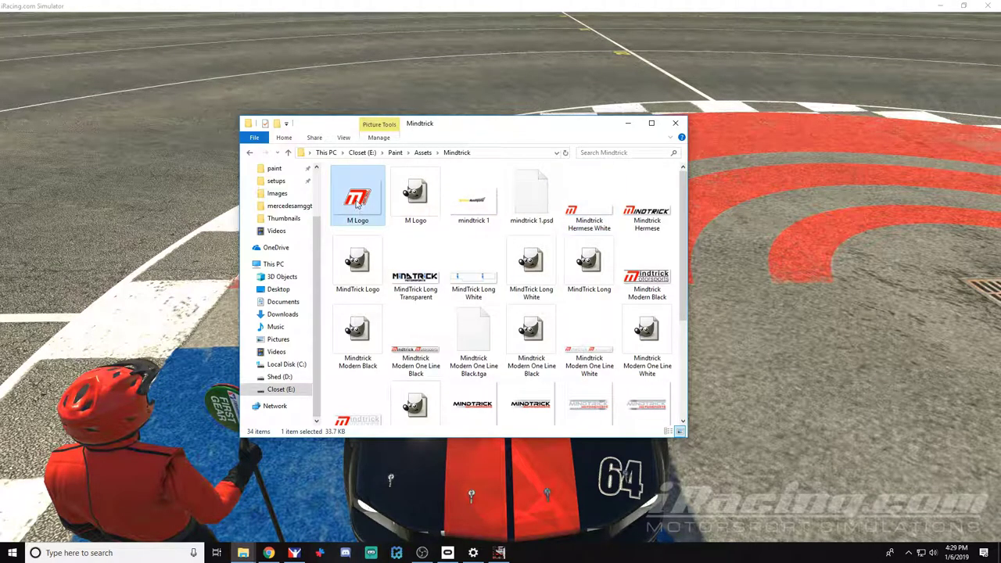
double_click(357, 203)
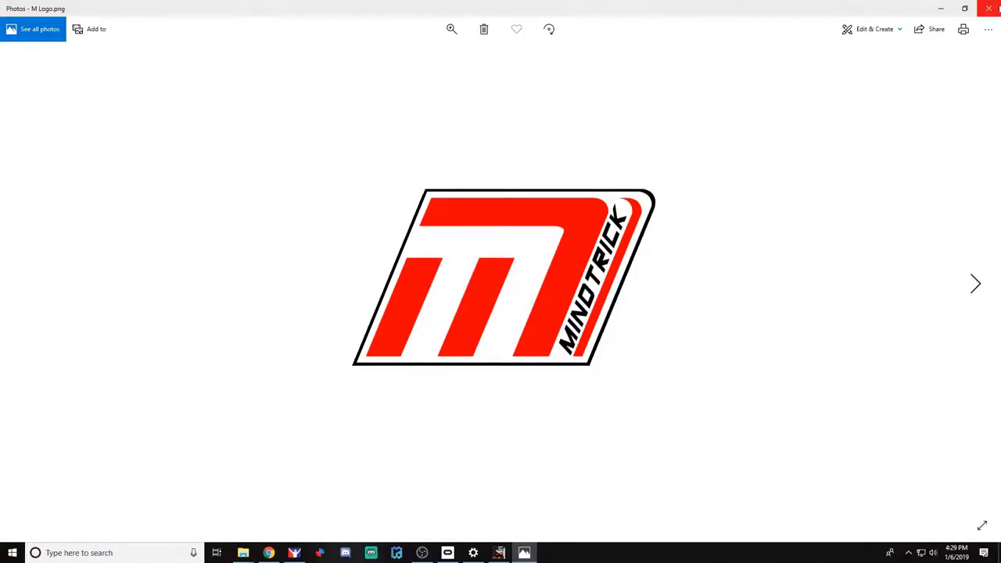
click(991, 8)
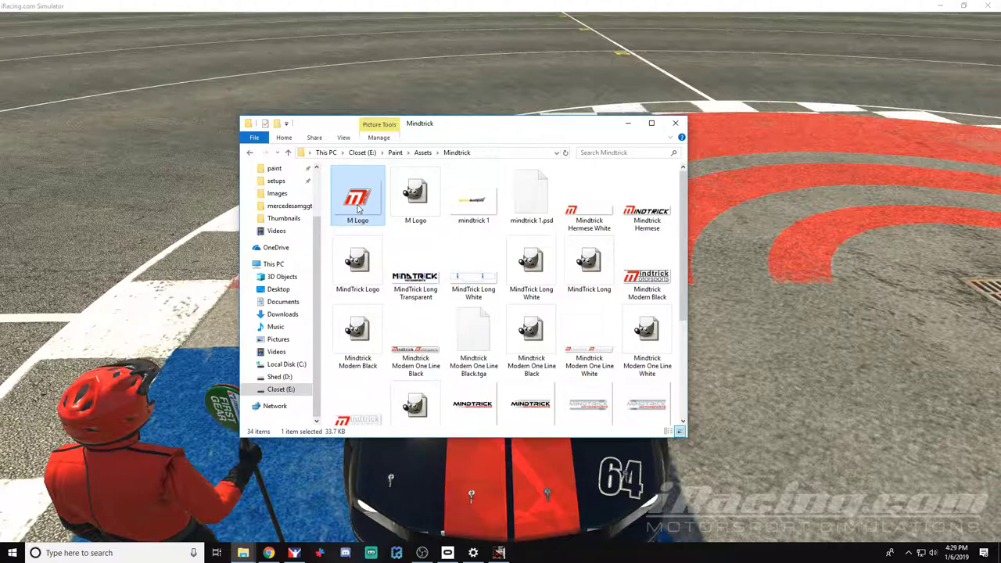
key(alt+Tab)
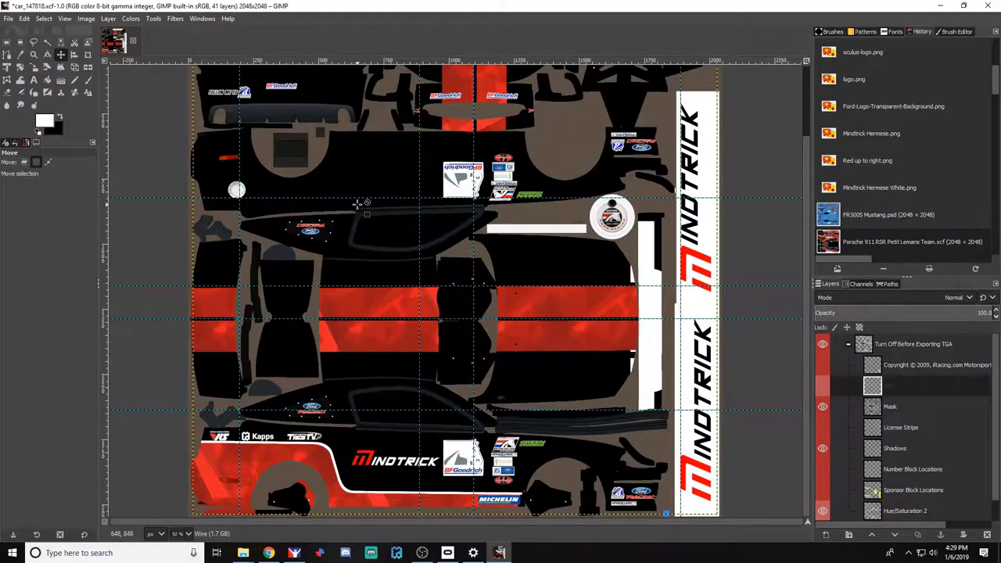
key(alt+Tab)
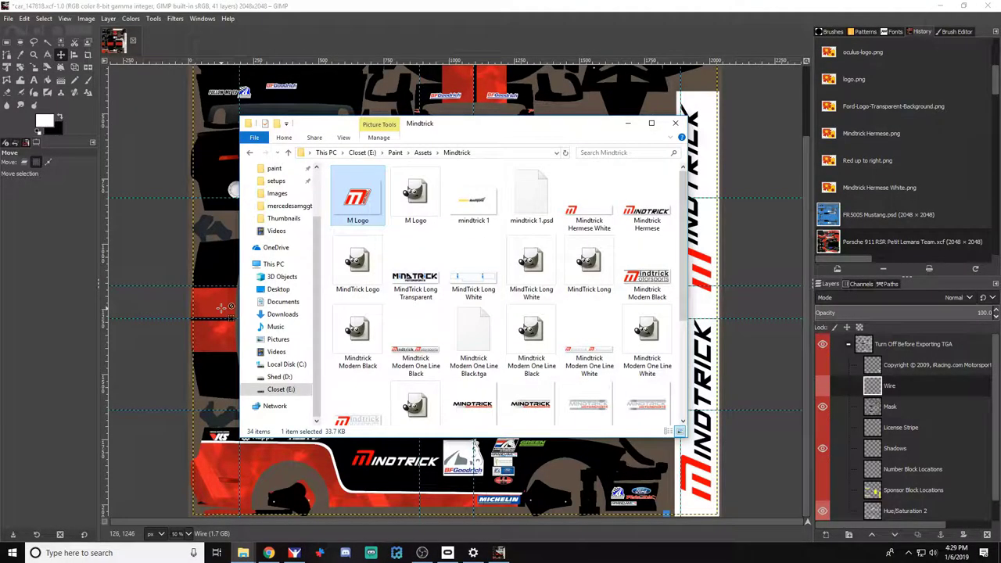
drag(222, 307, 223, 308)
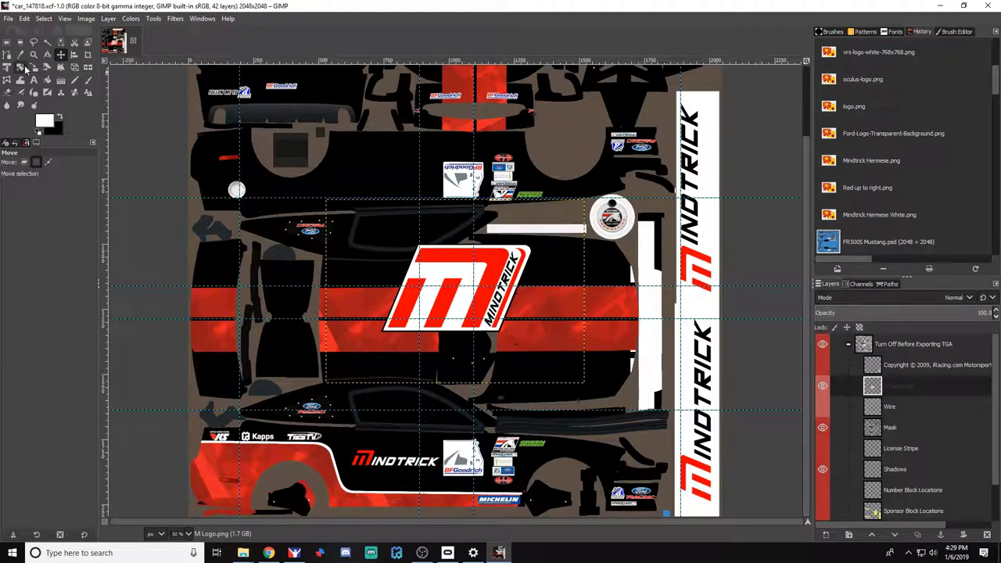
Rotate the M Logo layer by -90 degrees
click(22, 68)
click(478, 271)
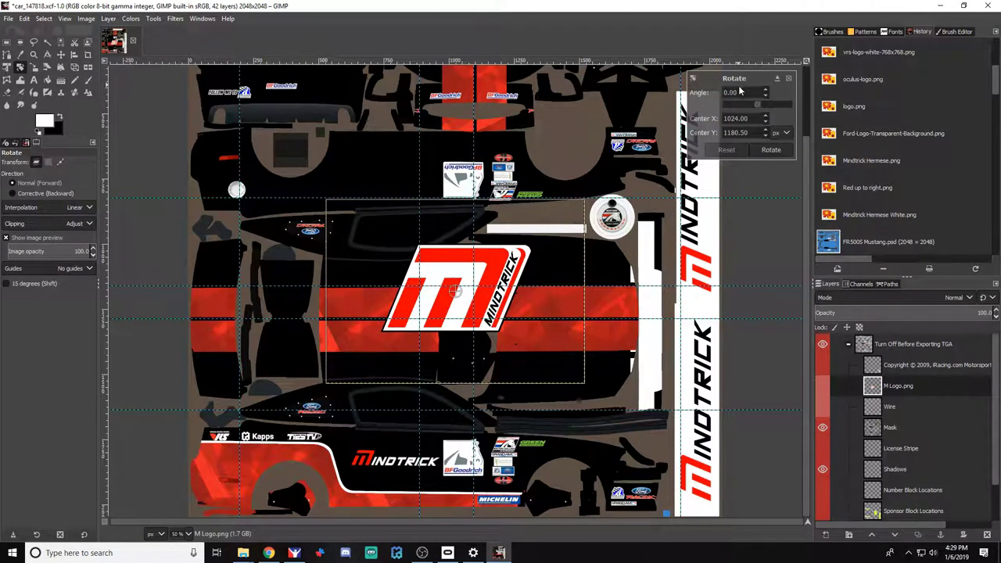
text(90)
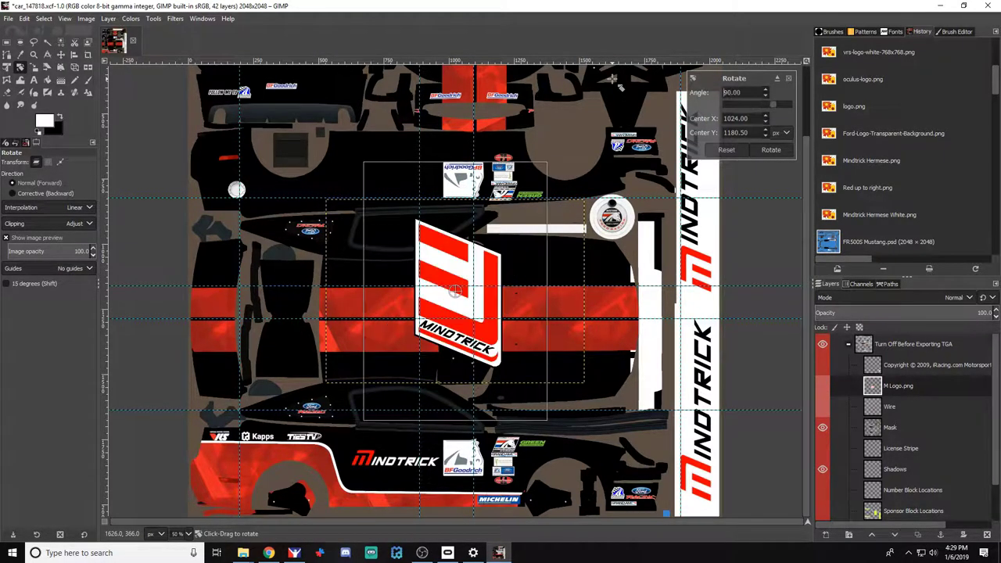
drag(756, 92, 606, 100)
text(-90)
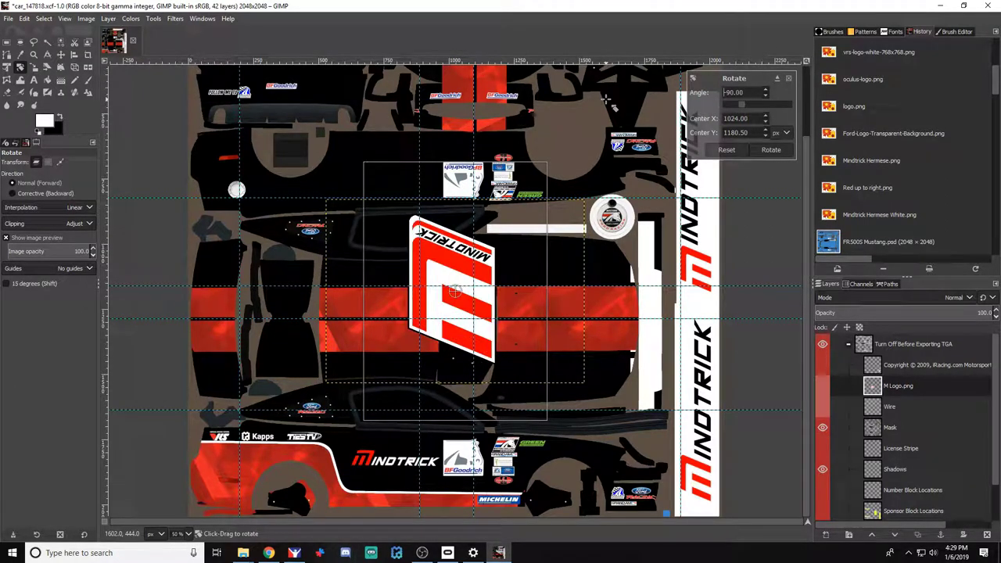
key(Return)
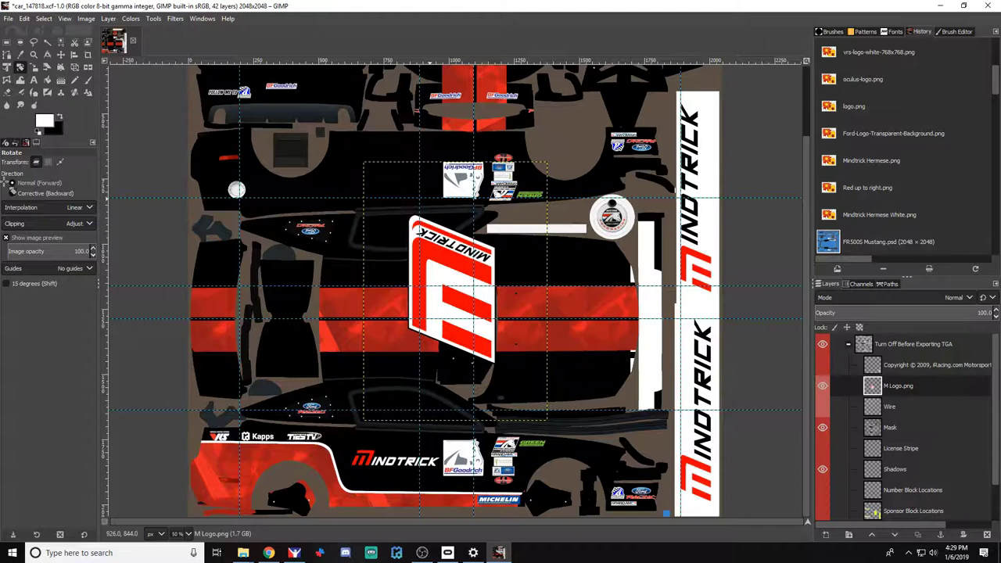
Scale the M Logo down proportionally to roughly the width of the hood stripes
click(31, 68)
drag(442, 269, 489, 347)
drag(480, 288, 491, 319)
key(Return)
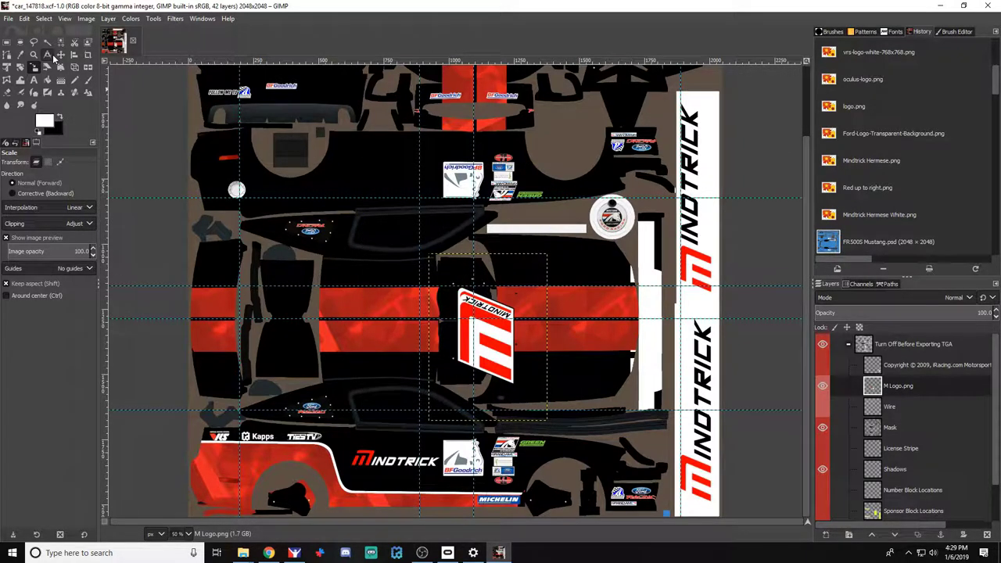
Move the M Logo onto the hood's red stripes, export the paint, and reload the car textures in iRacing
click(60, 55)
key(1)
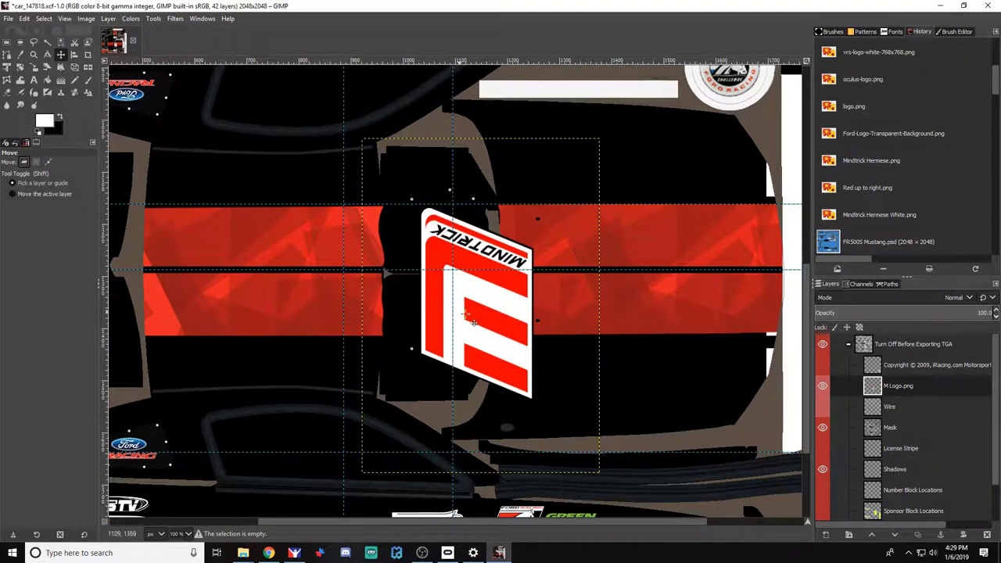
drag(489, 367, 604, 322)
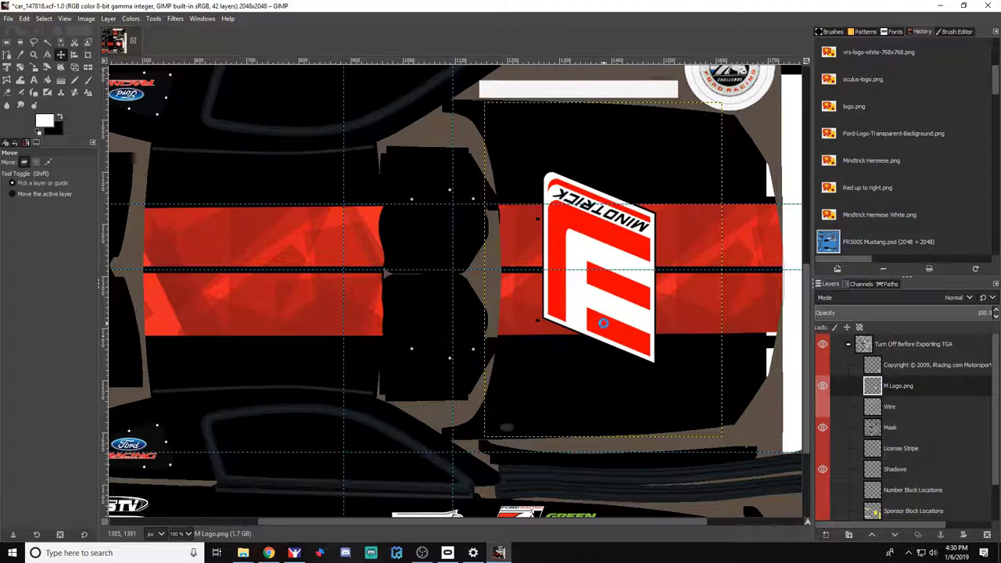
key(alt+Tab)
key(alt+Tab)
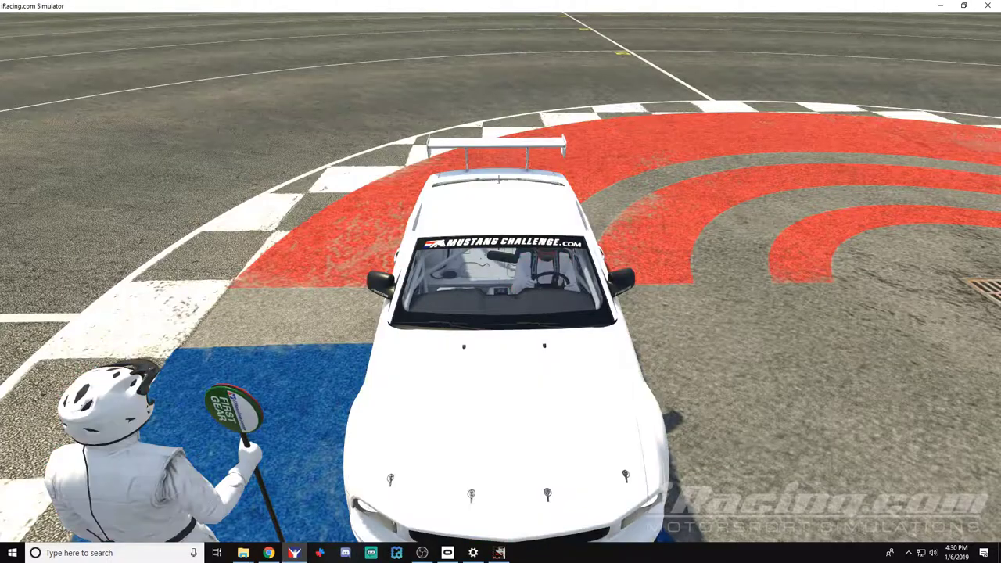
key(ctrl+r)
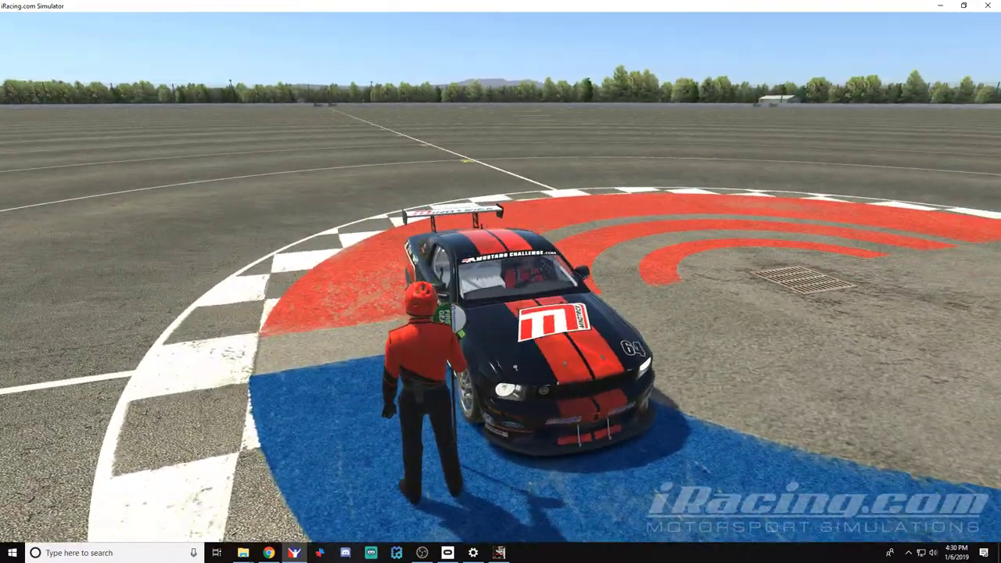
Shift the M Logo further toward the front of the hood in GIMP, export the paint, and reload the car in iRacing
key(alt+Tab)
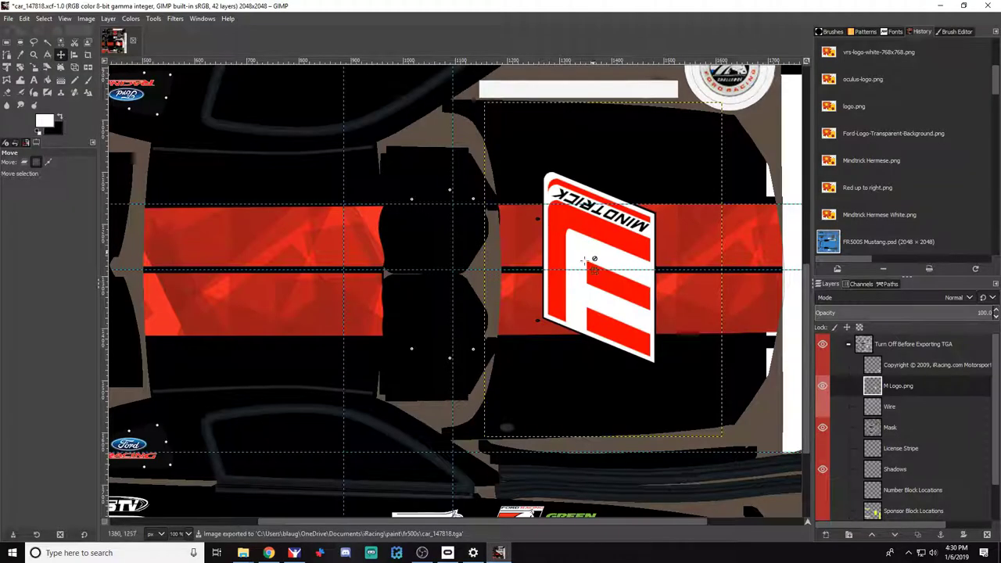
key(shift+Right)
key(shift+Right)
key(shift+Right)
key(shift+Right)
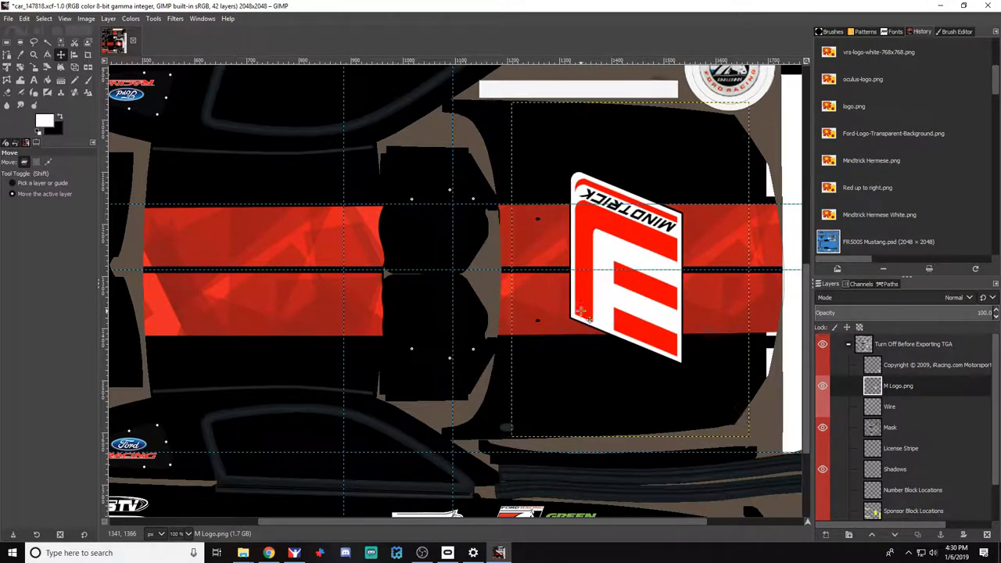
key(Left)
key(Left)
key(Left)
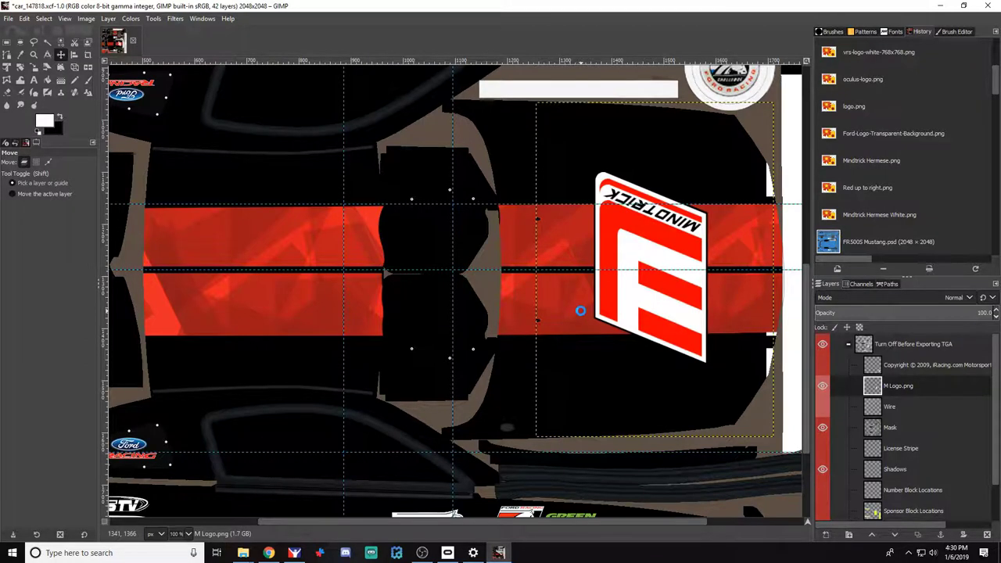
key(alt+Tab)
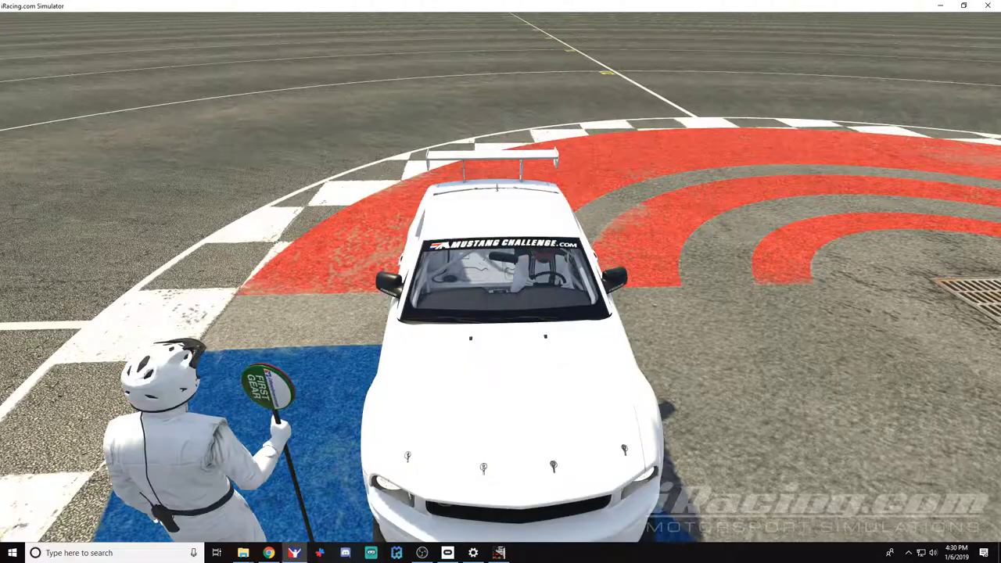
key(ctrl+r)
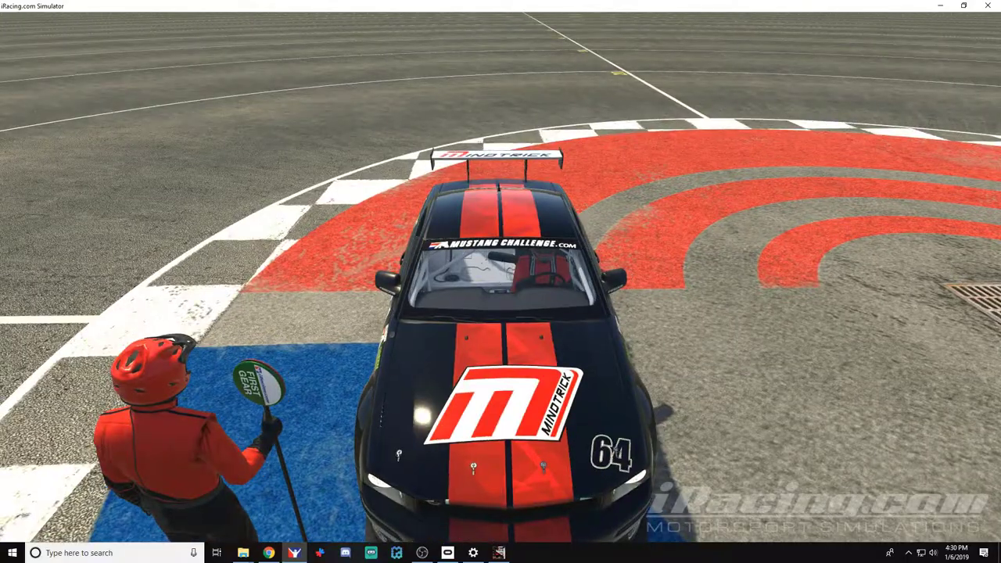
Nudge the M Logo slightly back toward the windshield, export the paint, and check the hood in iRacing
key(alt+Tab)
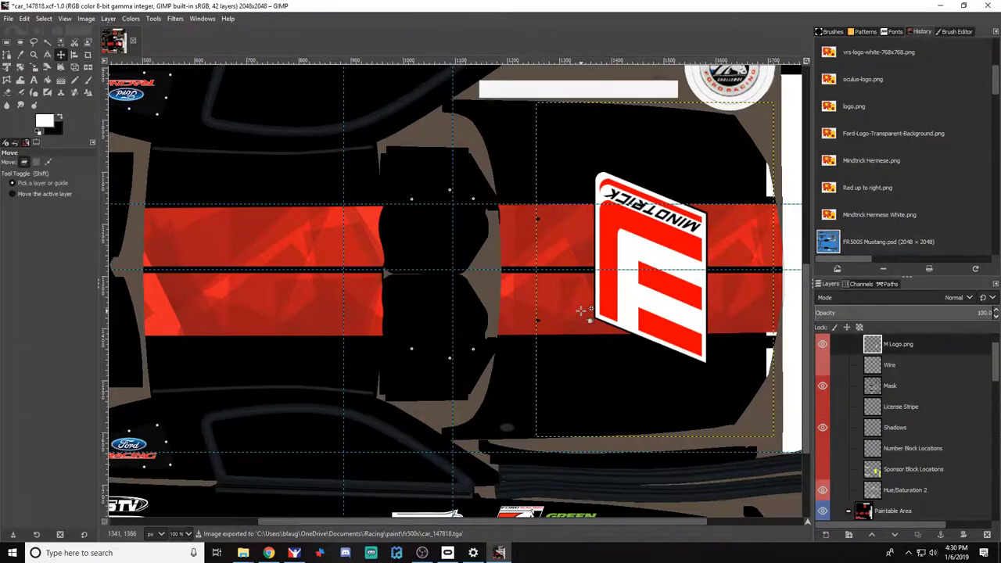
key(shift+Left)
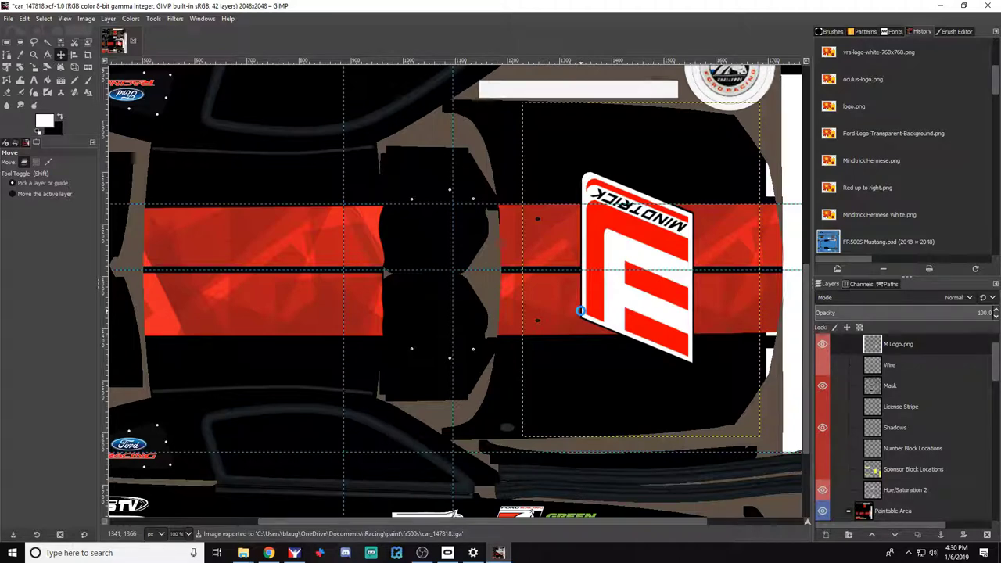
key(ctrl+e)
key(alt+Tab)
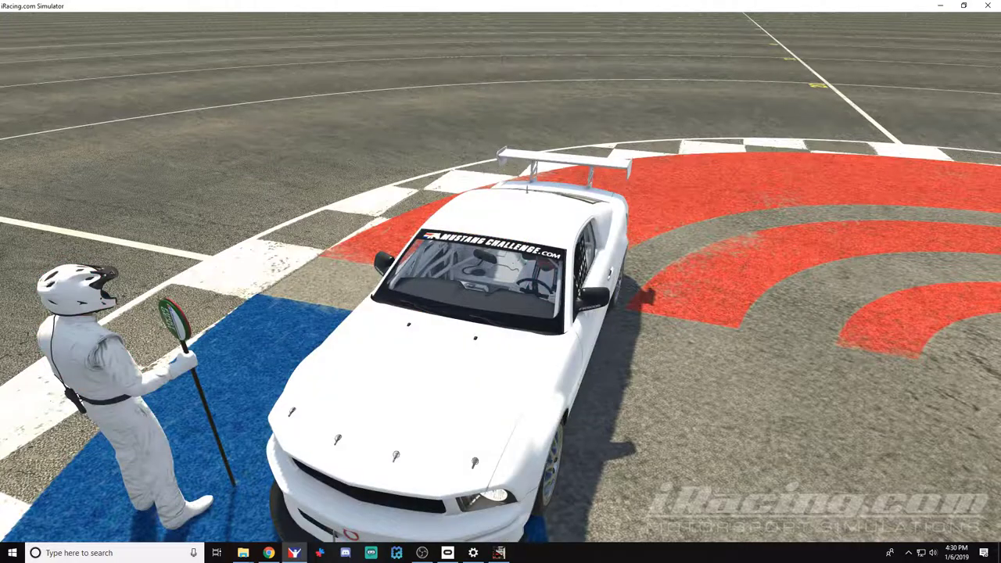
key(ctrl+r)
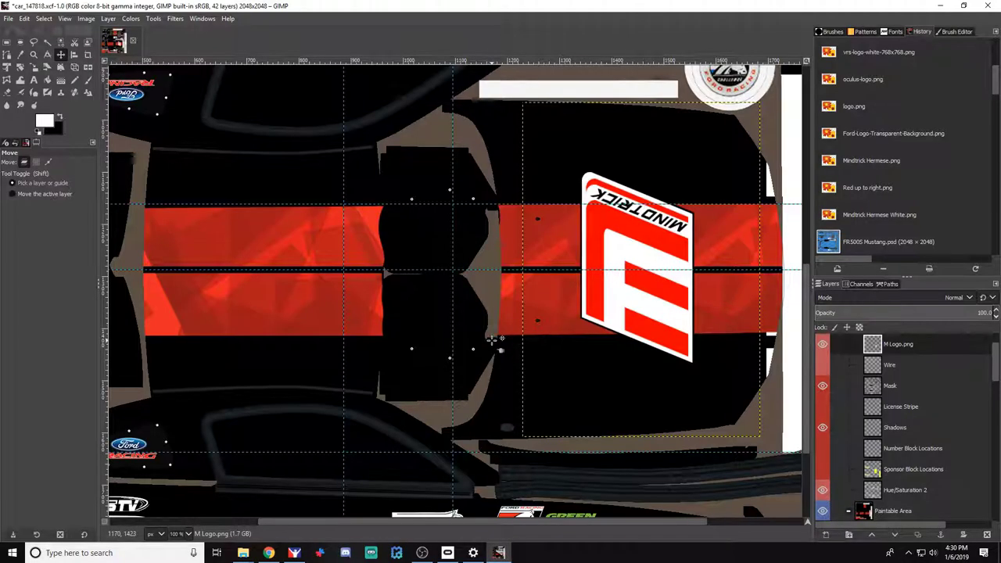
Open the Thrustmaster folder in Assets and add the white logo 895803057.png to the GIMP paint as a layer
key(alt+Tab)
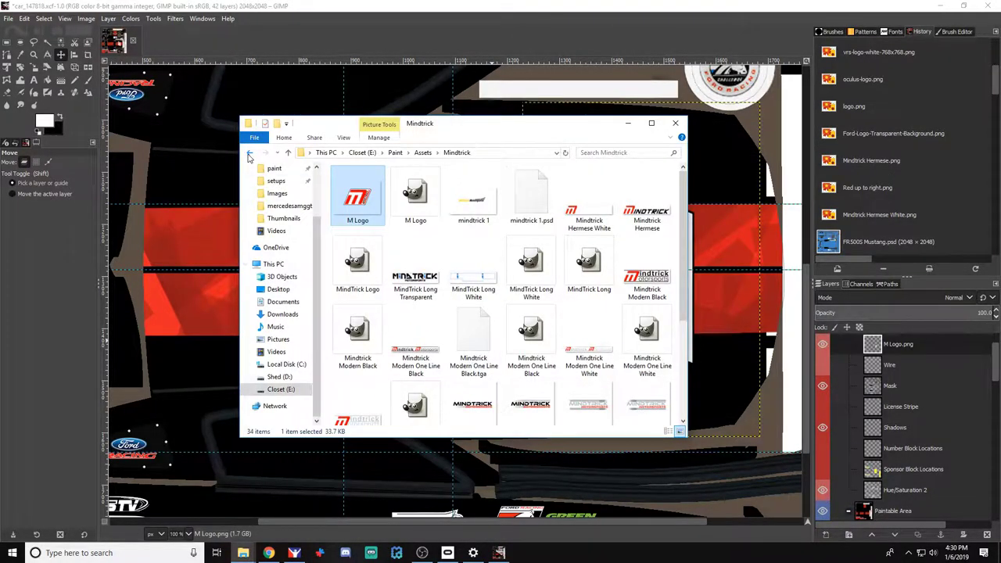
click(249, 156)
scroll(458, 292, down, 5)
double_click(371, 404)
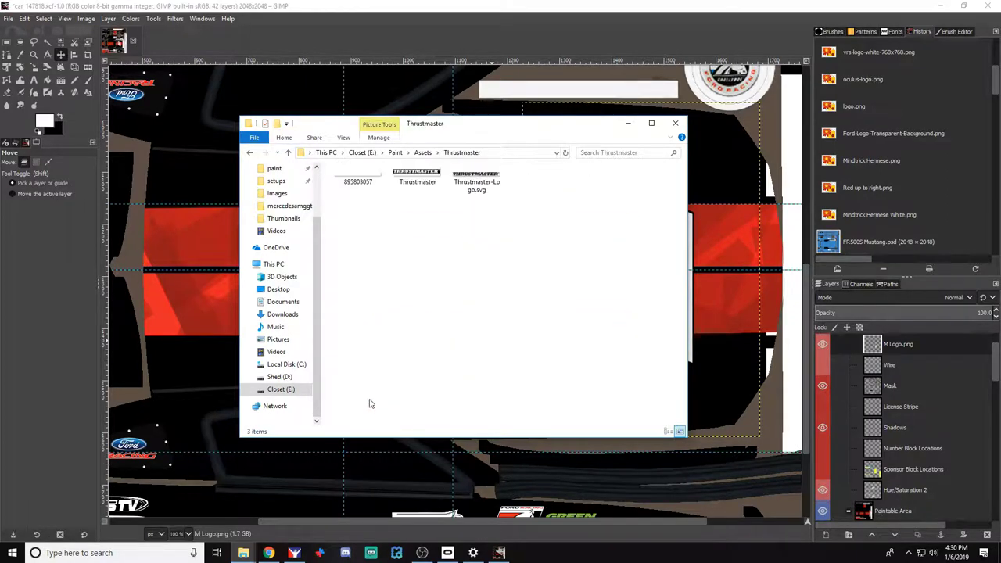
click(417, 178)
drag(359, 176, 207, 258)
Scale the Thrustmaster logo down proportionally so it fits within the length of the hood
key(shift+s)
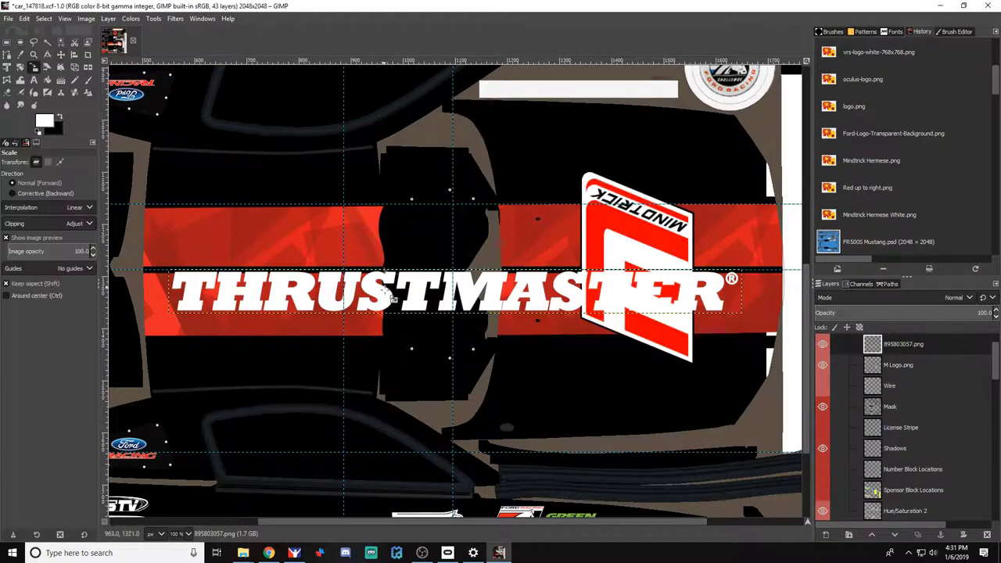
drag(244, 293, 570, 350)
key(Return)
key(m)
Show the Wire layer and move the M Logo and Thrustmaster layers into the Logos group under Paintable Area
scroll(840, 426, up, 2)
click(823, 428)
scroll(920, 432, down, 1)
drag(906, 360, 912, 508)
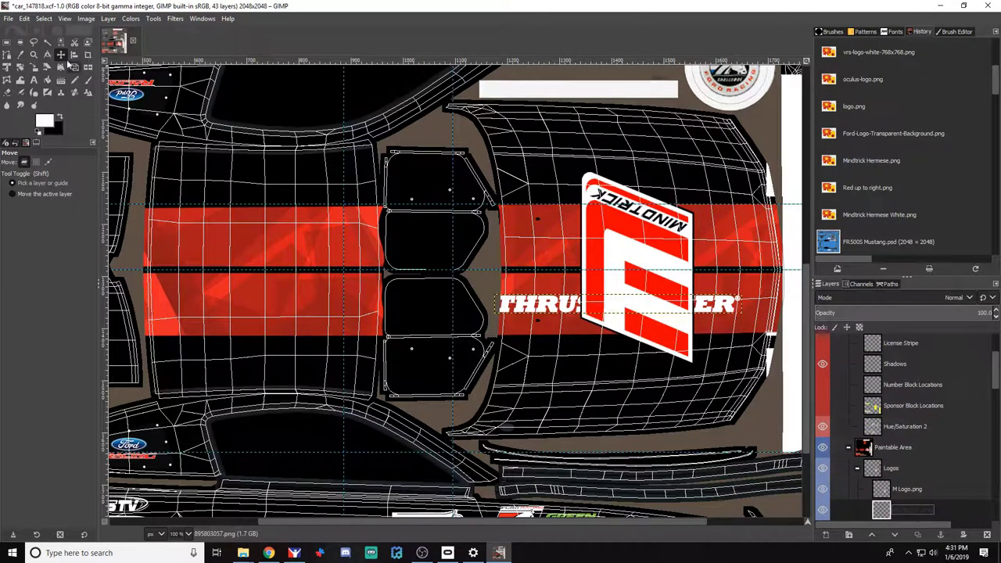
Move the Thrustmaster logo onto the black hood area just below the red stripe and reload the car in iRacing
drag(638, 338, 648, 391)
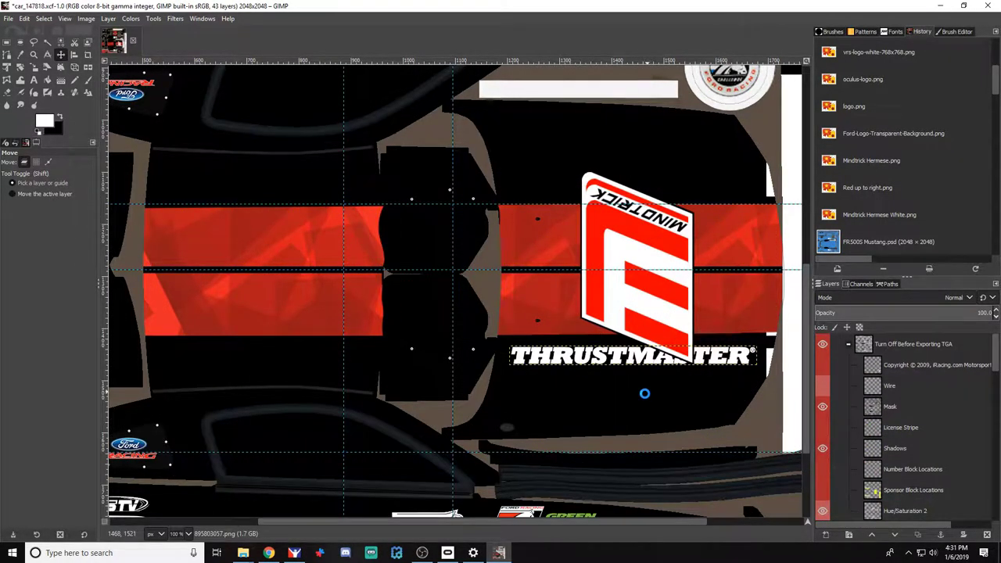
key(alt+Tab)
key(ctrl+r)
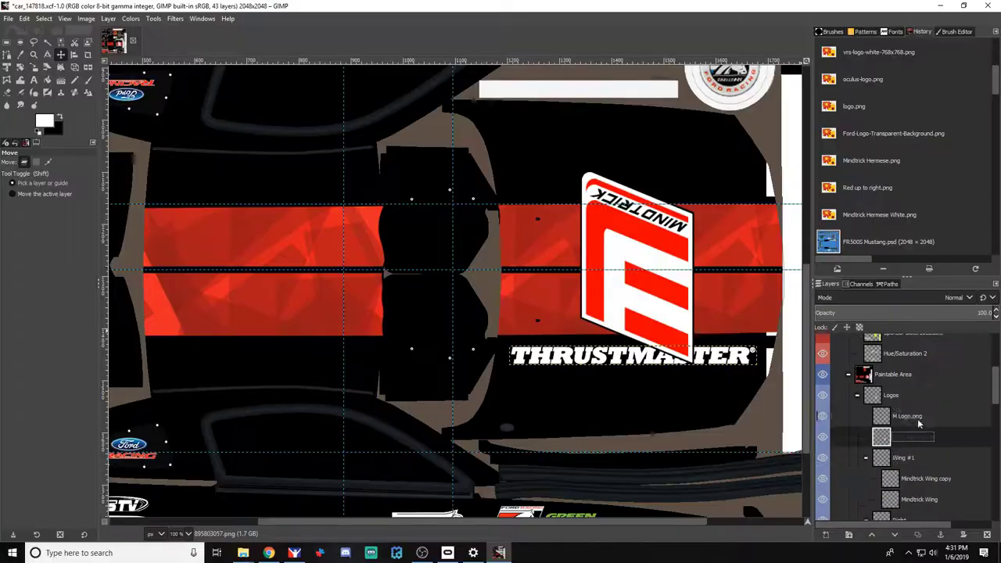
Scale the M Logo on the hood down slightly and duplicate the Thrustmaster logo layer
key(shift+s)
drag(675, 334, 650, 280)
click(750, 94)
click(750, 95)
click(771, 136)
click(61, 55)
scroll(623, 321, up, 2)
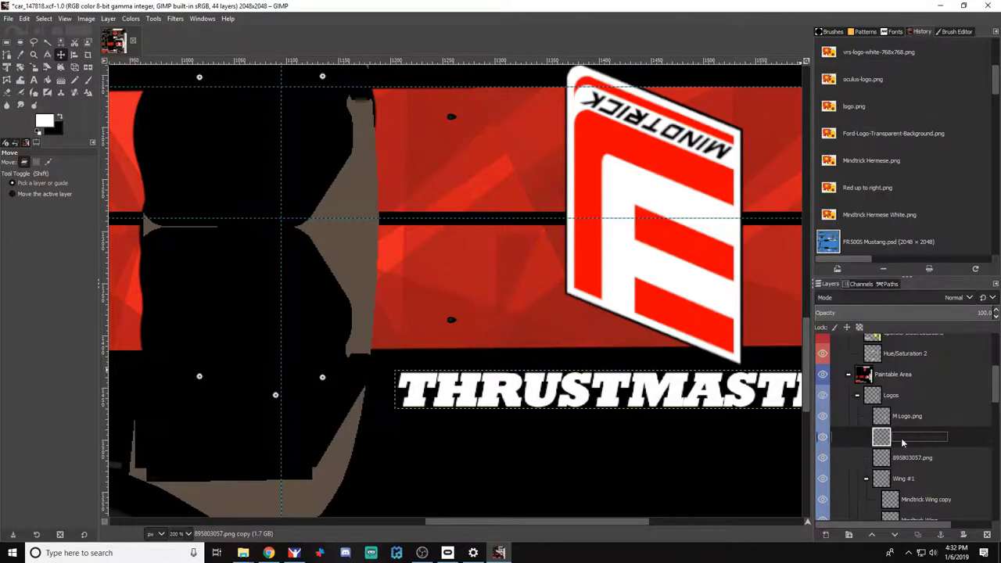
Rotate the copy of the Thrustmaster logo by -180 degrees
key(shift+r)
click(598, 388)
drag(743, 104, 699, 111)
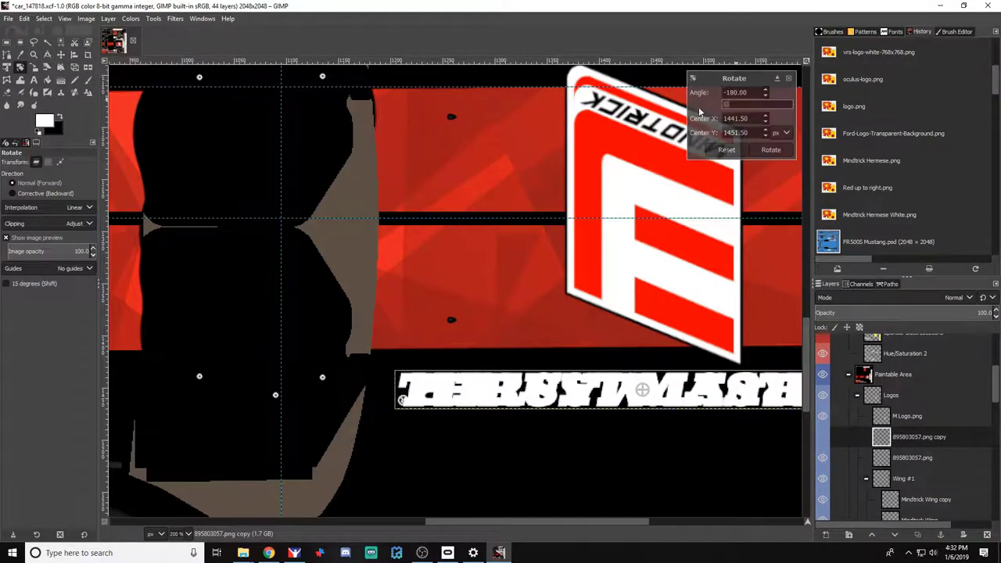
click(771, 150)
Move the rotated Thrustmaster copy to the black area across the hood stripes and check the car in iRacing
click(61, 54)
drag(615, 395, 615, 70)
scroll(615, 195, up, 2)
drag(519, 178, 516, 169)
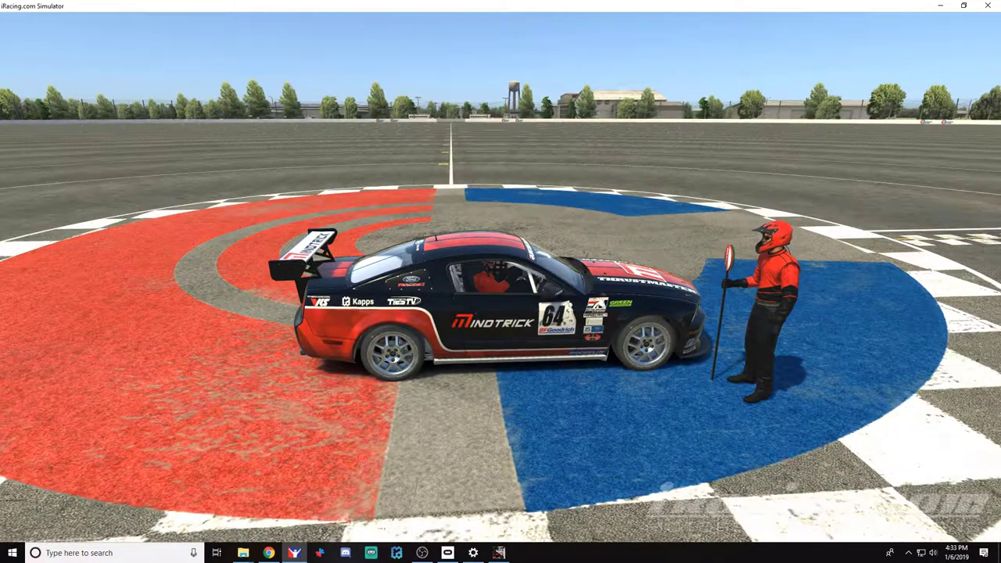
key(alt+Tab)
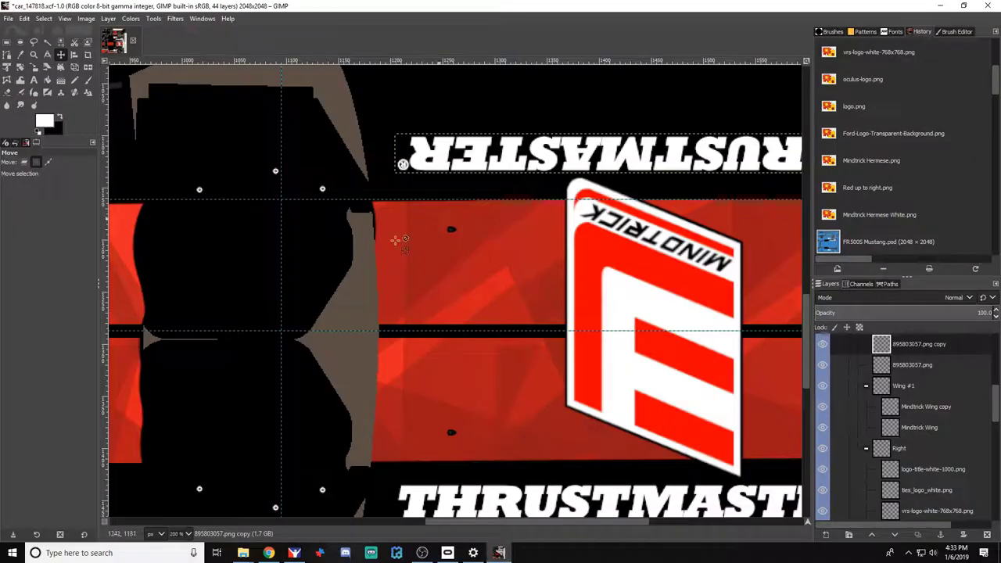
Delete the Mindtrick Door layer from the Right layer group
scroll(532, 313, down, 5)
drag(483, 526, 320, 523)
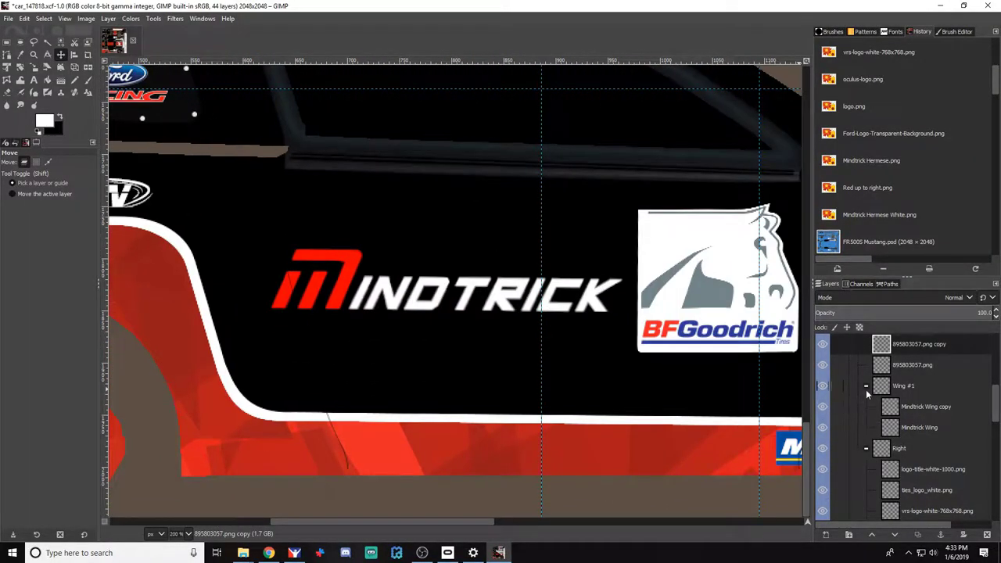
scroll(932, 444, down, 3)
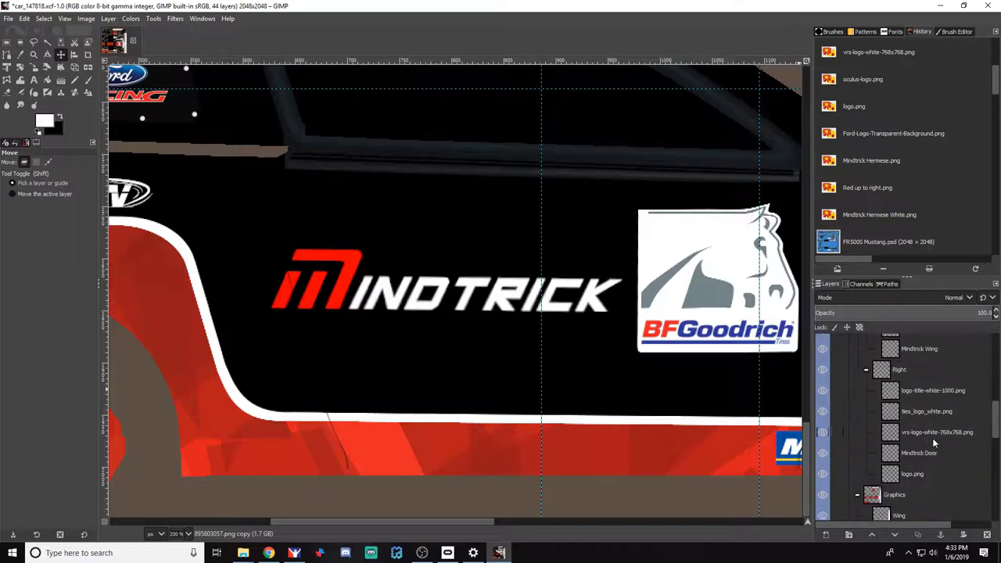
click(921, 461)
right_click(921, 462)
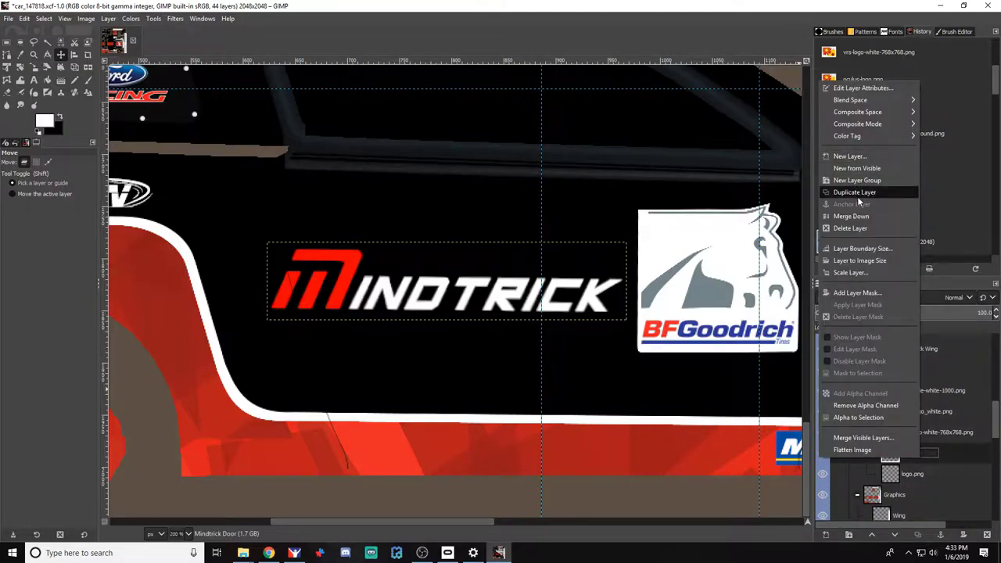
click(853, 230)
Add the Mindtrick Hermese White logo from the Mindtrick assets folder to the car paint as a new layer
key(alt+Tab)
key(Tab)
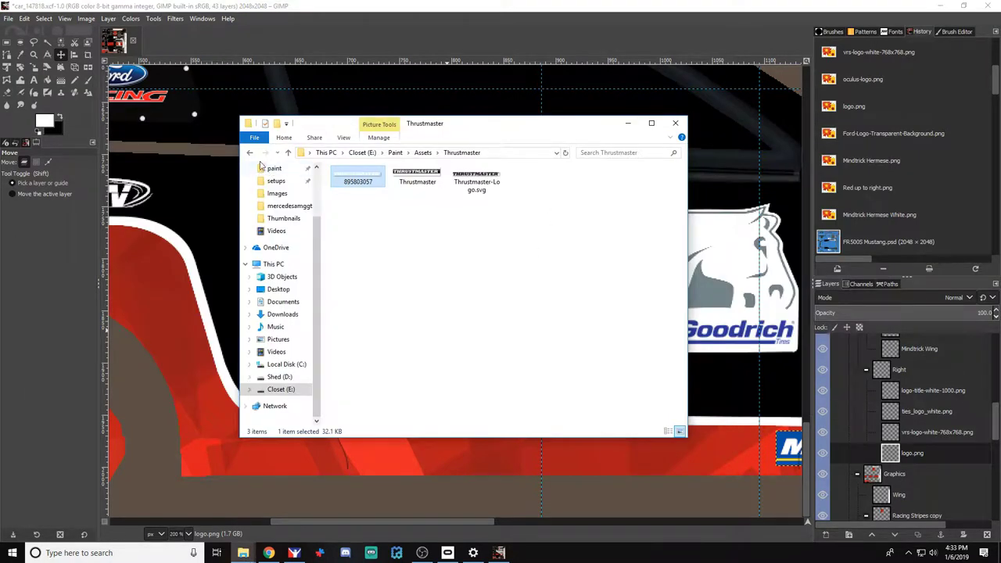
click(250, 153)
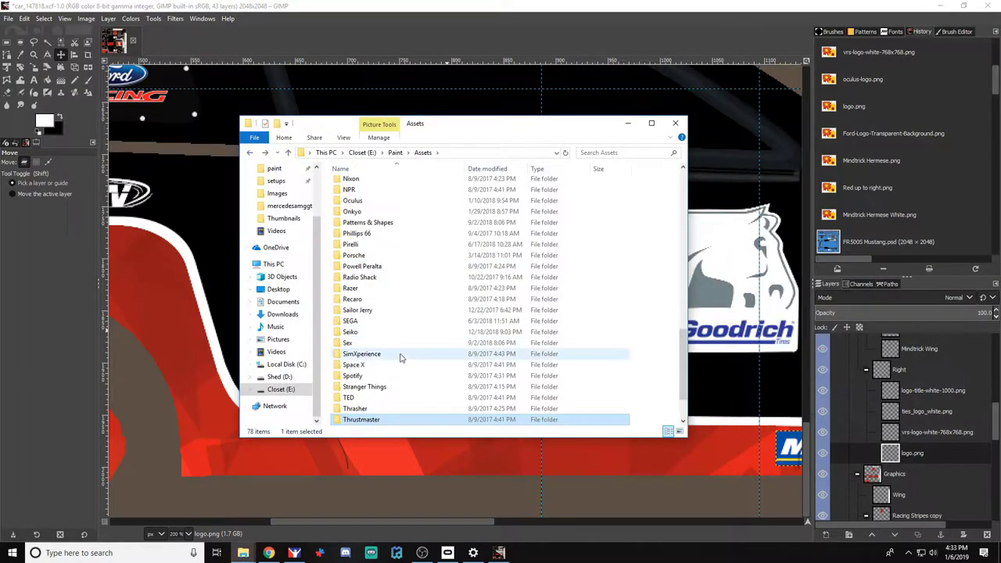
scroll(402, 353, up, 8)
double_click(360, 303)
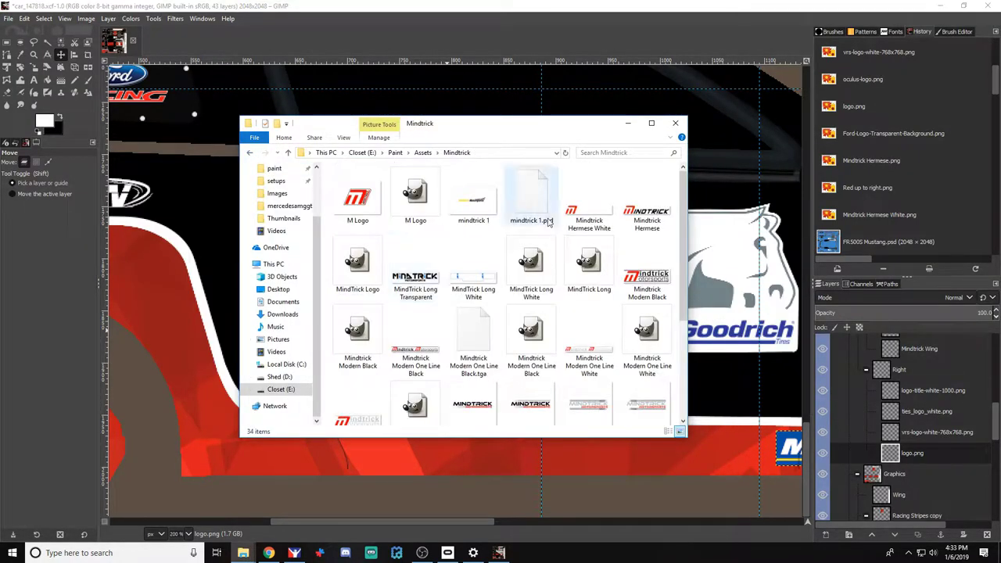
drag(583, 220, 235, 254)
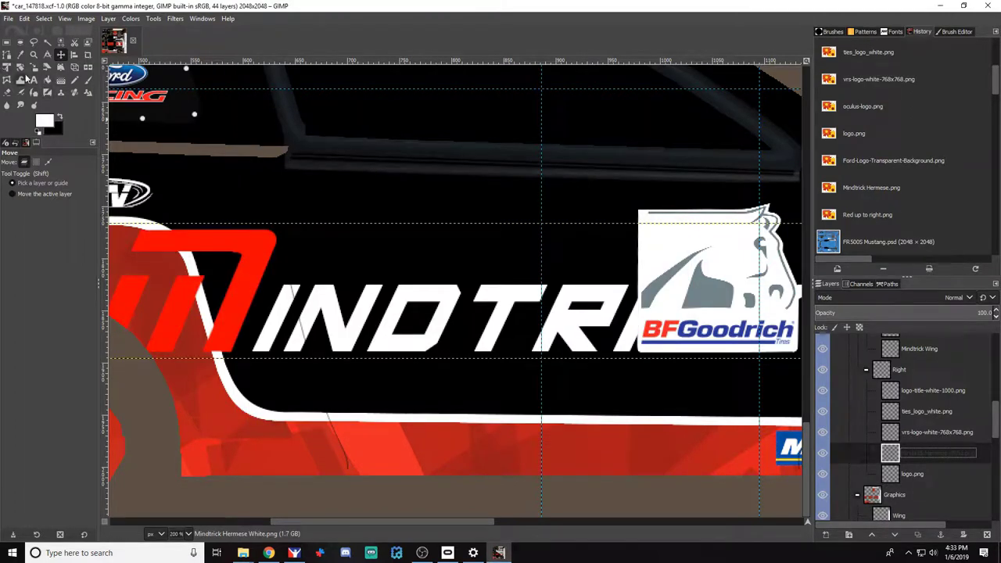
Scale the Mindtrick Hermese White logo down proportionally so it ends just before the BFGoodrich plate on the door
click(37, 68)
click(456, 290)
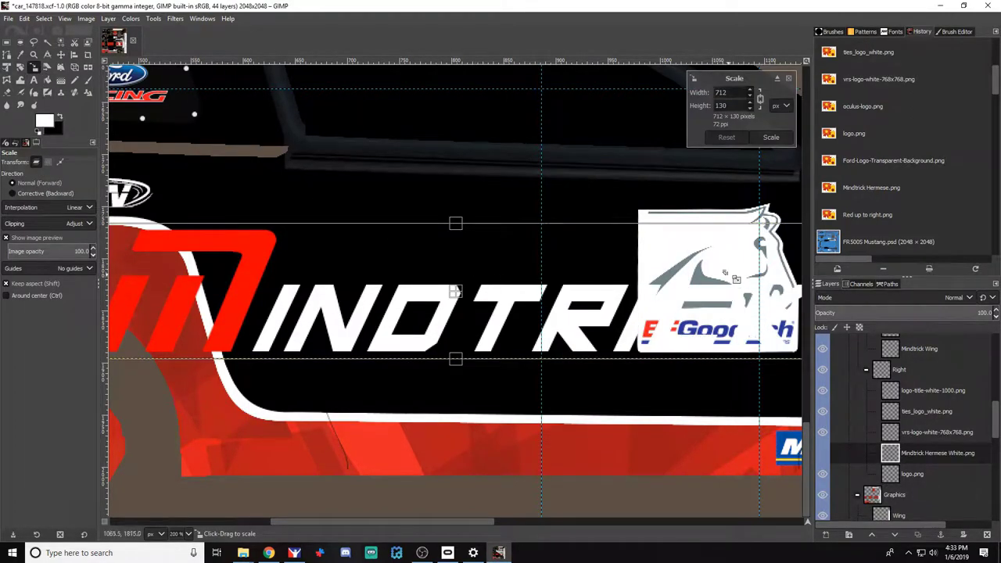
drag(456, 290, 559, 288)
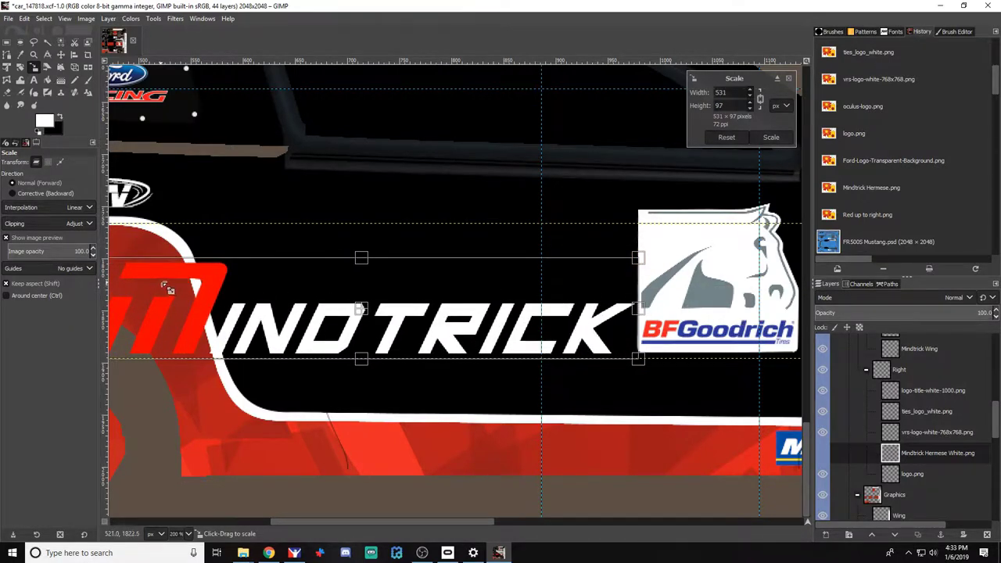
drag(166, 288, 224, 296)
key(Return)
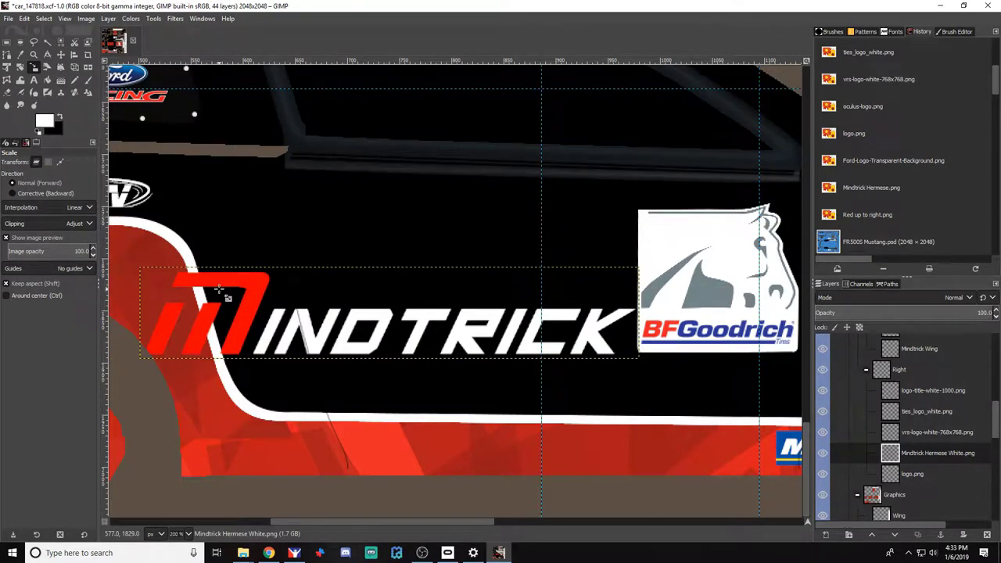
Try tilting the Mindtrick logo by 11.67 degrees and move it inside the white stripe on the black door area
click(61, 55)
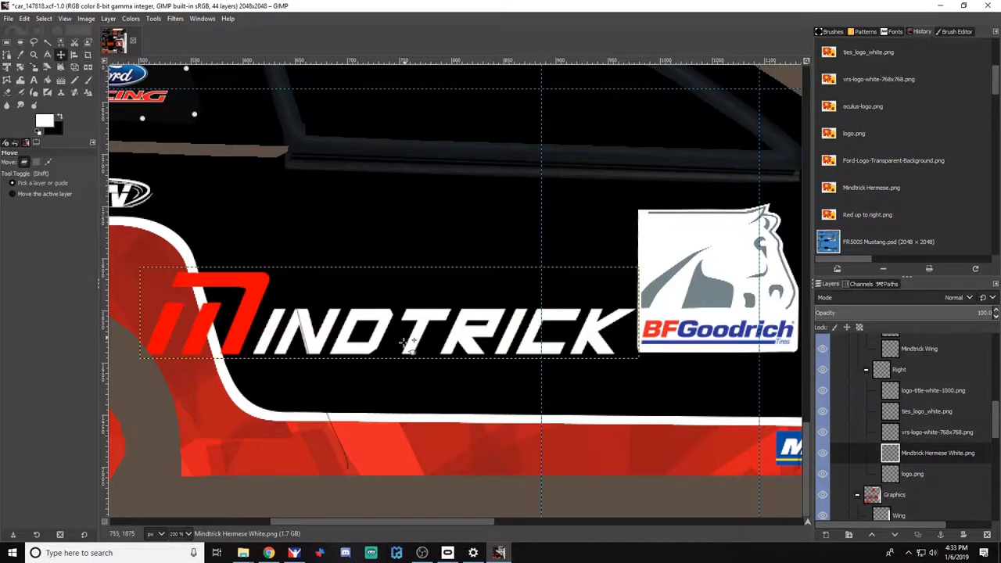
click(20, 68)
drag(335, 297, 198, 304)
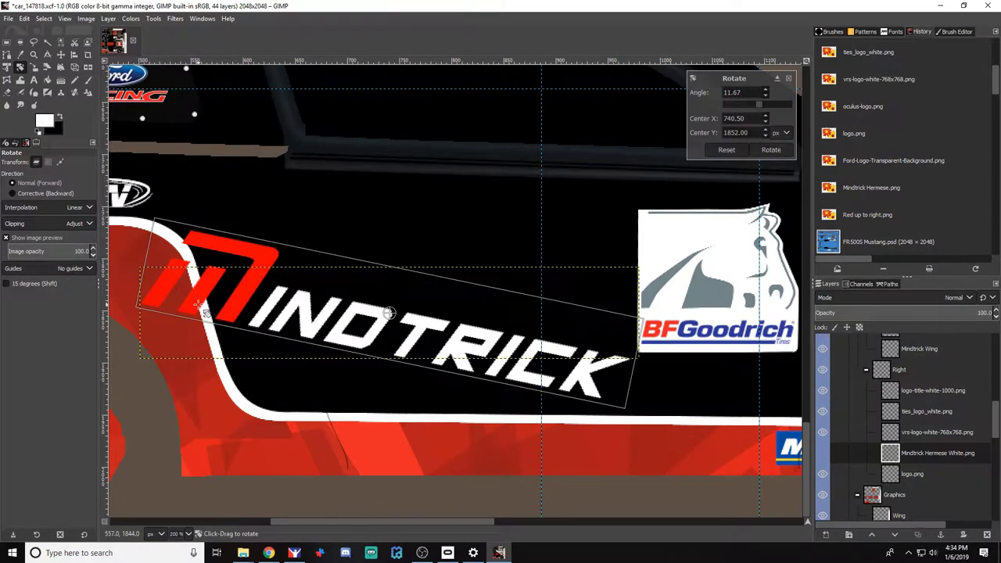
key(Return)
click(61, 55)
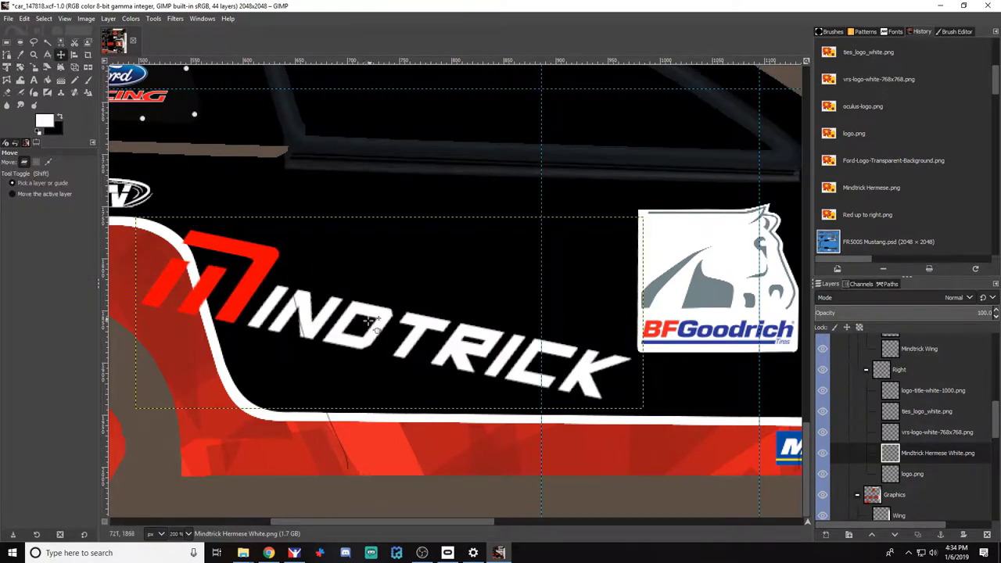
drag(369, 337, 429, 359)
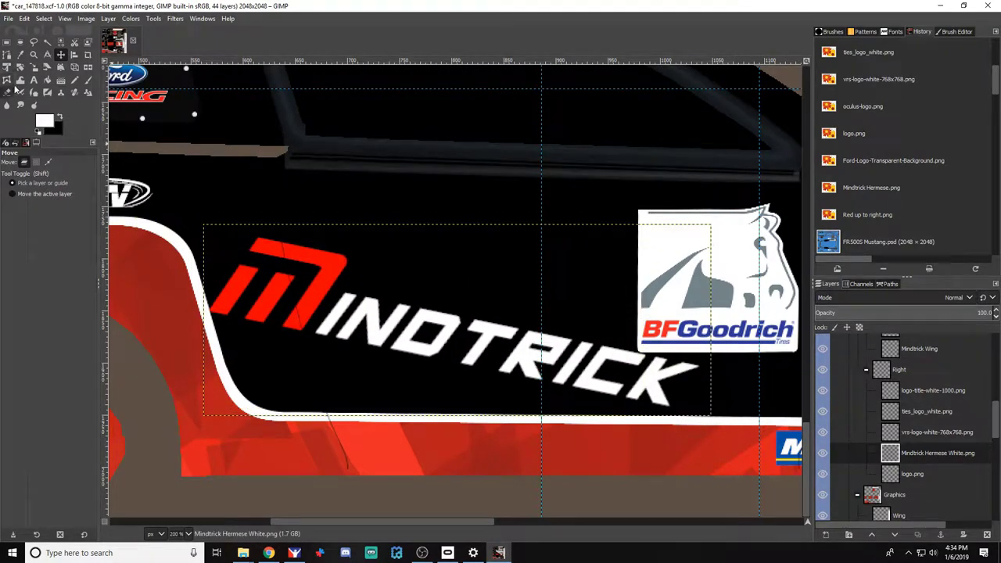
Try a steeper downward slope for the Mindtrick logo and shift it higher on the door
click(20, 67)
click(324, 283)
drag(314, 289, 318, 282)
key(Return)
click(62, 54)
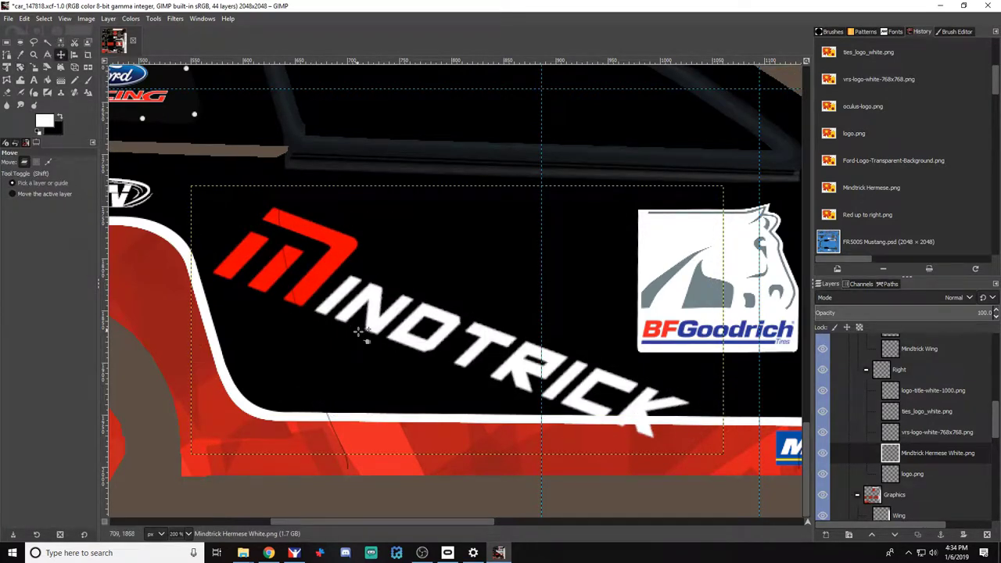
drag(385, 322, 366, 293)
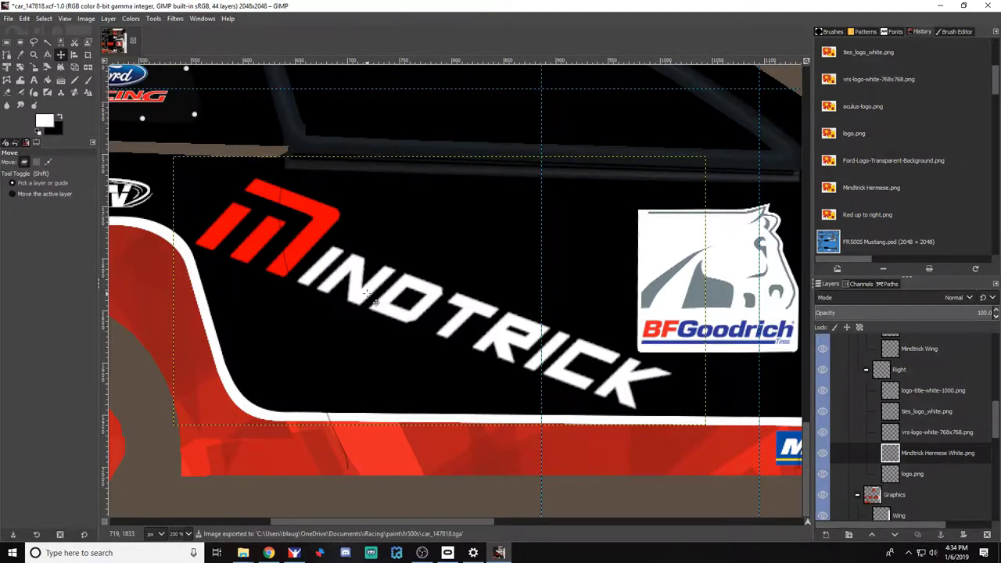
Reload the car in iRacing and examine the tilted Mindtrick logo on the door
key(alt+Tab)
key(alt+Tab)
key(ctrl+r)
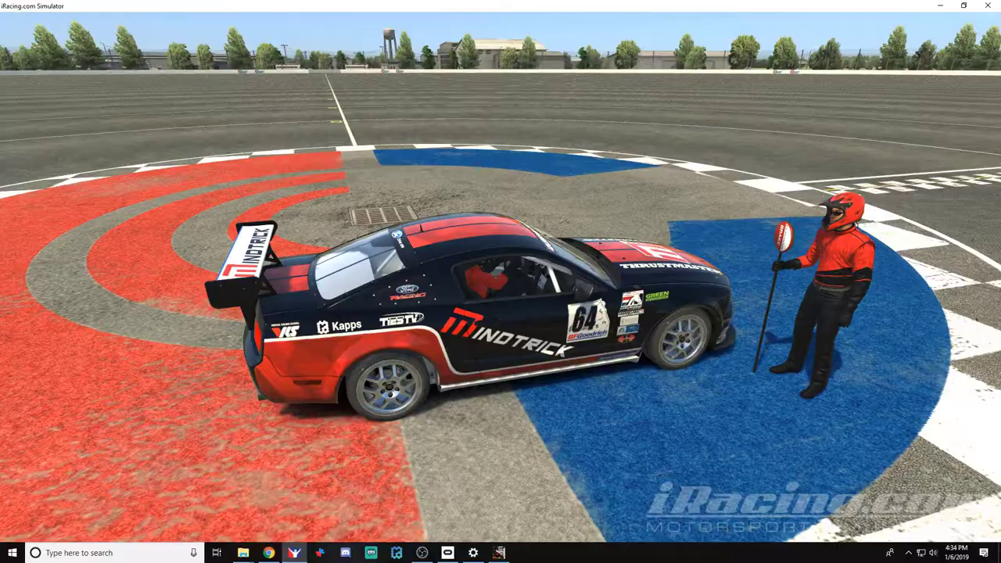
Return to GIMP and undo both rotations and moves of the Mindtrick logo
key(alt+Tab)
key(ctrl+z)
key(ctrl+z)
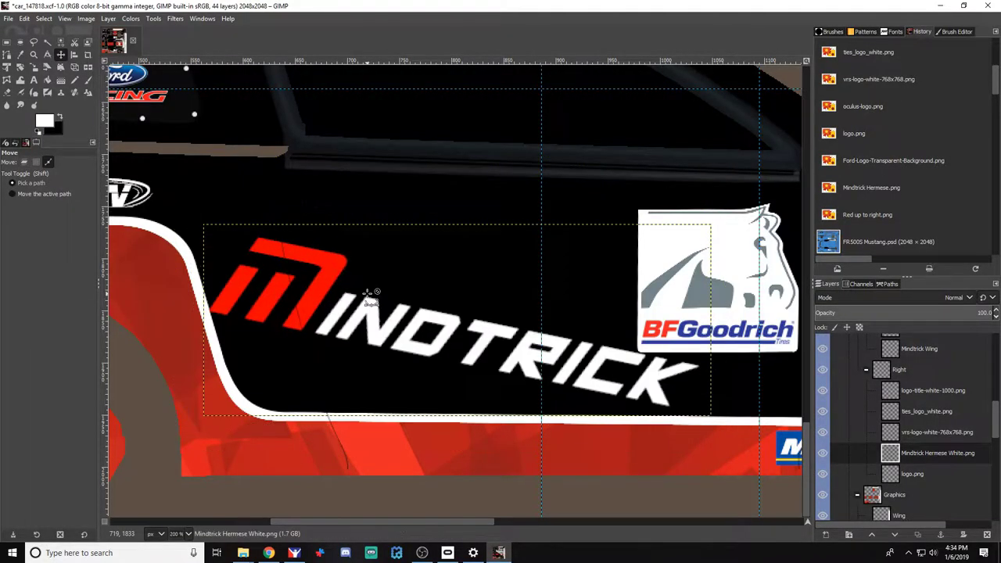
key(ctrl+z)
key(ctrl+z)
key(m)
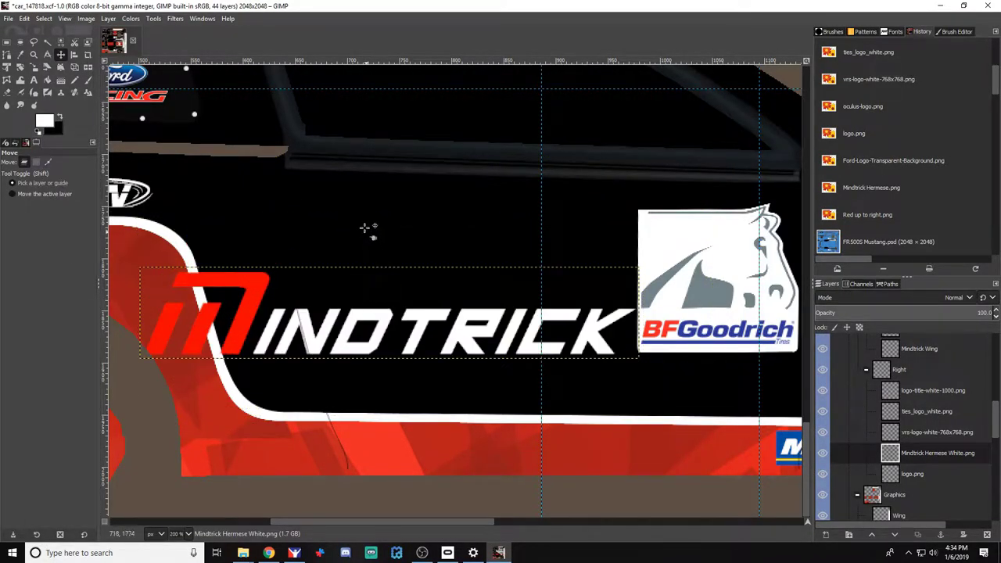
Scale the Mindtrick door logo to 400 × 73 px, export the paint and check the car in iRacing
click(32, 68)
click(363, 349)
drag(188, 367, 270, 329)
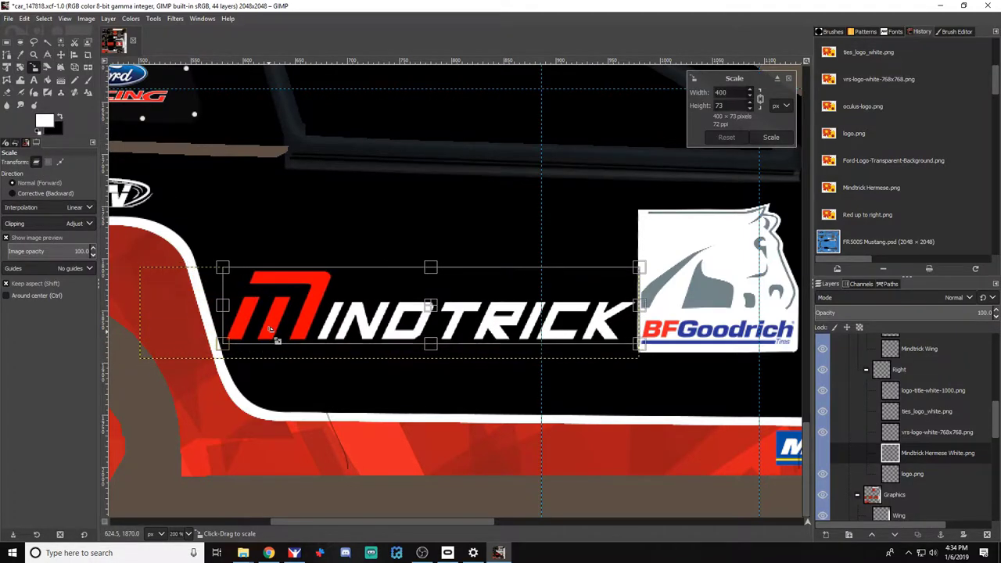
key(Return)
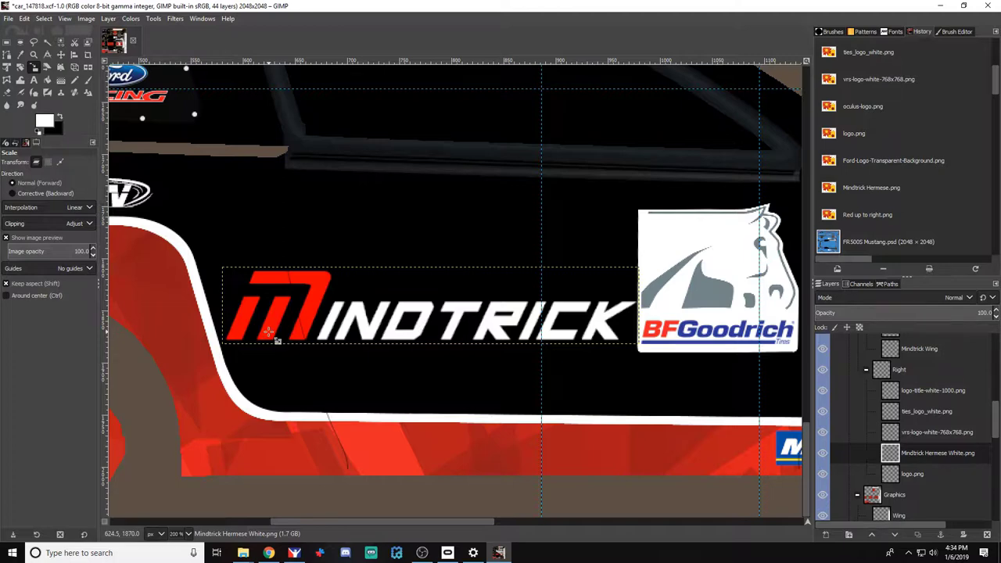
key(alt+Tab)
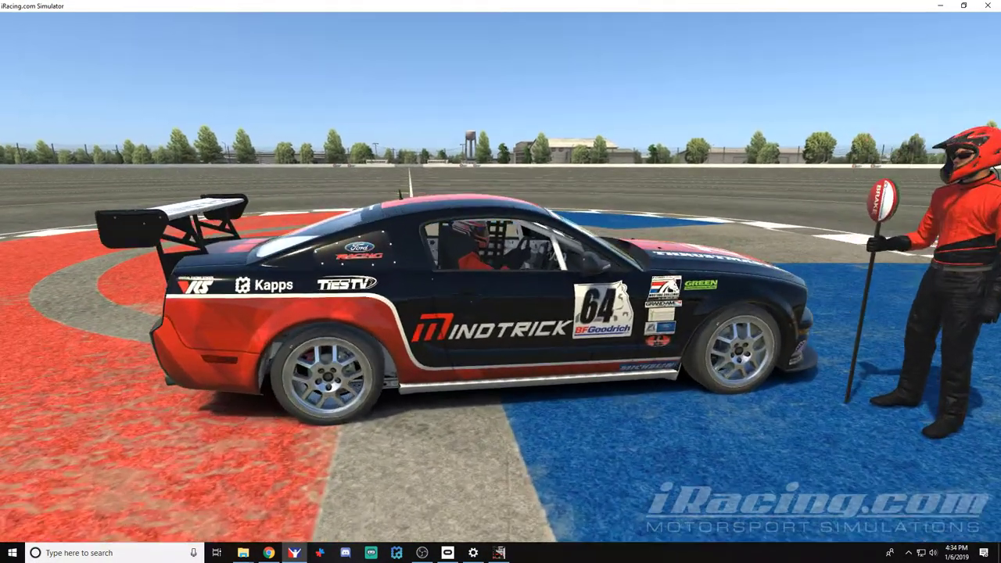
key(alt+Tab)
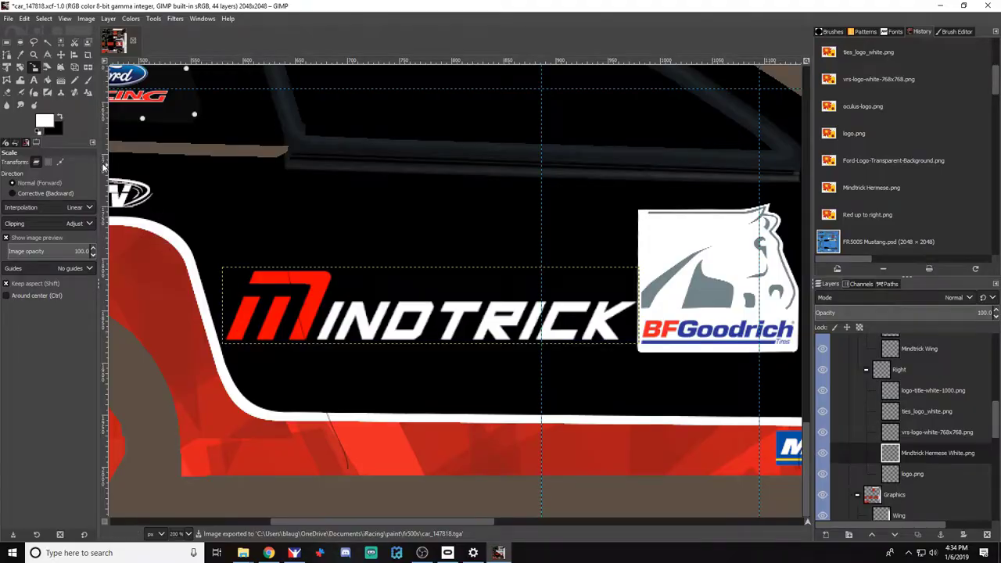
Nudge the Mindtrick logo slightly left and further up on the black door area
click(61, 55)
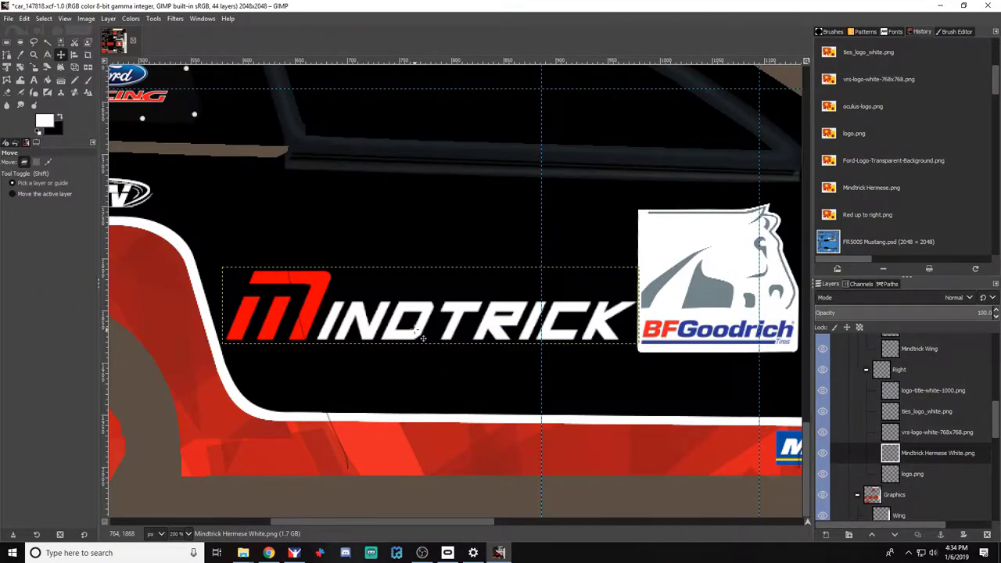
key(Left)
key(Left)
key(Left)
key(Left)
key(Left)
key(Left)
key(Up)
key(shift+Up)
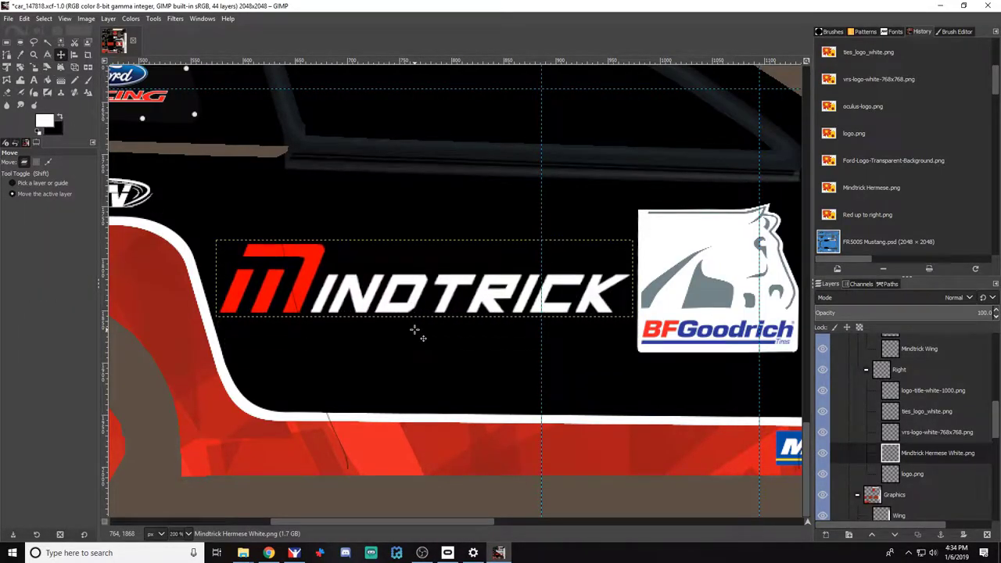
key(shift+Up)
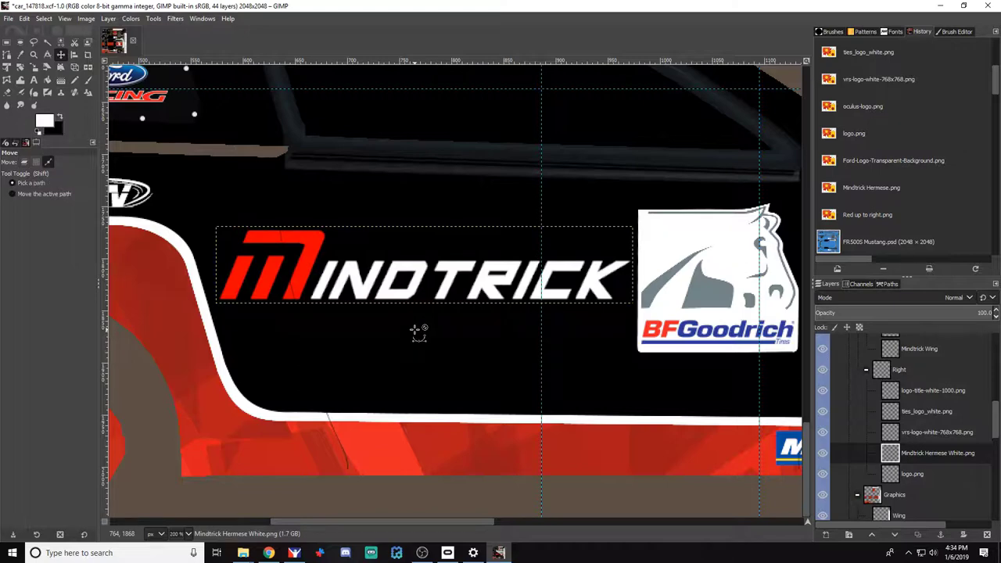
Export the updated paint and reload the car in iRacing to examine the repositioned Mindtrick door logo
key(ctrl+s)
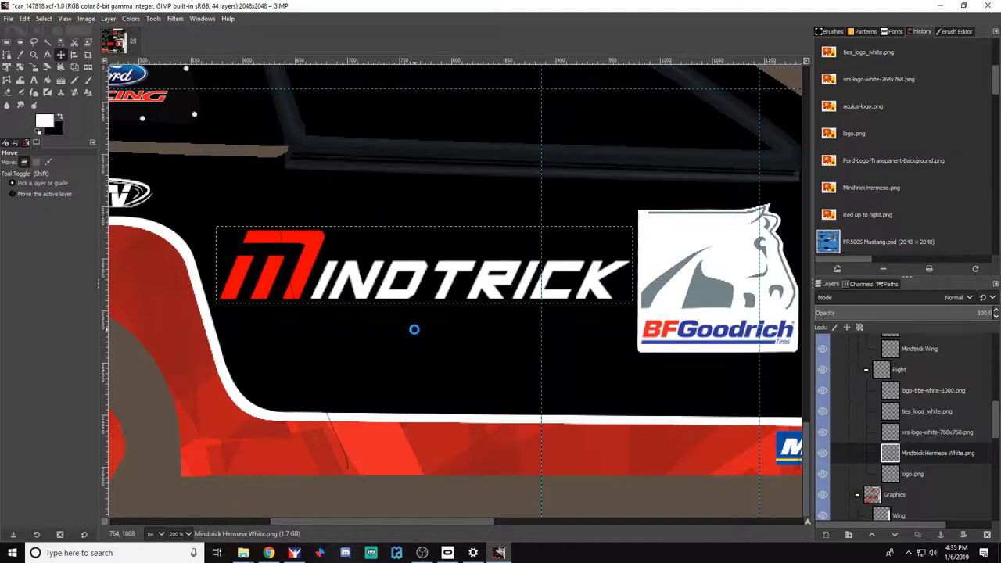
key(alt+Tab)
key(ctrl+r)
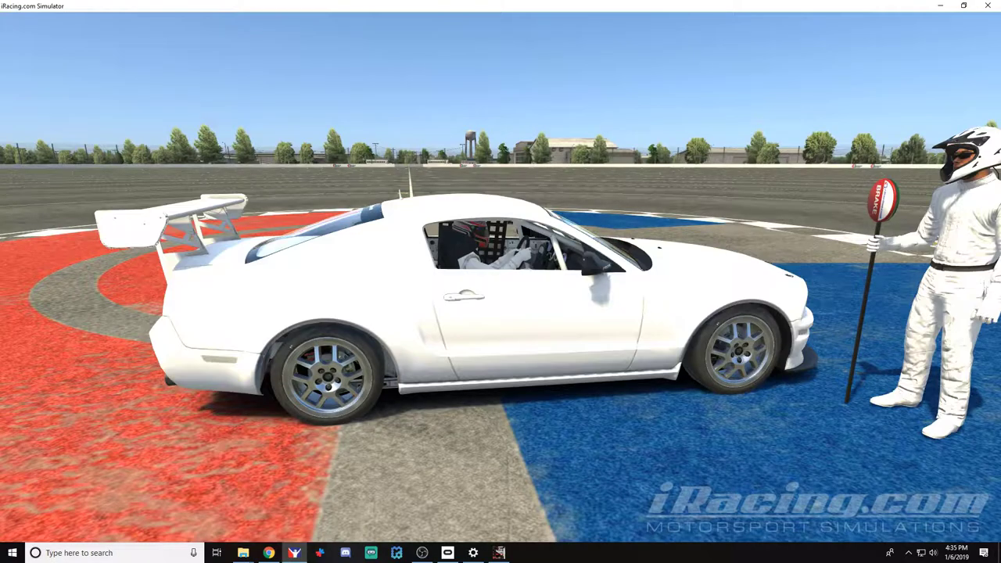
mouse_move(501, 313)
mouse_down()
mouse_move(379, 313)
mouse_move(500, 313)
mouse_up()
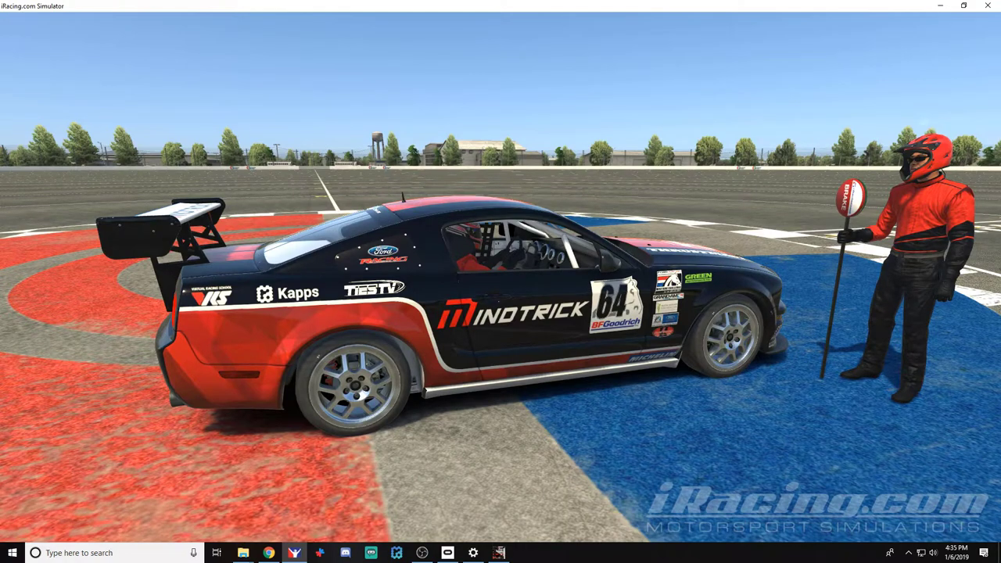
Switch to File Explorer and open the Killer Prototyping folder in Assets
key(alt+Tab)
key(alt+Tab)
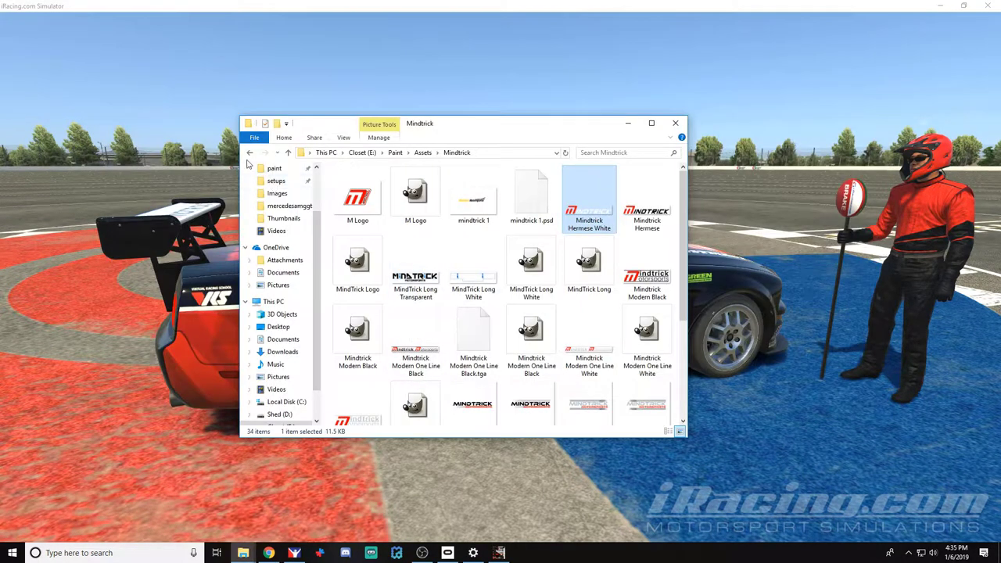
click(249, 153)
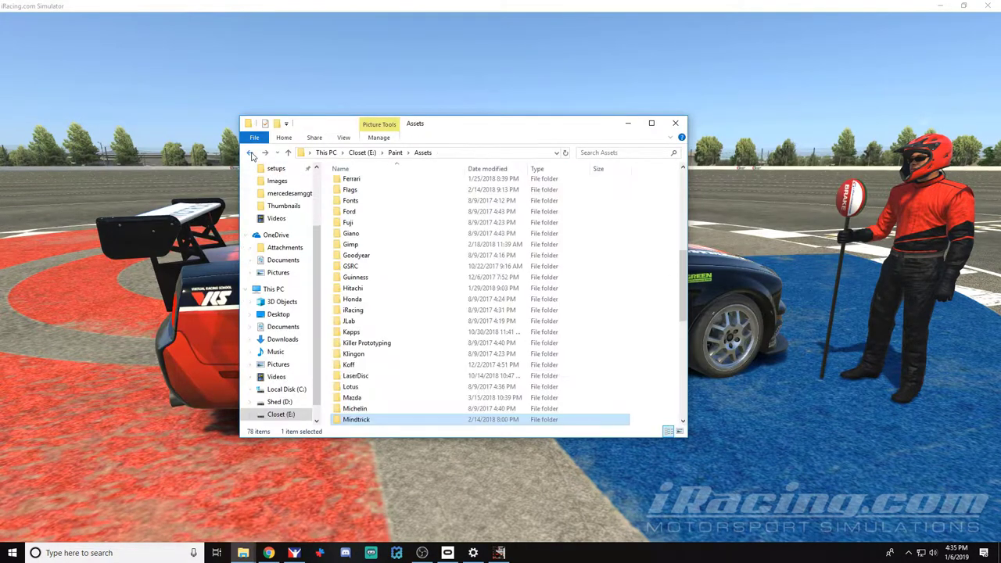
click(383, 353)
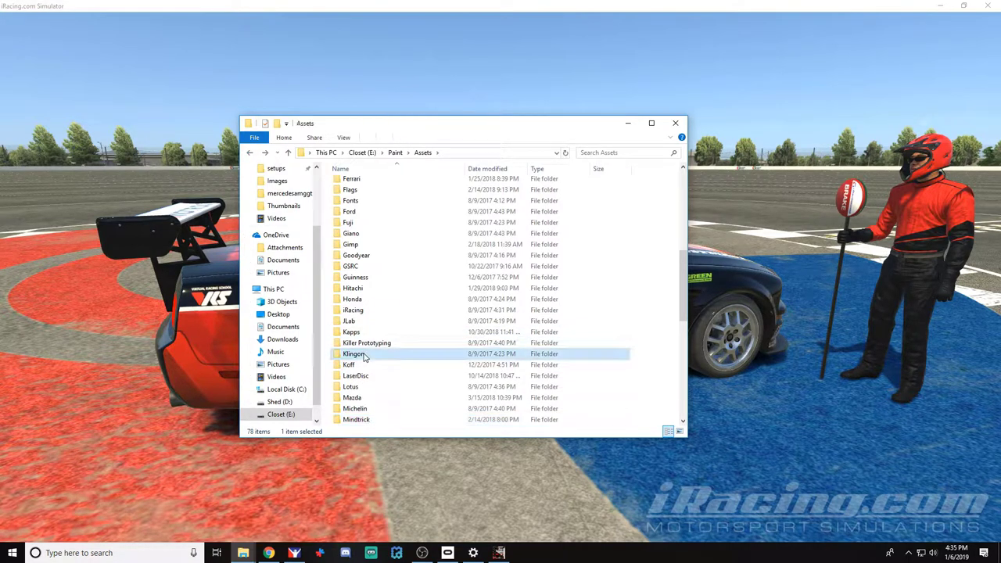
double_click(362, 344)
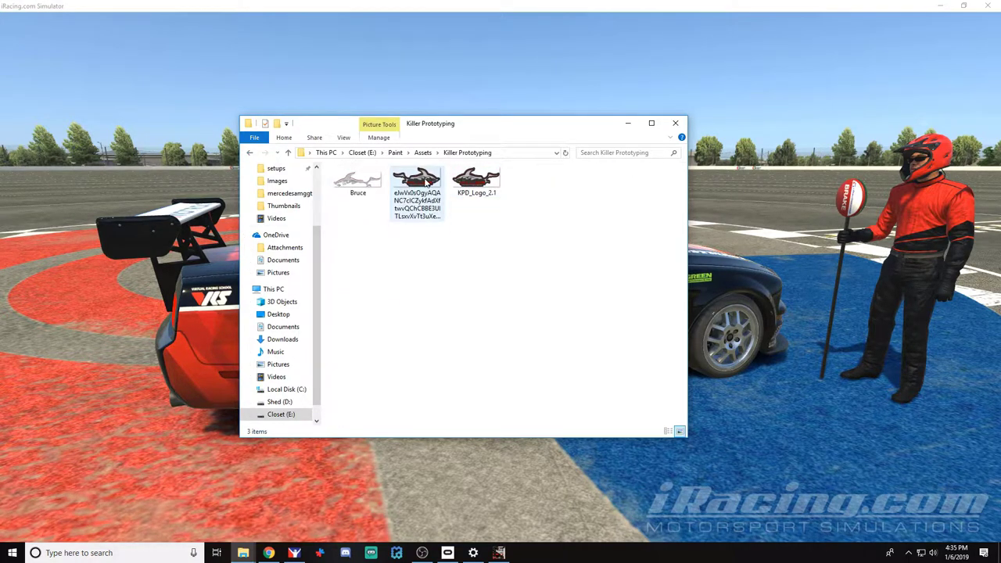
View the Killer Prototyping & Design shark logo stored beside KPD_Logo_2.1 at full size
click(426, 181)
key(alt+Tab)
key(alt+Tab)
key(alt+Tab)
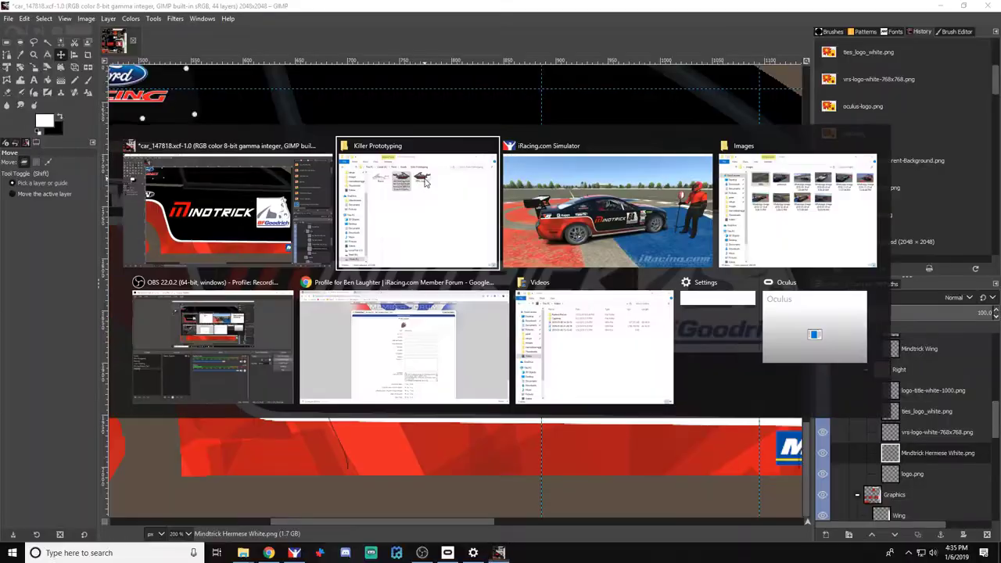
double_click(426, 182)
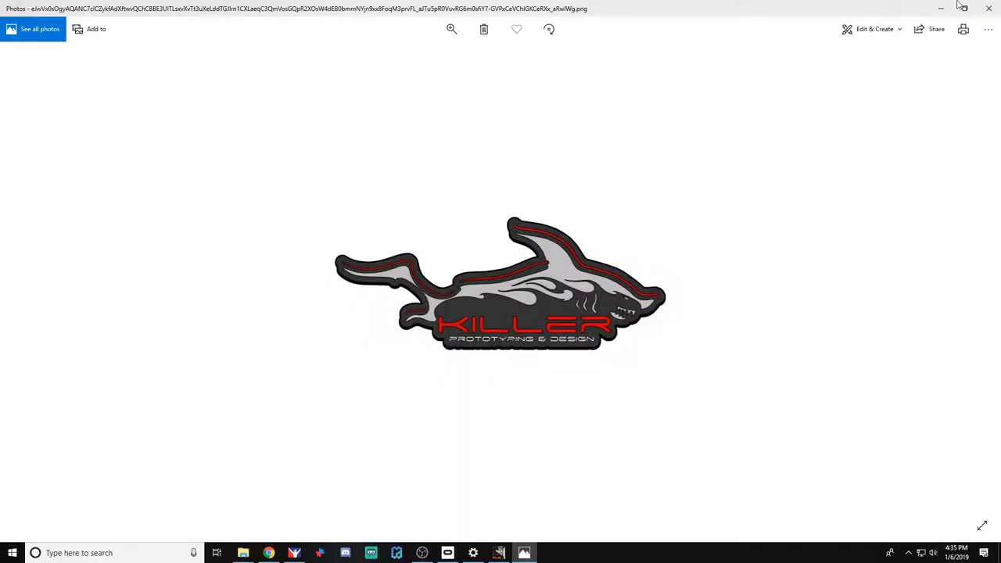
Add the Killer Prototyping & Design shark logo to the paint in GIMP and scale it to about a third of its size
click(986, 8)
drag(420, 185, 189, 195)
click(34, 68)
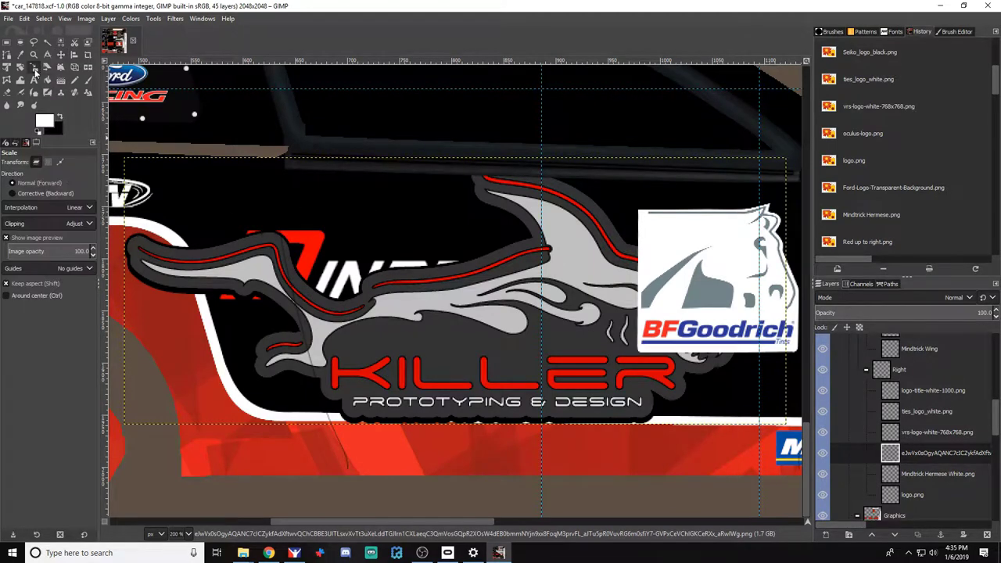
click(522, 310)
drag(665, 233, 337, 398)
key(Return)
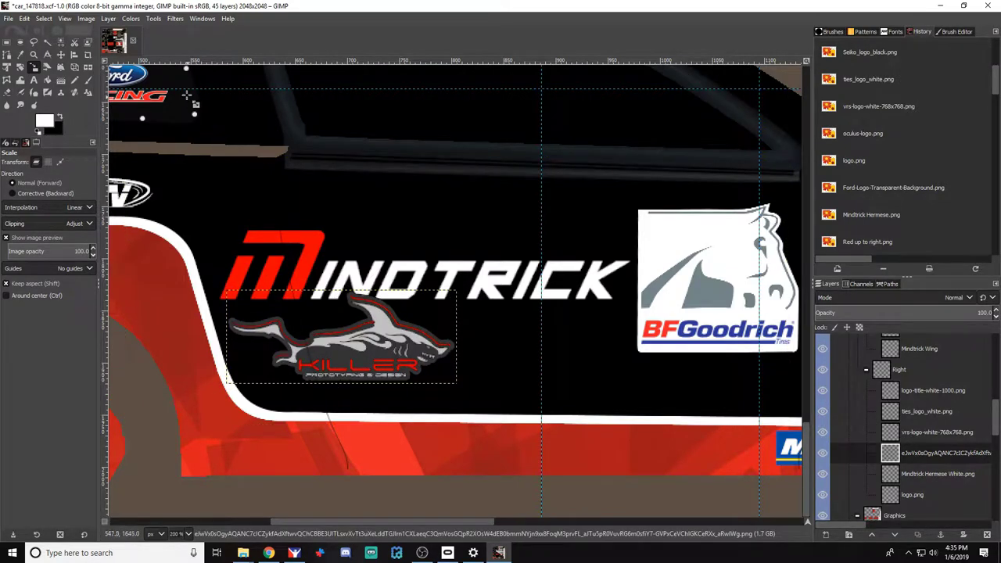
Move the shark logo into the black door area below the Mindtrick logo and export the updated paint
click(60, 54)
drag(395, 364, 502, 389)
key(ctrl+s)
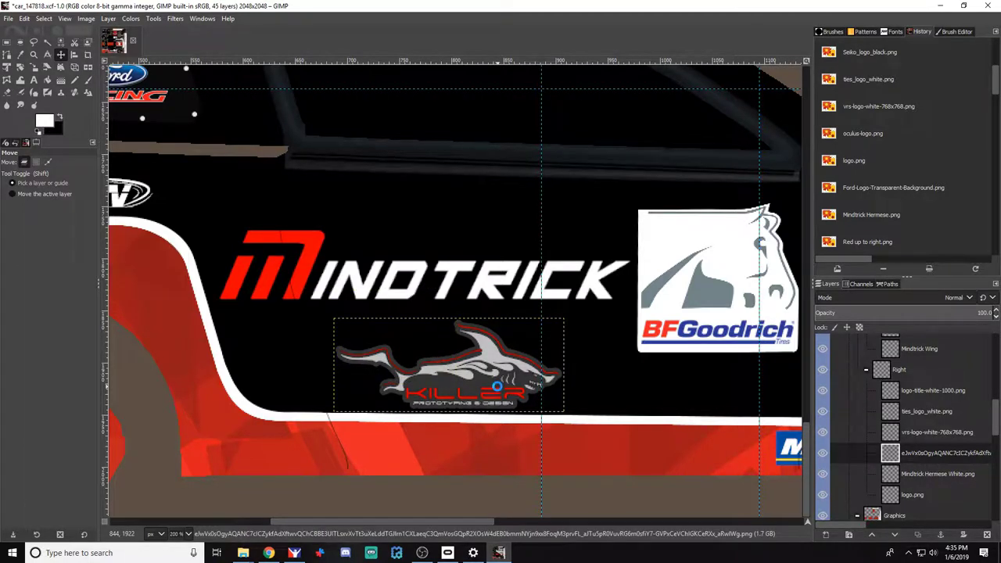
key(ctrl+e)
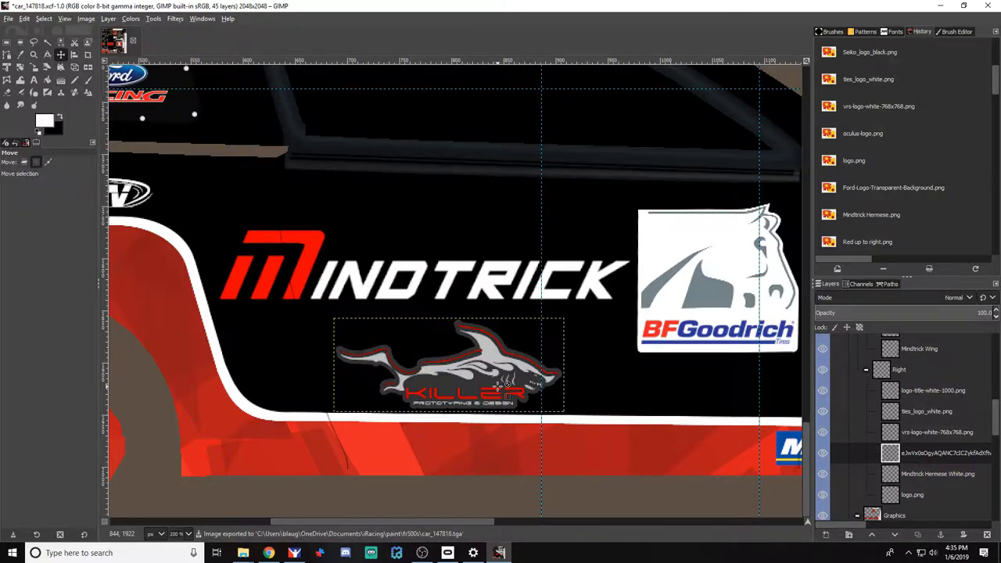
Check the shark logo's size and placement on the car door in iRacing and save the GIMP project
key(alt+Tab)
key(alt+Tab)
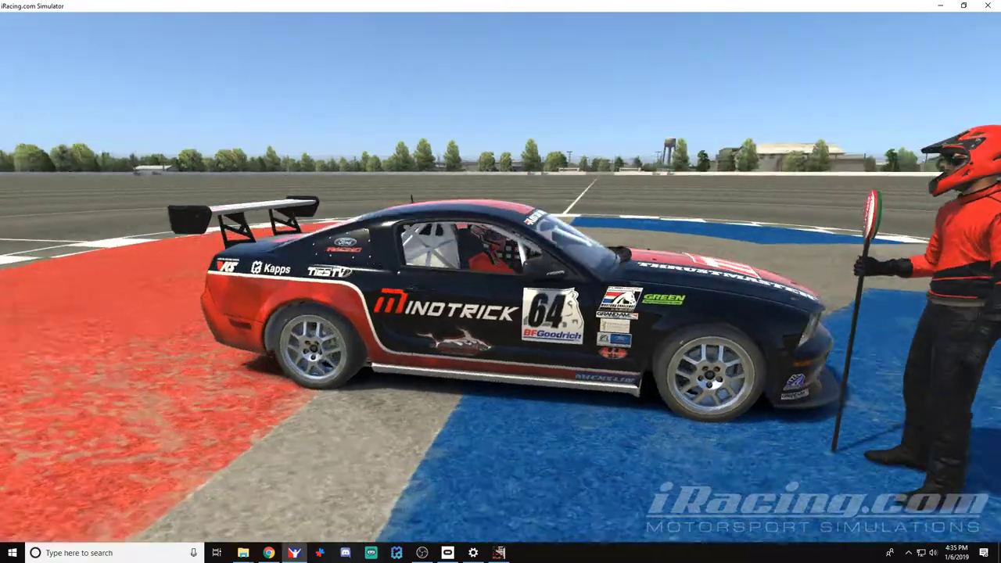
key(alt+Tab)
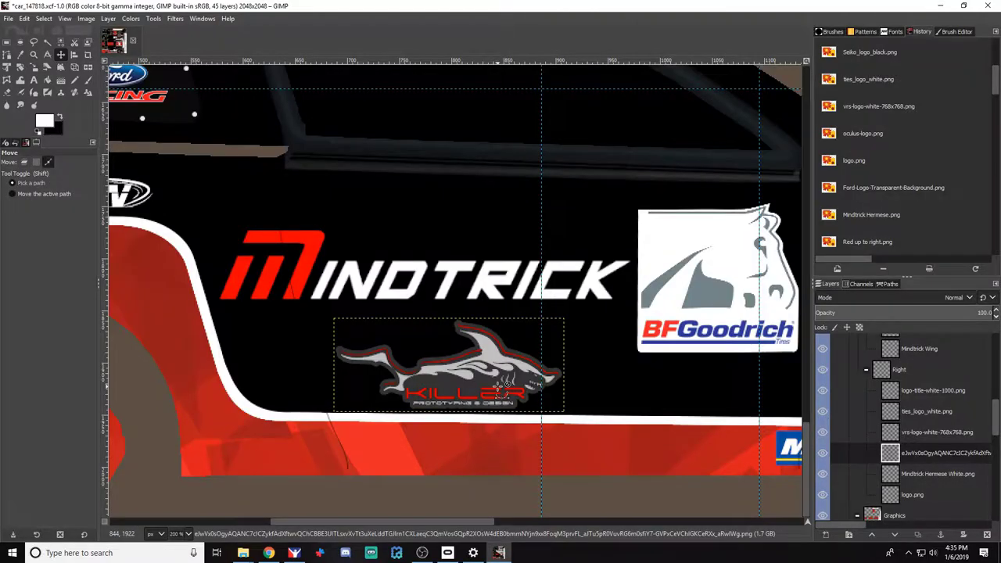
key(ctrl+s)
key(alt+Tab)
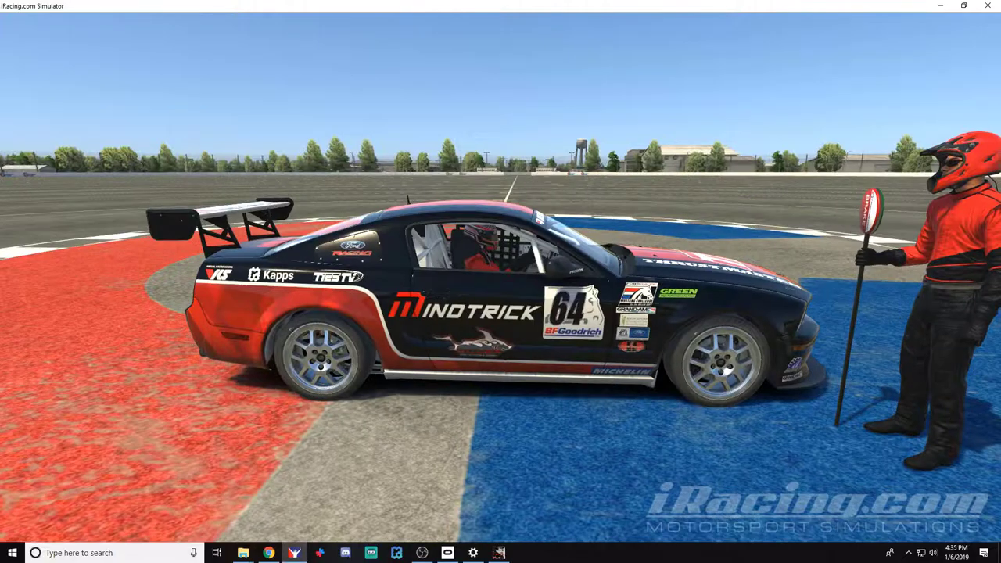
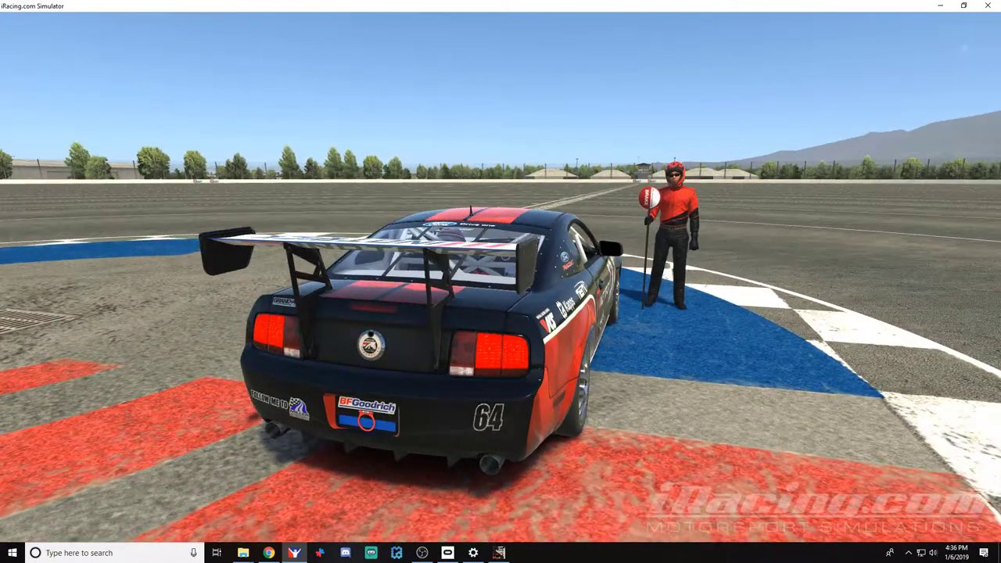
Swing the iRacing chase camera around the car to examine its rear end and side graphics
mouse_move(628, 395)
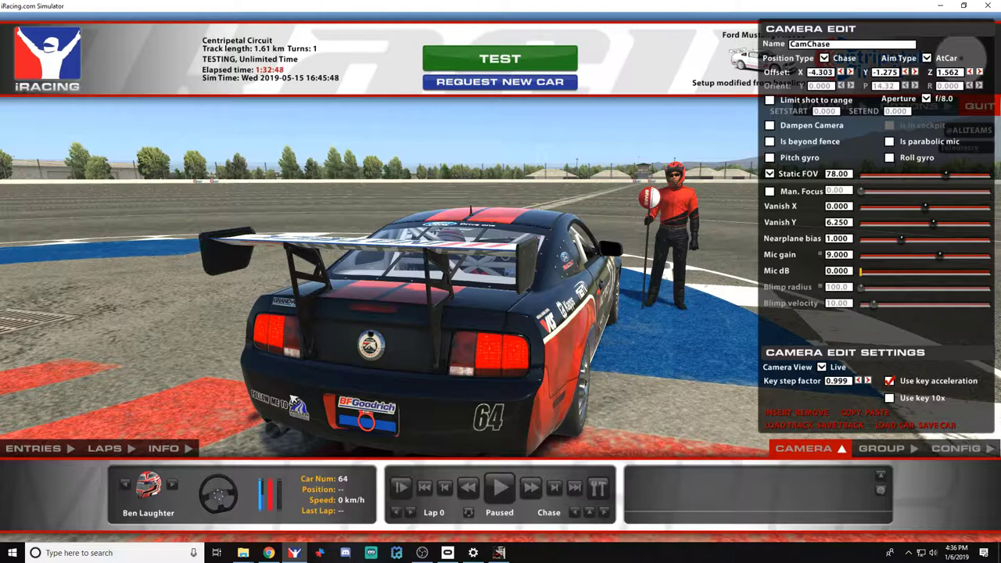
drag(290, 396, 382, 371)
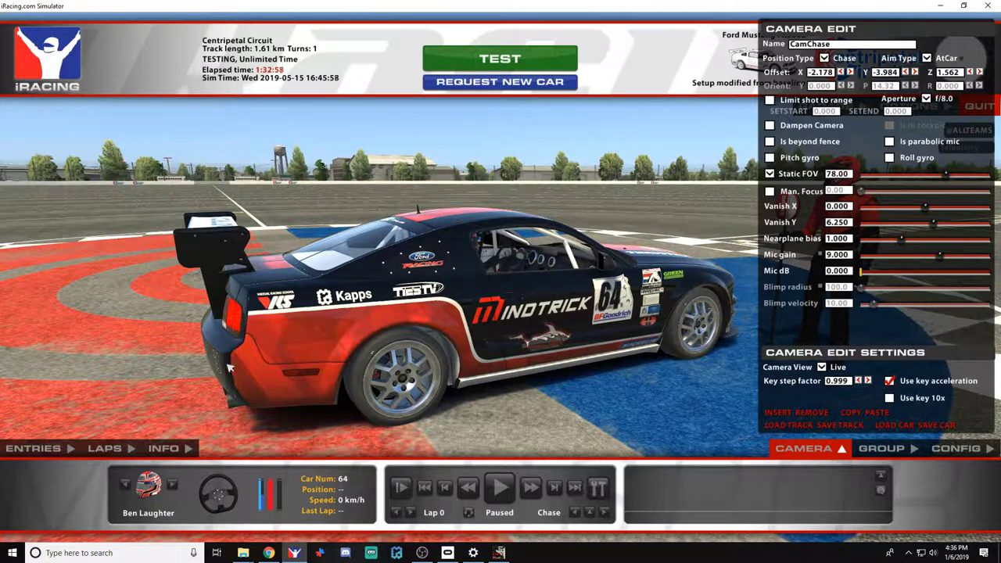
key(a)
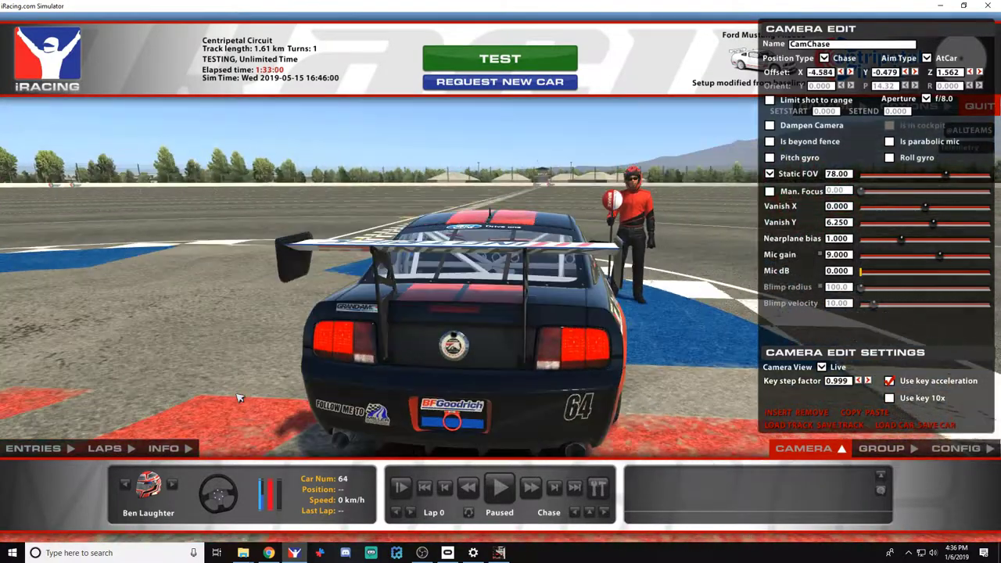
key(space)
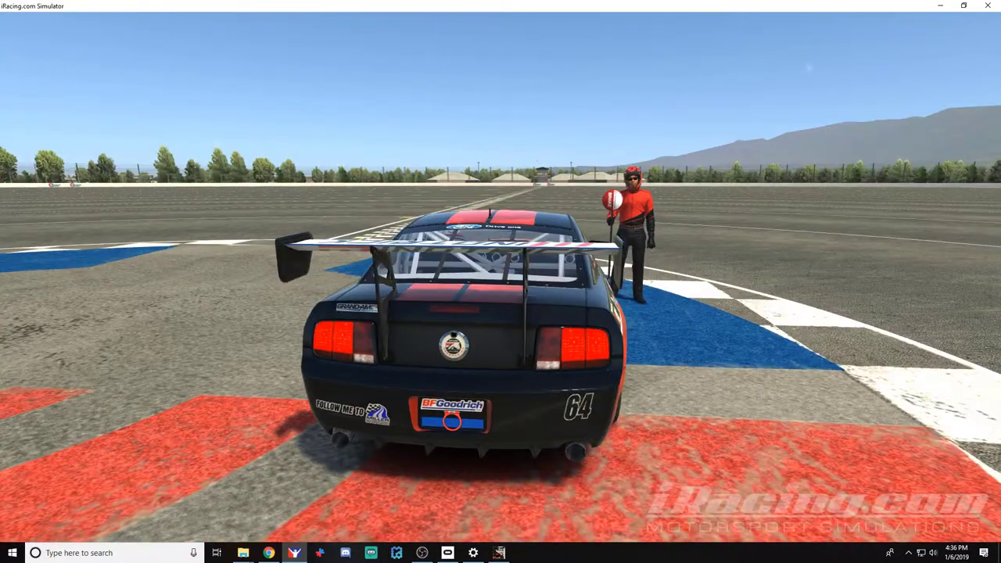
key(d)
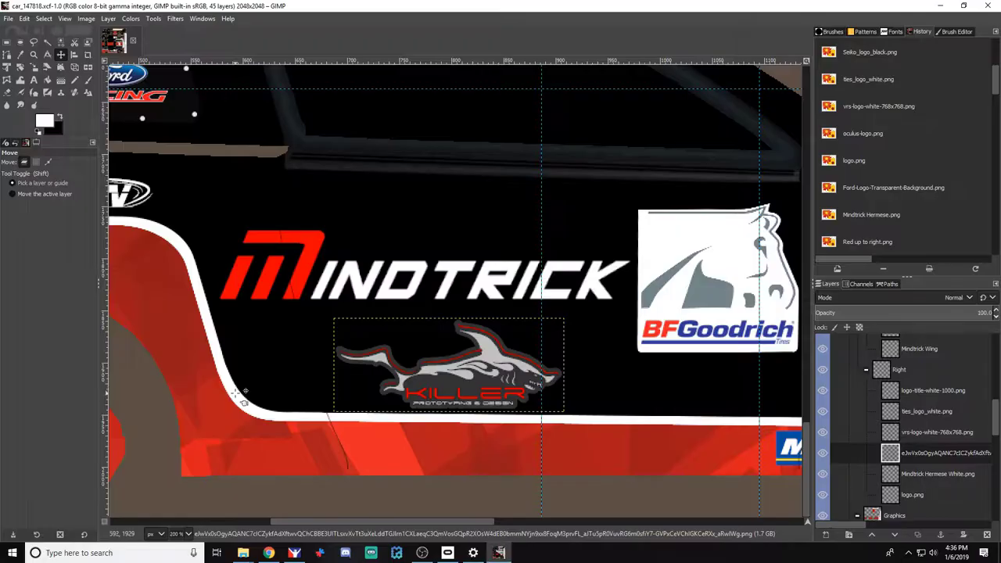
Draw a rectangular selection of about 76 × 25 px over the outer edge of the rear panel in GIMP
scroll(400, 302, down, 3)
scroll(401, 303, down, 3)
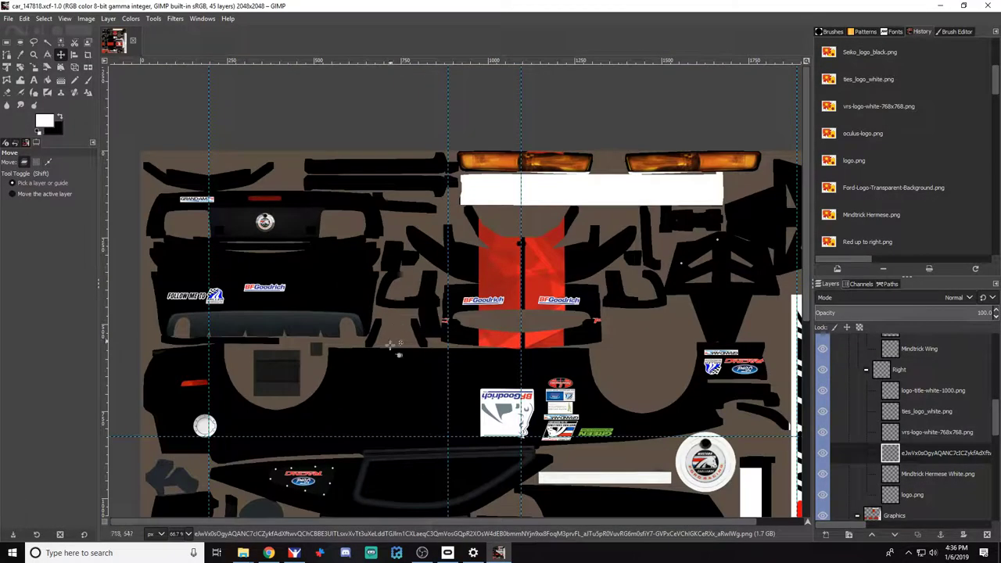
scroll(290, 274, up, 3)
scroll(284, 262, down, 1)
key(m)
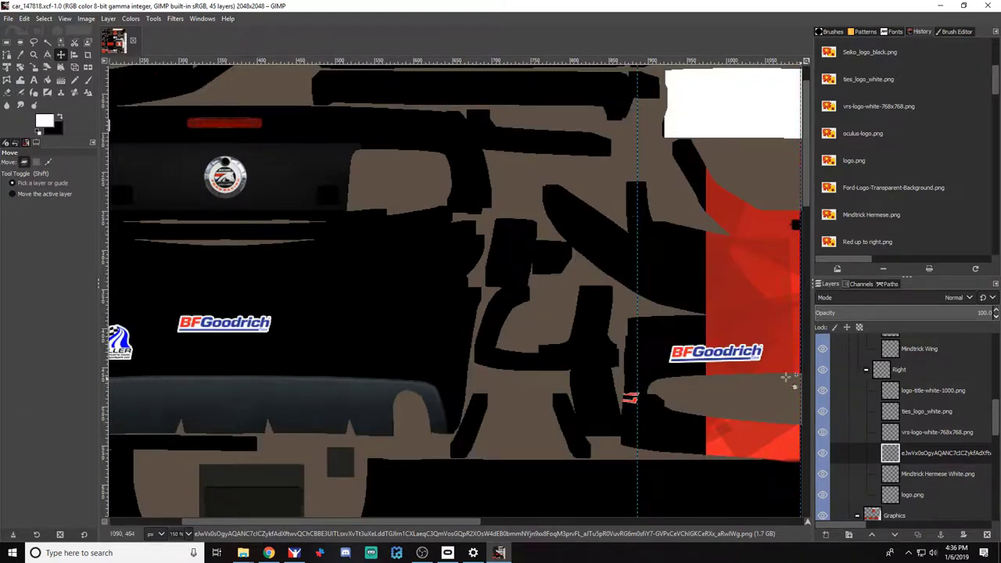
click(9, 54)
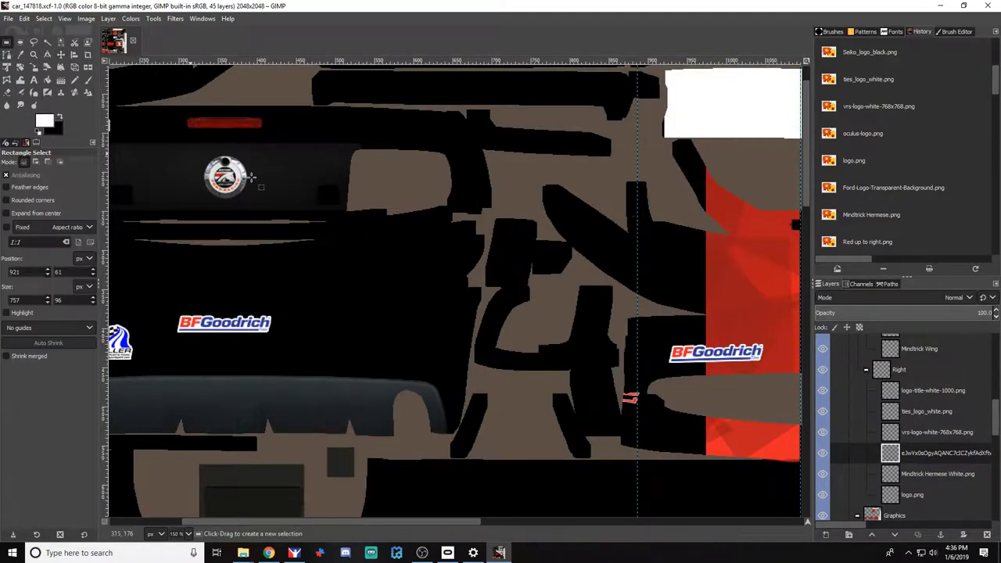
mouse_move(492, 165)
mouse_down()
mouse_move(433, 173)
mouse_move(429, 185)
mouse_up()
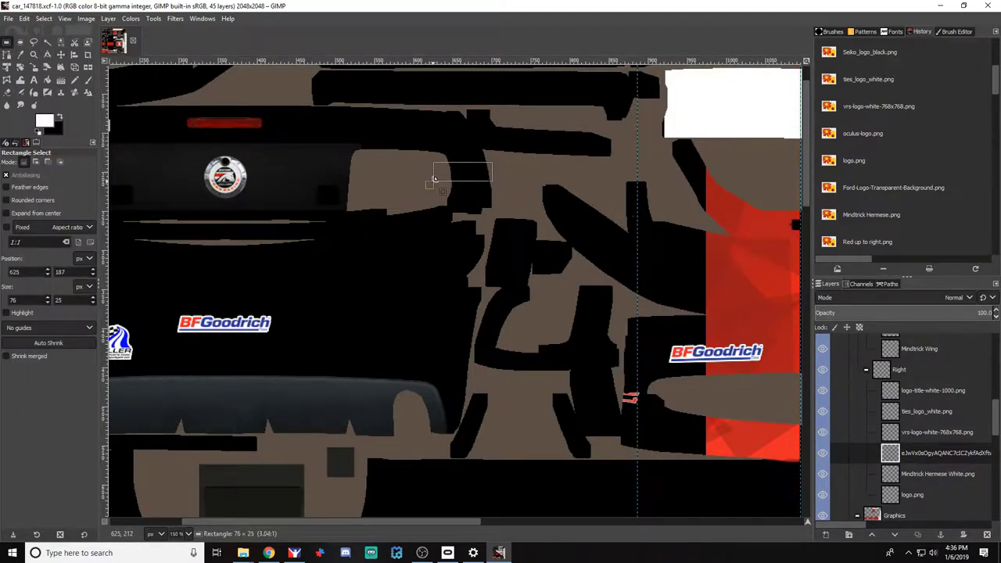
scroll(916, 448, up, 4)
scroll(916, 447, down, 5)
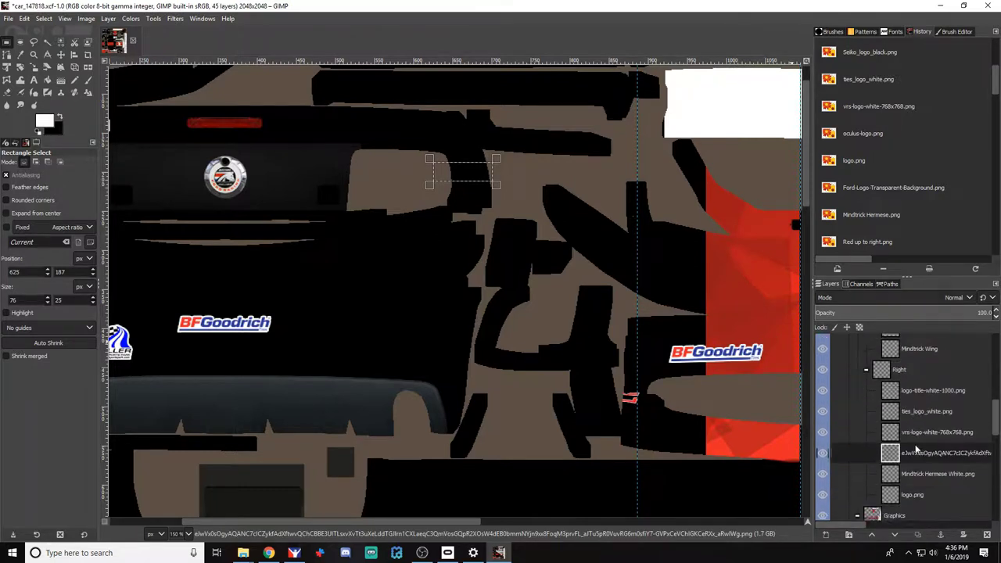
Create a layer group named Rear inside the Graphics group
click(907, 438)
click(850, 534)
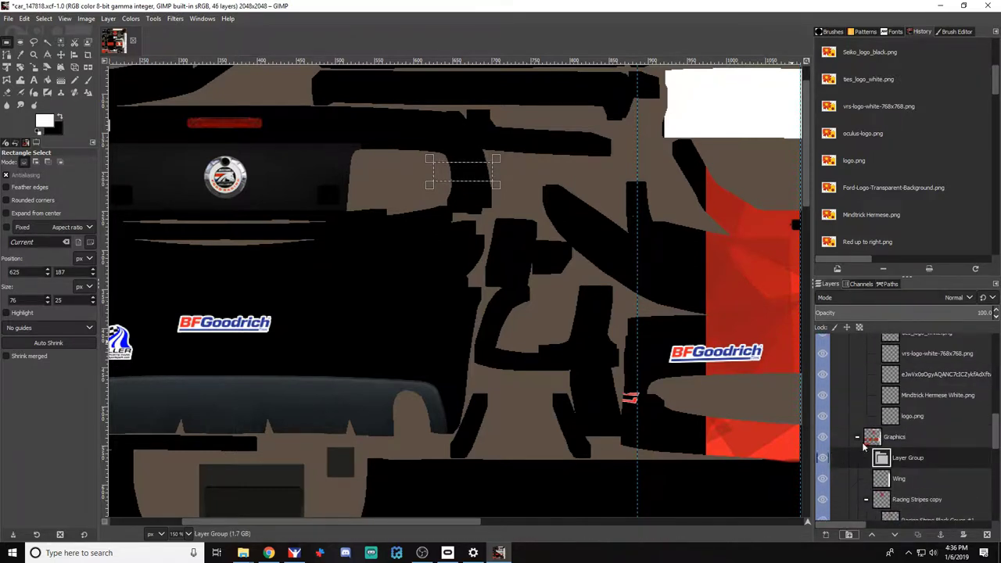
double_click(901, 465)
text(Rear)
key(Return)
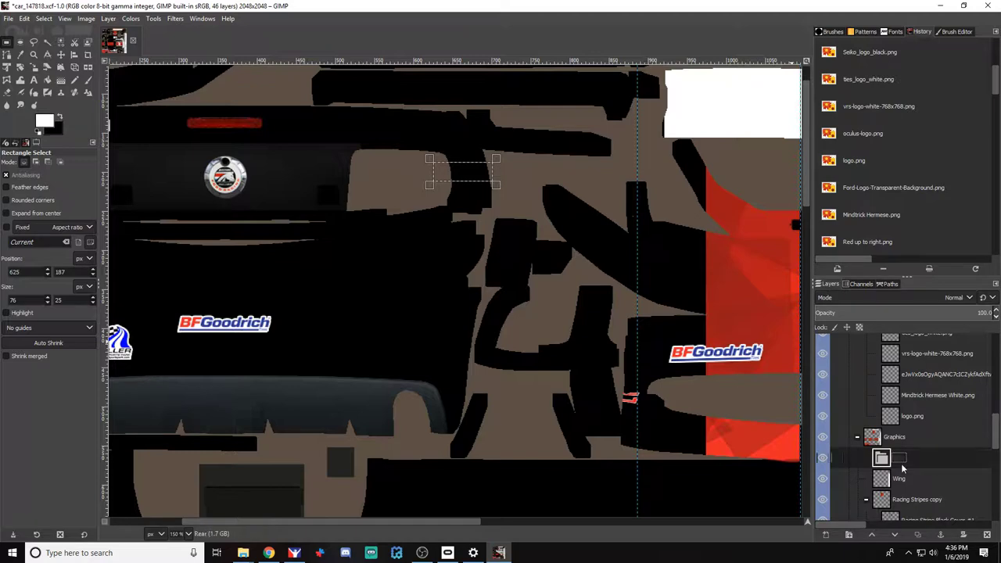
Add a transparent 2048 × 2048 px layer named White Stripe inside the Rear group
click(828, 534)
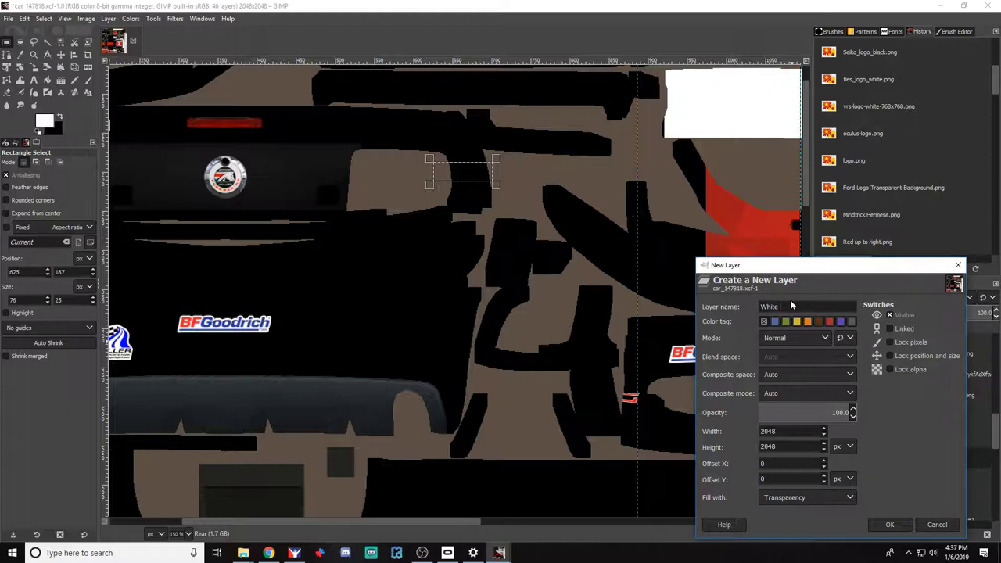
text(Stripe)
key(Return)
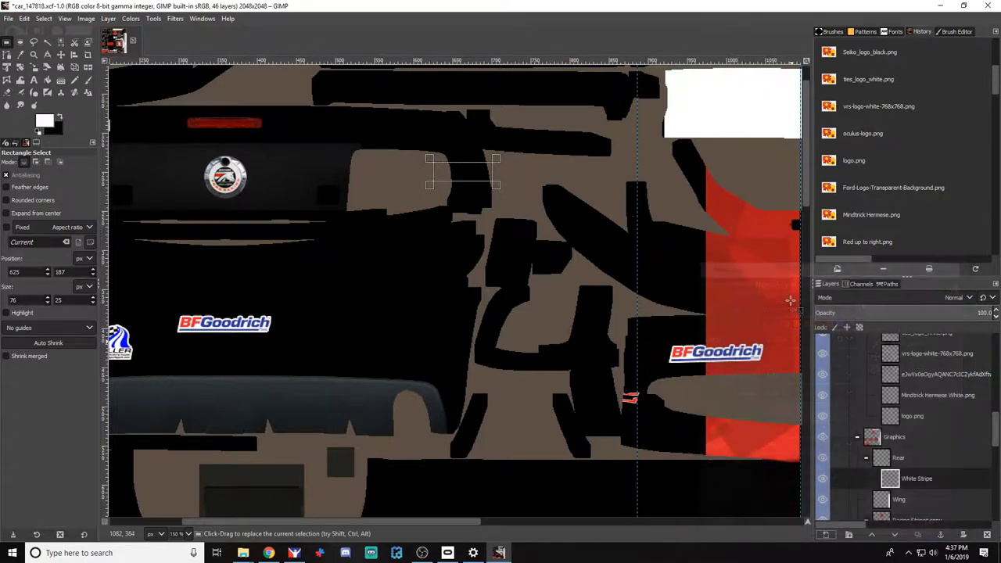
Extend the rectangular selection across the rear panel to about 695 × 43 px and paint it white
scroll(398, 325, down, 2)
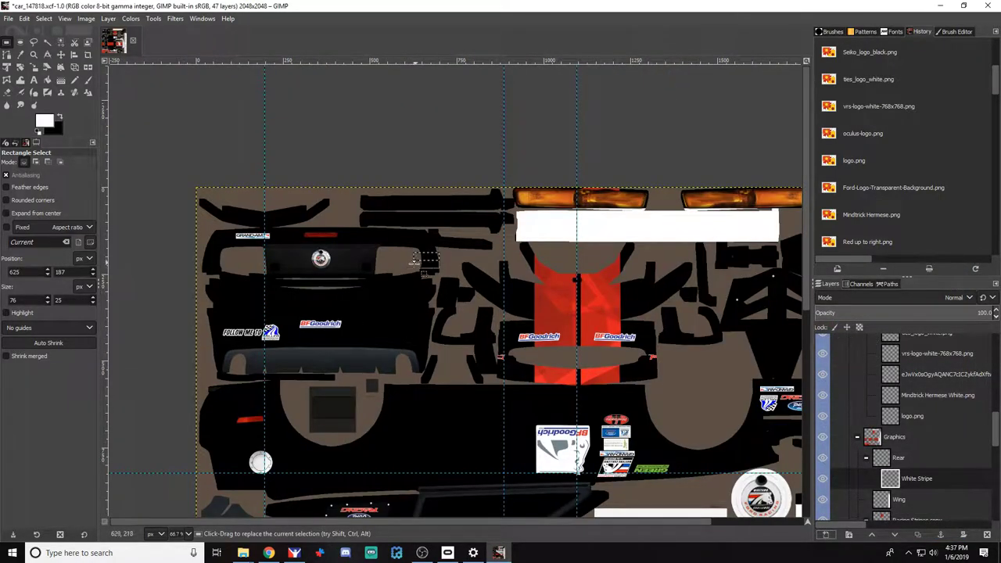
drag(439, 252, 198, 271)
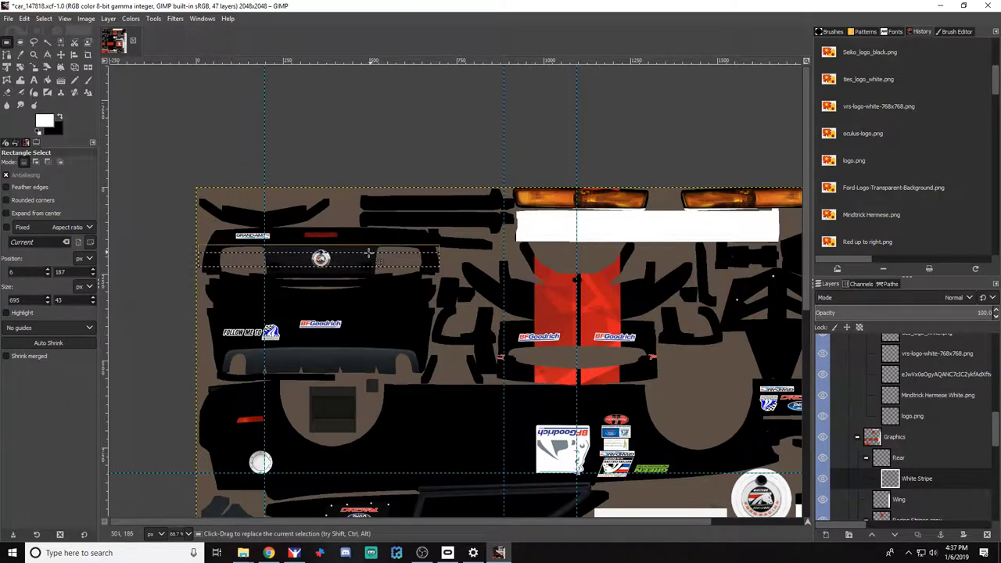
click(88, 79)
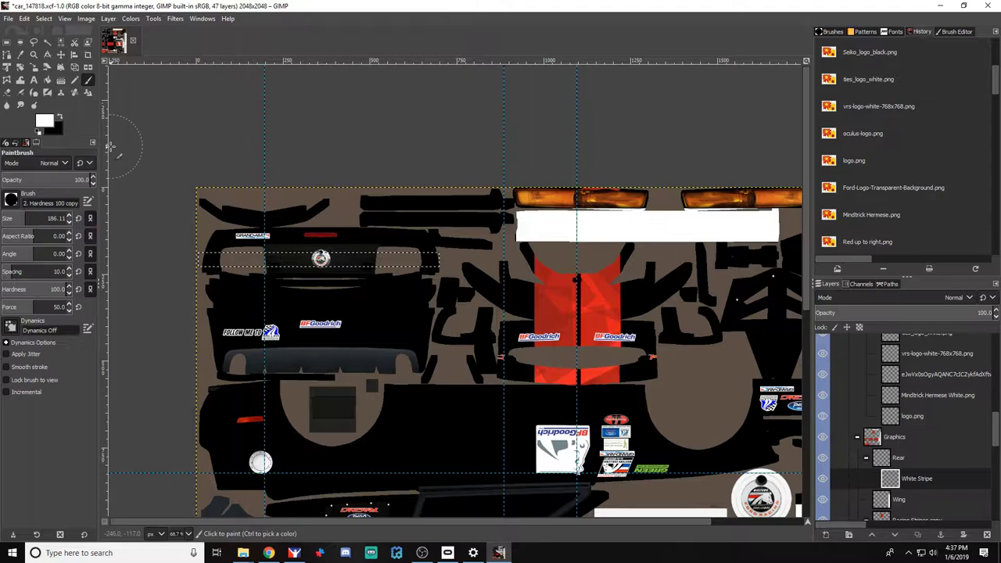
click(215, 262)
shift+click(430, 260)
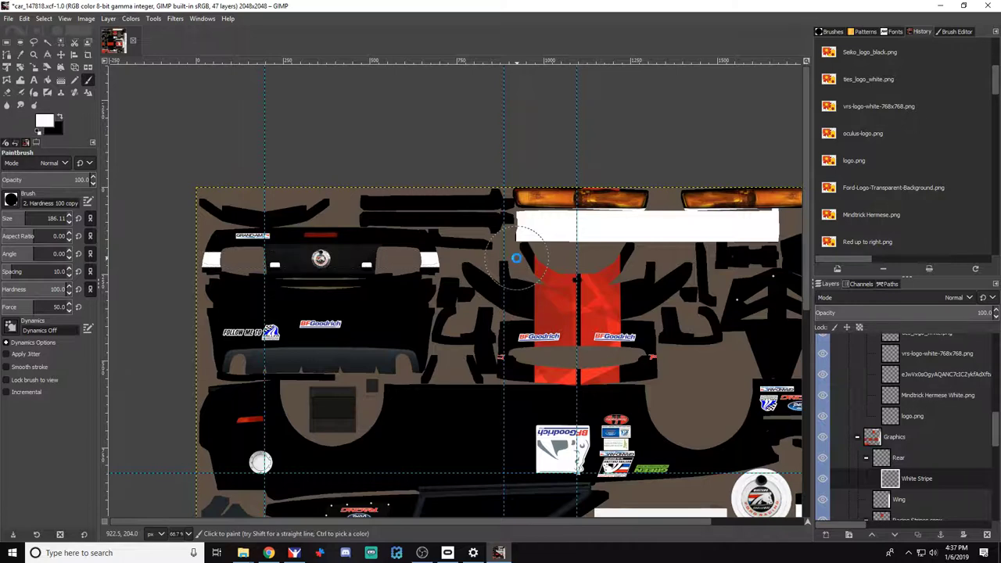
Export the paint and reload the car in iRacing to inspect the white stripe around the taillights
key(alt+Tab)
key(ctrl+r)
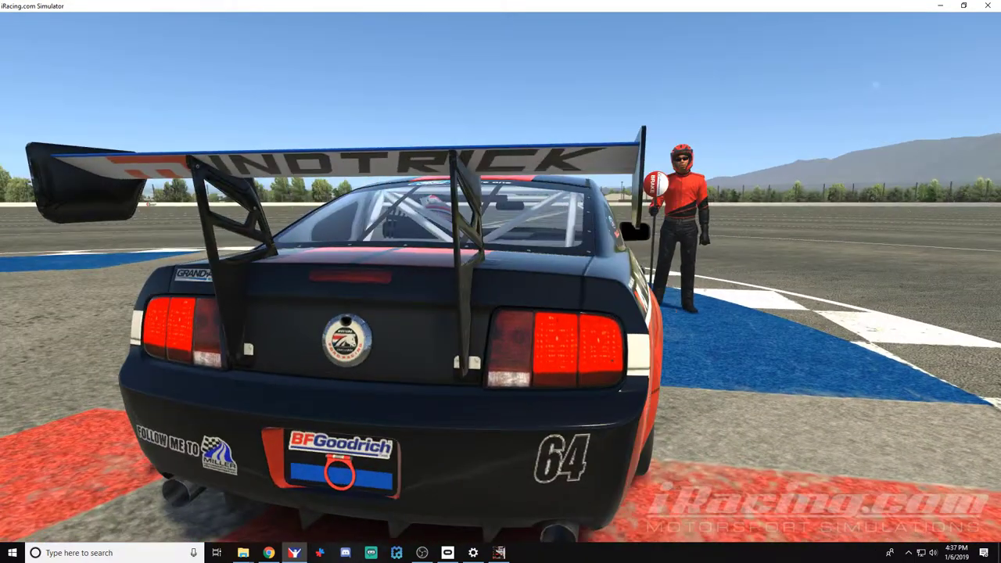
key(alt+Tab)
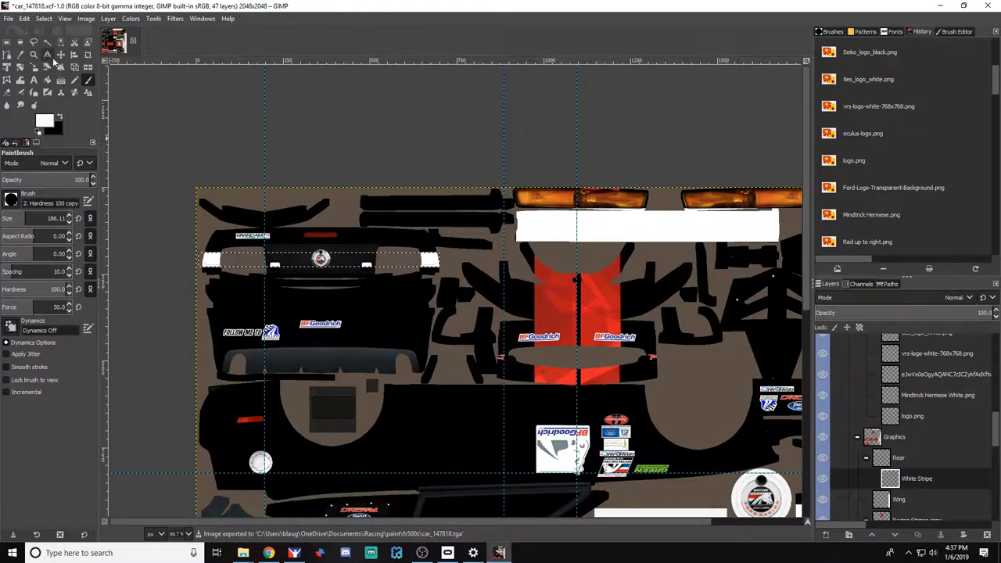
Clear the selection, nudge the White Stripe layer upward, and check its alignment on the car in iRacing
click(44, 19)
click(61, 55)
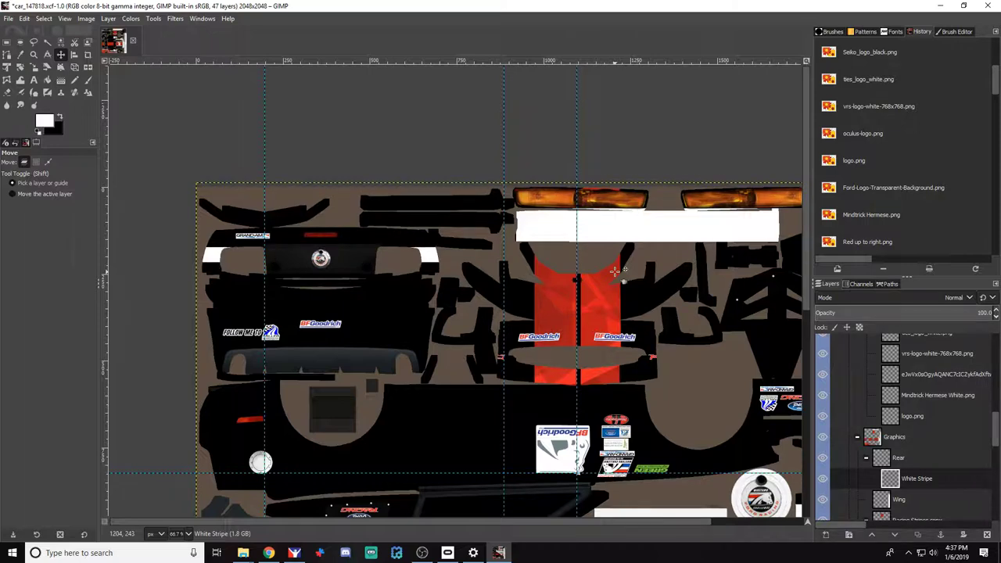
key(m)
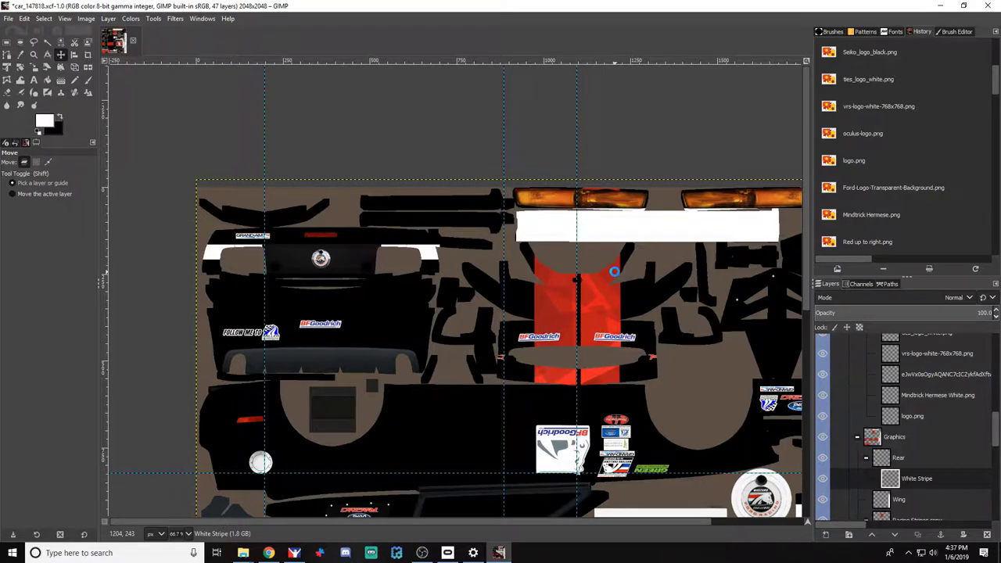
key(alt+Tab)
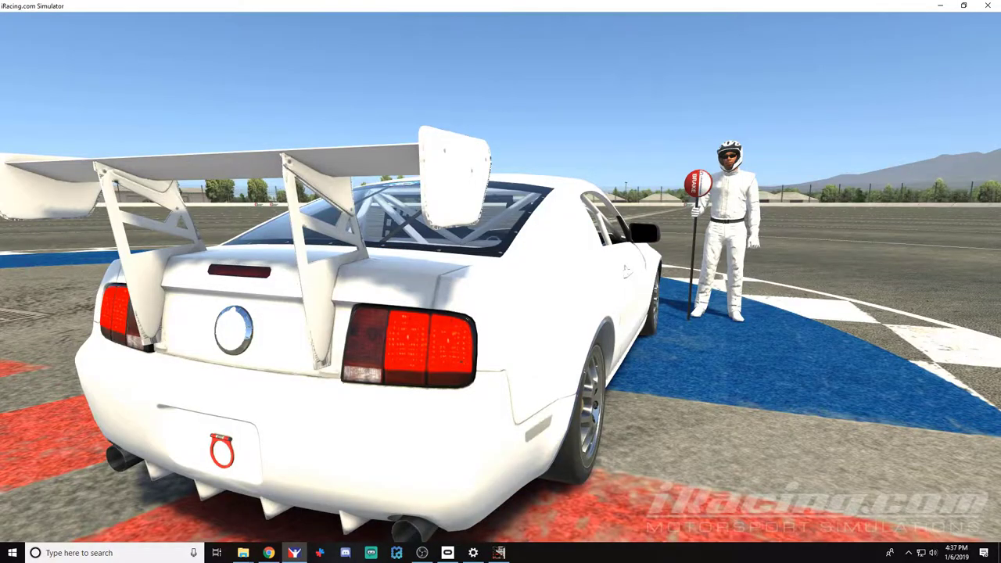
key(alt+Tab)
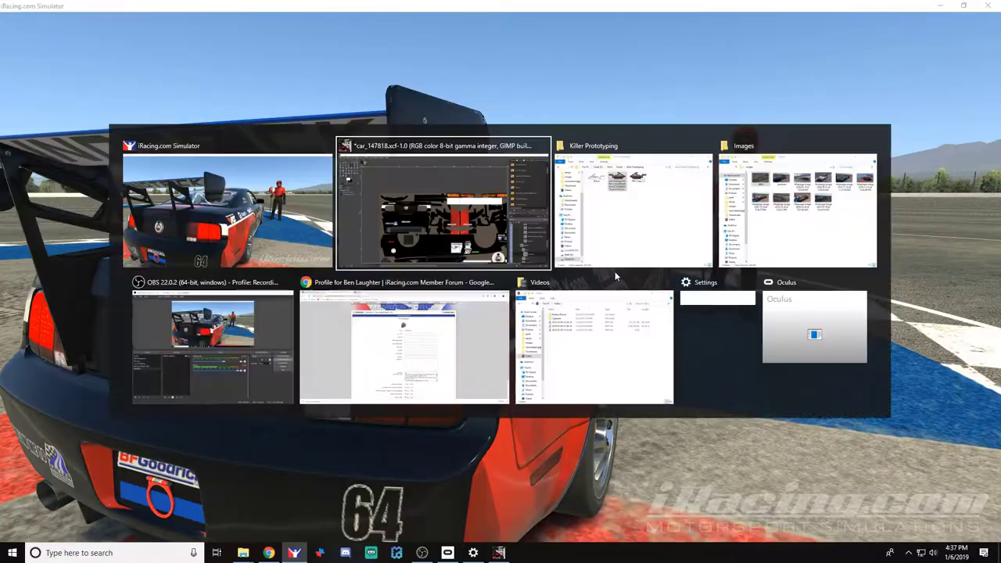
Nudge the White Stripe layer slightly down and export the paint to compare it with the side stripe in iRacing
drag(427, 246, 427, 250)
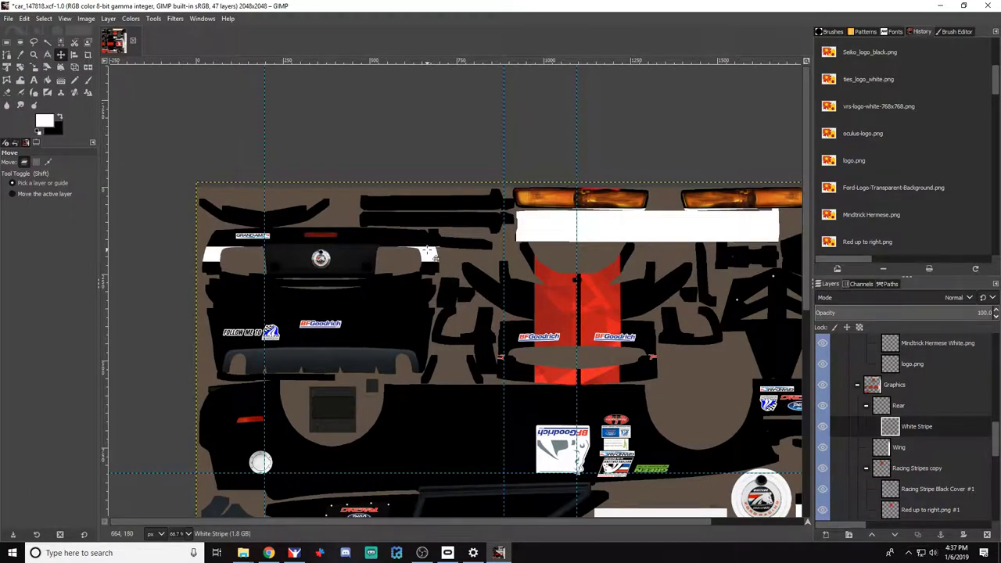
key(ctrl+e)
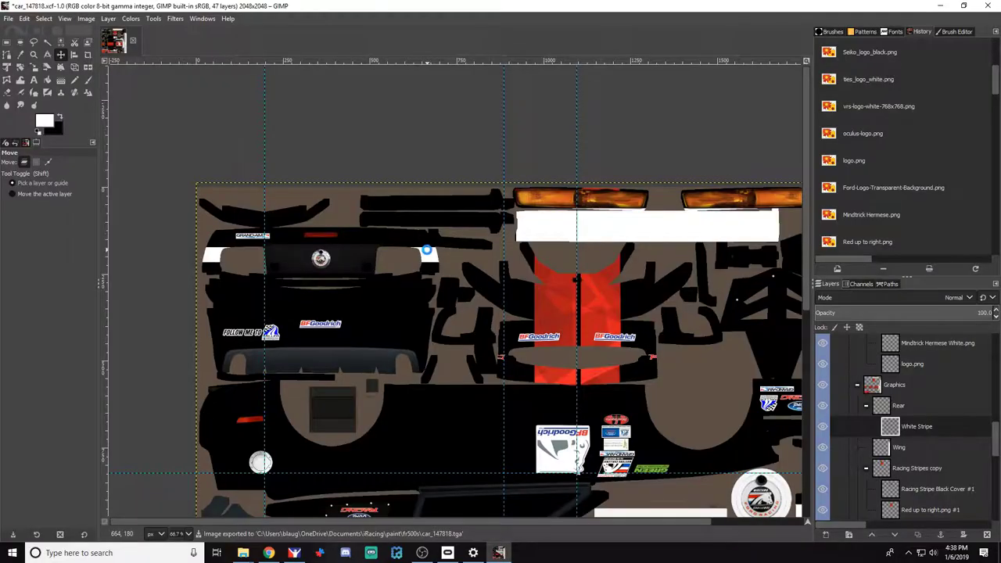
key(ctrl+e)
key(alt+Tab)
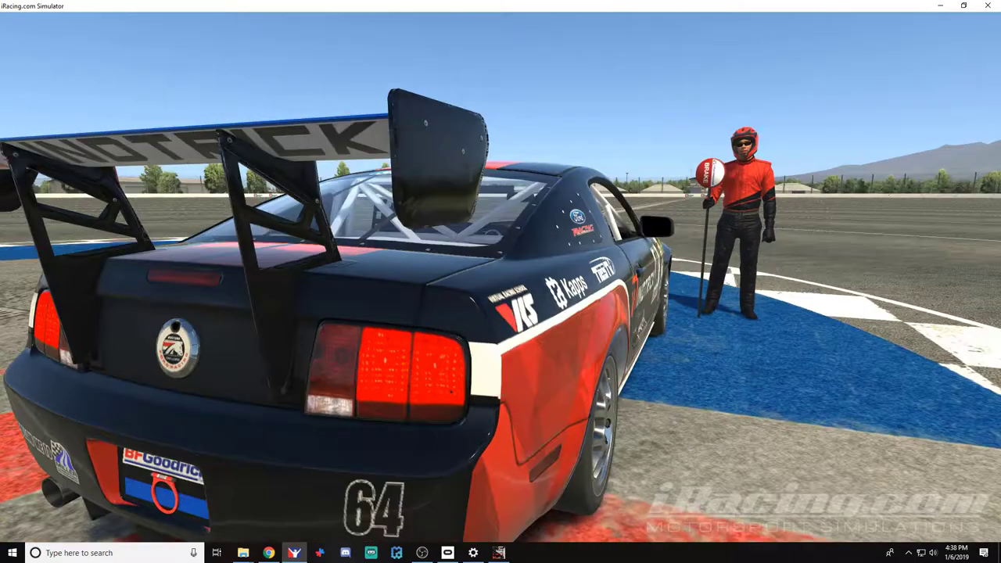
click(499, 553)
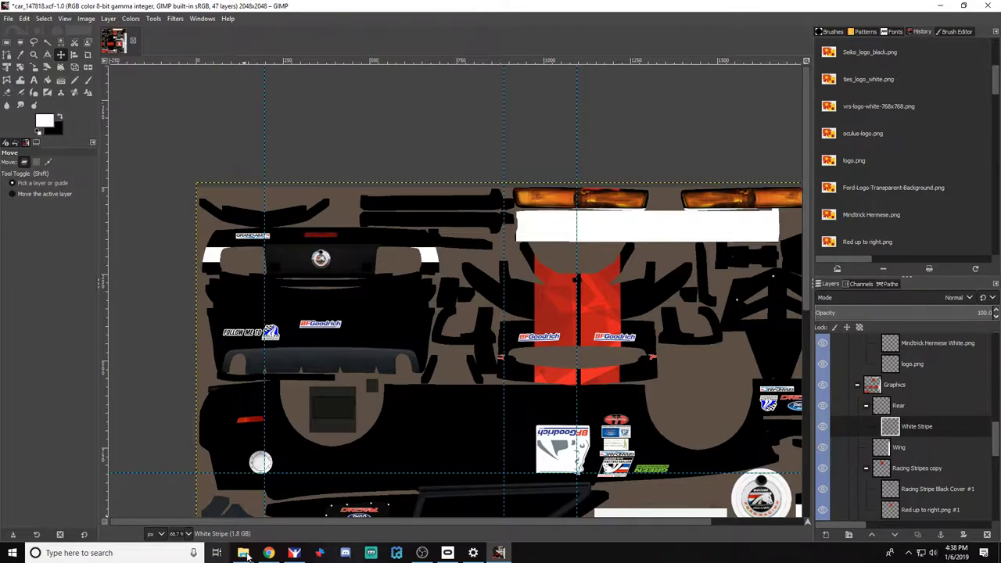
Switch to File Explorer, open Patterns & Shapes in Assets, and add the Red up to right image above the White Stripe layer in GIMP
mouse_move(243, 551)
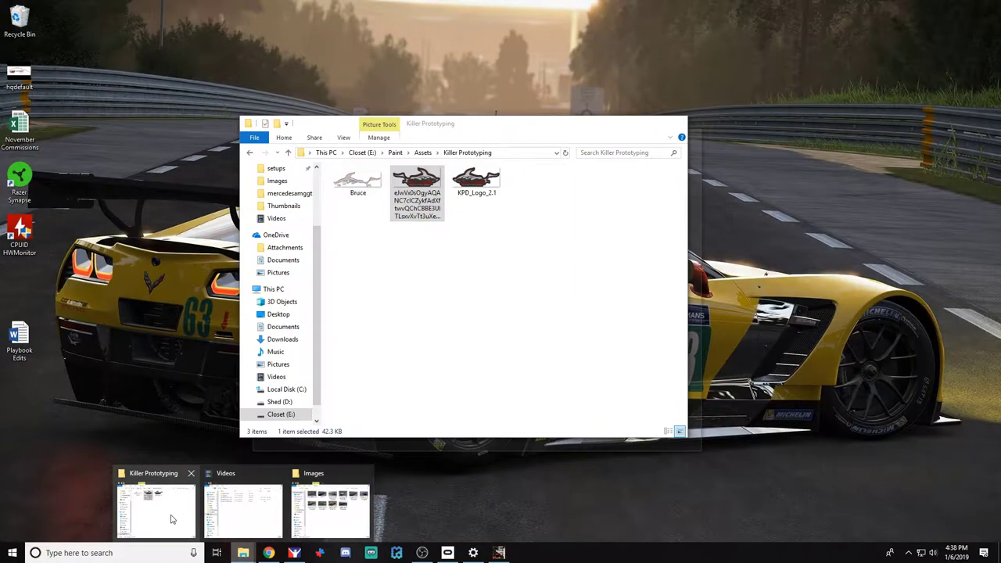
click(170, 518)
click(248, 152)
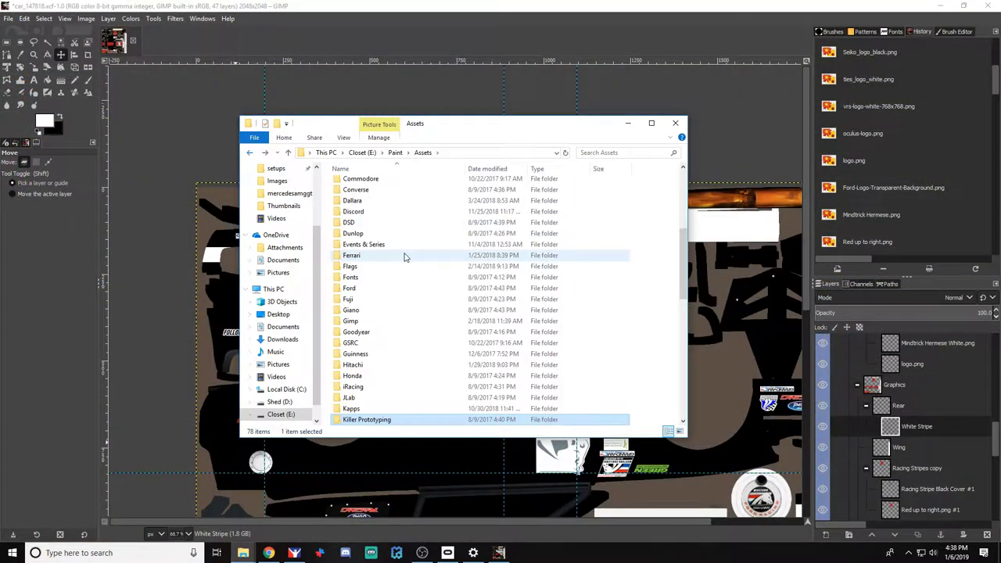
scroll(407, 273, down, 7)
click(386, 344)
double_click(386, 348)
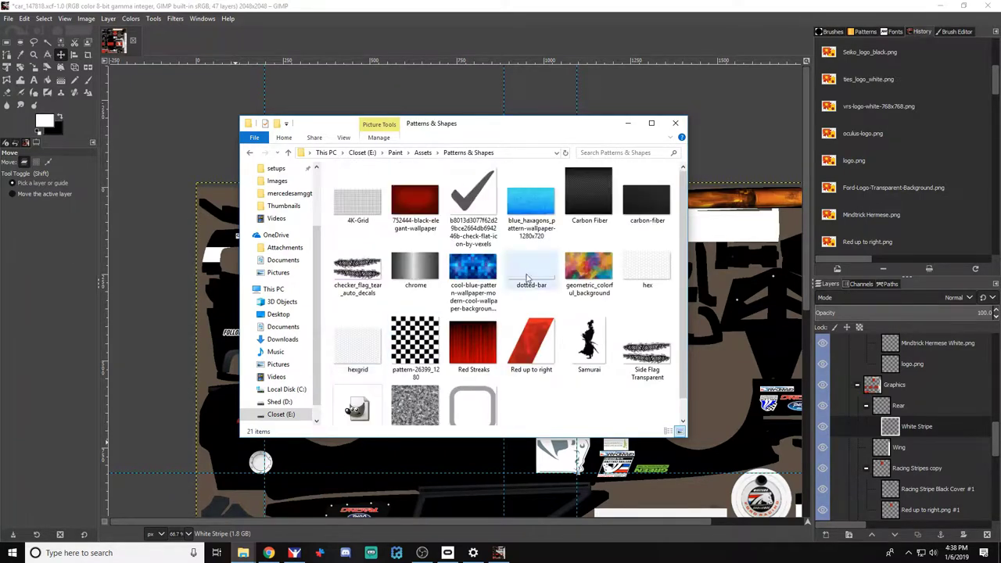
click(530, 331)
drag(528, 336, 229, 347)
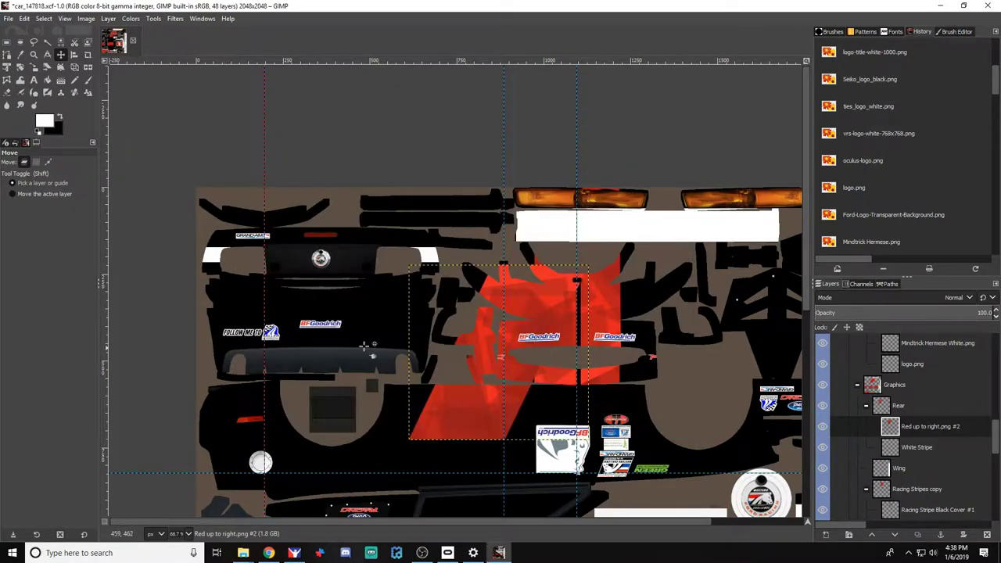
Rotate the Red up to right.png #2 layer and move it over the right part of the rear bumper
click(20, 67)
click(440, 393)
drag(439, 393, 560, 381)
key(Return)
scroll(560, 383, up, 2)
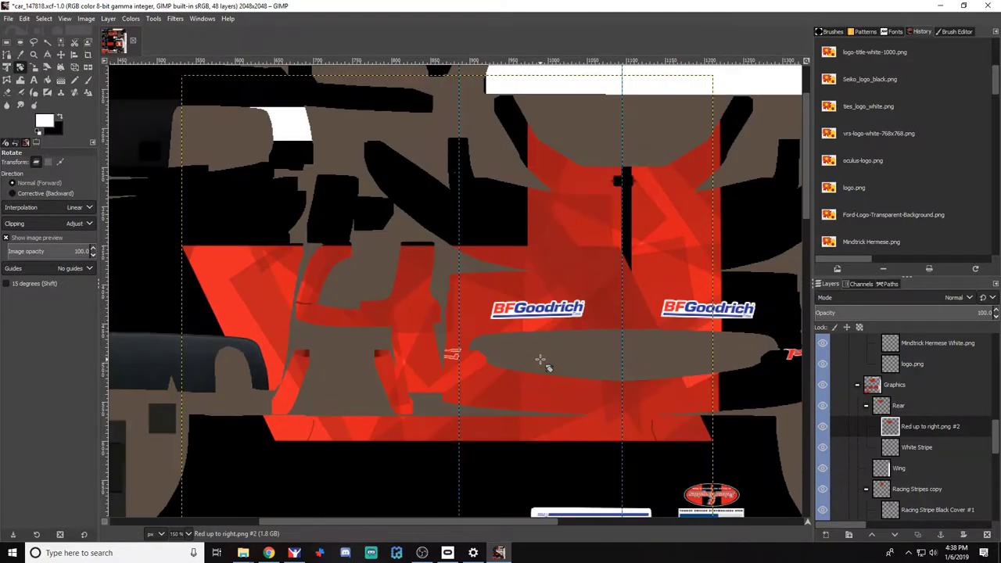
click(61, 55)
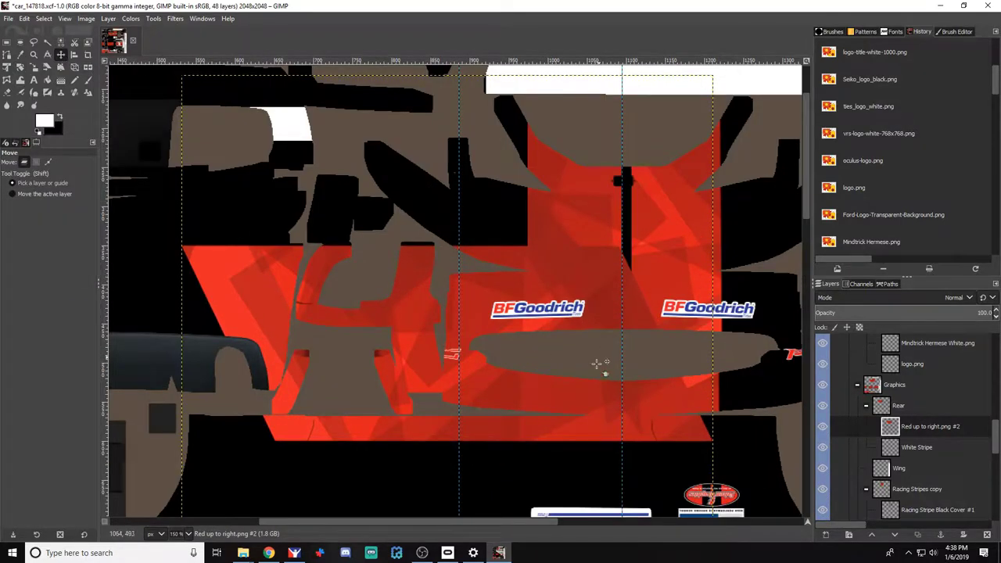
drag(583, 368, 312, 263)
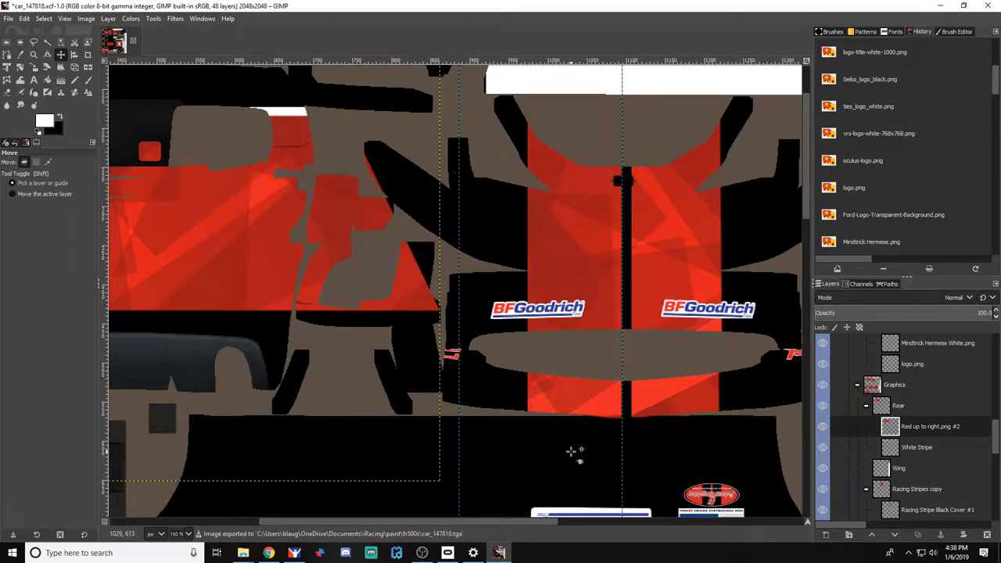
Switch to the iRacing simulator and inspect the red graphic on the car's rear bumper and side
key(alt+Tab)
key(Tab)
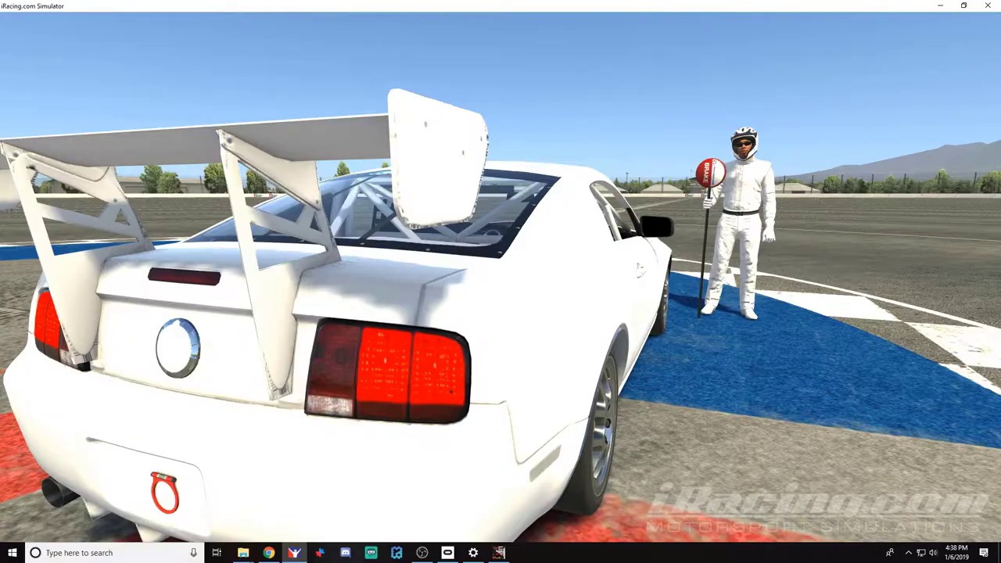
key(alt+Tab)
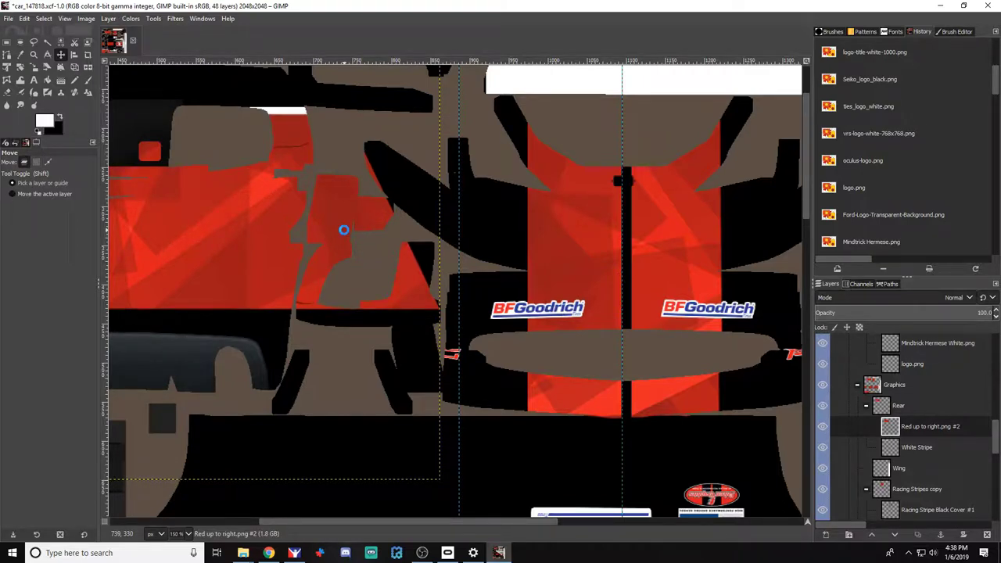
key(alt+Tab)
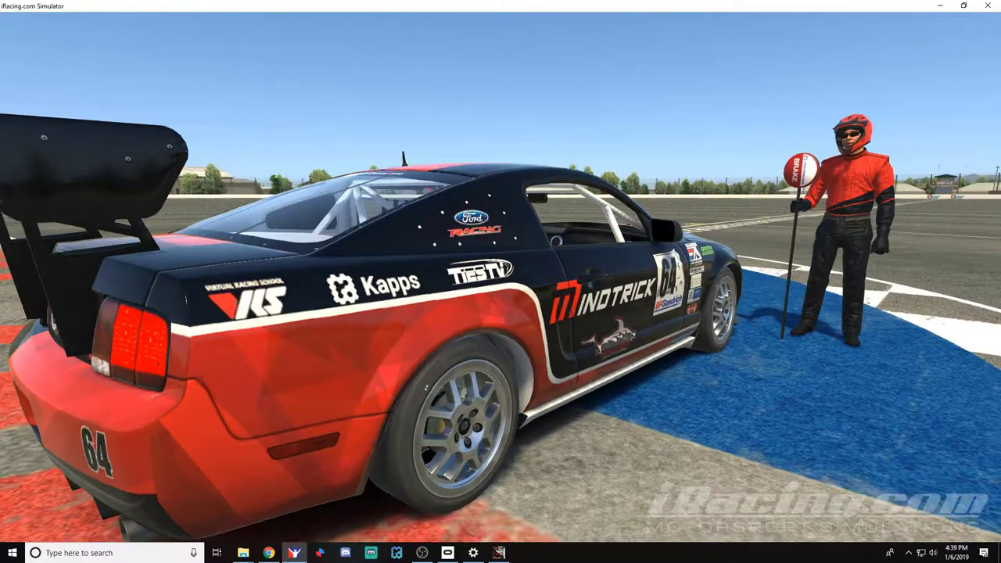
key(alt+Tab)
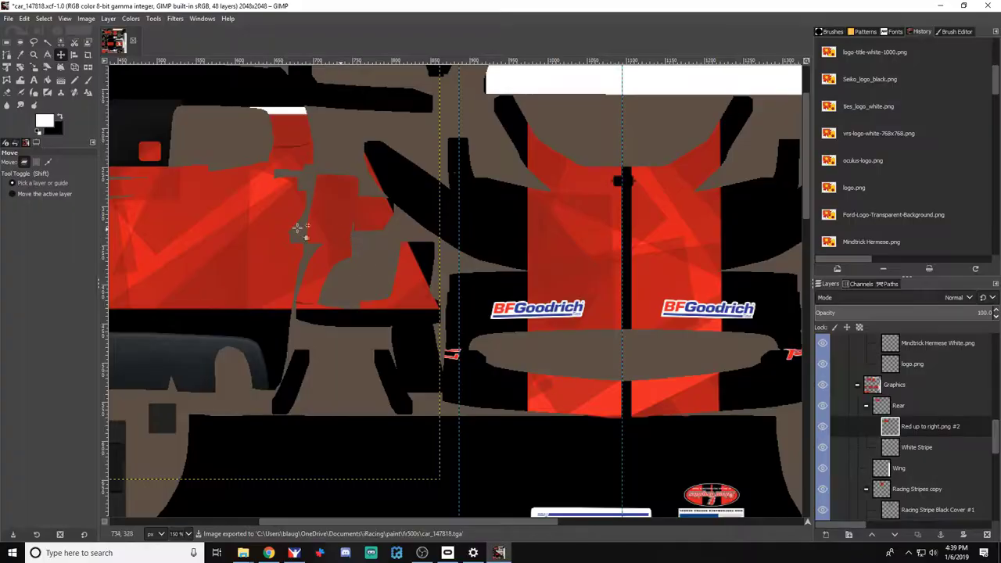
Link the Red up to right.png #2 and White Stripe layers and nudge them slightly upward
click(837, 446)
click(836, 427)
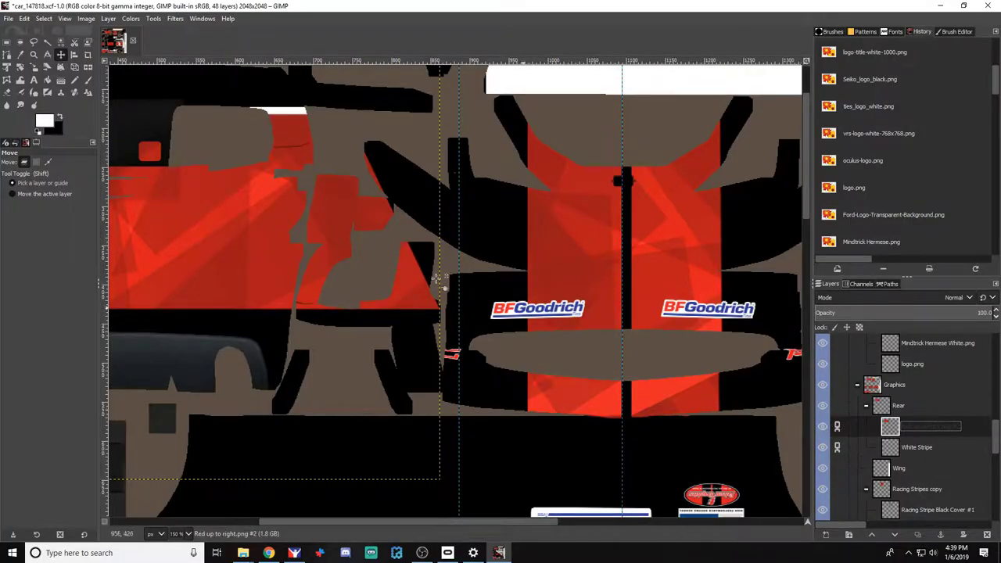
key(Up)
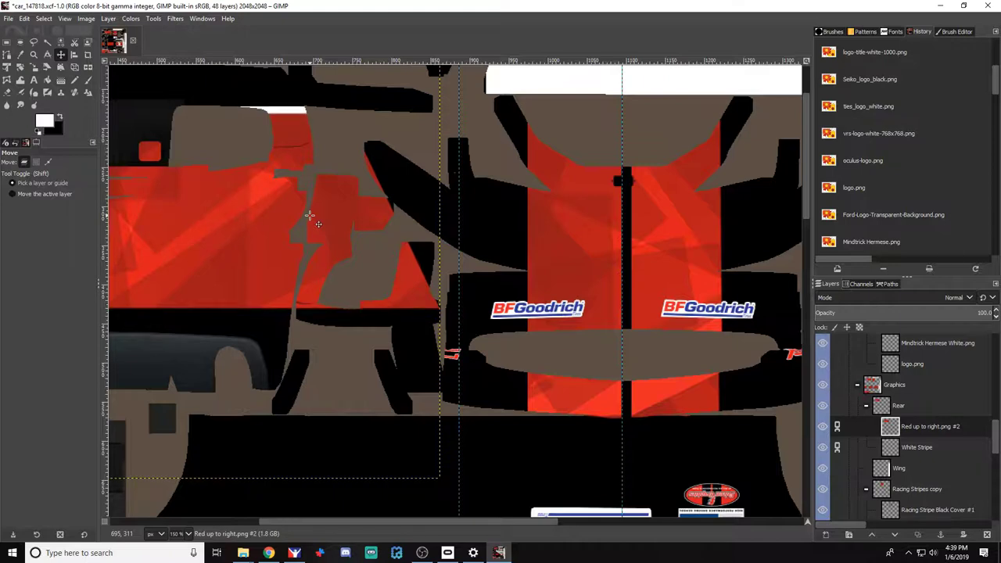
Export the updated texture and check the car's rear in the iRacing simulator
key(ctrl+s)
key(alt+Tab)
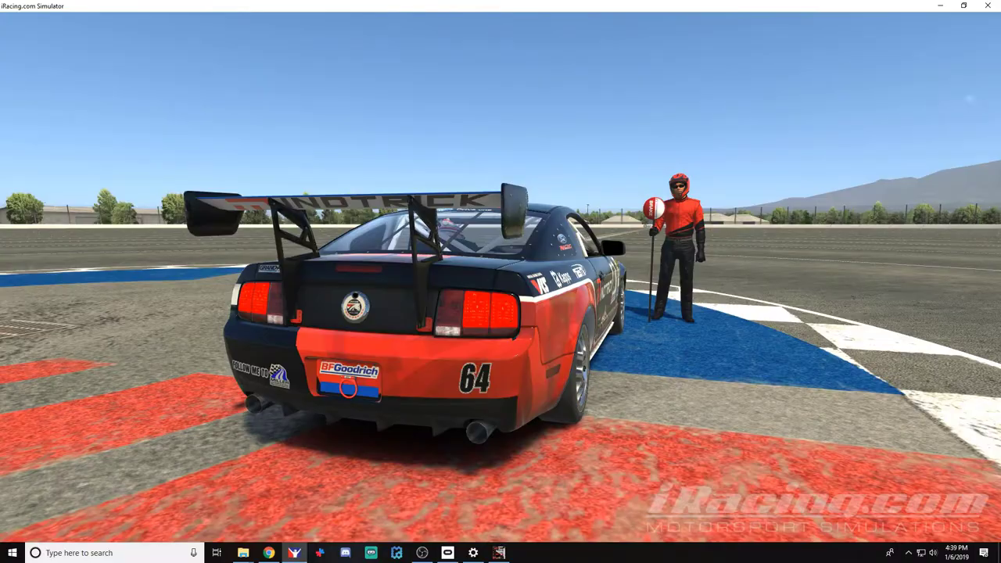
key(alt+Tab)
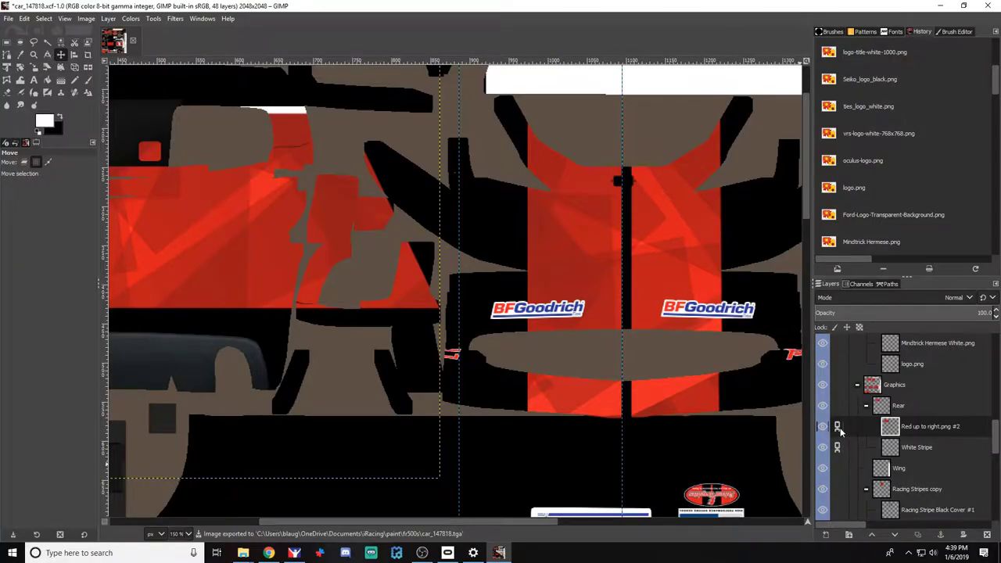
Duplicate the unlinked Red up to right.png #2 layer and shift the copy left until it covers the bumper's left end
drag(470, 522, 195, 525)
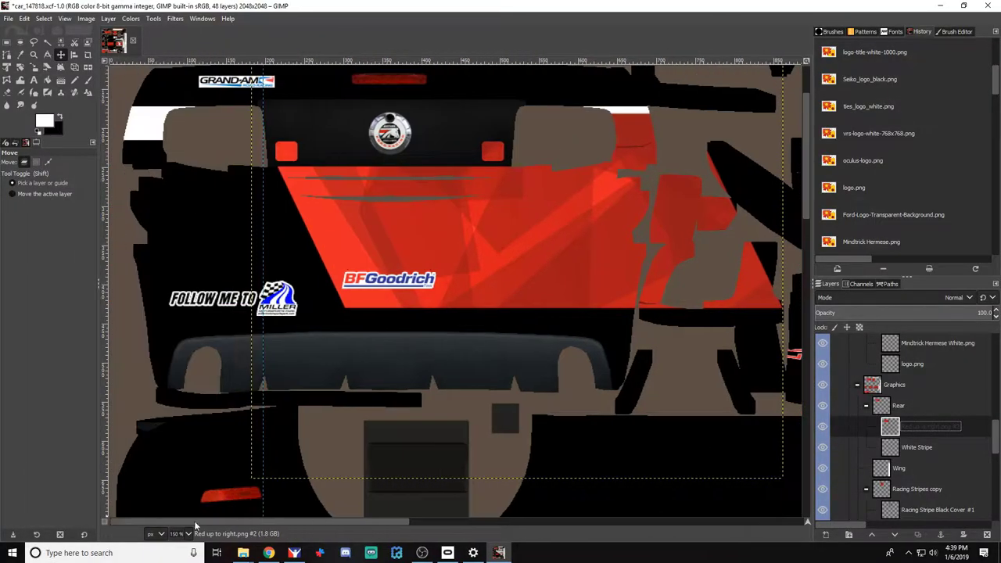
right_click(912, 430)
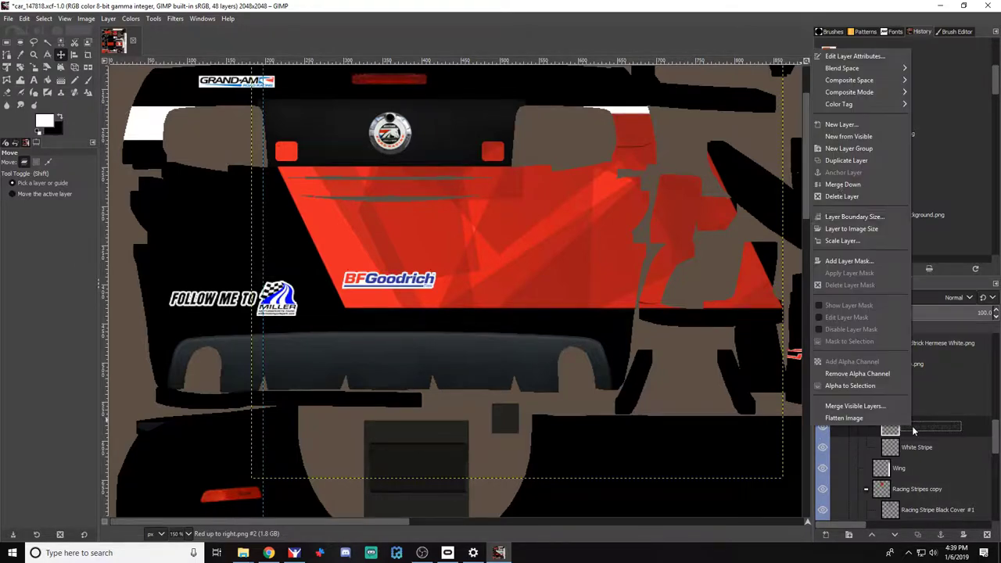
click(845, 136)
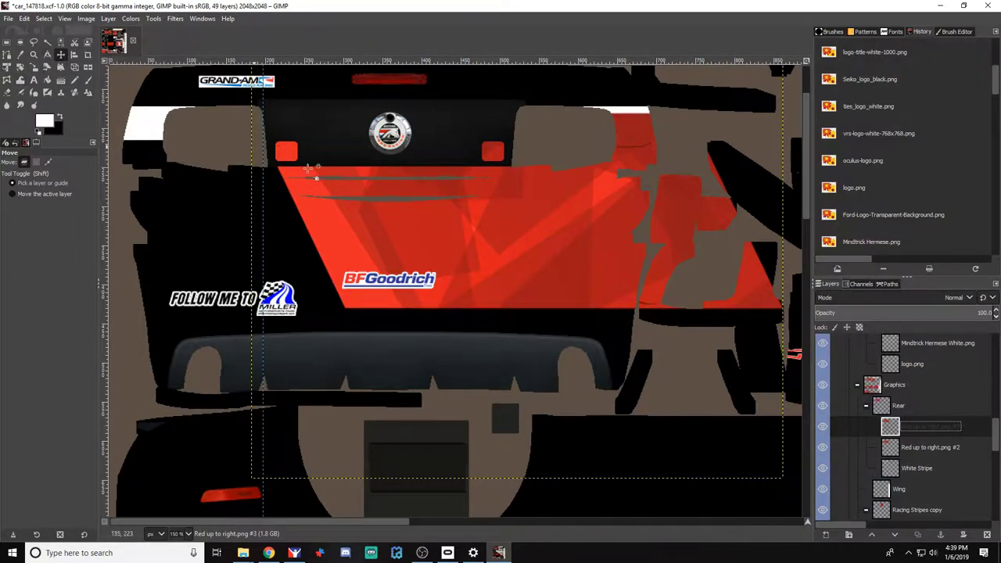
click(423, 225)
key(shift+Left)
key(shift+Left)
key(shift+Left)
key(shift+Left)
key(shift+Left)
key(shift+Left)
key(shift+Left)
key(shift+Left)
key(shift+Left)
key(shift+Left)
key(shift+Left)
key(shift+Left)
key(shift+Left)
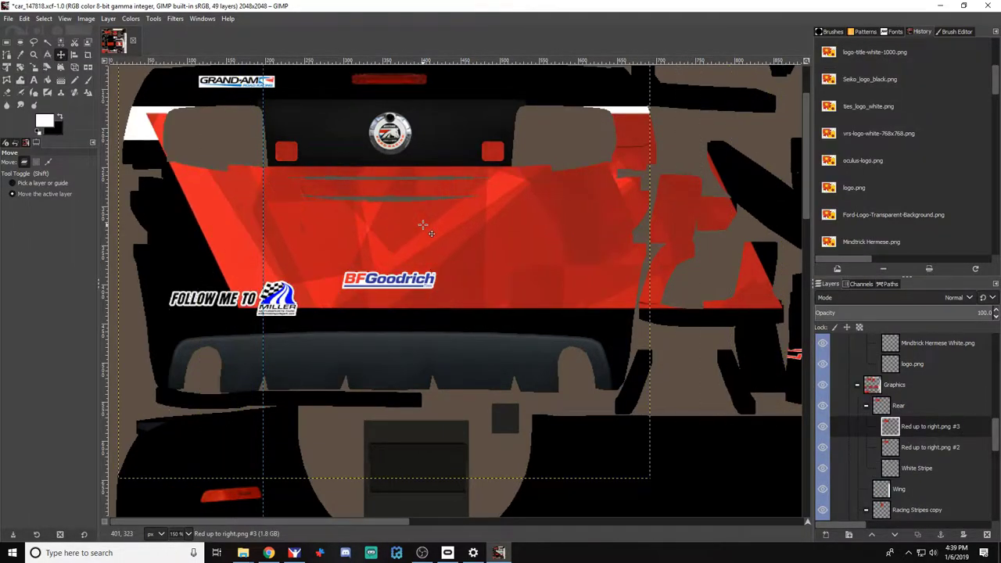
key(Left)
key(Left)
key(Left)
key(Left)
key(Left)
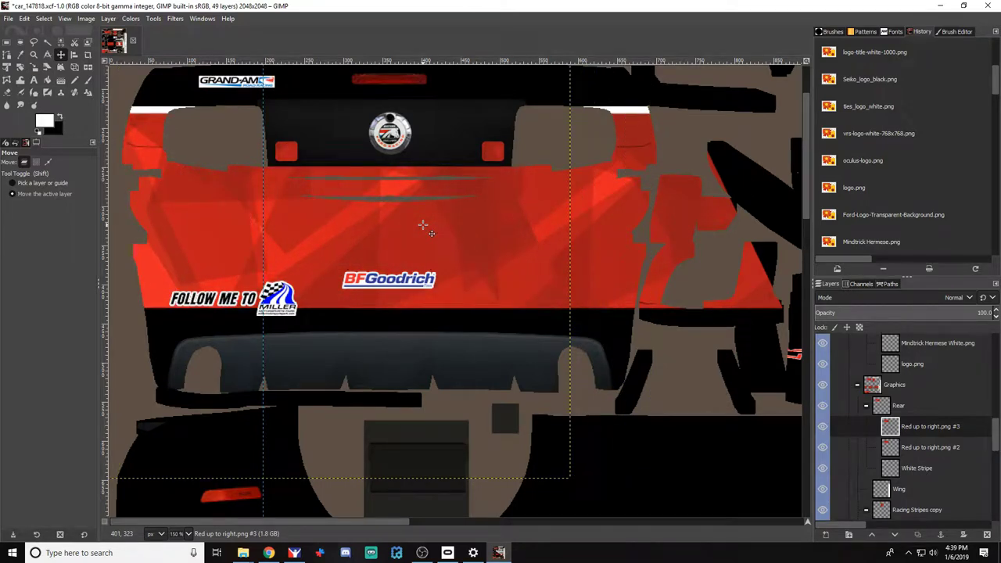
Duplicate the Red up to right.png #3 layer and shift the copy down over the lower left part of the rear bumper
right_click(905, 430)
click(839, 161)
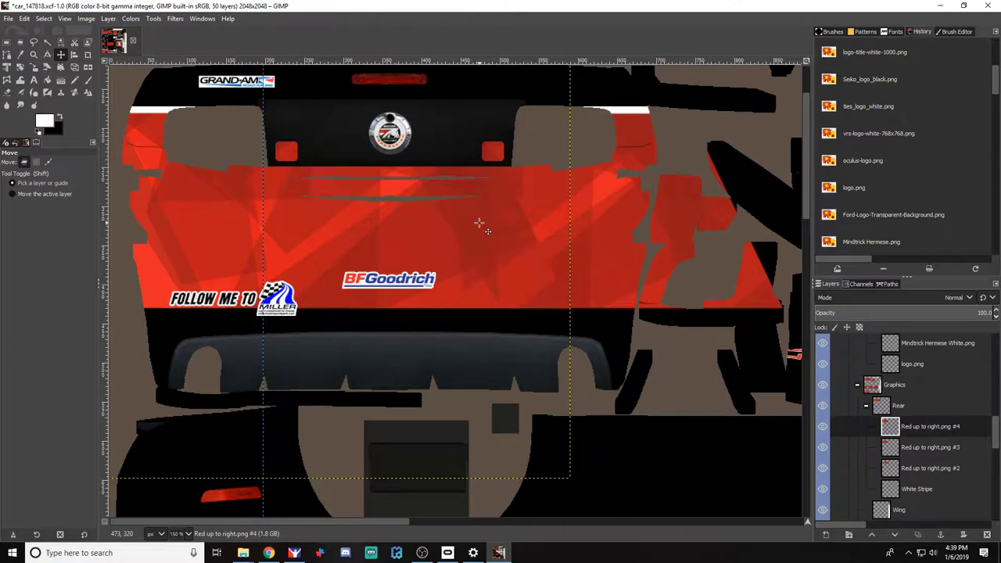
key(Down)
key(Down)
key(Down)
key(Down)
key(Down)
key(Down)
key(Down)
key(Down)
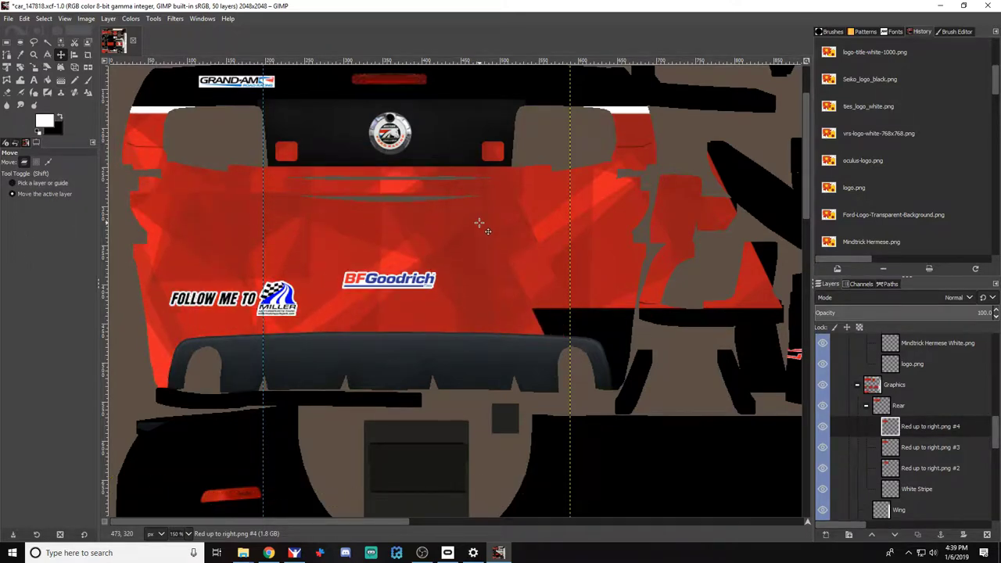
key(Down)
key(Down)
key(Down)
key(Down)
key(Down)
key(Down)
key(Down)
key(Down)
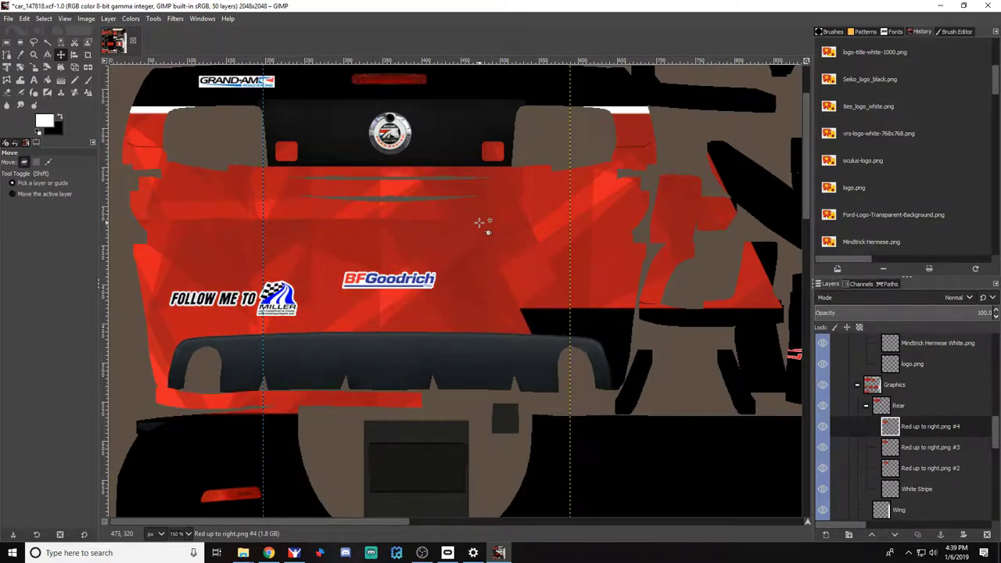
key(Up)
key(Up)
key(Up)
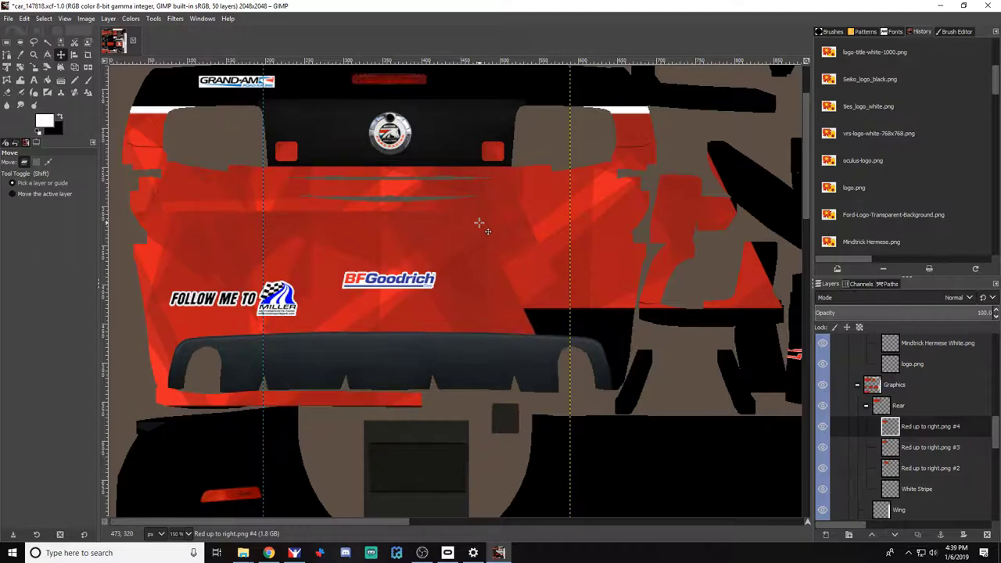
key(Down)
key(Down)
key(Down)
key(Down)
key(Down)
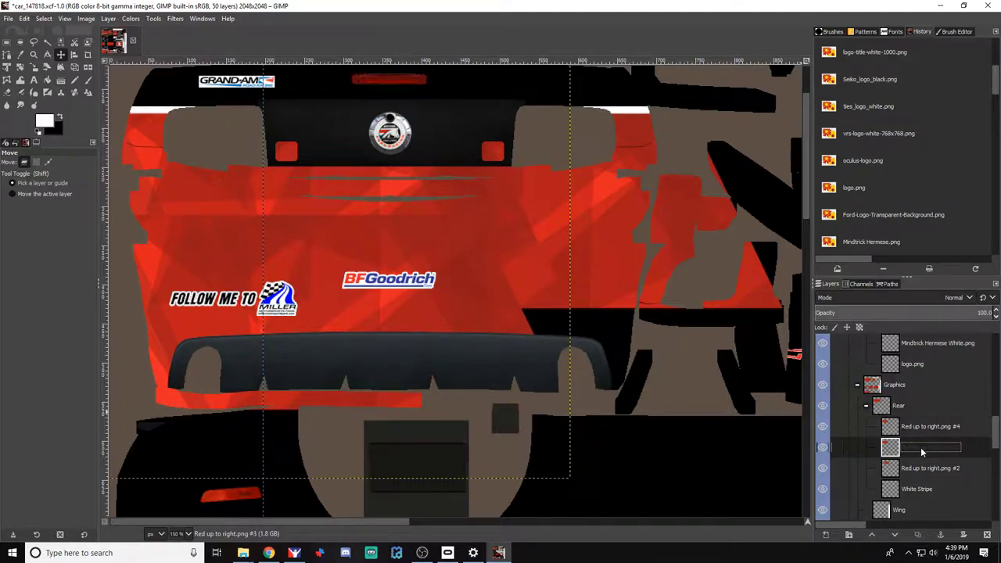
Duplicate the Red up to right.png #2 layer and shift the copy down to fill the bumper's lower right corner
double_click(923, 467)
right_click(921, 468)
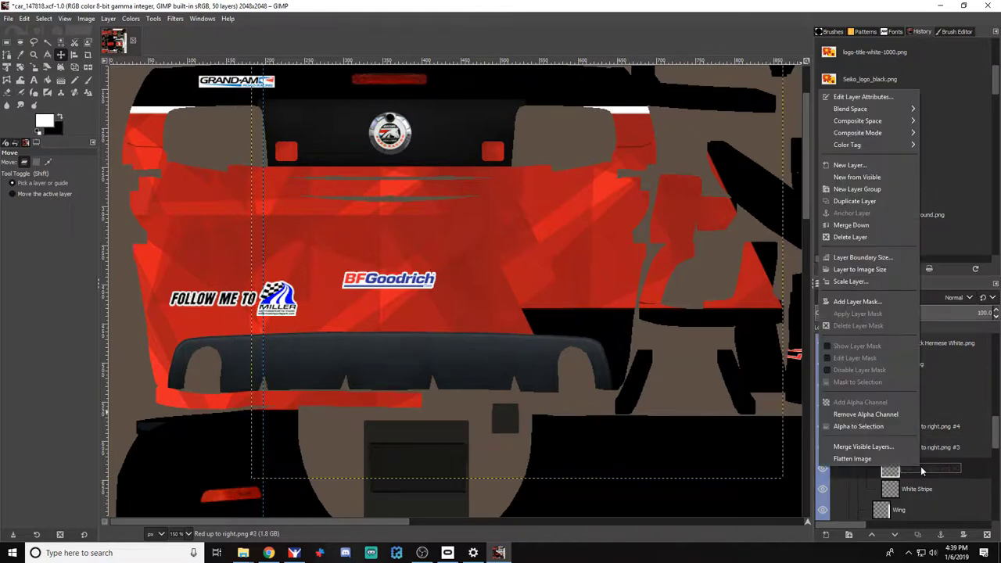
click(856, 204)
key(shift+Down)
key(shift+Down)
key(shift+Down)
key(shift+Down)
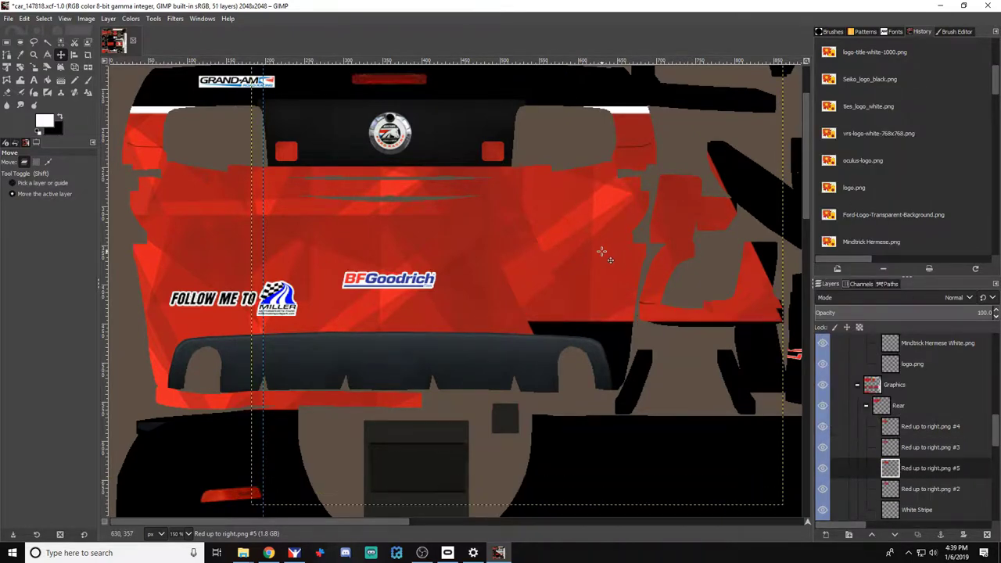
key(shift+Down)
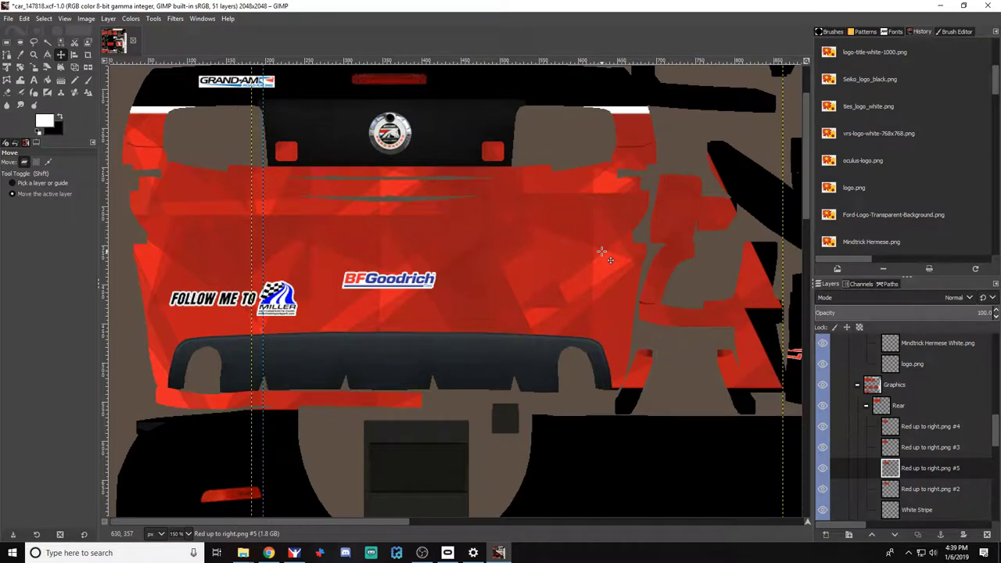
key(shift+Down)
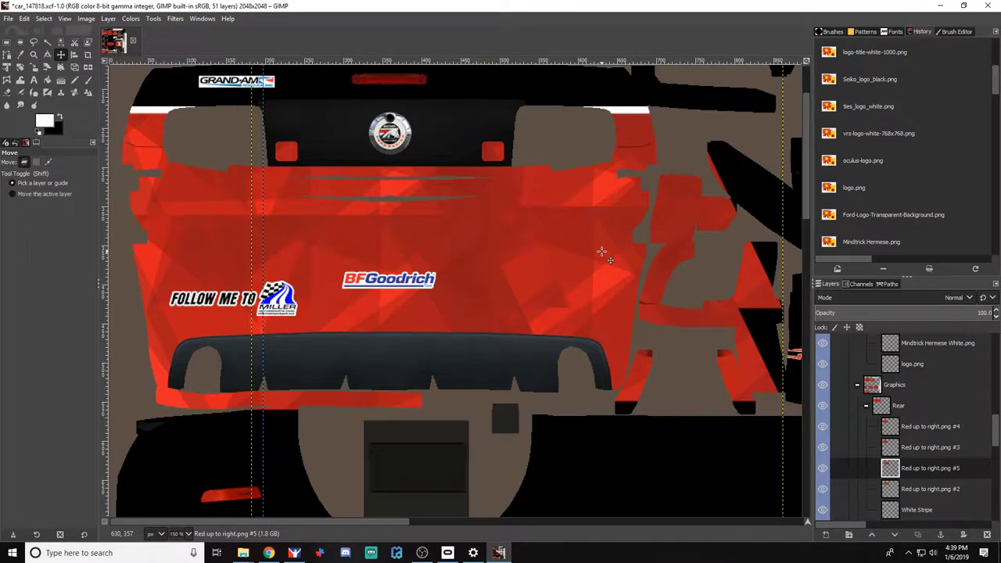
Erase the red spill on the small parts right of the bumper from the Red up to right.png #5 and #2 layers
click(9, 93)
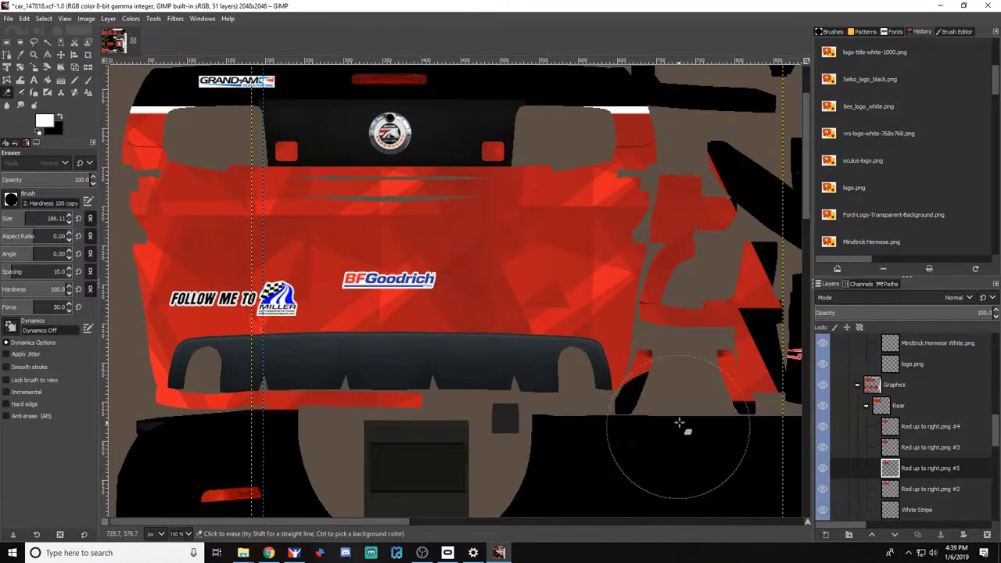
drag(688, 409, 710, 316)
click(930, 447)
click(929, 489)
drag(708, 375, 720, 248)
click(917, 468)
click(923, 427)
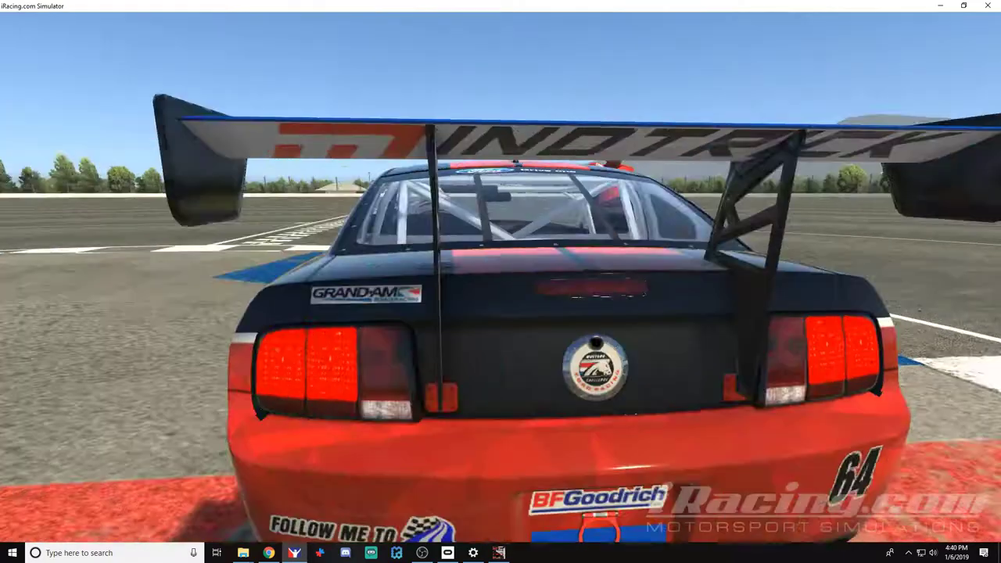
Examine the repainted rear bumper and trunk of the car in the iRacing simulator
key(c)
key(c)
key(c)
key(c)
key(c)
key(c)
key(c)
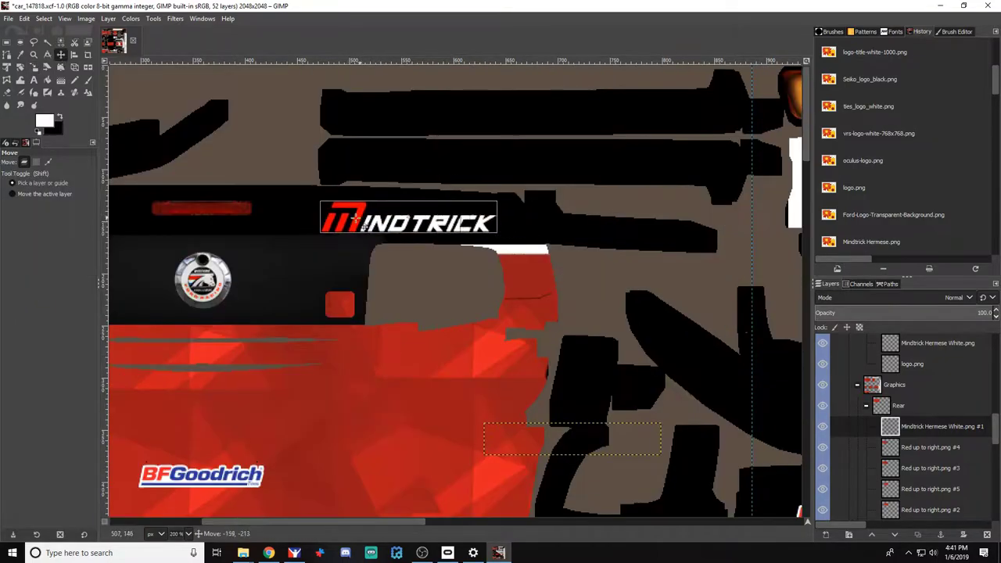
Position the white Mindtrick logo on the trunk's black strip right of the brake light and scale it down to fit
drag(355, 222, 342, 223)
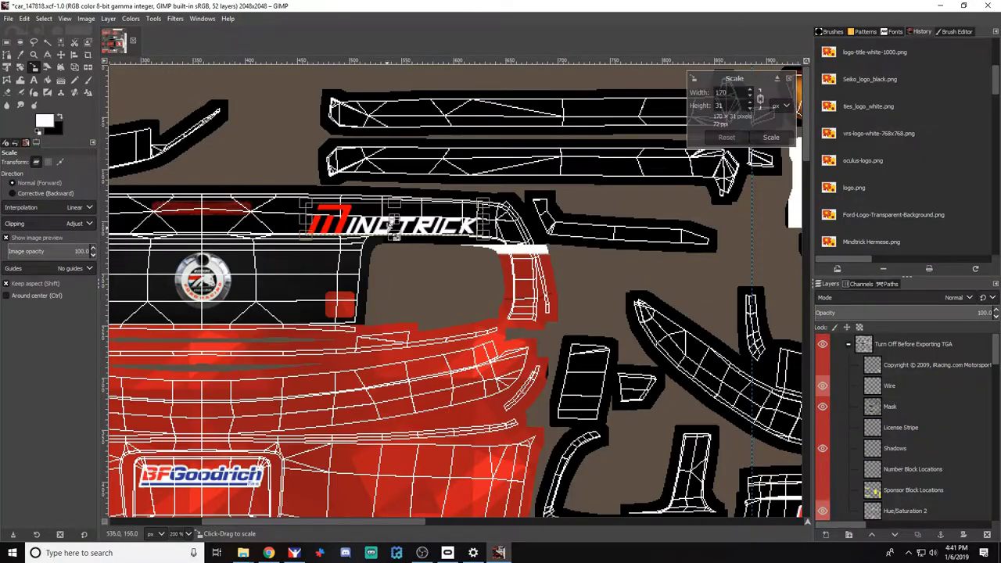
drag(388, 227, 434, 220)
key(Return)
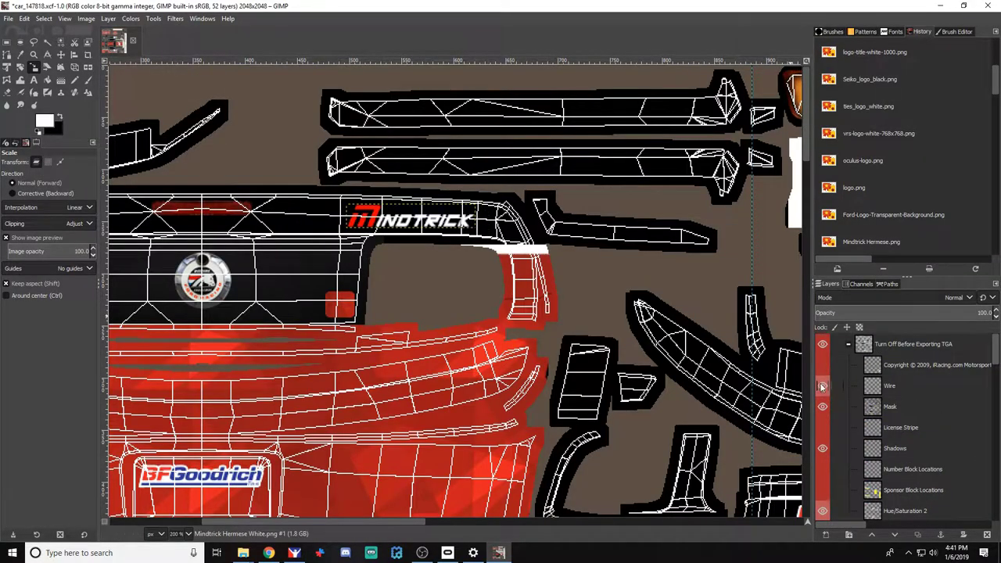
Hide the Wire layer and export the texture to preview the car in the iRacing simulator
click(822, 385)
key(ctrl+e)
key(alt+Tab)
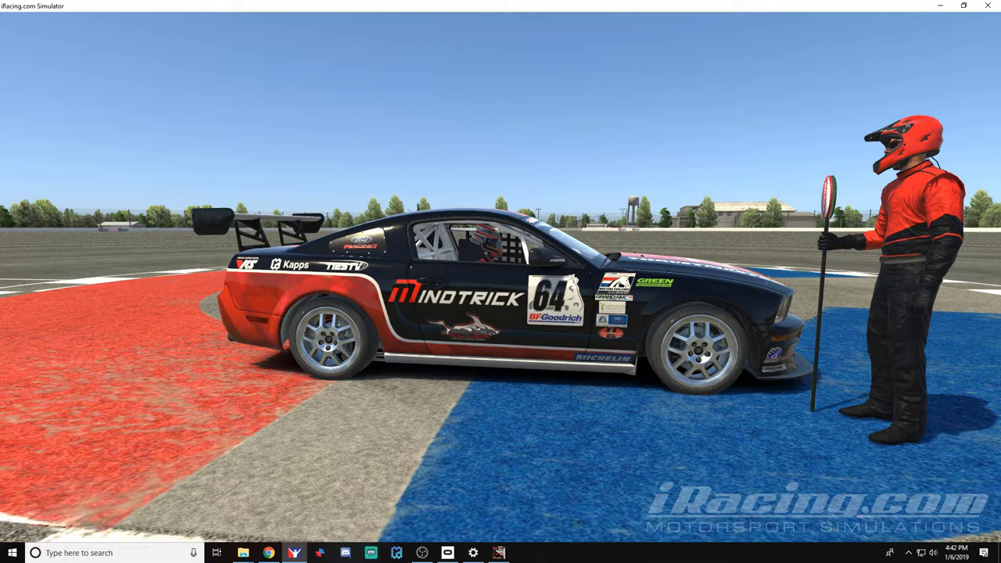
key(alt+Tab)
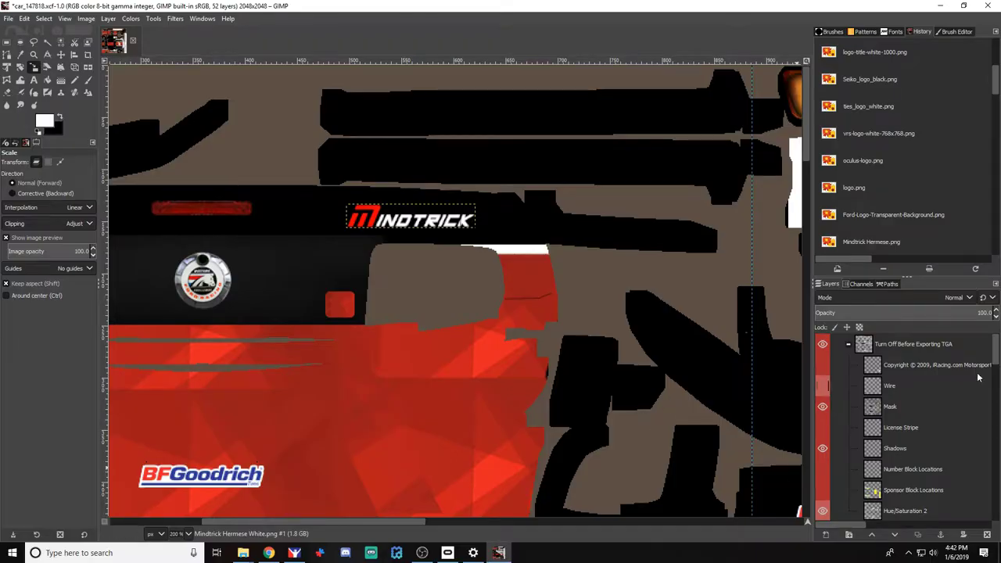
Collapse the Turn Off Before Exporting TGA and Logos layer groups
click(850, 345)
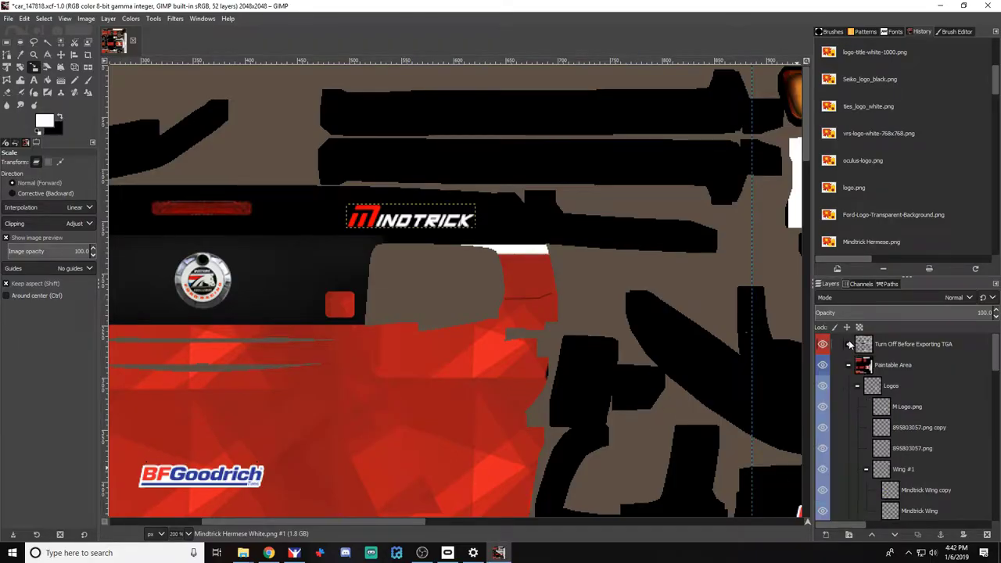
click(857, 386)
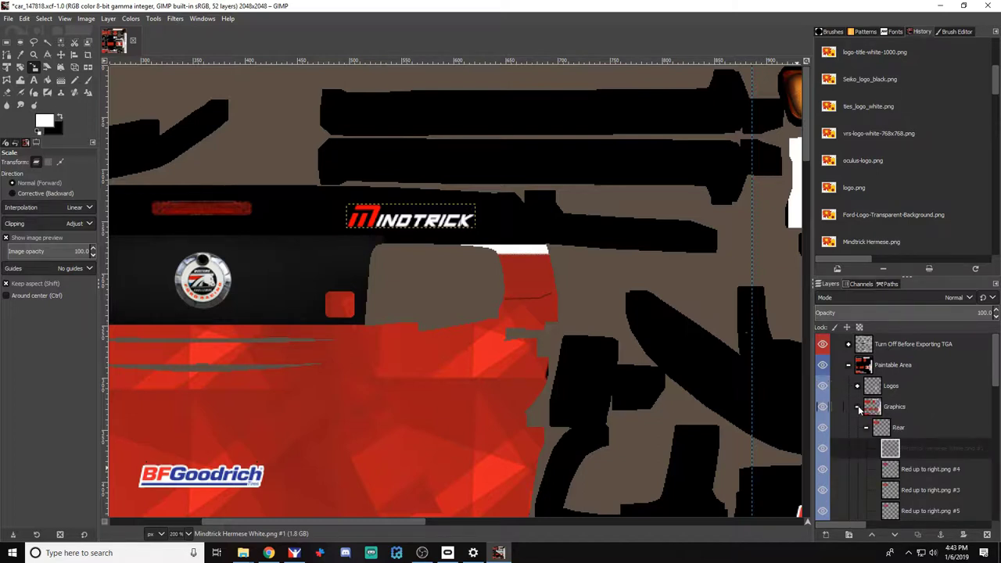
scroll(865, 417, down, 3)
scroll(865, 417, up, 2)
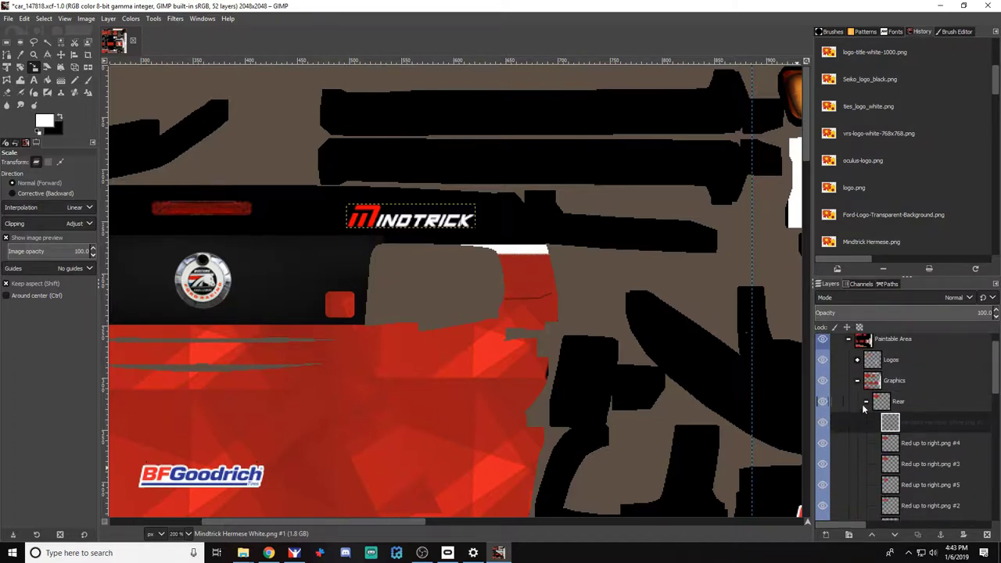
Collapse the Rear, Racing Stripes copy and Racing Stripes layer groups
click(866, 402)
scroll(890, 420, down, 1)
drag(901, 397, 900, 381)
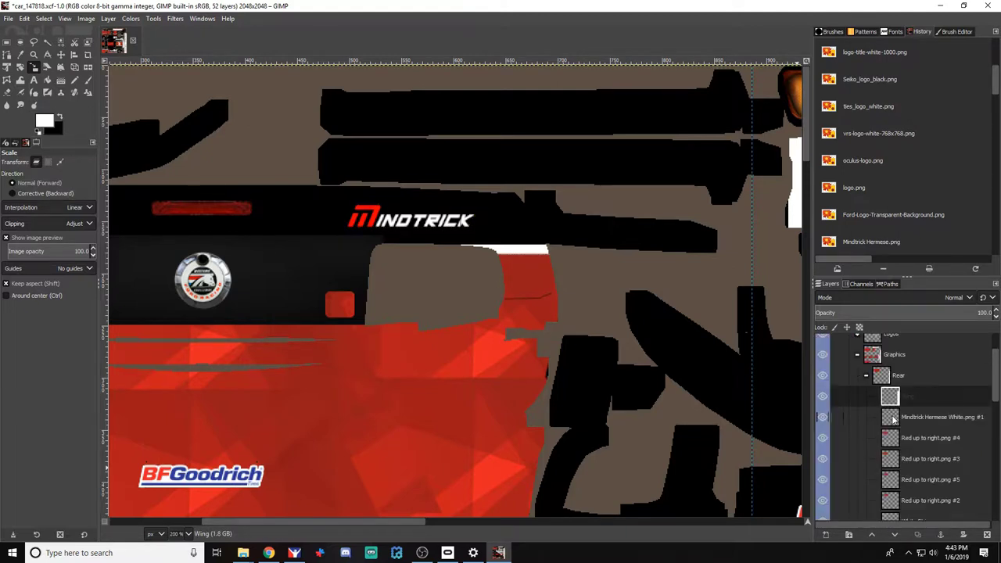
click(866, 379)
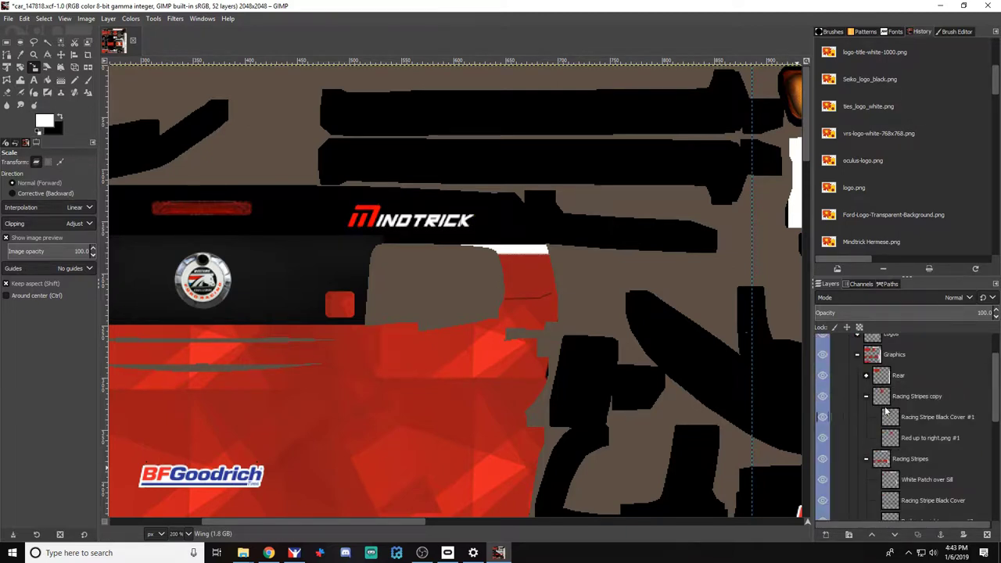
scroll(916, 386, down, 1)
click(939, 374)
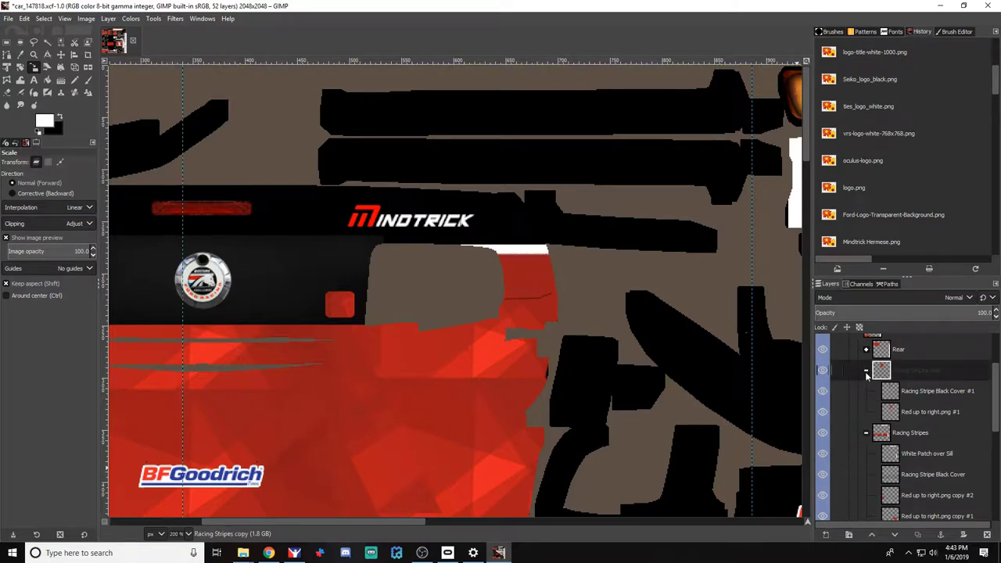
click(867, 372)
click(939, 391)
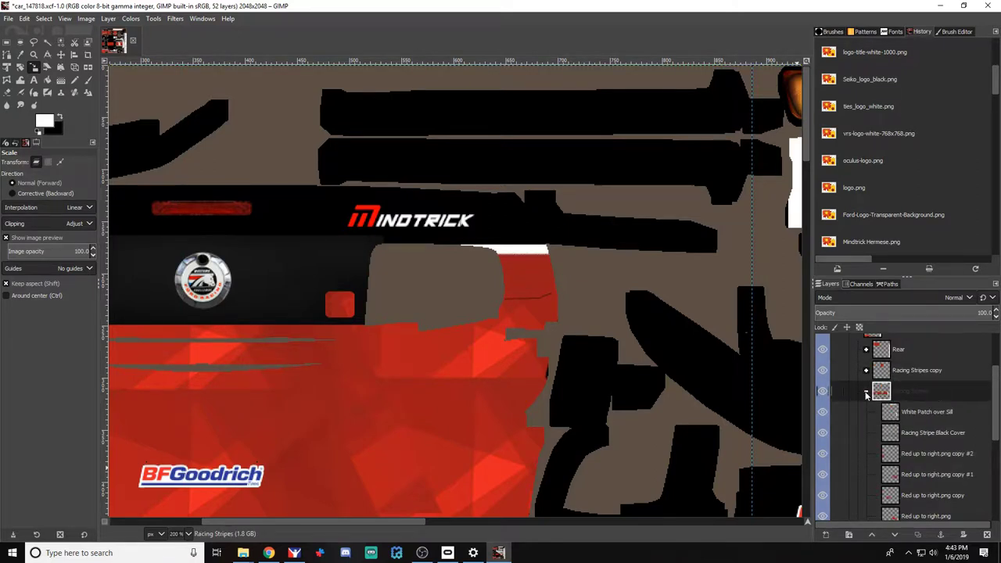
click(865, 391)
Duplicate the Right Side layer group and rename the copy Left Side
scroll(897, 419, down, 1)
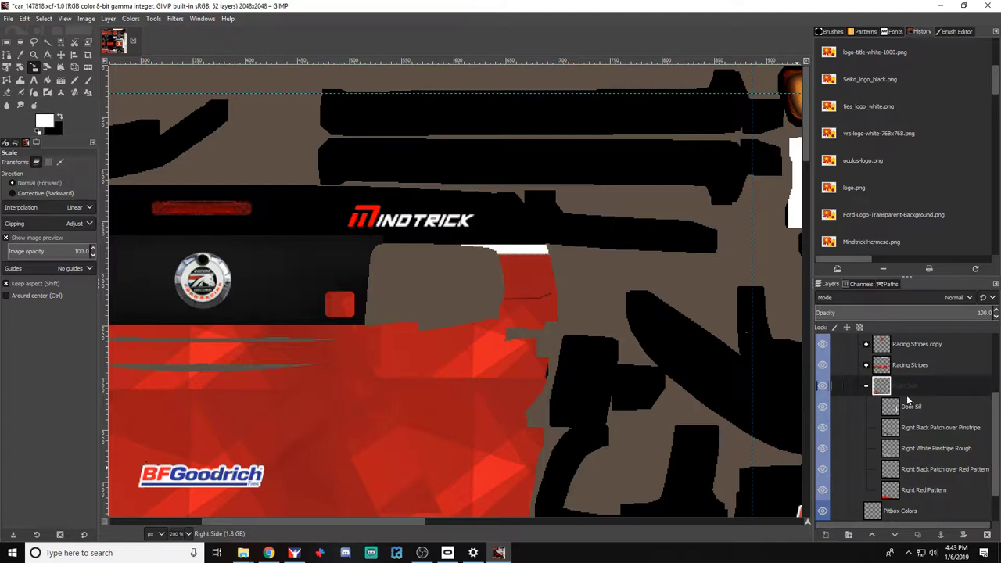
scroll(906, 394, down, 1)
scroll(909, 408, up, 1)
right_click(900, 400)
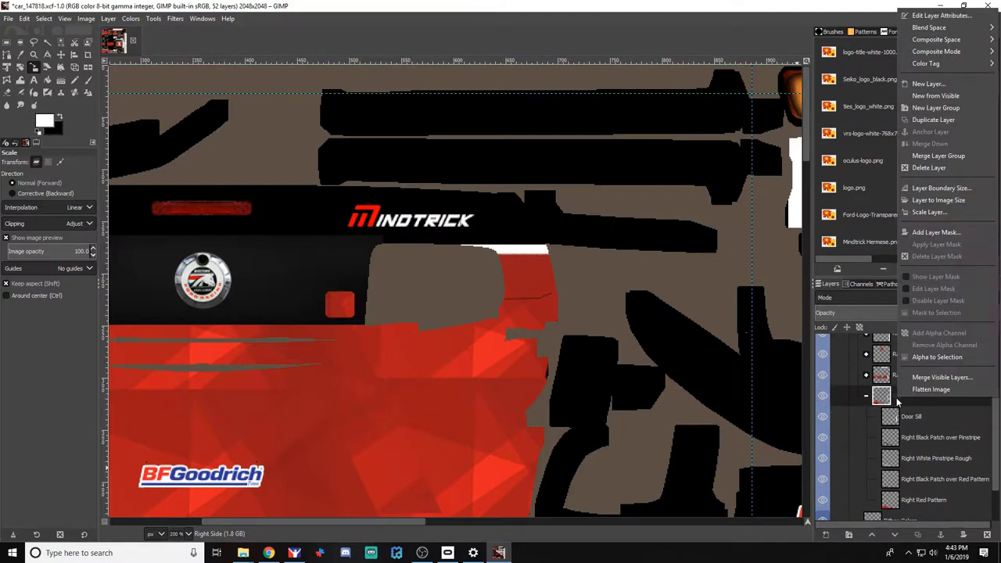
click(947, 120)
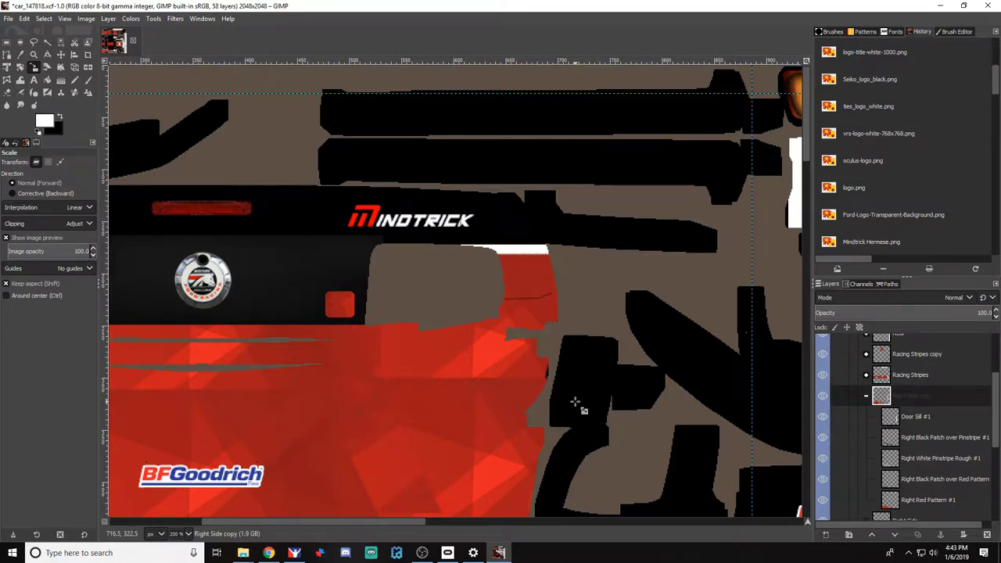
scroll(575, 405, down, 5)
scroll(559, 418, up, 2)
scroll(554, 422, down, 1)
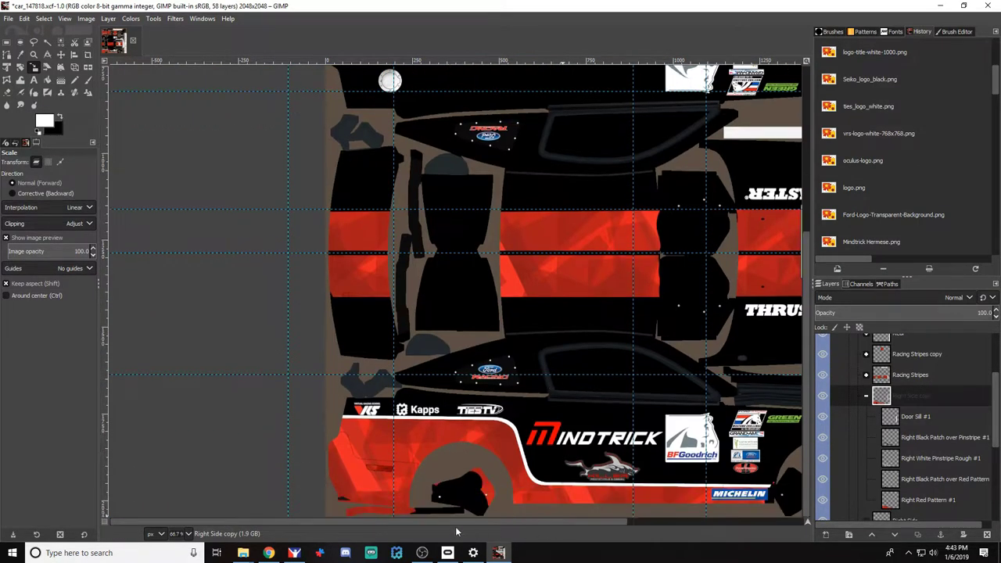
drag(449, 522, 497, 524)
scroll(471, 529, left, 1)
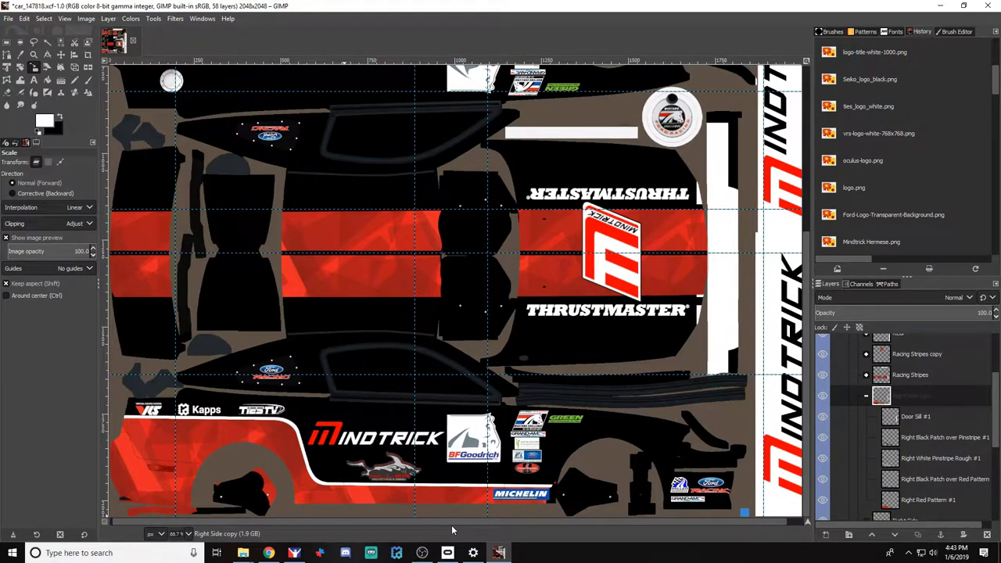
double_click(912, 396)
text(Left Side)
key(Return)
Flip the Left Side layer group vertically so its graphics mirror onto the opposite side of the car template
click(88, 69)
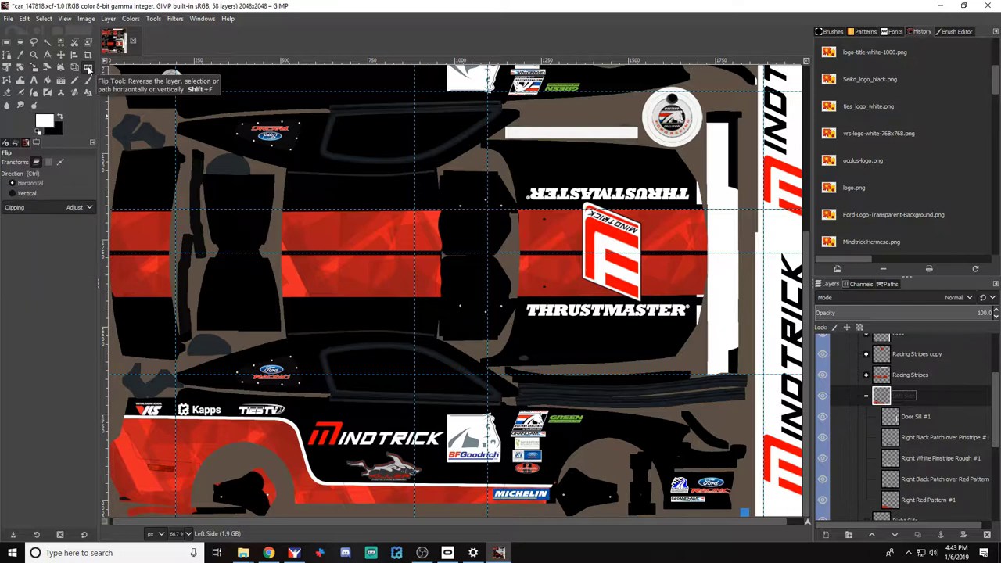
click(24, 200)
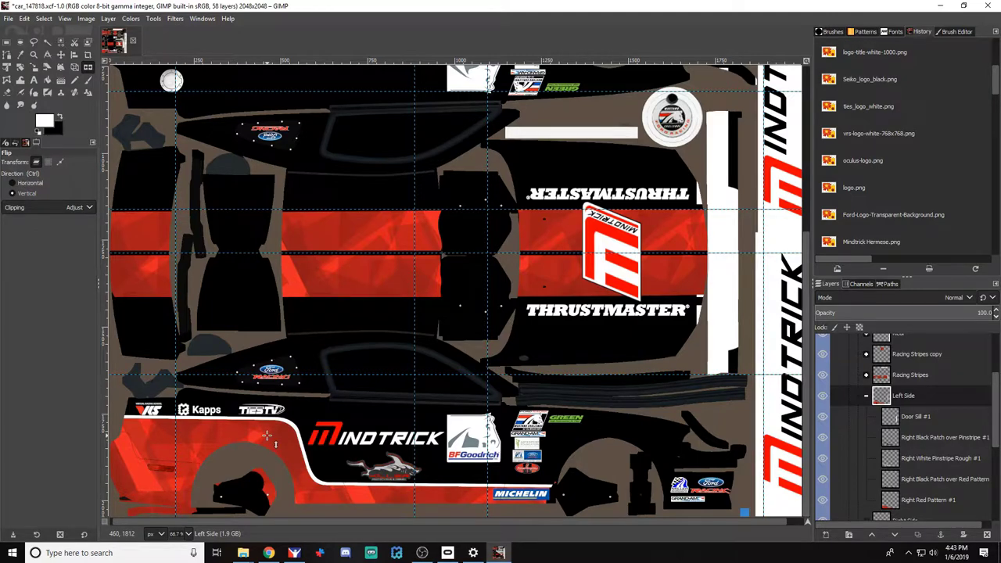
click(336, 426)
scroll(335, 426, up, 3)
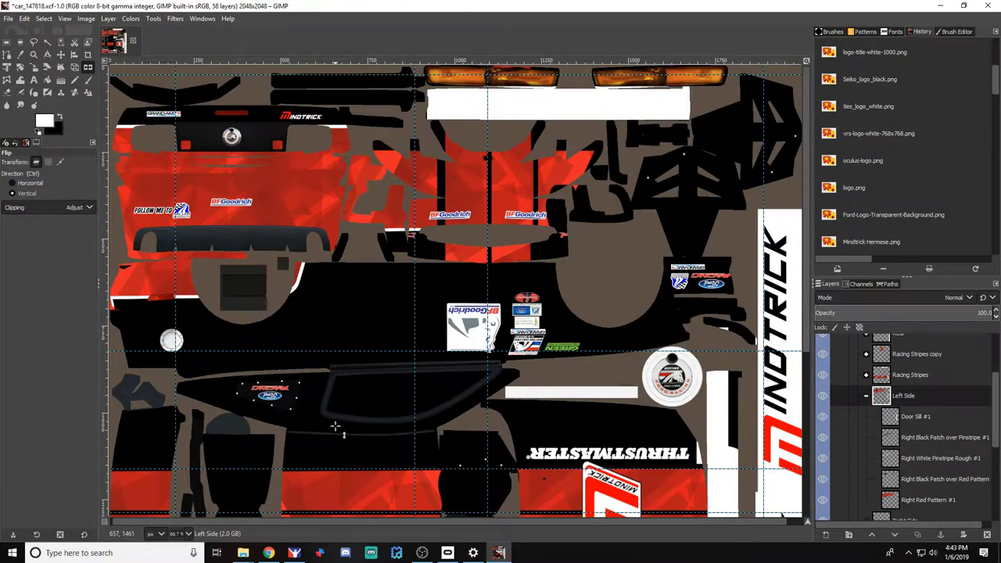
Move the Left Side group down so its red pattern and white pinstripe roughly cover the left body panel
click(61, 53)
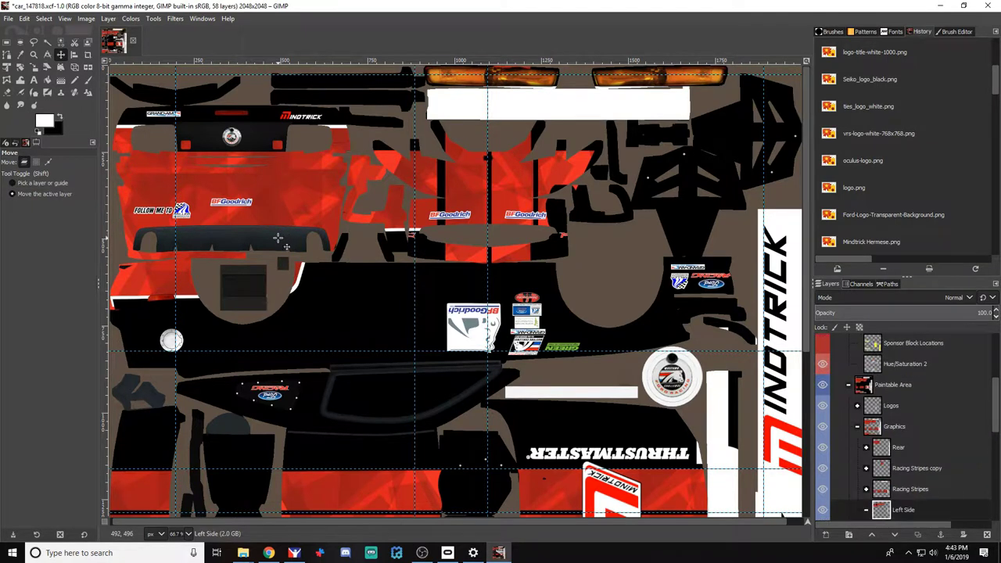
key(shift+Down)
key(shift+Down)
key(shift+Down)
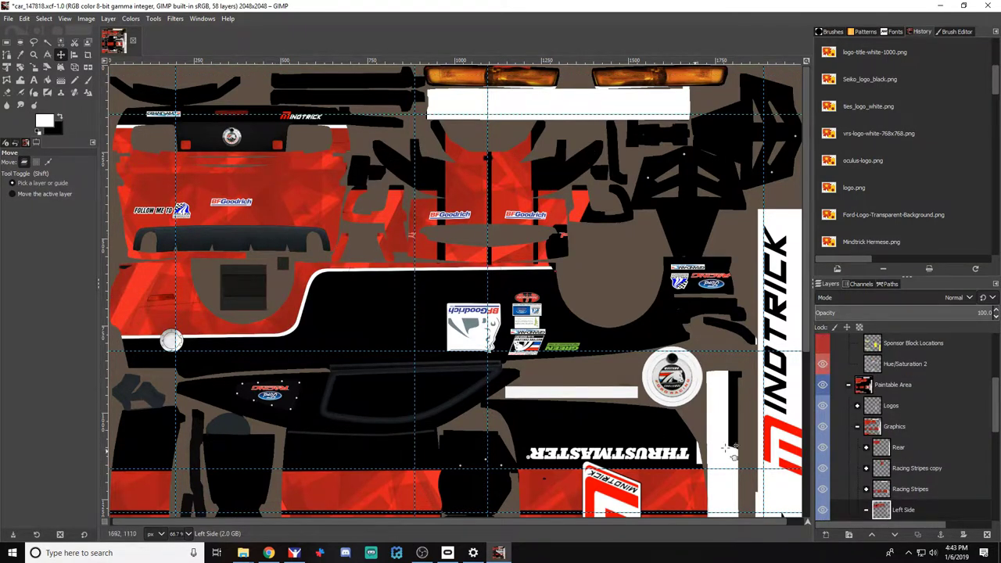
Show the Wire layer and compare the pinstripe's position above the rear wheel arch on both sides
scroll(838, 383, up, 3)
click(822, 385)
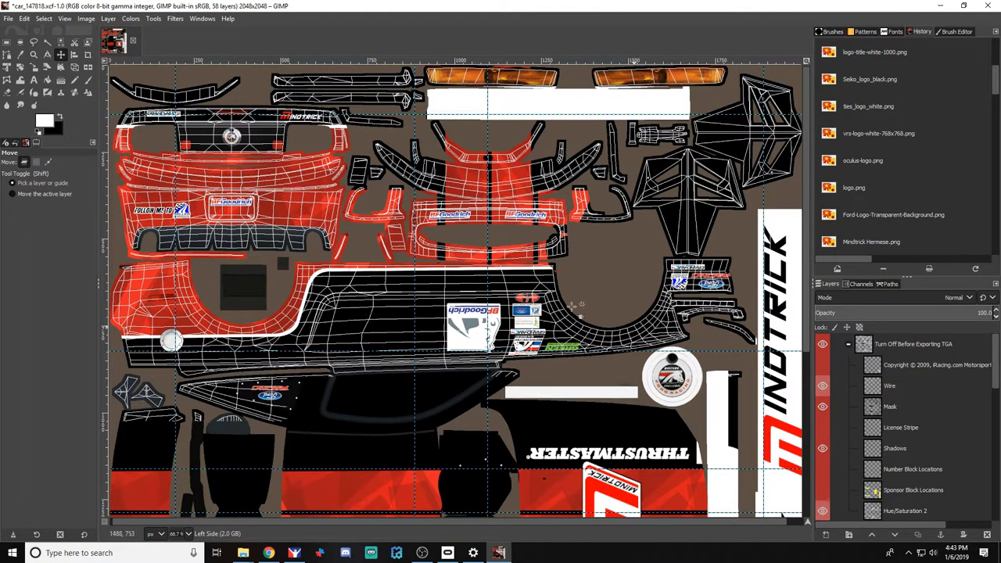
scroll(234, 389, down, 5)
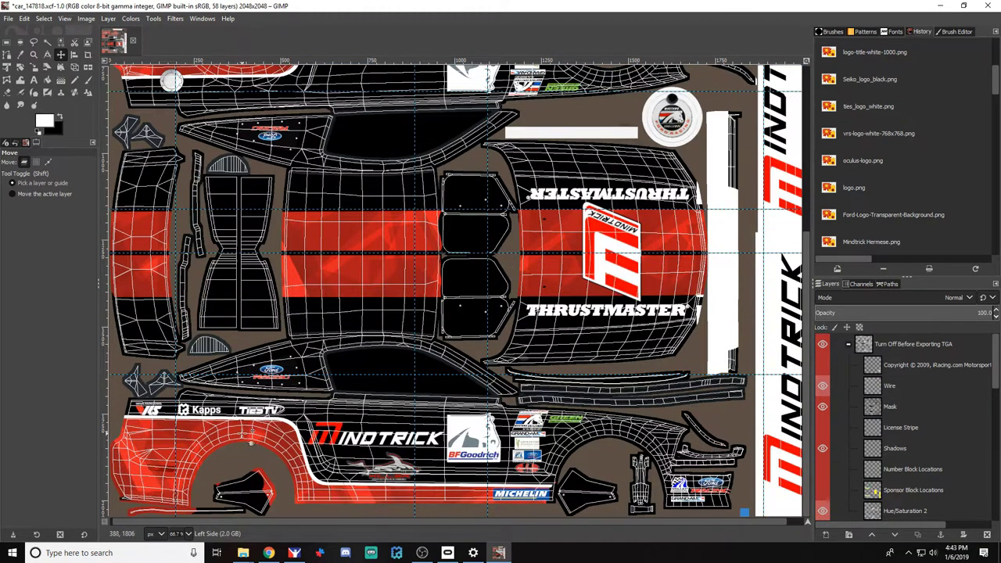
scroll(250, 442, up, 3)
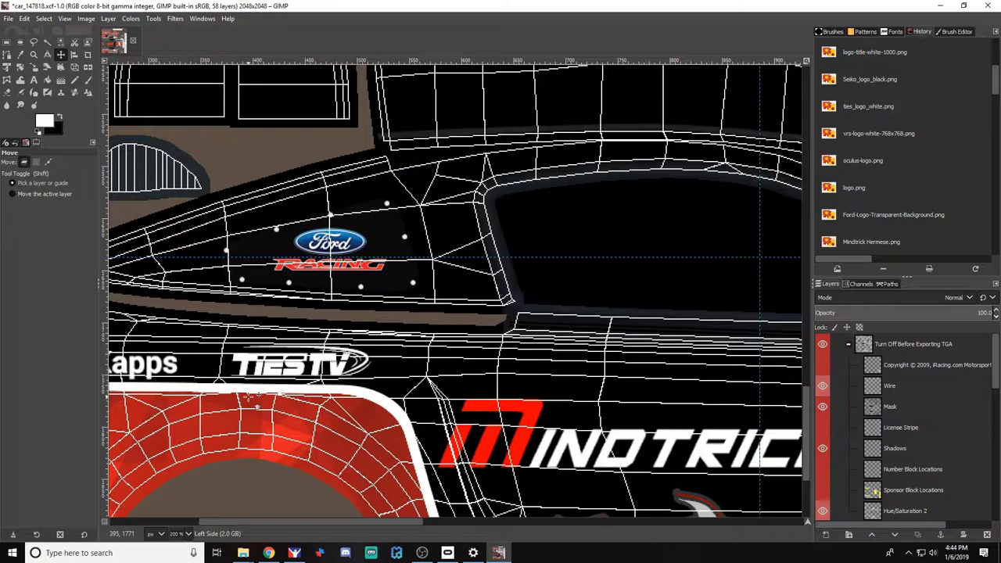
scroll(249, 396, up, 15)
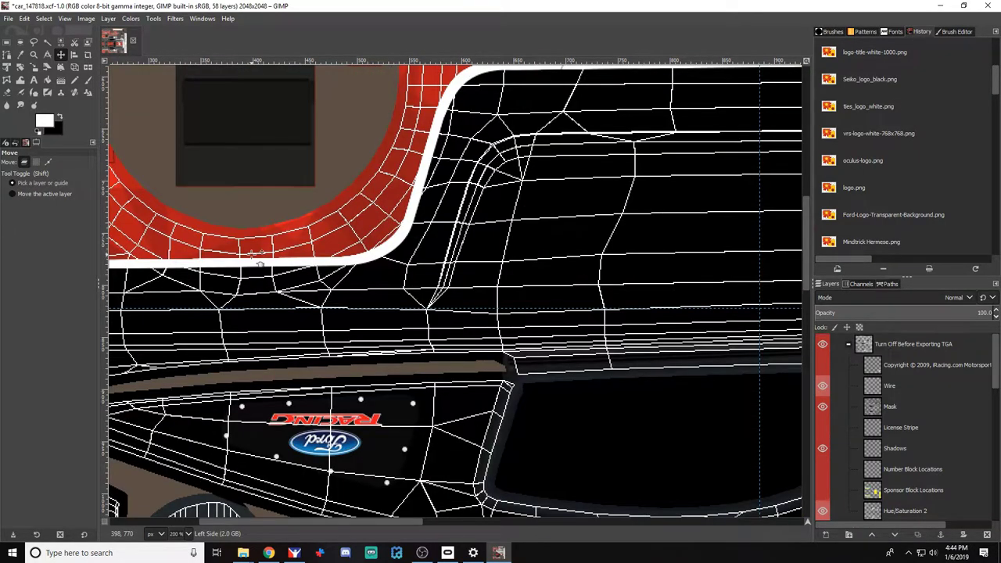
Nudge the Left Side group down until its pinstripe meets the same wireframe lines as on the right side
click(251, 254)
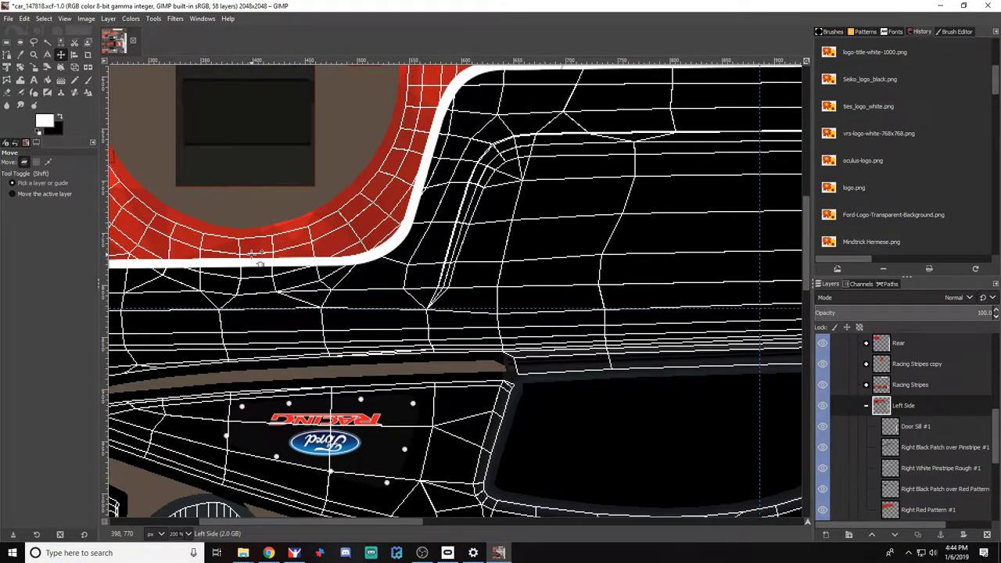
key(Down)
key(Down)
key(Down)
key(Down)
key(Down)
key(Down)
key(Down)
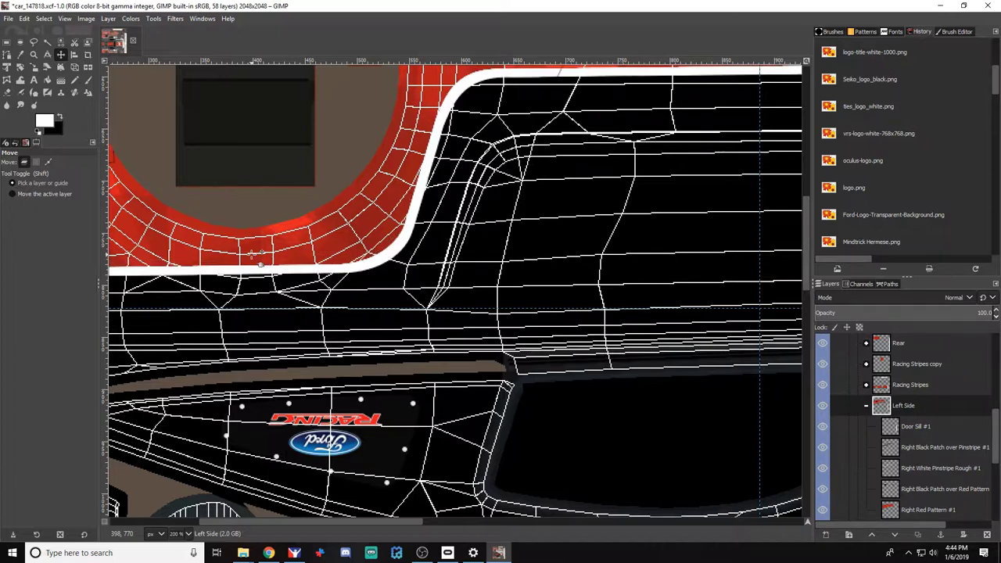
key(Down)
key(Down)
key(Down)
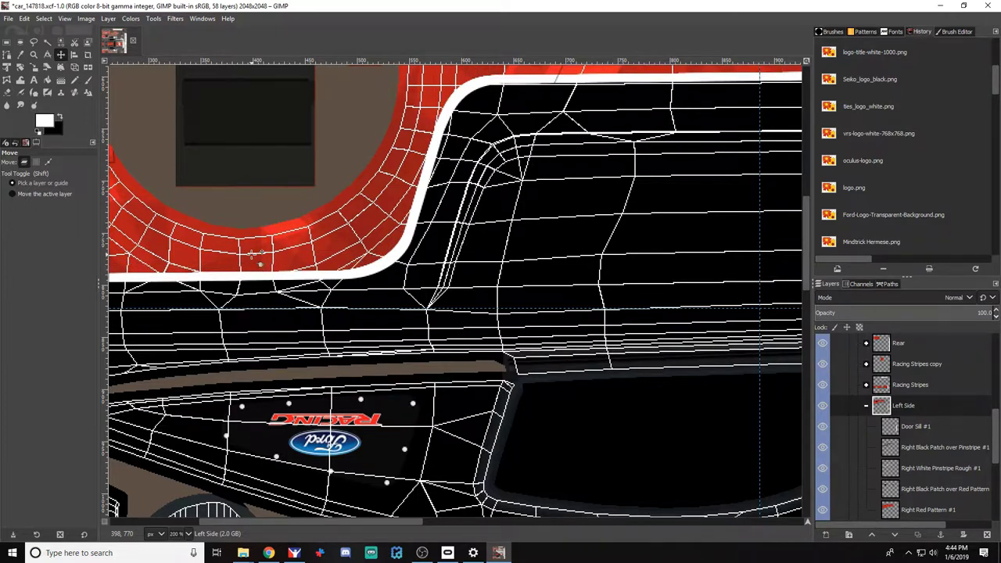
key(Down)
key(Down)
key(Down)
key(Down)
key(Down)
key(Down)
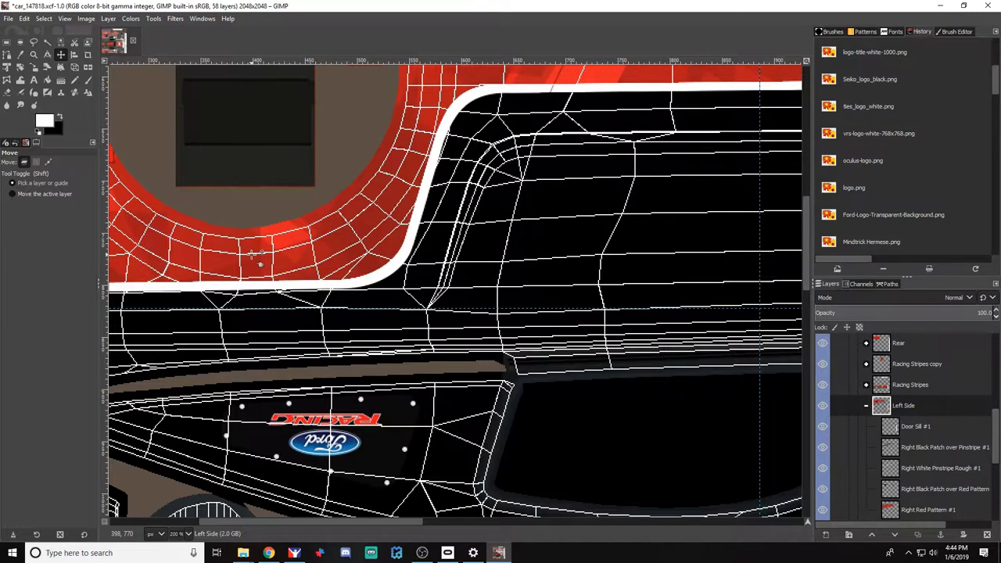
key(Down)
key(Down)
key(Down)
key(Down)
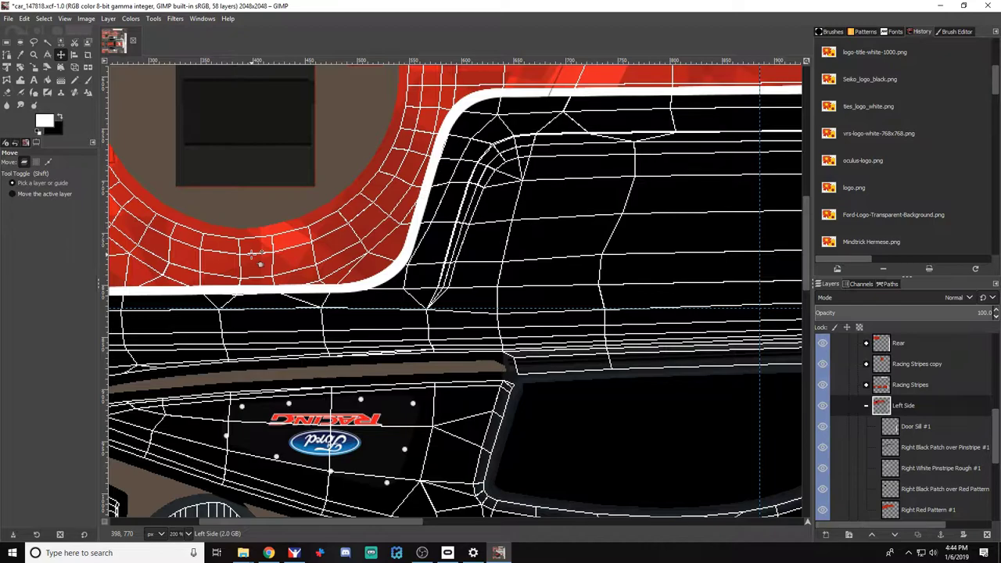
key(Down)
key(Down)
Compare the pinstripe and red pattern against the wireframe around the rear wheel arch and sill on both sides
scroll(384, 380, down, 10)
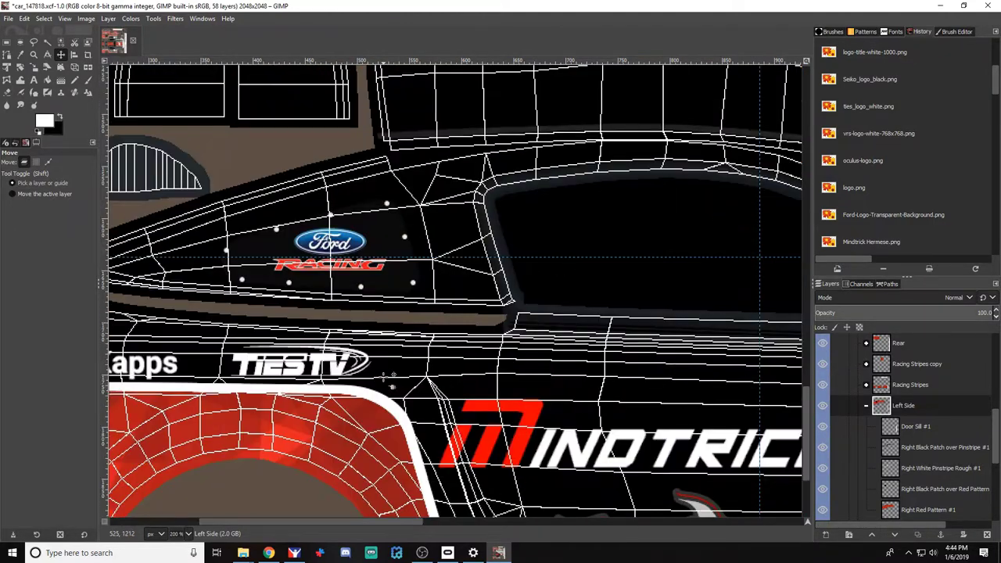
scroll(384, 380, down, 10)
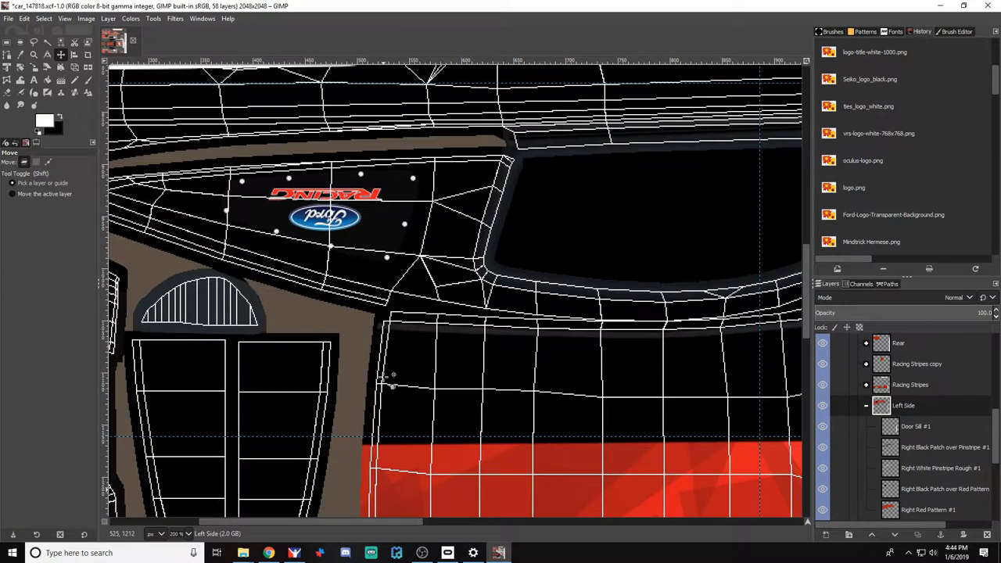
scroll(383, 379, down, 10)
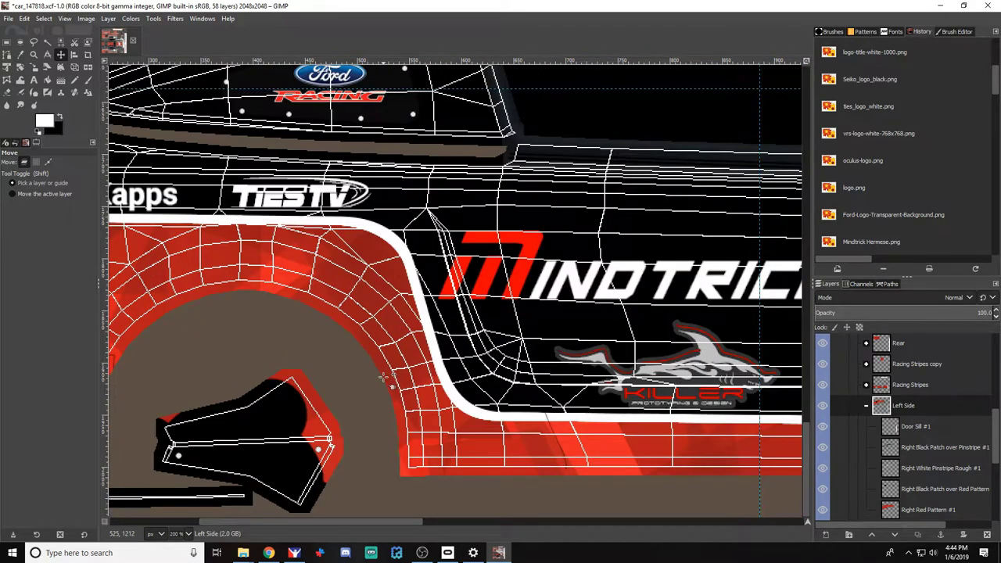
scroll(383, 378, down, 15)
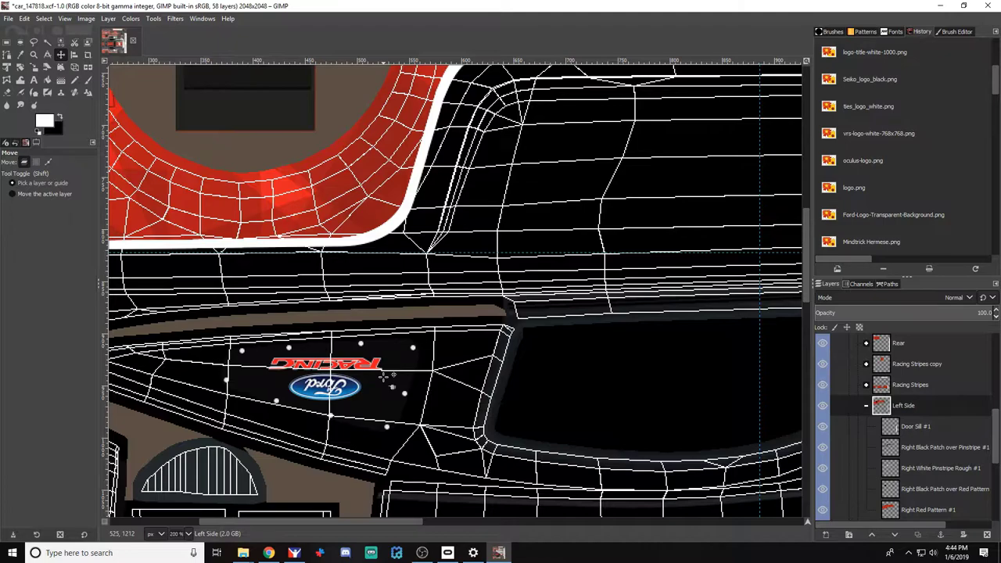
scroll(383, 379, down, 10)
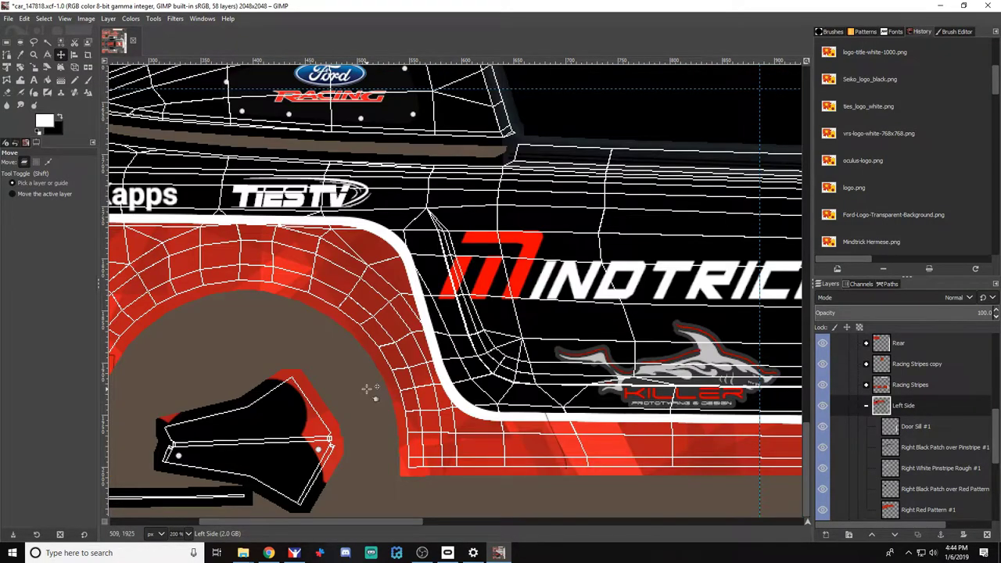
scroll(367, 388, down, 10)
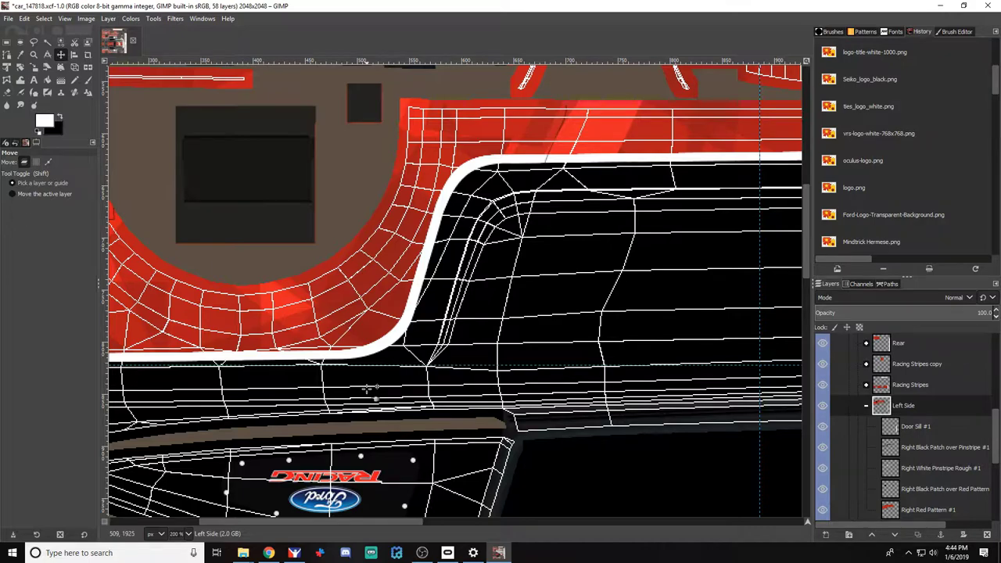
scroll(368, 389, up, 10)
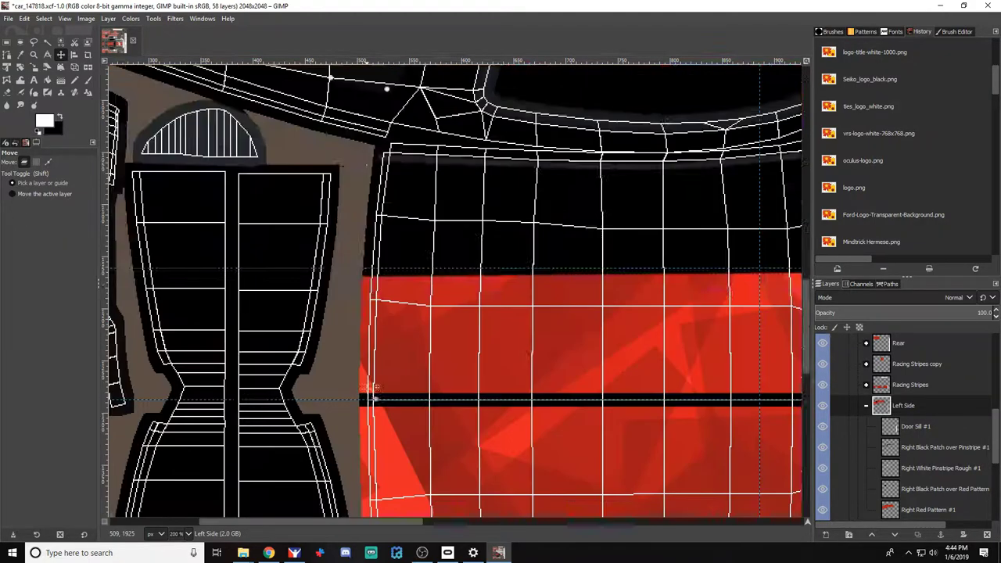
scroll(368, 389, down, 10)
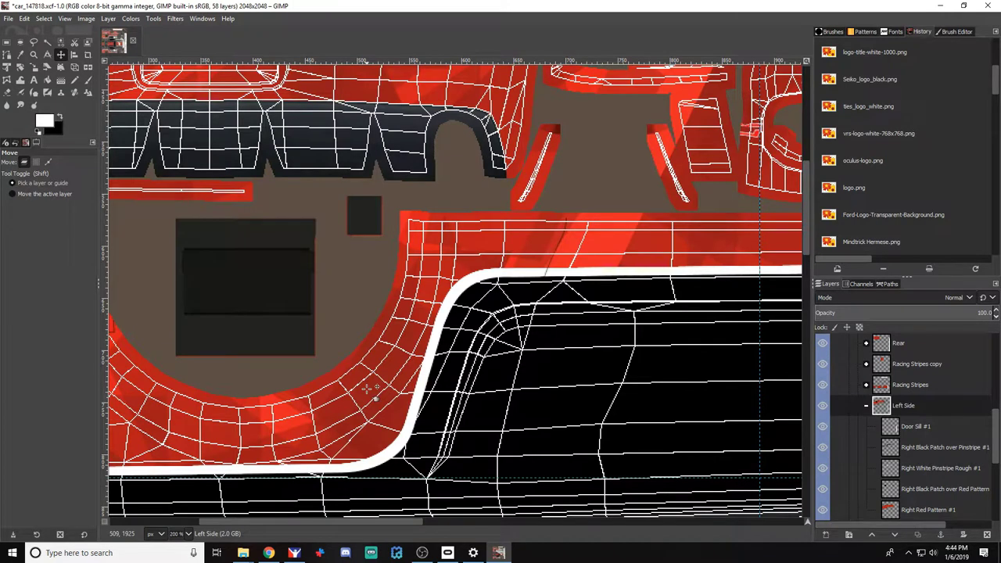
Hide the Wire layer and save the livery file car_147818.xcf
scroll(891, 446, up, 4)
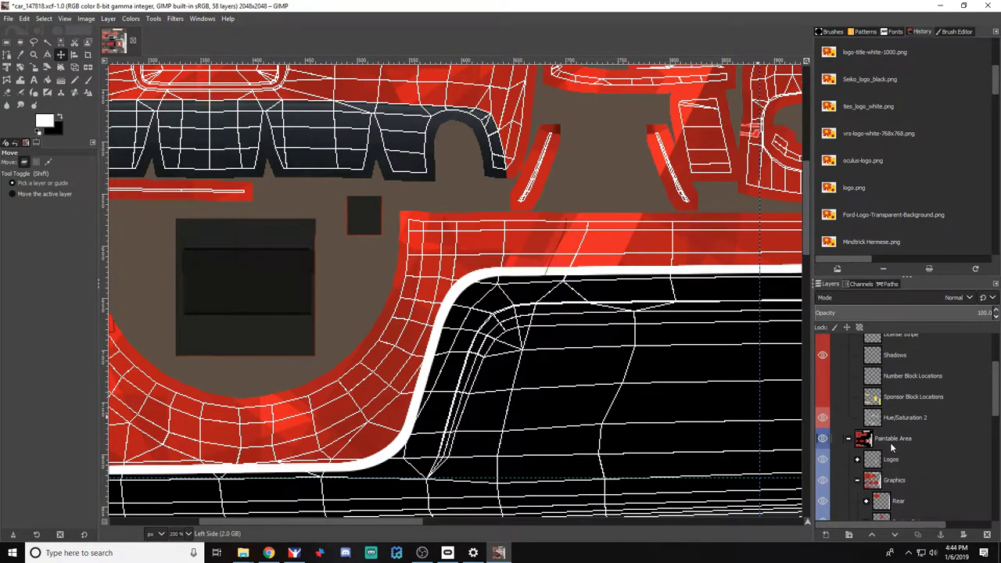
scroll(891, 445, up, 4)
click(822, 386)
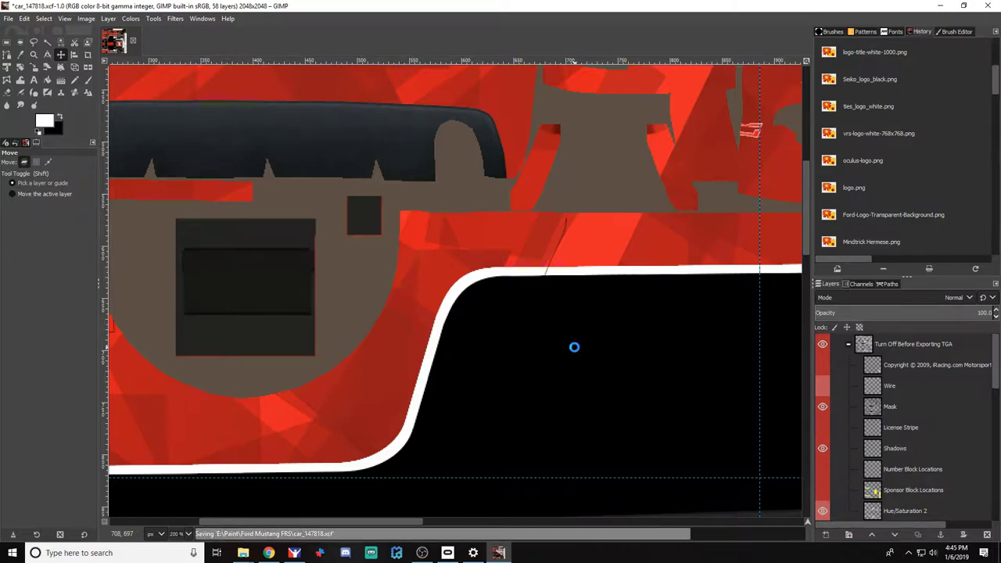
Switch to the iRacing simulator to examine the car's left side and bring up the camera editing interface
key(alt+Tab)
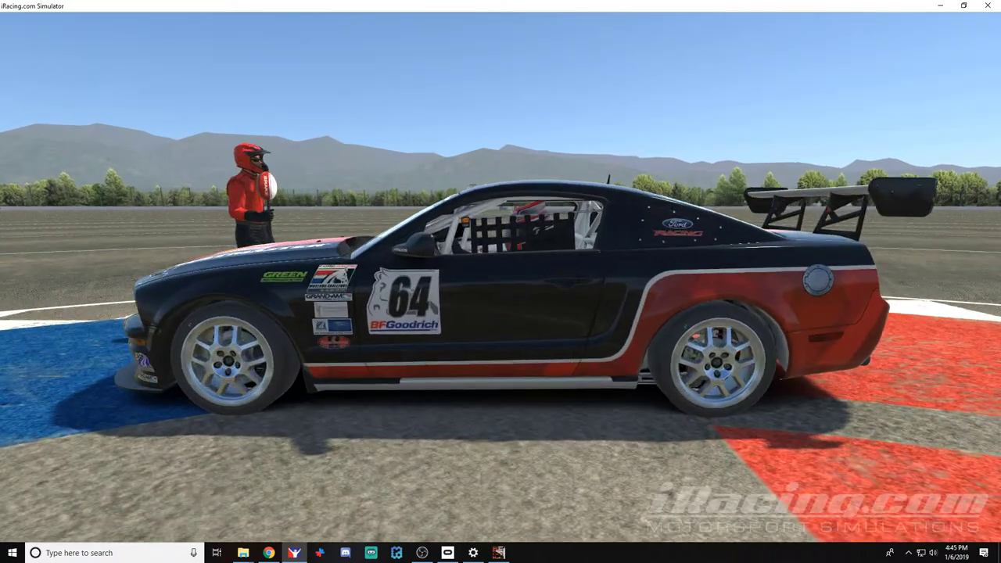
key(space)
key(space)
key(space)
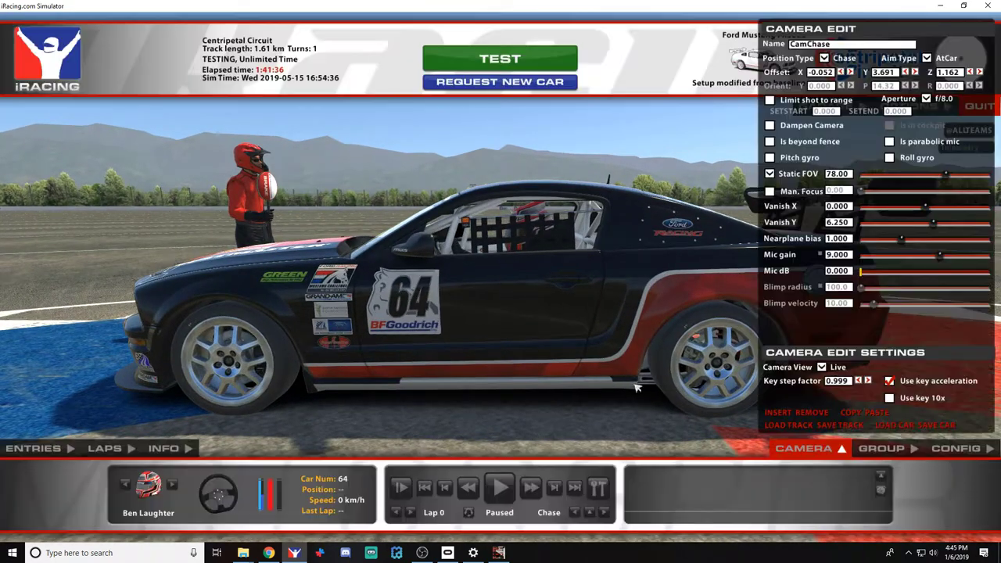
Hide the simulator's camera editing interface to examine the car's whole left side, and return to GIMP
key(space)
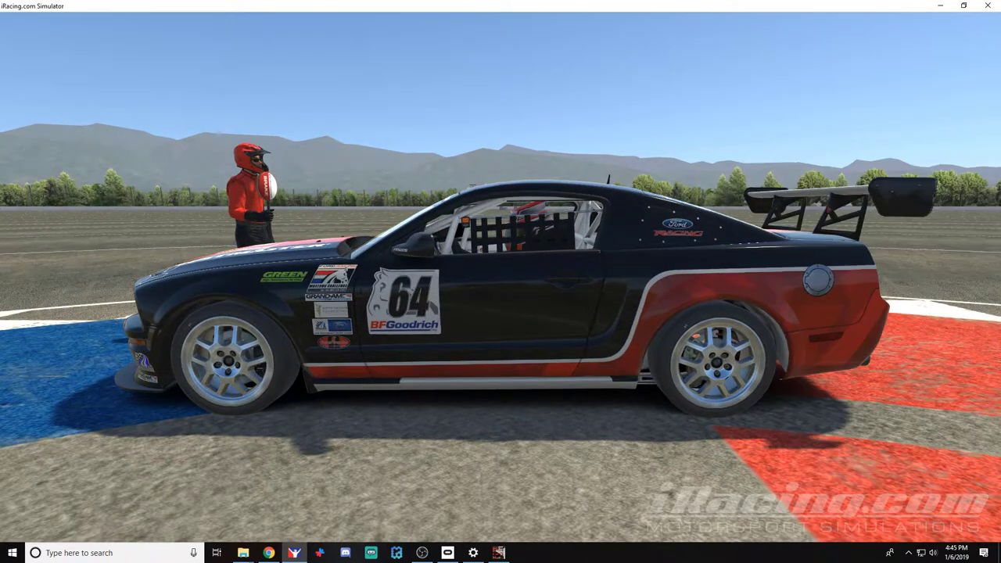
key(alt+Tab)
scroll(900, 447, down, 5)
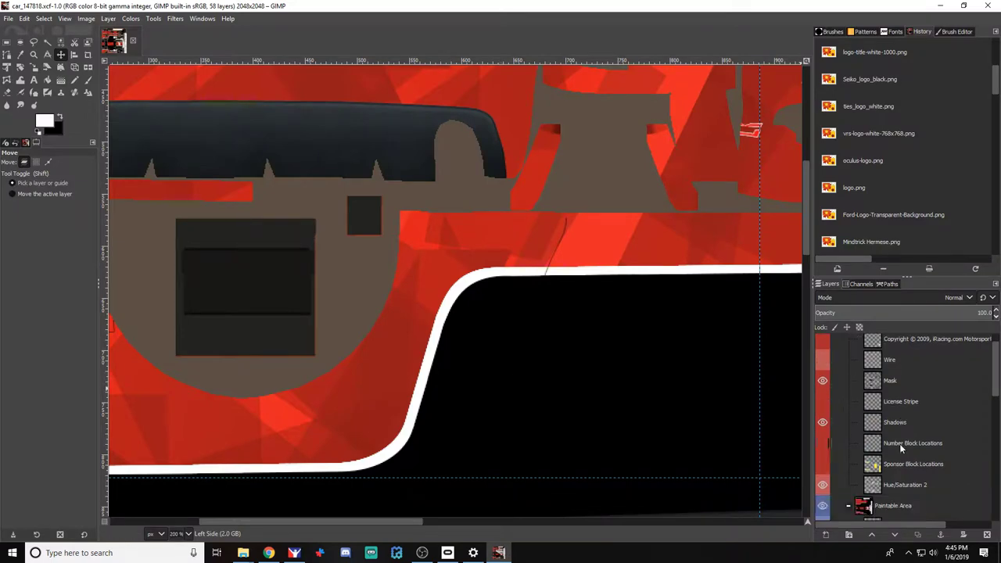
Check which part of the livery the Door Sill #1 layer in the Left Side group covers
scroll(900, 447, down, 4)
scroll(918, 460, down, 2)
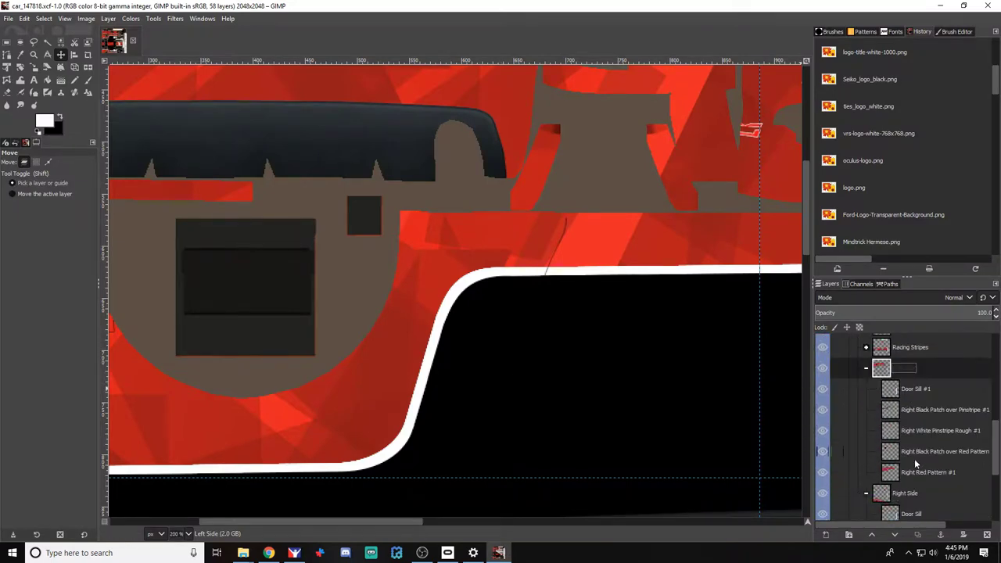
scroll(314, 376, down, 5)
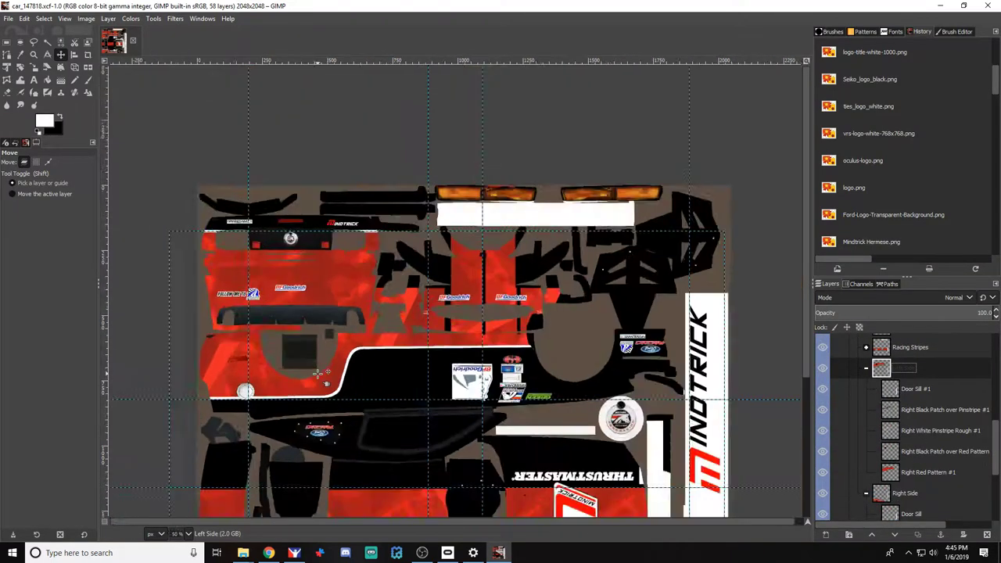
scroll(314, 376, down, 3)
click(927, 391)
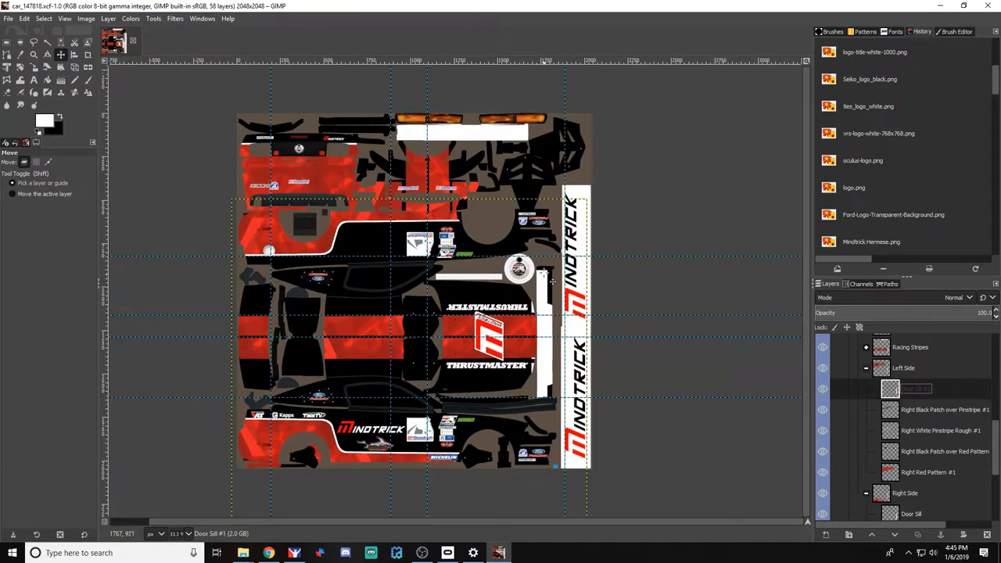
click(824, 390)
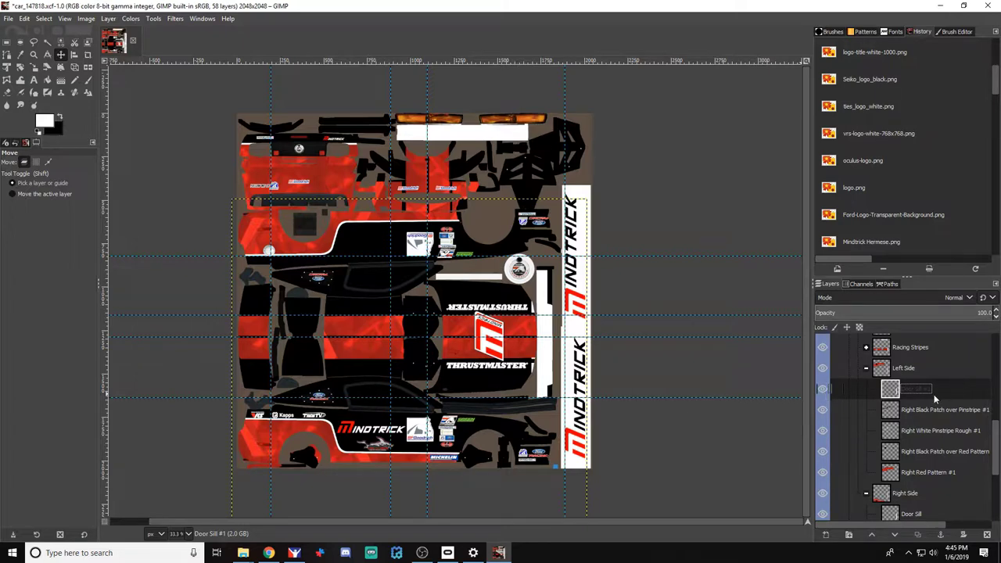
Delete the Door Sill #1 layer from the Left Side group
click(7, 92)
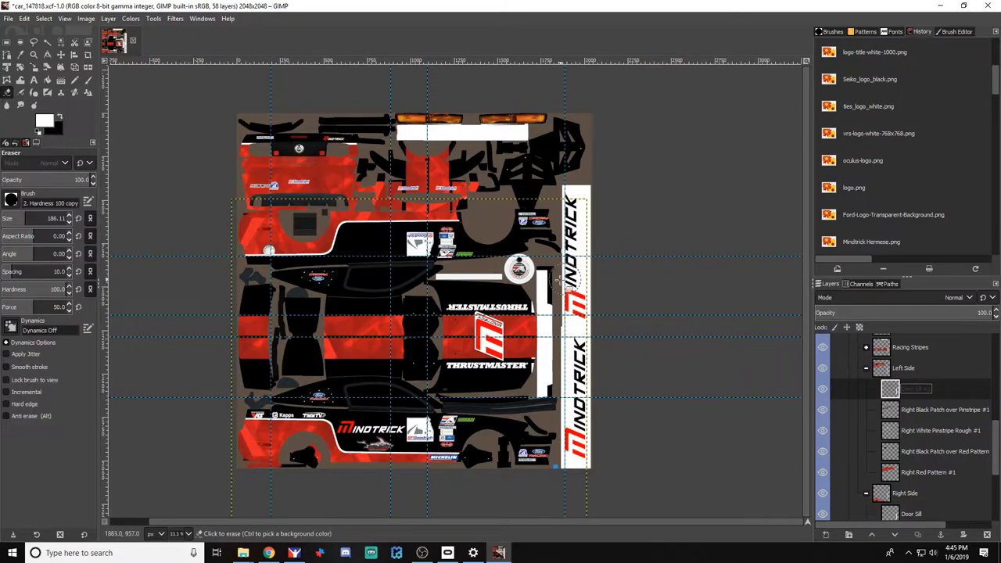
scroll(557, 282, up, 2)
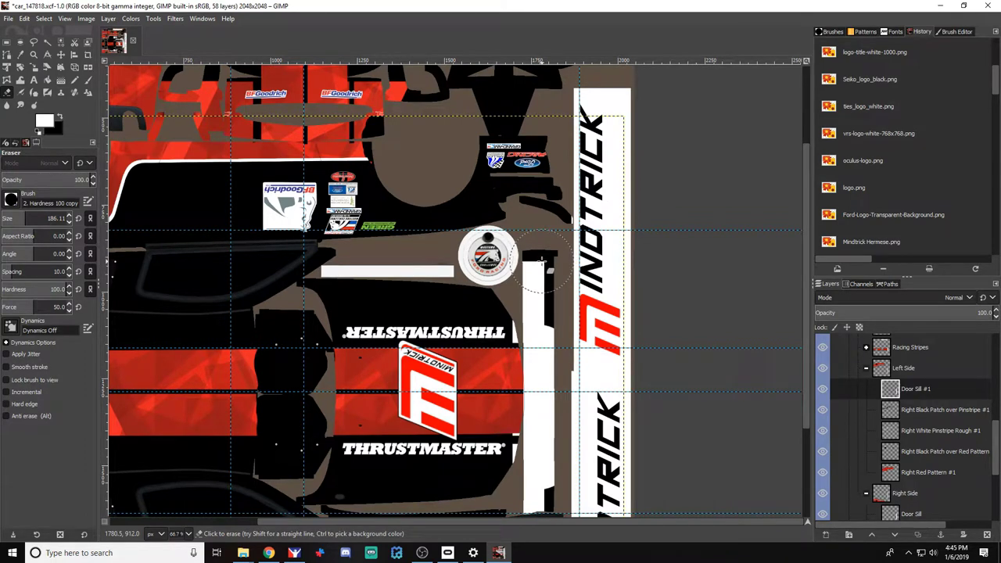
click(888, 409)
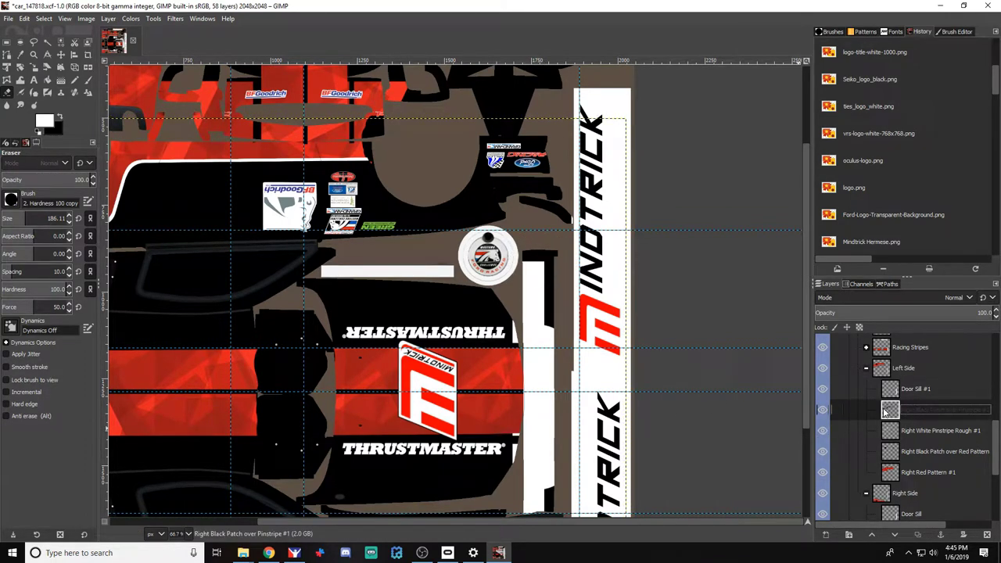
click(924, 391)
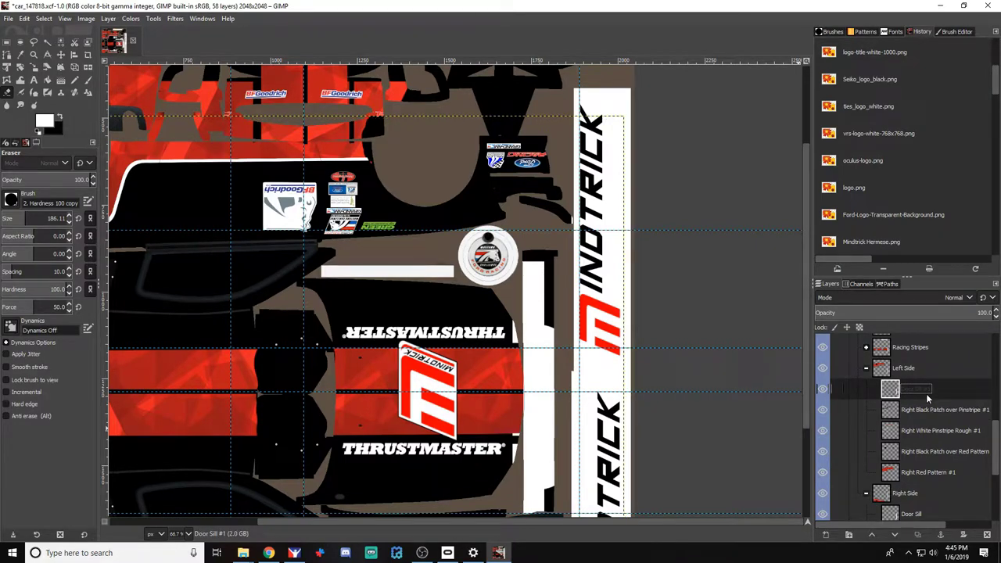
scroll(468, 357, up, 3)
scroll(469, 359, down, 6)
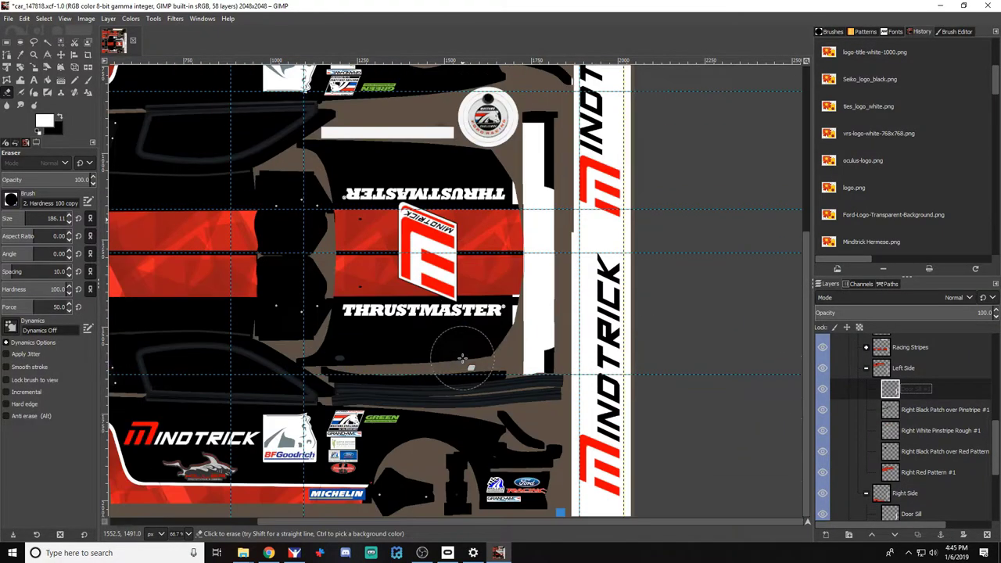
right_click(889, 468)
click(868, 160)
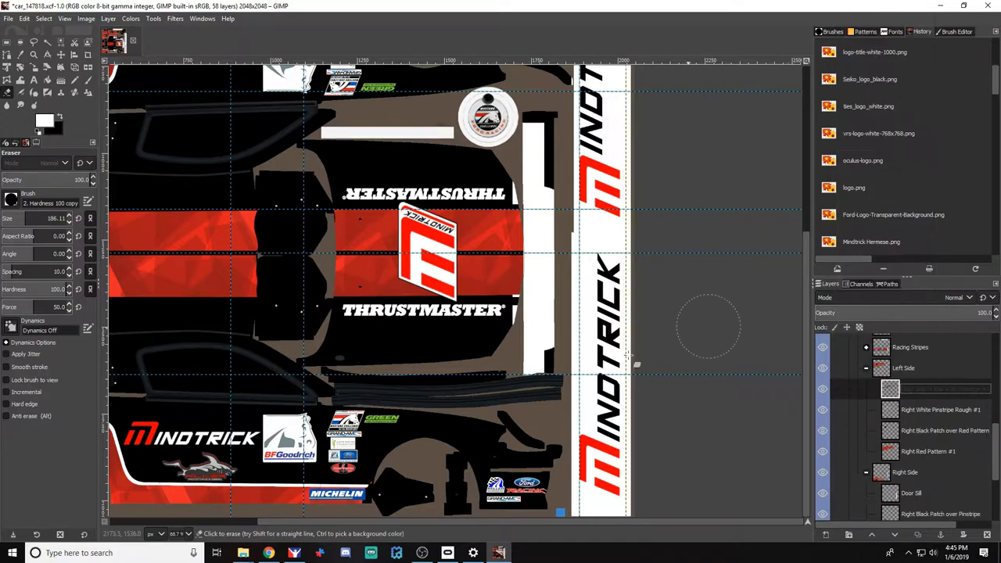
Paint the full length of the door sill strip white on the Right Side group's Door Sill layer
scroll(941, 455, down, 2)
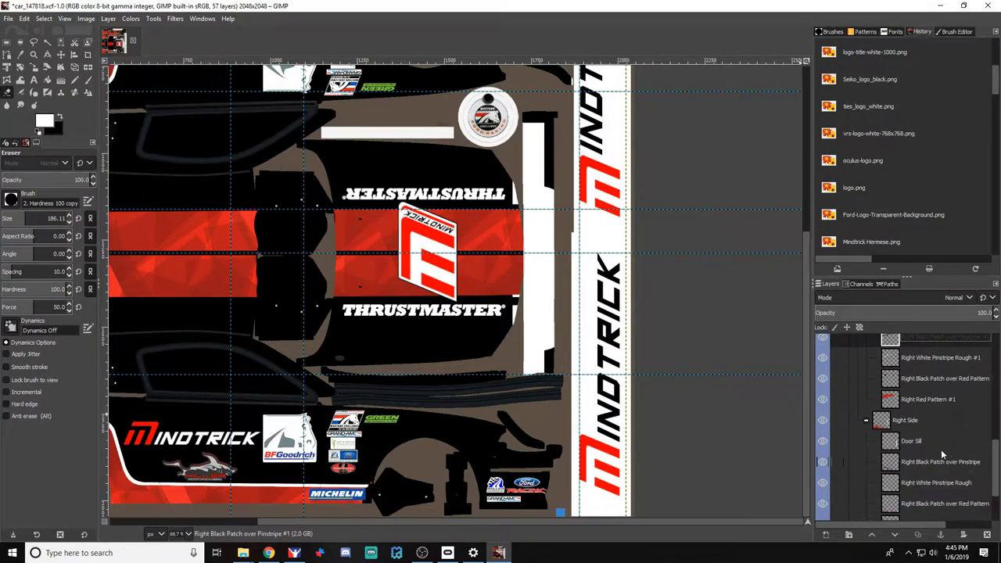
click(925, 440)
scroll(571, 435, up, 5)
scroll(568, 434, down, 4)
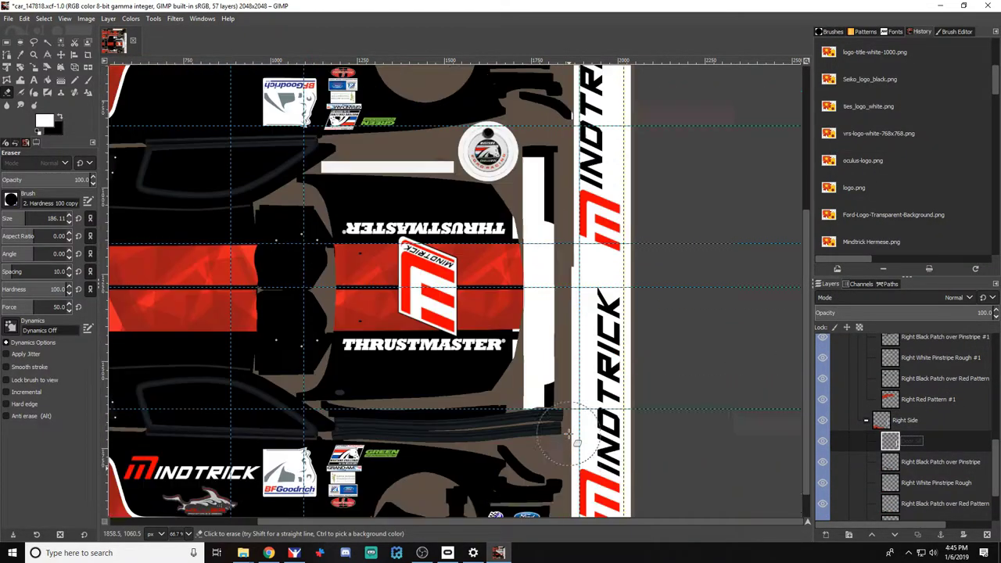
scroll(574, 442, down, 1)
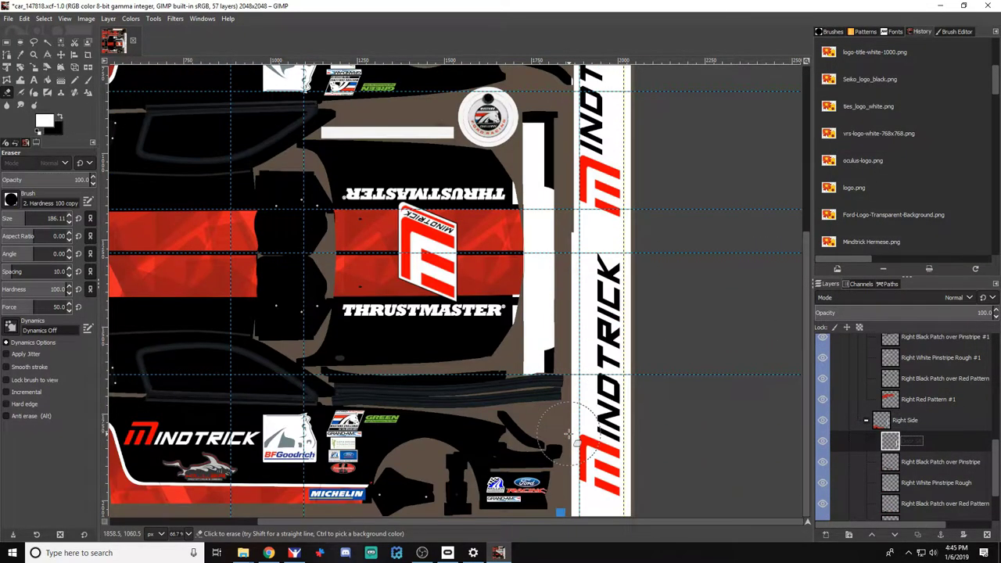
click(822, 442)
key(p)
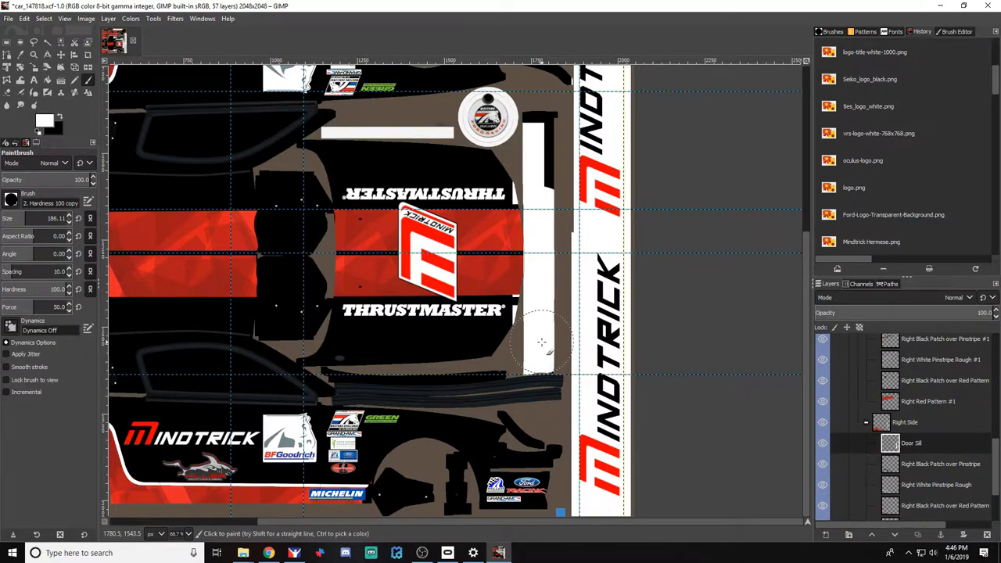
drag(541, 342, 541, 141)
key(shift+e)
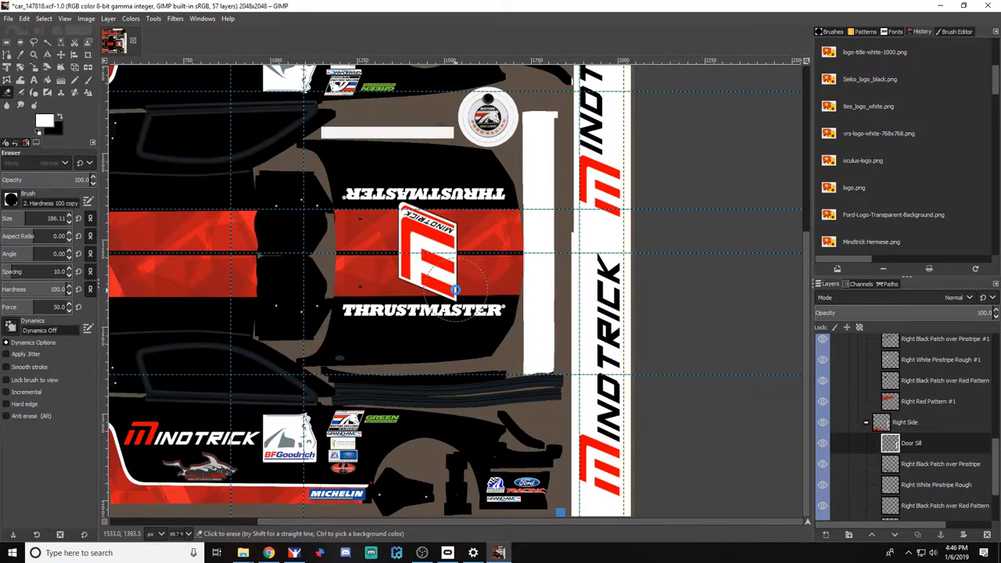
Switch to the iRacing simulator, orbit around to the car's front, and return to GIMP
key(alt+Tab)
drag(455, 289, 660, 294)
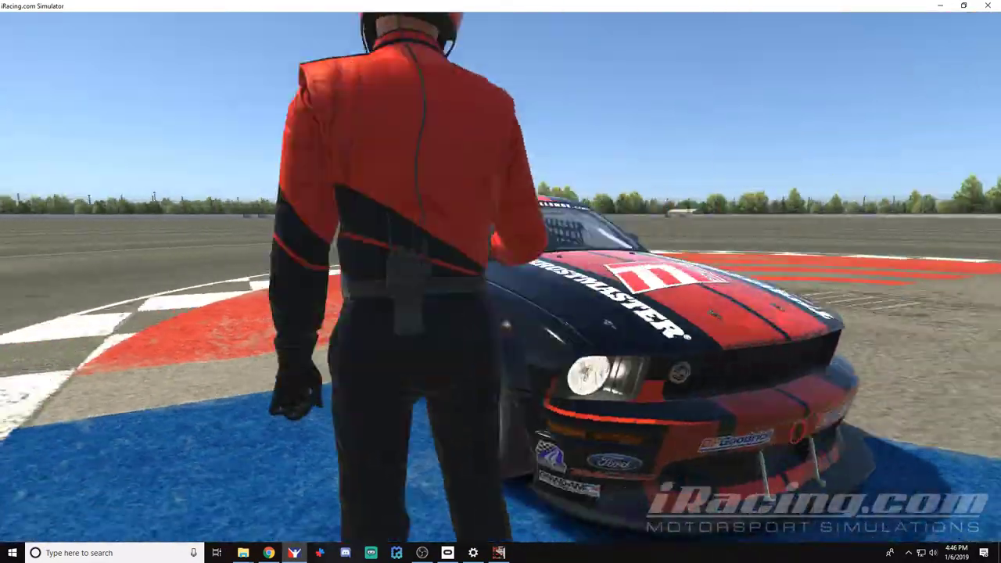
key(alt+Tab)
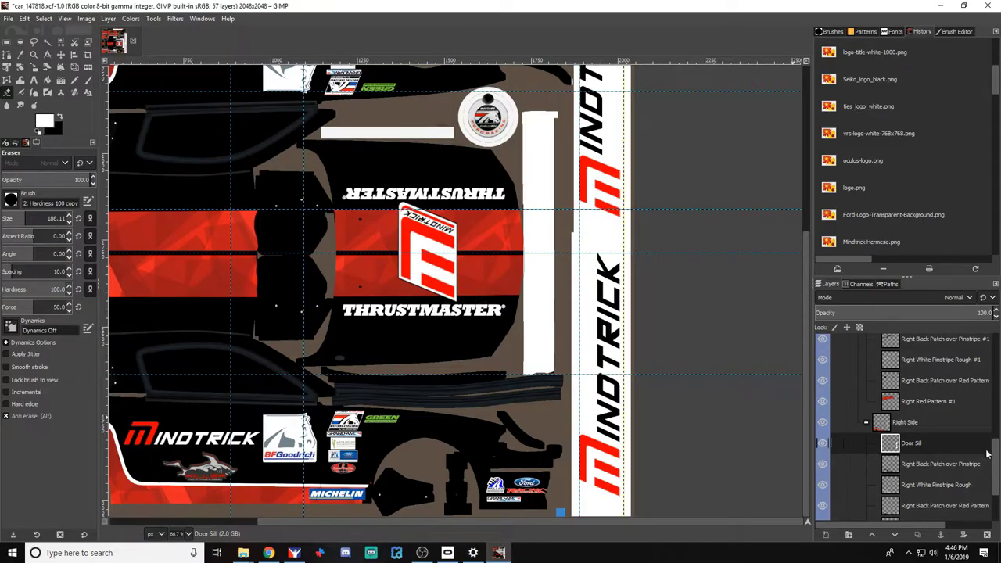
Collapse the Right Side and Graphics layer groups, and expand the Logos group
scroll(946, 480, down, 2)
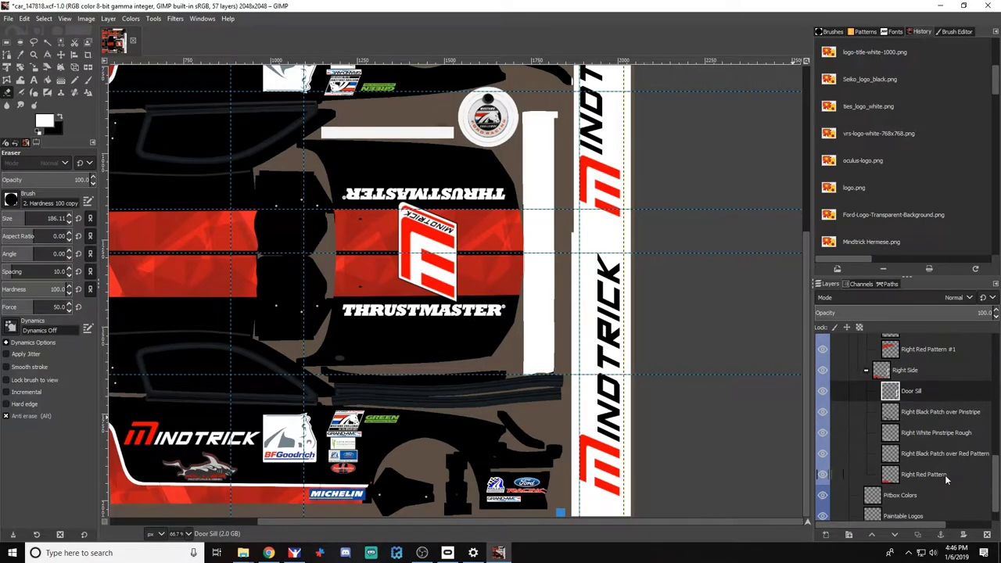
click(866, 371)
click(866, 371)
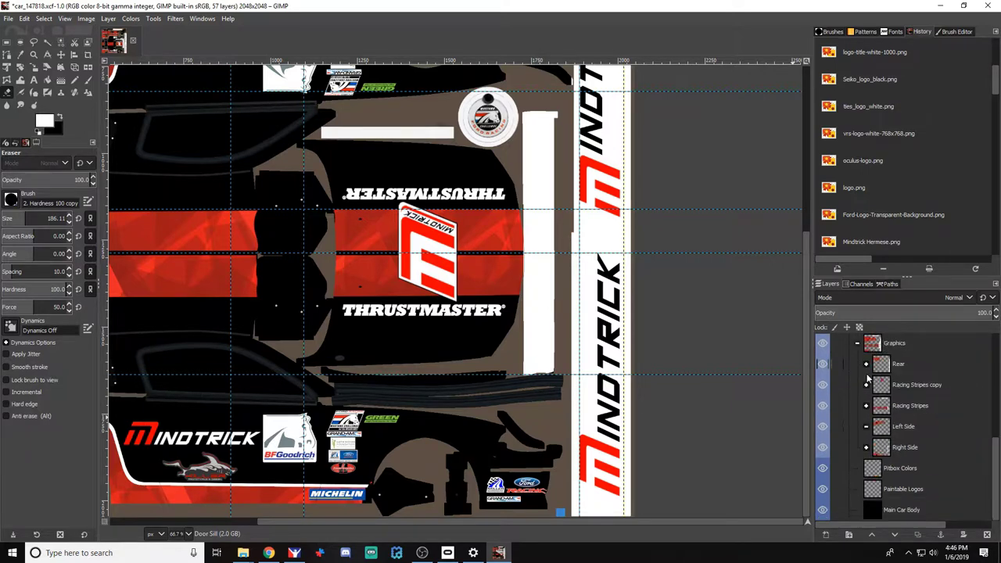
scroll(894, 432, up, 4)
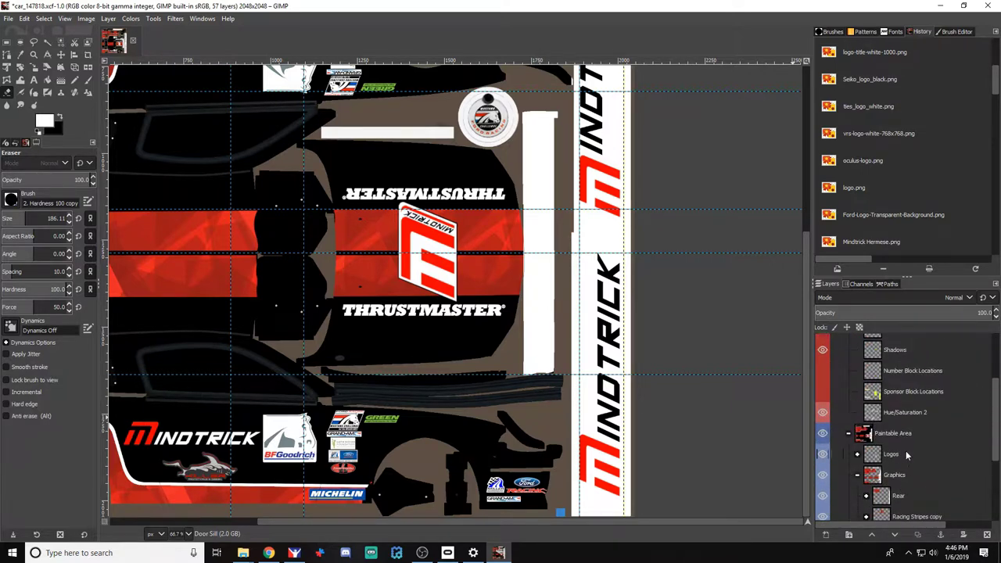
click(899, 454)
click(857, 474)
click(856, 454)
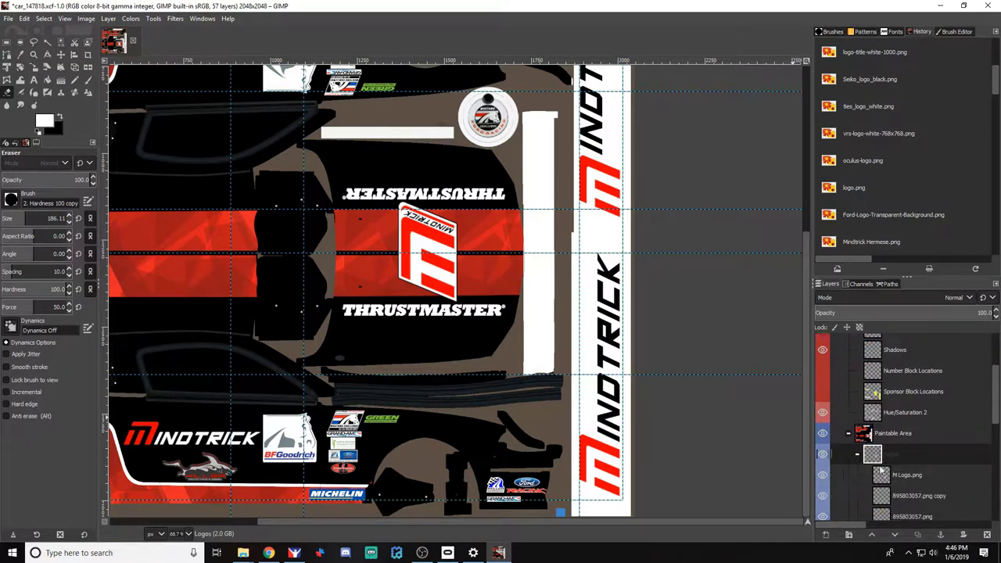
Examine where the M Logo.png layer from the Logos group sits on the car template
scroll(901, 473, down, 2)
scroll(901, 472, down, 3)
scroll(909, 454, up, 2)
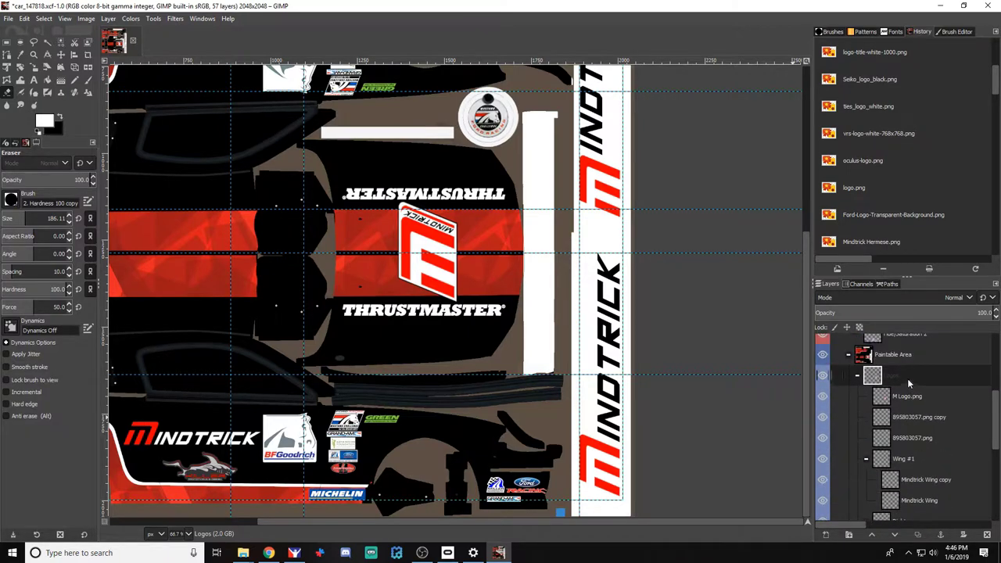
click(912, 399)
scroll(379, 357, down, 3)
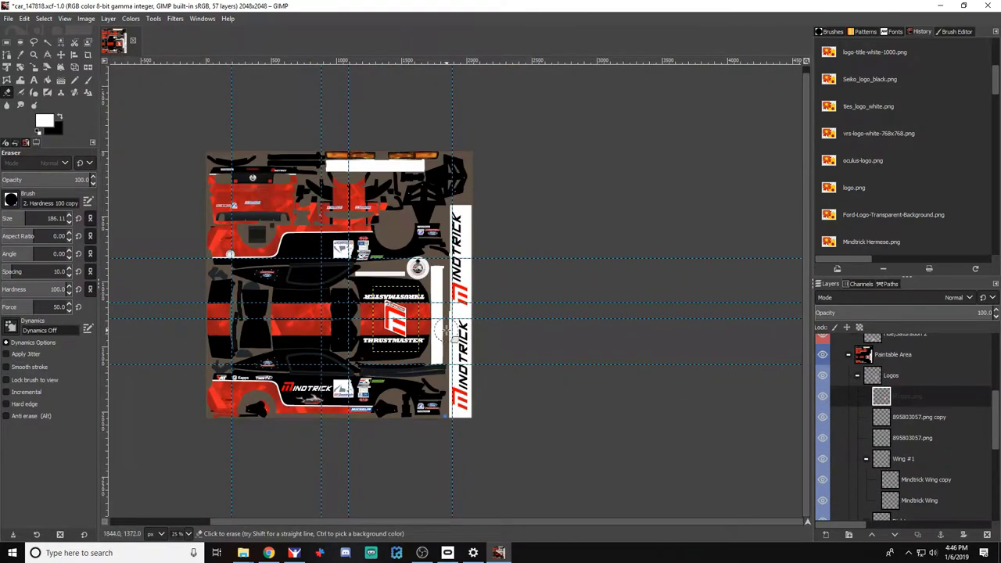
scroll(360, 337, up, 3)
scroll(313, 321, down, 1)
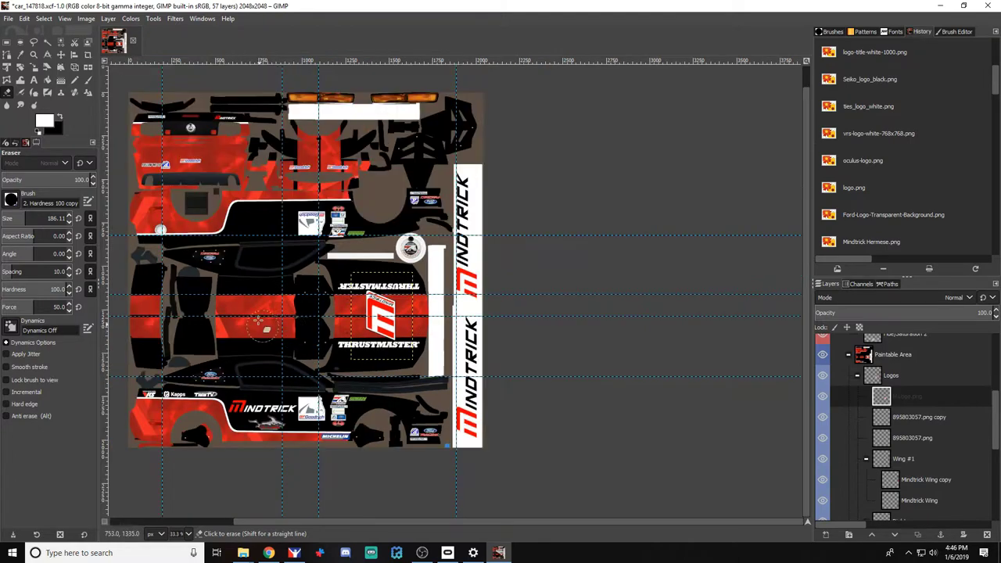
scroll(258, 309, up, 1)
scroll(257, 308, down, 2)
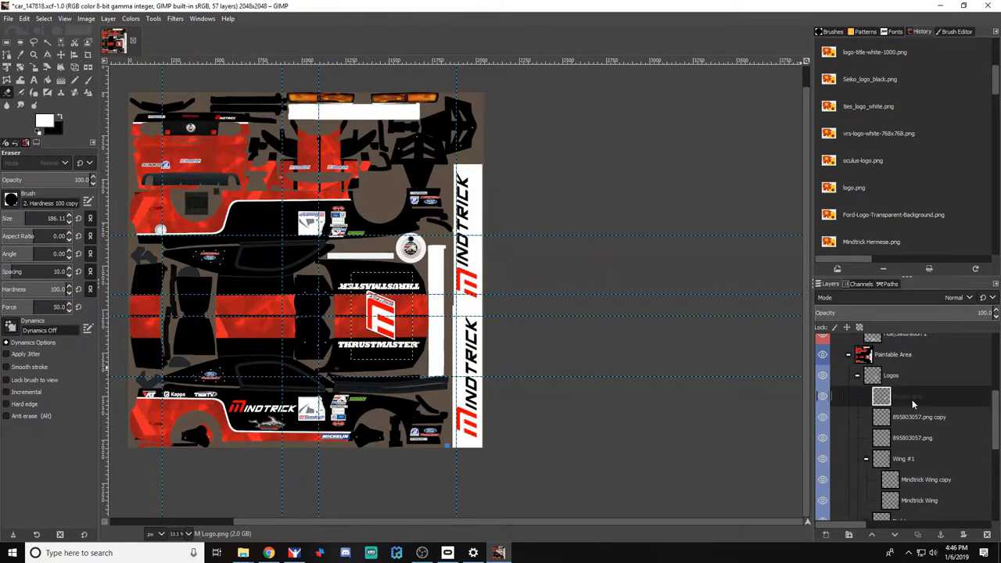
Identify the artwork in the 895803057.png copy layer and the Wing #1 and Right groups, collapsing Wing #1
click(903, 422)
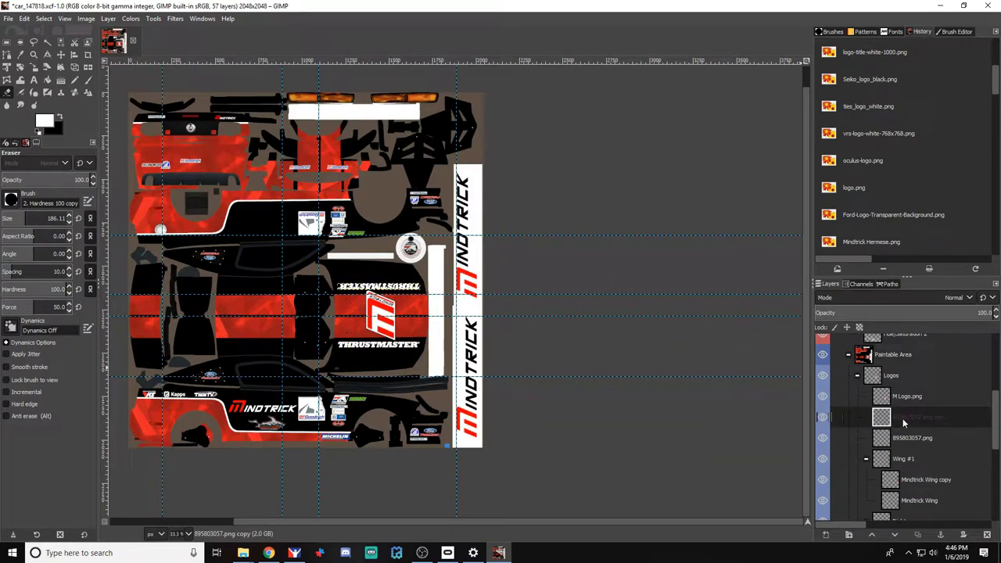
click(905, 458)
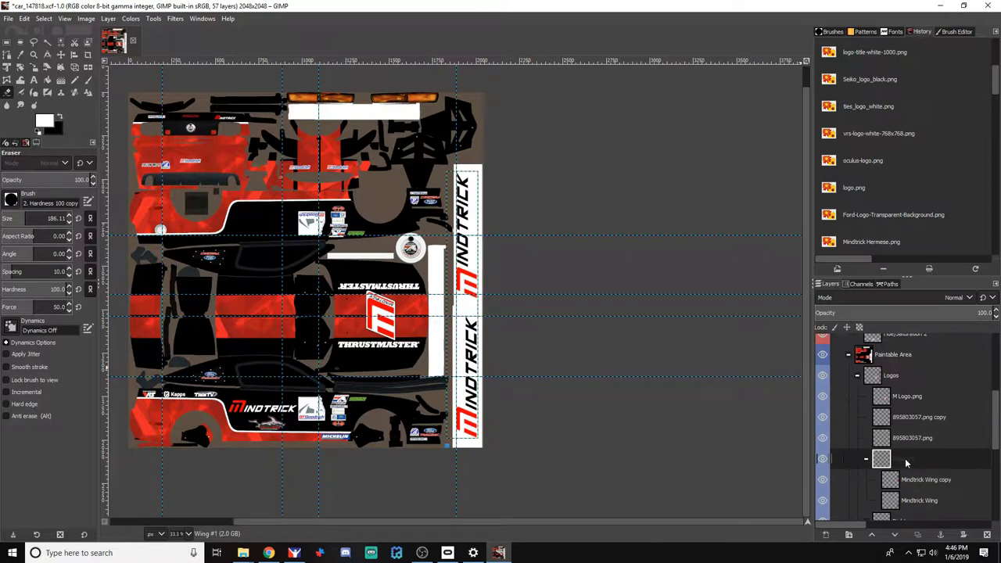
scroll(906, 461, down, 2)
click(866, 411)
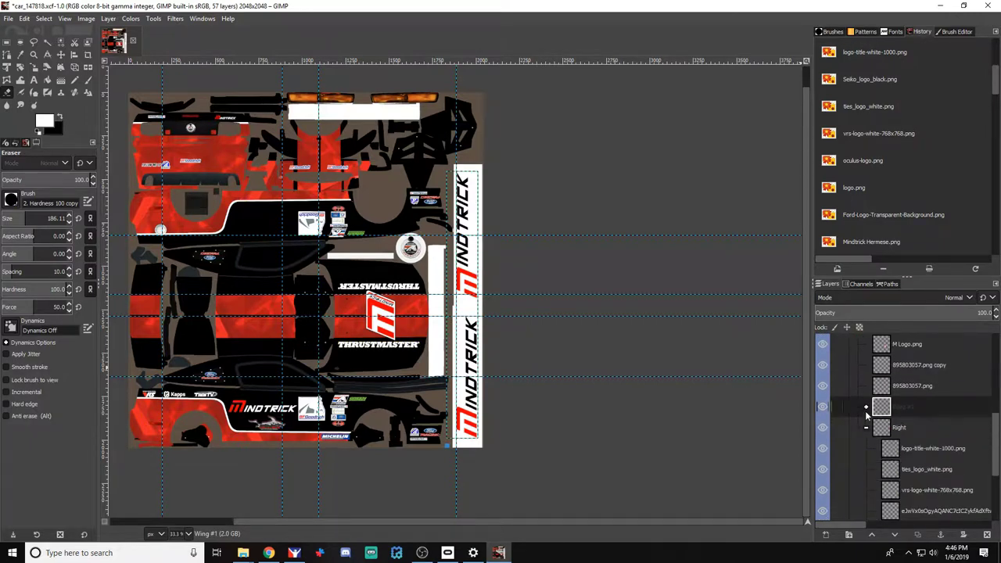
click(924, 432)
scroll(910, 433, up, 1)
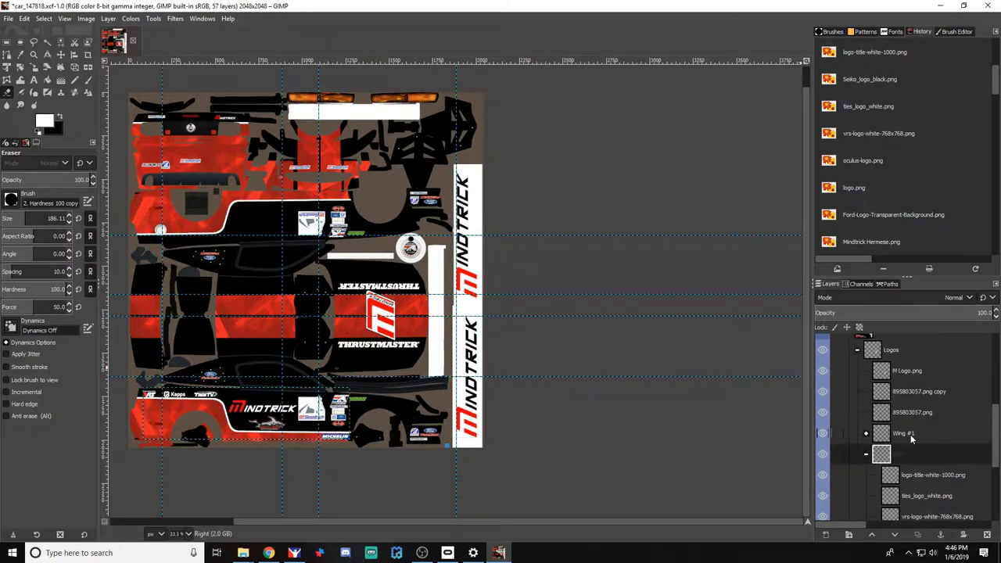
Create a new layer group inside the Logos group and name it Bonnett
click(898, 351)
click(848, 534)
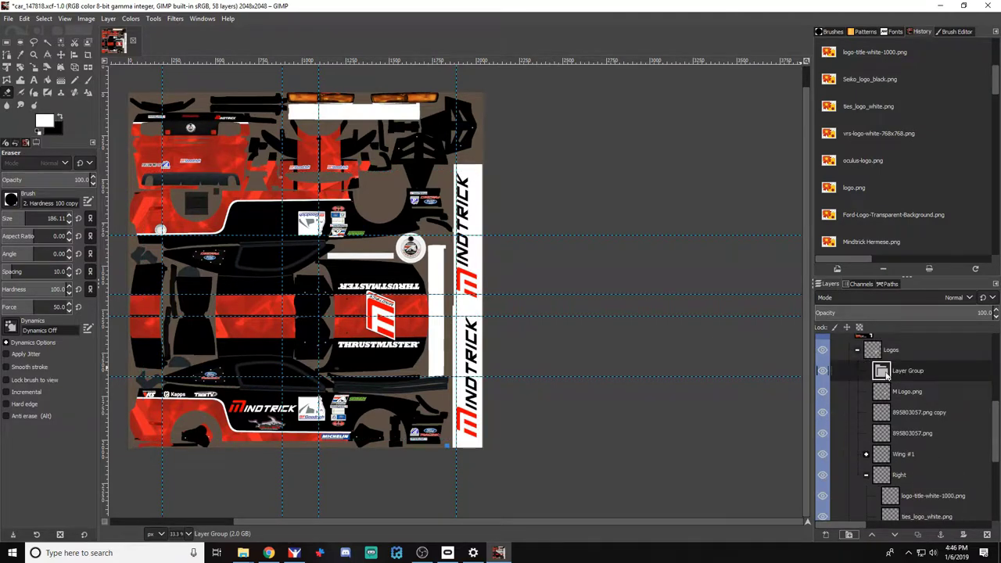
double_click(911, 371)
text(Bonnet)
key(Return)
Move the M Logo.png, 895803057.png copy and 895803057.png layers into the Bonnett group
drag(907, 393, 901, 371)
drag(920, 409, 922, 398)
drag(909, 432, 919, 417)
Try to duplicate the Right layer group inside the Logos group
scroll(892, 391, down, 3)
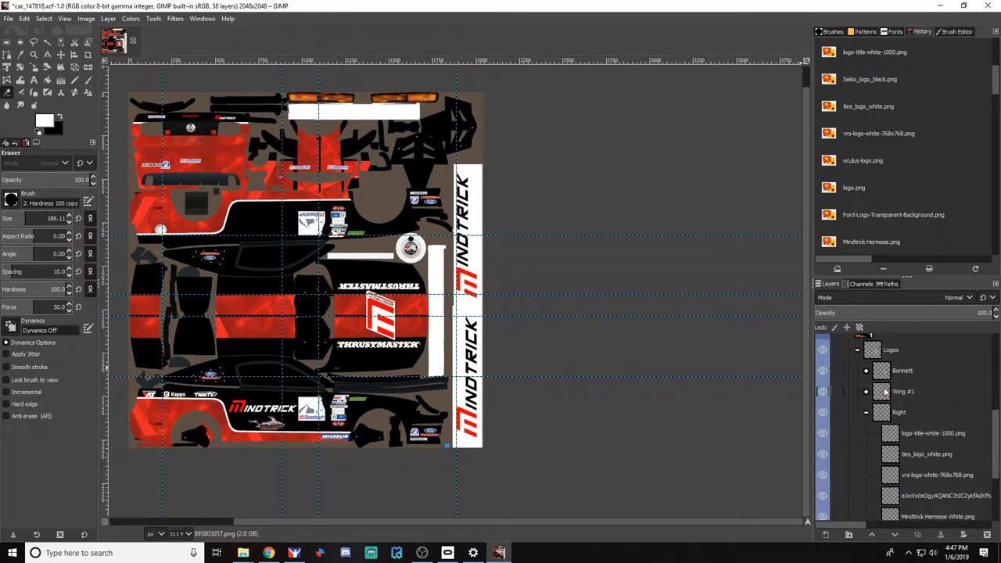
click(911, 362)
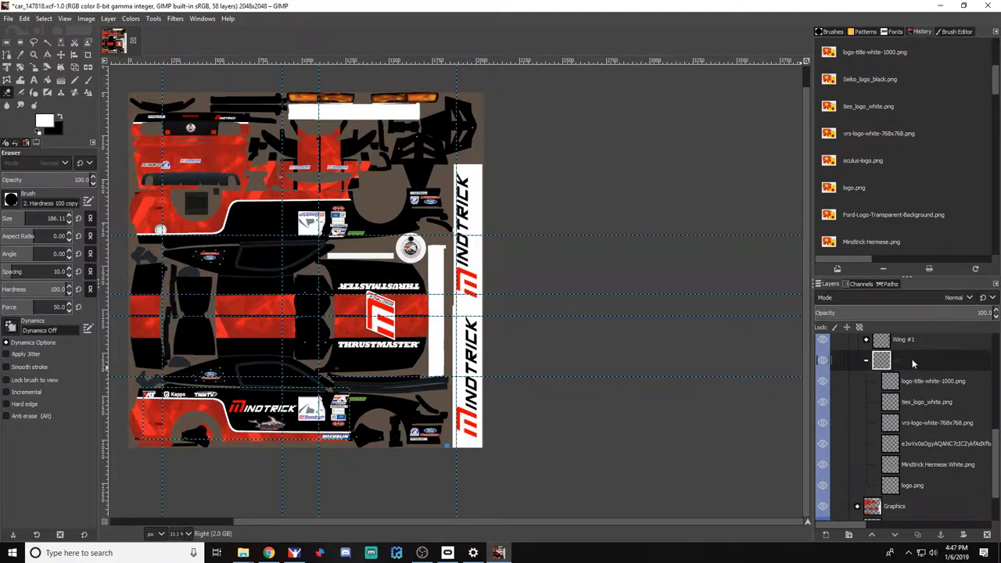
right_click(913, 364)
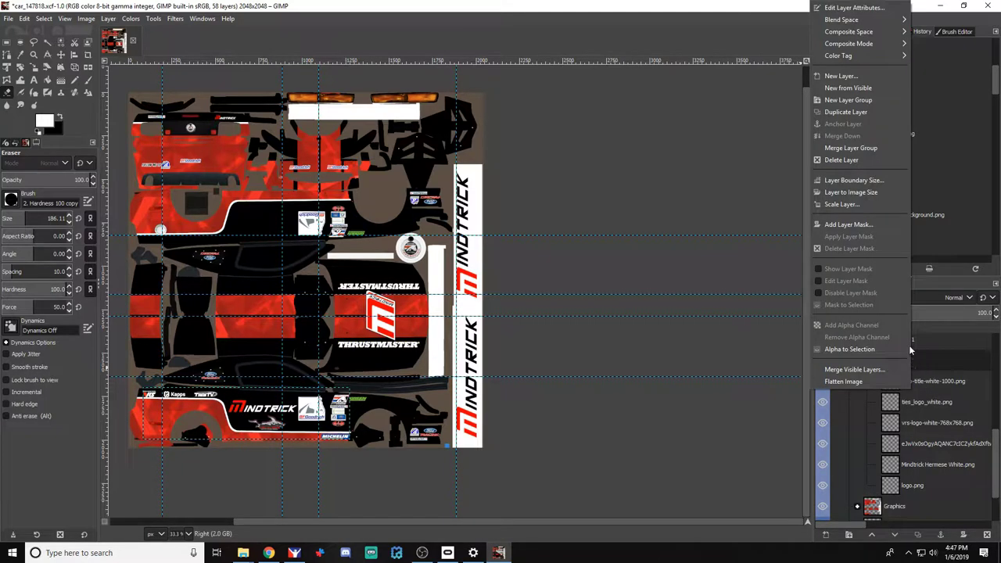
click(845, 115)
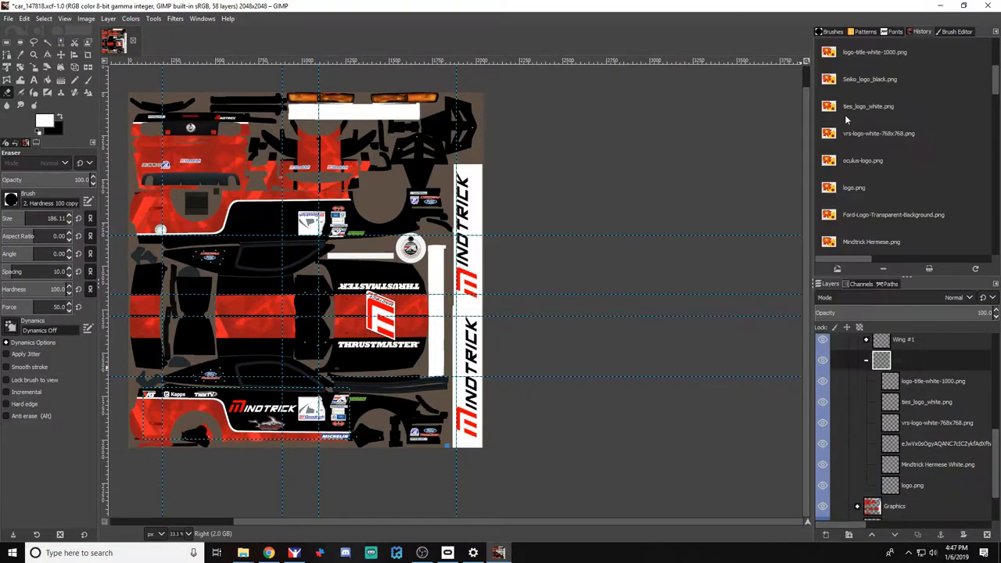
ctrl+scroll(215, 424, up, 4)
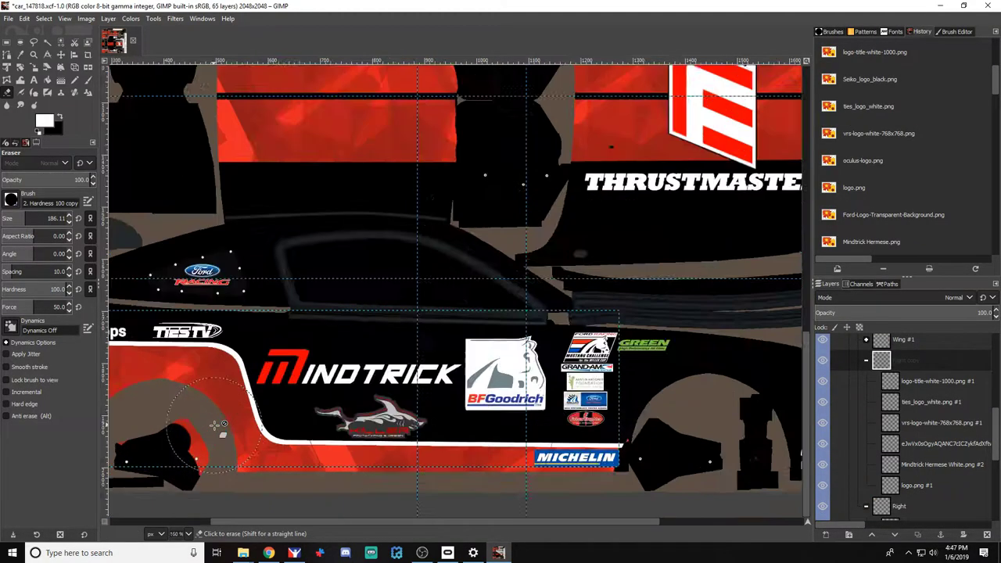
ctrl+scroll(215, 425, down, 3)
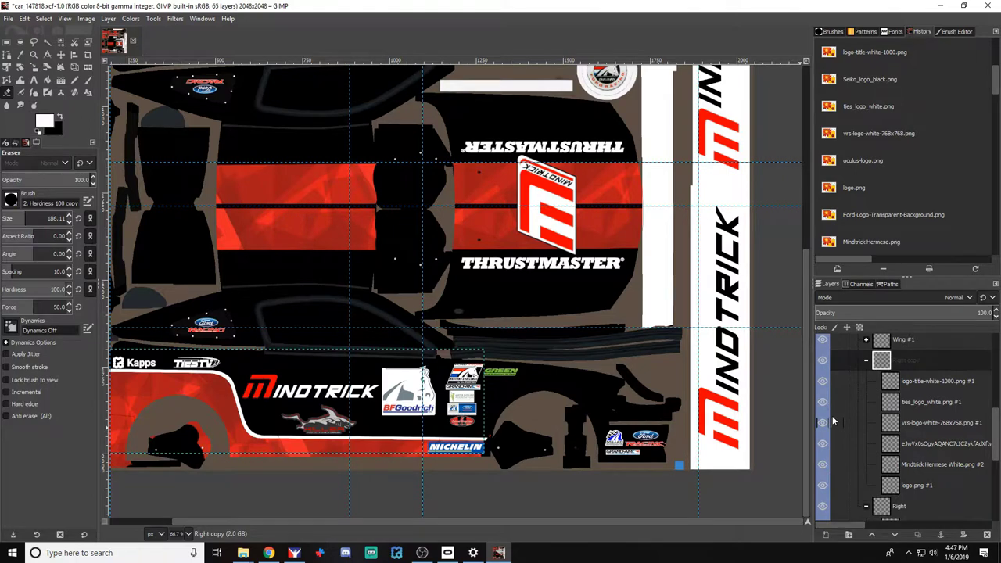
click(926, 381)
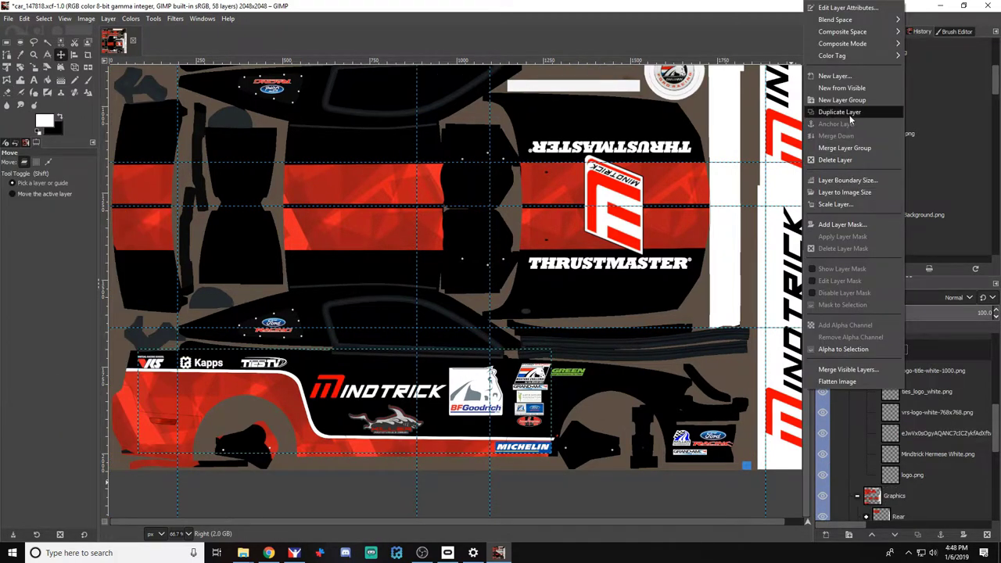
Duplicate the Right logo group and rotate the copied Kapps logo, logo-title-white-1000.png #1, by -180 degrees
click(853, 154)
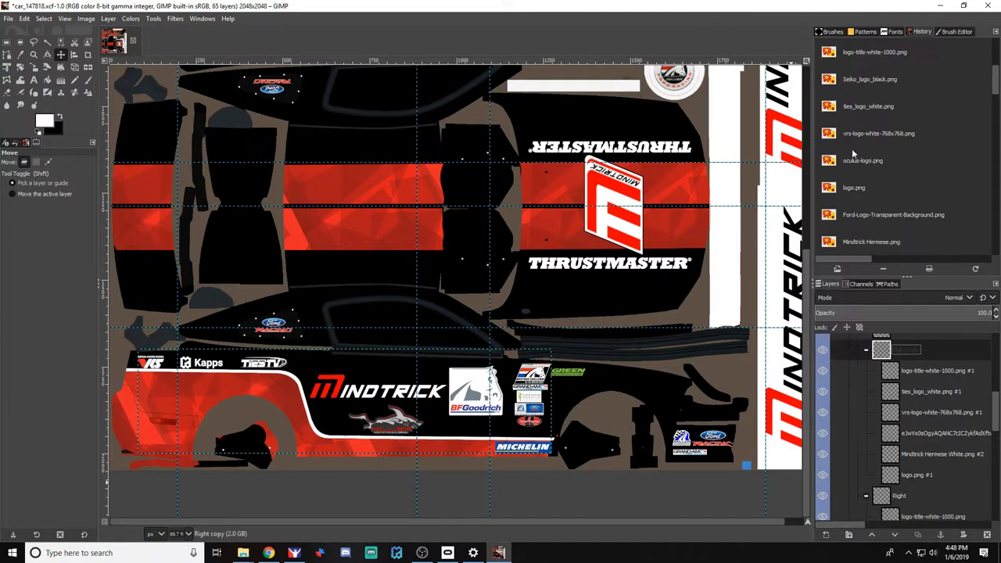
double_click(924, 372)
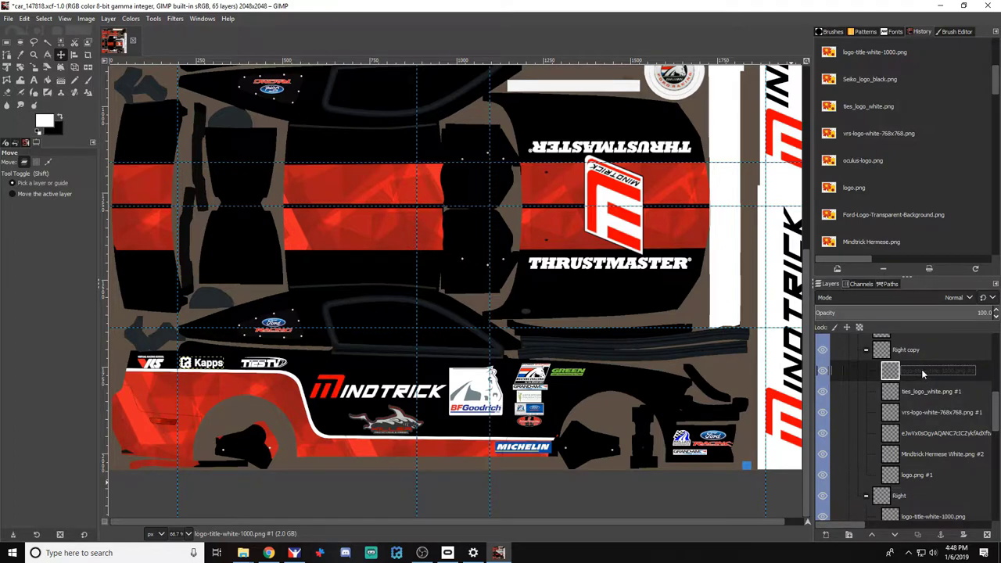
double_click(901, 350)
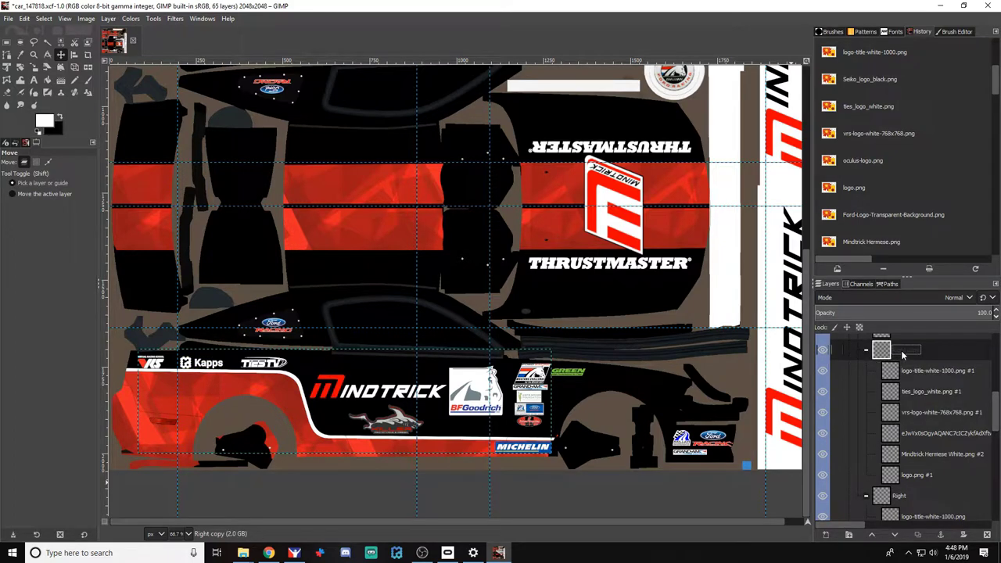
double_click(910, 374)
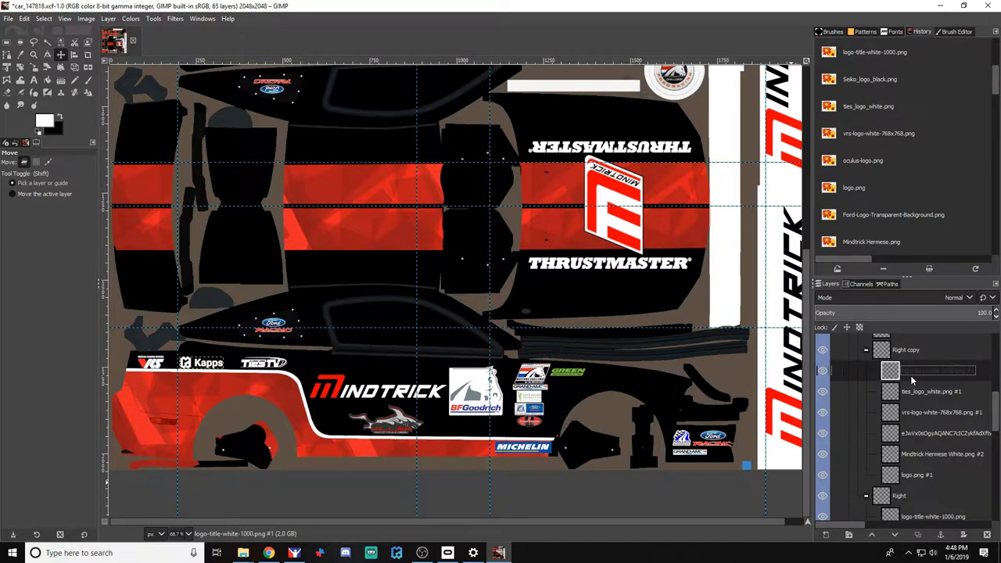
click(21, 68)
click(383, 391)
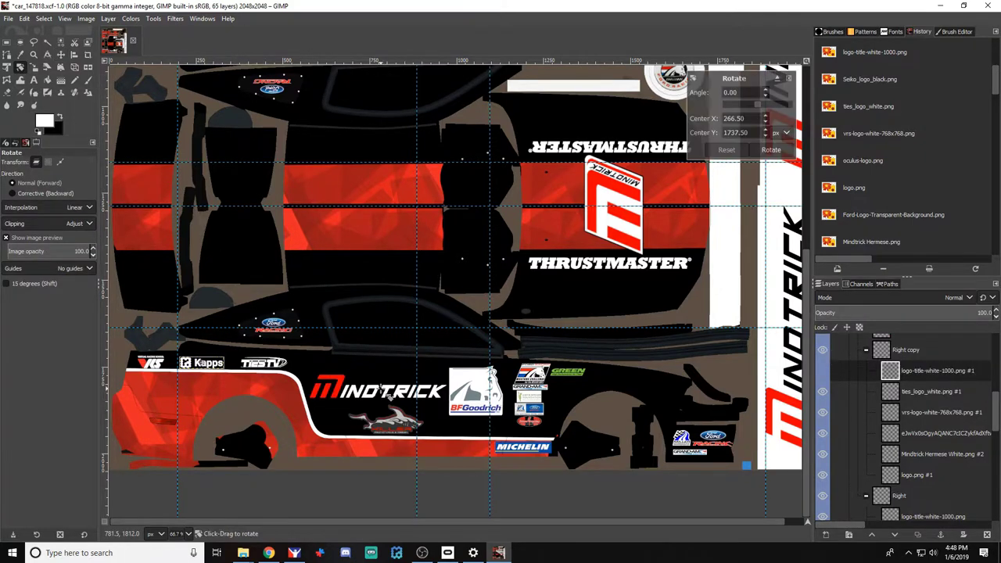
drag(756, 104, 721, 105)
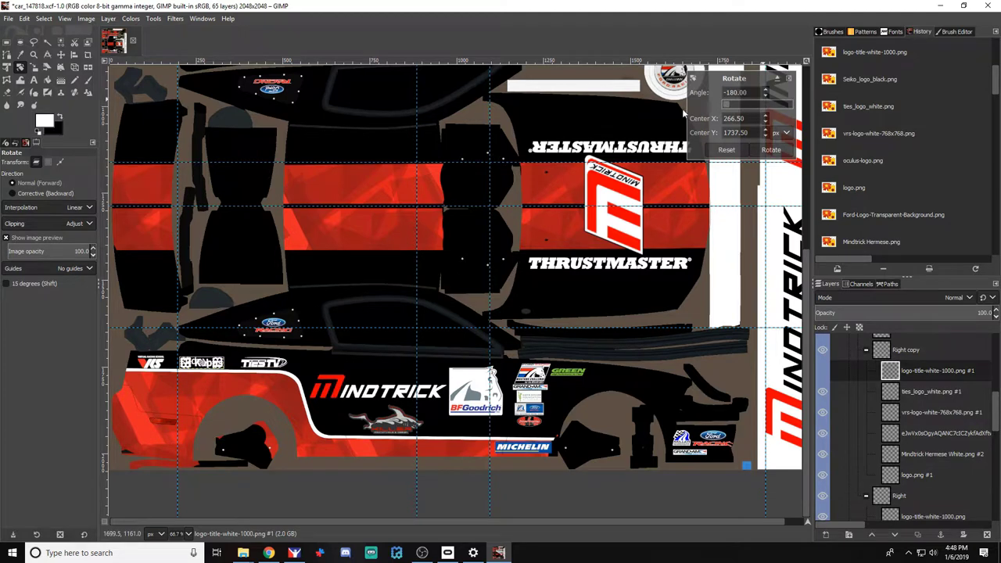
click(772, 150)
Rotate the copied TiesTV logo, layer ties_logo_white.png #1, by 180 degrees
click(921, 386)
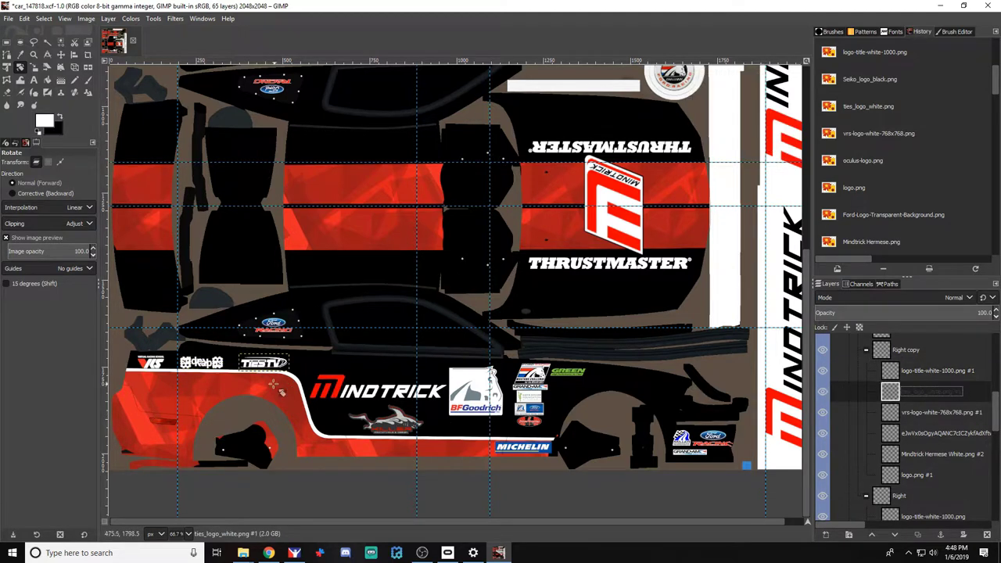
click(264, 375)
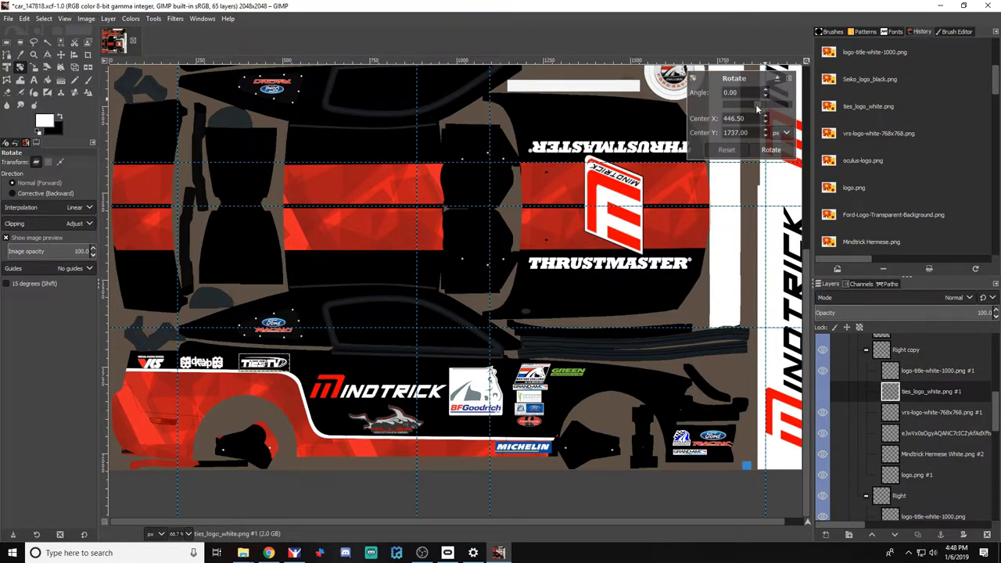
drag(756, 107, 789, 107)
click(773, 150)
Rotate the copied VRS logo, layer vrs-logo-white-768x768.png #1, by 180 degrees
click(917, 413)
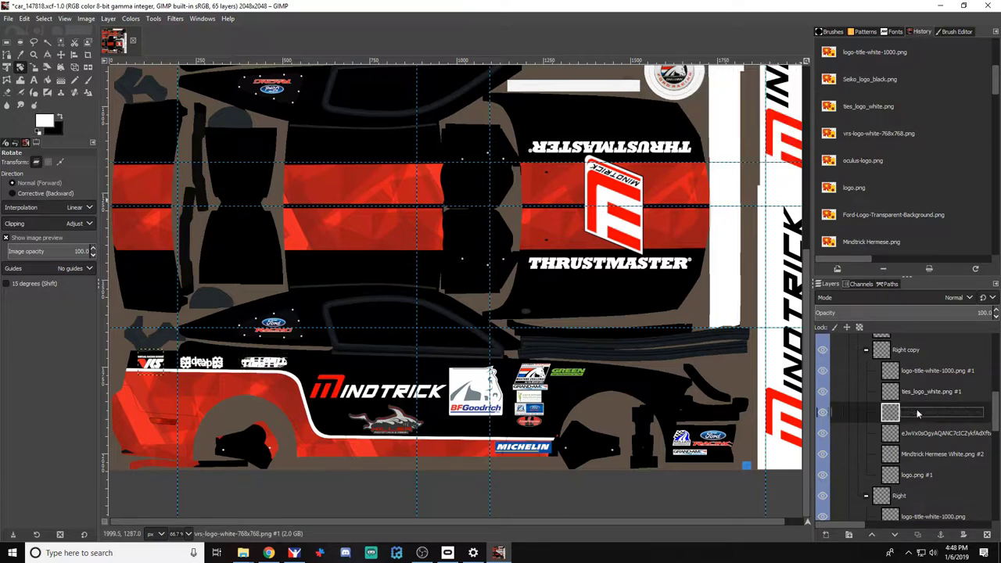
click(165, 372)
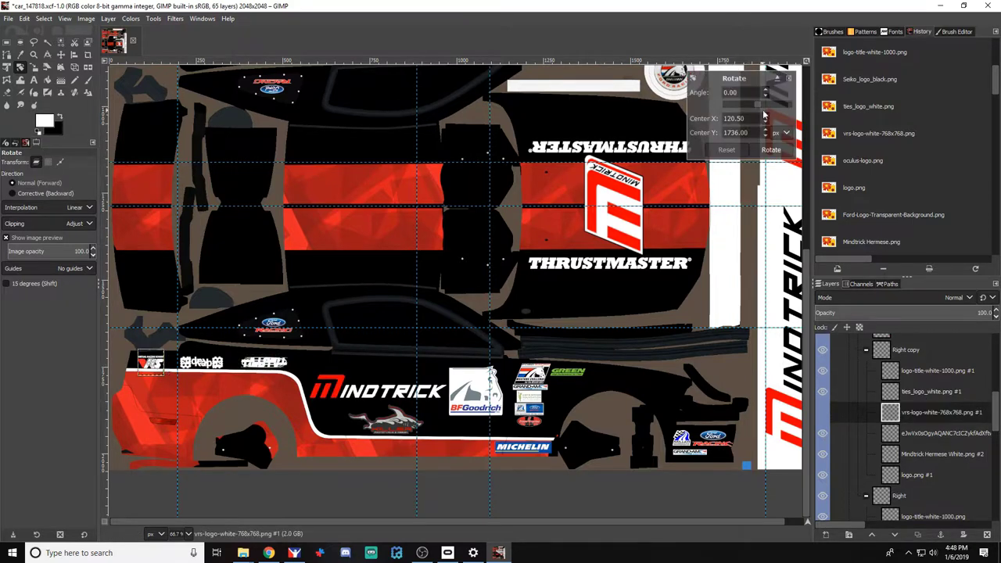
drag(762, 105, 789, 106)
click(771, 149)
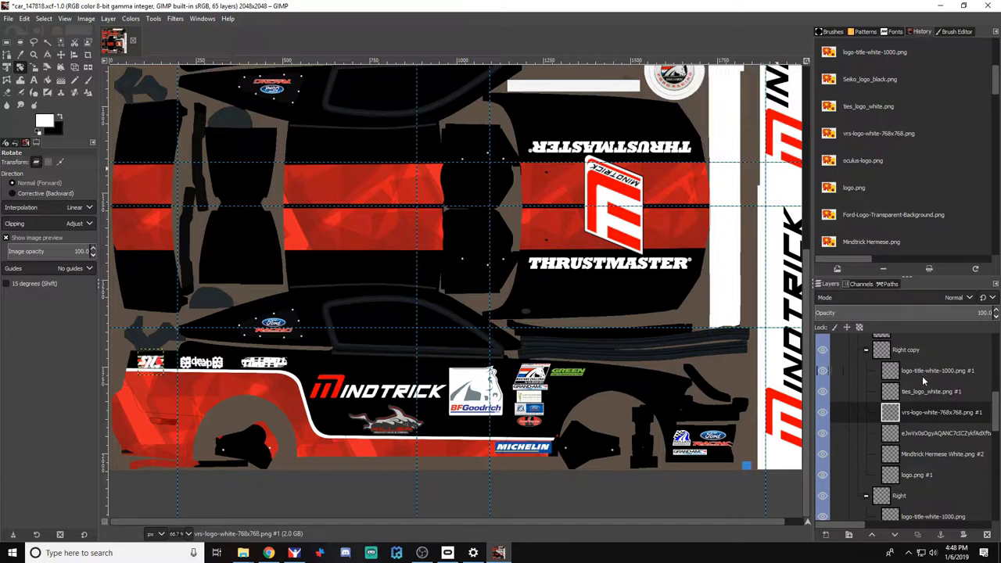
Rotate the copied animal logo beneath the MINDTRICK lettering, in the Right copy group, by -180 degrees
click(934, 432)
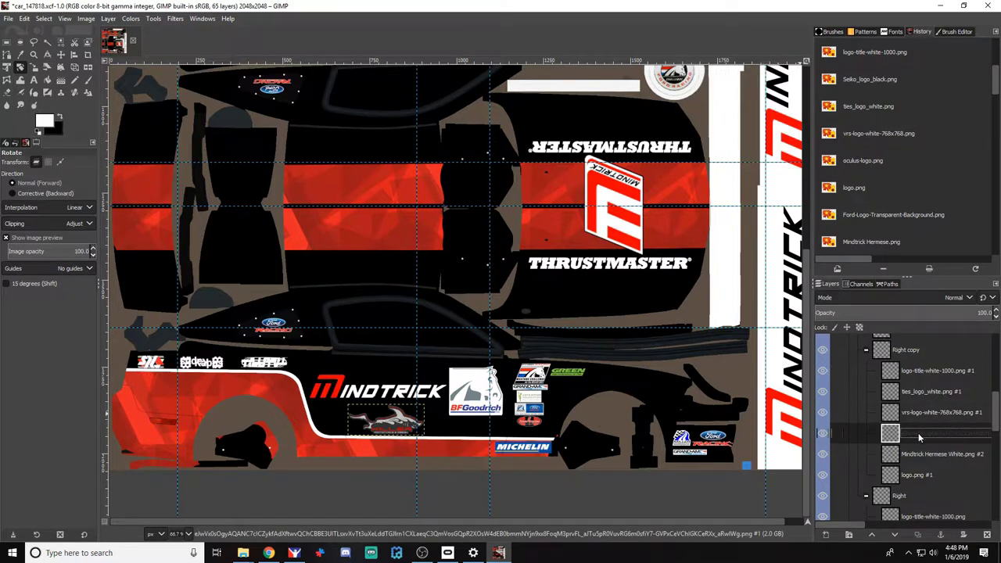
right_click(918, 432)
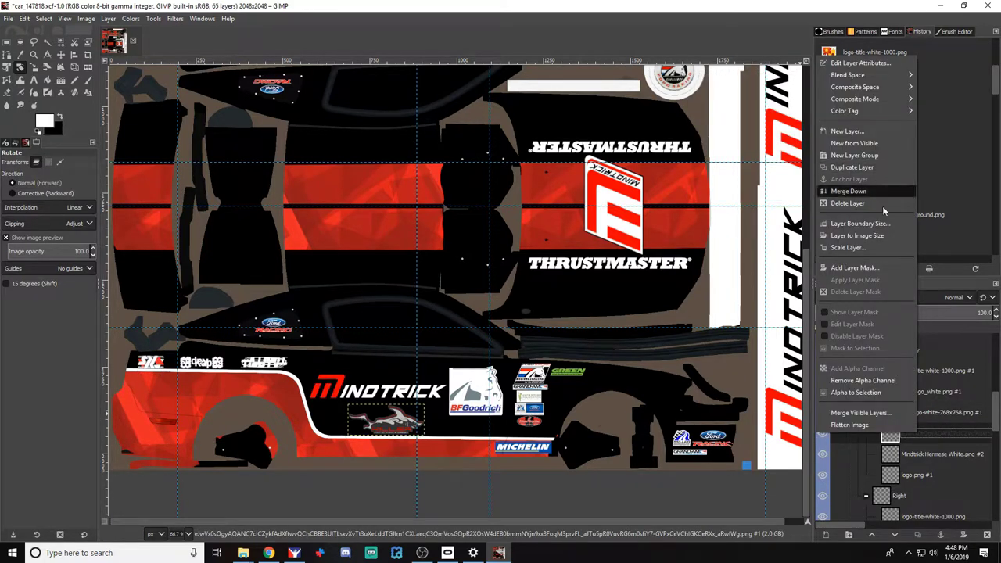
click(941, 428)
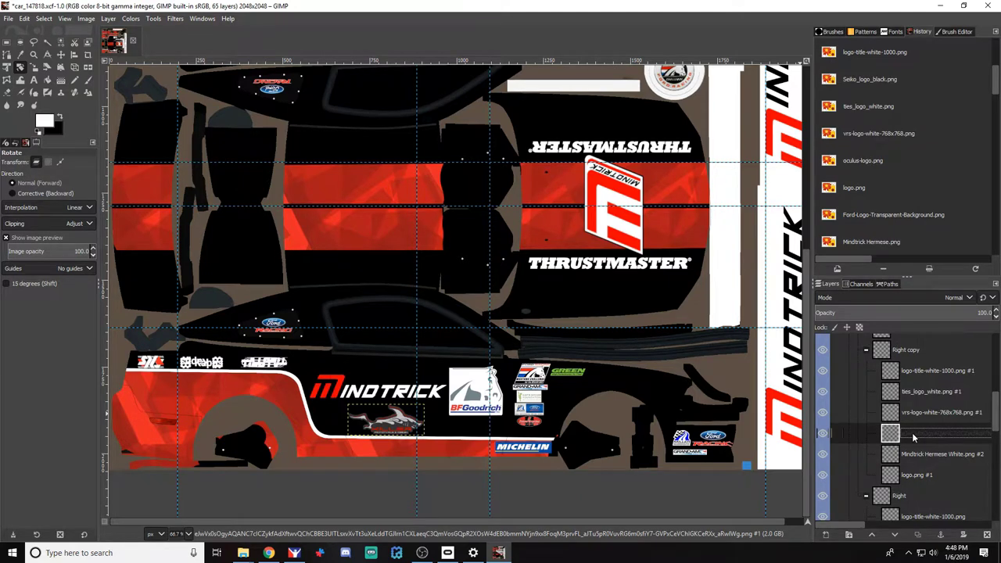
click(764, 103)
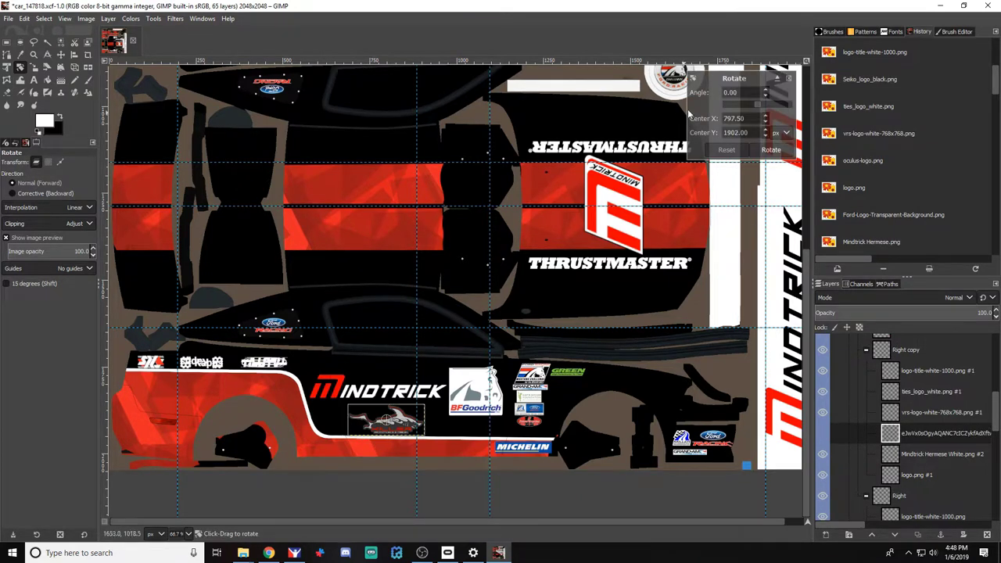
drag(757, 104, 717, 108)
click(768, 150)
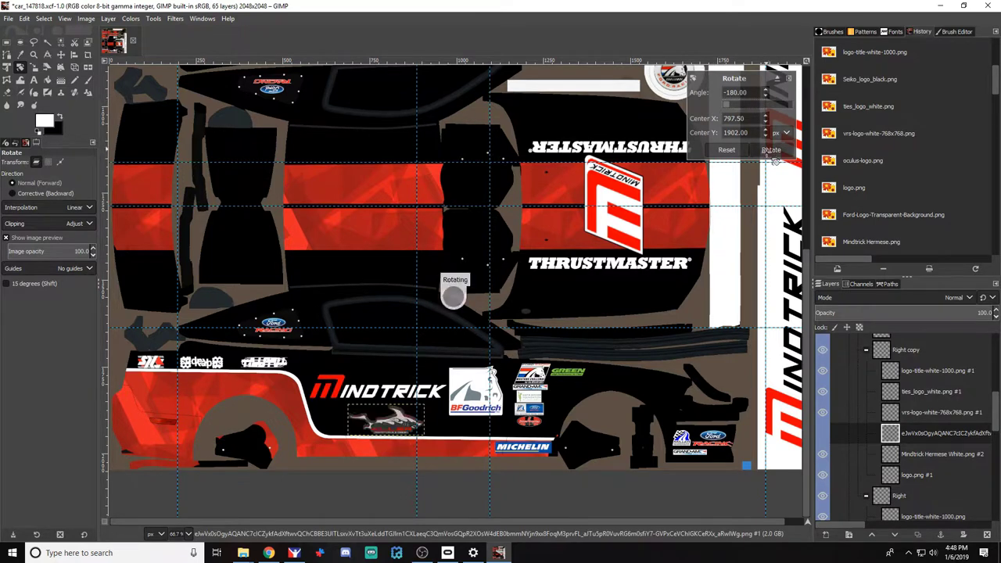
Rotate the copied MINDTRICK lettering, layer Mindtrick Hermese White.png #2, by -180 degrees
double_click(918, 454)
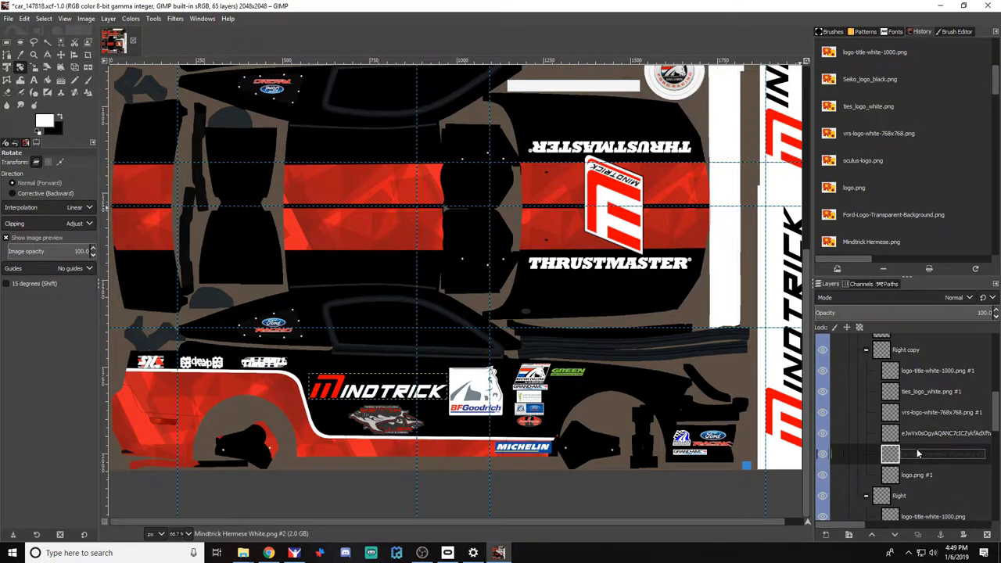
click(374, 402)
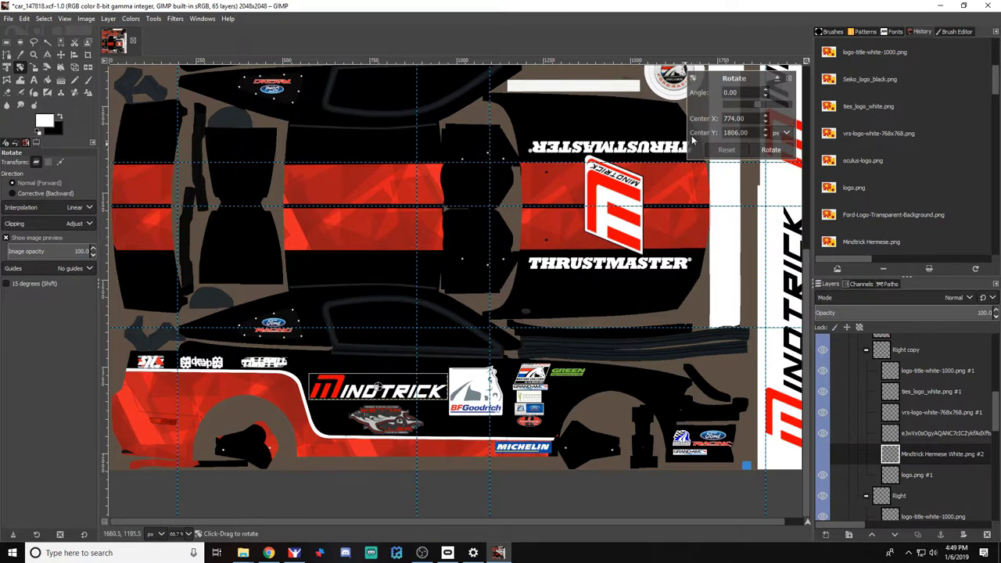
drag(759, 105, 702, 112)
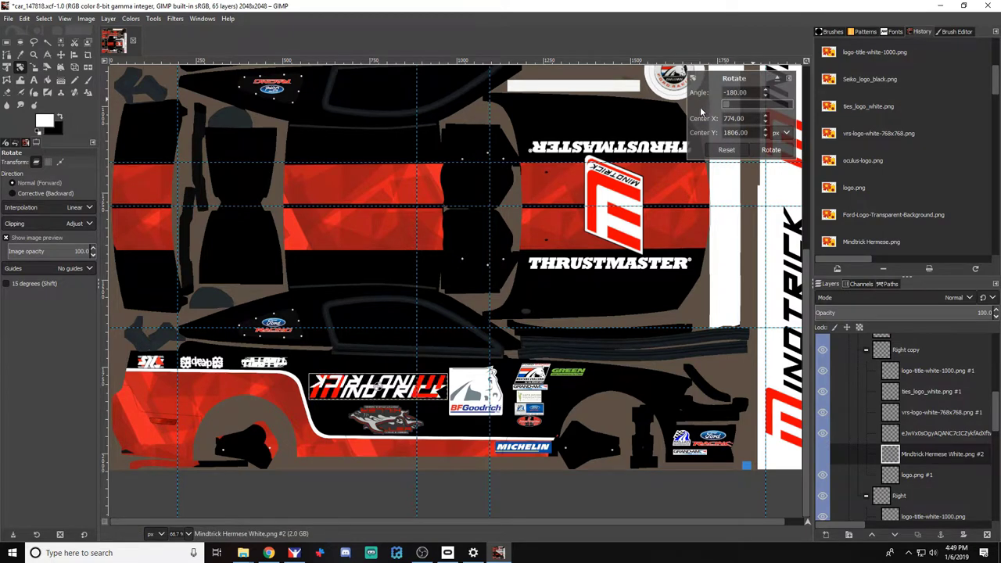
click(771, 151)
Rotate the copied Michelin logo, layer logo.png #1, by -180 degrees
double_click(919, 473)
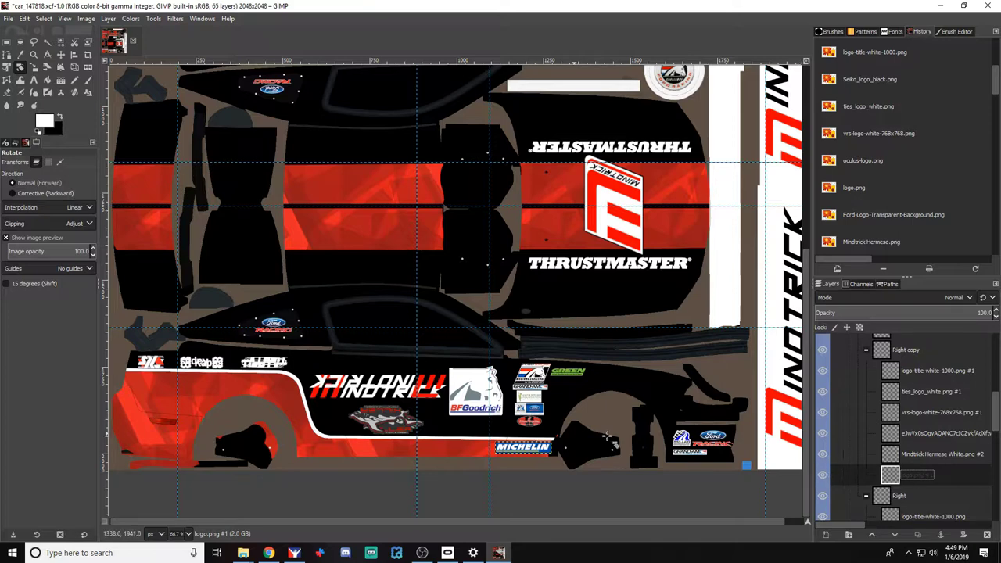
right_click(919, 476)
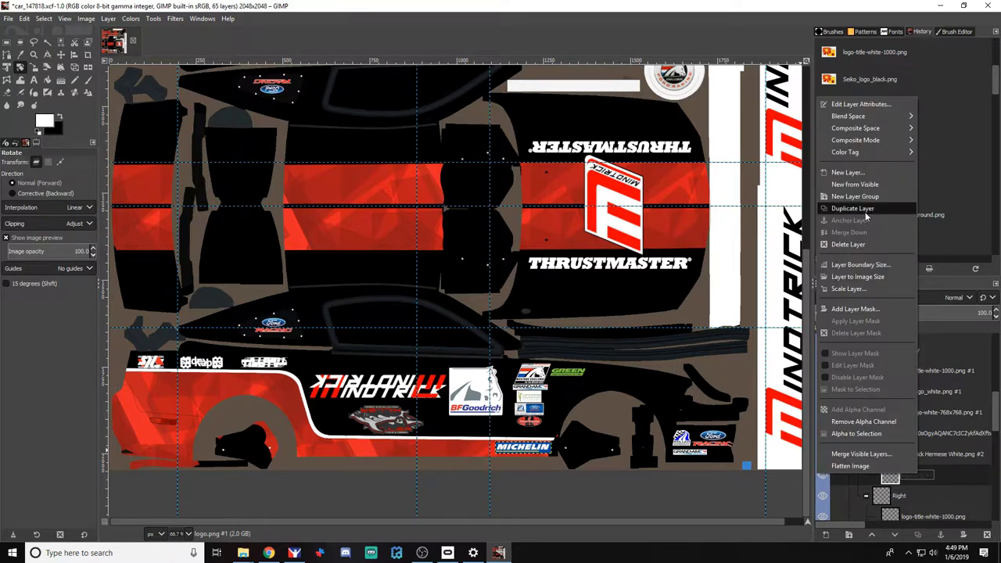
click(955, 482)
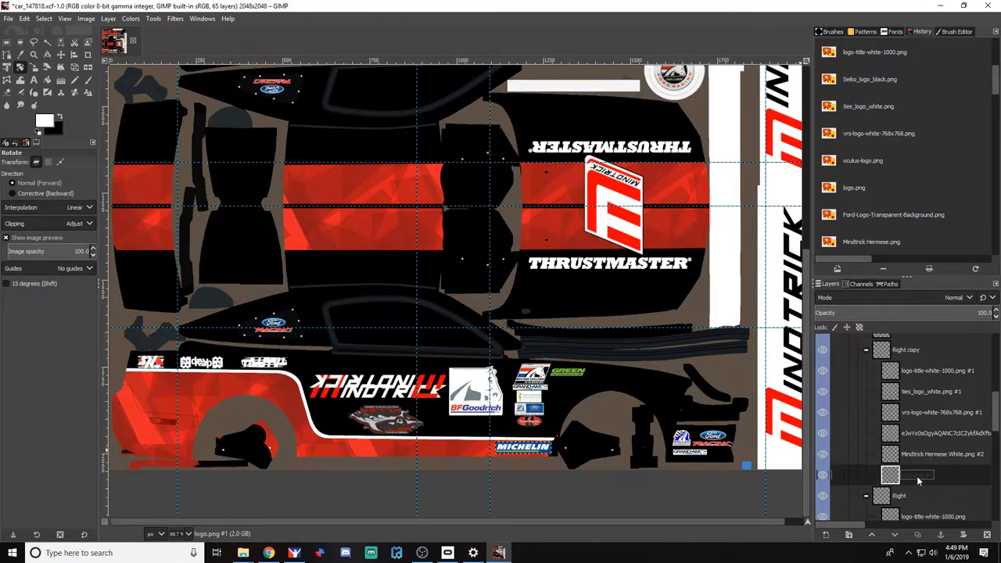
click(520, 445)
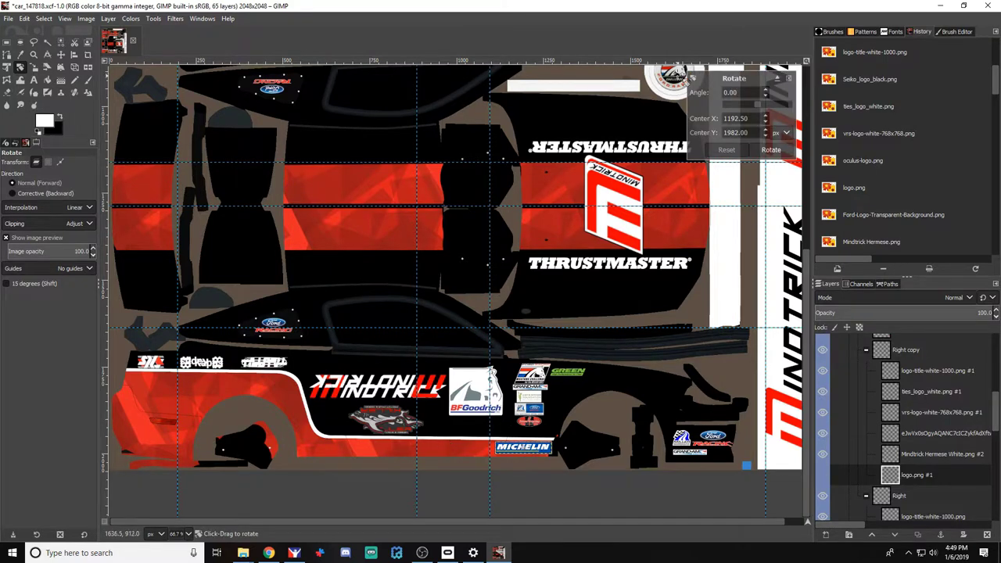
drag(759, 104, 687, 106)
click(771, 150)
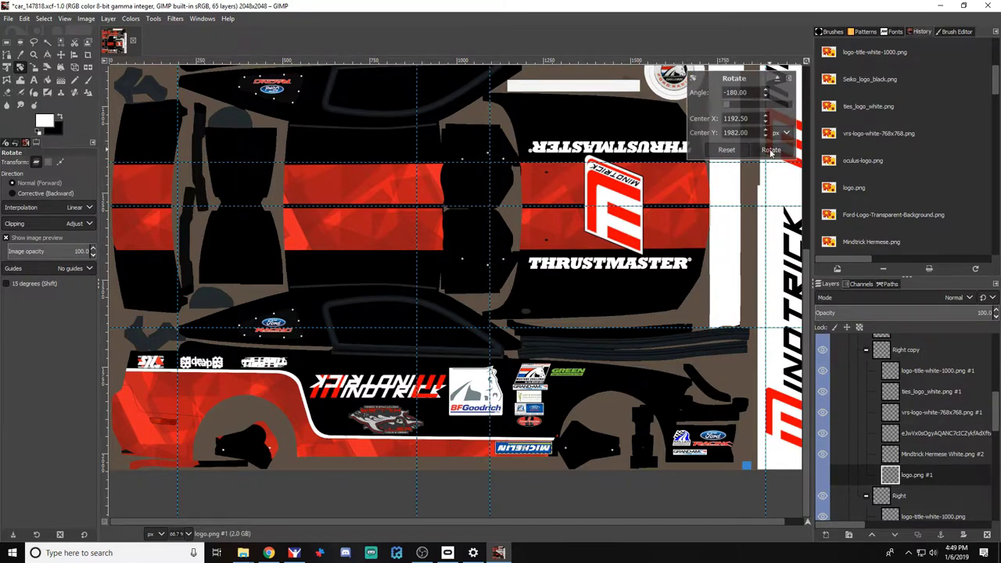
Link the copied Kapps, TiesTV and VRS logo layers in the Right copy group so they move together
click(932, 374)
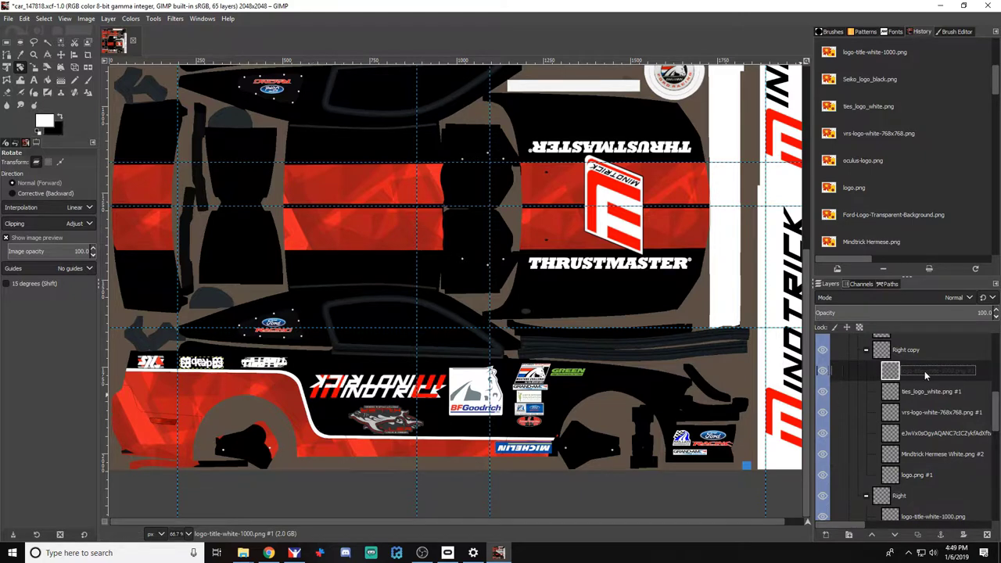
click(838, 373)
click(836, 392)
Move the linked VRS, Kapps and TiesTV logo copies from the lower side panel up to the rear of the opposite side panel
click(60, 55)
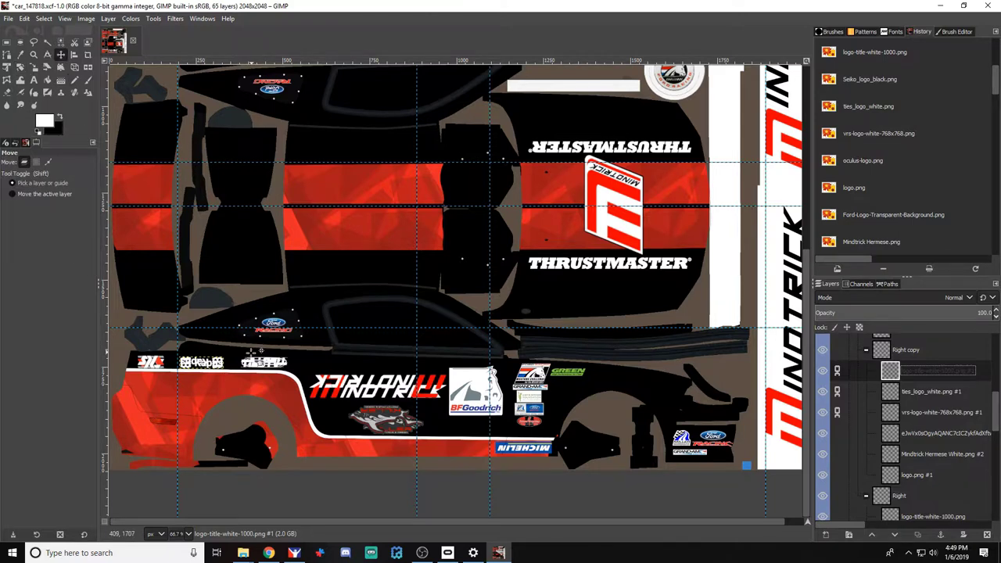
scroll(449, 351, up, 3)
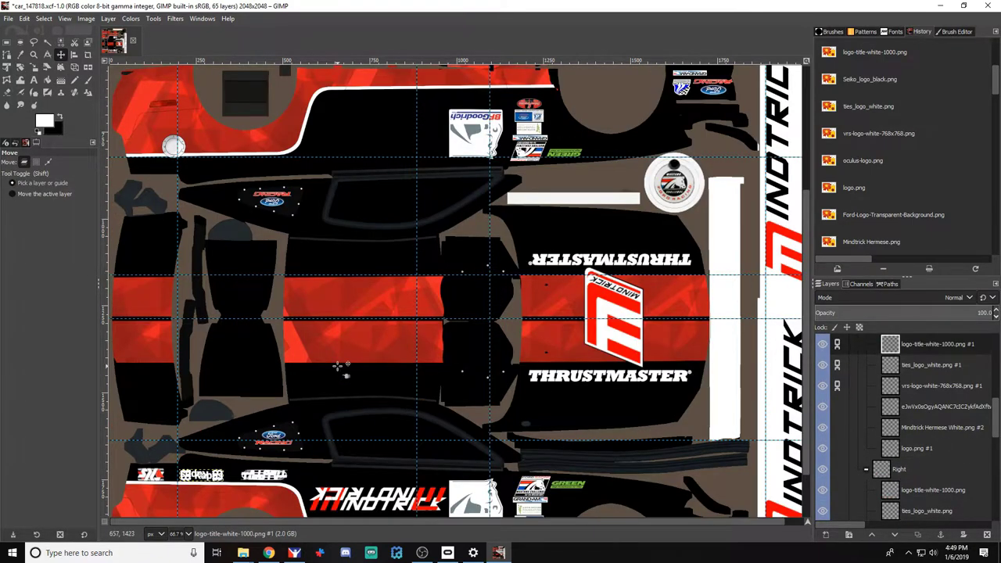
key(shift+Up)
key(shift+Up)
key(shift+Up)
key(shift+Up)
key(shift+Up)
key(shift+Up)
key(shift+Up)
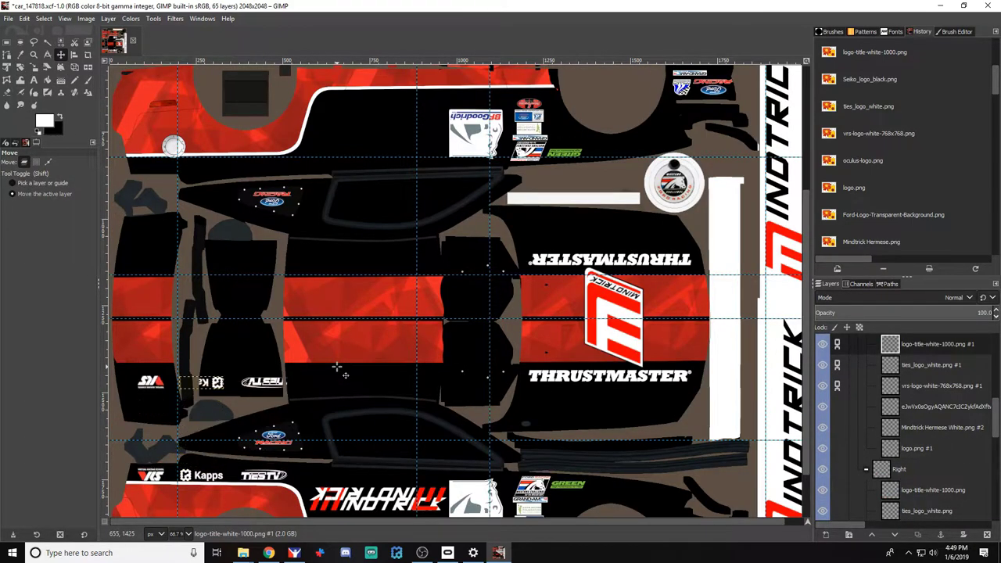
key(shift+Up)
key(shift+Up)
key(shift+Up)
key(shift+Up)
key(shift+Up)
key(shift+Up)
key(shift+Up)
key(shift+Up)
key(shift+Up)
key(shift+Up)
key(shift+Up)
key(shift+Up)
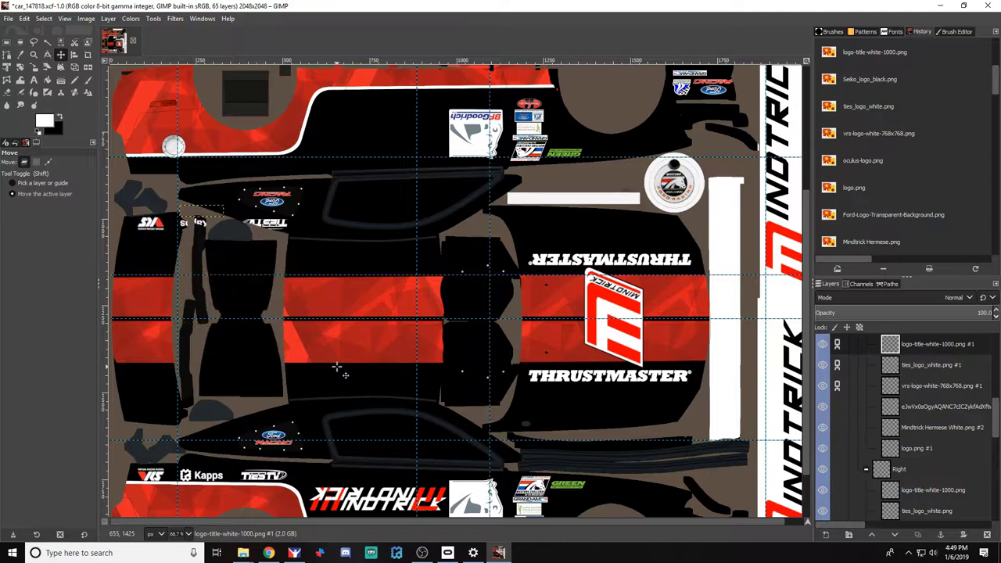
key(shift+Up)
key(shift+Up)
key(shift+Up)
key(shift+Up)
key(shift+Up)
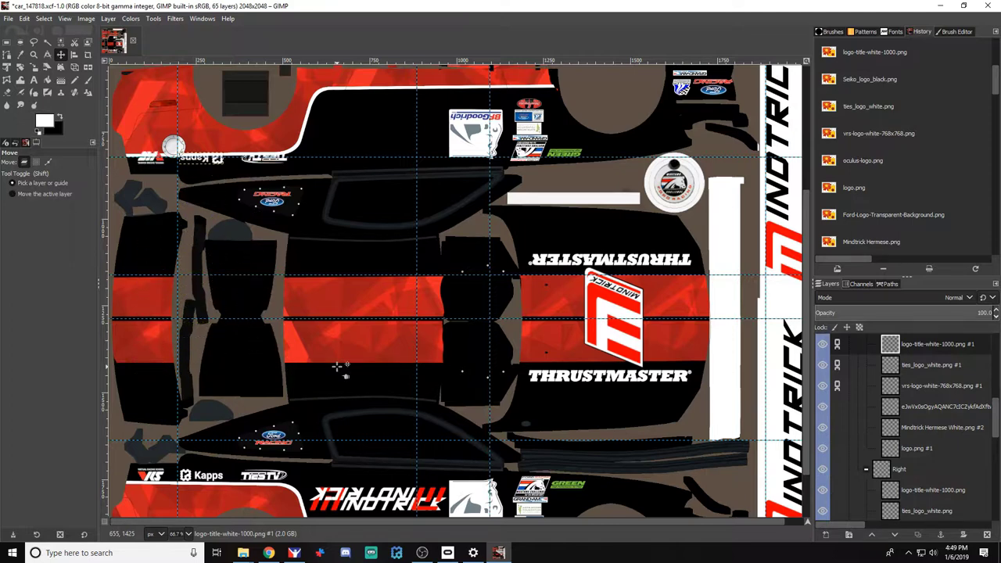
Nudge the VRS, Kapps and TiesTV copies down into the black area below the white stripe, and unlink their layers
key(Down)
key(Down)
key(Down)
key(Down)
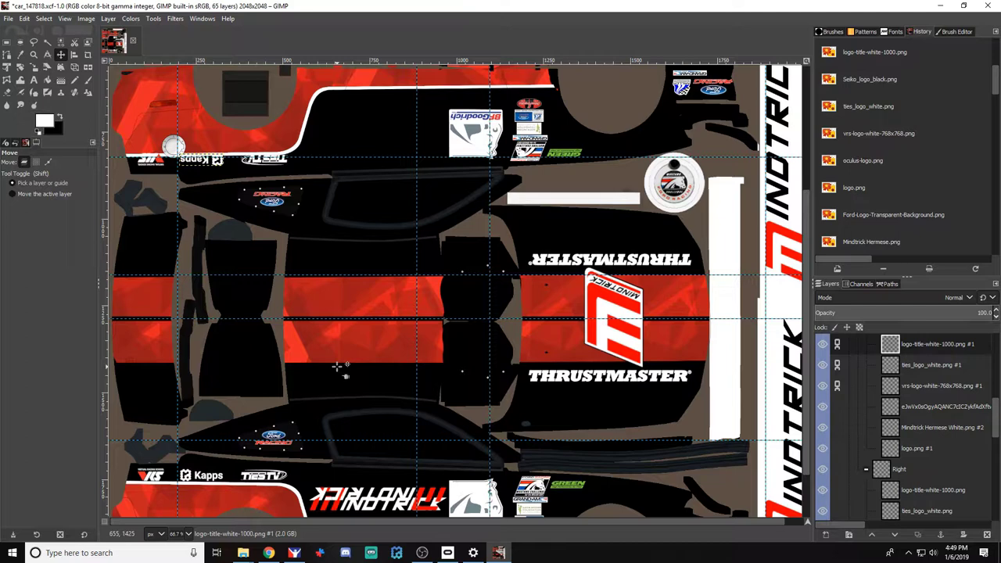
key(Down)
key(Down)
key(Down)
key(Down)
key(Down)
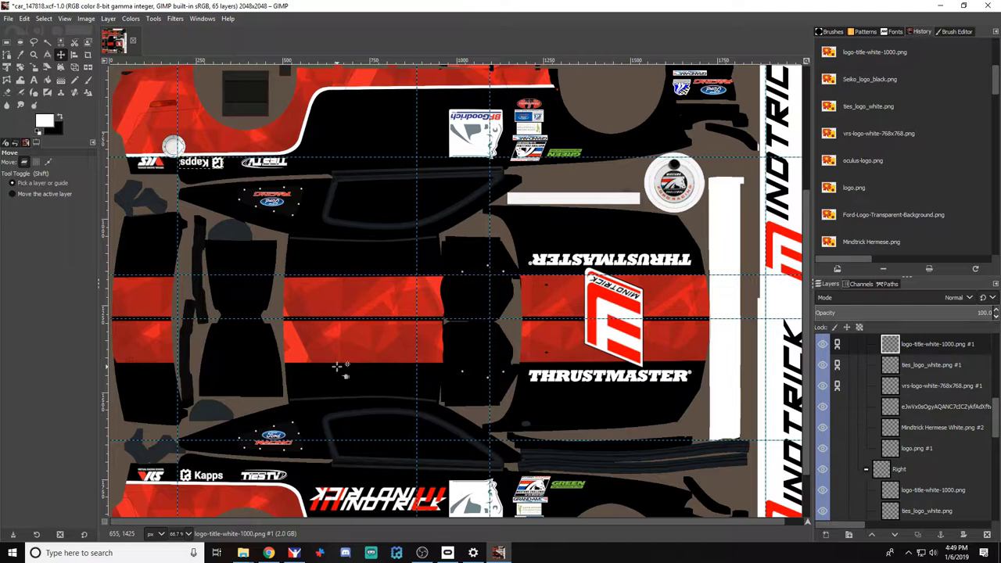
key(Down)
key(Down)
key(Down)
click(837, 346)
click(836, 366)
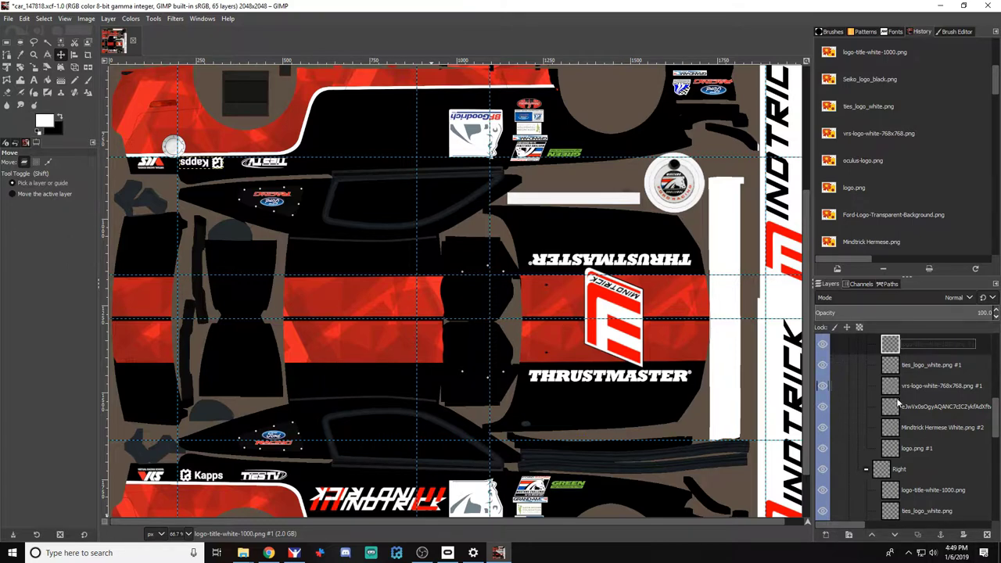
Shift the copied Killer shark logo from beneath the MINDTRICK lettering to above it
click(926, 407)
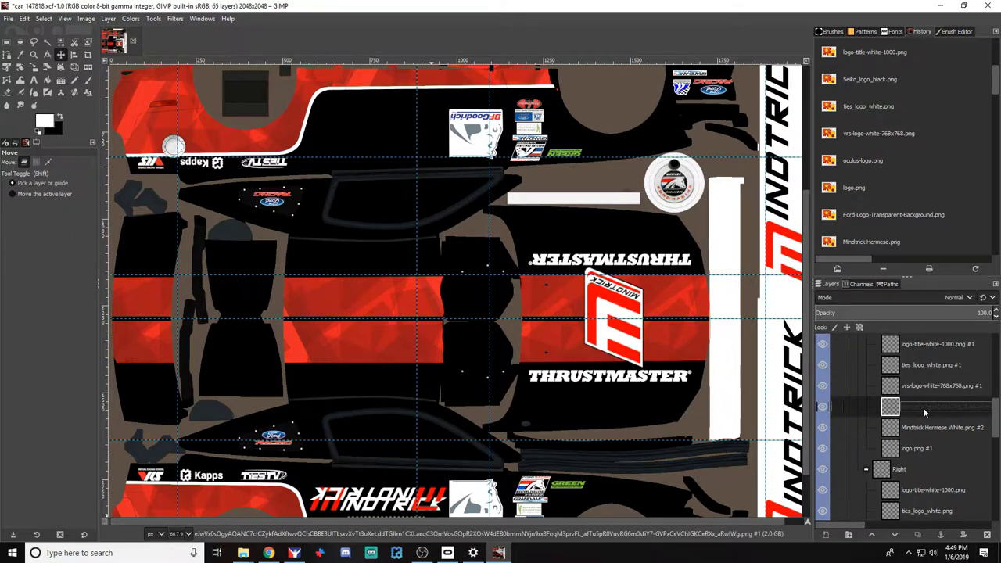
scroll(528, 444, down, 2)
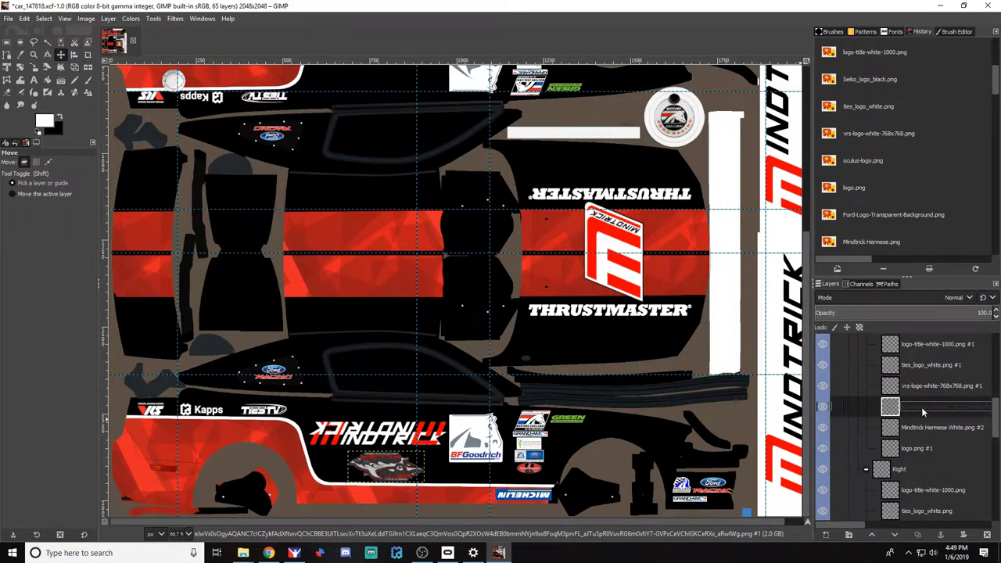
click(392, 475)
key(shift+Up)
key(shift+Up)
key(shift+Up)
key(shift+Up)
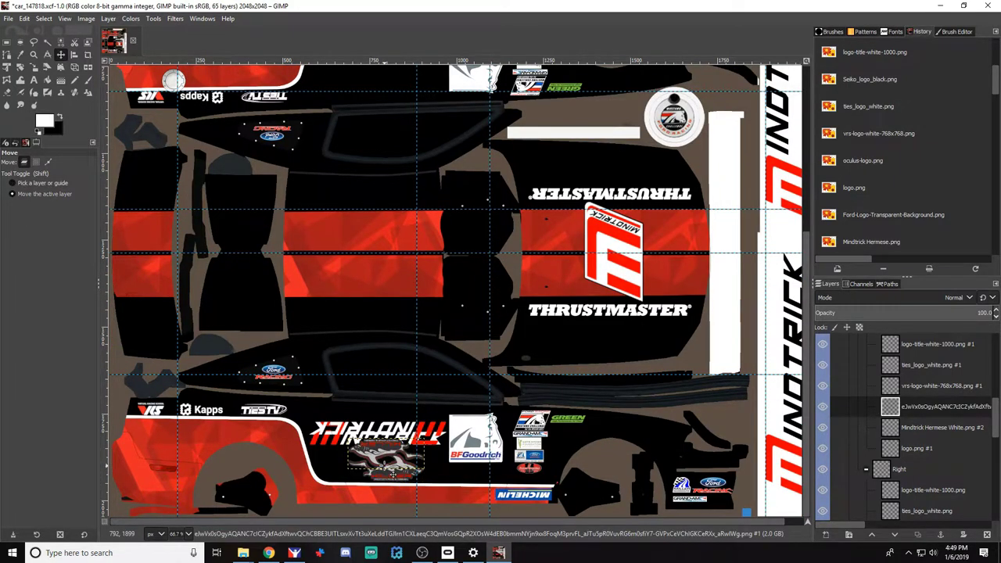
key(shift+Up)
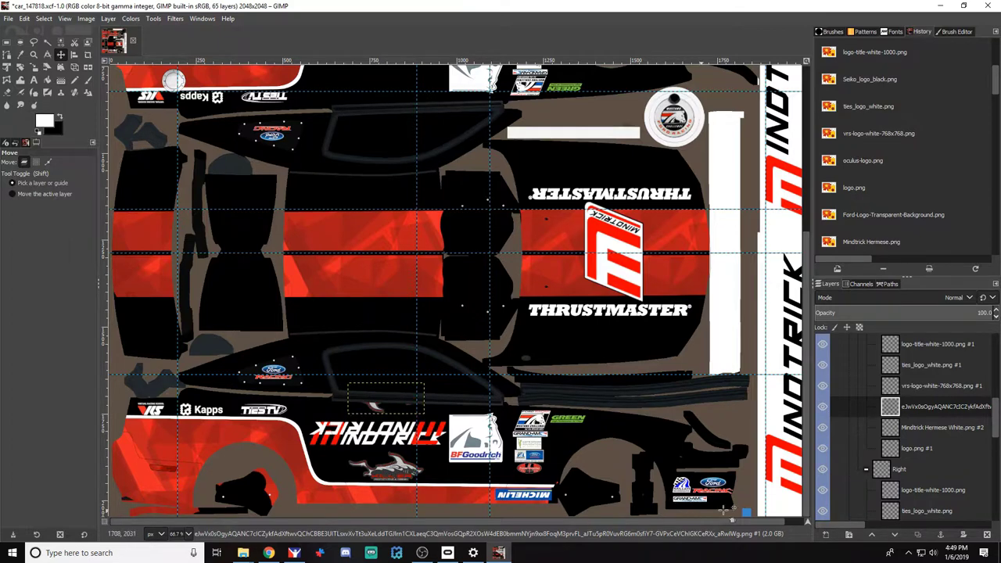
Link the copied shark logo with Mindtrick Hermese White.png #2 and move both up onto the opposite side's door
click(837, 406)
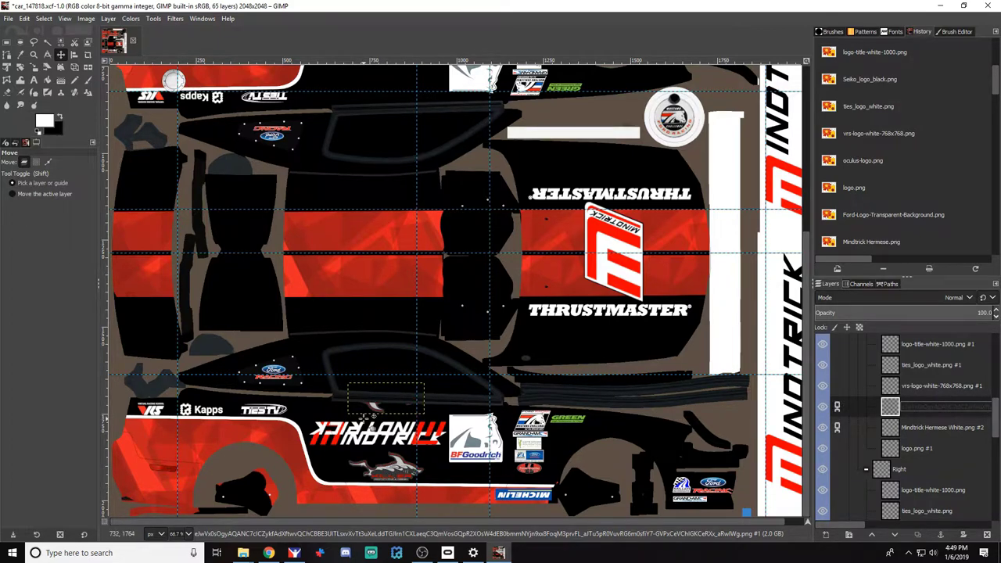
click(363, 419)
key(shift+Up)
key(shift+Up)
key(shift+Up)
key(shift+Up)
key(shift+Up)
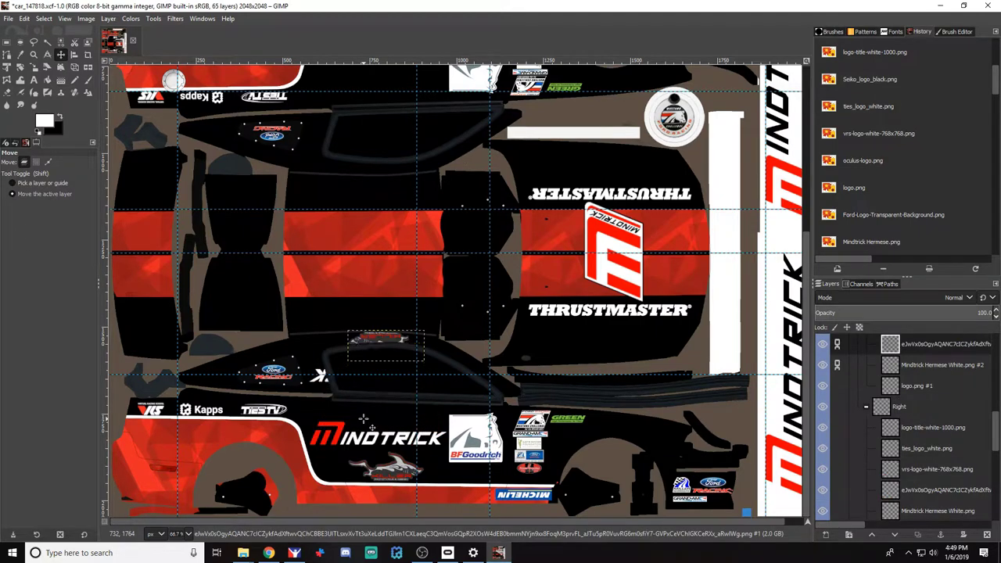
key(shift+Up)
key(shift+Up)
key(shift+Up)
key(shift+Up)
key(shift+Up)
key(shift+Up)
key(shift+Up)
key(shift+Up)
key(shift+Up)
key(shift+Up)
key(shift+Up)
key(shift+Up)
key(shift+Up)
key(shift+Up)
key(shift+Up)
key(shift+Up)
key(shift+Up)
key(shift+Up)
scroll(364, 420, up, 5)
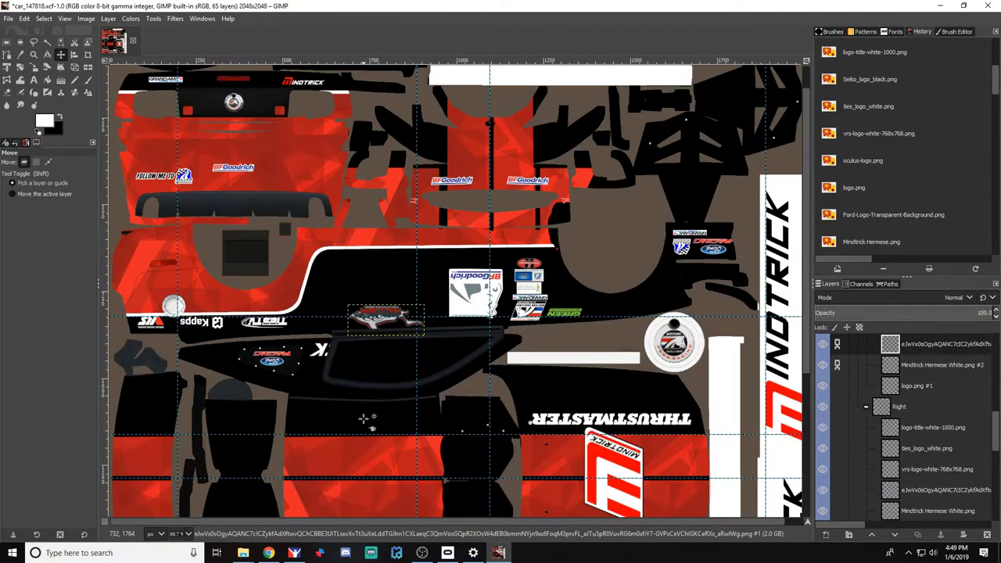
key(shift+Up)
key(shift+Up)
key(shift+Up)
key(shift+Up)
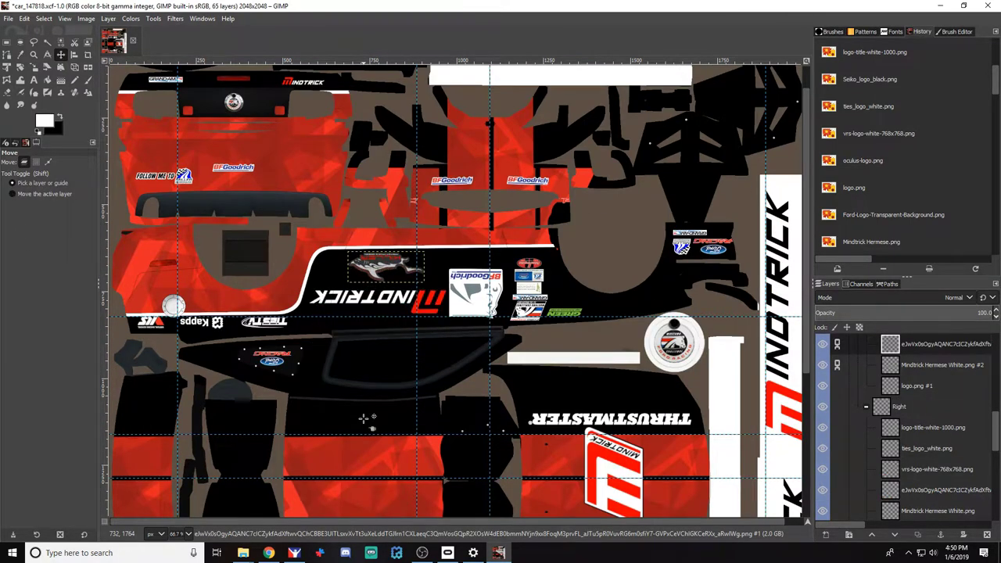
Nudge the shark and MINDTRICK copies up to match the original side's placement, and unlink the two layers
scroll(364, 420, down, 5)
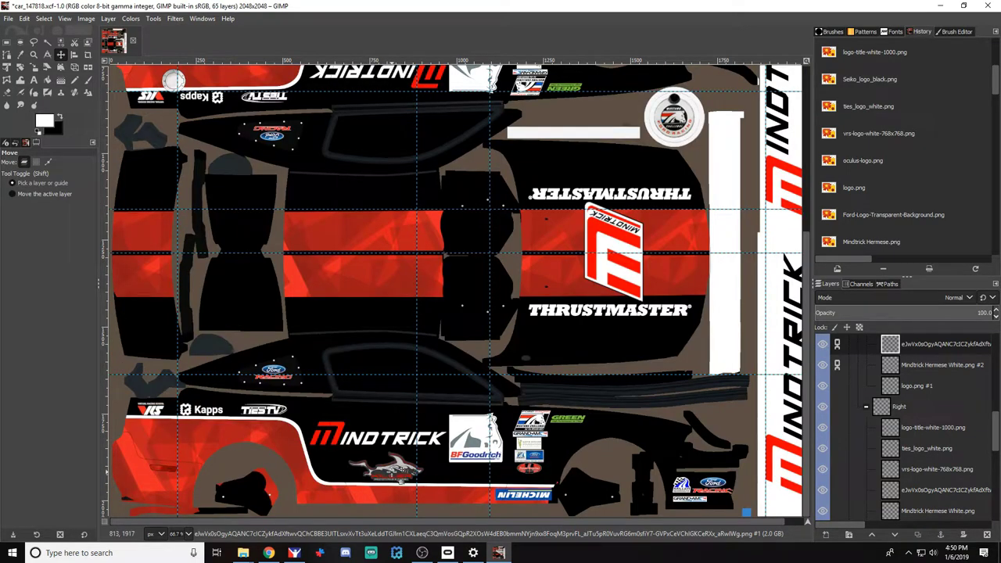
scroll(392, 472, up, 6)
key(Up)
key(Up)
key(Up)
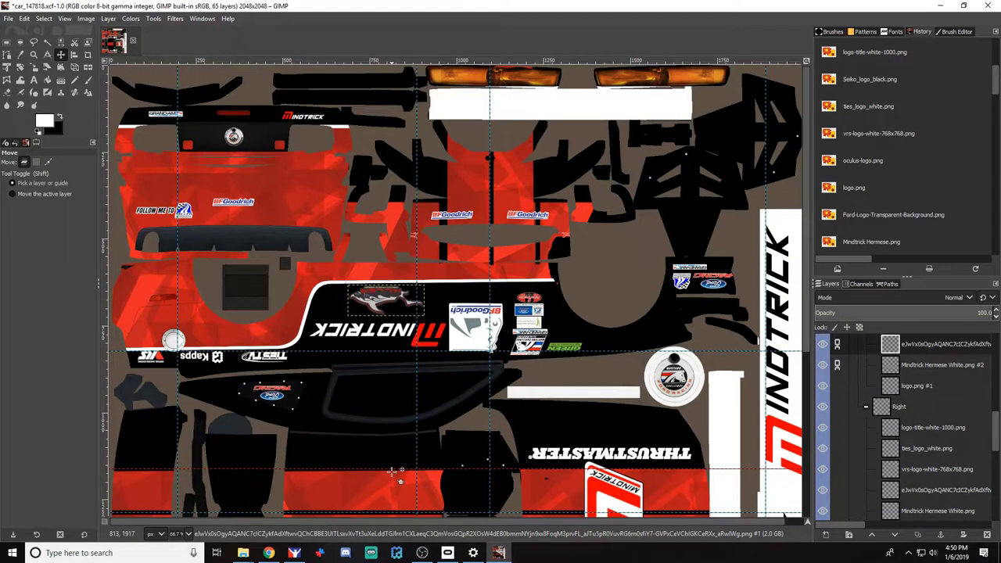
key(Up)
key(Up)
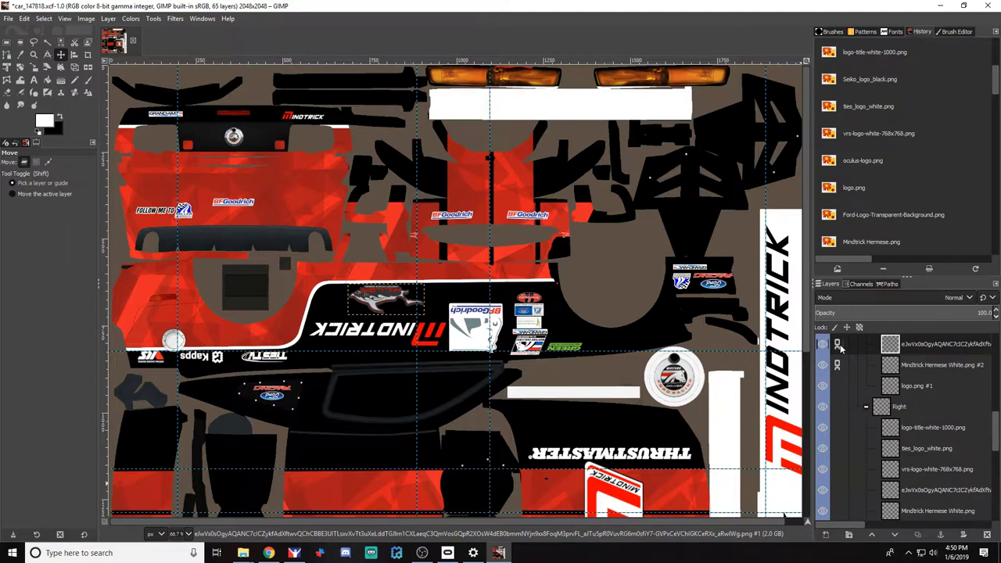
drag(839, 347, 839, 366)
Move the copied Michelin logo, layer logo.png #1, onto the red strip near the front wheel arch of the opposite side
click(837, 386)
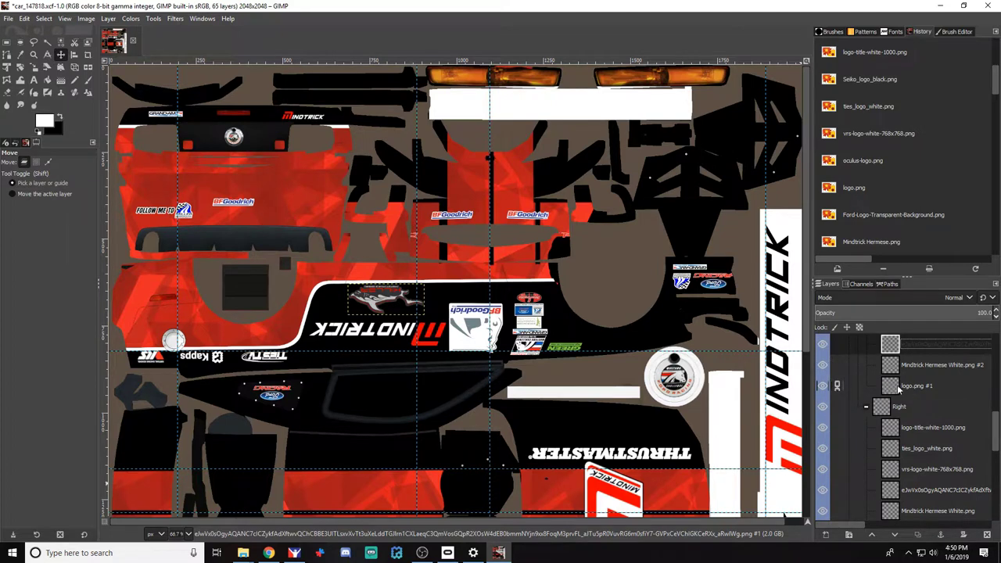
click(937, 387)
click(840, 386)
scroll(909, 423, down, 4)
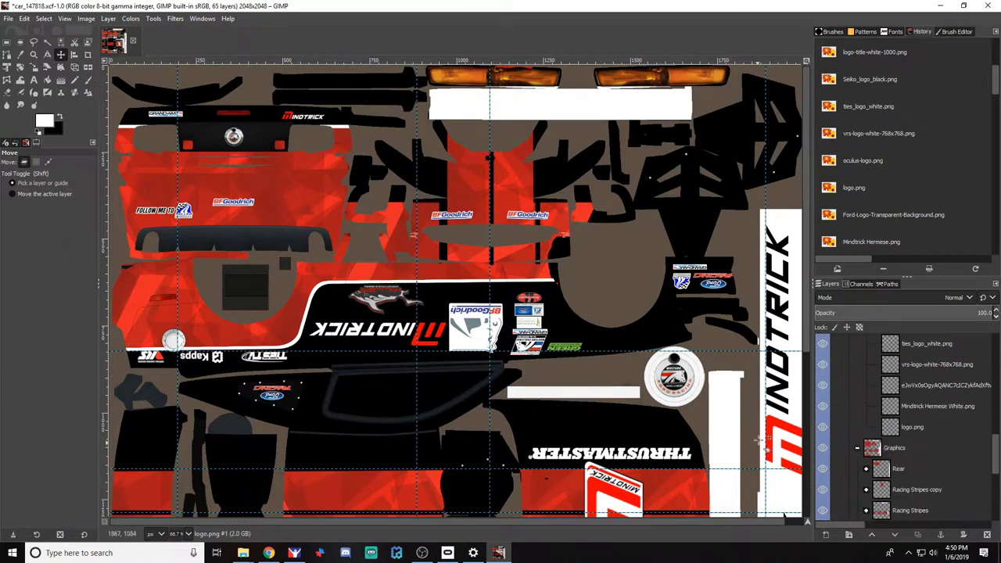
scroll(856, 401, up, 5)
scroll(578, 473, down, 5)
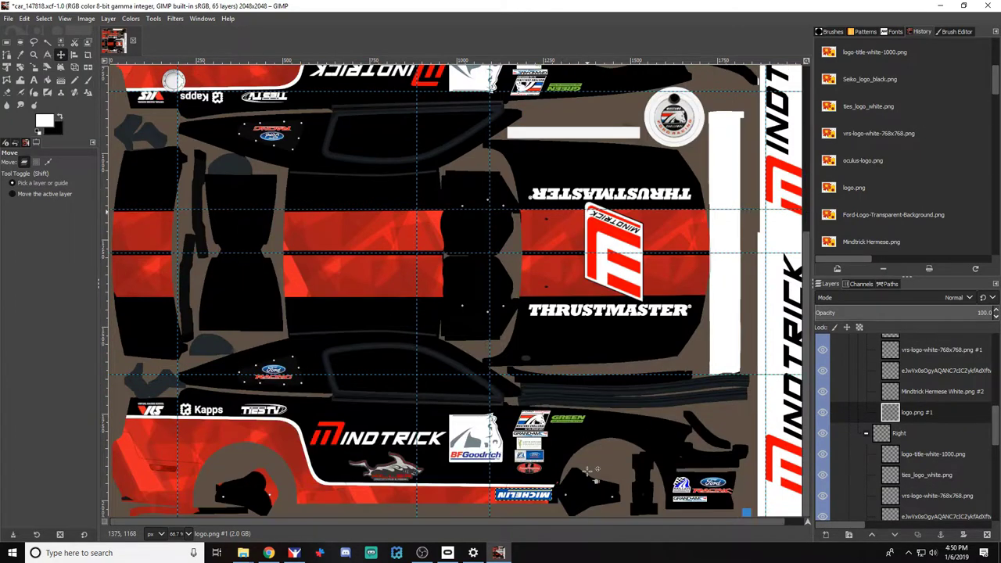
scroll(554, 444, up, 5)
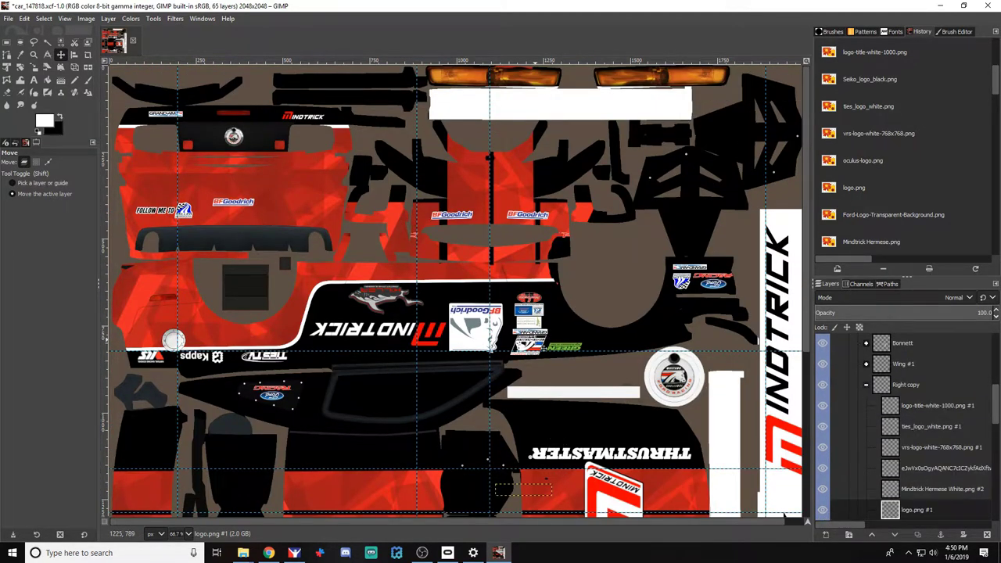
drag(523, 489, 523, 271)
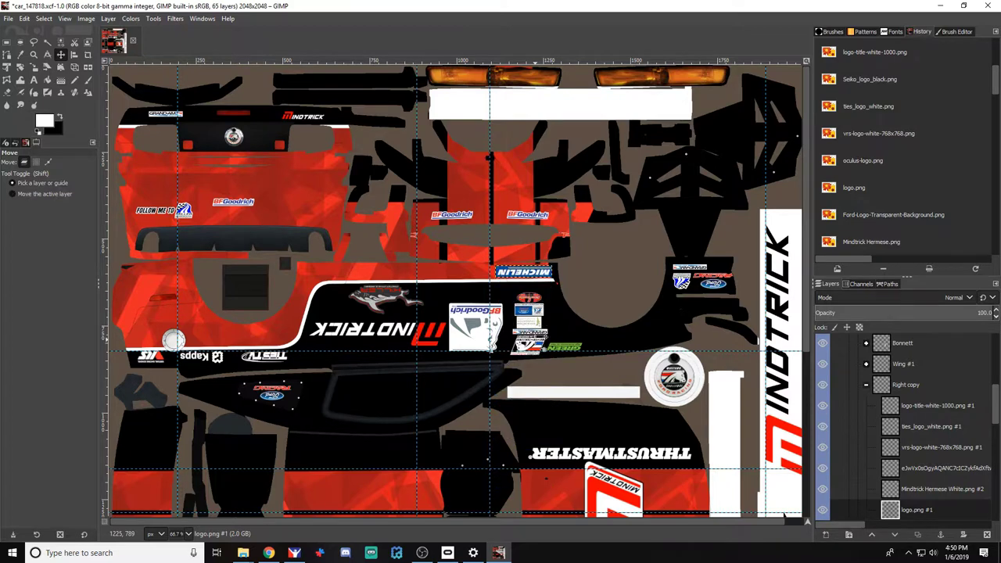
Fine-tune the copied Michelin logo's vertical position on the red strip by comparing it with the original side
key(Up)
key(Up)
key(Up)
scroll(592, 330, down, 5)
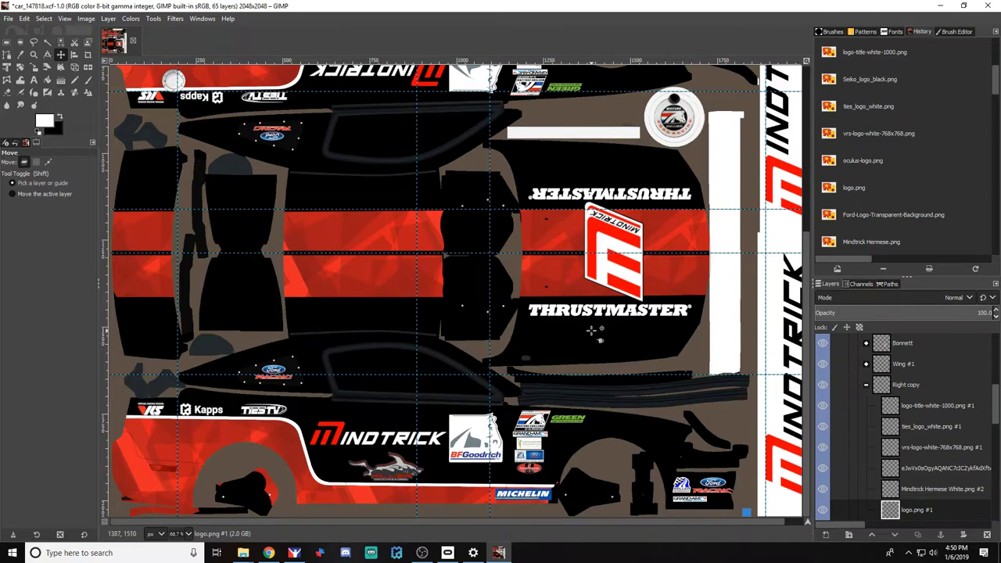
scroll(530, 332, up, 5)
key(Down)
key(Down)
key(Down)
key(Down)
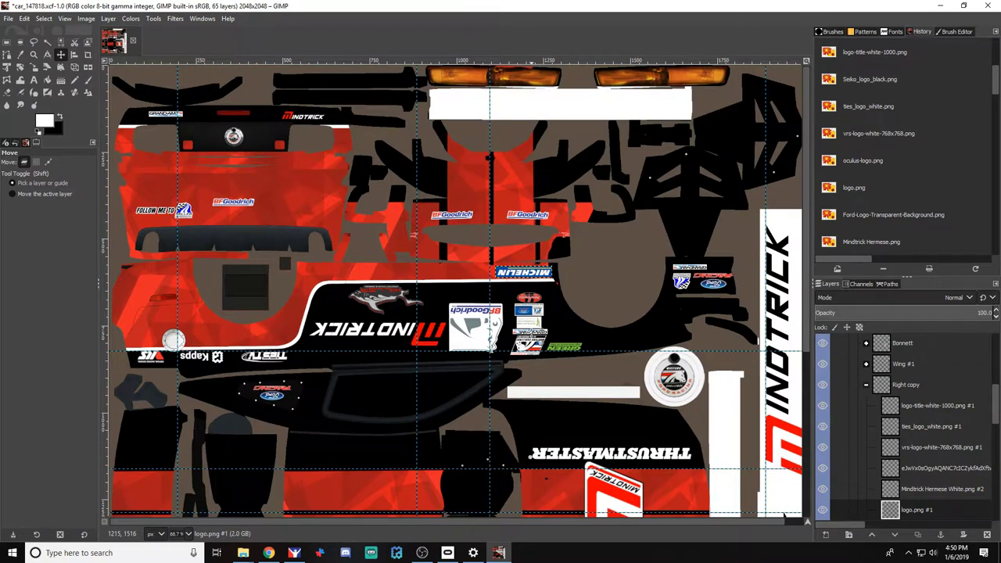
Export the livery to its existing TGA file, reload the car textures in iRacing, and inspect the newly decorated side
scroll(474, 298, up, 3)
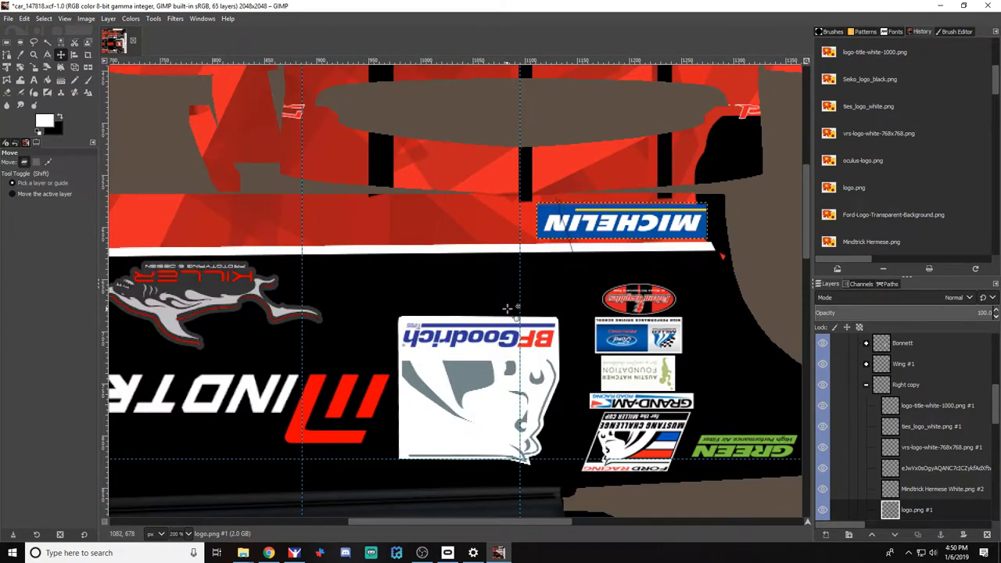
scroll(509, 311, down, 11)
scroll(510, 310, up, 10)
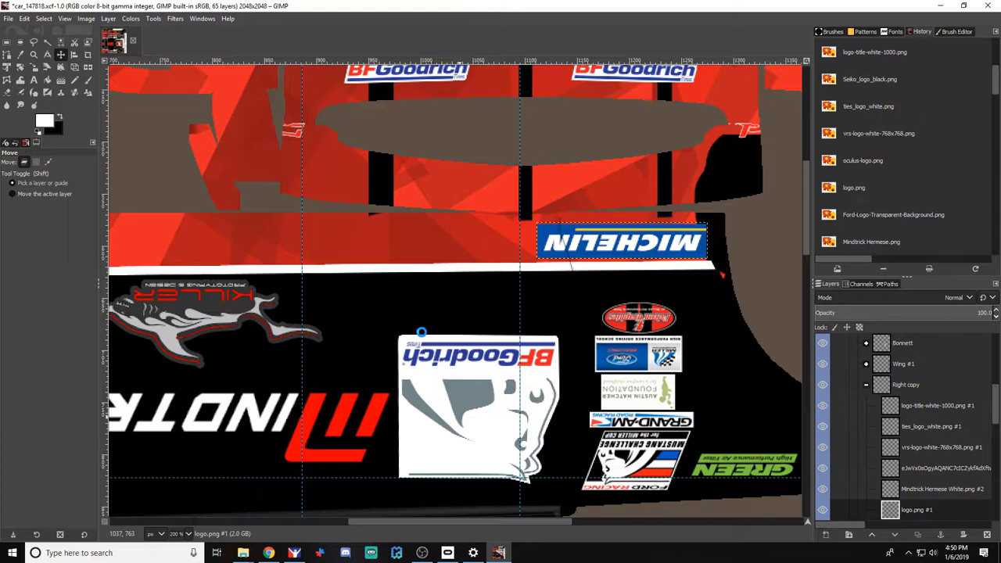
key(ctrl+e)
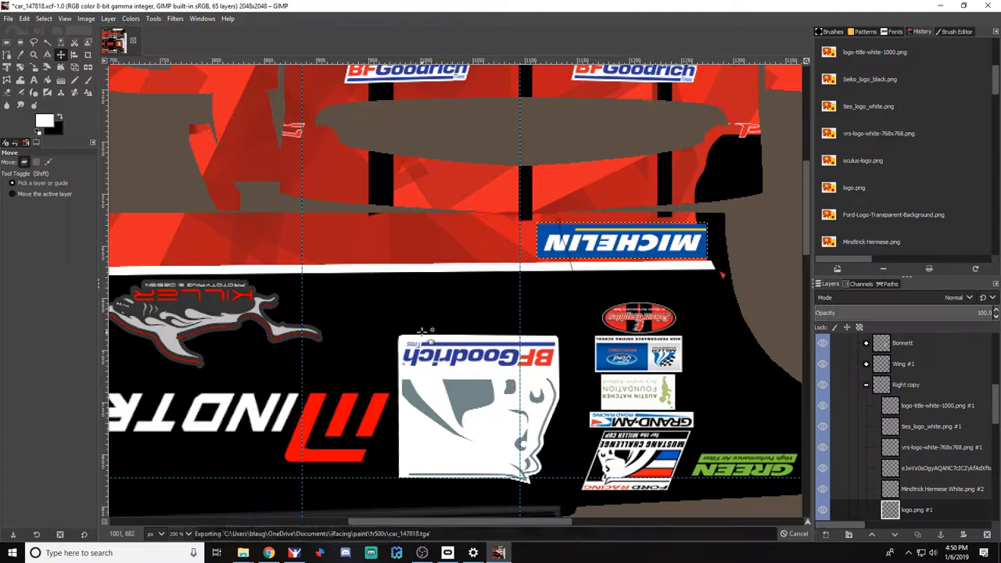
key(alt+Tab)
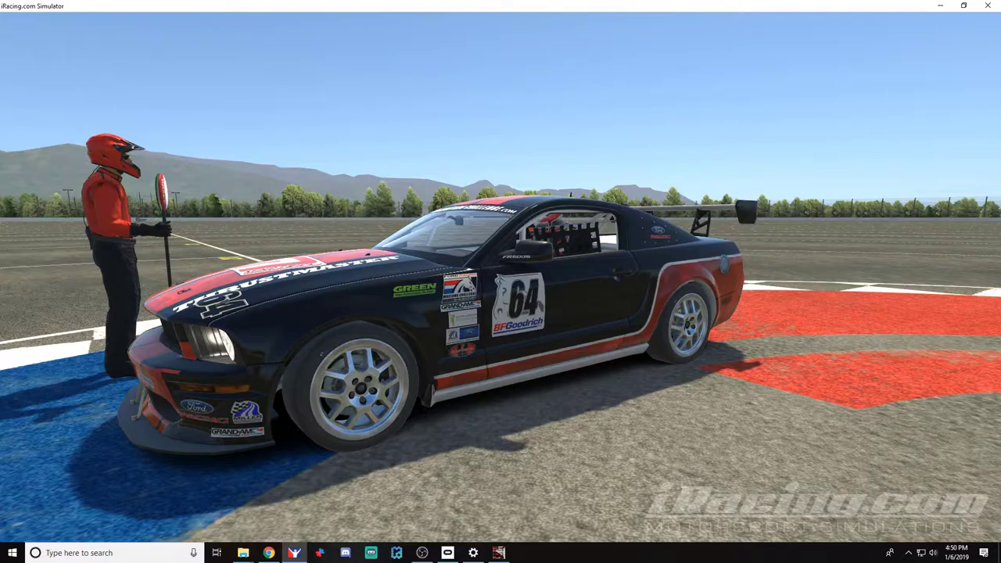
key(ctrl+r)
drag(422, 337, 594, 337)
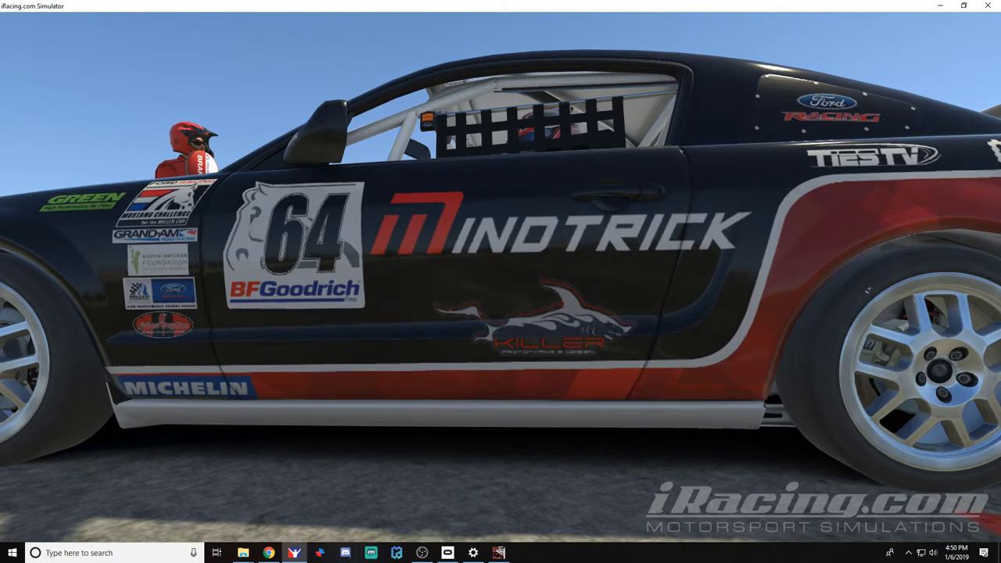
Switch to File Explorer, open the Killer Prototyping assets folder, and import its long-named shark logo into the livery in GIMP
key(alt+Tab)
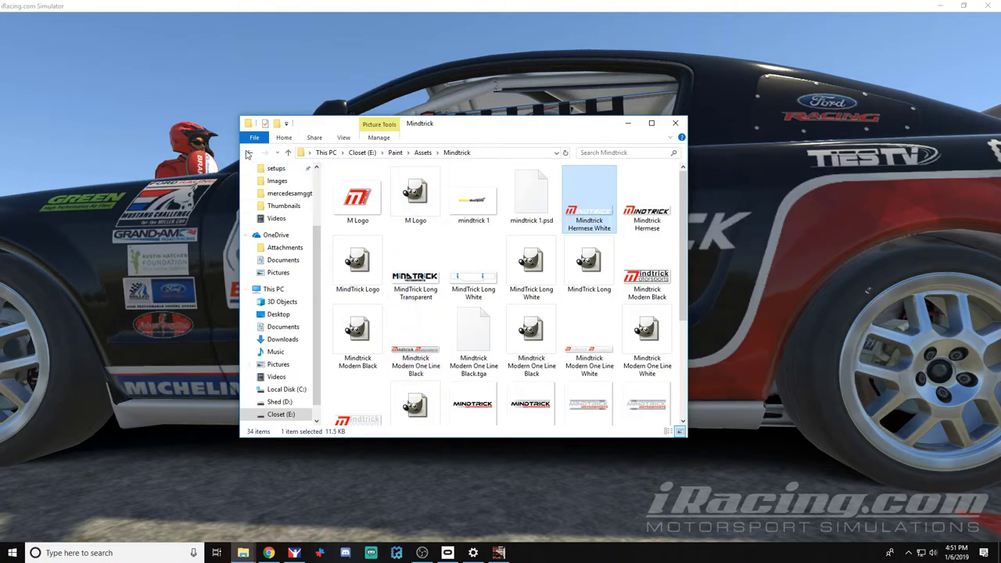
click(249, 153)
double_click(388, 344)
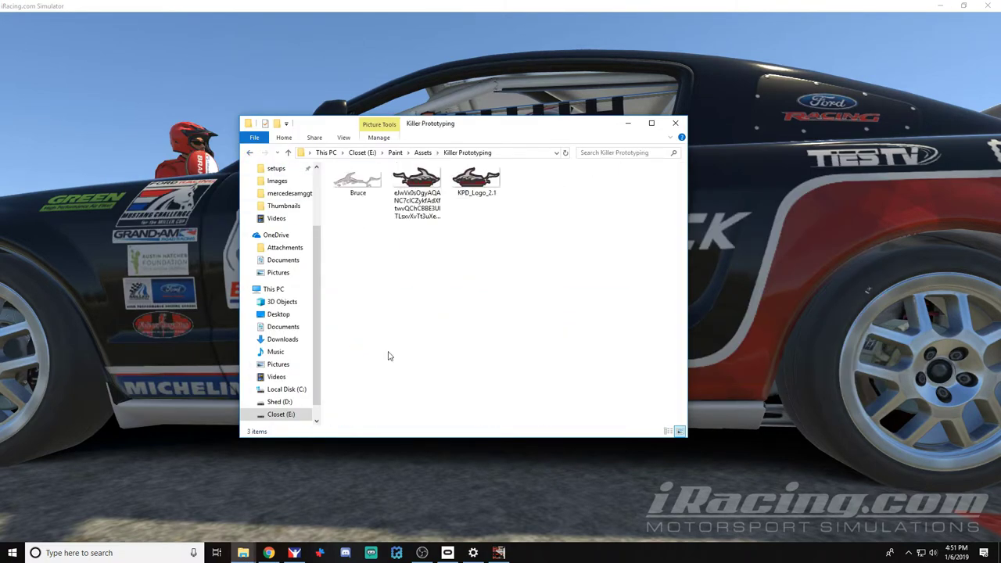
click(477, 179)
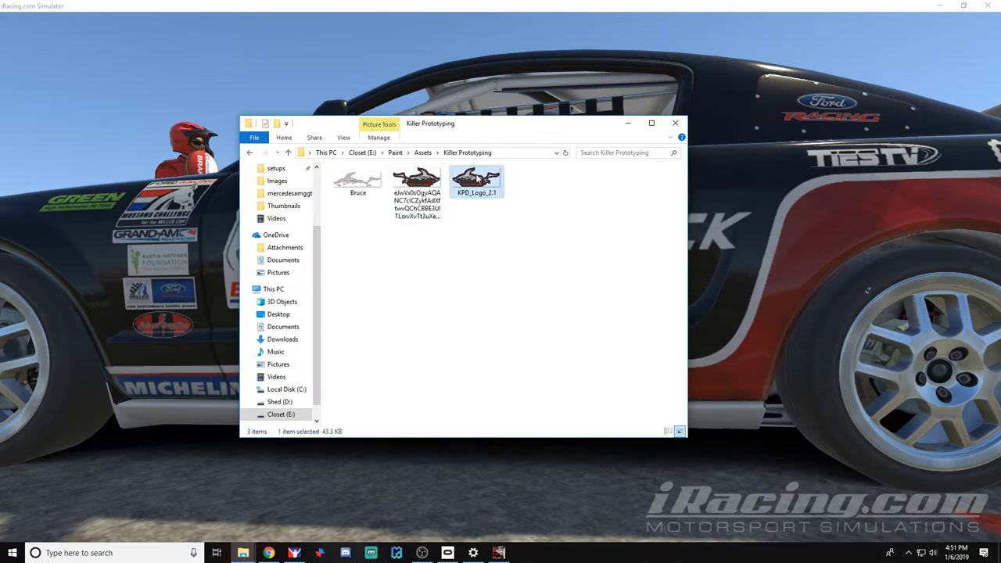
key(alt+Tab)
key(alt+Tab)
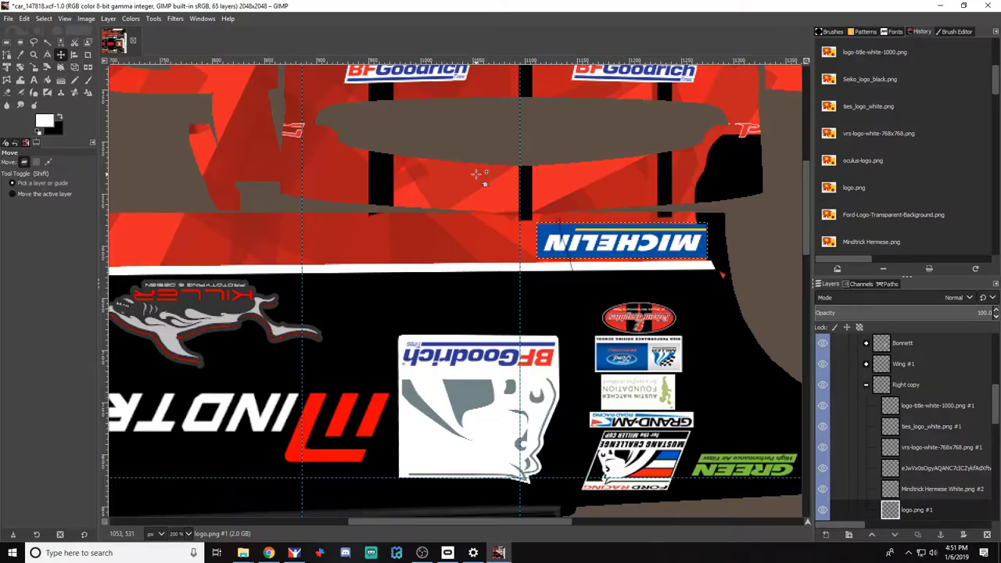
key(alt+Tab)
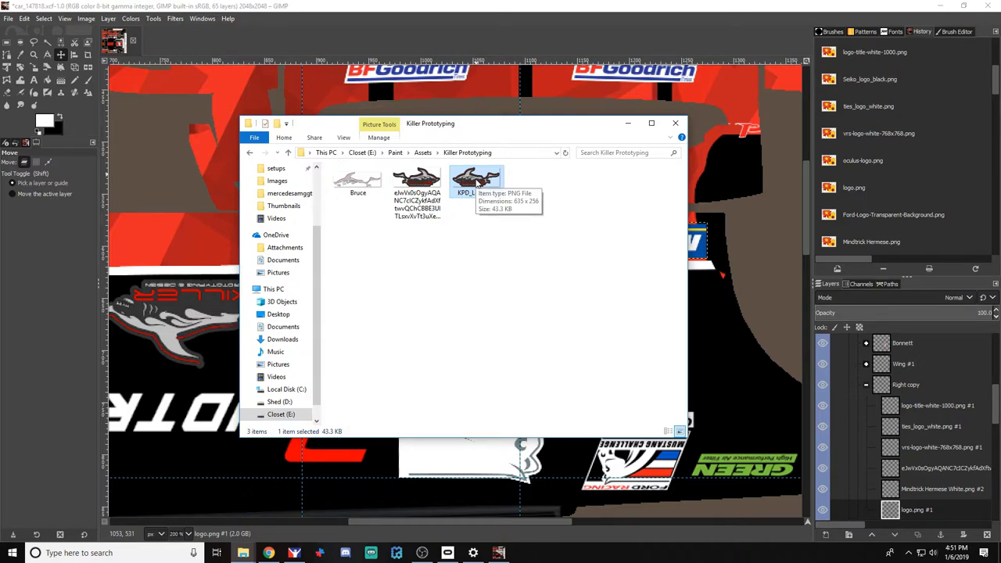
key(alt+Tab)
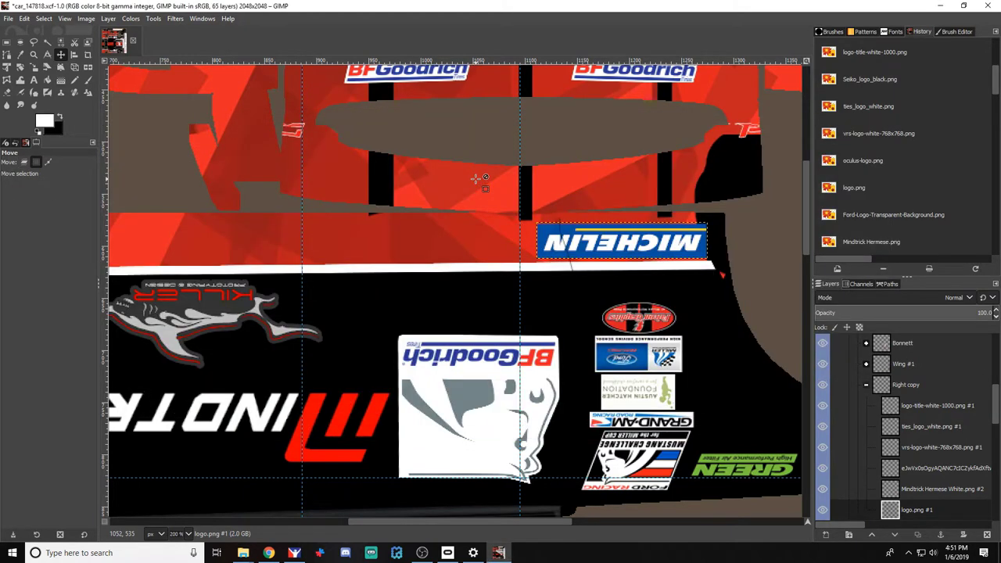
key(alt+Tab)
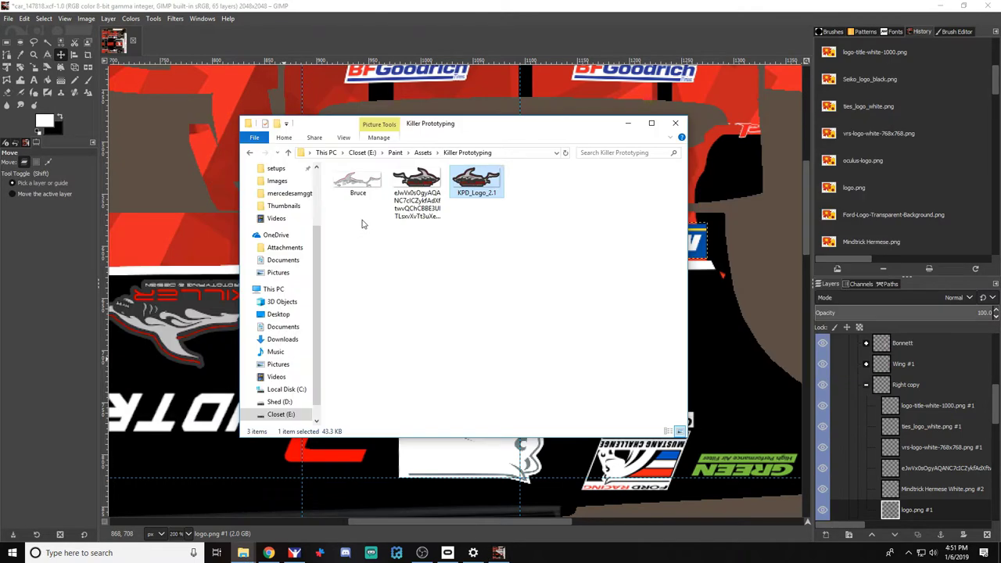
click(417, 192)
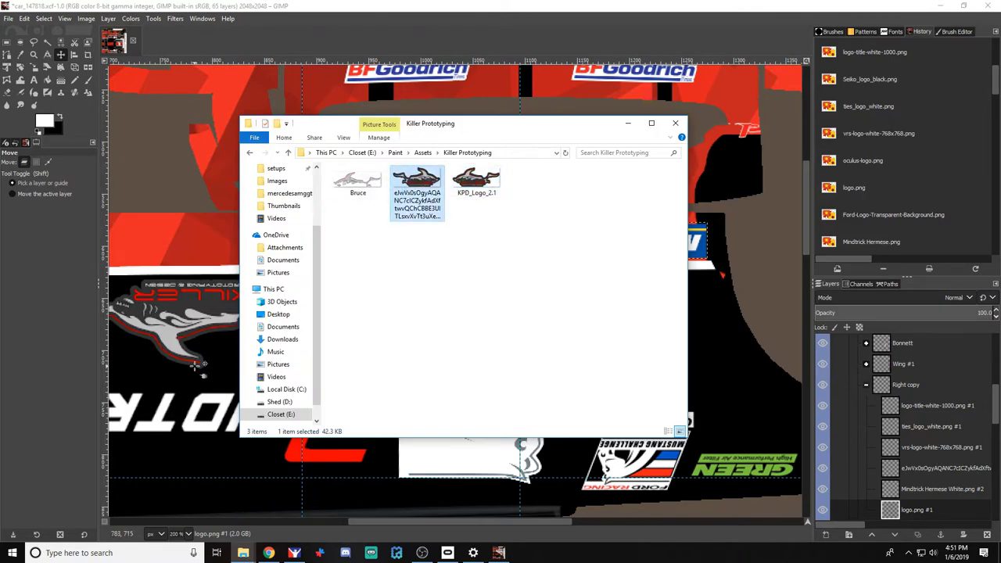
drag(195, 364, 196, 364)
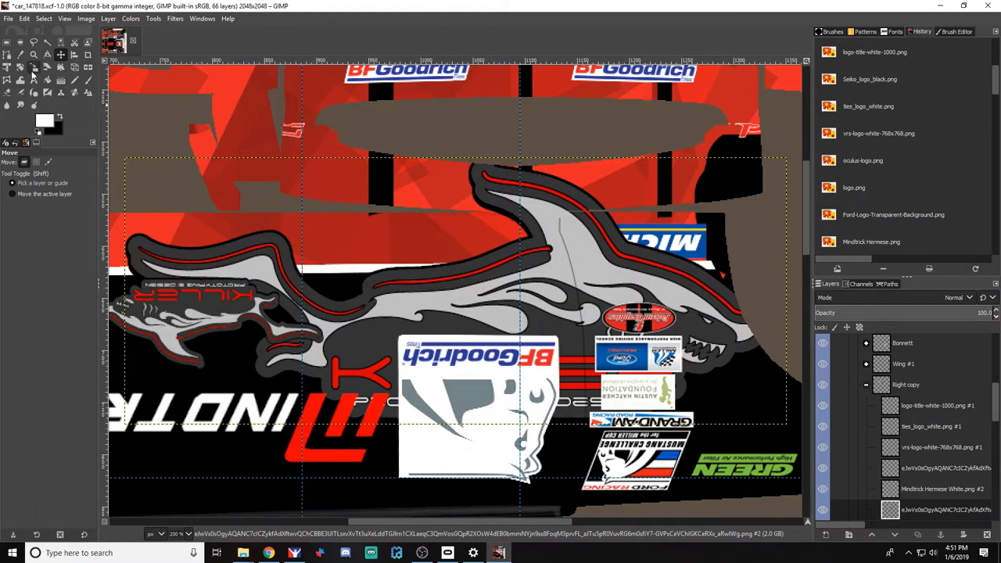
Rotate the imported shark logo by -180 degrees and move it over the existing shark copy above the MINDTRICK lettering
click(20, 67)
click(361, 286)
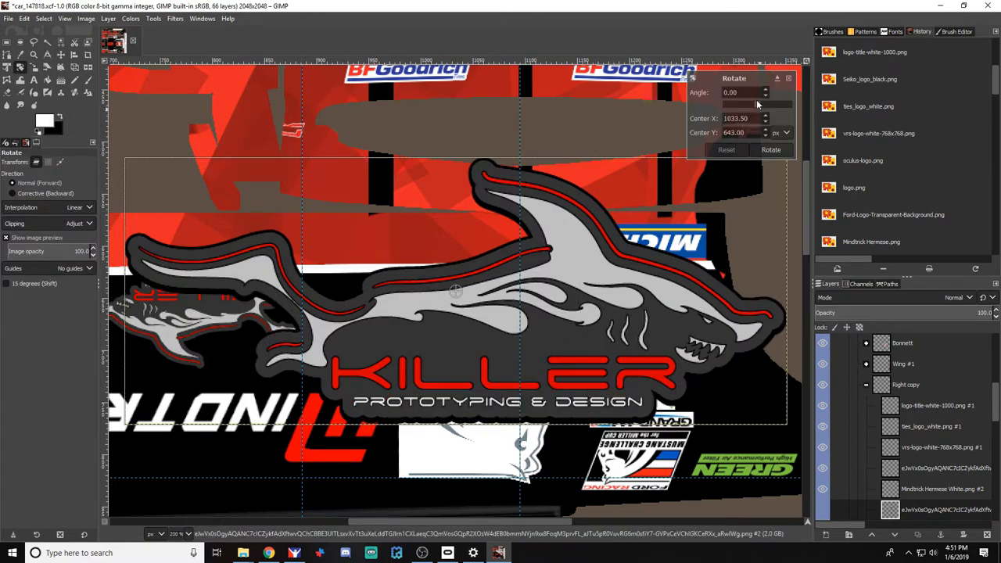
drag(756, 109, 666, 114)
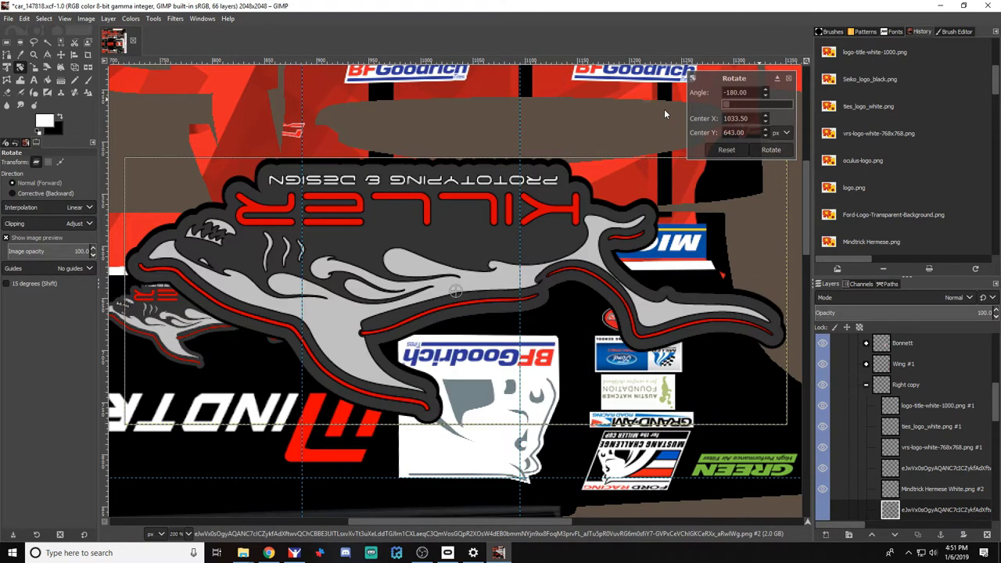
click(771, 151)
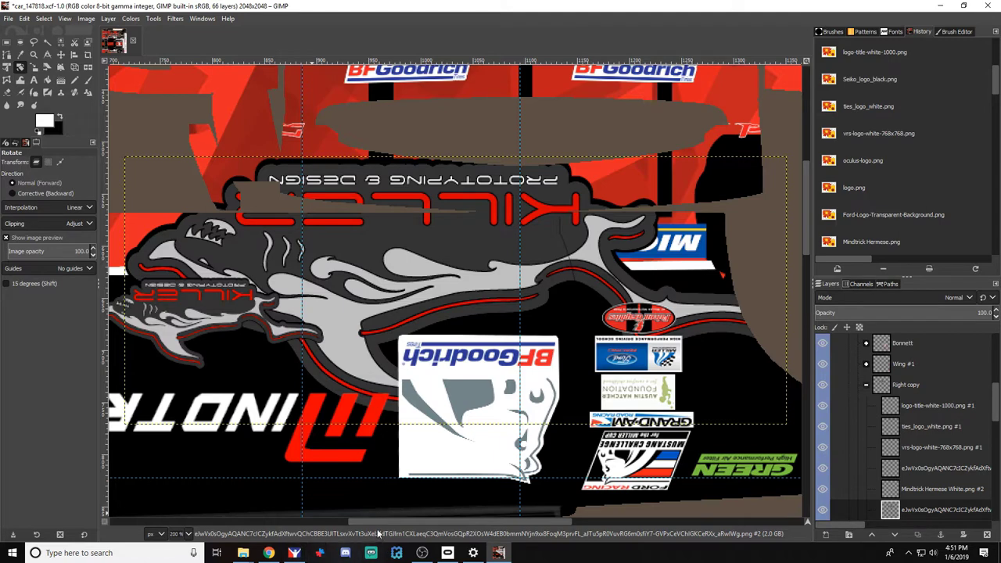
scroll(407, 438, left, 5)
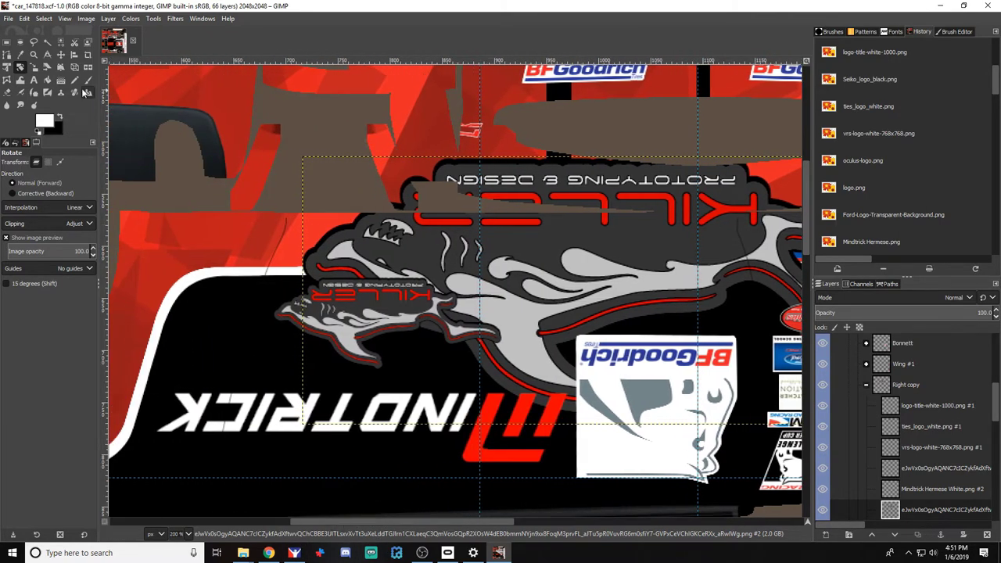
click(61, 55)
drag(535, 256, 325, 242)
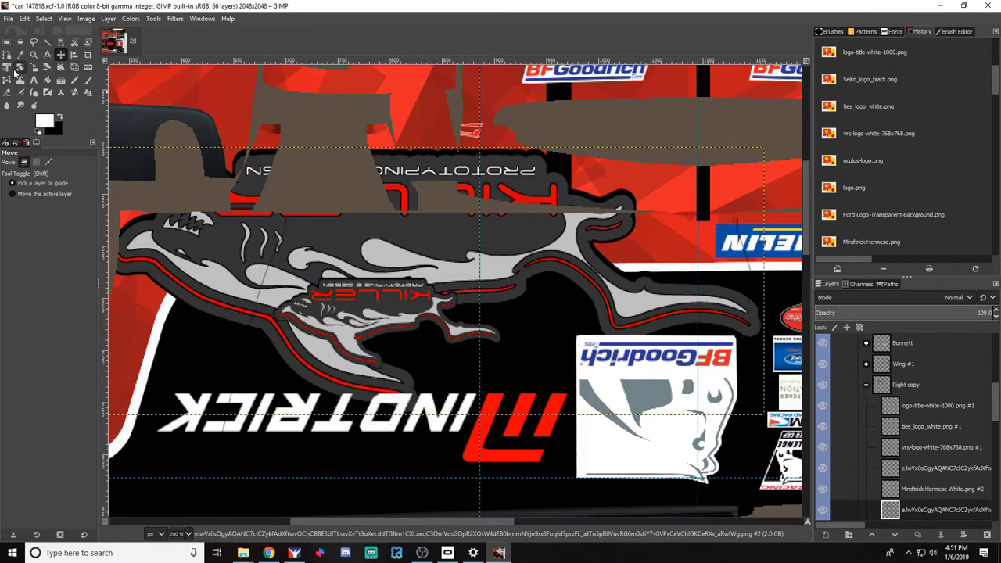
Scale the imported shark logo to 220 × 89 pixels with its proportions kept, matching the existing shark copy
click(34, 67)
click(327, 305)
drag(184, 225, 352, 313)
drag(681, 241, 430, 326)
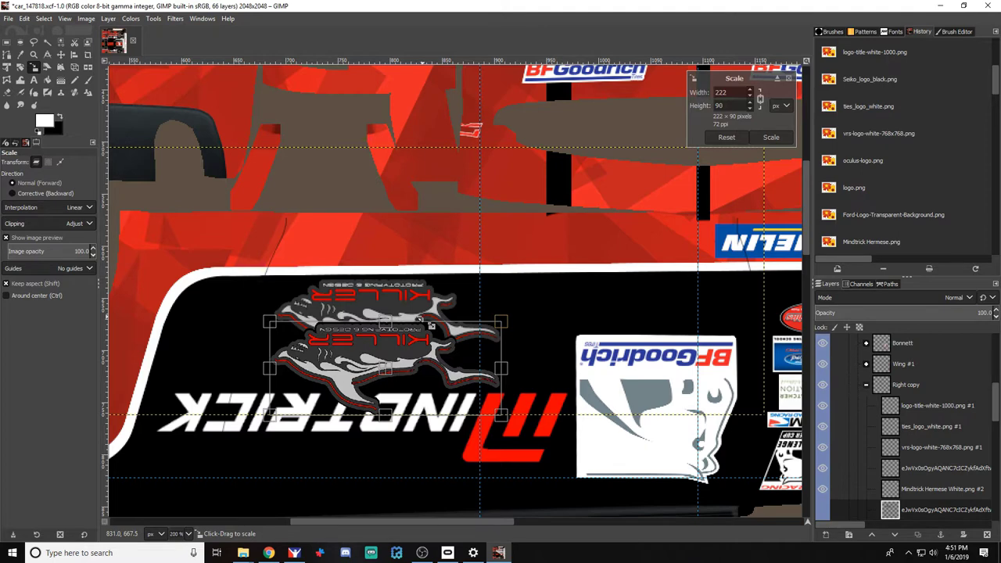
drag(284, 329, 303, 338)
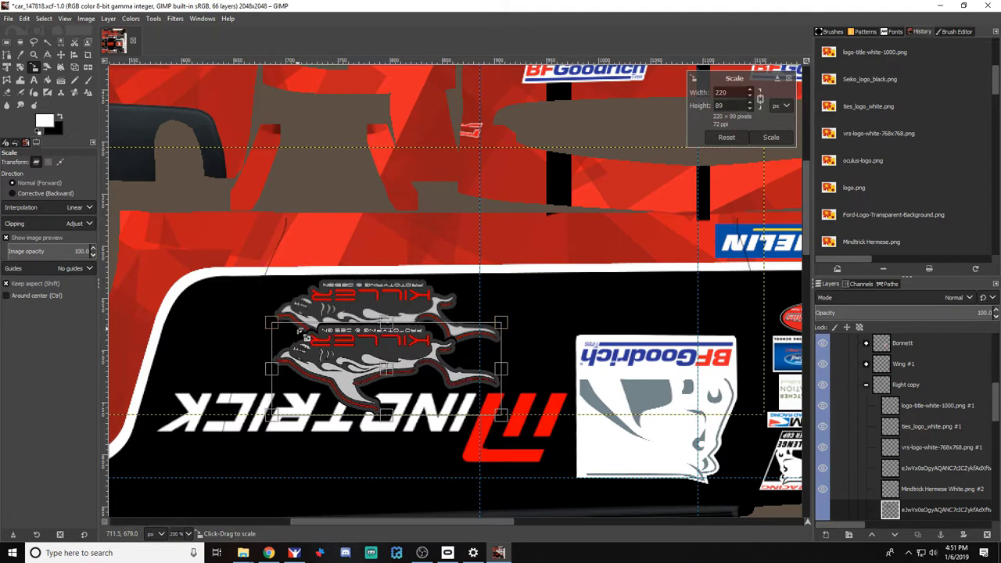
key(Return)
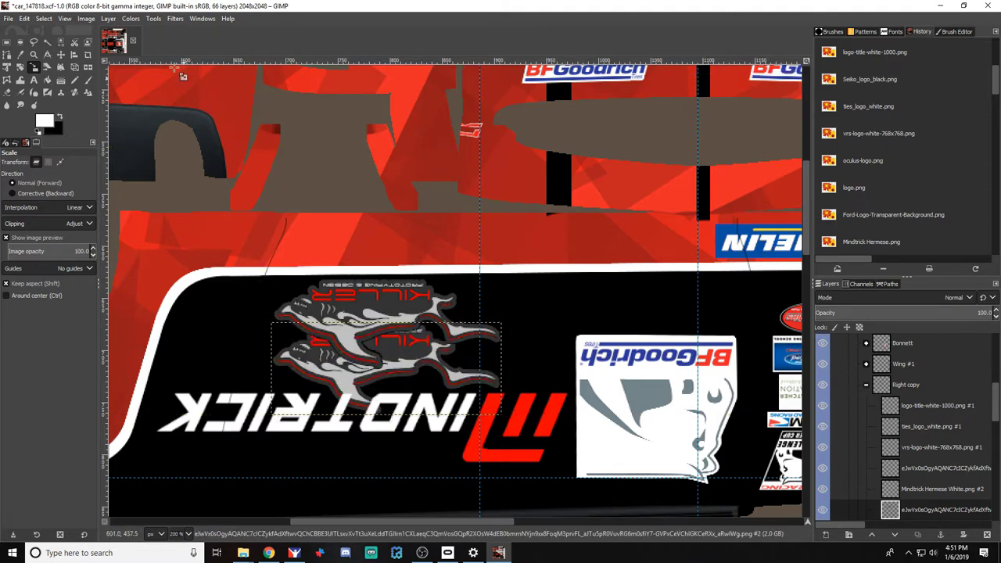
Nudge the scaled shark logo up until it exactly covers the existing shark copy
click(61, 55)
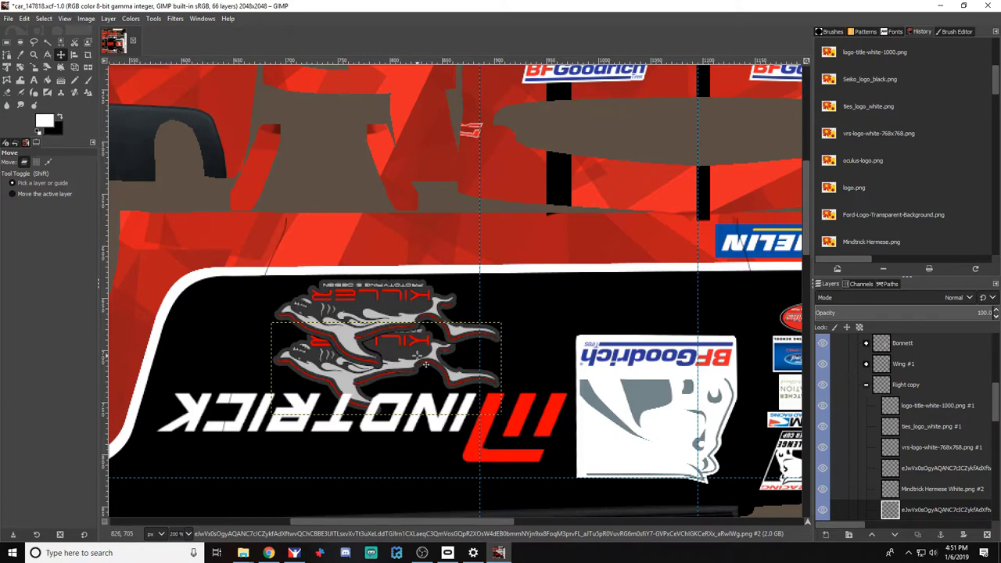
drag(428, 375, 425, 364)
key(Up)
key(Up)
key(Up)
key(Up)
key(Up)
key(Up)
key(Up)
key(Up)
key(Up)
key(Up)
key(Up)
key(Up)
key(Up)
key(Up)
key(Up)
key(Up)
key(Up)
key(Up)
key(Up)
key(Up)
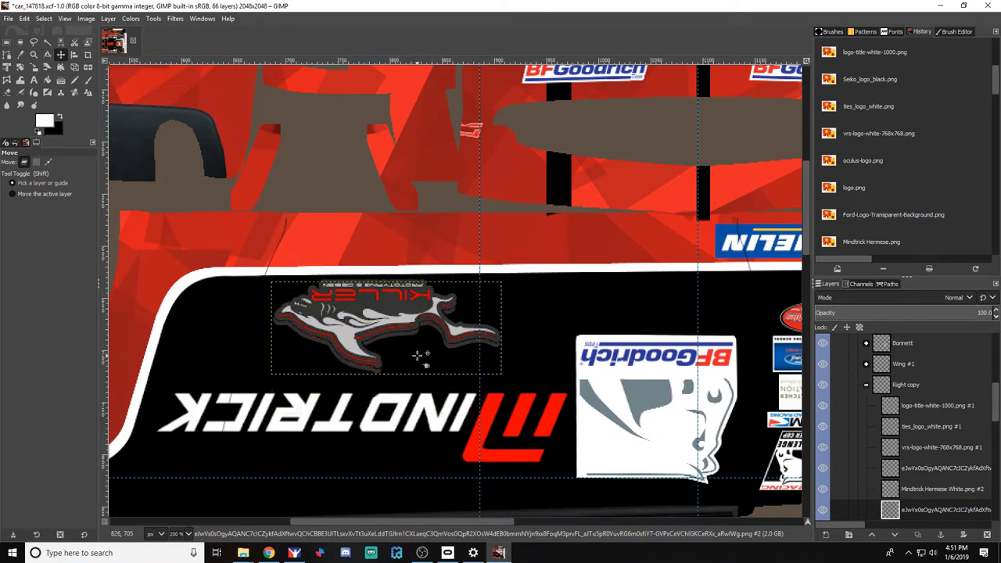
key(Up)
key(Up)
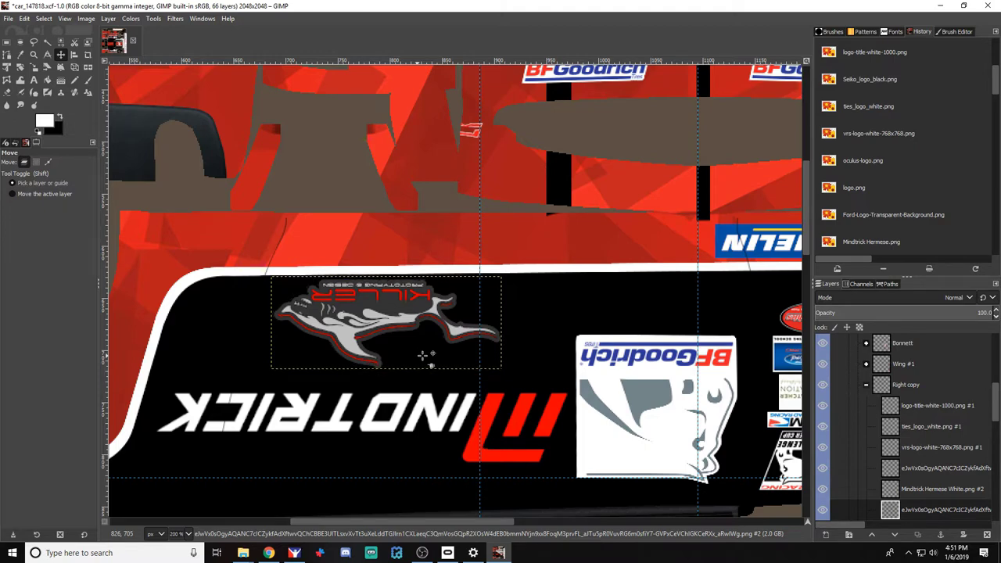
Delete the older shark layer, the #1 copy of the long-named logo, from the Right copy group
double_click(927, 497)
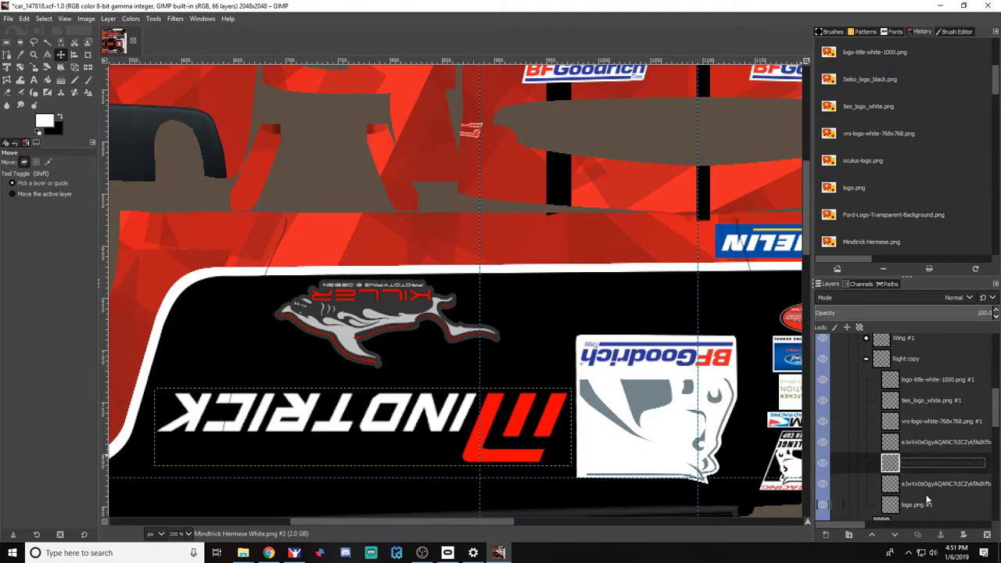
double_click(917, 442)
right_click(918, 445)
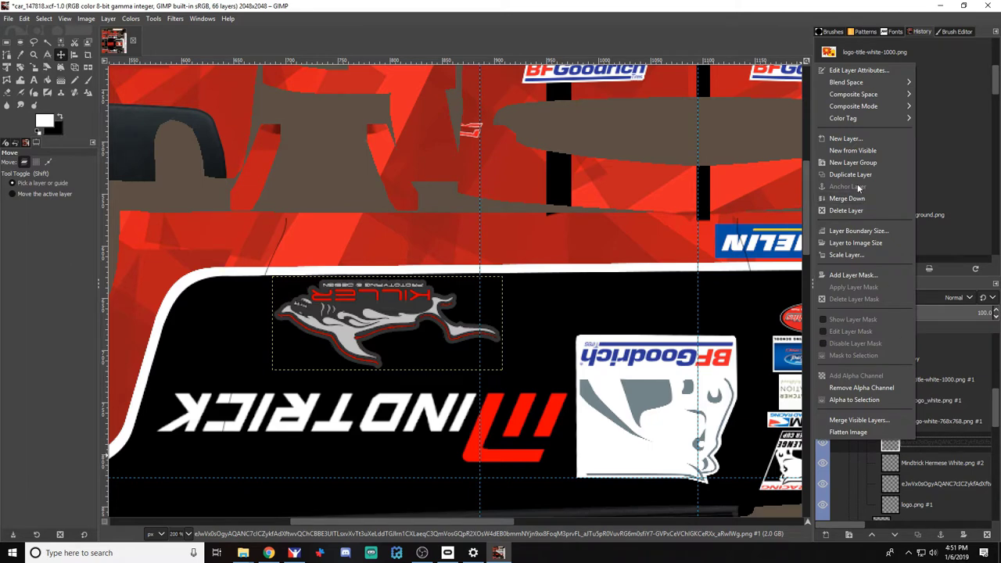
click(846, 211)
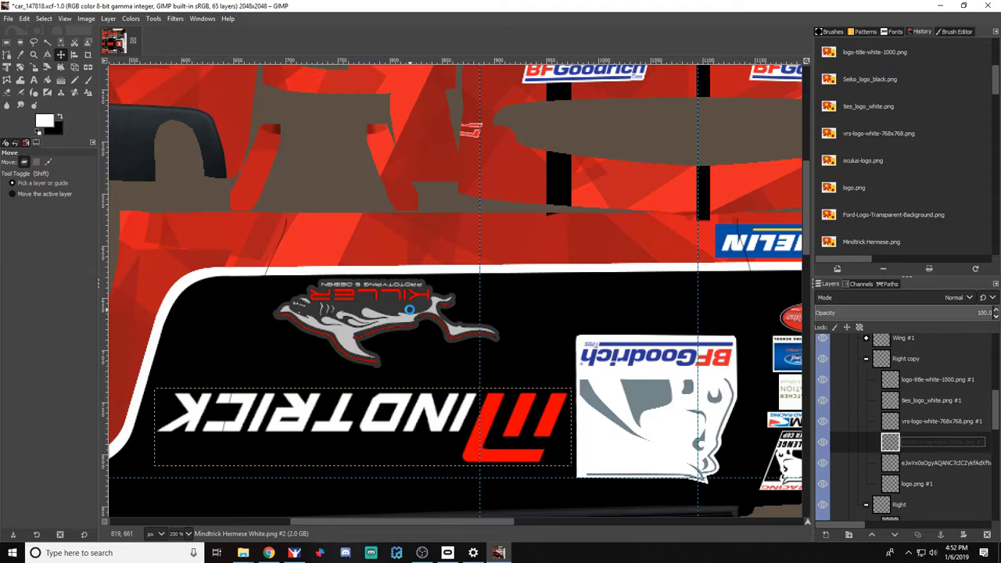
Import KPD_Logo_2.1 from the Killer Prototyping folder into the Right copy group and rotate it 180 degrees
key(alt+Tab)
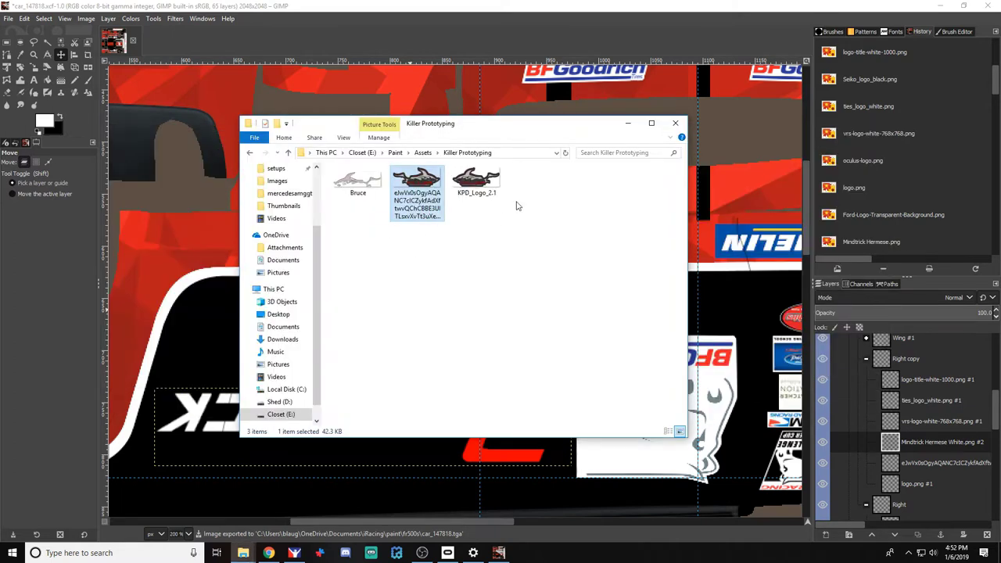
drag(477, 182, 198, 324)
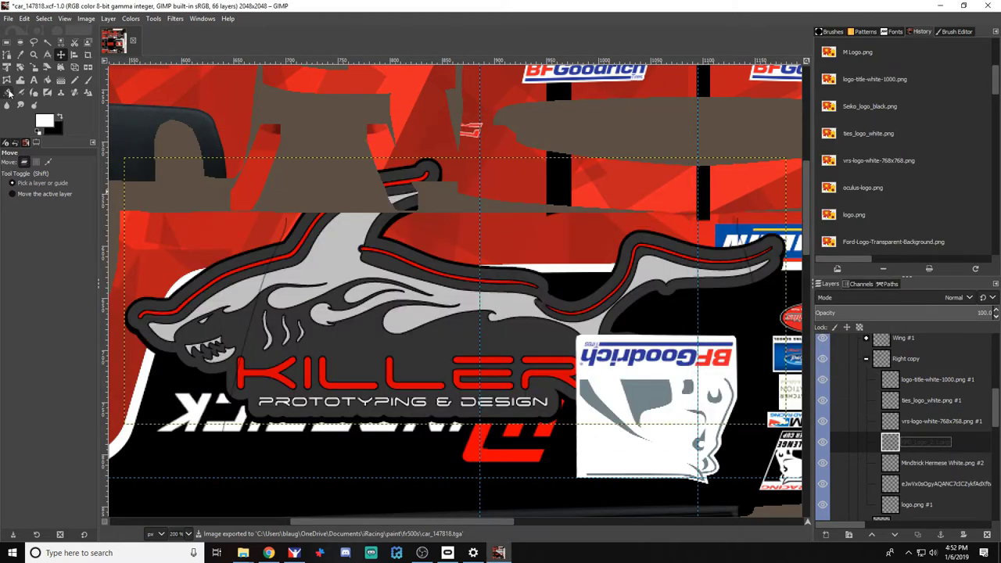
click(19, 67)
click(286, 243)
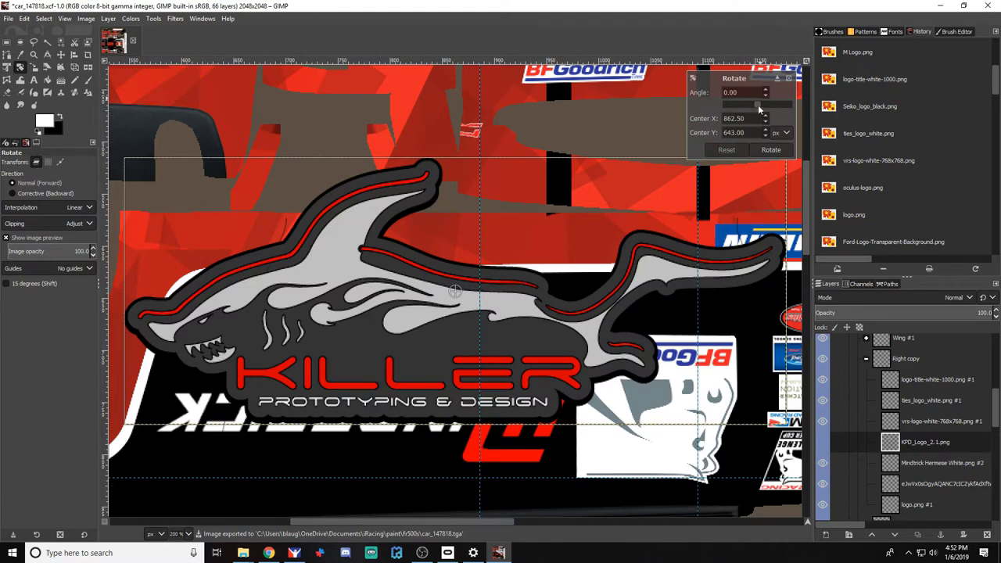
drag(739, 112, 789, 105)
click(771, 150)
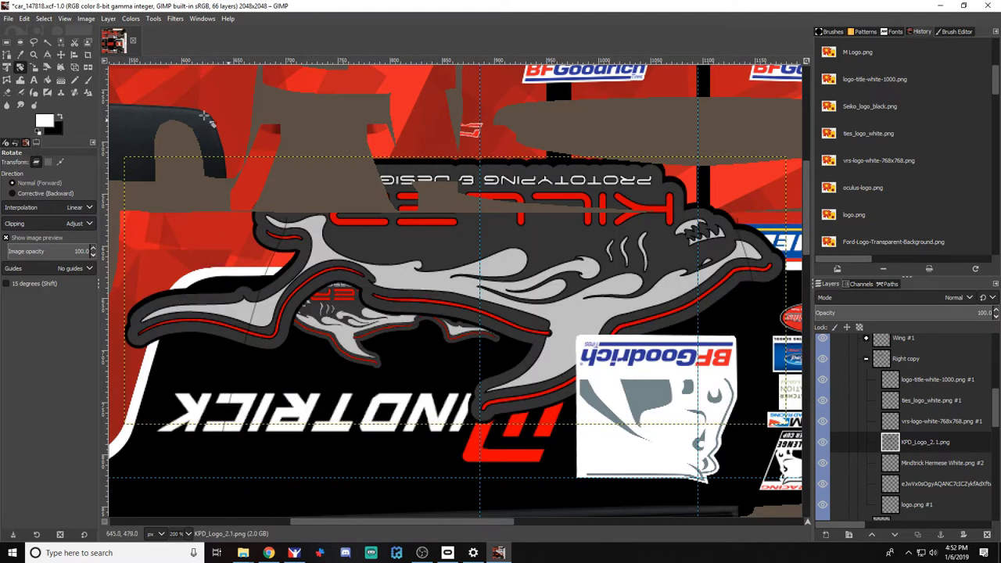
Scale KPD_Logo_2.1 proportionally down to roughly the existing shark's size and move it over that shark
click(33, 67)
click(249, 196)
drag(245, 191, 491, 295)
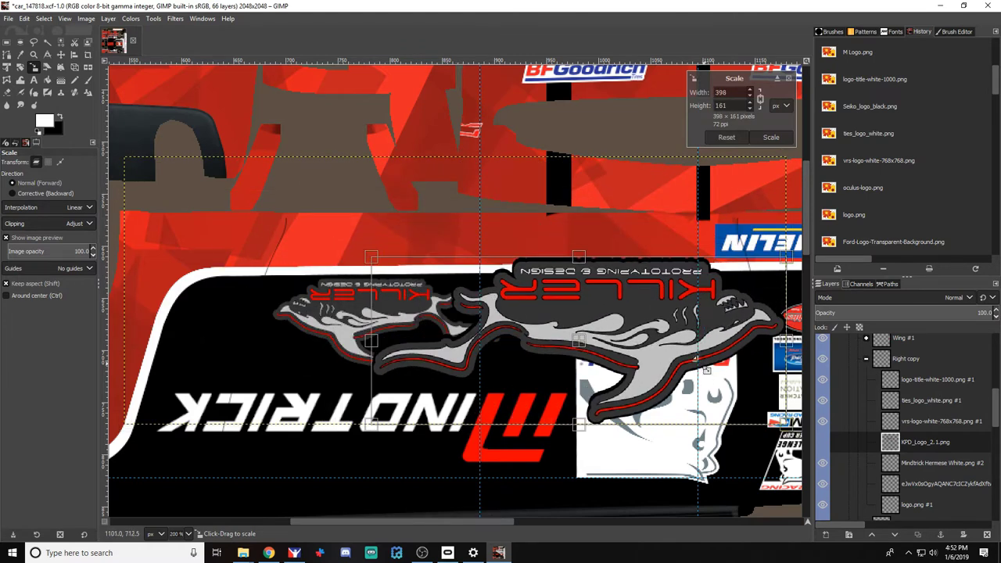
drag(702, 365, 497, 305)
key(Return)
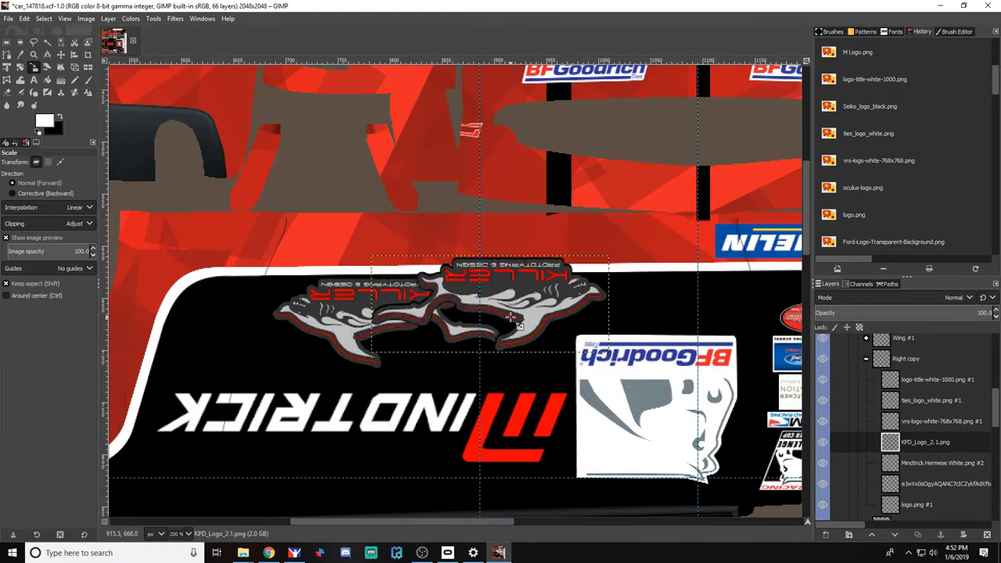
click(61, 55)
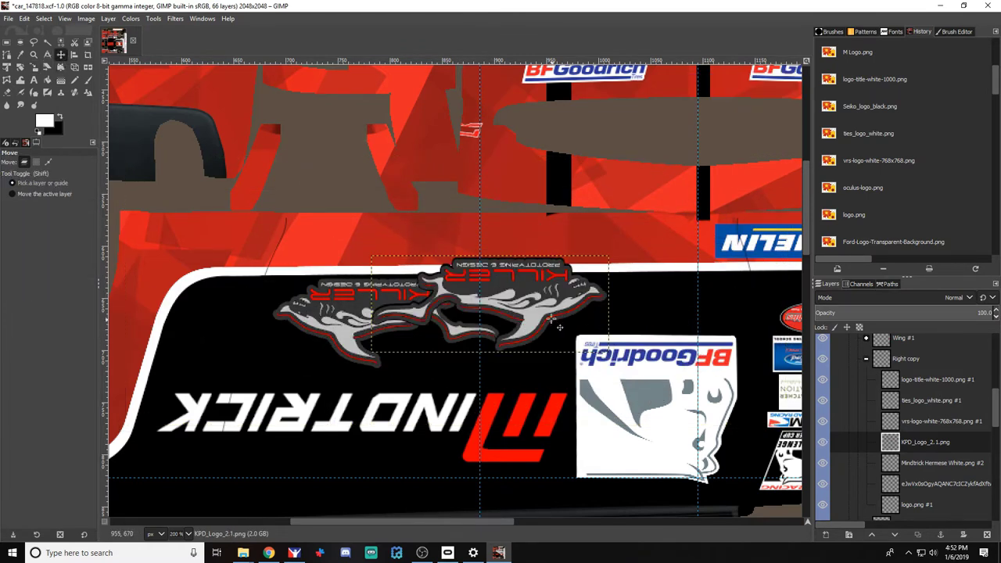
drag(552, 317, 449, 321)
Scale KPD_Logo_2.1 slightly smaller so its width matches the shark logo underneath
click(36, 67)
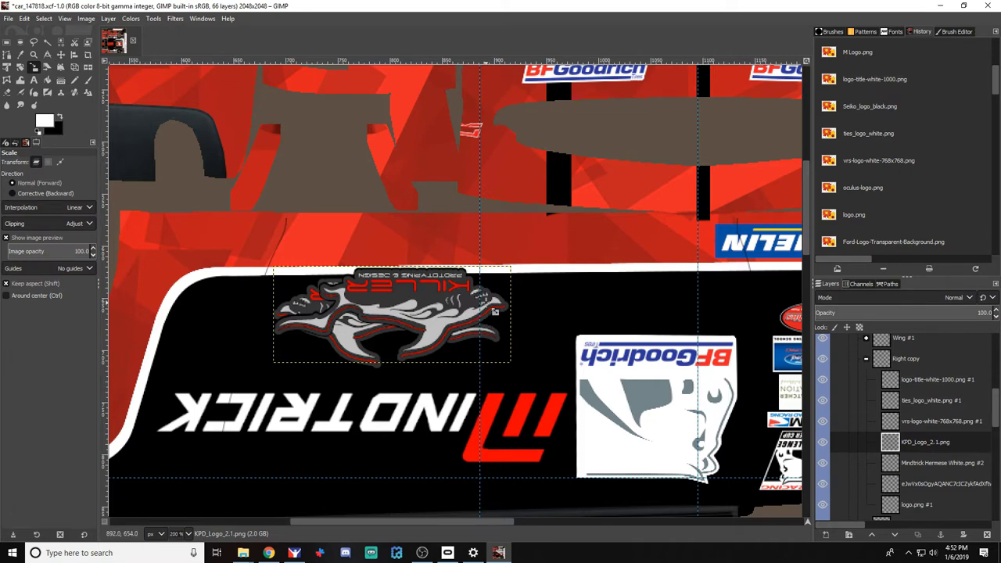
click(494, 311)
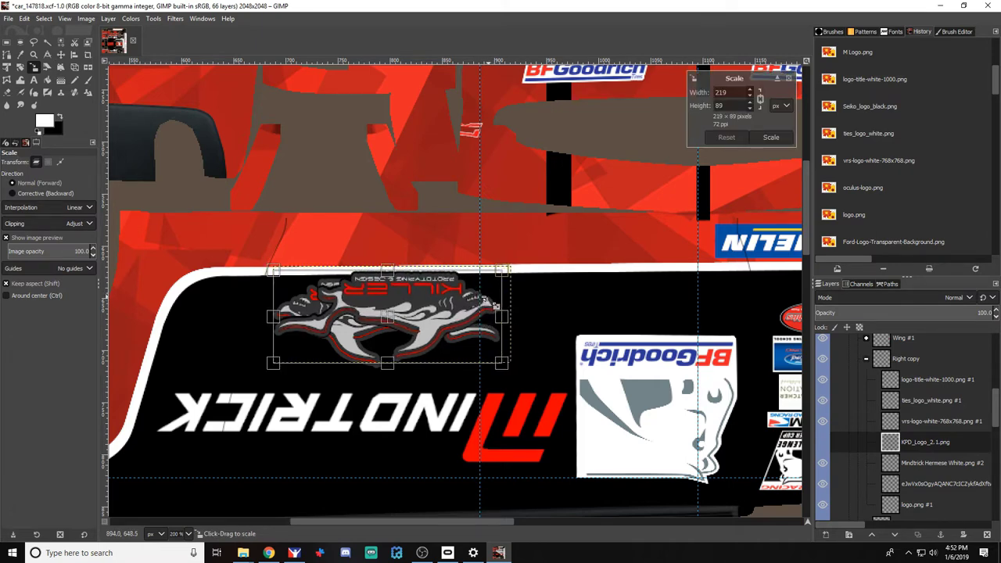
drag(496, 305, 493, 306)
key(Return)
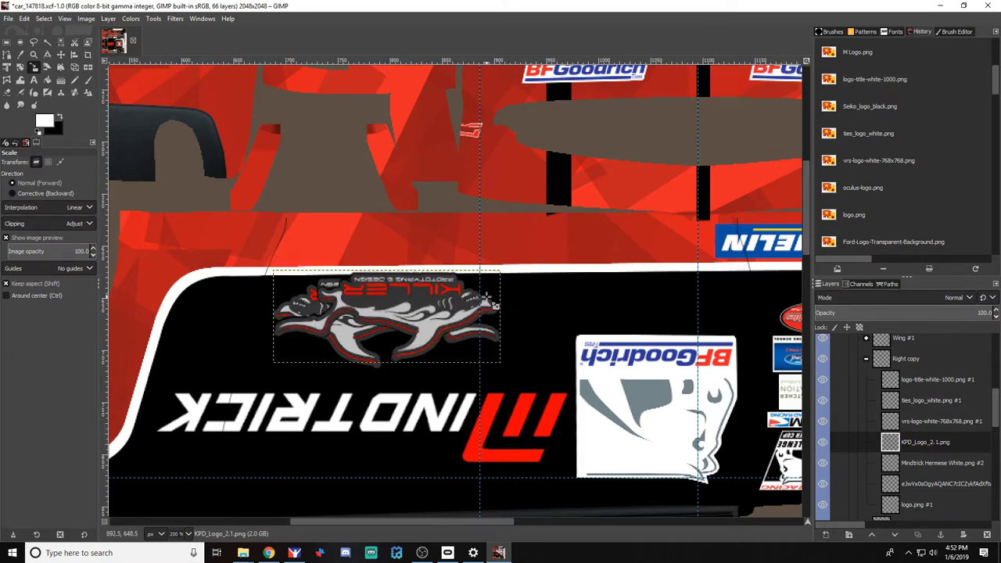
Nudge KPD_Logo_2.1 down to line it up vertically with the shark logo underneath
click(61, 55)
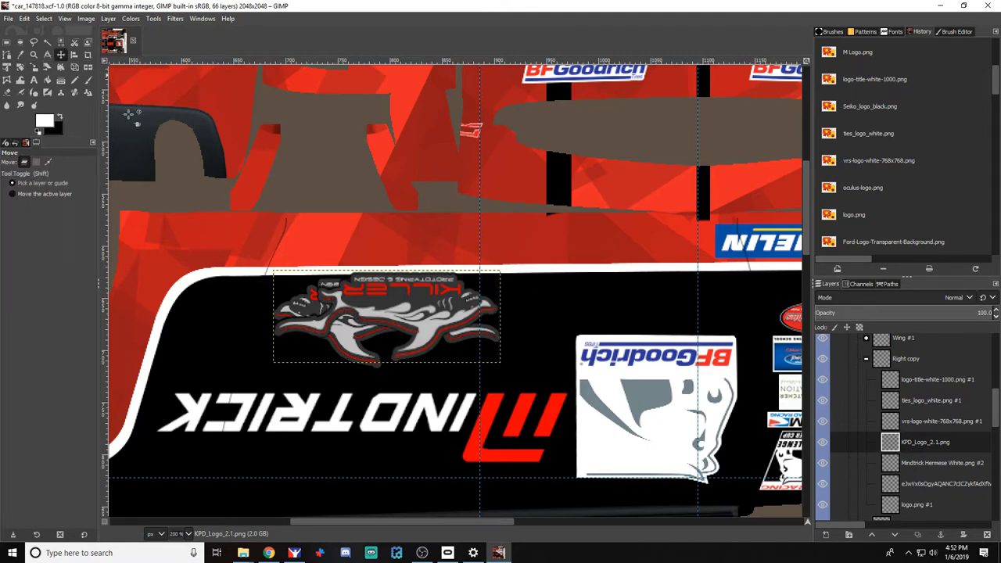
key(Down)
key(Down)
key(Down)
key(Down)
key(Down)
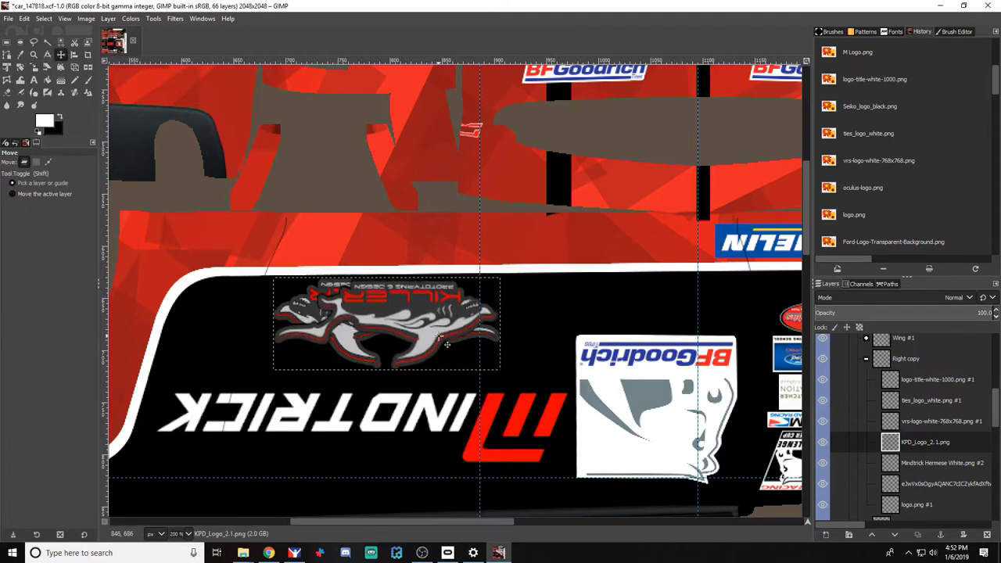
Nudge KPD_Logo_2.1 up slightly onto the shark underneath, and delete the old shark logo layer from the Right copy group
key(Up)
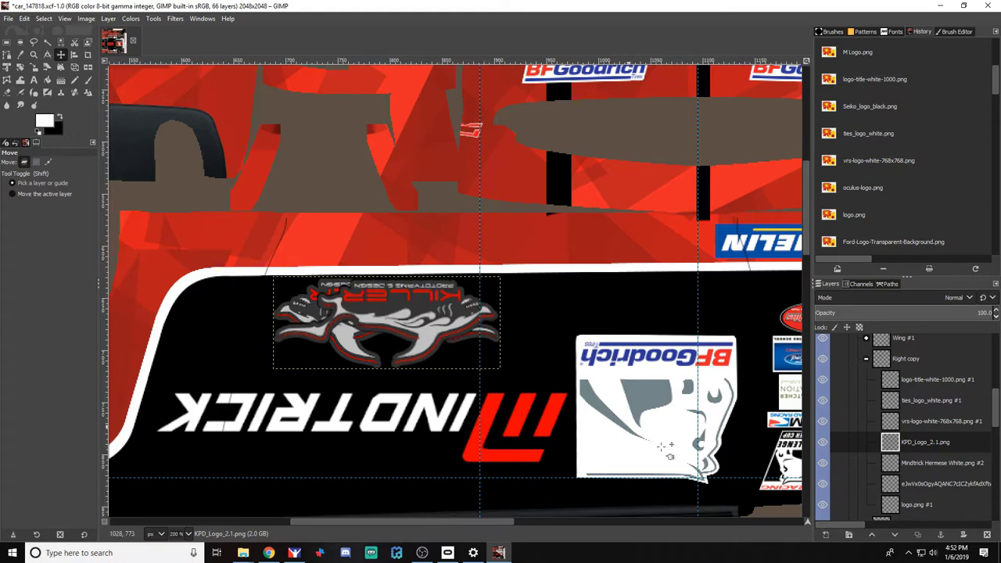
click(933, 482)
right_click(933, 481)
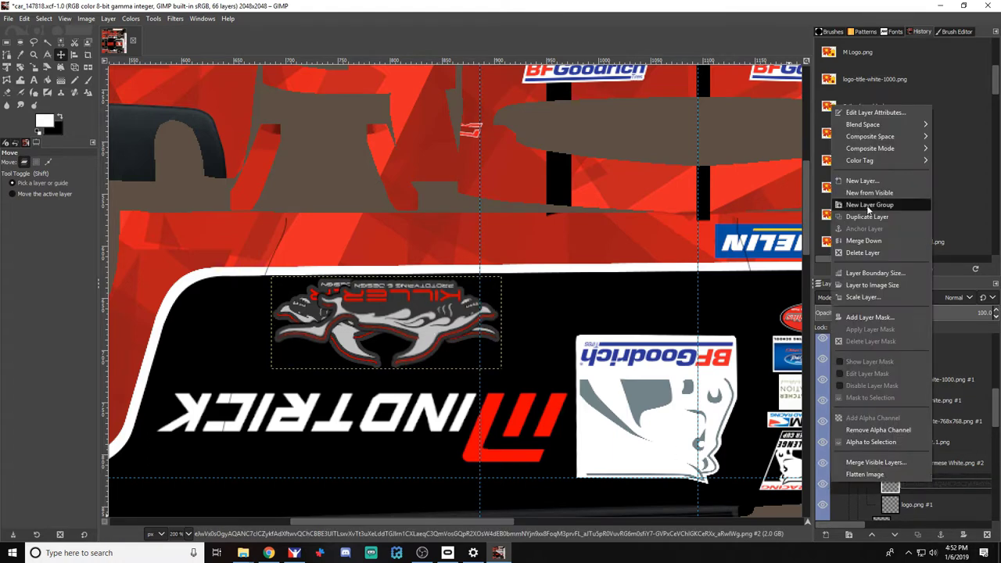
click(882, 242)
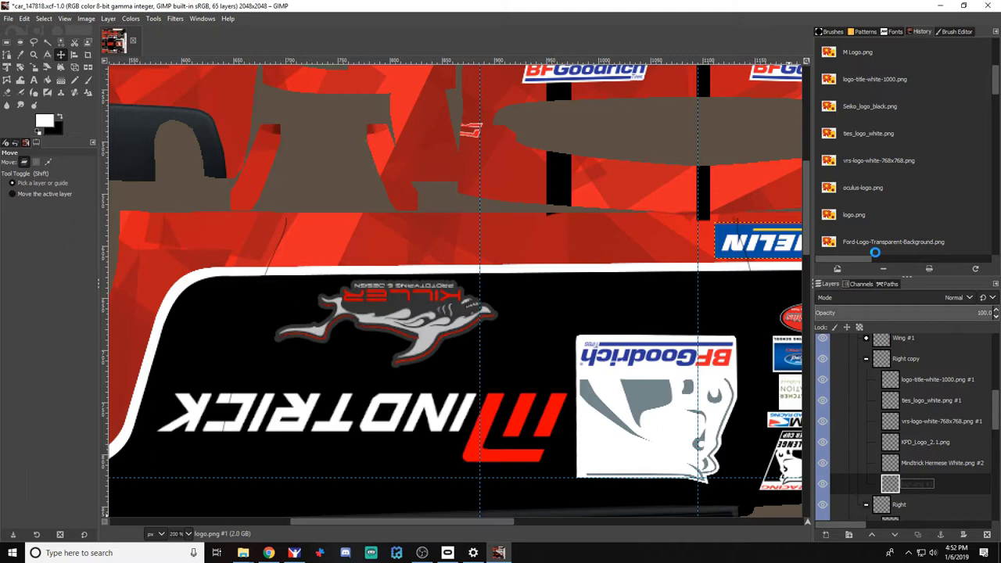
Export the updated livery to the car's TGA file and inspect the new logo on the car in the iRacing simulator
key(alt+Tab)
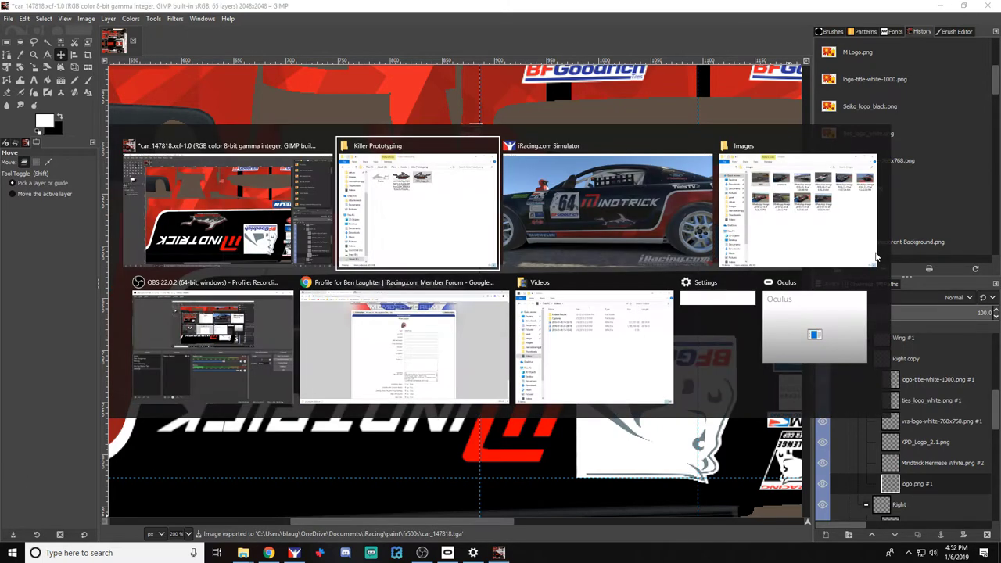
key(Tab)
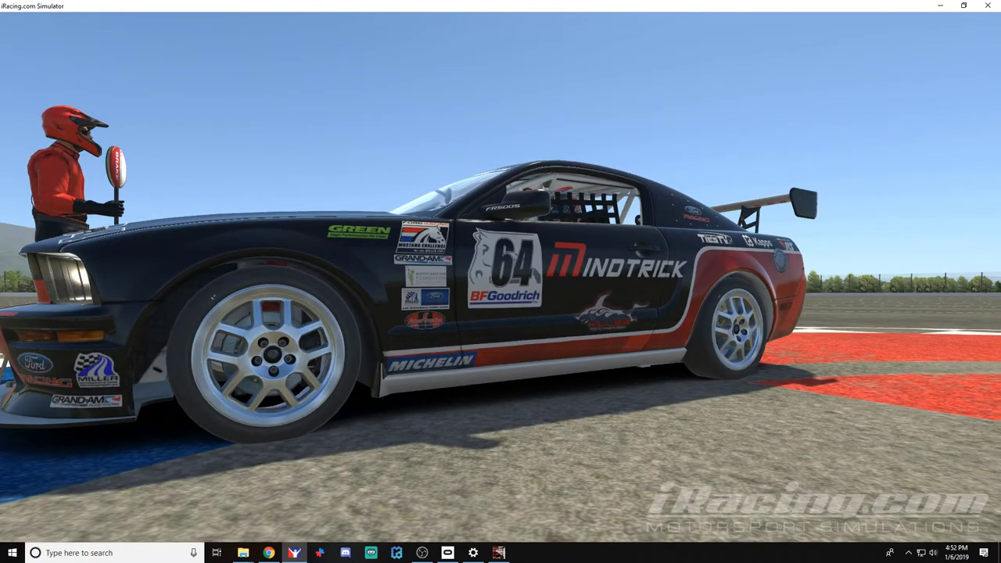
Switch to File Explorer and look through the Events & Series folder in Paint > Assets for an event logo
key(alt+Tab)
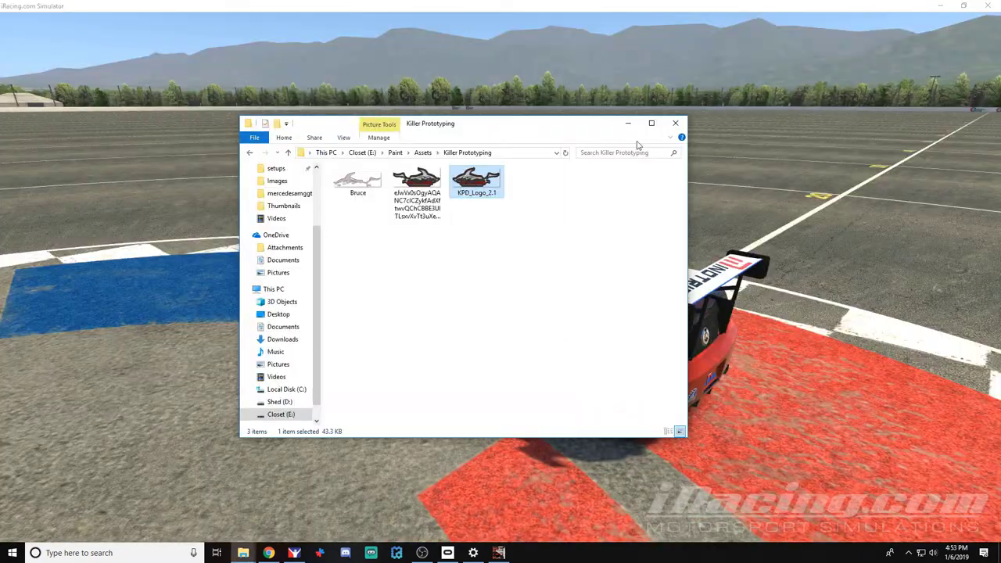
click(249, 152)
scroll(374, 334, up, 1)
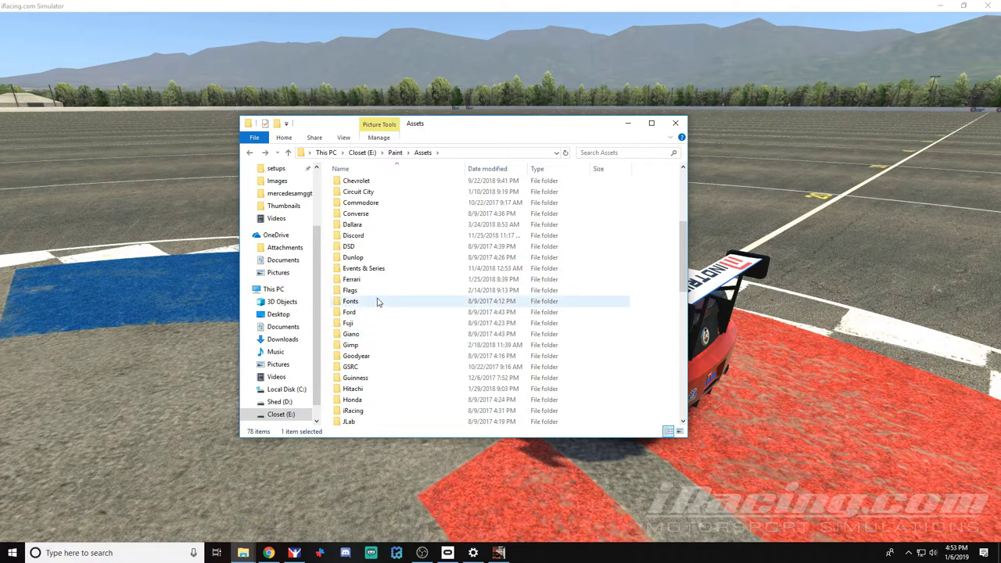
double_click(363, 266)
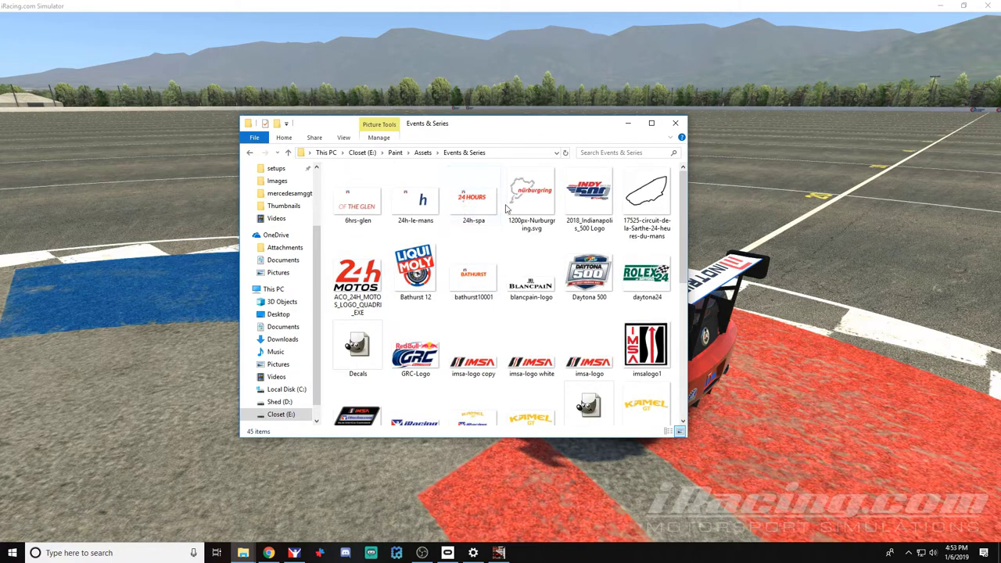
scroll(556, 340, down, 3)
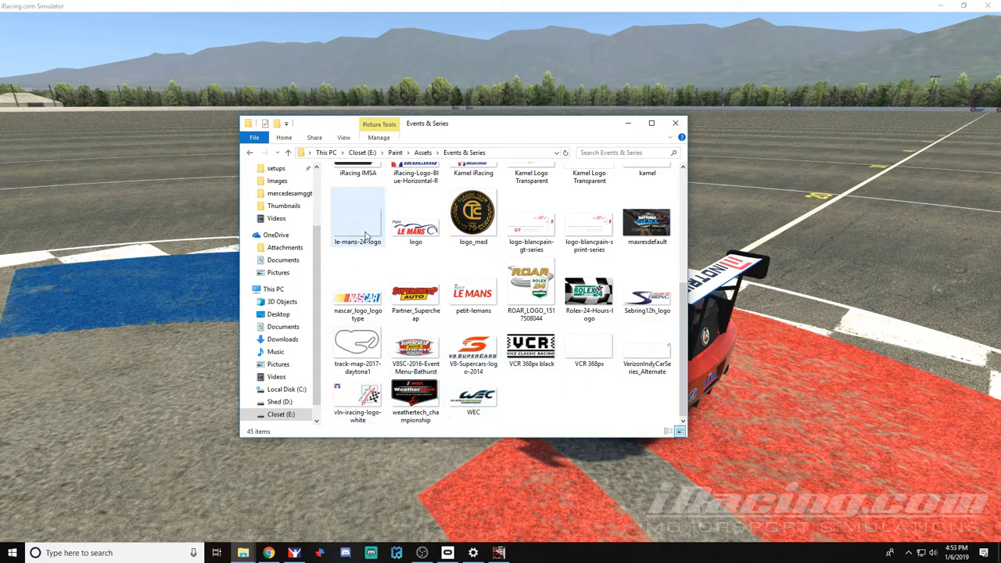
scroll(642, 222, up, 2)
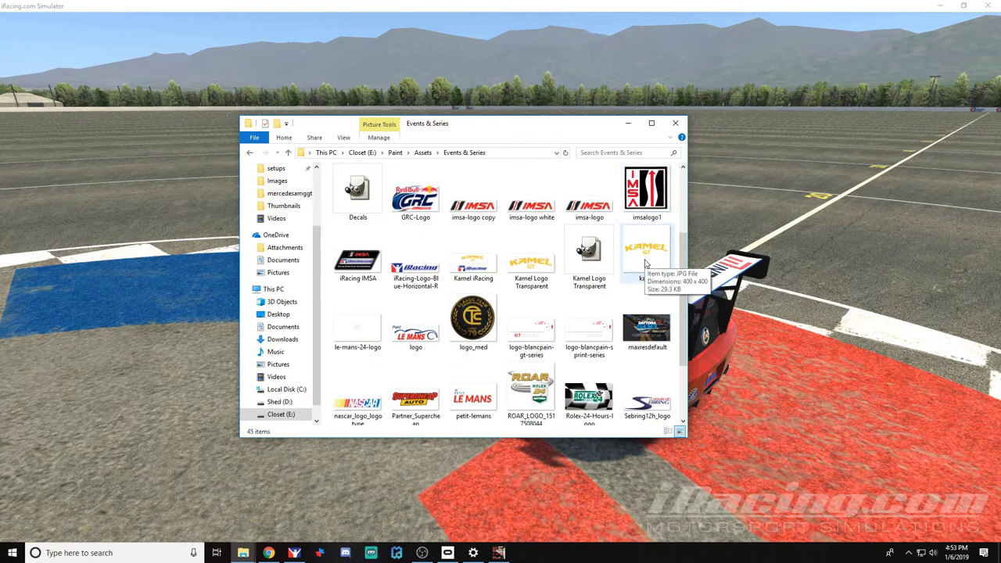
Switch to Chrome and search Google Images for "roar before 24 logo transparent" in a new tab
click(268, 552)
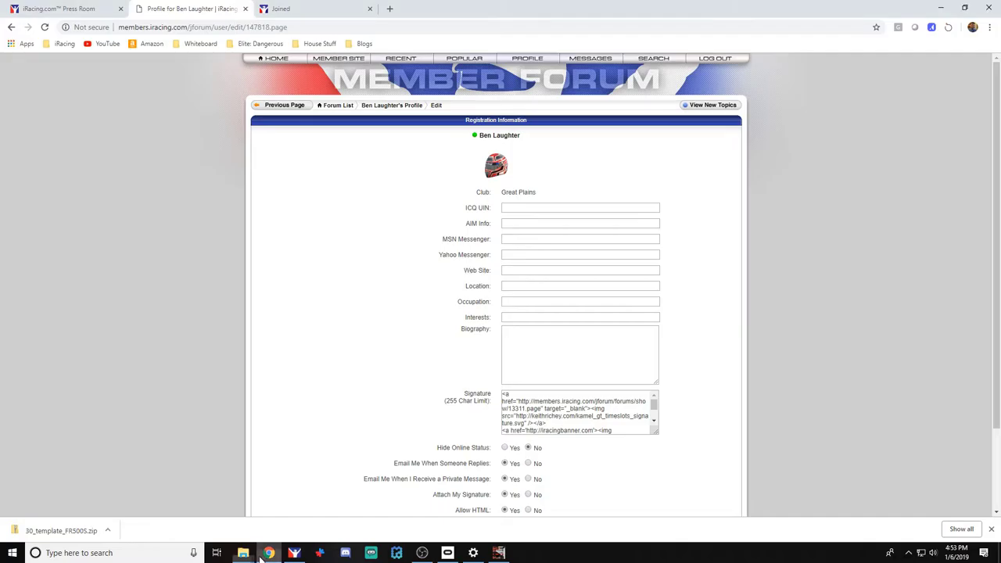
click(390, 9)
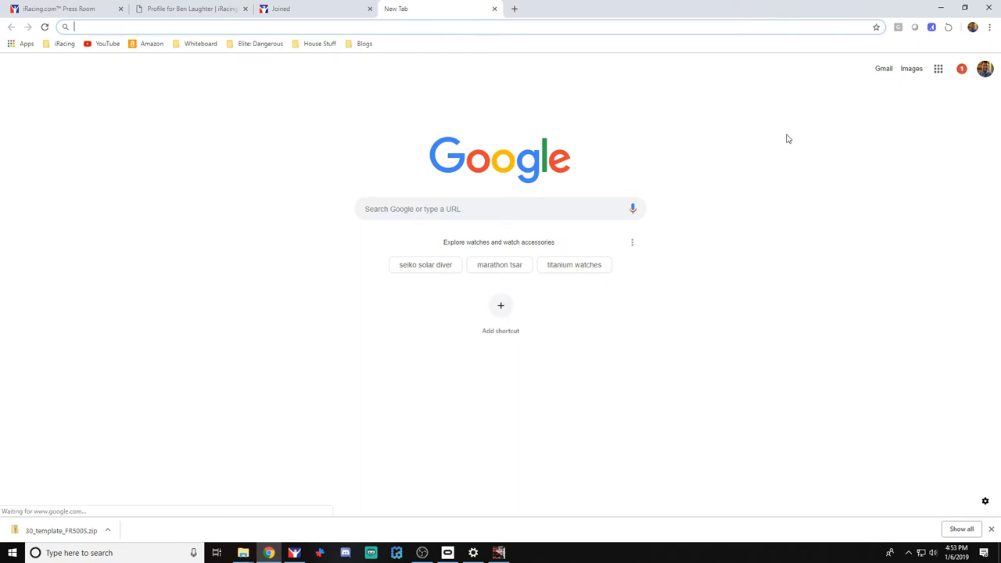
click(436, 207)
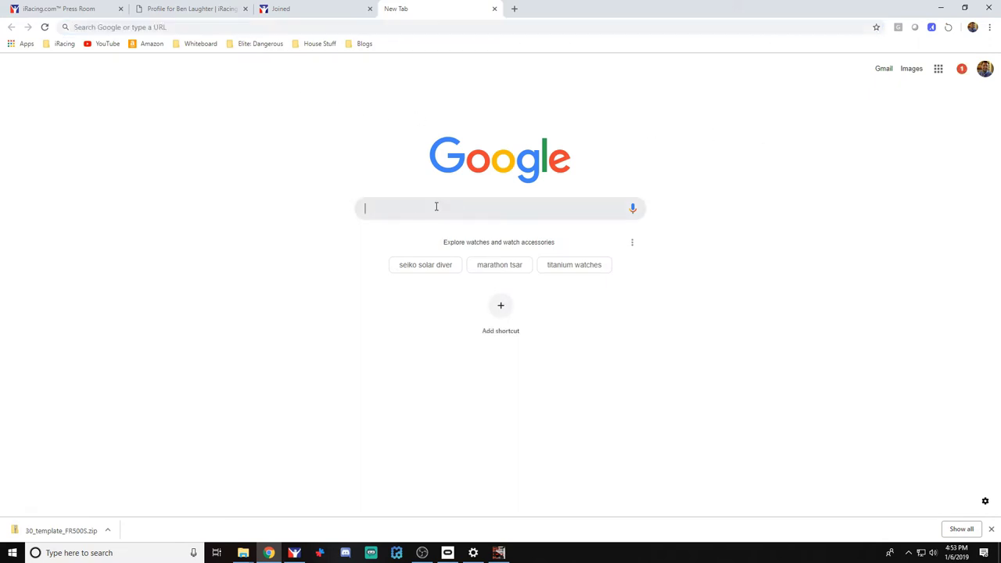
text(roar befrore 245)
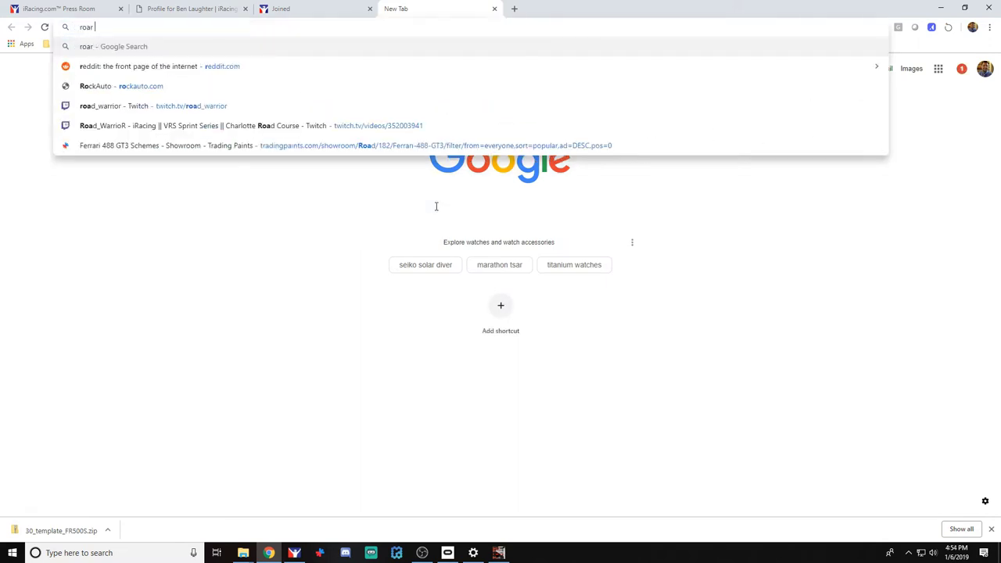
key(BackSpace)
key(BackSpace)
text(logo transparent)
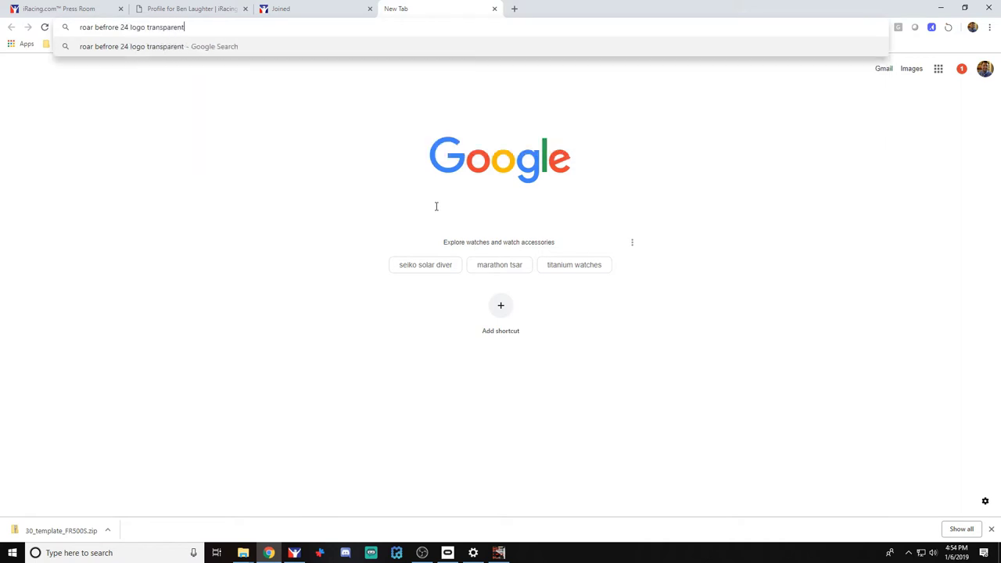
key(Return)
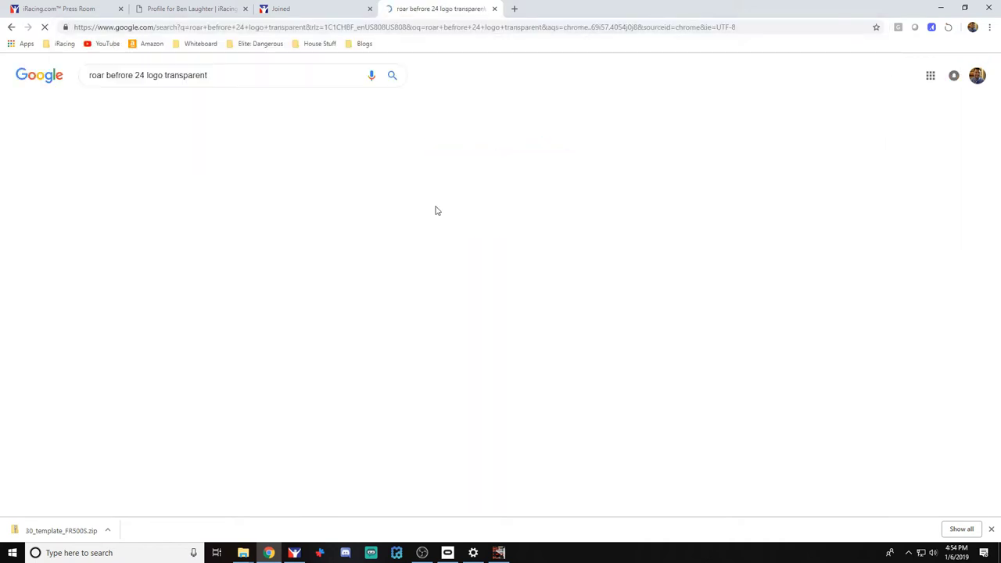
click(125, 106)
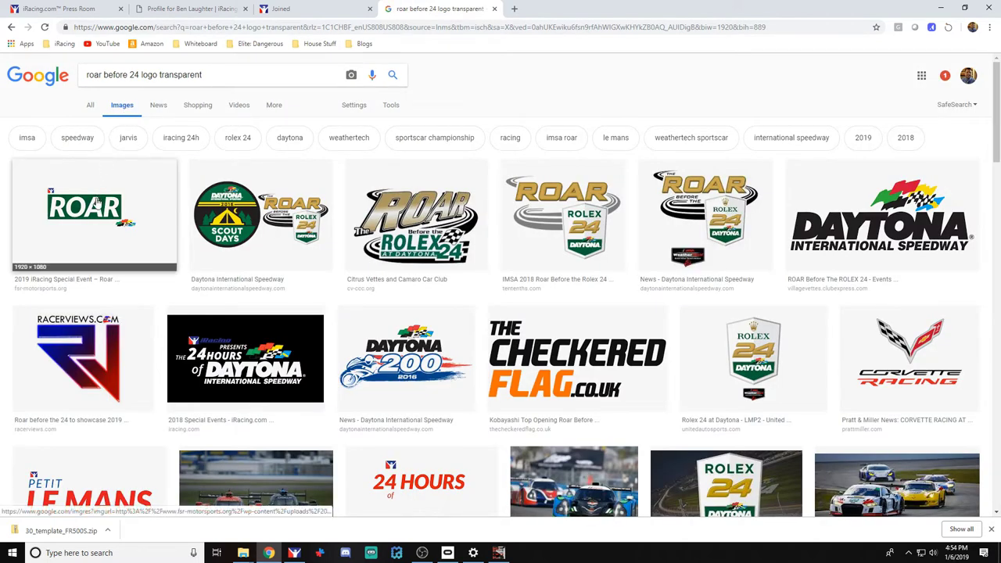
Examine the 24 Hours of Spa result and its related iRacing event logos, expanding to the full set of related images
scroll(97, 202, down, 2)
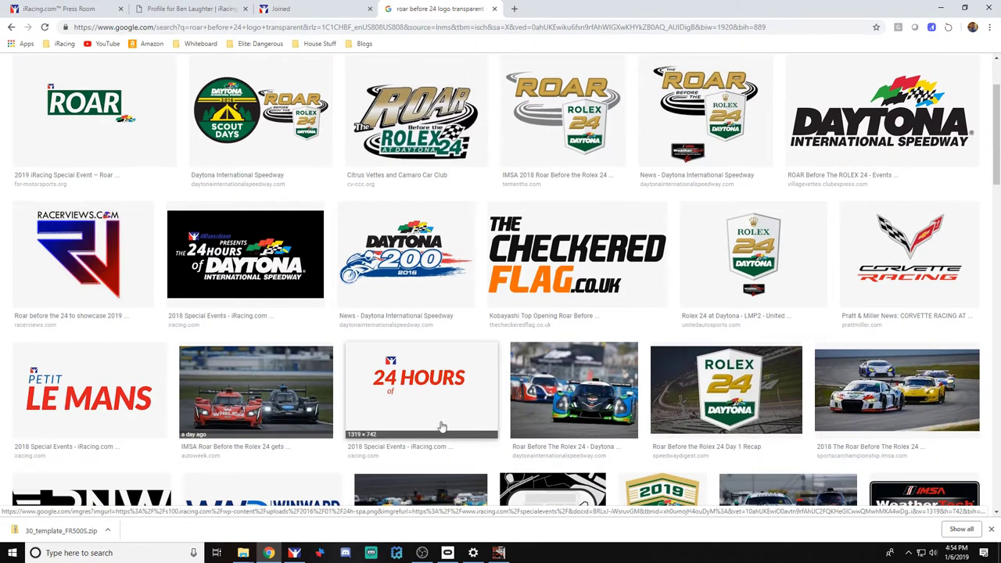
click(440, 422)
scroll(442, 351, up, 5)
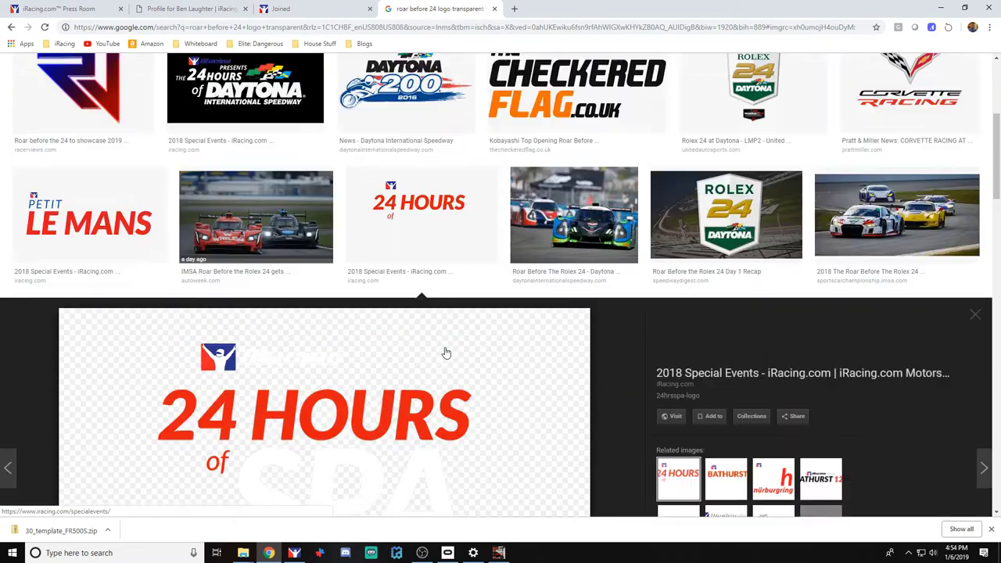
scroll(443, 357, down, 5)
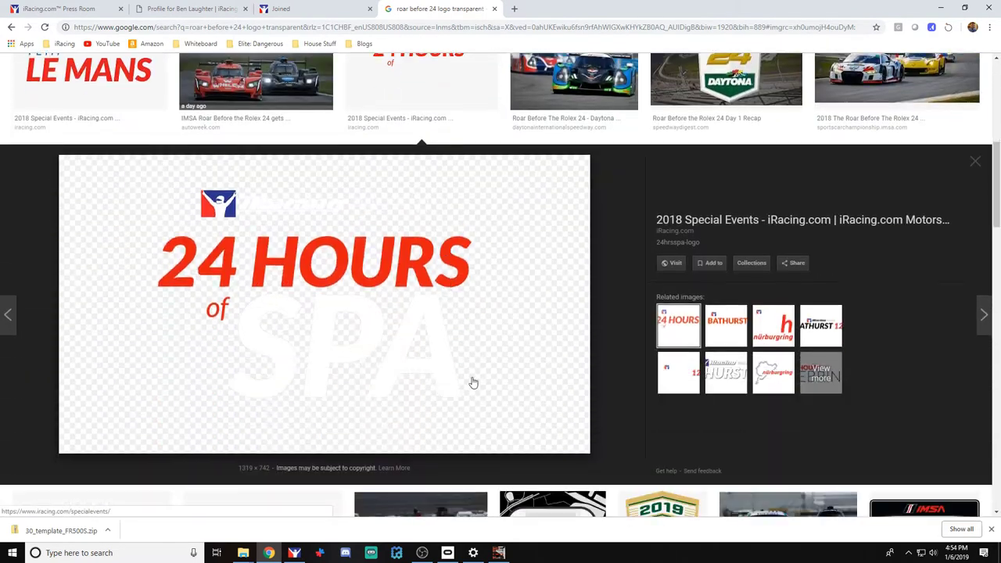
click(713, 382)
click(674, 383)
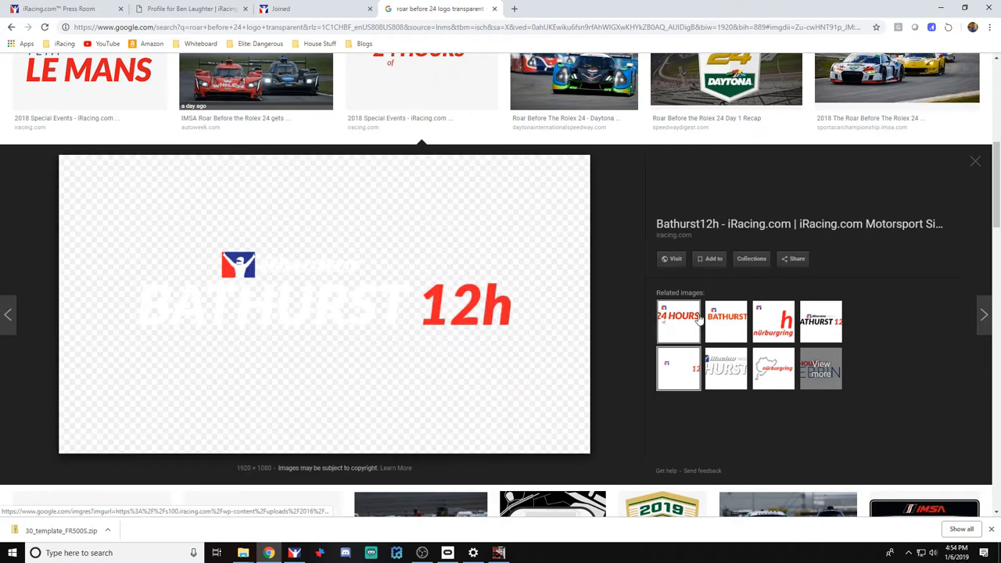
click(778, 333)
click(823, 336)
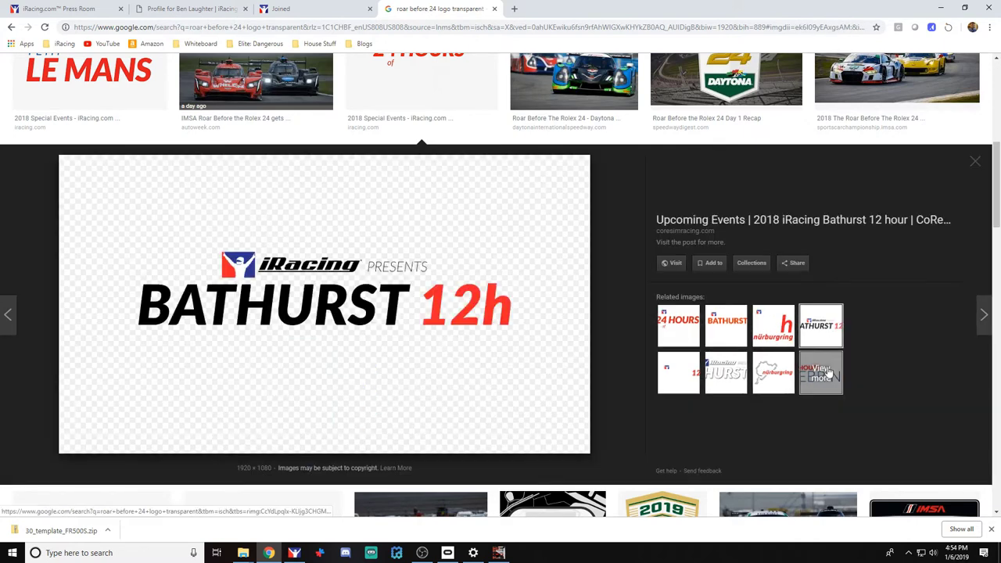
key(Escape)
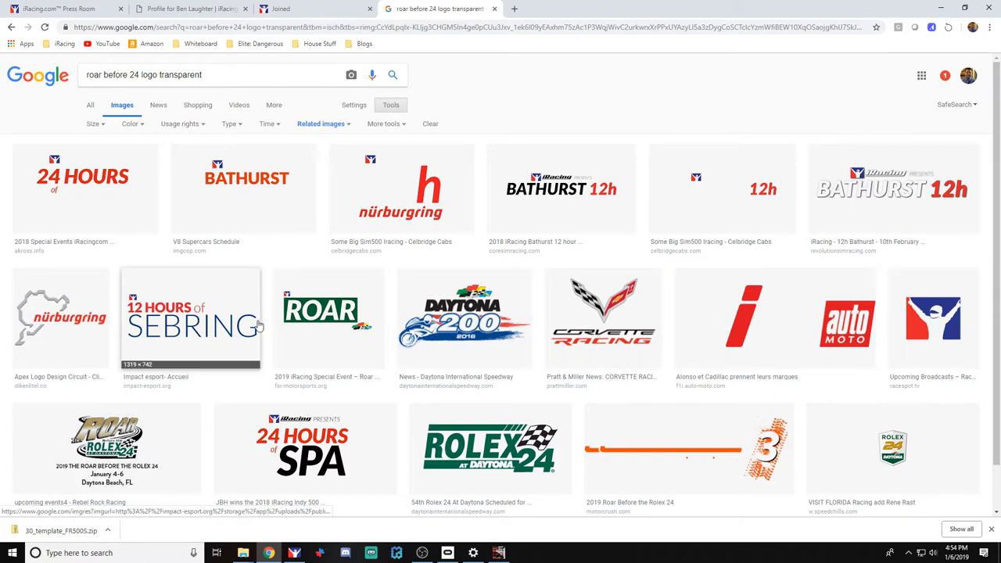
Preview the 2019 iRacing Special Event – Roar Before The 24 logo and open its full-size image in a new tab
click(356, 319)
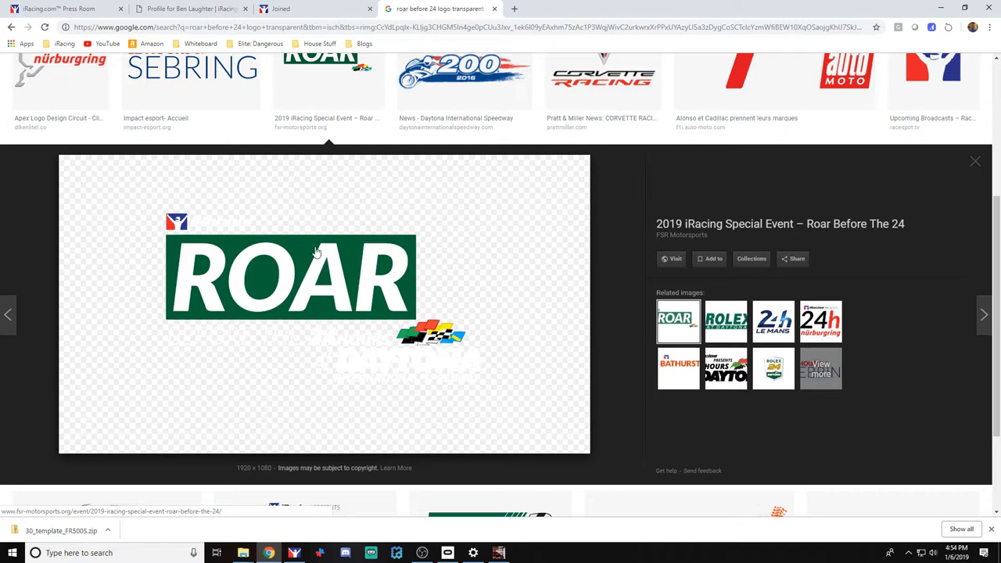
right_click(395, 276)
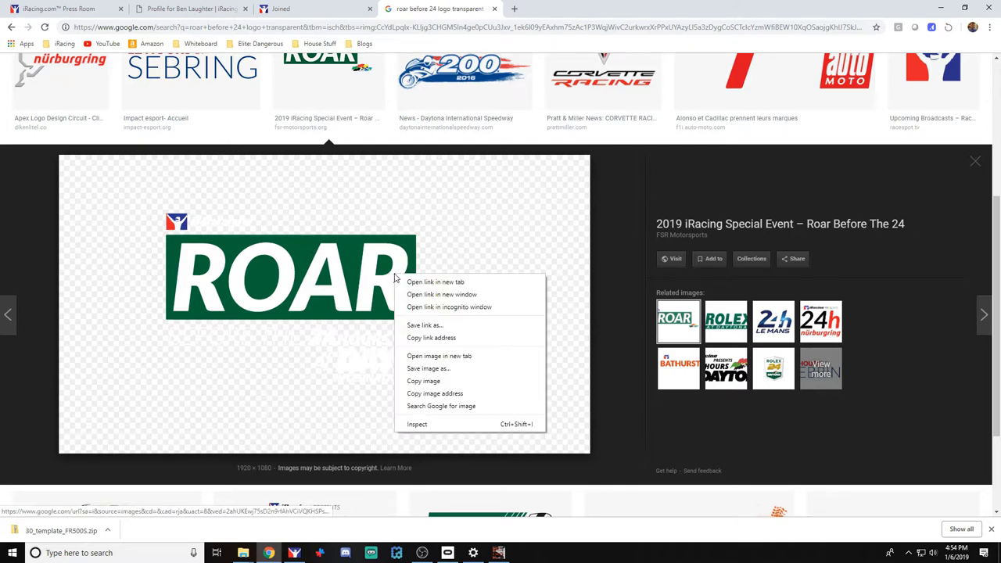
click(467, 356)
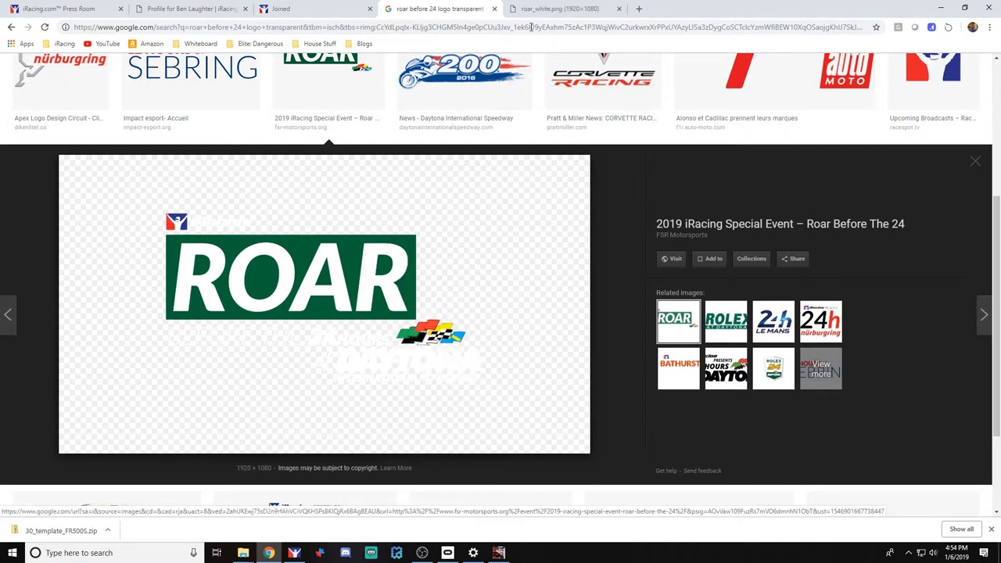
key(ctrl+Tab)
Save the Roar logo as the PNG image roar_white in the Closet (E:) > Paint > Assets > Events & Series folder
right_click(485, 270)
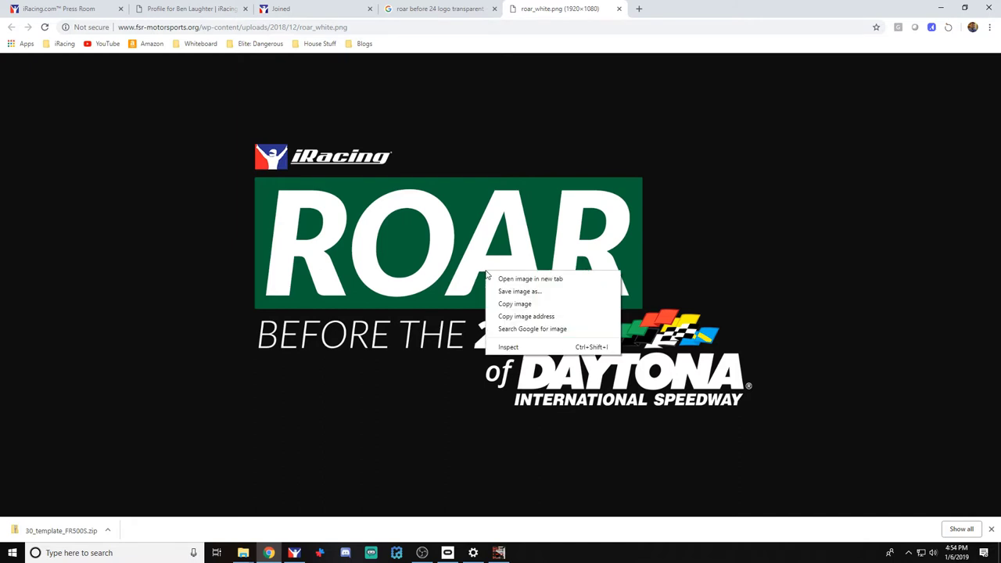
click(532, 291)
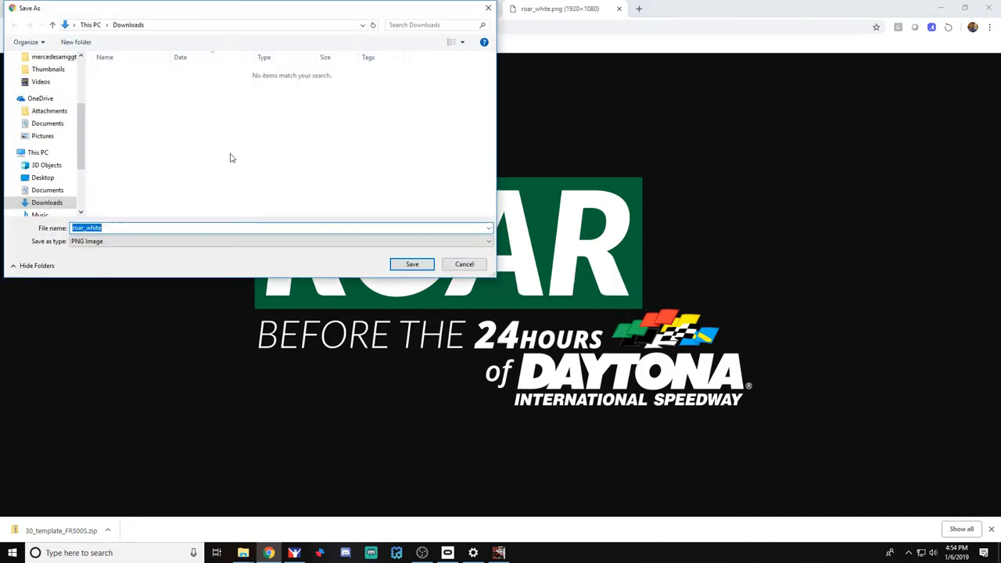
scroll(55, 189, down, 2)
click(44, 185)
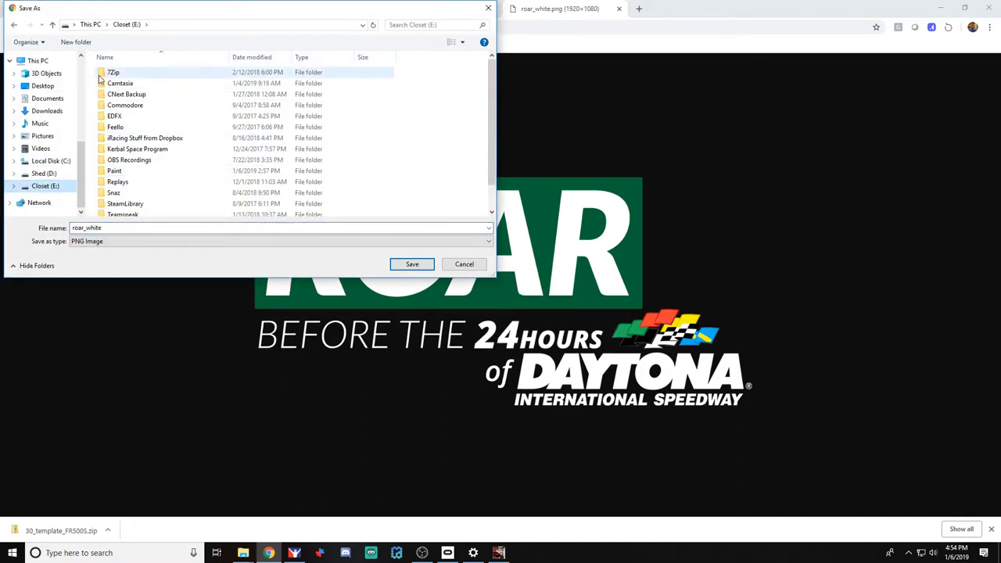
double_click(115, 170)
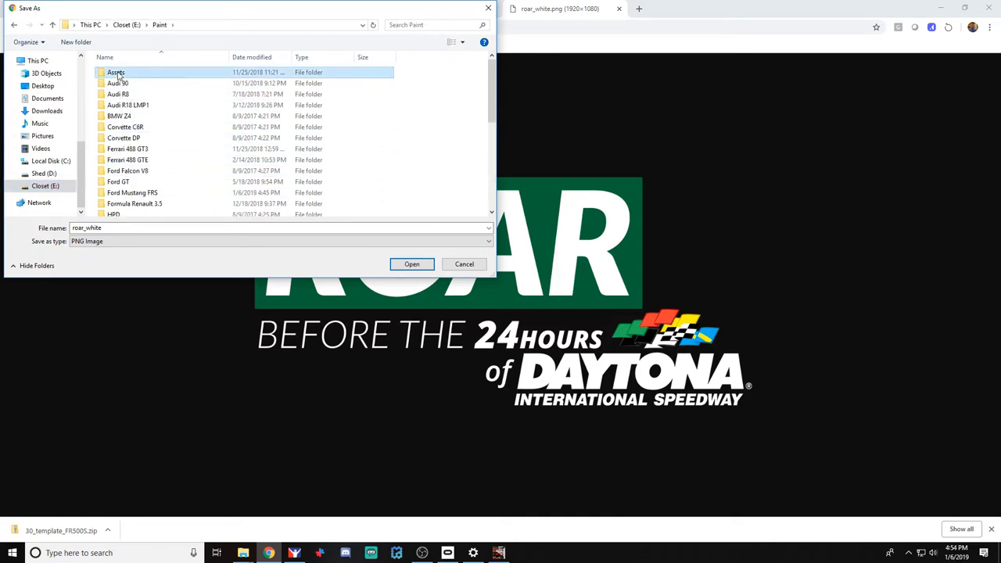
double_click(116, 71)
scroll(143, 130, down, 5)
double_click(131, 180)
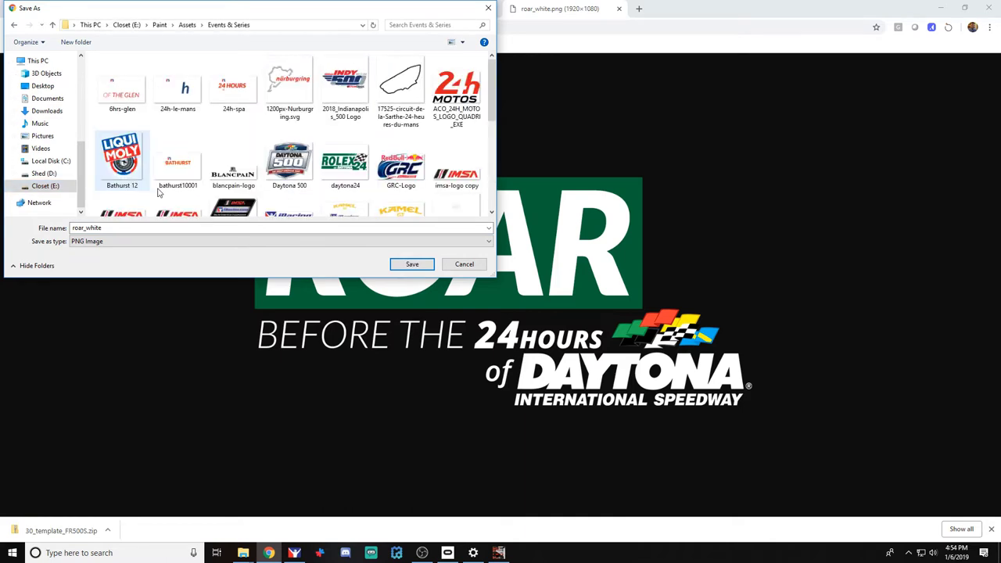
click(412, 264)
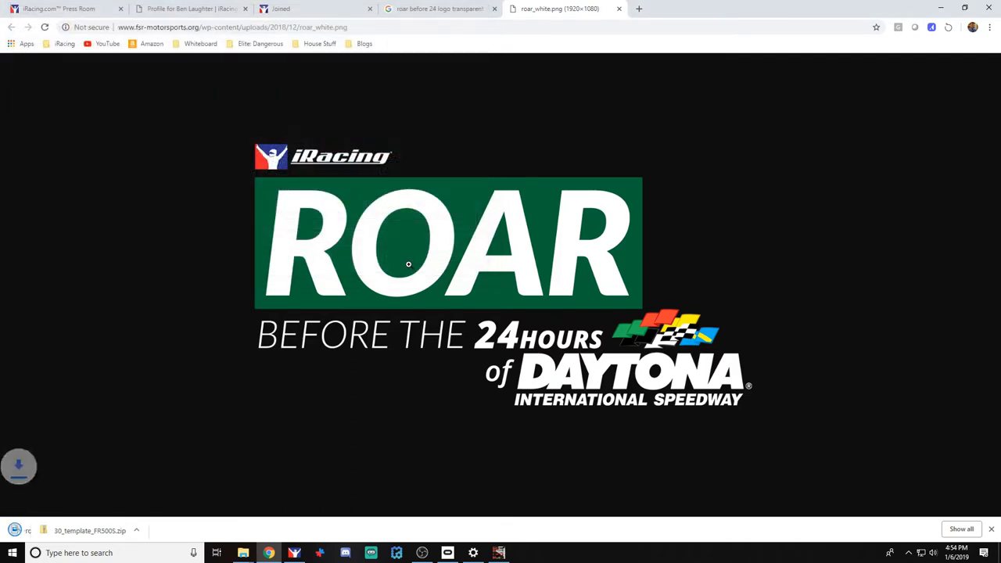
Switch to GIMP and import roar_white from the Events & Series folder into the livery, converting it to the RGB working space
click(940, 8)
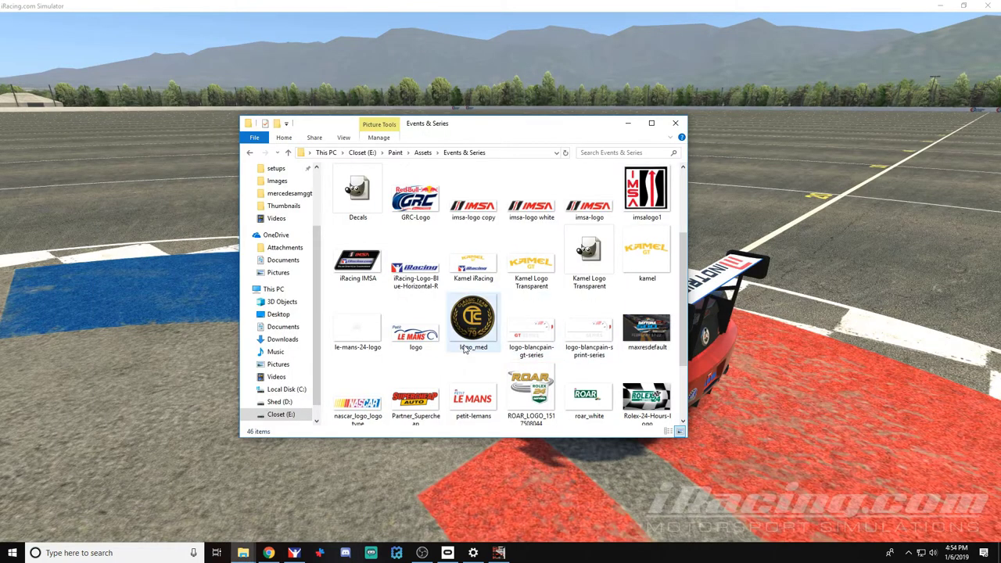
click(593, 293)
key(alt+Tab)
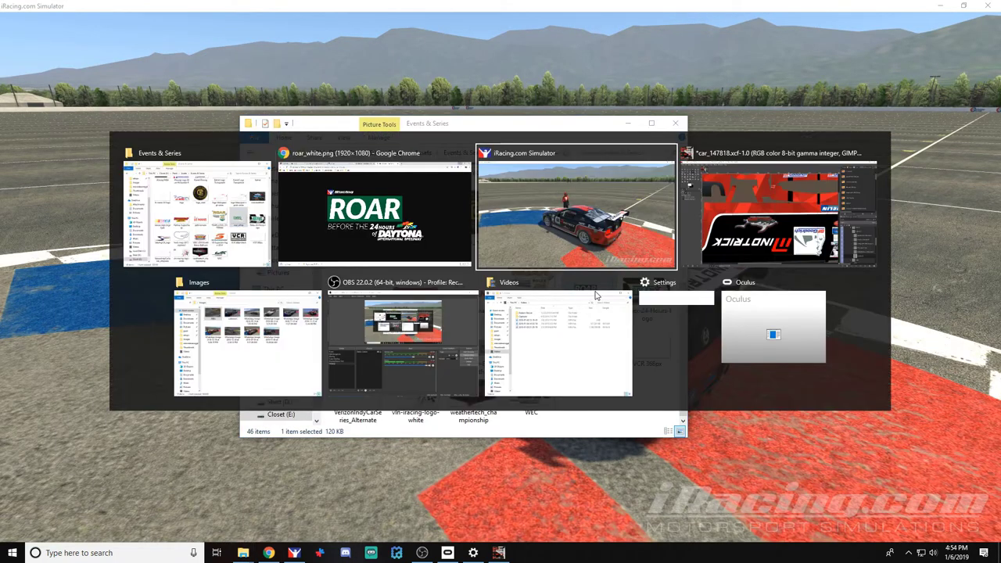
key(Tab)
key(alt+Tab)
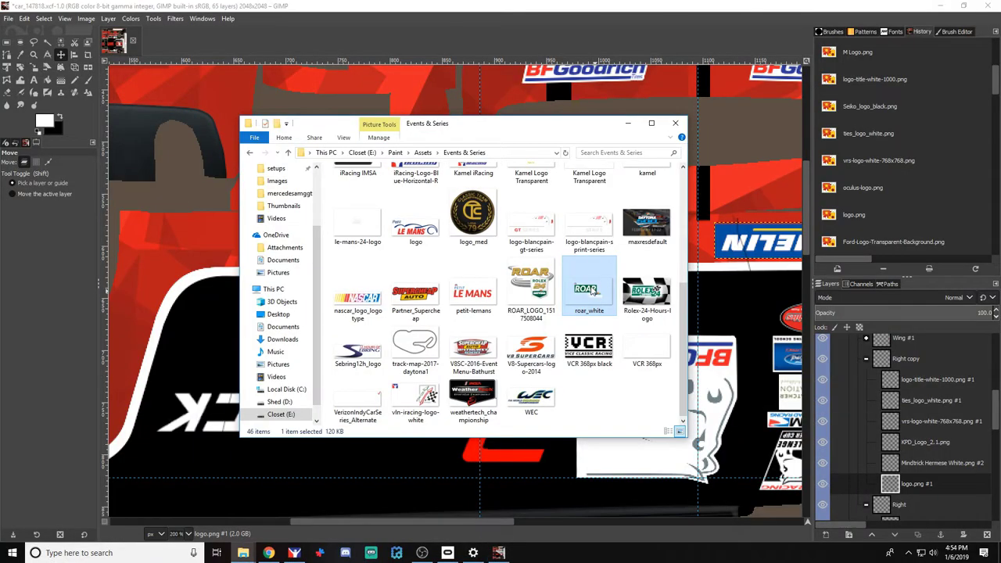
drag(593, 291, 197, 341)
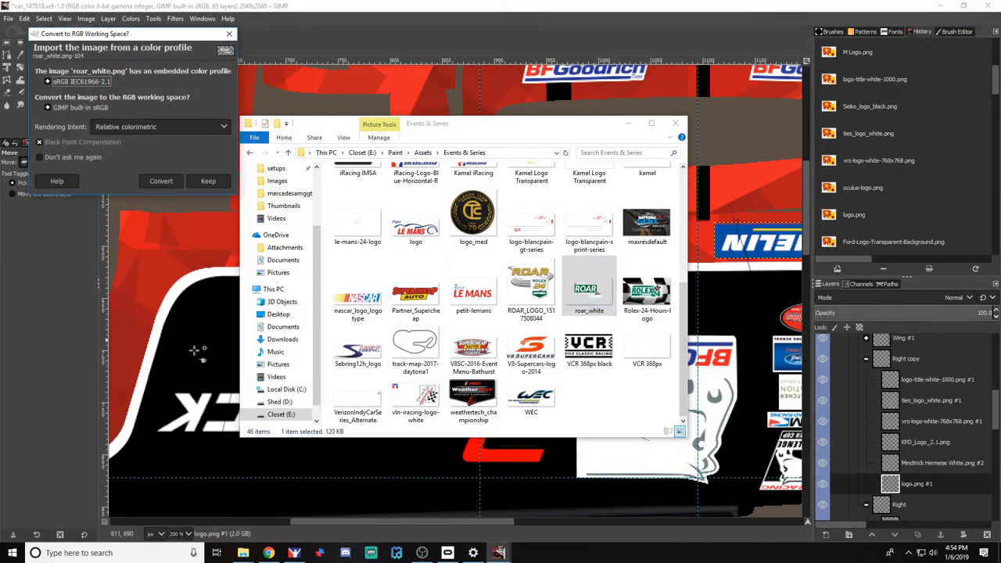
click(162, 185)
Scale the imported Roar logo down proportionally to about 295 × 166 px
scroll(398, 307, down, 4)
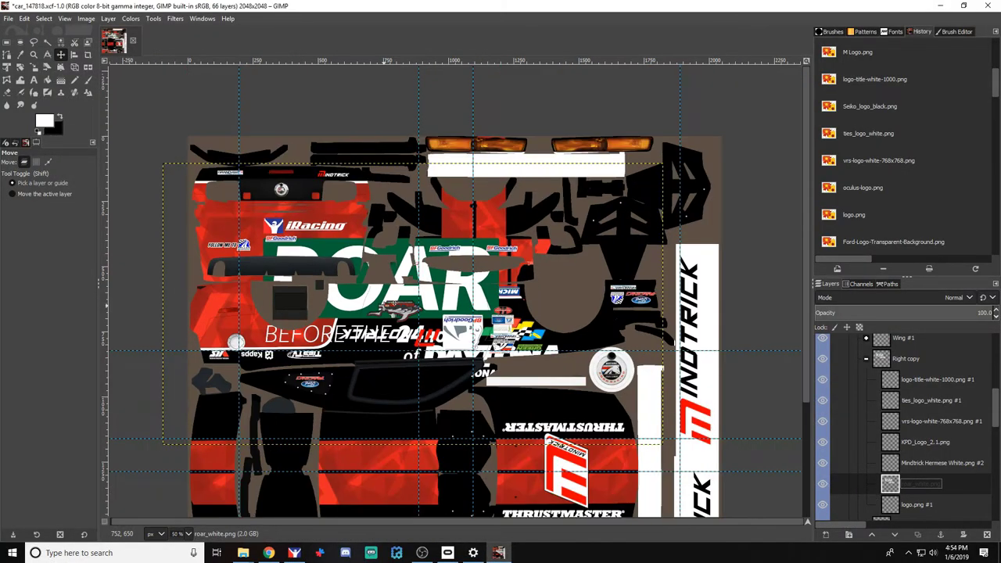
click(35, 69)
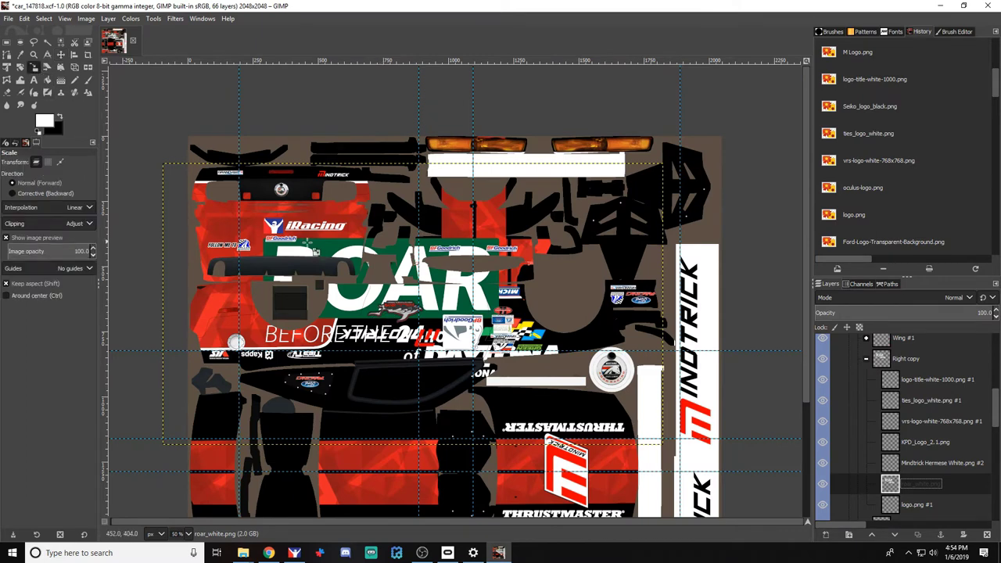
click(492, 354)
mouse_move(491, 355)
mouse_down()
mouse_move(505, 363)
mouse_move(481, 346)
mouse_up()
key(Return)
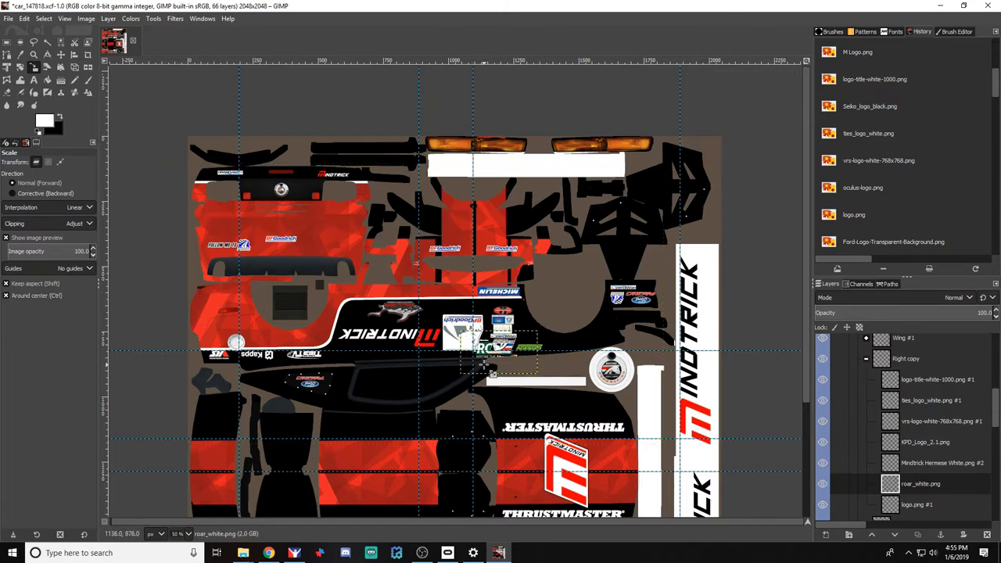
Move the Roar logo onto the small black panel beside the upside-down Thrustmaster lettering
scroll(488, 361, up, 3)
click(60, 54)
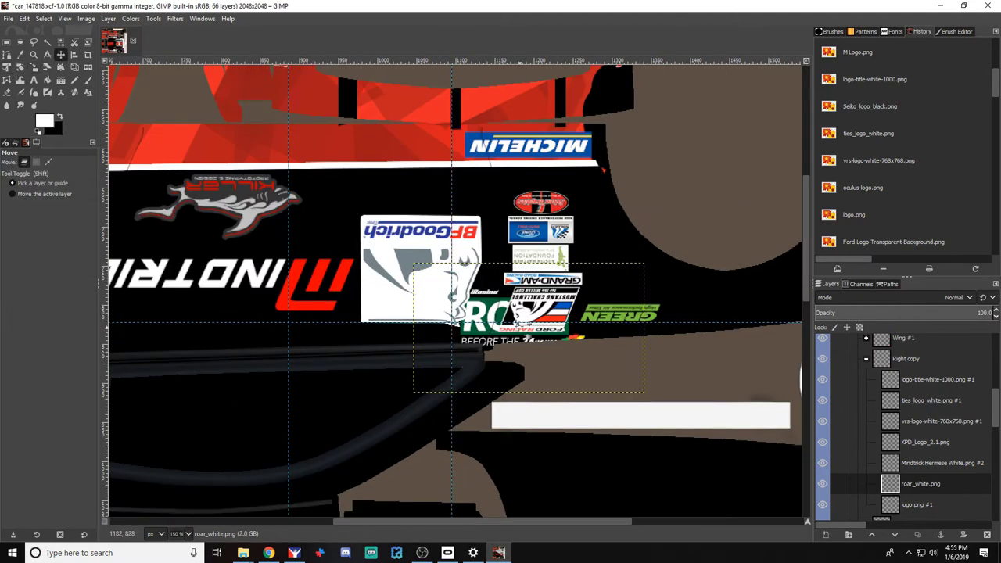
drag(489, 302, 398, 309)
Save the livery, export it as TGA, and reload the car textures in the iRacing simulator
key(ctrl+s)
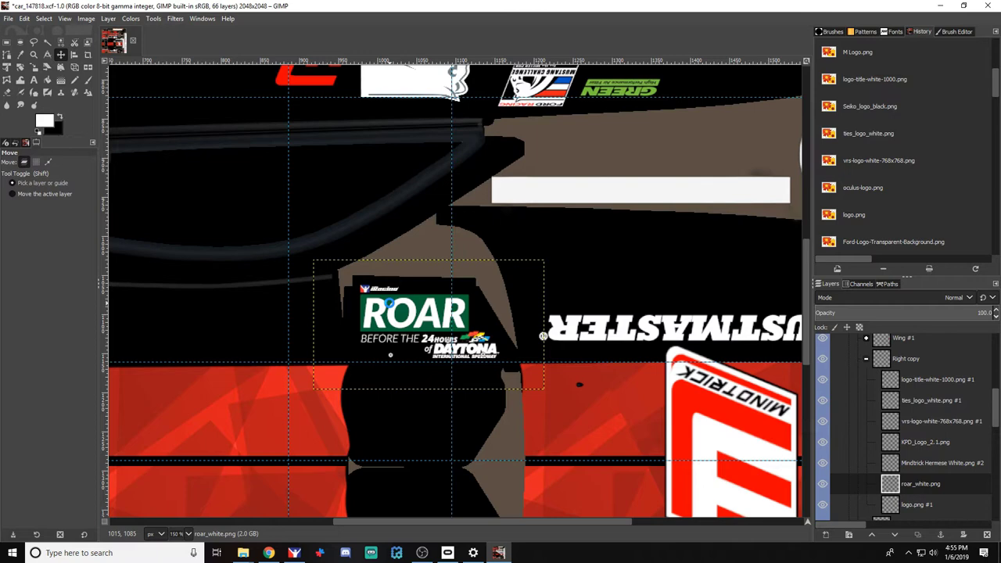
key(ctrl+e)
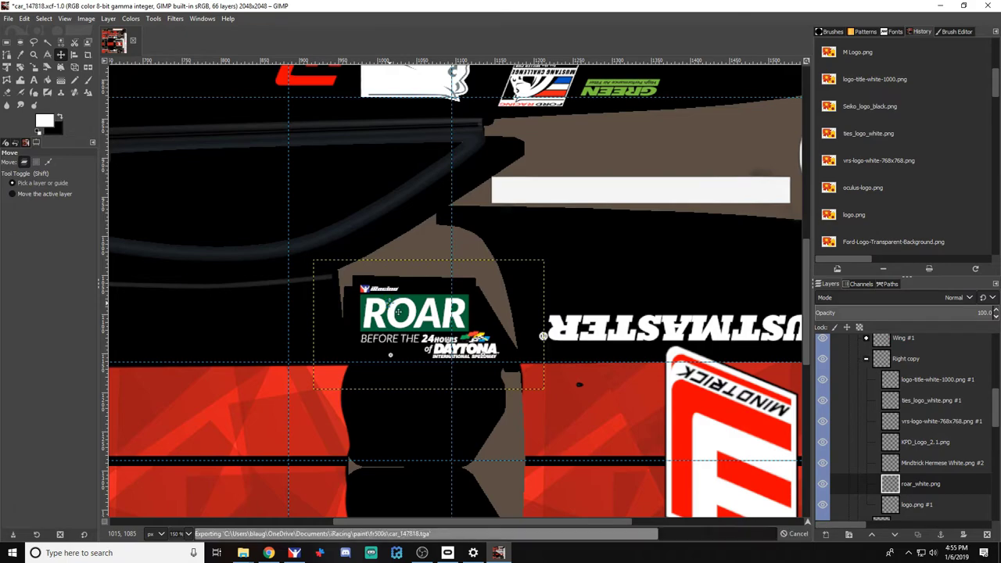
key(alt+Tab)
key(Tab)
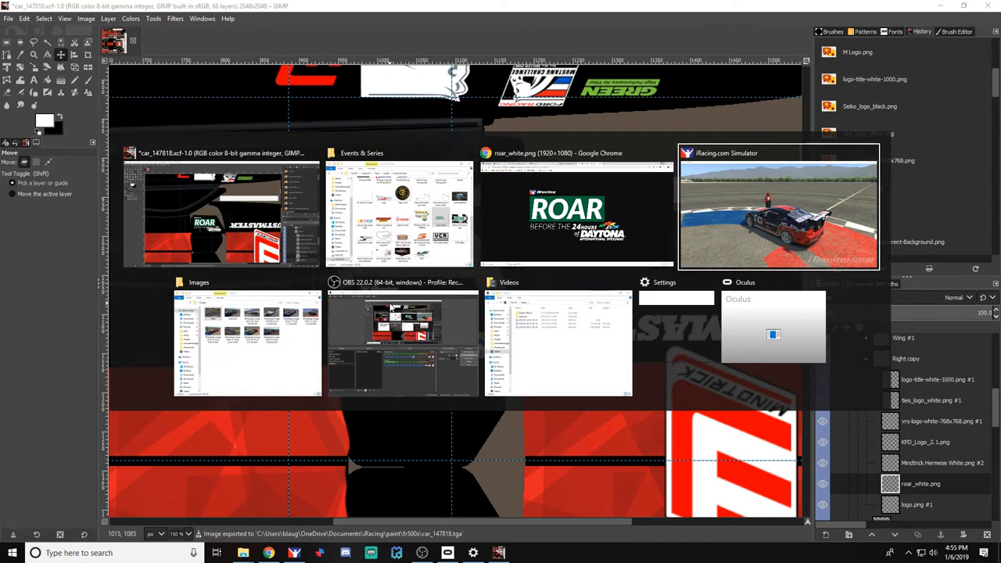
key(ctrl+r)
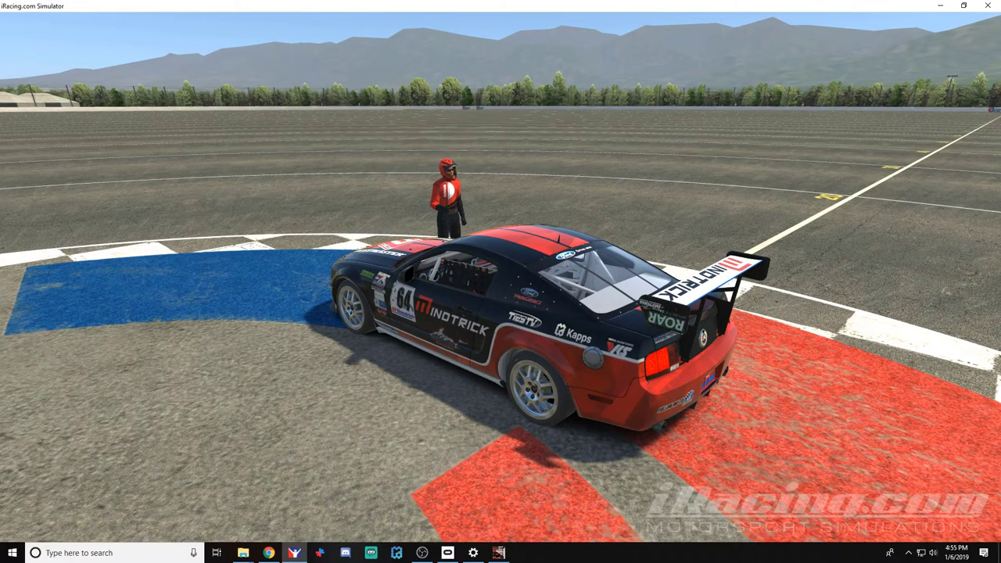
Back in GIMP, duplicate the roar_white.png layer and rotate the copy by -180 degrees
key(alt+Tab)
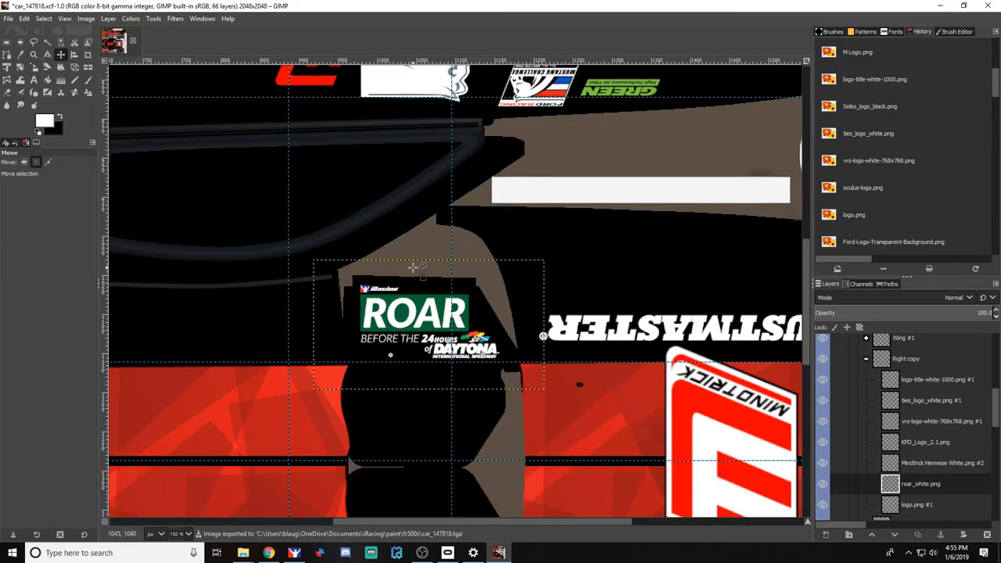
right_click(931, 483)
click(868, 220)
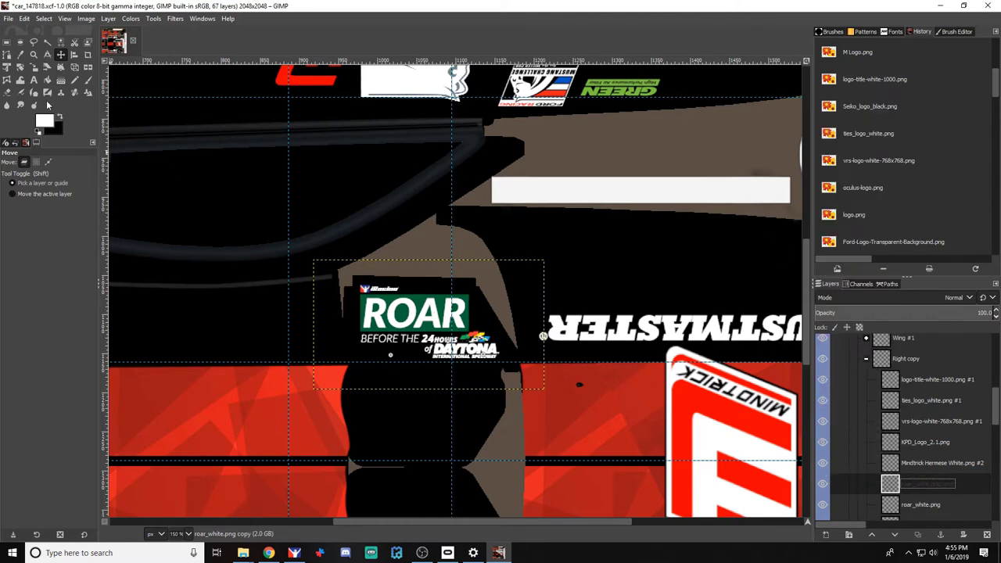
click(20, 68)
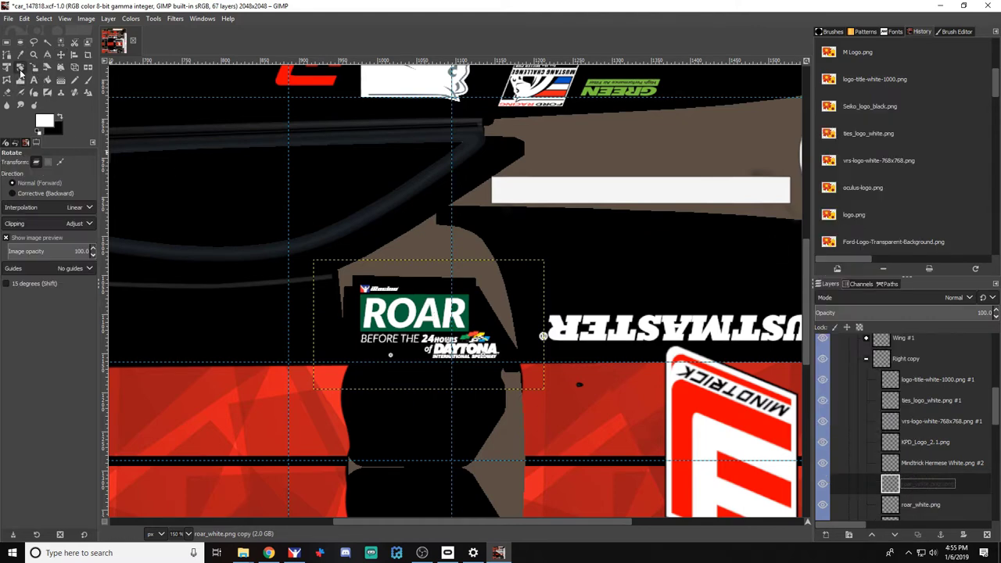
click(405, 336)
drag(755, 107, 704, 104)
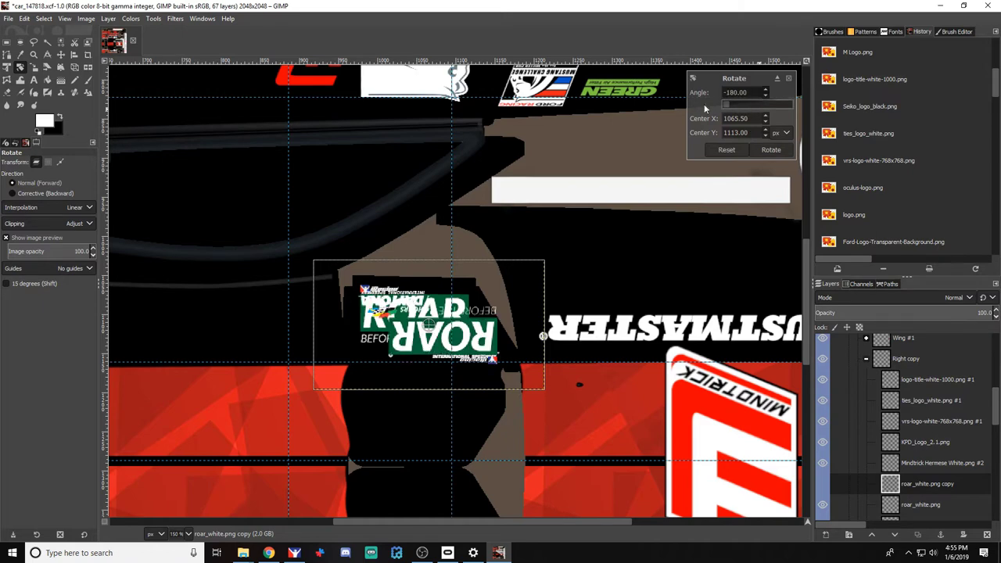
click(780, 150)
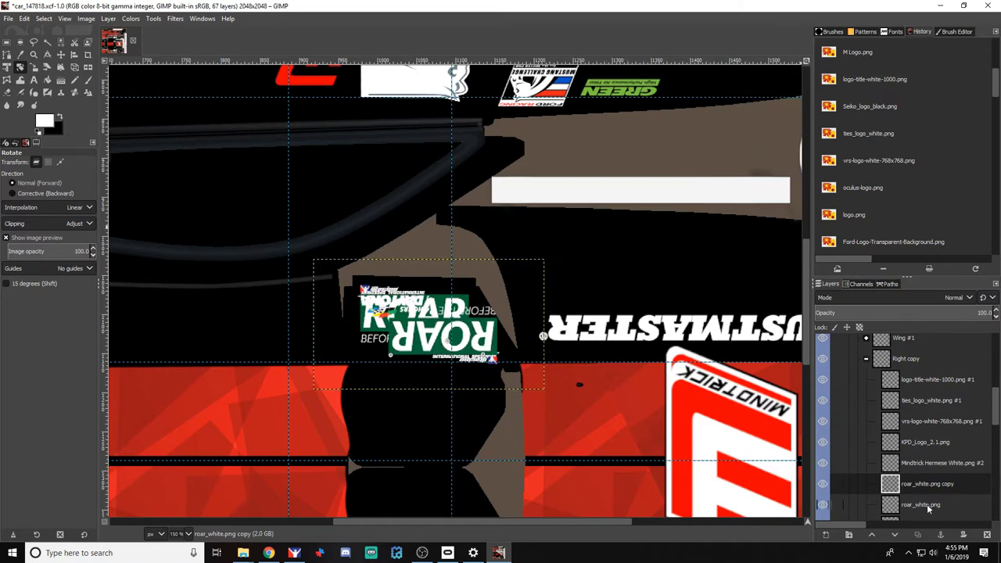
Move the original upright Roar logo down onto the matching black panel beside the lower Thrustmaster lettering
click(928, 505)
click(60, 55)
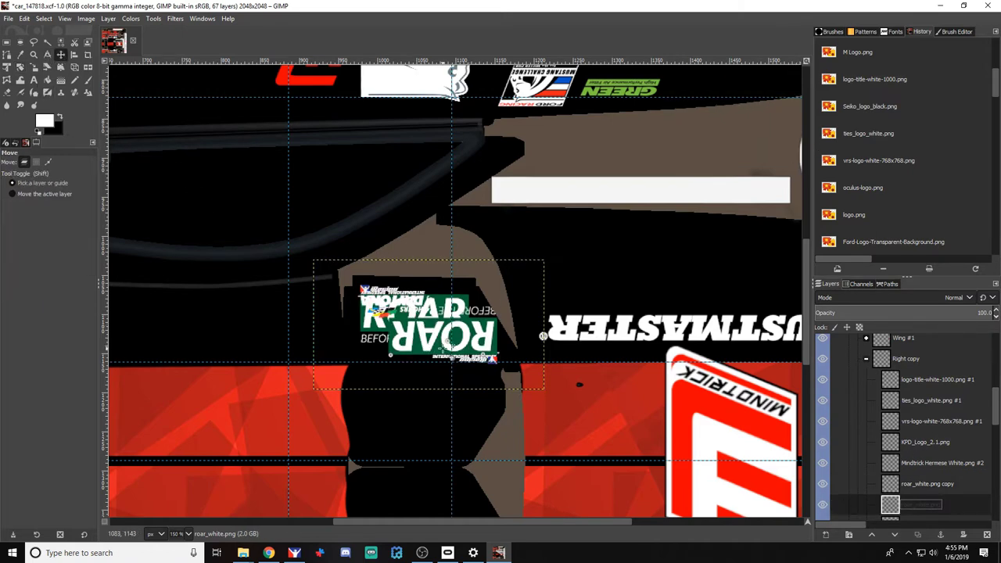
click(416, 331)
key(shift+Down)
key(shift+Down)
key(shift+Down)
key(shift+Down)
key(shift+Down)
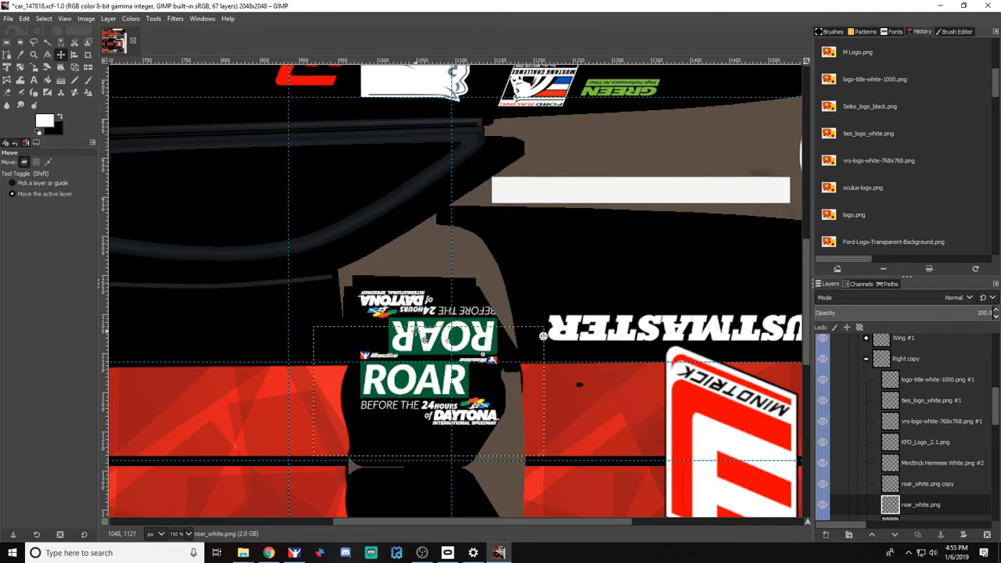
key(shift+Down)
key(shift+Down)
key(shift+Down)
key(shift+Down)
scroll(387, 324, down, 5)
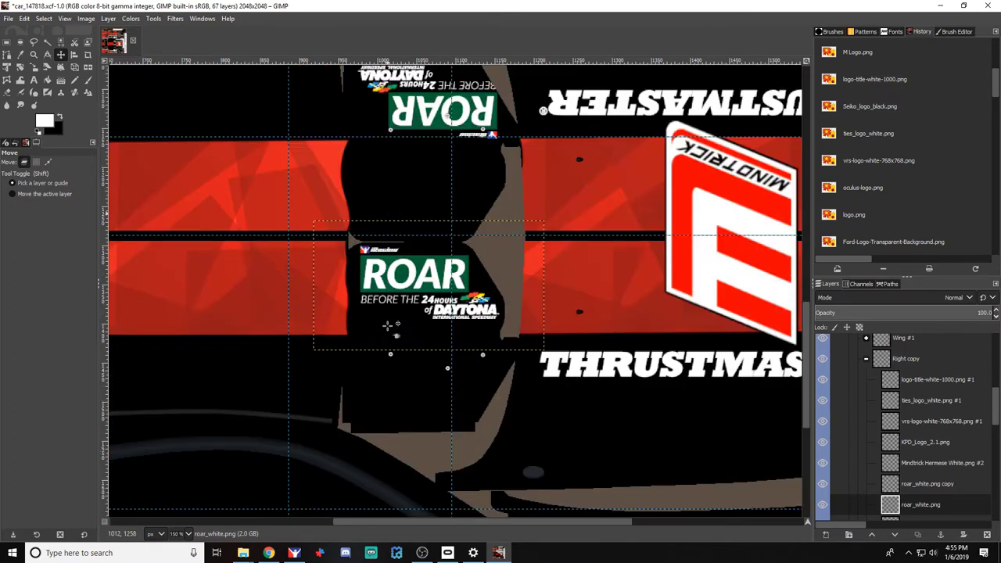
key(shift+Down)
key(shift+Down)
key(shift+Down)
key(shift+Down)
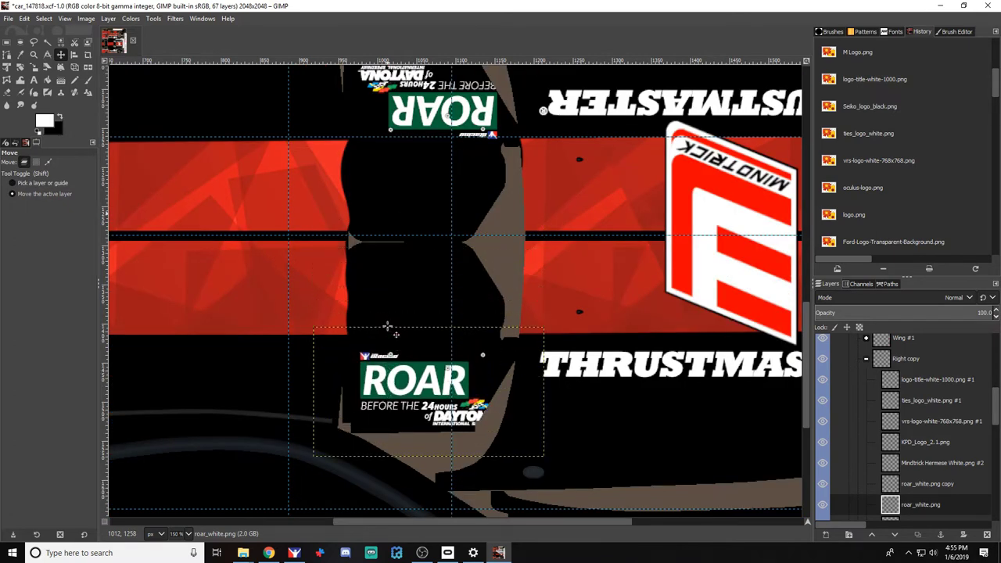
key(shift+Up)
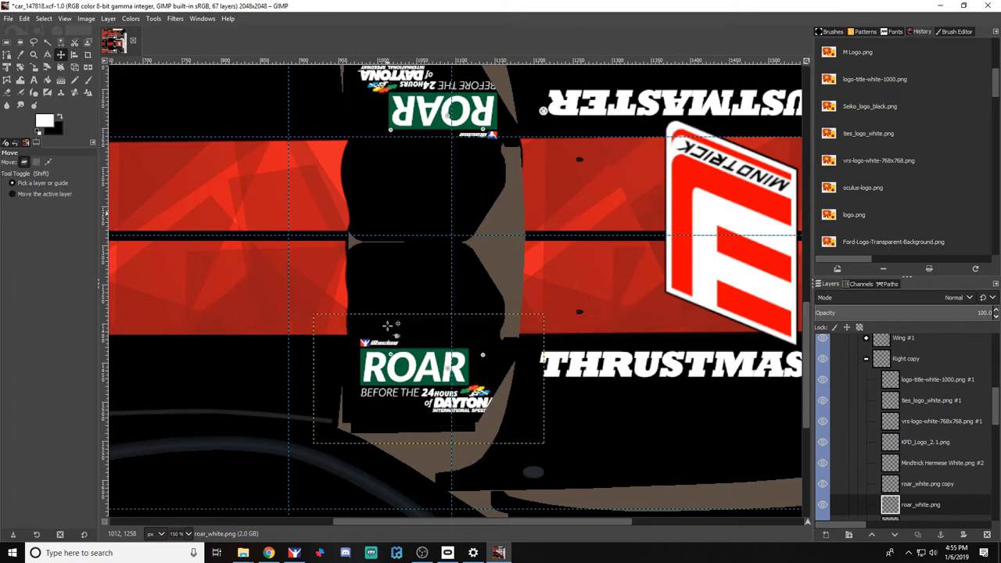
Nudge the upright Roar logo left and slightly down to fit inside the lower black panel
key(Left)
key(Left)
key(Left)
key(Left)
key(Left)
key(Left)
key(Left)
key(Left)
key(Left)
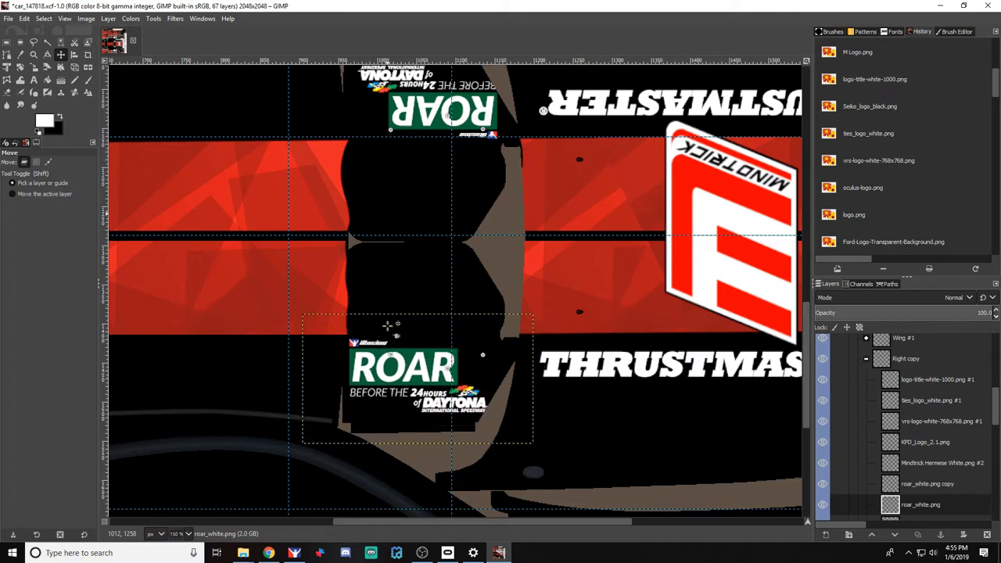
key(Down)
key(Down)
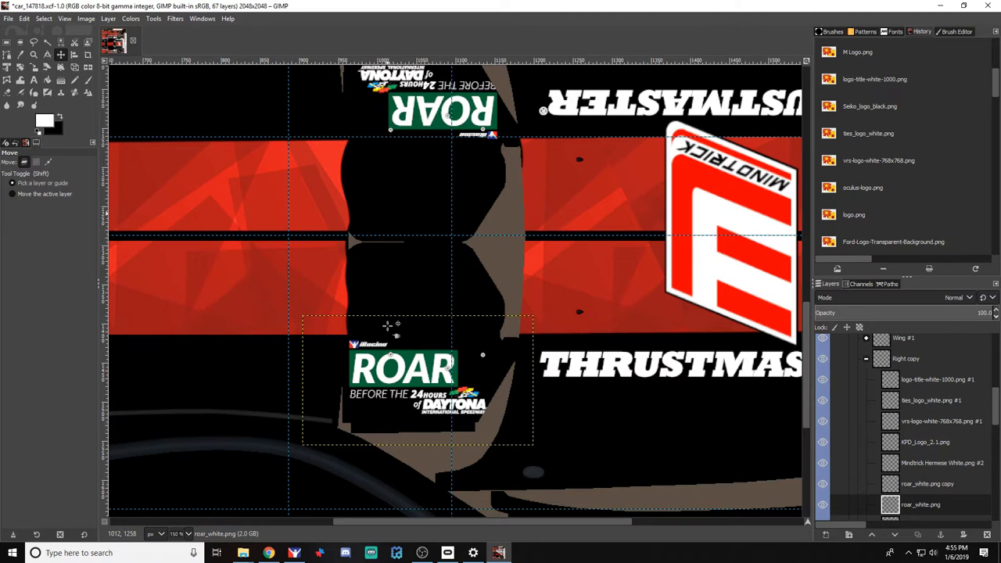
key(Down)
key(Down)
key(Down)
Show the Wire layer and nudge the upright Roar logo slightly right and up against the panel outline
scroll(893, 372, up, 5)
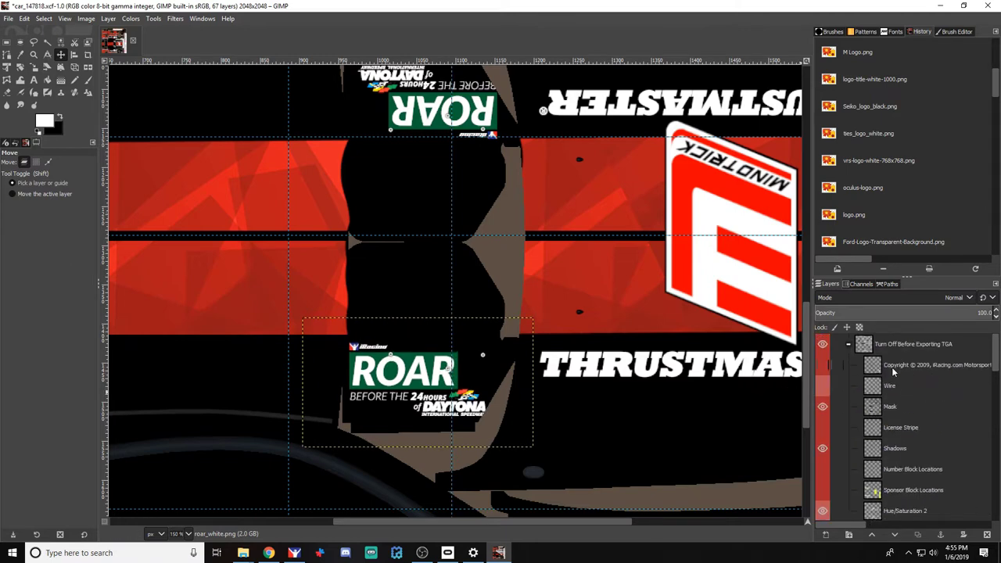
click(821, 387)
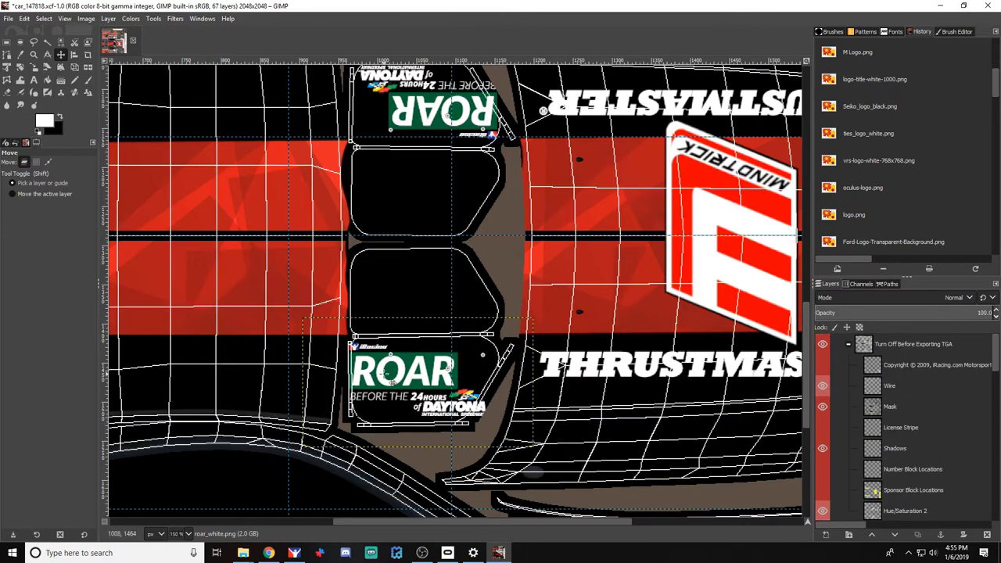
key(Right)
key(Right)
key(Right)
key(Up)
key(Up)
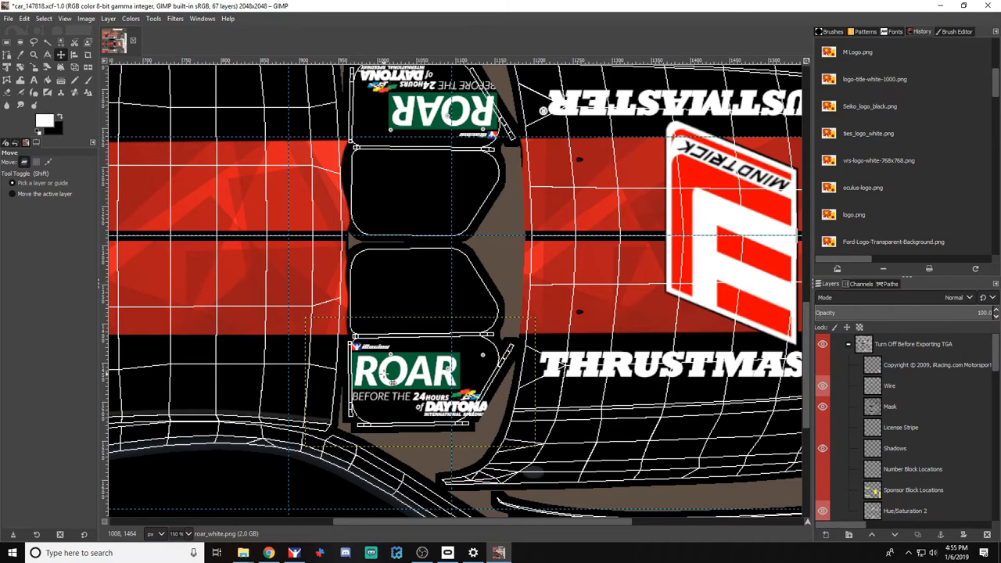
key(ctrl+z)
scroll(491, 289, up, 5)
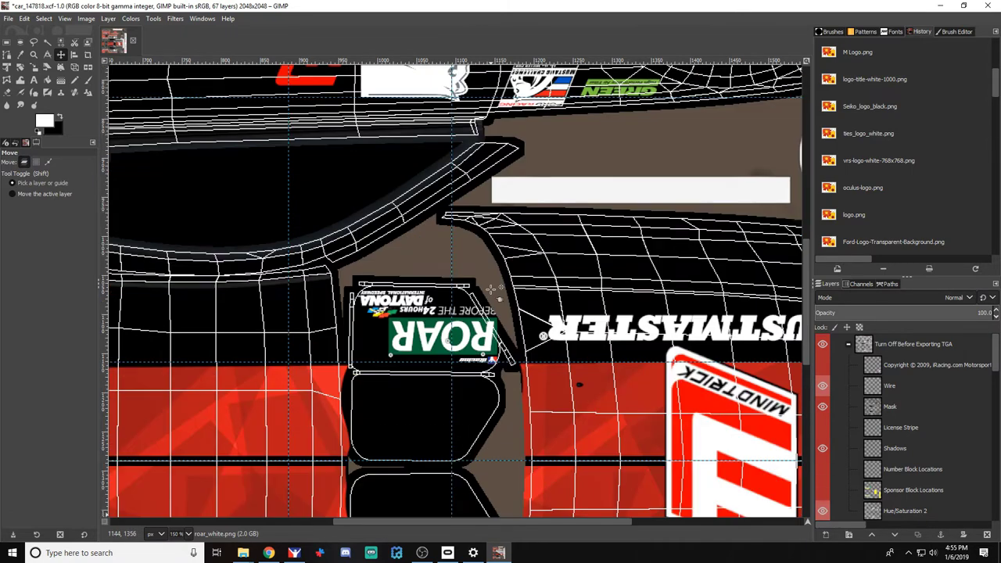
scroll(491, 289, down, 5)
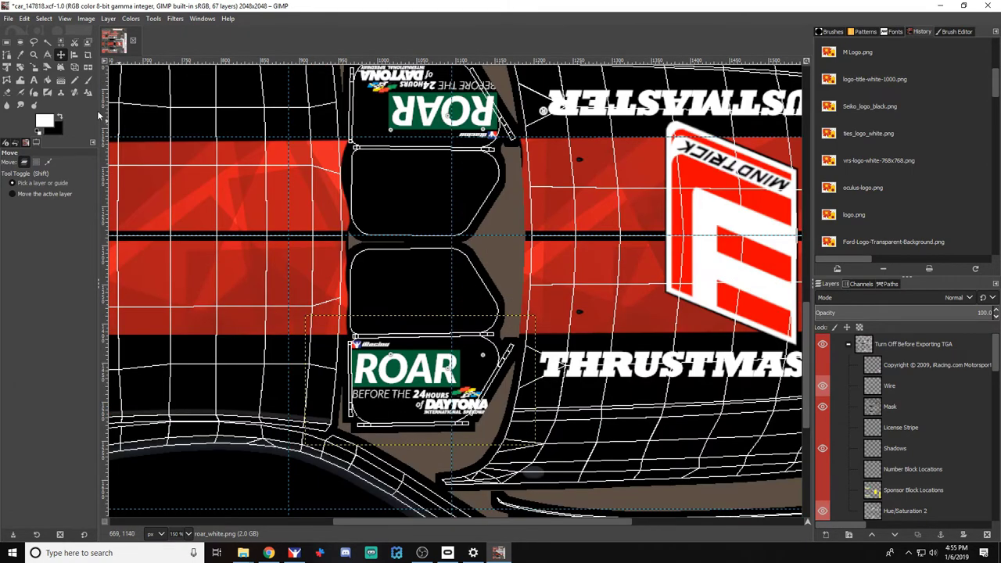
Scale the upright Roar logo down proportionally and reposition it inside the lower panel's wireframe outline
click(34, 67)
click(402, 356)
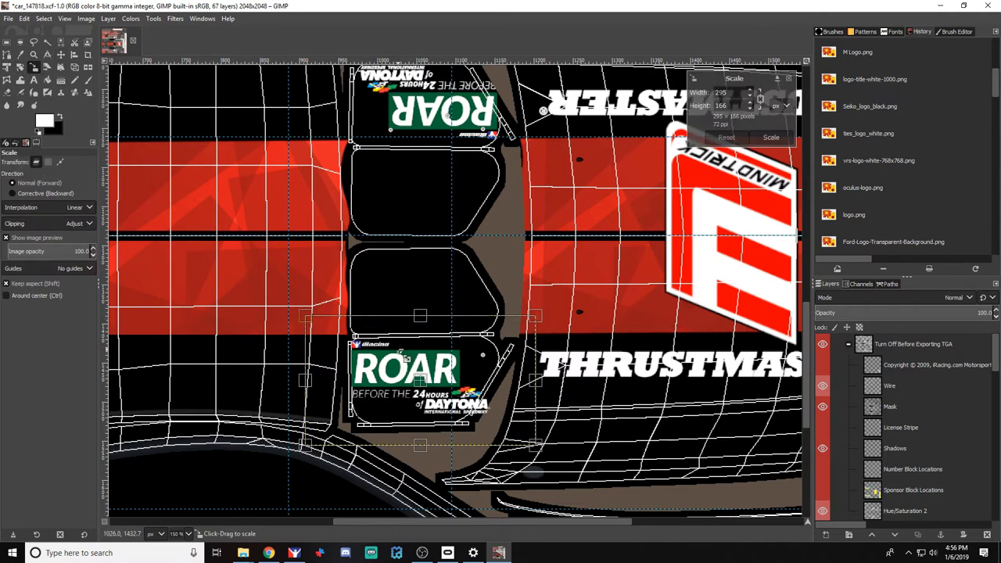
drag(502, 437, 441, 407)
key(Return)
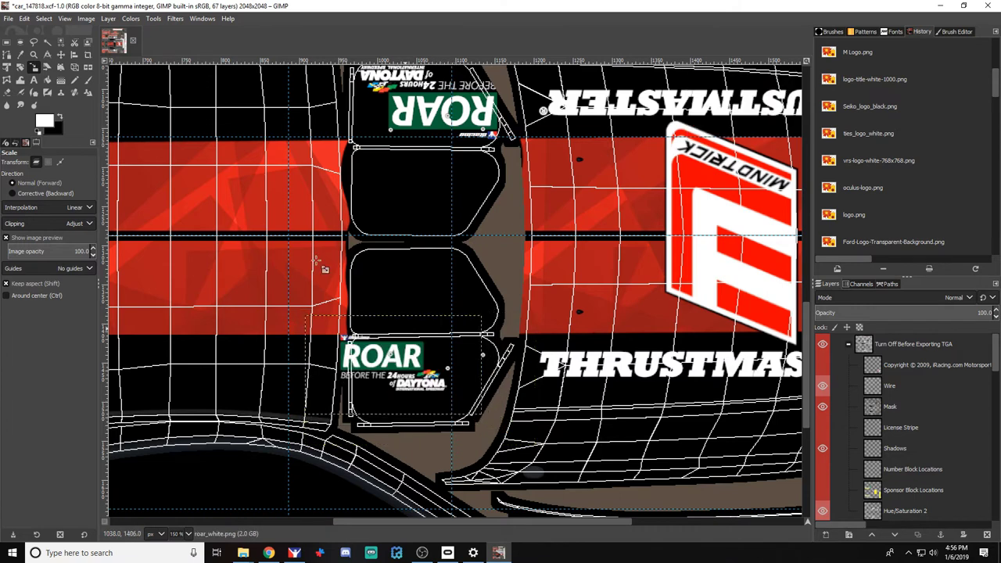
click(61, 55)
drag(385, 361, 408, 377)
Scale the rotated roar_white.png copy on the upper panel down proportionally to match the upright logo
scroll(423, 369, up, 2)
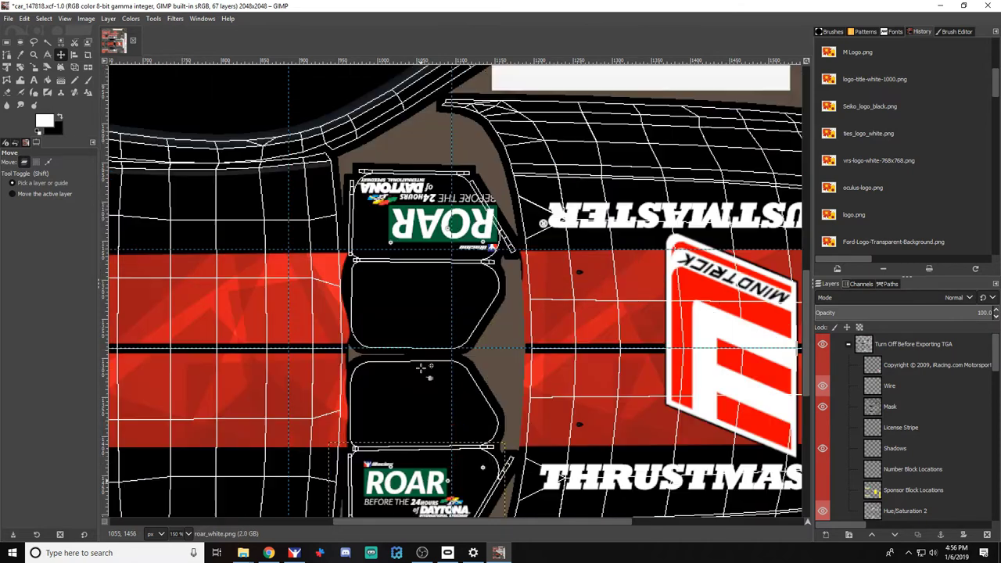
click(35, 68)
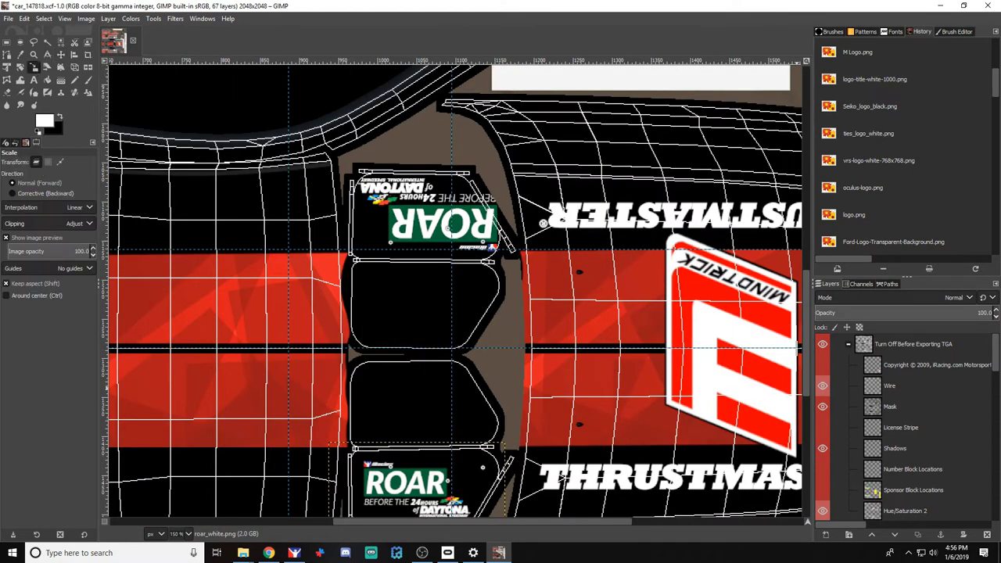
scroll(913, 483, down, 2)
scroll(911, 484, down, 2)
scroll(907, 485, up, 4)
scroll(901, 475, down, 3)
scroll(898, 474, down, 5)
double_click(910, 482)
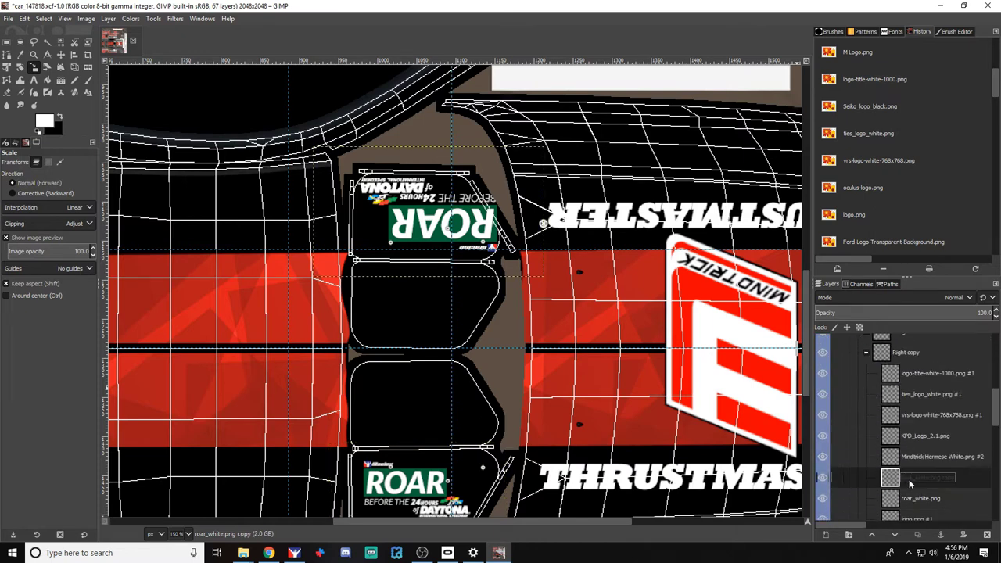
click(429, 227)
drag(489, 244, 456, 229)
key(Return)
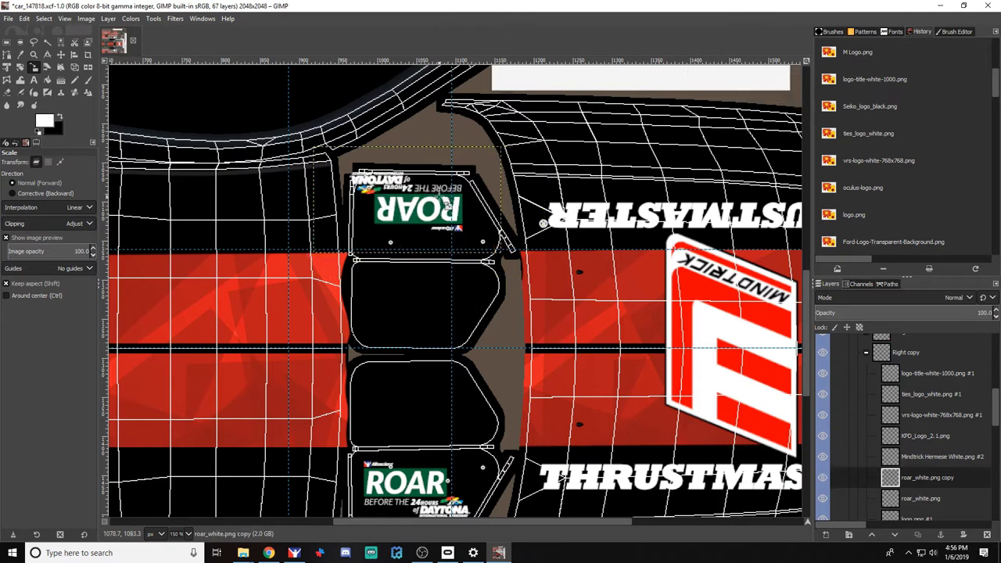
Move the rotated Roar logo right and down inside the upper panel's wireframe outline and hide the Wire layer
click(60, 54)
drag(398, 213, 411, 230)
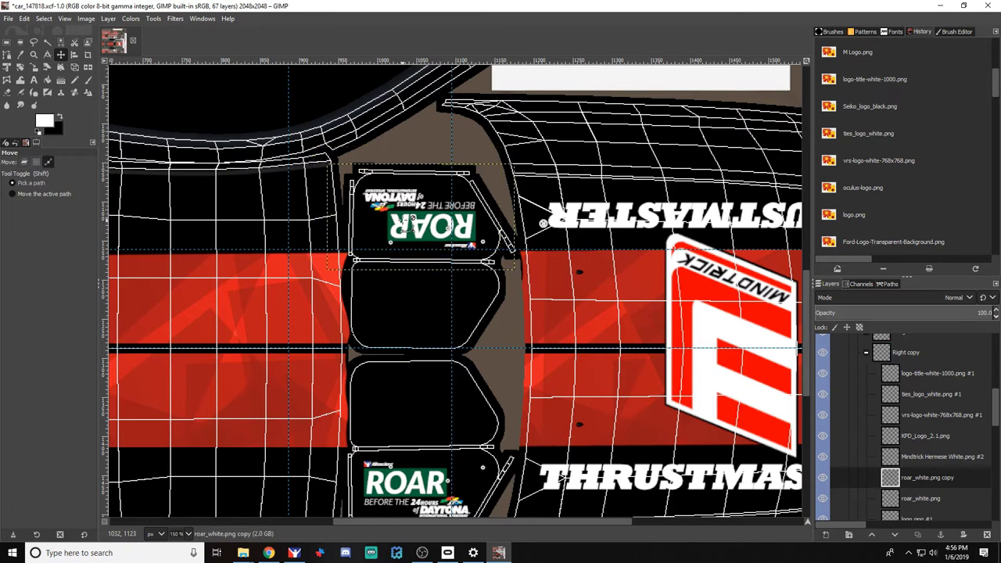
scroll(939, 370, down, 3)
scroll(939, 370, up, 3)
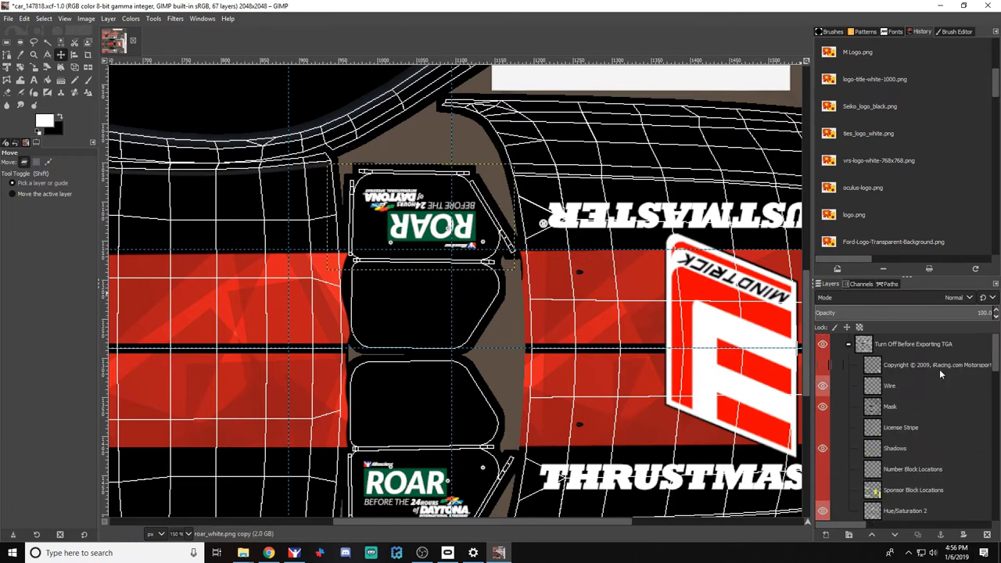
click(821, 386)
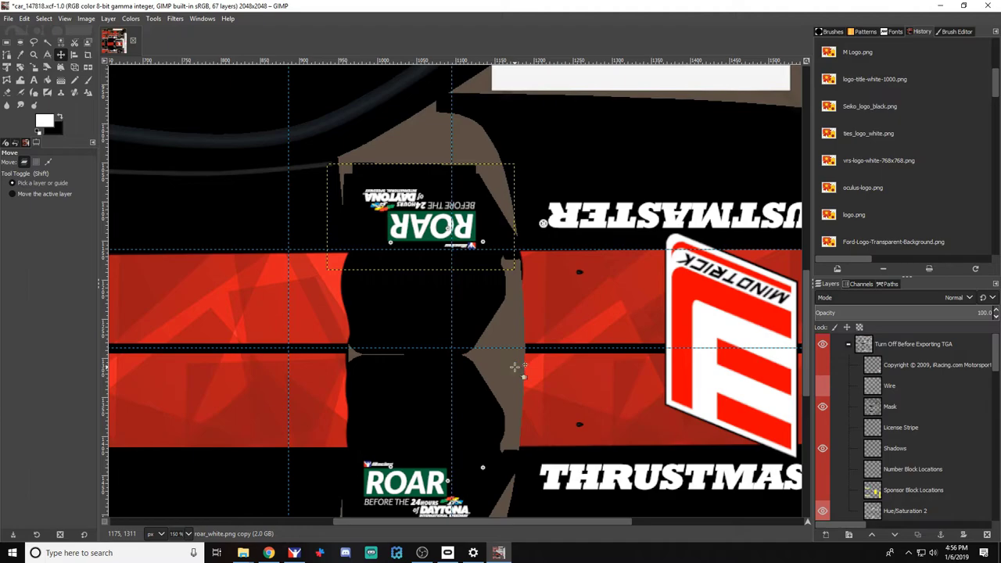
Switch to the simulator, reload the car's paint, and inspect the Roar logo on the wing and the car's side and front
key(alt+Tab)
key(ctrl+r)
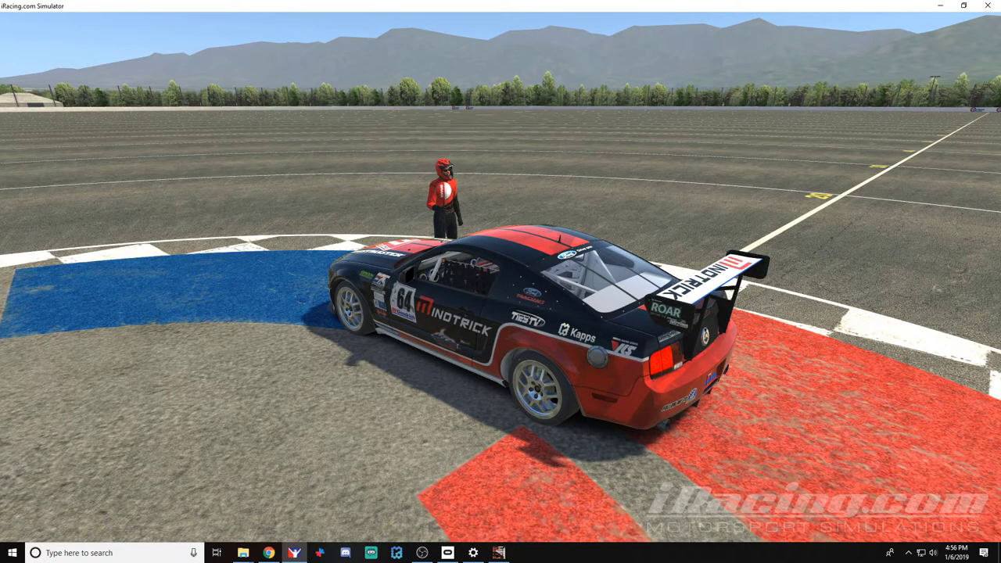
drag(626, 282, 328, 280)
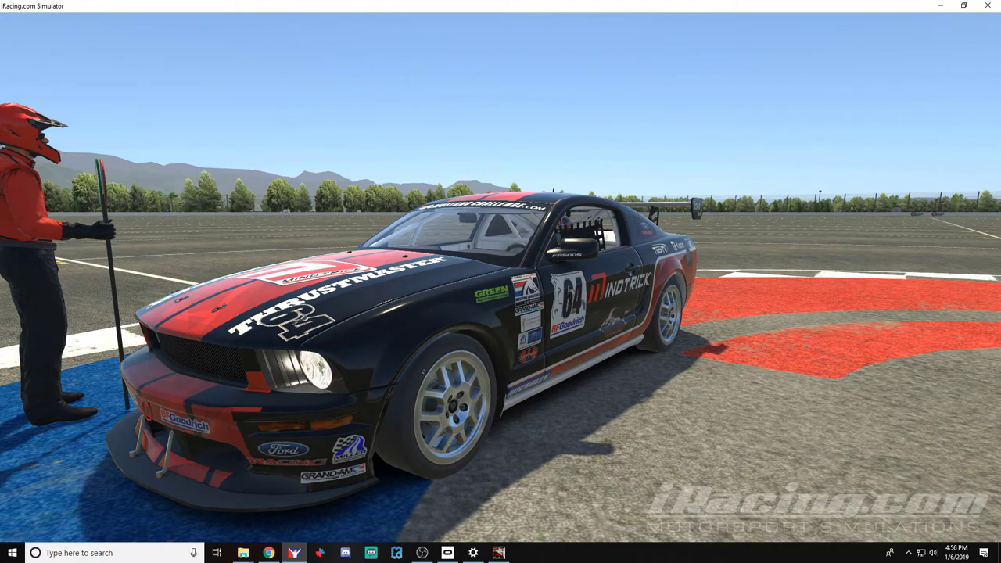
key(alt+Tab)
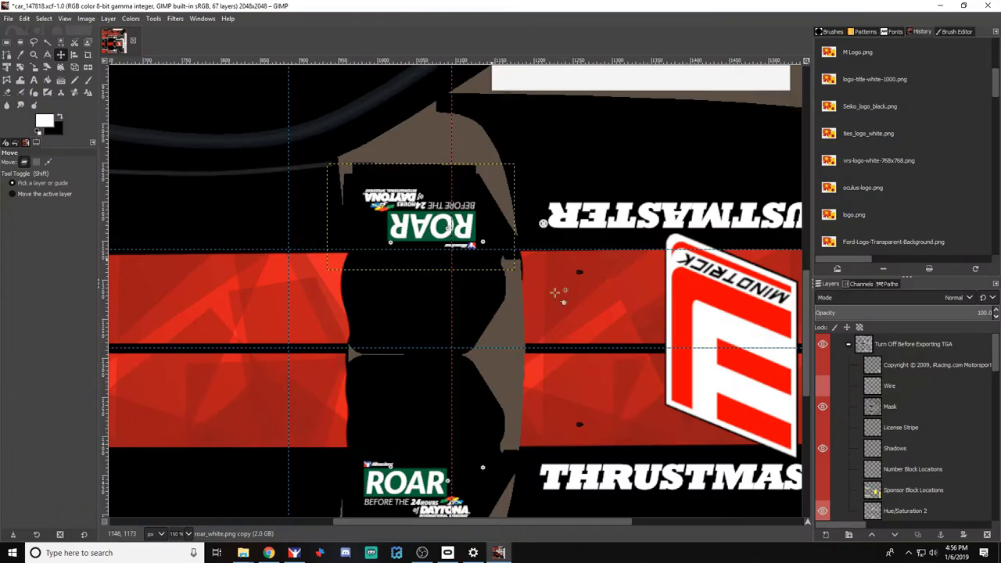
Move the roar_white.png copy and roar_white.png layers out of the Right copy group, placing them directly above it
scroll(891, 508, down, 2)
scroll(892, 504, down, 4)
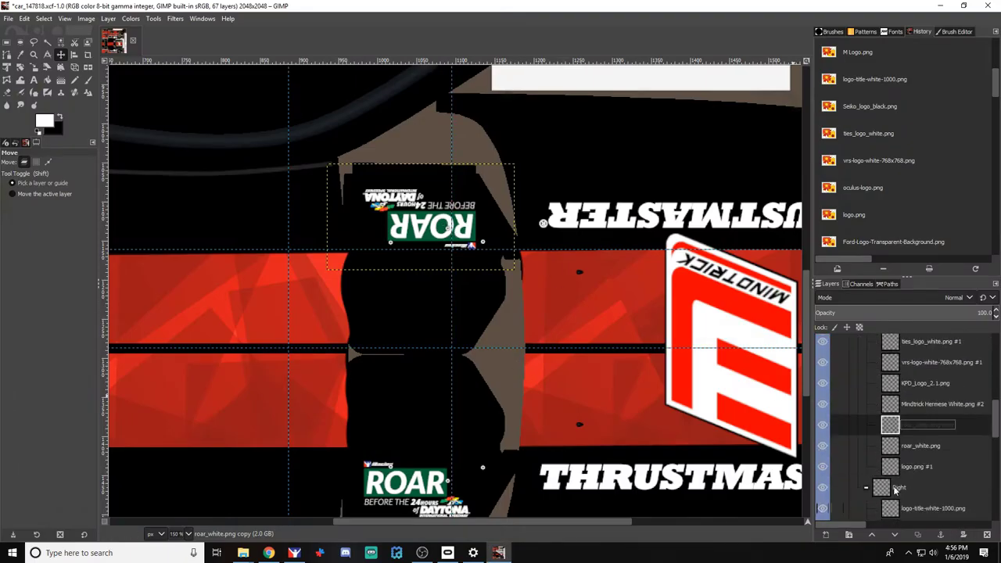
scroll(921, 429, up, 3)
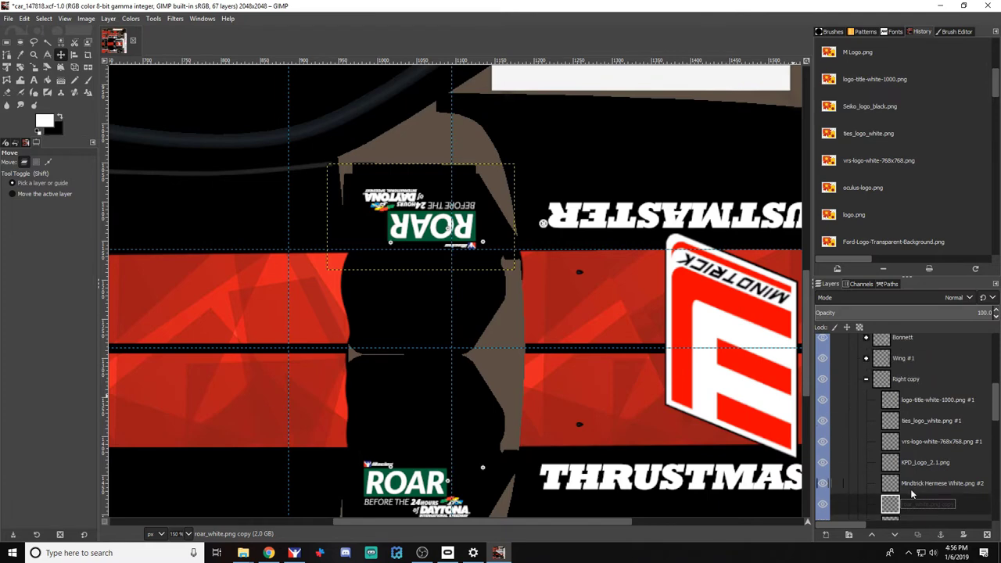
drag(906, 507, 909, 374)
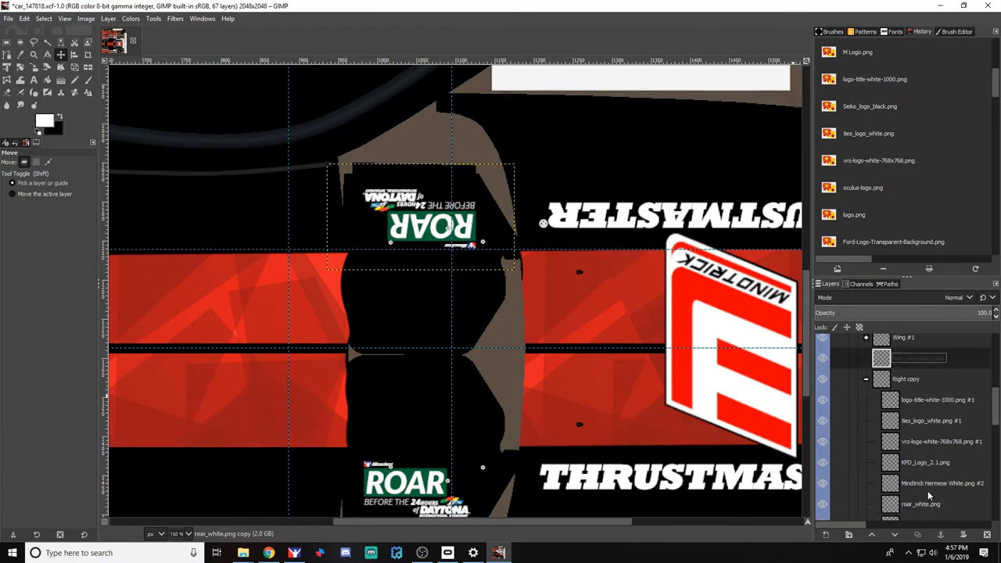
drag(909, 503, 916, 382)
Duplicate the roar_white.png layer and place the copy on the lower front fender, behind the headlight and above the Ford Racing logo
right_click(907, 388)
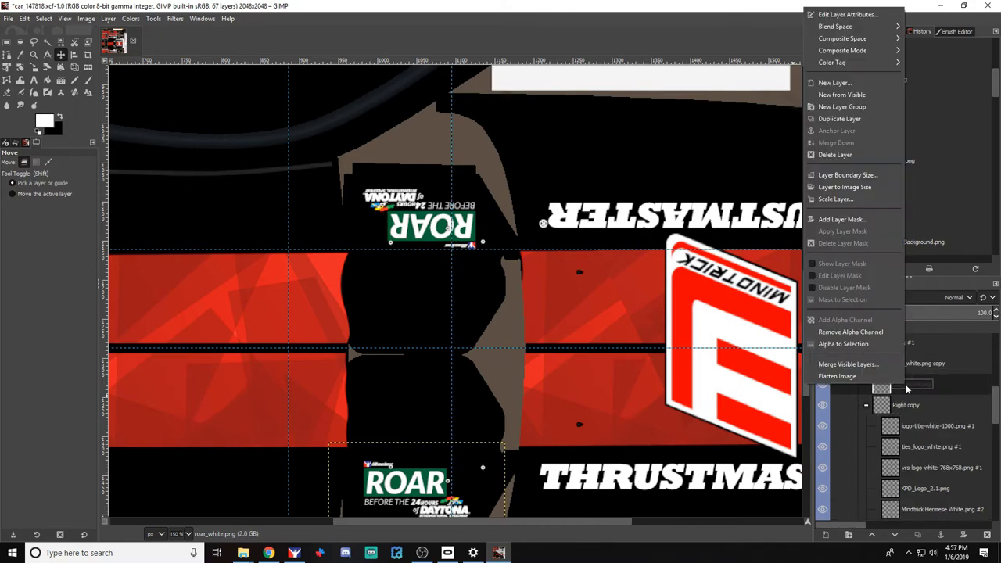
click(858, 125)
scroll(505, 331, down, 3)
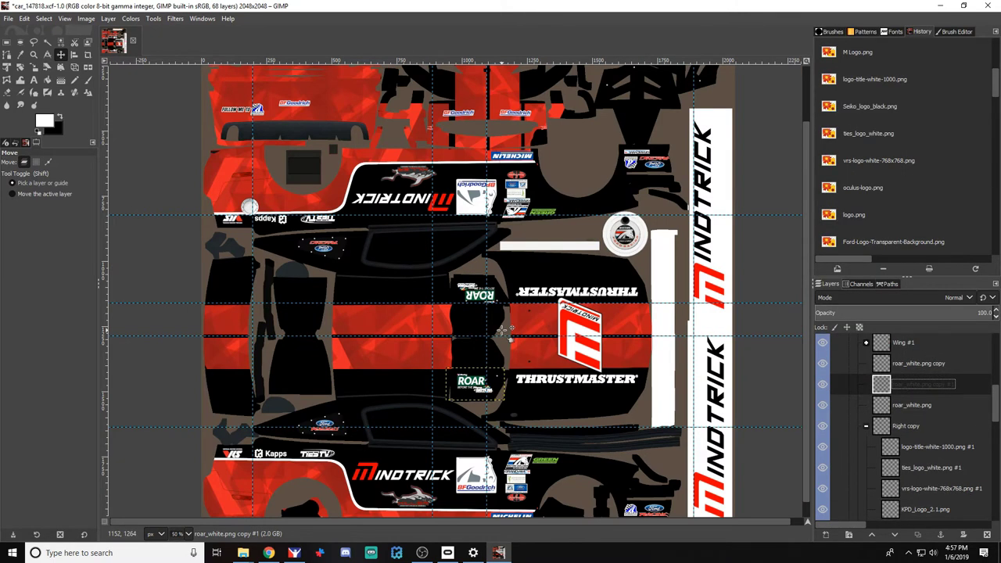
scroll(504, 331, up, 2)
scroll(504, 331, down, 3)
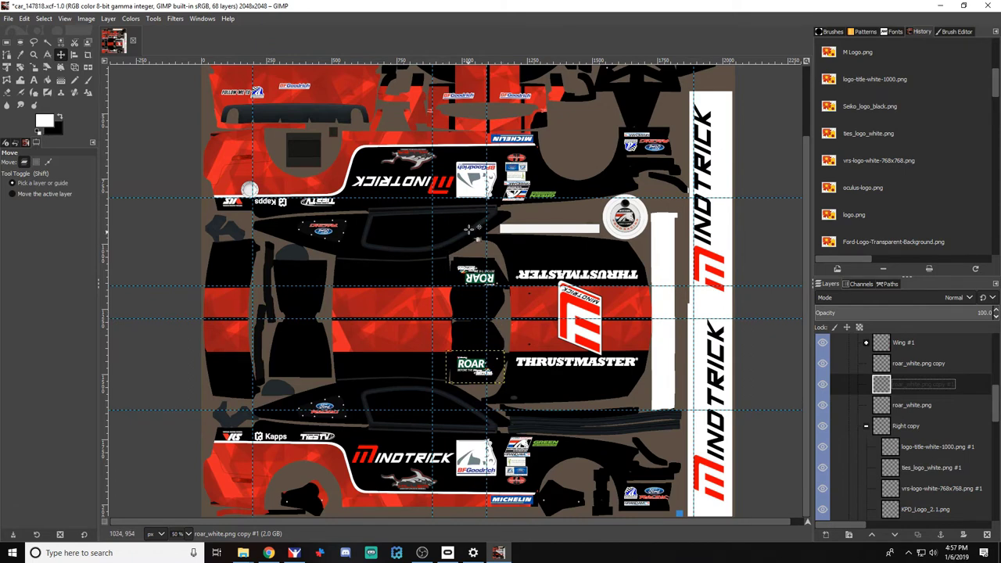
key(Return)
drag(485, 378, 631, 465)
key(Left)
key(Left)
key(Left)
key(Left)
key(Left)
key(Left)
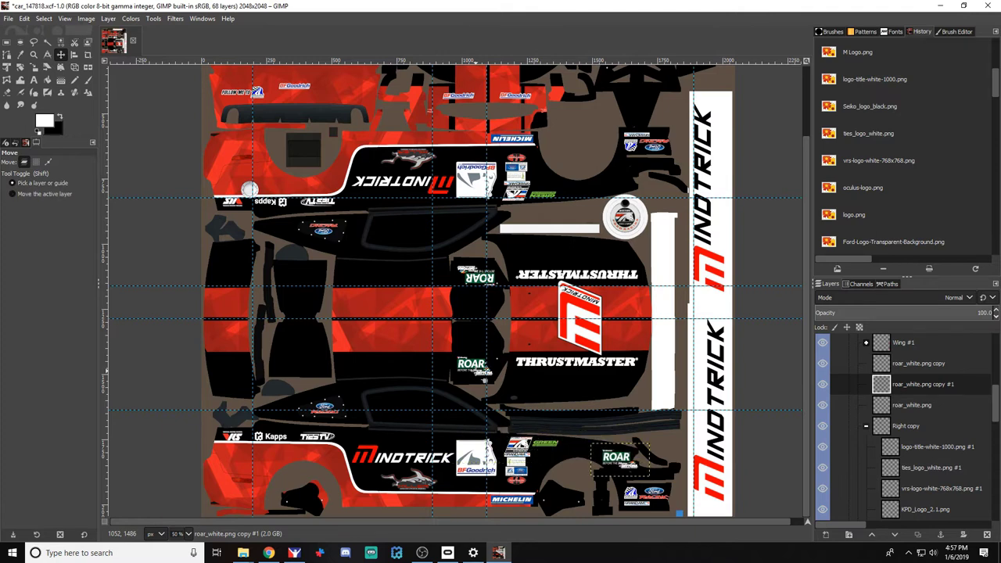
Export the livery to car_147818.tga and reload the paint in the simulator to check the Roar logo on the fender
key(ctrl+s)
key(alt+Tab)
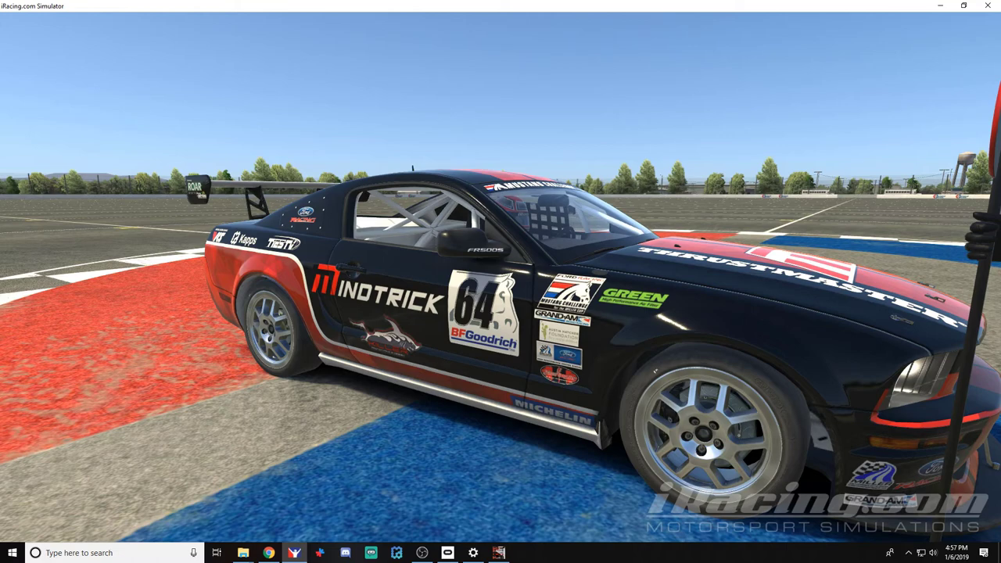
key(ctrl+r)
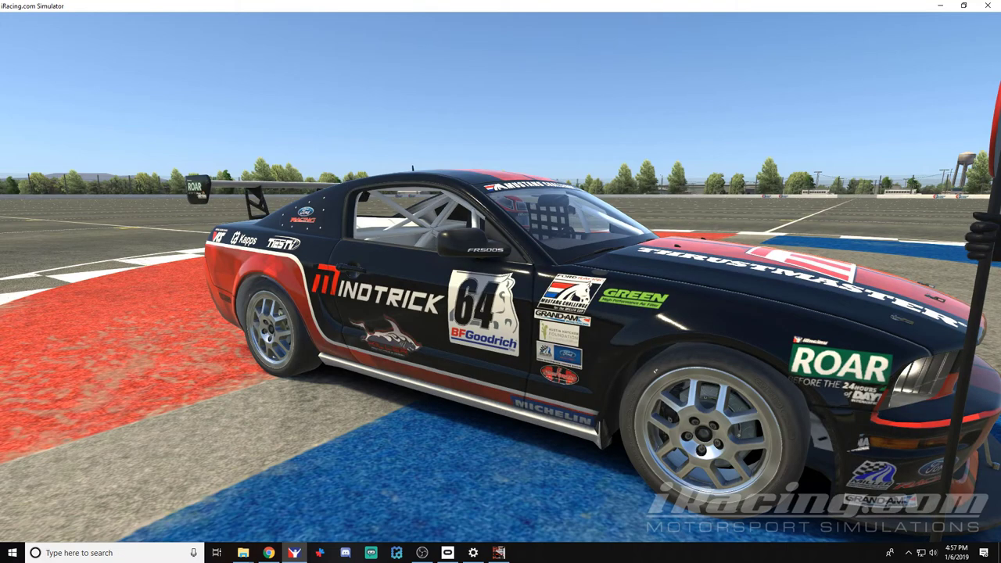
key(alt+Tab)
Scale the fender's Roar logo down proportionally to about half its size and reposition it near the fender's front tip
scroll(618, 457, up, 3)
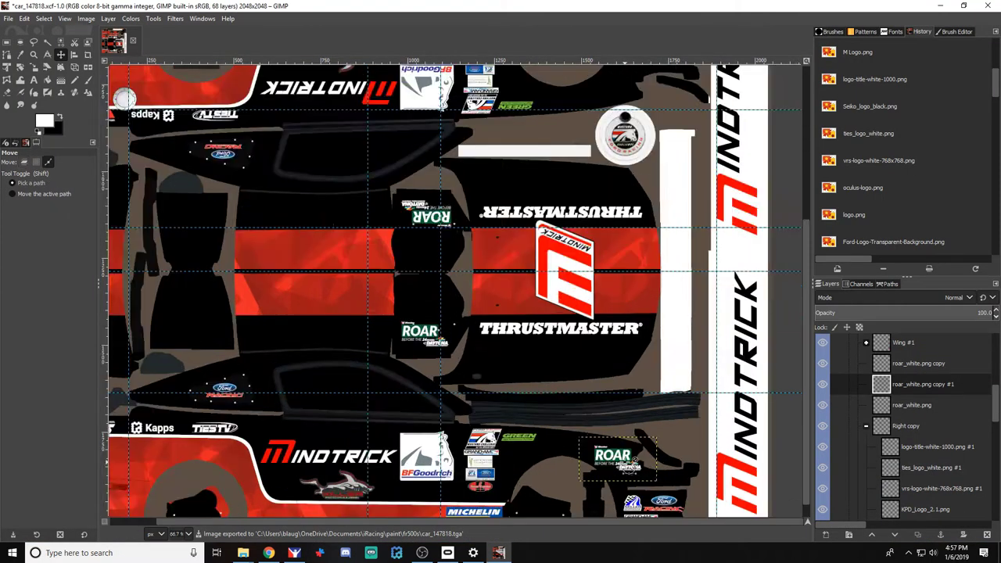
click(33, 67)
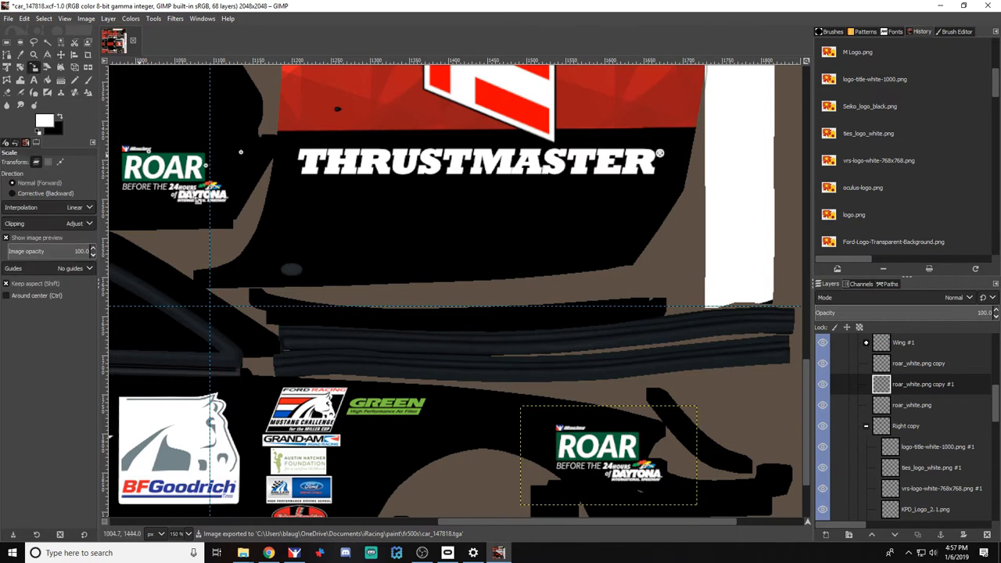
click(642, 474)
key(m)
drag(637, 467, 581, 441)
Export the livery again and reload it in the simulator to check the smaller Roar logo on the fender
key(ctrl+e)
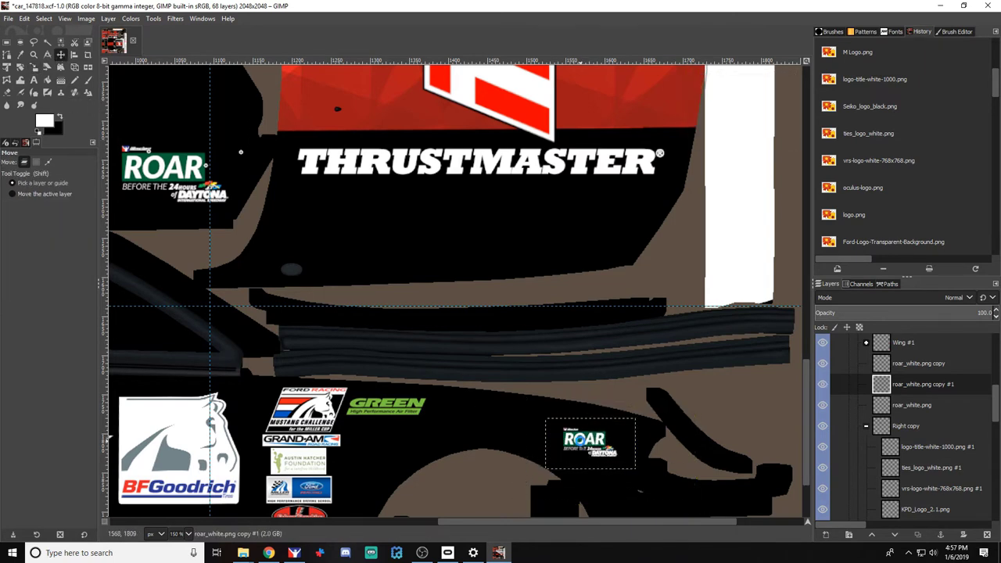
key(alt+Tab)
key(ctrl+r)
key(alt+Tab)
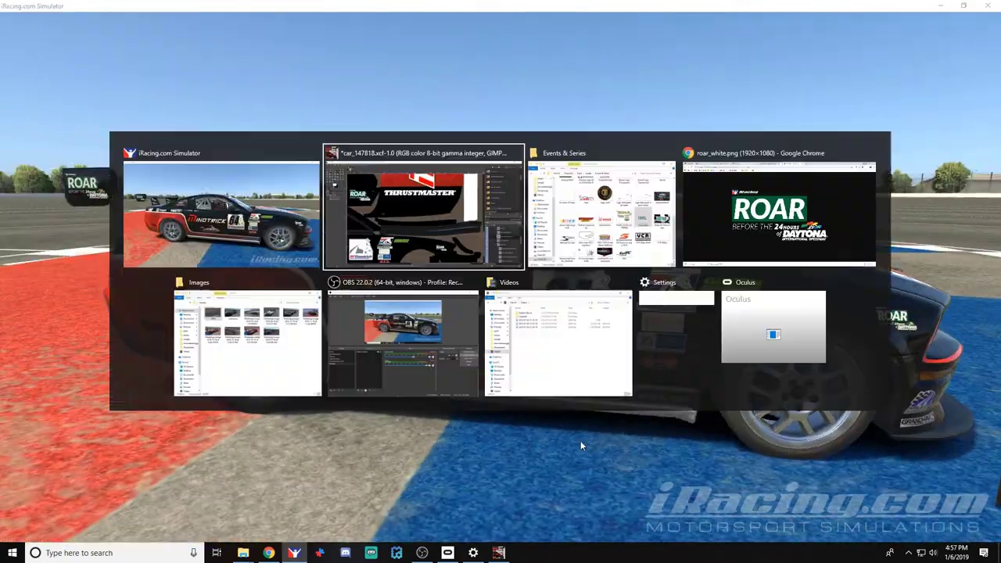
Nudge the small Roar logo slightly upward on the lower front fender
key(Up)
key(Up)
key(Up)
key(Up)
key(Up)
key(Up)
key(Up)
drag(588, 450, 578, 442)
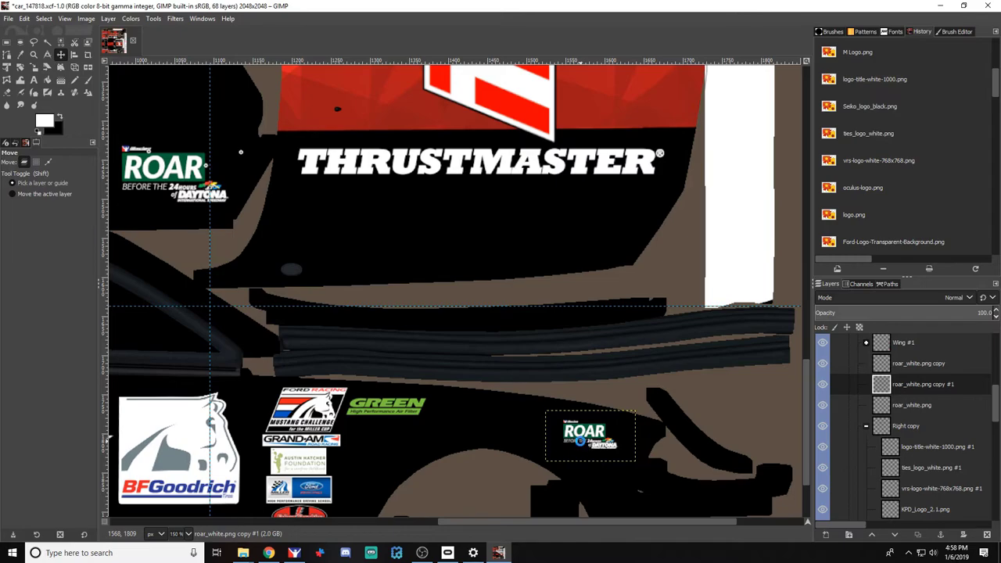
Reload the paint in the simulator and check the raised position of the fender's Roar logo
key(alt+Tab)
key(ctrl+r)
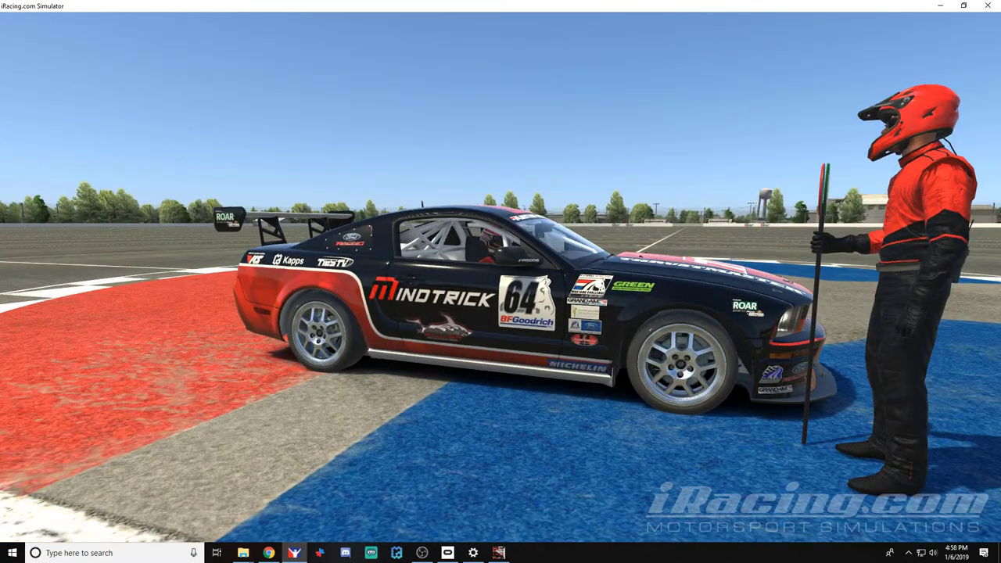
key(alt+Tab)
Duplicate the fender's roar_white.png copy #1 layer and show the Wire layer
right_click(585, 442)
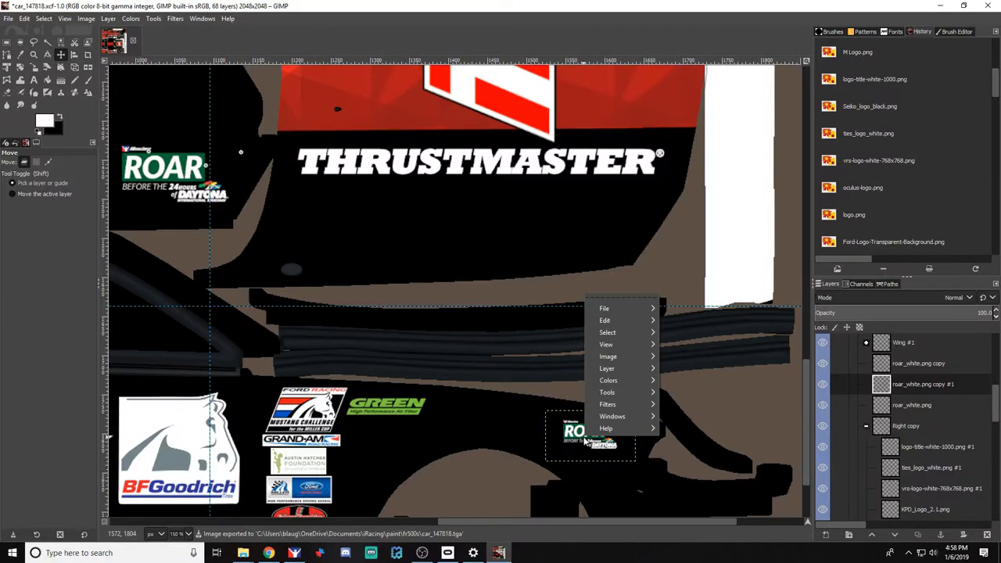
click(912, 385)
right_click(912, 386)
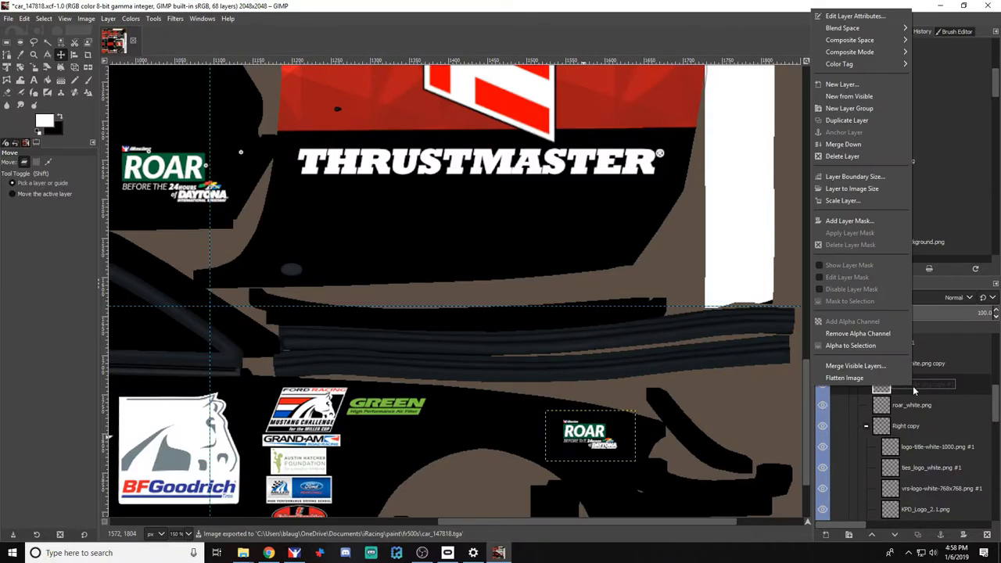
click(846, 119)
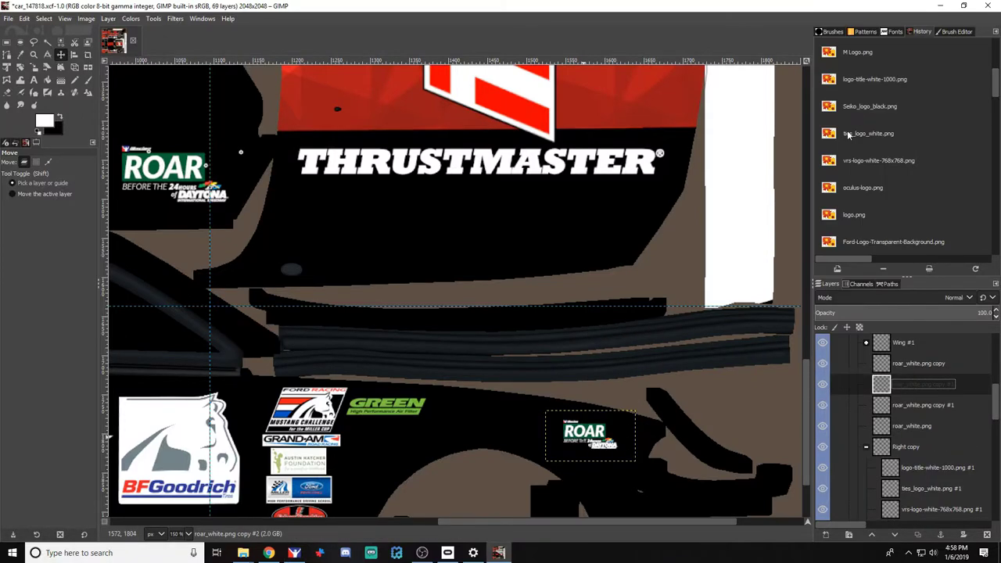
scroll(820, 389, up, 9)
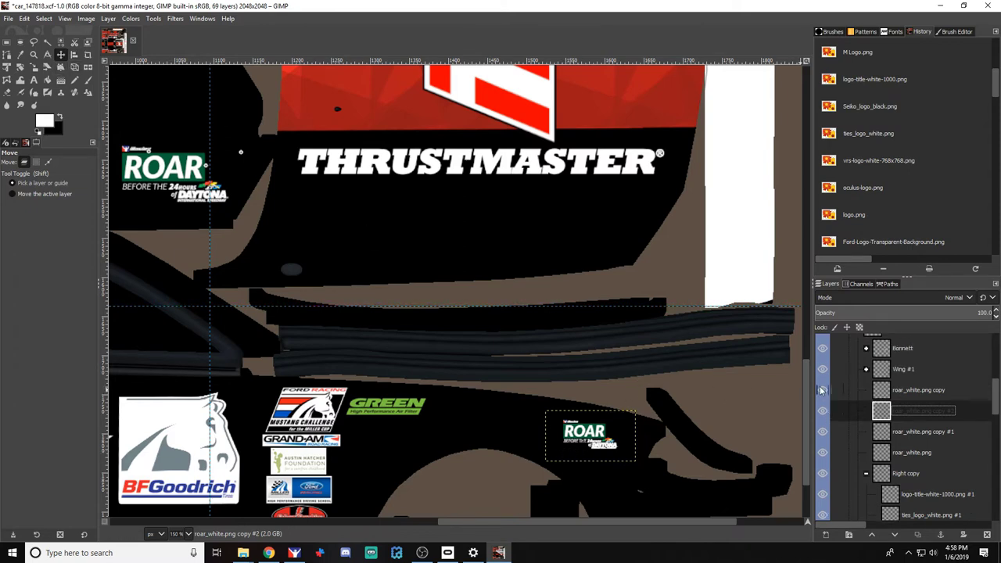
click(821, 386)
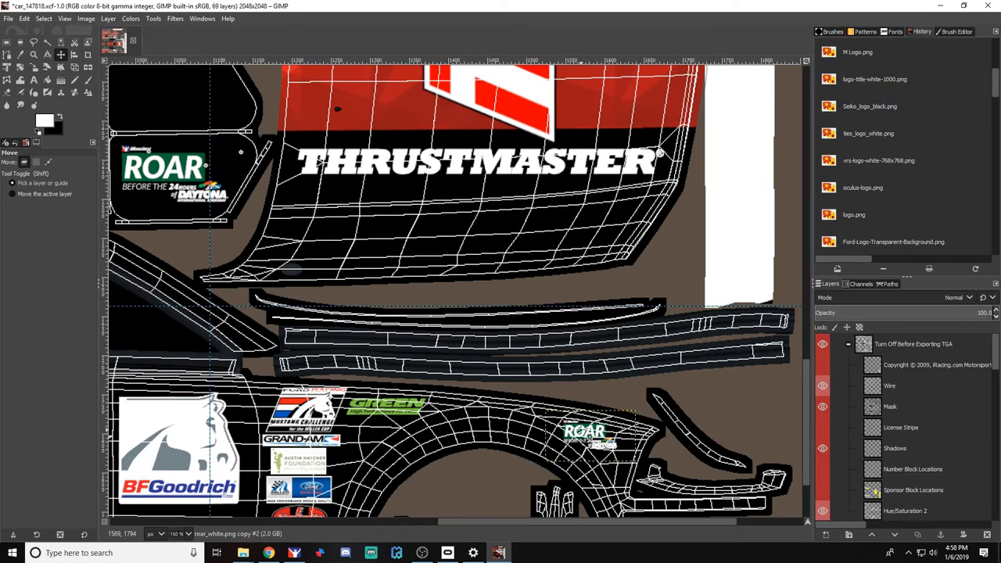
Move the duplicated small Roar logo straight up the template onto the opposite front fender, inside its wireframe
click(581, 431)
key(shift+Up)
key(shift+Up)
key(shift+Up)
key(shift+Up)
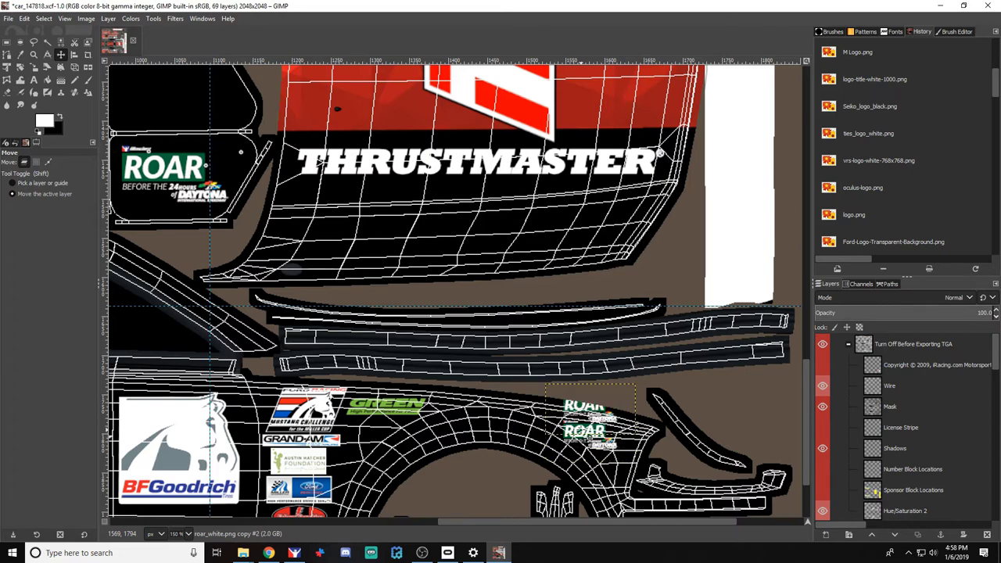
drag(583, 383, 584, 199)
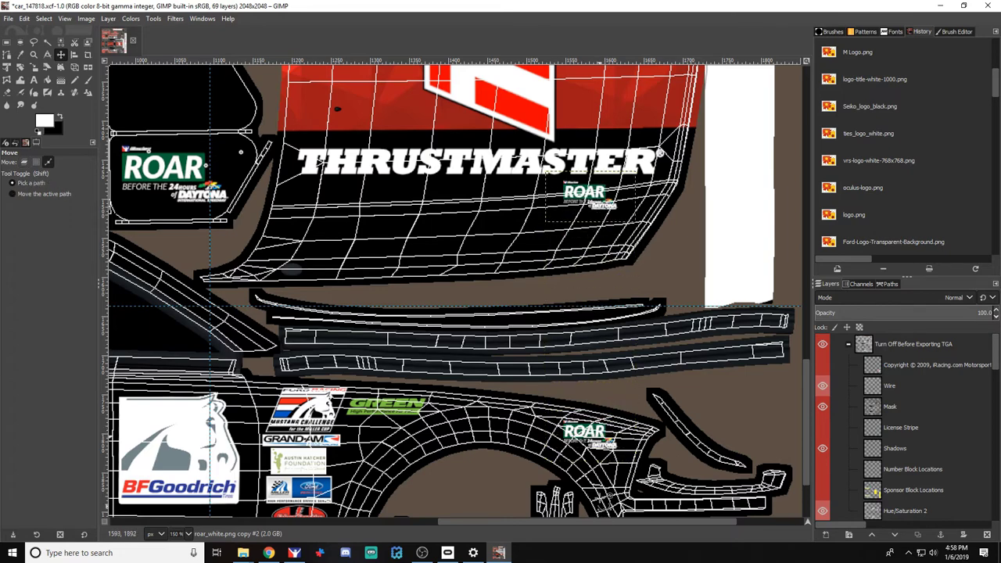
scroll(596, 422, up, 3)
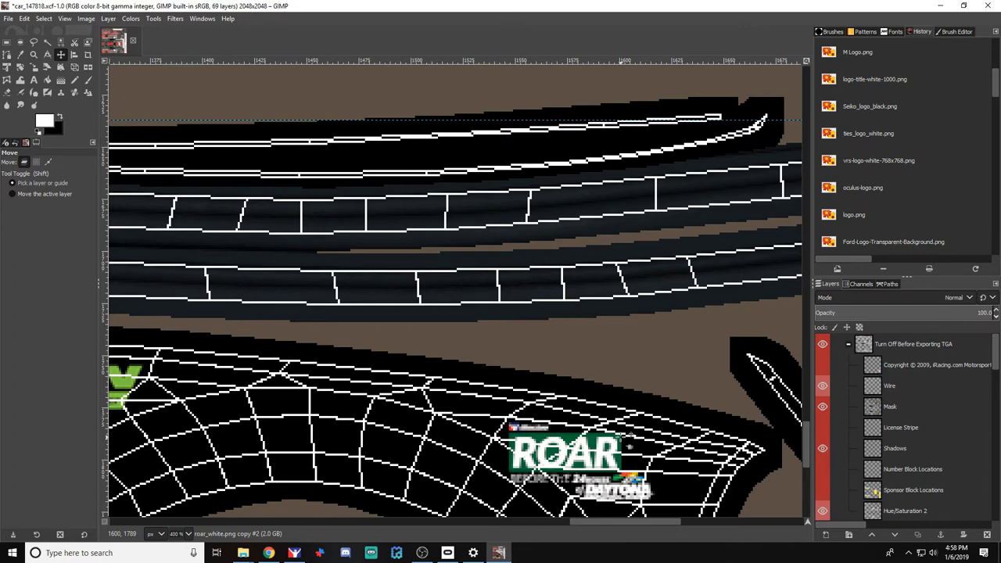
scroll(628, 443, up, 10)
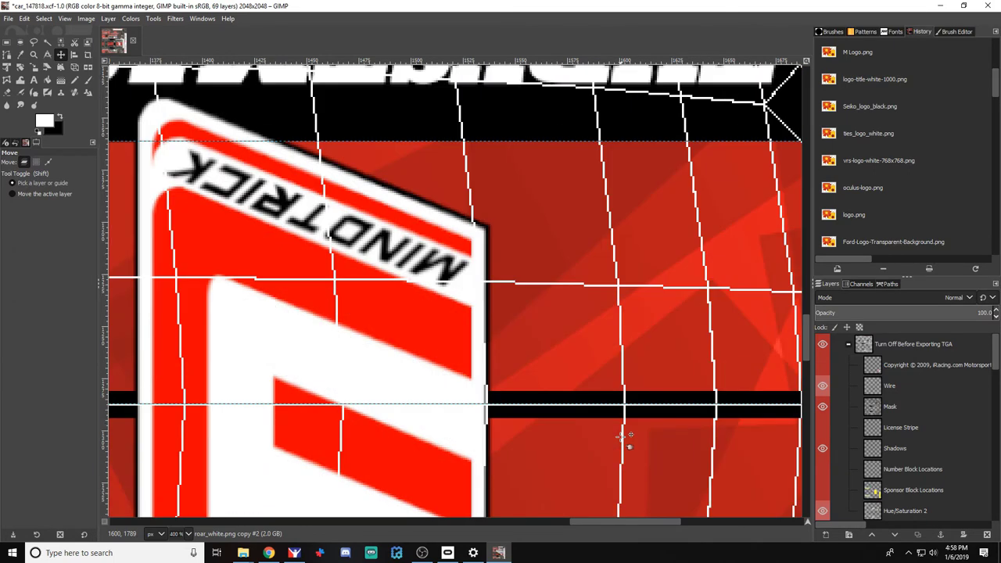
scroll(628, 442, up, 8)
shift+click(628, 443)
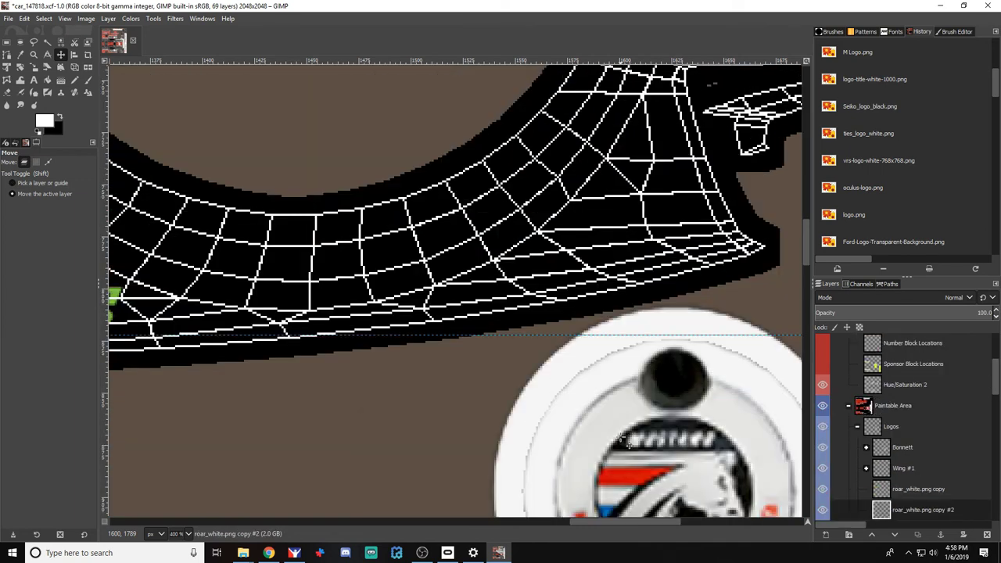
key(shift+Up)
key(shift+Up)
key(shift+Up)
key(shift+Up)
key(shift+Up)
key(shift+Up)
key(shift+Up)
key(shift+Up)
key(shift+Up)
key(shift+Up)
key(shift+Up)
key(shift+Up)
key(shift+Up)
key(shift+Up)
key(shift+Up)
key(shift+Up)
key(shift+Up)
key(shift+Up)
key(shift+Up)
key(shift+Up)
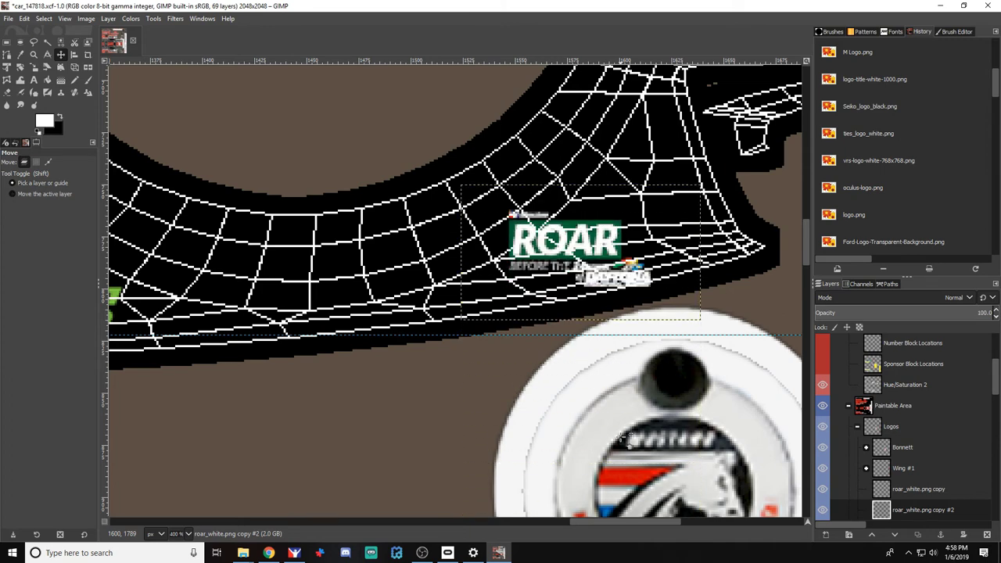
Rotate the Roar logo copy on the upper front fender so it is upside down
click(19, 67)
click(663, 274)
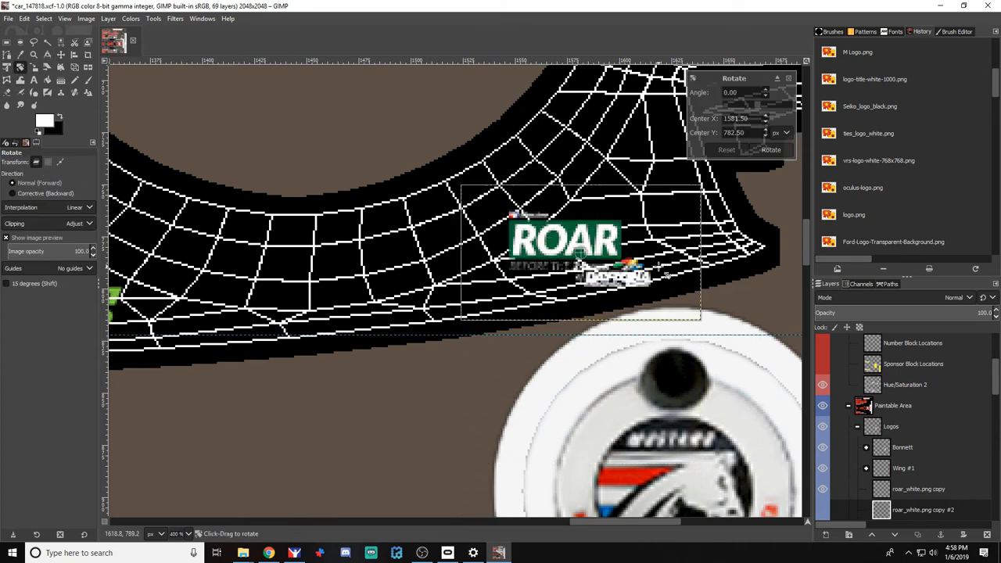
click(756, 105)
click(770, 150)
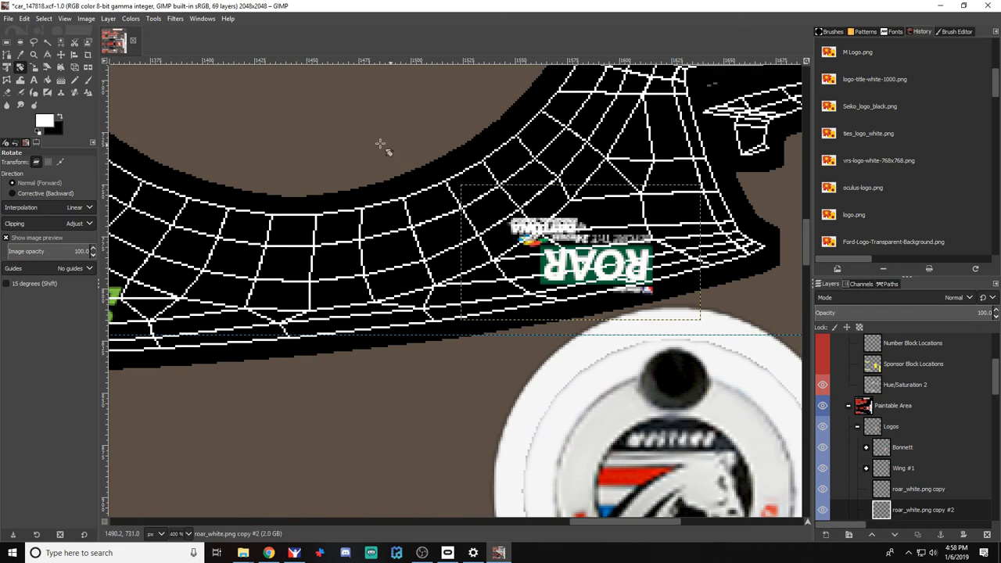
click(60, 55)
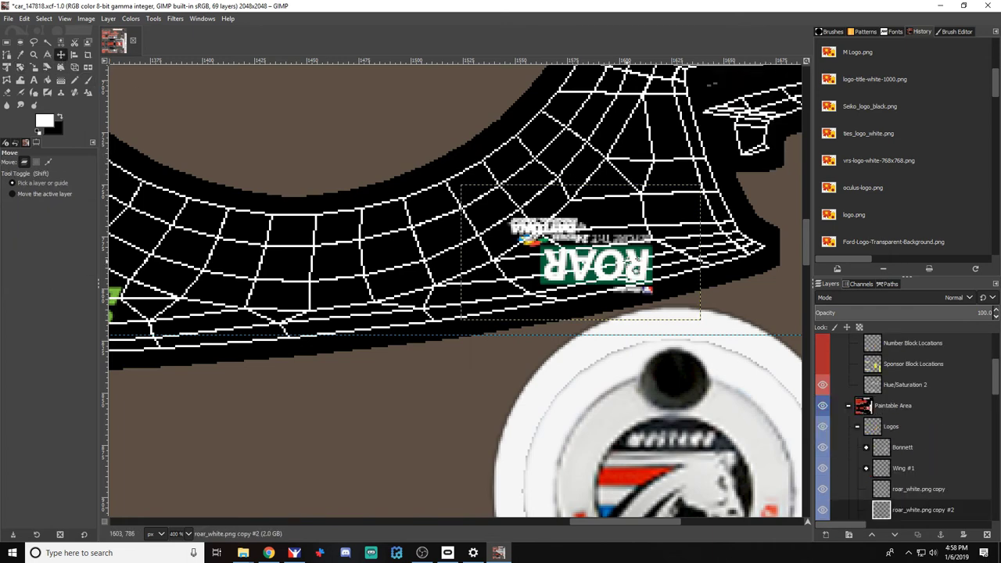
Nudge the upside-down Roar logo copy on the upper front fender up by about 18 pixels and hide the Wire layer
key(Up)
key(Up)
key(Up)
key(Up)
key(Up)
key(Up)
key(Up)
key(Up)
key(Up)
key(Up)
key(Up)
key(Up)
key(Up)
key(Up)
key(Up)
key(Up)
key(Up)
key(Up)
key(Up)
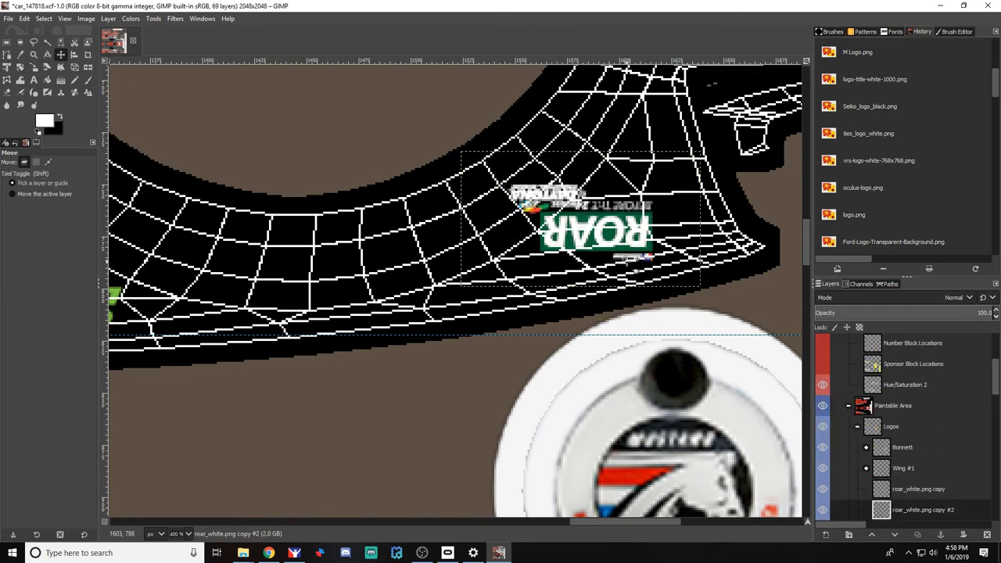
drag(627, 264, 627, 265)
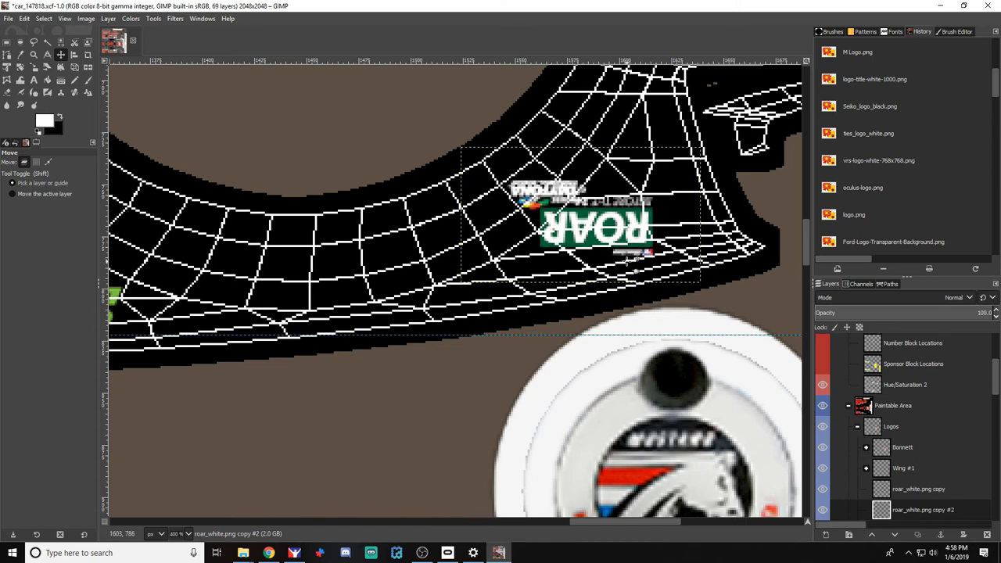
scroll(927, 417, up, 3)
click(822, 386)
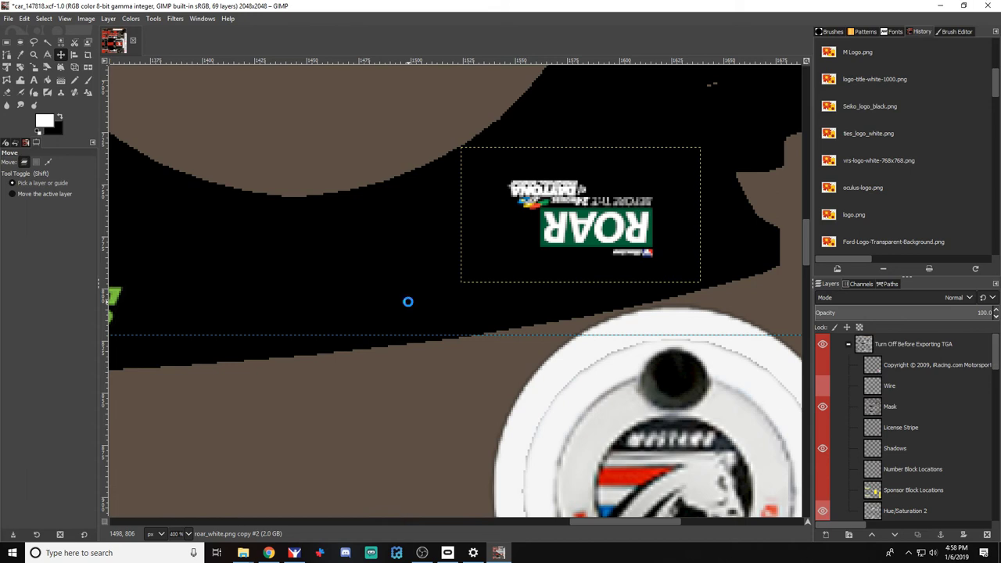
Switch to the iRacing simulator and inspect the Roar logos on both front fenders with the interface hidden
key(alt+Tab)
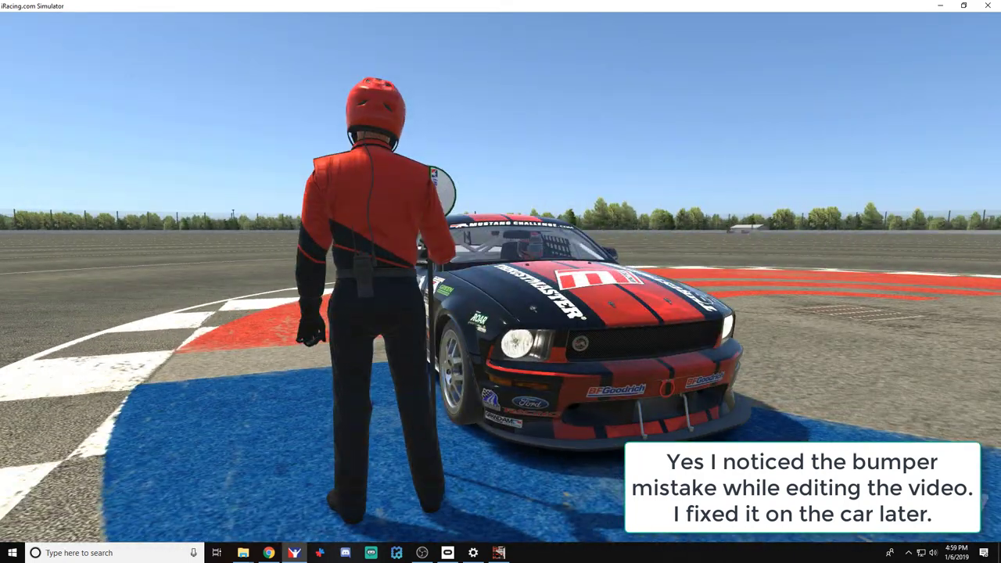
key(space)
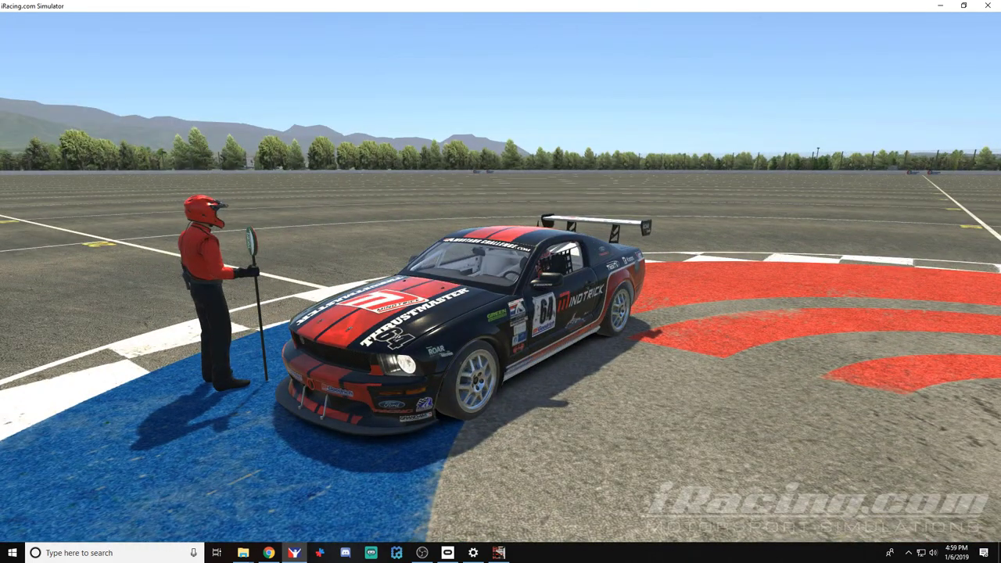
Open Snipping Tool and capture a rectangular snip of the car and the driver standing beside it
click(13, 552)
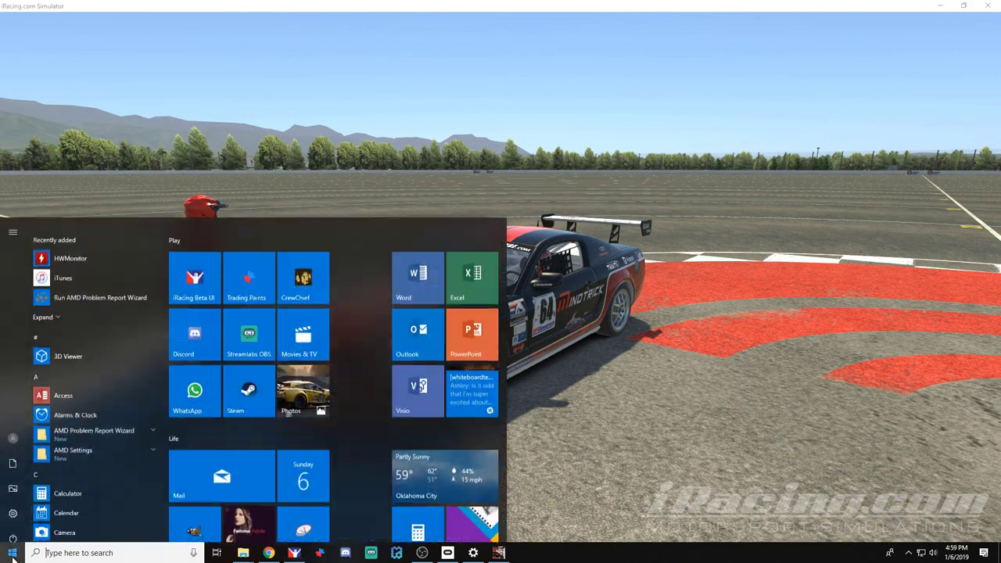
click(302, 504)
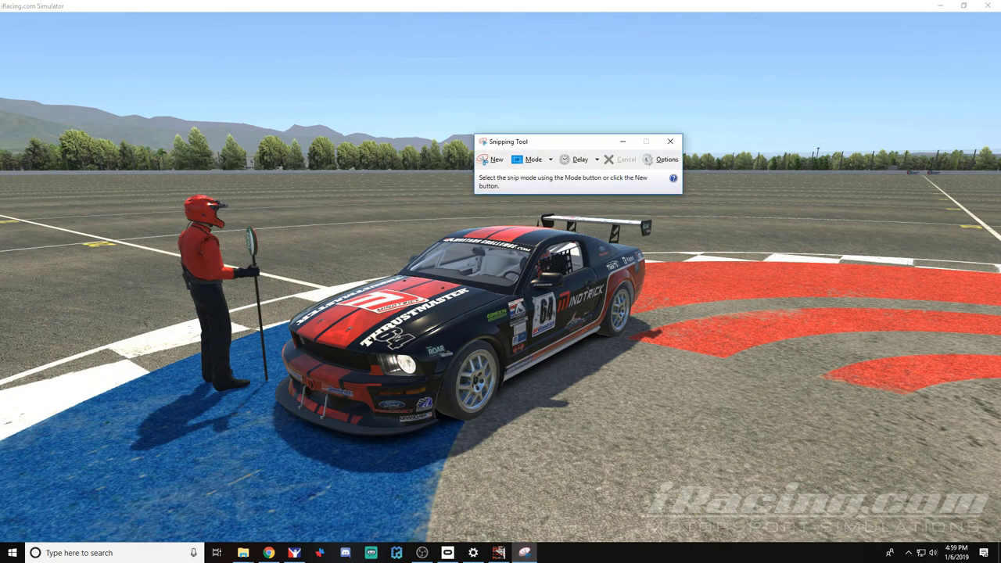
click(494, 162)
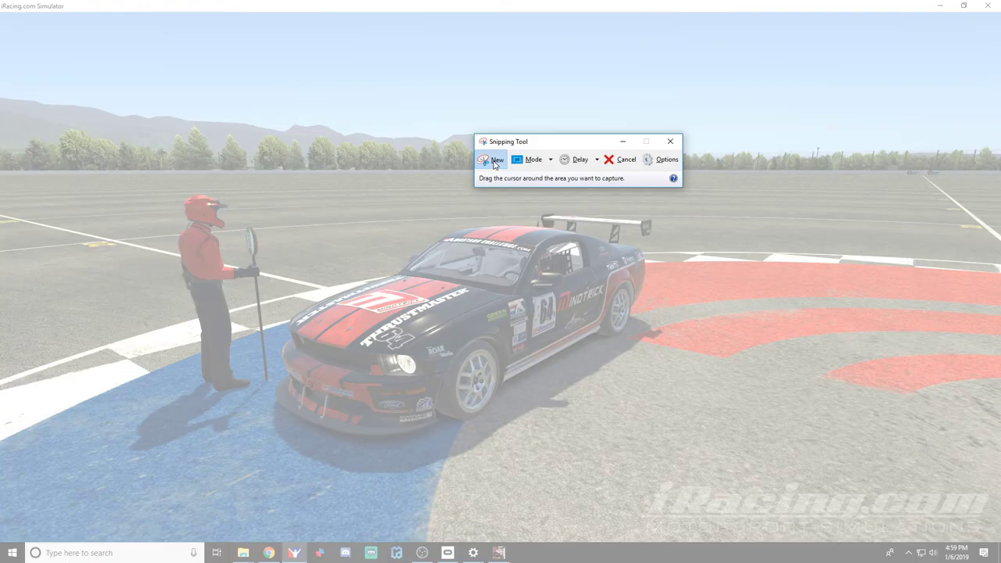
drag(20, 38, 825, 545)
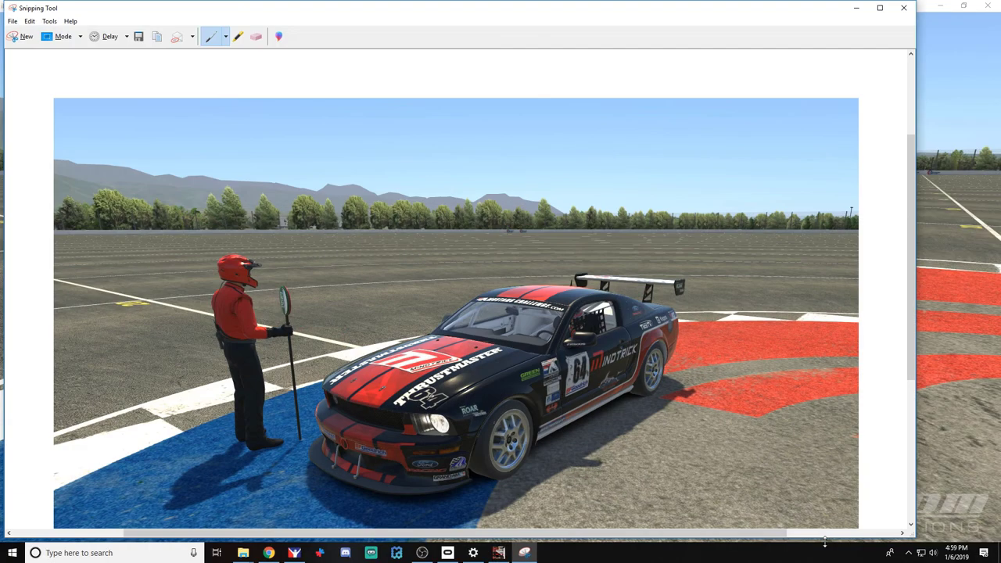
Switch back to the iRacing simulator, leave camera editing and quit the test session without saving the replay
key(alt+Tab)
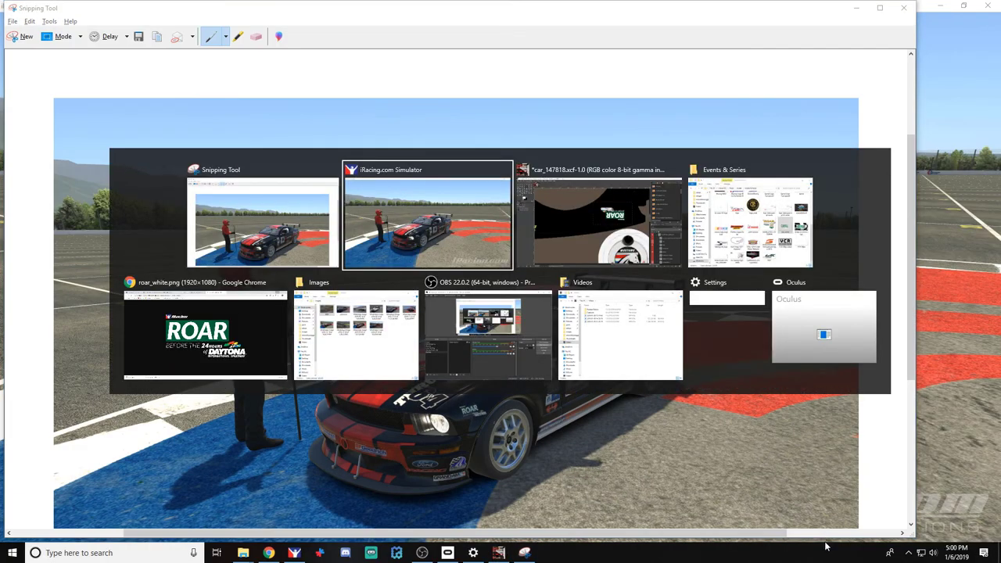
key(space)
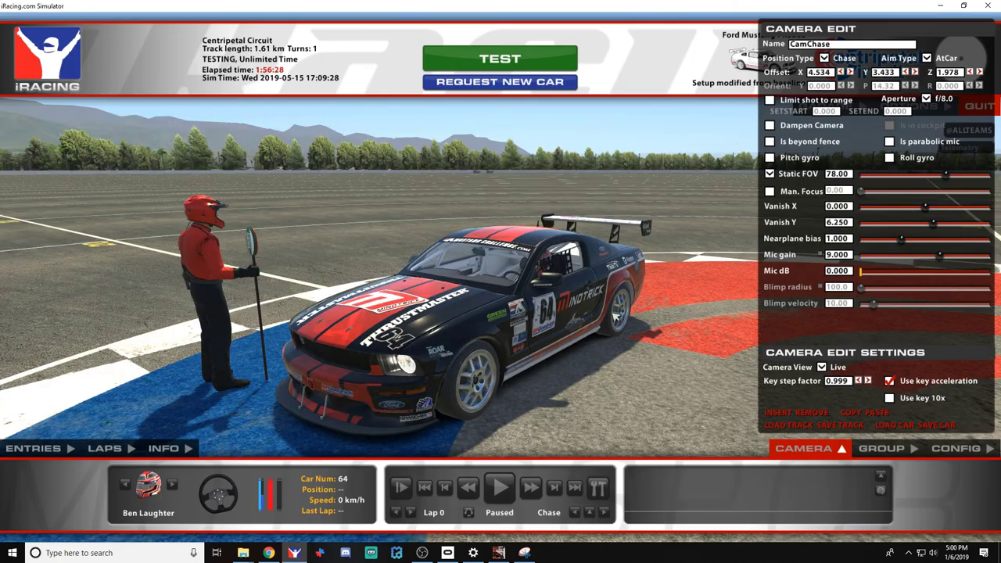
key(ctrl+F12)
click(974, 110)
click(461, 297)
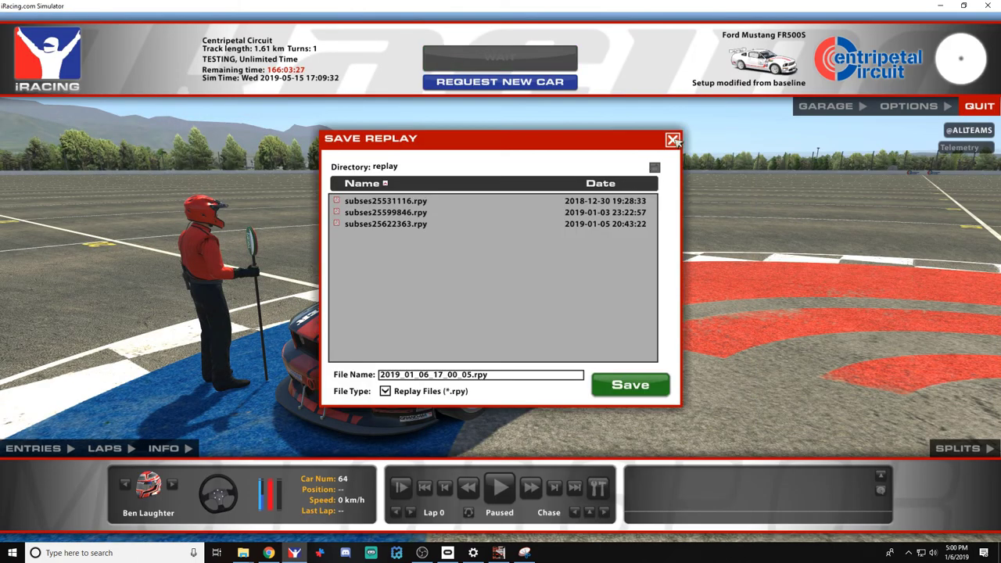
click(673, 140)
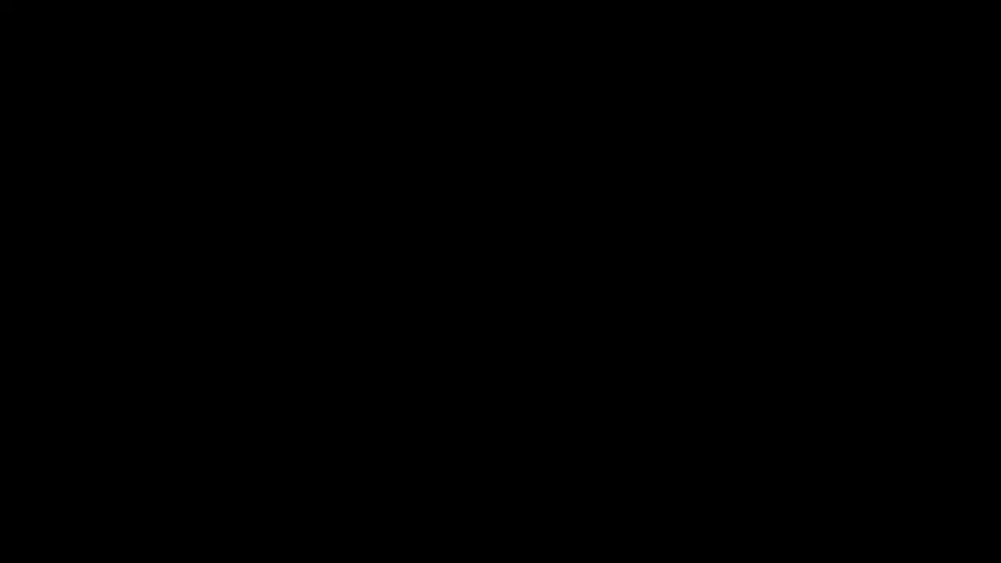
Save the livery project in GIMP and open the Ford Mustang FR500S in My Paints on Trading Paints in Chrome
key(ctrl+s)
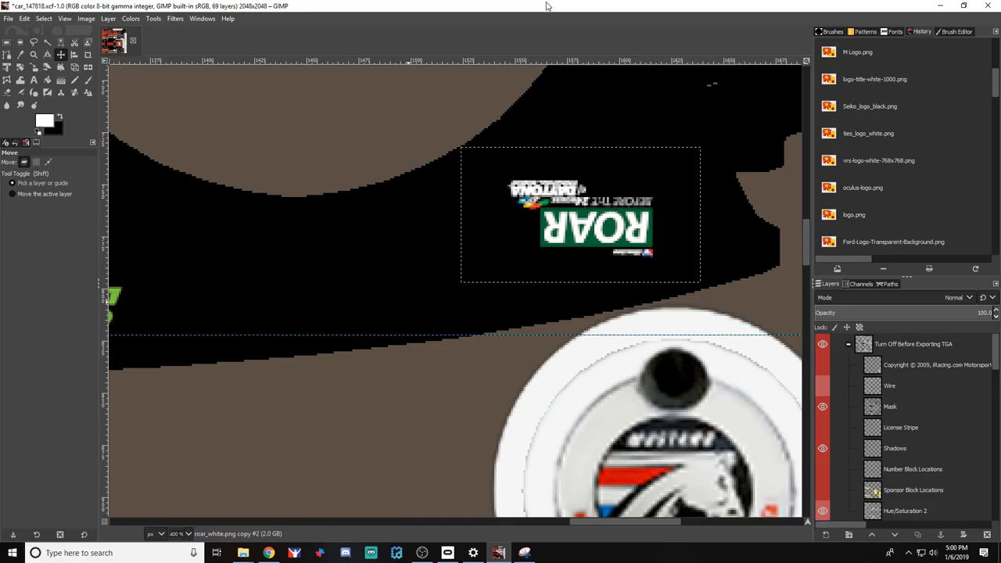
click(268, 553)
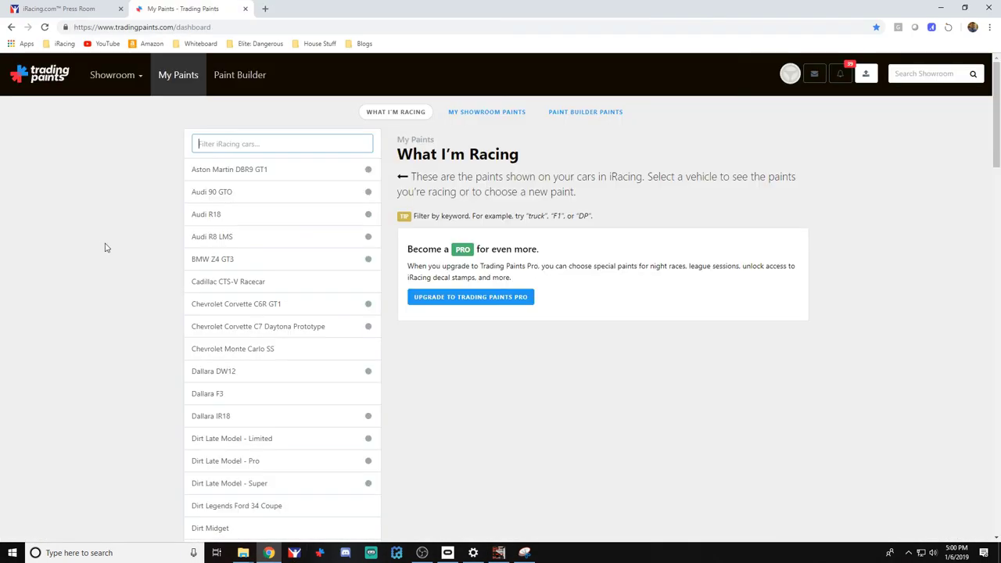
scroll(104, 250, down, 8)
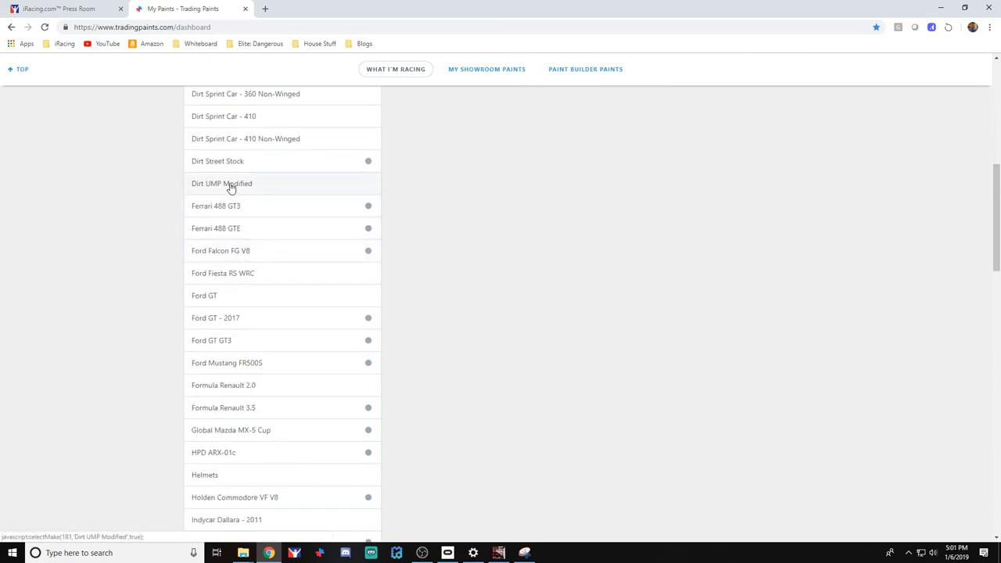
click(239, 365)
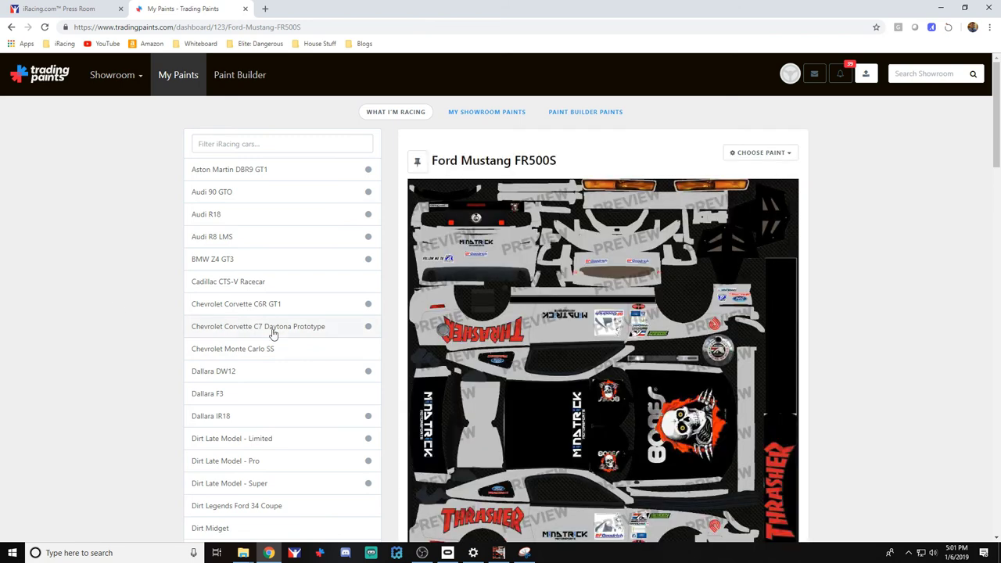
Upload the most recently modified car TGA from the fr500s paint folder as the personal paint for the Ford Mustang FR500S
click(770, 156)
click(758, 175)
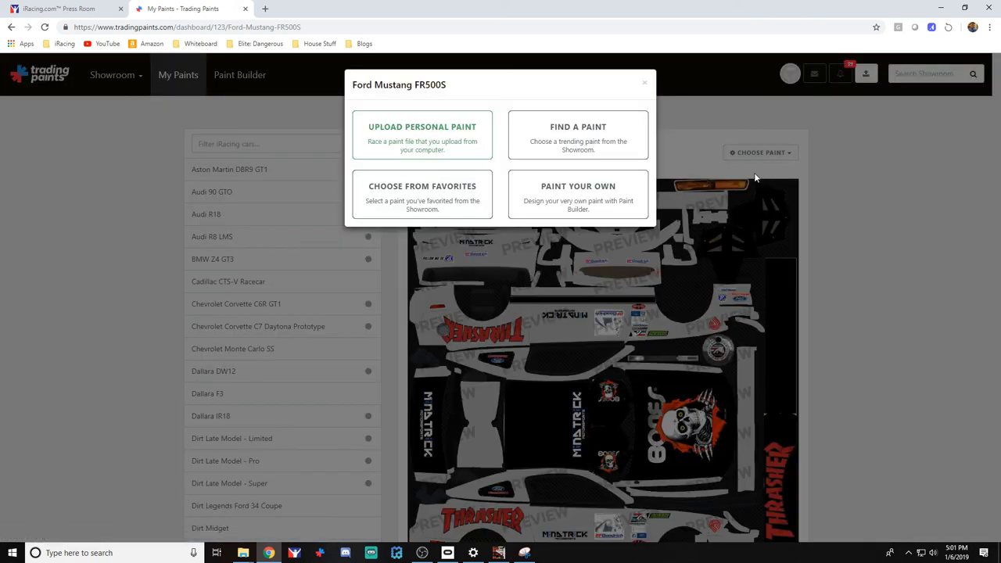
click(417, 133)
click(414, 134)
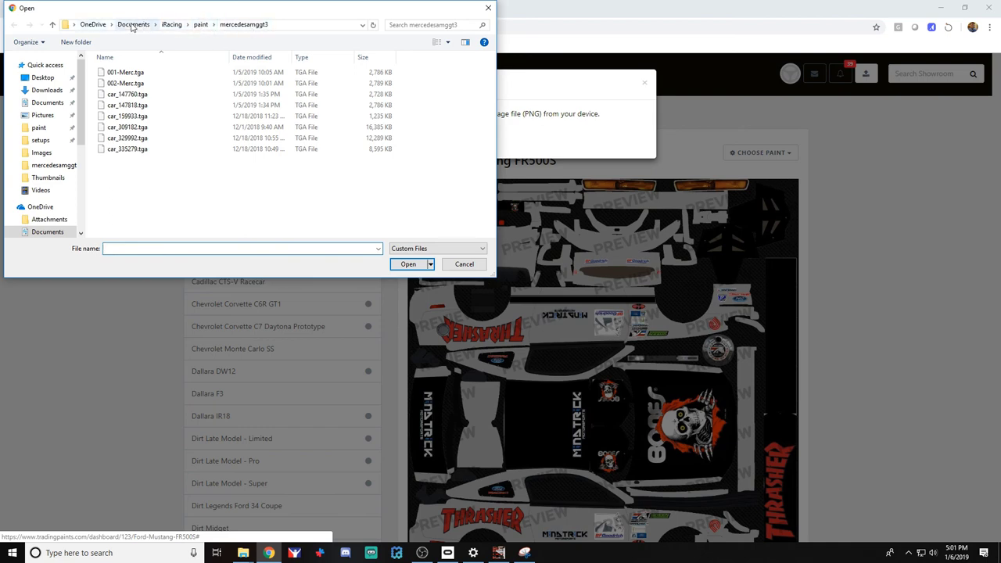
click(202, 27)
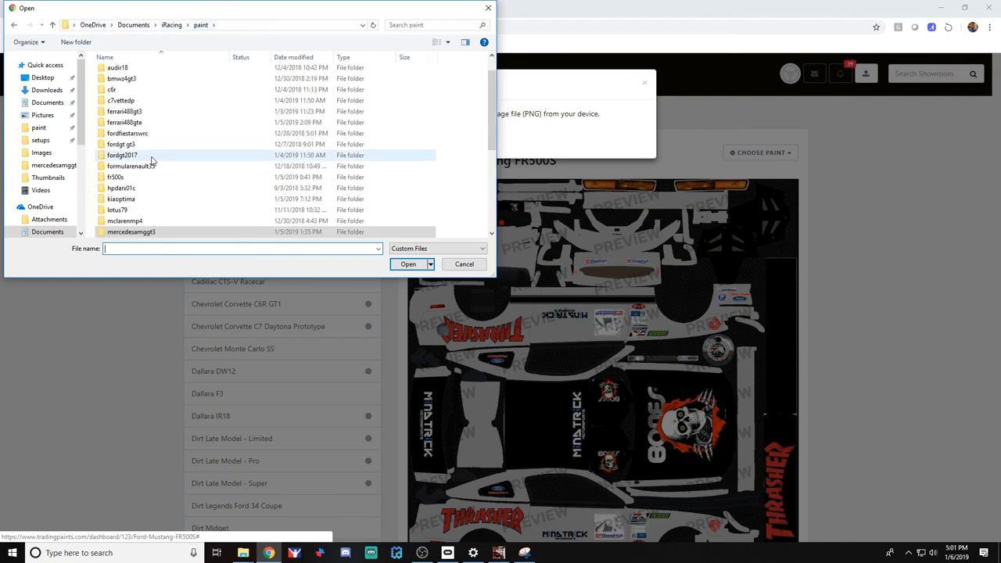
scroll(123, 156, down, 3)
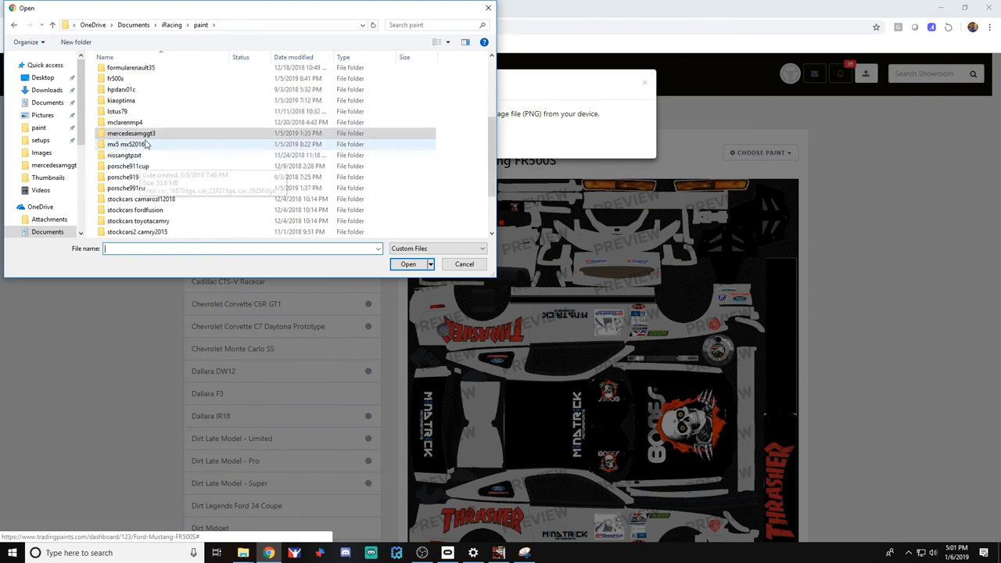
scroll(141, 129, up, 1)
double_click(115, 101)
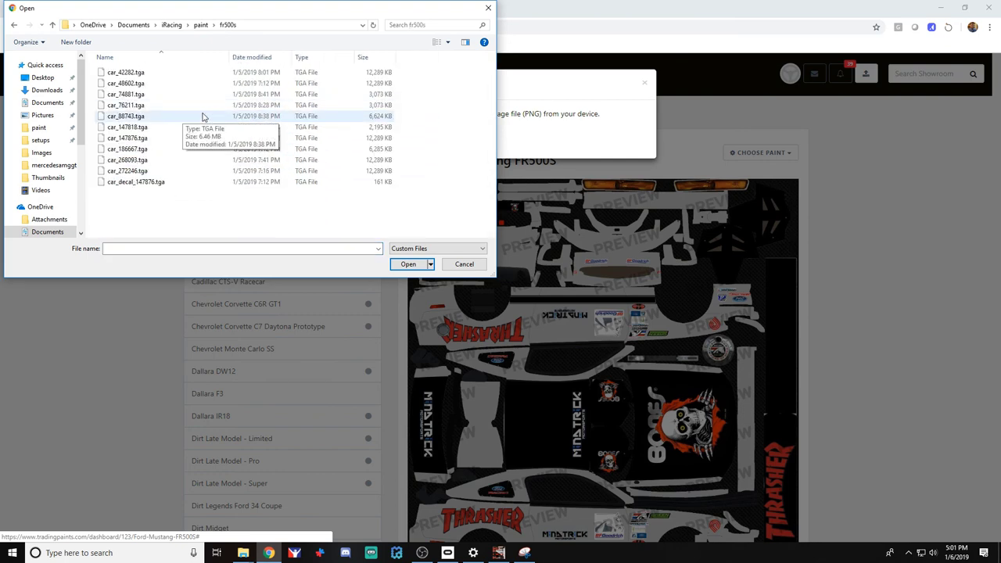
click(129, 127)
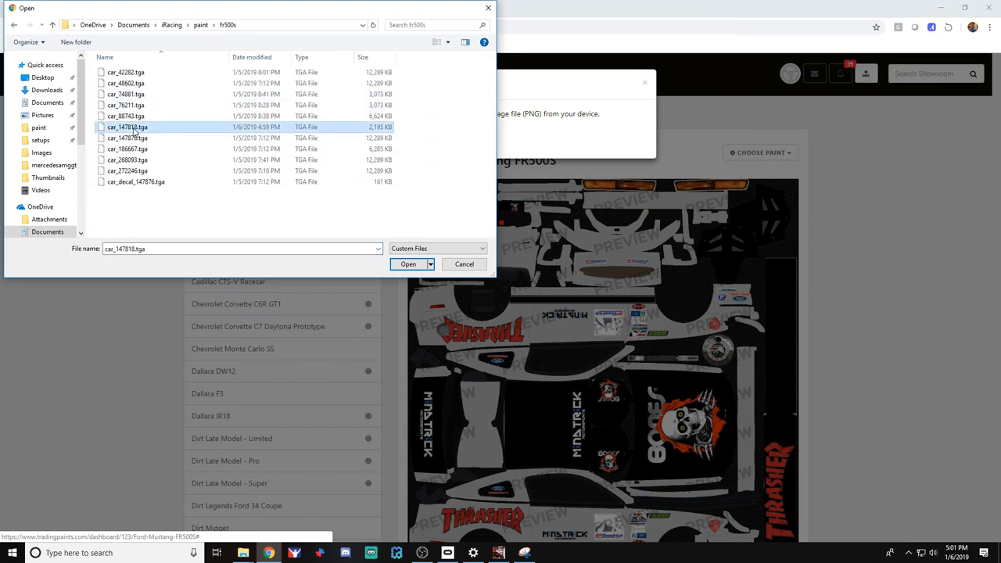
click(249, 59)
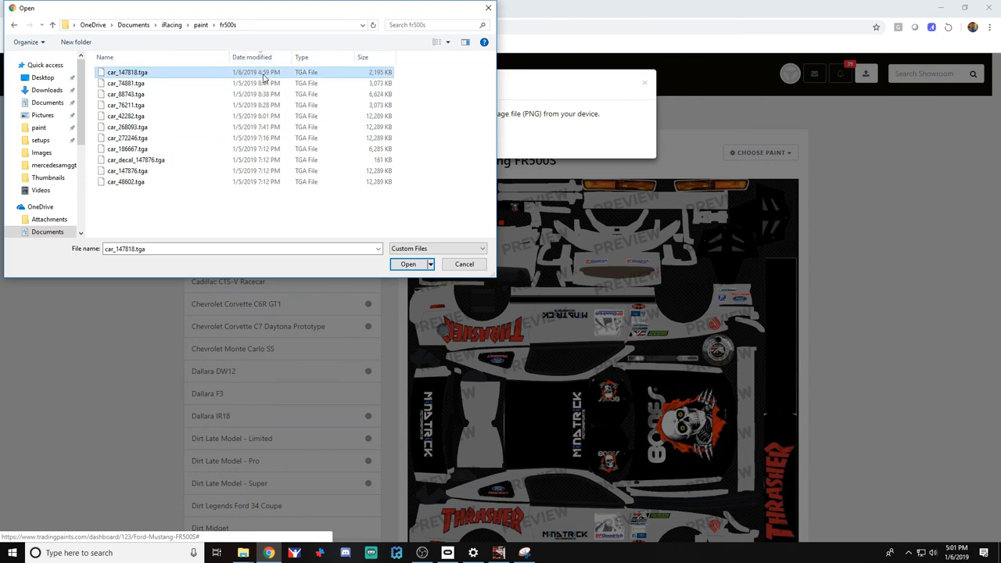
click(402, 266)
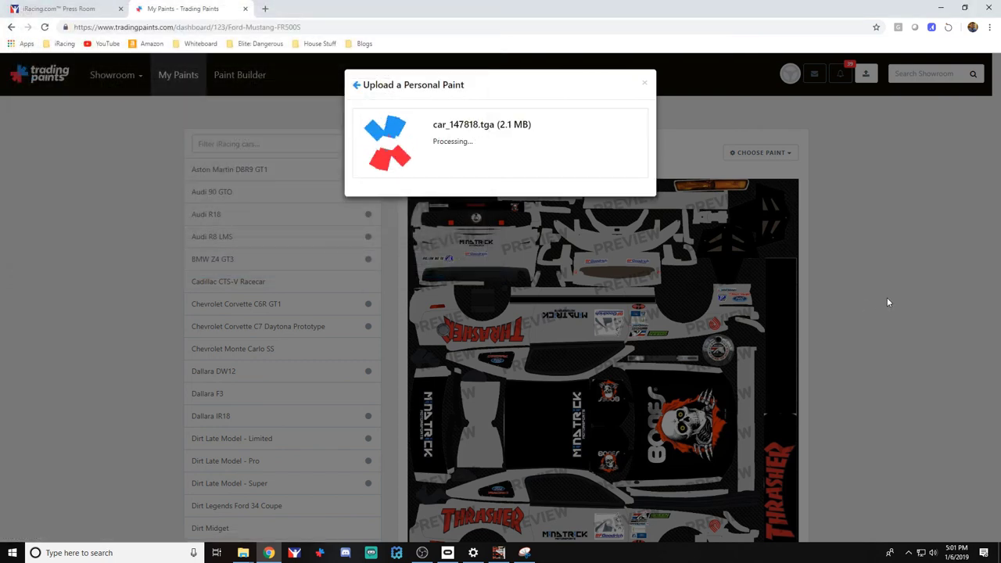
click(363, 157)
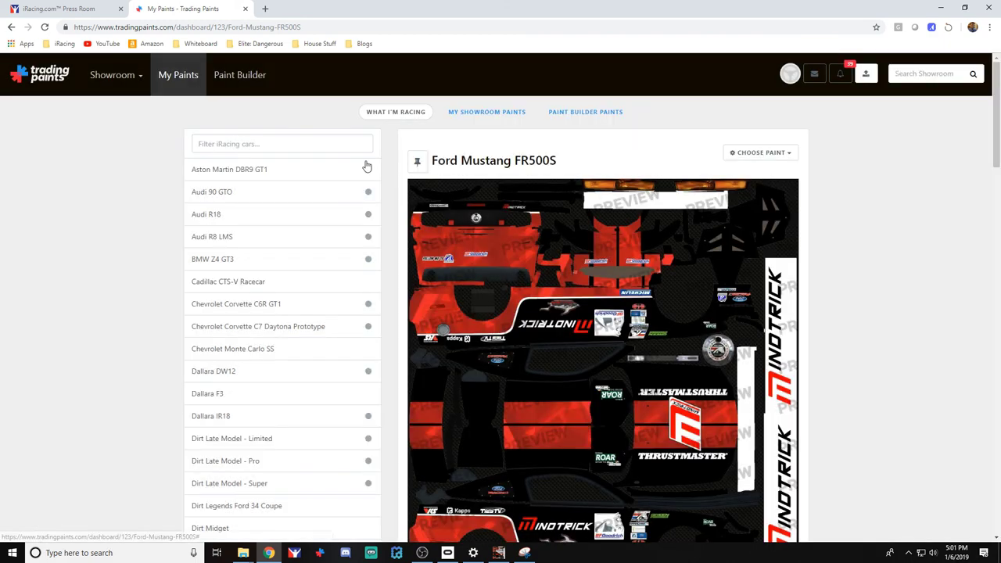
Upload the same car TGA as the Ford Mustang FR500S team paint for Mindtrick Motorsports #001
scroll(913, 343, down, 11)
click(491, 316)
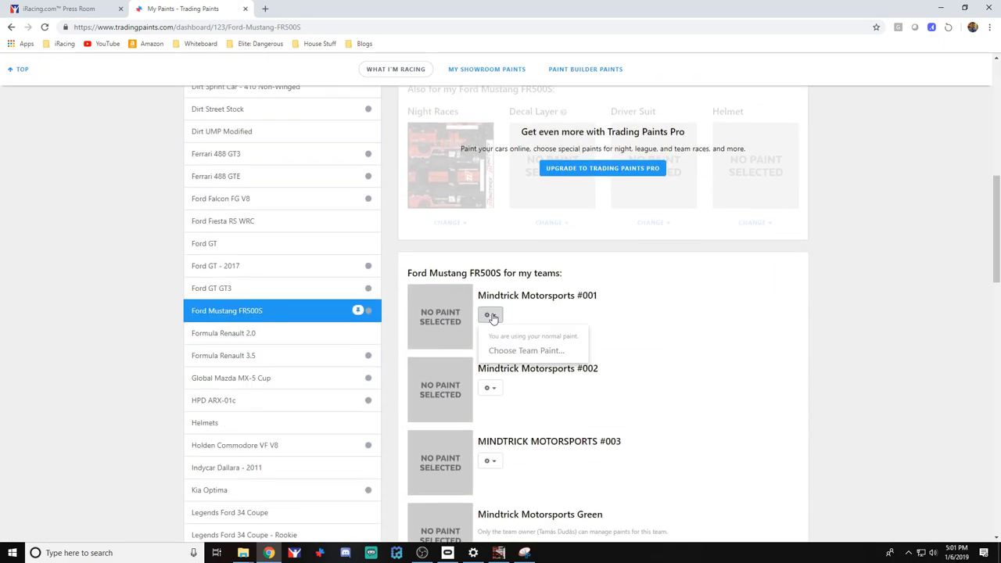
click(526, 349)
click(399, 136)
click(127, 72)
click(408, 263)
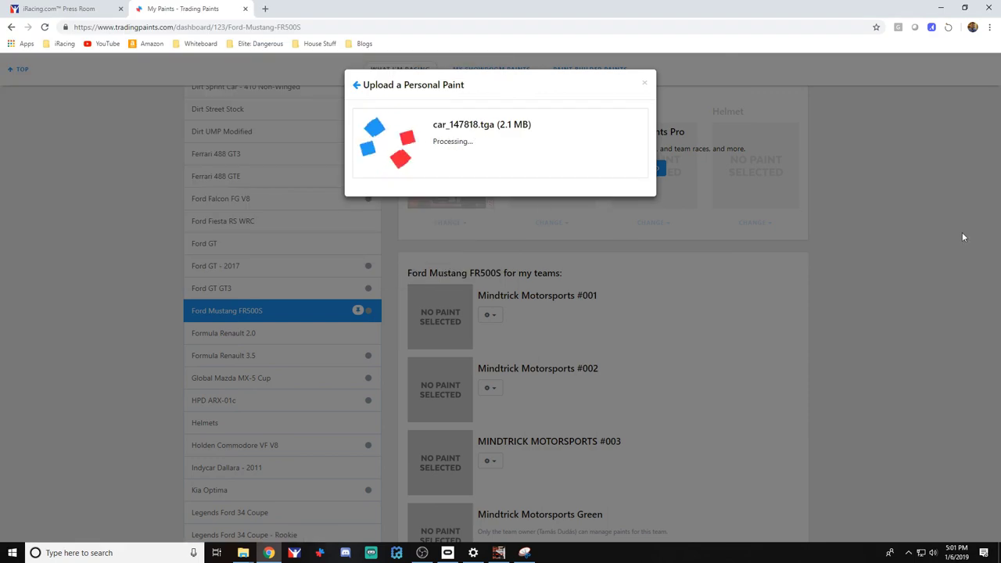
Upload the same car TGA as the Ford Mustang FR500S team paint for Mindtrick Motorsports #002
scroll(912, 371, up, 1)
scroll(911, 370, down, 4)
click(491, 232)
click(512, 267)
click(399, 136)
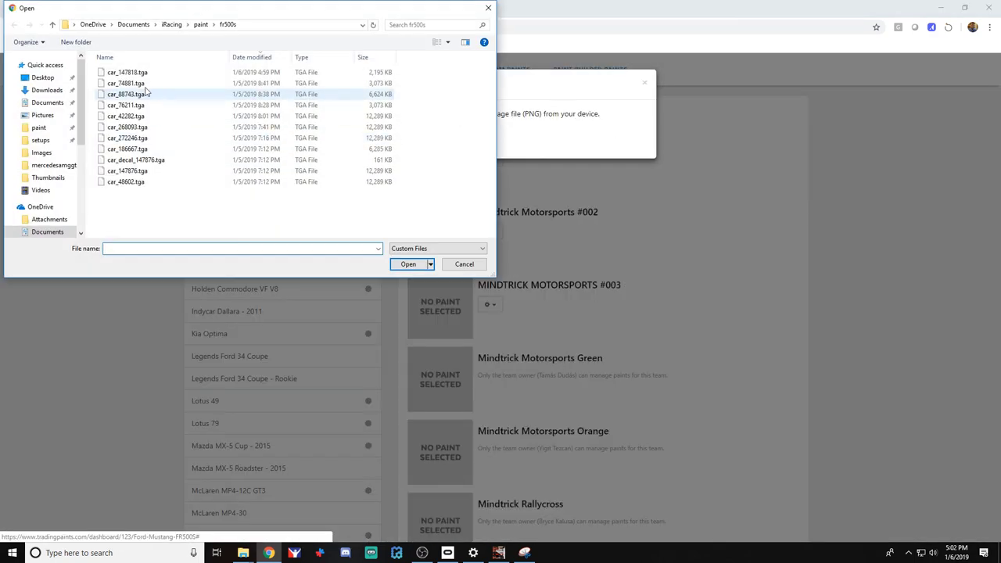
click(129, 72)
click(406, 264)
Upload the same car TGA as the team paint for MINDTRICK MOTORSPORTS #003 and review the car's paint page
click(492, 306)
click(520, 341)
click(399, 136)
click(131, 72)
click(407, 264)
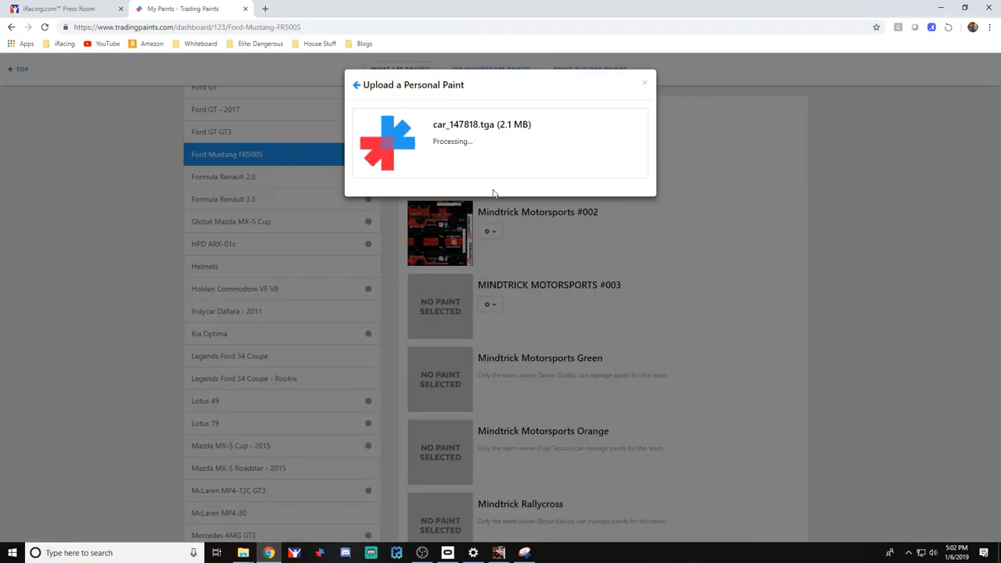
scroll(863, 351, down, 5)
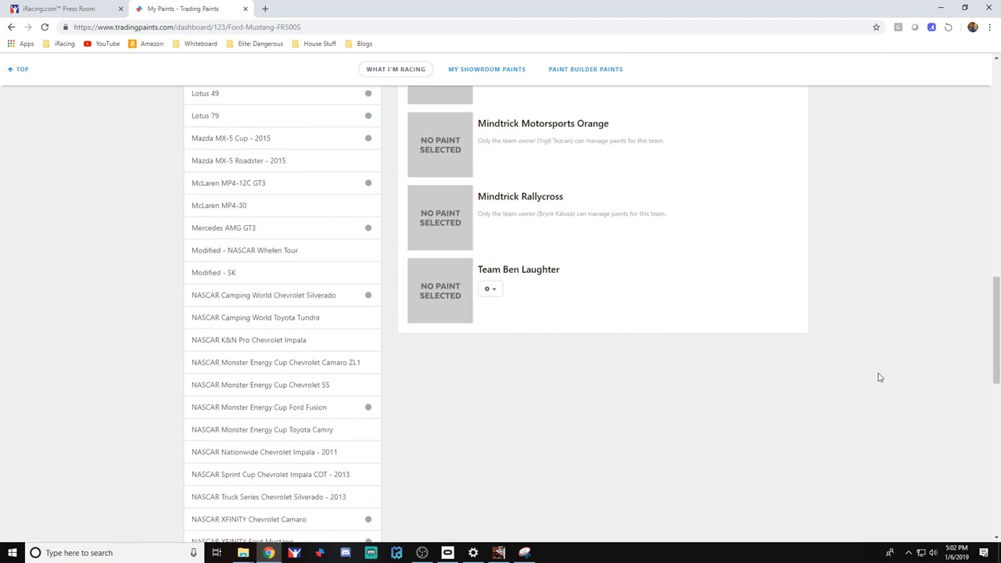
scroll(878, 376, up, 15)
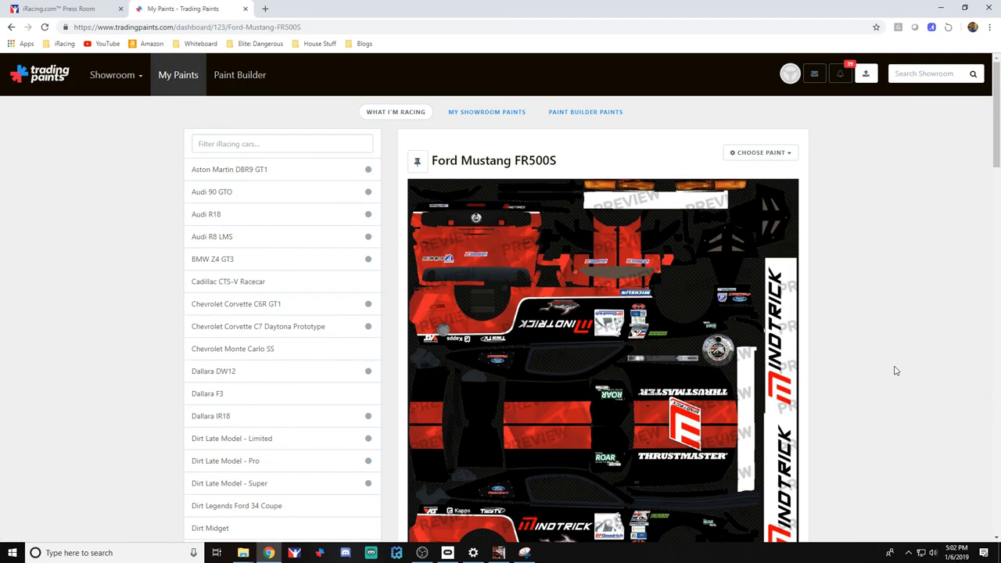
Switch to Snipping Tool and close it, discarding the snip of the car
key(alt+Tab)
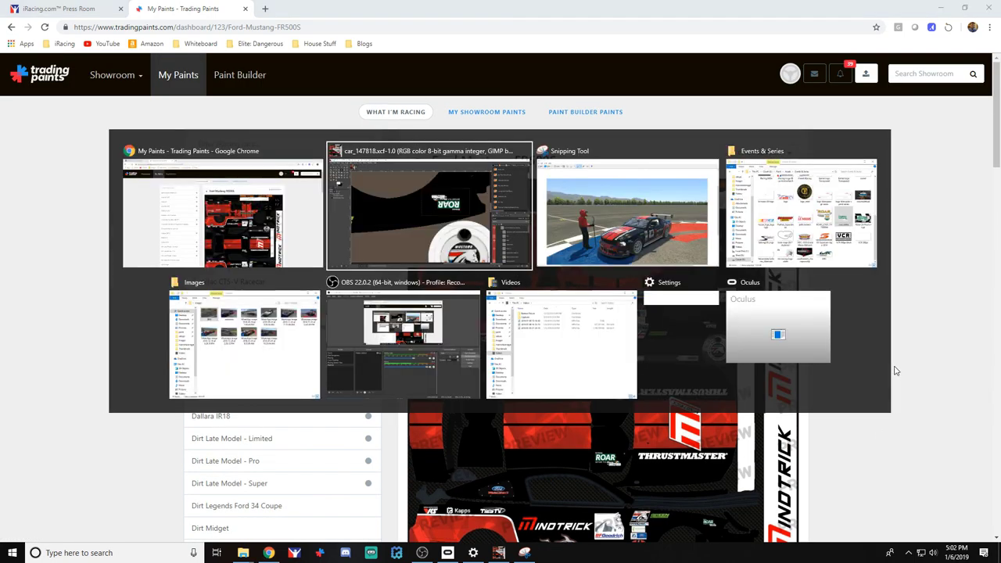
key(alt+Tab)
click(903, 8)
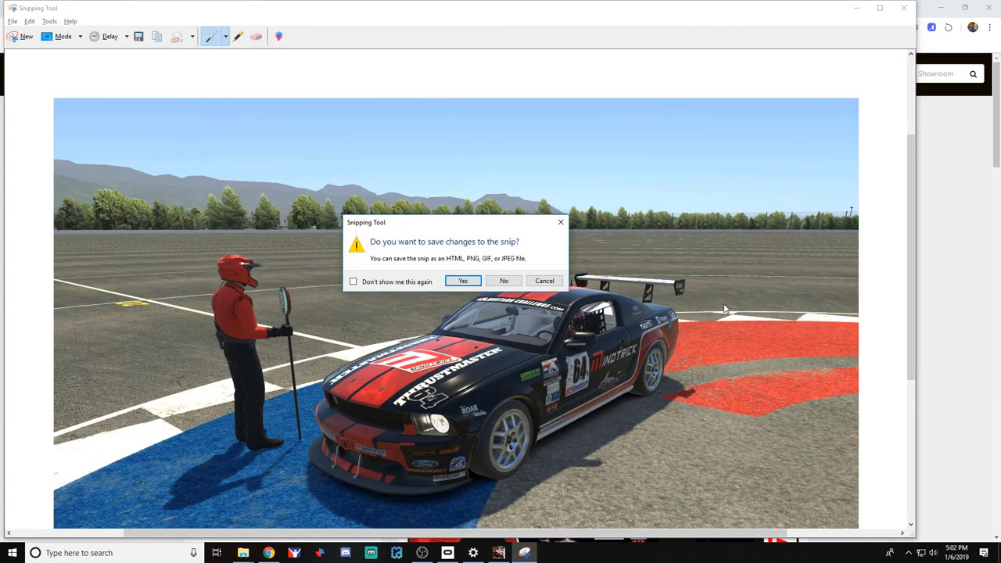
click(490, 286)
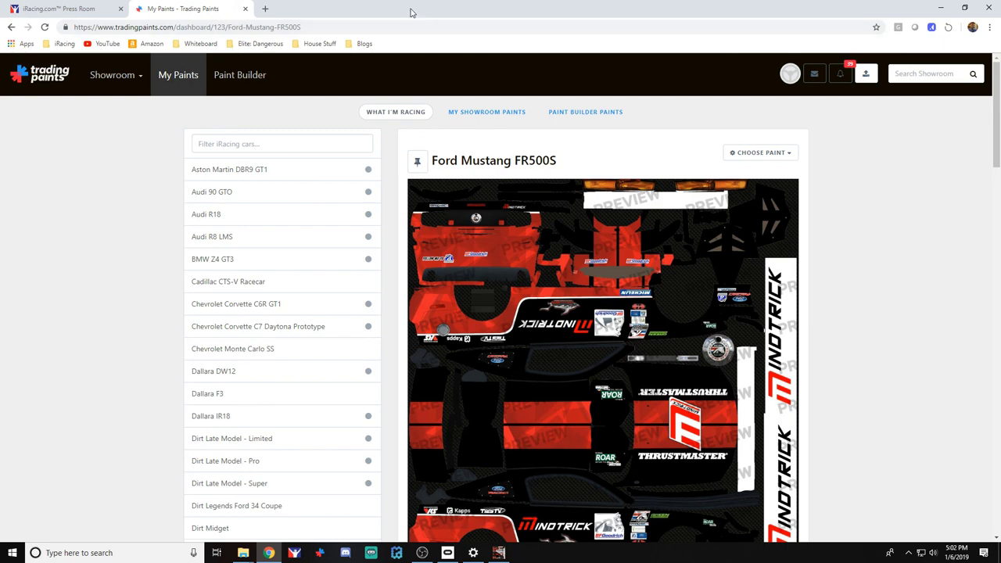
Close the Trading Paints page, keeping the iRacing member site open in the browser
click(84, 10)
click(172, 9)
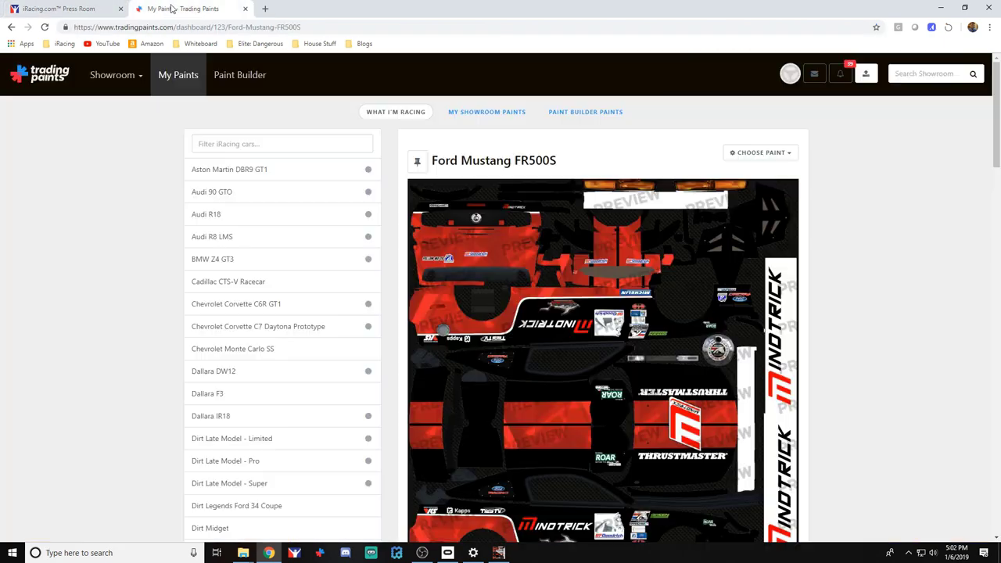
click(245, 9)
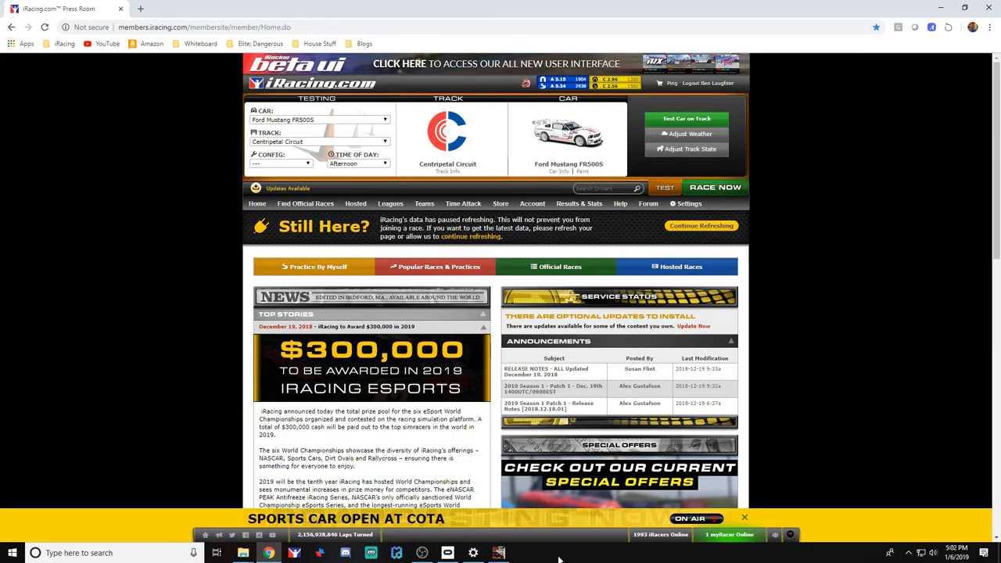
Switch to GIMP, save the Mustang livery's XCF file, and look over the whole paint layout
click(499, 552)
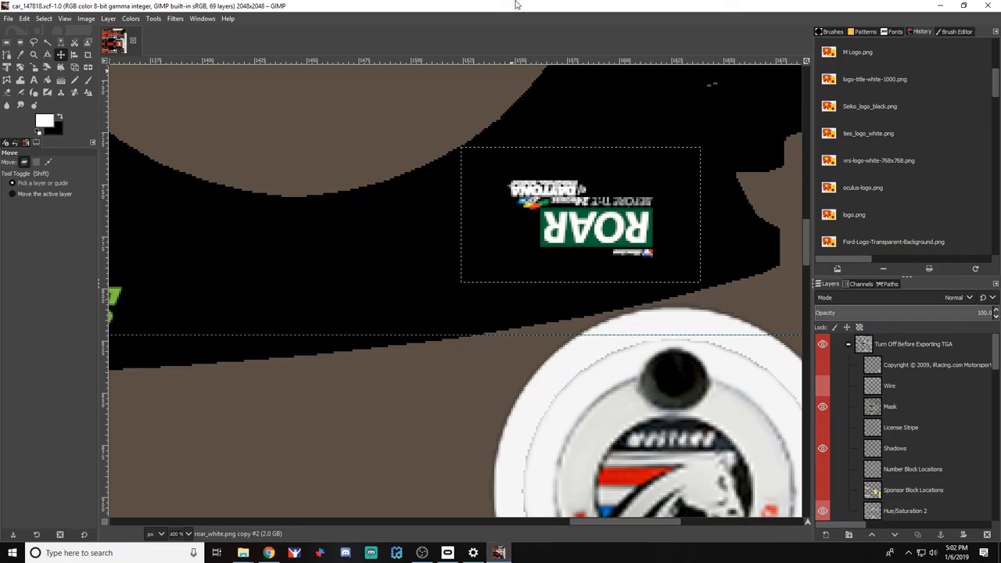
key(ctrl+s)
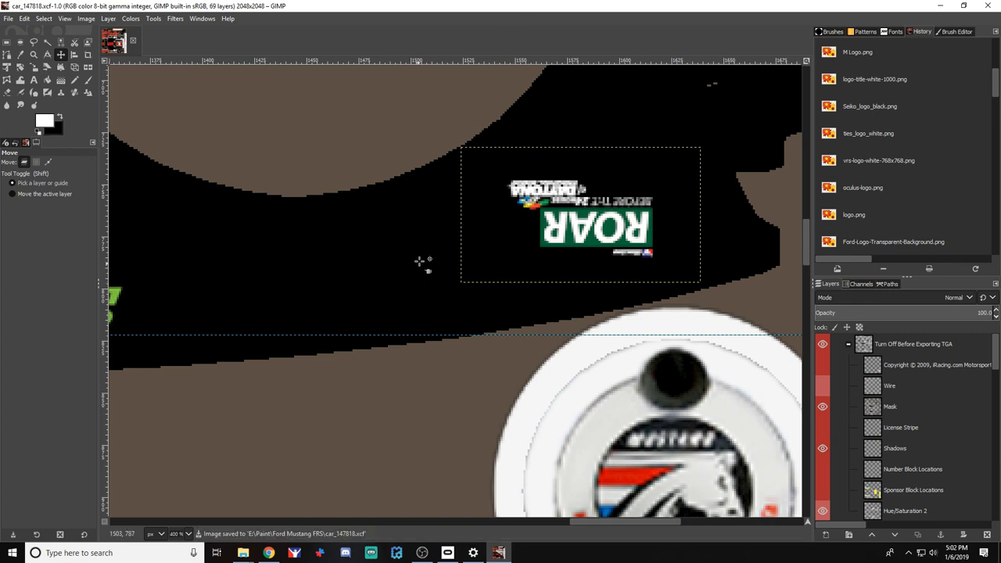
scroll(500, 356, down, 6)
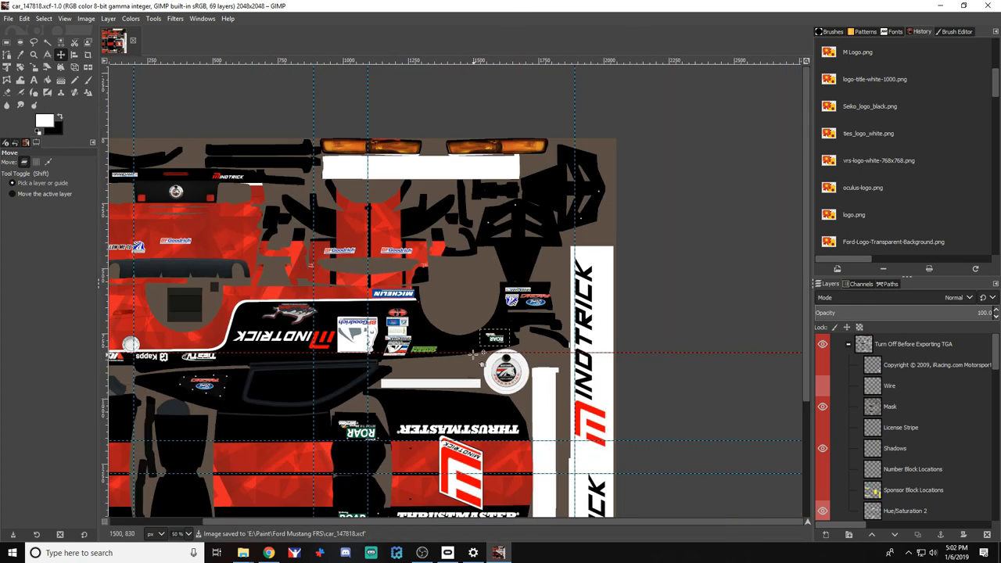
scroll(485, 438, left, 3)
scroll(464, 338, down, 4)
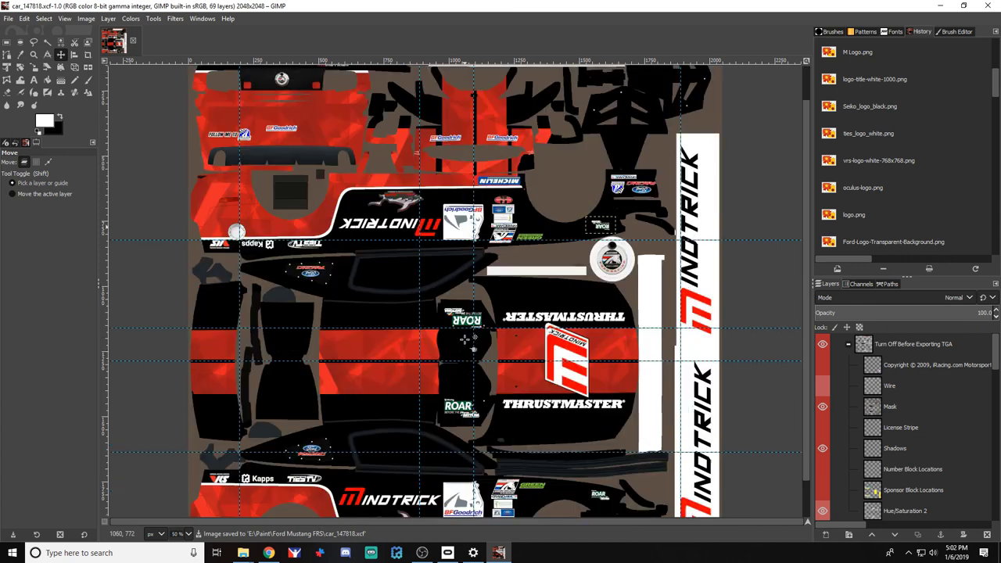
scroll(575, 324, up, 2)
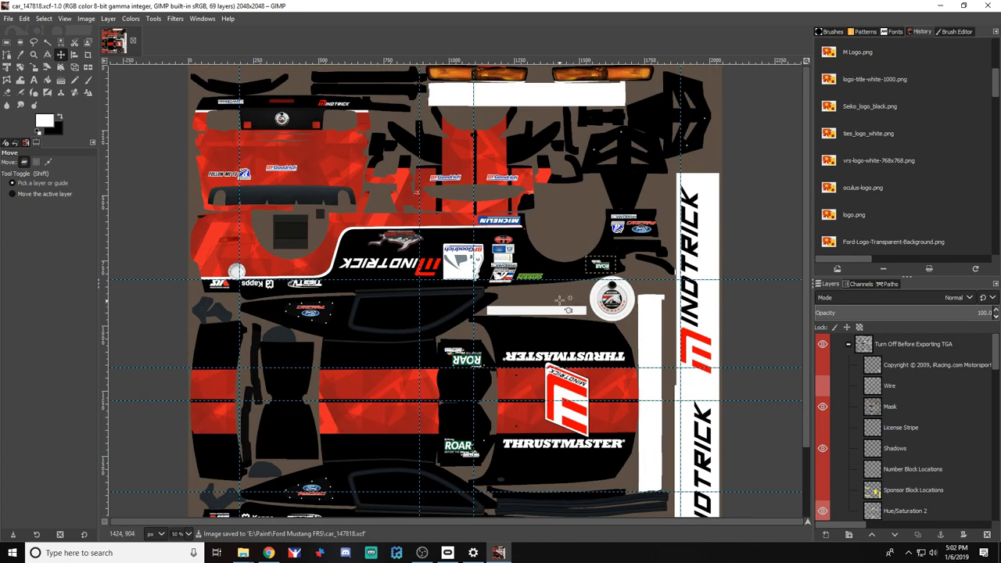